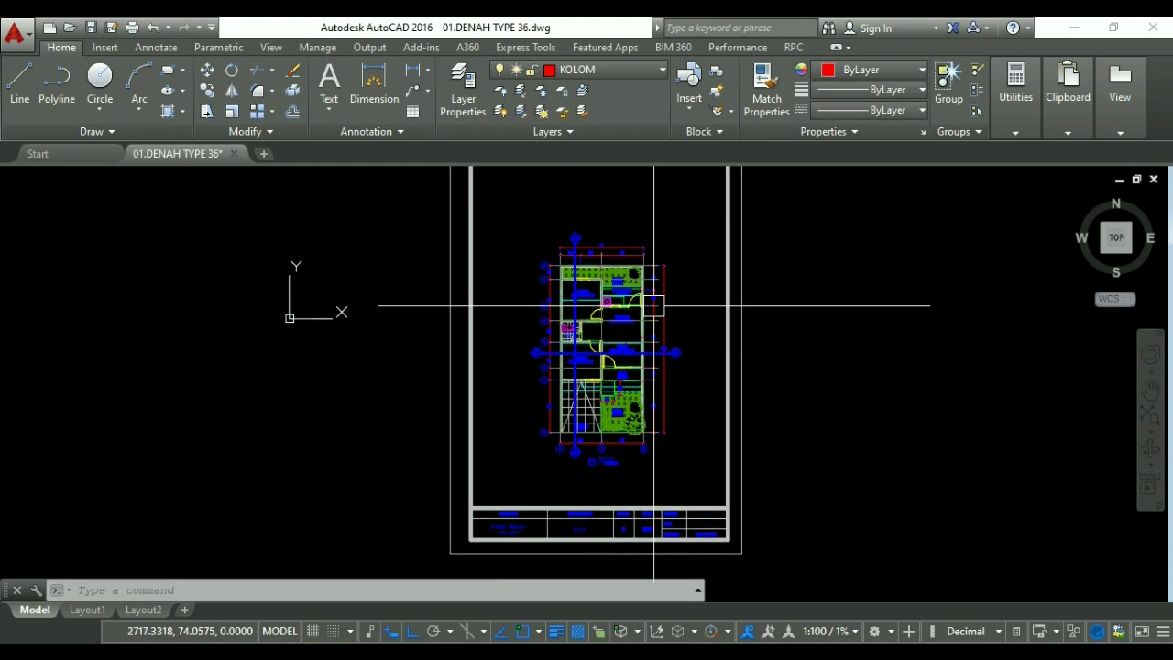
Examine the Type 36 house floor plan from the front carport and garden through the rooms to the rear garden.
scroll(611, 309, "up", 4)
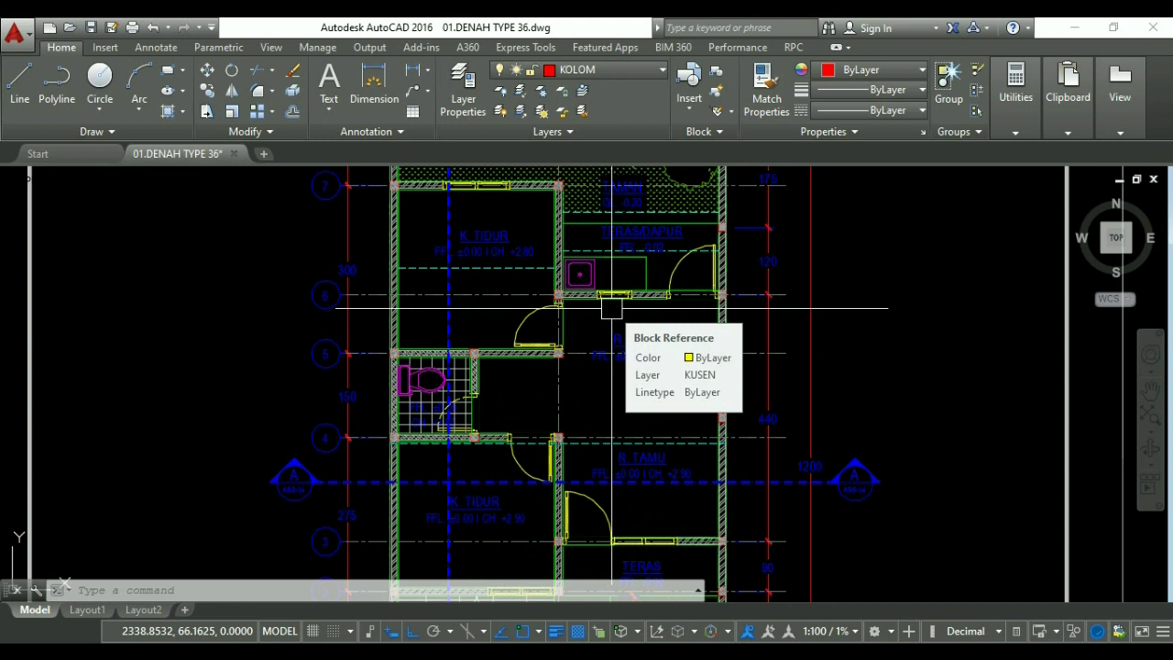
type("p")
key("Return")
left_click_drag(617, 309, 639, 284)
left_click_drag(636, 440, 633, 285)
mouse_move(610, 418)
left_mouse_down()
mouse_move(597, 311)
mouse_move(581, 446)
left_mouse_up()
left_click_drag(595, 377, 580, 445)
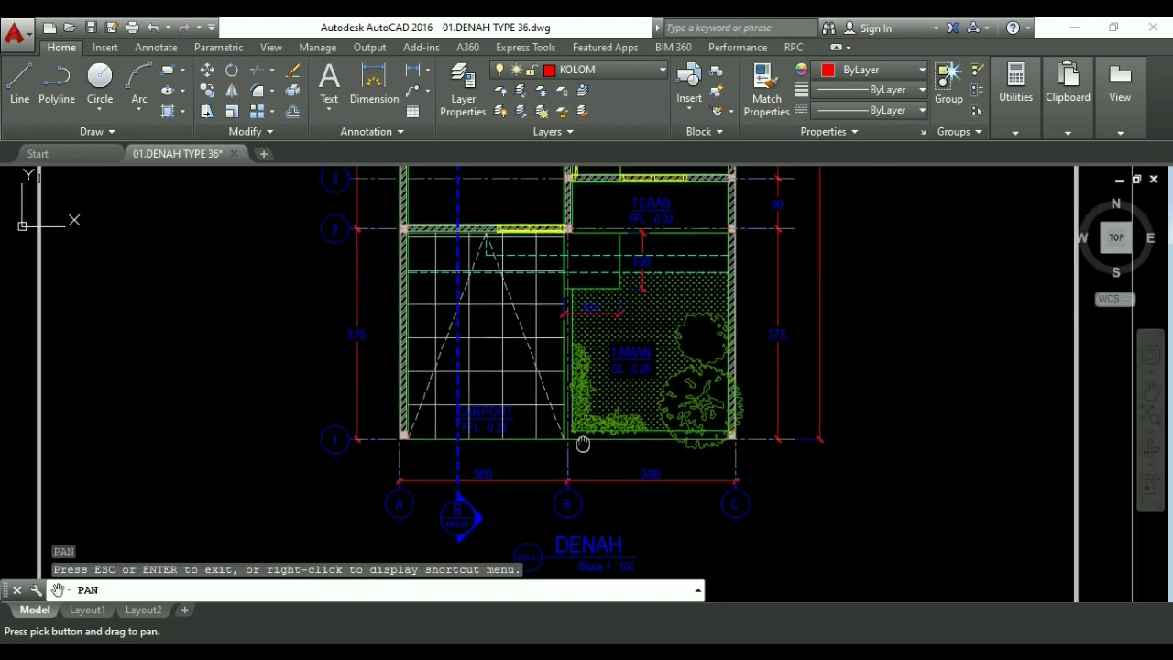
left_click_drag(589, 266, 585, 371)
left_click_drag(587, 324, 587, 395)
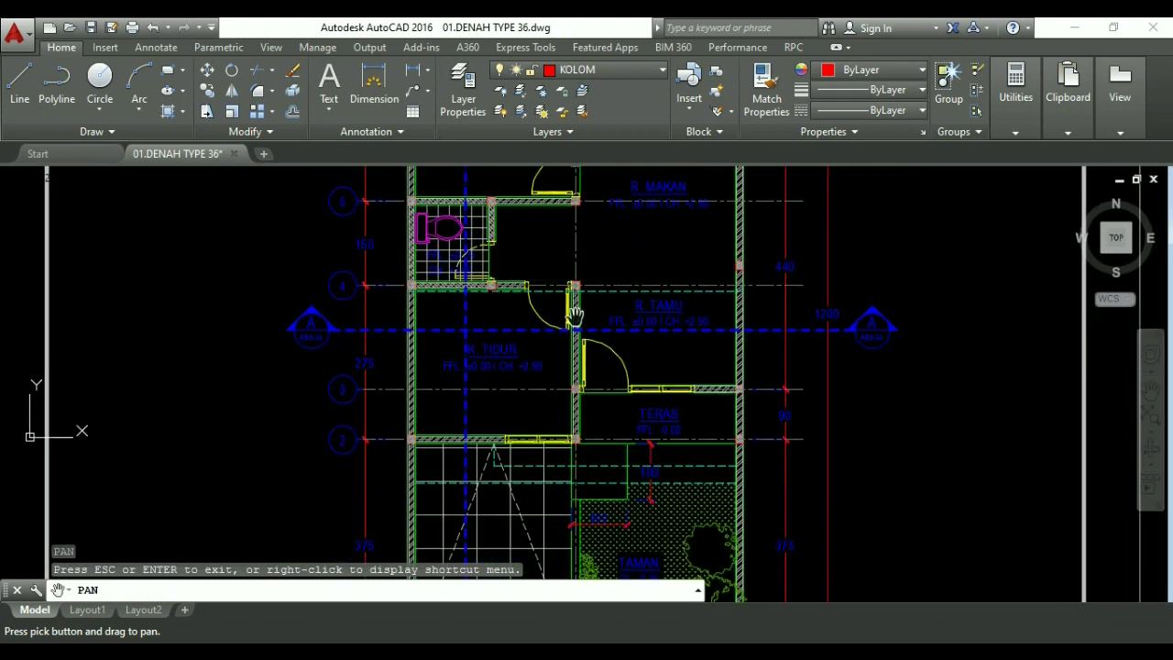
left_click_drag(581, 288, 586, 428)
left_click_drag(566, 170, 563, 304)
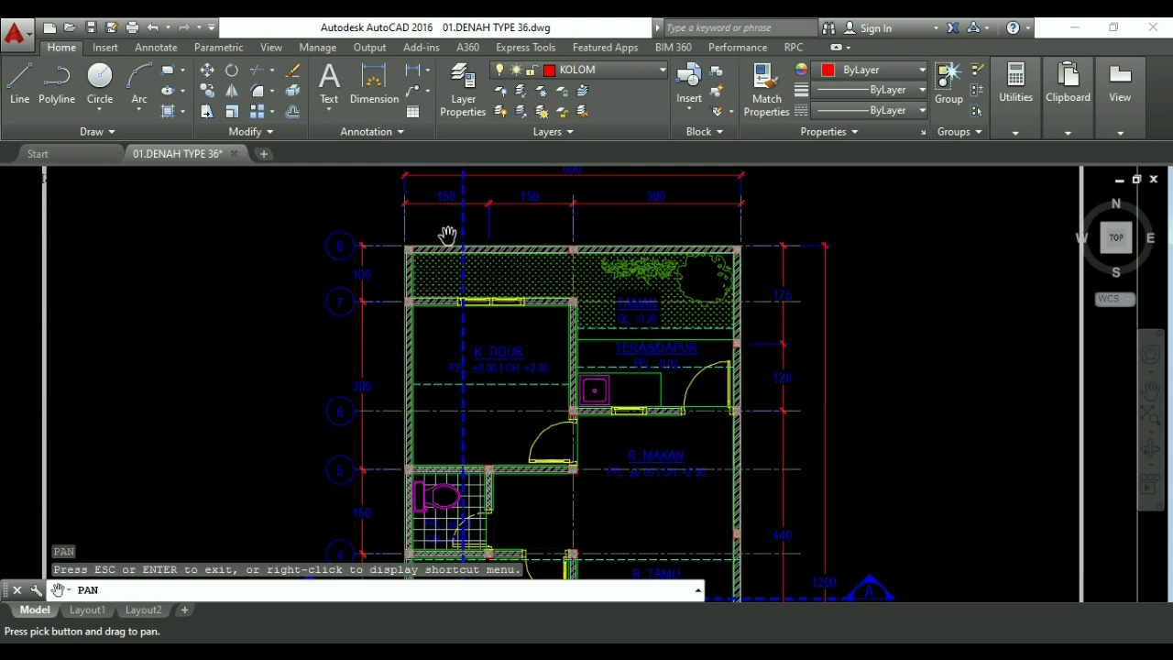
left_click_drag(526, 398, 517, 375)
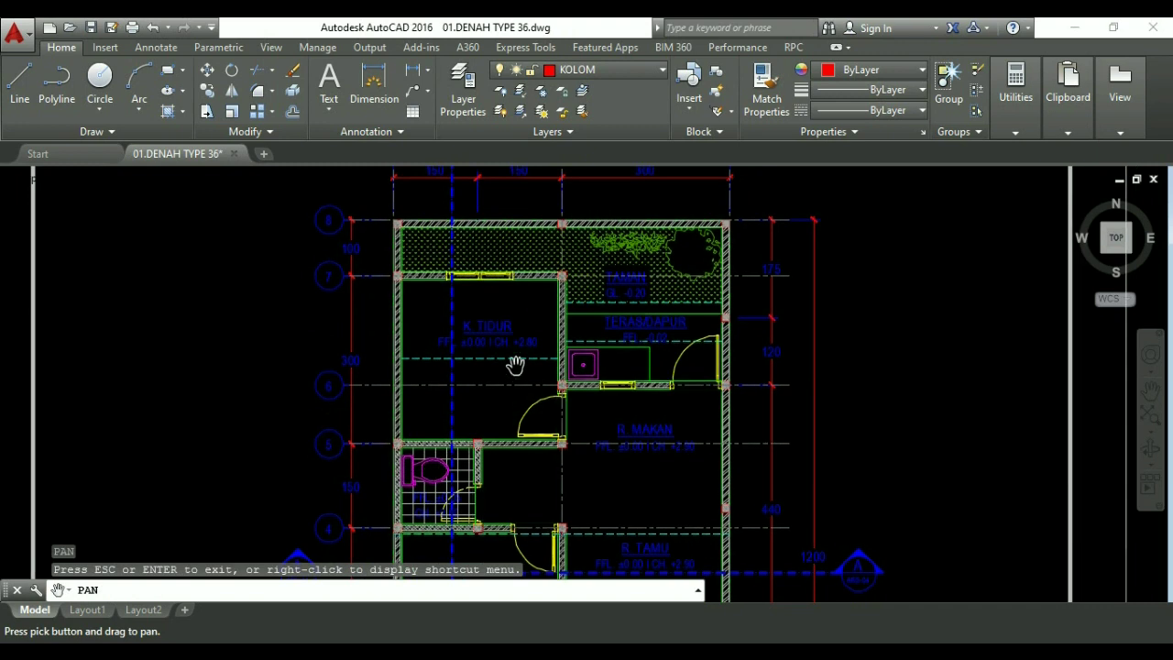
left_click_drag(521, 322, 525, 376)
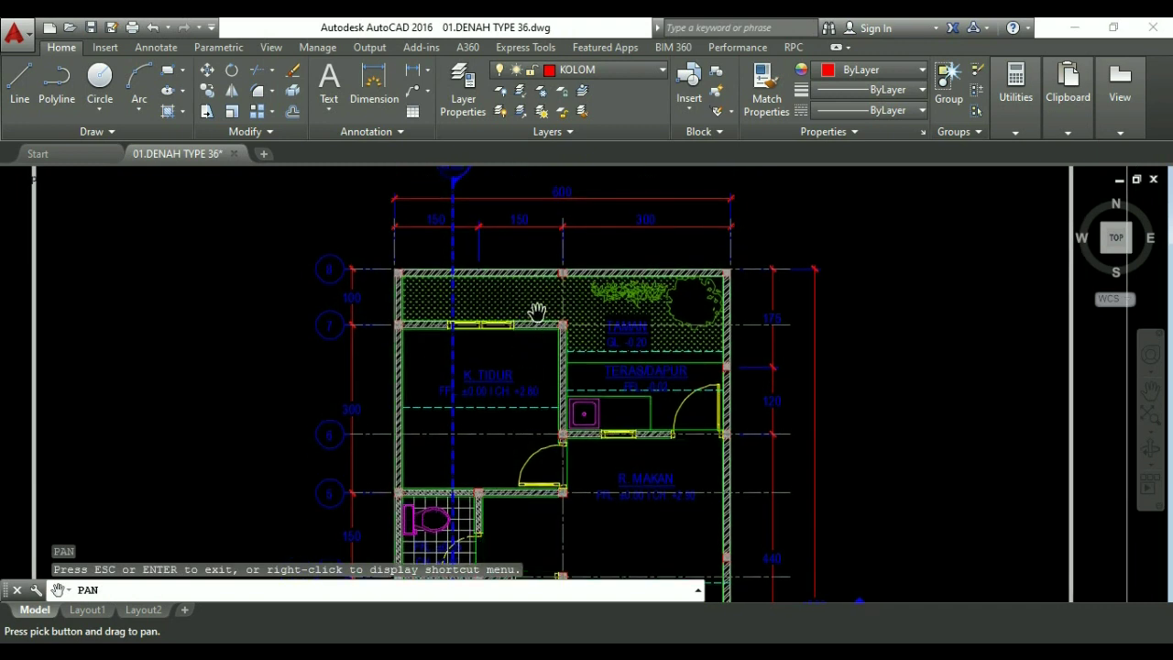
left_click_drag(587, 401, 591, 371)
left_click_drag(591, 441, 592, 419)
left_click_drag(586, 495, 574, 358)
left_click_drag(577, 417, 570, 358)
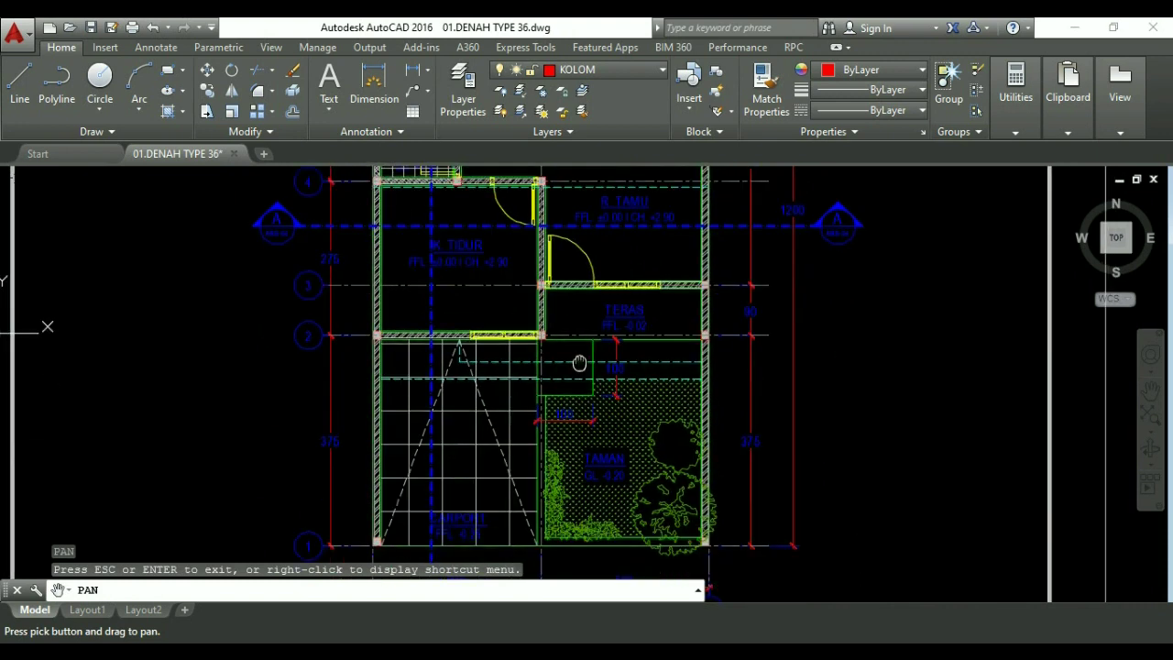
left_click_drag(574, 411, 576, 335)
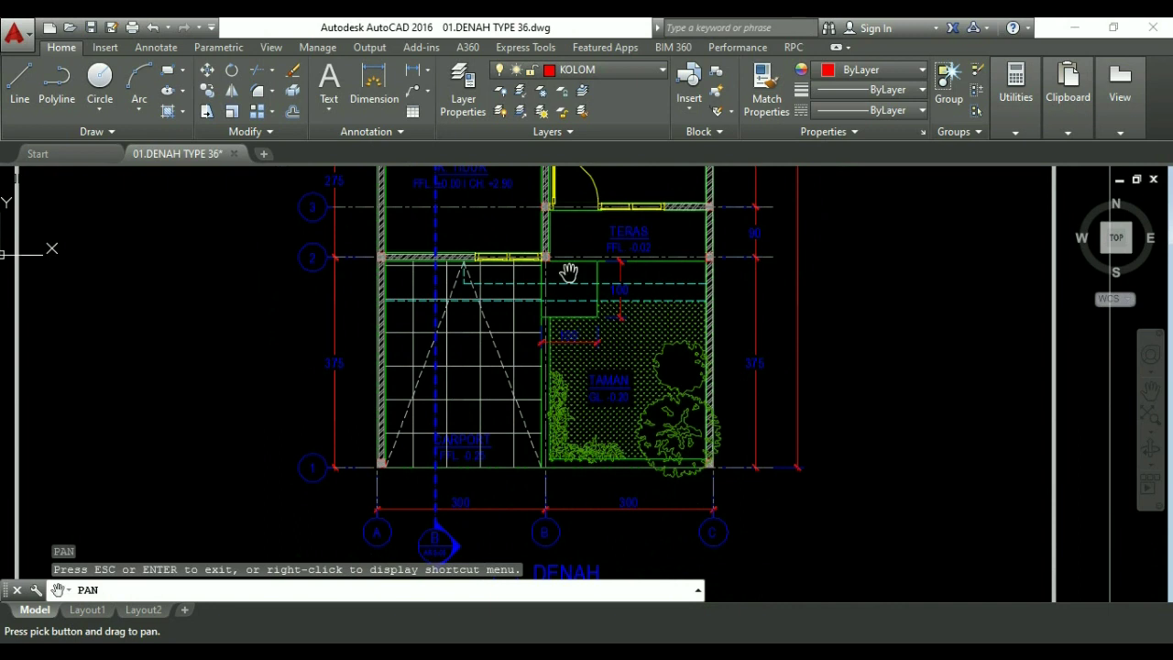
left_click_drag(568, 272, 569, 310)
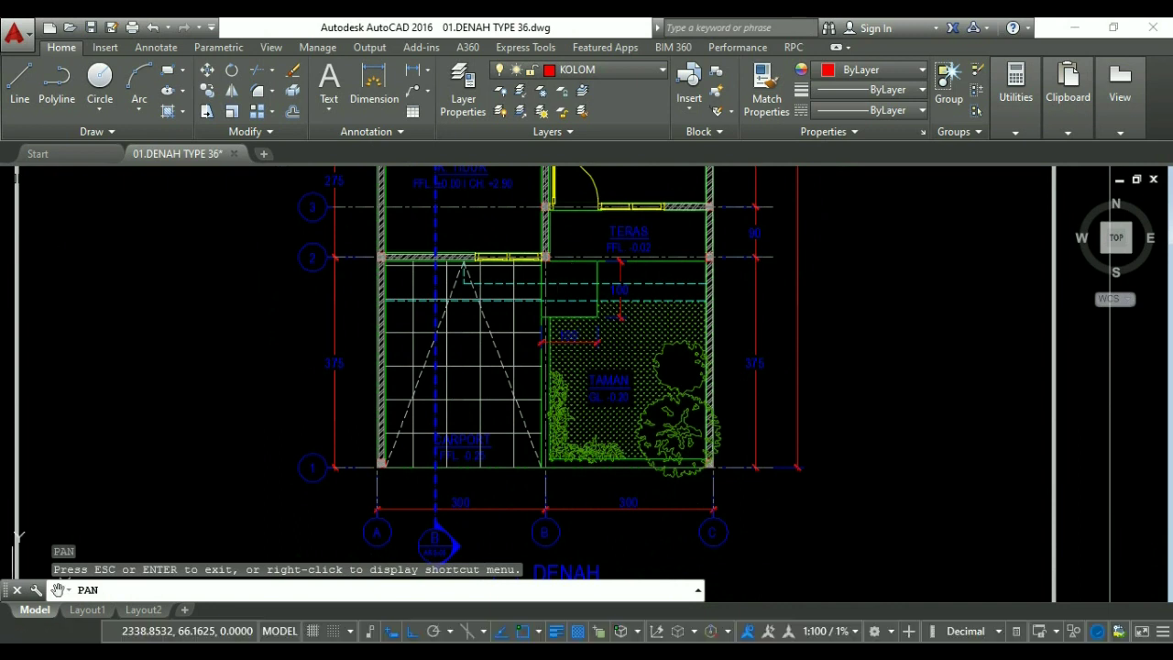
key("Escape")
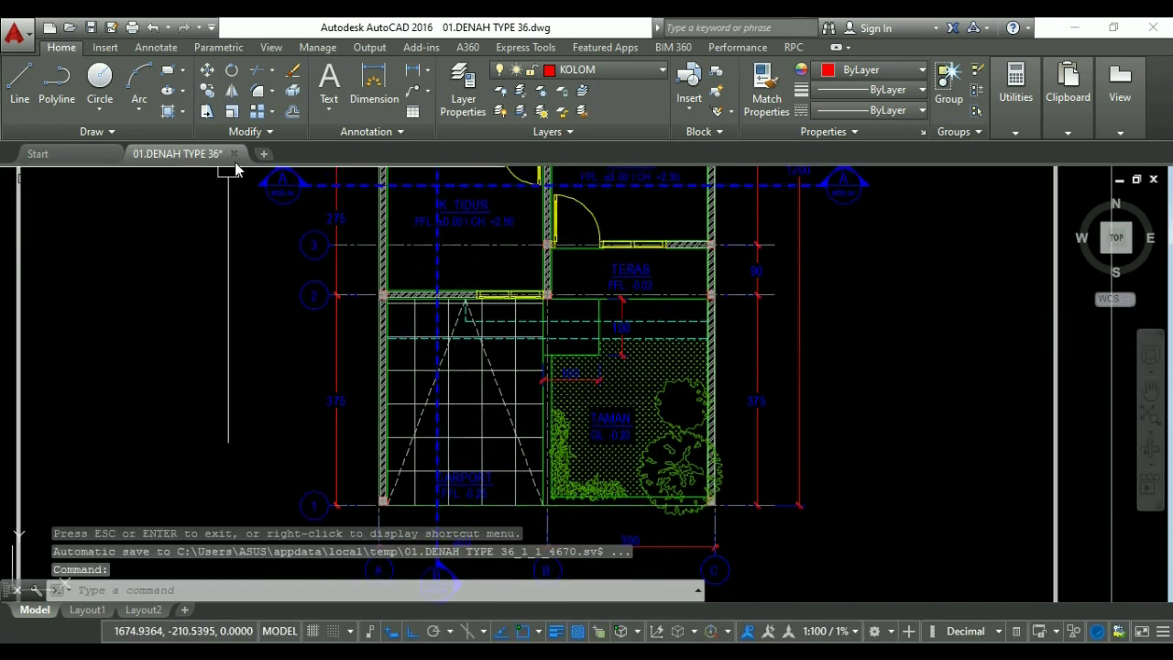
Start a new drawing and open its layer manager.
left_click(263, 154)
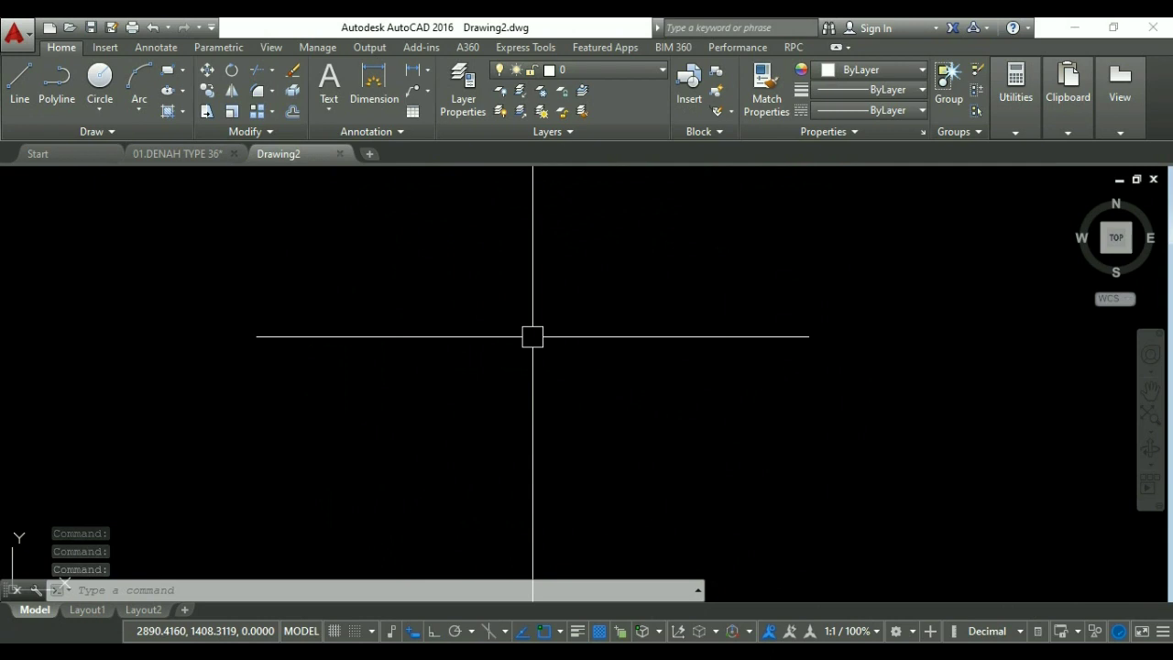
type("LA")
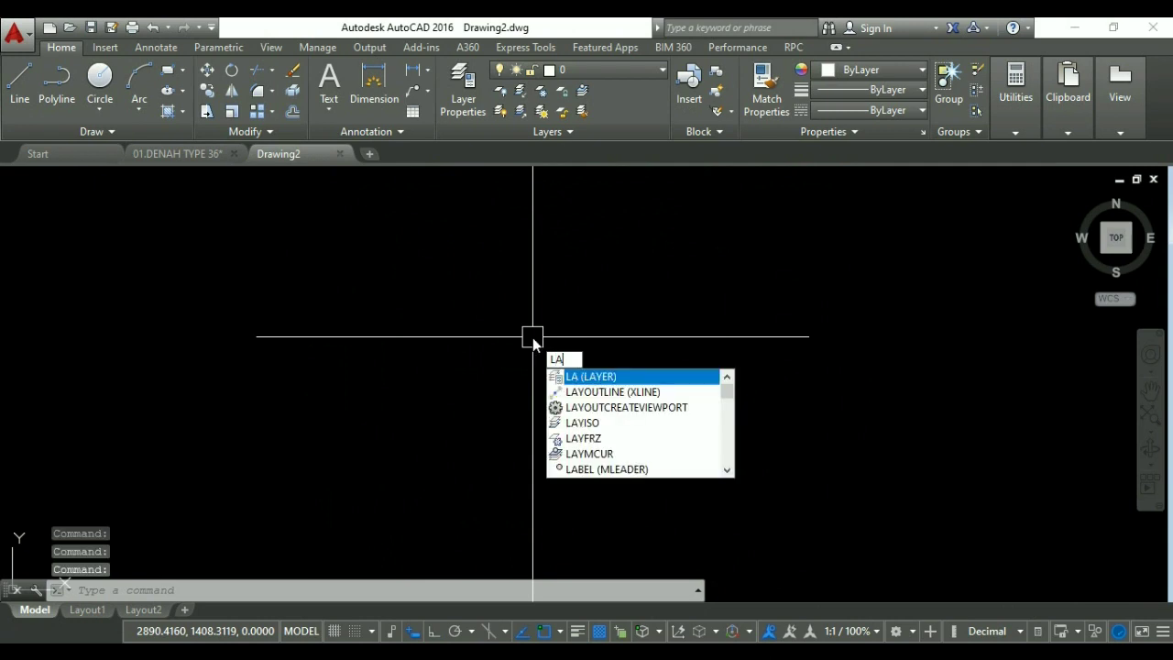
key("Return")
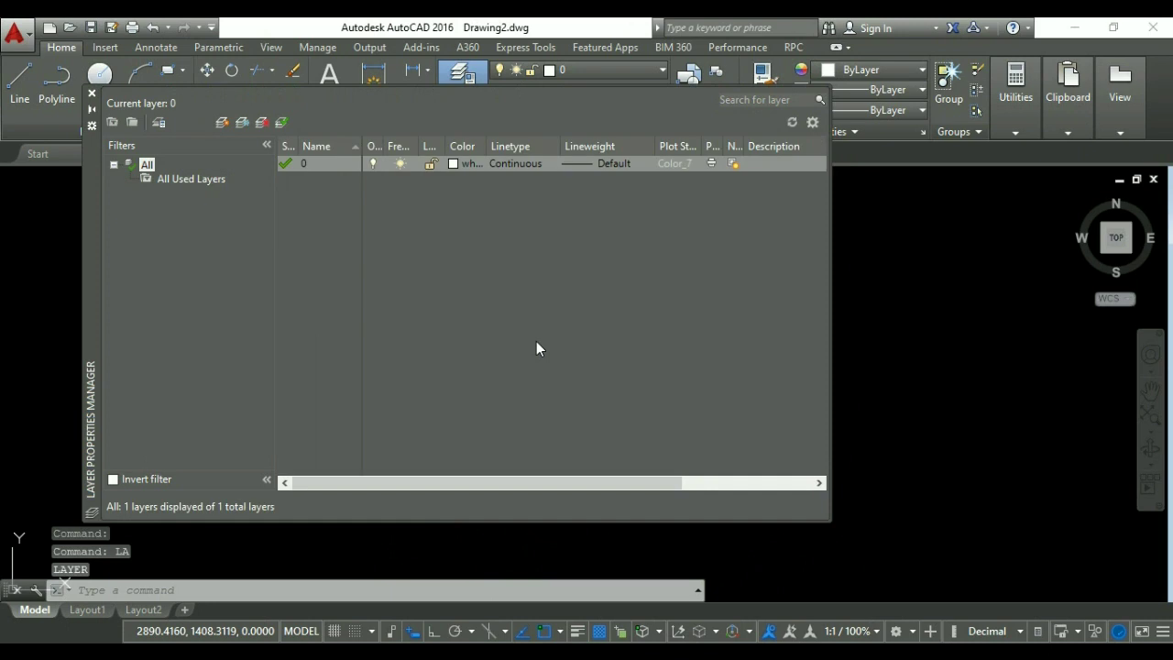
Create new layers named AS, KOLOM, DINDING, ARSIR and KUSEN.
left_click(224, 122)
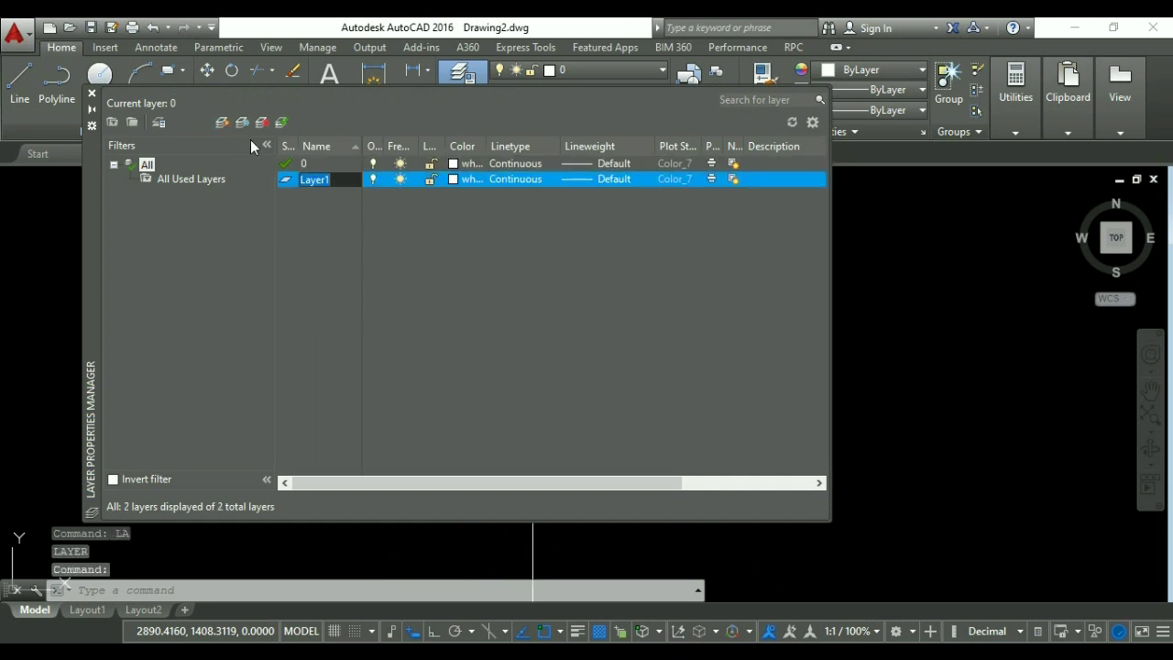
type("AS,")
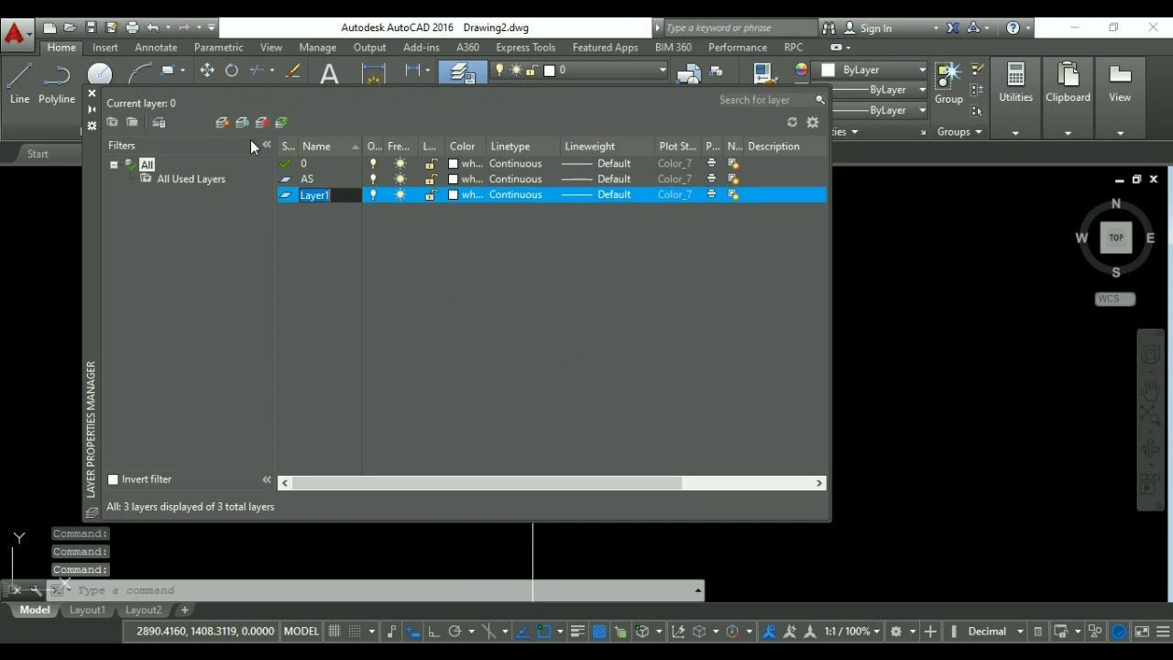
type("KOLOM,")
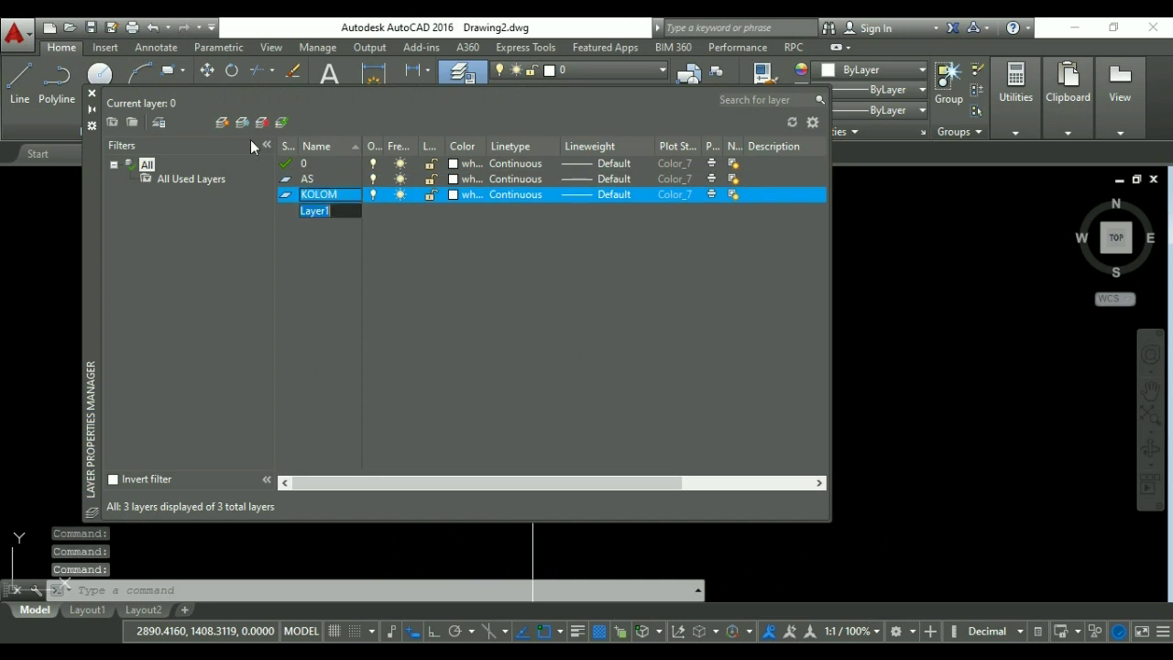
type("DINDING,")
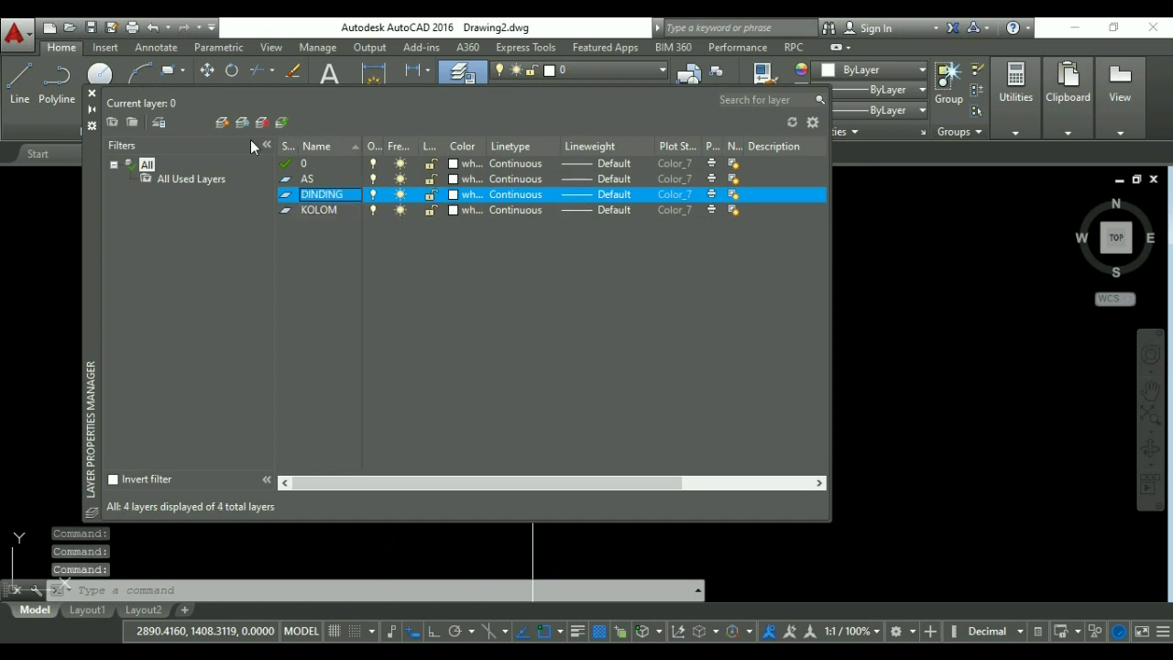
type("AR")
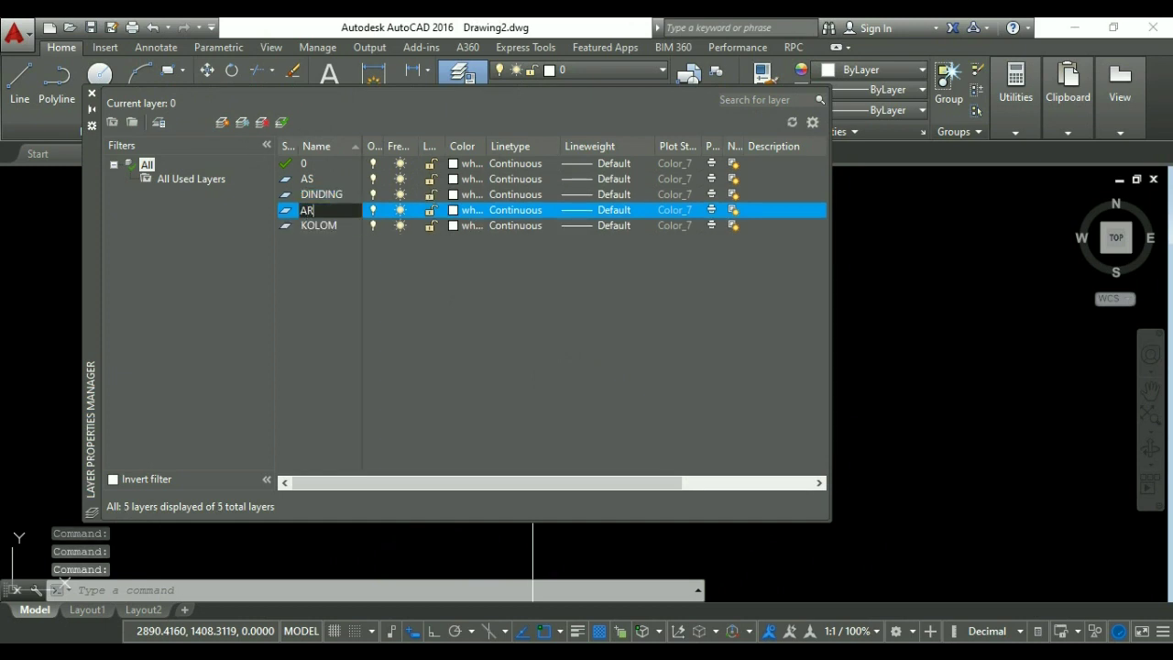
type("SIR")
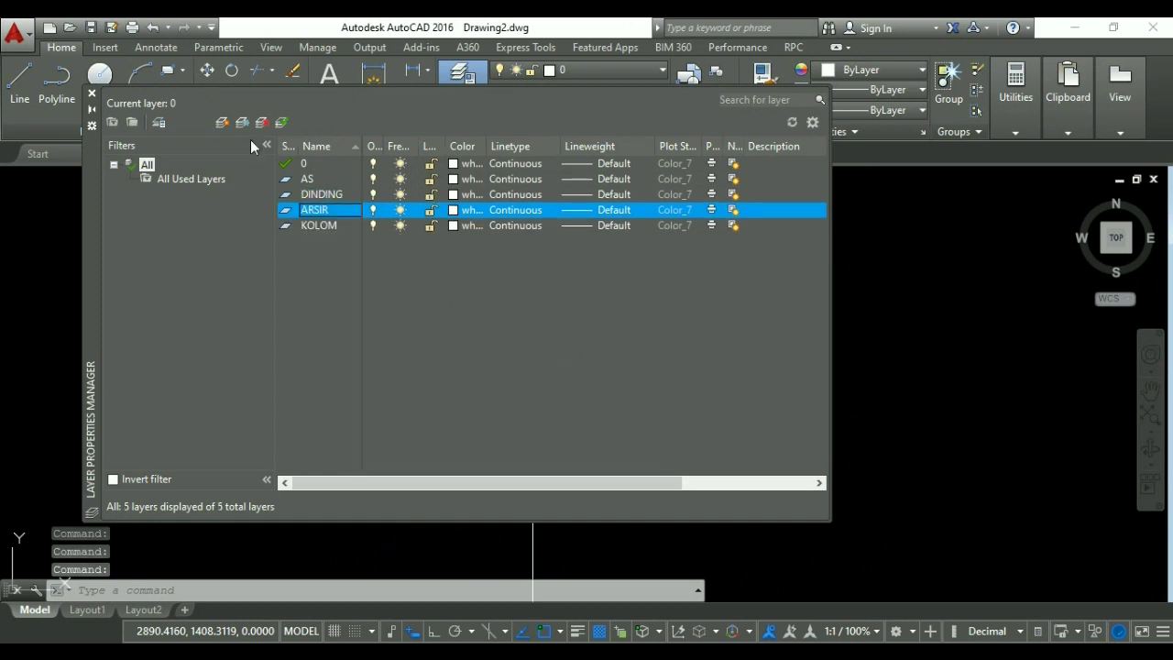
type(",K")
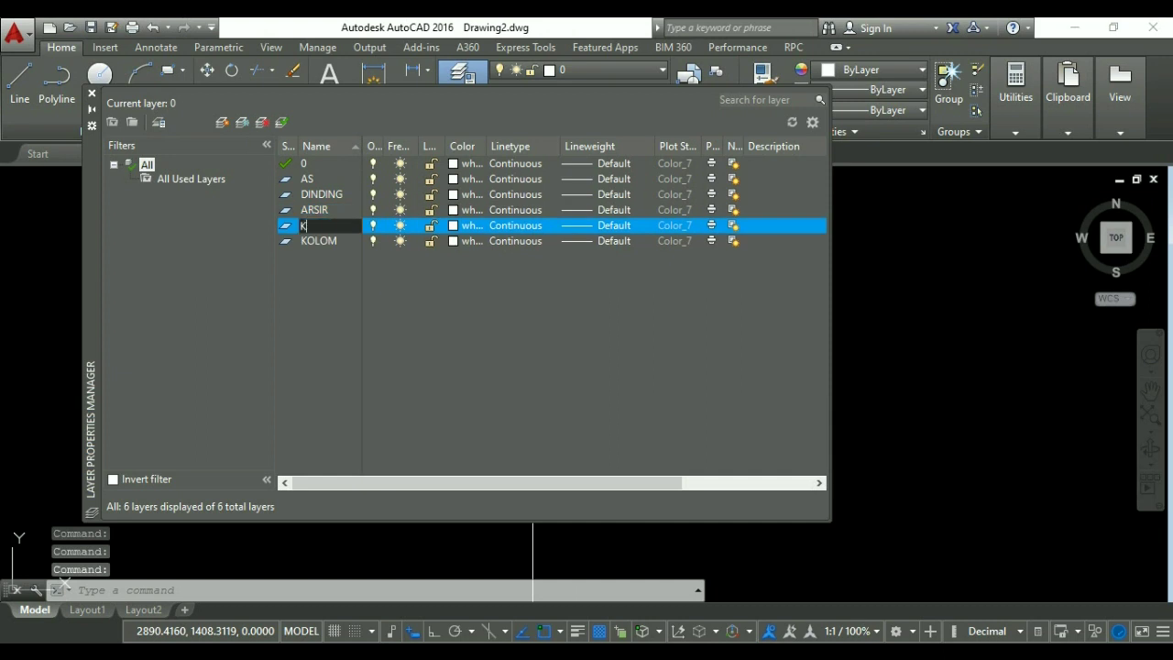
type("USEN,")
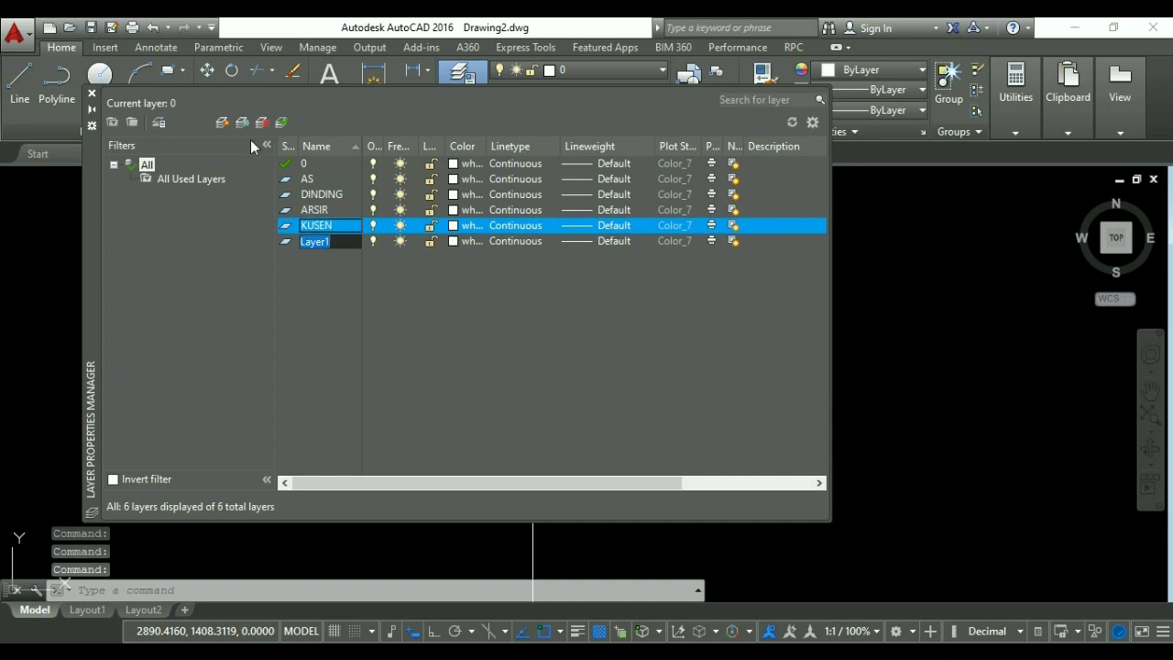
Add three more layers named TEKS, FURNITUR and LANSCAP.
type("KOLOM,")
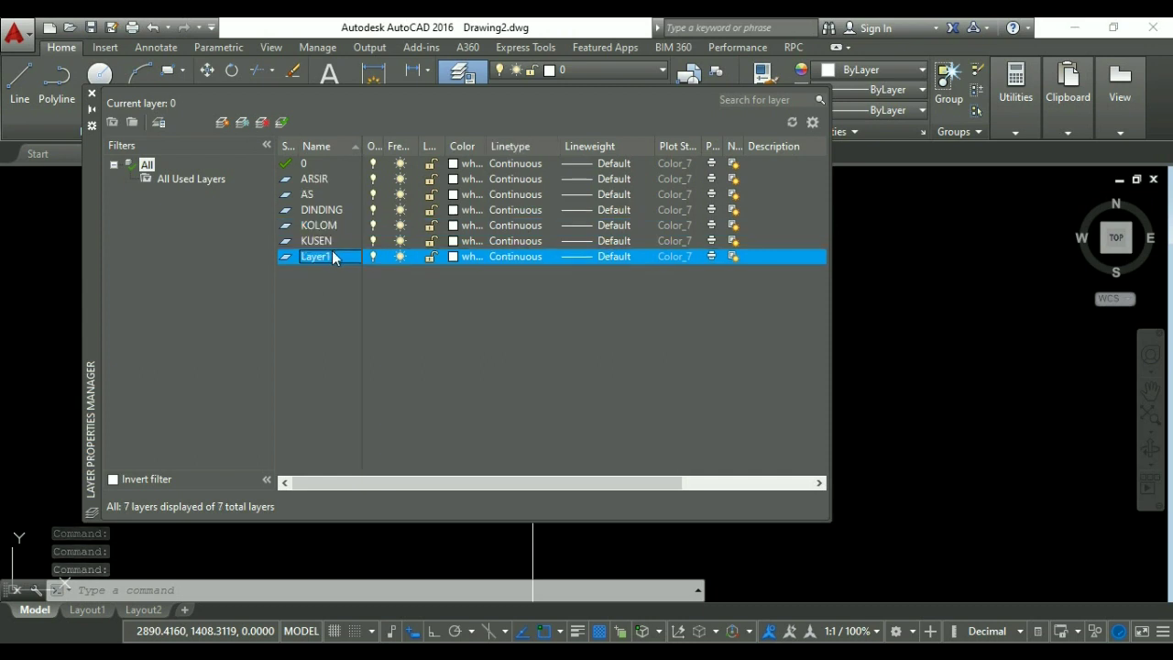
type("TEKS,")
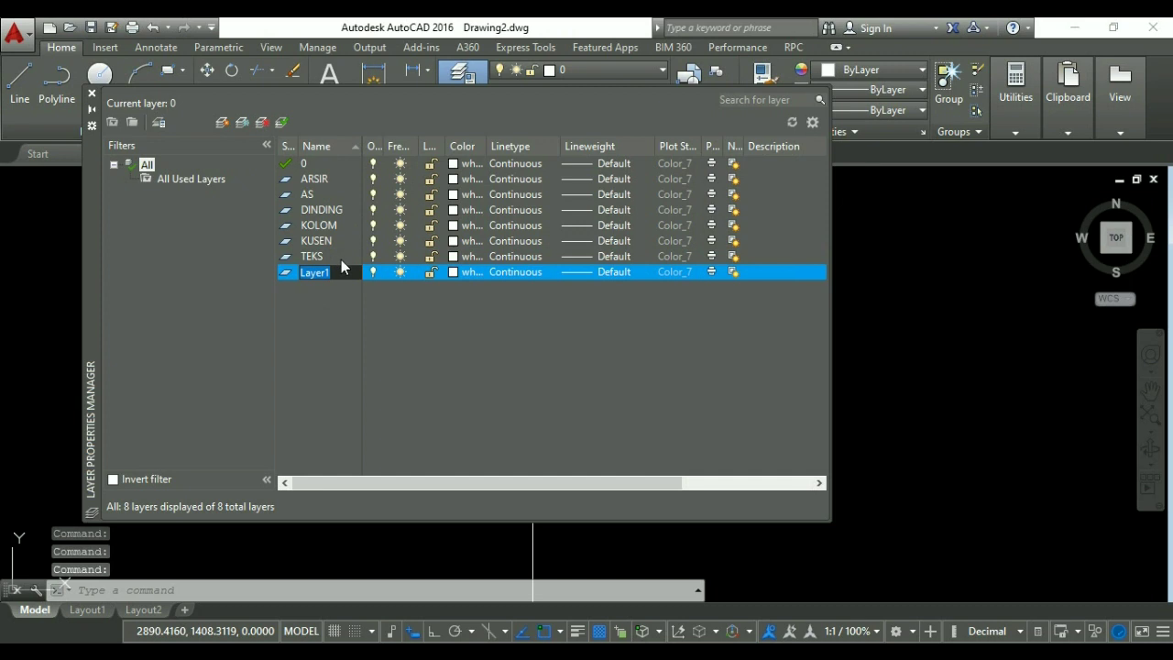
type("F")
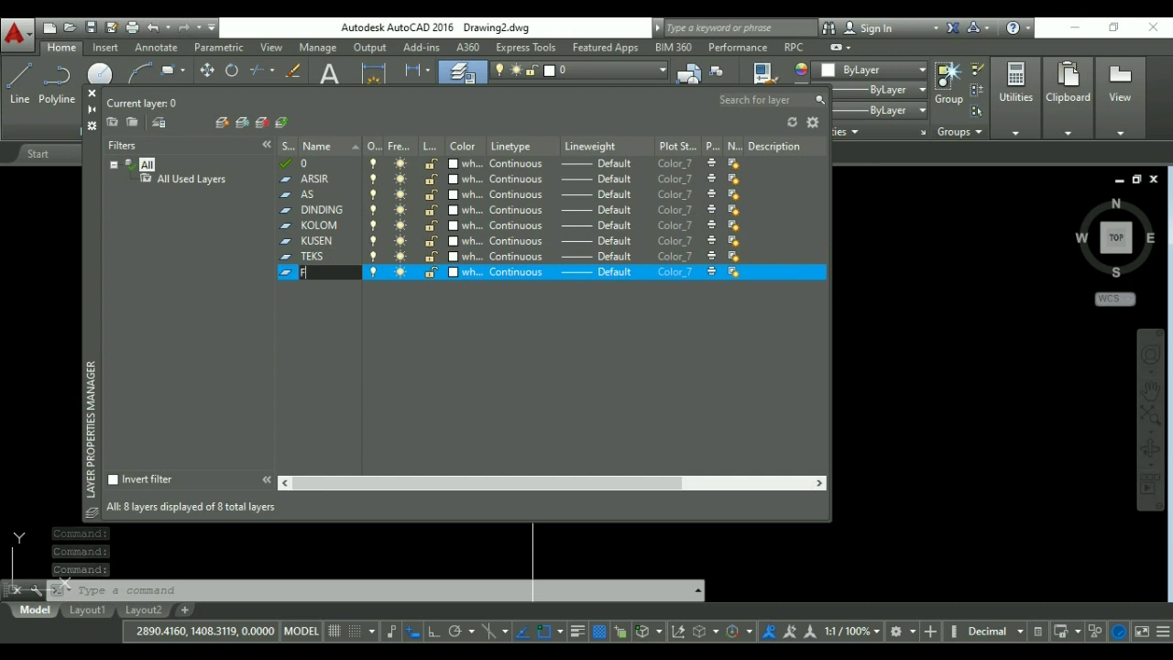
type("URNITURE,")
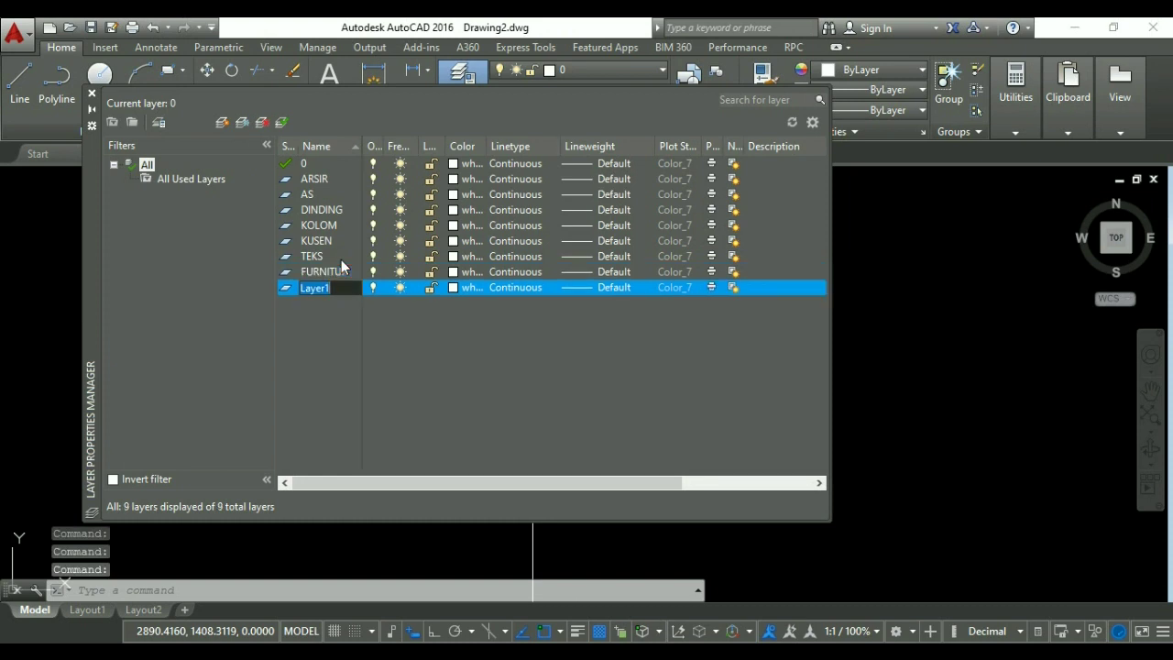
type("LAN")
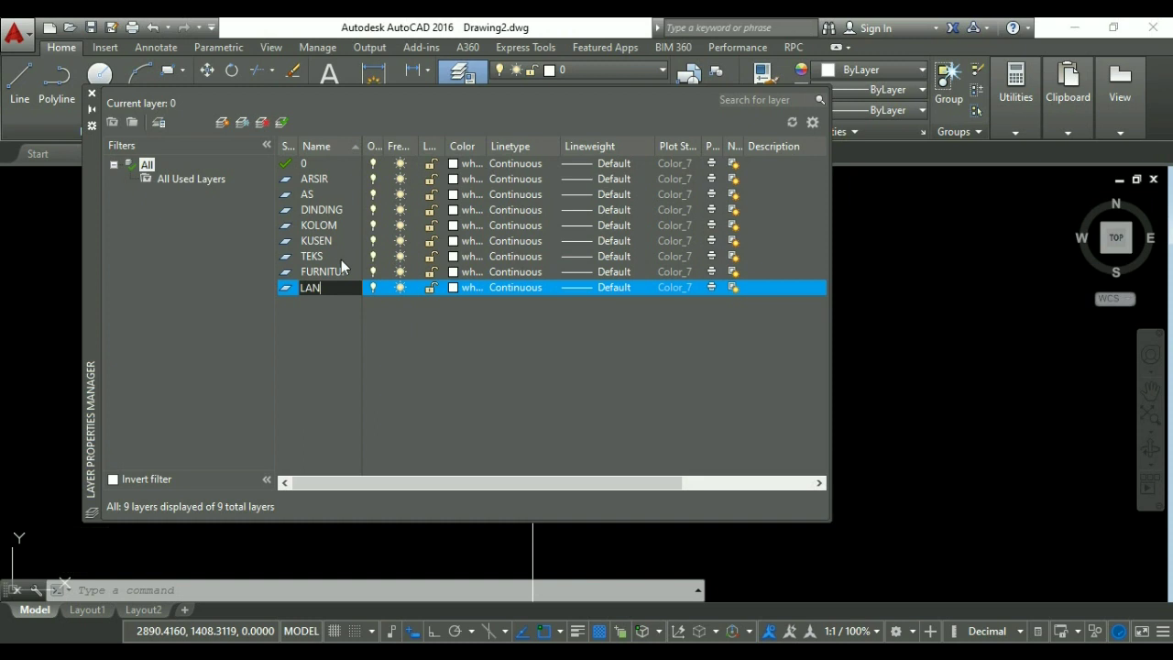
type("SCAP")
key("Return")
Set the ARSIR layer's color to index 9 and the AS layer's color to index 8.
left_click(453, 180)
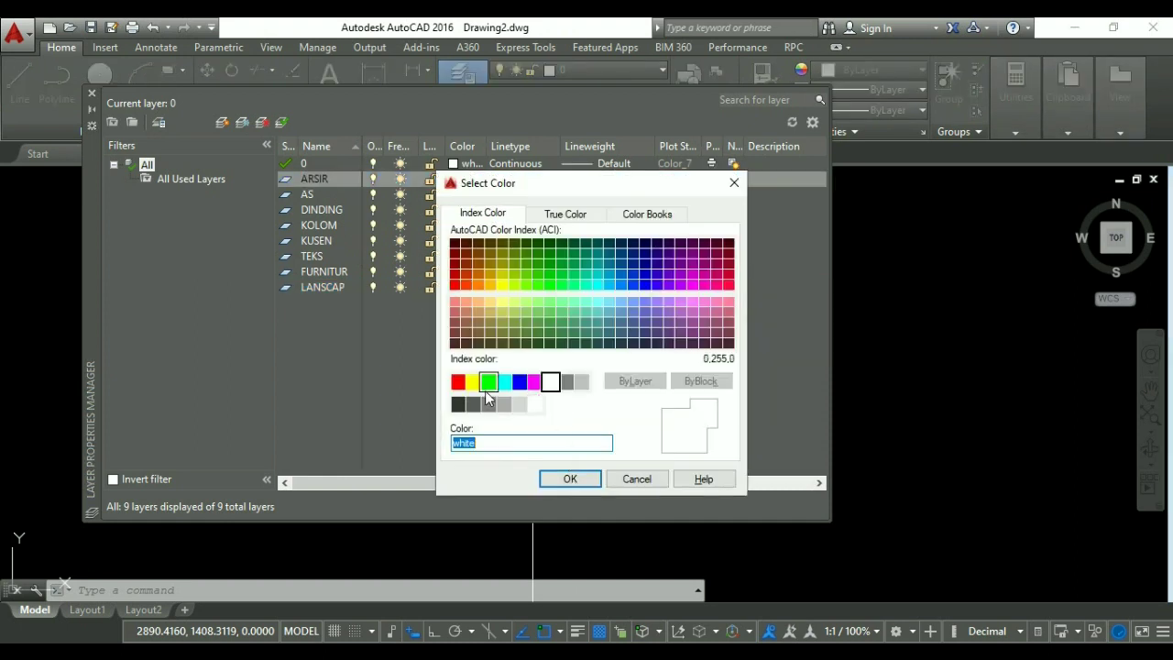
left_click(582, 381)
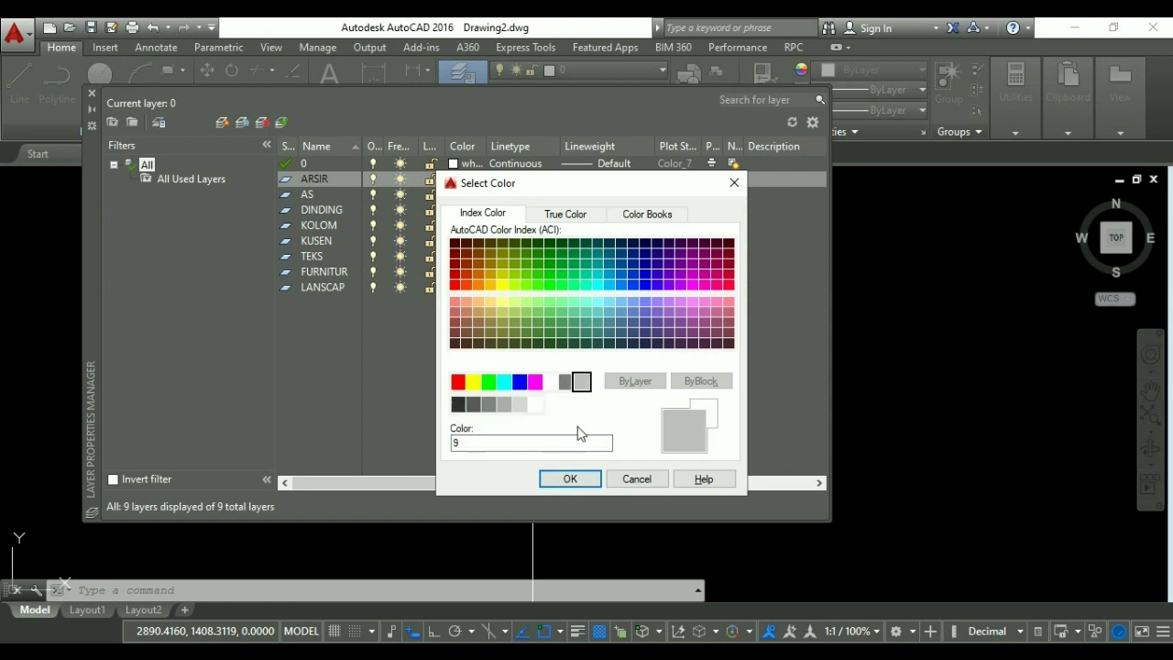
left_click(570, 479)
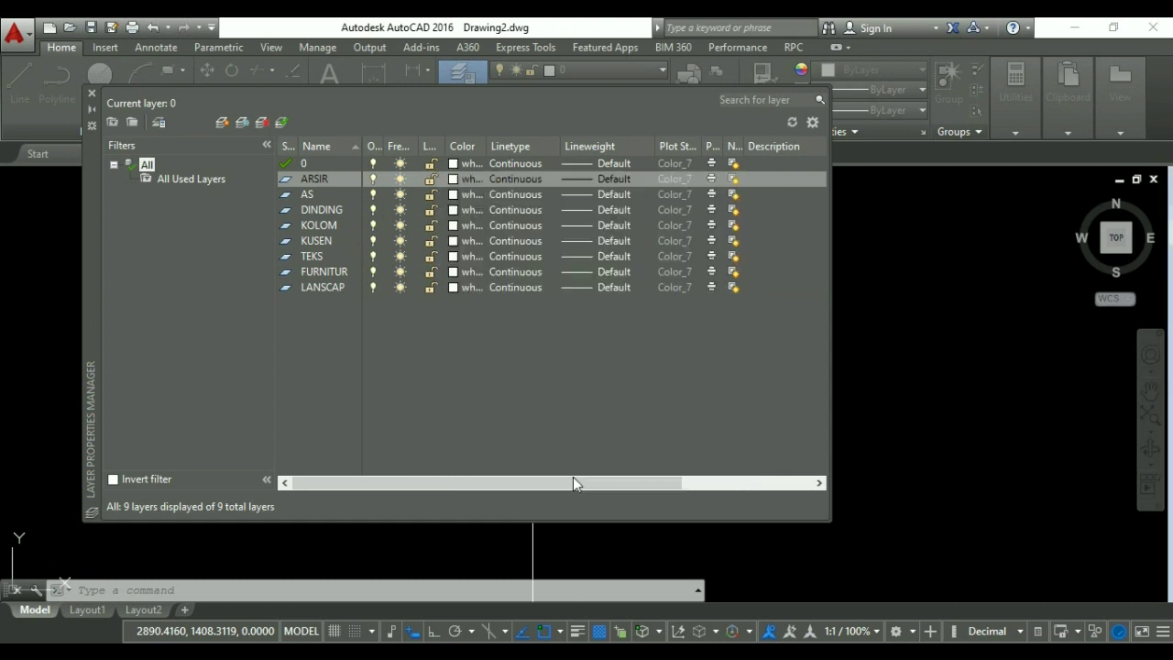
left_click(452, 194)
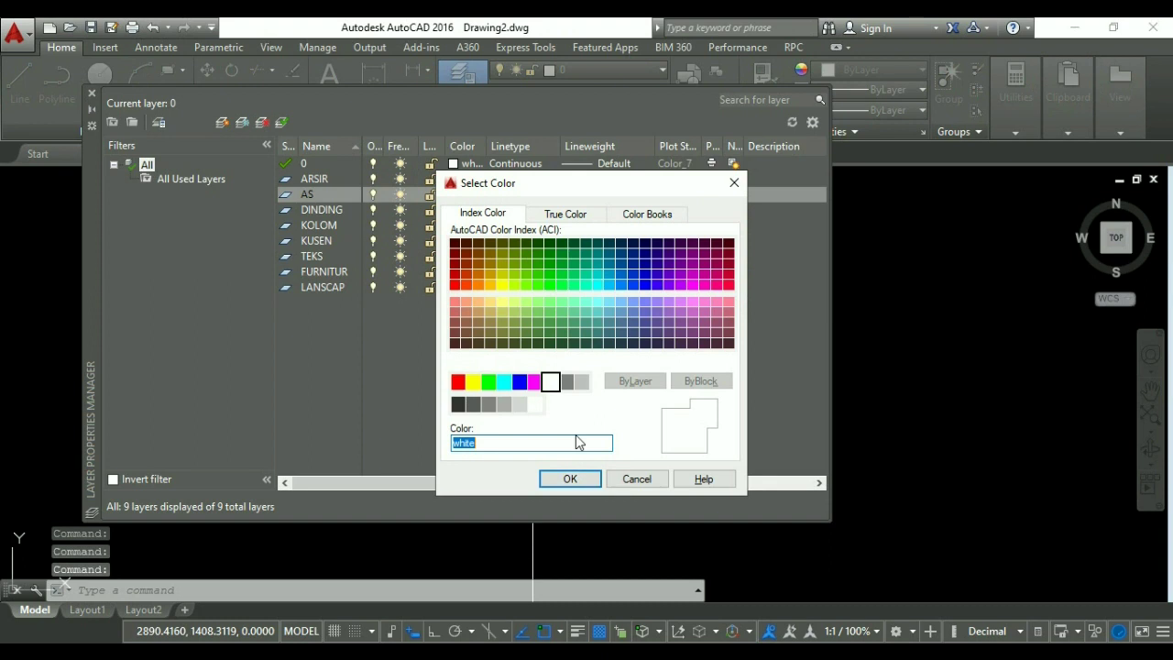
left_click(568, 383)
left_click(569, 479)
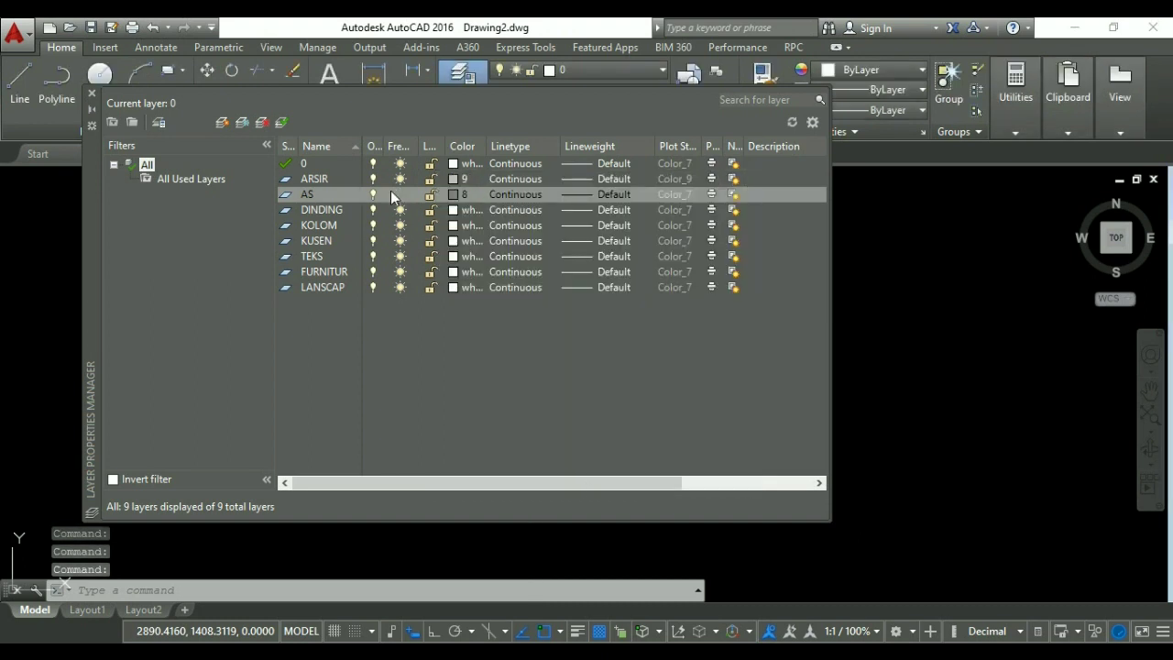
Set the DINDING layer's color to green.
left_click(452, 210)
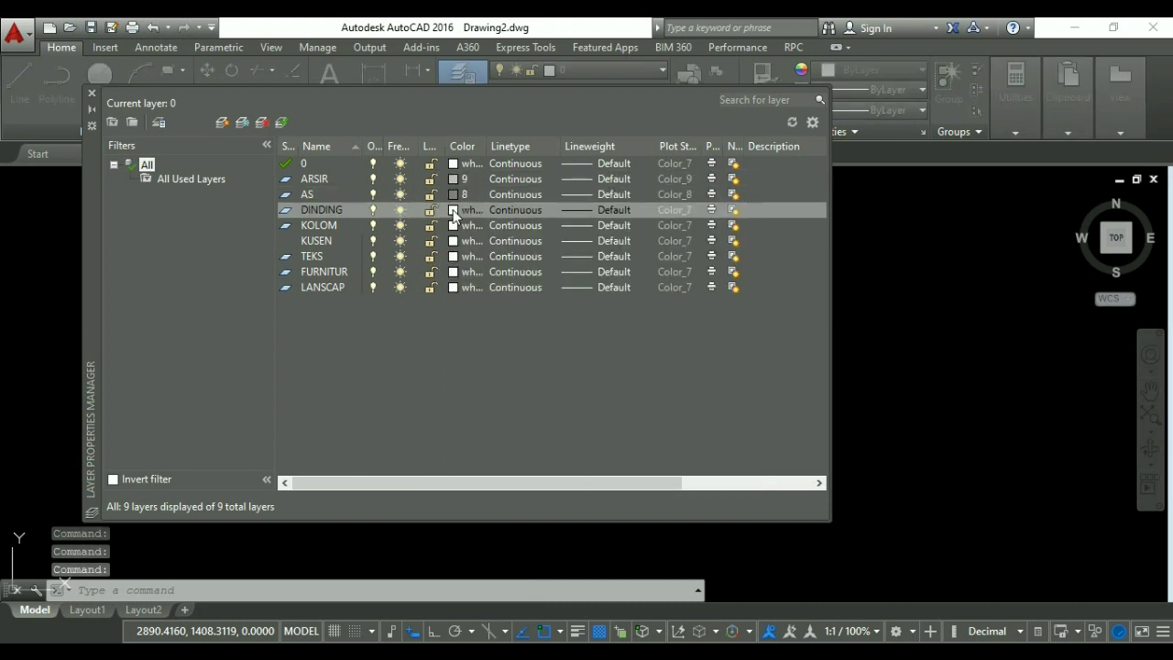
left_click(488, 382)
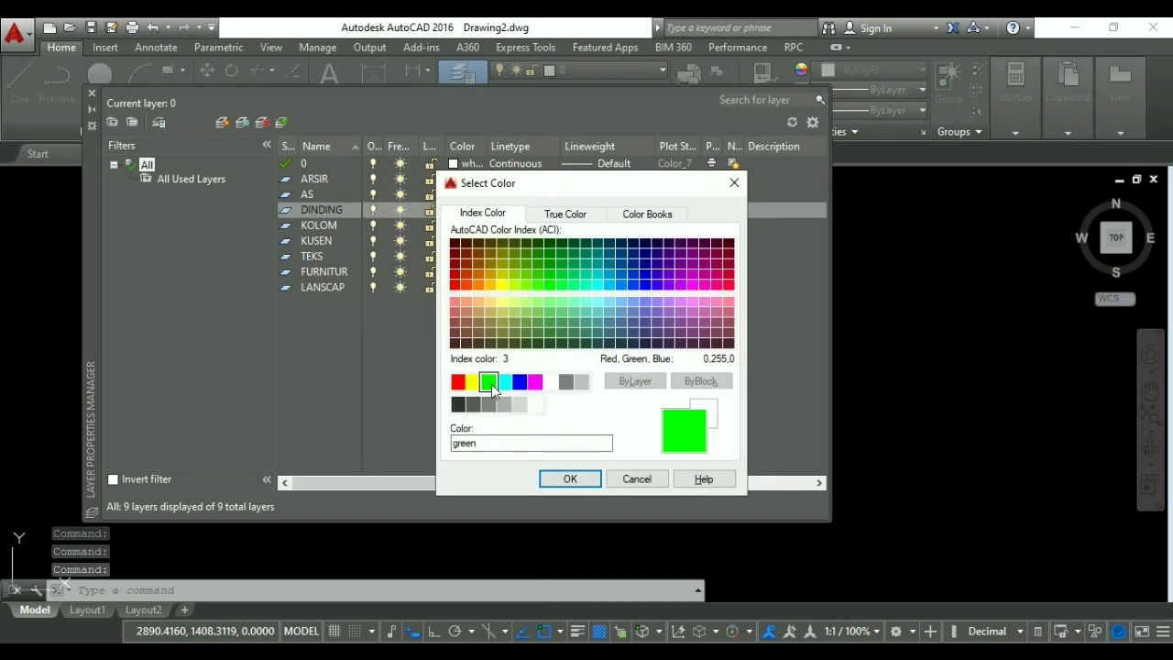
left_click(561, 478)
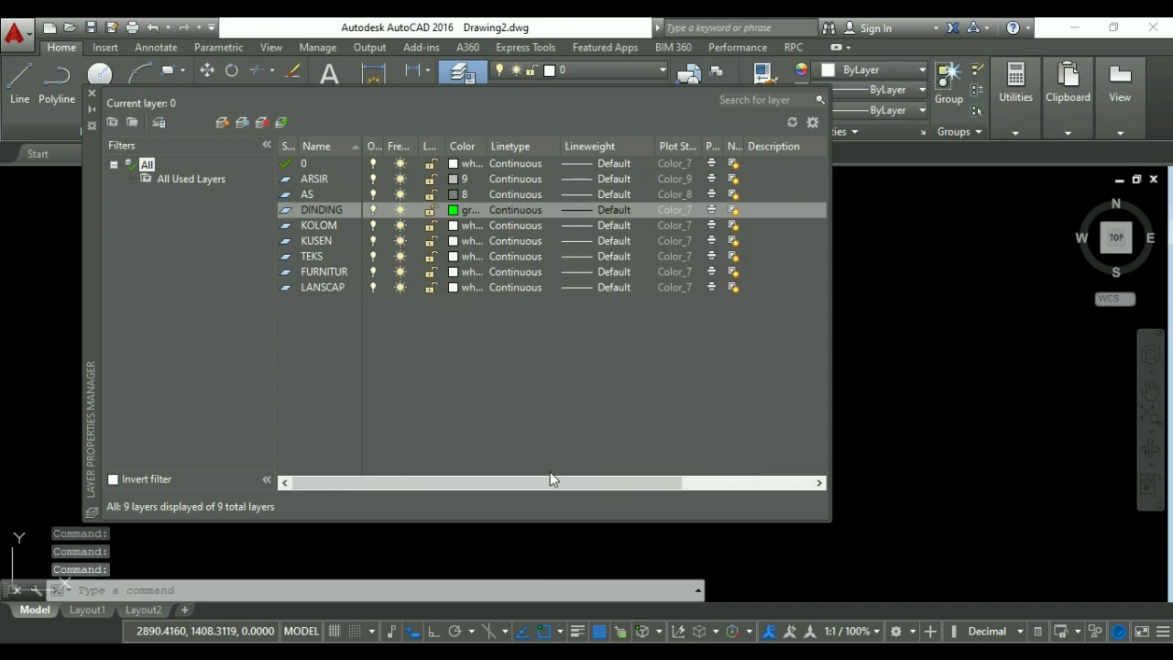
Set the KOLOM layer's color to red and the KUSEN layer's color to yellow.
left_click(453, 225)
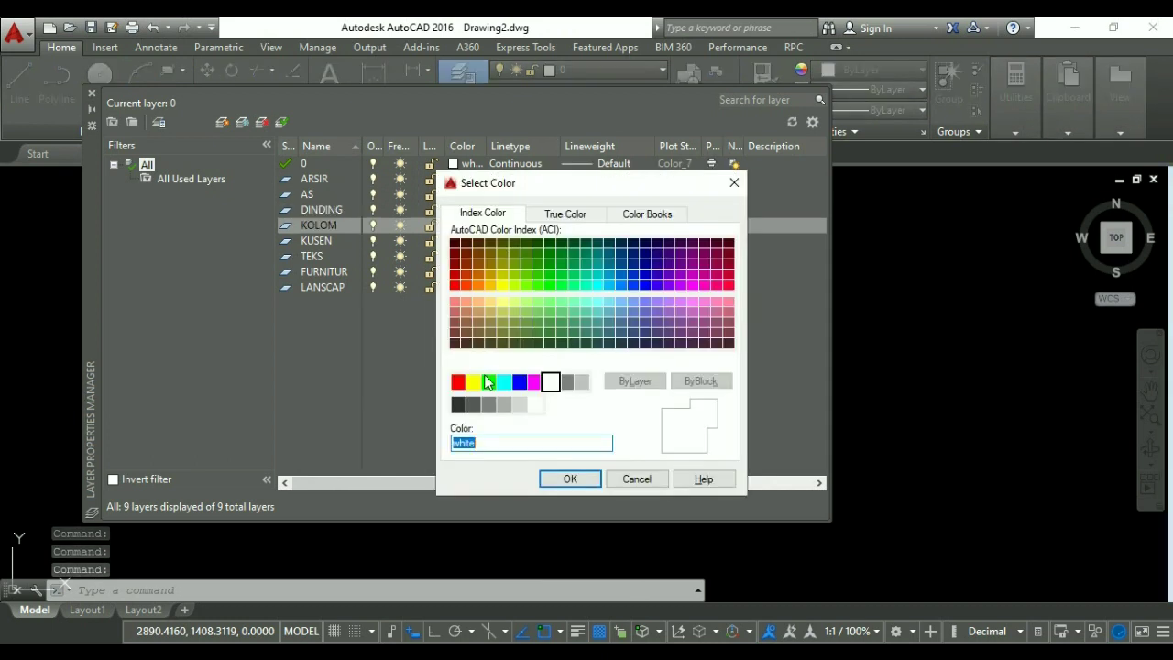
left_click(459, 382)
left_click(569, 480)
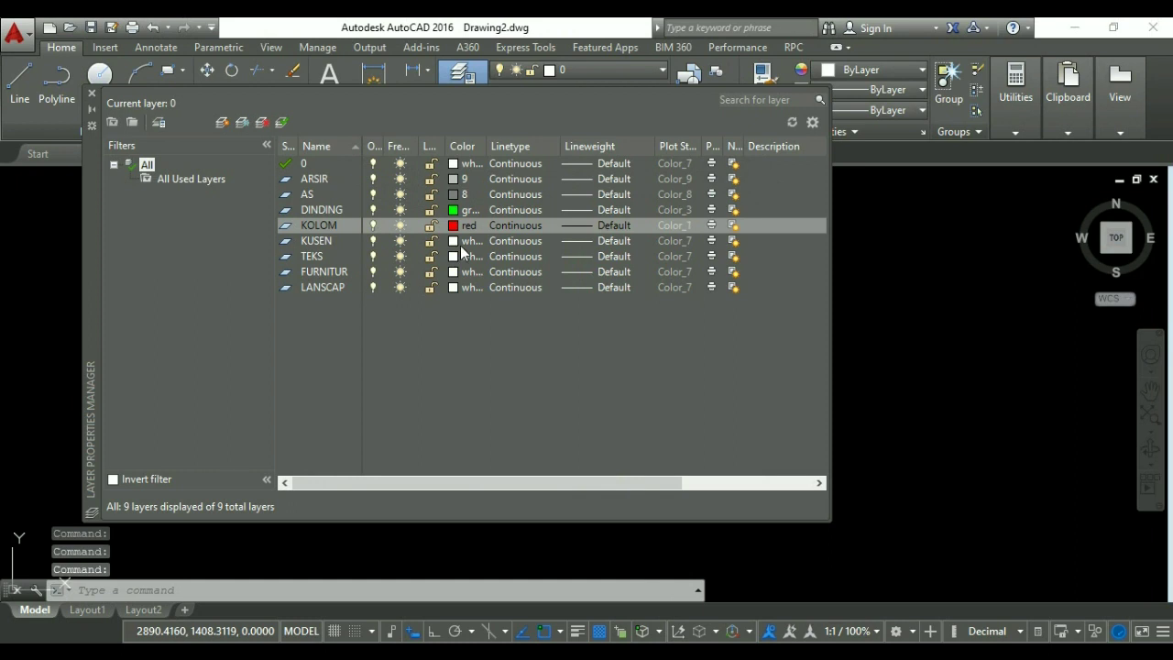
left_click(452, 241)
left_click(472, 381)
left_click(569, 480)
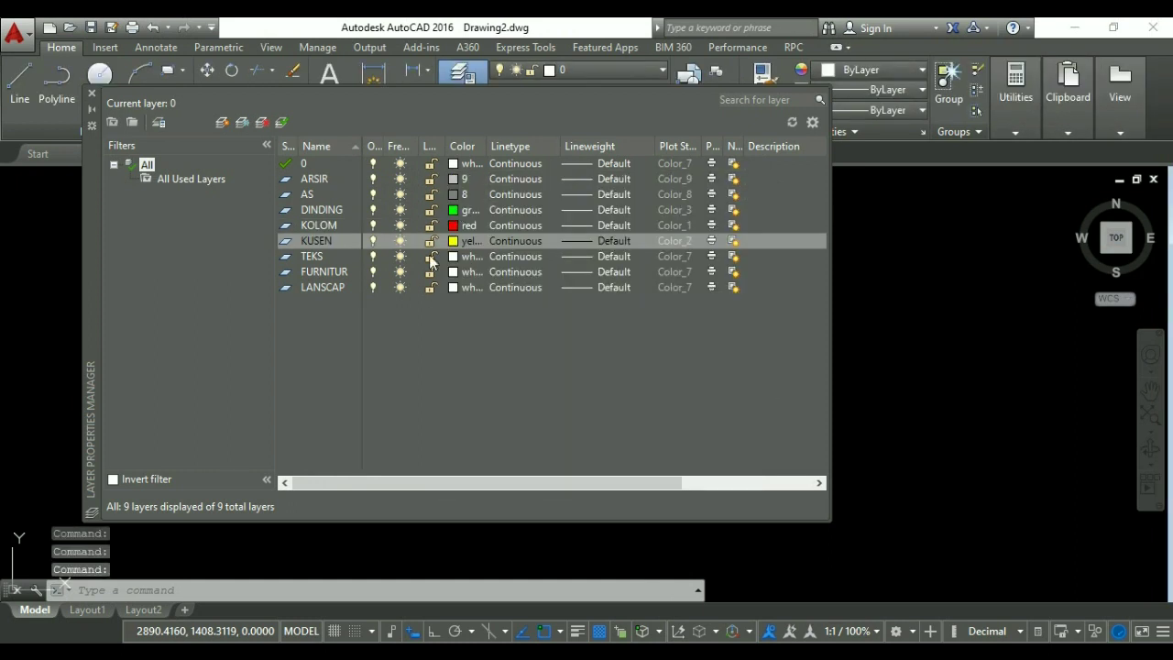
Set the TEKS layer's color to cyan and the FURNITUR layer's color to magenta.
left_click(453, 257)
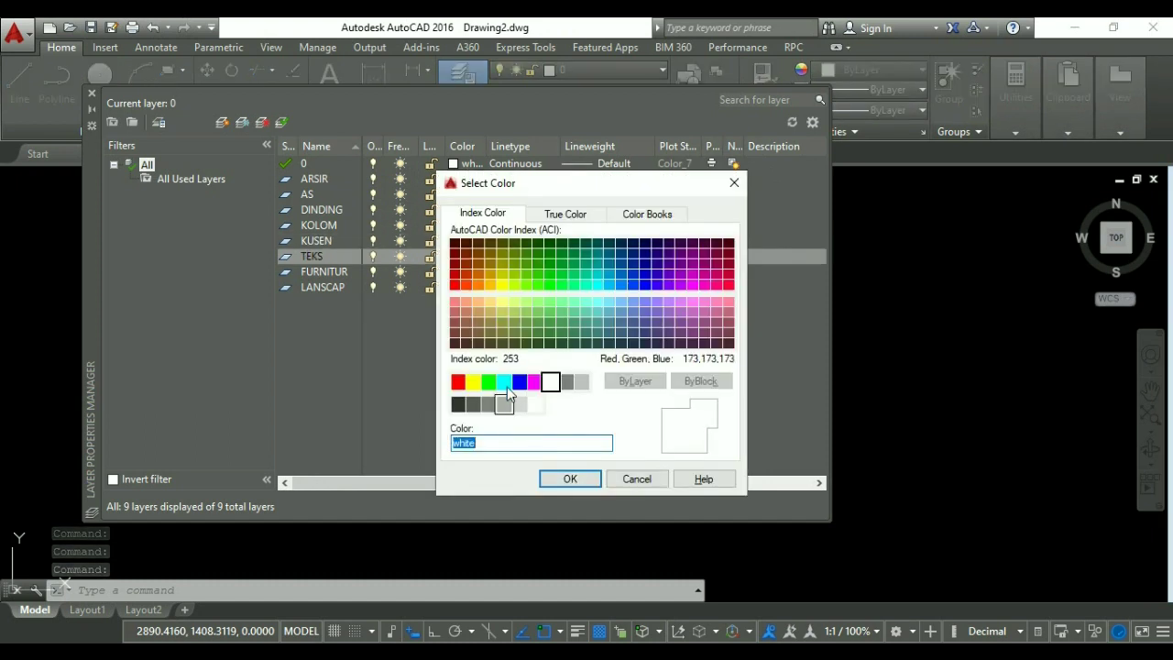
left_click(505, 381)
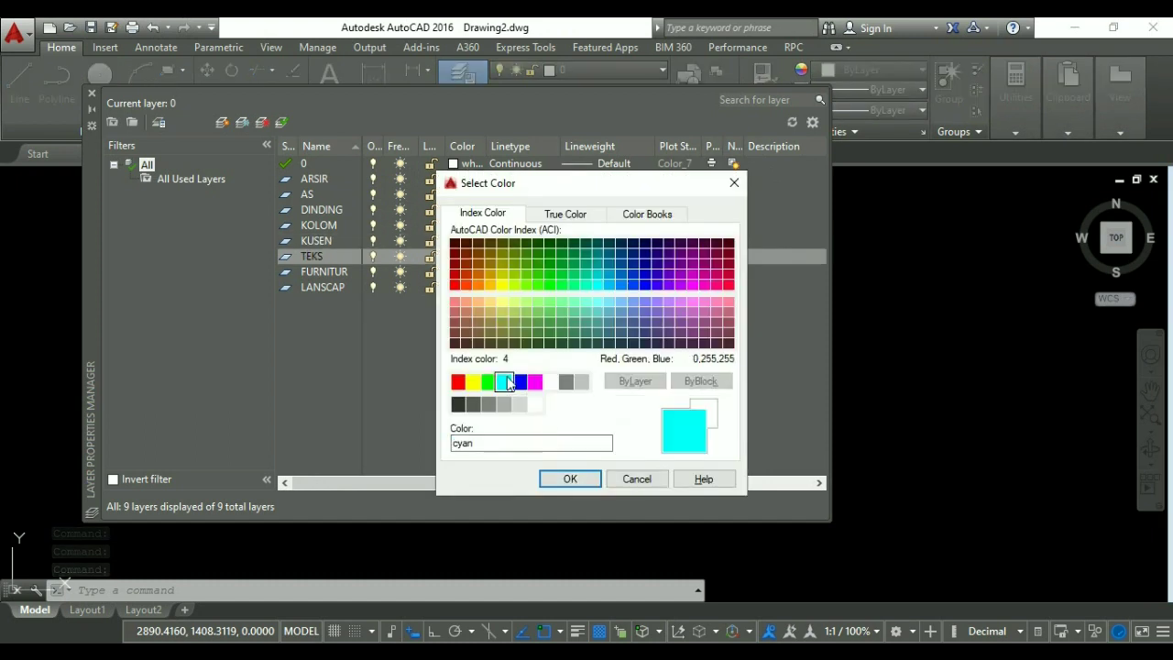
left_click(569, 478)
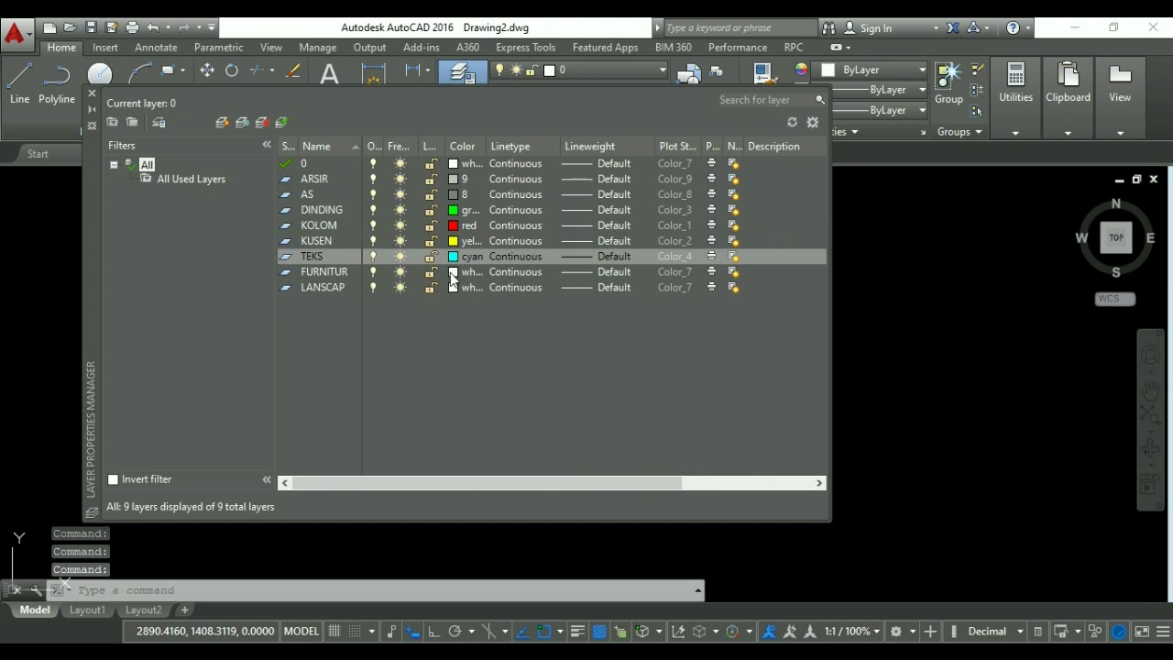
left_click(453, 272)
left_click(535, 381)
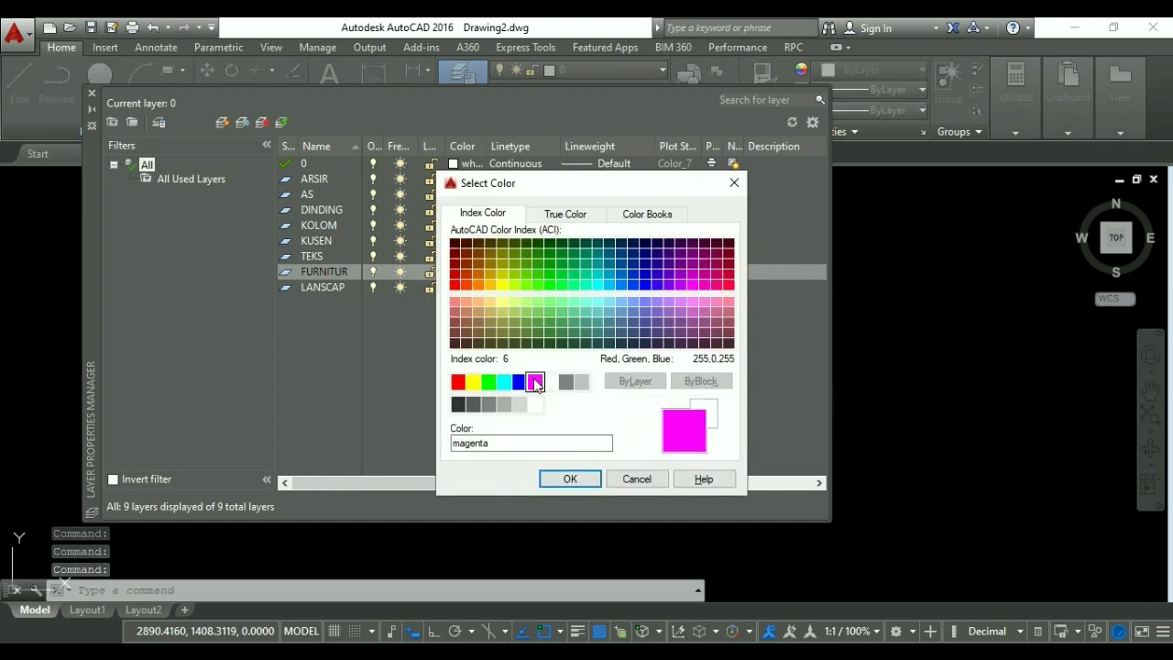
left_click(569, 478)
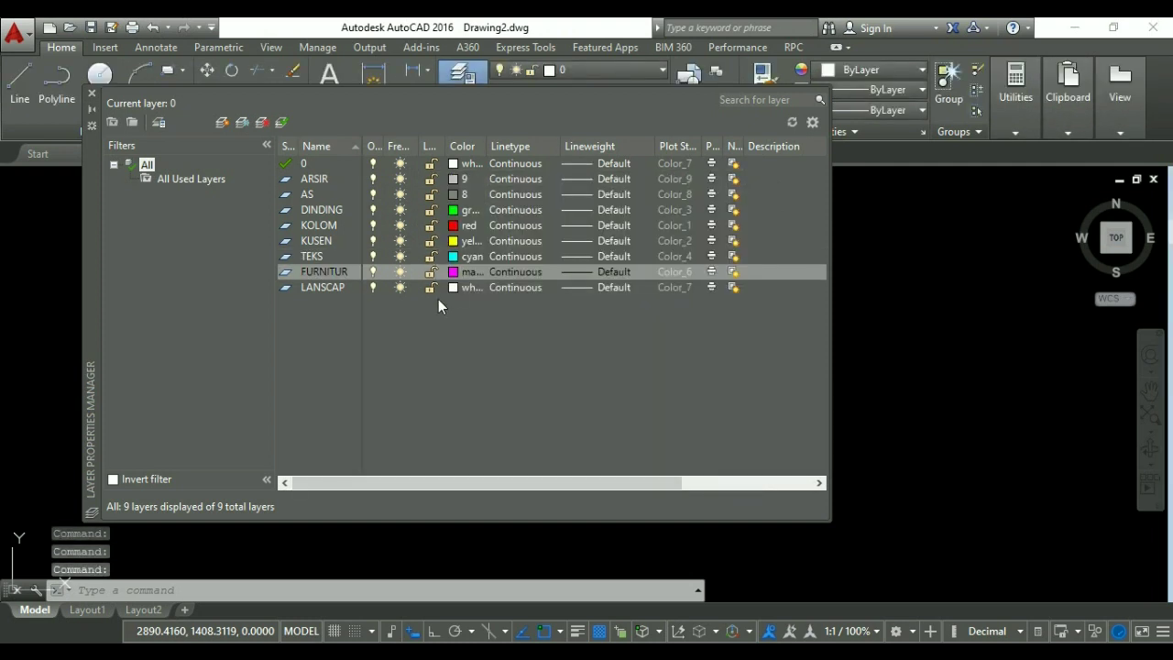
Set the LANSCAP layer's color to the dark green with index 84.
left_click(453, 288)
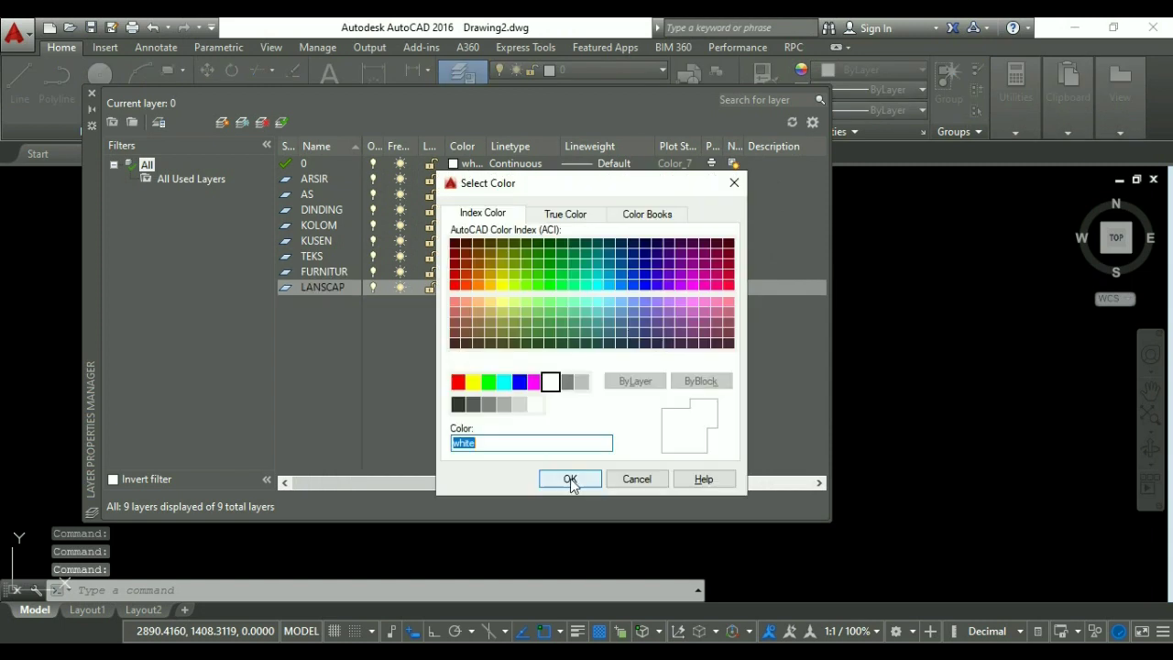
left_click(537, 264)
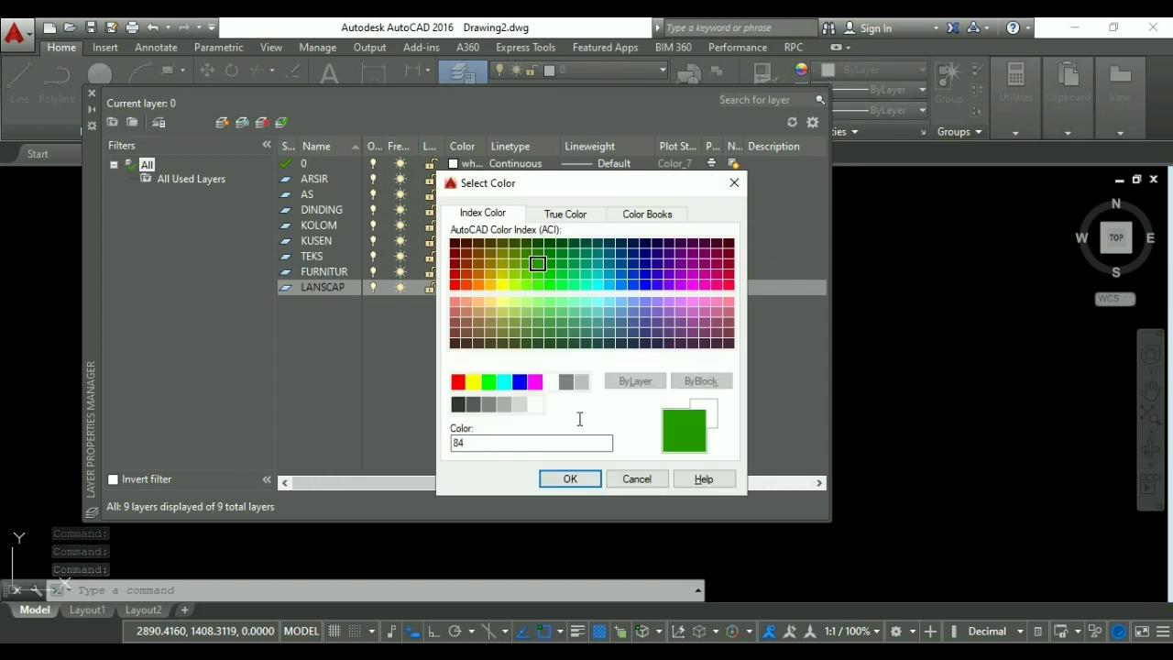
left_click(570, 479)
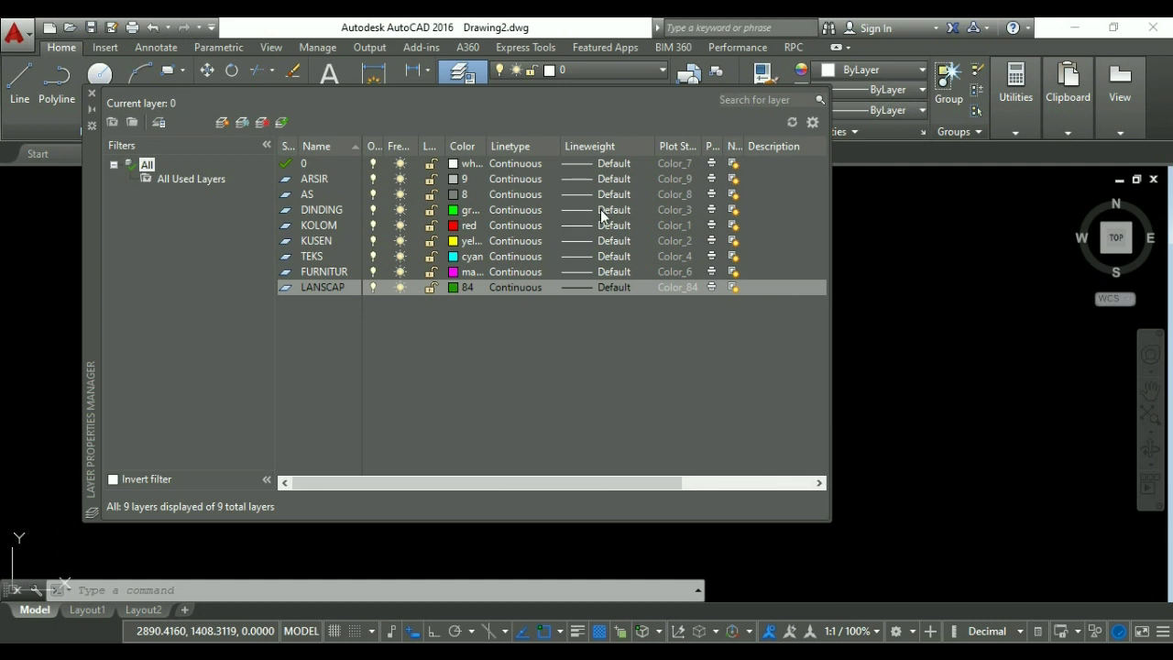
Set the lineweight of the ARSIR and AS layers to 0.05 mm.
left_click(579, 182)
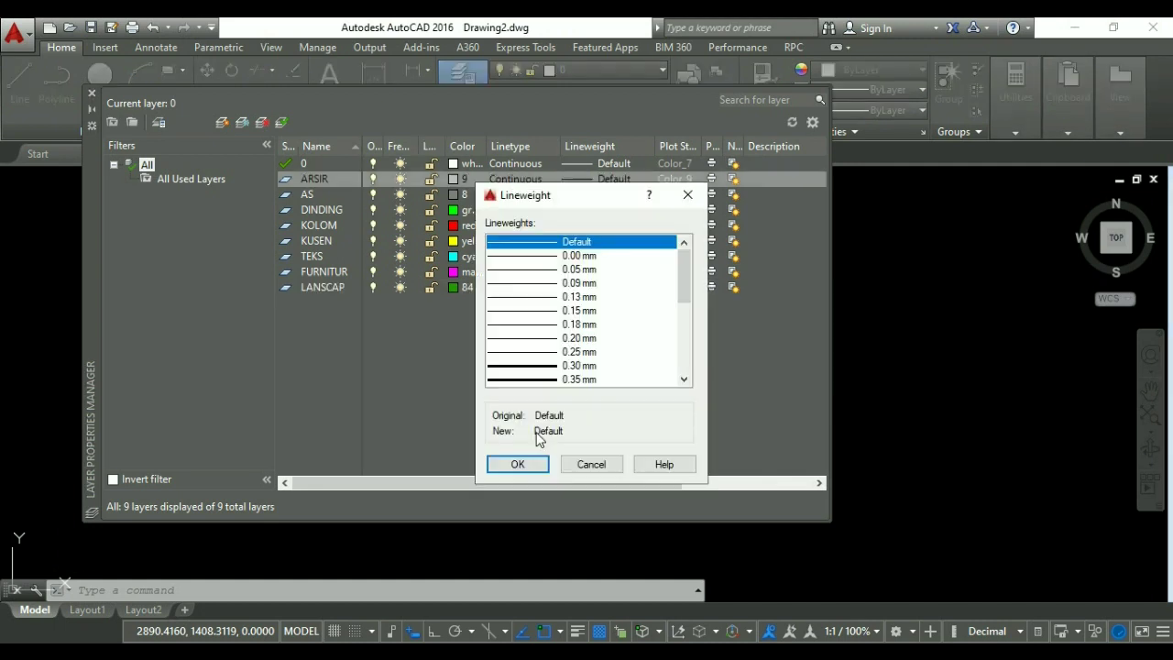
left_click(563, 284)
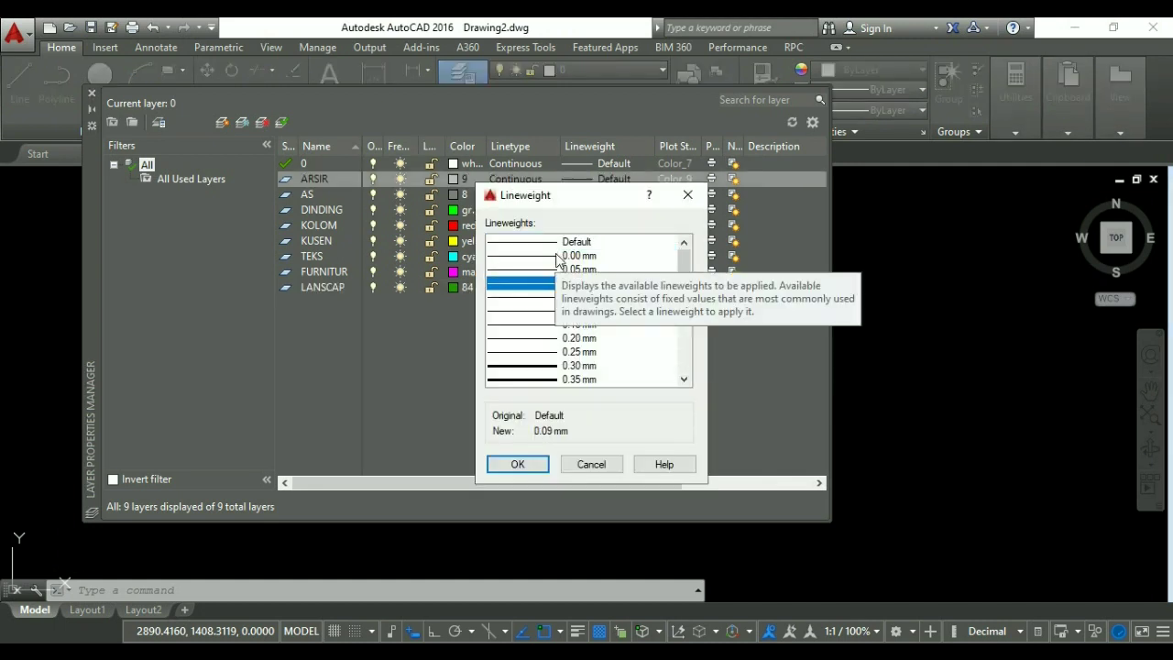
left_click(563, 269)
left_click(518, 464)
left_click(617, 200)
left_click(616, 206)
left_click(570, 270)
left_click(522, 467)
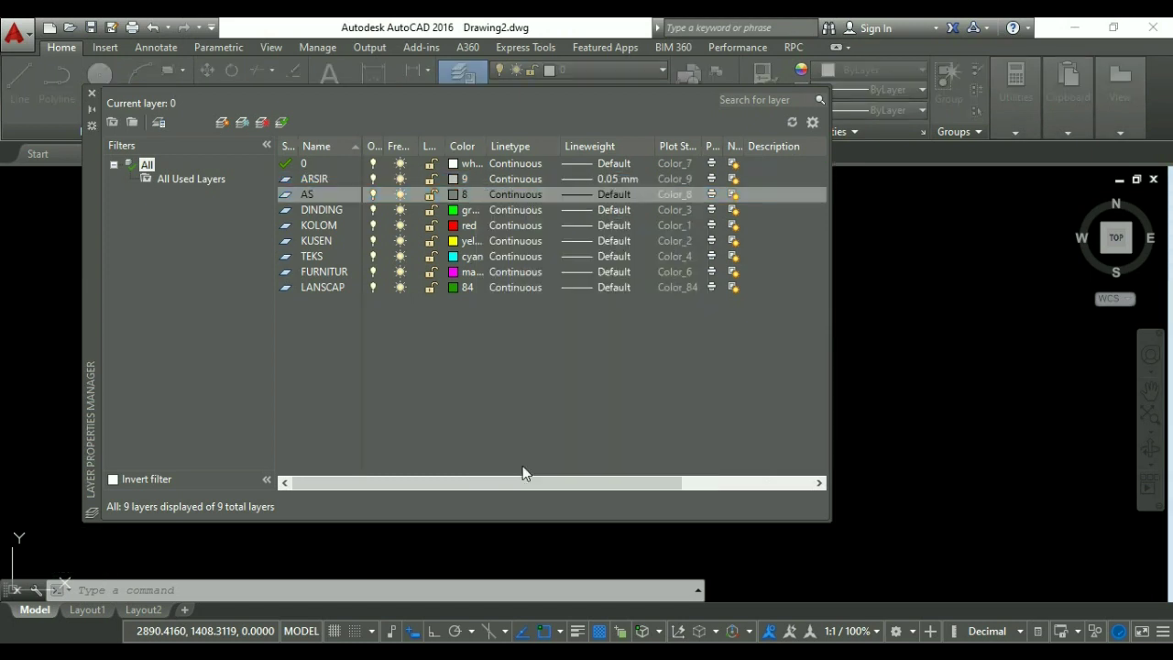
Set the DINDING layer's lineweight to 0.20 mm and the KOLOM layer's lineweight to 0.25 mm.
left_click(600, 210)
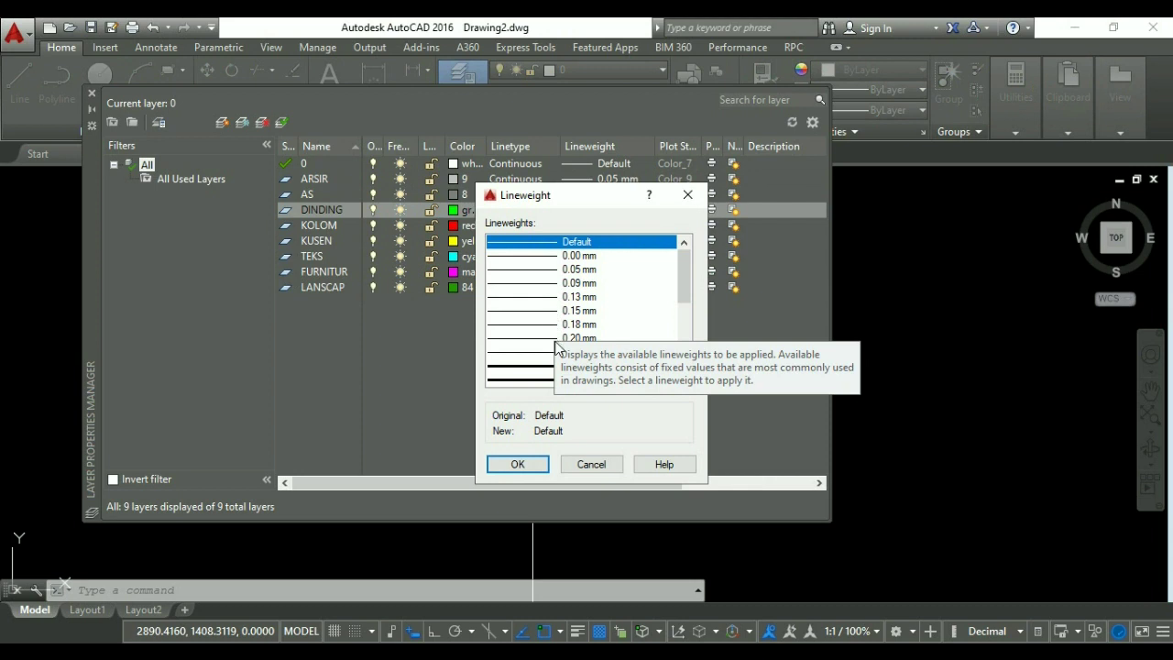
left_click(559, 338)
left_click(518, 463)
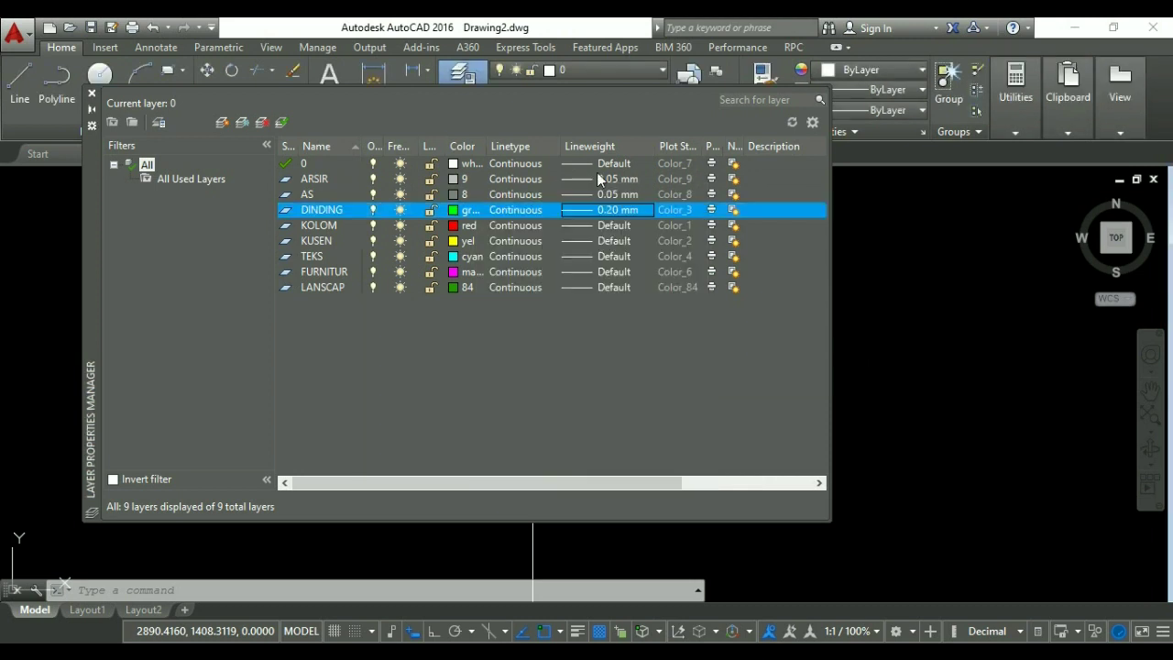
left_click(602, 228)
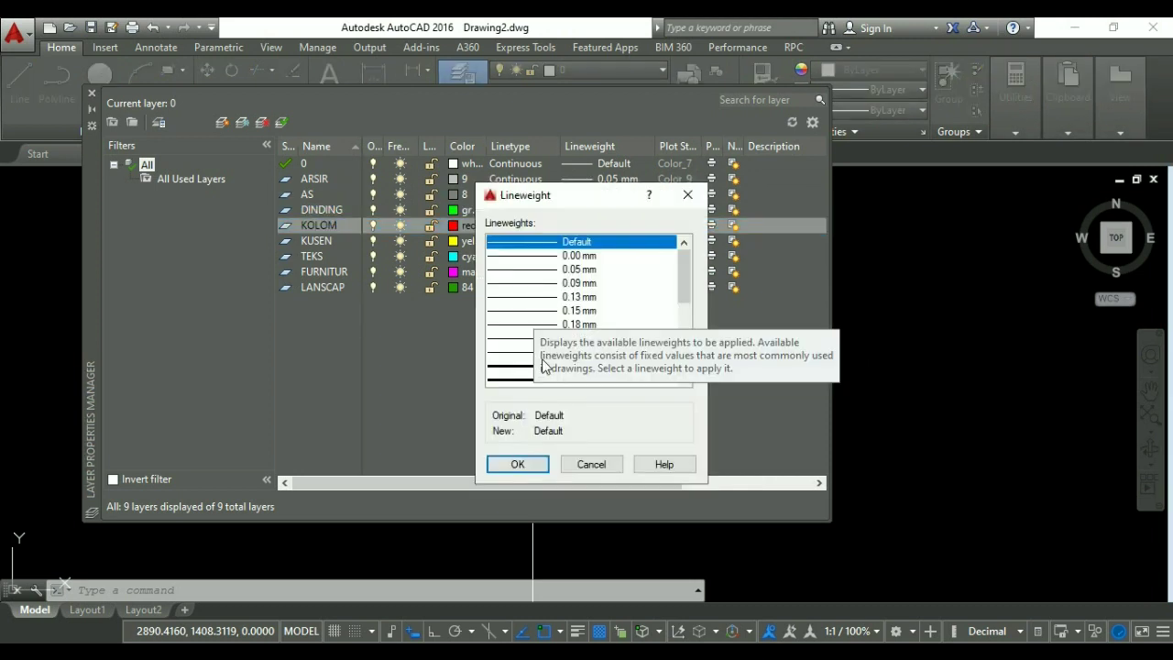
left_click(550, 352)
left_click(518, 464)
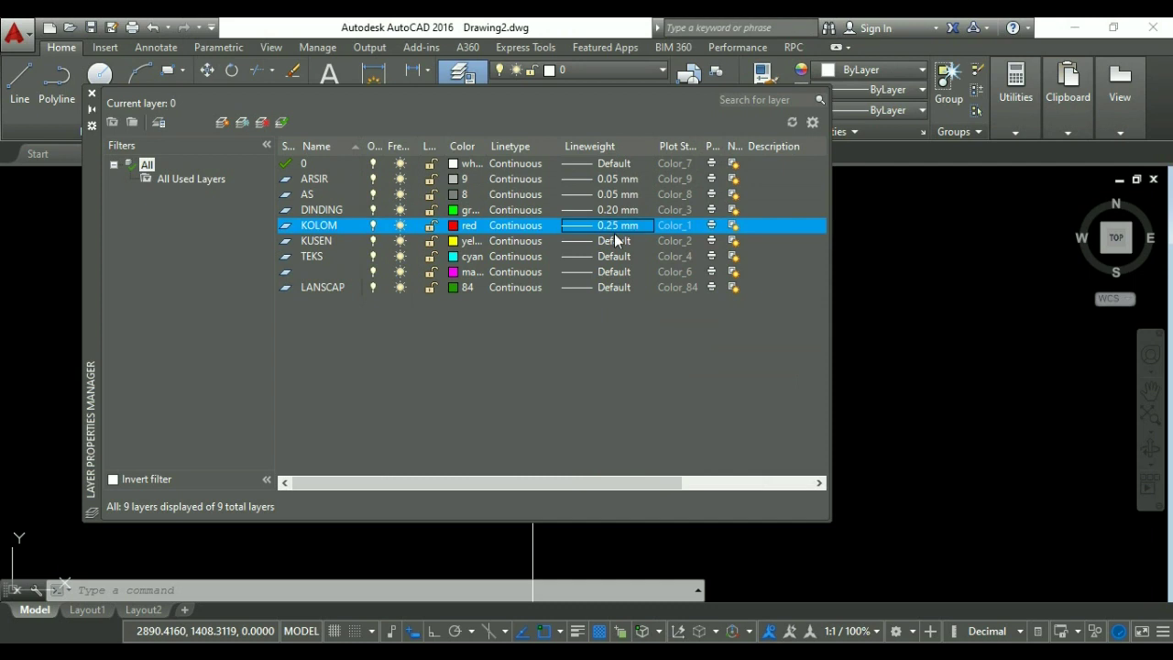
Set the KUSEN layer's lineweight to 0.09 mm and the TEKS layer's lineweight to 0.05 mm.
left_click(587, 243)
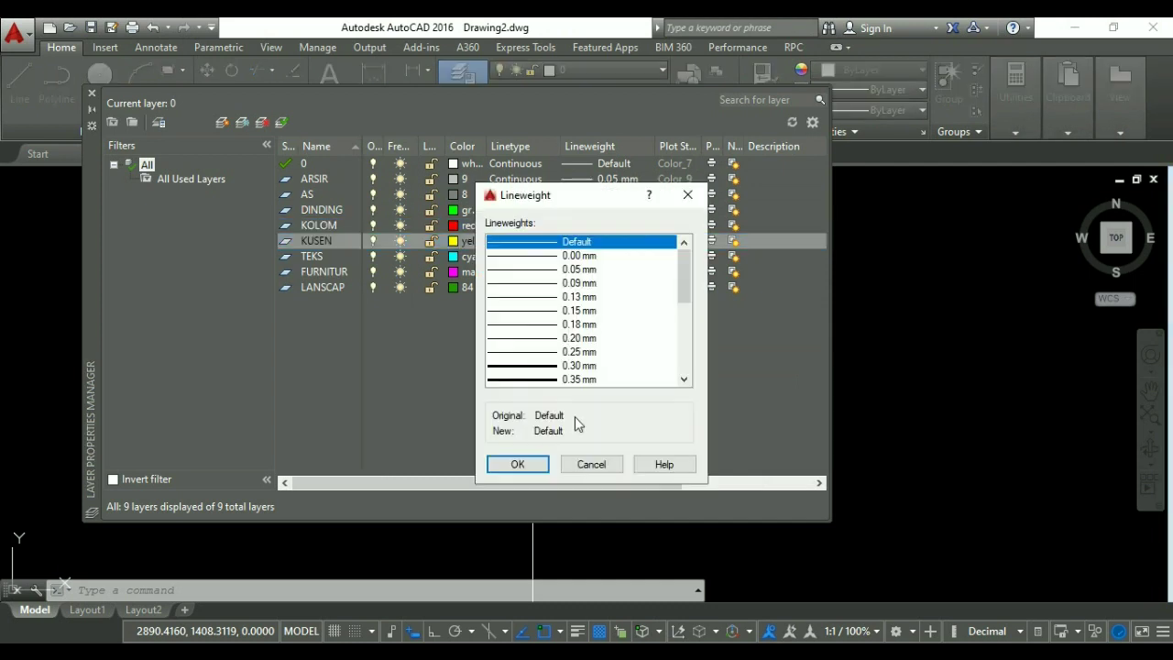
left_click(558, 285)
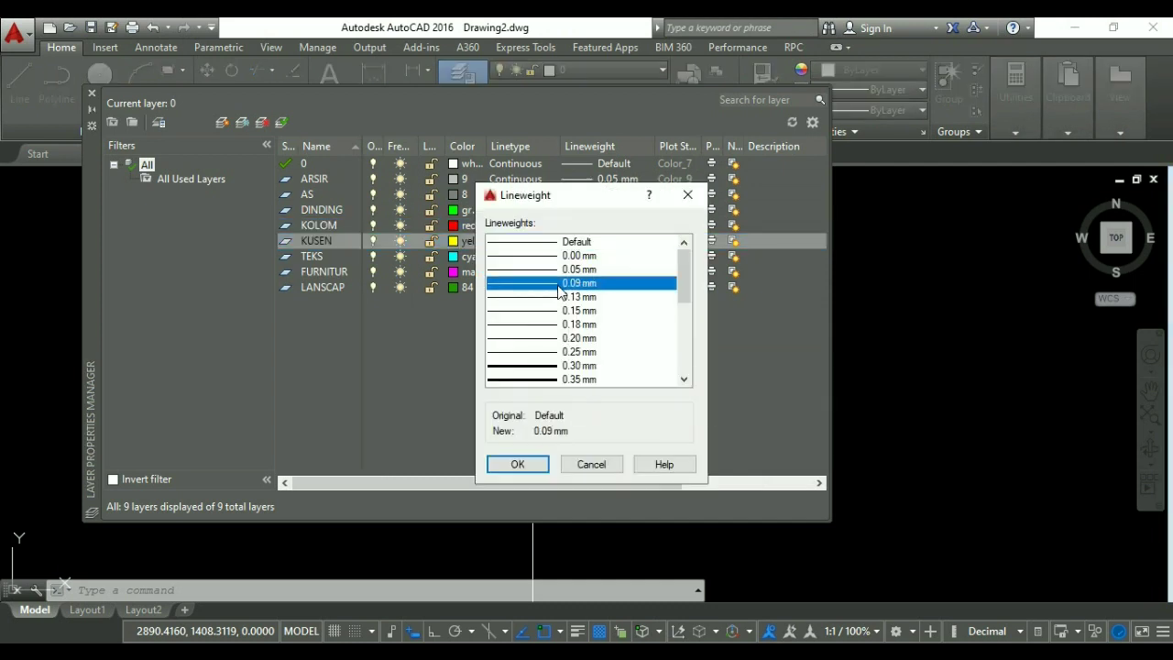
left_click(528, 462)
left_click(580, 257)
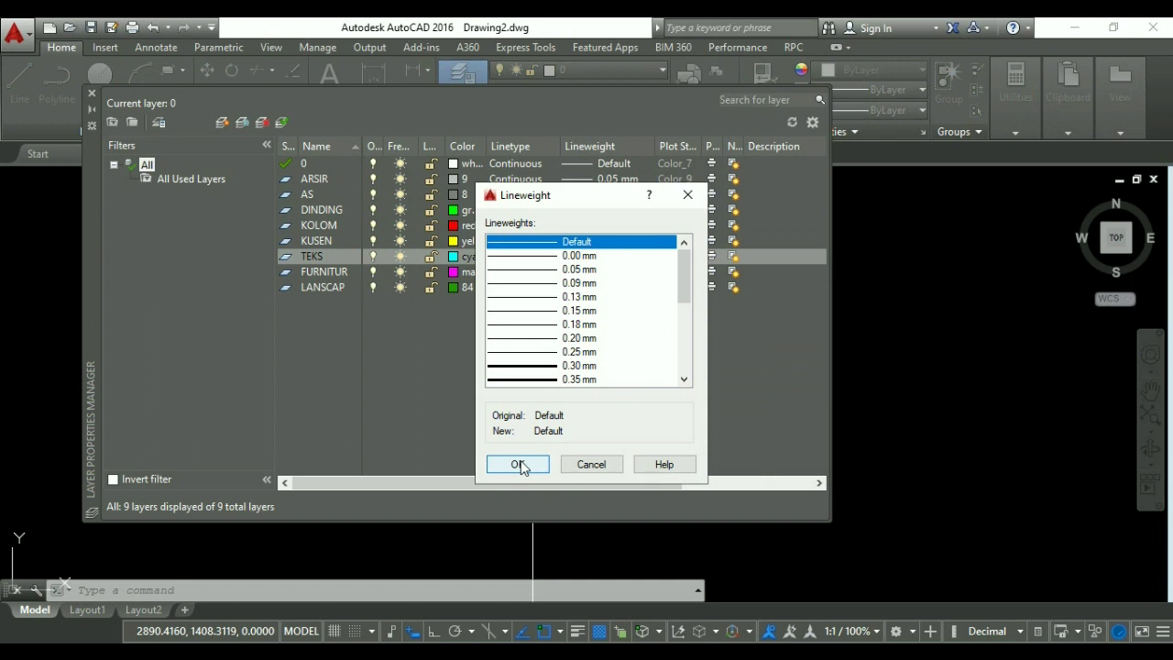
left_click(572, 269)
left_click(518, 465)
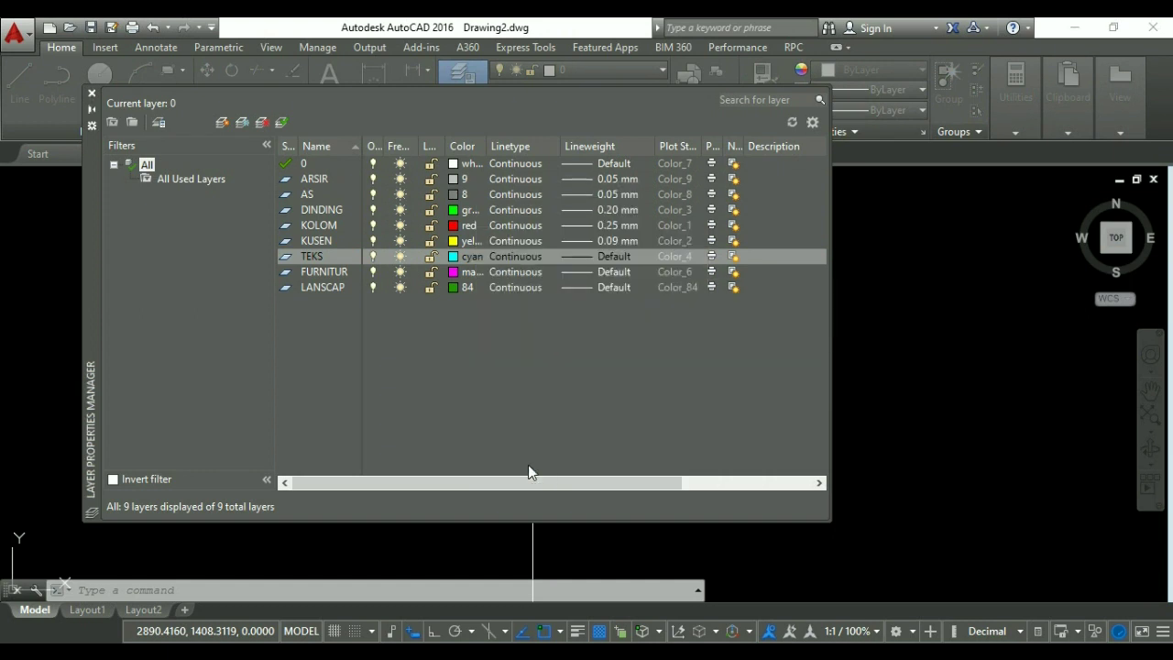
Set the lineweight of the FURNITUR and LANSCAP layers to 0.05 mm.
left_click(583, 271)
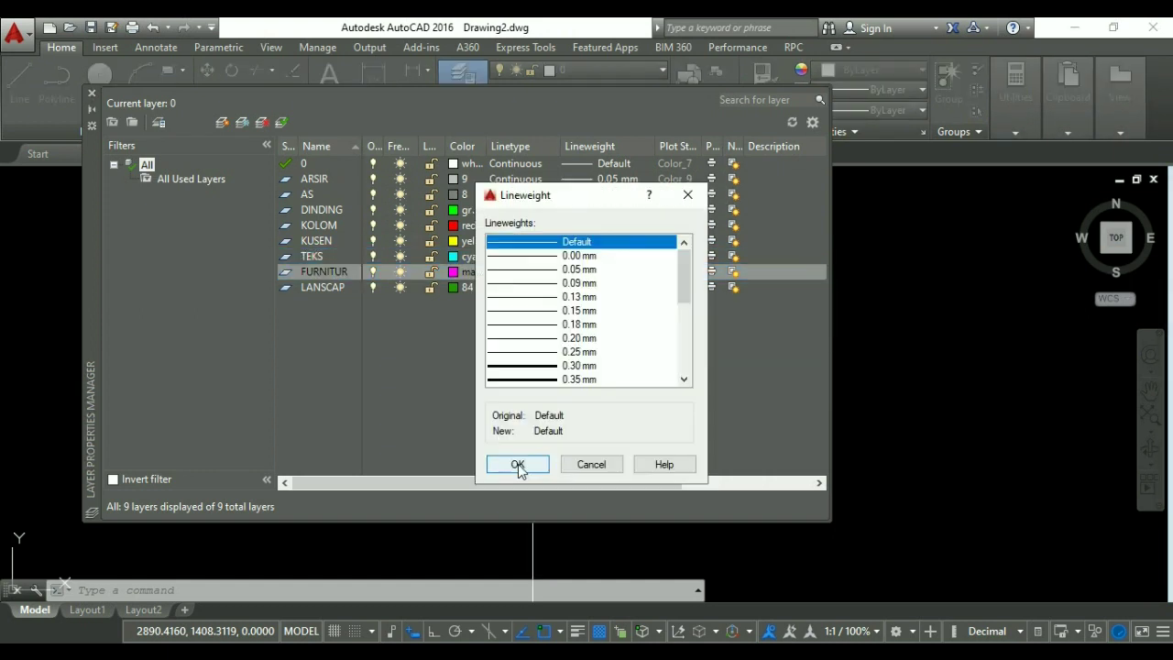
left_click(550, 271)
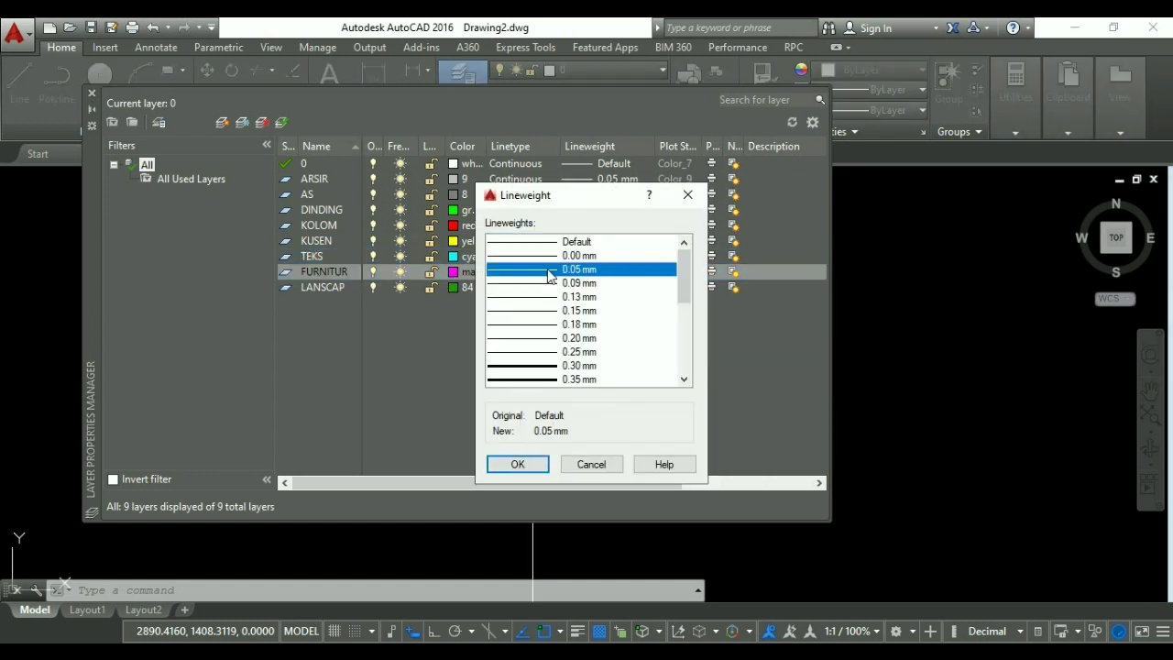
left_click(527, 467)
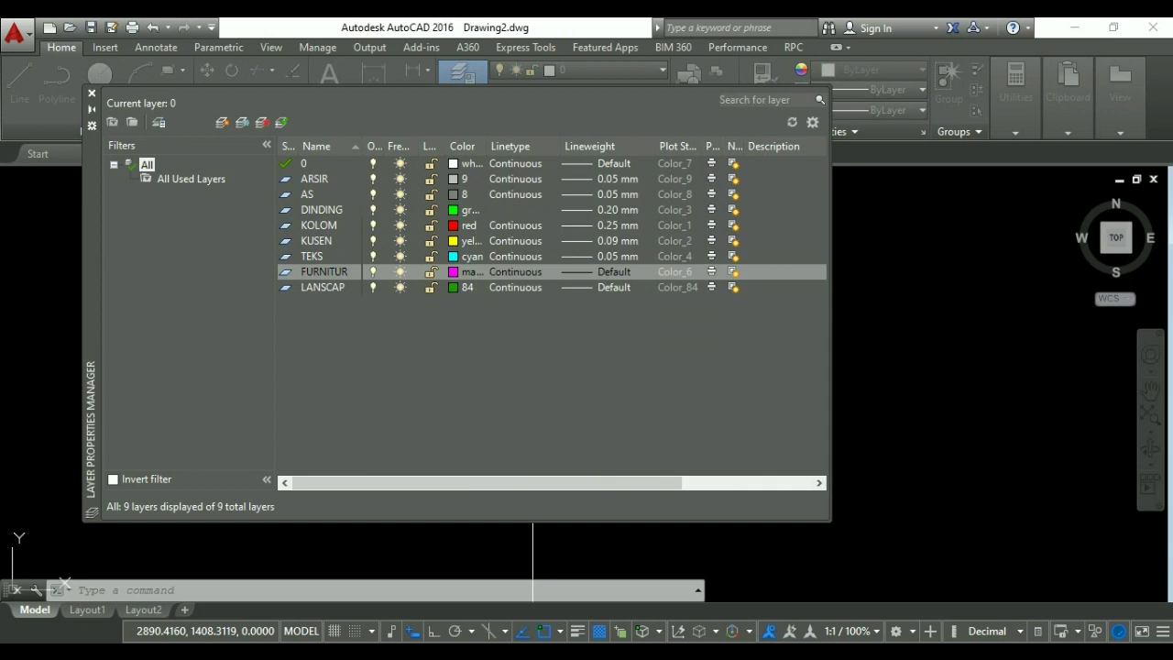
left_click(575, 287)
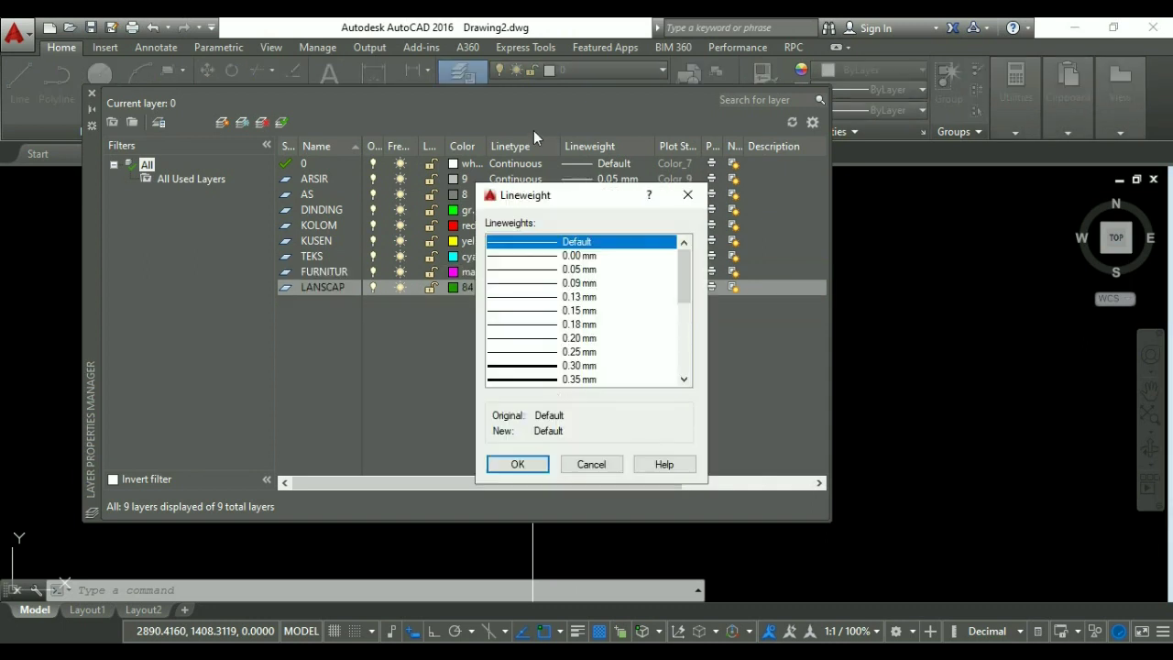
left_click(572, 269)
left_click(517, 466)
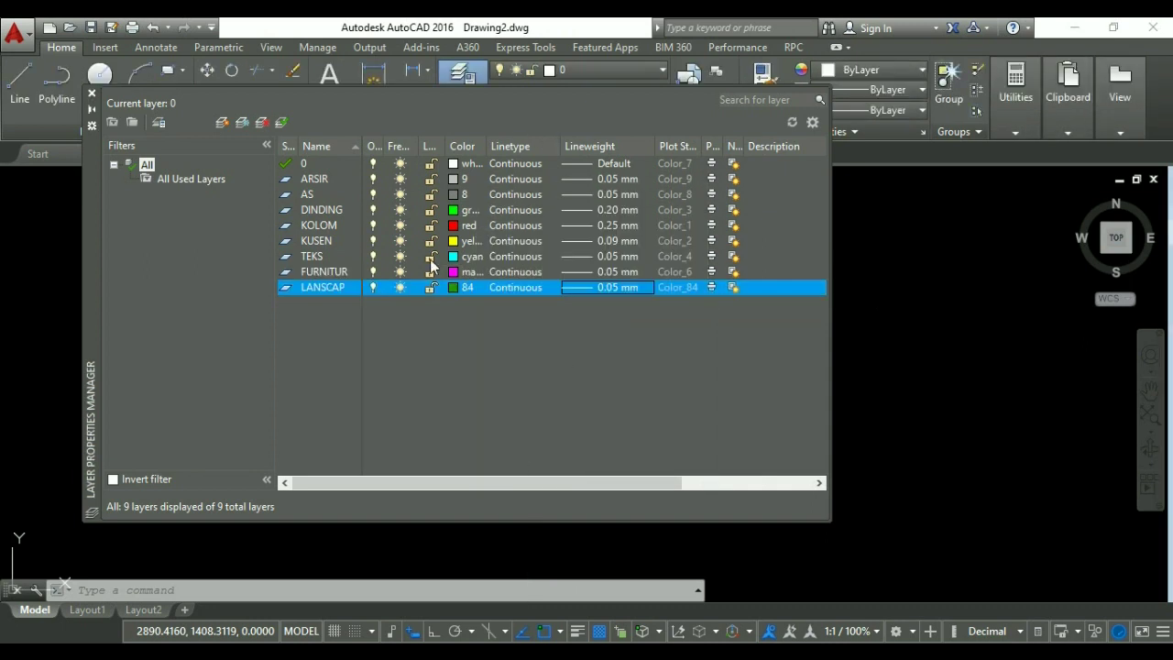
Make KOLOM the current layer and close the layer manager.
left_click(322, 230)
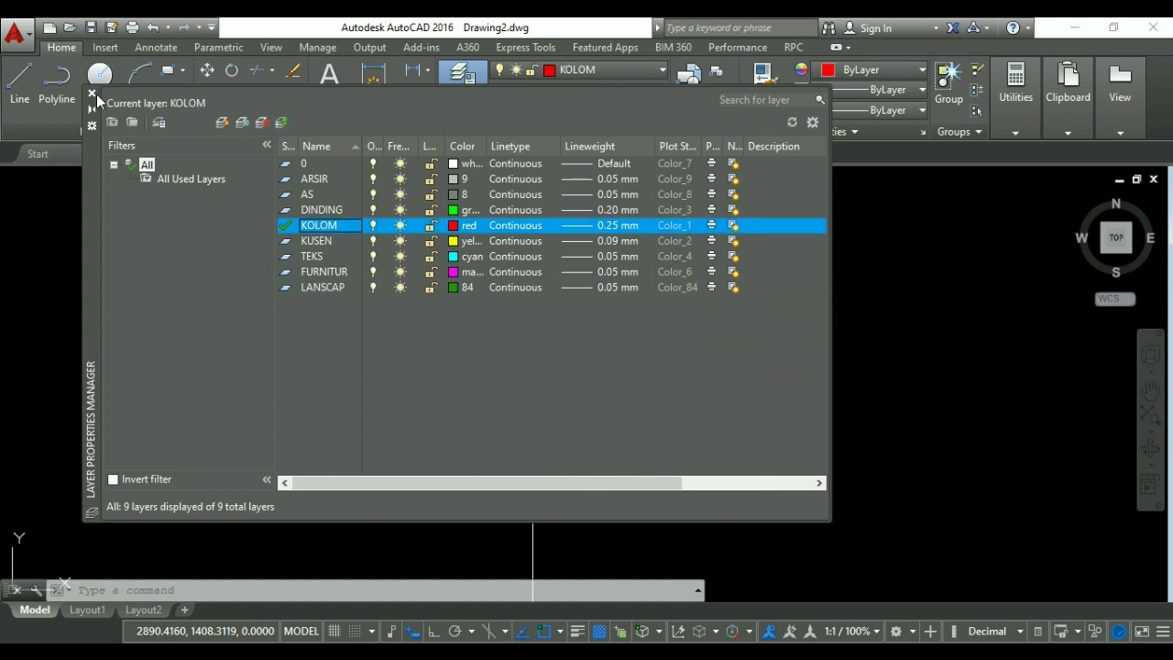
left_click(94, 93)
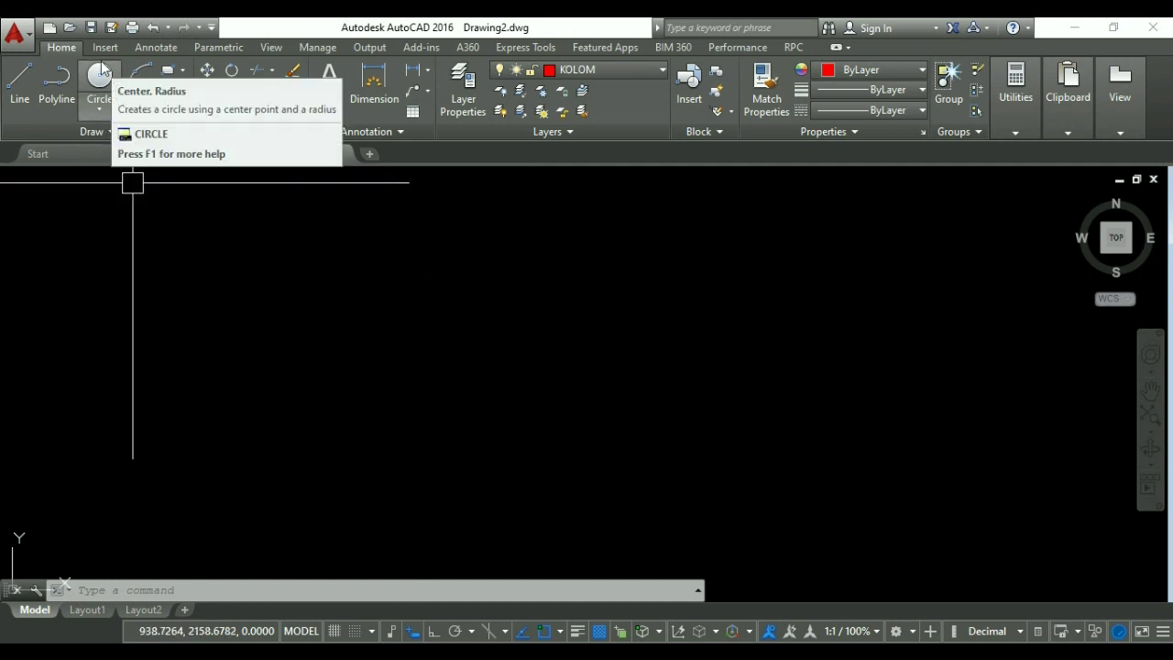
Save the drawing as DENAH 36 in the 00. VIDEO PEMBELAJARAN folder.
key("ctrl+s")
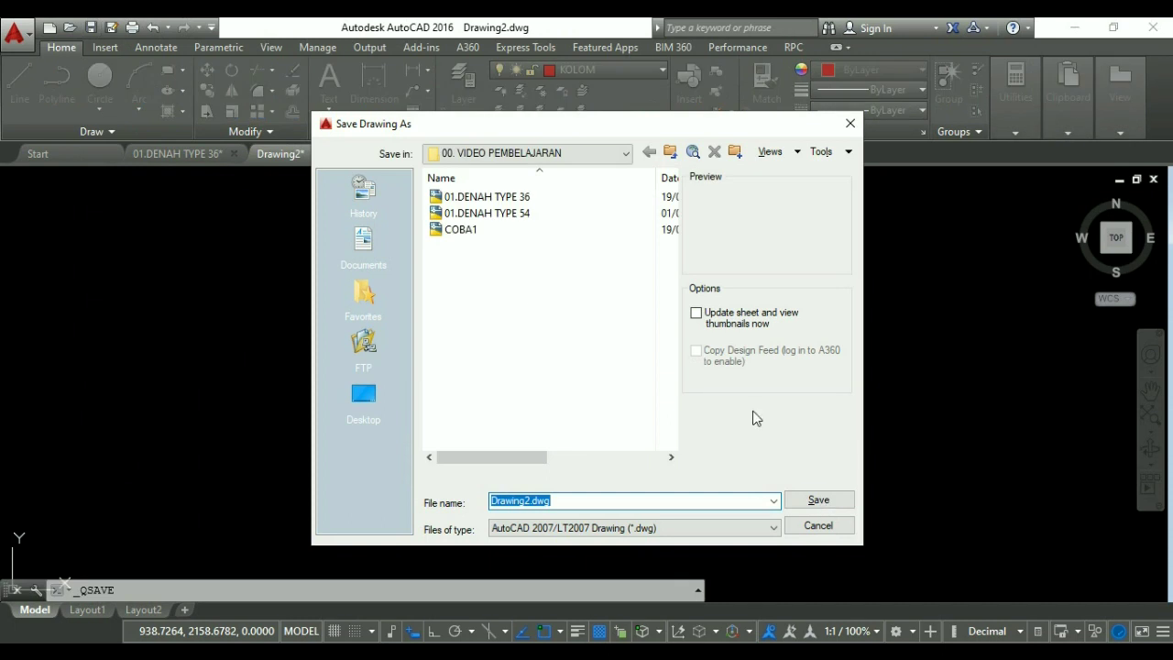
left_click(461, 231)
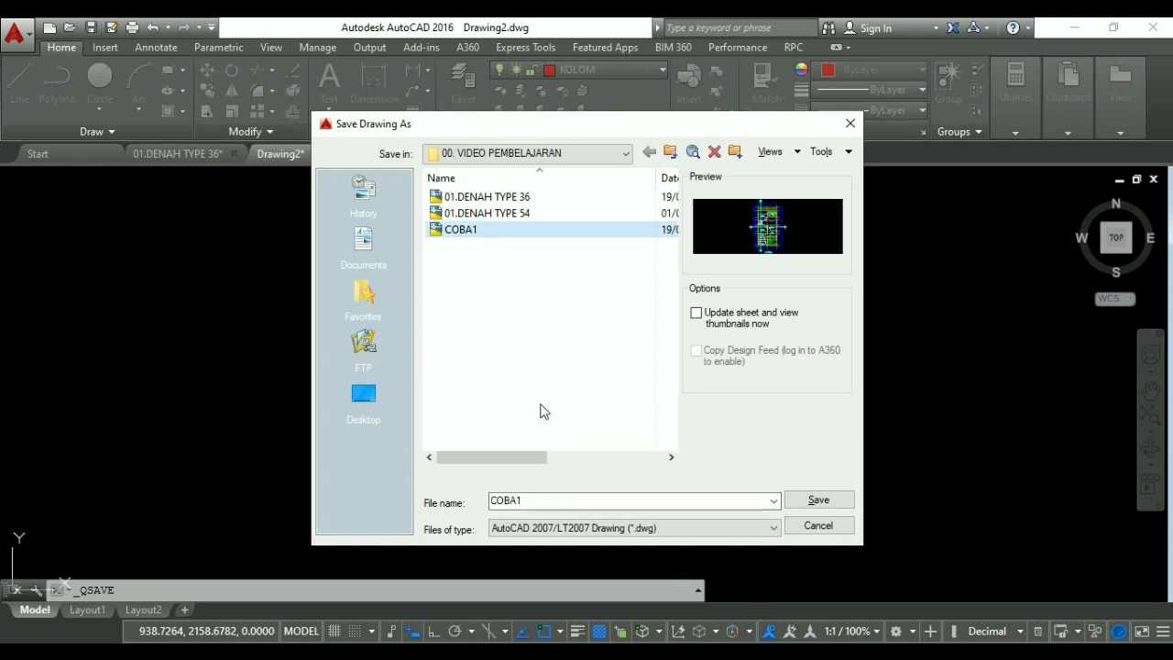
left_click(537, 504)
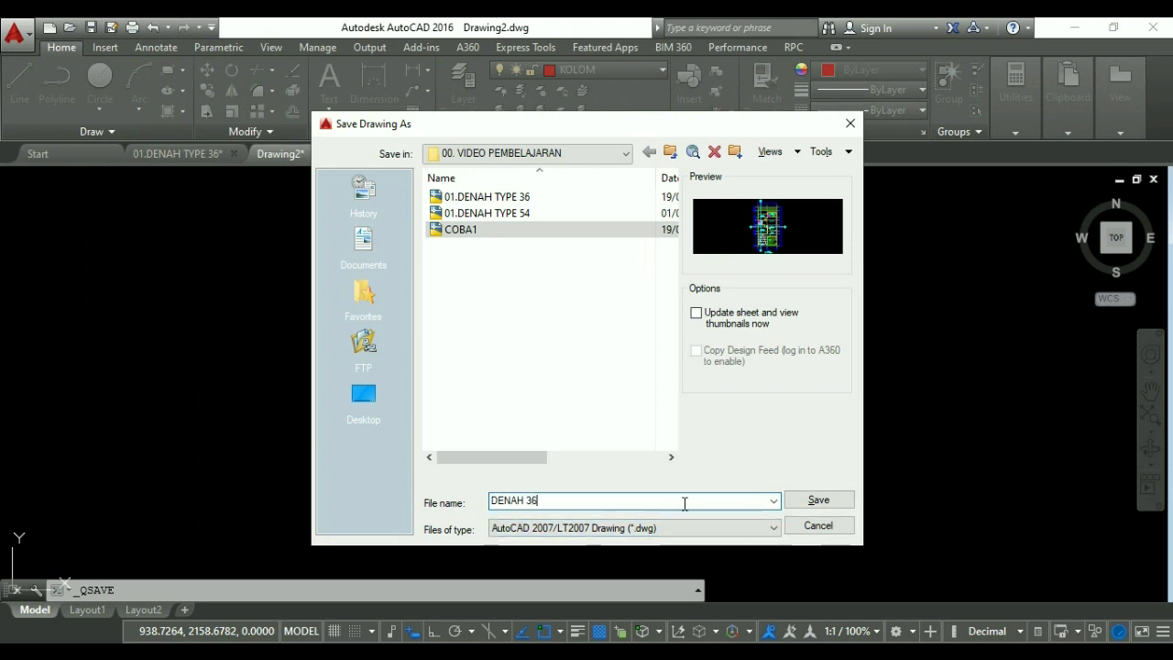
left_click(814, 500)
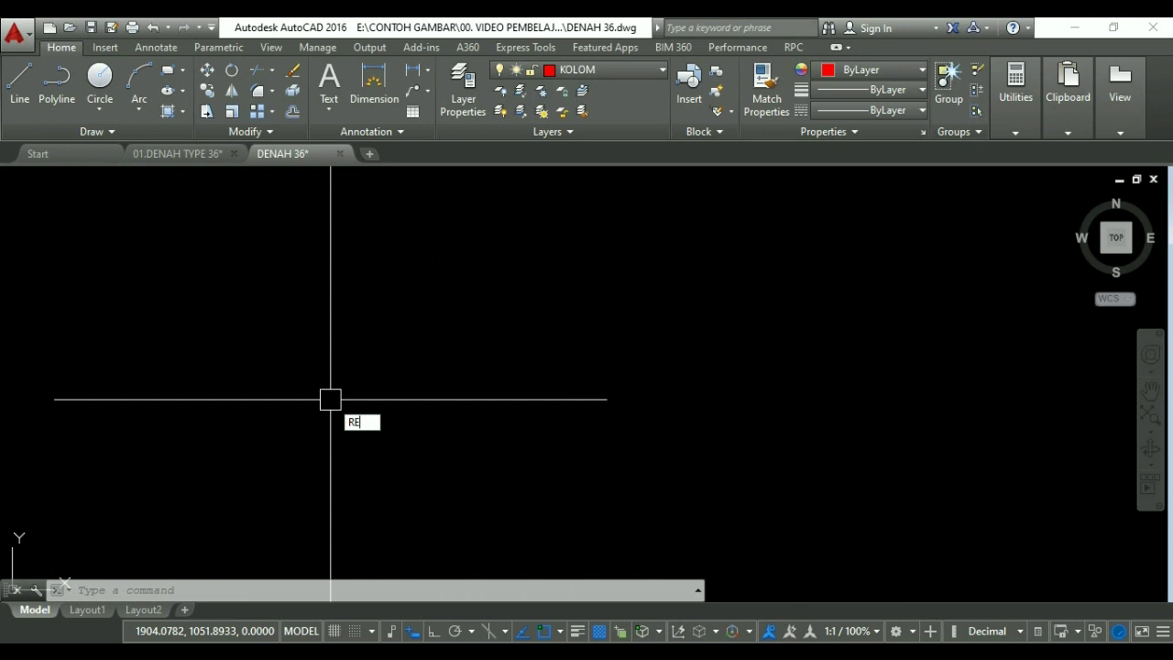
Draw a 15 × 15 square on the KOLOM layer as the first column outline.
type("C")
key("Return")
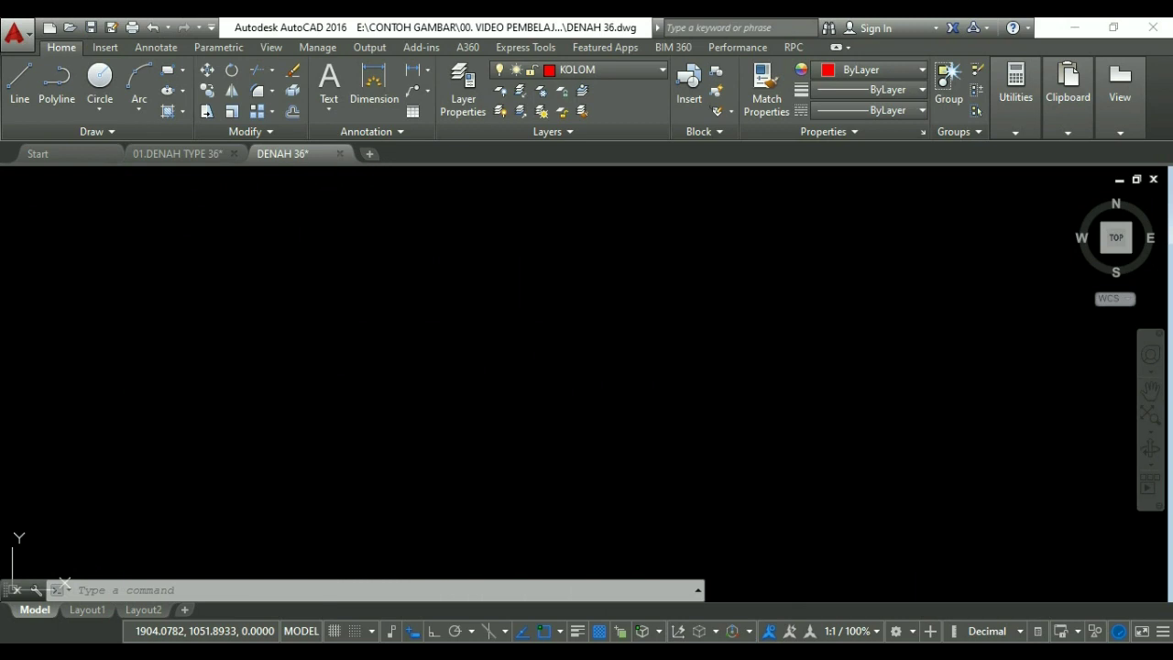
left_click(343, 406)
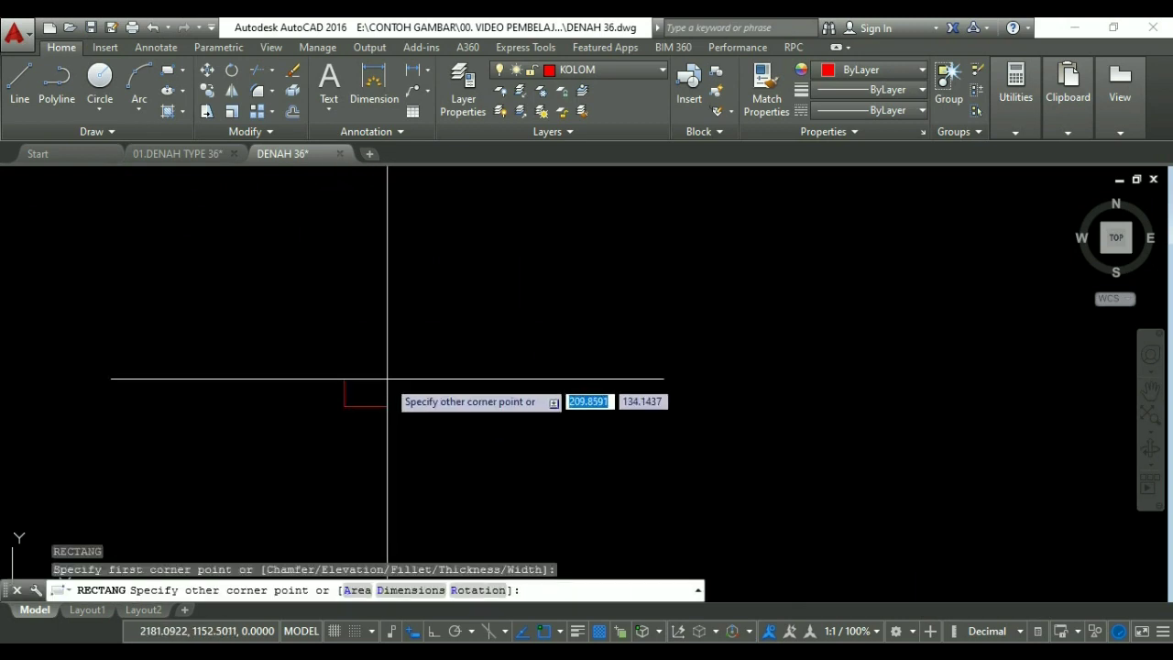
key("Tab")
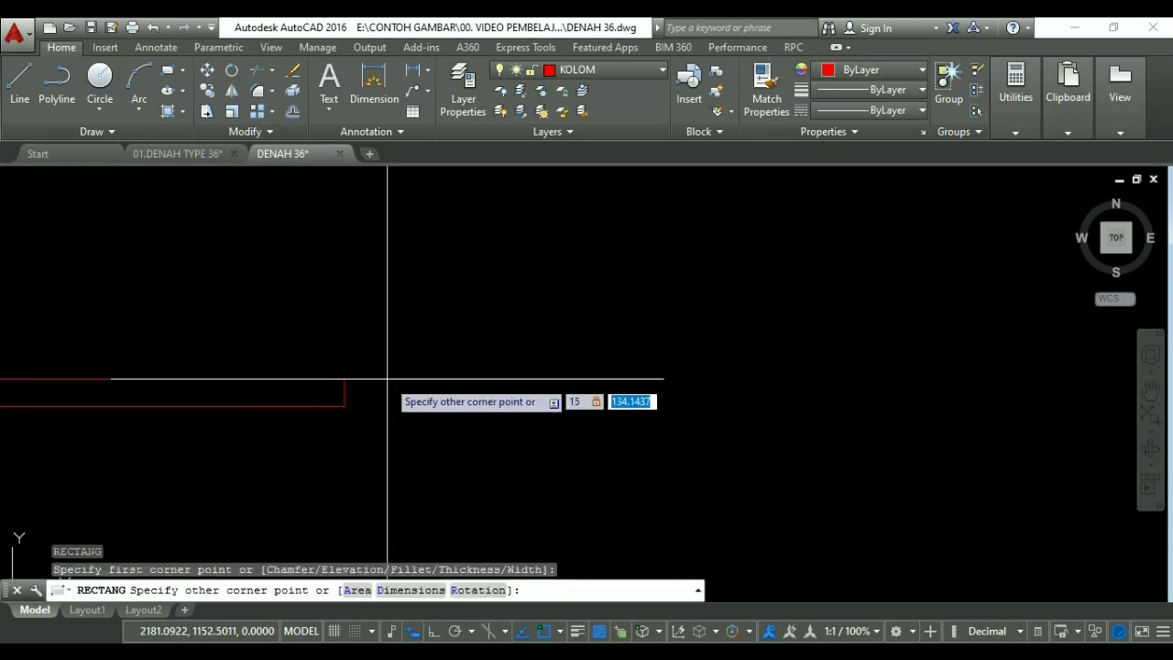
type("15")
key("Return")
scroll(335, 413, "up", 5)
scroll(359, 369, "up", 4)
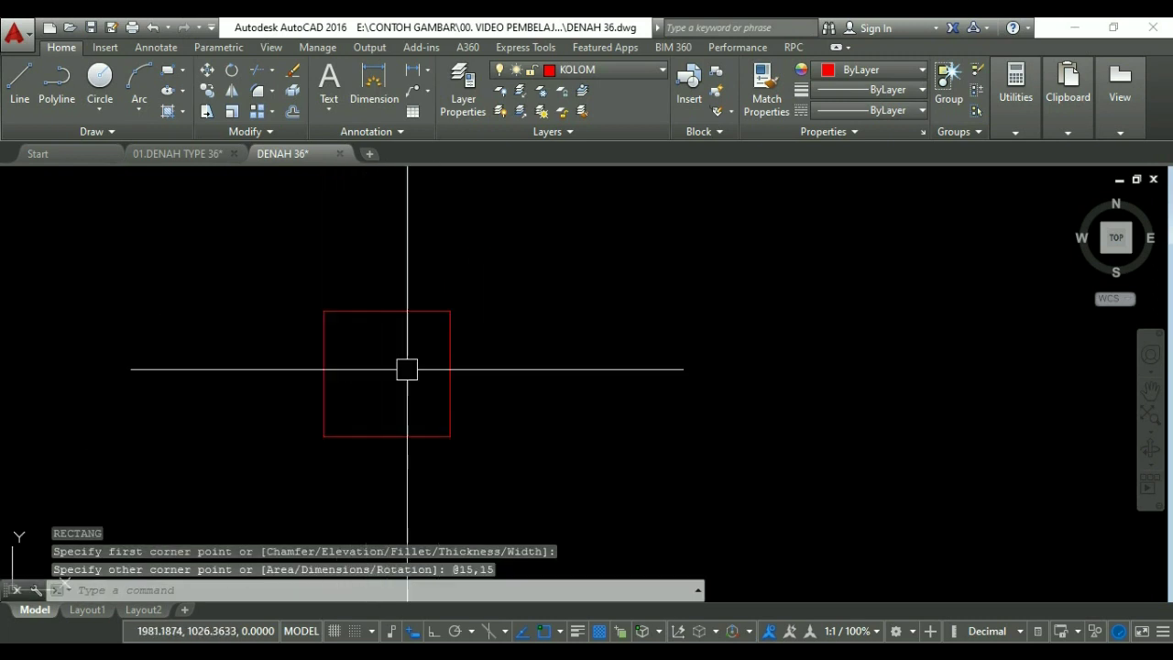
middle_click_drag(407, 369, 409, 376)
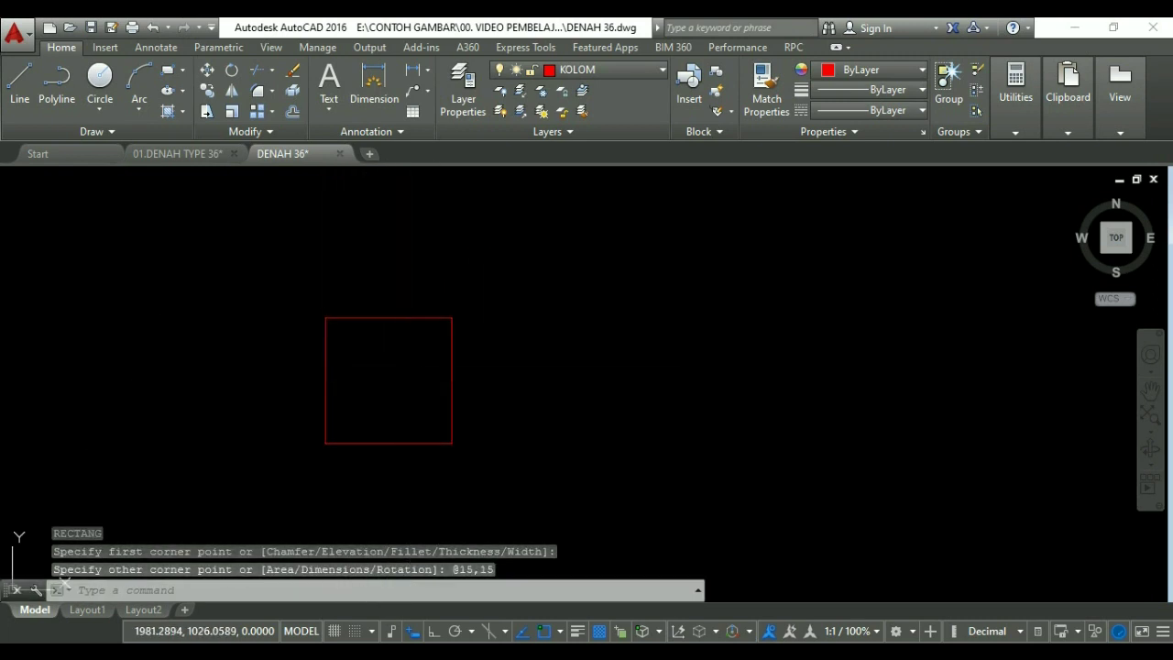
Hatch the inside of the column square with the ANSI37 pattern at a scale of 0.4.
type("h")
key("Return")
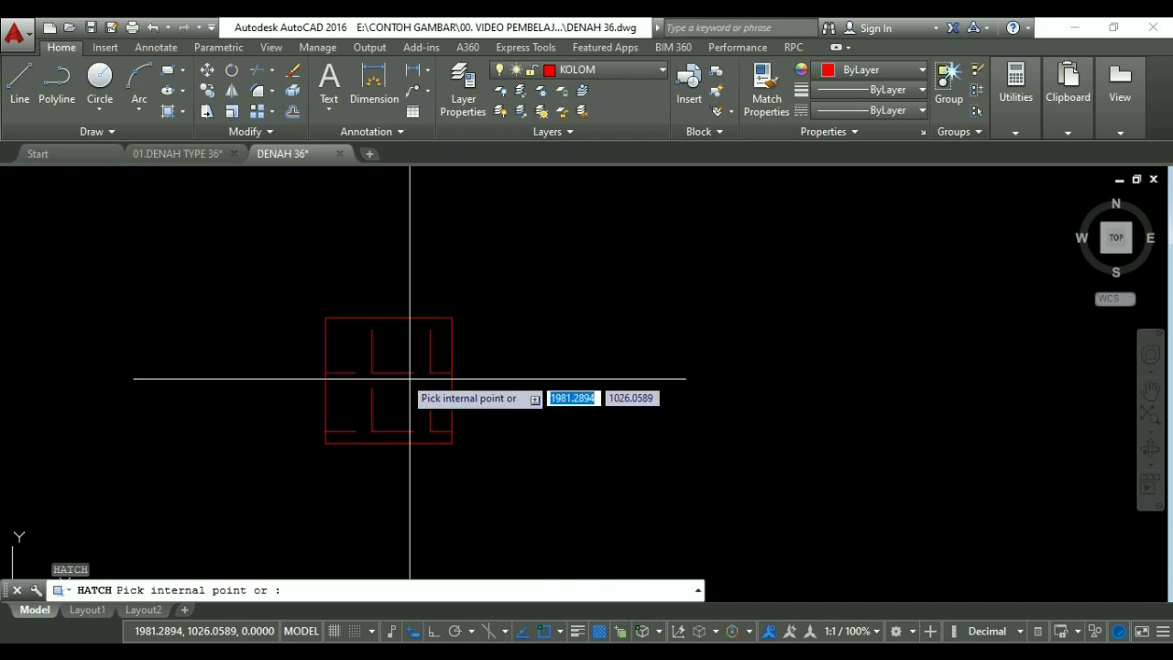
left_click(411, 370)
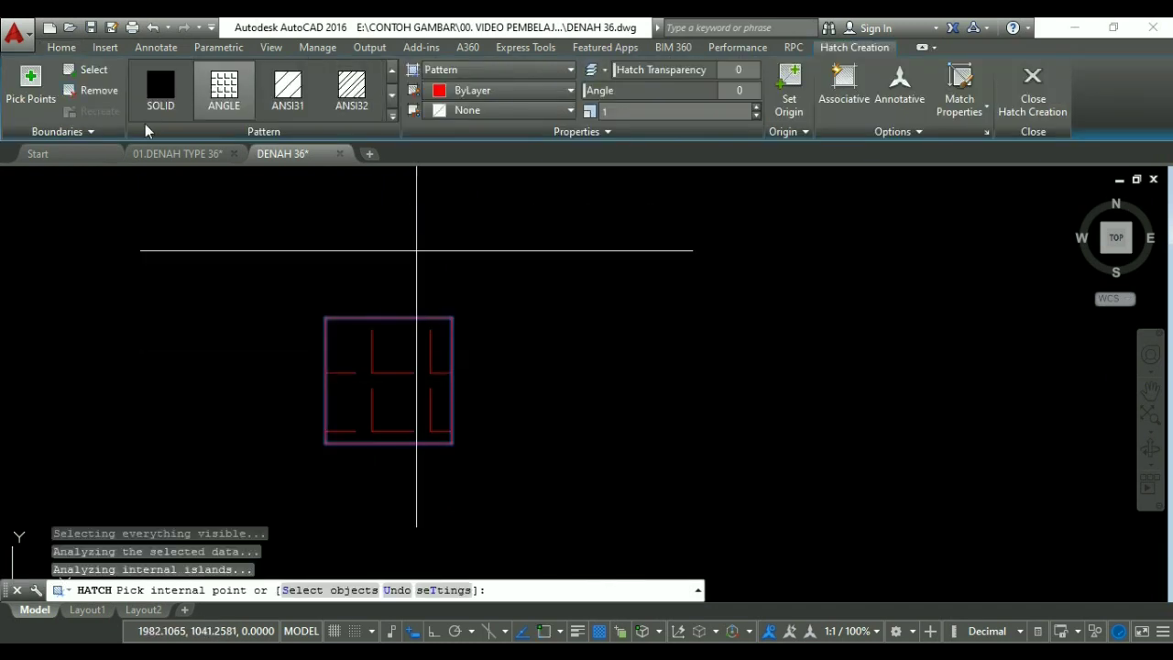
left_click(161, 92)
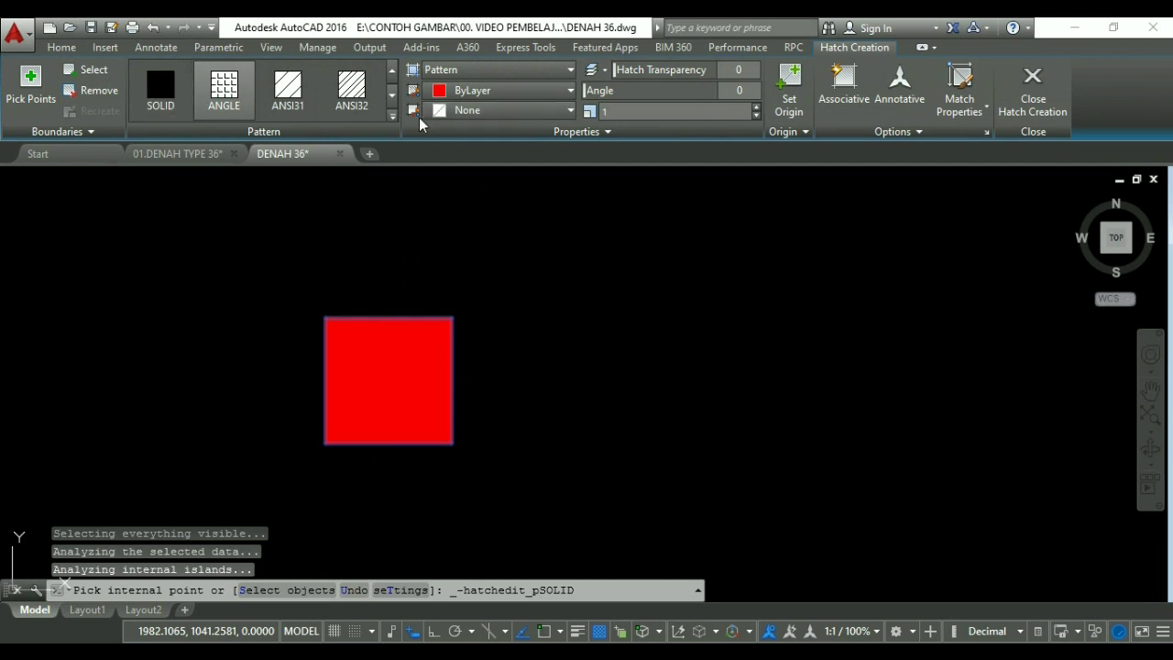
left_click(392, 120)
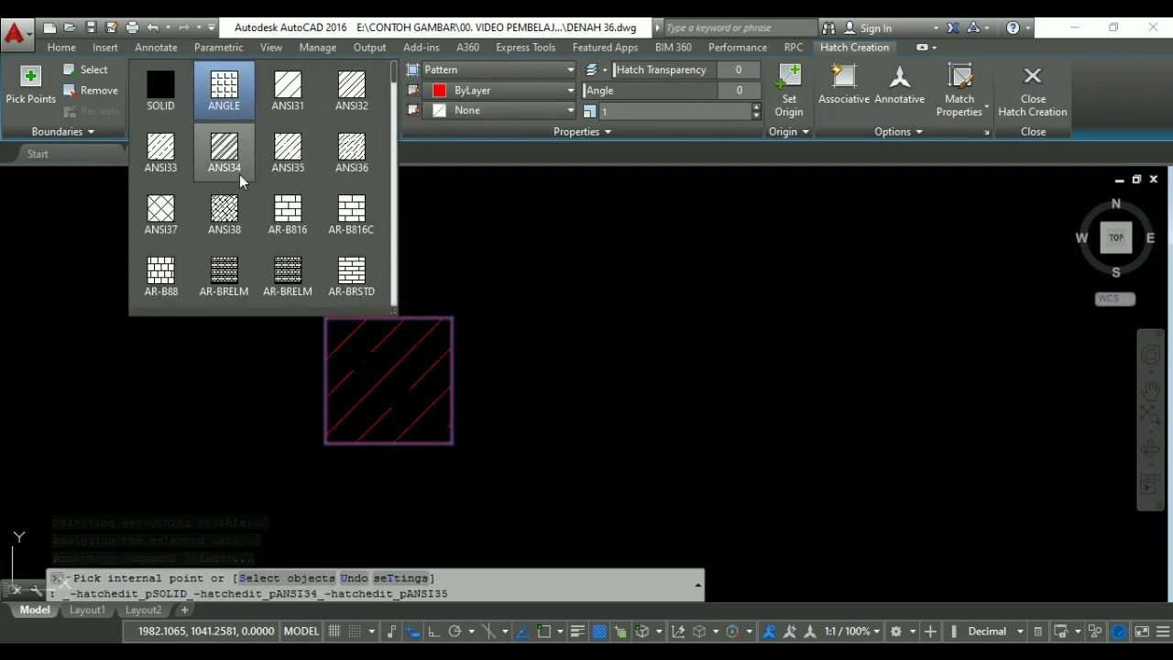
left_click(161, 213)
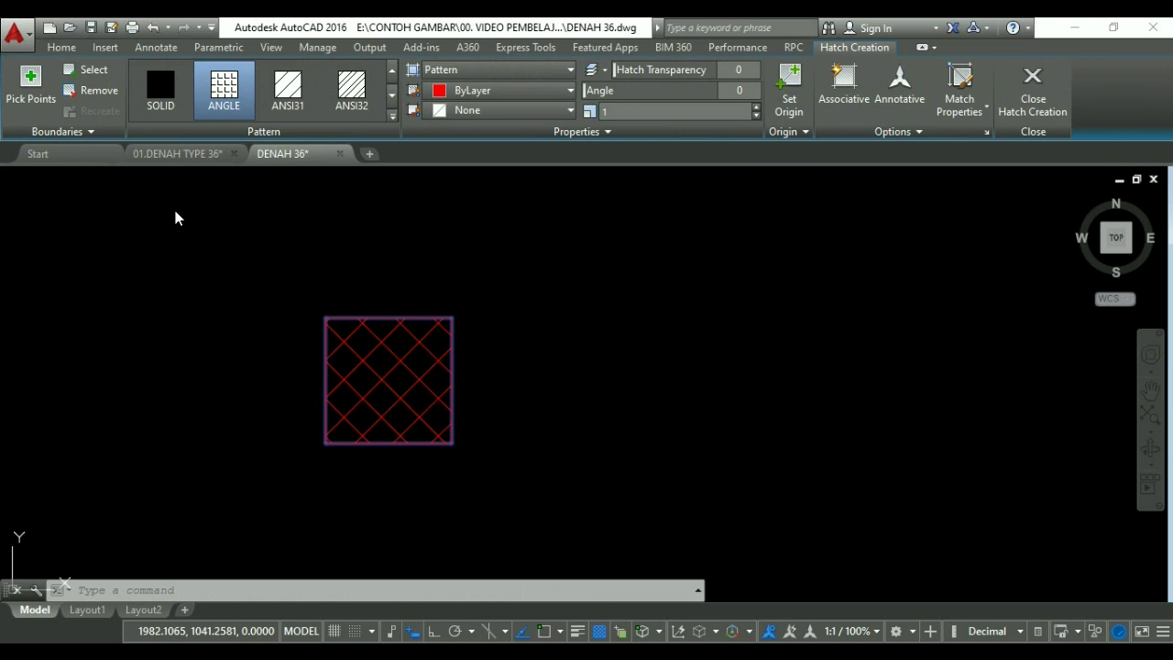
left_click(756, 117)
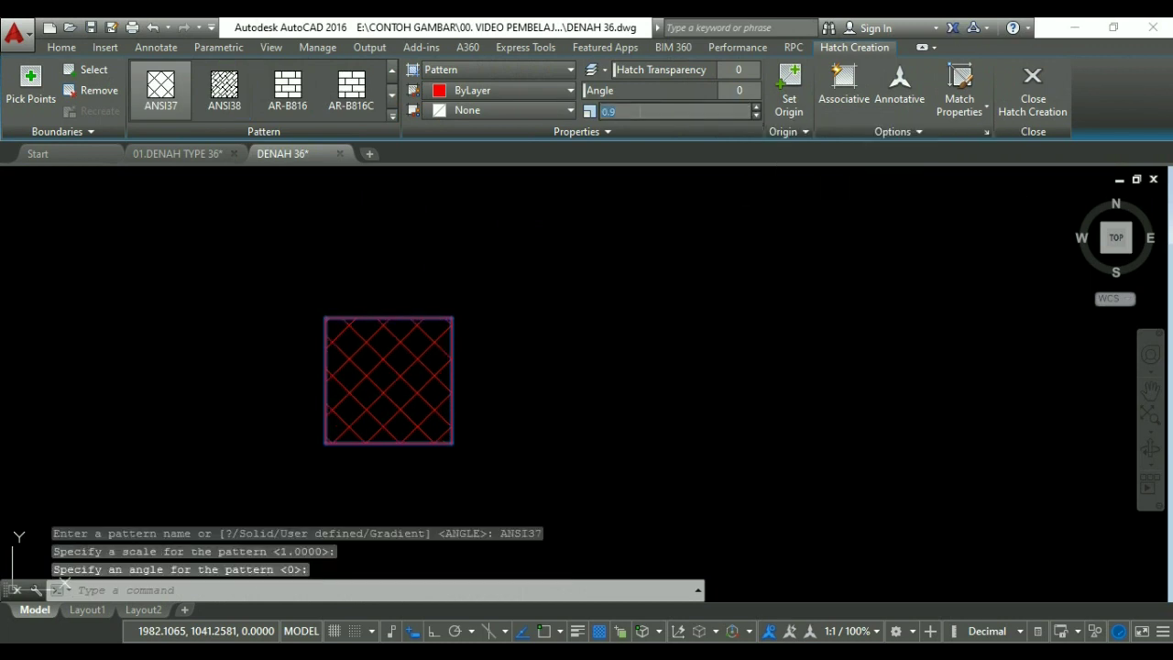
type("0.4")
key("Return")
key("Return")
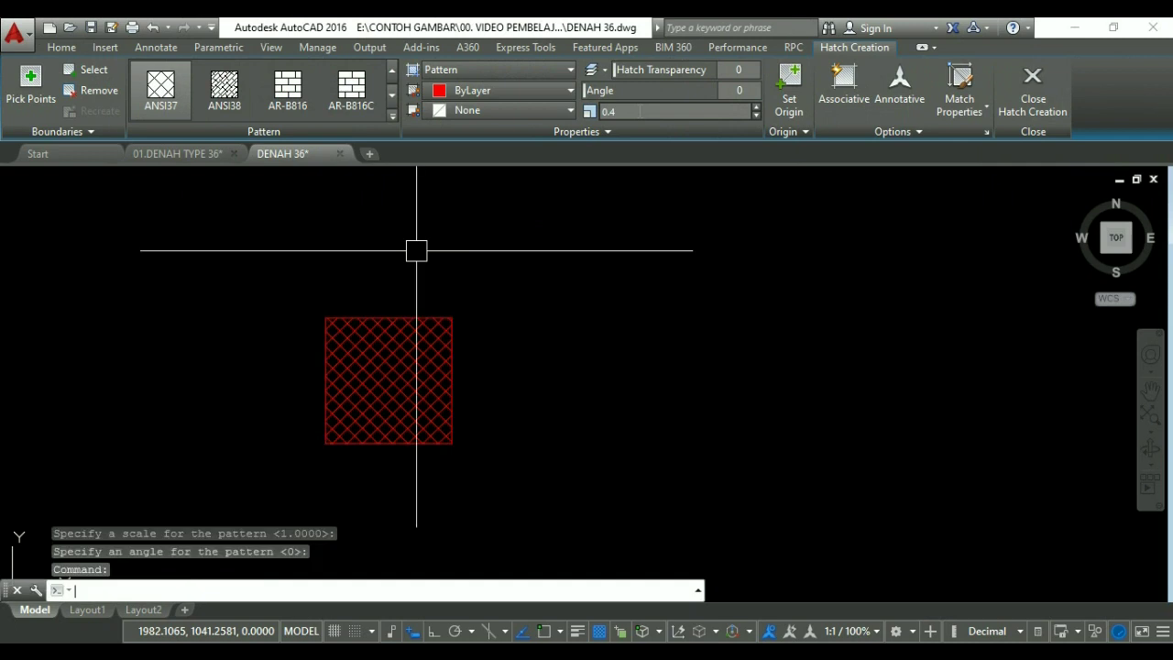
Move the column's hatch to the ARSIR layer and deselect it.
left_click(326, 383)
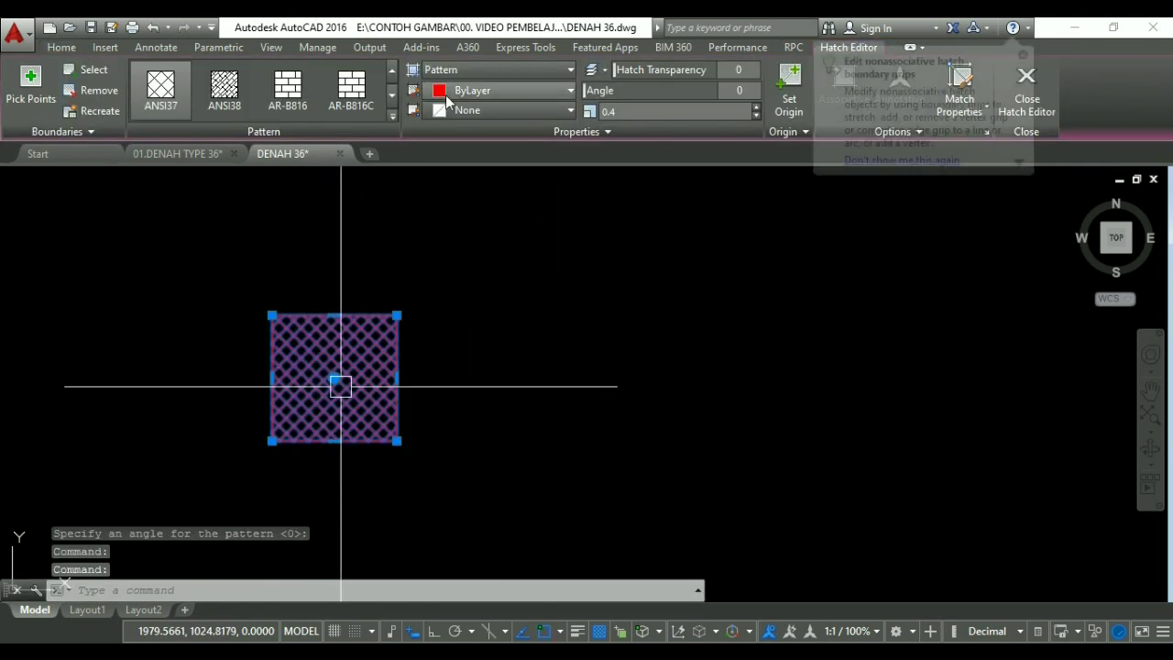
left_click(66, 49)
left_click(544, 75)
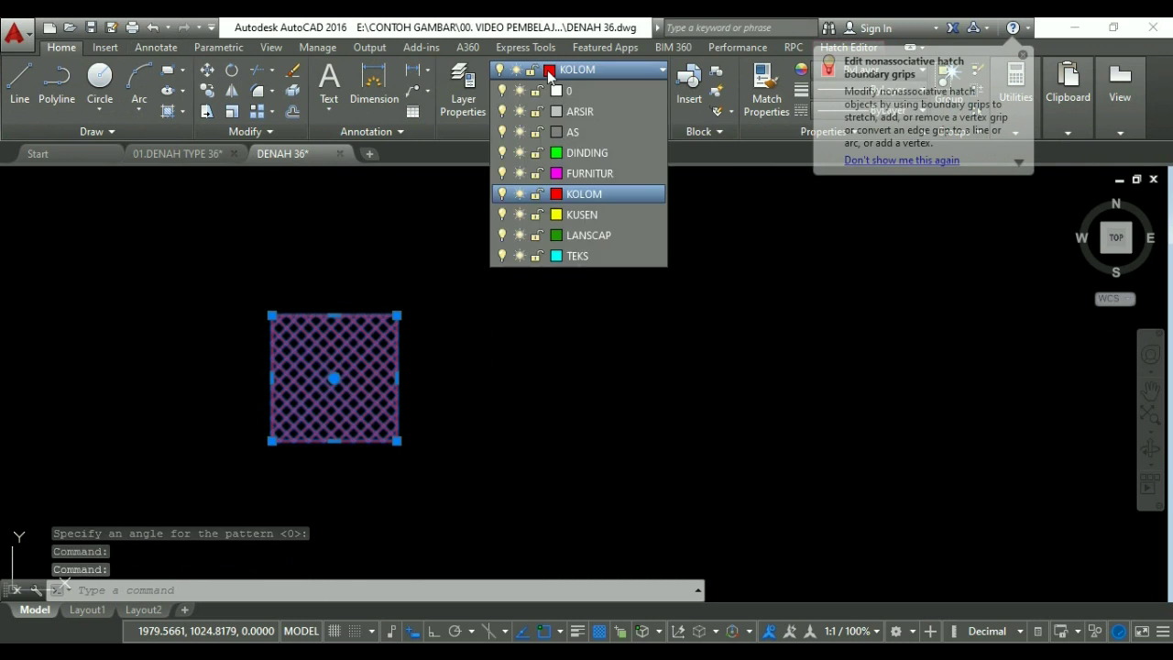
left_click(572, 110)
scroll(516, 323, "down", 2)
key("Escape")
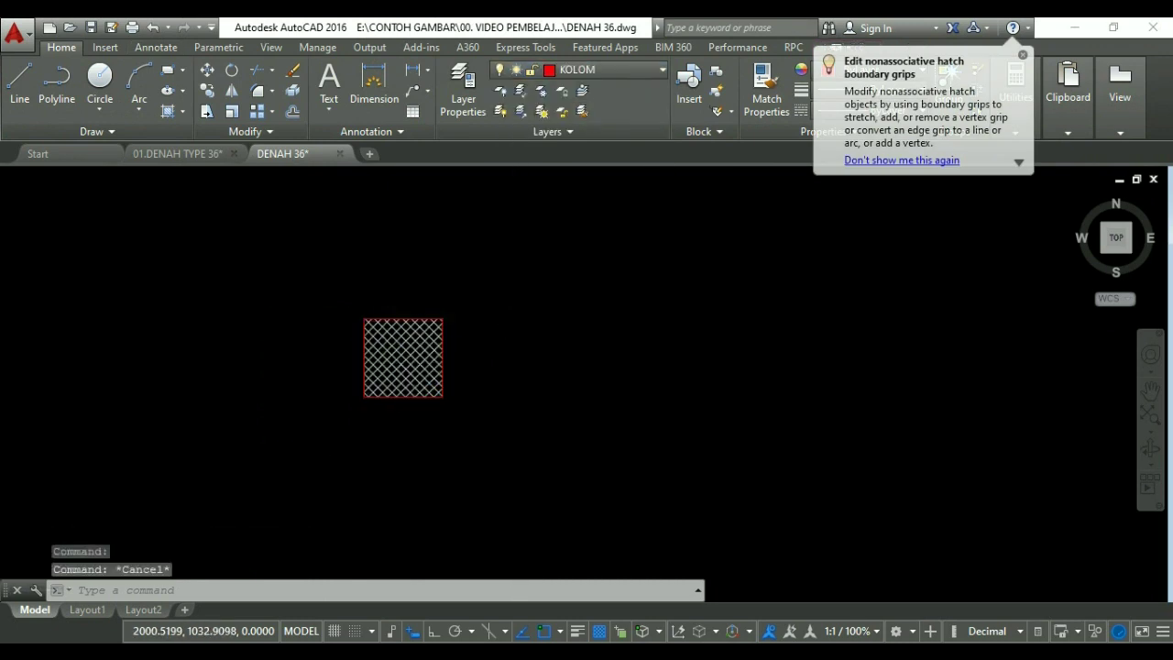
key("Escape")
scroll(505, 254, "down", 2)
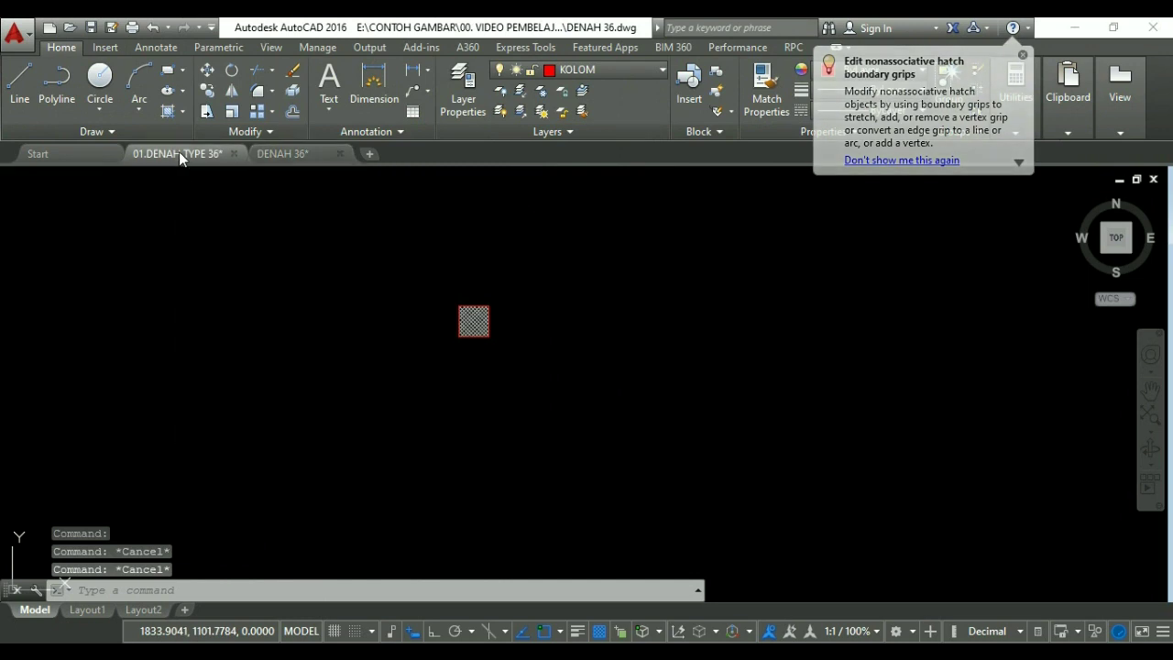
Open the reference drawing 01.DENAH TYPE 36 and examine the column positions and grid spacings across the floor plan.
left_click(179, 153)
scroll(353, 304, "up", 2)
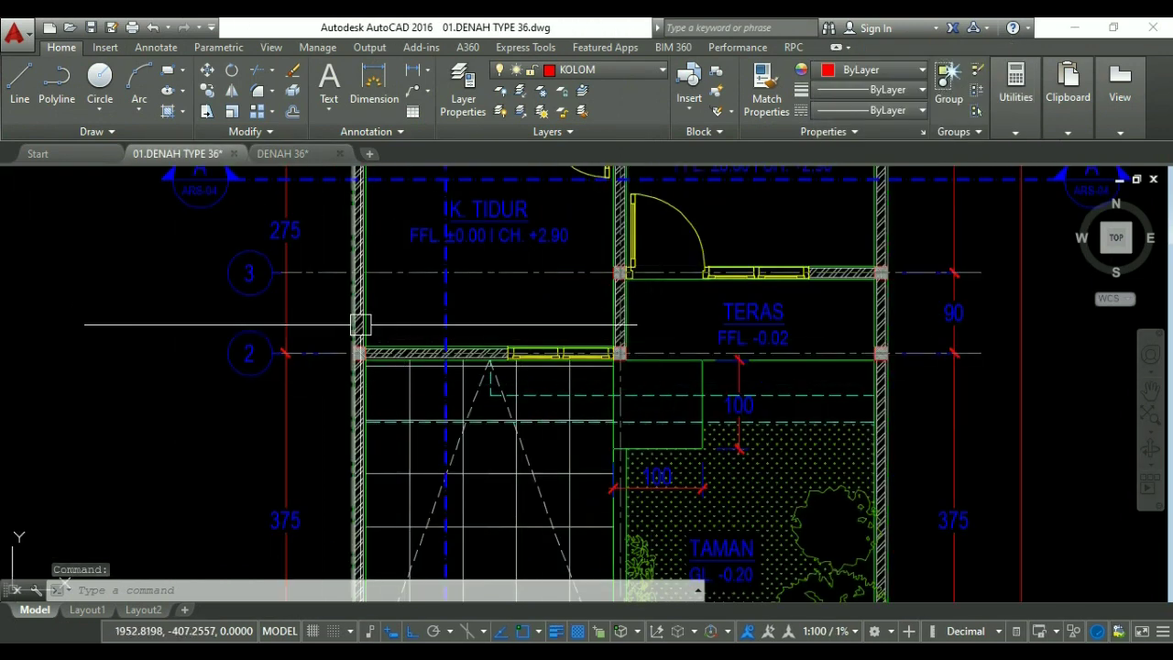
middle_click_drag(463, 373, 460, 215)
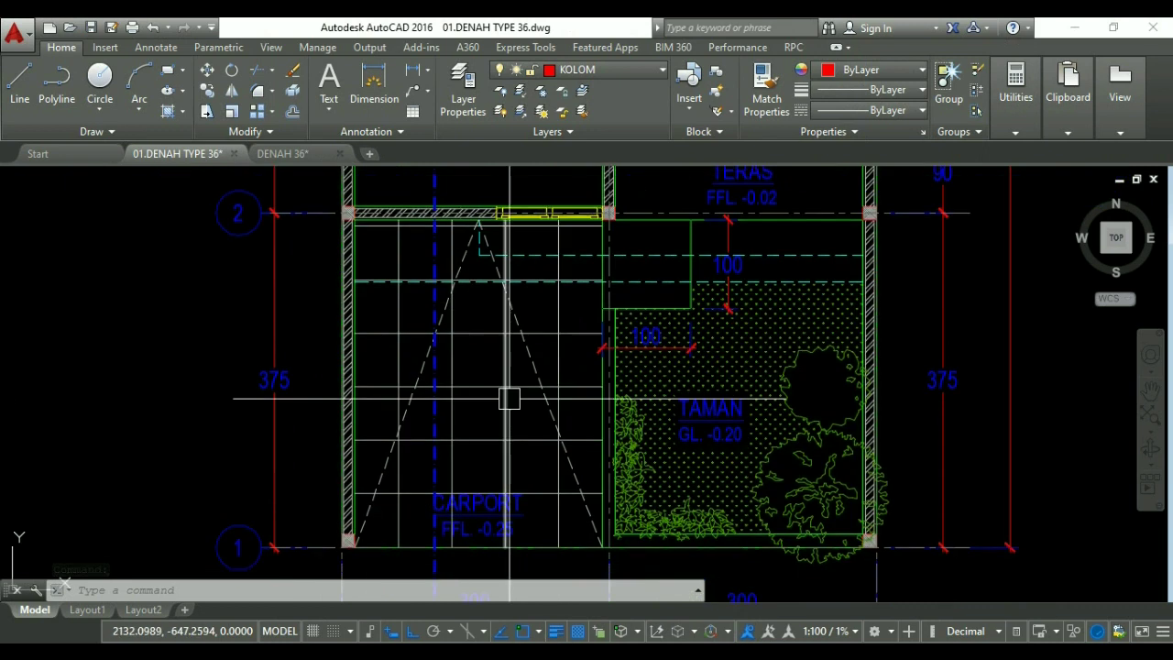
middle_click_drag(505, 398, 495, 358)
scroll(471, 469, "up", 2)
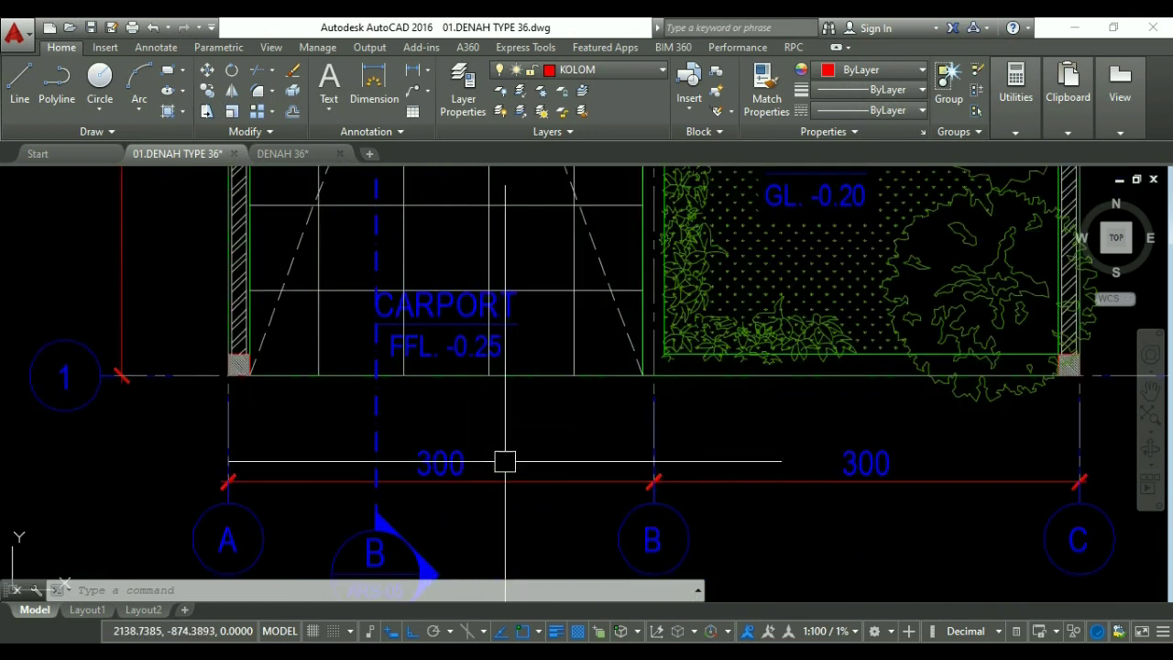
scroll(503, 449, "down", 1)
scroll(393, 457, "up", 1)
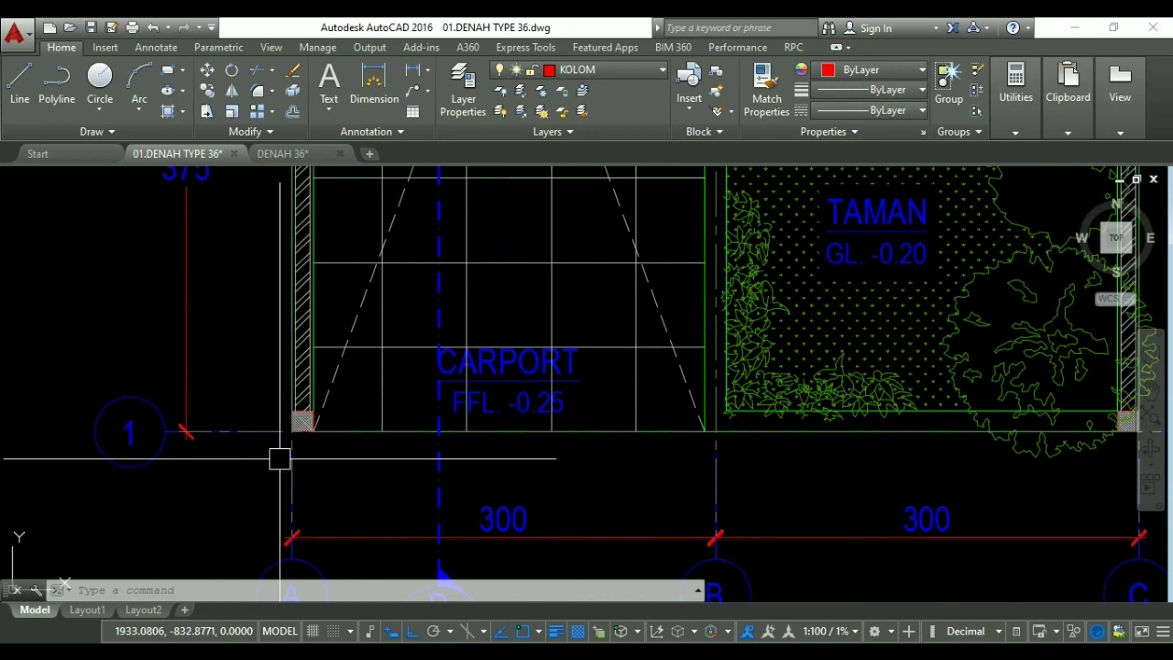
scroll(299, 422, "up", 1)
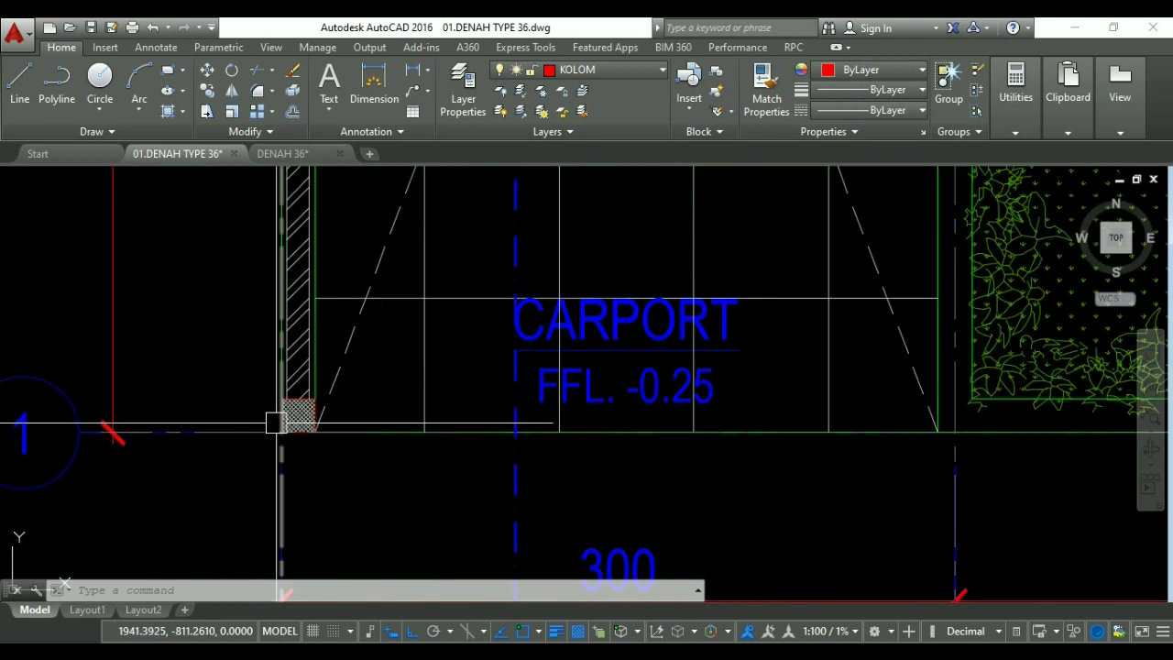
scroll(273, 420, "down", 2)
scroll(772, 421, "down", 4)
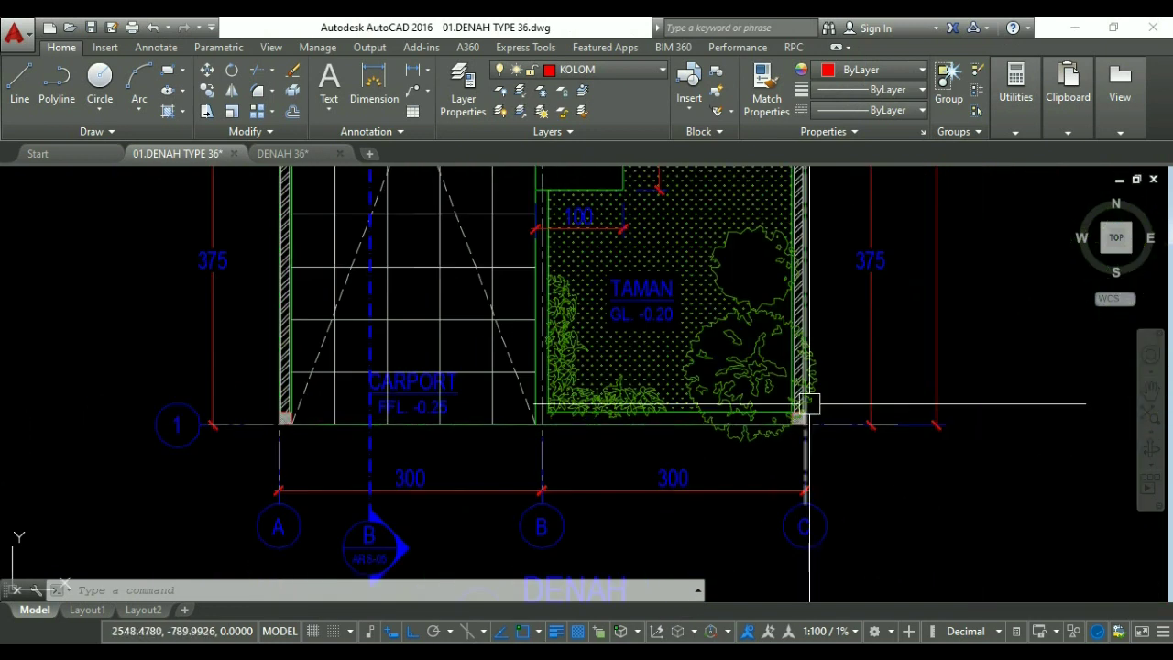
scroll(760, 247, "up", 4)
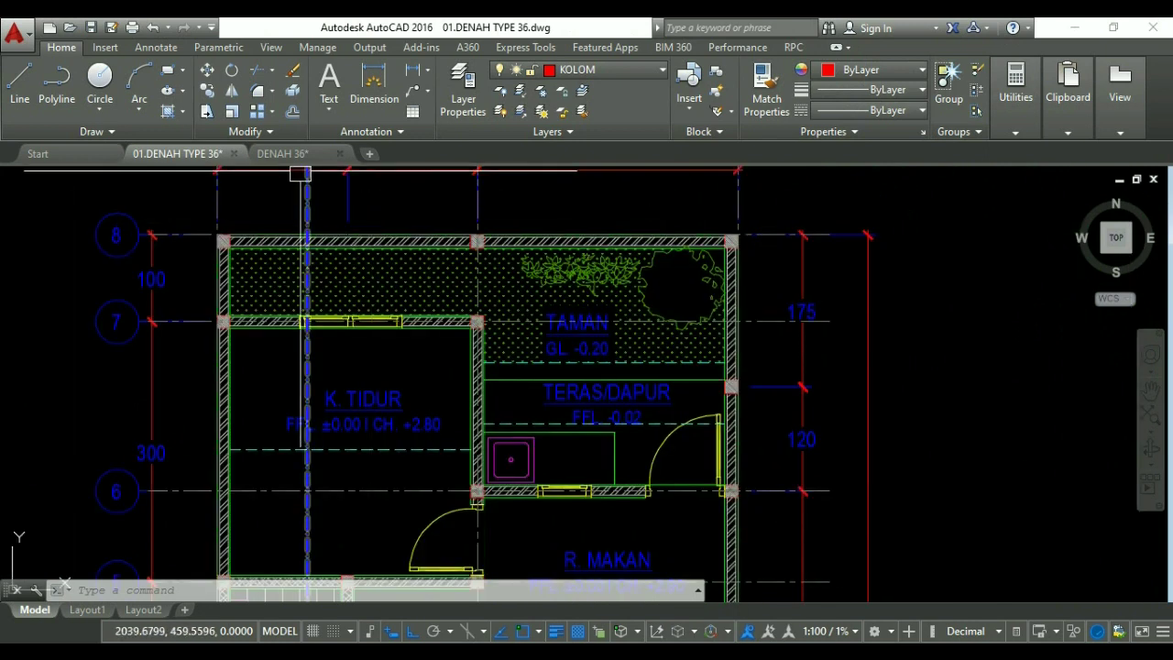
scroll(382, 230, "down", 4)
middle_click_drag(435, 367, 435, 291)
scroll(407, 405, "up", 4)
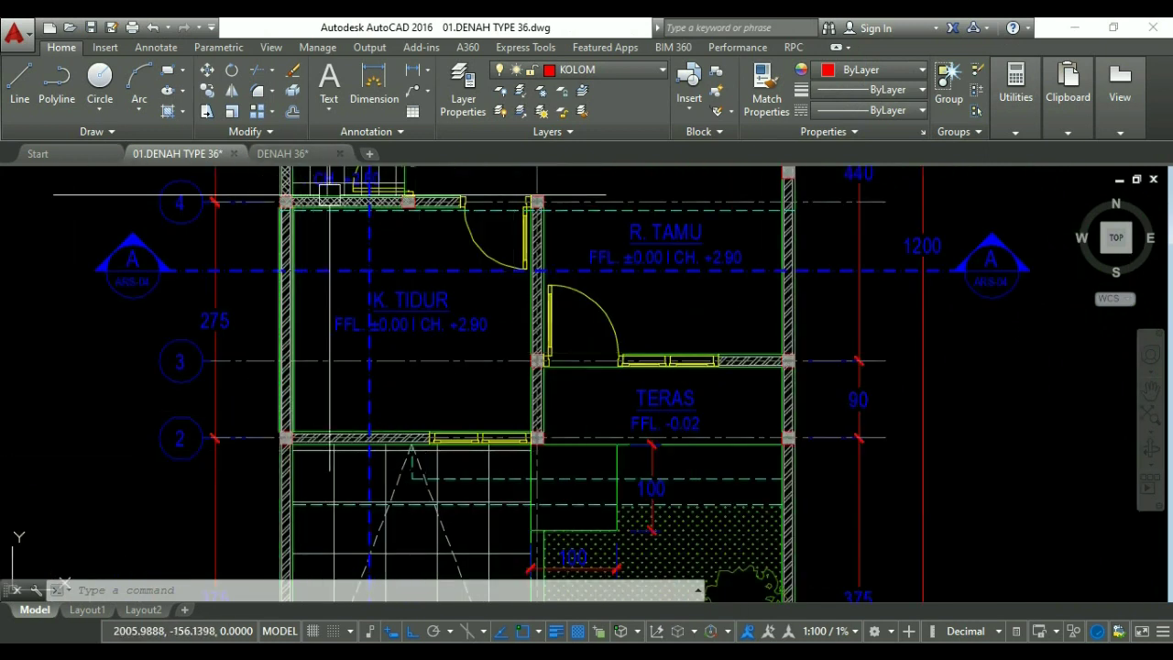
Return to the DENAH 36 drawing and copy the hatched column 300 units horizontally to the right with ortho on.
left_click(282, 153)
left_click(526, 372)
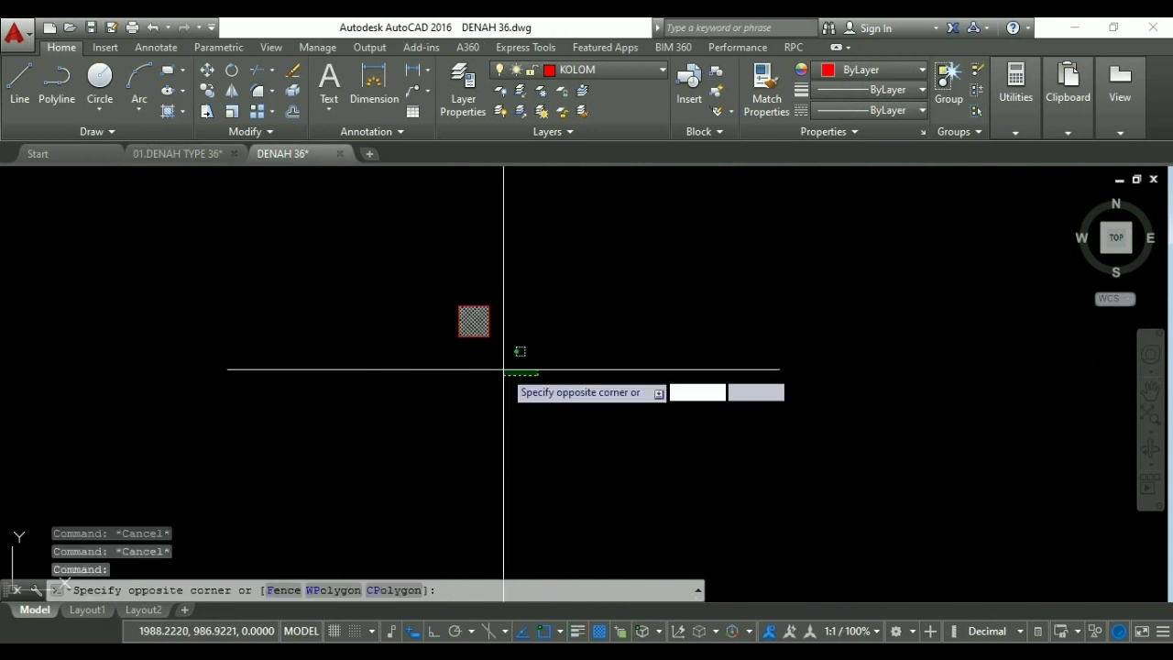
left_click(509, 362)
middle_click_drag(507, 372, 481, 413)
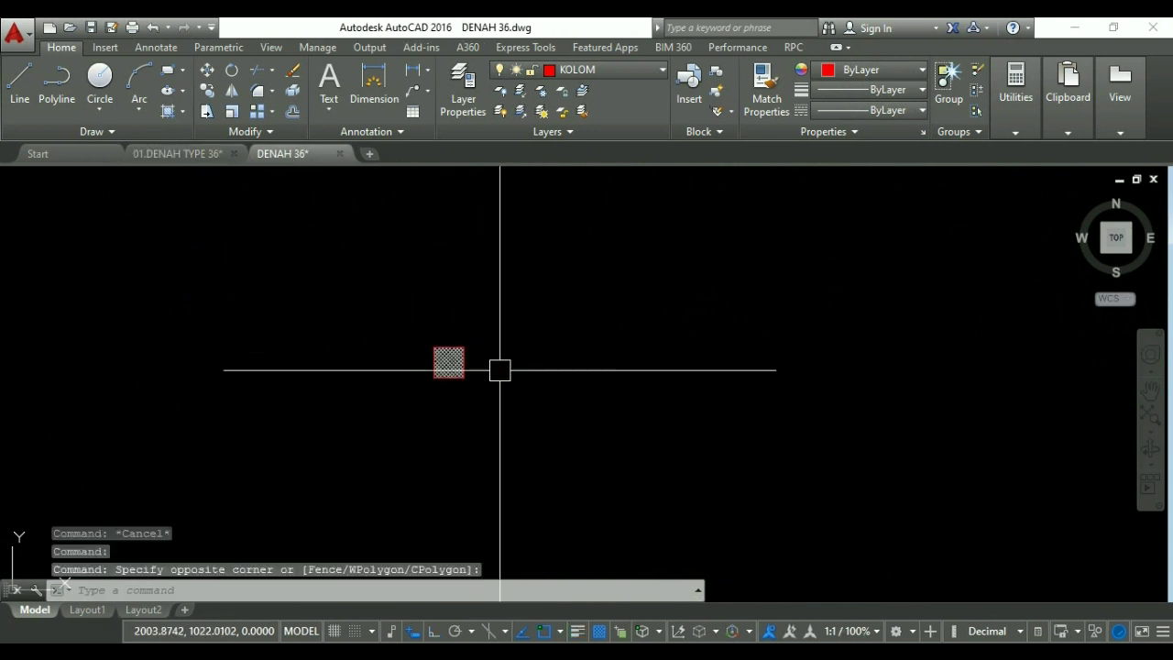
key("Return")
left_click(406, 327)
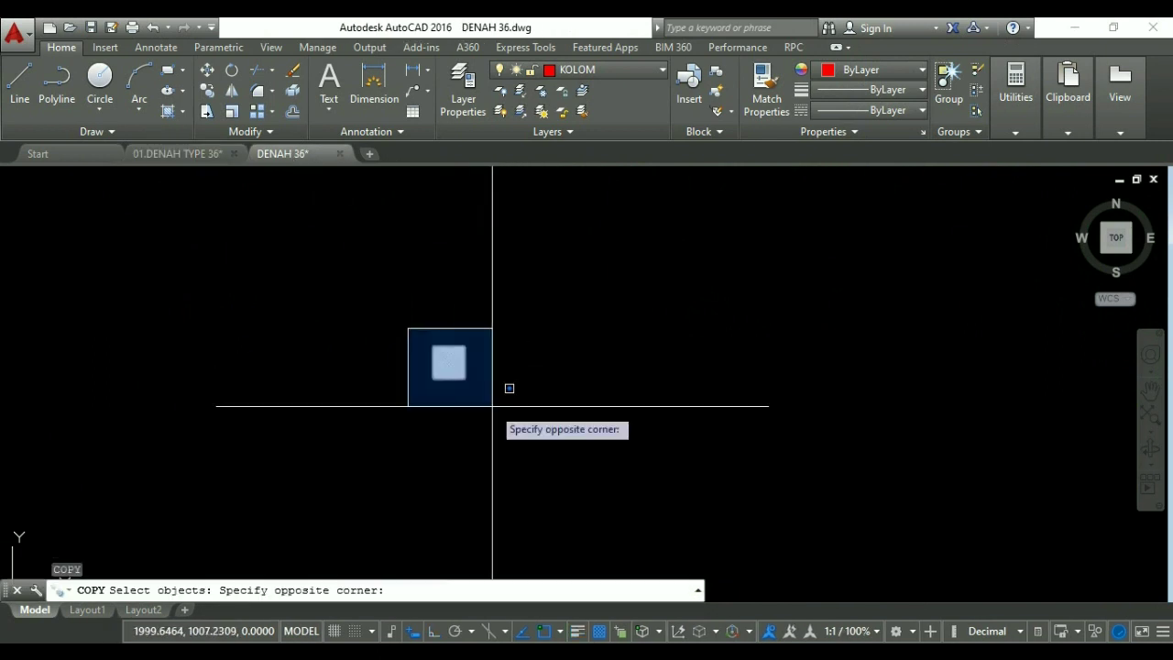
left_click(492, 405)
key("Return")
left_click(456, 406)
key("F8")
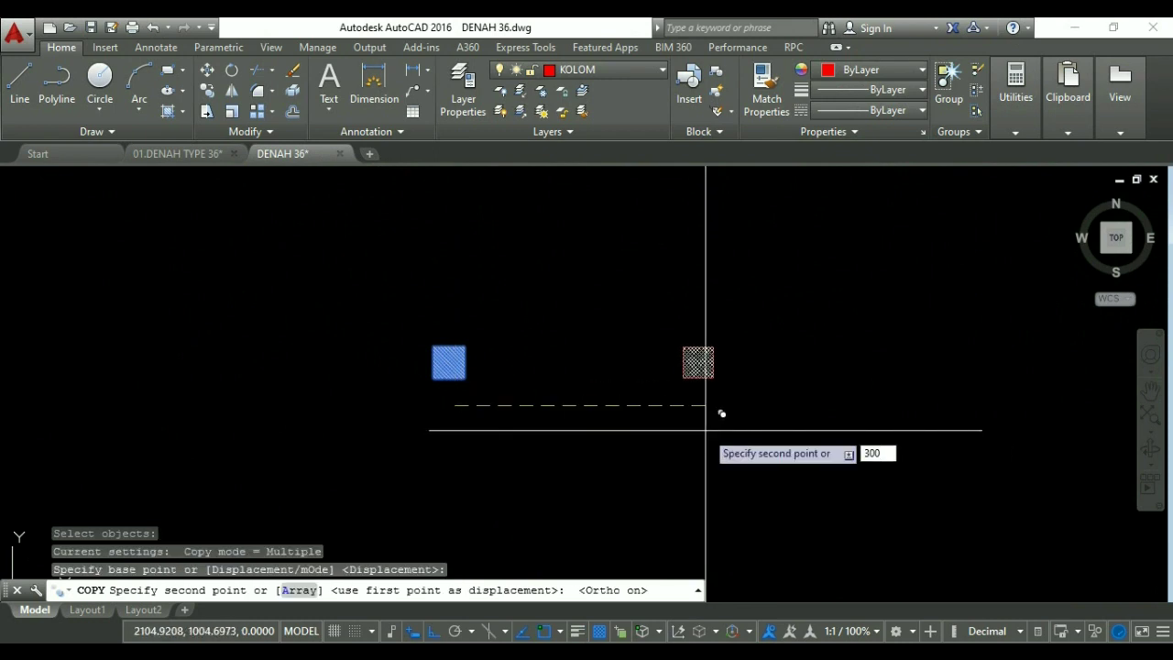
key("Return")
key("Return")
scroll(665, 372, "down", 2)
middle_click_drag(666, 372, 511, 380)
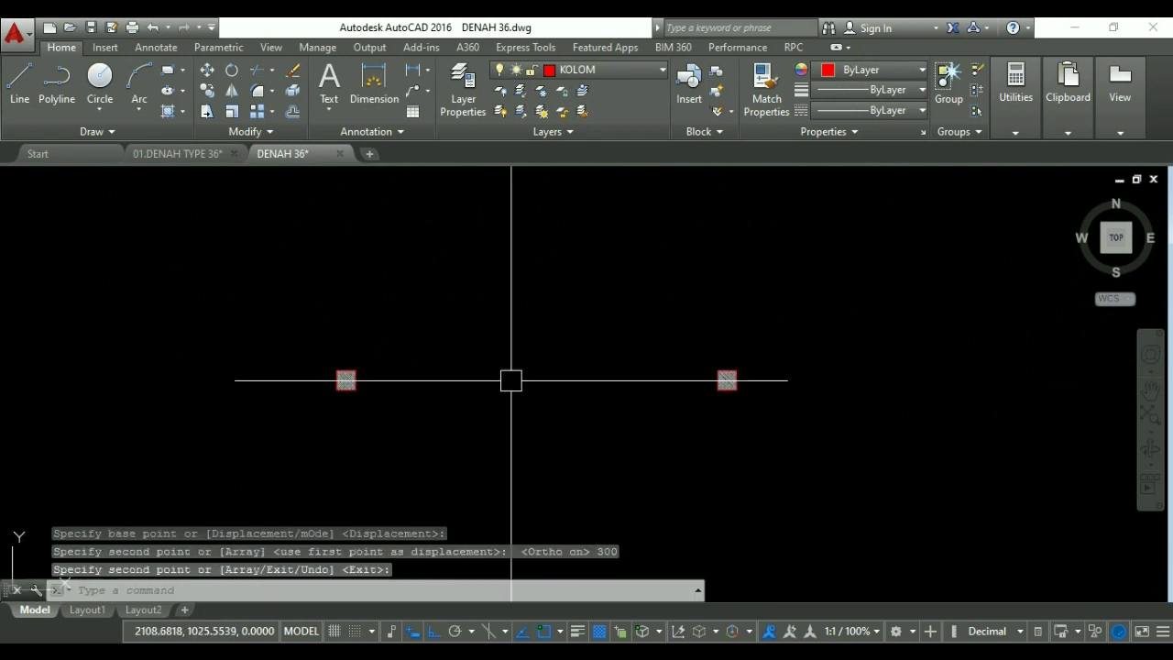
scroll(511, 380, "up", 2)
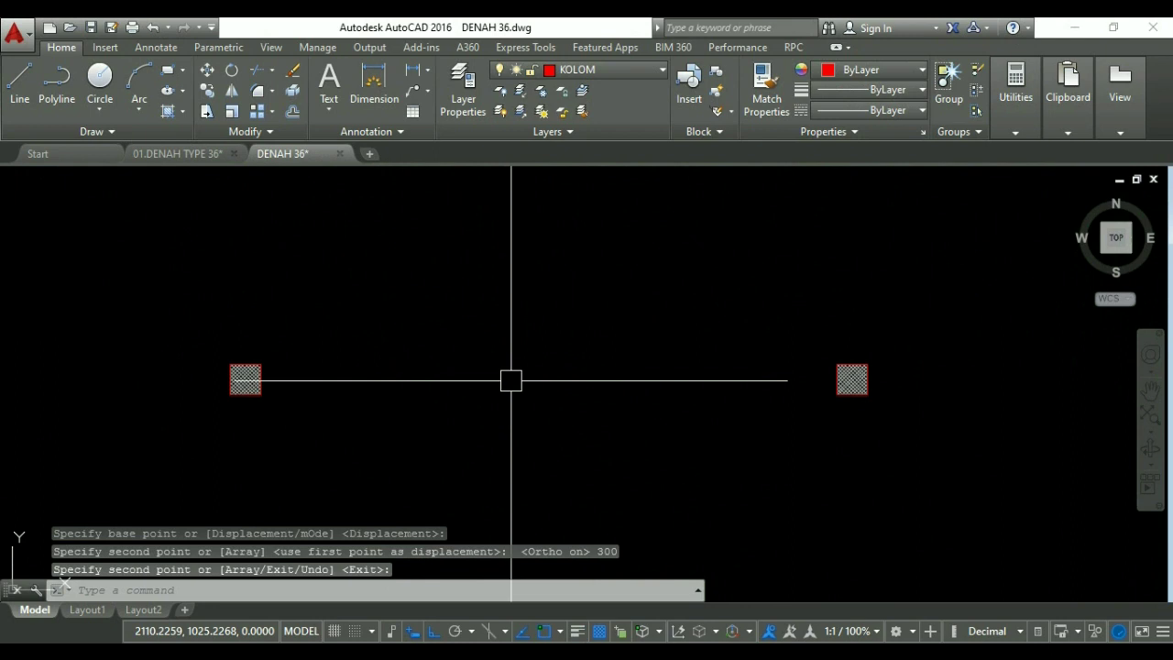
Make DINDING the current layer and draw a 285 × 15 wall rectangle between the facing corners of the two columns.
left_click(552, 75)
left_click(576, 152)
middle_click_drag(410, 368, 484, 354)
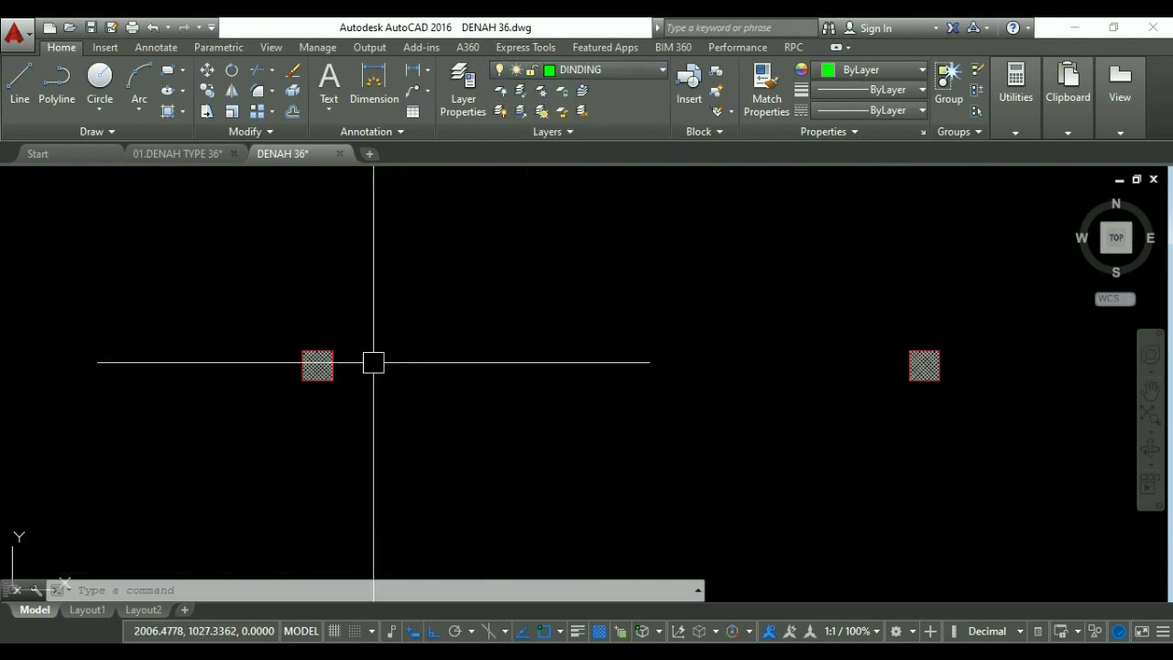
type("REC")
key("Return")
scroll(347, 369, "up", 4)
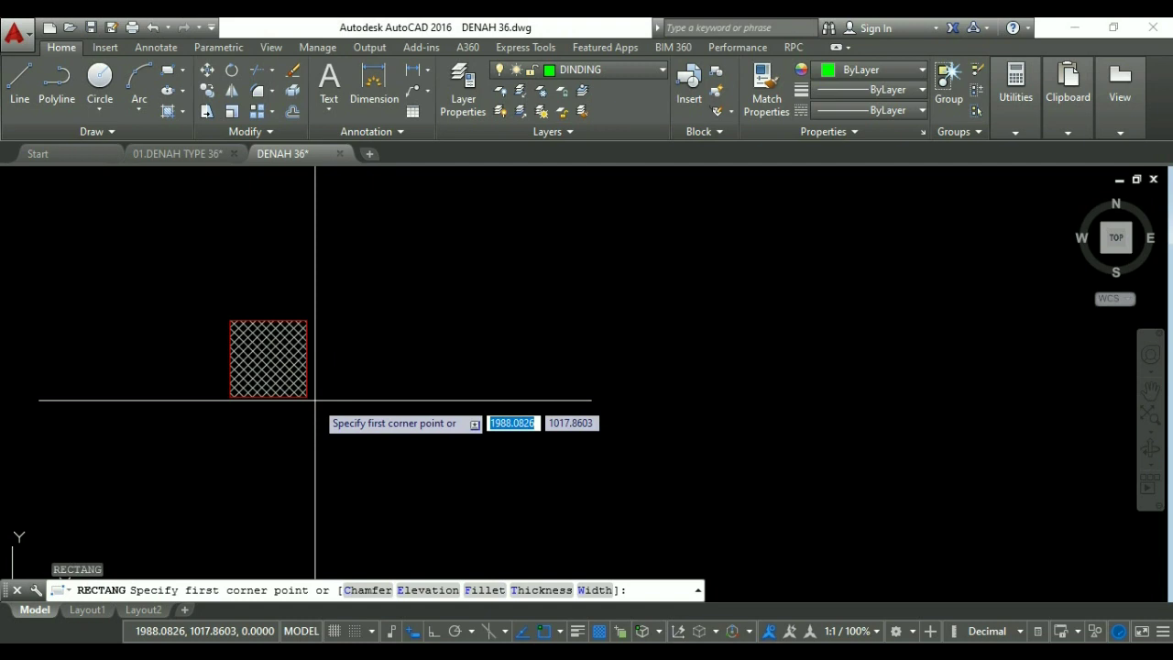
left_click(307, 396)
scroll(306, 394, "down", 6)
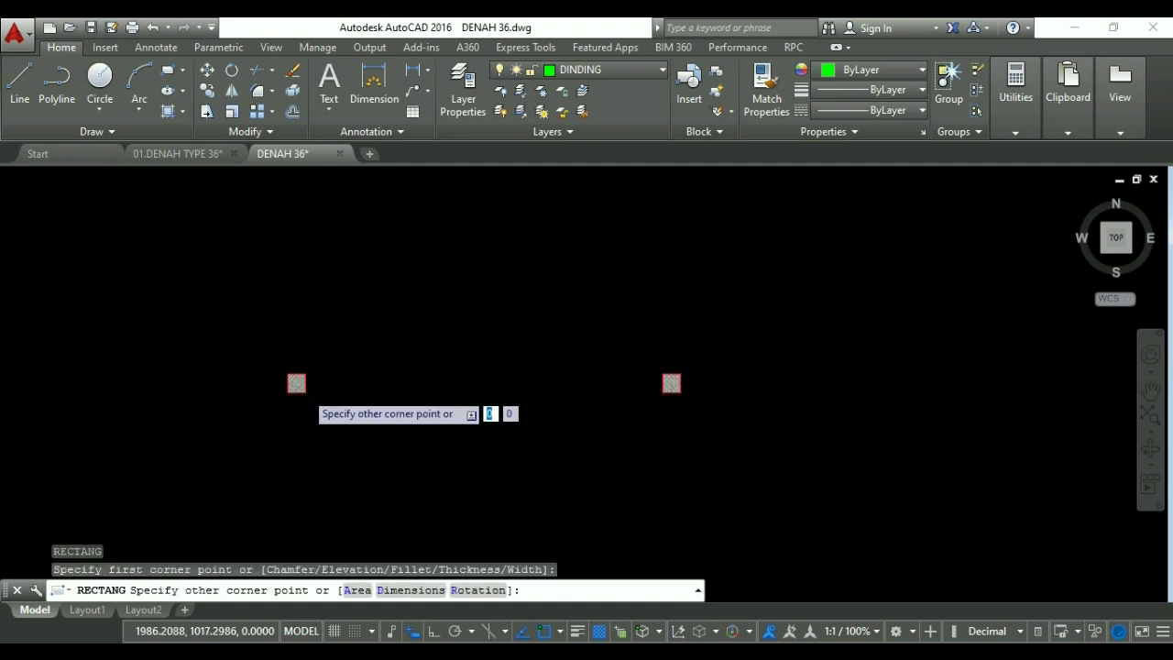
scroll(274, 380, "up", 8)
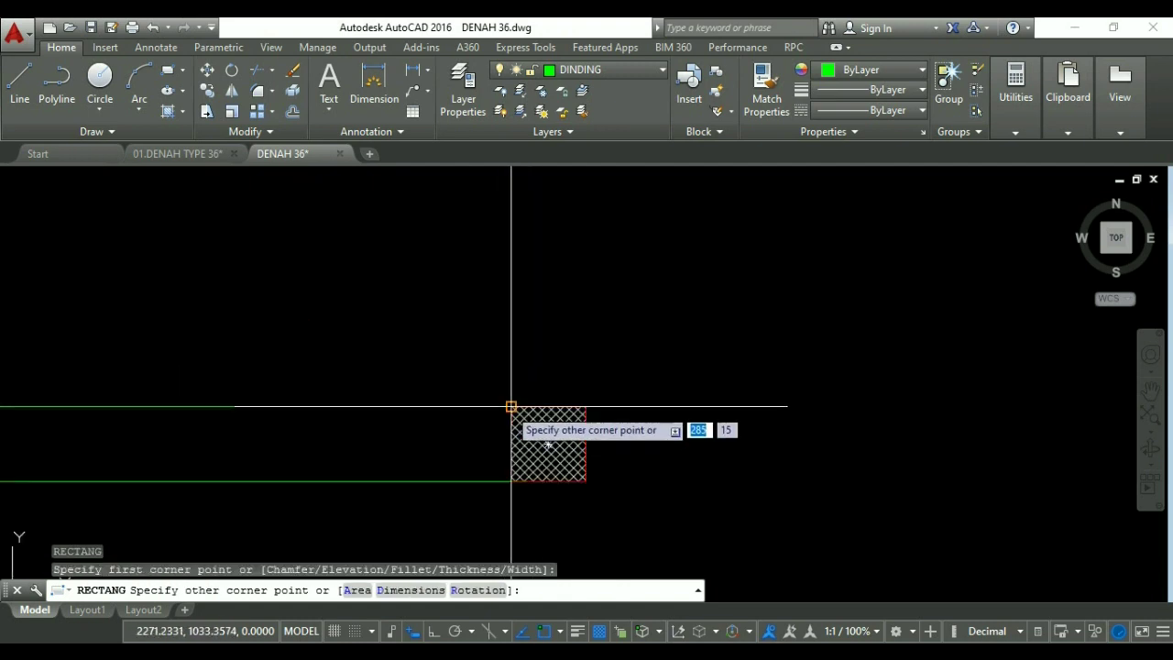
left_click(512, 406)
scroll(752, 334, "down", 4)
middle_click_drag(775, 328, 543, 392)
scroll(531, 414, "up", 1)
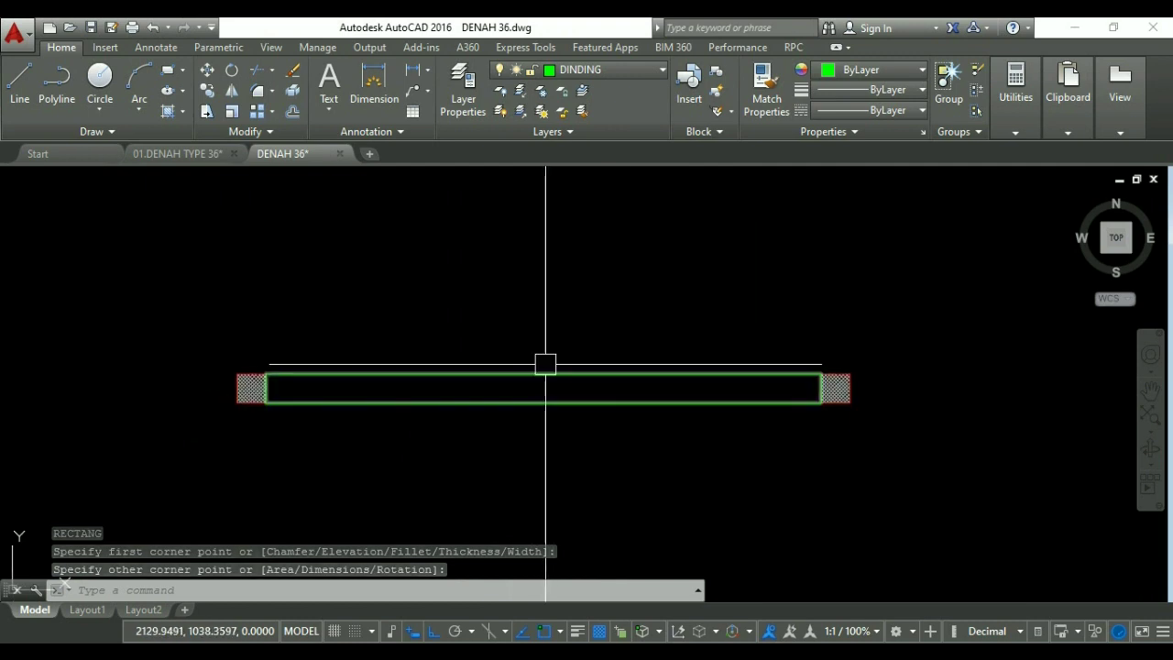
Offset the wall rectangle 2 units inward to form the inner wall outline.
scroll(411, 380, "up", 2)
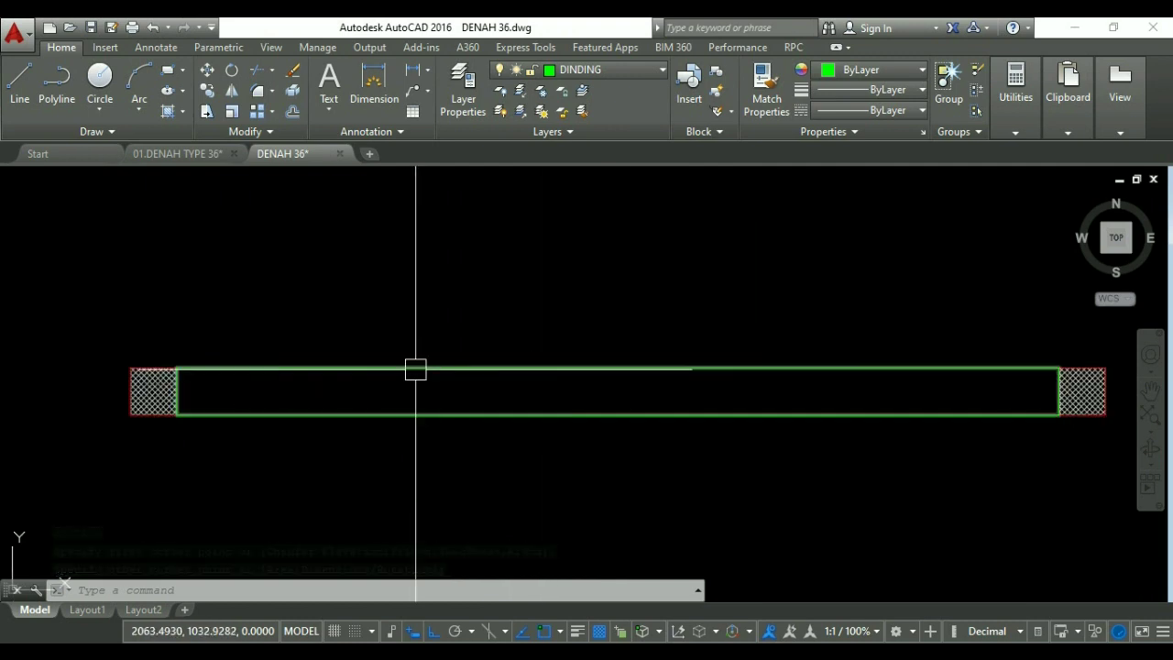
type("o")
key("Return")
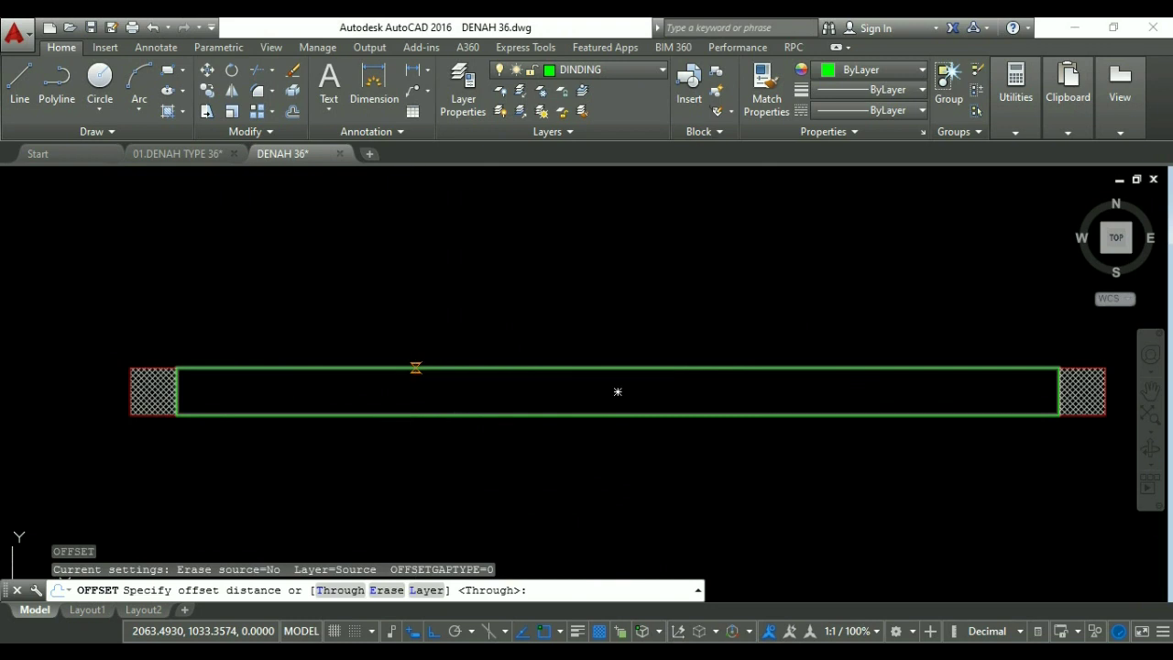
type("2")
key("Return")
left_click(397, 370)
left_click(395, 392)
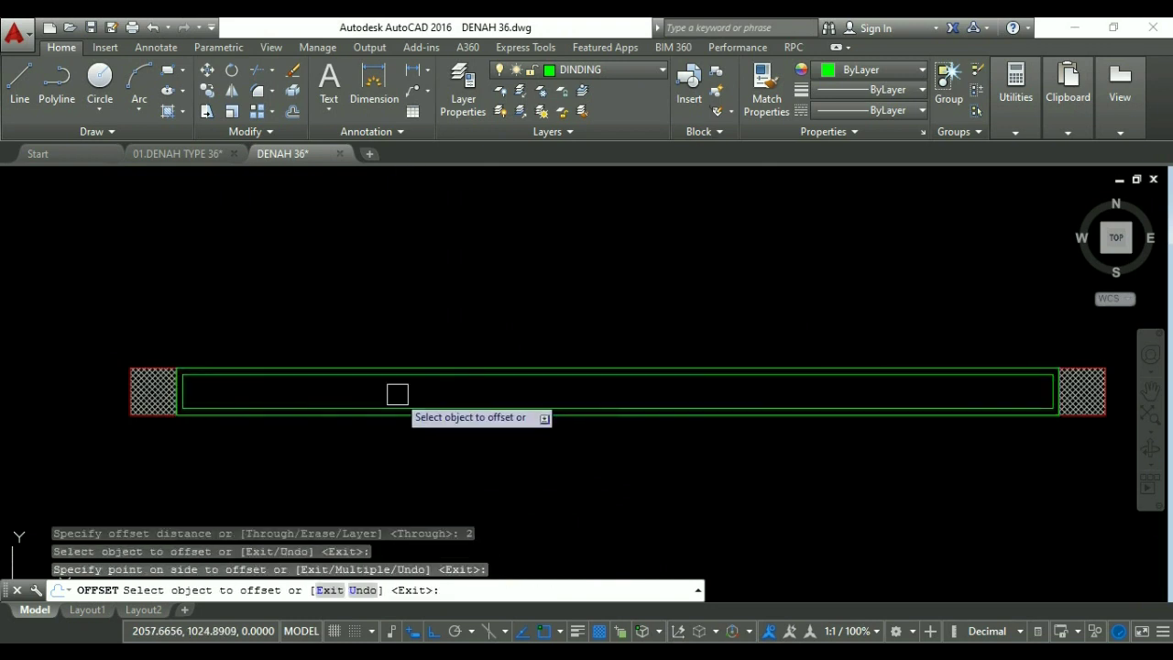
key("Escape")
key("Escape")
key("Escape")
Stretch both short ends of the inner wall rectangle outward to meet the column faces.
middle_click_drag(654, 393, 456, 421)
scroll(866, 411, "up", 2)
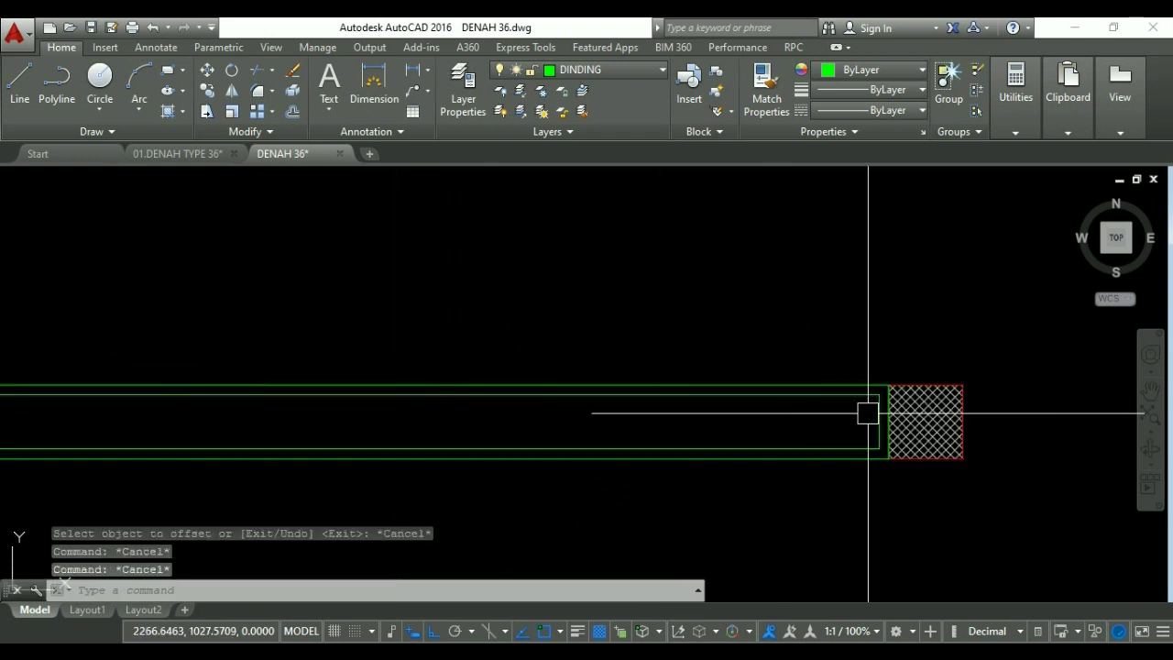
left_click(871, 413)
scroll(877, 426, "up", 4)
left_click(877, 426)
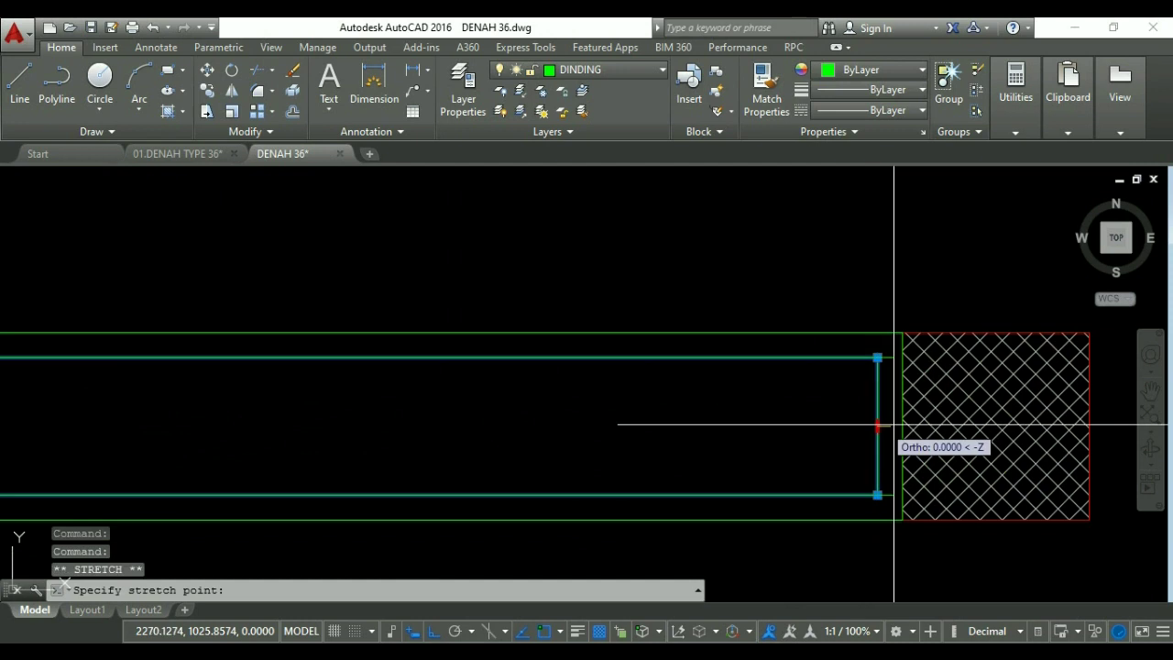
scroll(405, 388, "down", 5)
scroll(406, 388, "up", 2)
scroll(421, 379, "up", 6)
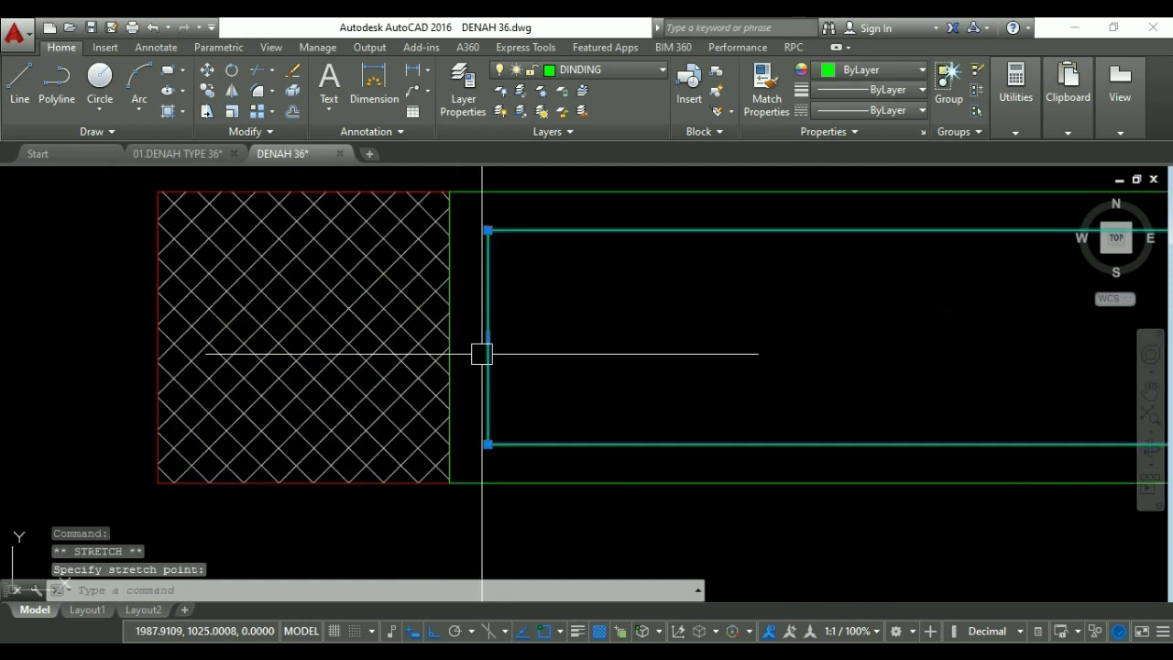
left_click(486, 336)
key("Escape")
key("Escape")
Move the inner wall rectangle to the ARSIR layer and deselect it.
scroll(431, 337, "down", 10)
scroll(550, 330, "up", 4)
scroll(513, 353, "up", 3)
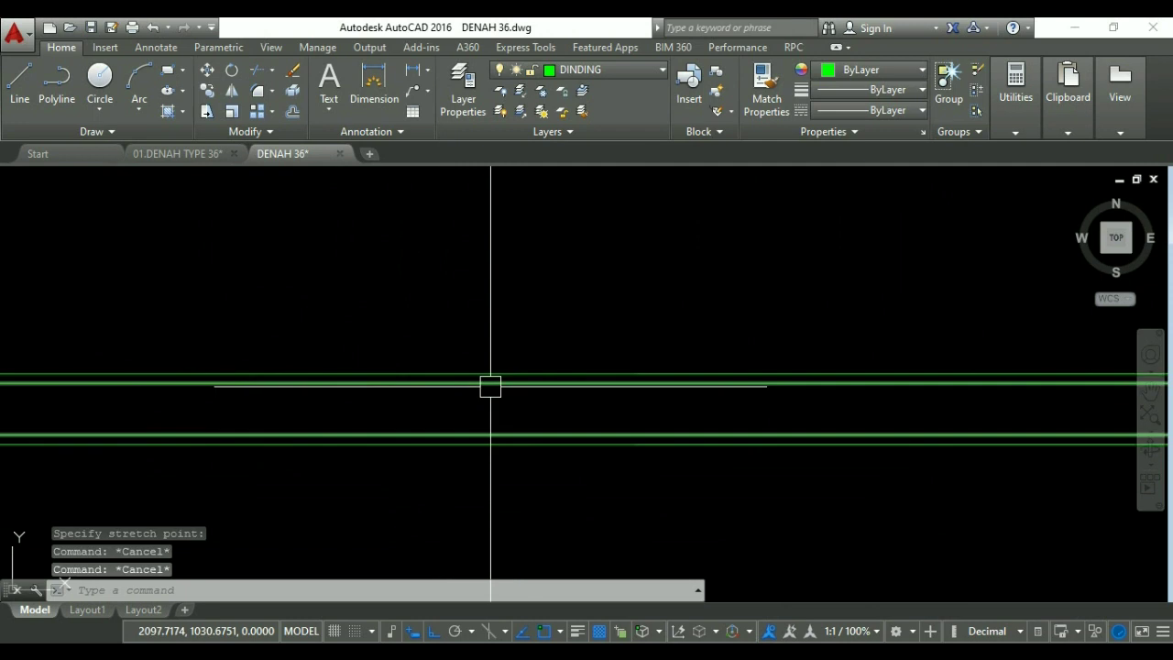
left_click(569, 71)
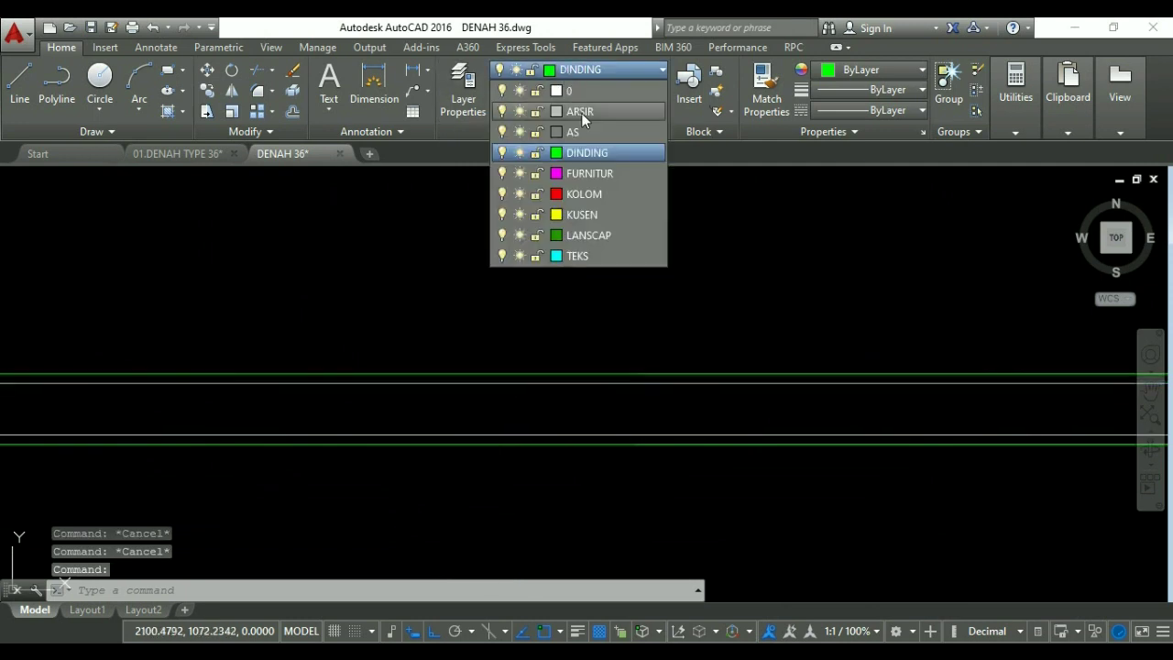
key("Escape")
key("Escape")
key("Escape")
scroll(665, 307, "down", 3)
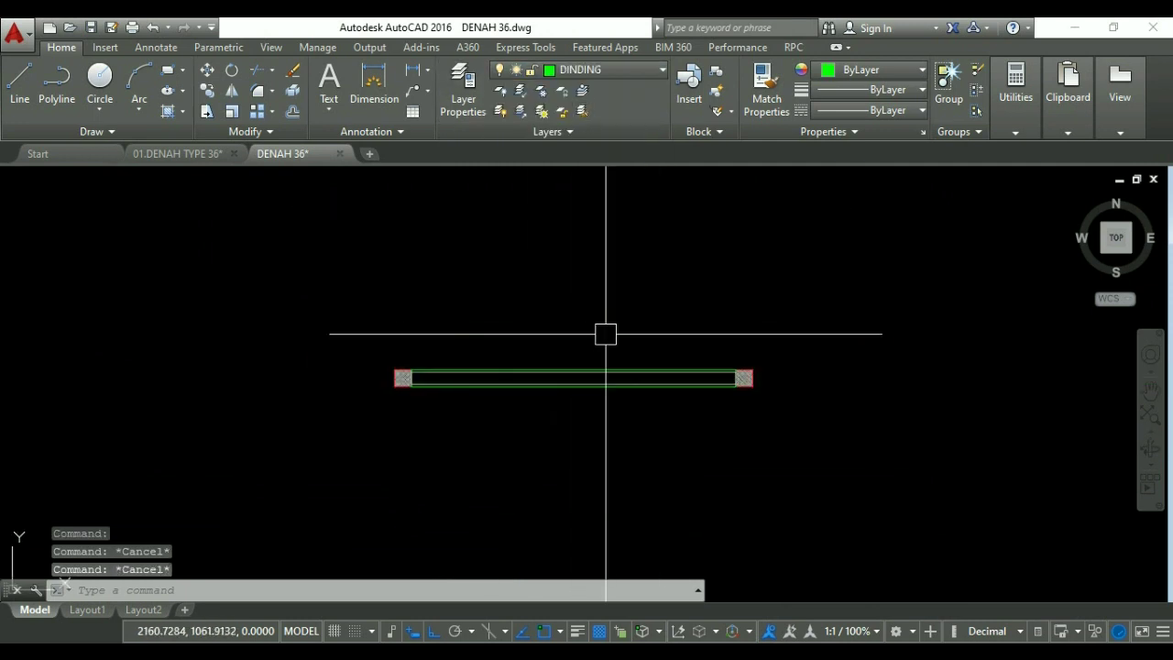
Hatch the inside of the inner wall rectangle with the ANSI32 pattern at scale 1.
scroll(605, 333, "up", 2)
key("Escape")
type("h")
key("Return")
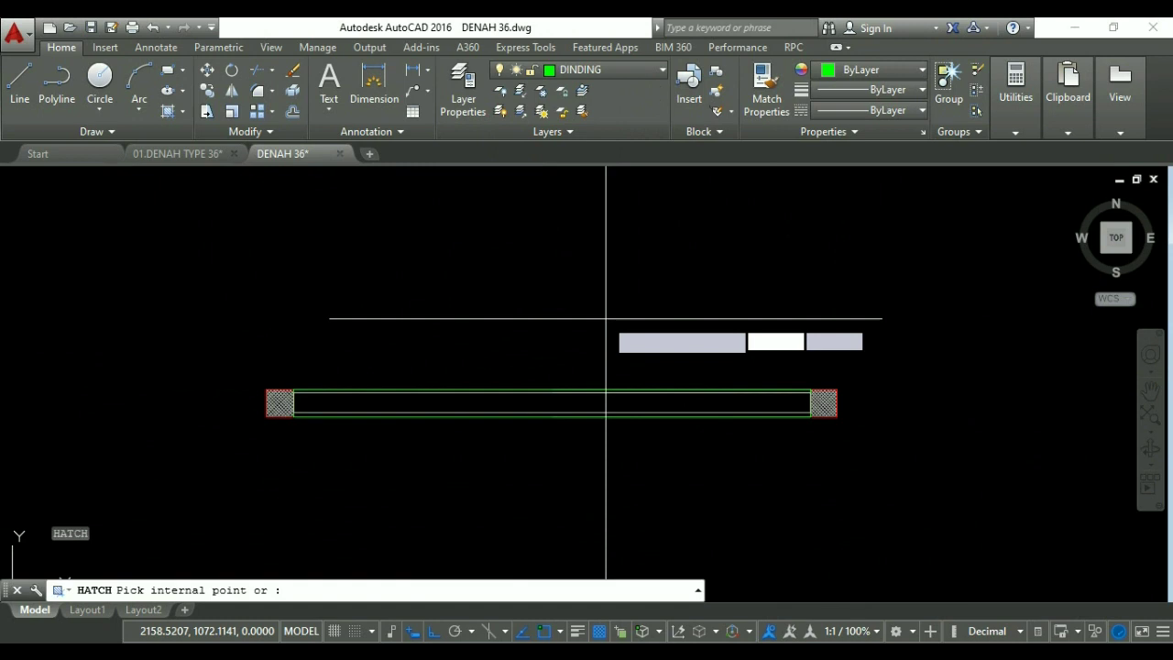
left_click(529, 404)
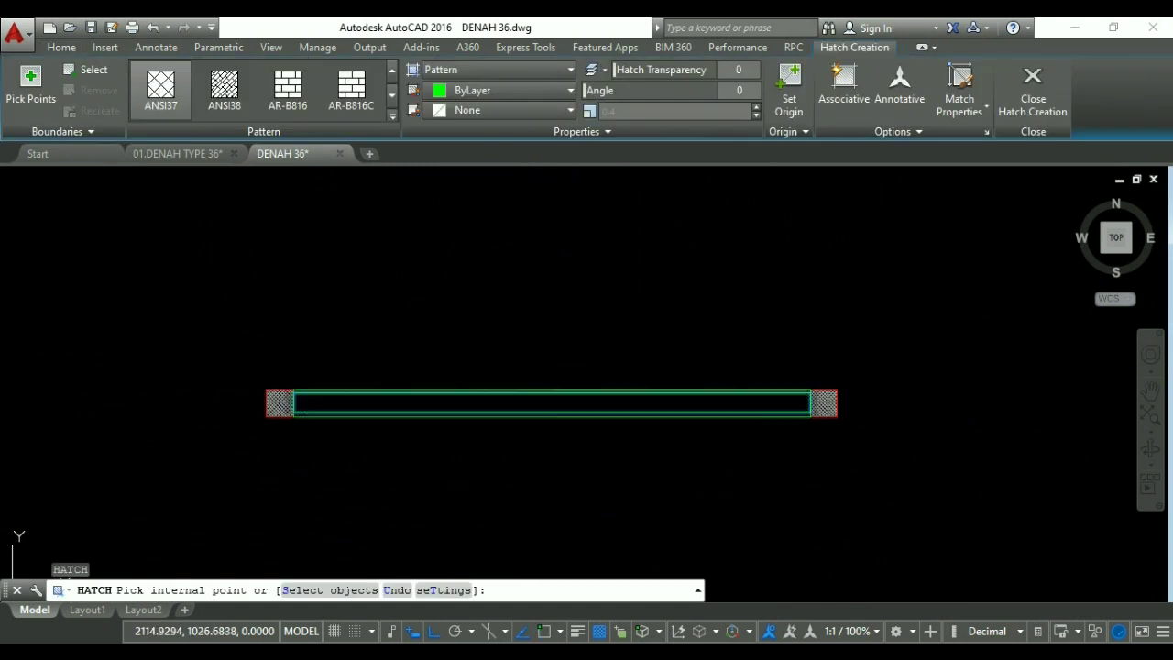
left_click(392, 96)
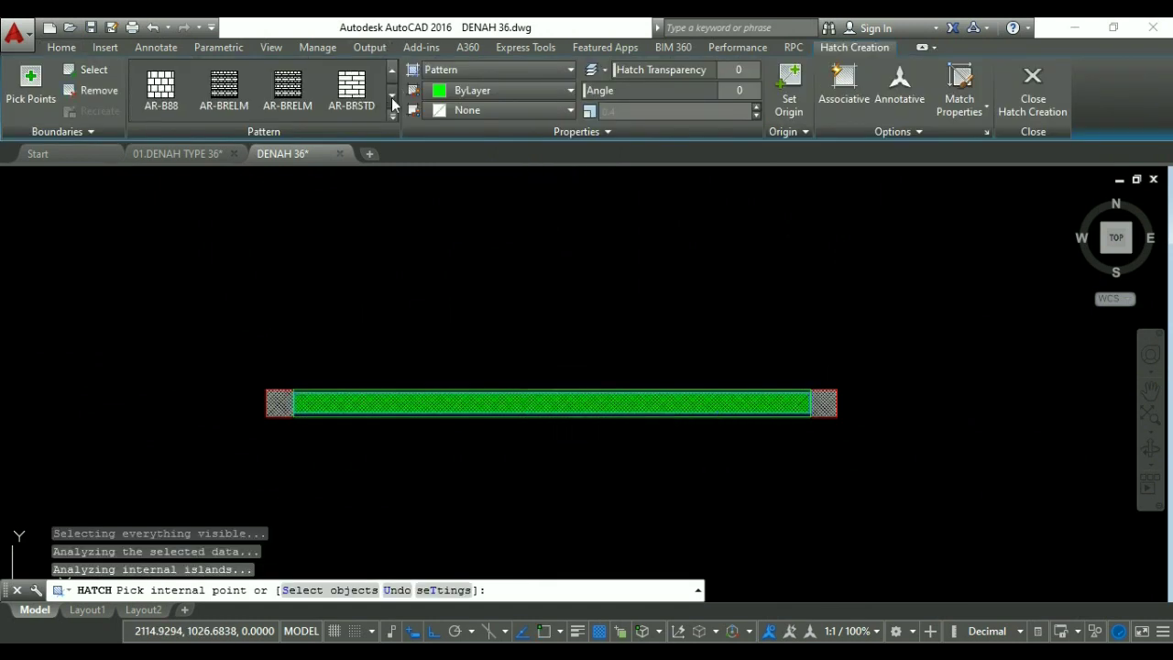
left_click(393, 117)
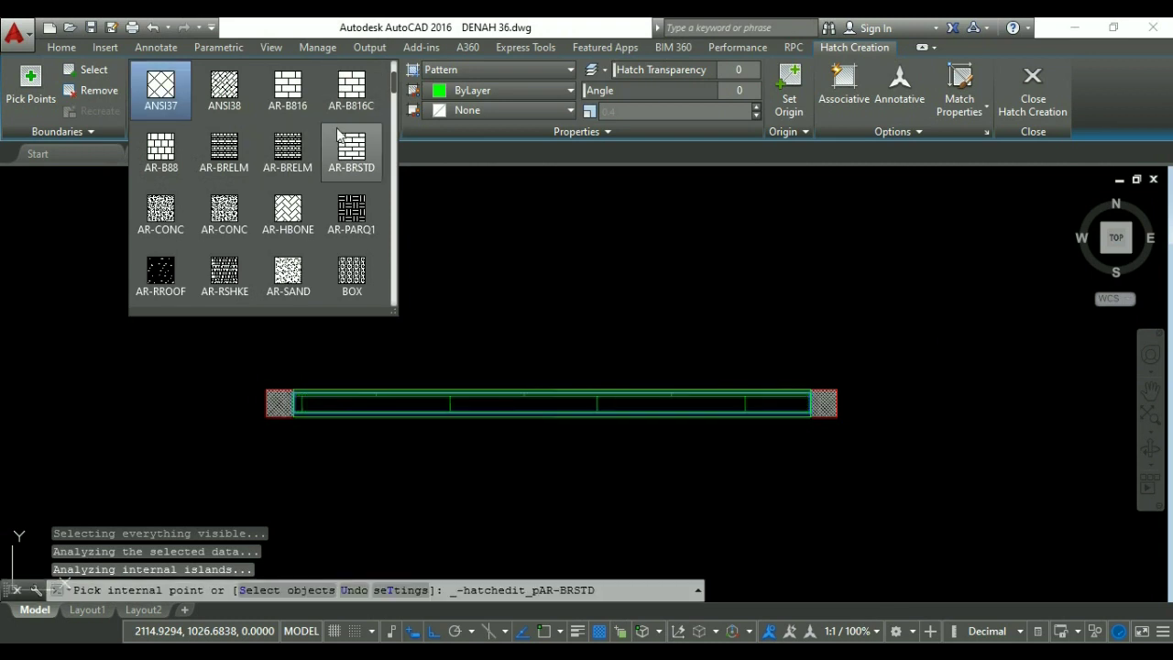
scroll(339, 135, "up", 2)
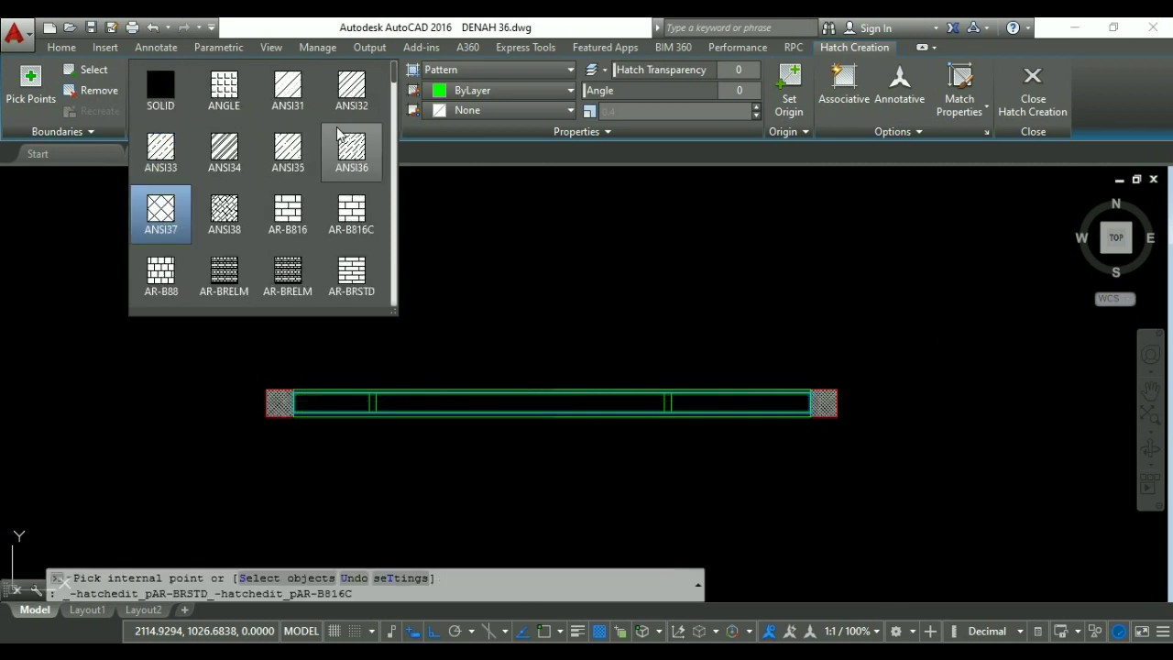
left_click(353, 87)
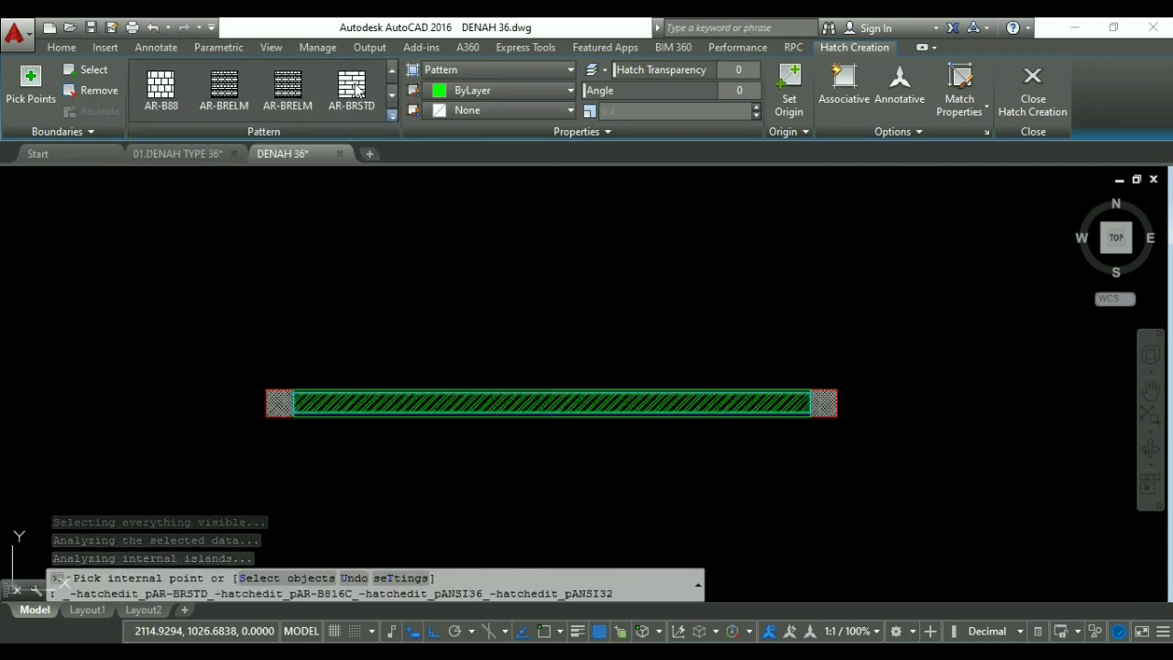
left_click(634, 110)
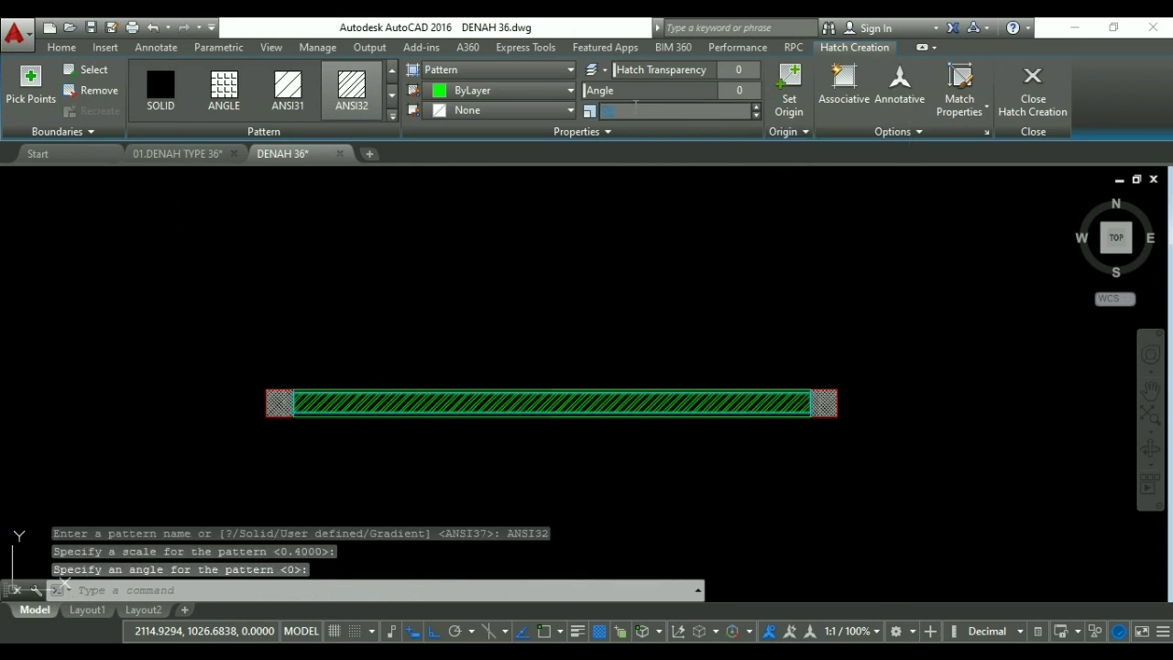
key("Return")
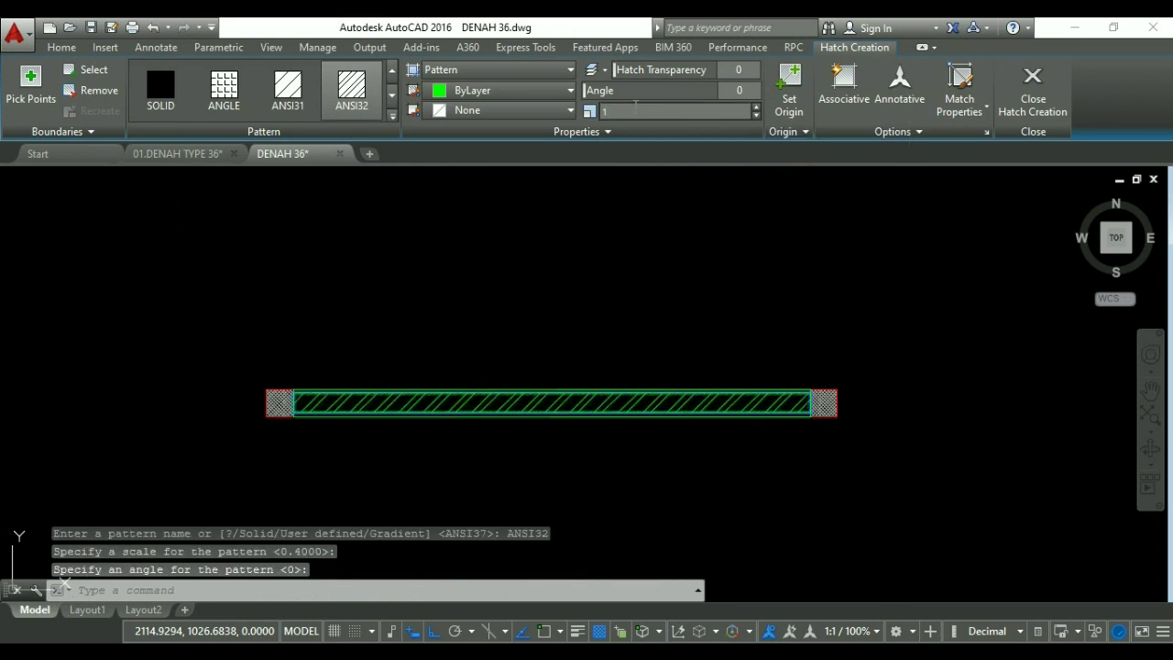
Move the wall's hatch to the ARSIR layer, dismiss the hatch tip and deselect everything.
scroll(344, 423, "up", 2)
left_click(344, 389)
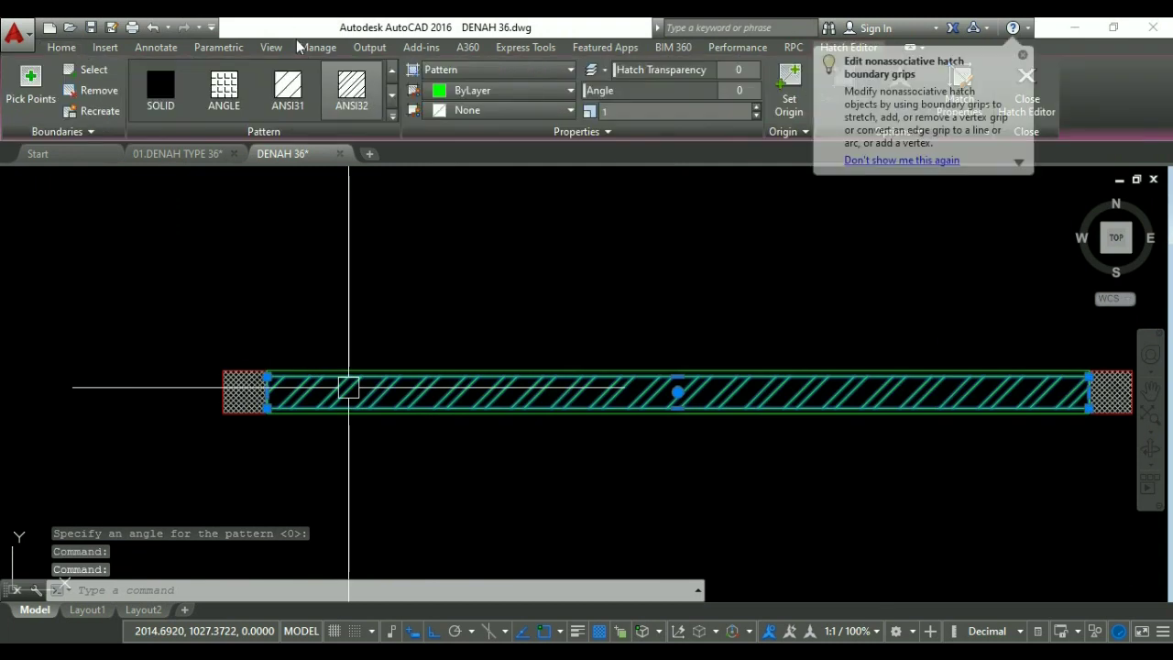
left_click(69, 51)
left_click(565, 71)
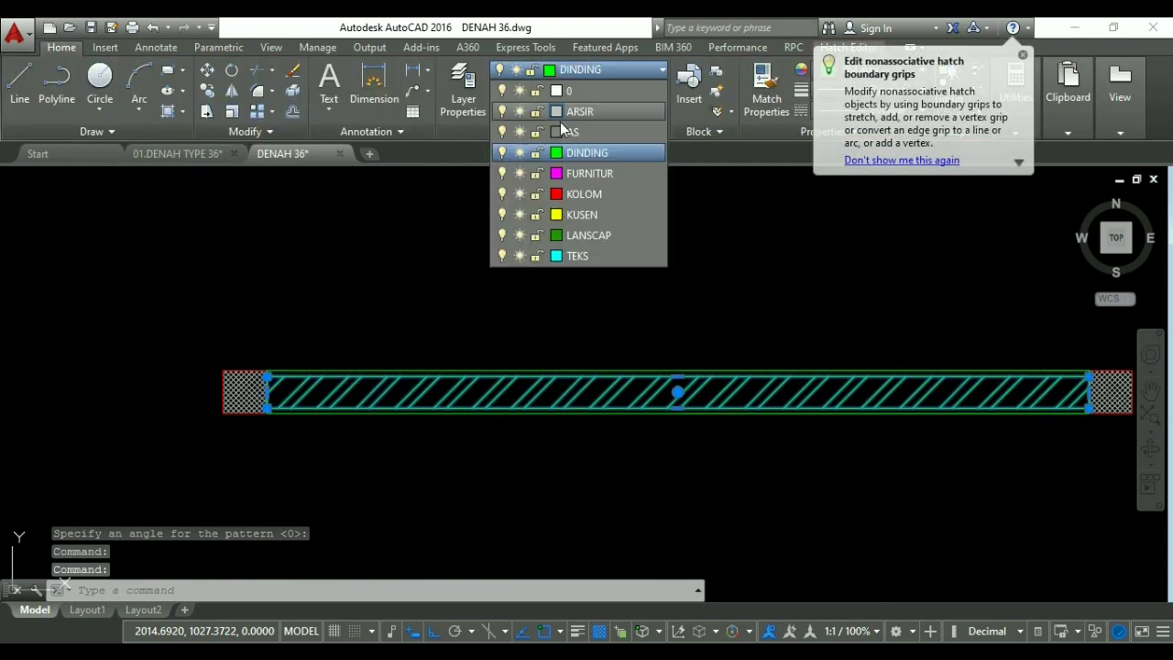
left_click(595, 111)
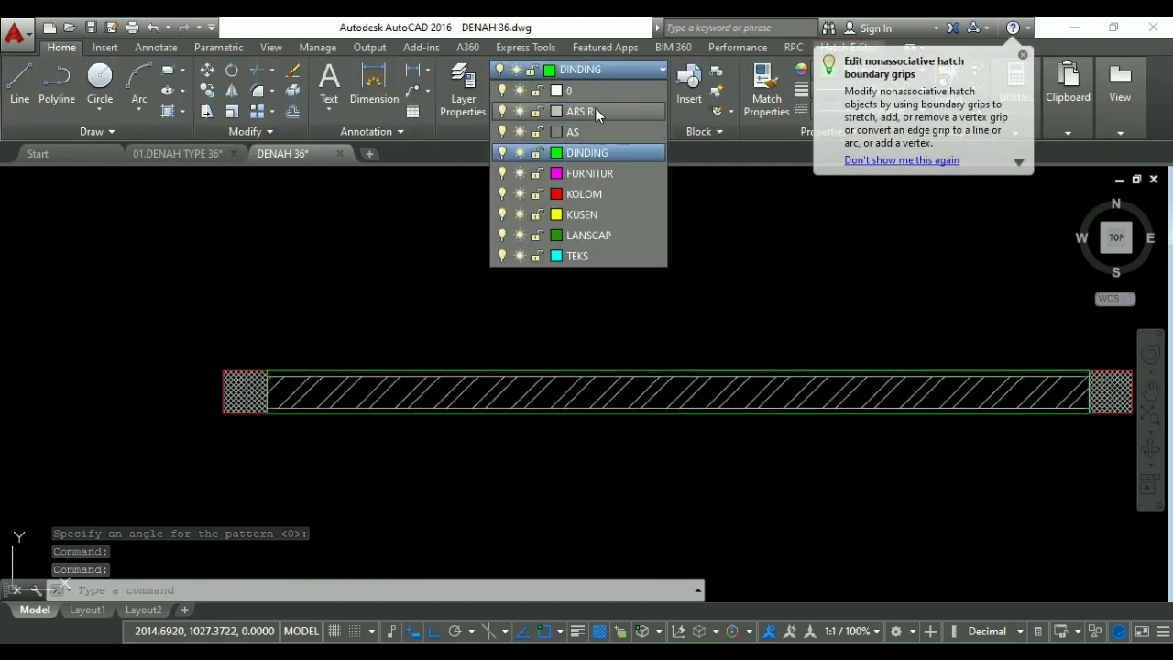
left_click(1023, 56)
scroll(463, 303, "down", 6)
key("Escape")
key("Escape")
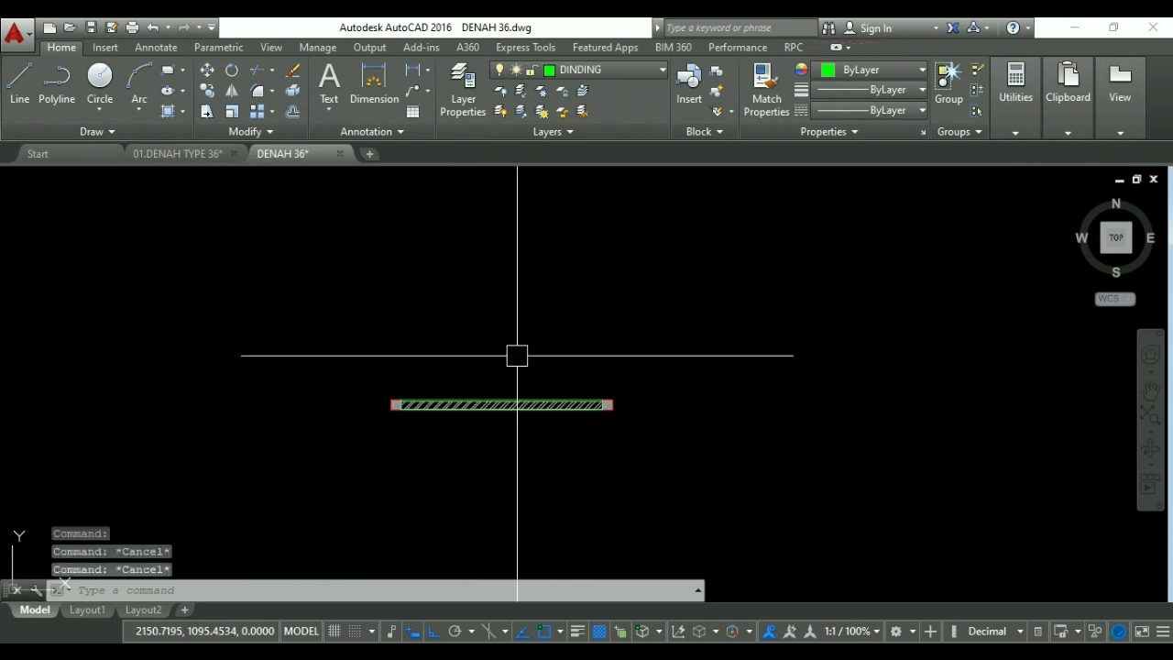
Copy the hatched wall with its two end columns 275 units straight up.
scroll(513, 369, "up", 2)
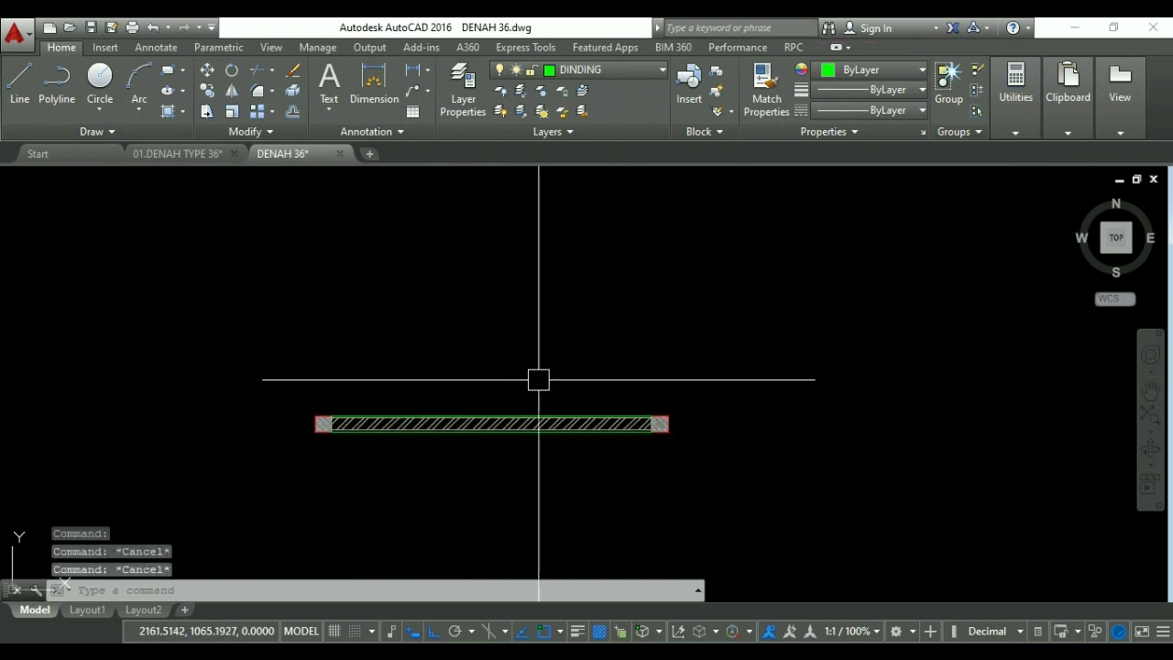
middle_click_drag(557, 374, 568, 358)
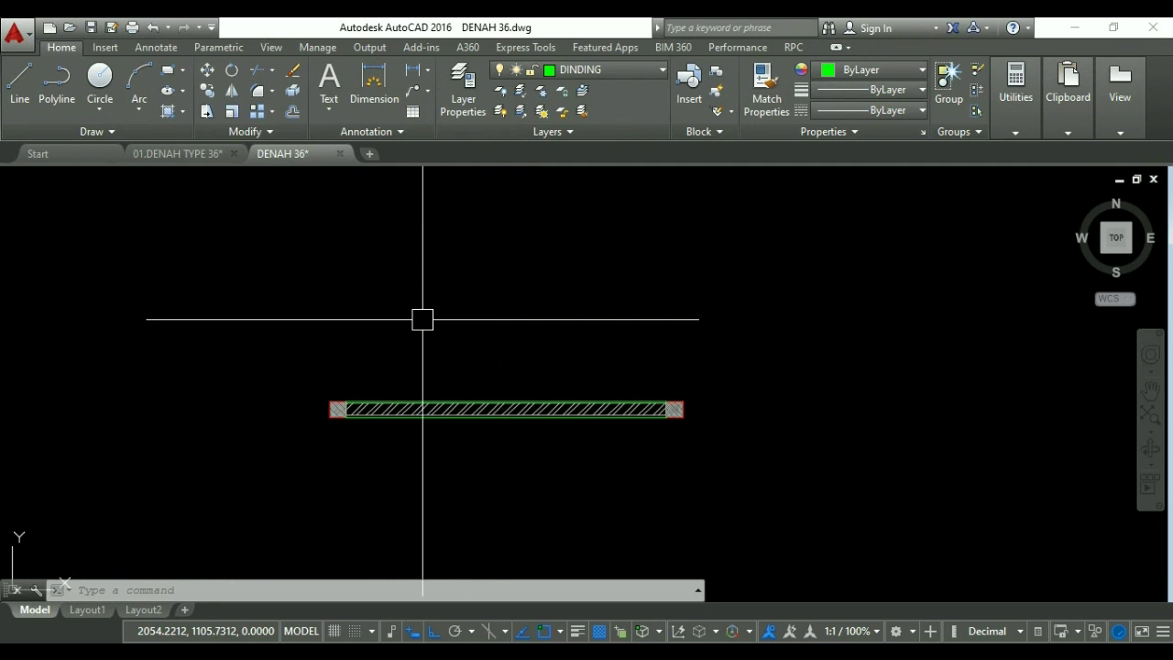
mouse_move(437, 306)
middle_mouse_down()
mouse_move(411, 349)
mouse_move(411, 380)
middle_mouse_up()
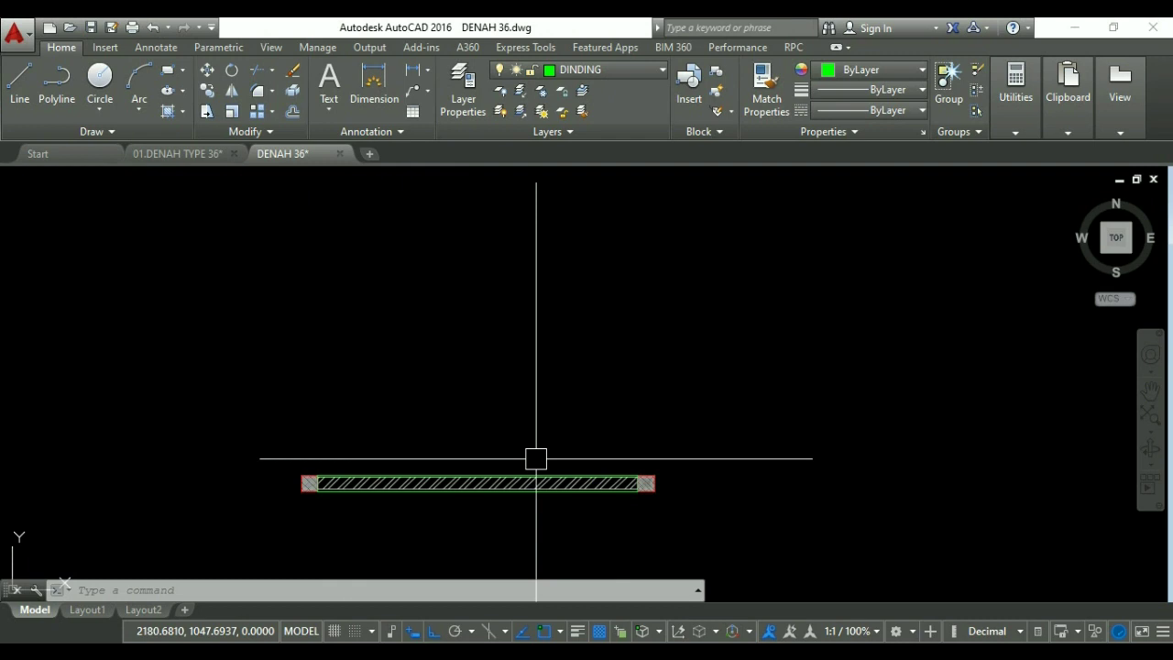
scroll(458, 348, "down", 2)
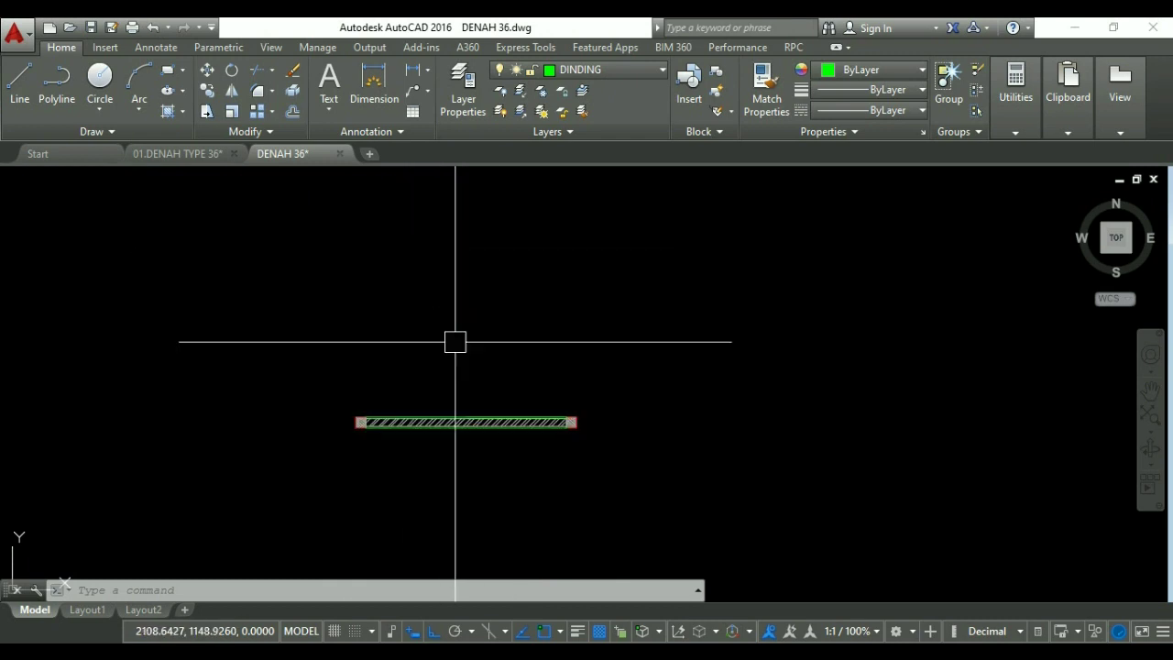
type("co")
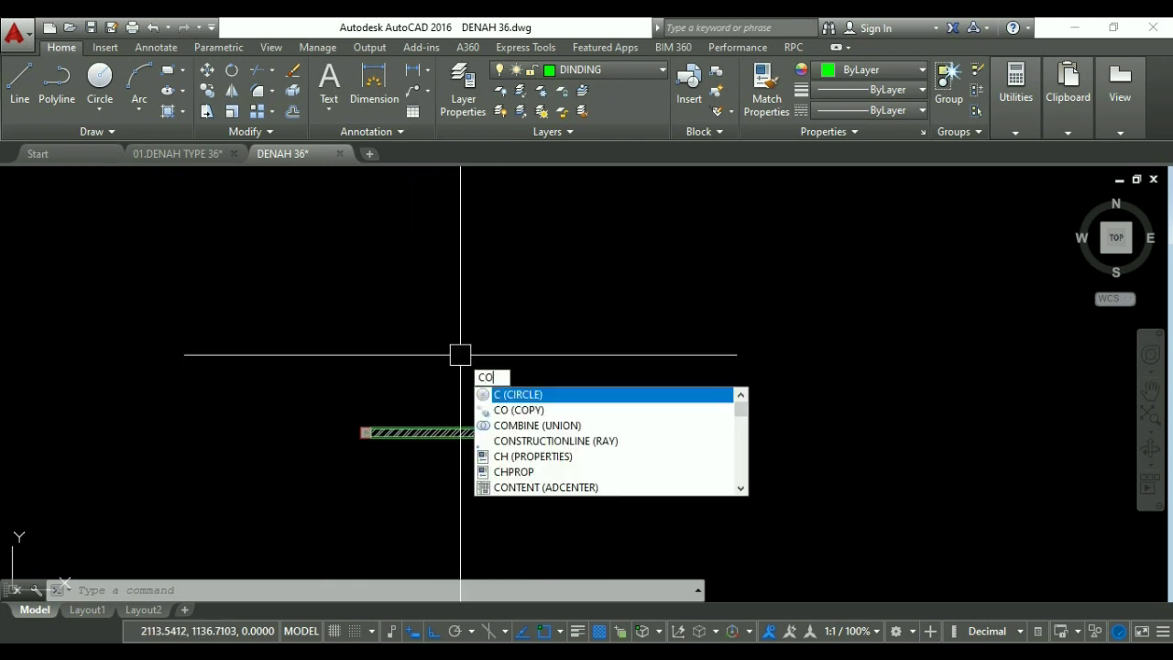
key("Return")
left_click(303, 393)
left_click(616, 454)
key("Return")
left_click(698, 459)
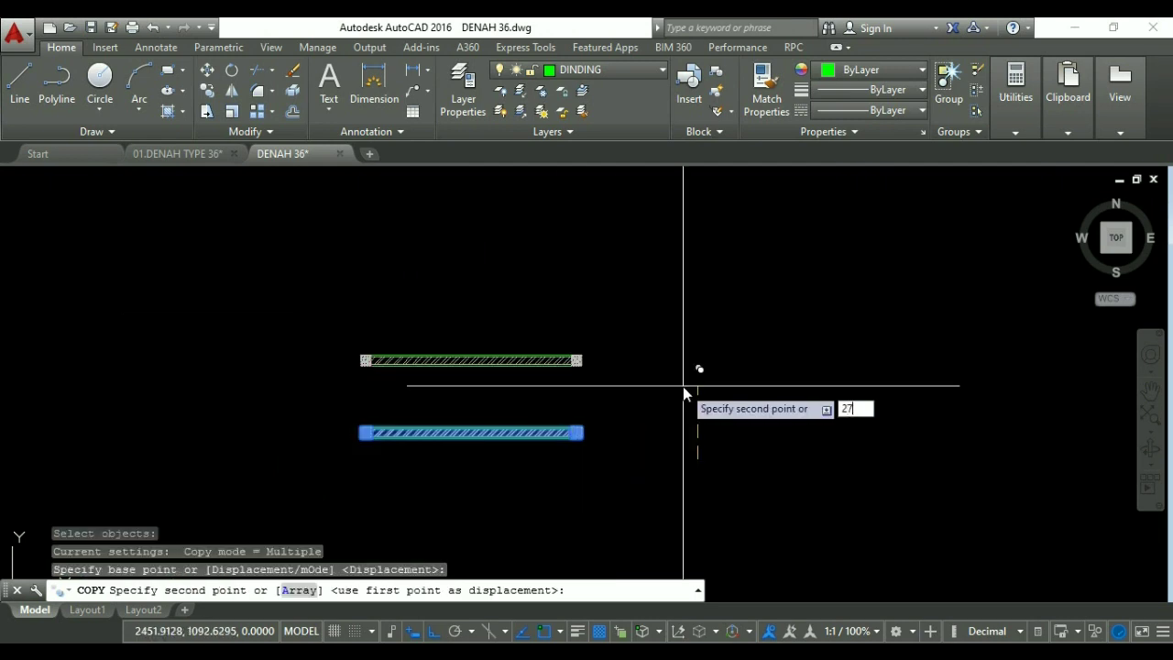
type("275")
key("Return")
key("Return")
Mirror the lower hatched wall across the diagonal of its left column to form a vertical wall, keeping the original.
middle_click_drag(588, 332, 684, 361)
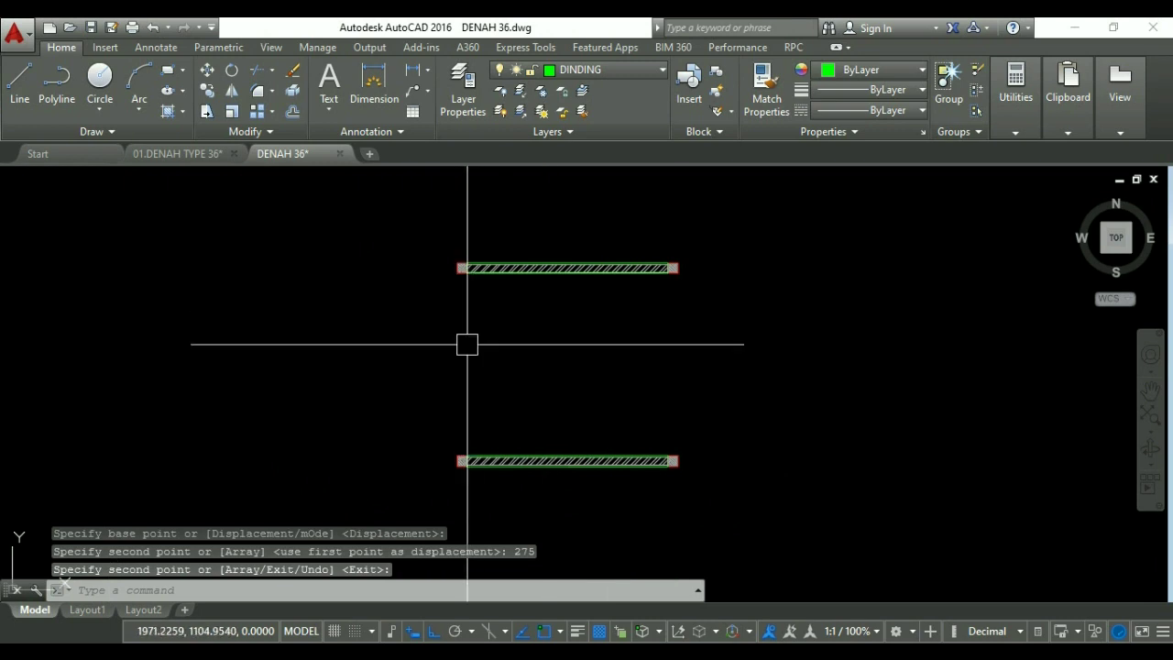
type("MI")
key("Return")
scroll(510, 467, "up", 5)
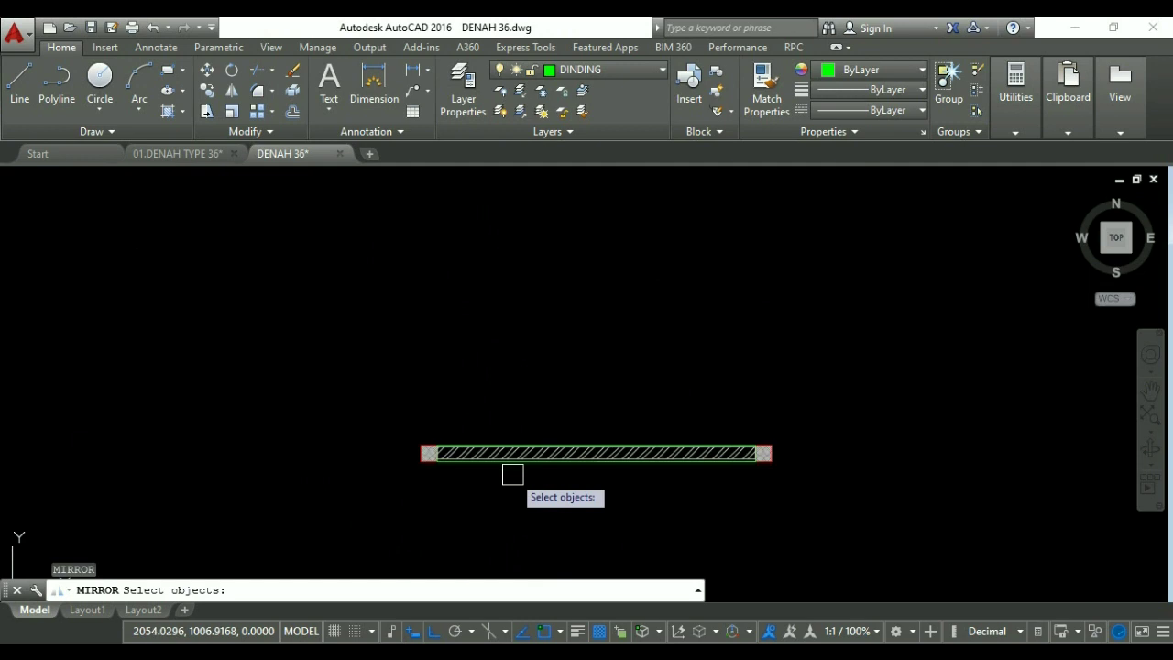
left_click(549, 485)
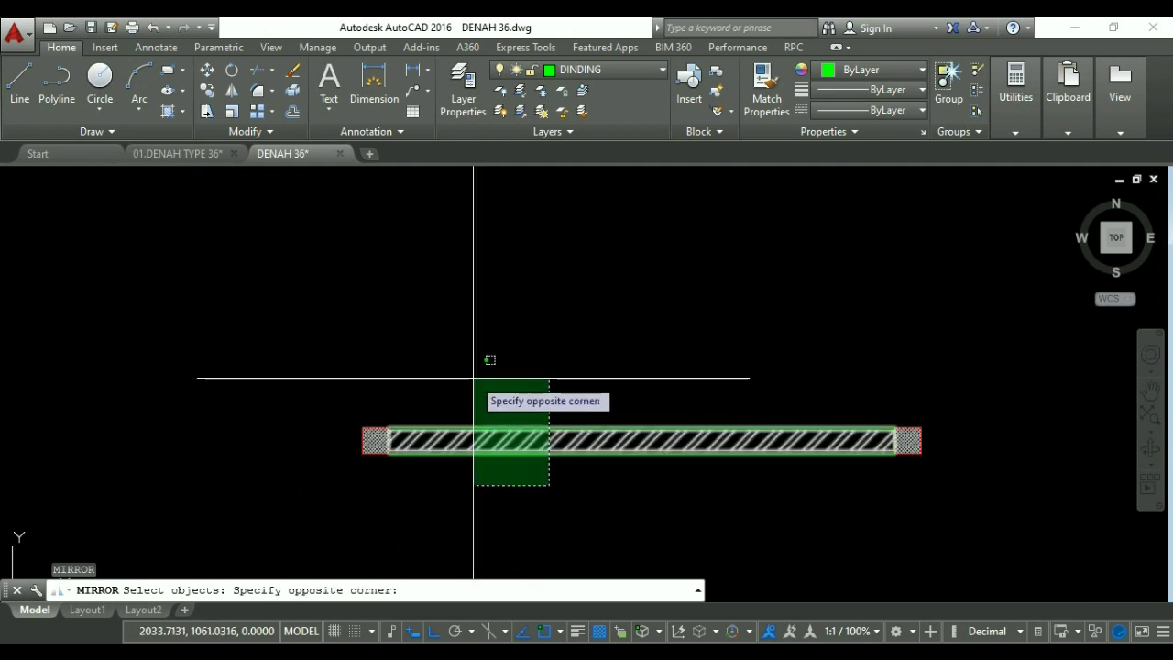
left_click(473, 377)
key("Return")
scroll(394, 429, "up", 8)
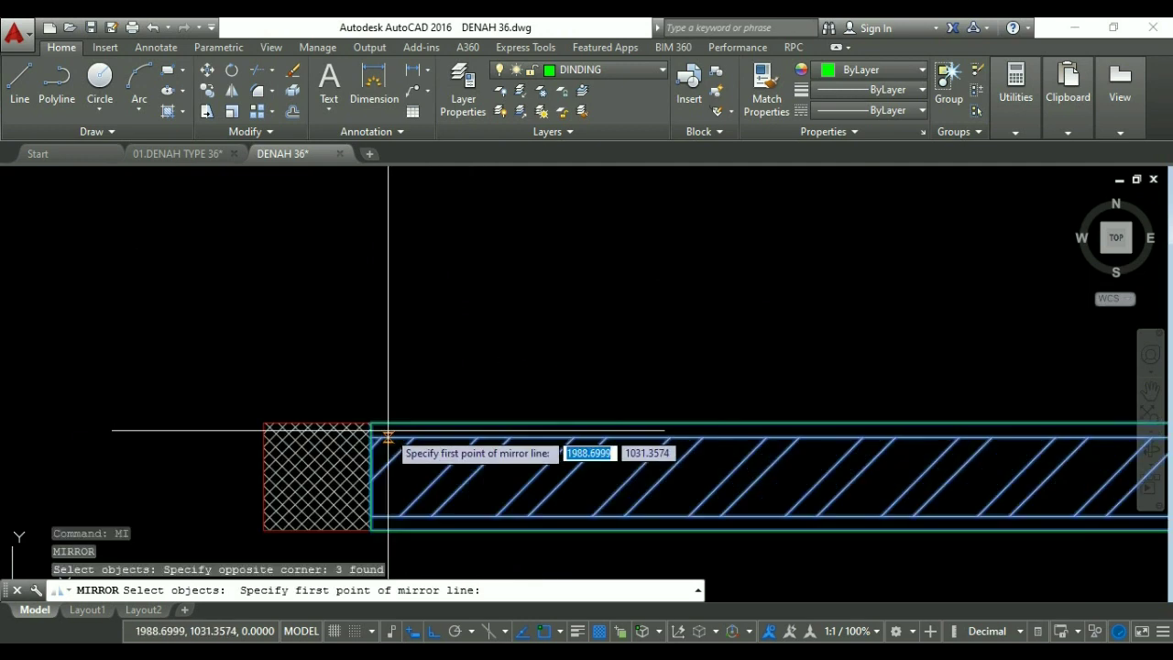
middle_click_drag(374, 340, 429, 333)
left_click(418, 333)
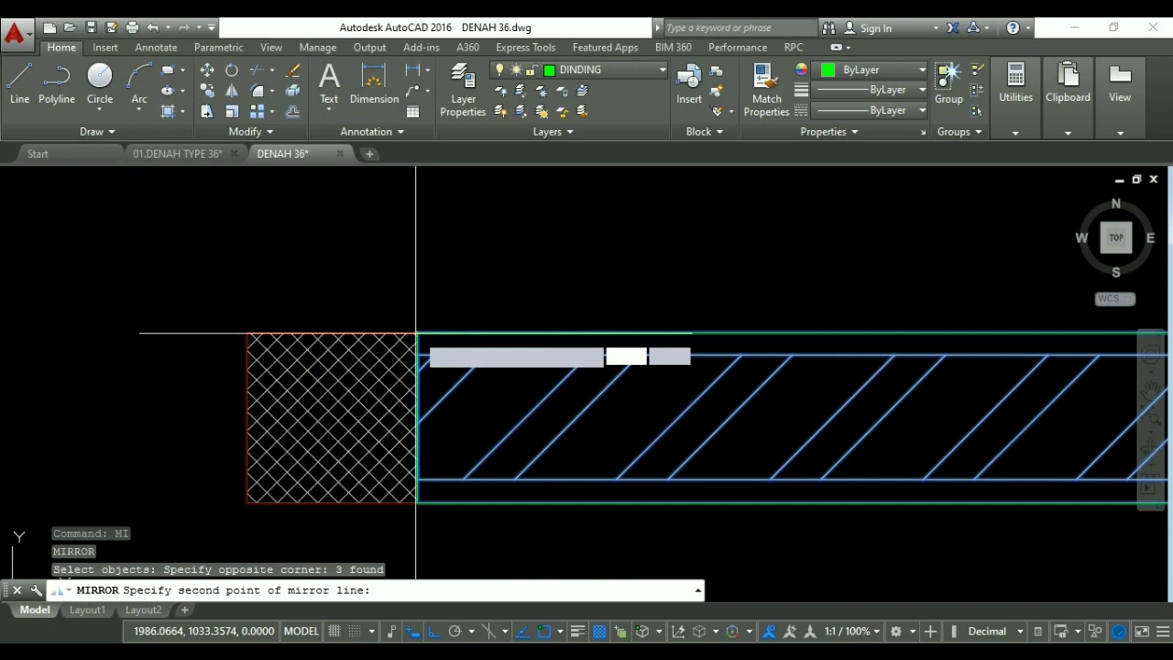
left_click(246, 502)
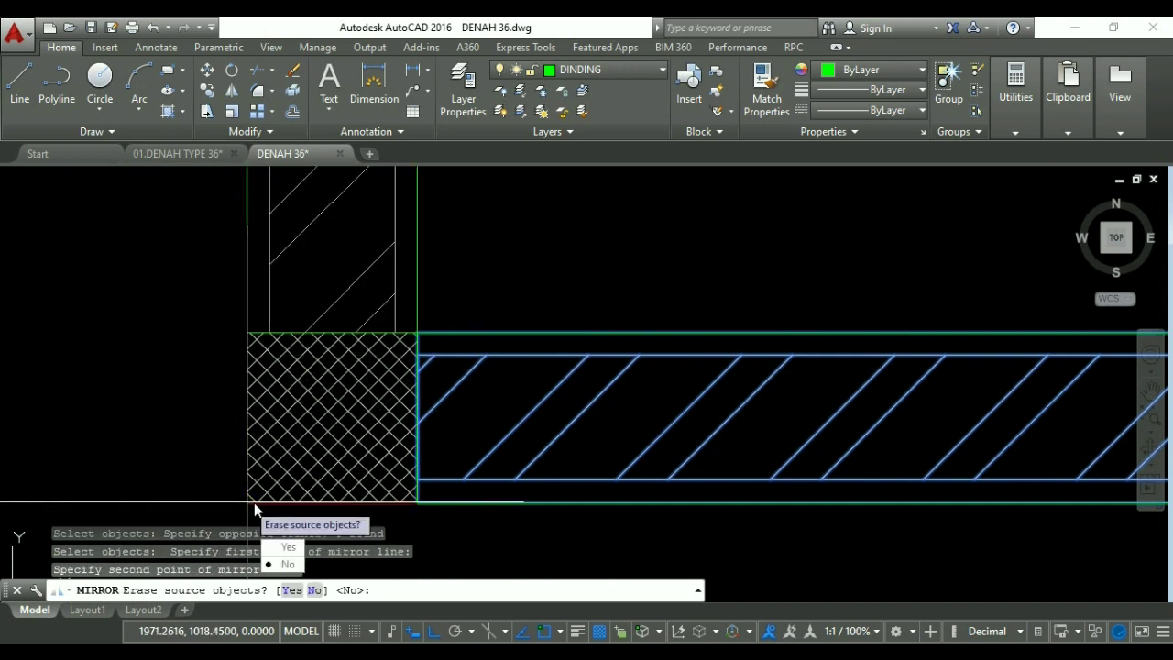
key("Return")
scroll(388, 400, "down", 6)
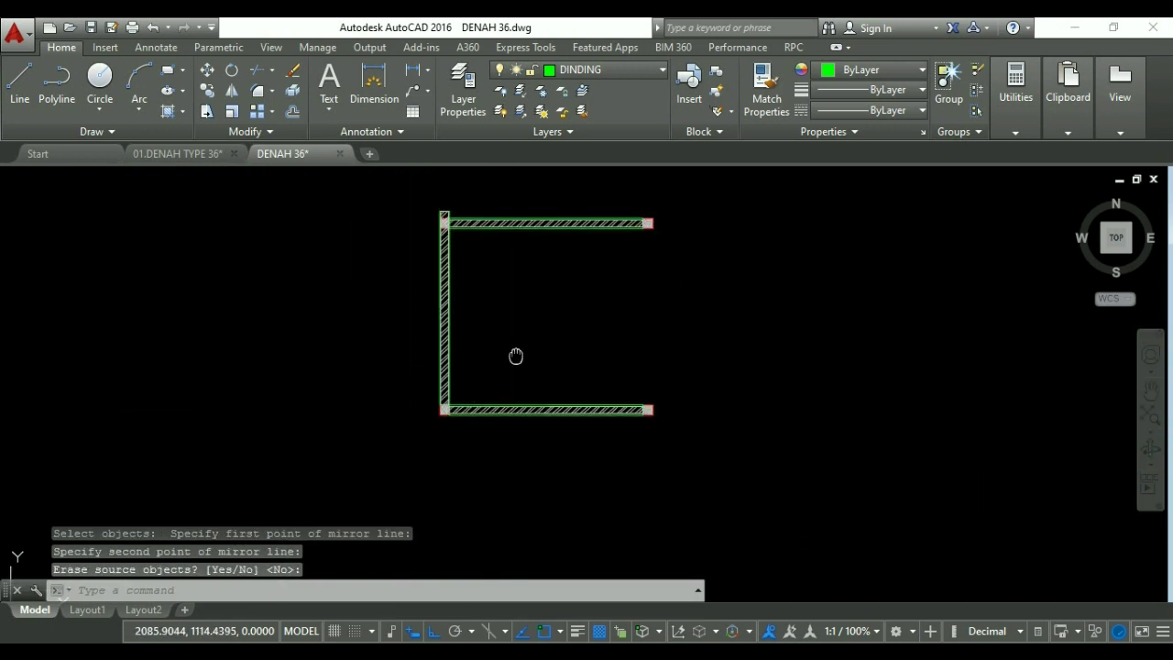
scroll(440, 312, "up", 4)
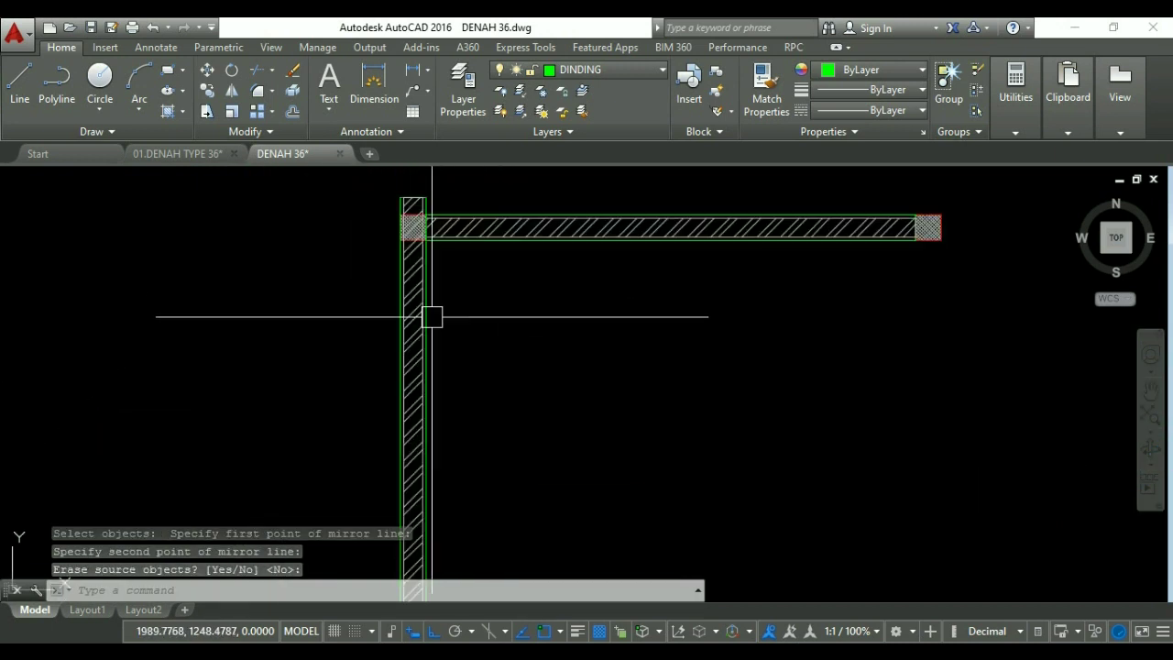
Shorten the vertical wall by stretching its upper end down to the lower face of the upper-left column, then deselect it.
left_click(457, 369)
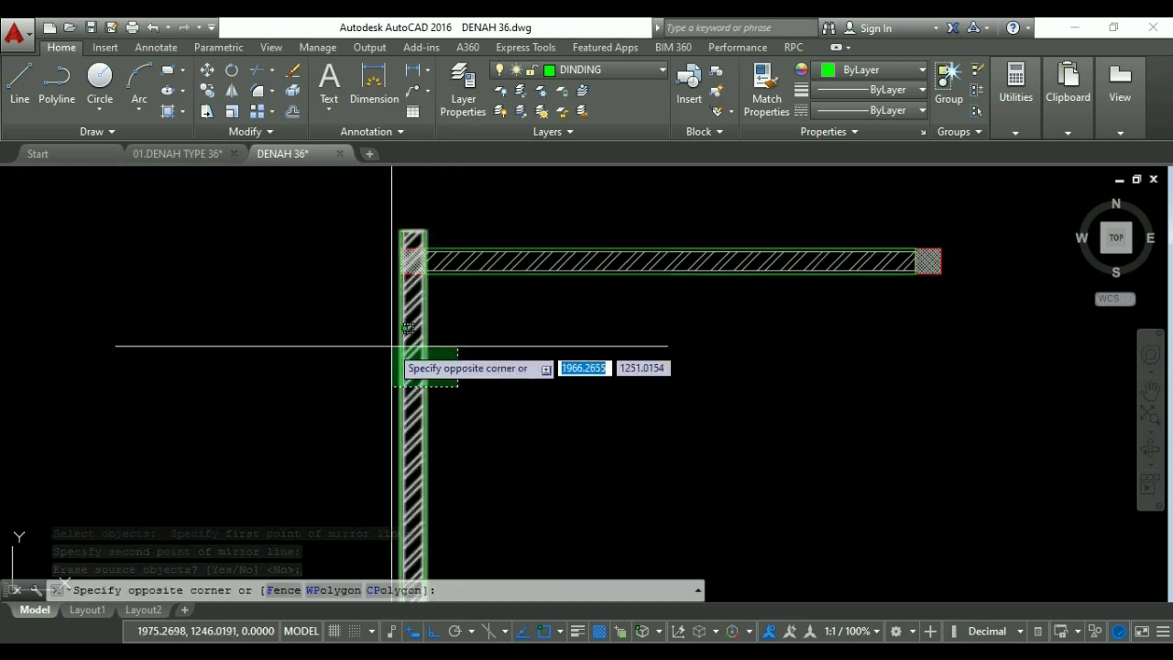
left_click(390, 343)
scroll(393, 226, "up", 5)
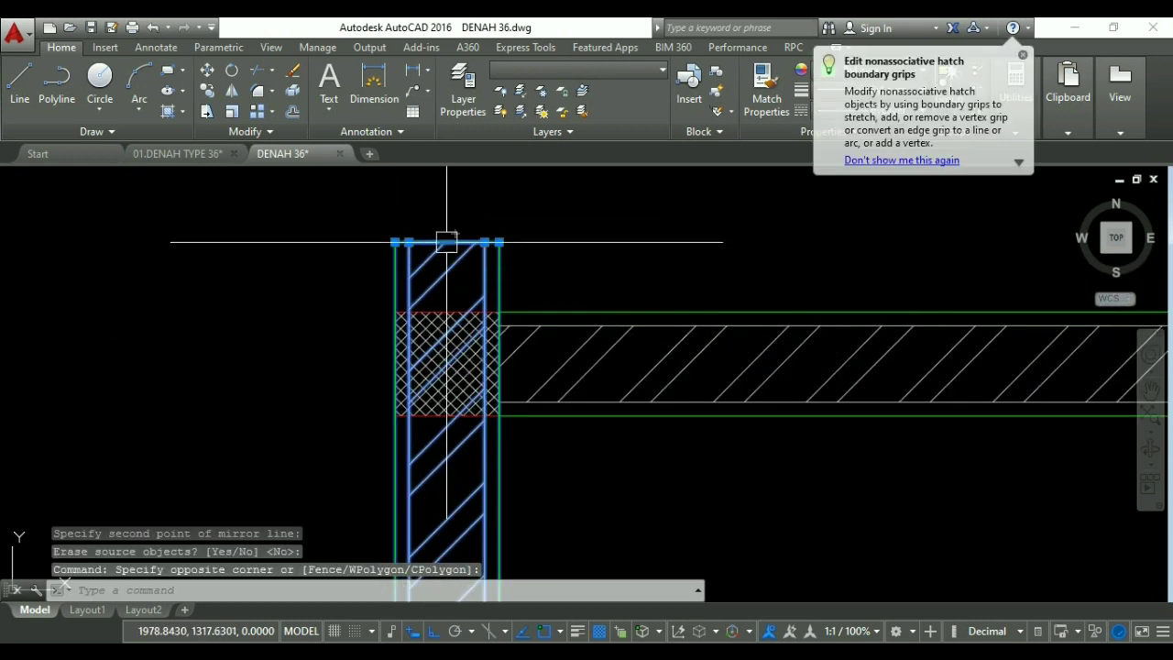
left_click(446, 242)
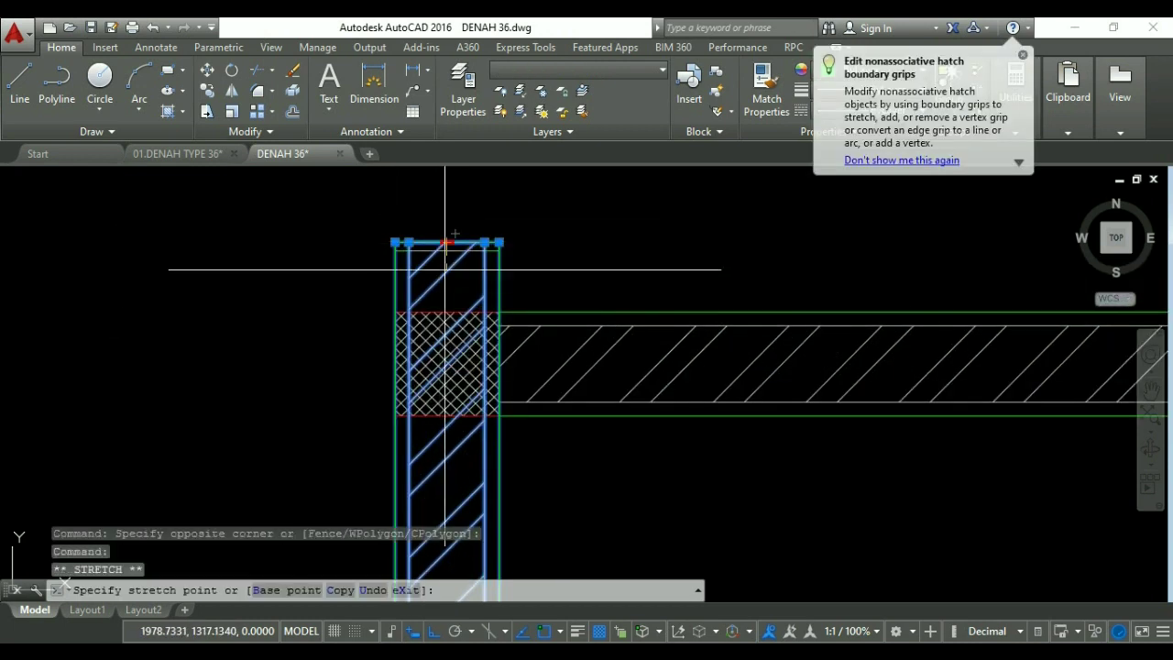
left_click(447, 417)
scroll(431, 284, "down", 5)
key("Escape")
key("Escape")
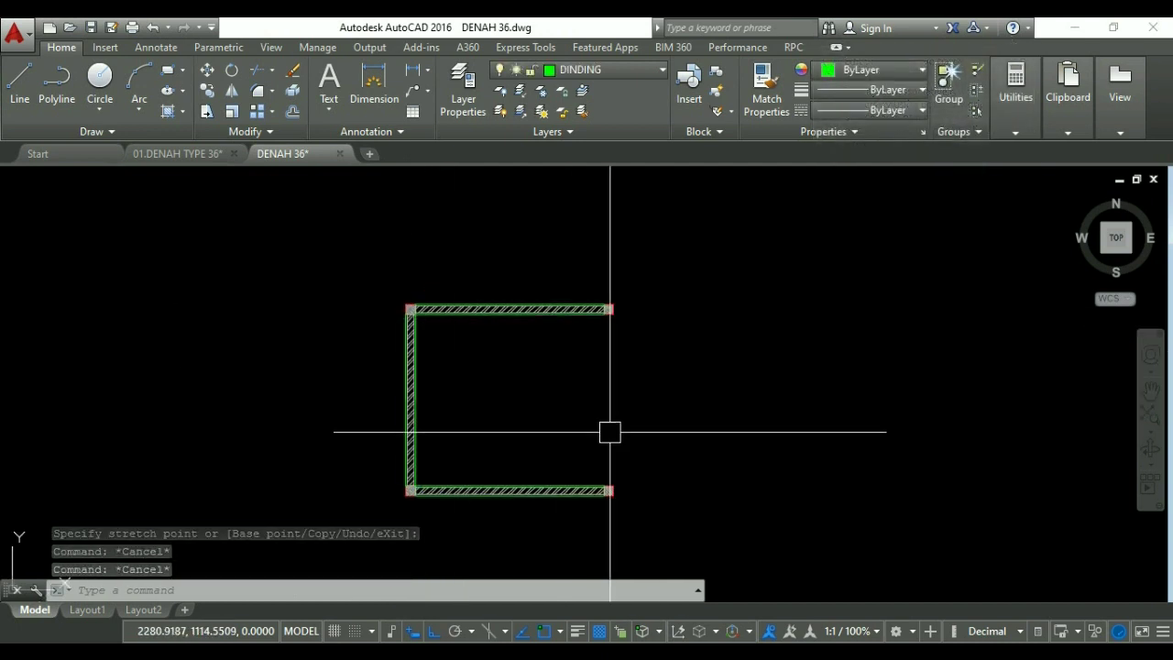
Mirror the left vertical wall across the vertical line through the upper wall's midpoint to close the room, keeping the original.
type("mi")
key("Return")
left_click(461, 436)
left_click(372, 388)
key("Return")
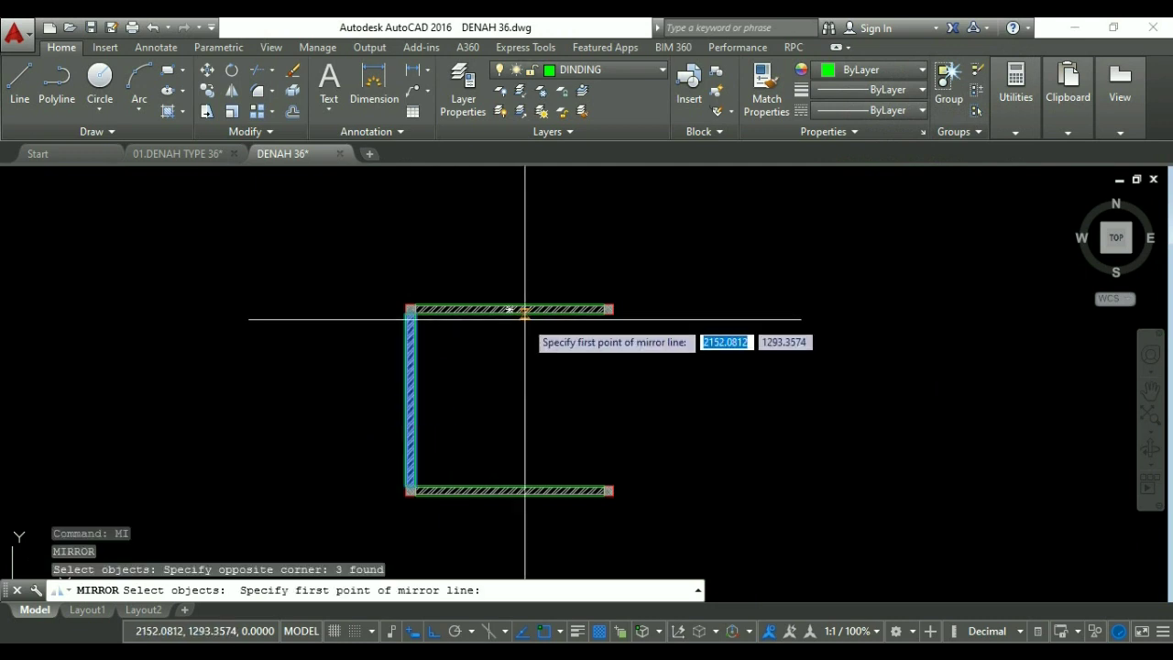
left_click(509, 309)
left_click(502, 359)
key("Return")
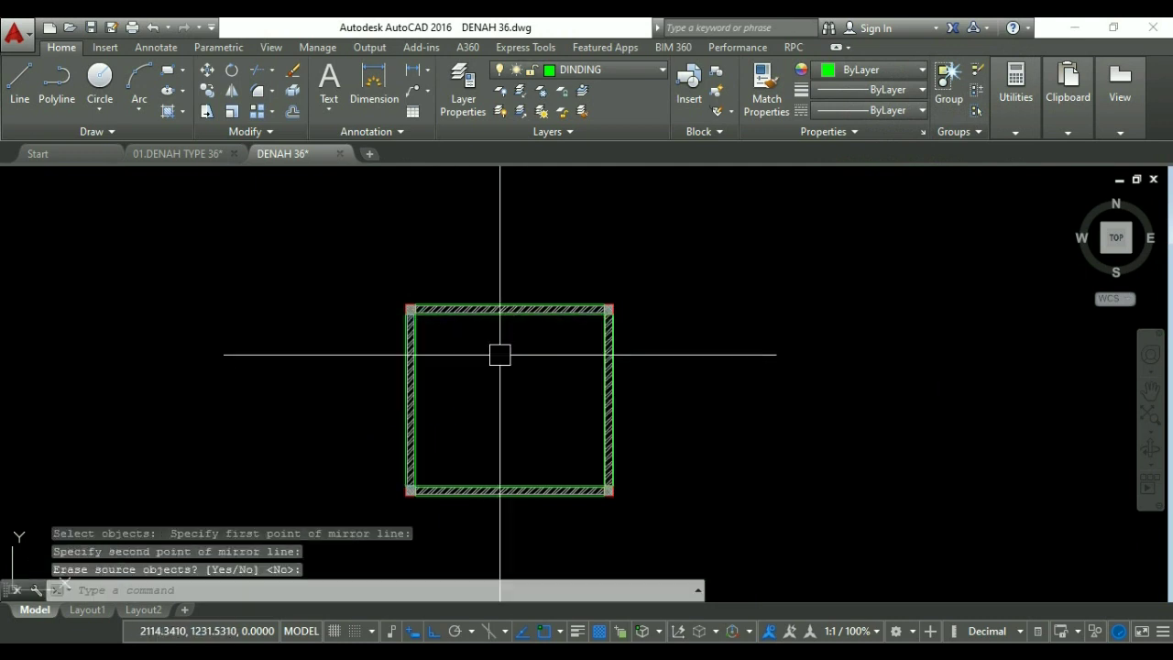
Try to copy the room's upper wall with its two end columns 10 units straight up.
middle_click_drag(500, 362, 499, 422)
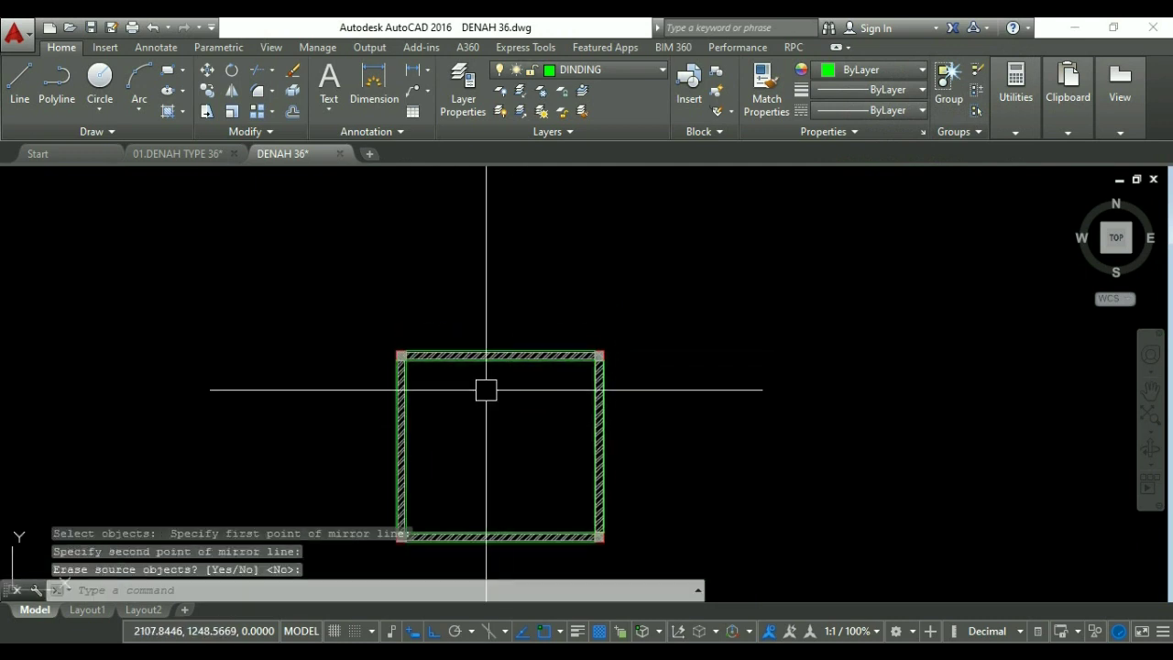
middle_click_drag(544, 363, 542, 382)
type("c")
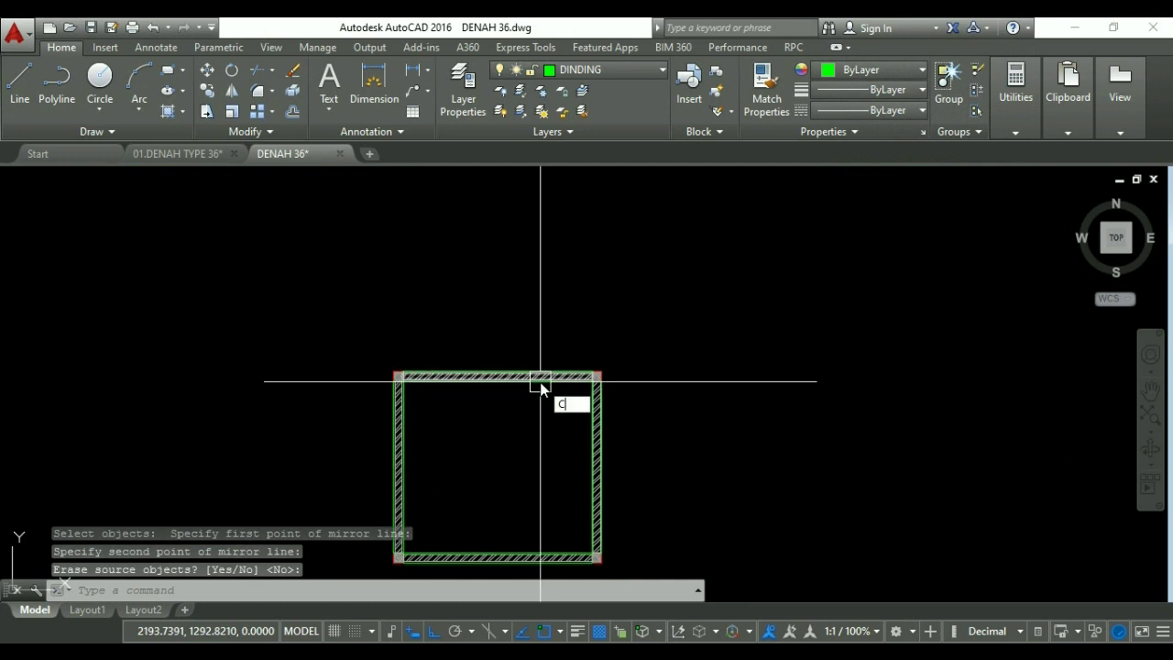
type("o")
key("Return")
left_click(363, 350)
left_click(669, 389)
key("Return")
left_click(724, 411)
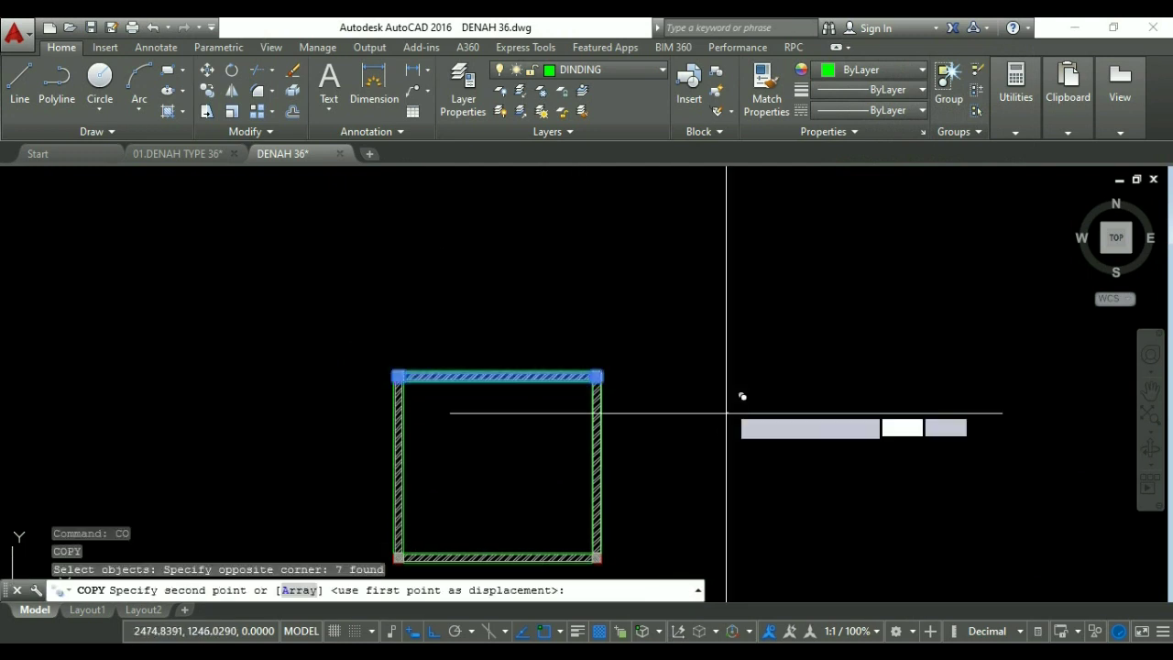
type("10")
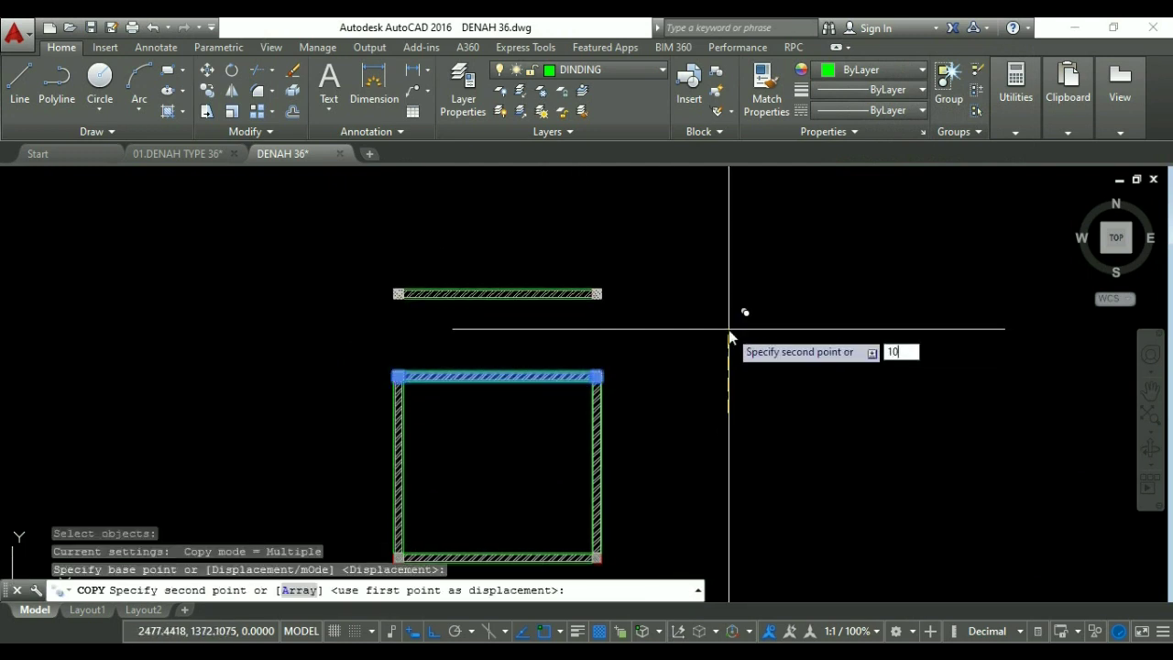
key("Return")
key("Return")
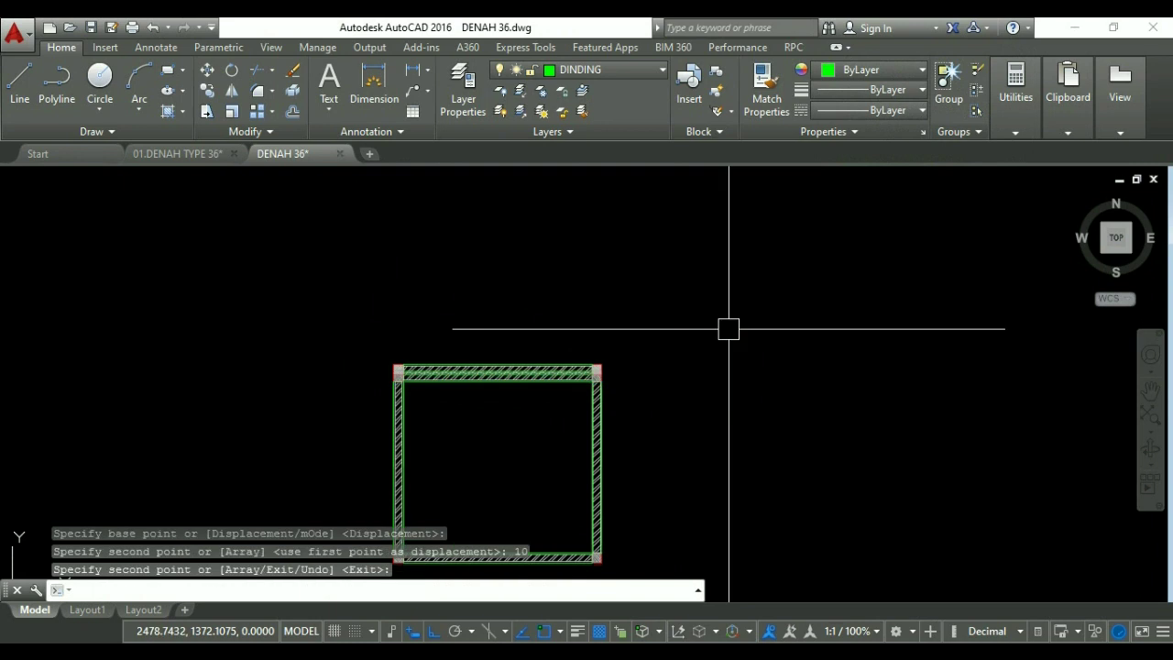
Copy the room's upper wall with its two end columns 150 units straight up.
type("co")
key("Return")
left_click(338, 325)
left_click(663, 401)
key("Return")
left_click(685, 406)
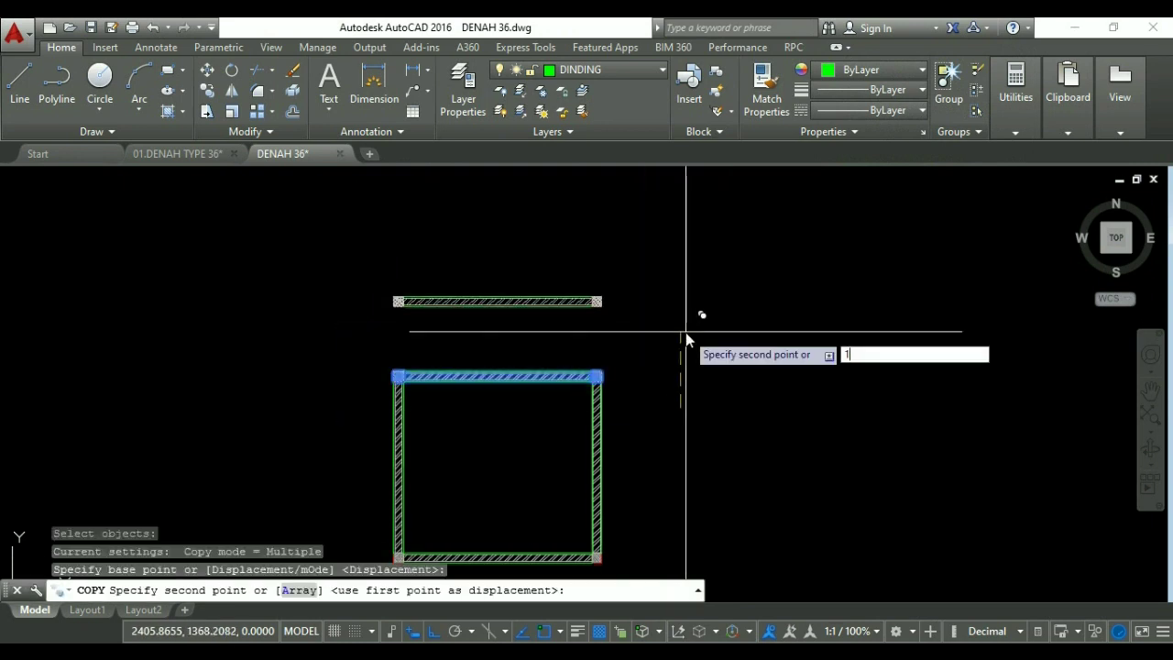
type("150")
key("Return")
key("Return")
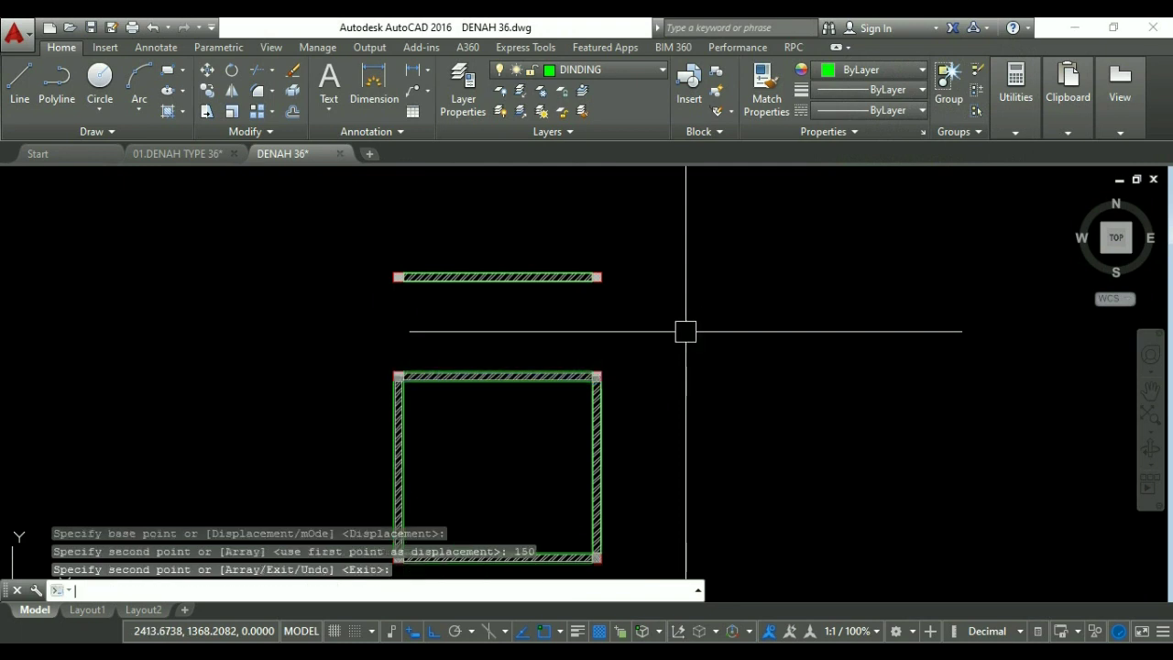
Mirror the room's left wall upward across the horizontal centre line of the room's upper wall, keeping the original.
type("MI")
key("Return")
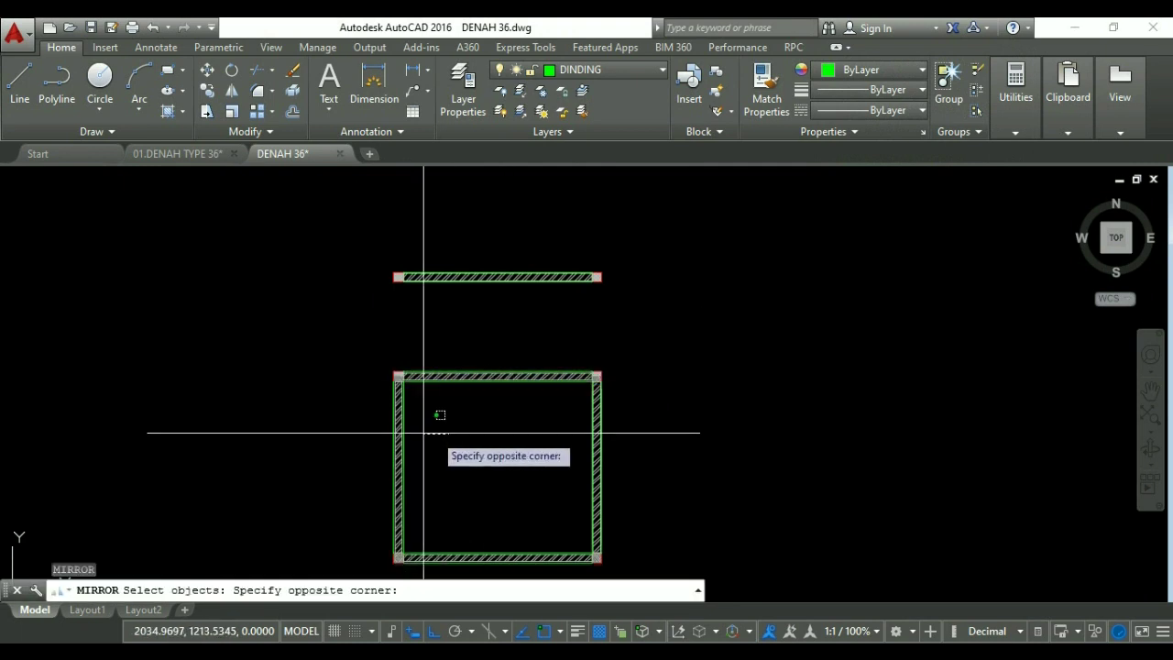
left_click(372, 403)
key("Return")
scroll(373, 385, "up", 3)
left_click(422, 366)
left_click(385, 369)
key("Return")
scroll(390, 390, "down", 3)
Shorten the new upper-left vertical wall by stretching its upper end down to the topmost left column, then deselect it.
left_click(428, 359)
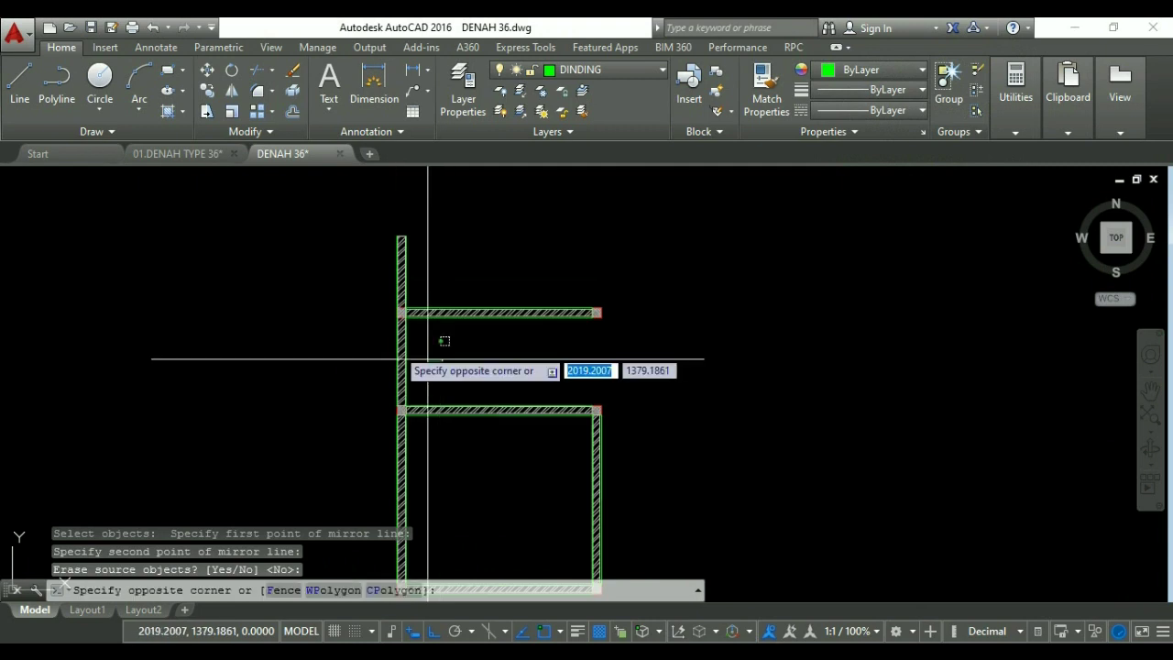
left_click(393, 259)
scroll(396, 240, "up", 2)
left_click(412, 227)
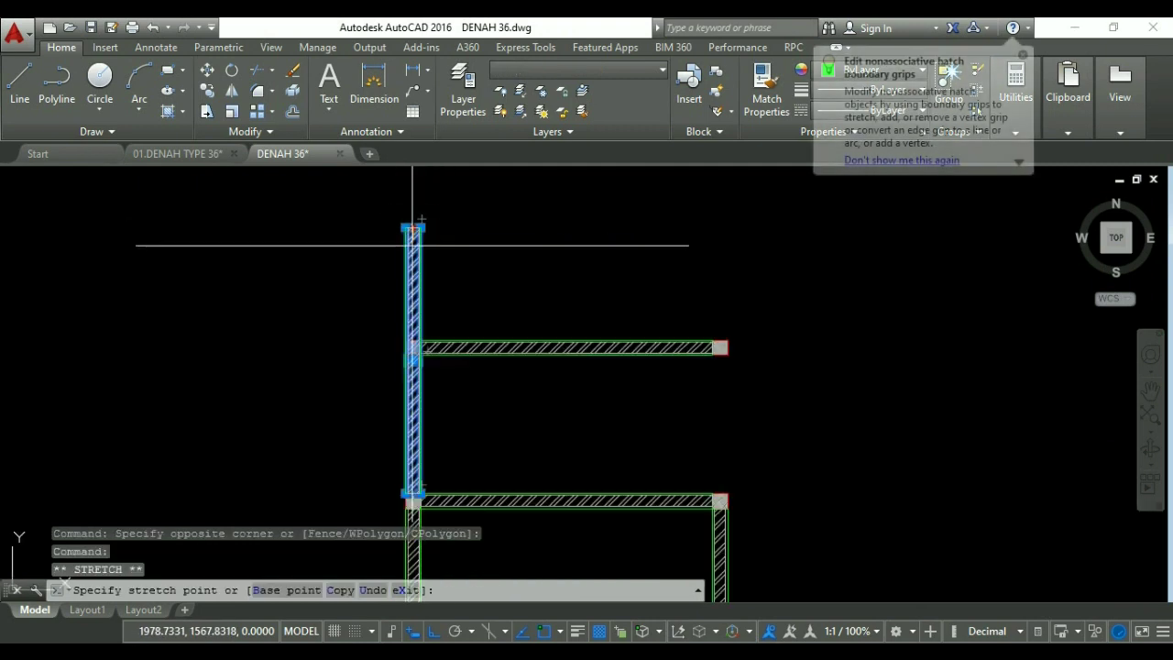
scroll(417, 362, "up", 3)
left_click(427, 276)
key("Escape")
key("Escape")
Copy the short upper-left vertical wall together with its two end columns 150 units to the right.
scroll(483, 273, "down", 3)
middle_click_drag(497, 336, 461, 372)
type("co")
key("Return")
left_click(401, 306)
left_click(477, 422)
key("Return")
left_click(436, 359)
type("150")
key("Return")
key("Return")
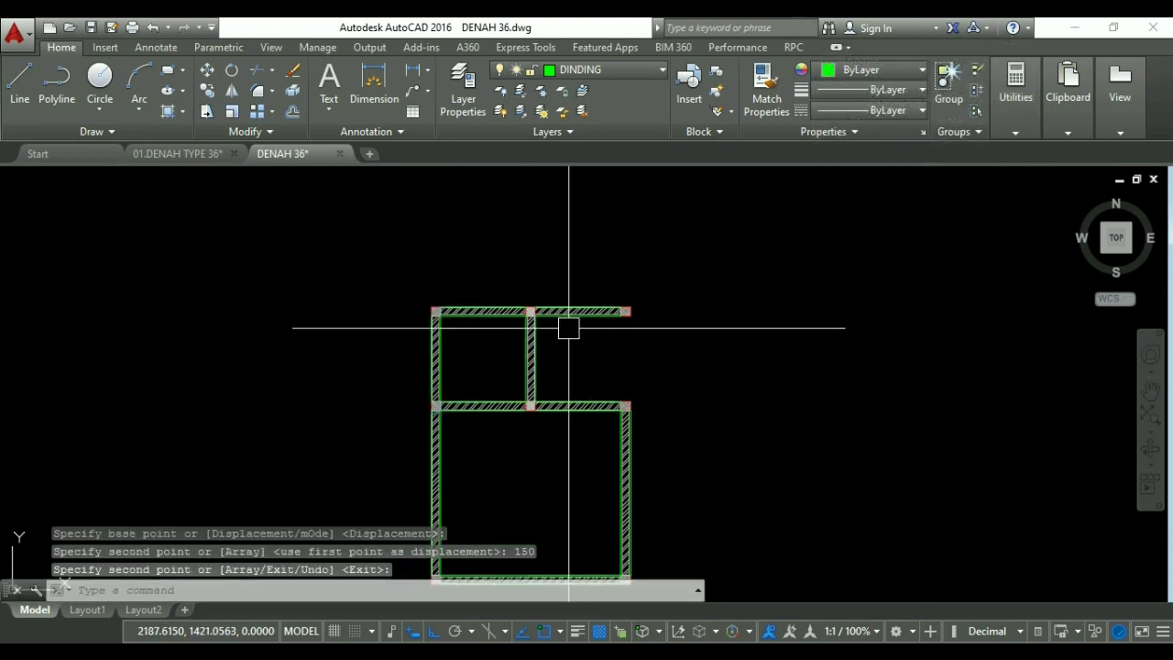
Shorten the topmost wall by stretching its right end back to the left face of the new middle column.
scroll(578, 323, "up", 3)
left_click(586, 320)
scroll(628, 298, "up", 5)
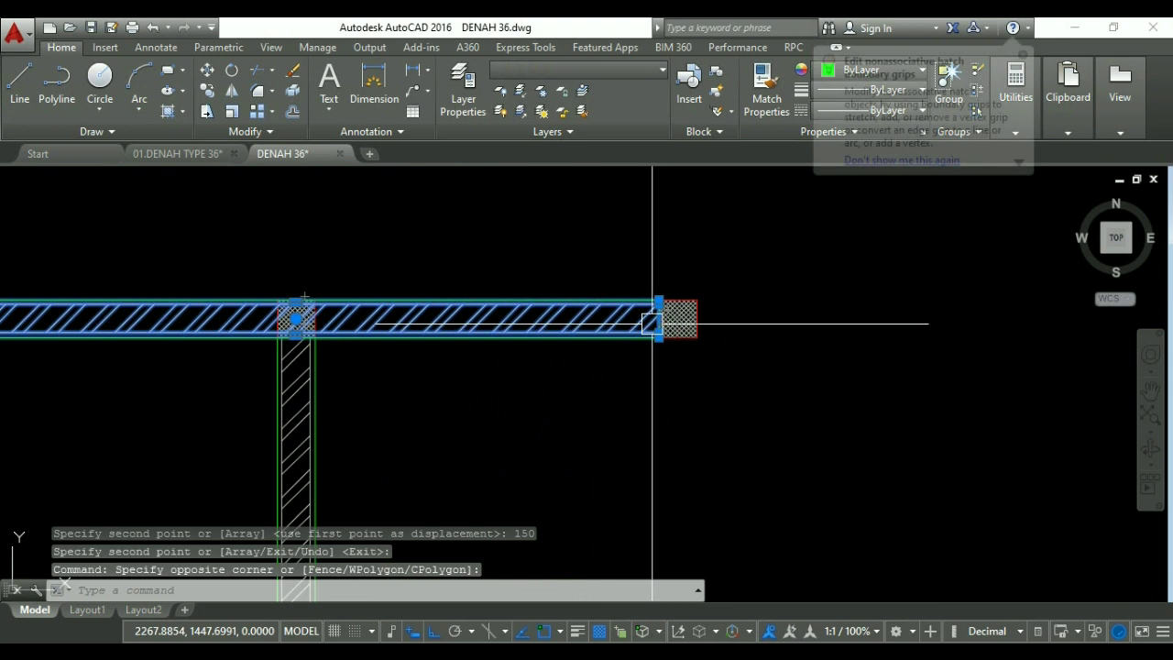
left_click(659, 318)
key("Escape")
scroll(471, 284, "down", 3)
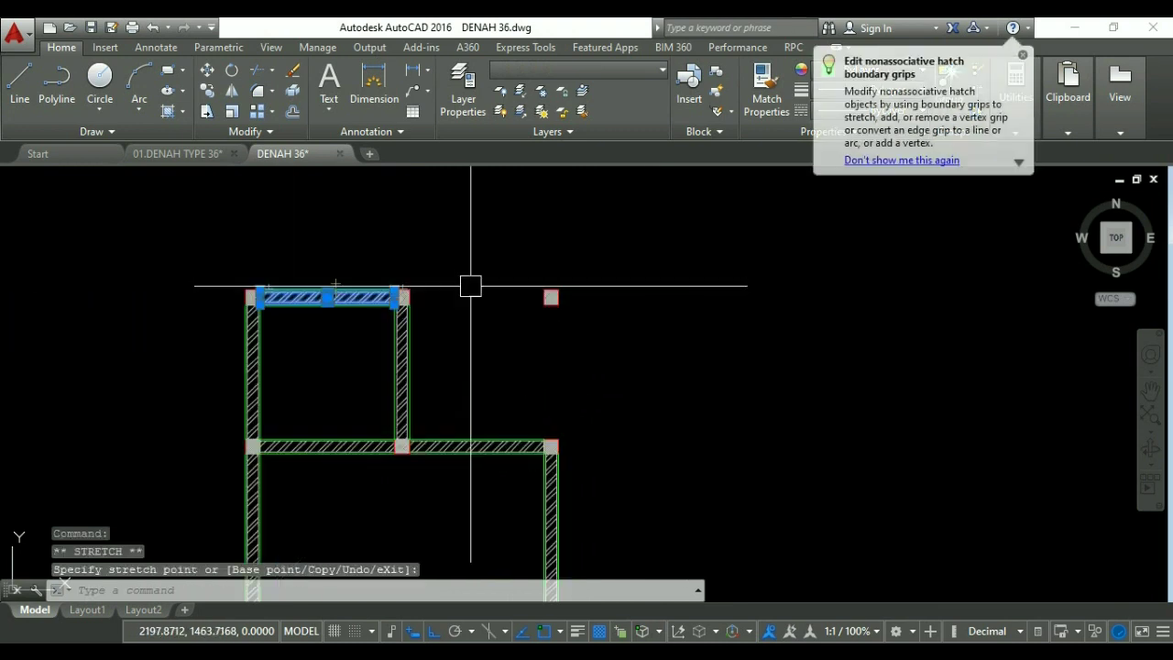
Shorten the wall below the small room by stretching its left end to the right face of the middle column.
scroll(394, 385, "up", 3)
left_click(385, 362)
scroll(247, 384, "up", 2)
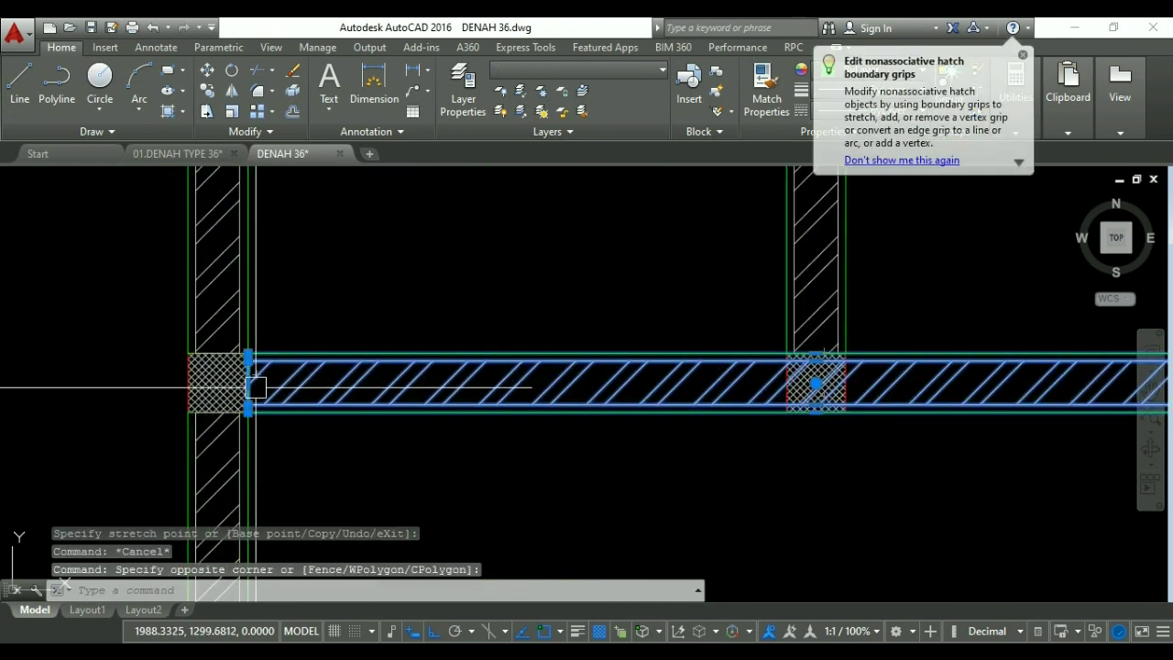
left_click(815, 384)
key("Escape")
scroll(647, 358, "down", 5)
scroll(746, 412, "up", 1)
Mirror the two shortened walls across the horizontal line through the short partition's midpoint, keeping the originals.
type("mi")
key("Return")
left_click(746, 421)
left_click(733, 377)
left_click(605, 319)
left_click(596, 243)
key("Return")
left_click(670, 333)
left_click(702, 332)
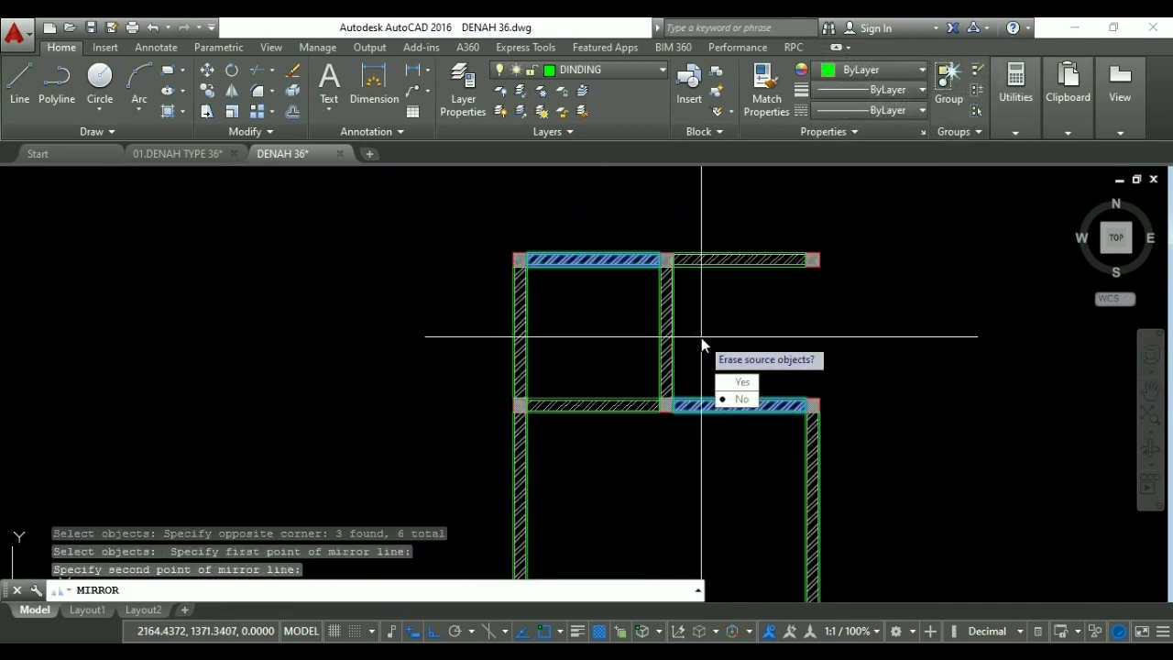
key("Return")
Mirror the lower room's side walls, bottom wall and bottom columns across the small room's horizontal midline, keeping the originals.
scroll(702, 333, "down", 3)
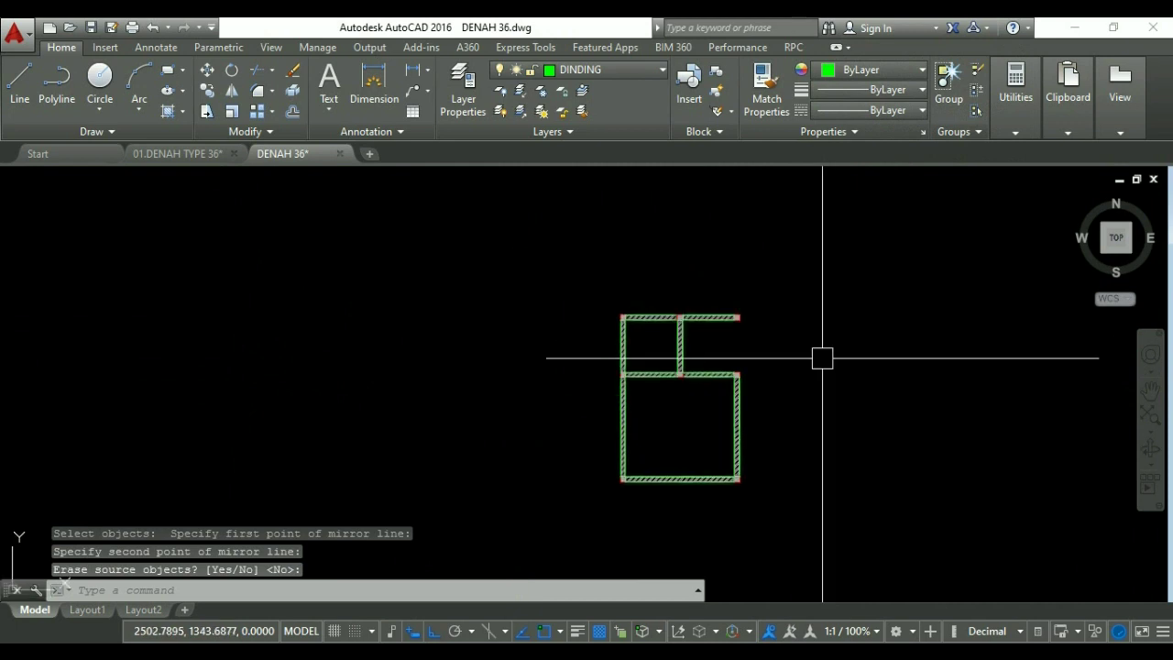
middle_click_drag(811, 376, 798, 354)
key("Return")
left_click(761, 503)
left_click(625, 417)
key("Return")
scroll(595, 321, "up", 2)
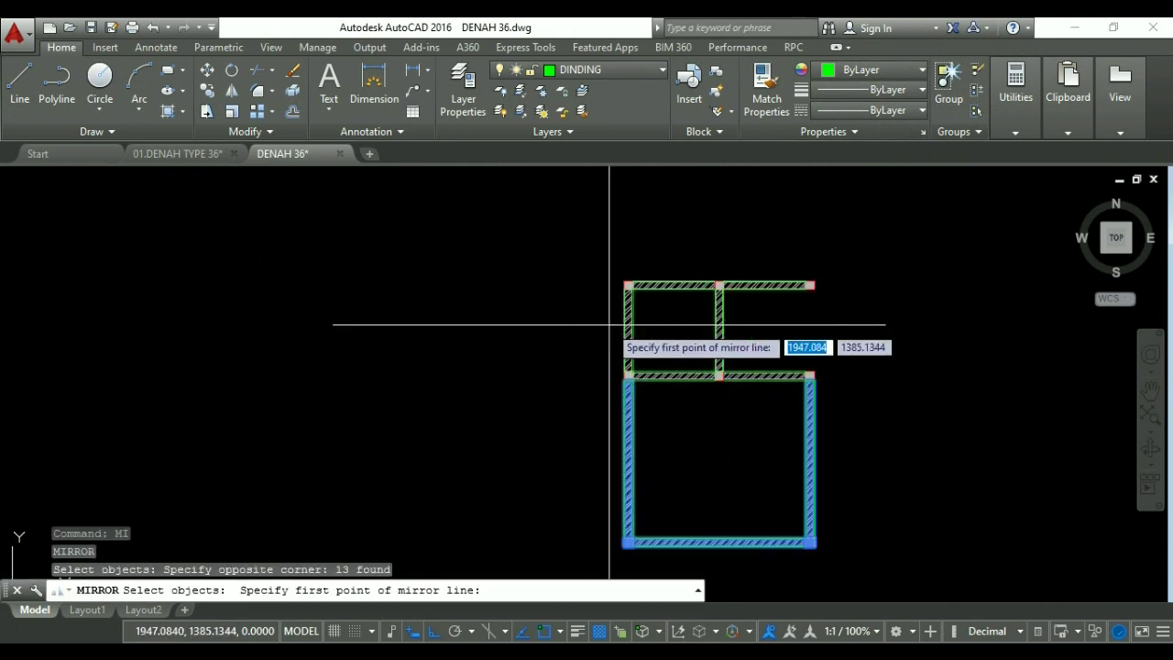
left_click(624, 332)
left_click(581, 330)
key("Return")
Stretch the upper end of the mirrored upper room 25 units upward, including its top wall and corner columns.
scroll(598, 307, "down", 2)
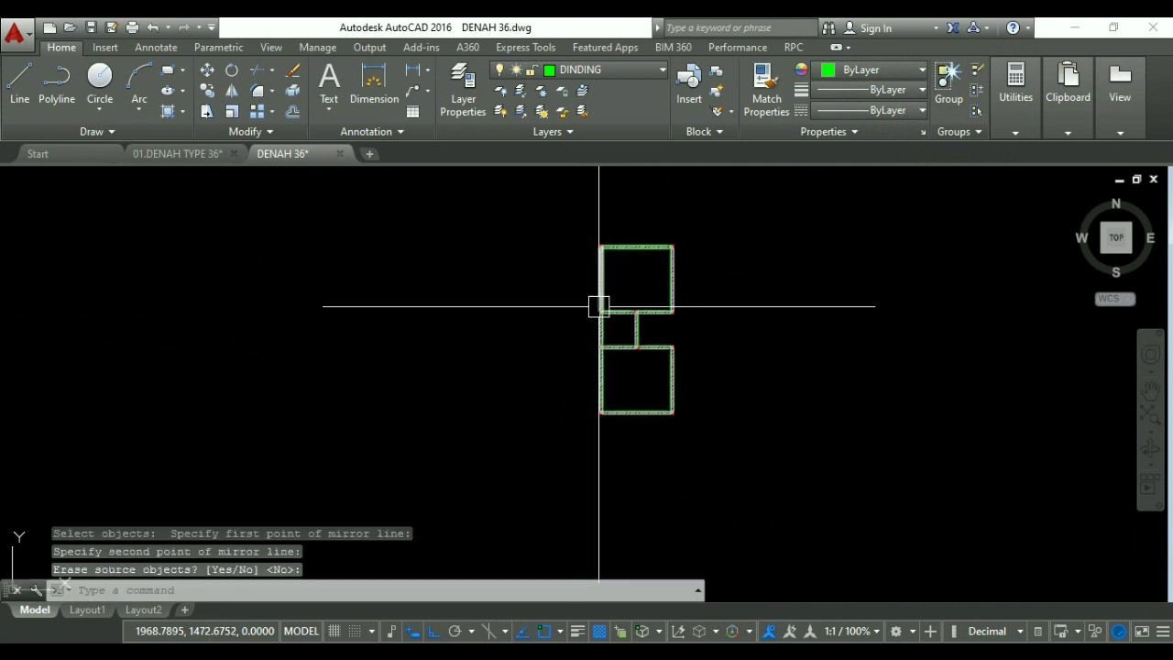
middle_click_drag(599, 307, 588, 382)
scroll(597, 407, "up", 2)
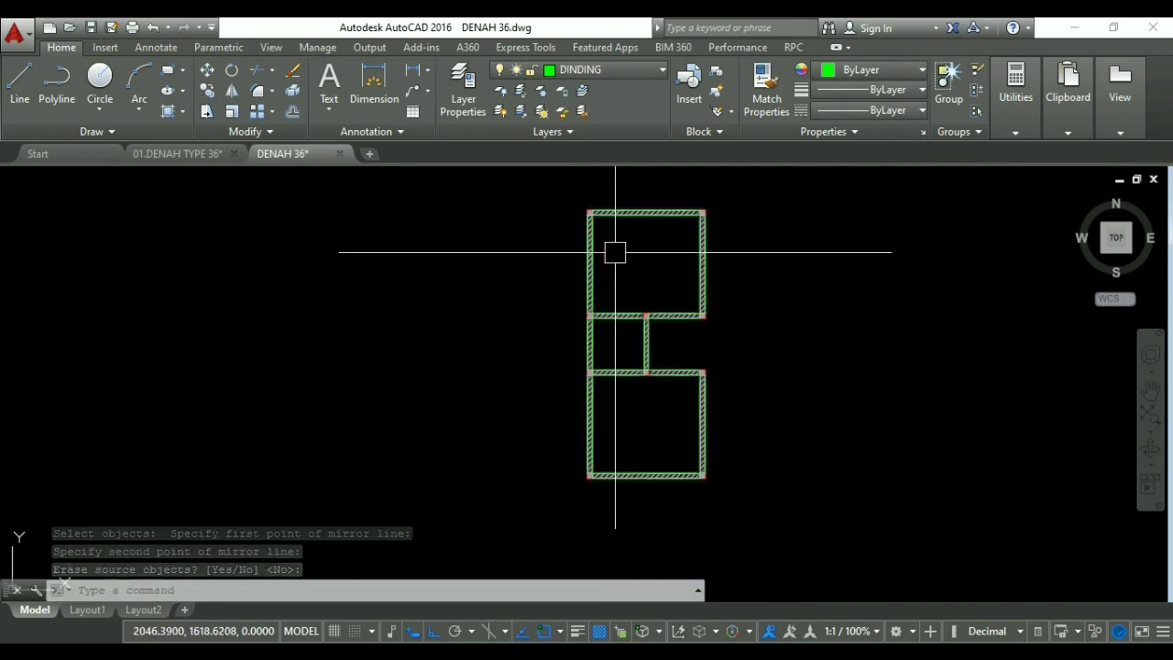
middle_click_drag(637, 246, 612, 328)
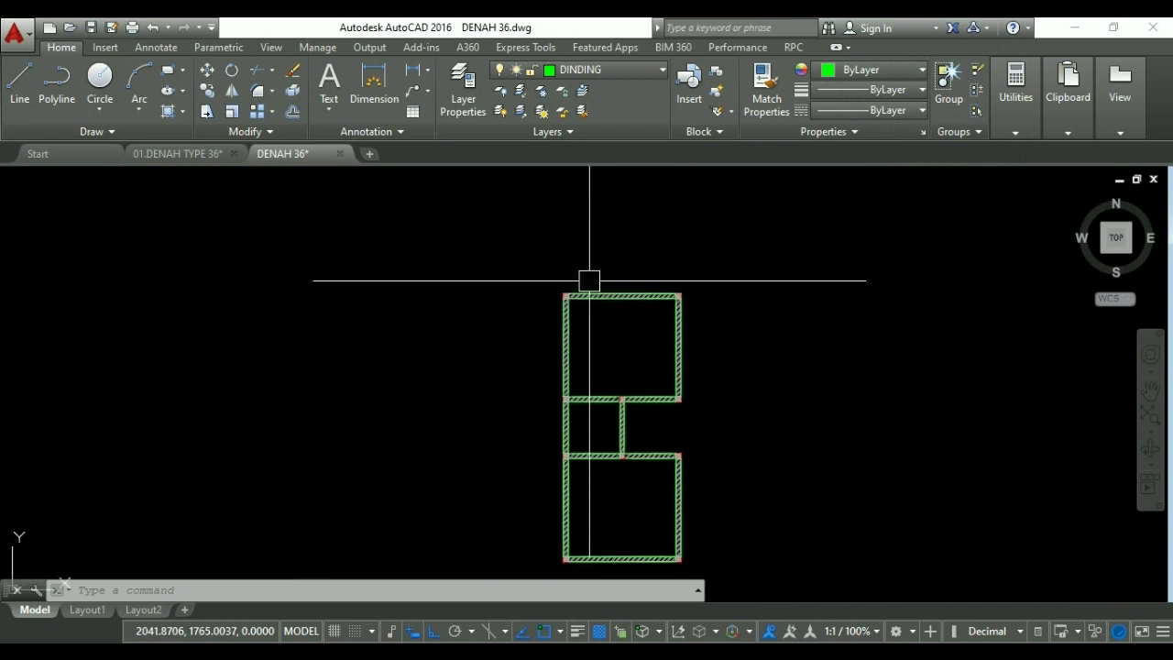
key("Return")
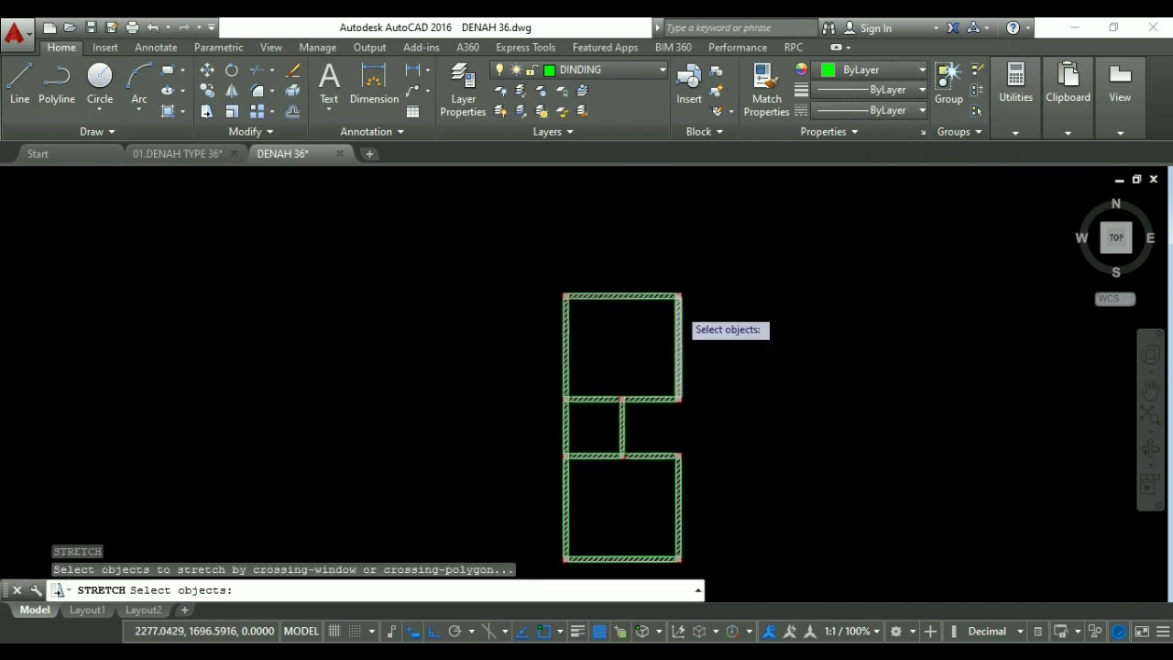
scroll(676, 308, "up", 2)
left_click(726, 321)
left_click(444, 246)
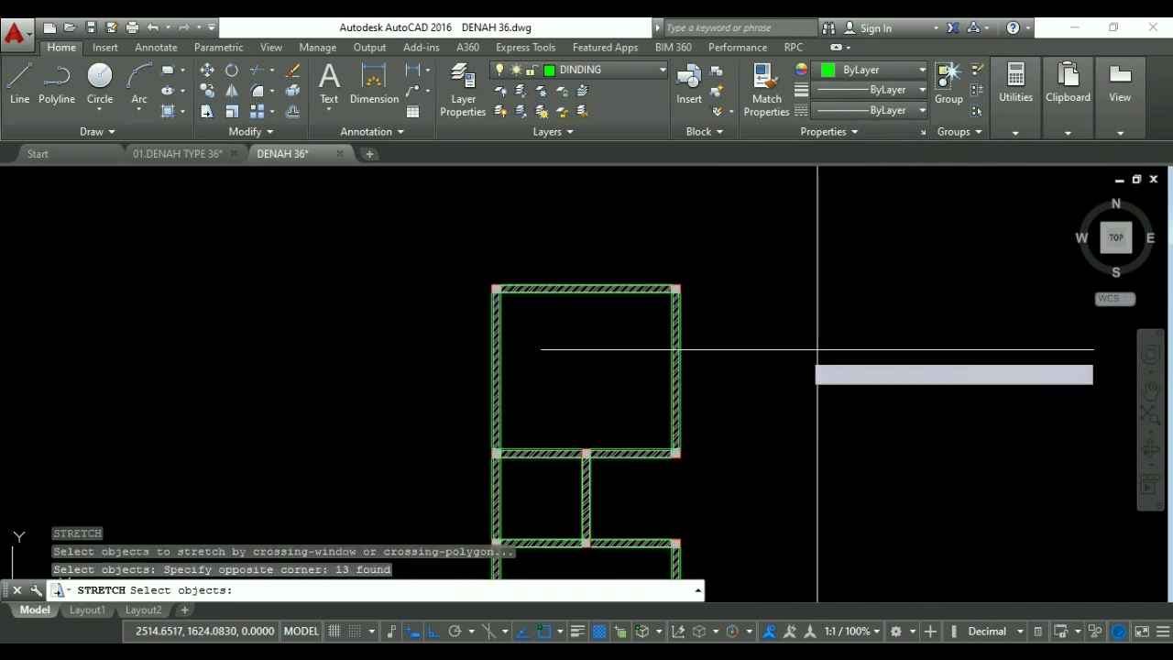
key("Return")
left_click(811, 350)
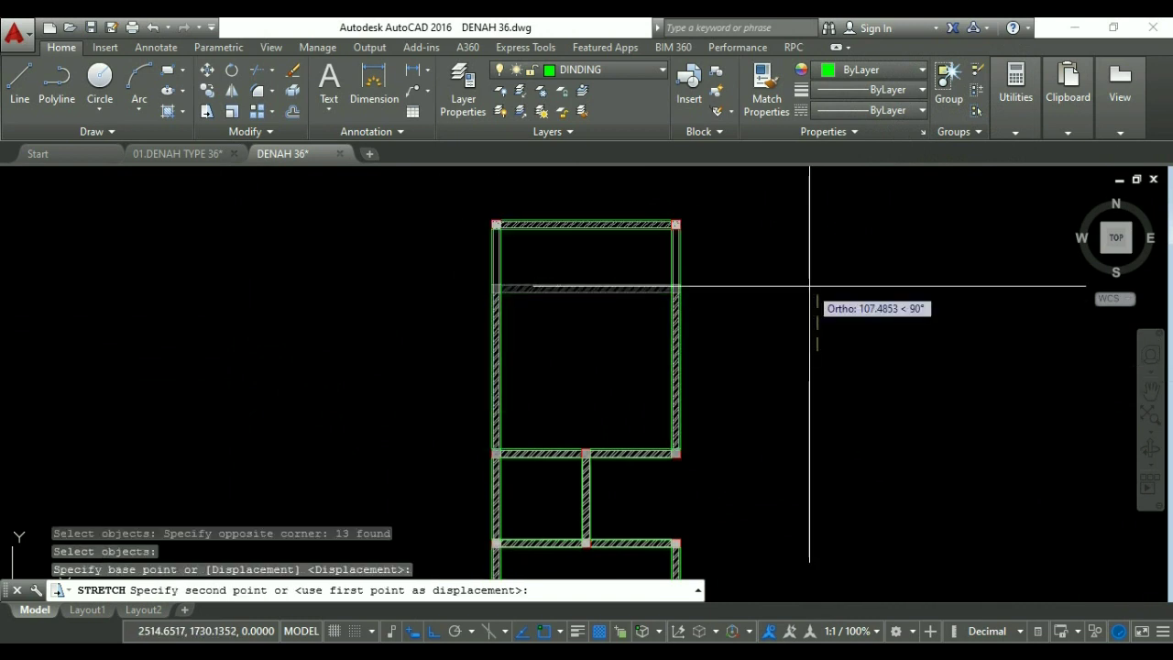
type("25")
key("Return")
Extend the hatch of the upper room's left wall up to the lower face of the top-left column.
scroll(505, 296, "up", 5)
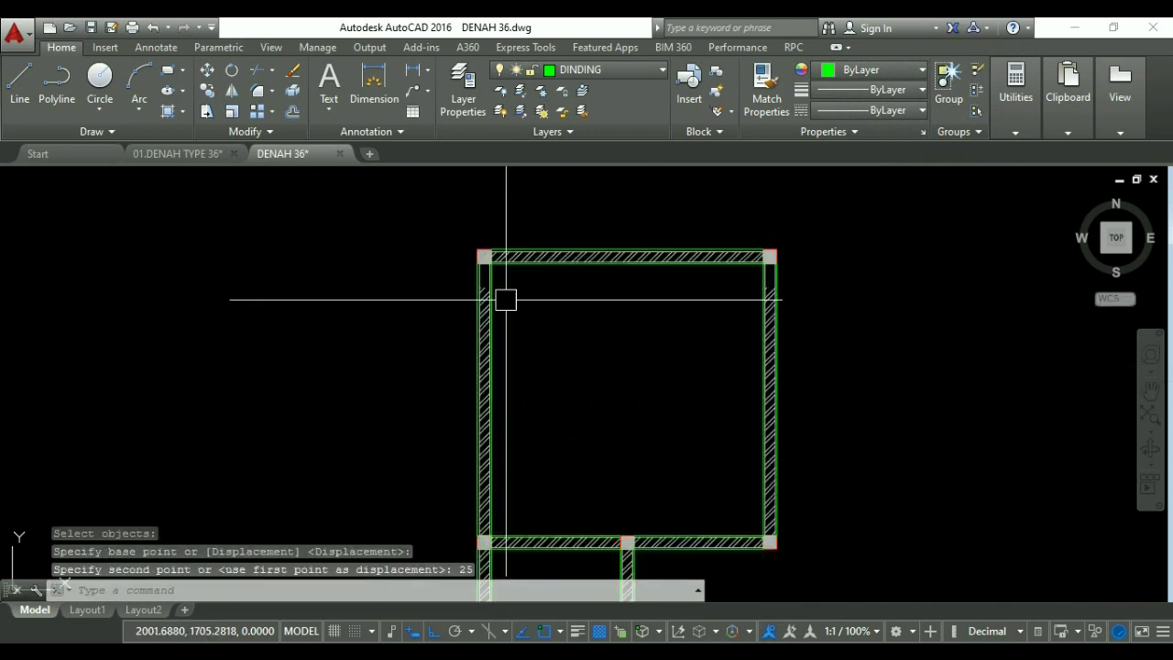
left_click(447, 314)
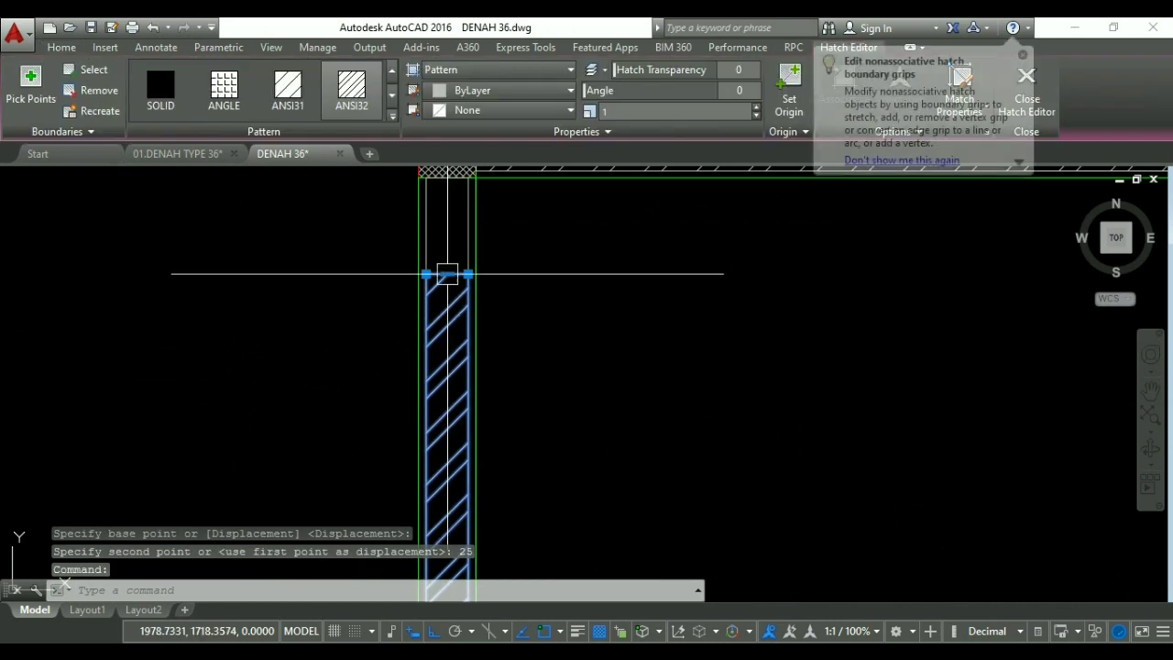
left_click(447, 274)
key("Escape")
scroll(605, 328, "down", 5)
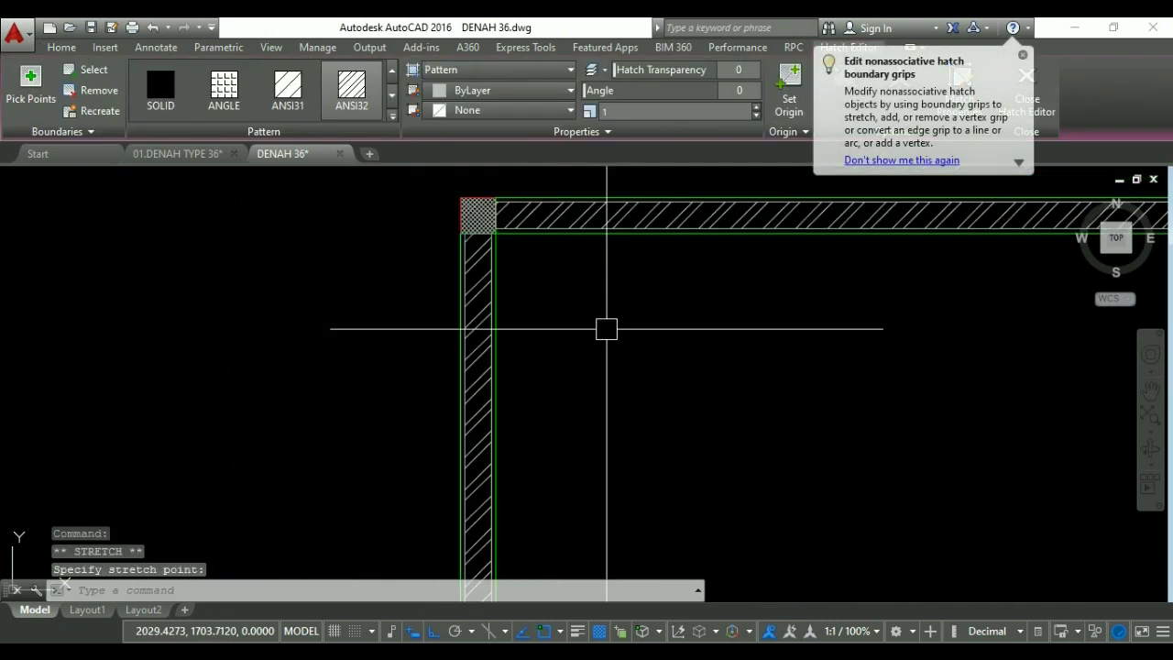
Extend the hatch of the upper room's right wall up to the lower face of the top-right column.
scroll(733, 330, "up", 6)
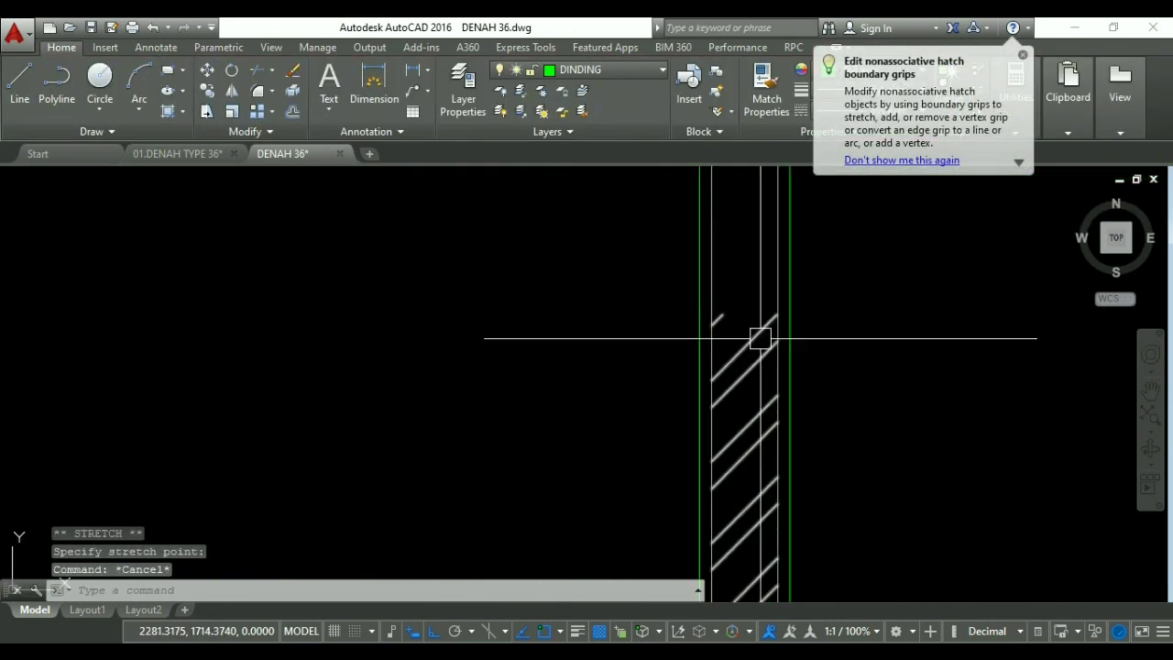
left_click(760, 338)
left_click(712, 314)
middle_click_drag(741, 163, 740, 298)
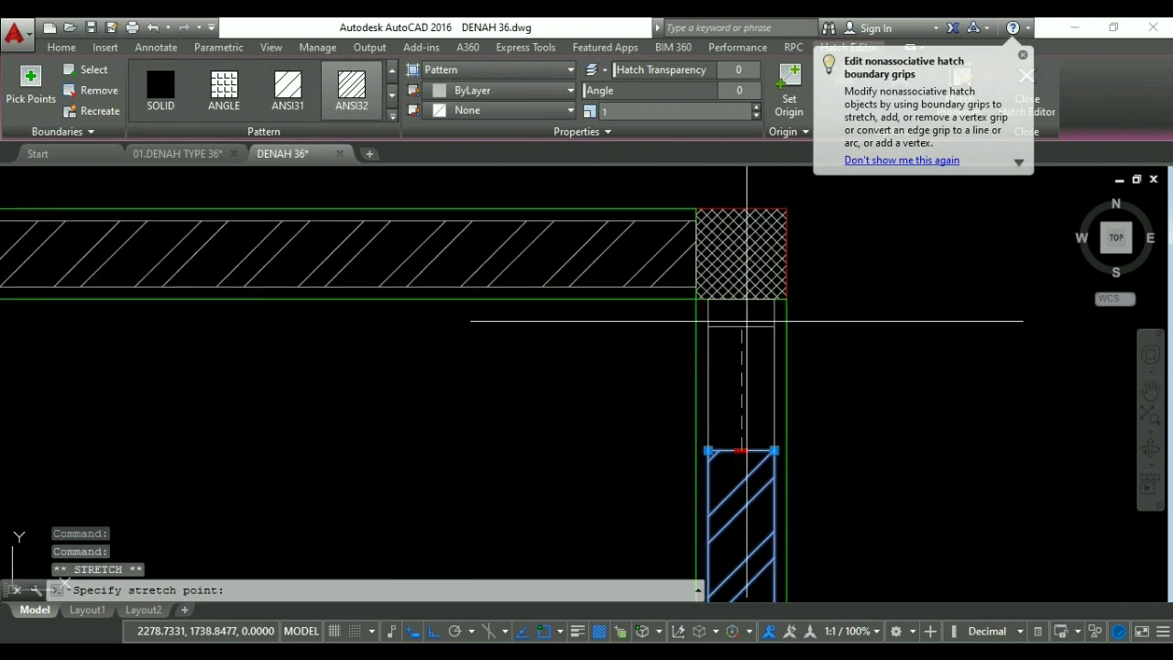
key("Escape")
scroll(564, 298, "down", 6)
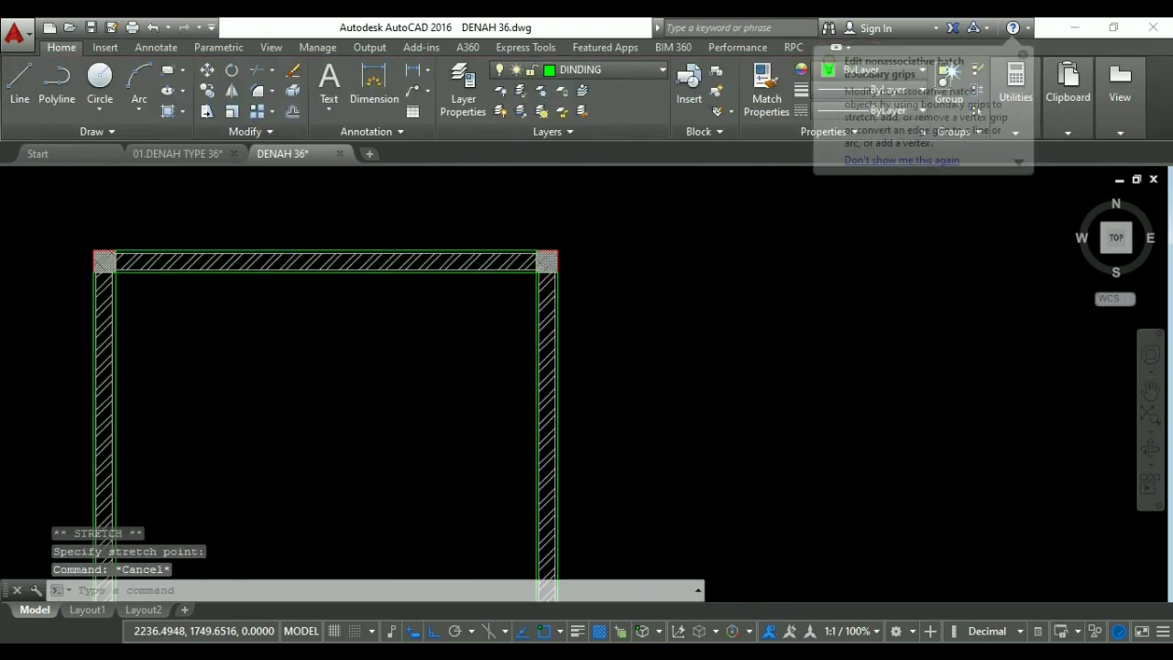
Copy the upper room's top wall with both corner columns 100 units upward.
middle_click_drag(556, 337, 548, 381)
type("co")
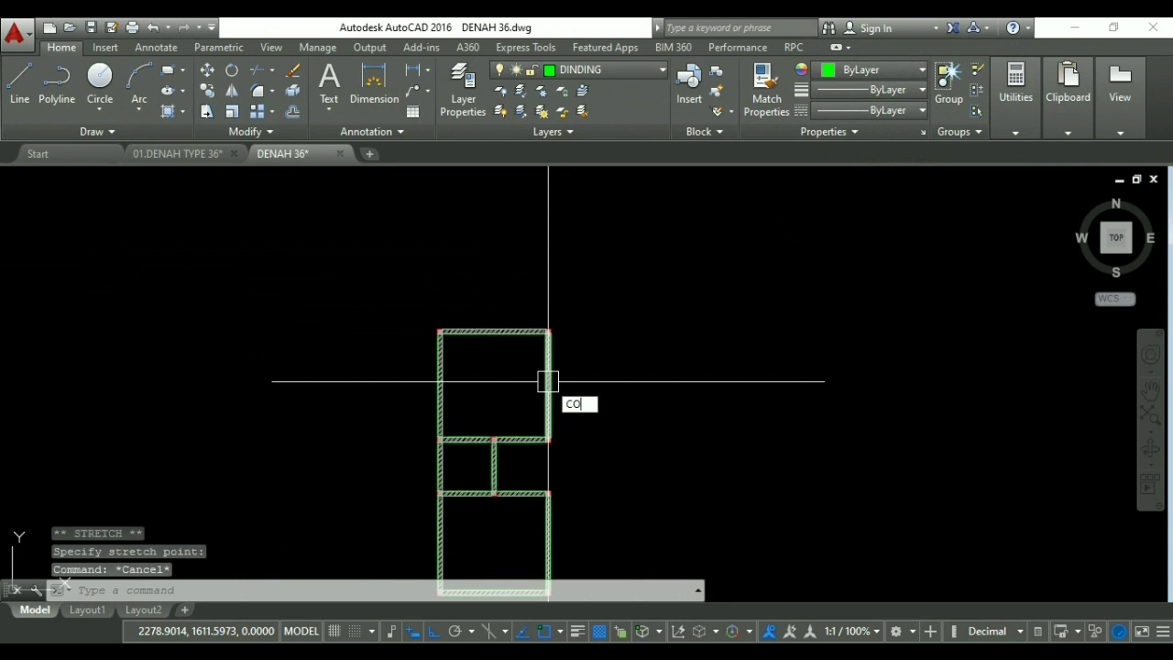
key("Return")
scroll(431, 312, "up", 2)
left_click(395, 307)
left_click(626, 371)
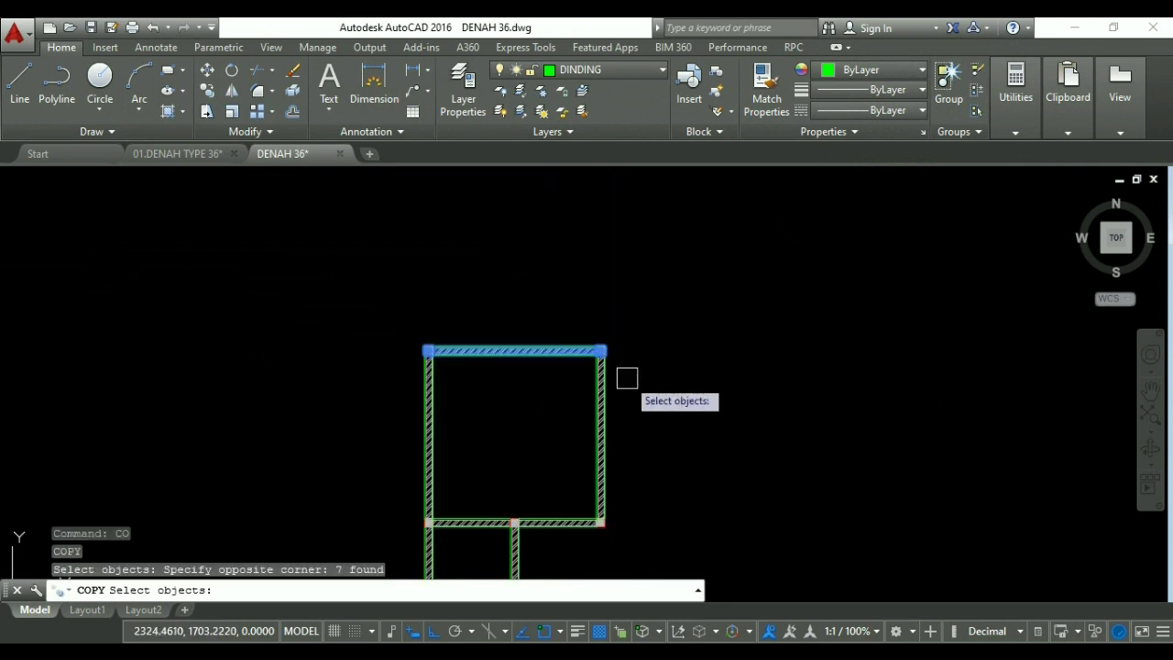
key("Return")
left_click(734, 391)
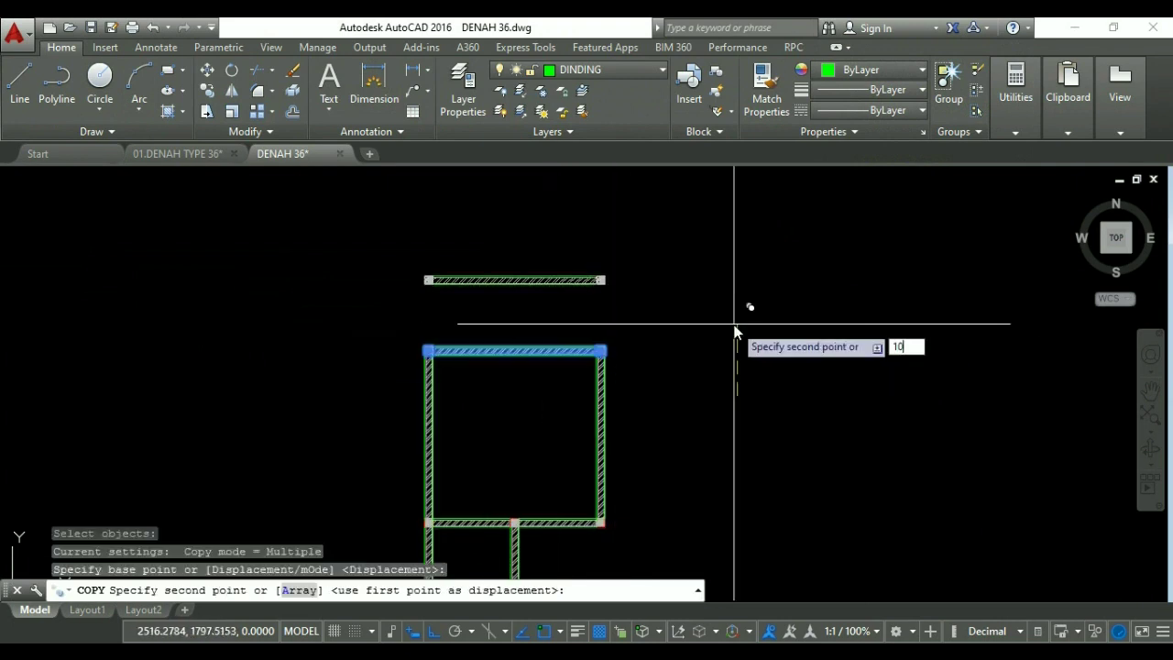
type("100")
key("Return")
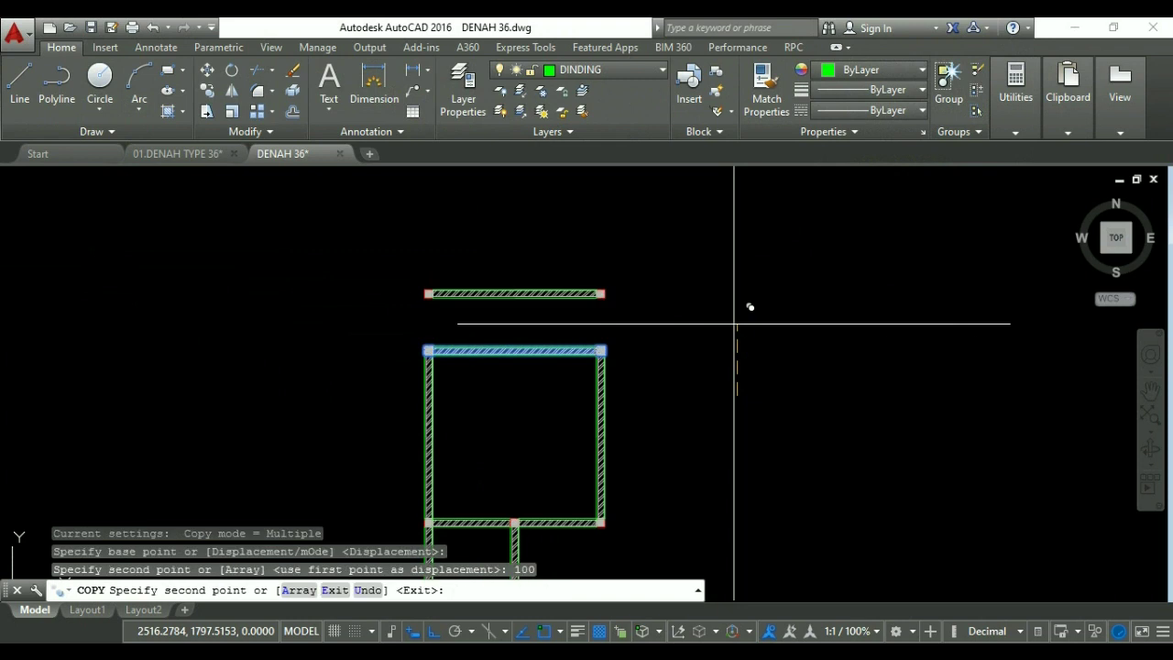
key("Return")
Mirror the upper room's left wall across the horizontal midline of its top-left column, keeping the original.
middle_click_drag(495, 393, 566, 393)
key("Return")
left_click(523, 402)
left_click(458, 390)
key("Return")
scroll(489, 342, "up", 6)
left_click(550, 394)
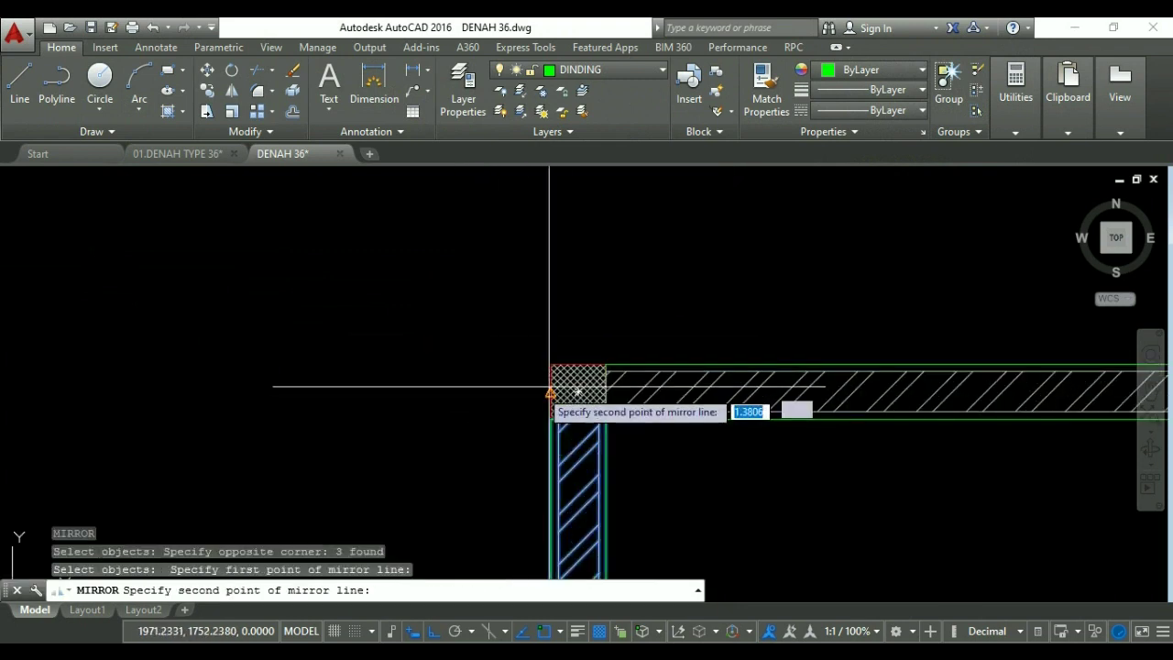
left_click(506, 393)
scroll(506, 396, "down", 6)
key("Return")
Shorten the mirrored left wall and its hatch to the lower face of the topmost left column.
left_click(539, 341)
left_click(526, 302)
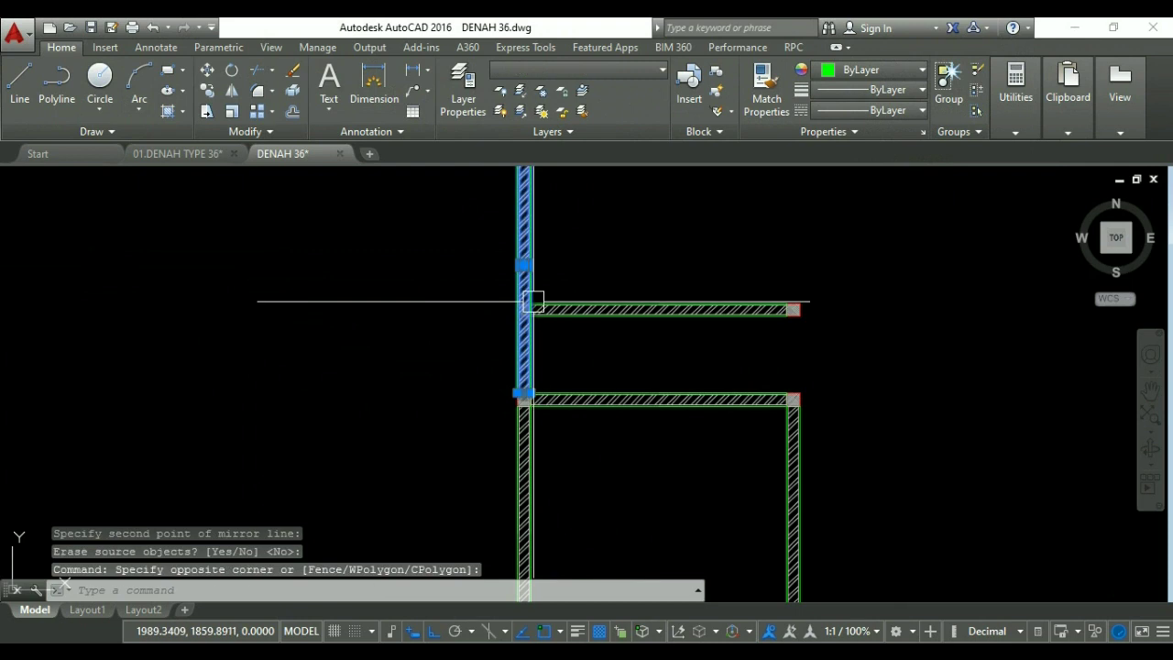
scroll(505, 303, "up", 5)
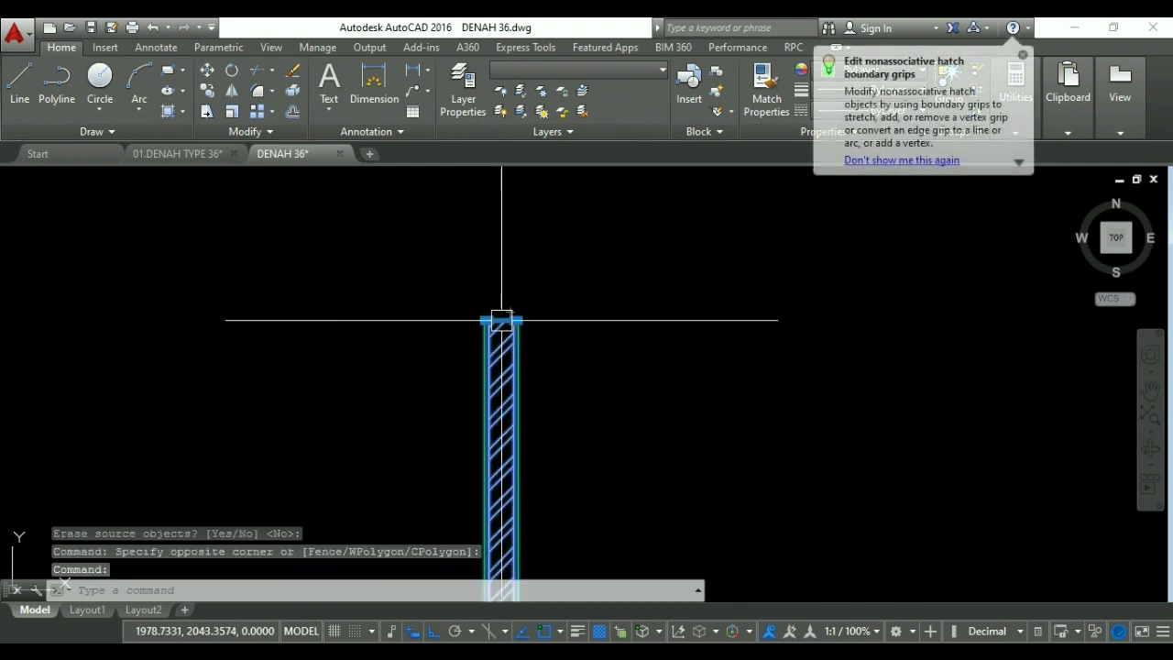
left_click(501, 320)
scroll(514, 275, "down", 5)
scroll(489, 431, "up", 4)
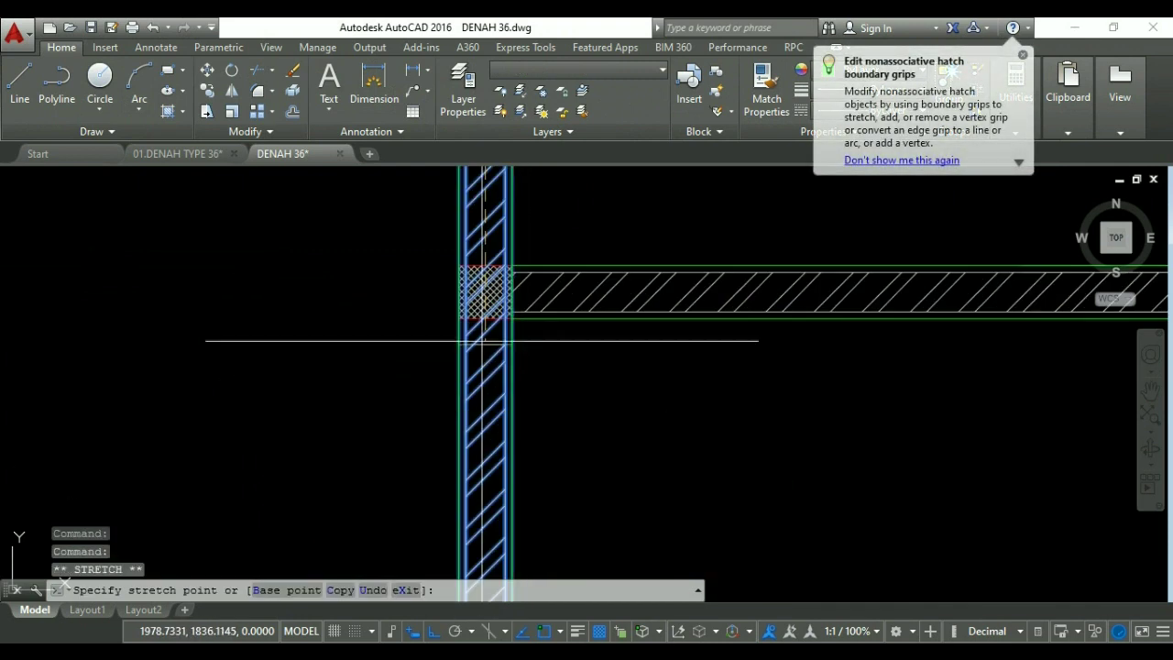
key("Escape")
key("Escape")
scroll(401, 318, "down", 4)
Copy the topmost wall with its right-end column 300 units to the right.
middle_click_drag(401, 318, 394, 336)
type("co")
key("Return")
left_click(591, 346)
left_click(529, 303)
key("Return")
left_click(492, 255)
type("300")
key("Return")
key("Escape")
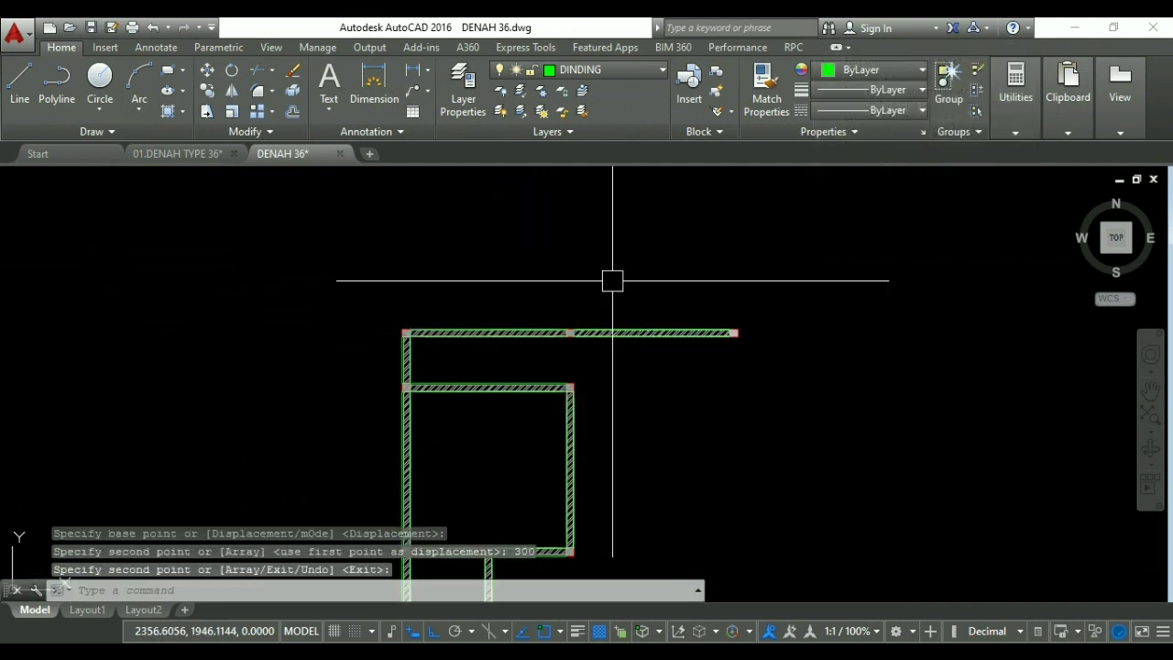
Copy the right-hand segment of the topmost wall with both end columns 295 units downward.
scroll(613, 278, "down", 2)
key("Escape")
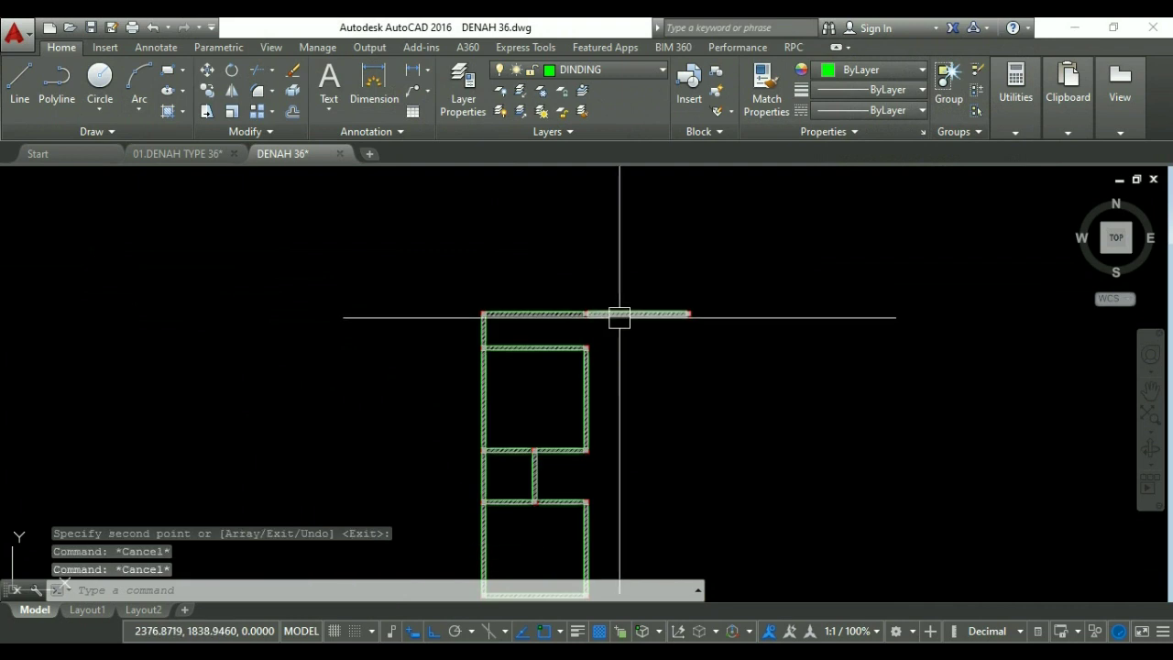
type("C")
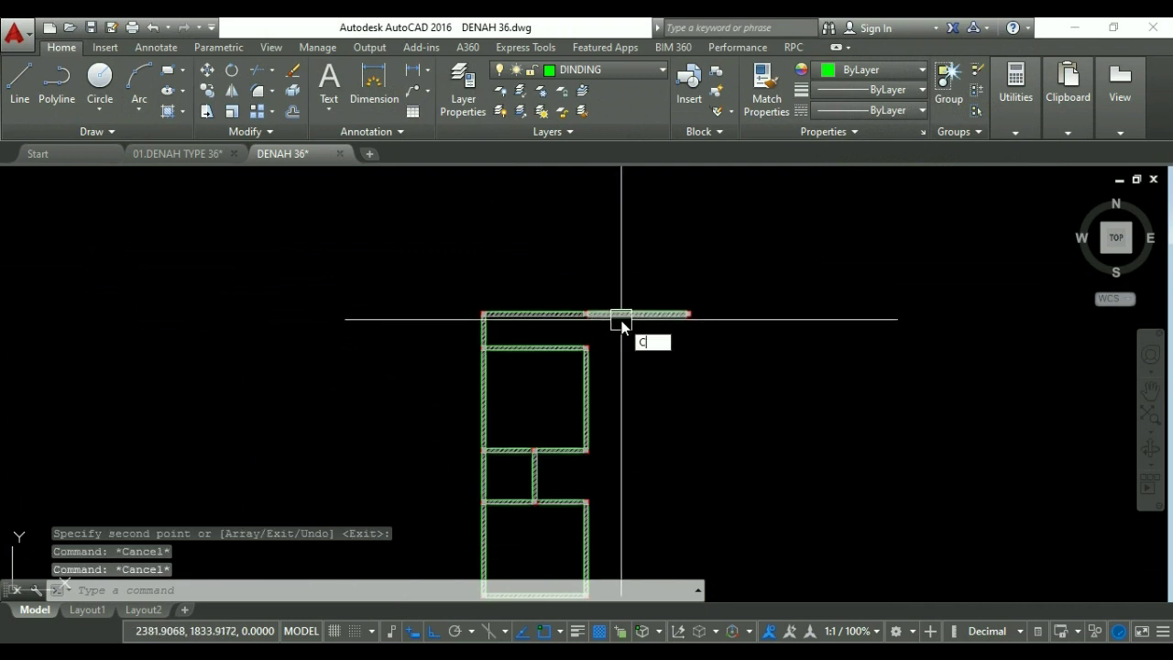
type("o")
key("Return")
scroll(623, 320, "up", 3)
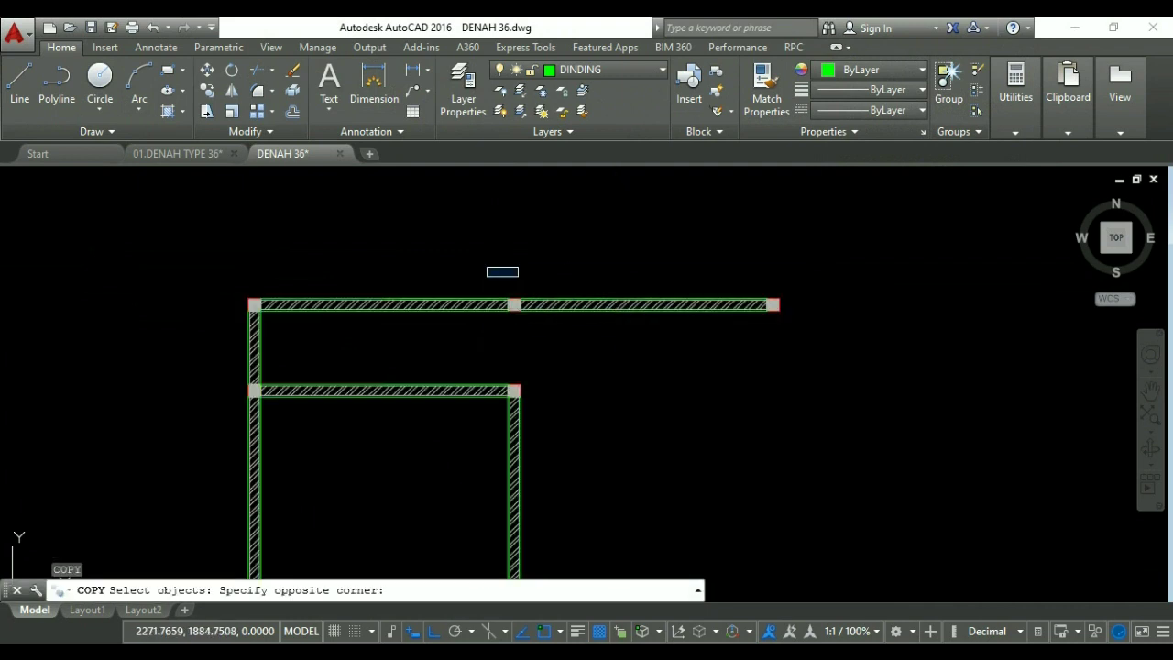
left_click(870, 317)
key("Return")
left_click(872, 303)
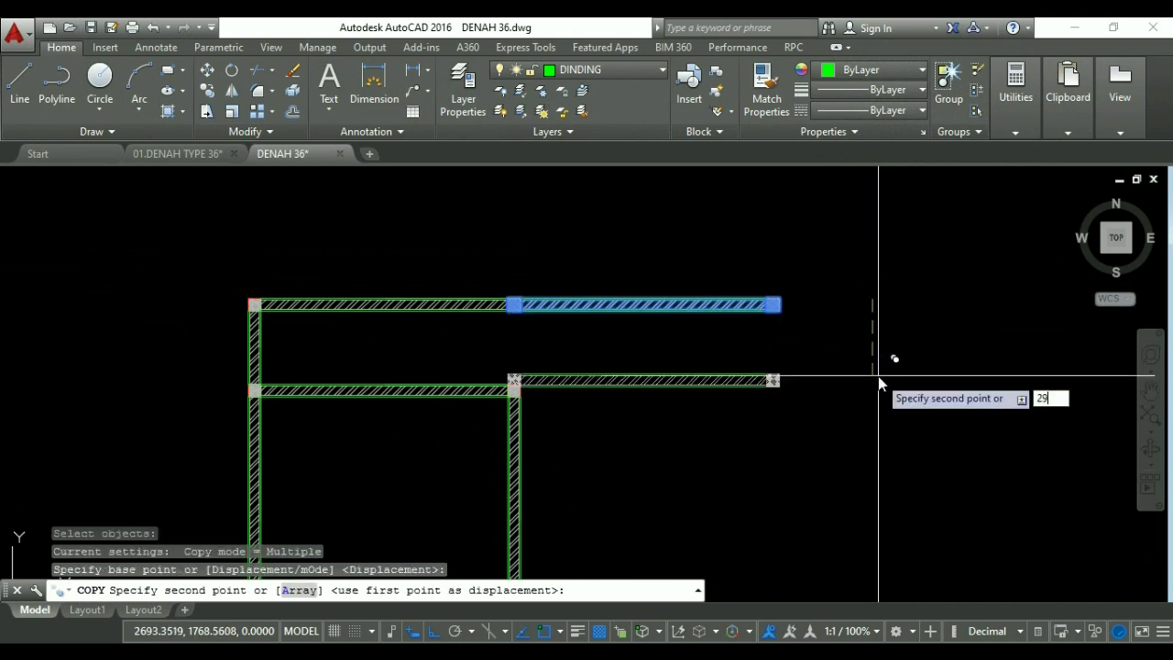
type("5")
key("Return")
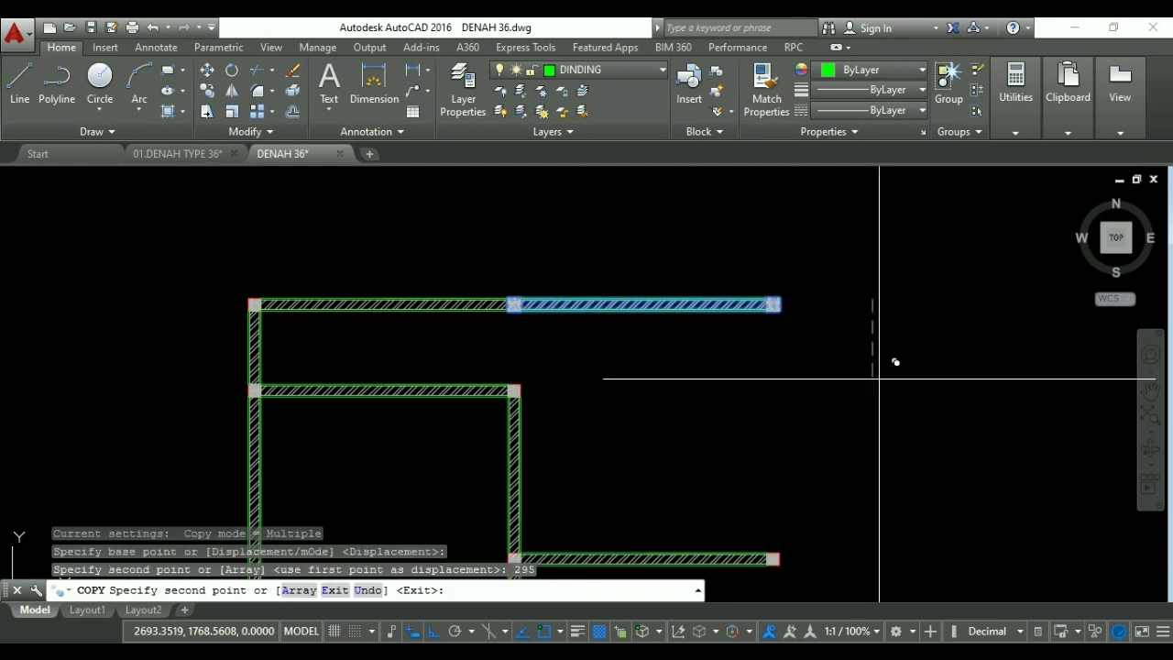
key("Escape")
scroll(743, 365, "down", 2)
key("Escape")
Shorten the upper room's right wall and its hatch so the upper end meets the lower face of the new intermediate column.
middle_click_drag(715, 479, 716, 370)
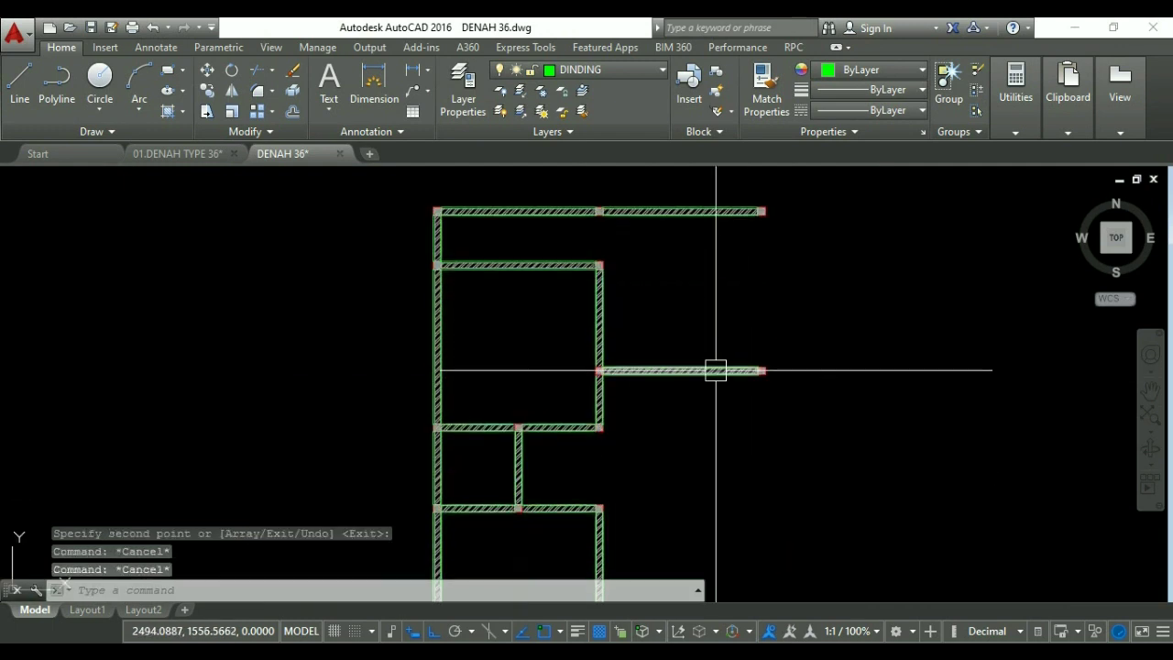
scroll(595, 421, "up", 4)
left_click(628, 369)
left_click(577, 314)
middle_click_drag(576, 314, 549, 464)
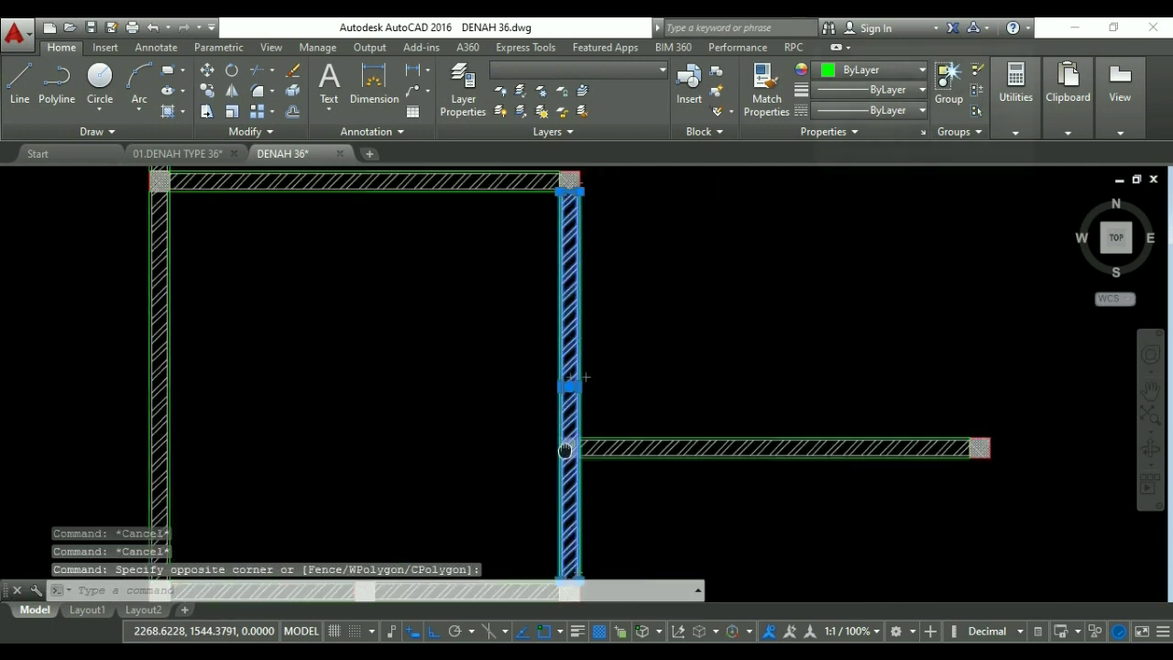
left_click(569, 386)
scroll(568, 394, "up", 3)
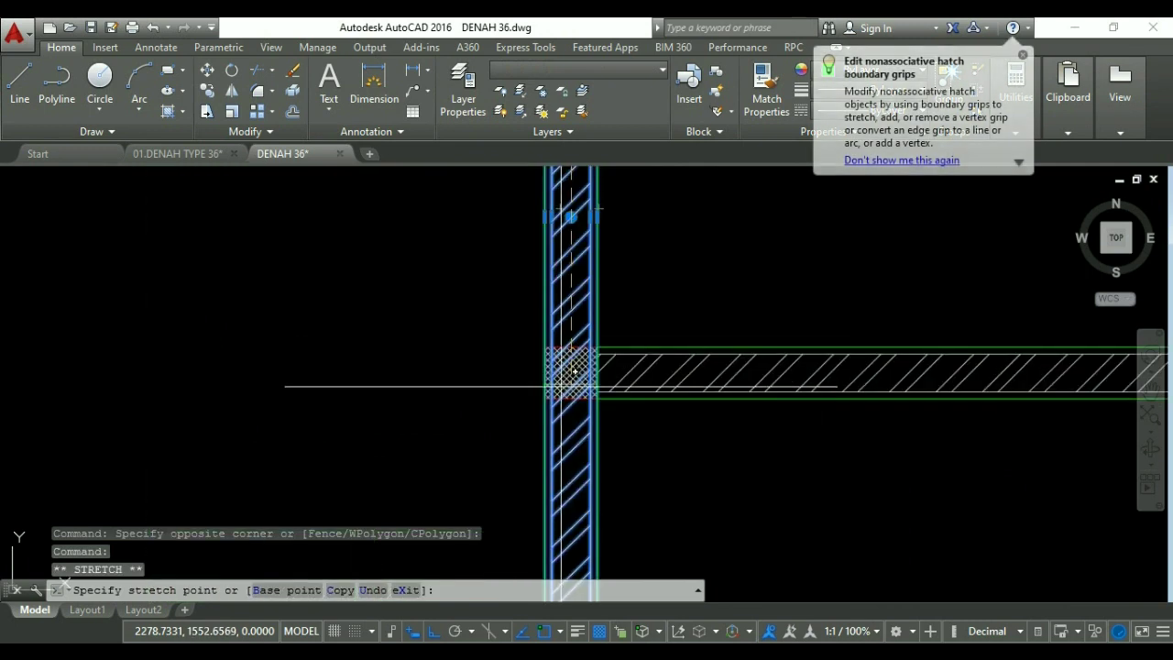
key("Escape")
scroll(564, 394, "down", 4)
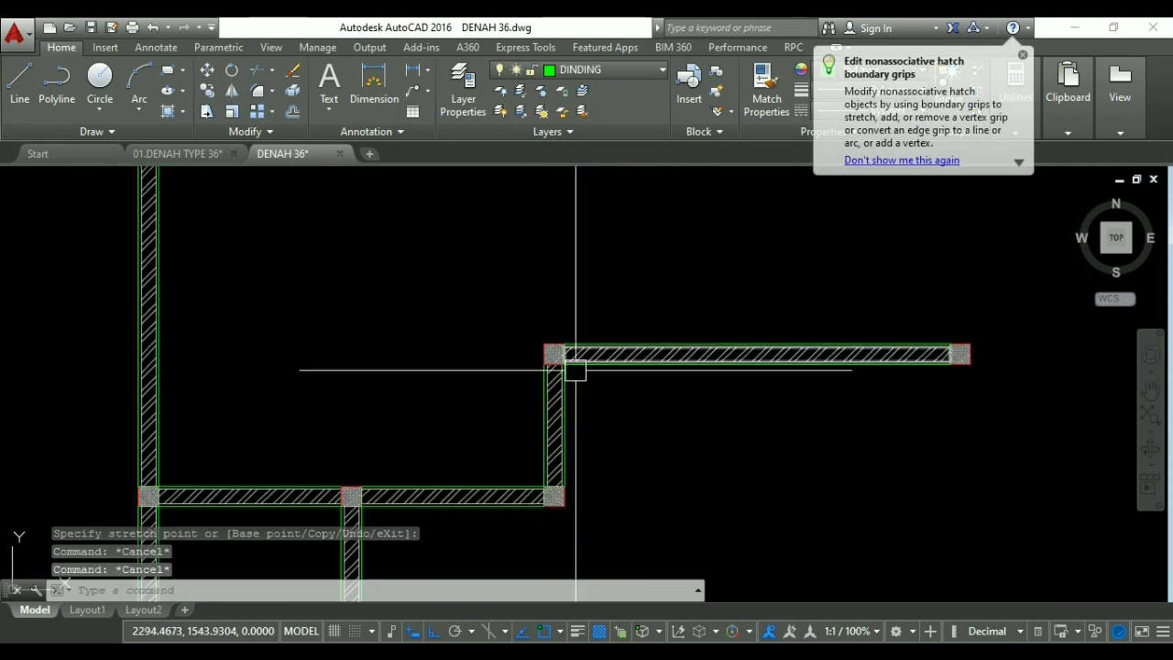
Mirror the shortened right wall across the intermediate column's horizontal midline, keeping the original.
type("mi")
key("Return")
left_click(584, 408)
left_click(500, 393)
scroll(536, 357, "up", 5)
key("Return")
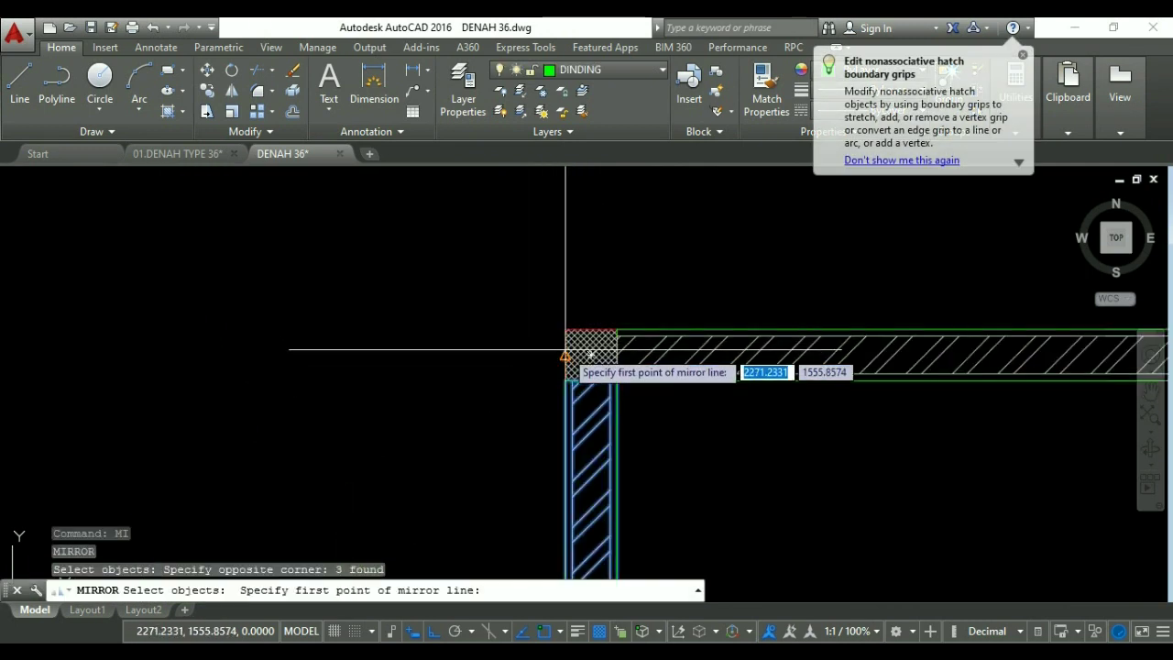
left_click(591, 355)
left_click(591, 431)
scroll(591, 431, "down", 4)
key("Return")
Stretch the mirrored wall and its hatch upward to the lower face of the upper room's top-right column.
left_click(563, 314)
left_click(540, 367)
scroll(493, 361, "up", 5)
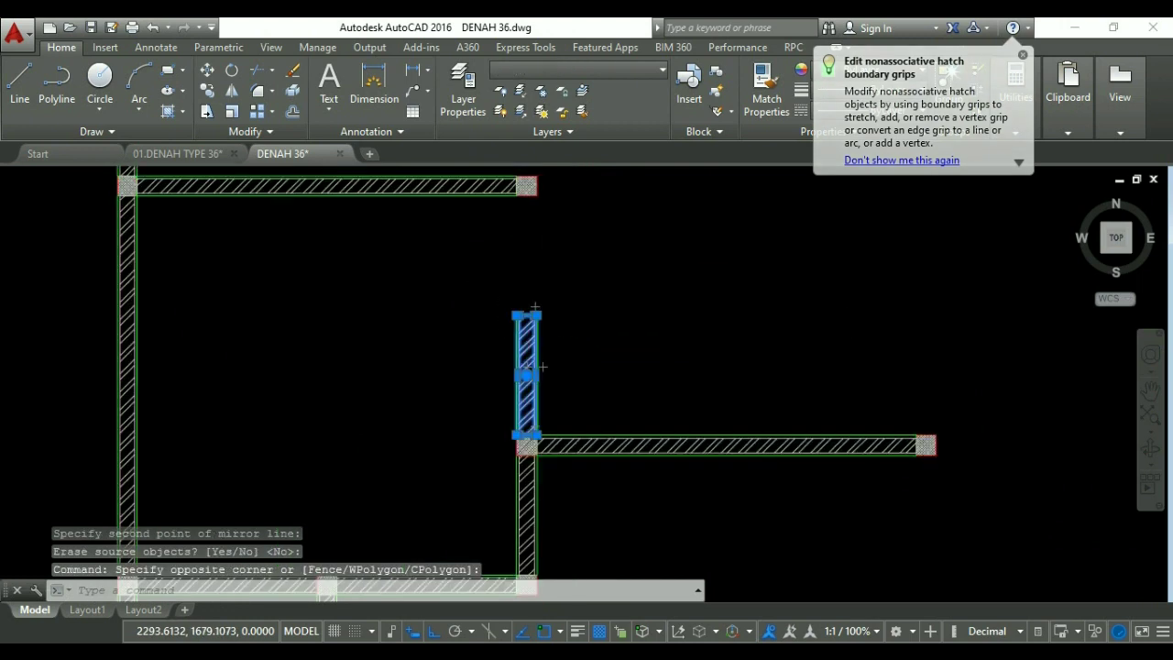
left_click(493, 360)
middle_click_drag(498, 309, 480, 385)
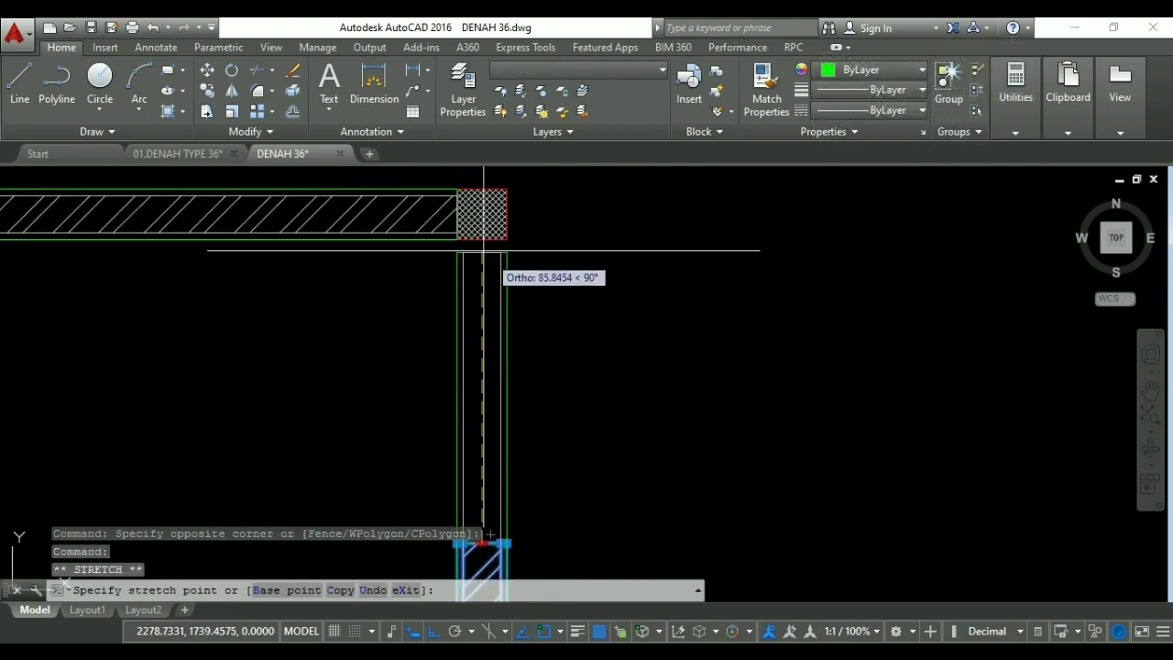
scroll(481, 243, "down", 4)
key("Escape")
key("Escape")
middle_click_drag(505, 265, 481, 304)
key("Escape")
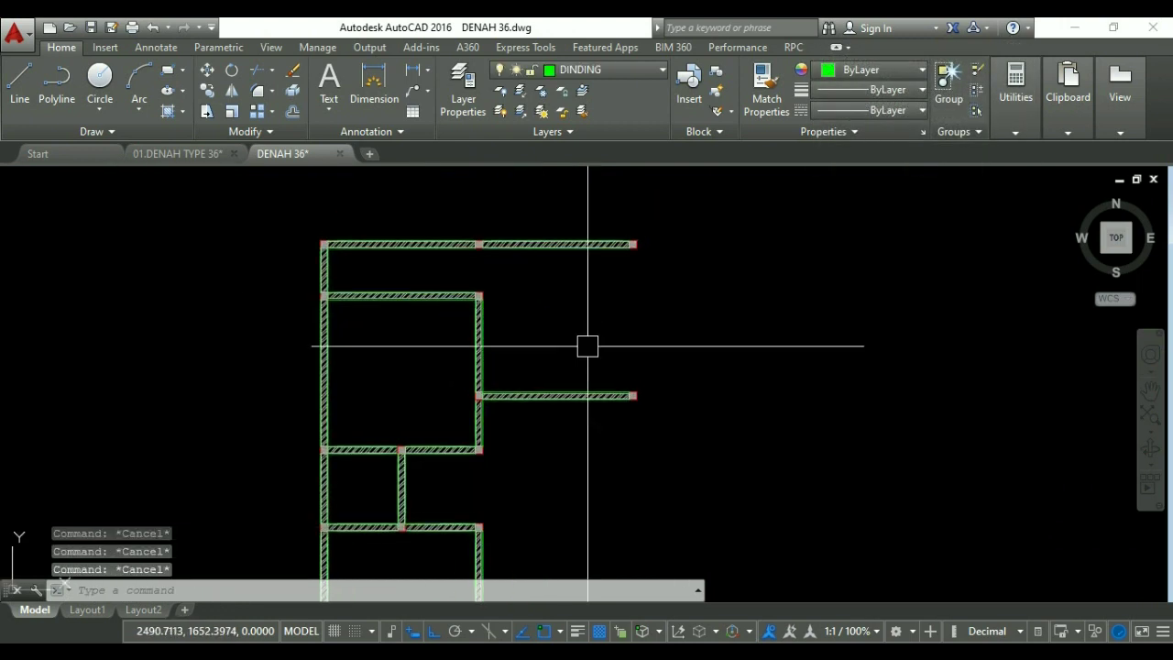
Copy the upper segment of the upper room's right wall to the lower face of the plan's far top-right column.
type("m")
key("Escape")
key("Return")
left_click(516, 343)
left_click(486, 293)
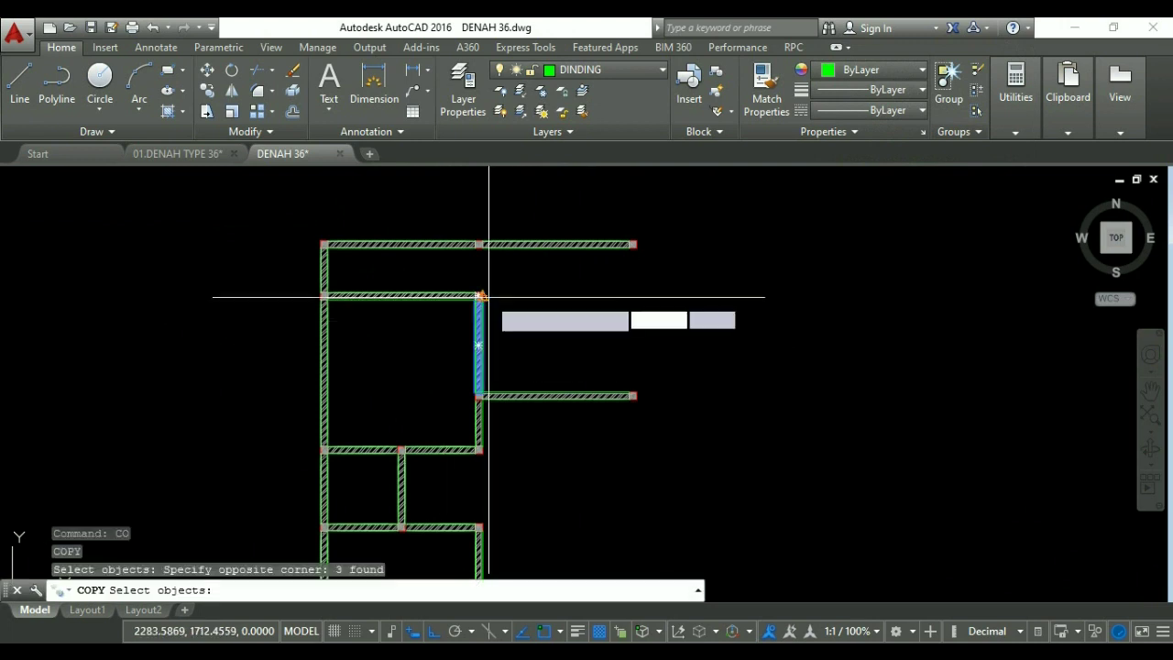
key("Return")
scroll(481, 294, "up", 2)
scroll(476, 290, "up", 2)
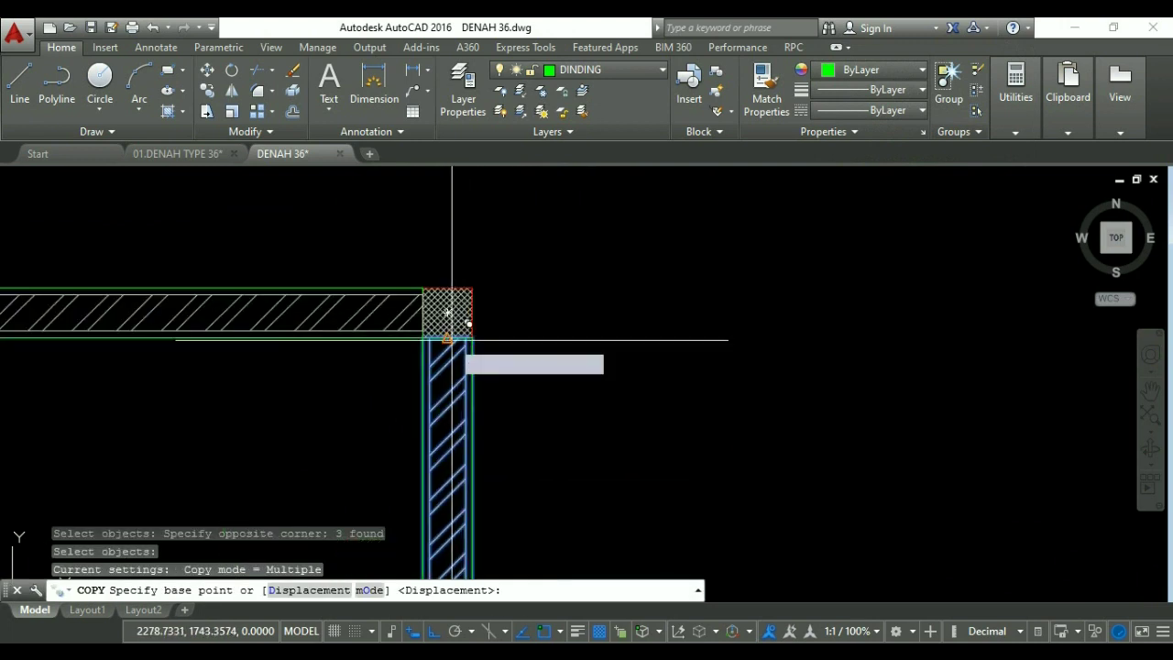
left_click(475, 294)
scroll(552, 339, "down", 2)
middle_click_drag(824, 258, 775, 300)
left_click(805, 254)
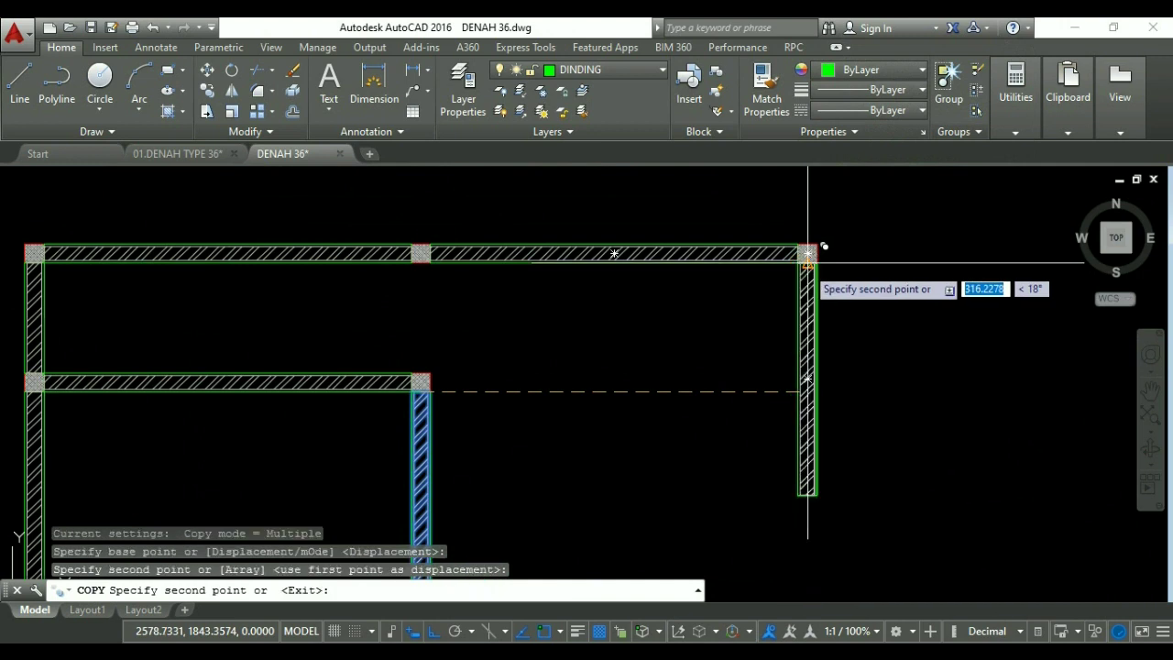
scroll(636, 288, "down", 3)
key("Escape")
key("Escape")
Stretch the copied outer right wall and its hatch downward to the upper face of the column below it.
scroll(642, 311, "up", 2)
scroll(727, 357, "up", 2)
left_click(727, 357)
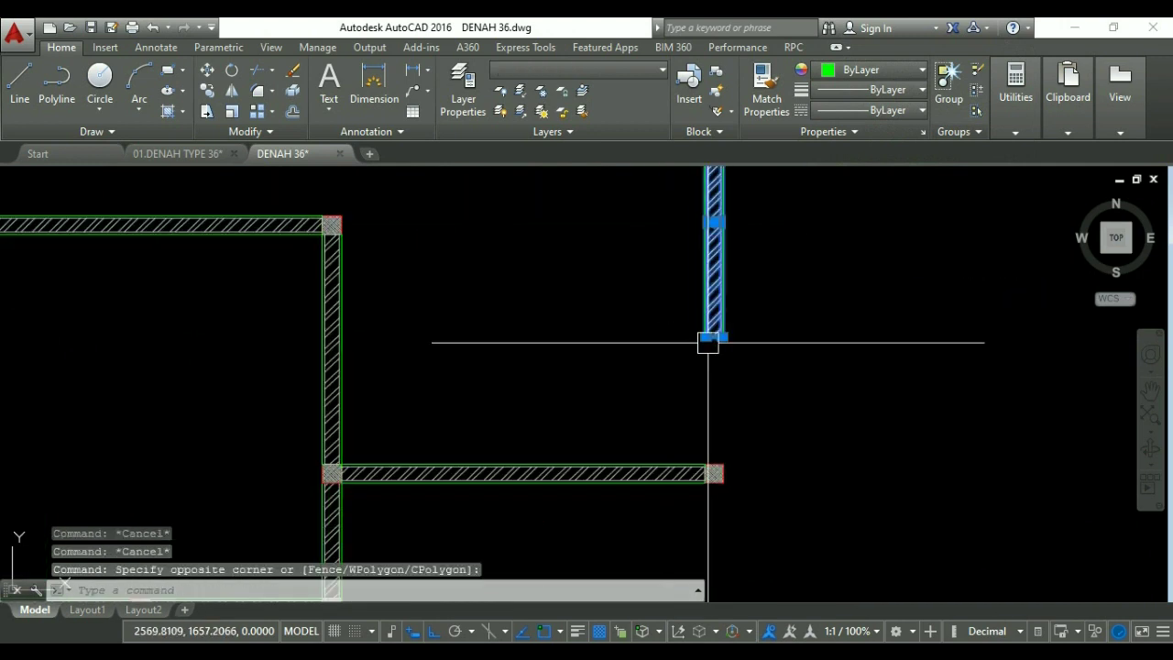
scroll(710, 340, "up", 4)
left_click(708, 328)
left_click(708, 328)
scroll(709, 317, "down", 2)
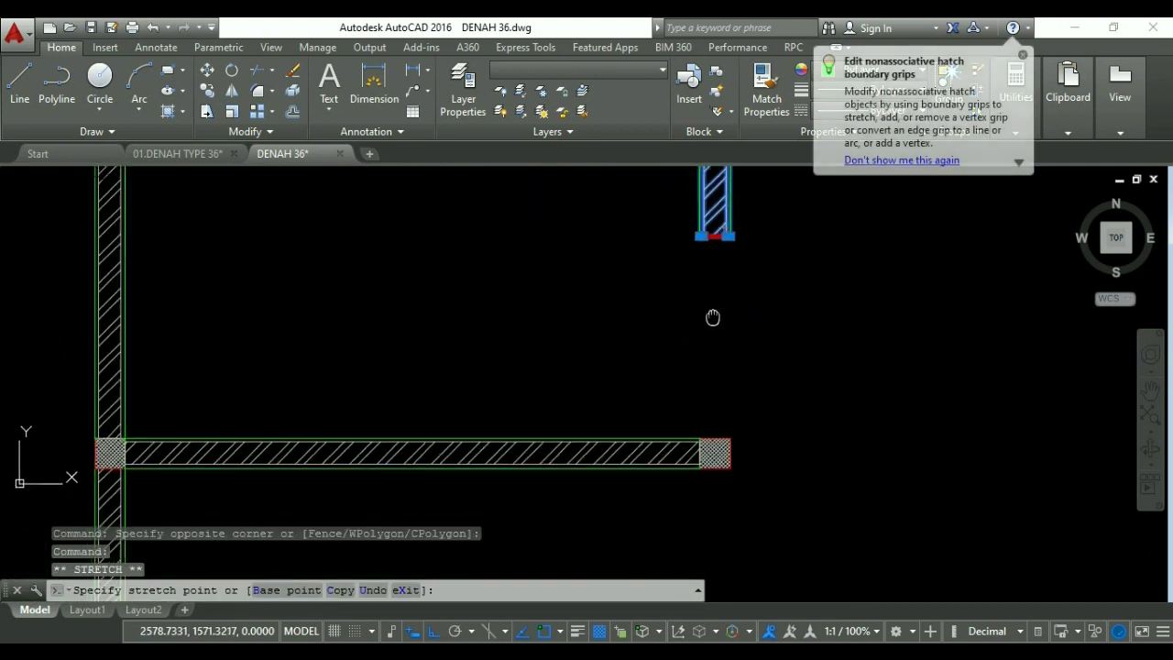
scroll(706, 445, "up", 2)
scroll(710, 459, "down", 4)
key("Escape")
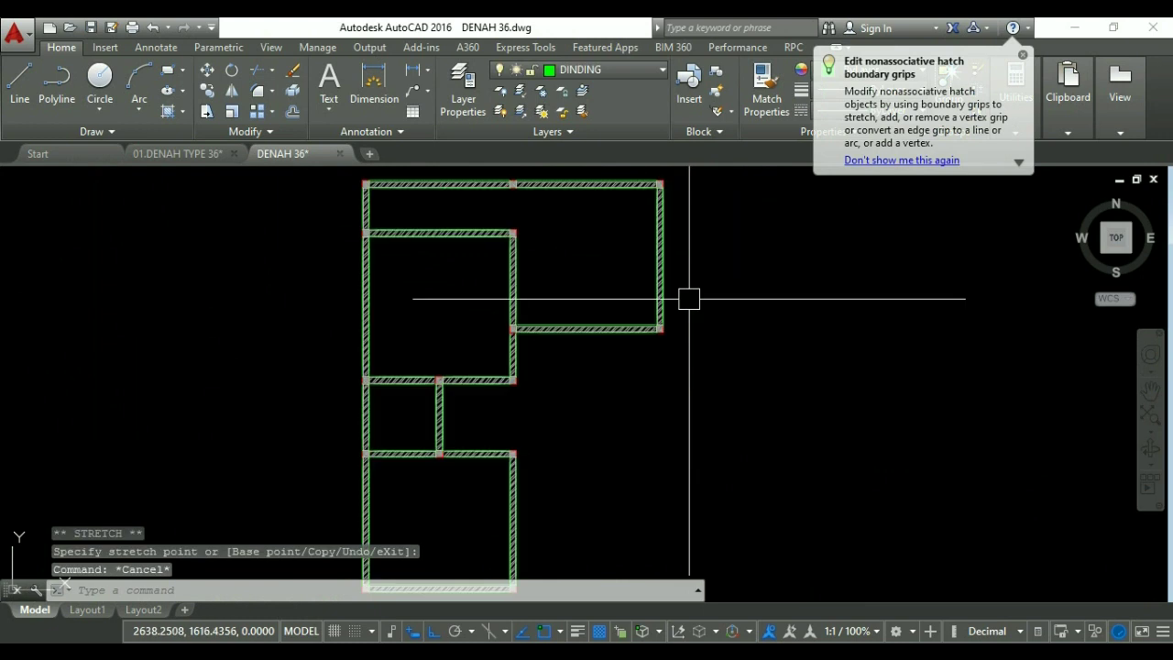
Copy the bottom wall of the upper-right space with both end columns 440 units downward.
scroll(689, 299, "down", 1)
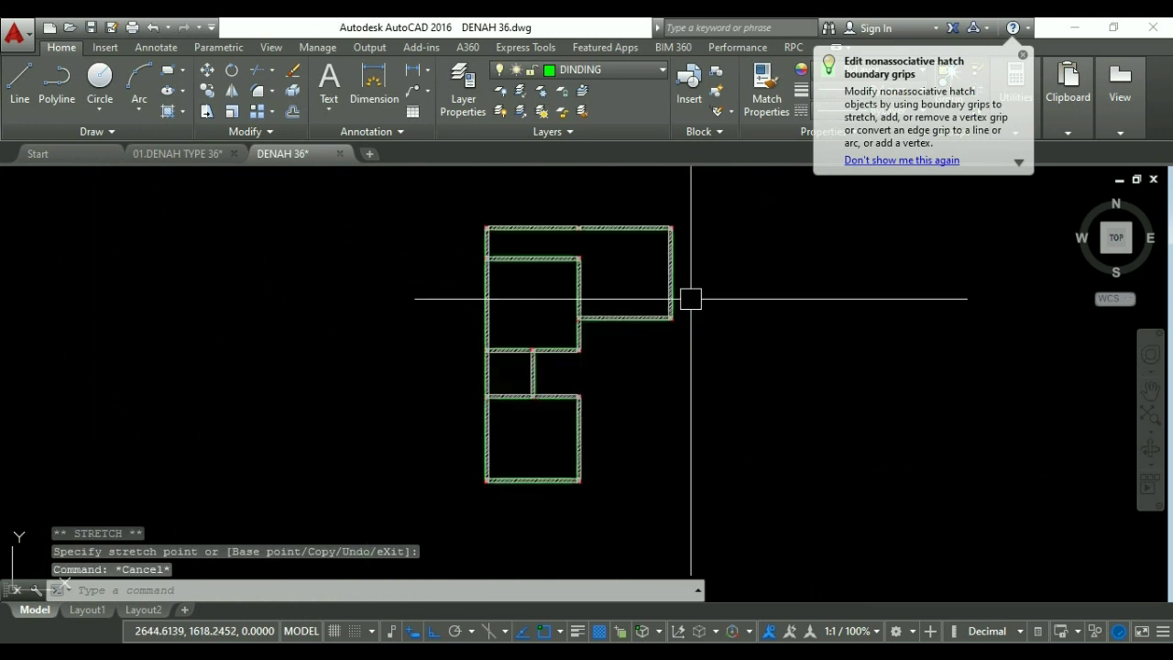
type("CO")
key("Return")
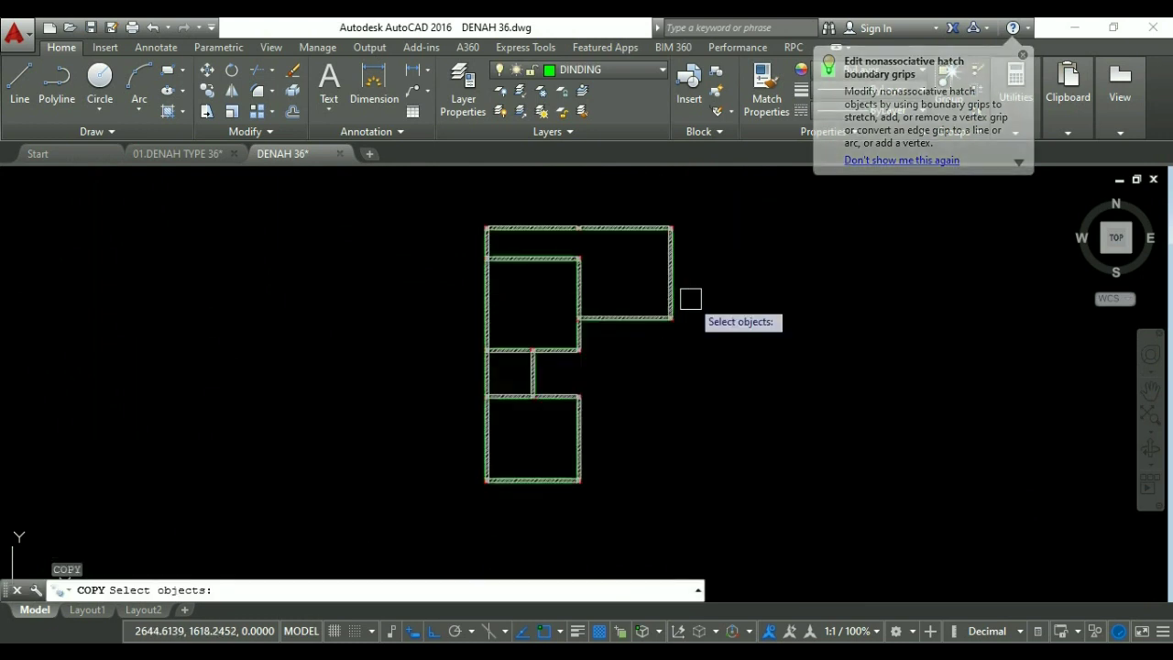
scroll(556, 309, "up", 1)
left_click(555, 309)
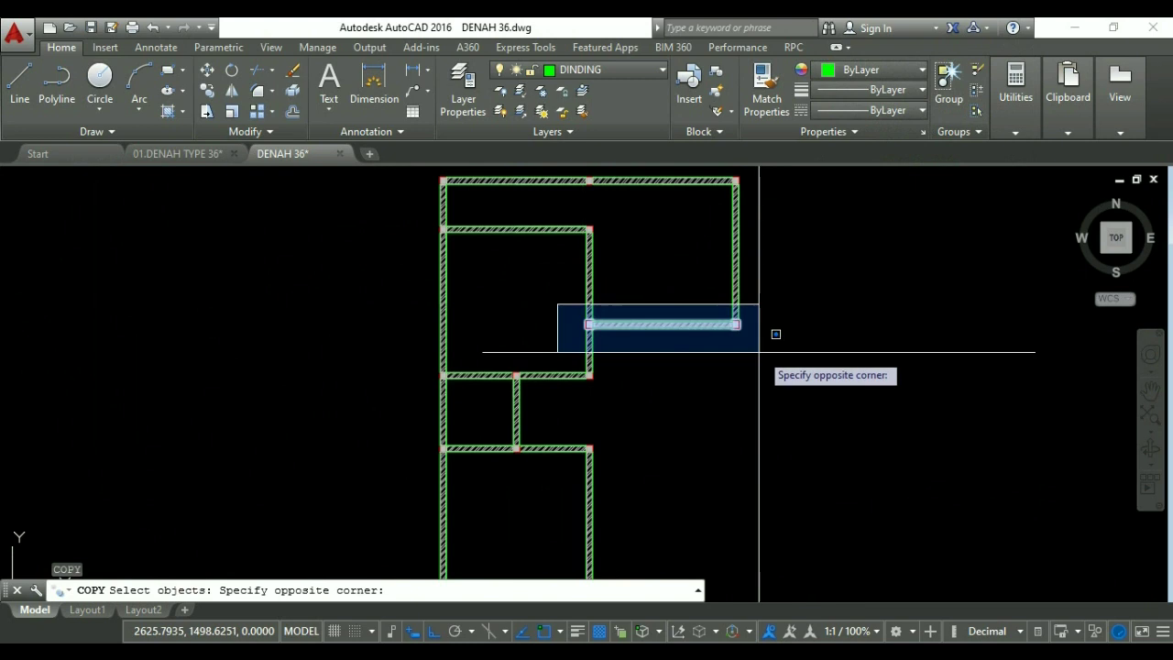
left_click(759, 335)
key("Return")
left_click(872, 327)
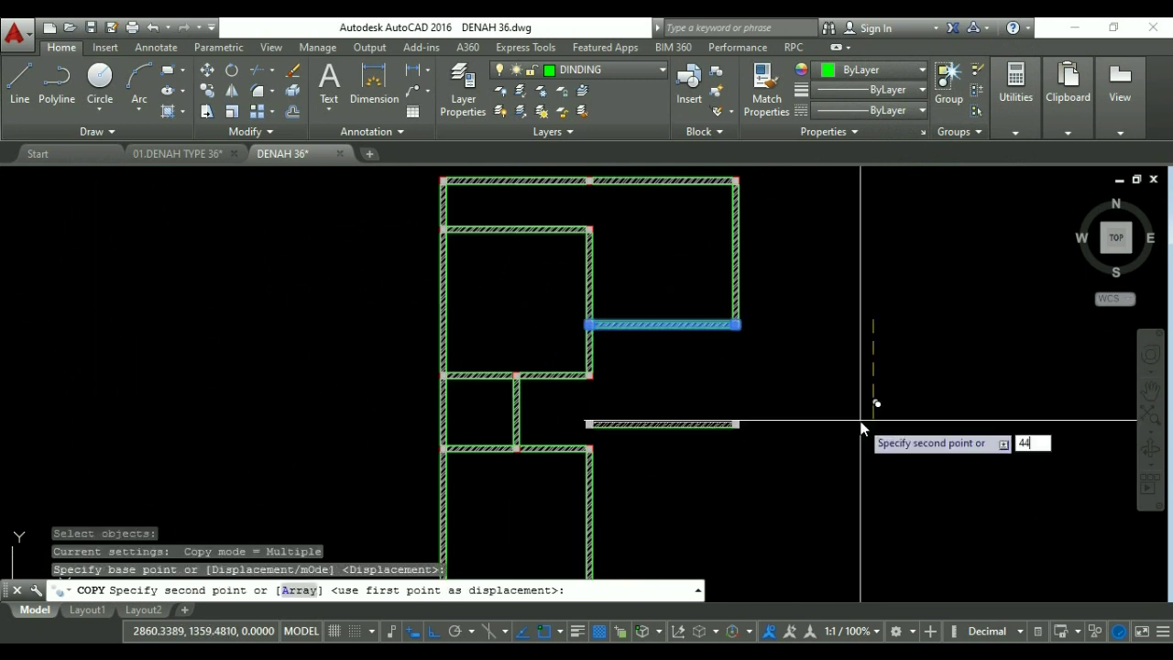
key("Return")
key("Escape")
key("Escape")
scroll(754, 373, "down", 4)
middle_click_drag(754, 373, 707, 382)
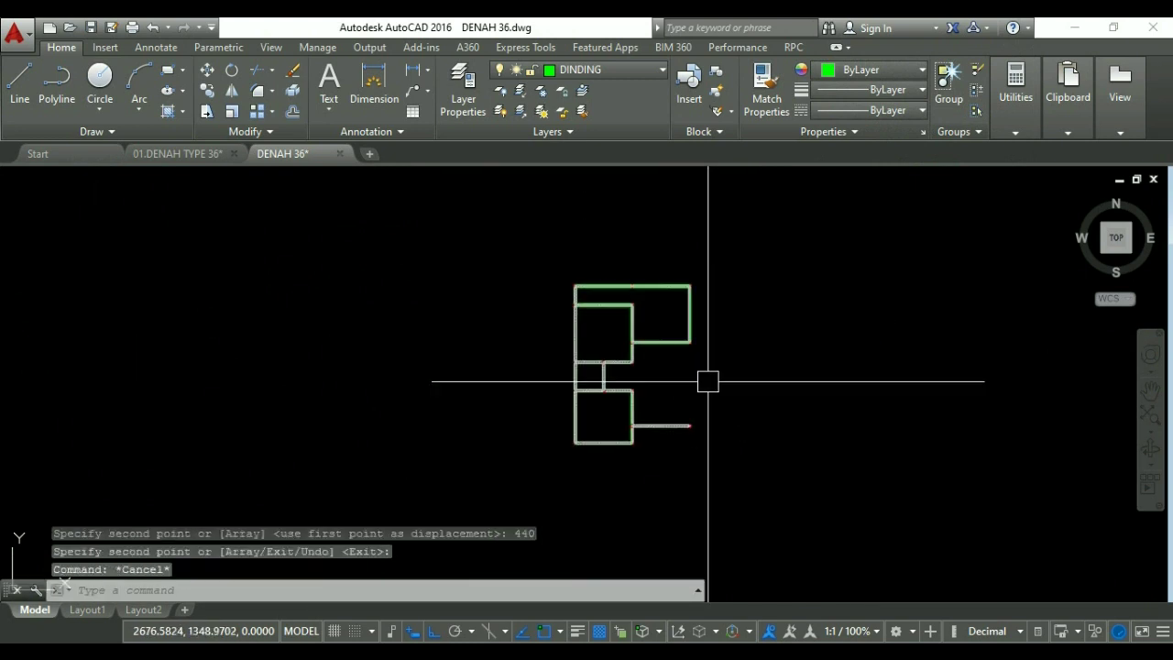
scroll(707, 370, "up", 2)
type("mi")
key("Return")
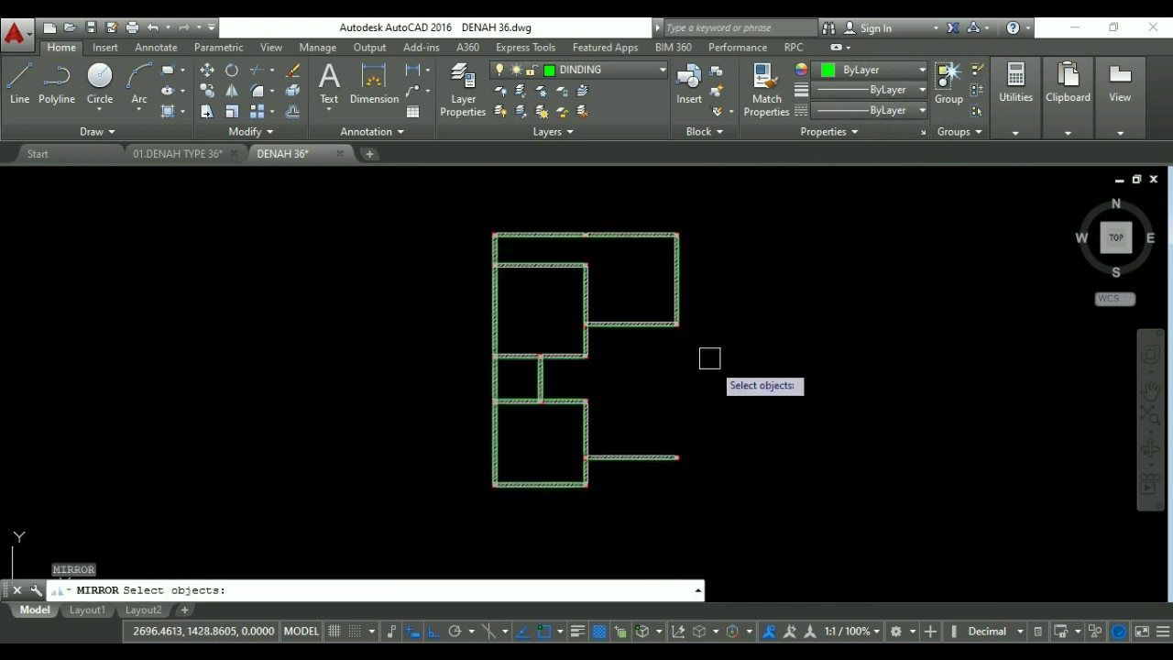
scroll(669, 314, "up", 4)
left_click(658, 323)
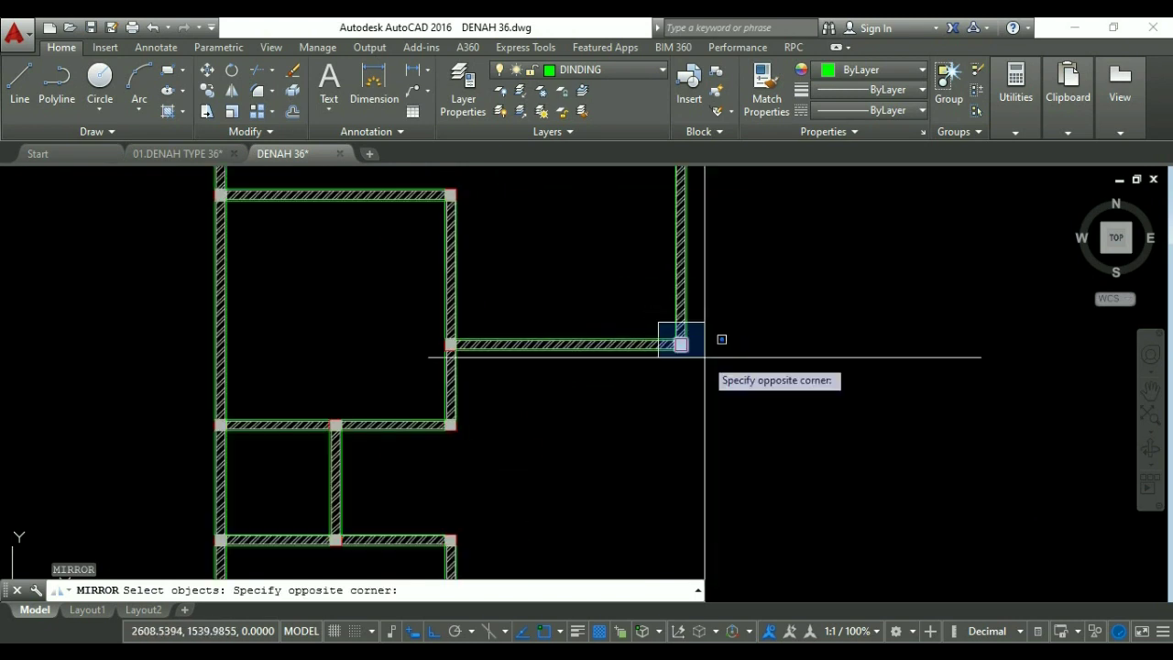
left_click(706, 365)
left_click(680, 264)
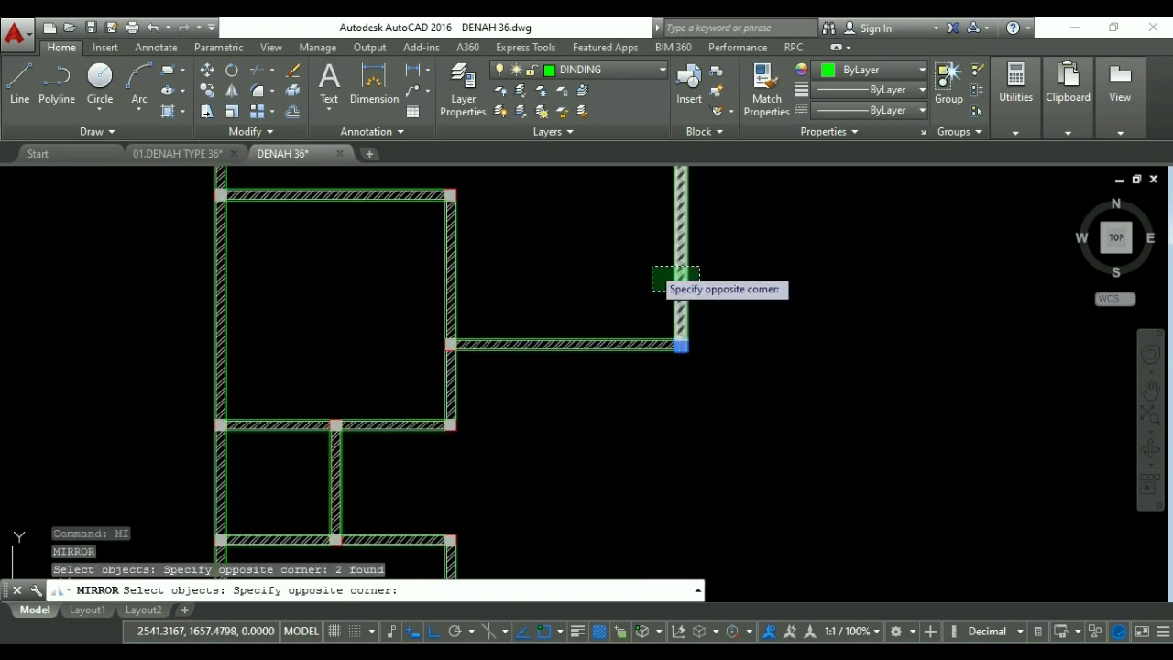
left_click(653, 275)
key("Return")
left_click(788, 277)
key("Escape")
Copy the right wall of the upper-right space with its lower corner column 220 units downward.
type("co")
key("Return")
left_click(702, 348)
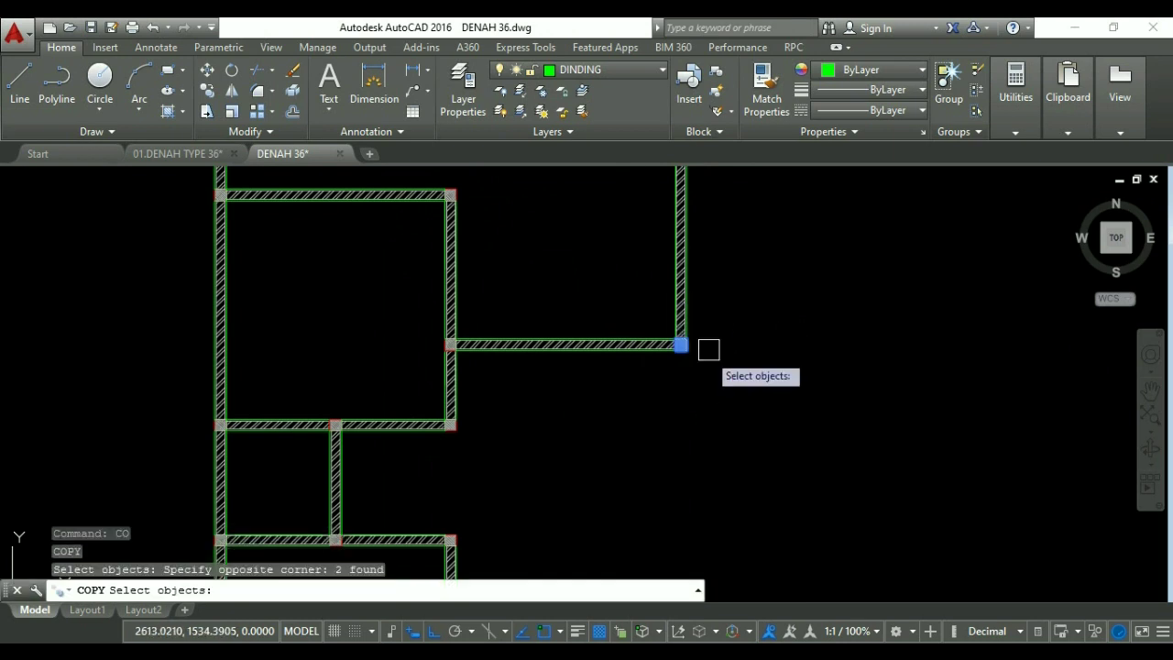
key("Return")
left_click(680, 284)
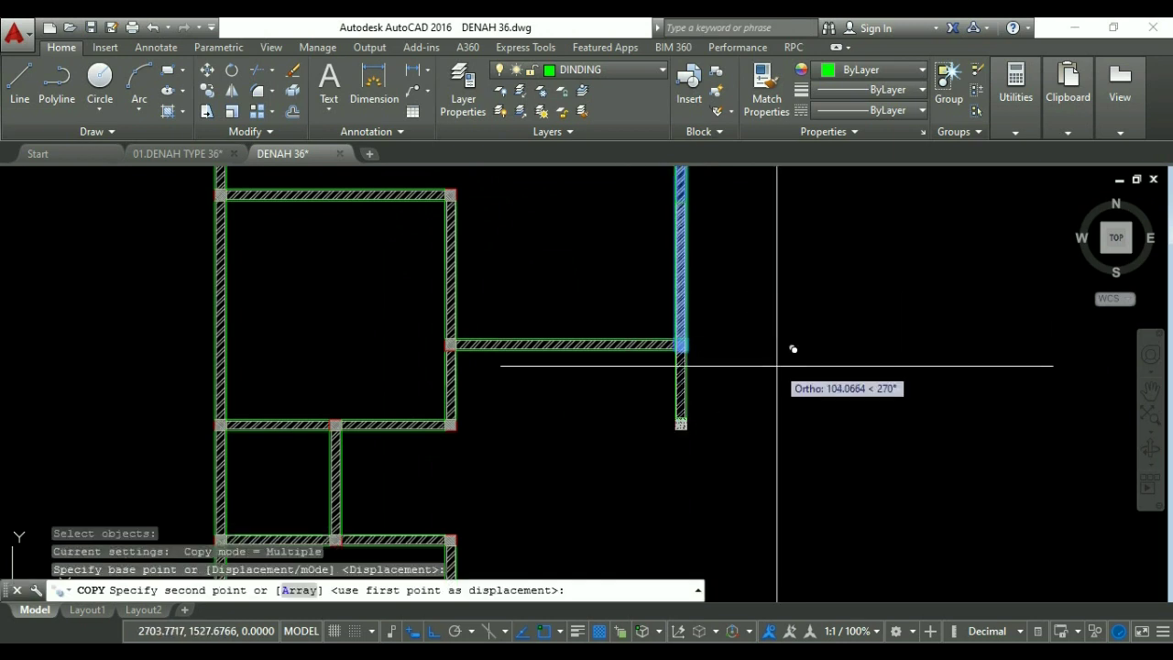
type("220")
key("Return")
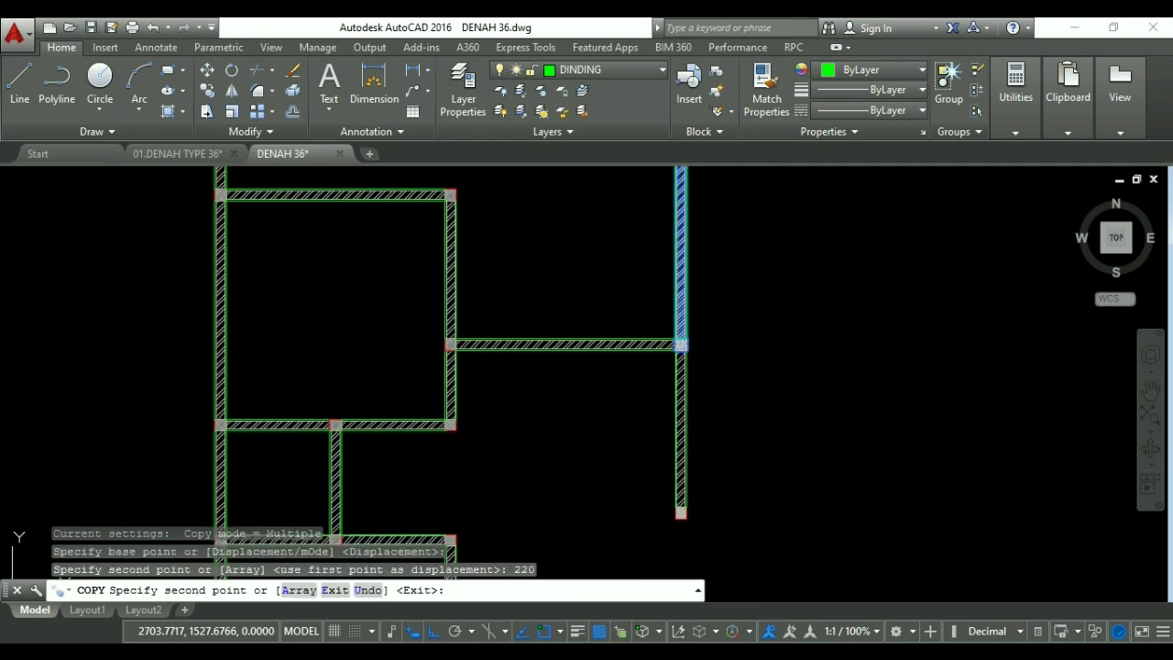
scroll(706, 336, "down", 3)
scroll(710, 341, "up", 3)
key("Escape")
Stretch the copied right wall's upper end and hatch down to the lower face of the upper-right space's bottom-right column.
left_click(714, 346)
left_click(671, 314)
scroll(671, 314, "up", 3)
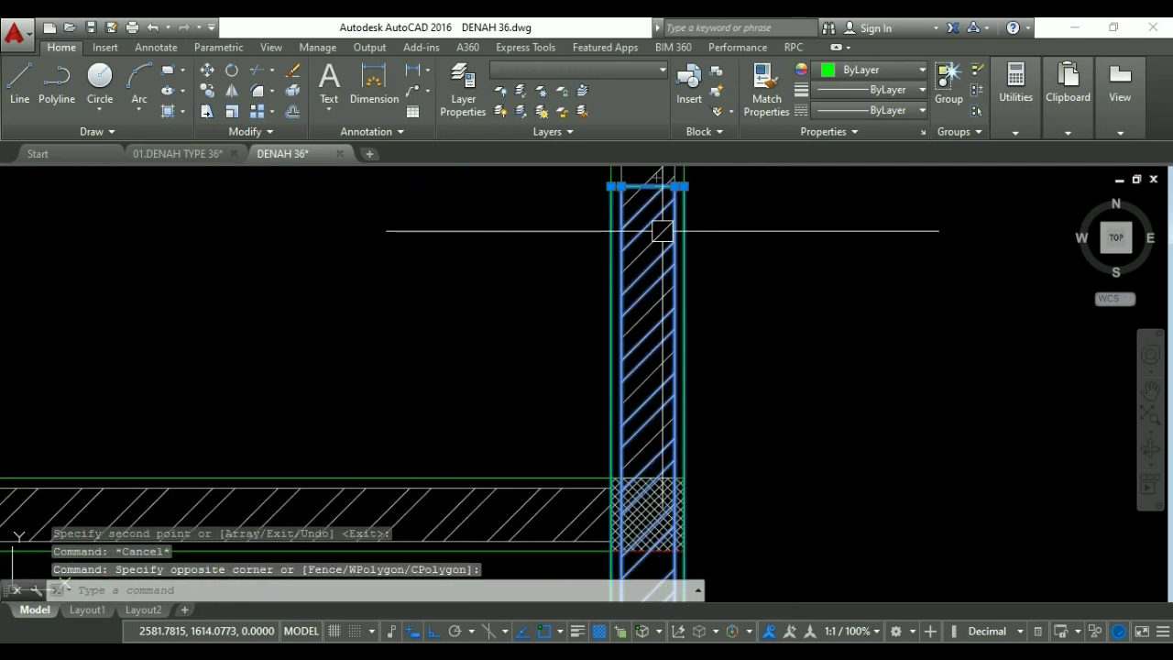
left_click(648, 186)
scroll(660, 400, "down", 2)
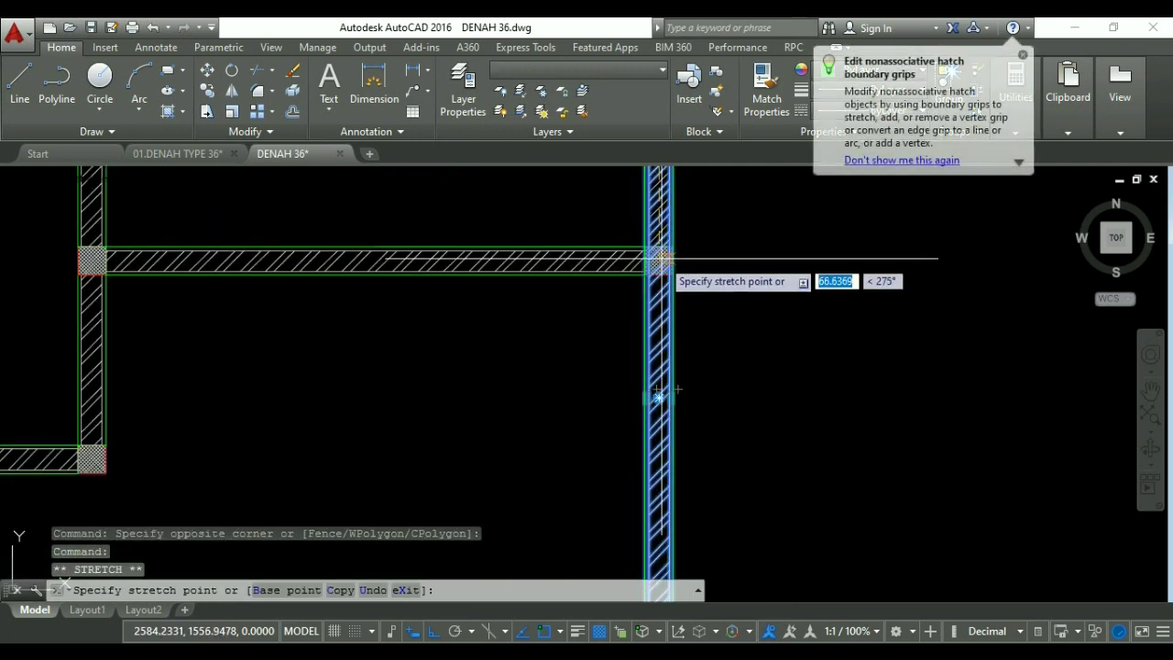
key("Escape")
key("Escape")
Mirror the new outer right wall segment and its hatch downward about the centre of its lower column.
scroll(684, 345, "down", 3)
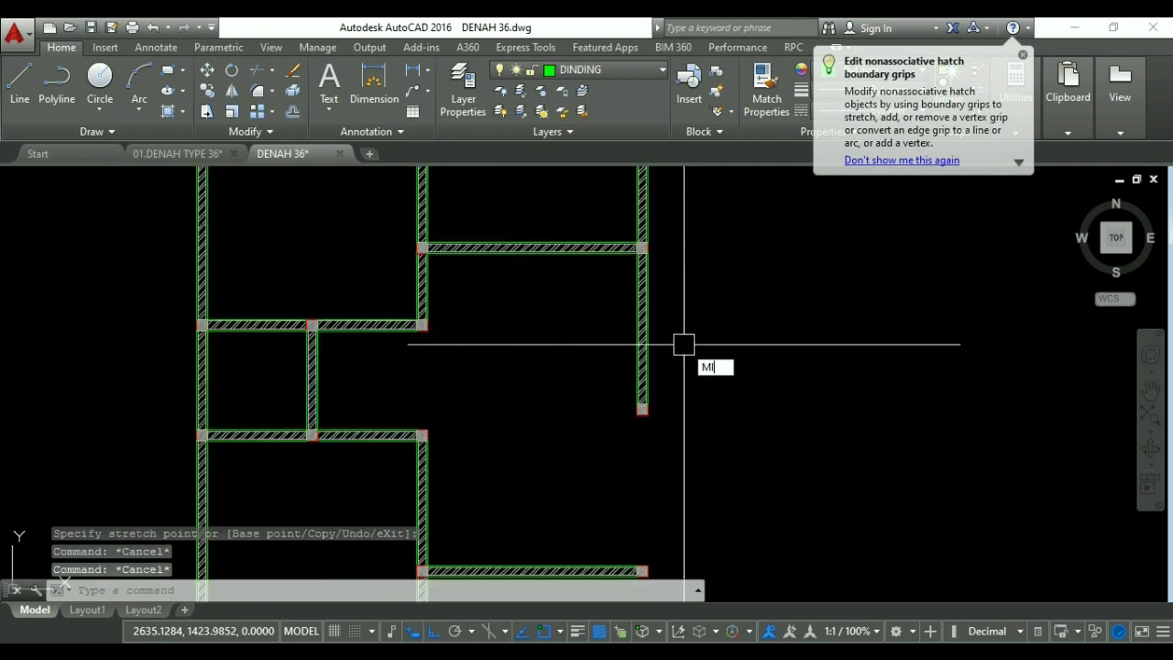
key("Return")
left_click(685, 323)
left_click(636, 335)
key("Return")
scroll(596, 417, "up", 3)
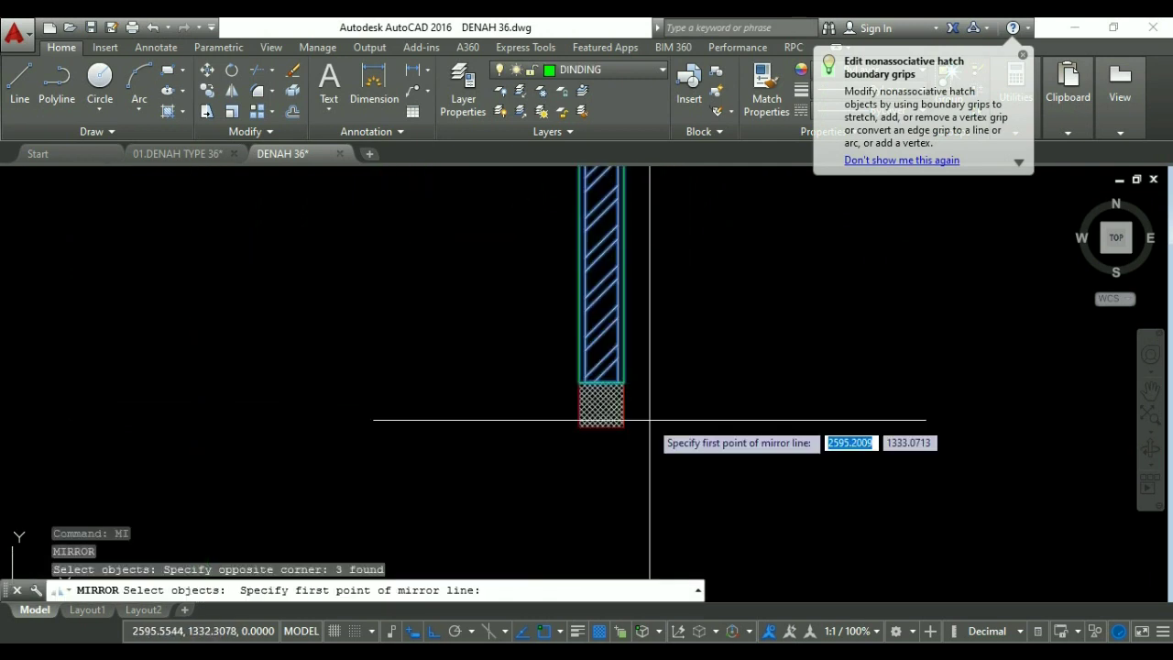
left_click(601, 404)
left_click(676, 327)
scroll(675, 334, "down", 3)
key("Escape")
key("Escape")
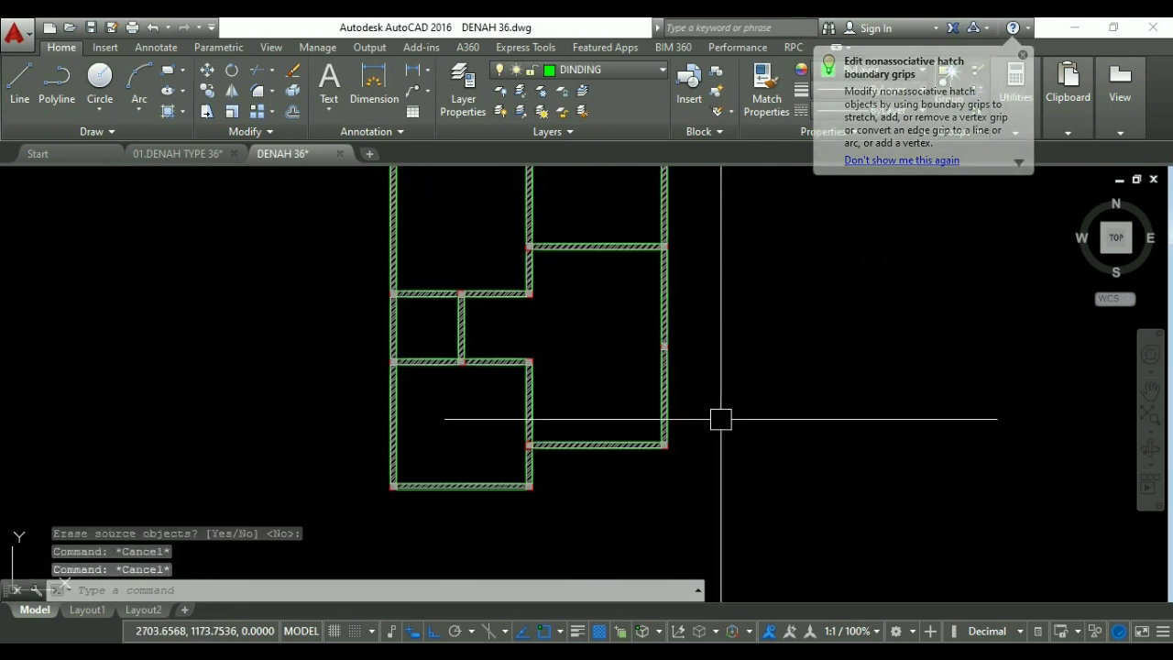
Copy the lower outer right wall segment with its bottom column 90 units downward.
middle_click_drag(706, 455, 709, 425)
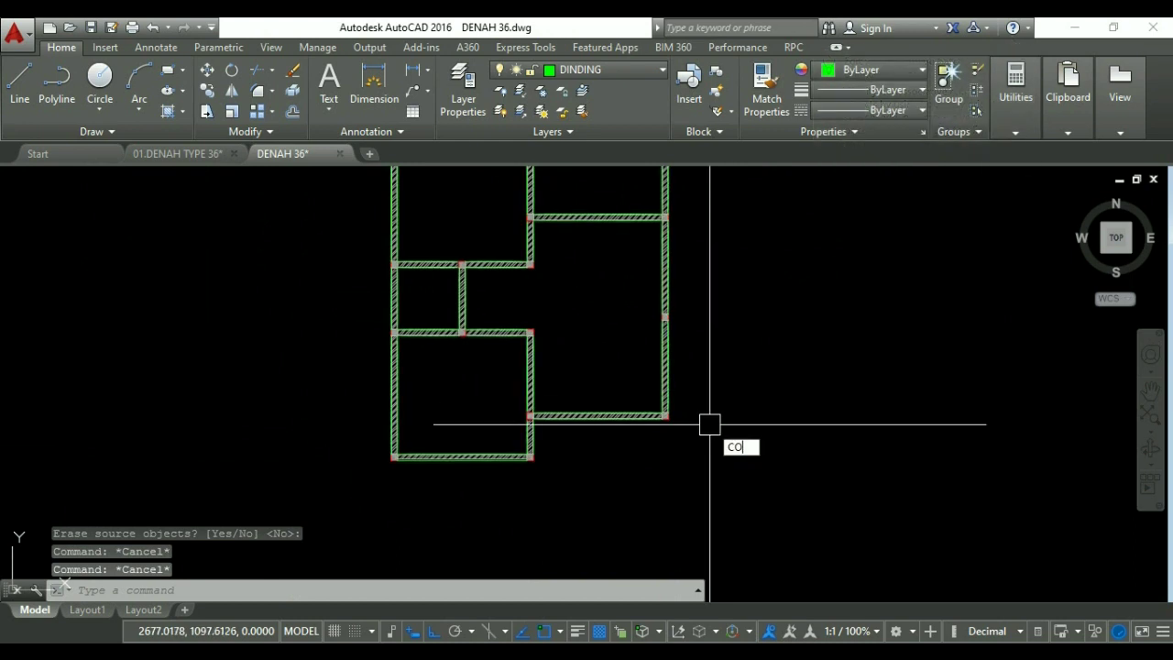
type("CO")
key("Return")
scroll(681, 411, "up", 3)
left_click(647, 408)
left_click(607, 400)
left_click(618, 407)
left_click(695, 440)
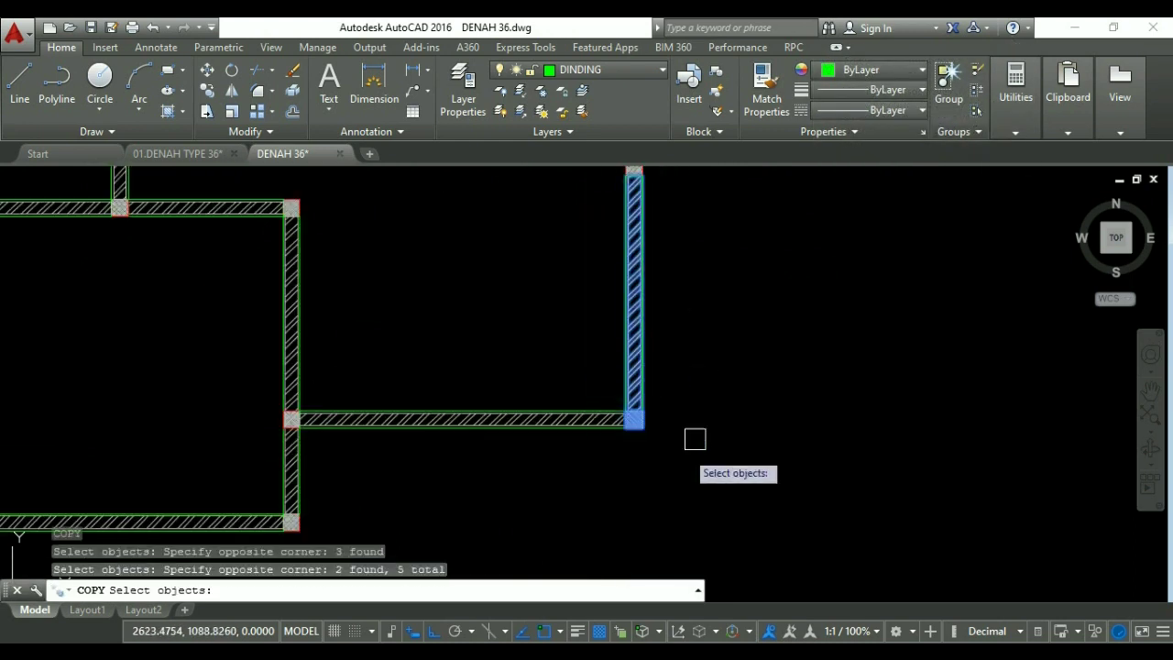
key("Return")
left_click(723, 359)
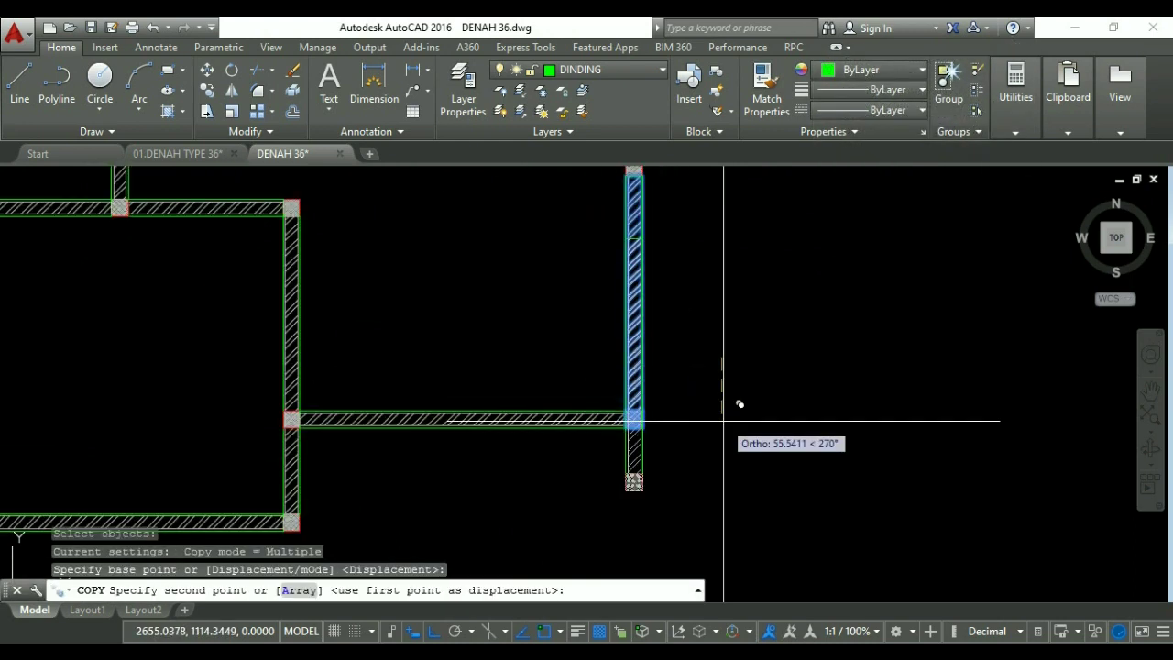
type("90")
key("Return")
scroll(720, 412, "down", 2)
key("Escape")
Stretch the copied wall's upper end and hatch down to the lower face of the column at the lower-right space's corner.
scroll(720, 411, "up", 2)
left_click(694, 458)
left_click(627, 431)
scroll(637, 275, "up", 3)
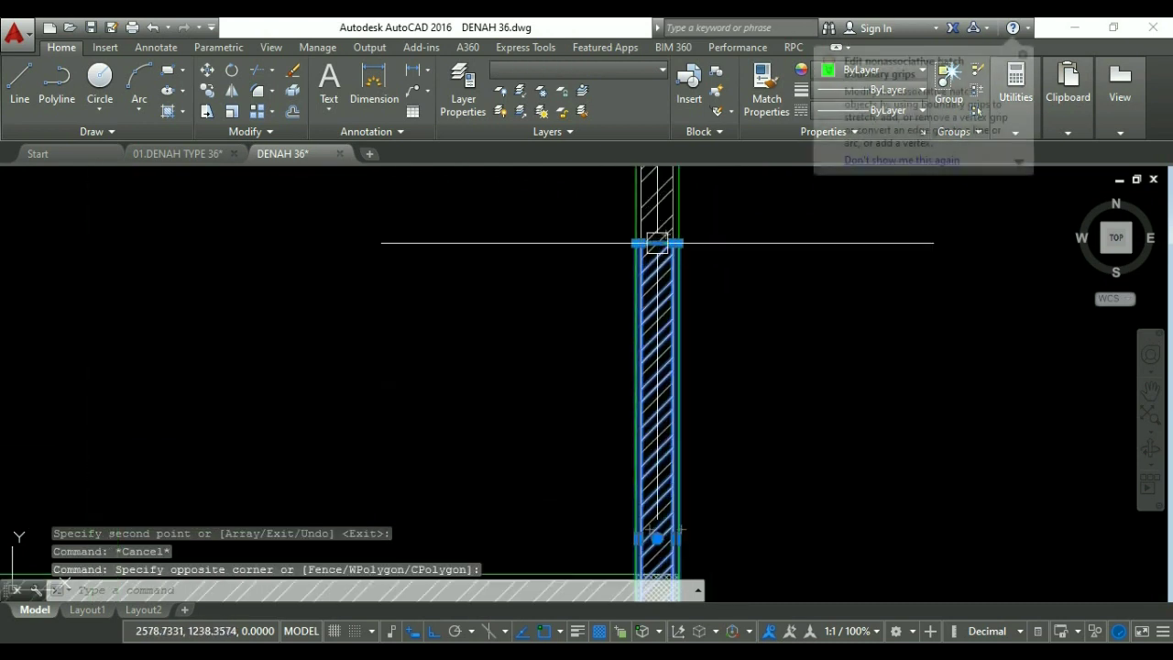
left_click(651, 244)
scroll(654, 403, "down", 1)
scroll(631, 403, "up", 2)
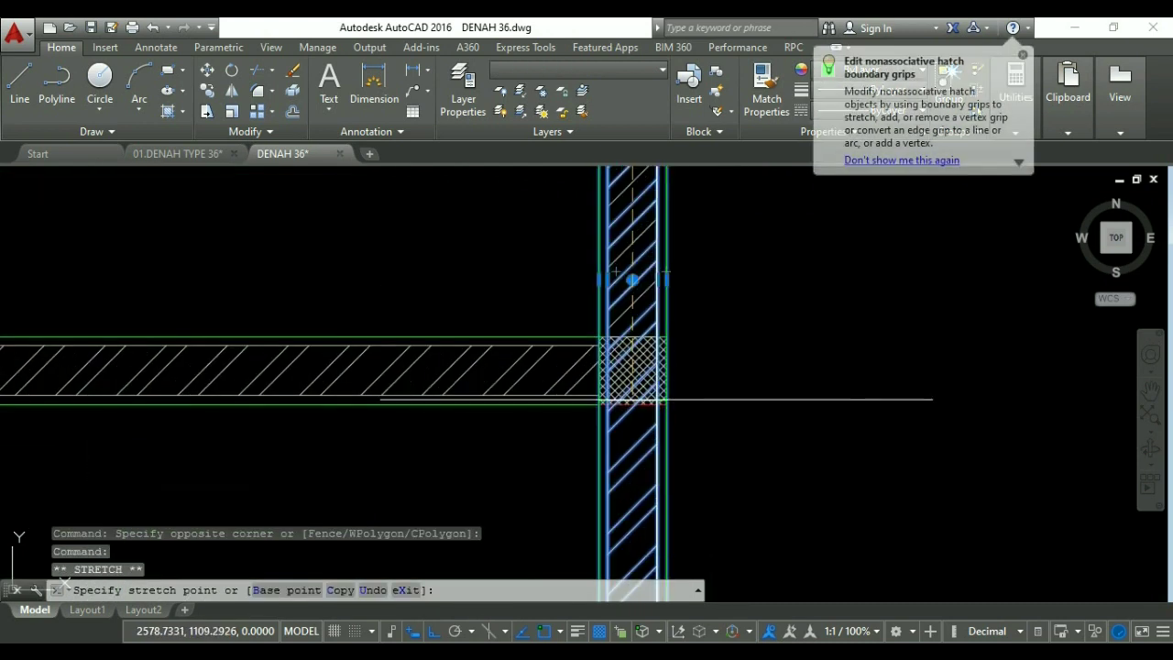
left_click(631, 403)
key("Escape")
key("Escape")
key("Escape")
scroll(706, 345, "down", 3)
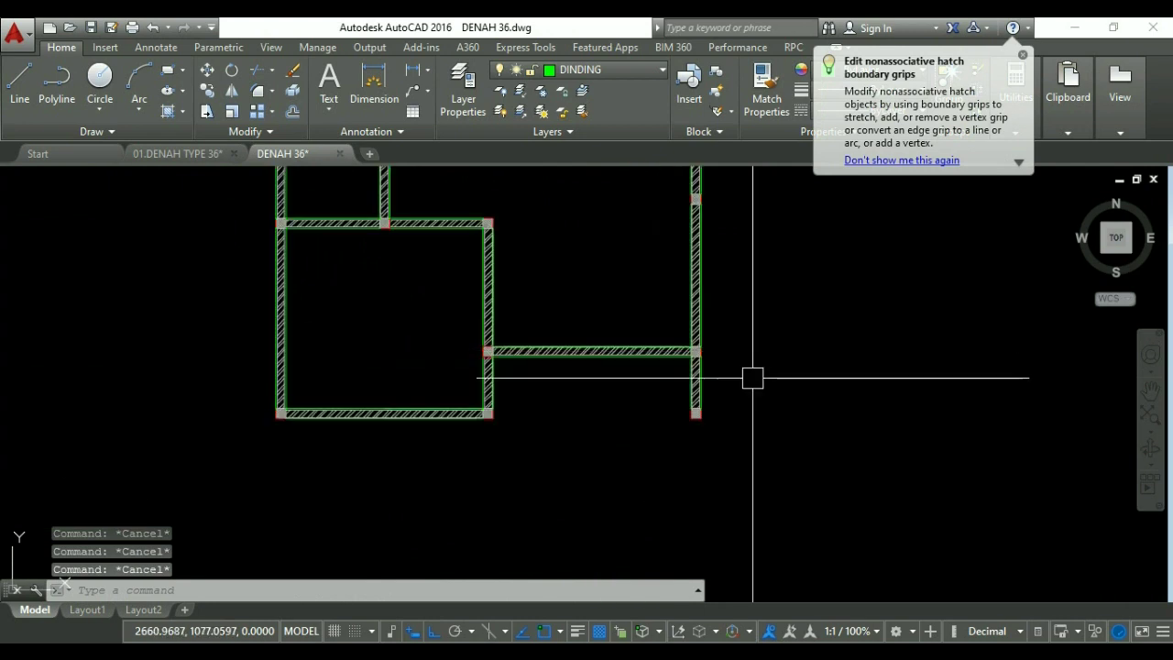
Copy the lower room's left wall with its bottom-left corner column 375 units downward.
middle_click_drag(753, 377, 752, 352)
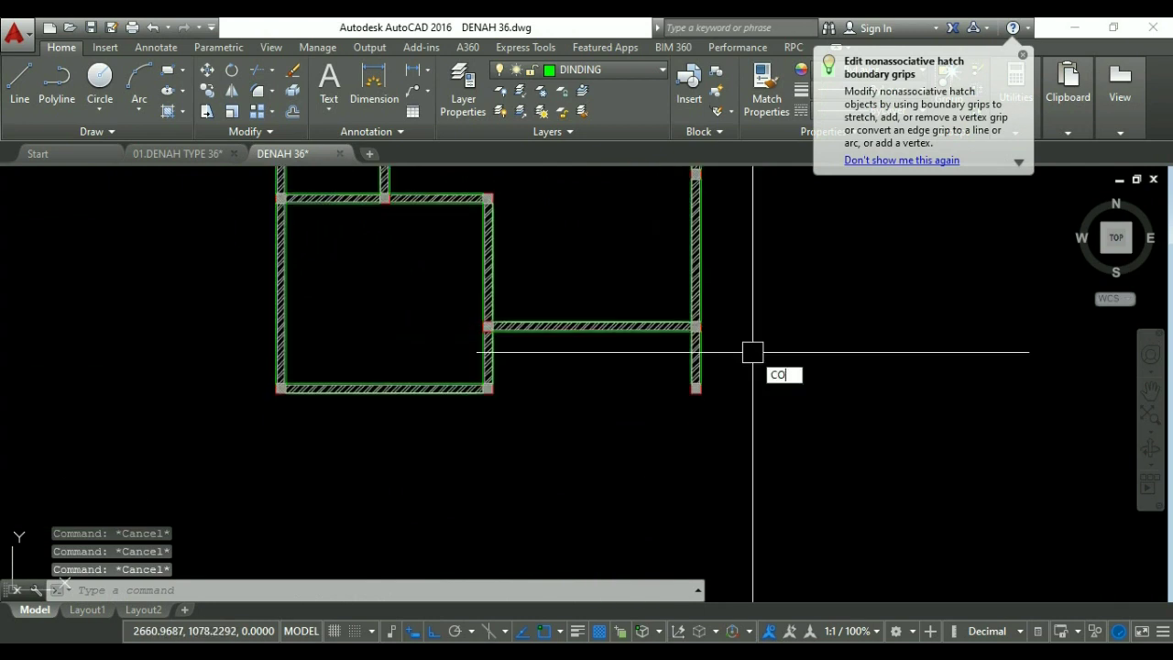
type("CO")
key("Return")
middle_click_drag(317, 416, 380, 377)
left_click(375, 317)
left_click(329, 326)
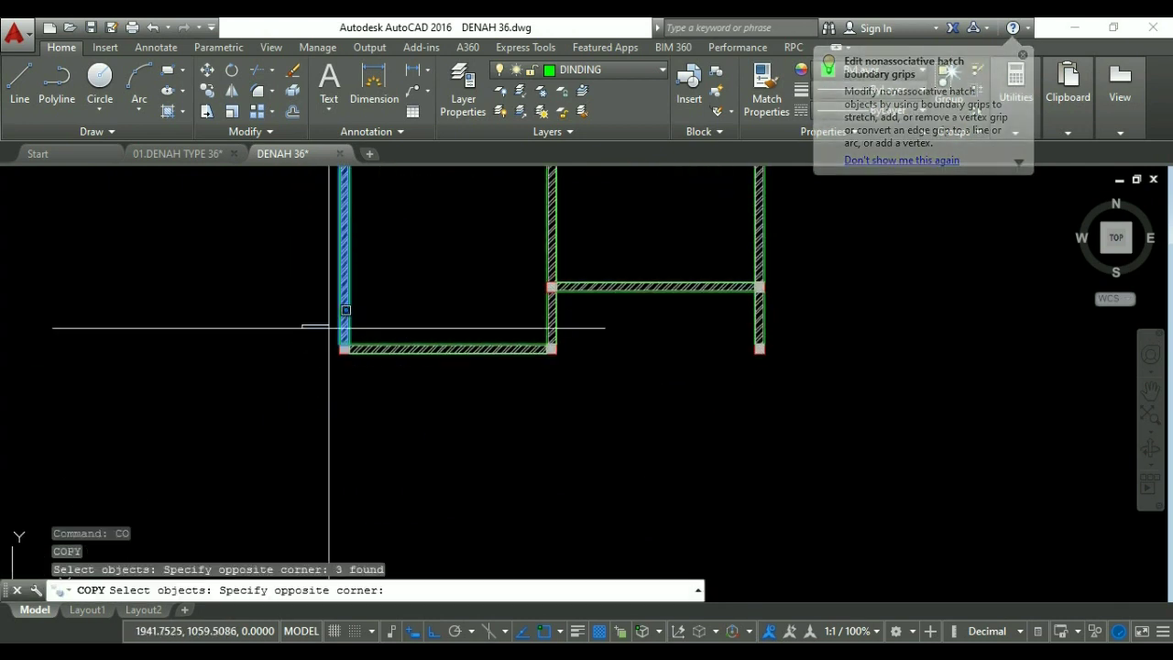
left_click(365, 374)
key("Return")
left_click(280, 294)
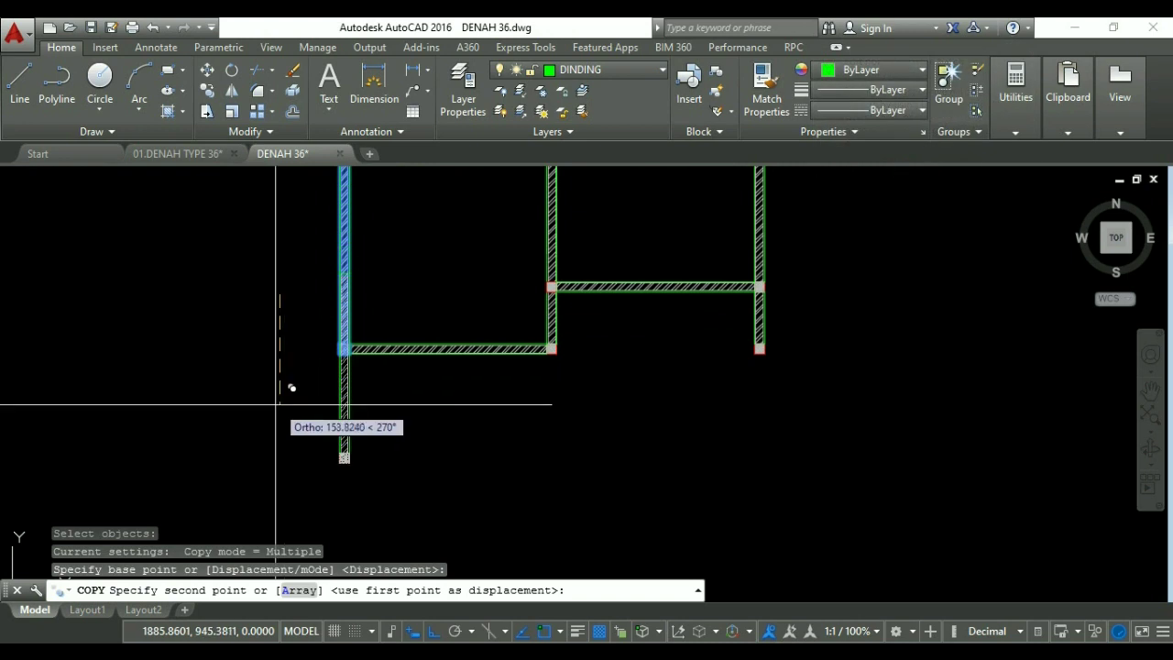
key("Return")
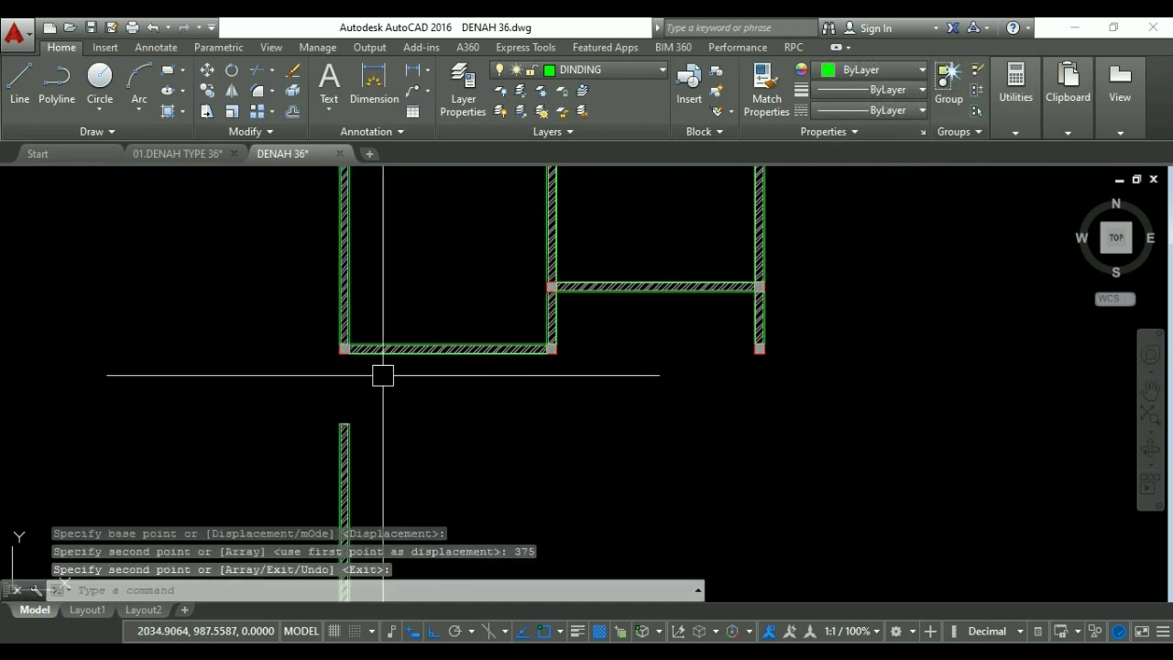
key("Escape")
key("Escape")
Stretch the copied left wall and its hatch upward to the lower face of the lower room's bottom-left column.
left_click(354, 429)
left_click(334, 409)
scroll(323, 401, "up", 3)
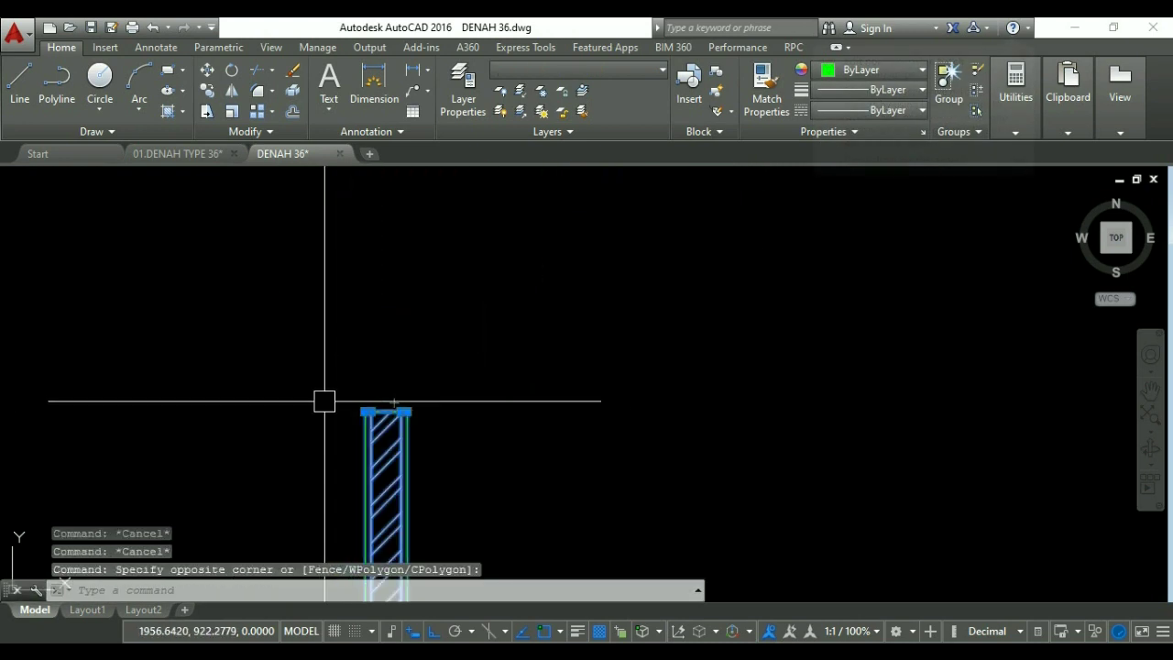
left_click(386, 412)
middle_click_drag(393, 204, 382, 320)
scroll(381, 310, "down", 6)
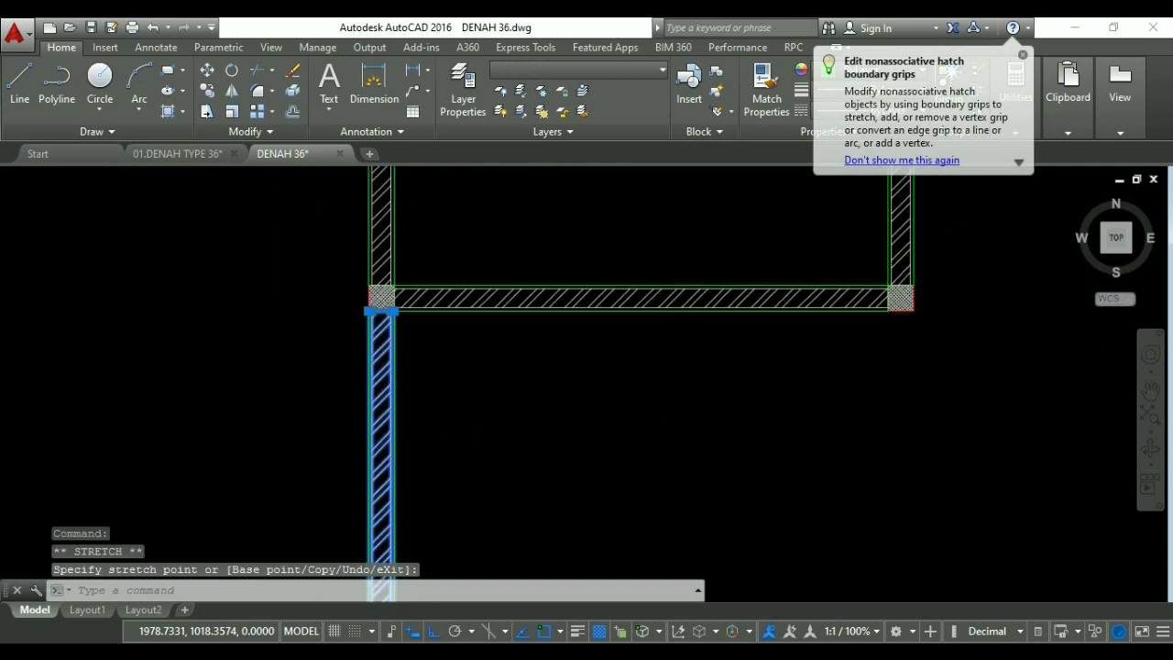
key("Escape")
key("Escape")
Mirror the front left wall and its end column across the vertical axis through the lower room's bottom-right column, keeping the originals.
key("Return")
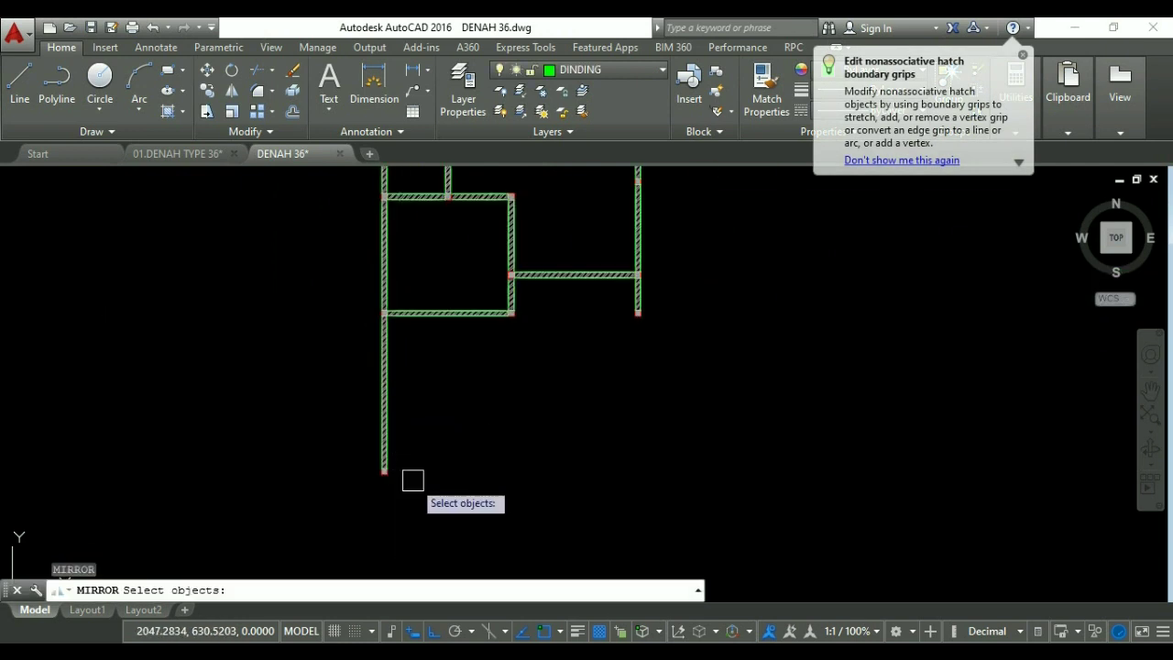
left_click(413, 477)
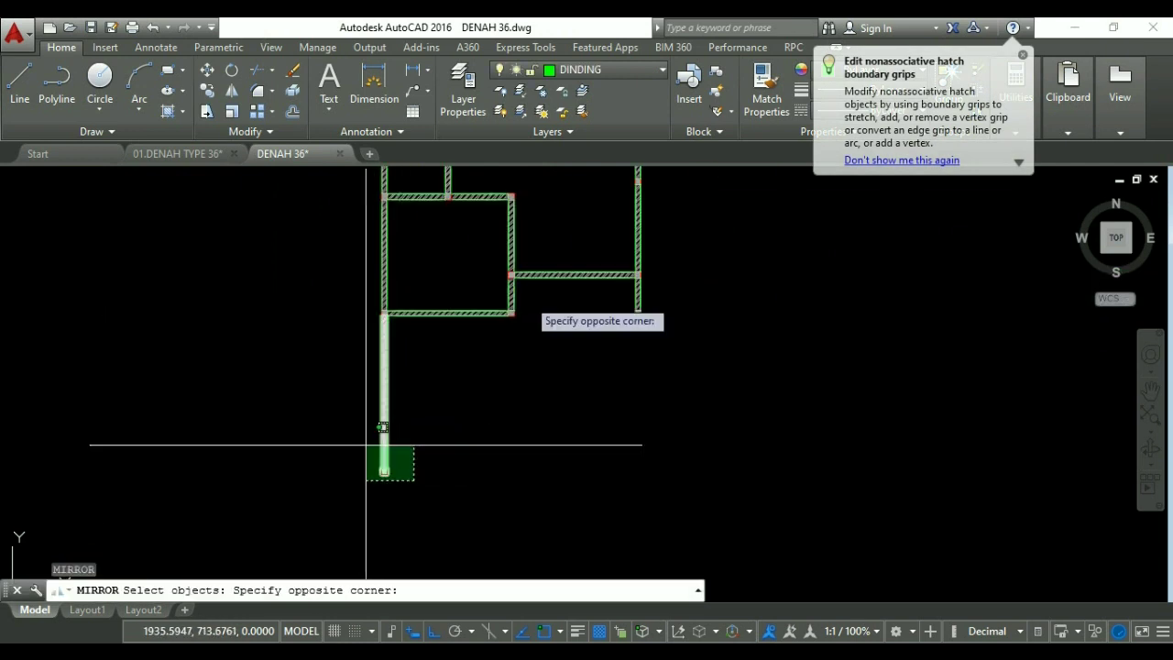
left_click(379, 428)
scroll(541, 296, "up", 4)
key("Return")
scroll(460, 341, "up", 2)
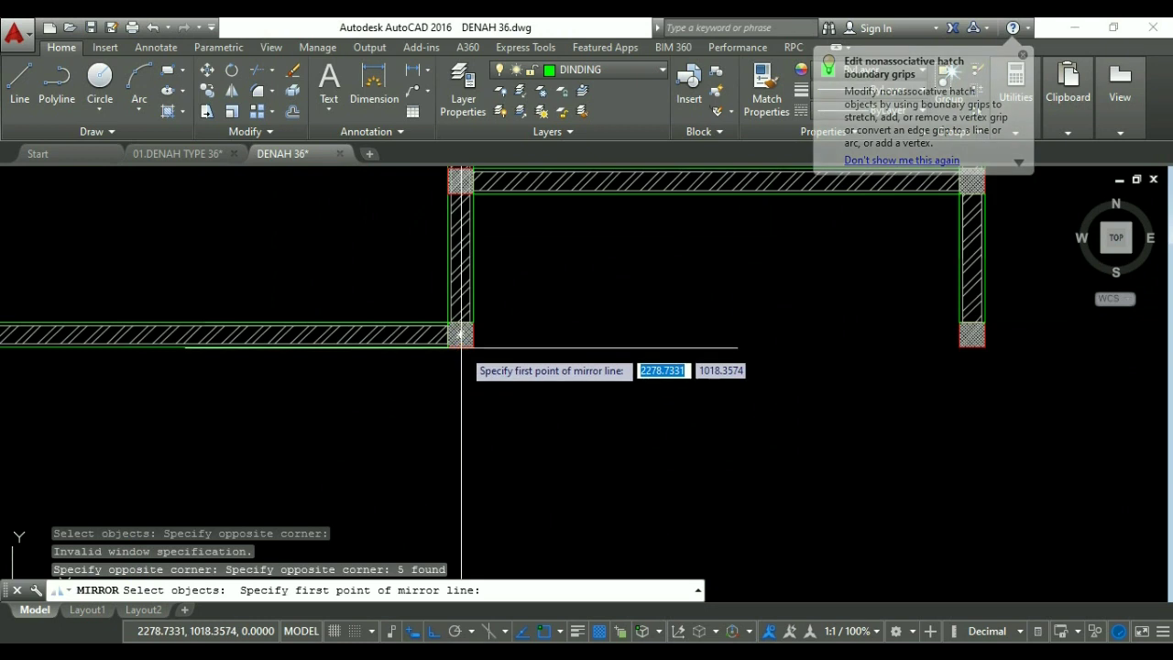
left_click(460, 339)
left_click(463, 363)
key("Return")
scroll(483, 410, "down", 5)
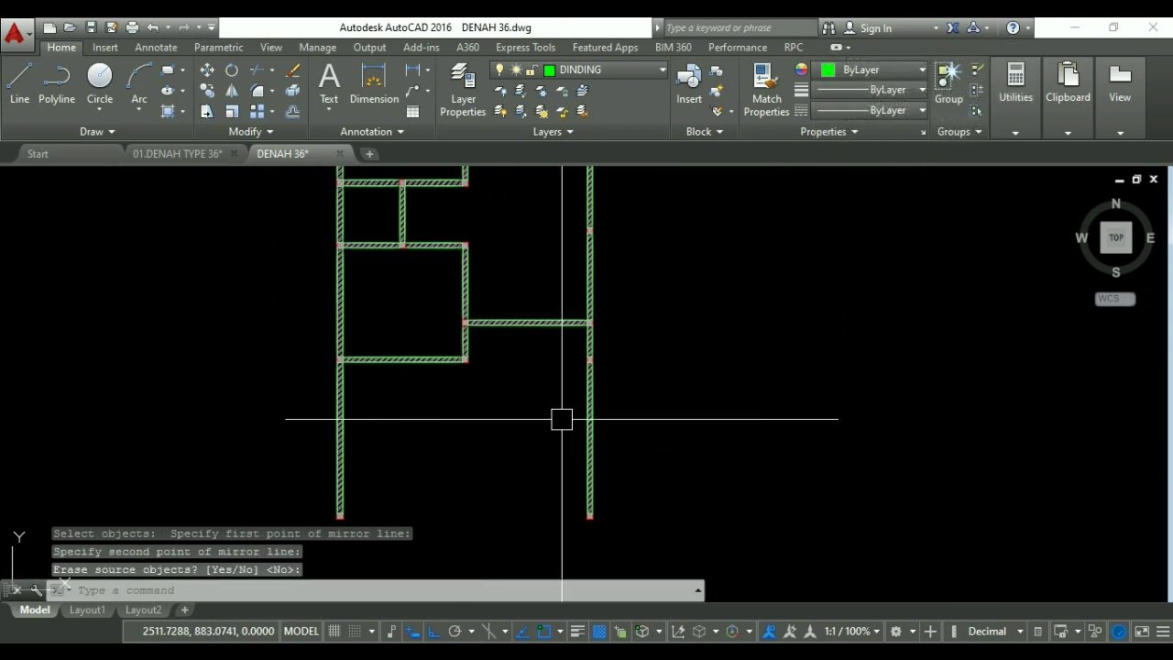
middle_click_drag(558, 435, 575, 365)
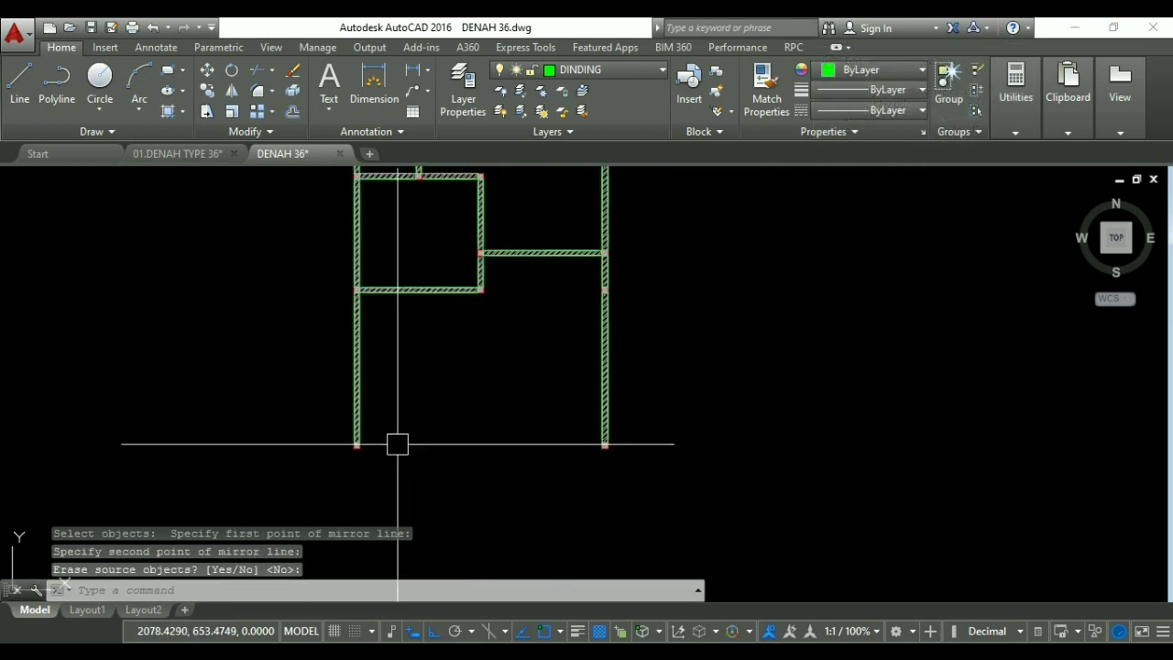
scroll(527, 427, "up", 2)
scroll(583, 433, "up", 2)
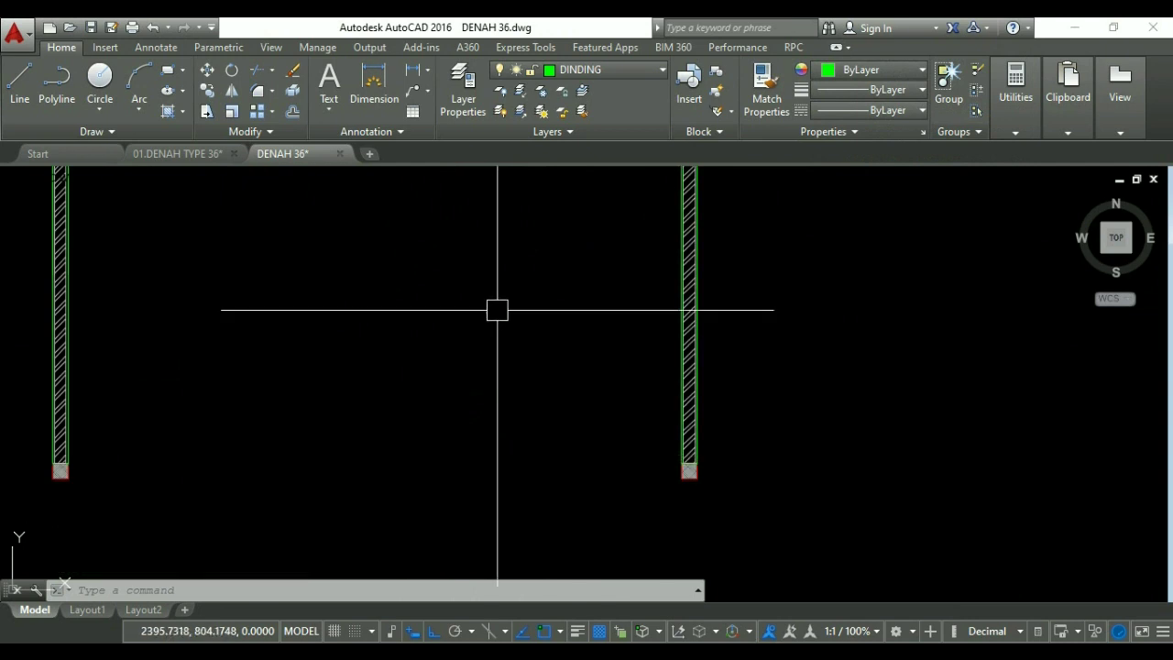
scroll(526, 304, "down", 1)
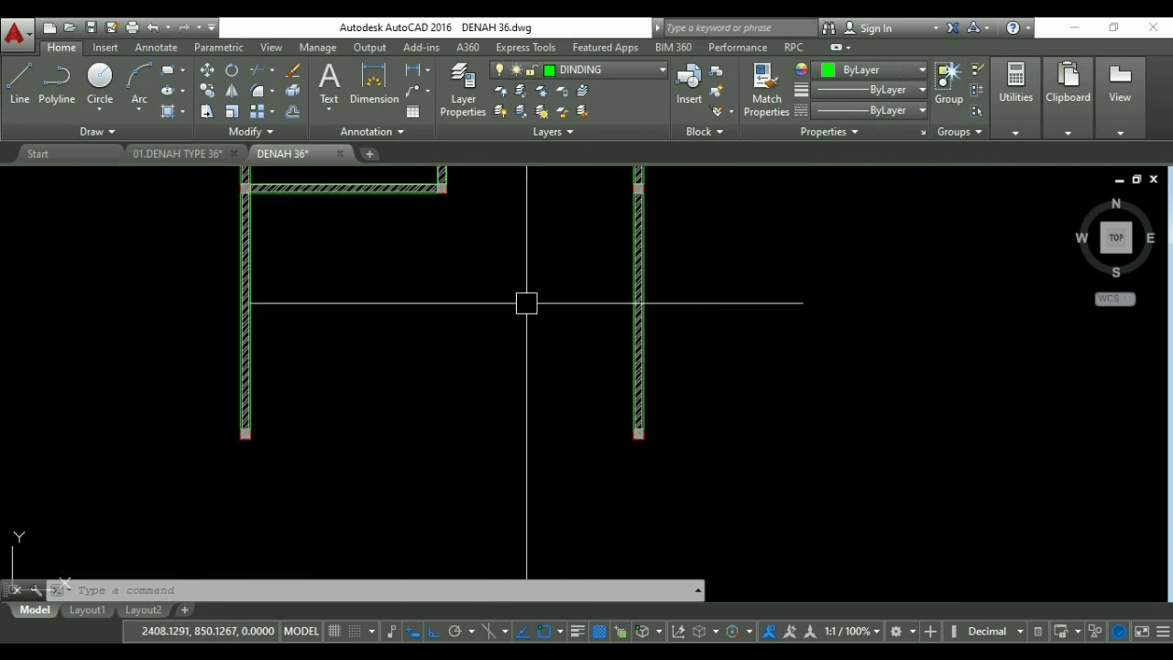
key("Escape")
key("Escape")
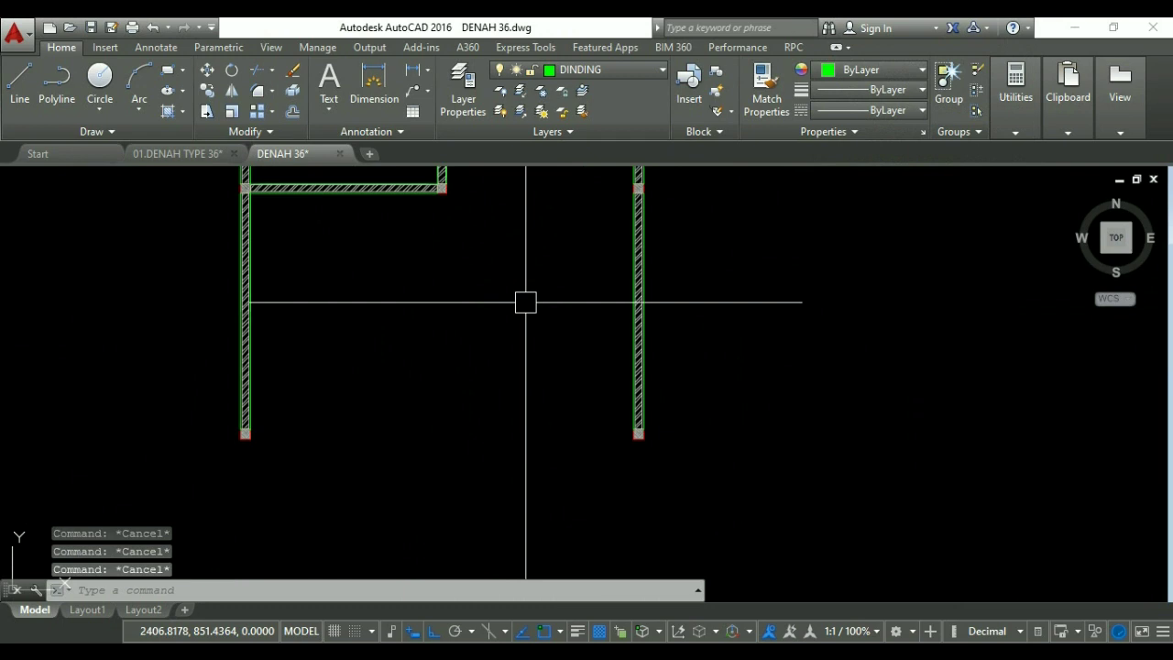
type("ML")
key("Return")
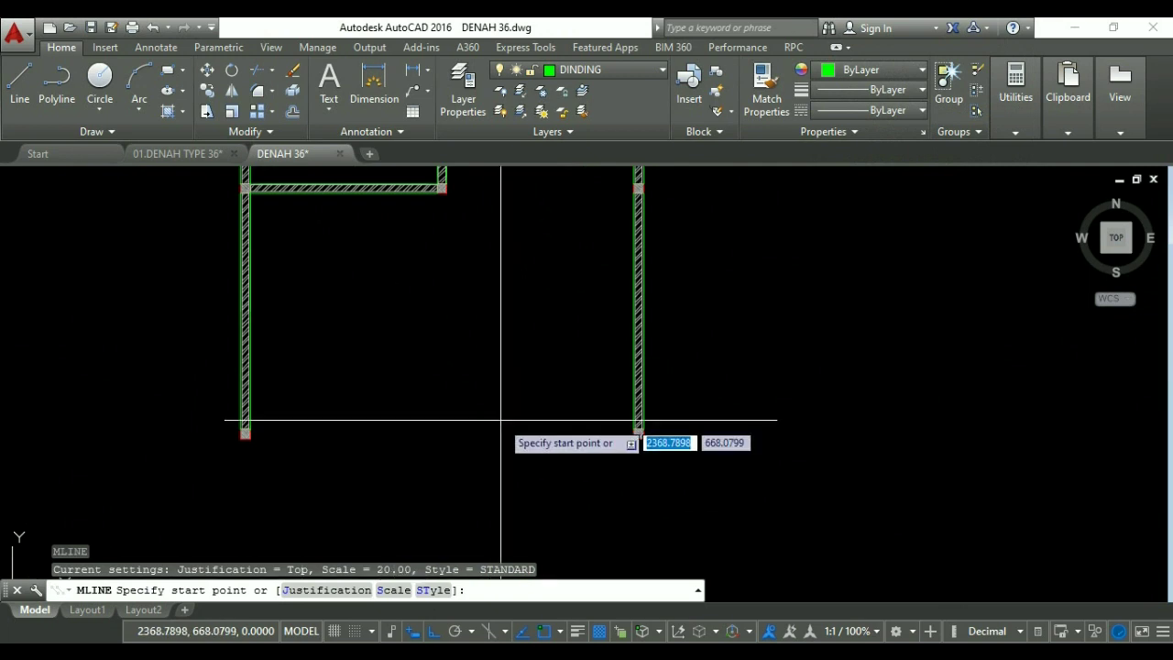
key("Escape")
Start a multiline with Zero justification and a scale of 15.
type("MLI")
key("Return")
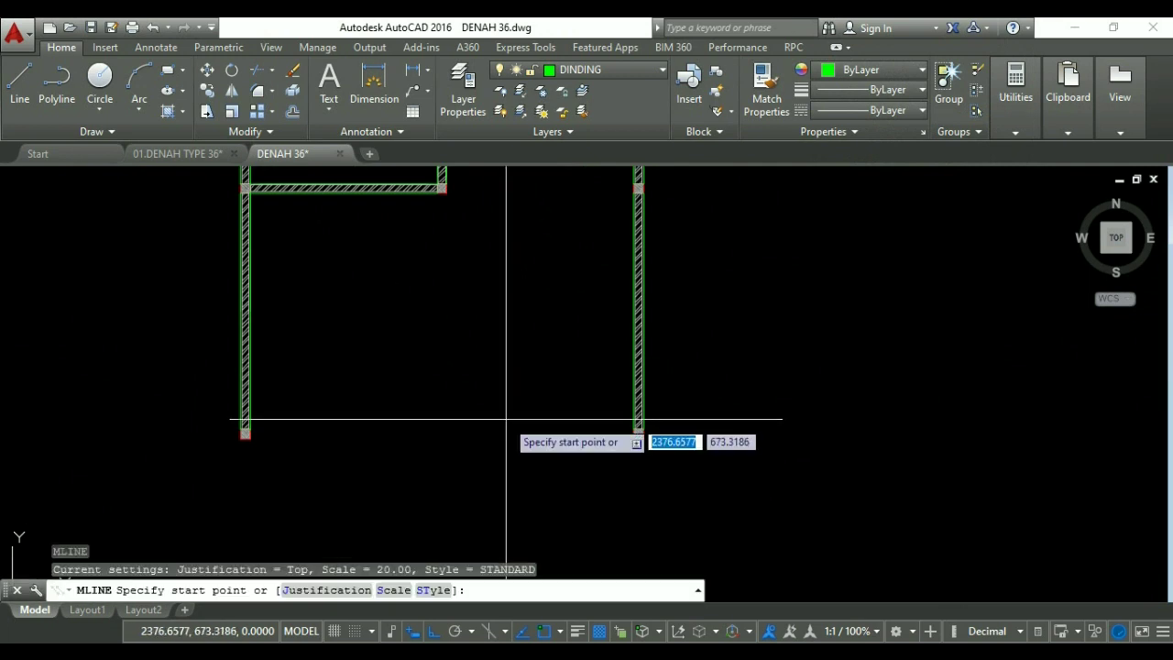
type("J")
key("Return")
type("z")
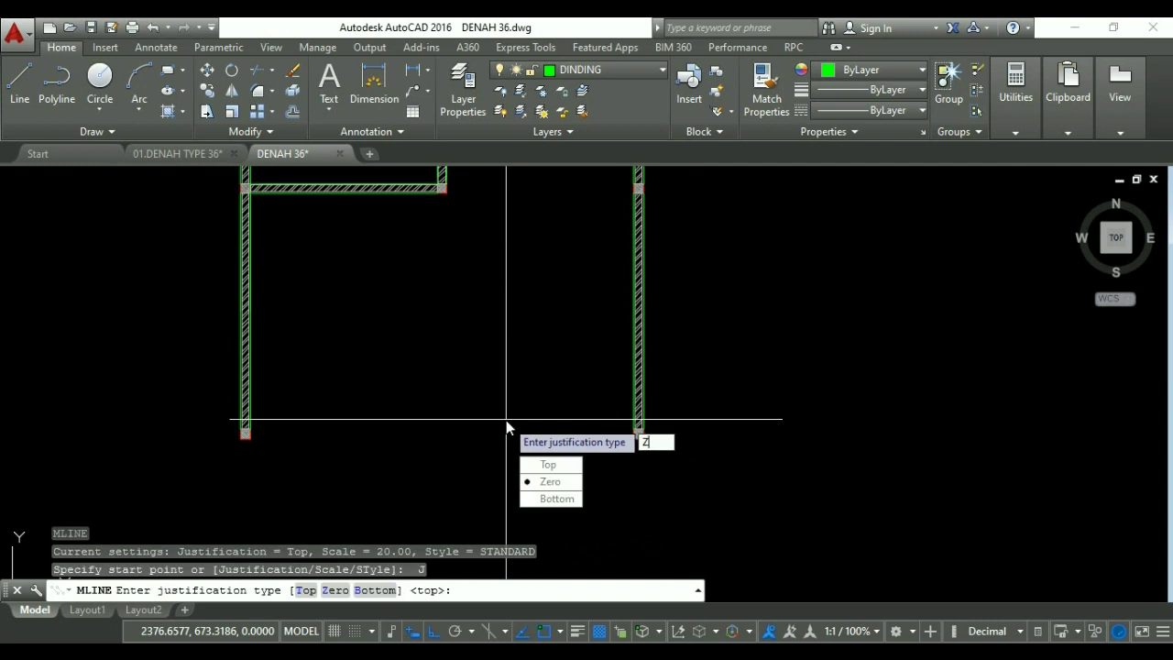
key("Return")
key("Return")
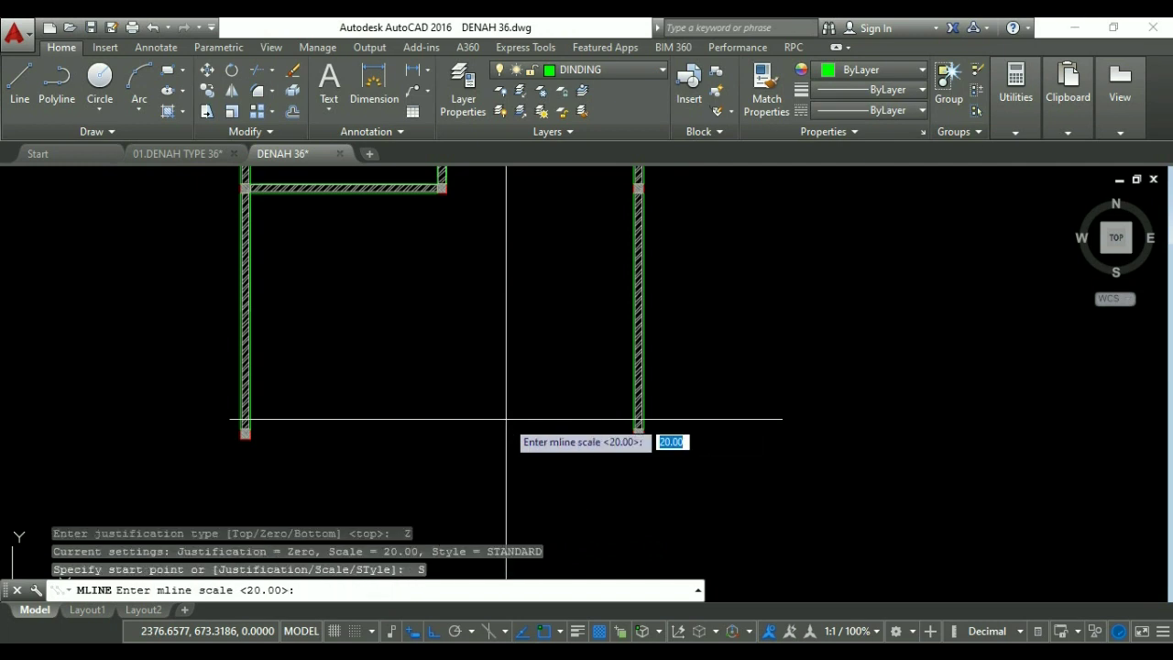
key("Return")
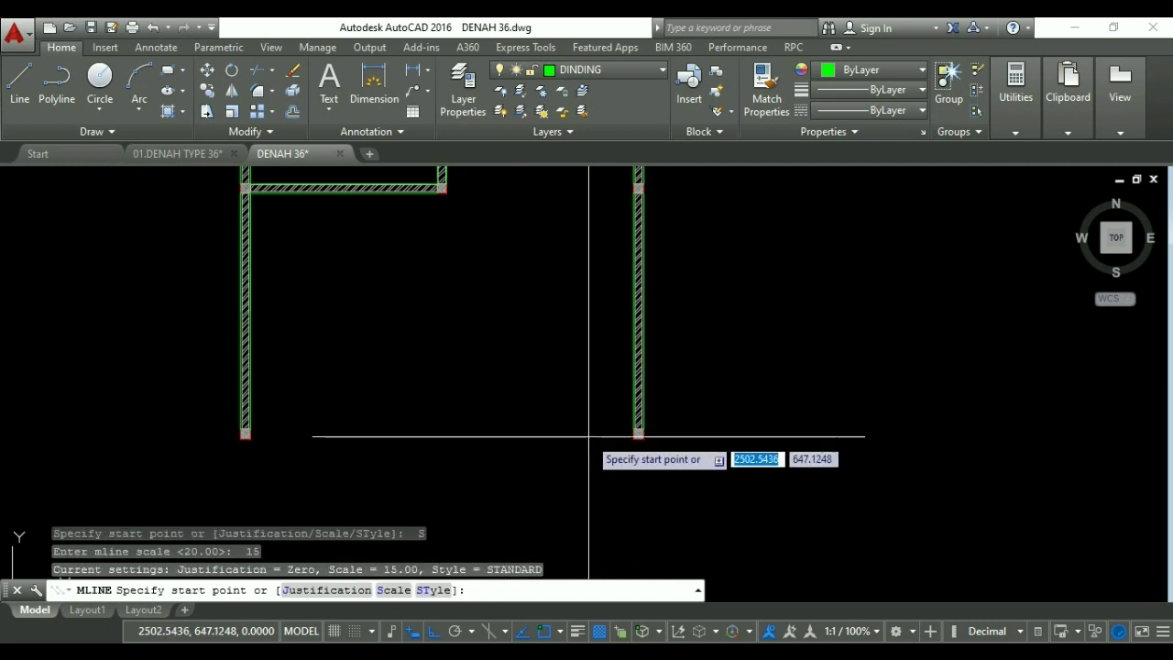
Draw the multiline from the front-right end column leftward, then up to the lower face of the lower room's bottom-right column.
scroll(549, 431, "up", 2)
left_click(689, 431)
scroll(683, 430, "down", 2)
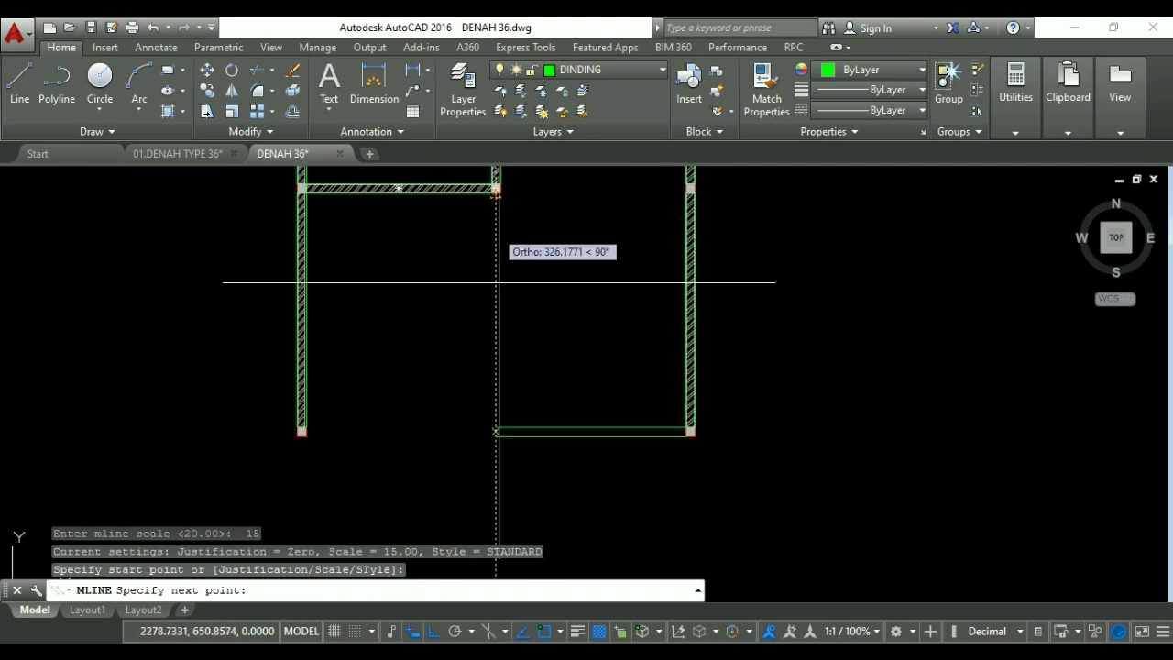
left_click(497, 330)
middle_click_drag(500, 241, 495, 312)
scroll(488, 279, "up", 4)
left_click(492, 259)
key("Escape")
key("Escape")
scroll(531, 298, "down", 4)
middle_click_drag(630, 364, 590, 314)
scroll(592, 312, "down", 2)
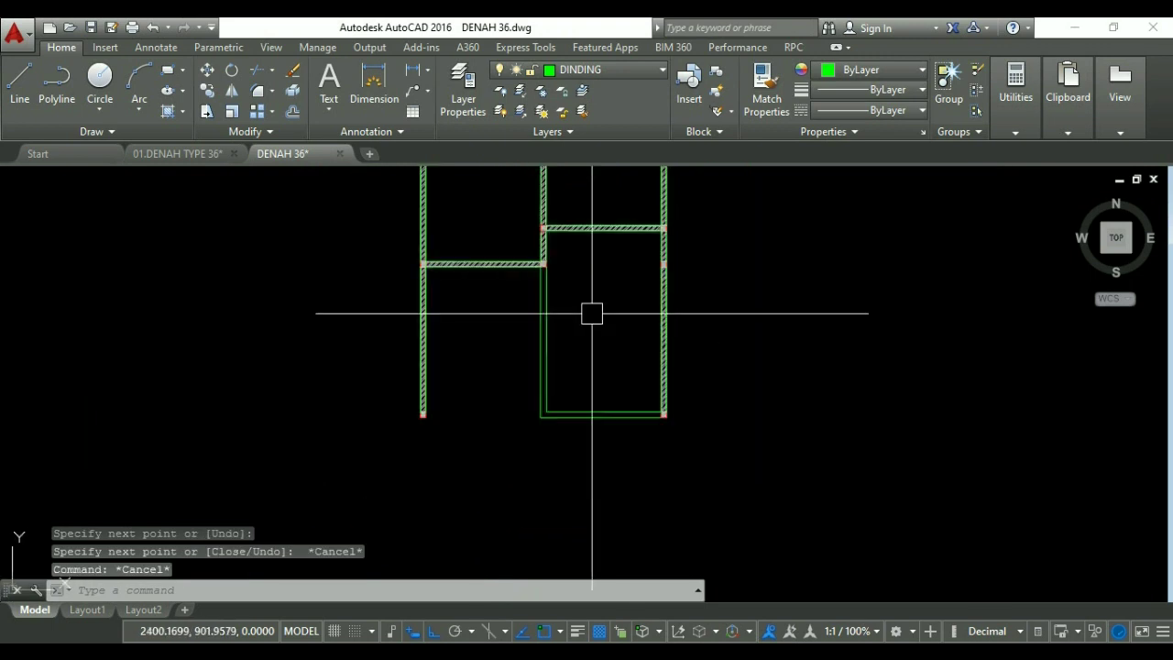
Draw a line from the front-left end column's lower-right corner to the multiline's outer corner.
type("l")
key("Return")
scroll(440, 422, "up", 5)
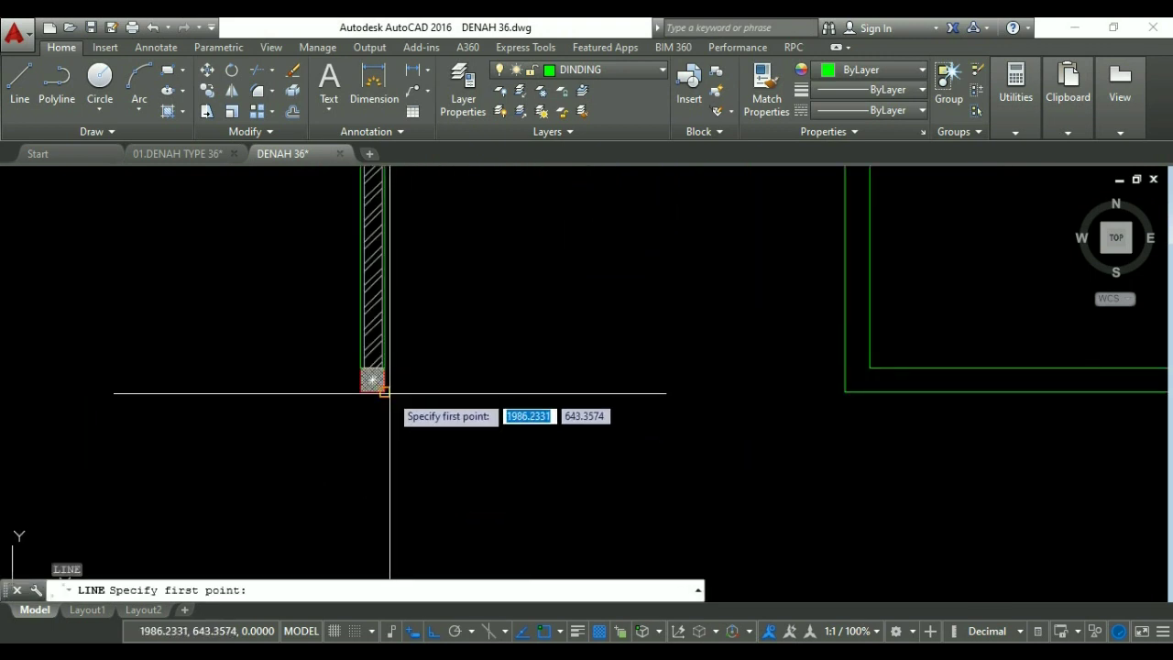
left_click(390, 393)
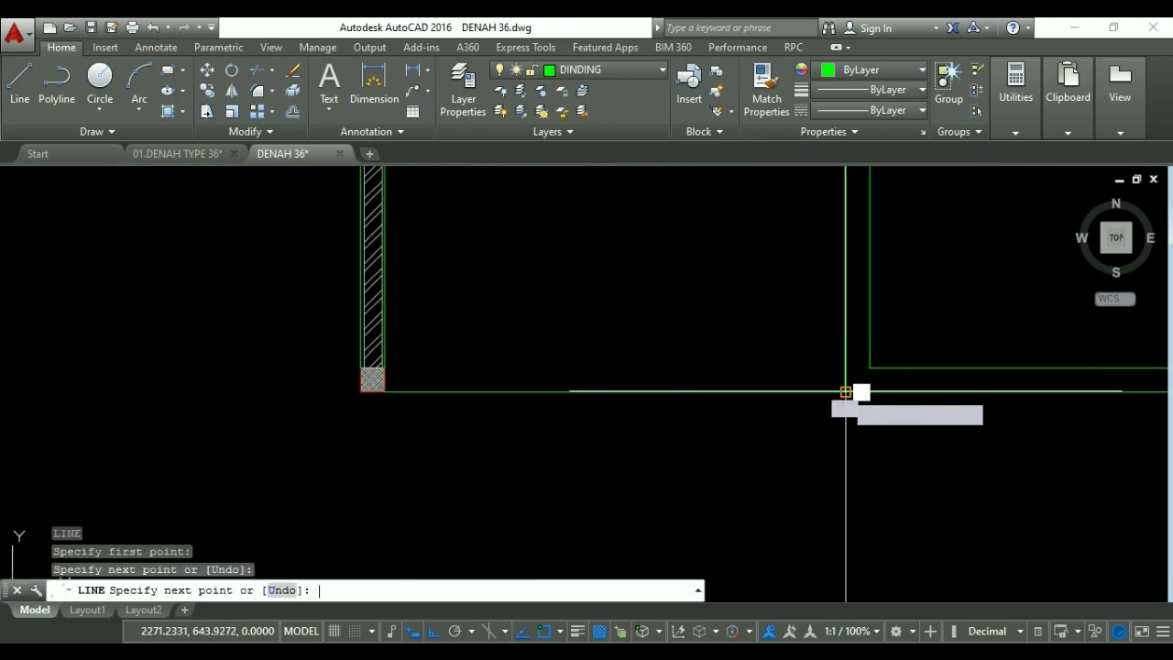
left_click(845, 392)
scroll(845, 392, "down", 2)
middle_click_drag(712, 366, 678, 324)
key("Return")
Draw a 285-unit horizontal line from the lower room's bottom-right column corner to the right outer wall.
key("Return")
scroll(636, 275, "up", 3)
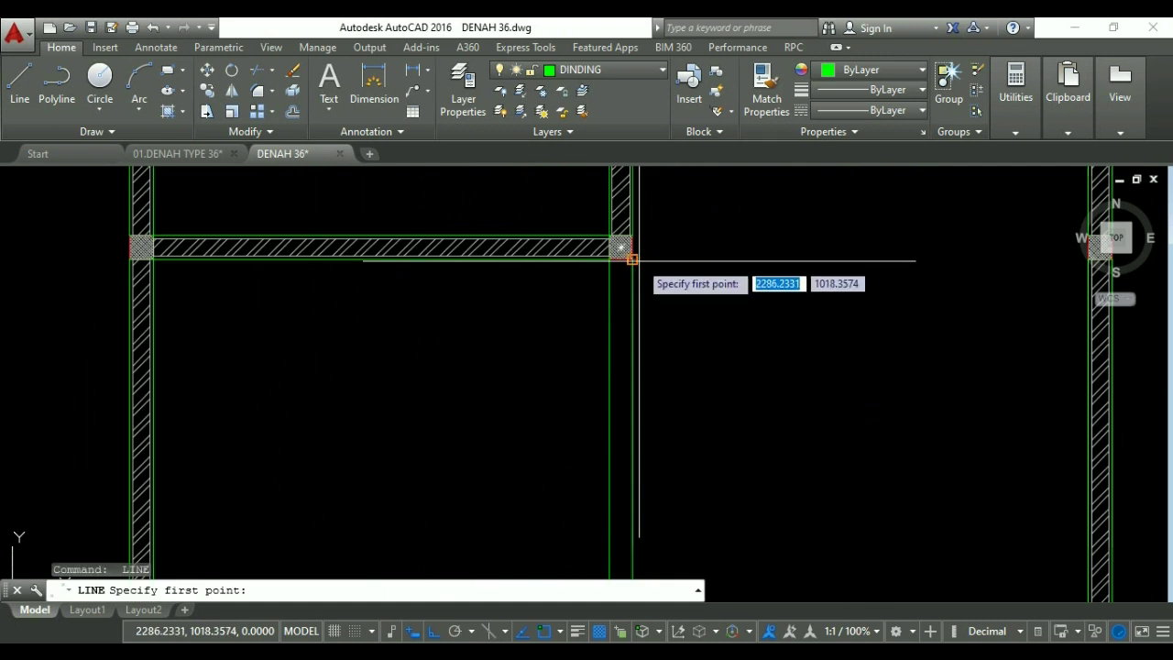
left_click(632, 259)
middle_click_drag(985, 261, 639, 364)
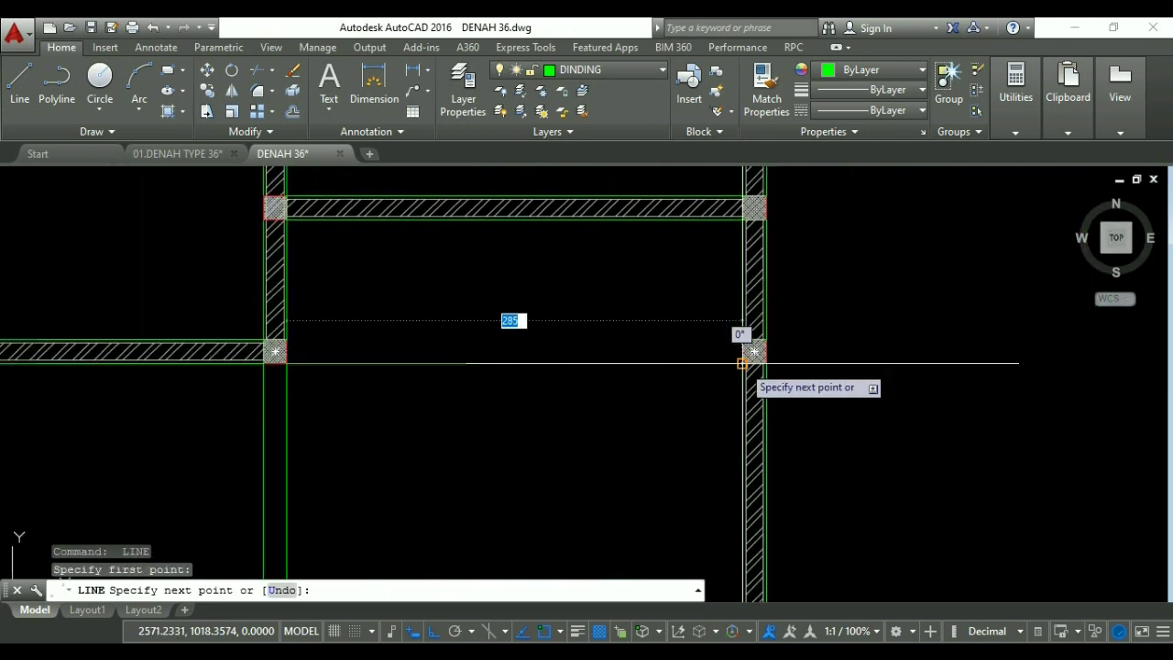
left_click(742, 363)
key("Return")
Shorten the vertical multiline by stretching its upper end 100 units down from the column.
scroll(742, 364, "down", 3)
middle_click_drag(628, 380, 678, 353)
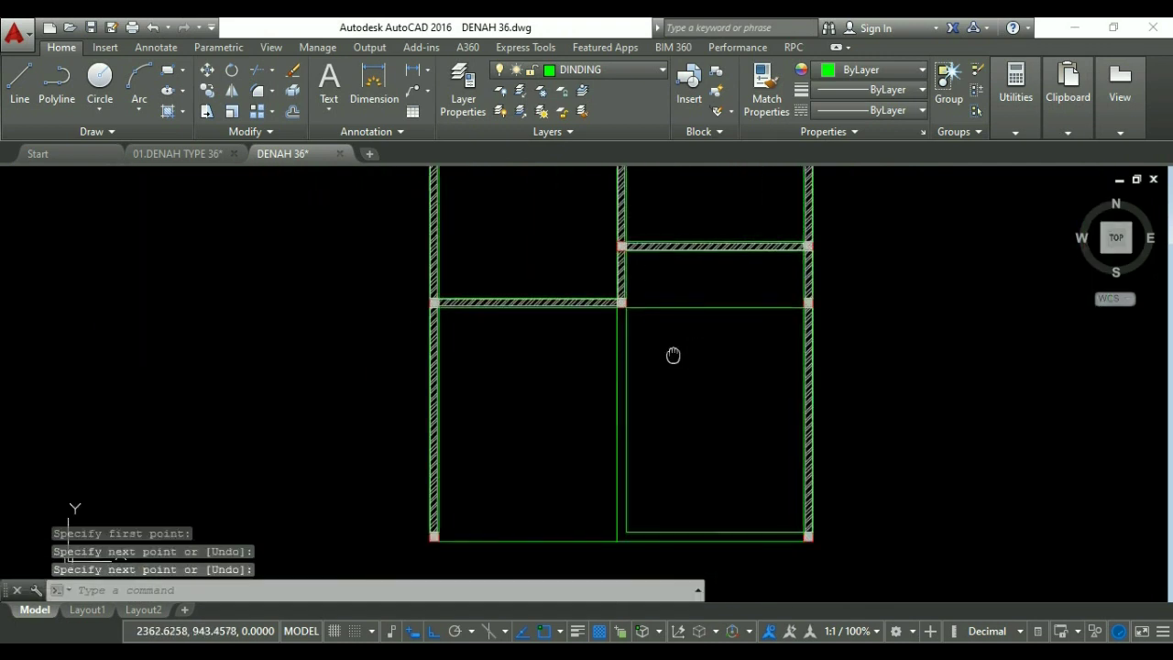
scroll(621, 373, "up", 2)
left_click(623, 367)
scroll(620, 265, "up", 2)
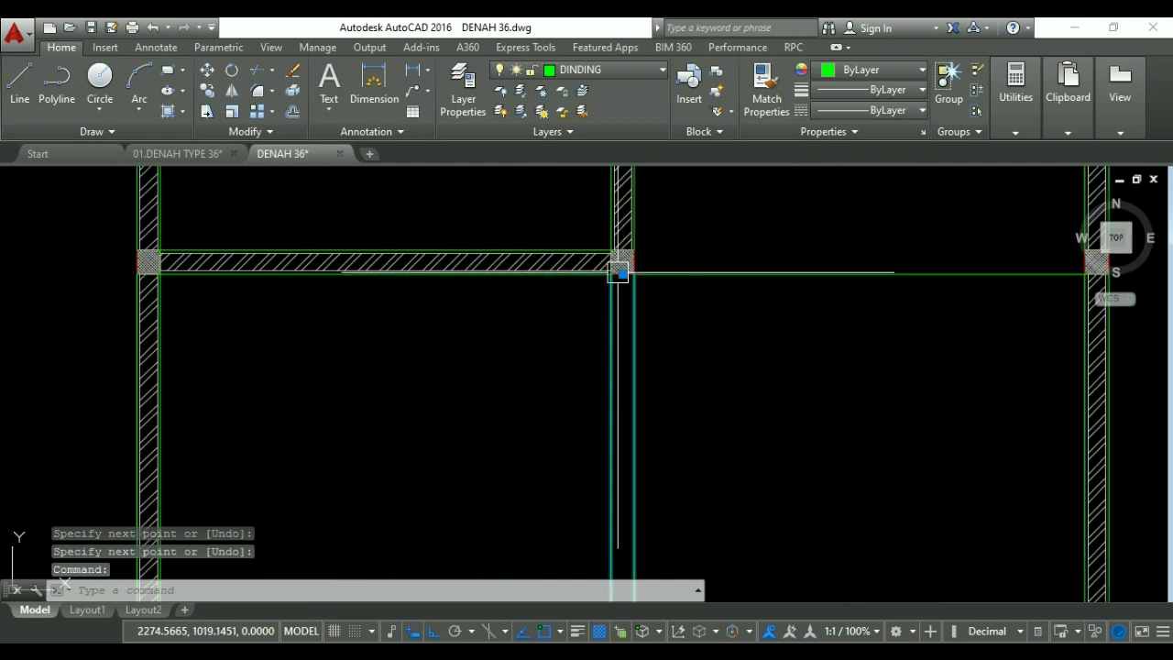
left_click(622, 272)
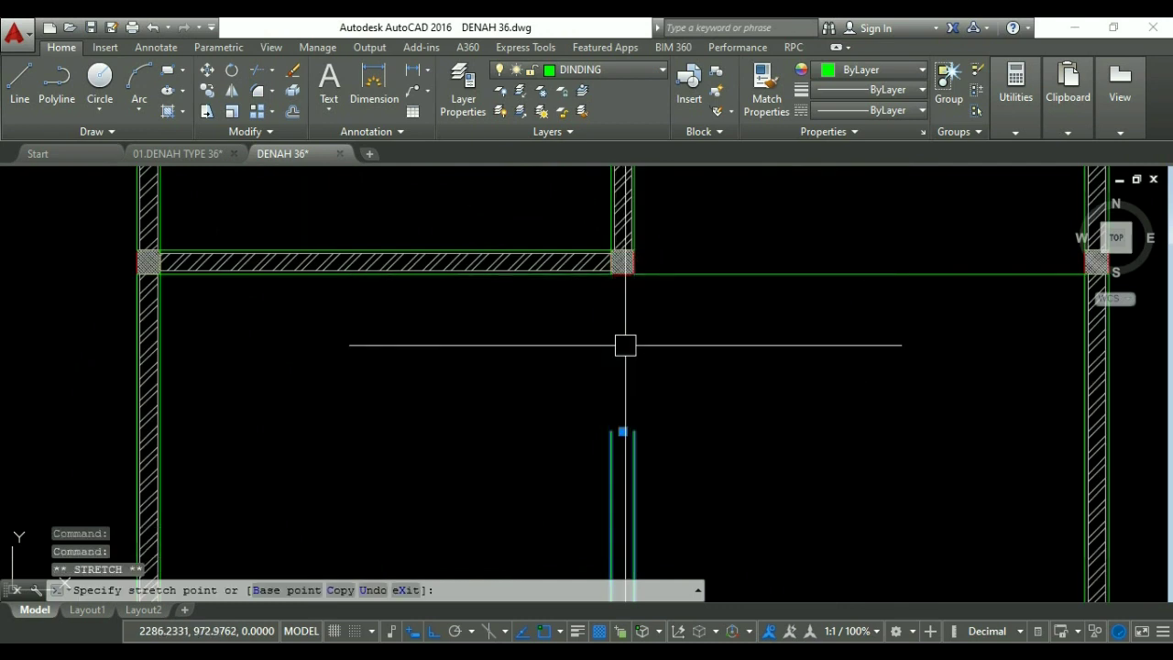
scroll(631, 330, "down", 4)
key("Escape")
scroll(642, 348, "up", 4)
type("l")
key("Return")
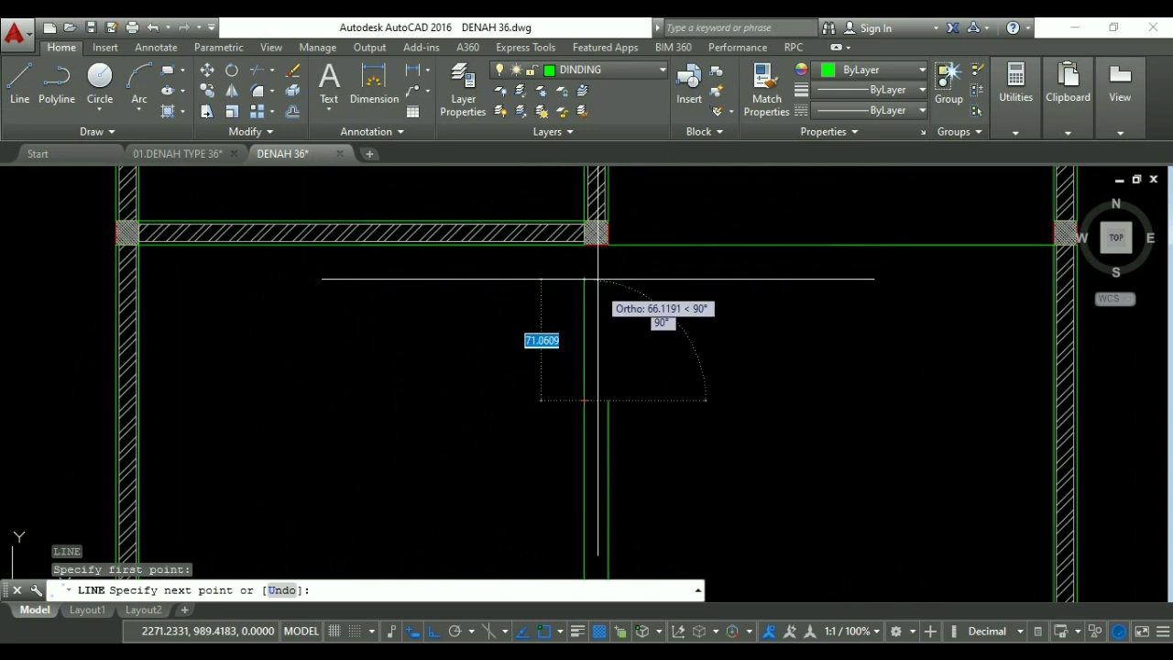
key("Escape")
Outline a 100-unit square below the column with lines down to the multiline's end, 100 units right, and up to the horizontal line.
key("Return")
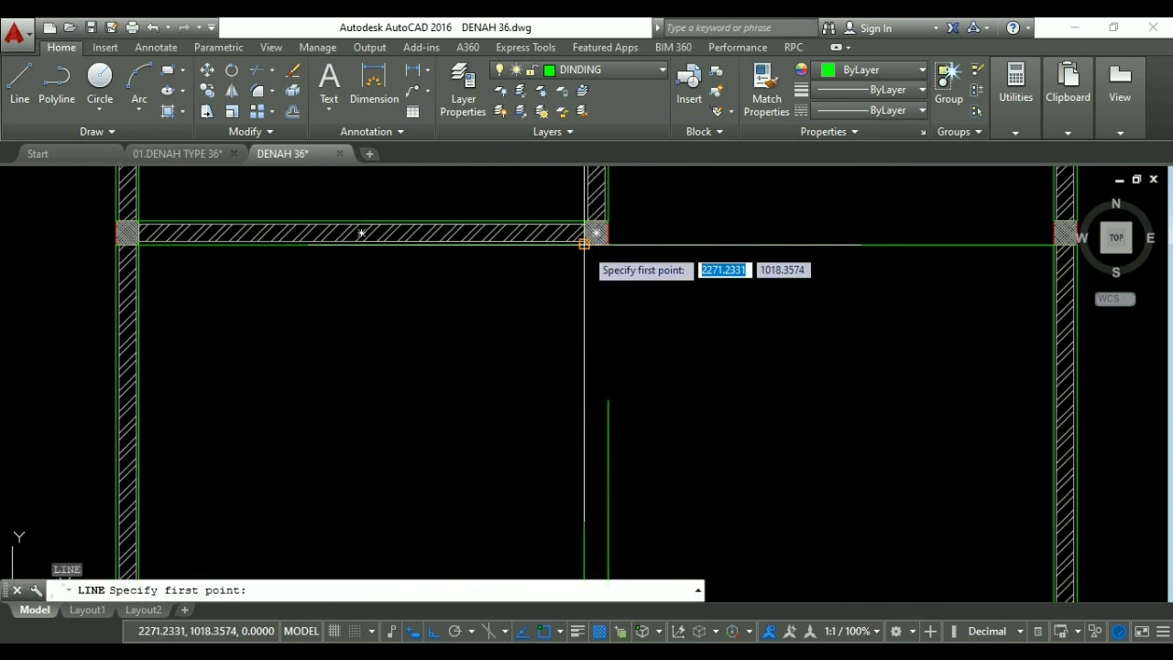
left_click(584, 243)
left_click(586, 395)
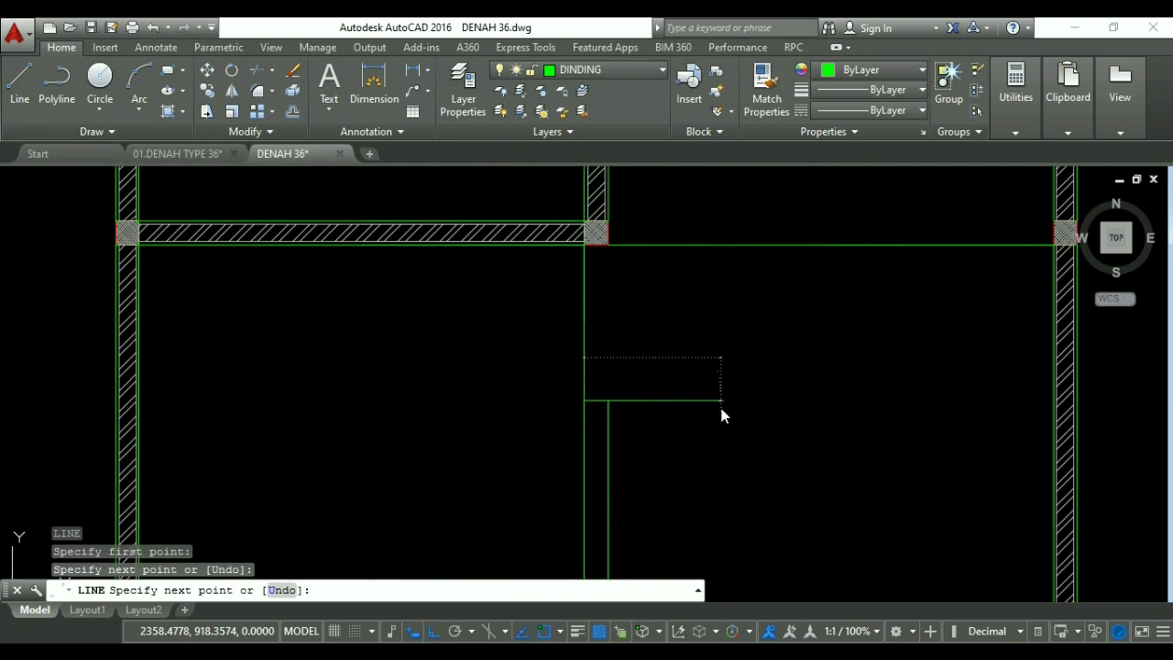
type("100")
key("Return")
left_click(738, 244)
key("Return")
scroll(730, 302, "down", 6)
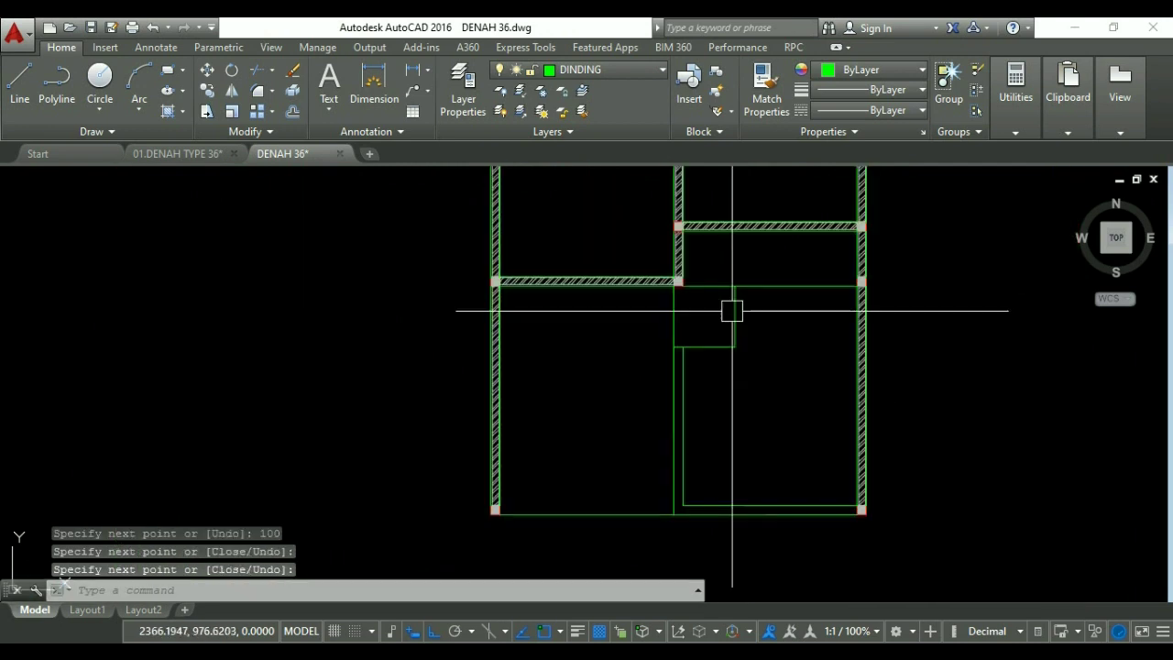
mouse_move(707, 278)
middle_mouse_down()
mouse_move(705, 307)
mouse_move(701, 290)
middle_mouse_up()
scroll(673, 452, "up", 2)
middle_click_drag(686, 446, 702, 393)
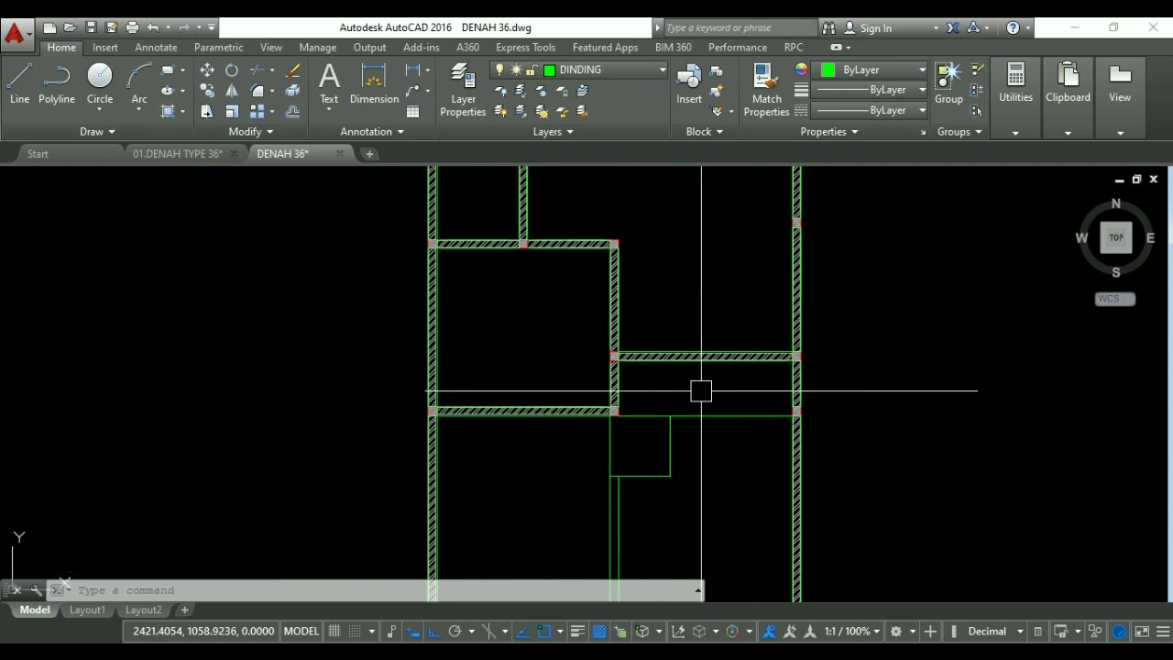
middle_click_drag(704, 367, 703, 394)
middle_click_drag(704, 326, 716, 430)
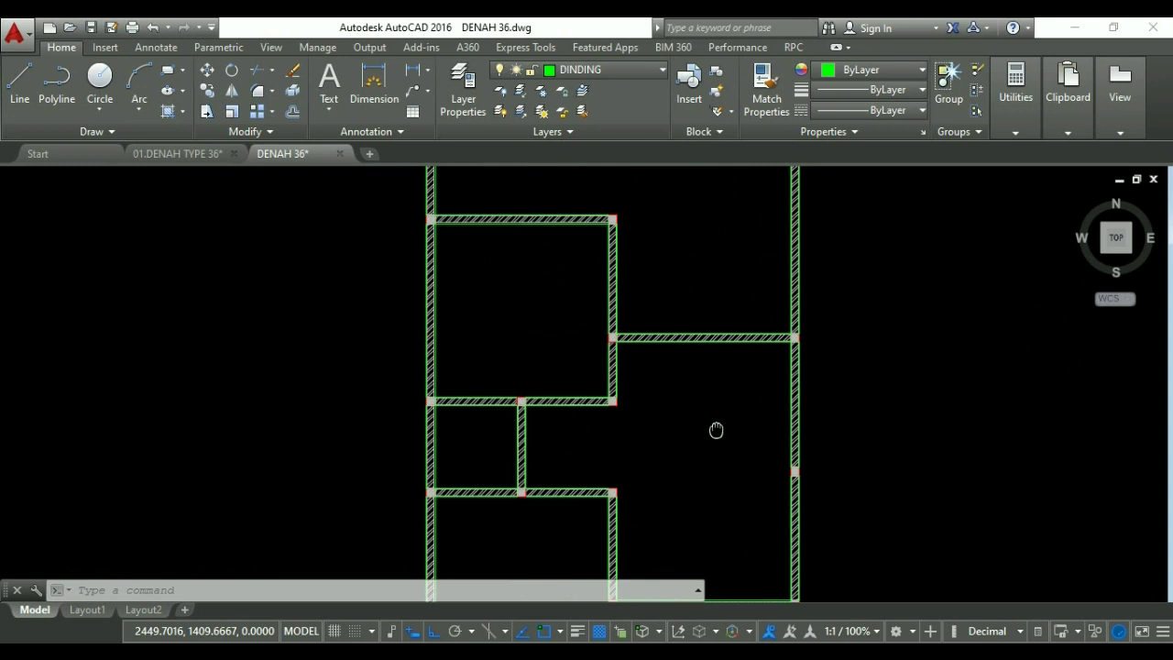
Stretch the lower end and hatch of the lower room's right wall up to the upper face of the cross wall's left column.
middle_click_drag(722, 358, 724, 250)
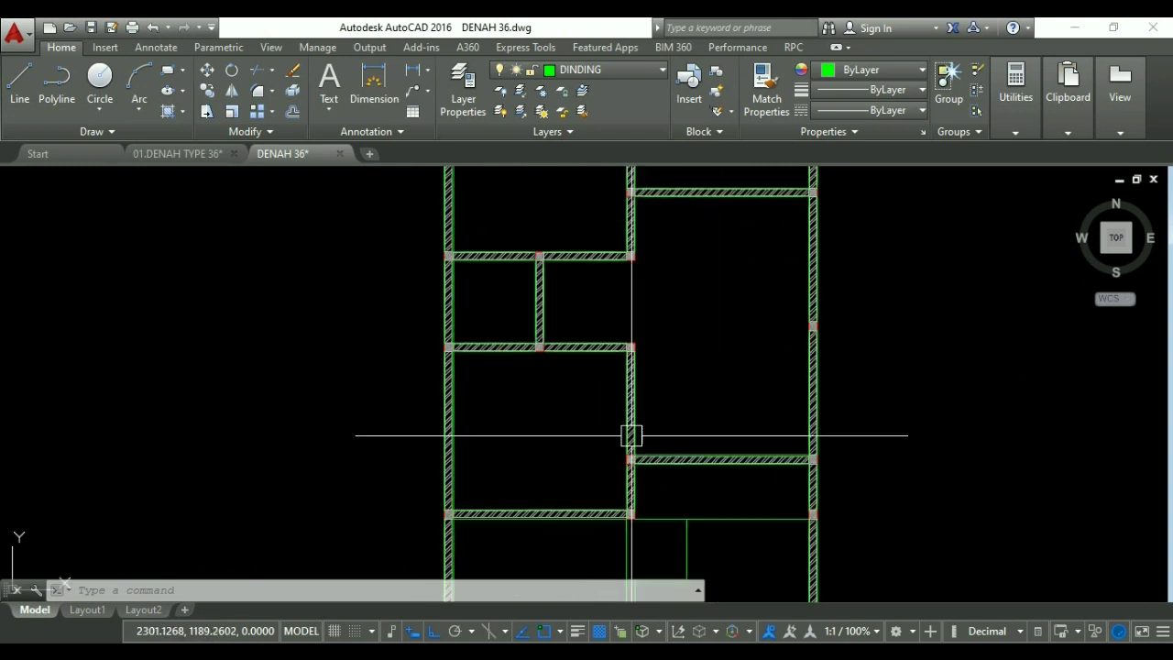
scroll(631, 434, "up", 5)
left_click(683, 476)
left_click(605, 455)
middle_click_drag(605, 455, 610, 386)
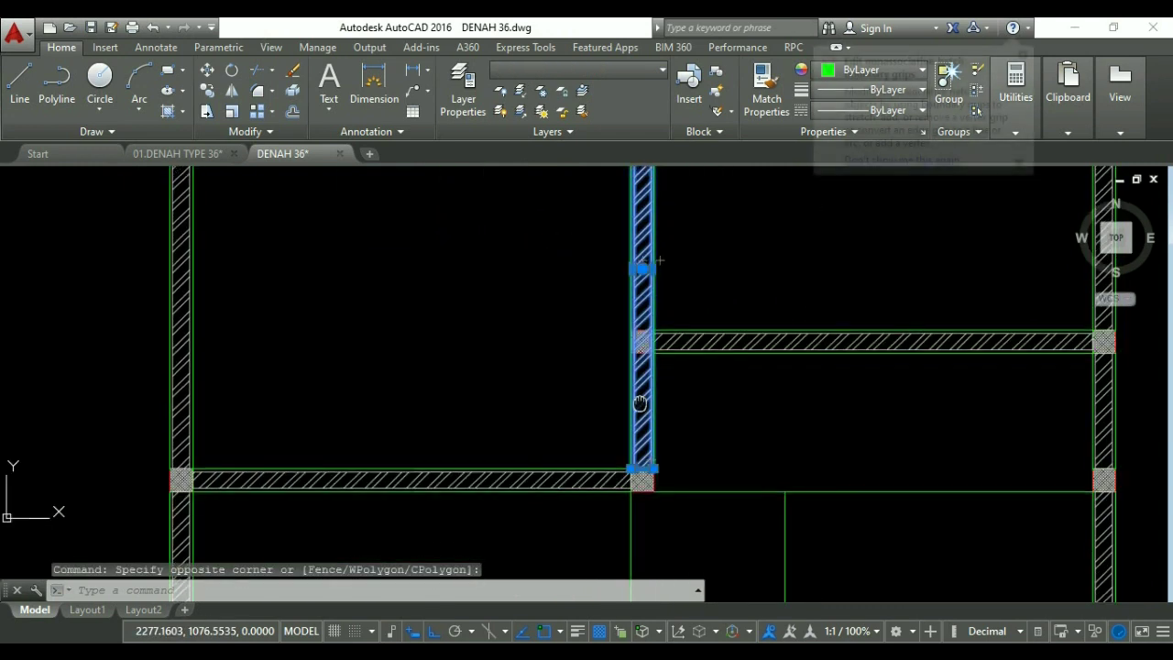
scroll(648, 475, "up", 3)
left_click(654, 467)
scroll(654, 468, "down", 5)
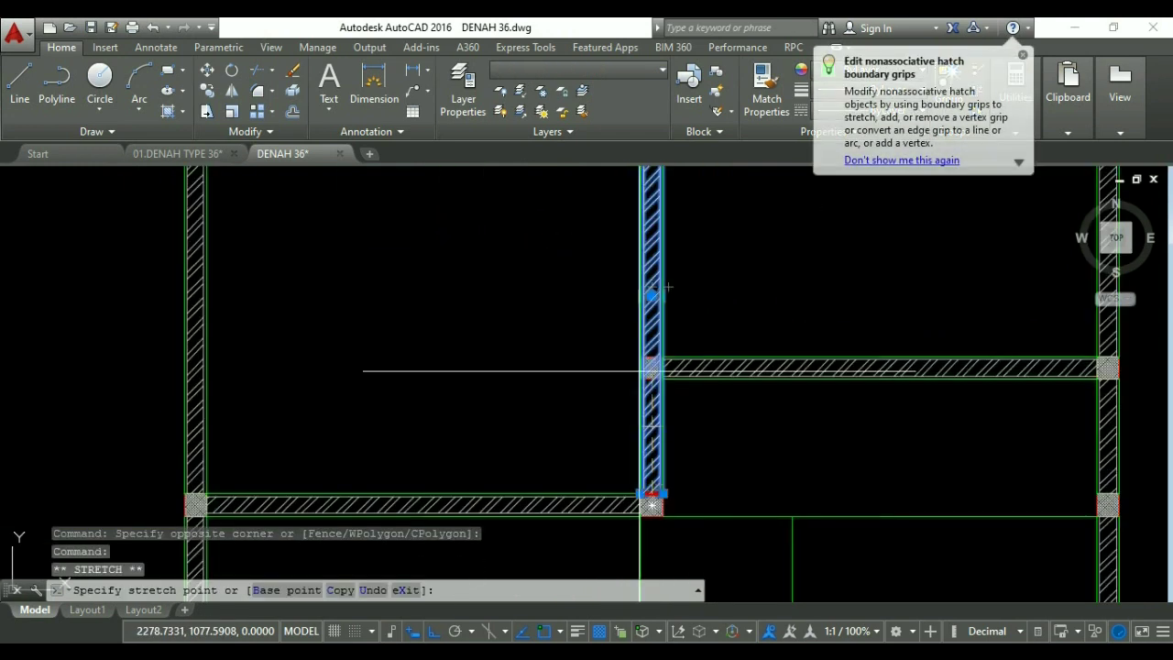
key("Escape")
key("Escape")
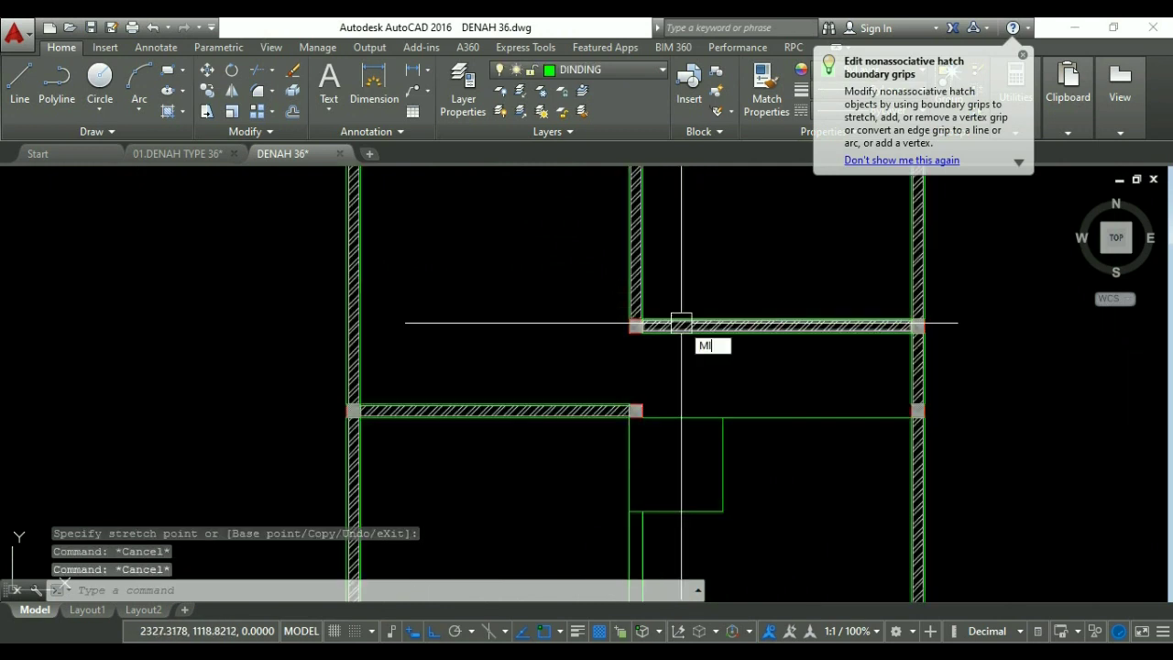
Mirror the short right wall segment below the lower cross wall about the vertical axis through that cross wall's midpoint, keeping the original.
type("mi")
key("Return")
left_click(864, 356)
key("Return")
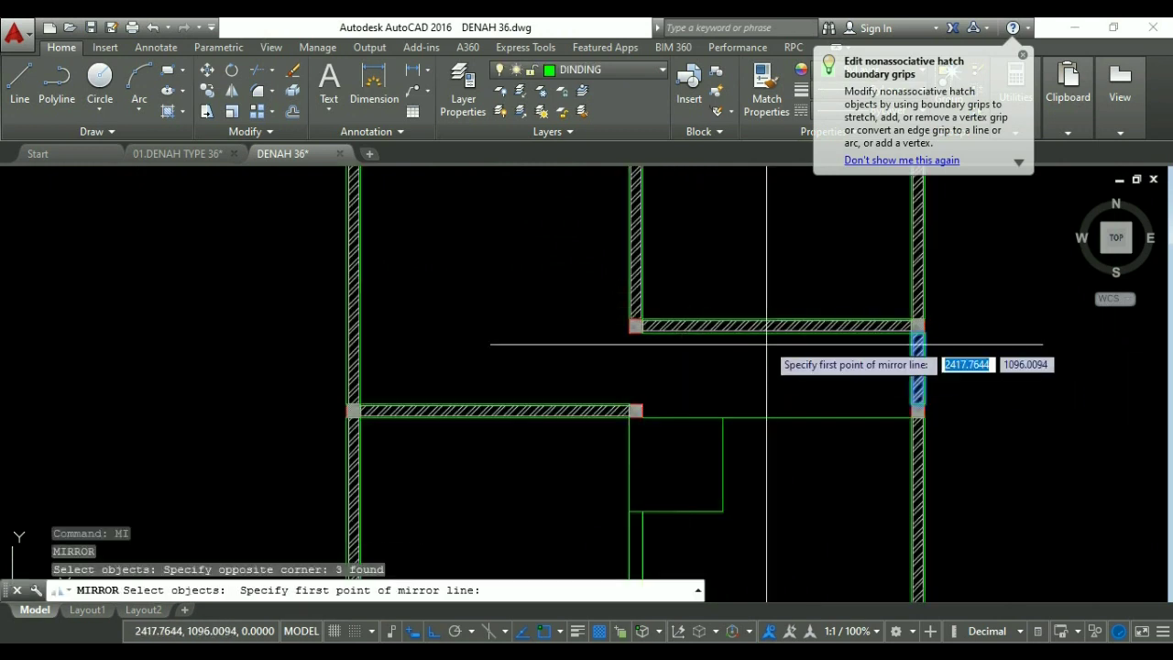
left_click(777, 327)
left_click(777, 366)
key("Return")
scroll(689, 357, "down", 6)
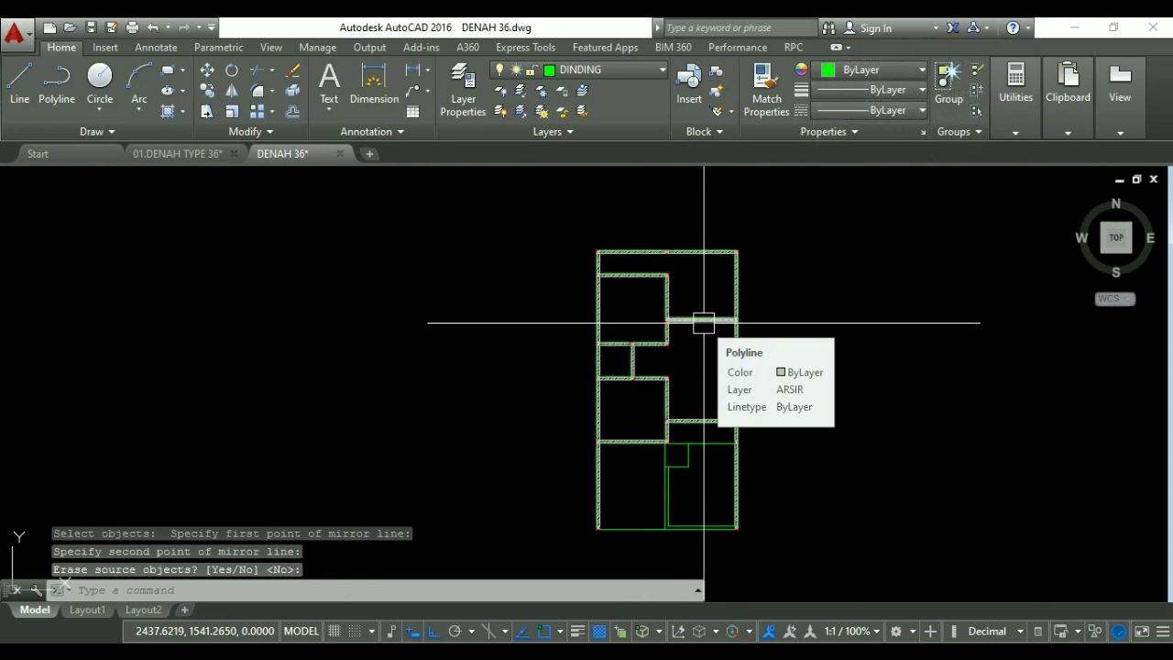
Copy the upper-right space's horizontal wall with its right column 120 units upward.
scroll(702, 323, "up", 4)
type("CO")
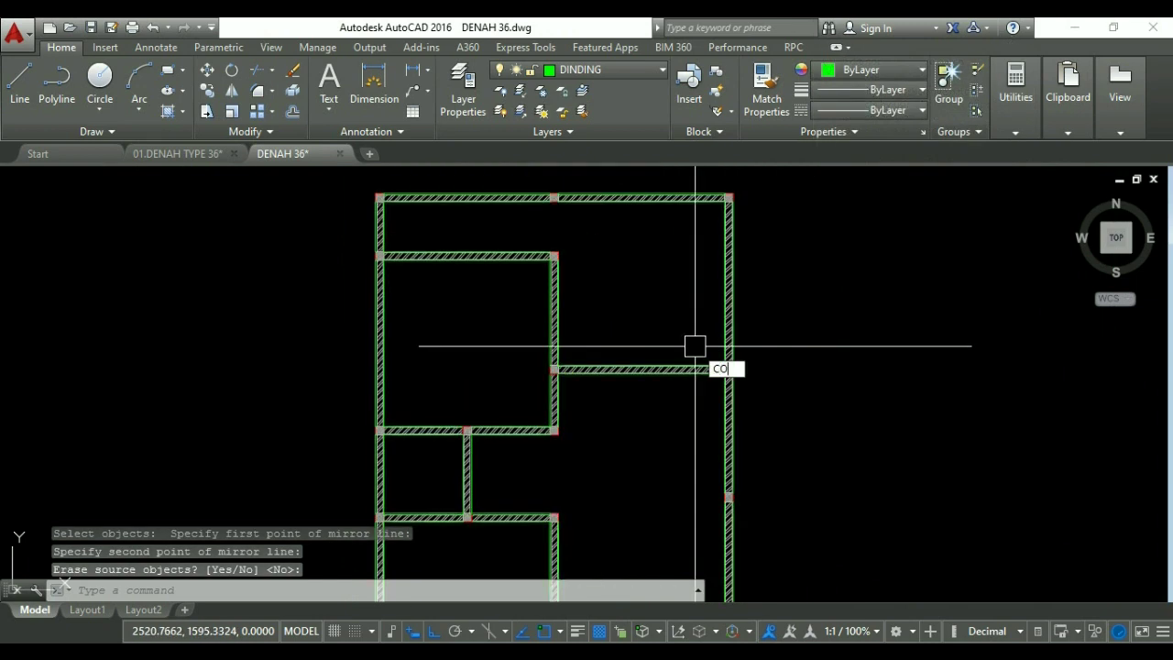
key("Return")
scroll(712, 372, "up", 2)
left_click(708, 391)
left_click(668, 348)
left_click(668, 348)
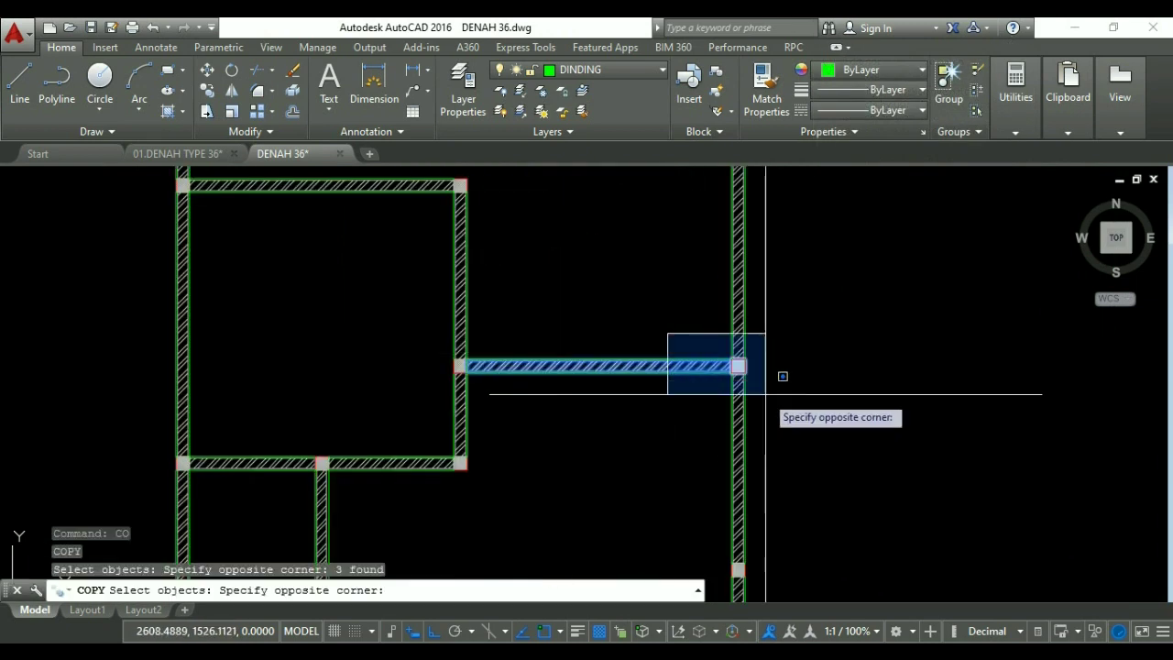
left_click(777, 363)
key("Return")
left_click(839, 397)
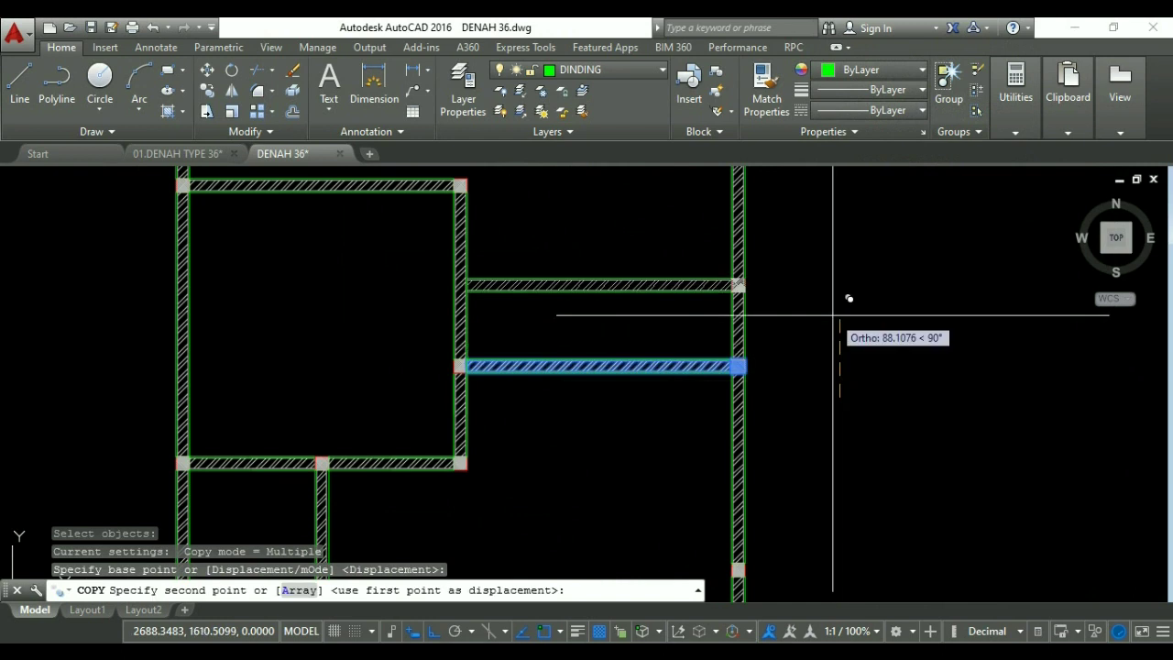
type("120")
key("Return")
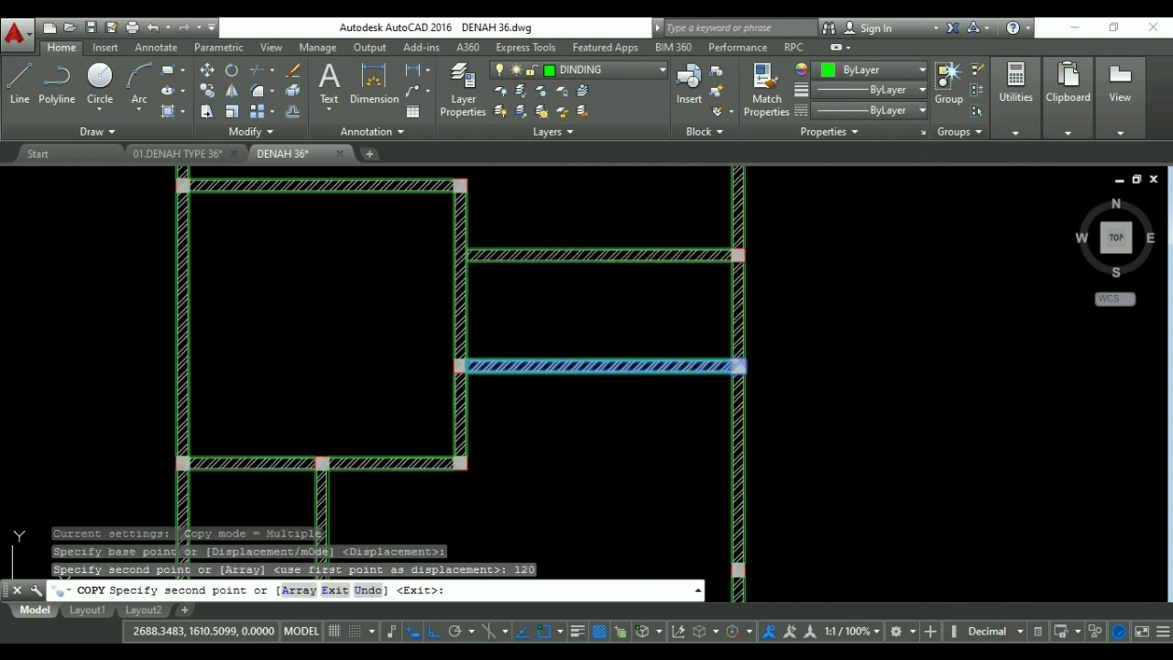
key("Escape")
key("Escape")
key("Escape")
scroll(680, 330, "up", 2)
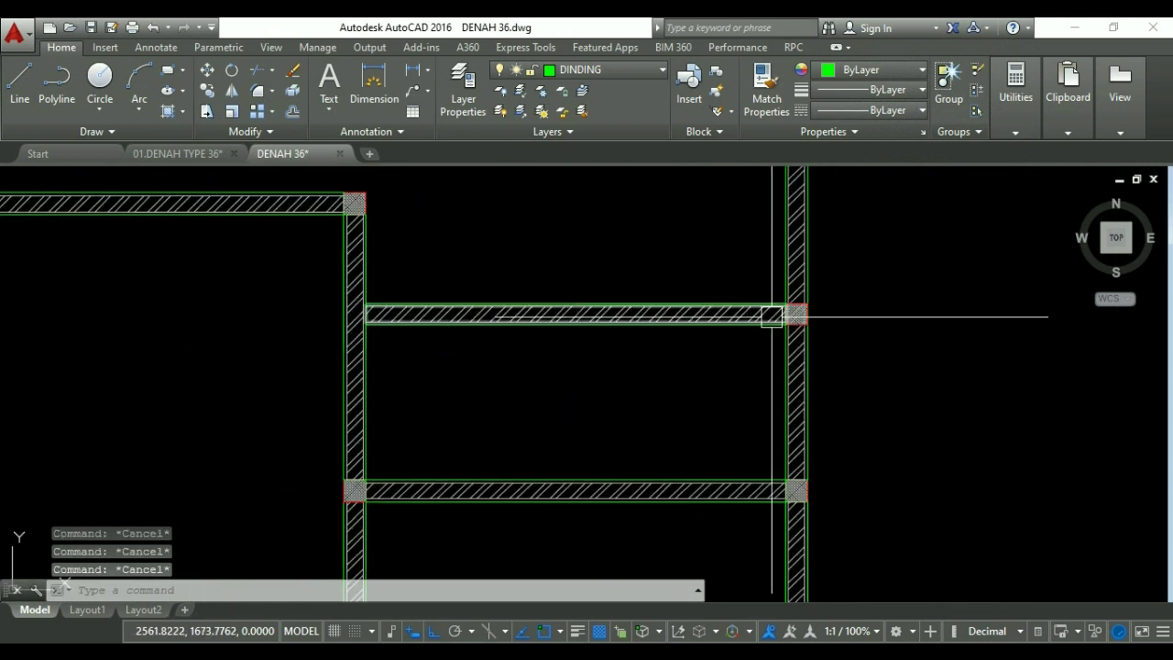
Stretch the upper end and hatch of the upper-right room's right wall down to the lower face of the copied column.
scroll(777, 315, "up", 2)
left_click(814, 378)
scroll(716, 233, "up", 3)
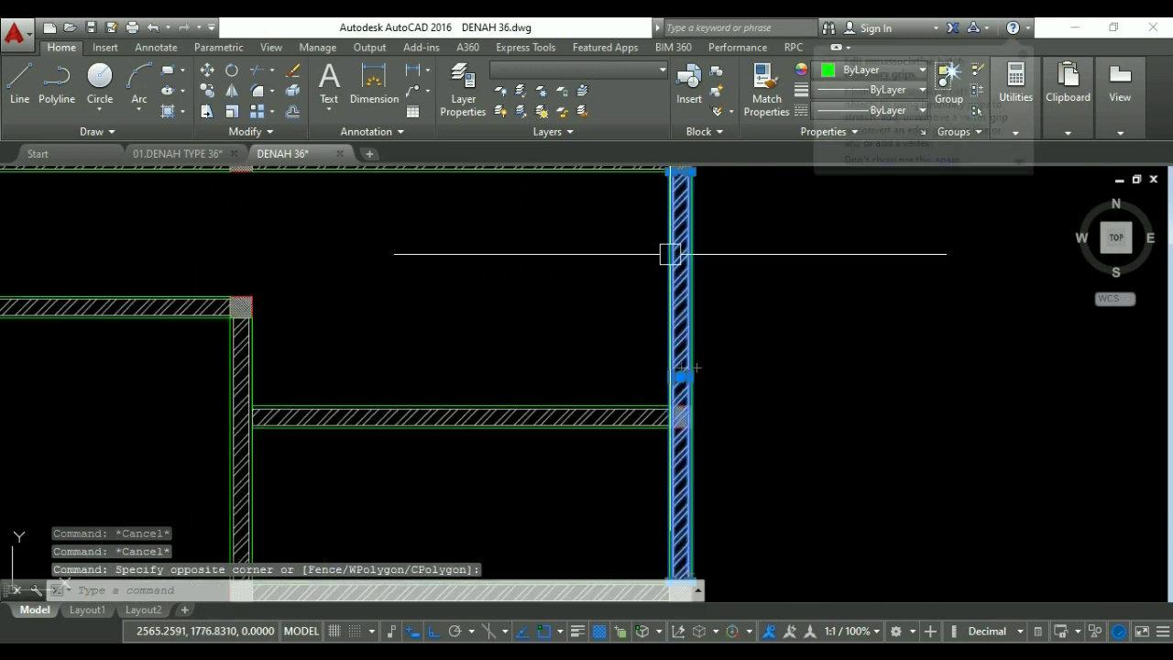
left_click(674, 519)
scroll(652, 458, "up", 4)
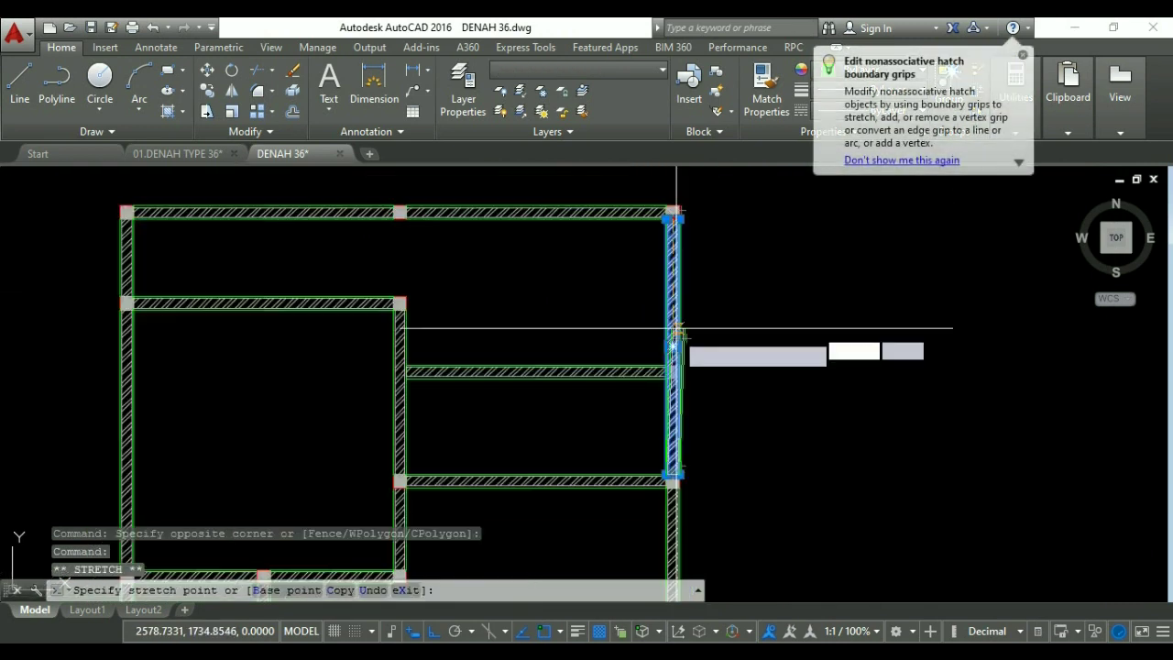
key("Escape")
scroll(643, 390, "down", 4)
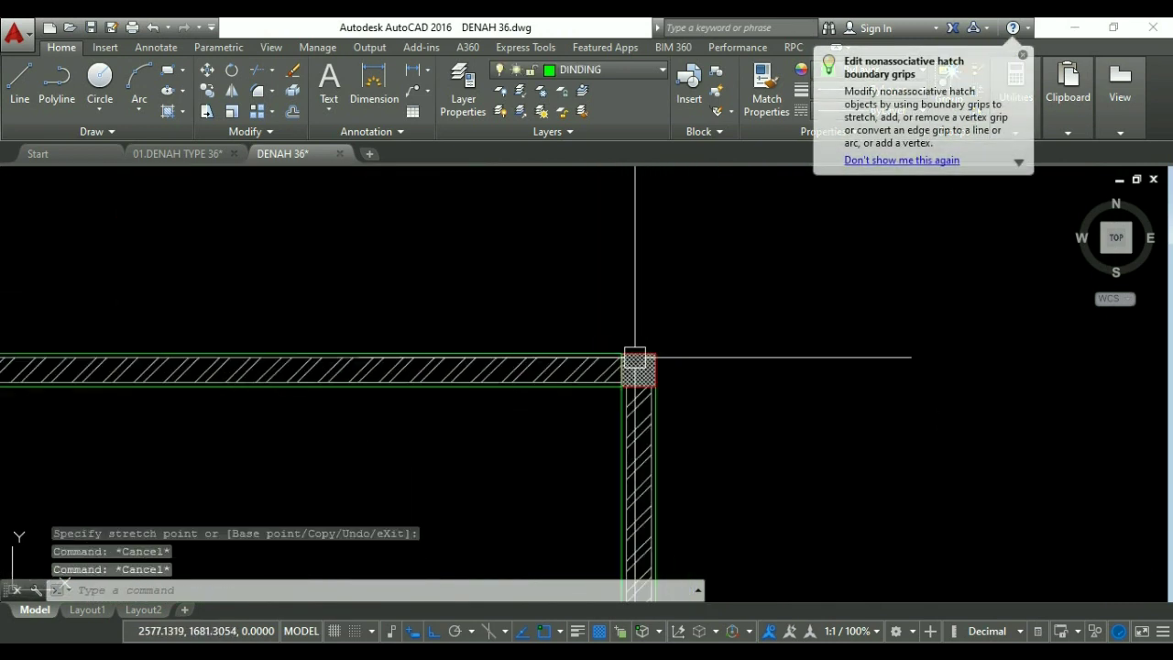
Mirror the right wall segment below the copied column about the horizontal axis through that column's midpoint, keeping the original.
type("MI")
key("Return")
left_click_drag(670, 458, 639, 423)
key("Return")
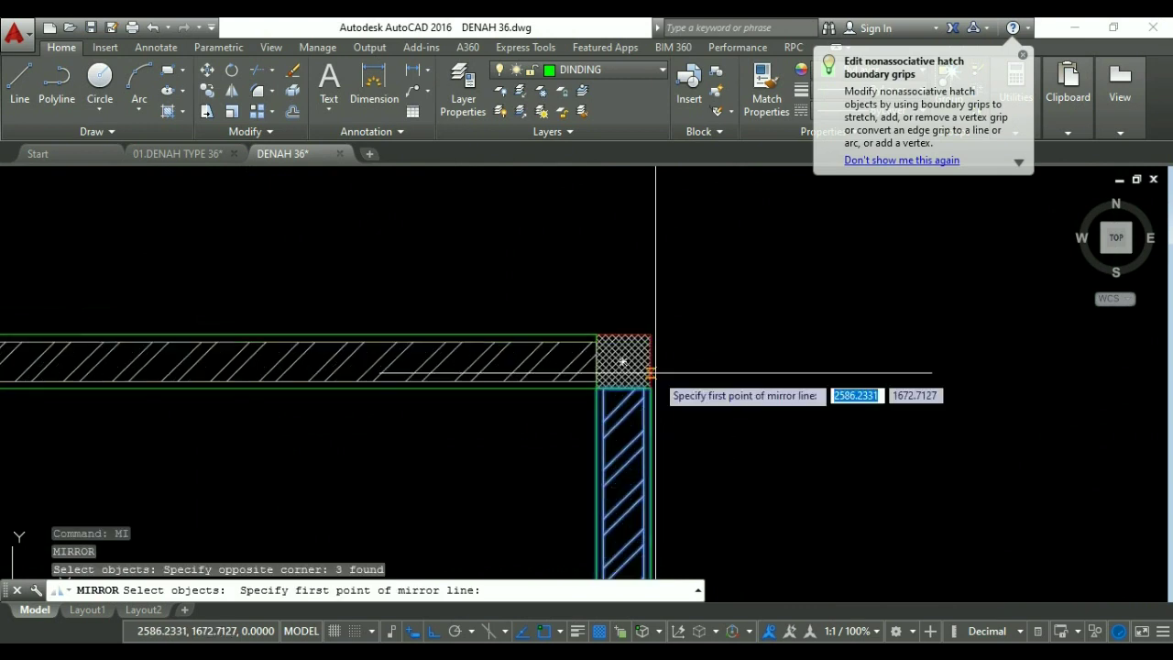
left_click(639, 369)
left_click(708, 371)
key("Return")
Stretch the upper end and hatch of the mirrored right wall segment up to the lower face of the top corner column.
scroll(707, 378, "down", 3)
scroll(699, 322, "up", 3)
left_click(699, 321)
scroll(677, 308, "up", 2)
left_click(677, 310)
left_click(655, 309)
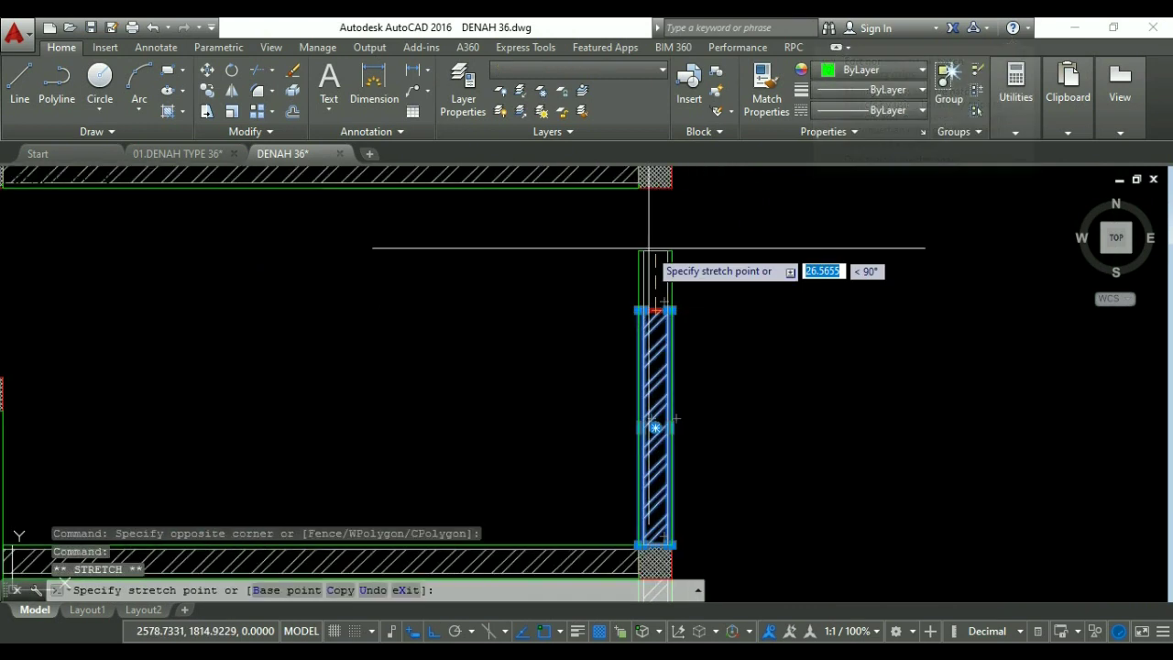
scroll(649, 348, "down", 2)
left_click(651, 314)
key("Escape")
scroll(703, 316, "down", 2)
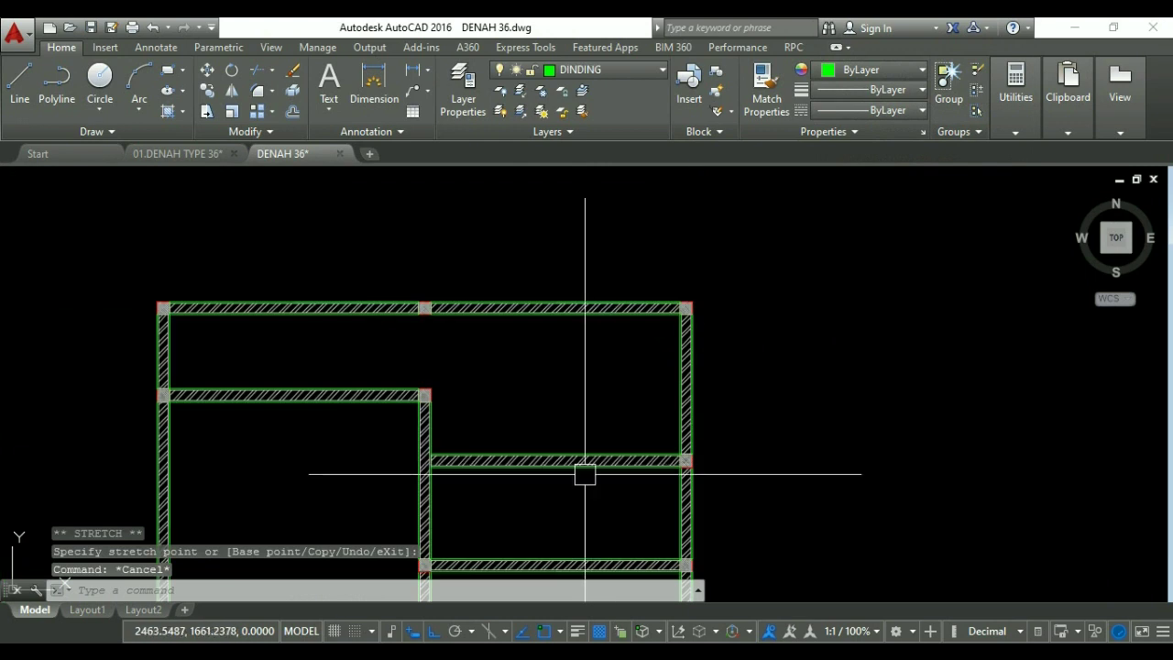
Erase the hatch of the copied horizontal wall in the upper-right space and explode the wall's remaining outlines.
scroll(586, 463, "up", 5)
key("Escape")
left_click(598, 419)
type("E")
key("Return")
scroll(722, 404, "down", 2)
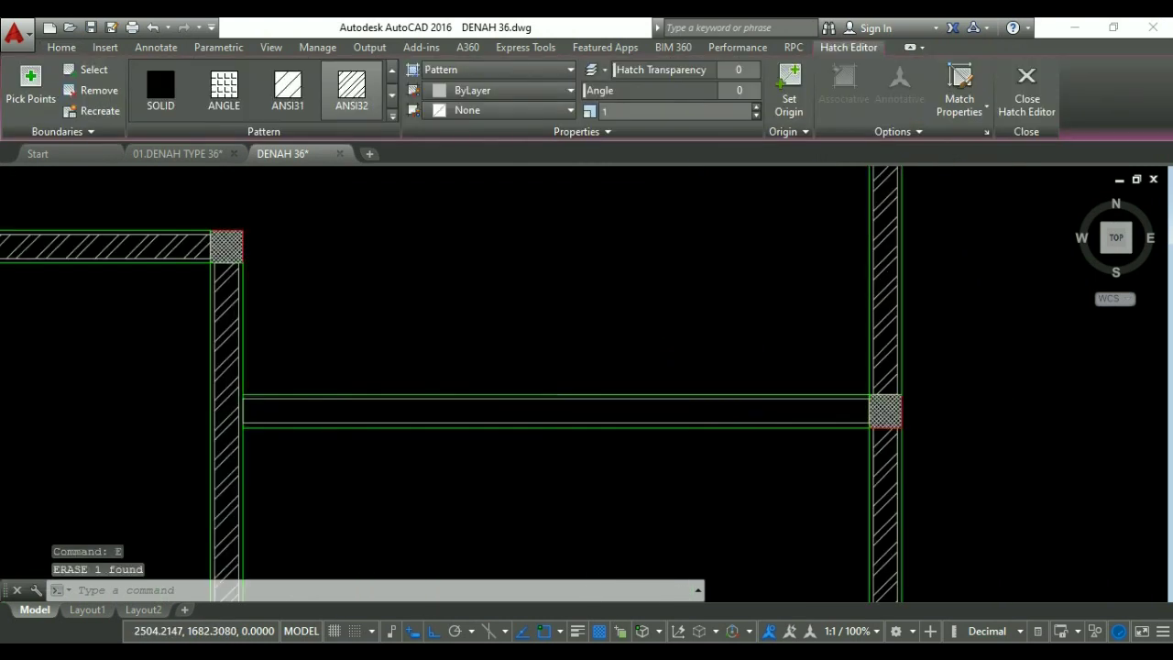
left_click(663, 427)
left_click(616, 392)
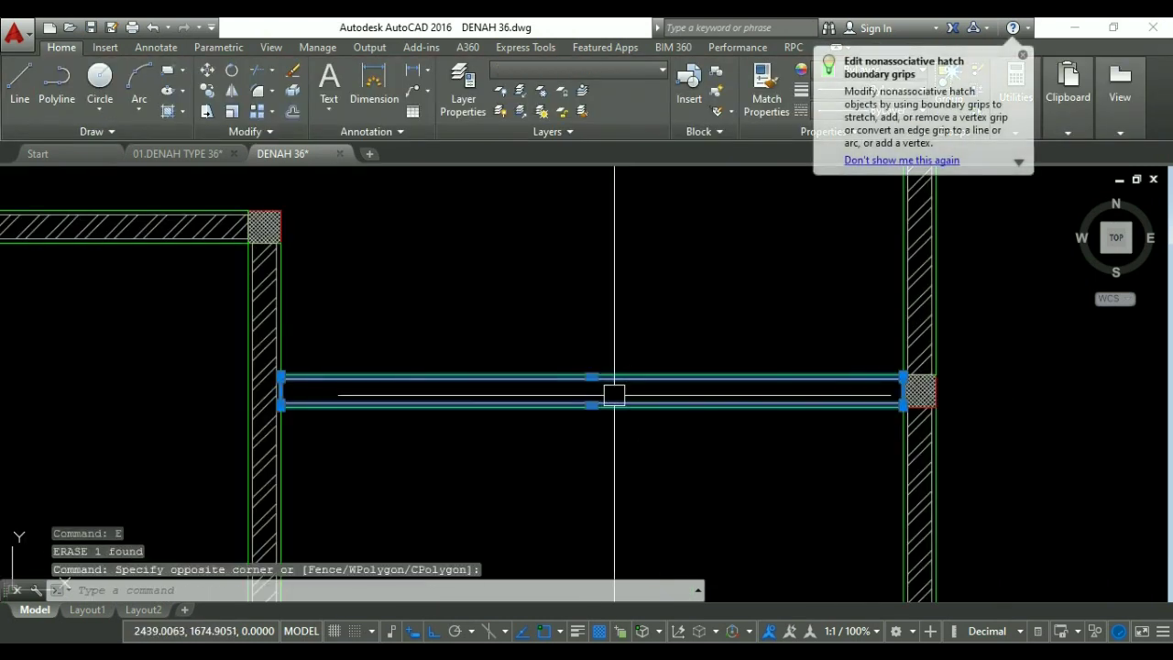
key("Return")
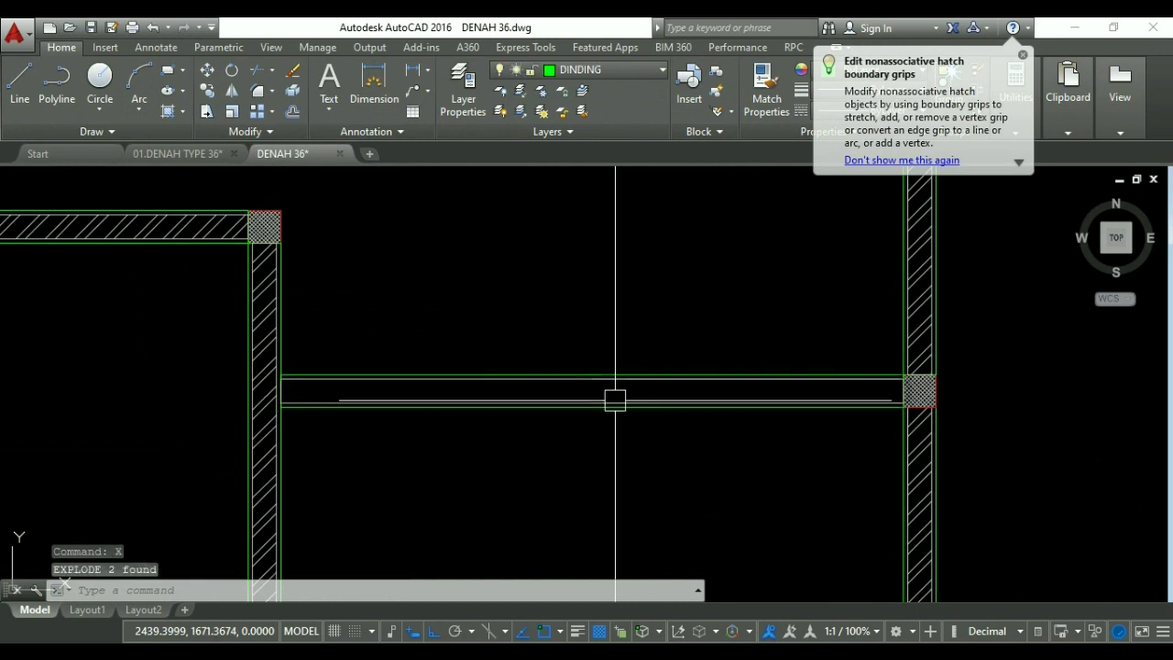
Erase the leftover exploded lines of the copied horizontal wall, keeping only its upper green line.
scroll(616, 403, "up", 3)
left_click(606, 344)
type("E")
key("Return")
Examine the walls, columns and room layout across the whole floor plan.
scroll(532, 327, "down", 4)
mouse_move(658, 327)
middle_mouse_down()
mouse_move(696, 308)
mouse_move(723, 265)
mouse_move(688, 296)
middle_mouse_up()
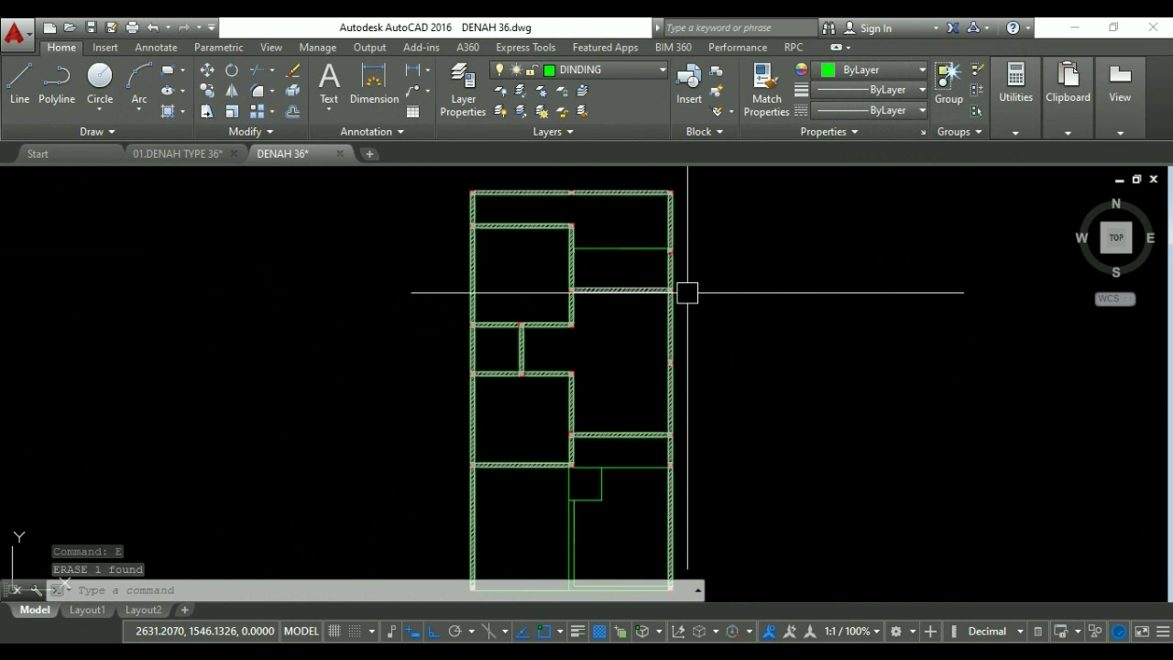
middle_click_drag(663, 364, 629, 359)
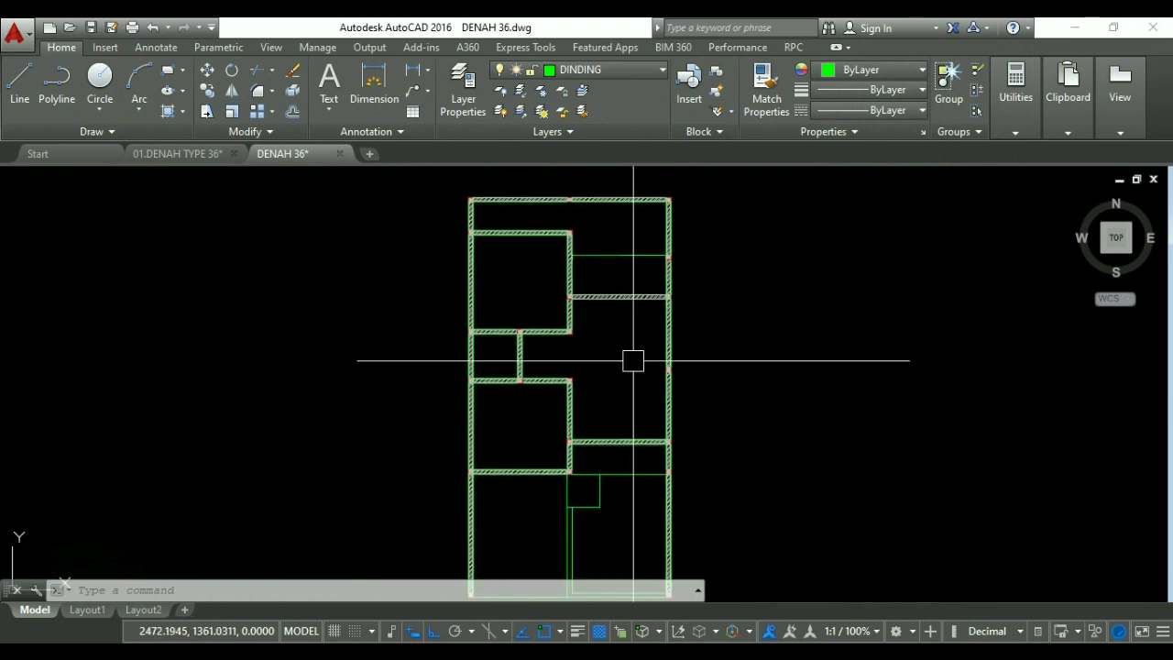
middle_click_drag(631, 367, 628, 336)
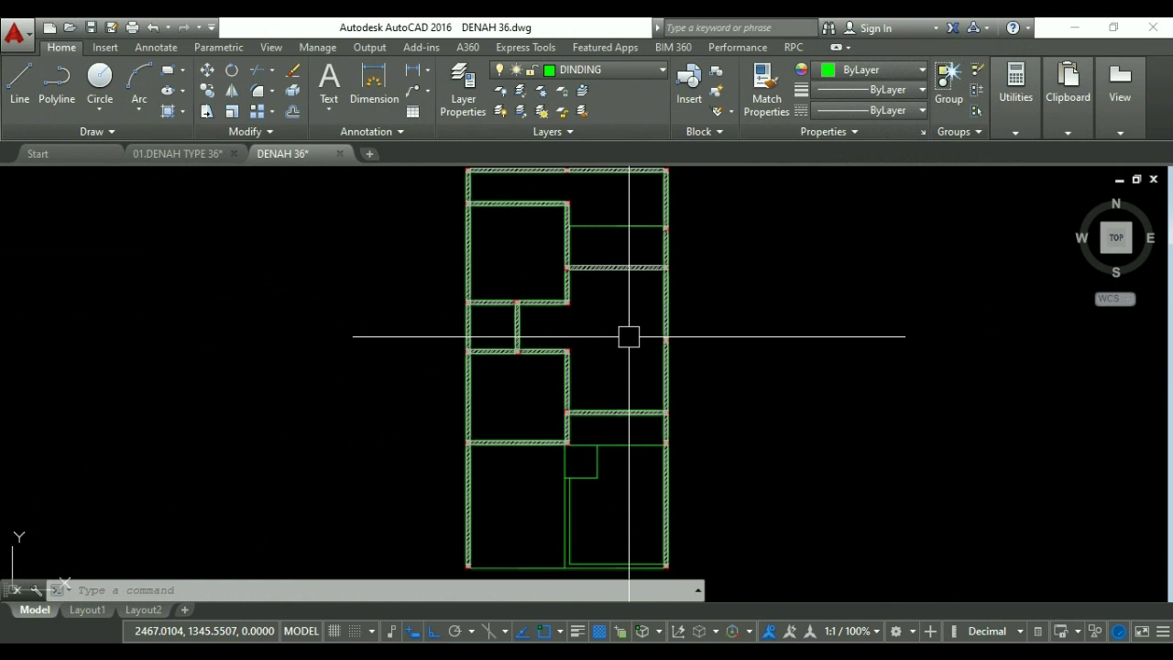
scroll(628, 336, "down", 2)
middle_click_drag(636, 340, 611, 337)
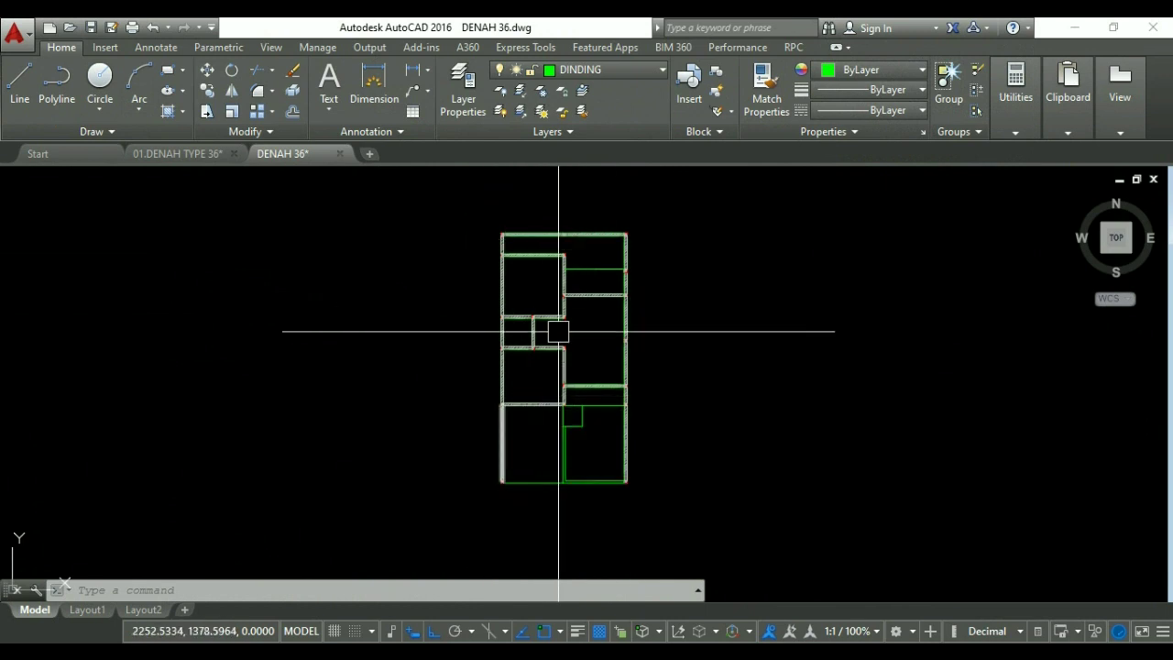
scroll(585, 309, "up", 4)
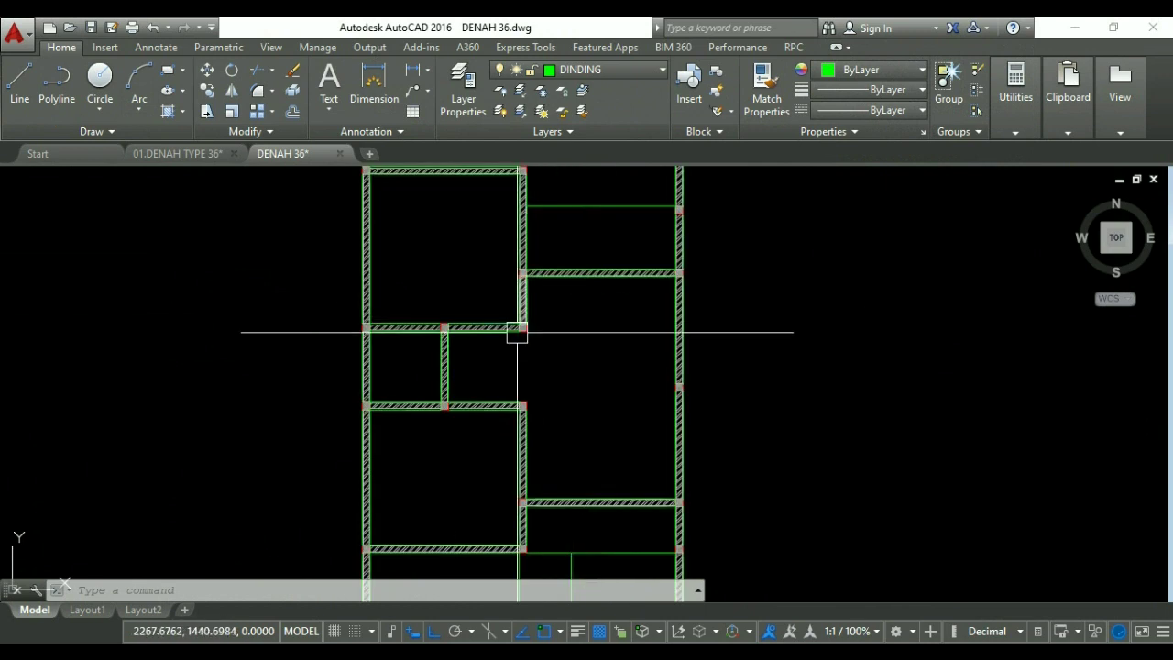
middle_click_drag(517, 331, 597, 376)
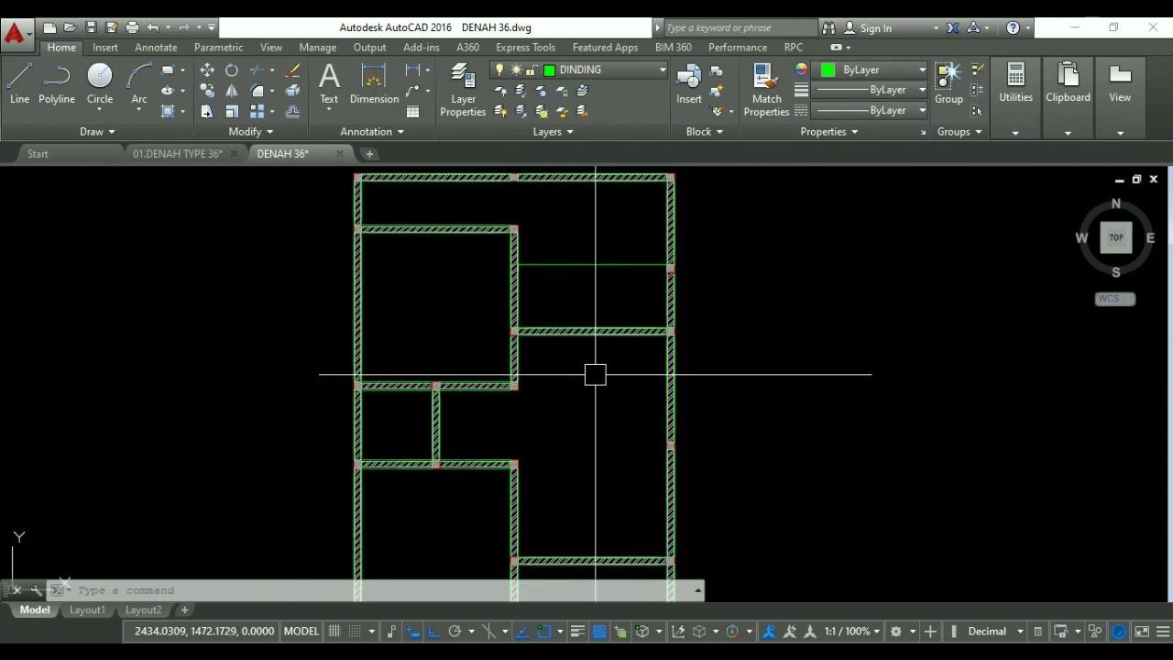
middle_click_drag(544, 314, 555, 378)
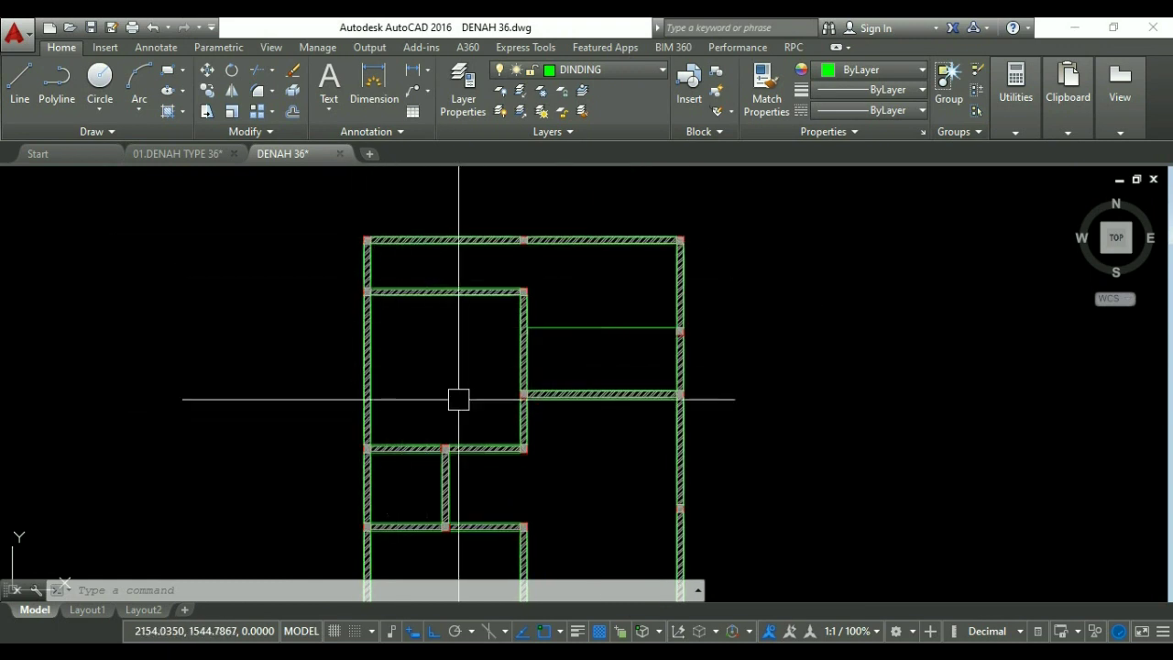
scroll(513, 452, "up", 2)
middle_click_drag(335, 270, 363, 327)
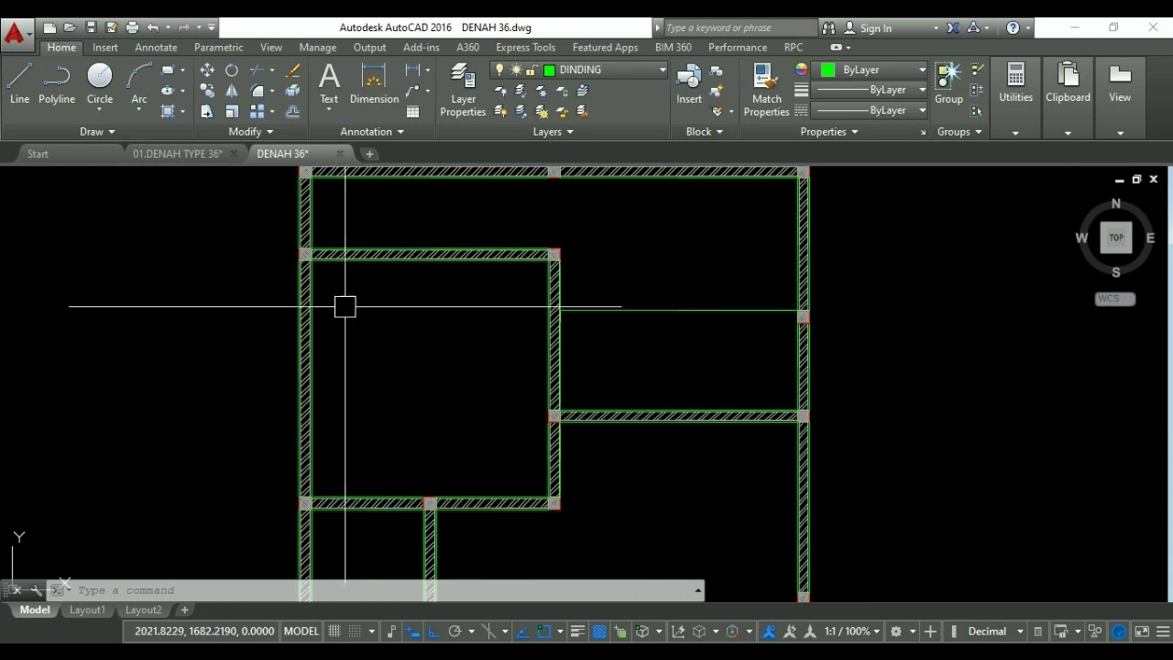
scroll(374, 293, "down", 2)
mouse_move(359, 268)
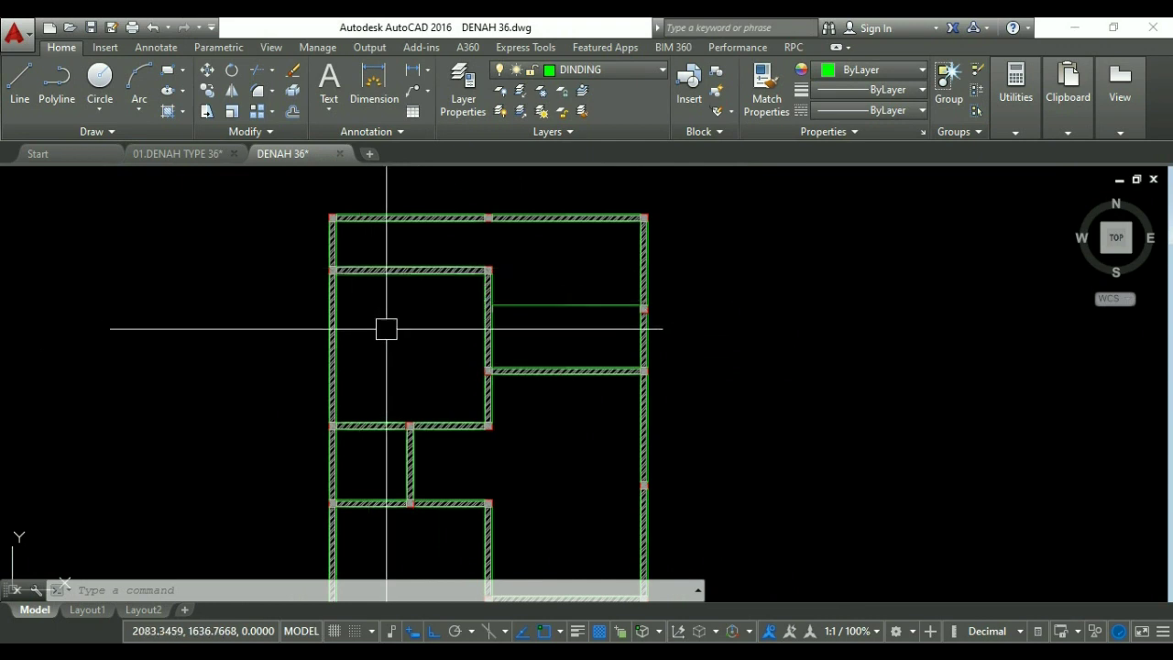
scroll(420, 287, "down", 4)
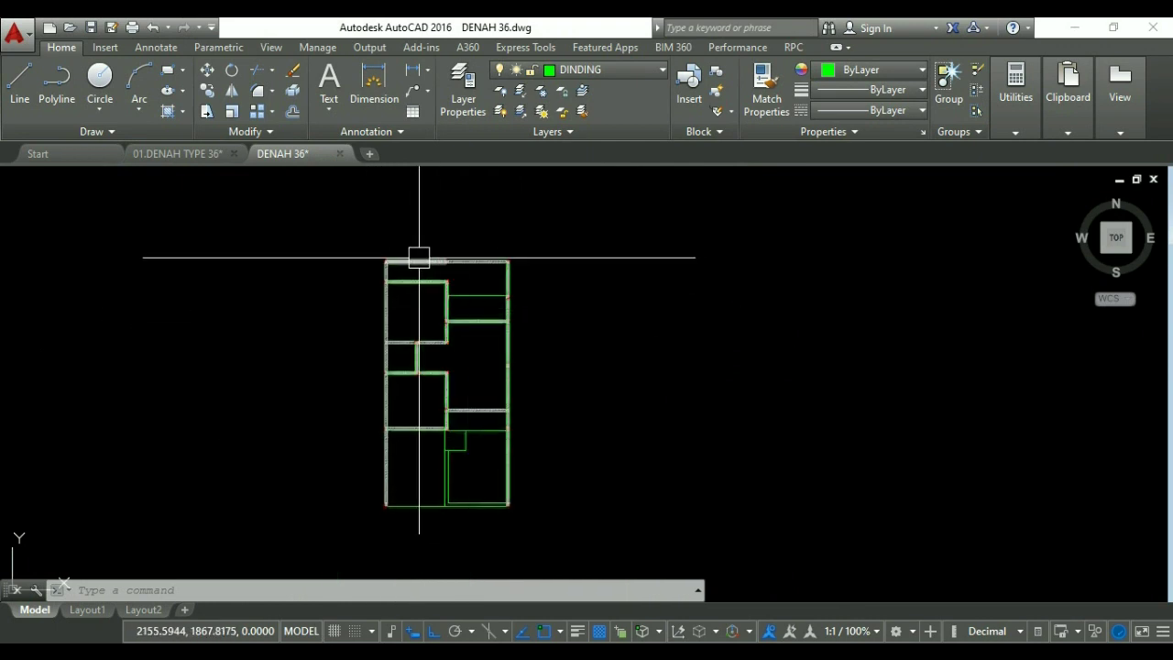
mouse_move(417, 258)
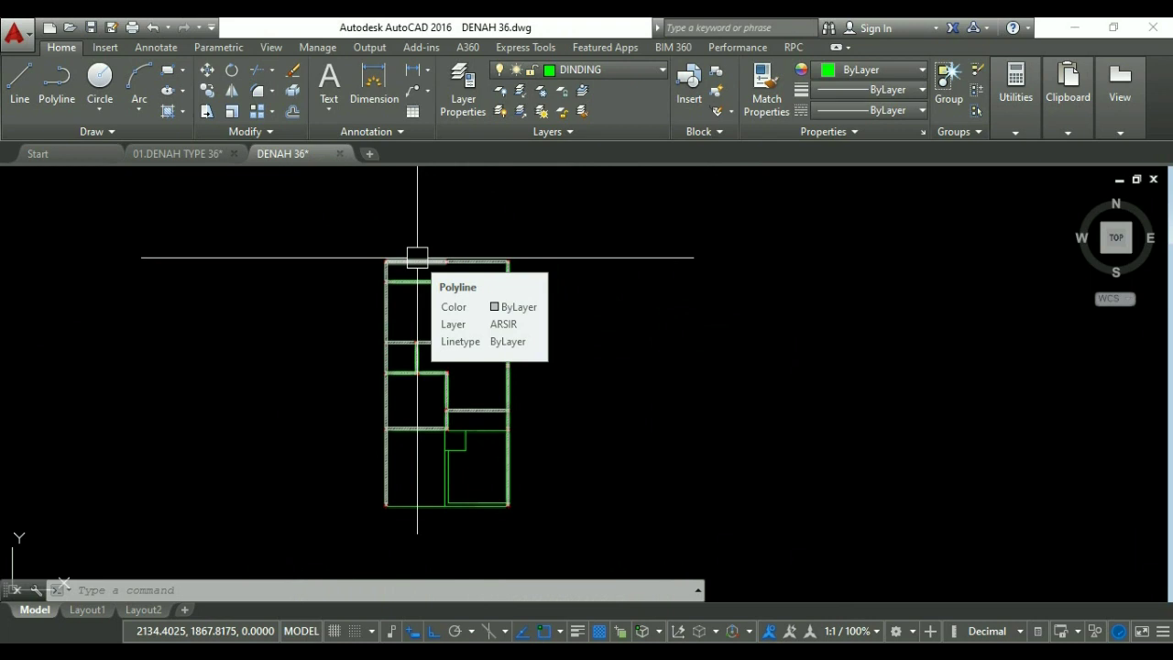
scroll(379, 262, "up", 2)
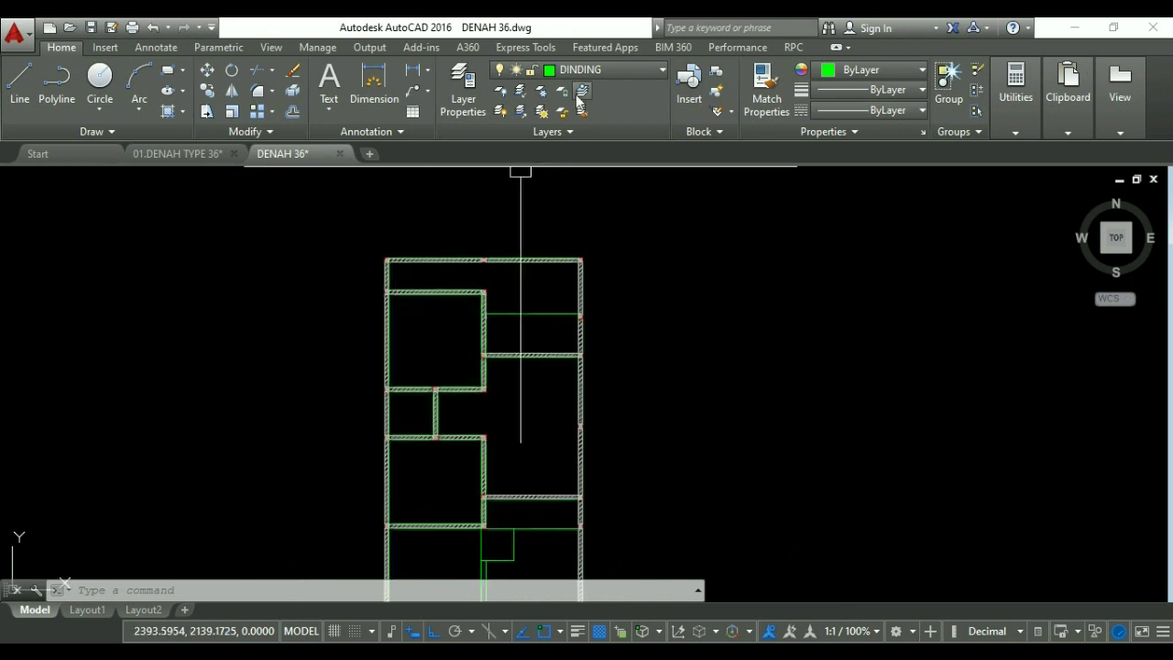
Create a new layer named DIM and set its colour to blue.
left_click(607, 70)
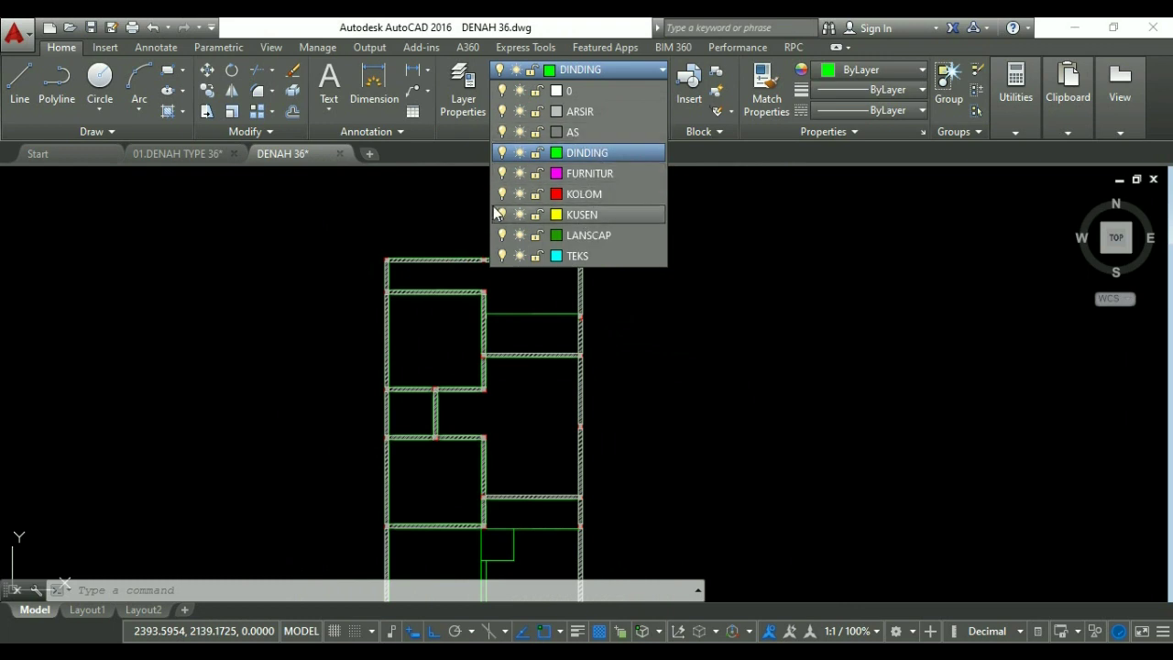
left_click(454, 201)
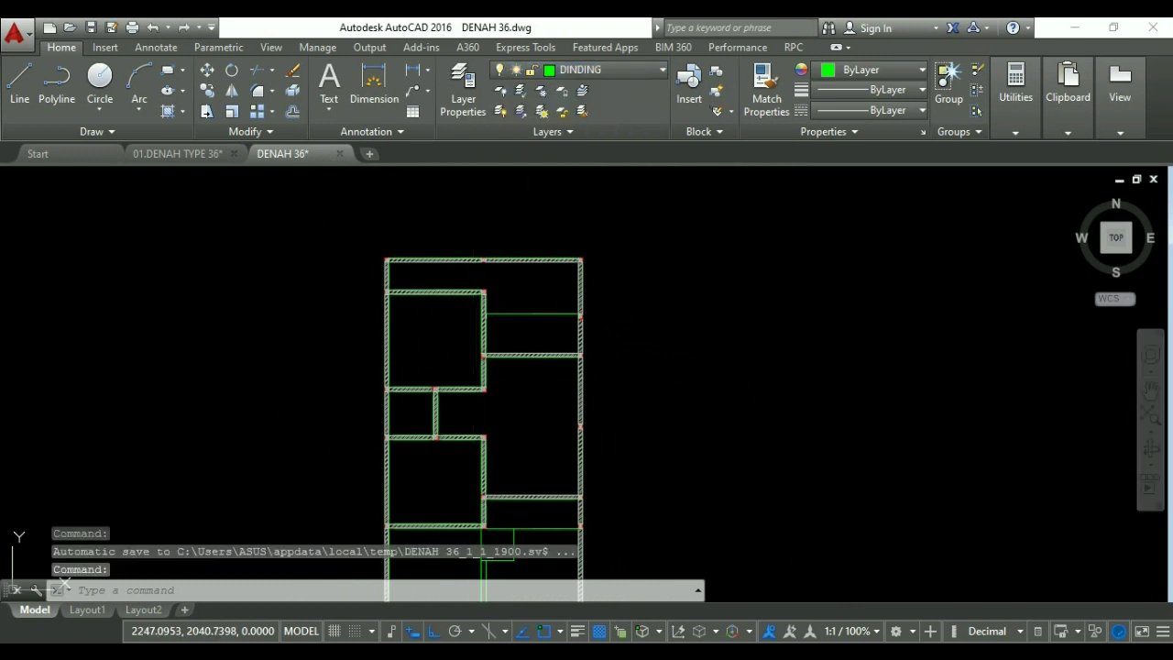
type("la")
key("Return")
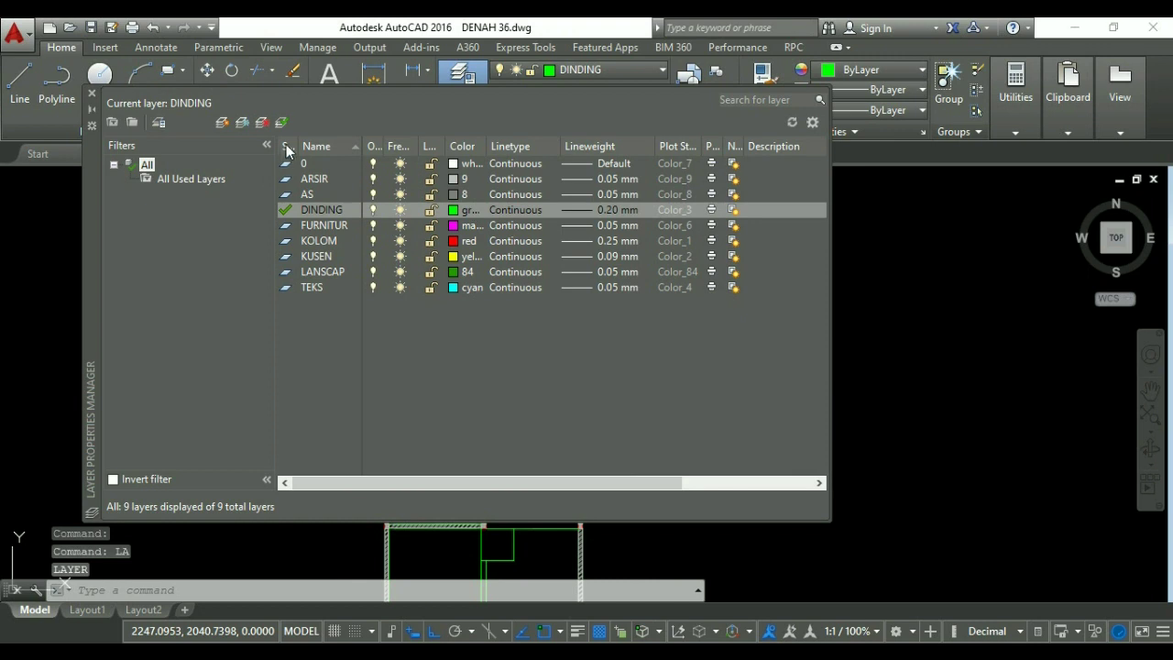
left_click(223, 122)
type("DIM")
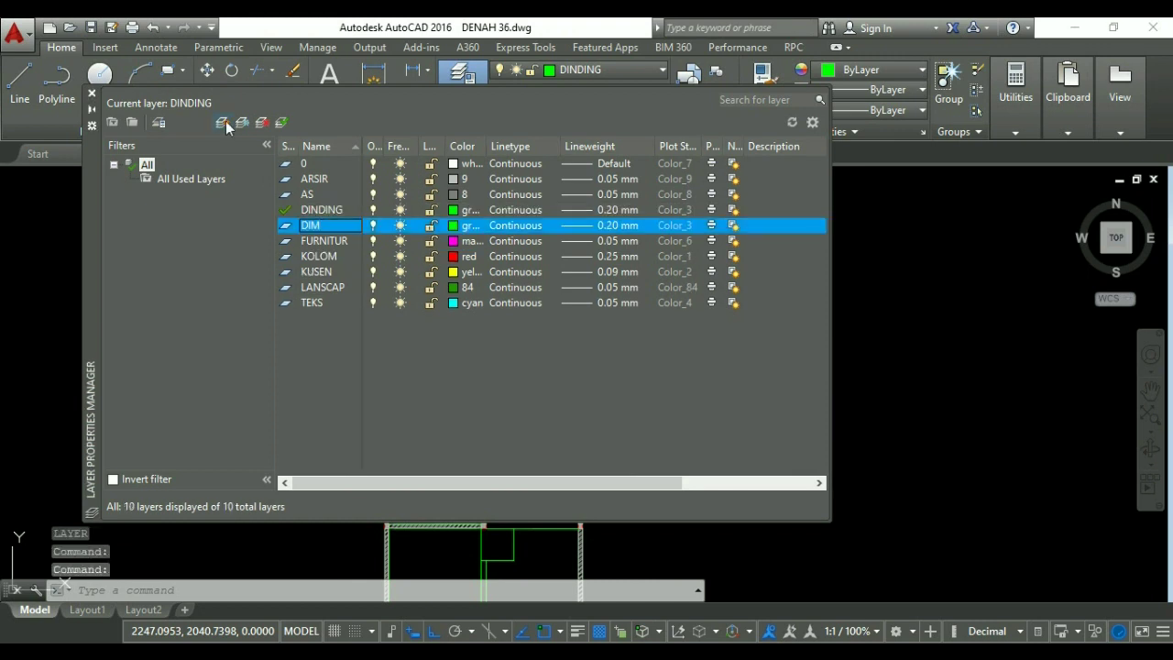
left_click(464, 225)
left_click(518, 382)
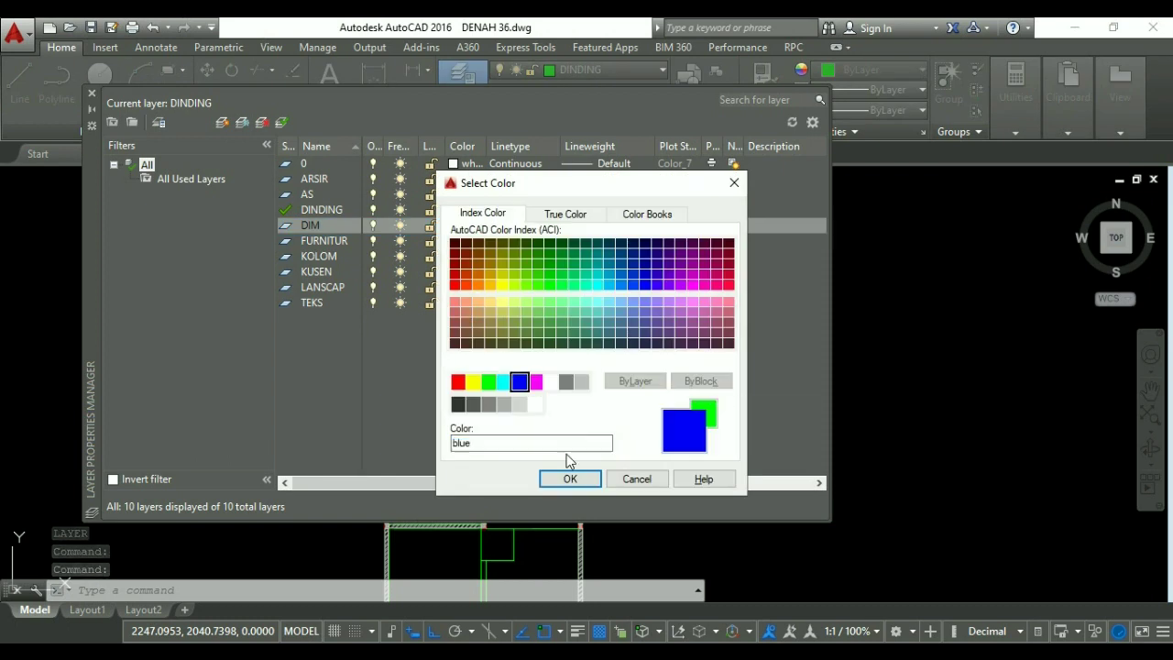
left_click(567, 478)
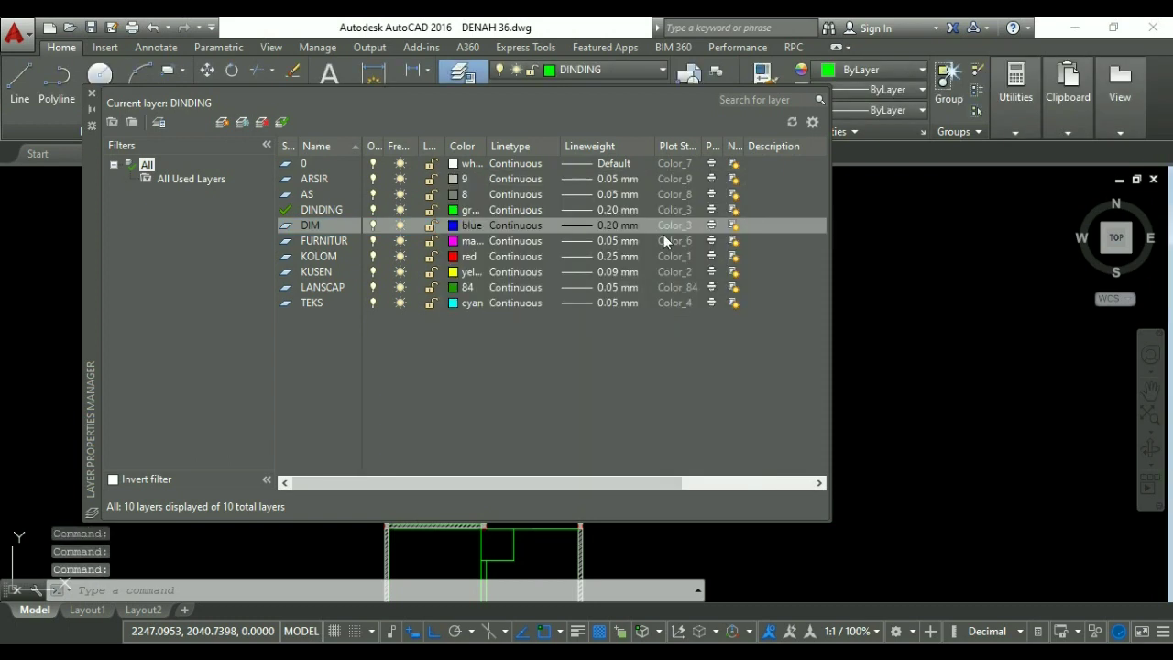
Choose a lineweight for the DIM layer and make DIM the current layer.
left_click(580, 227)
left_click(573, 269)
left_click(518, 464)
left_click(281, 123)
left_click(91, 94)
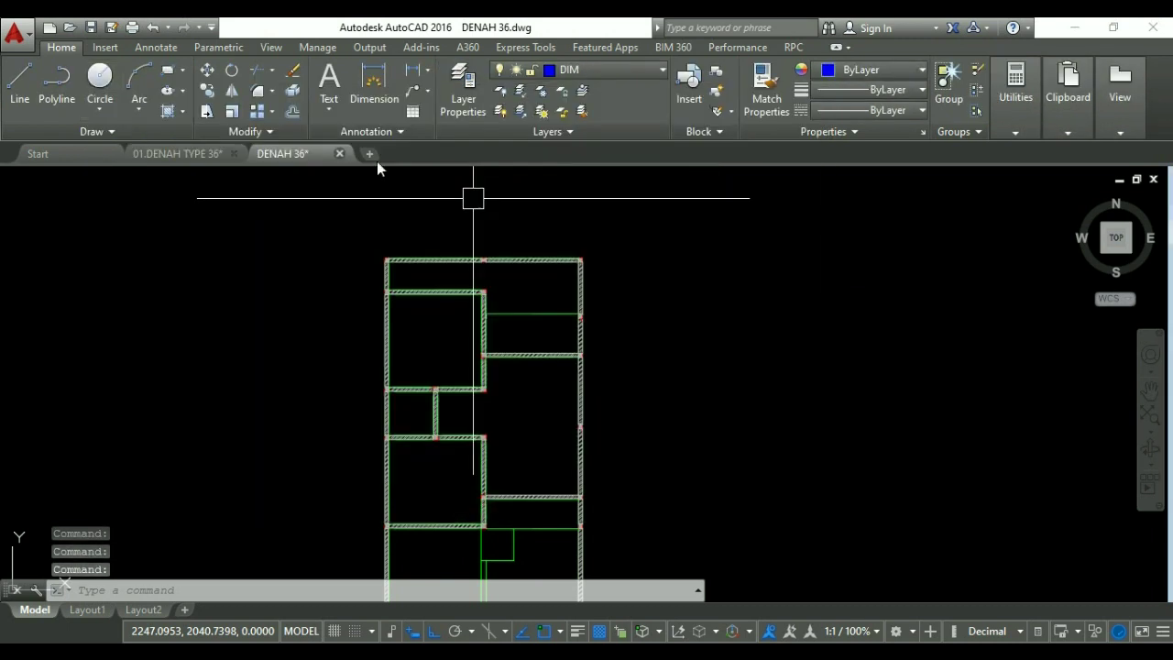
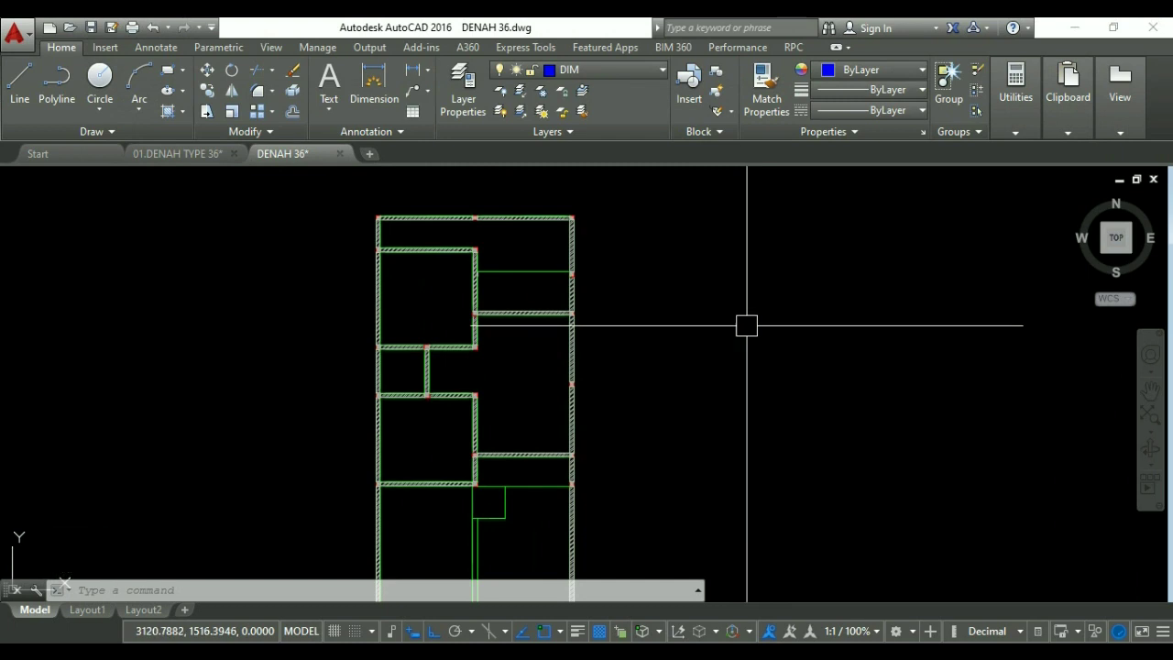
left_click(849, 631)
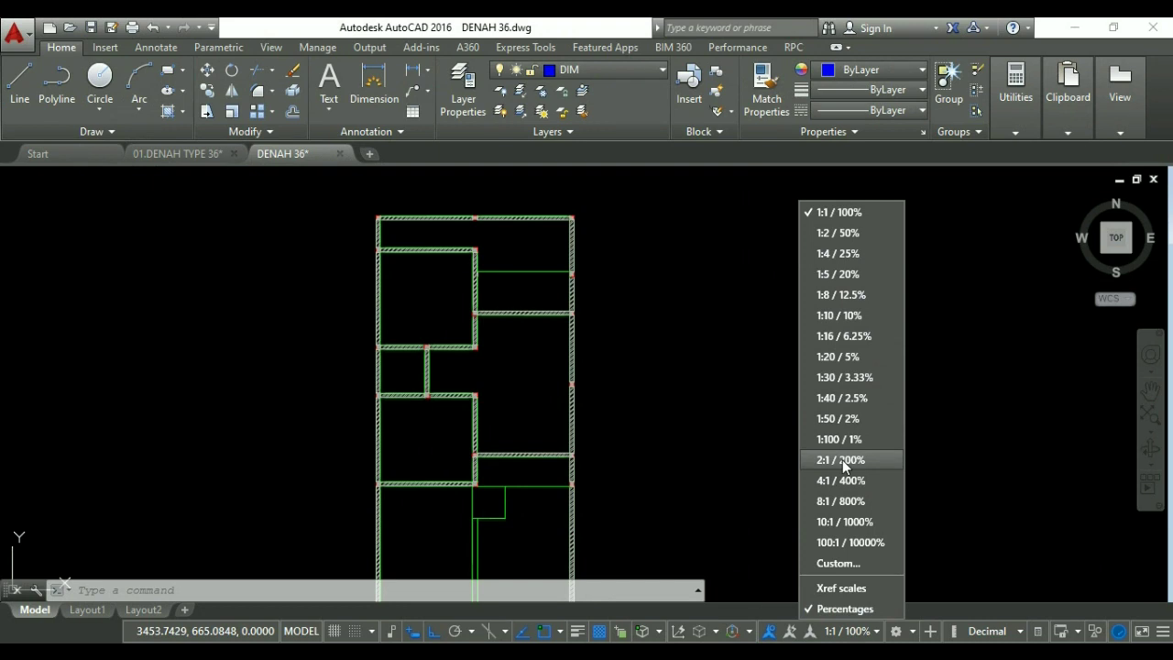
key("Escape")
key("Escape")
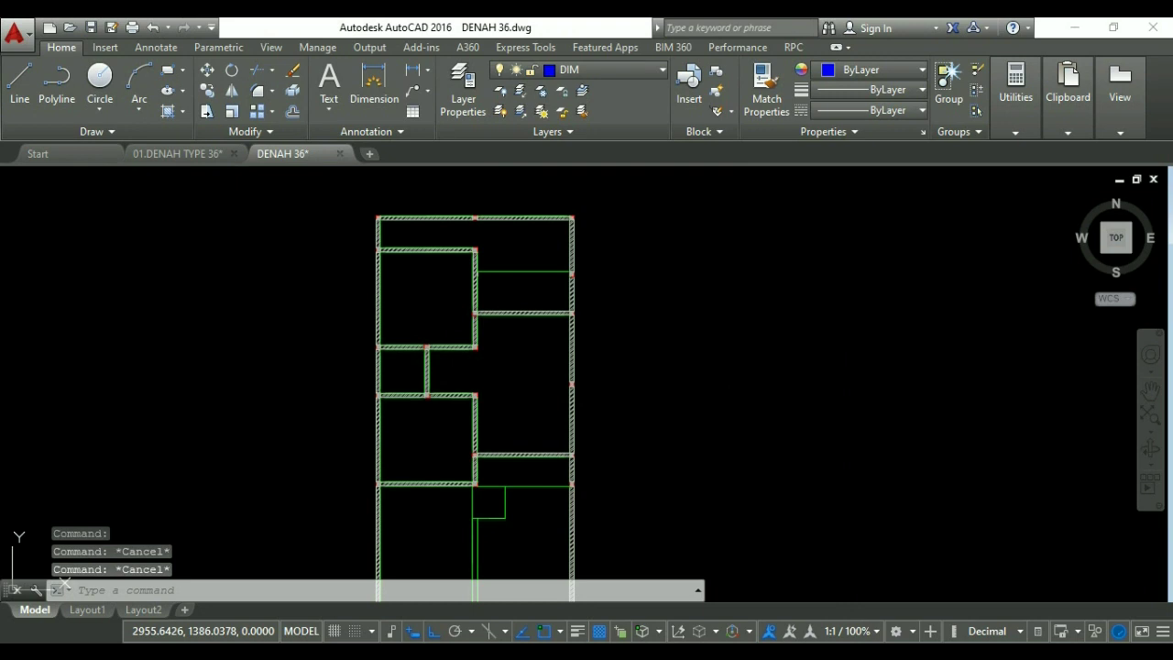
Create a new dimension style named 0.20 based on the Annotative style.
type("d")
key("Return")
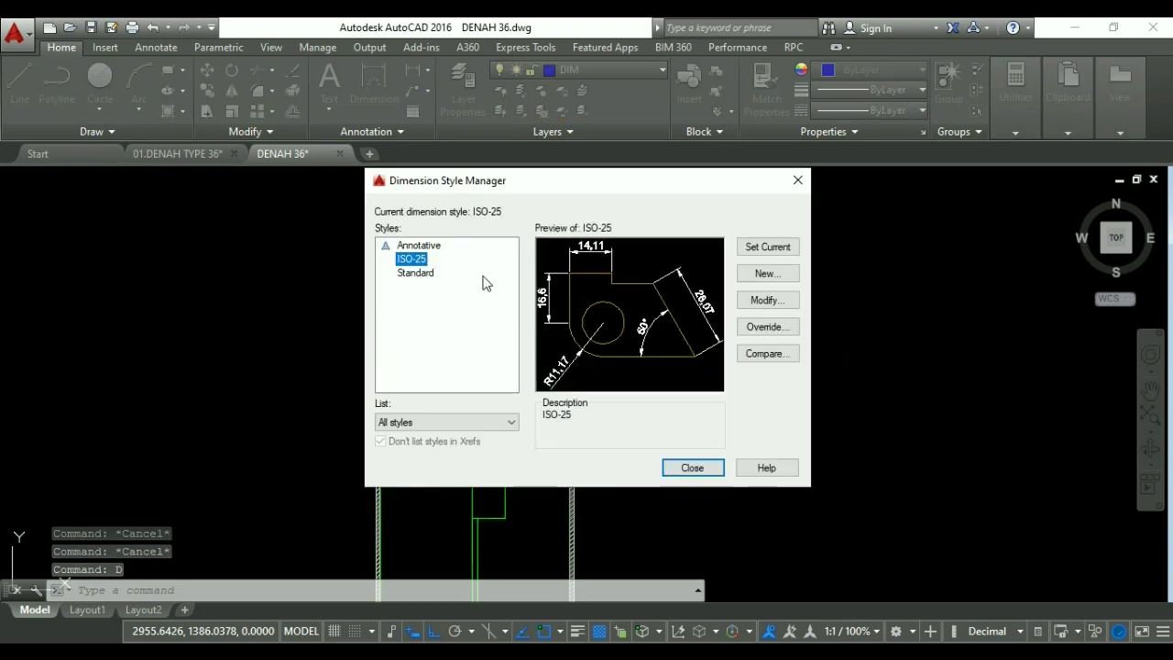
left_click(427, 247)
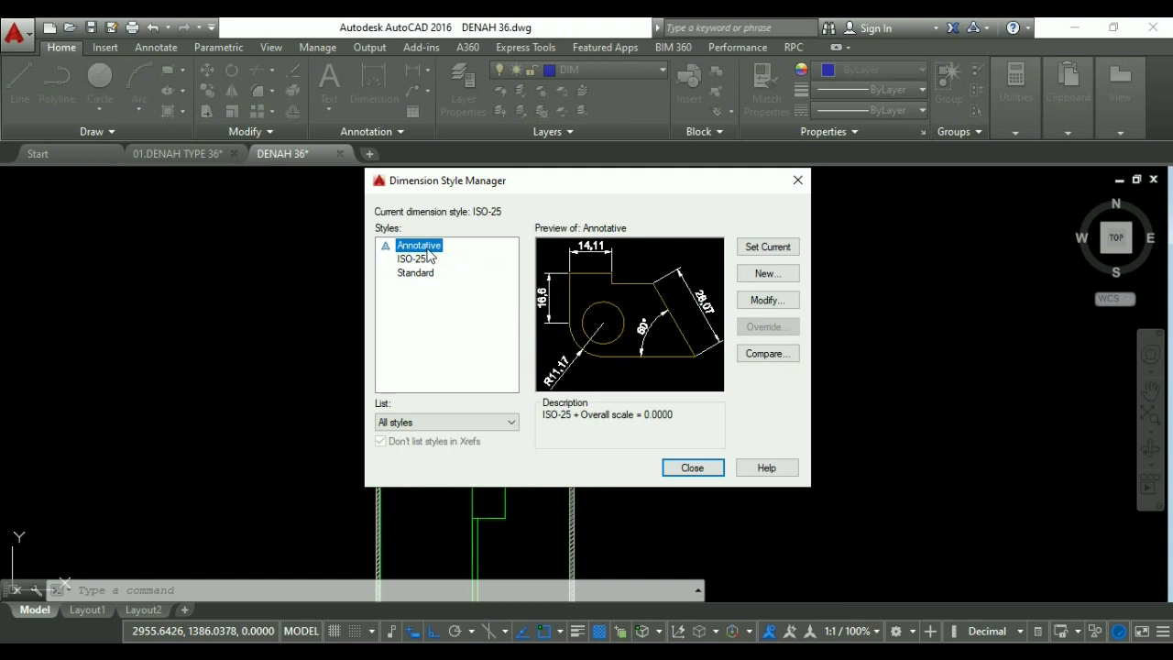
left_click(770, 275)
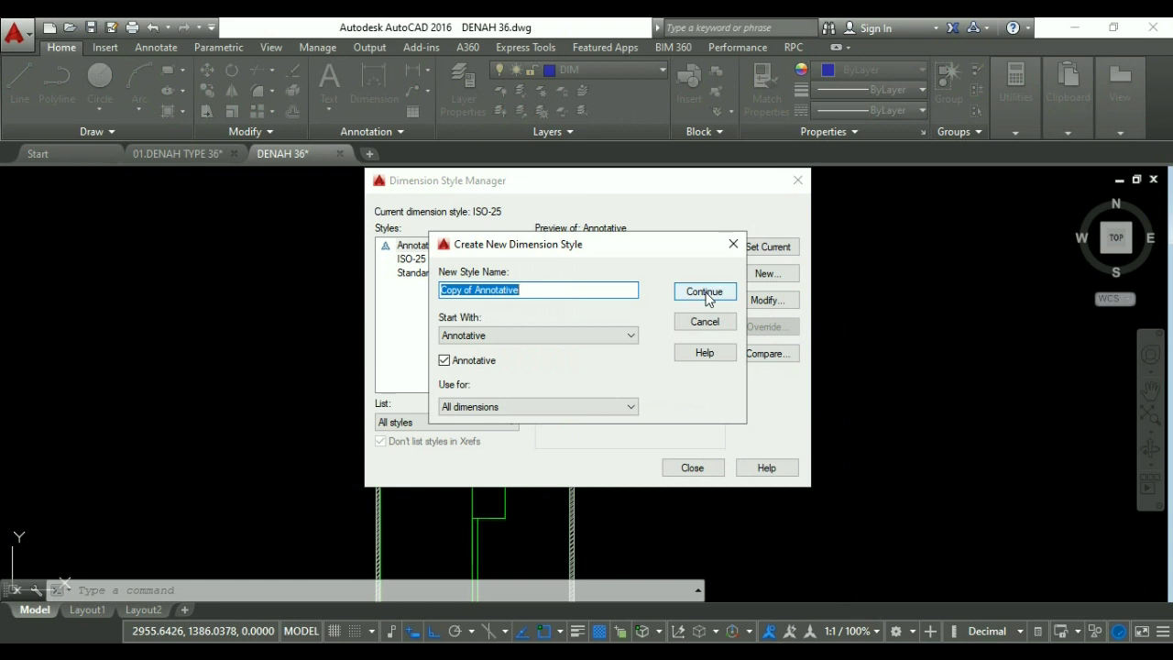
type("0")
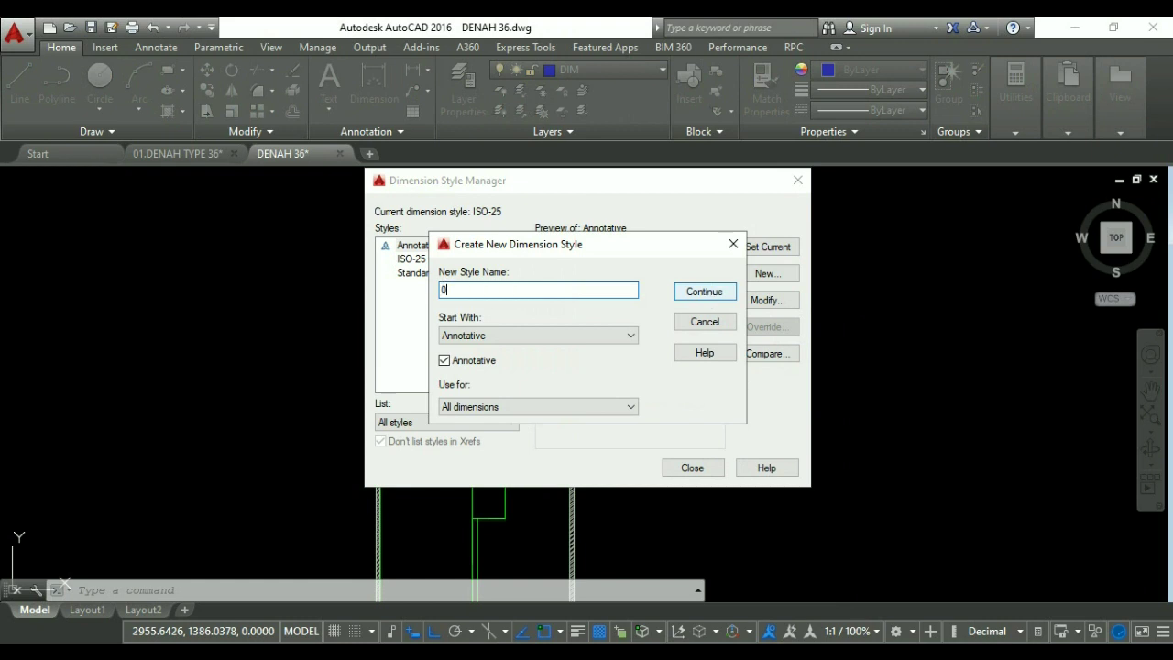
type(".20")
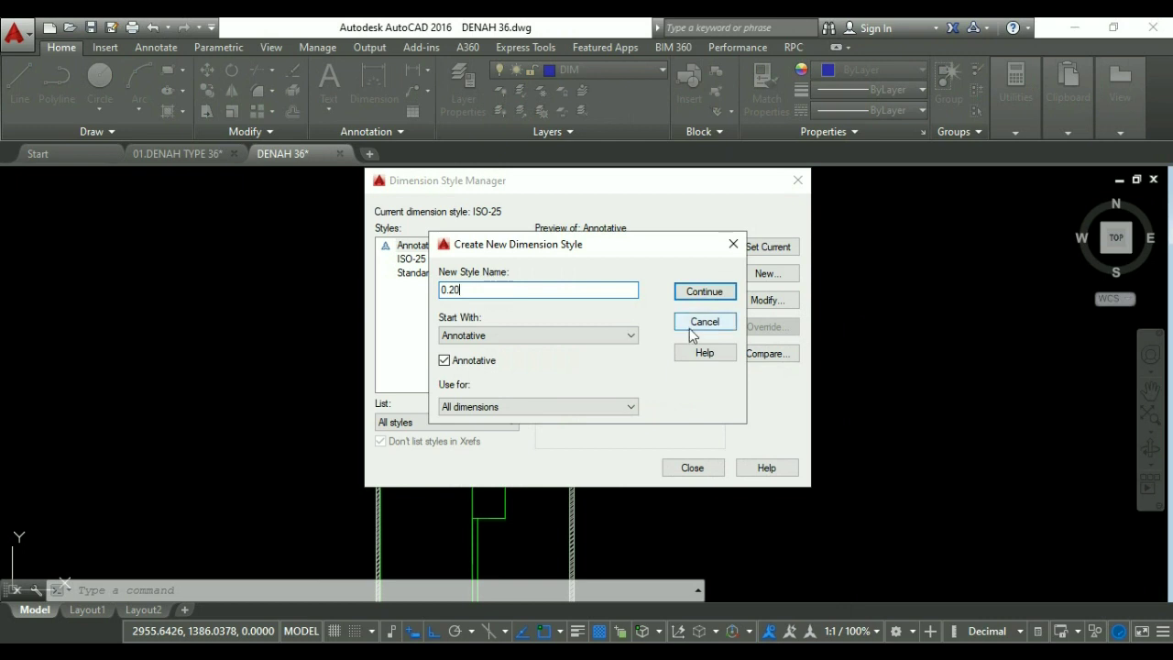
left_click(704, 291)
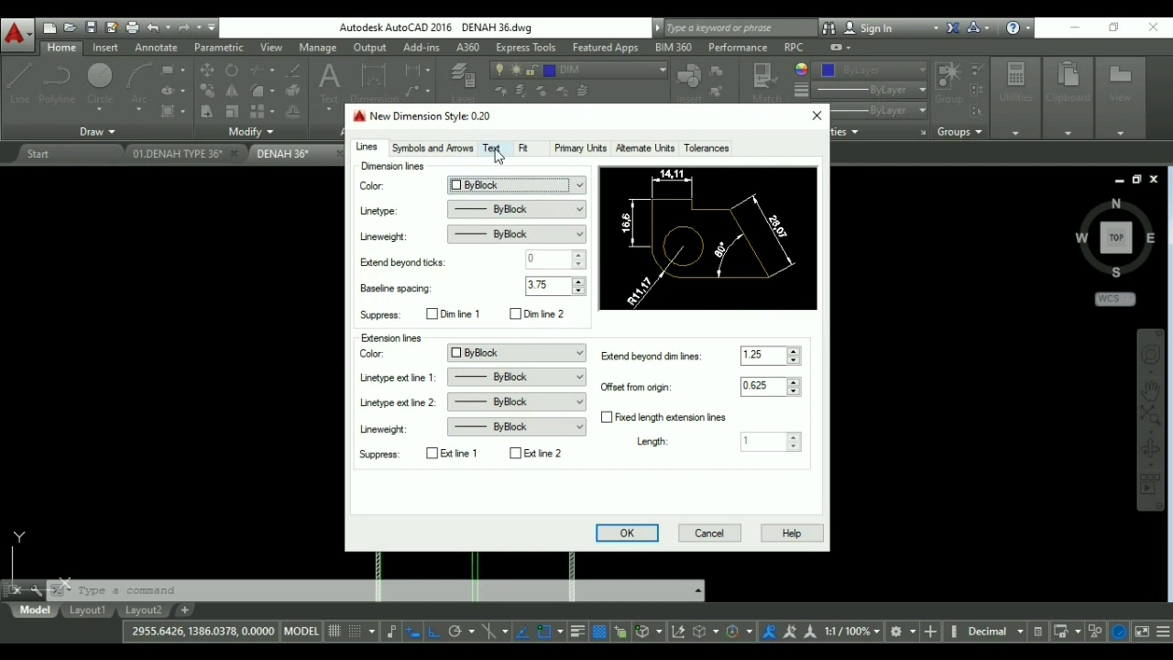
Change the Standard text style's font to Arial Narrow and make that style current for the dimension text.
left_click(493, 150)
left_click(576, 193)
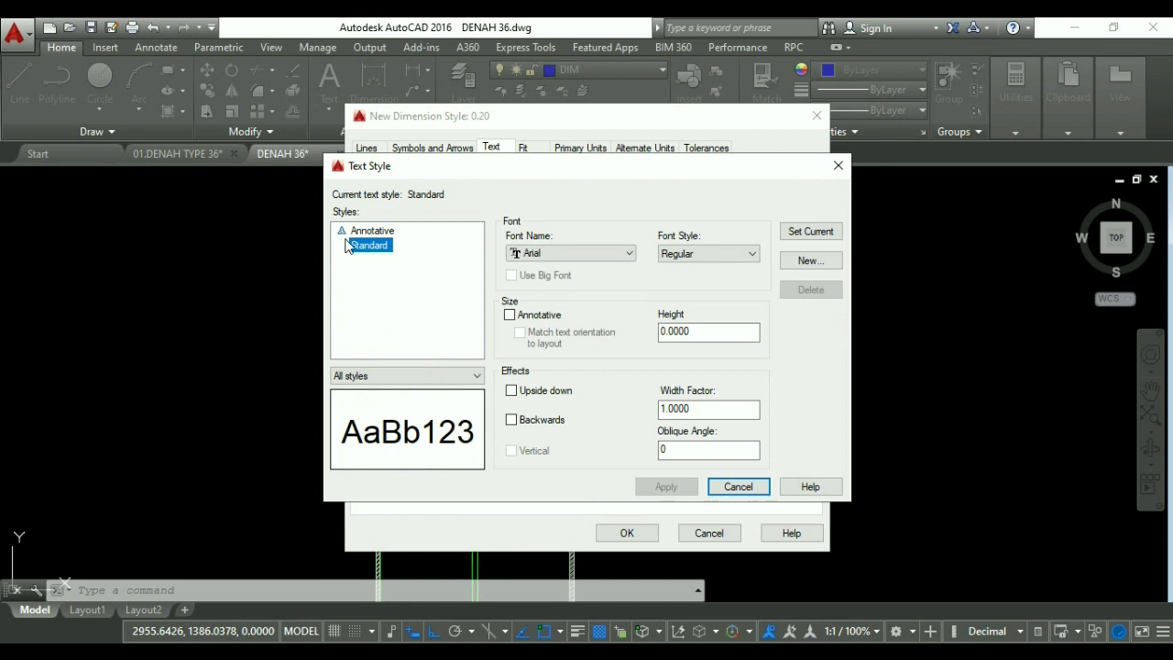
left_click(619, 253)
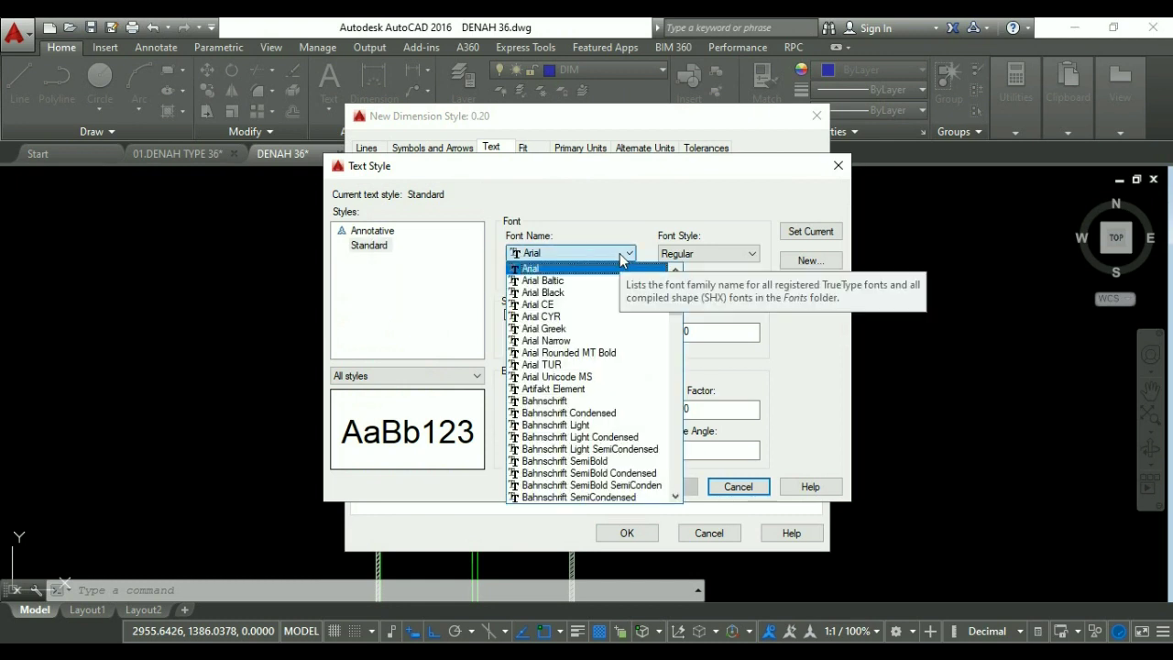
left_click(594, 343)
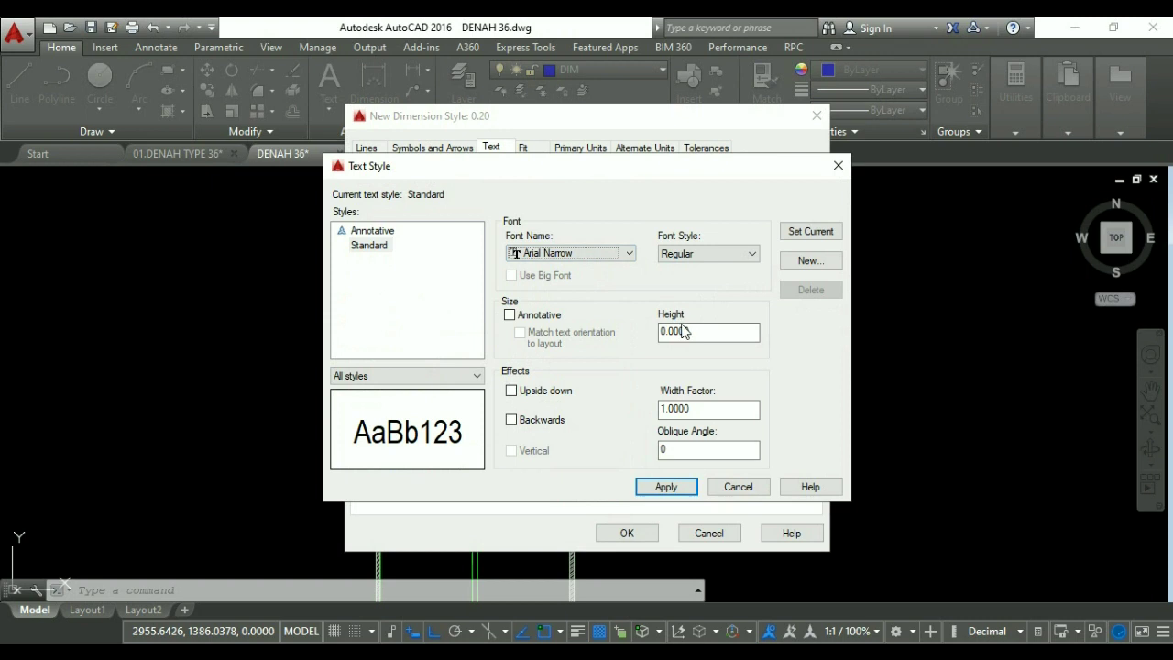
left_click(807, 233)
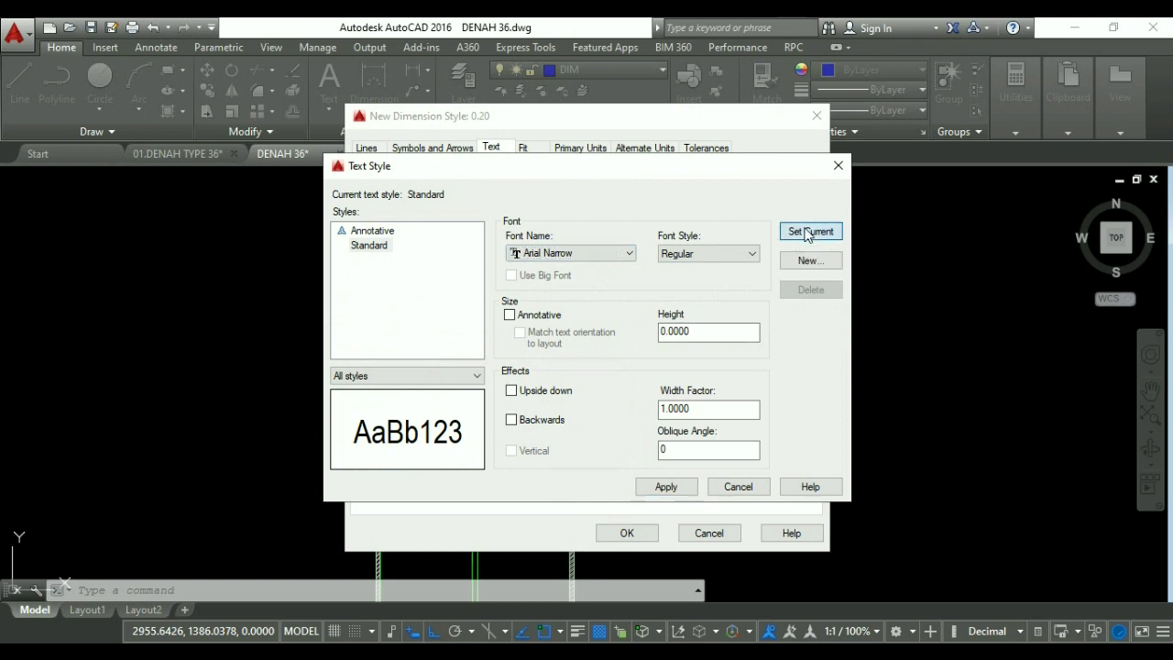
left_click(586, 376)
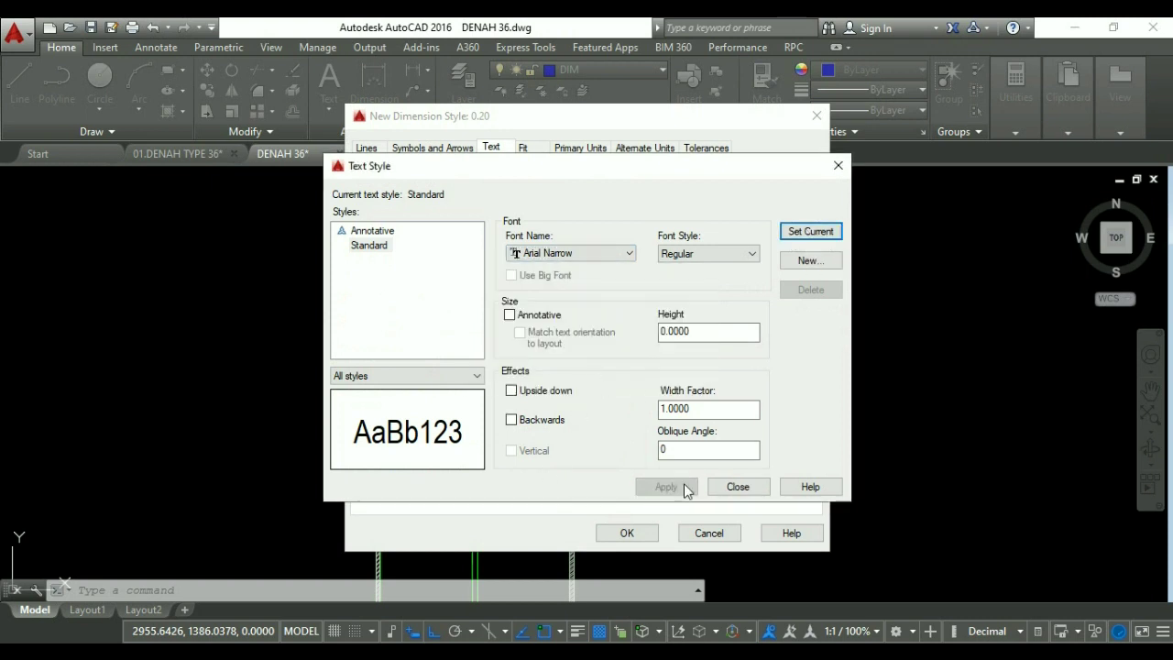
left_click(738, 486)
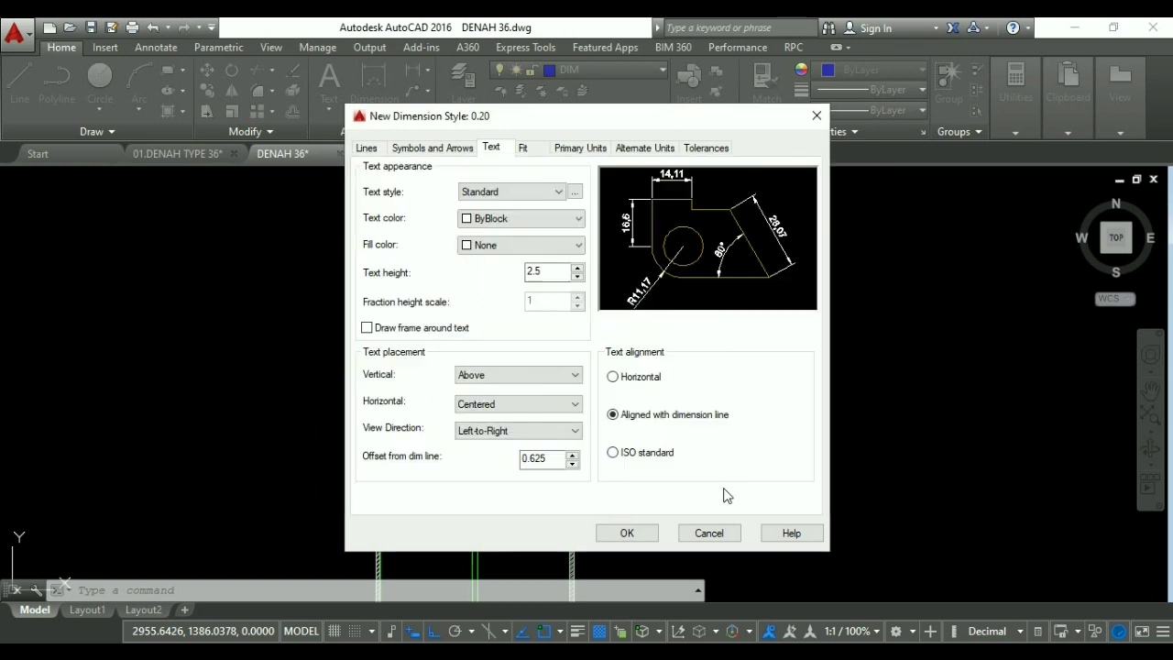
Set the dimension text height to 0.20 and its alignment to Horizontal.
double_click(550, 273)
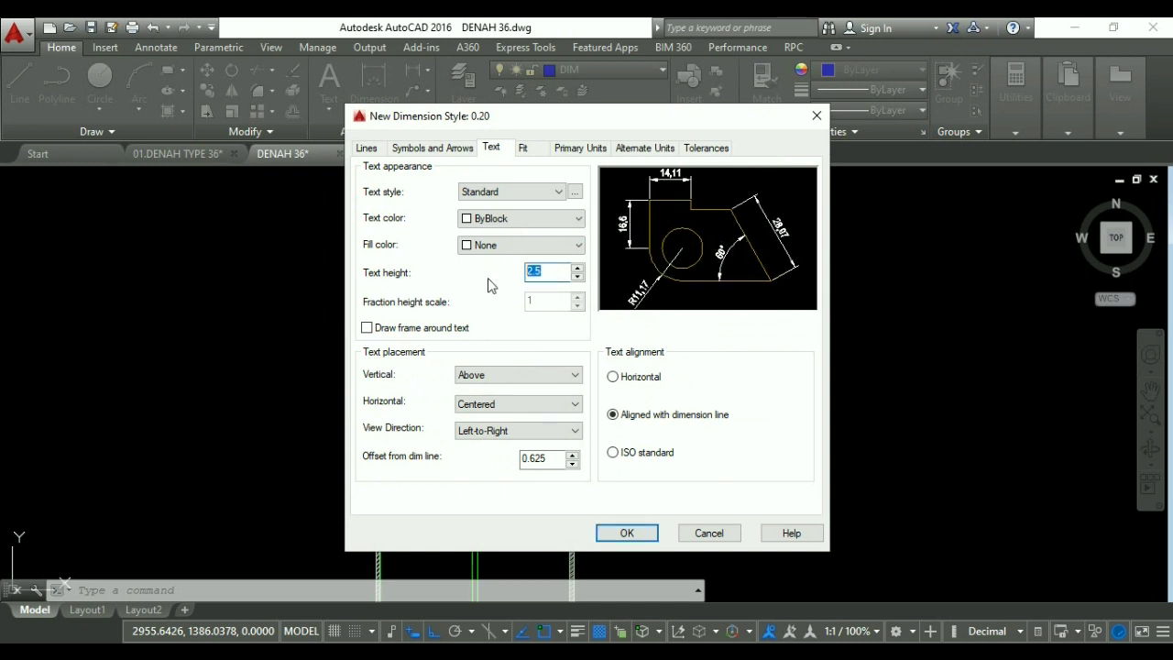
type("0.20")
left_click(614, 378)
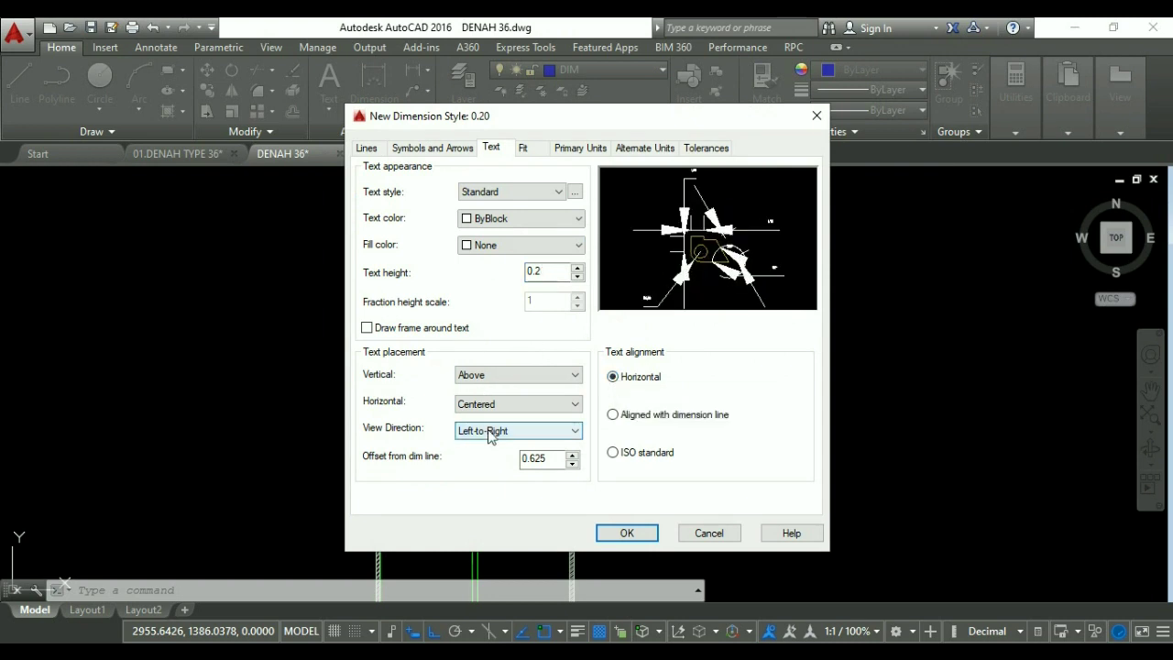
Set the text offset from the dimension line to 0.05 and use Architectural tick arrowheads with an arrow size of 0.1.
double_click(547, 459)
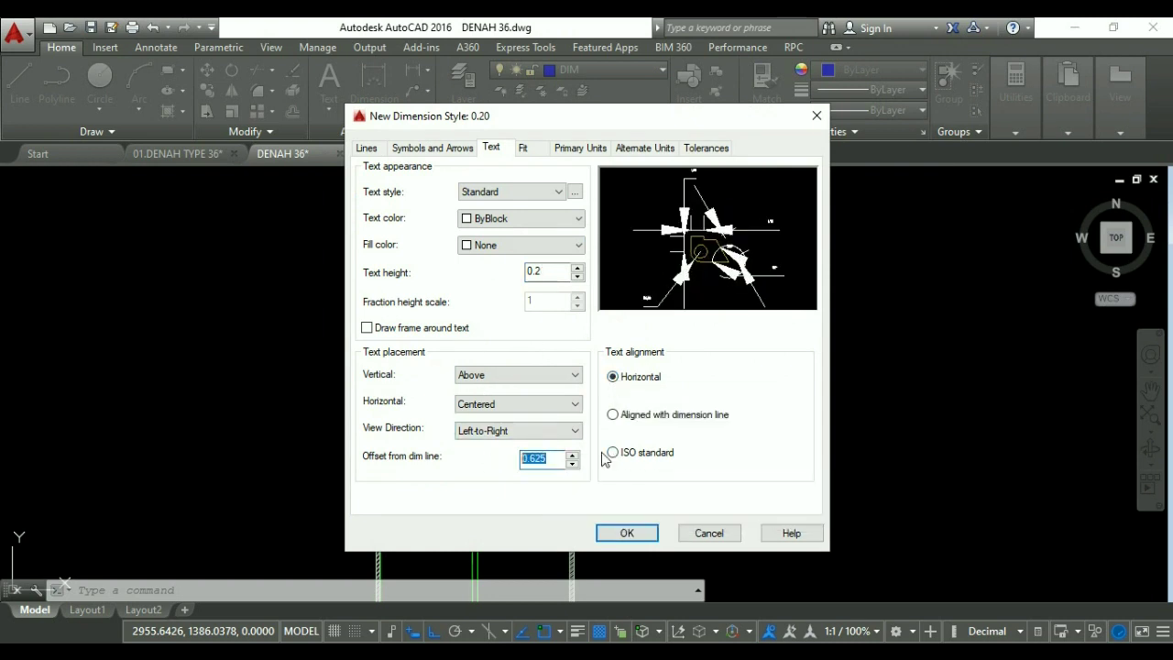
type("0.05")
left_click(458, 149)
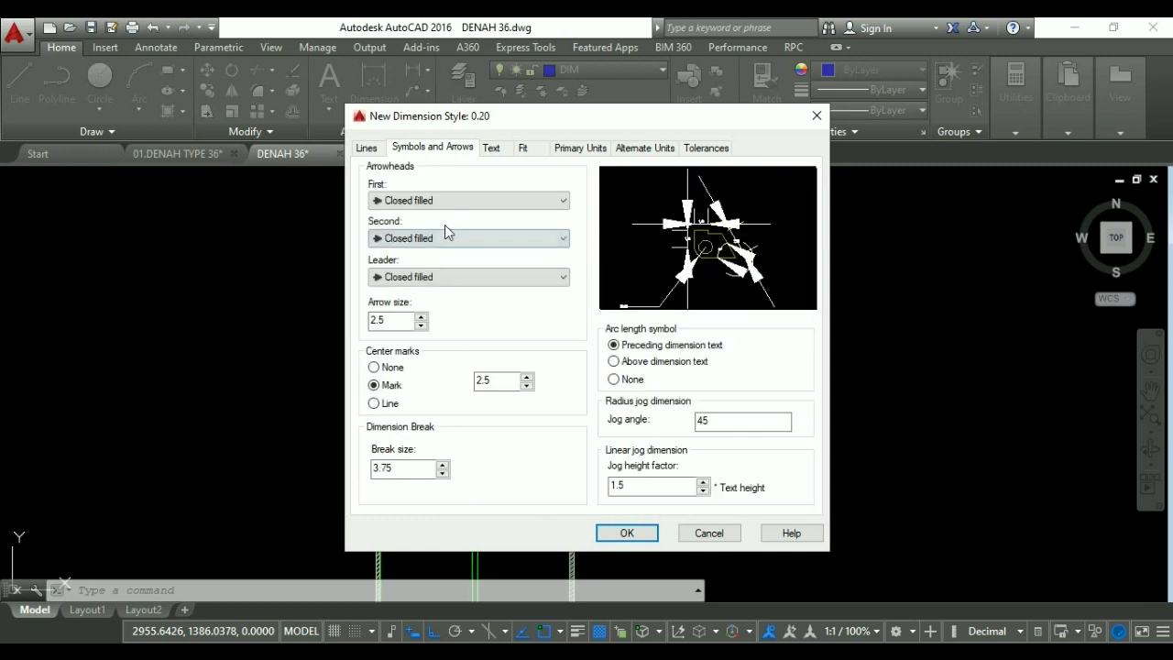
left_click(450, 201)
left_click(431, 272)
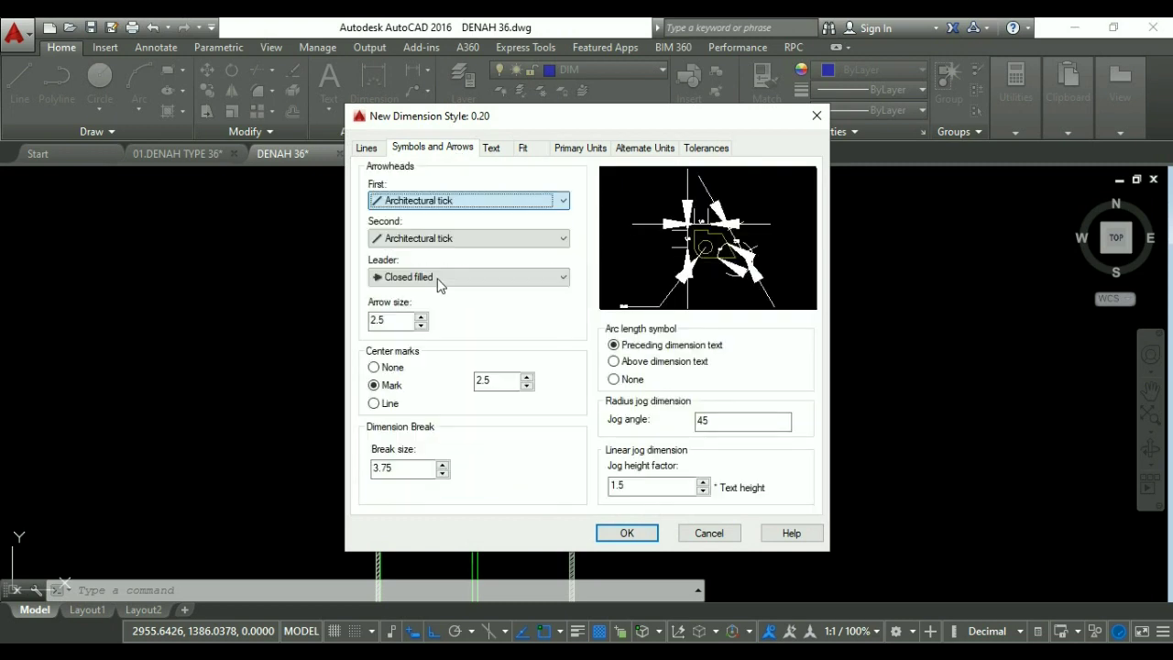
left_click_drag(392, 319, 339, 319)
type("0.1")
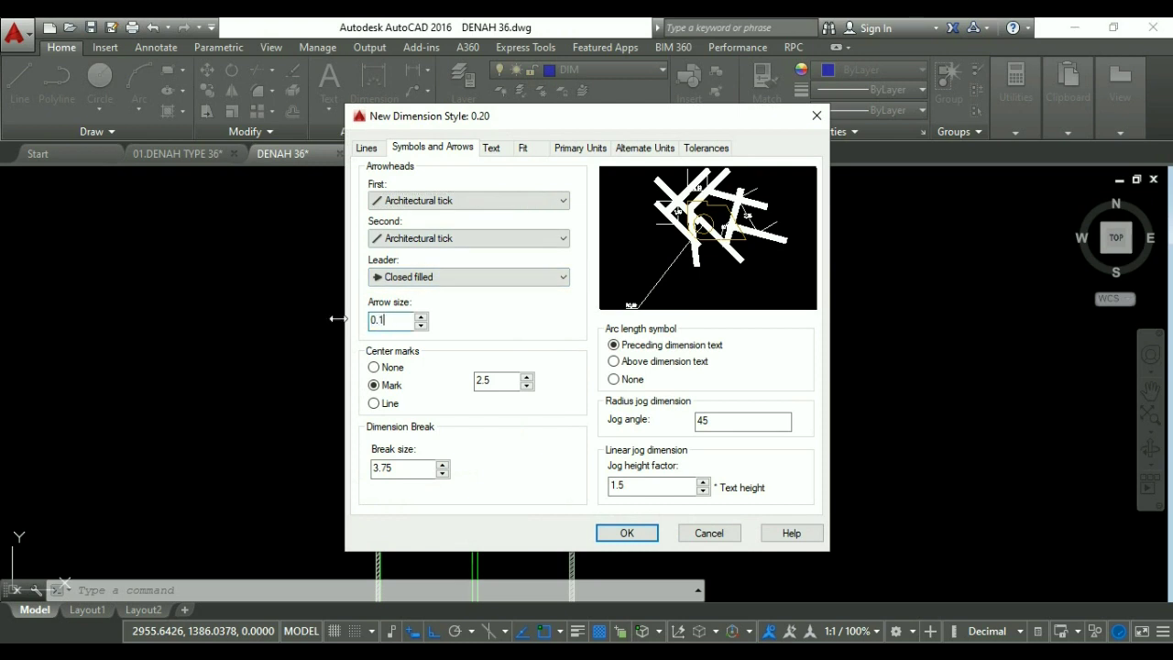
Set extension beyond ticks to 0.05, extension beyond dim lines to 0.1 and offset from origin to 0.15, and save the dimension style.
left_click(369, 150)
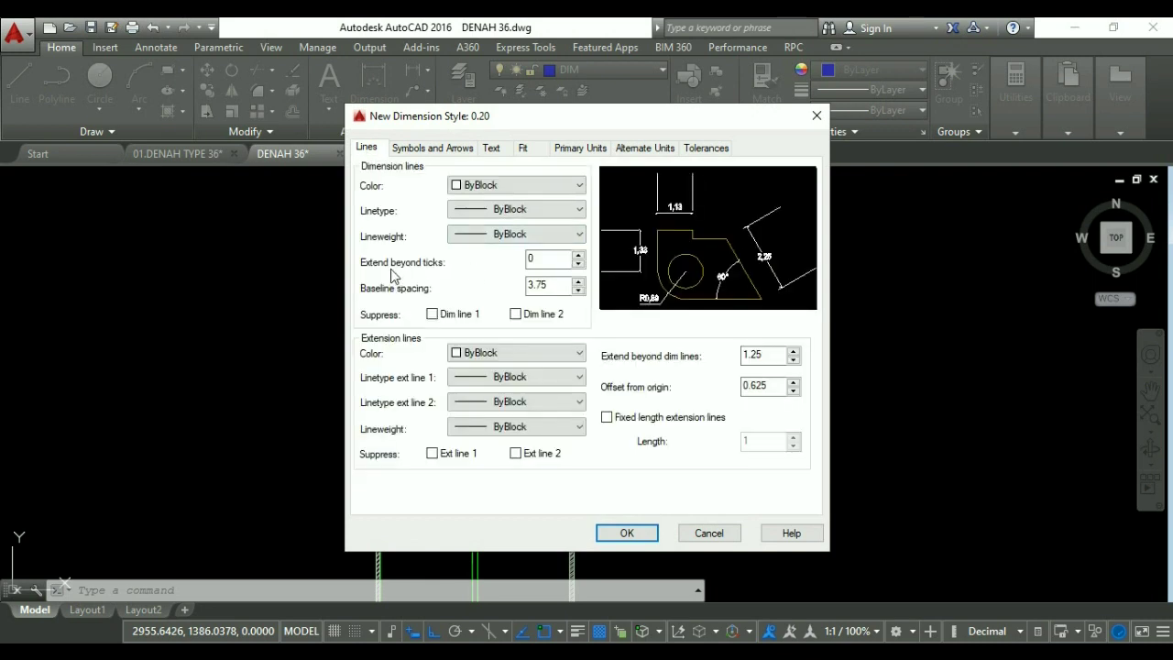
left_click(548, 257)
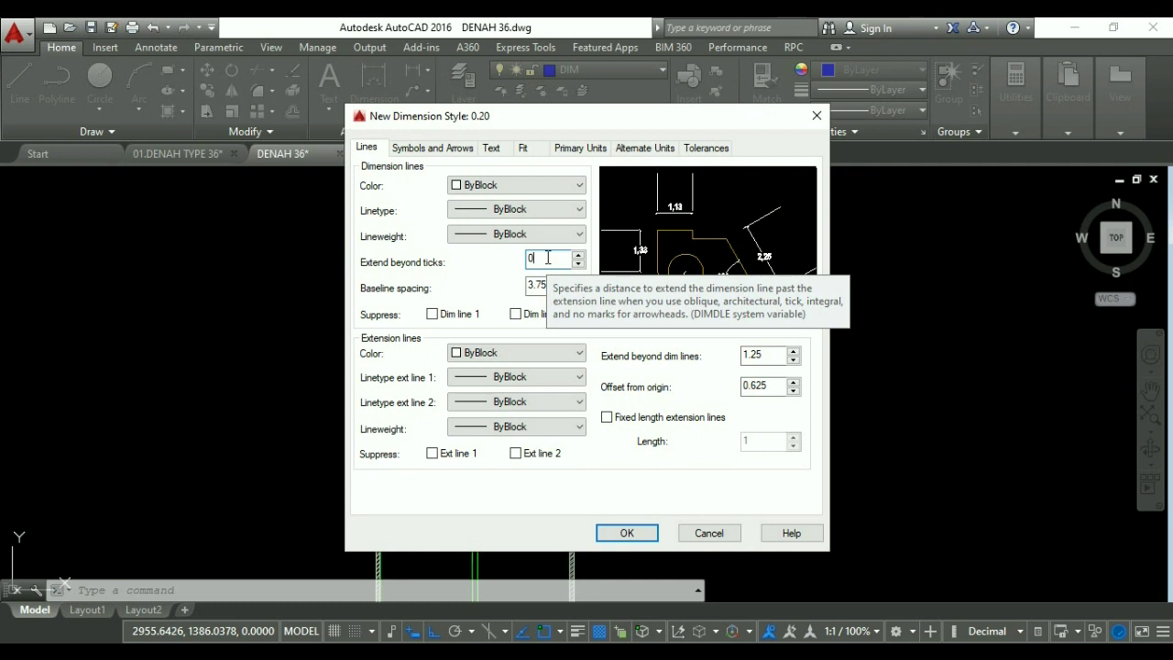
type(".05")
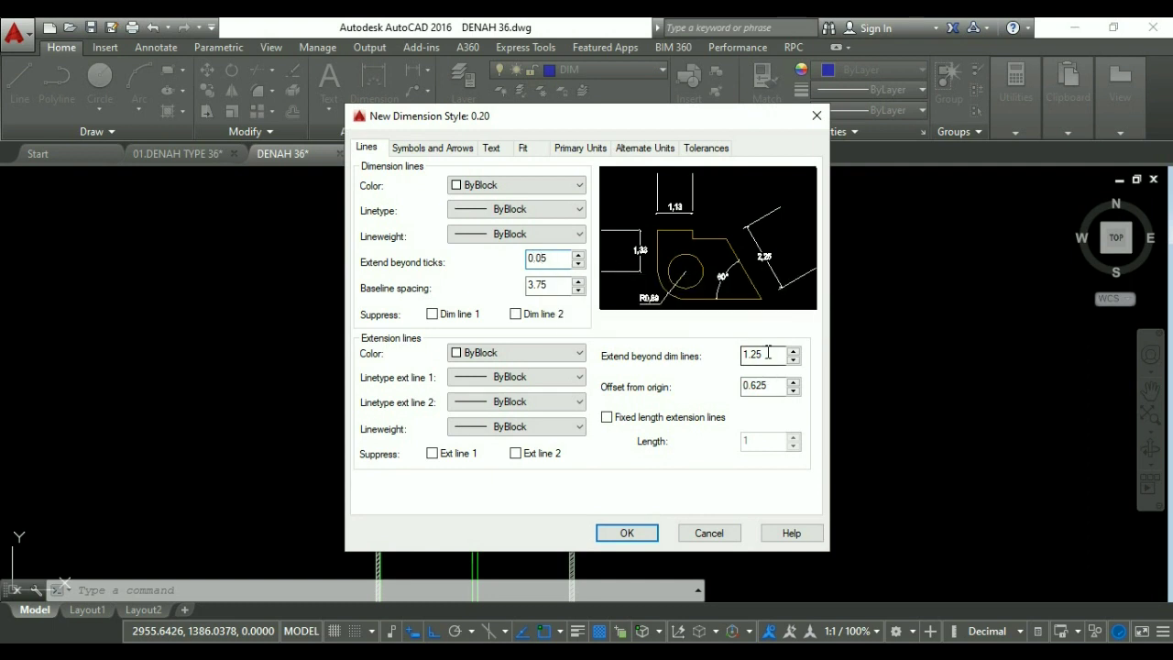
double_click(757, 354)
type("0.10")
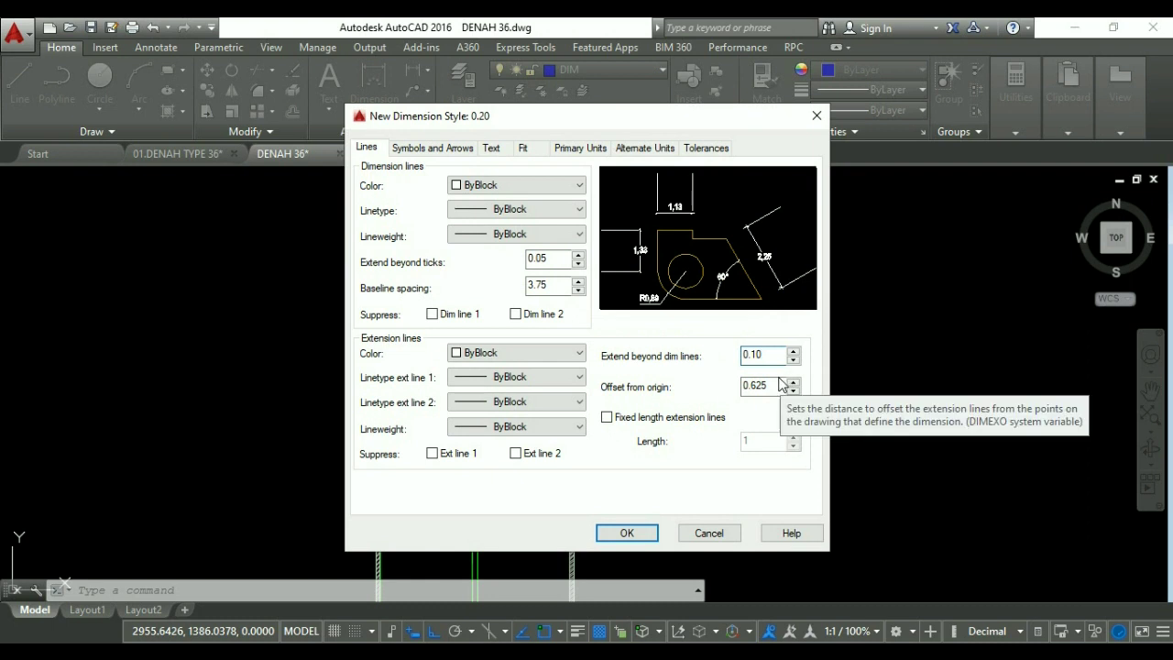
left_click(776, 384)
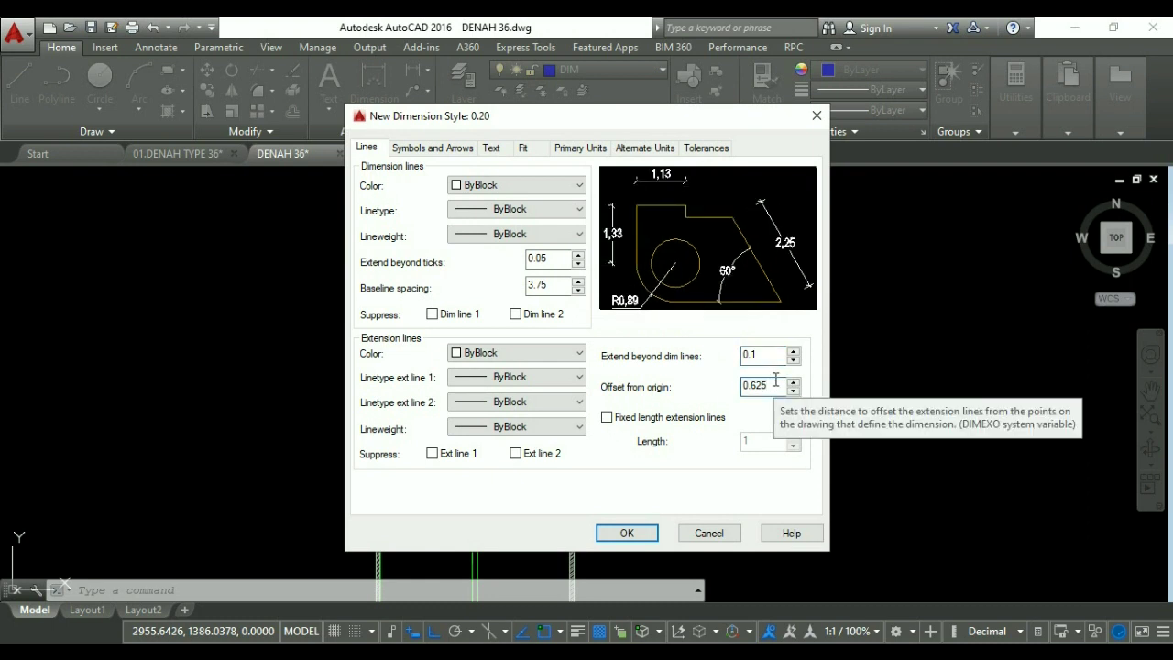
left_click_drag(775, 379, 761, 383)
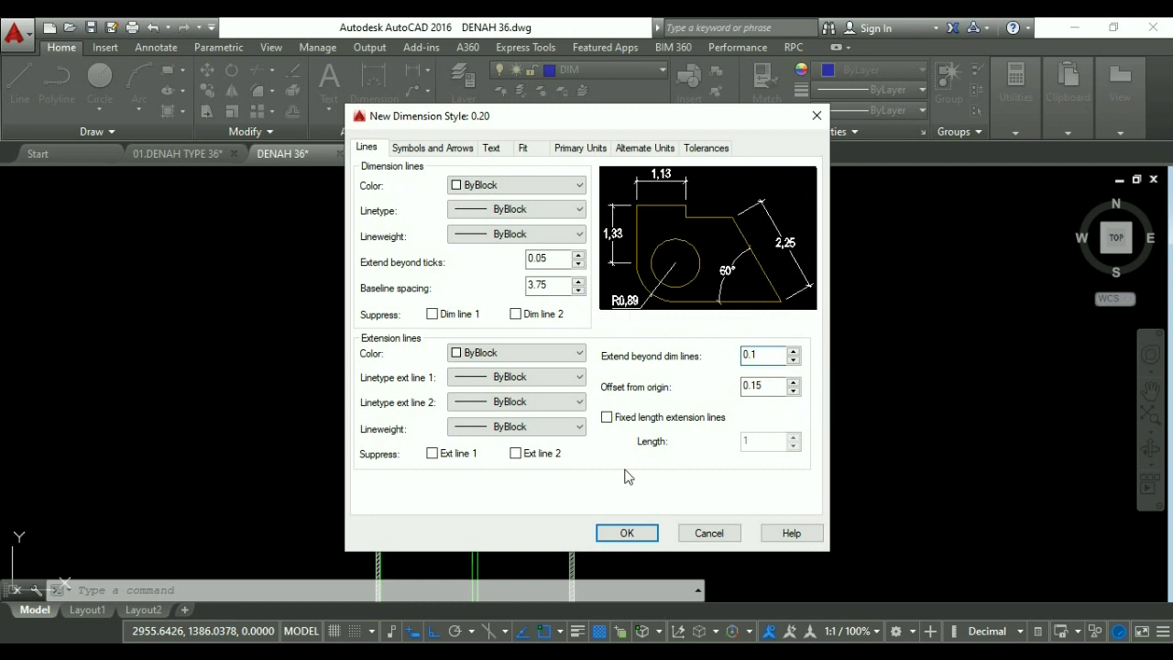
left_click(626, 534)
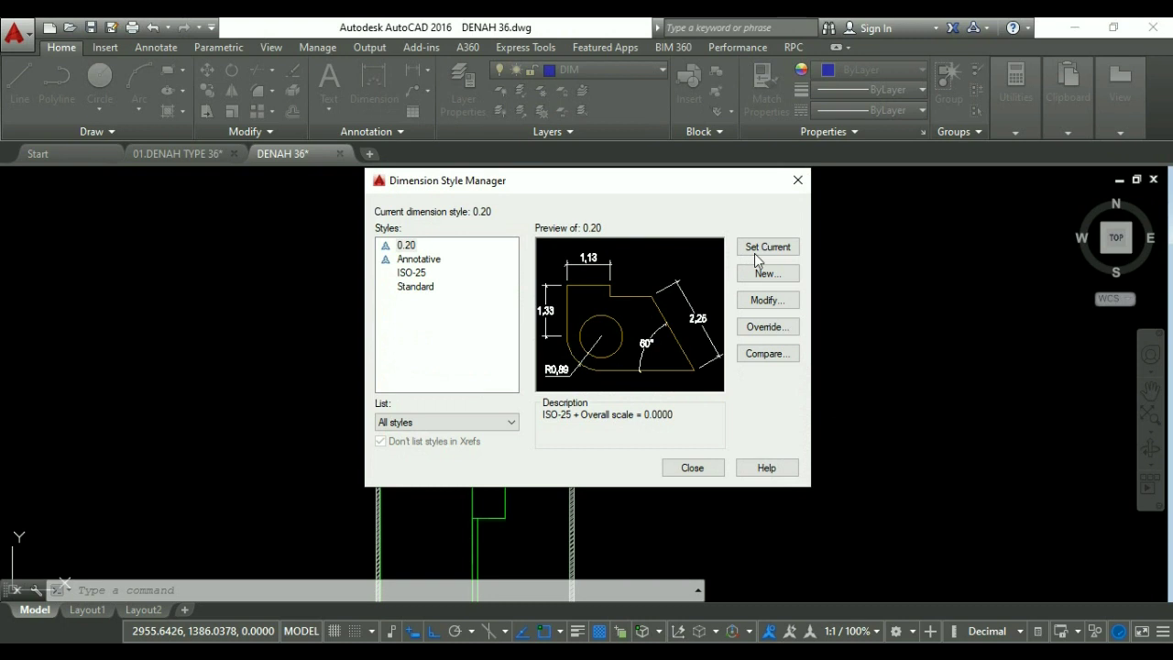
left_click(692, 468)
Draw a rectangle around the floor plan from the outer corner of its lower-left column to the outer corner of its upper-right column.
scroll(633, 365, "down", 5)
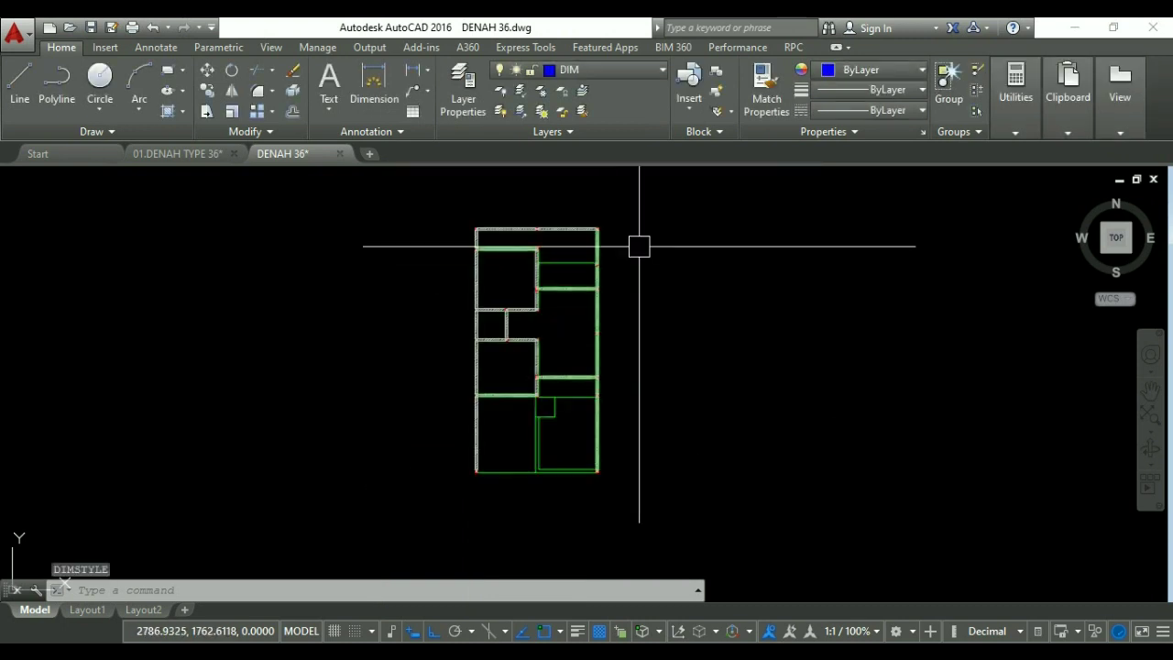
scroll(620, 399, "up", 2)
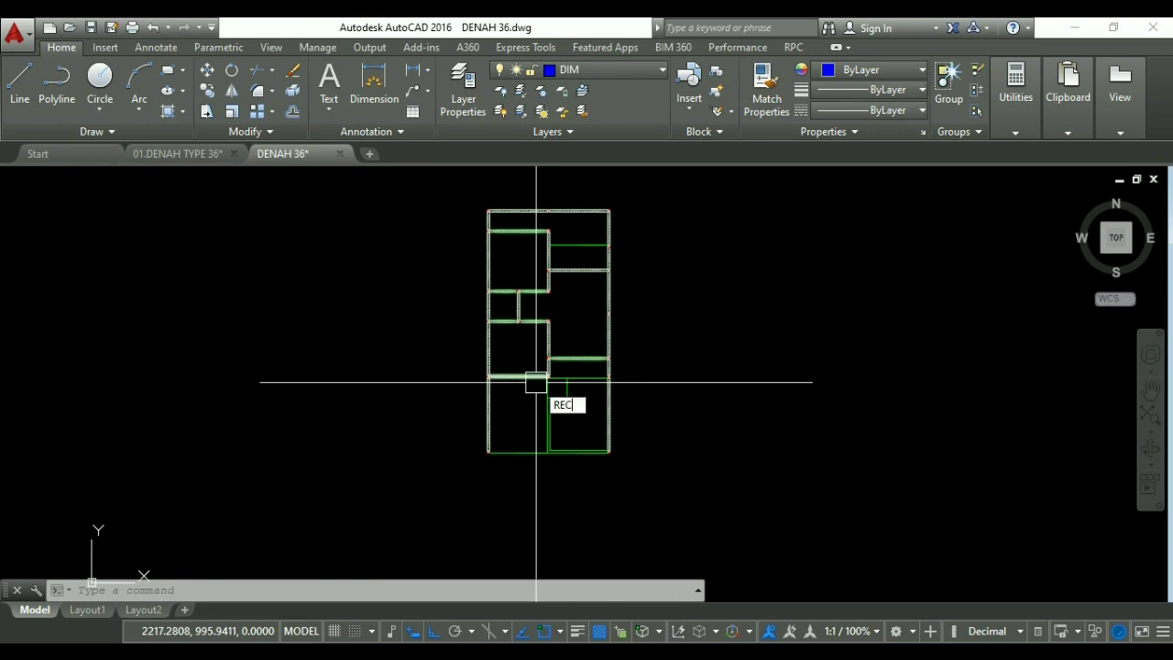
key("Return")
scroll(516, 435, "up", 10)
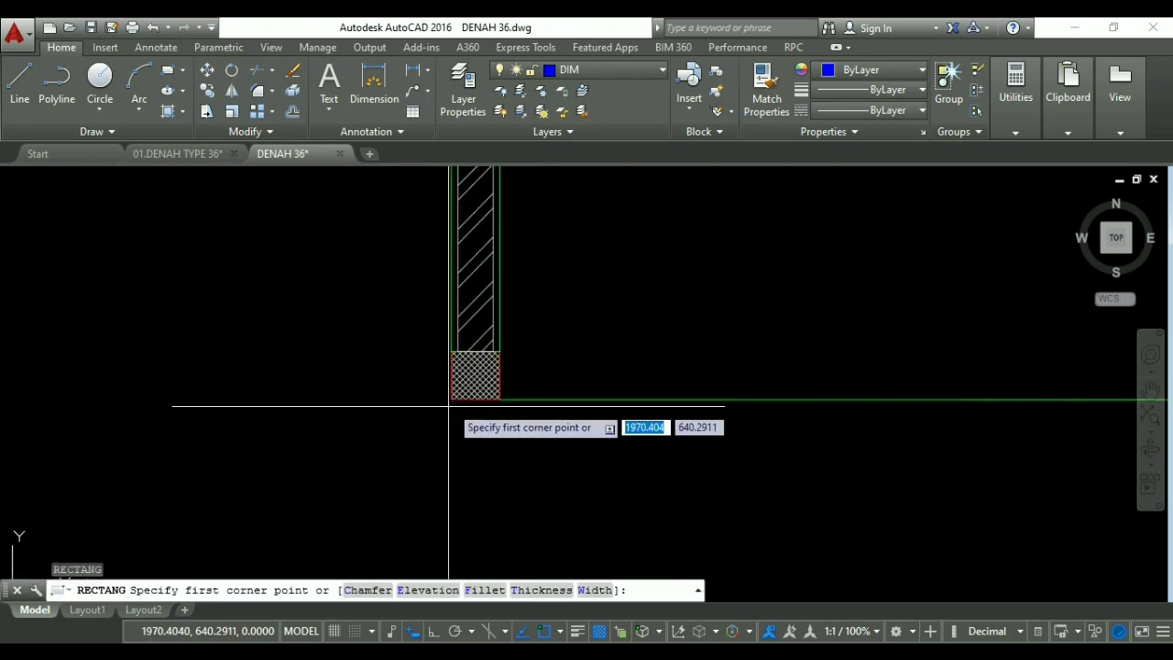
left_click(450, 399)
scroll(471, 408, "down", 8)
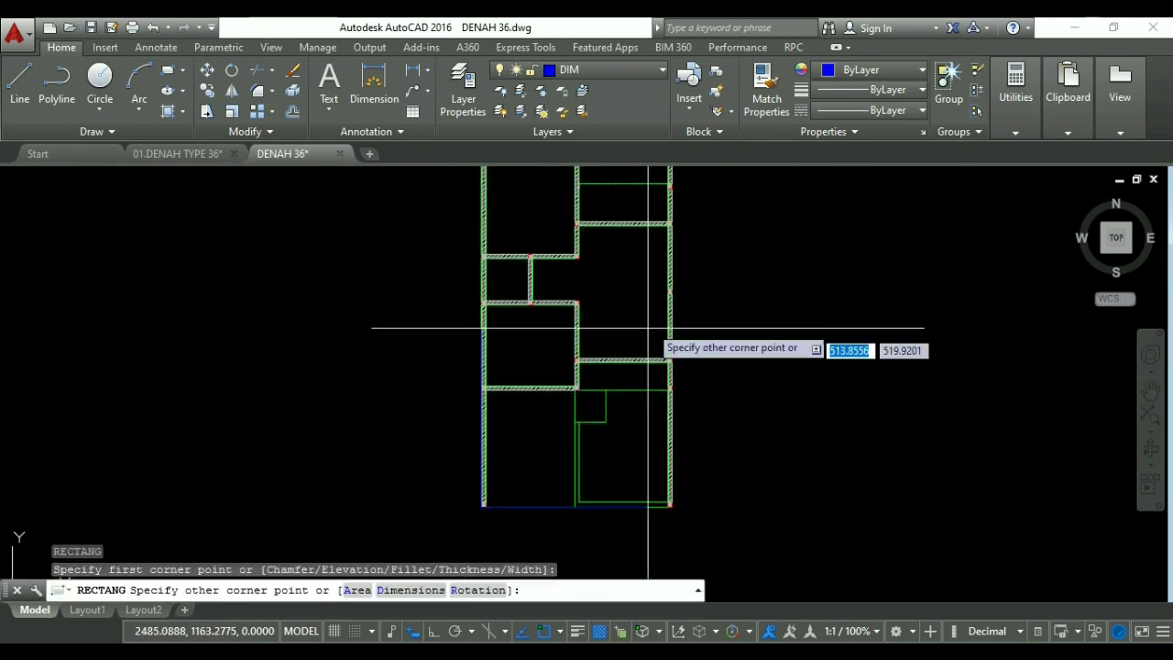
scroll(658, 229, "up", 4)
middle_click_drag(646, 252, 617, 371)
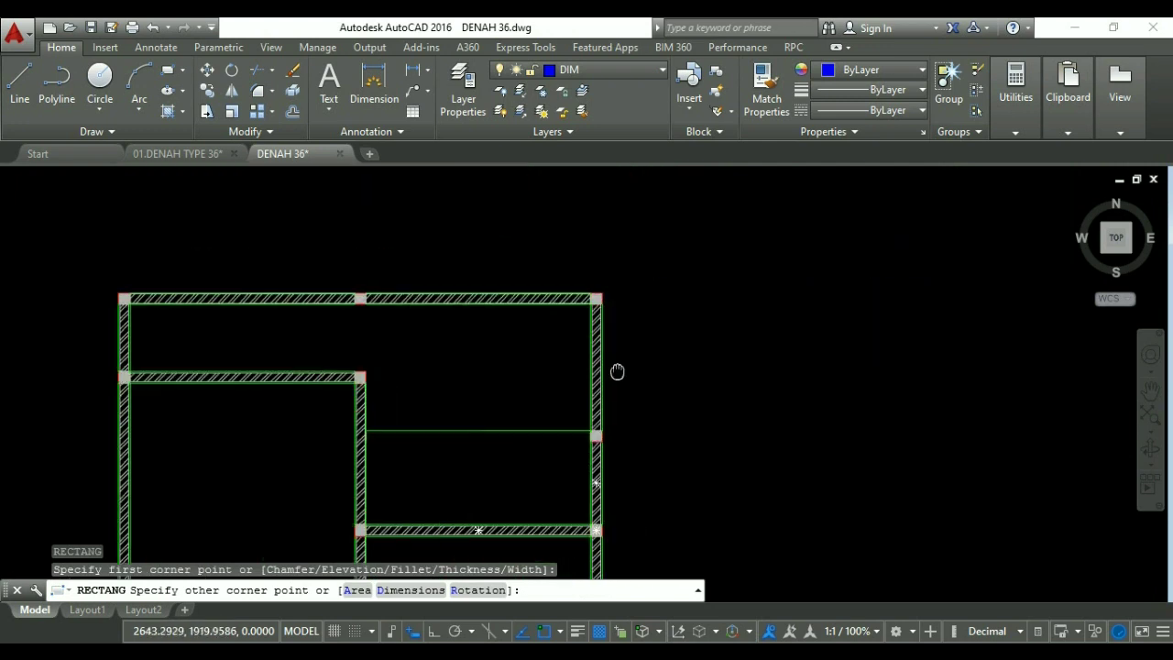
scroll(616, 265, "up", 5)
left_click(558, 385)
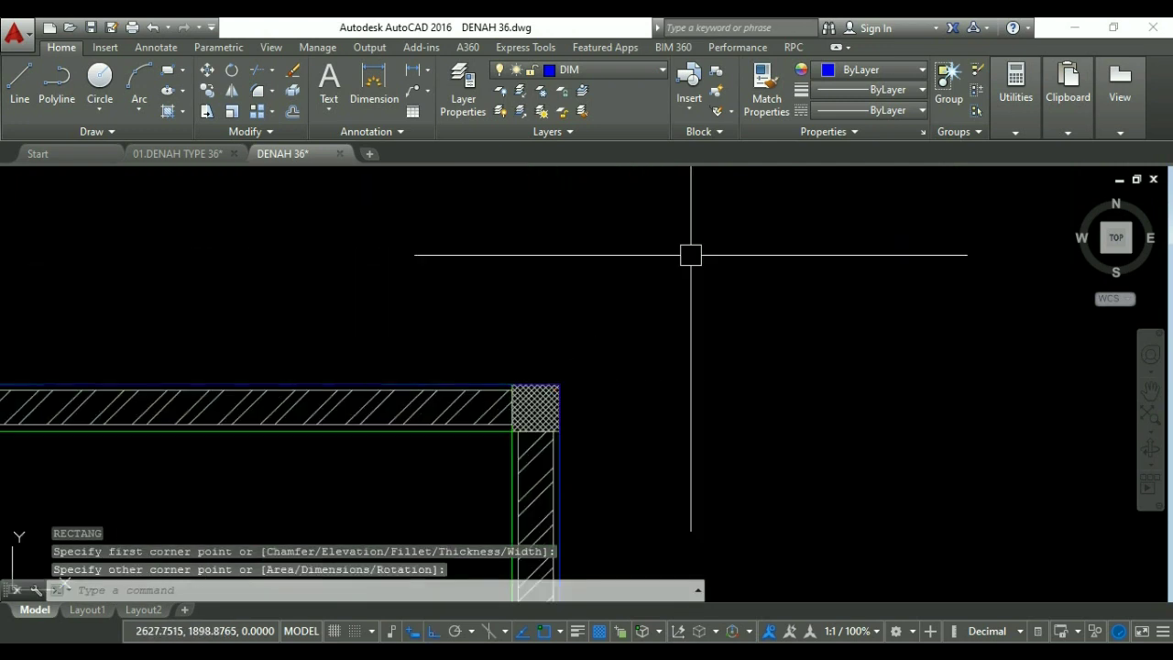
Offset the rectangle around the floor plan outward by 75.
scroll(632, 303, "down", 5)
key("Escape")
type("o")
key("Return")
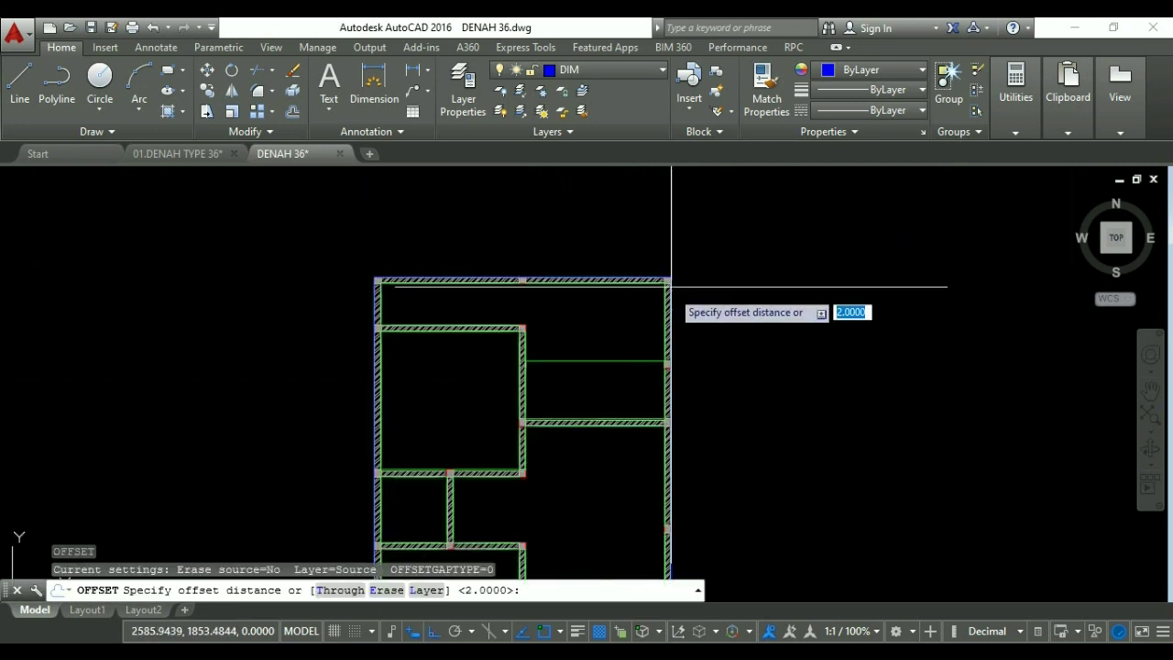
key("Return")
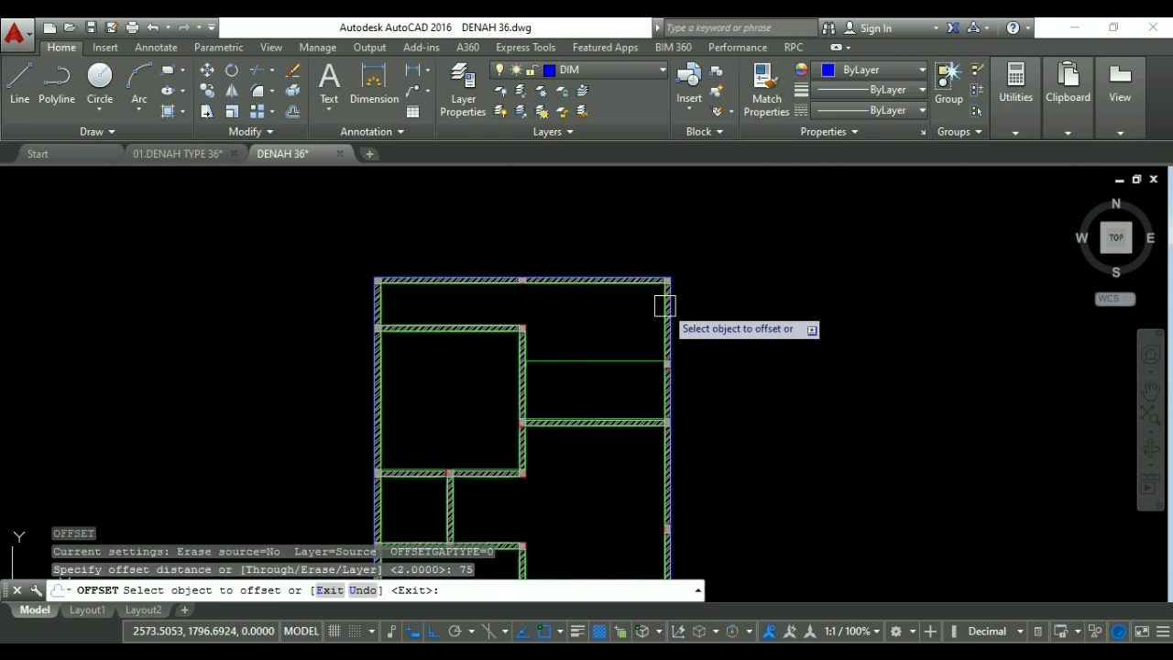
scroll(654, 302, "up", 5)
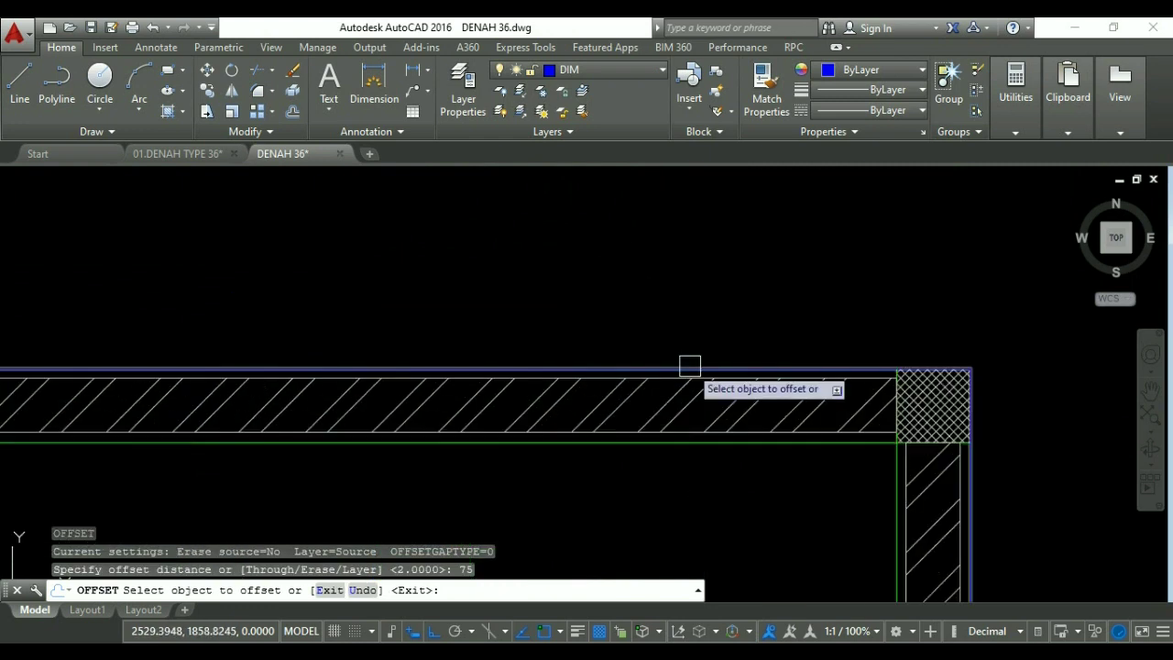
left_click(688, 368)
left_click(699, 303)
scroll(699, 304, "down", 8)
key("Escape")
key("Escape")
key("Escape")
Erase the original rectangle on the outer wall edges, keeping the outer offset one.
scroll(577, 244, "up", 4)
scroll(500, 214, "up", 3)
left_click(492, 230)
type("e")
key("Return")
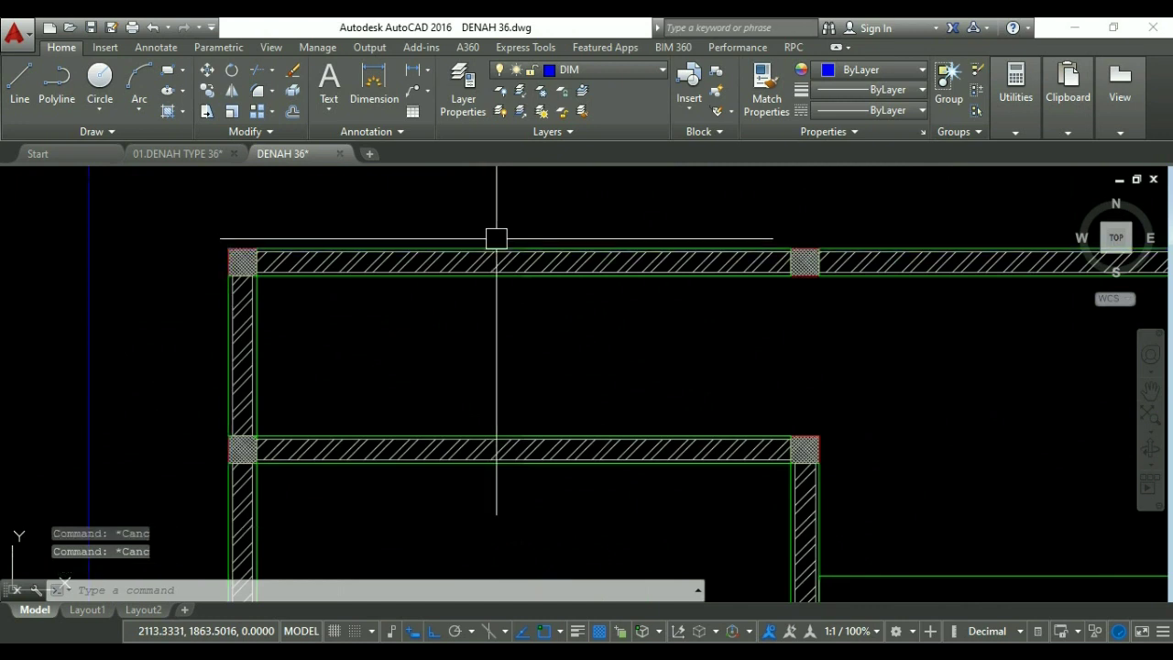
scroll(492, 230, "down", 4)
key("Escape")
scroll(676, 269, "down", 2)
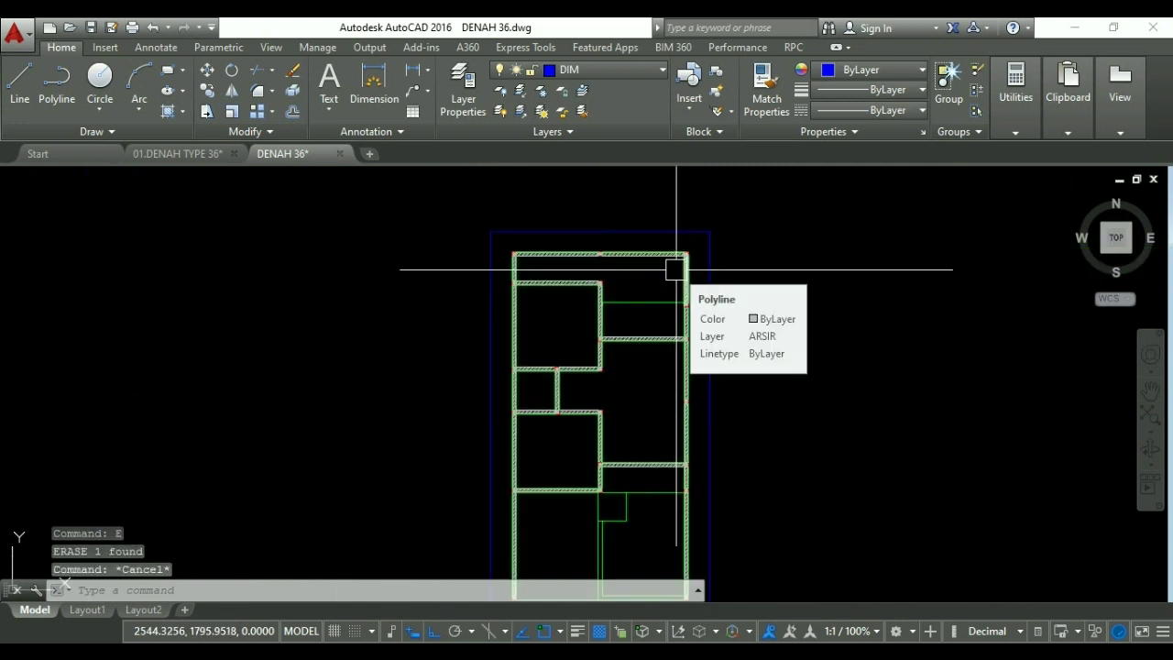
type("LI")
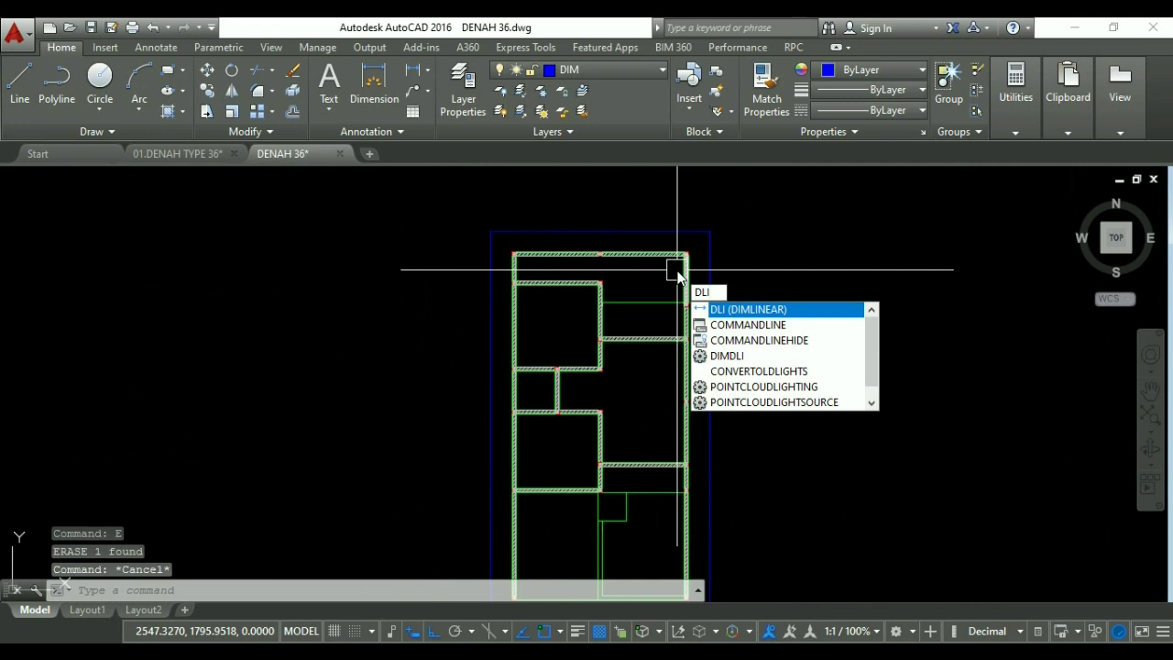
key("Return")
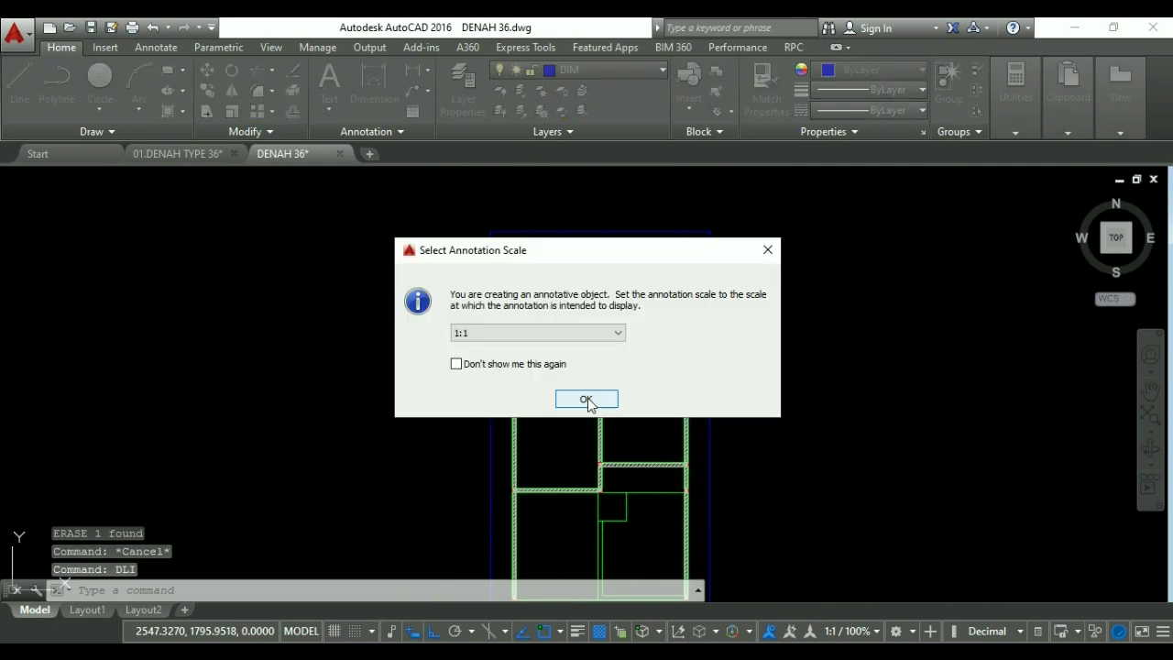
left_click(604, 334)
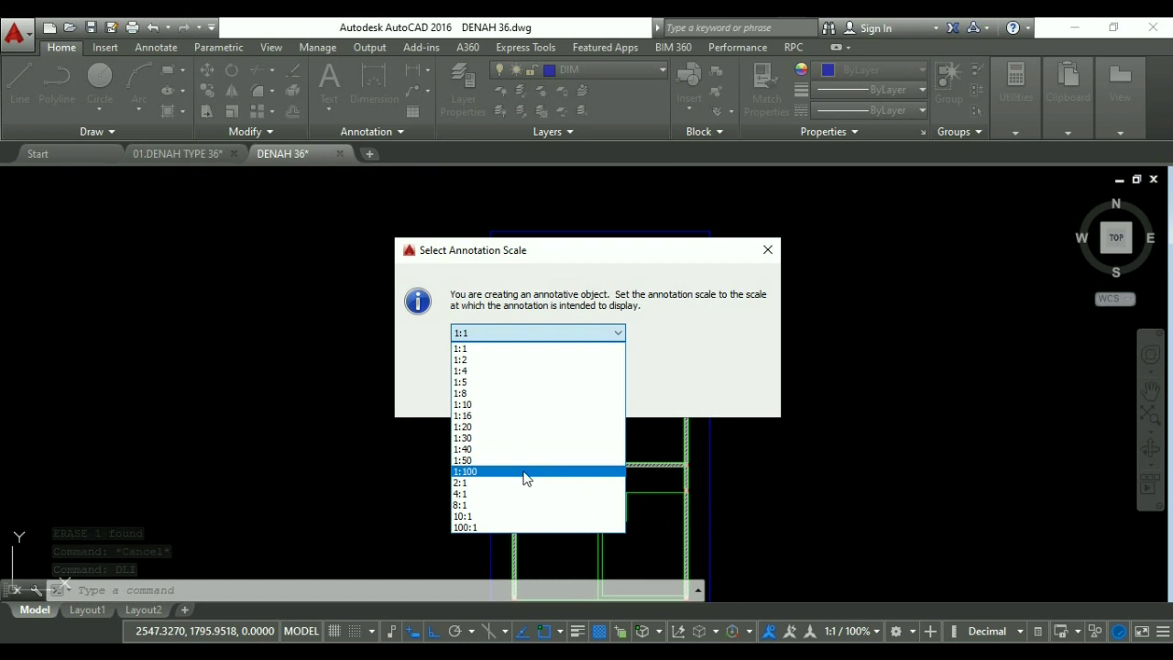
left_click(755, 264)
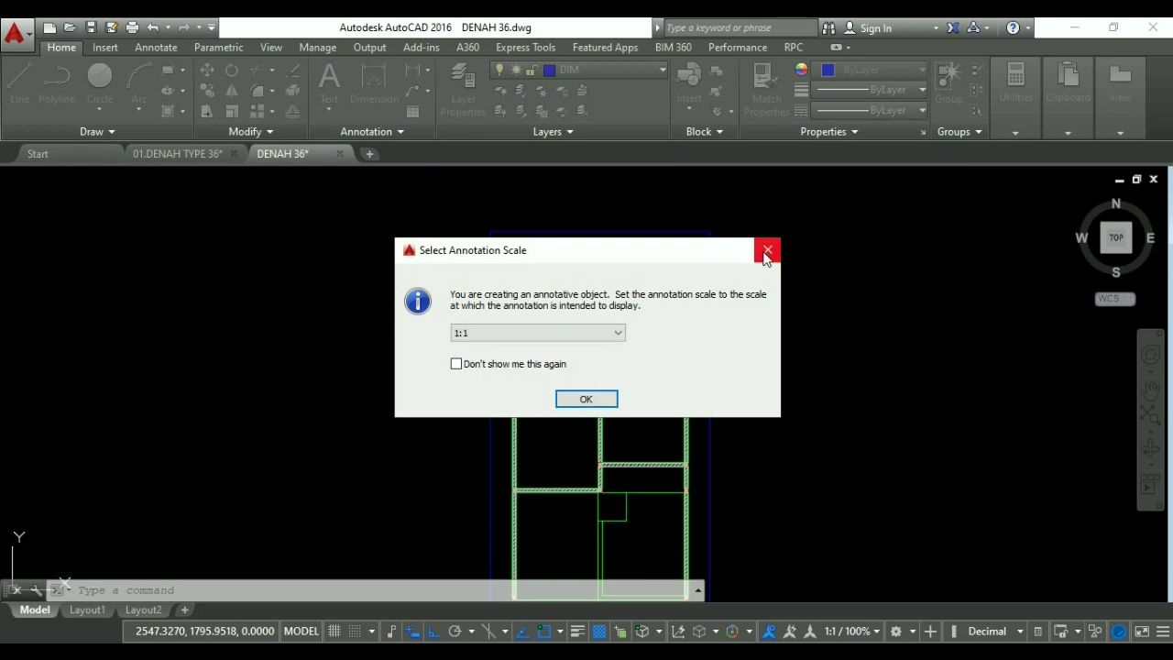
left_click(767, 251)
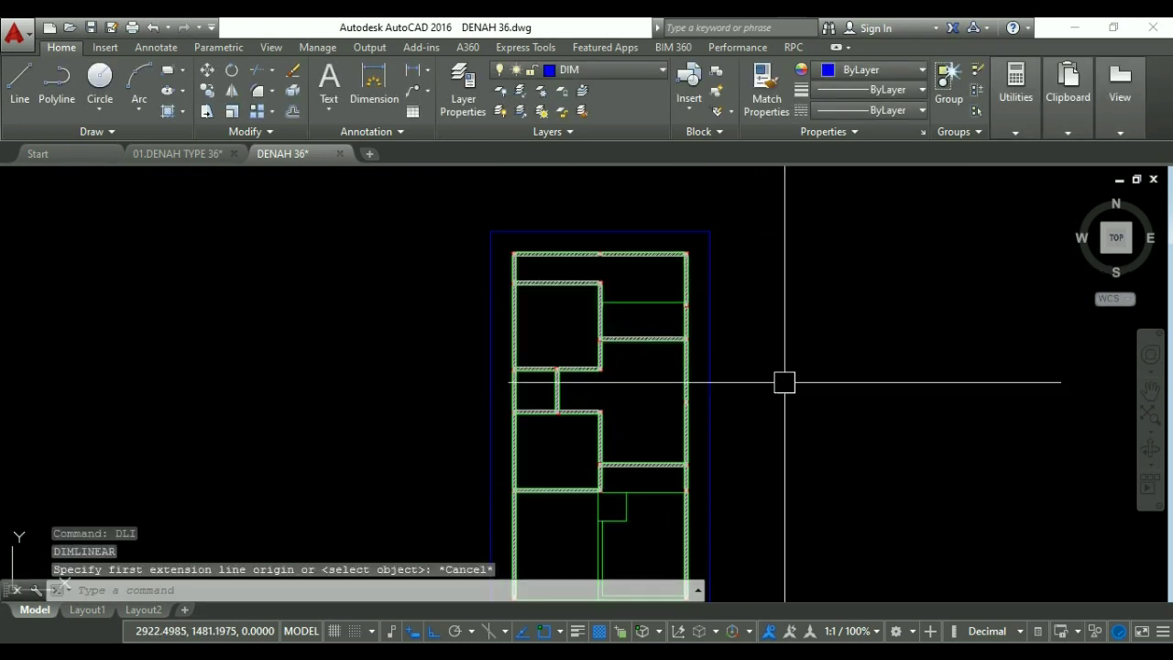
Set the annotation scale of the drawing to 1:100.
left_click(851, 632)
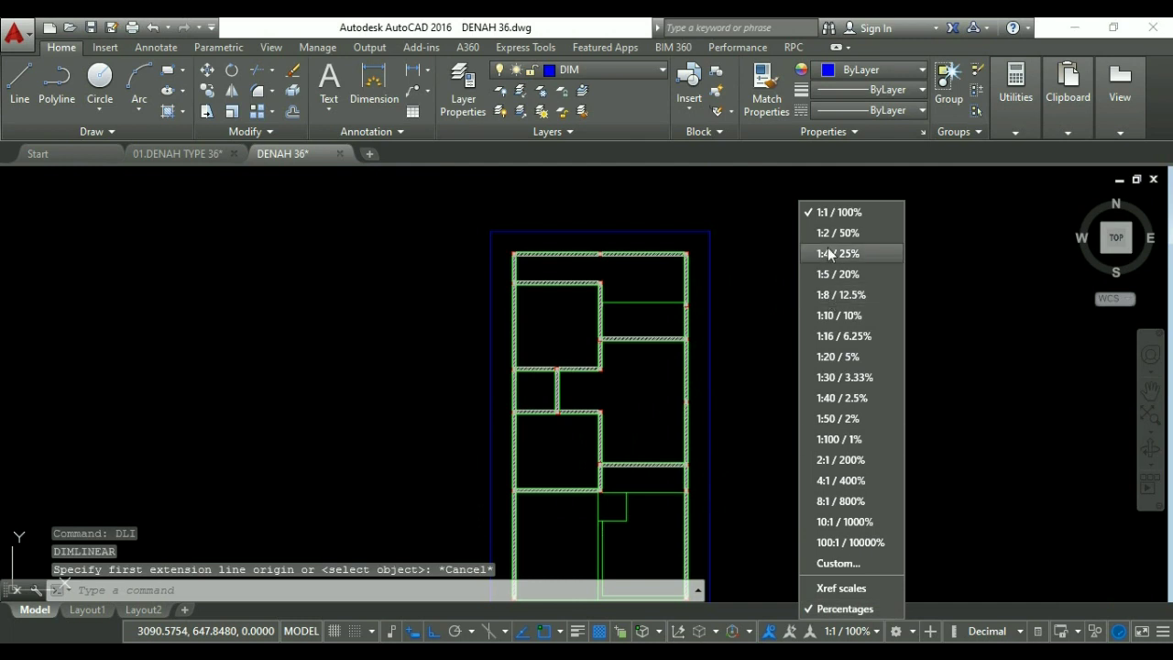
left_click(843, 439)
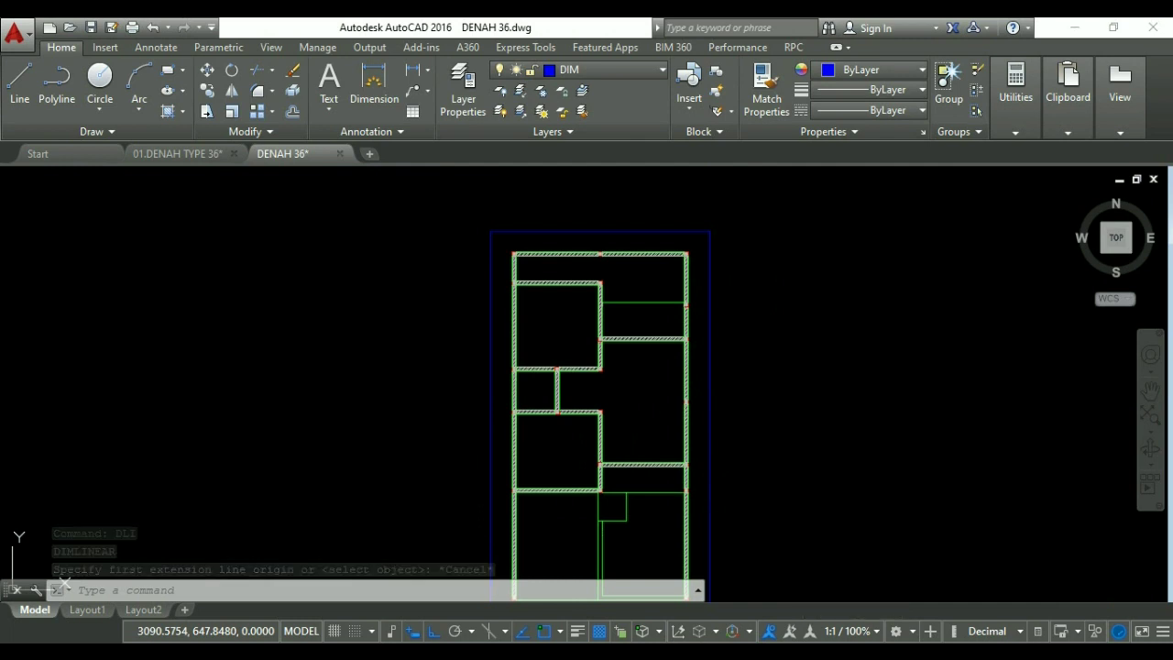
key("Escape")
key("Escape")
Add a vertical linear dimension from the plan's upper-right corner column to the next column below, placed on the blue guide rectangle.
type("DLI")
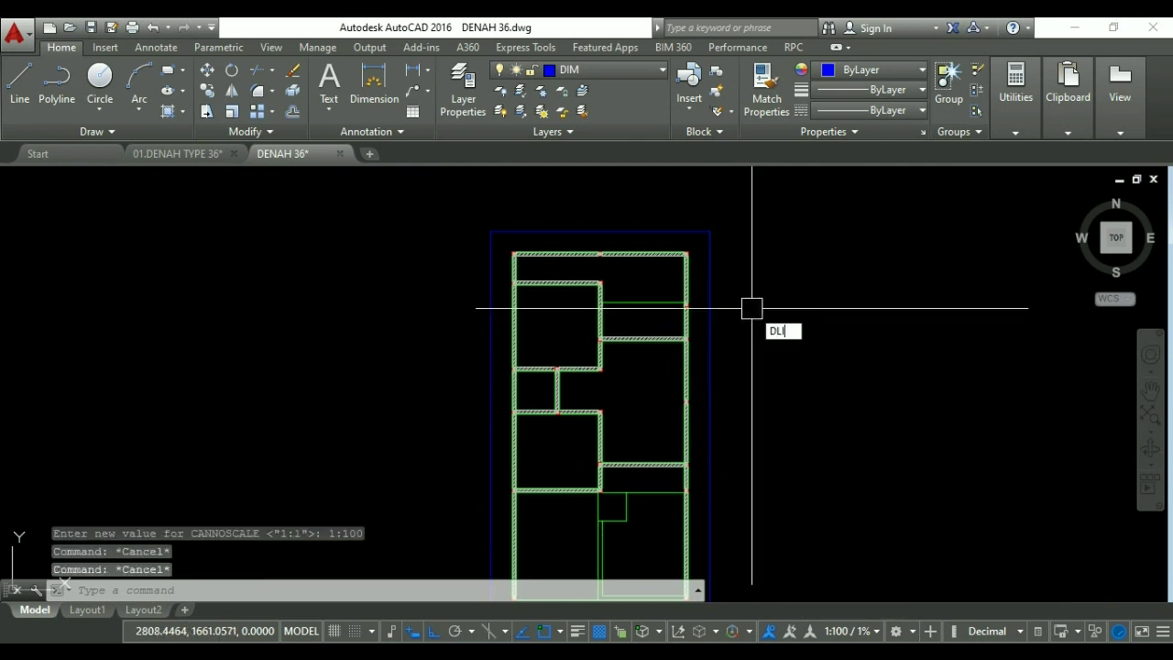
key("Return")
scroll(715, 266, "up", 4)
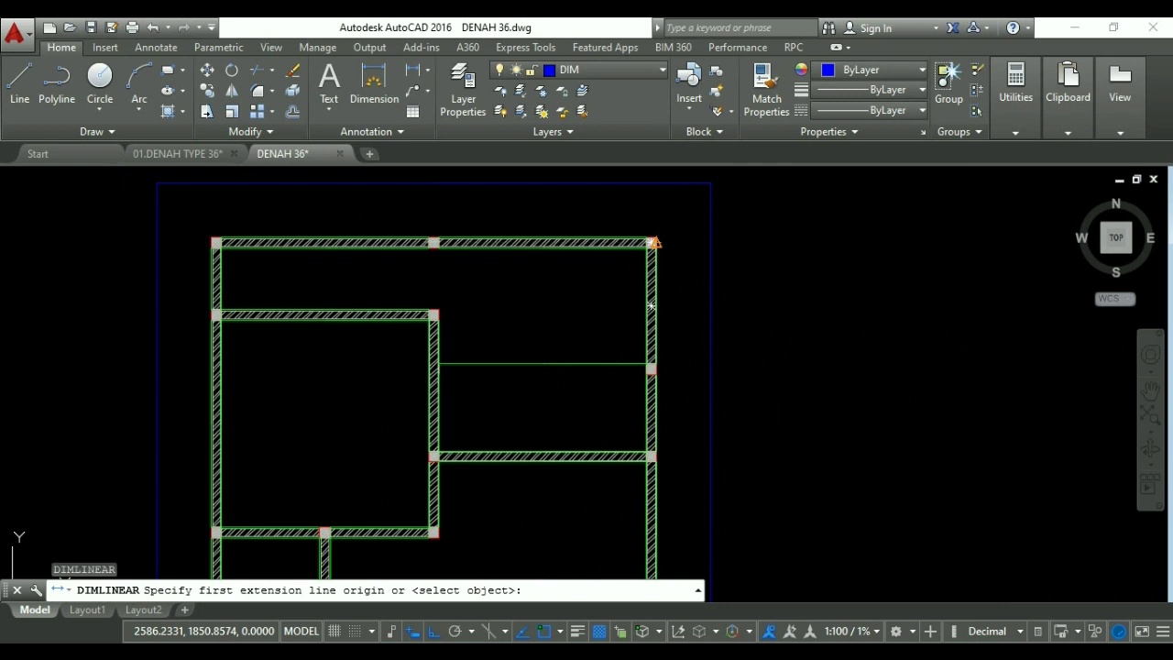
left_click(656, 243)
scroll(642, 384, "up", 4)
left_click(633, 400)
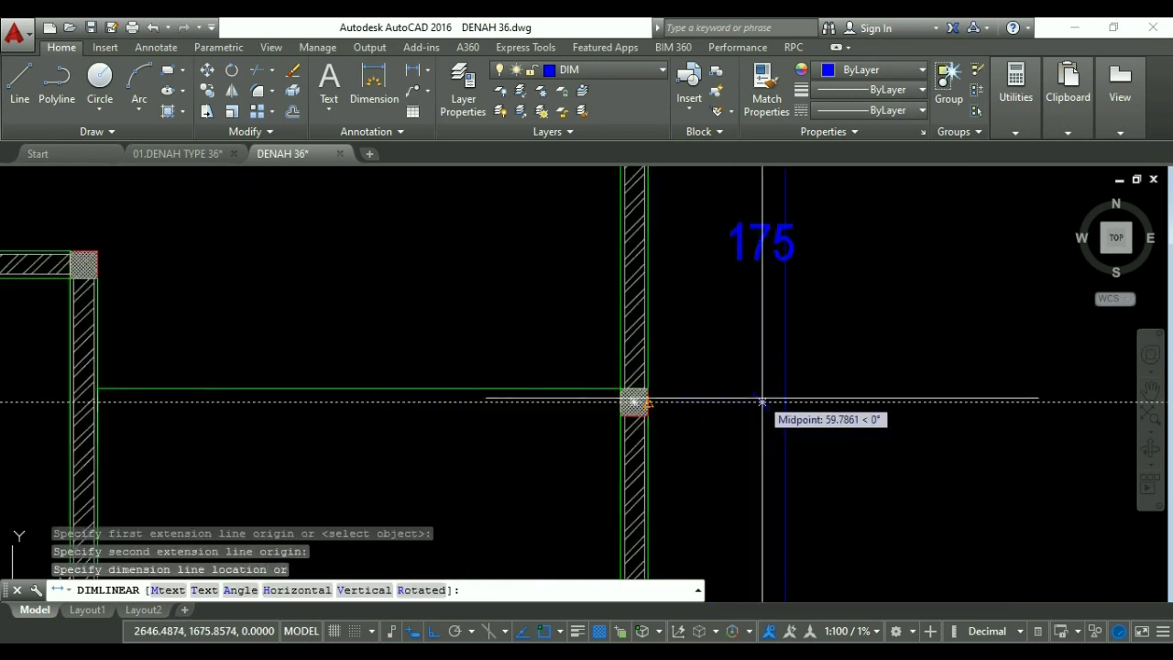
left_click(780, 403)
scroll(762, 361, "down", 5)
key("Escape")
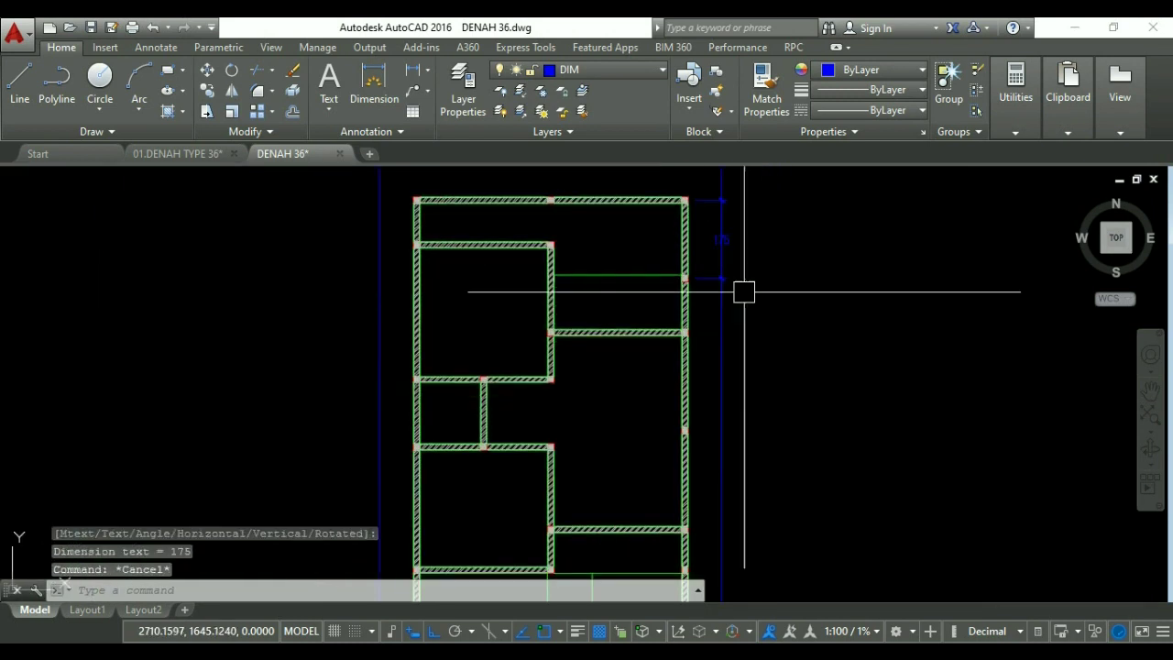
Continue the dimension chain down the plan's right side to the next two horizontal wall junctions below.
type("DCo")
key("Return")
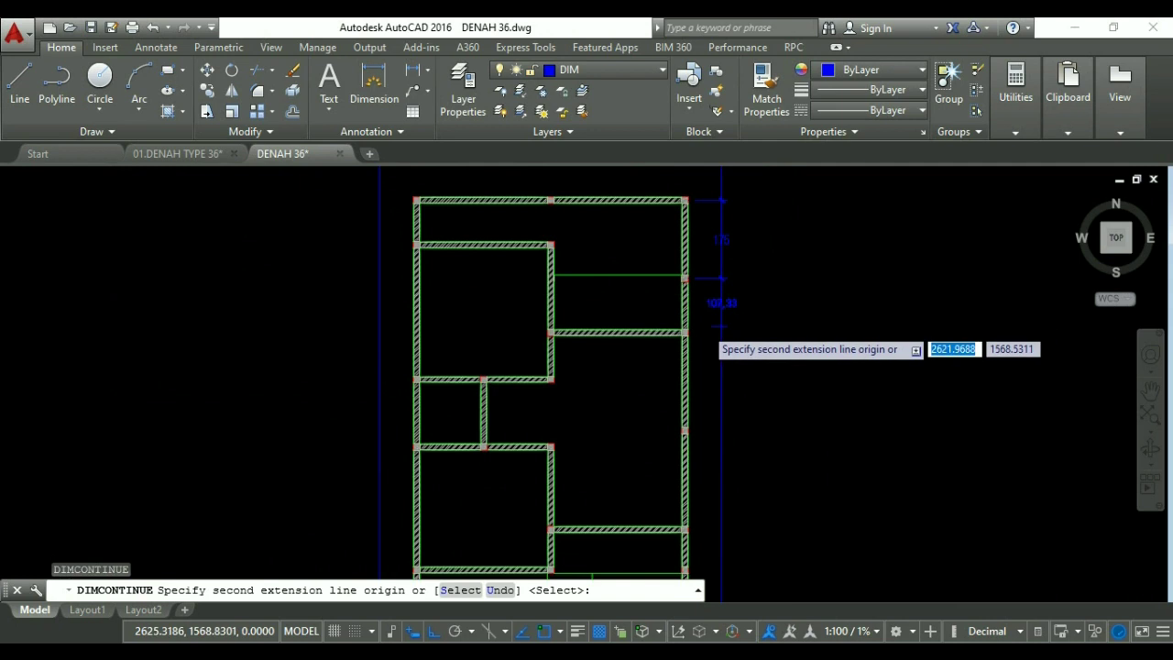
scroll(738, 291, "up", 7)
left_click(629, 327)
scroll(663, 412, "down", 4)
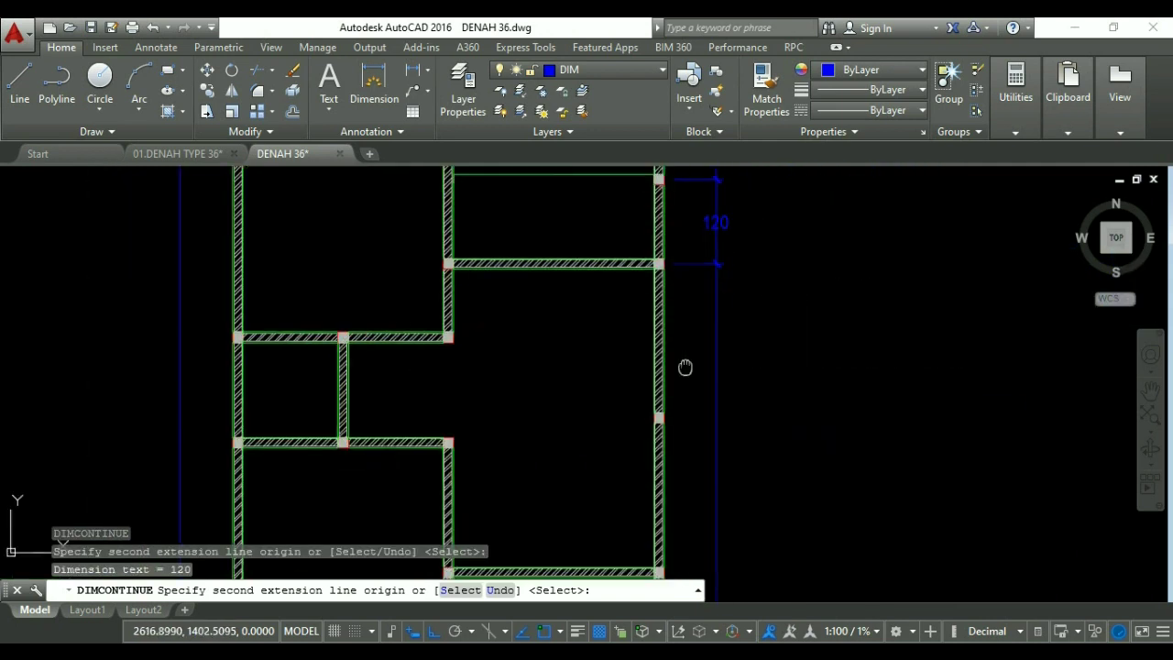
scroll(658, 435, "up", 2)
left_click(642, 412)
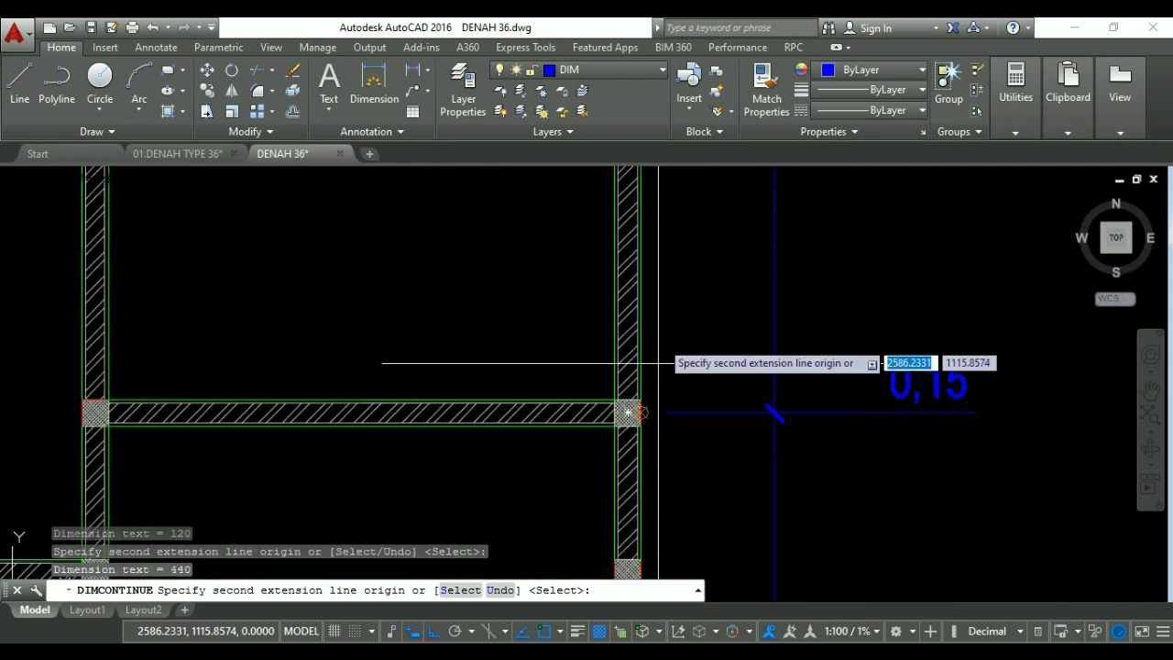
Extend the right-side dimension chain to the column above the terrace area and on to the plan's lower-right corner column.
scroll(669, 357, "down", 3)
scroll(697, 412, "up", 1)
scroll(653, 440, "up", 2)
left_click(663, 379)
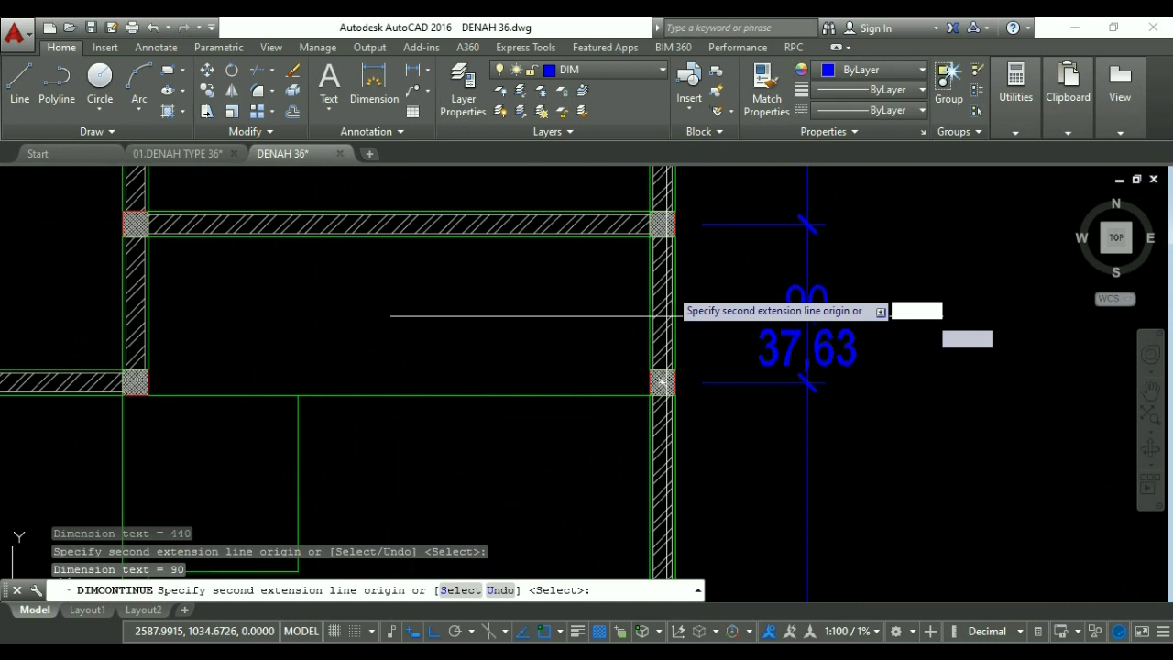
scroll(687, 348, "down", 3)
middle_click_drag(691, 379, 679, 218)
scroll(654, 435, "up", 3)
left_click(668, 449)
key("Return")
scroll(723, 382, "down", 3)
key("Escape")
key("Escape")
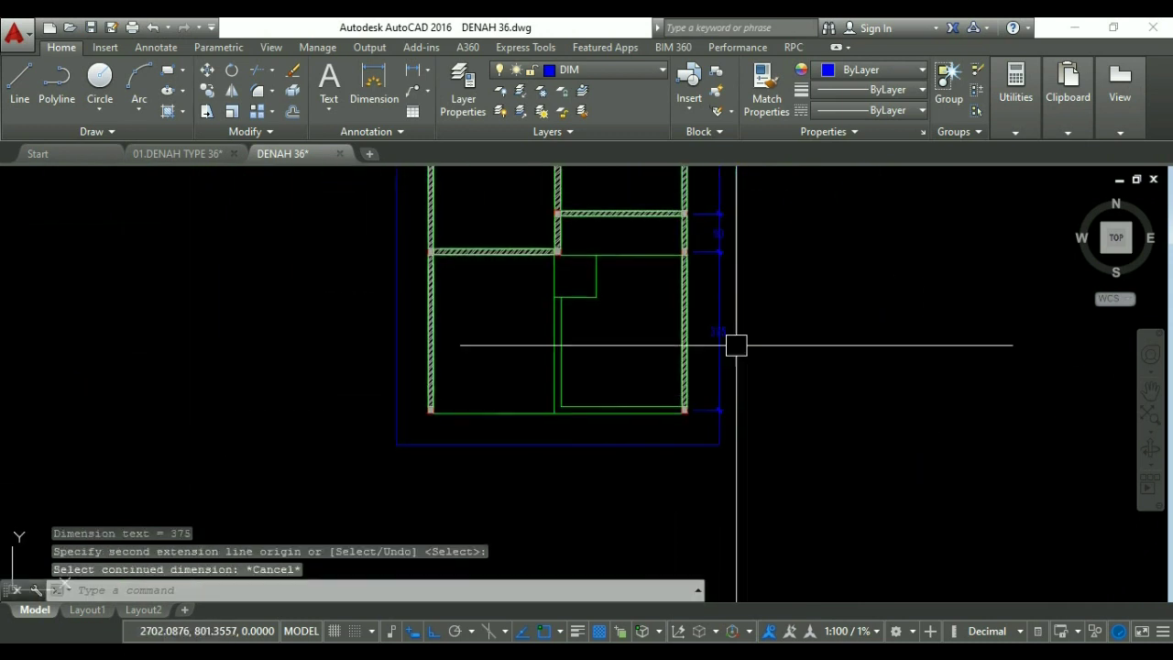
Add a 300 horizontal linear dimension leftward from the lower-right corner column, placed on the bottom edge of the guide rectangle.
type("DIMLI")
key("Return")
scroll(761, 440, "up", 5)
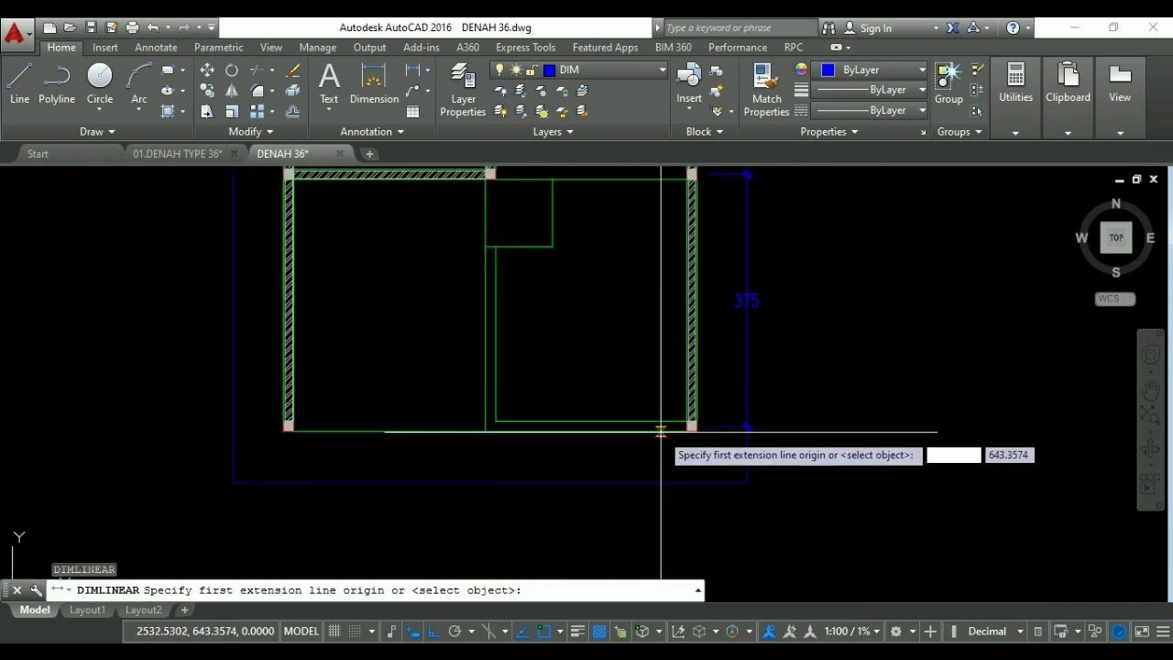
left_click(775, 429)
scroll(776, 429, "down", 3)
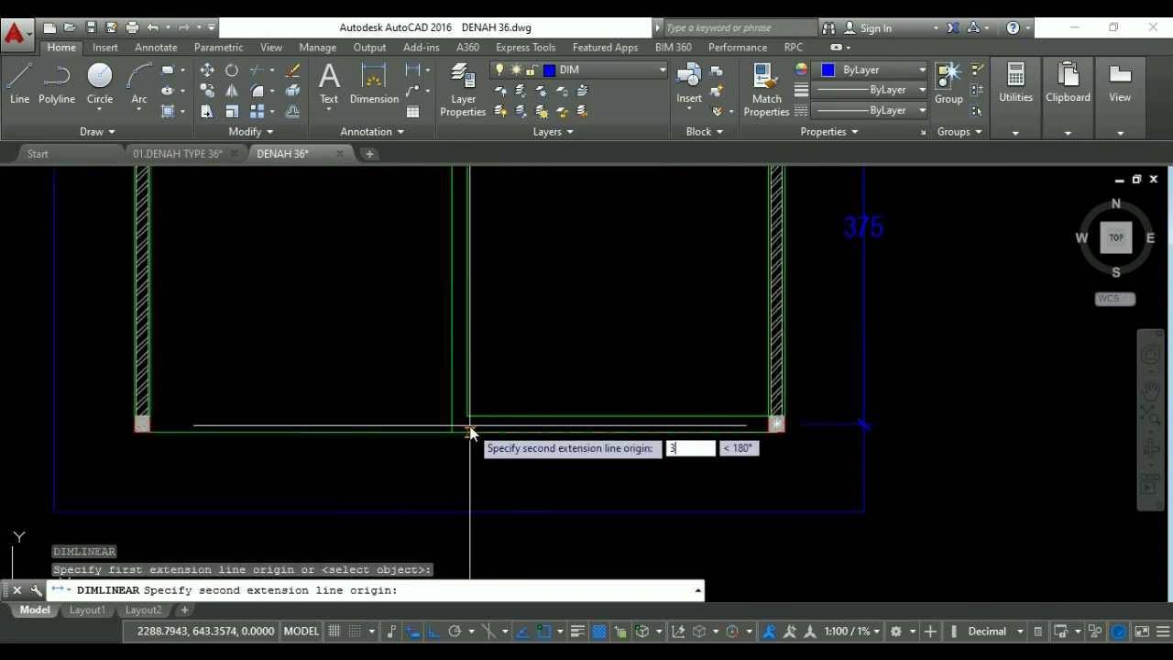
type("300")
key("Return")
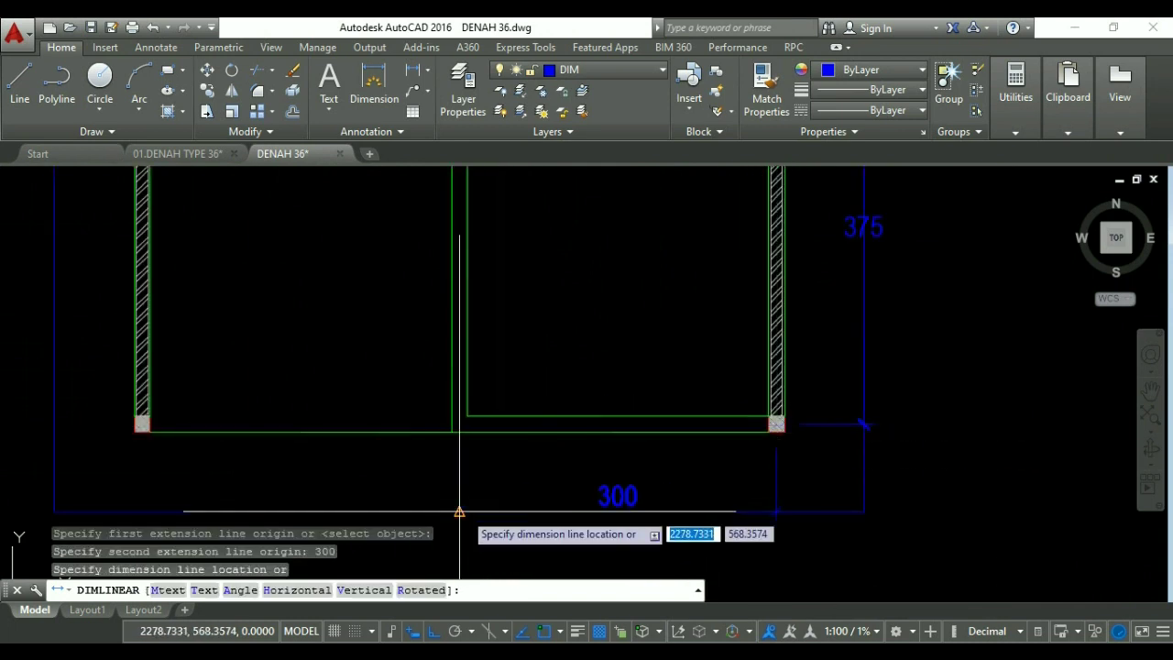
left_click(466, 511)
key("Escape")
Continue the bottom dimension to the plan's lower-left corner column.
middle_click_drag(498, 479, 641, 440)
type("DIMCO")
key("Return")
scroll(312, 401, "up", 2)
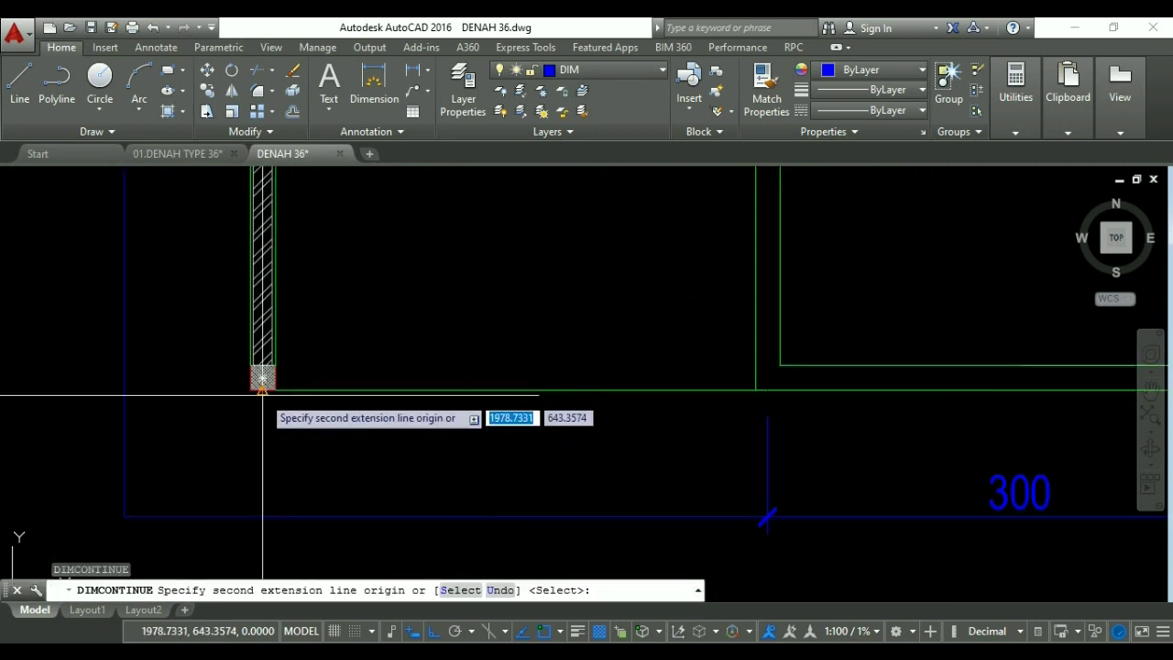
left_click(264, 389)
key("Escape")
key("Escape")
scroll(592, 466, "down", 3)
key("Escape")
Add a vertical linear dimension from the lower-left corner column to the next column above, placed on the guide rectangle's left edge.
type("DIMLI")
key("Return")
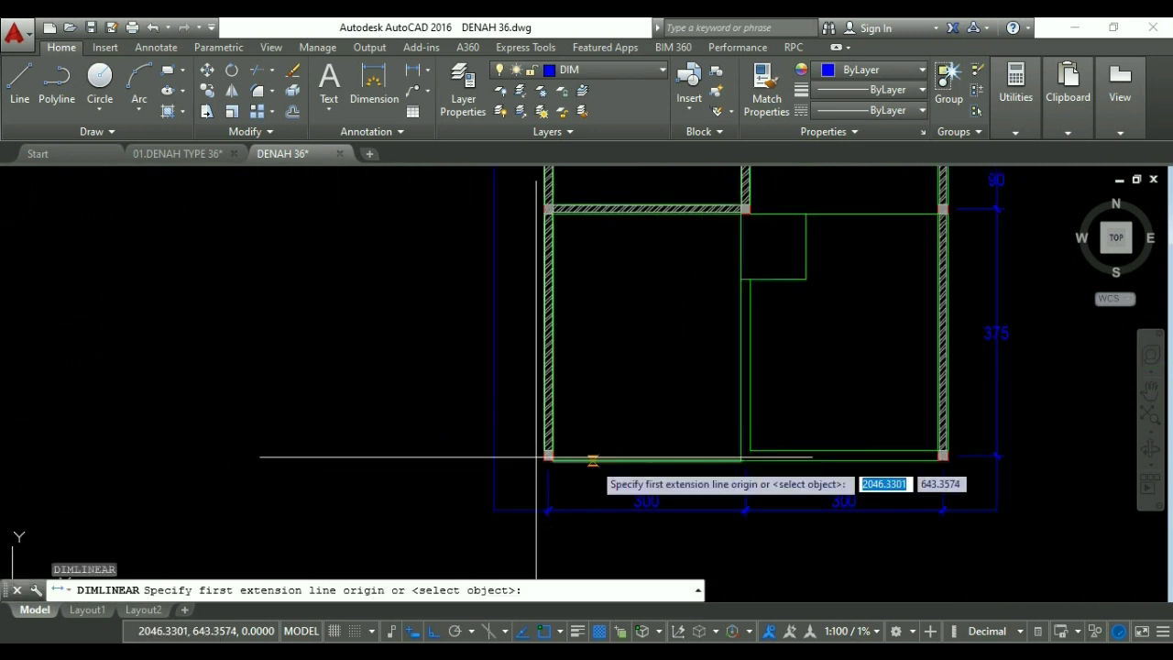
scroll(518, 458, "up", 3)
left_click(593, 455)
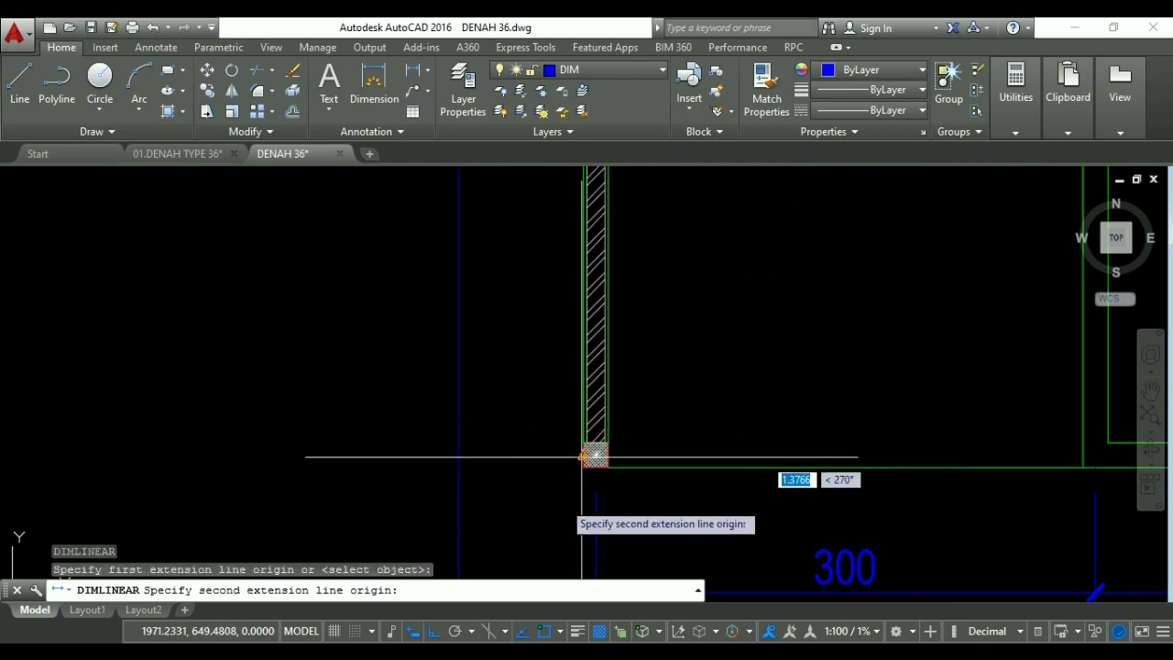
scroll(594, 455, "down", 3)
scroll(586, 334, "up", 4)
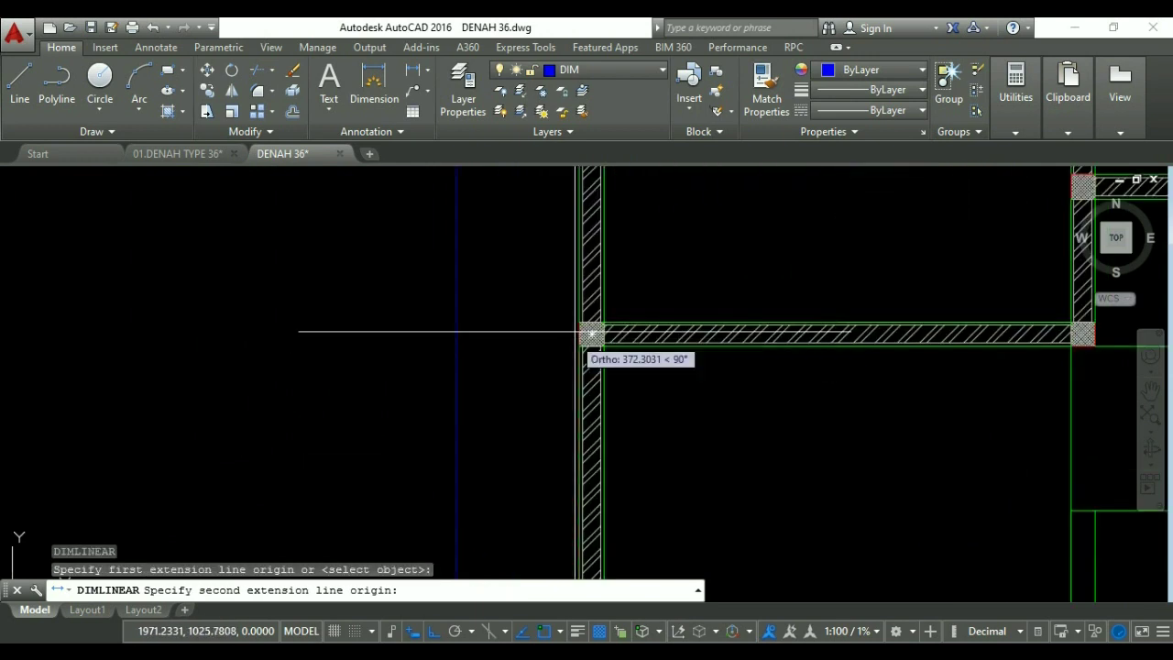
left_click(591, 338)
left_click(465, 353)
scroll(538, 306, "down", 3)
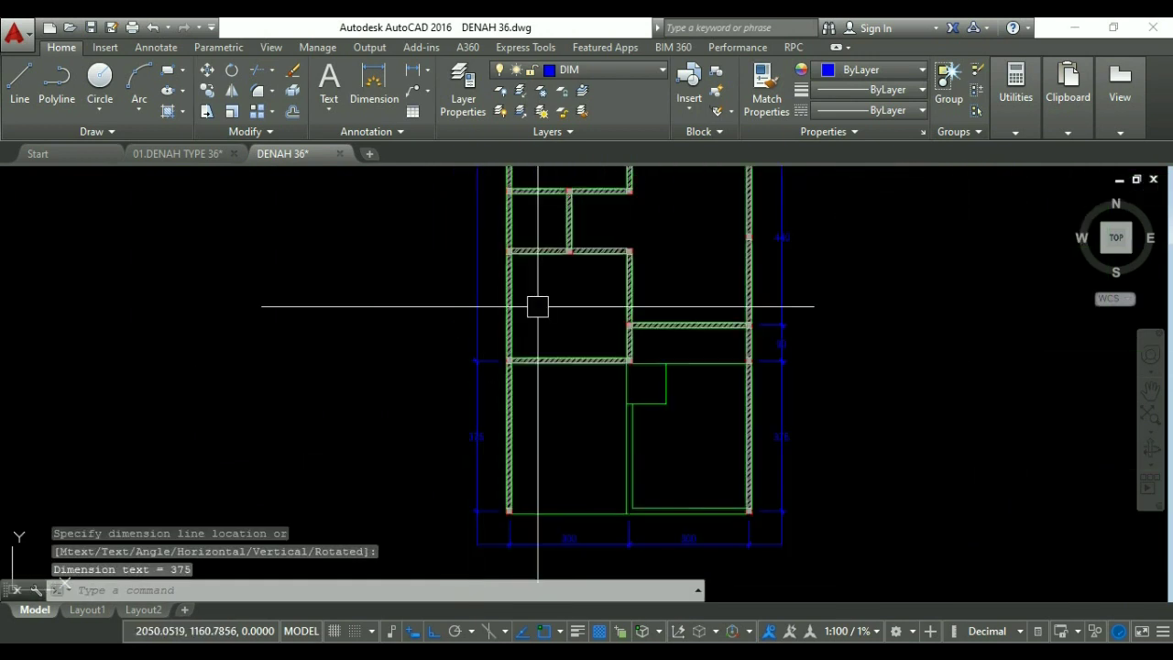
Continue the left-side dimension chain upward to the columns at both horizontal walls of the small middle room.
middle_click_drag(538, 306, 524, 354)
type("dco")
key("Return")
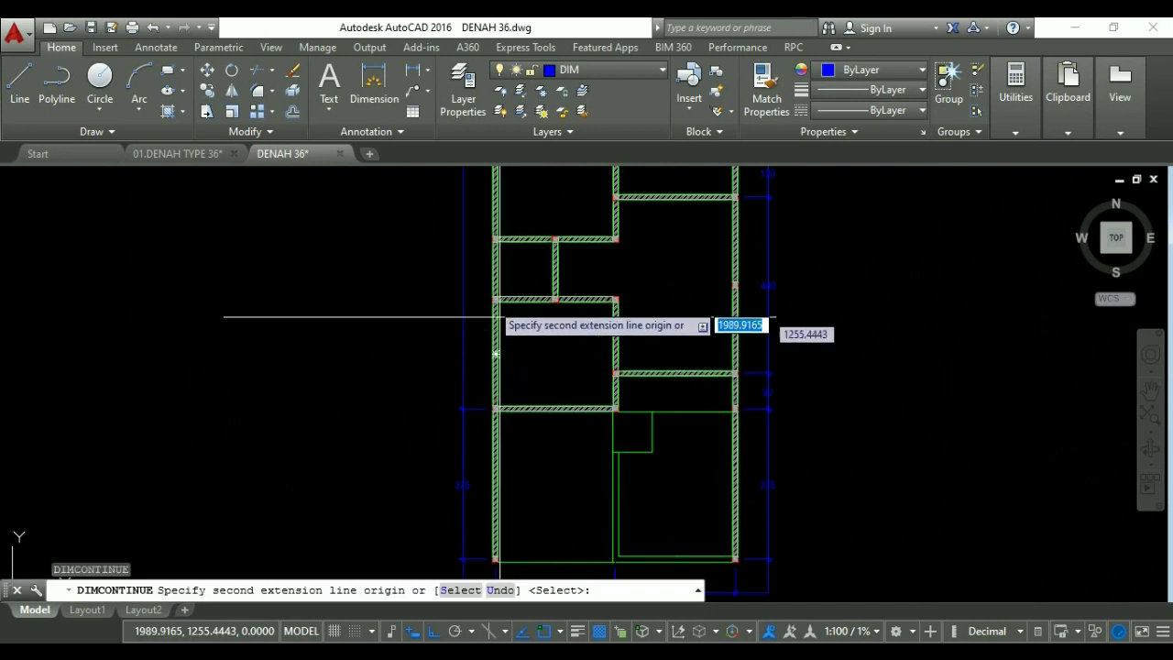
scroll(496, 317, "up", 3)
left_click(493, 296)
middle_click_drag(480, 213, 485, 428)
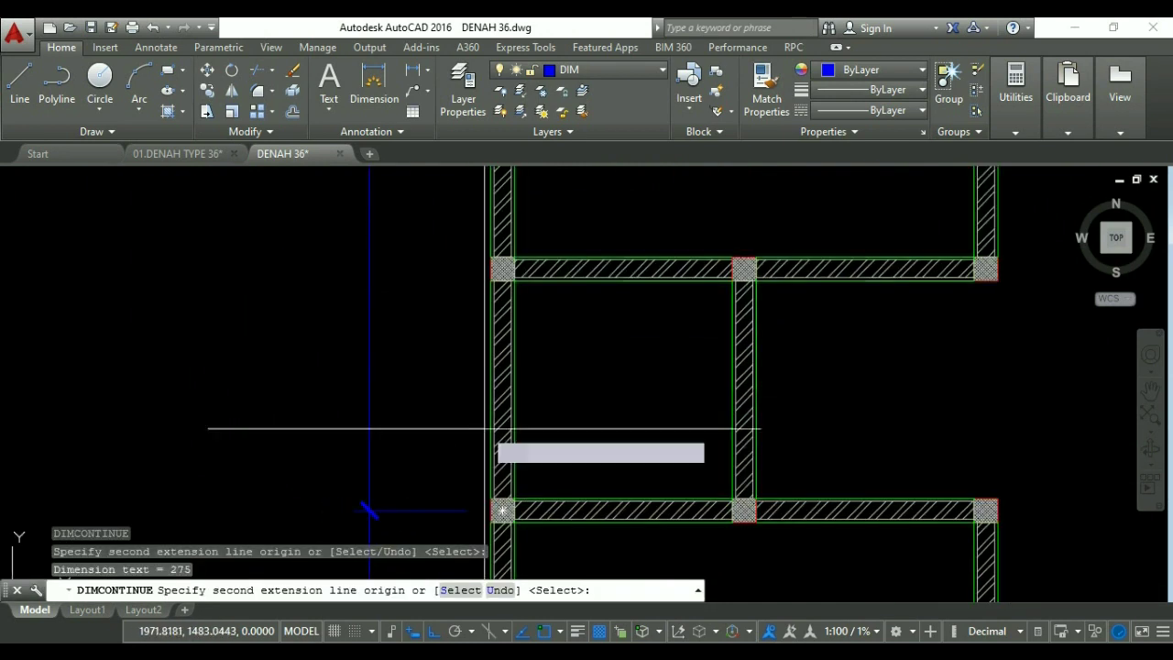
left_click(498, 264)
scroll(495, 275, "down", 3)
middle_click_drag(488, 252, 477, 310)
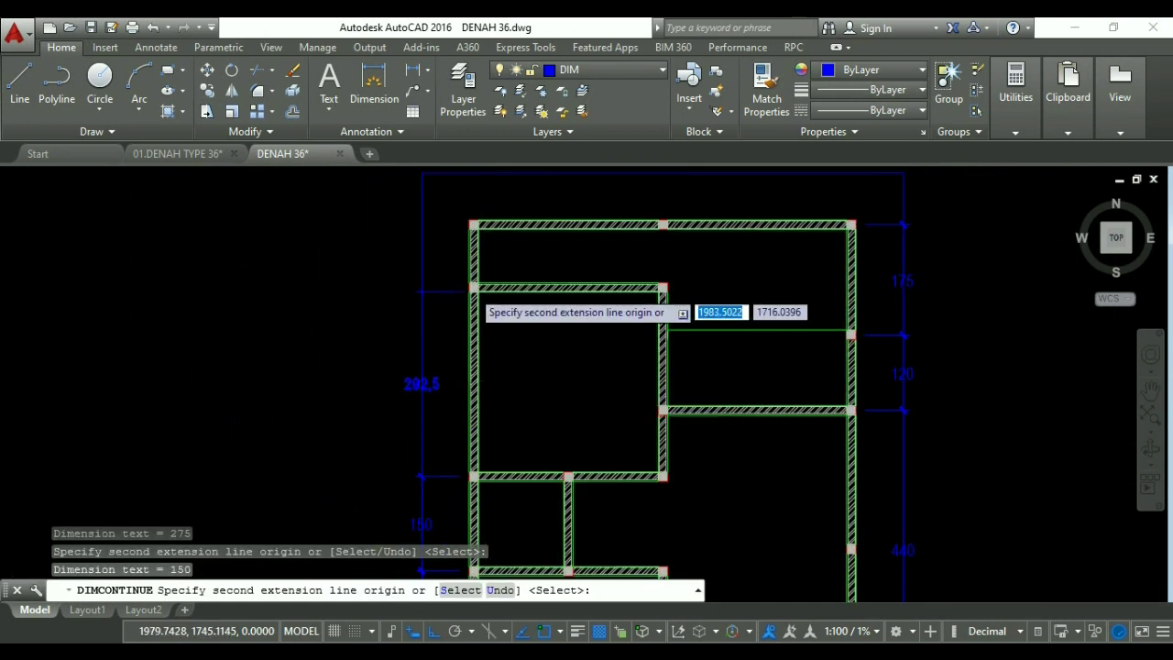
Finish the left-side dimension chain through the upper room's top wall column up to the plan's upper-left corner column.
scroll(477, 309, "up", 3)
left_click(472, 288)
scroll(471, 358, "down", 3)
scroll(453, 322, "up", 2)
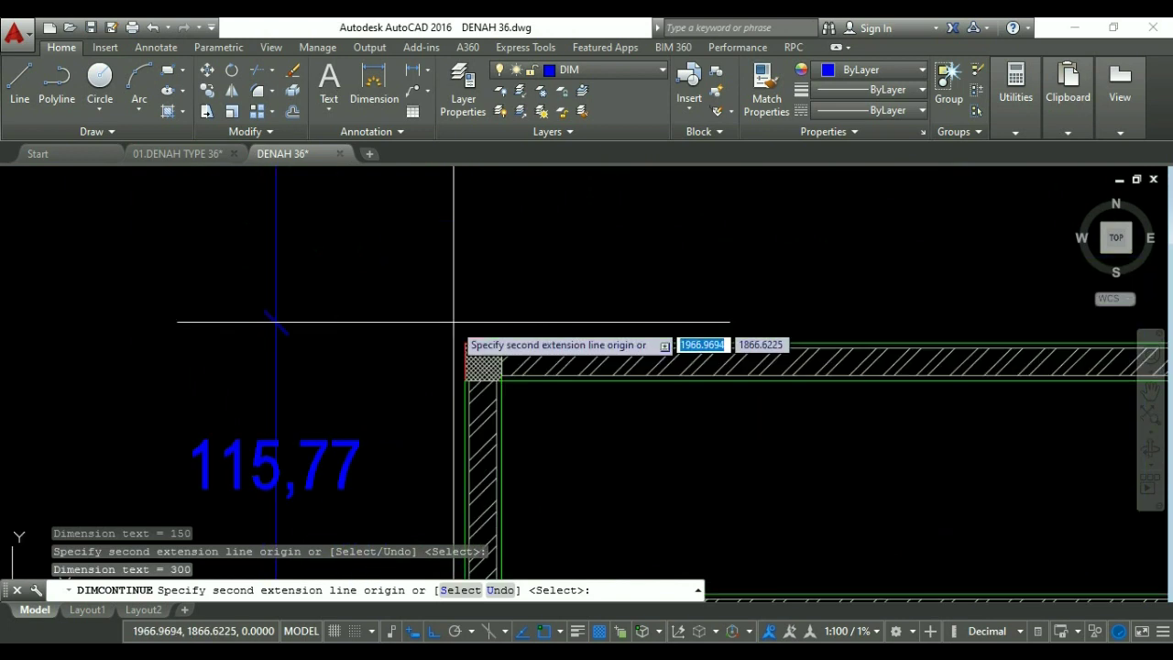
left_click(469, 350)
key("Escape")
scroll(450, 275, "down", 3)
scroll(450, 275, "down", 2)
middle_click_drag(450, 275, 492, 302)
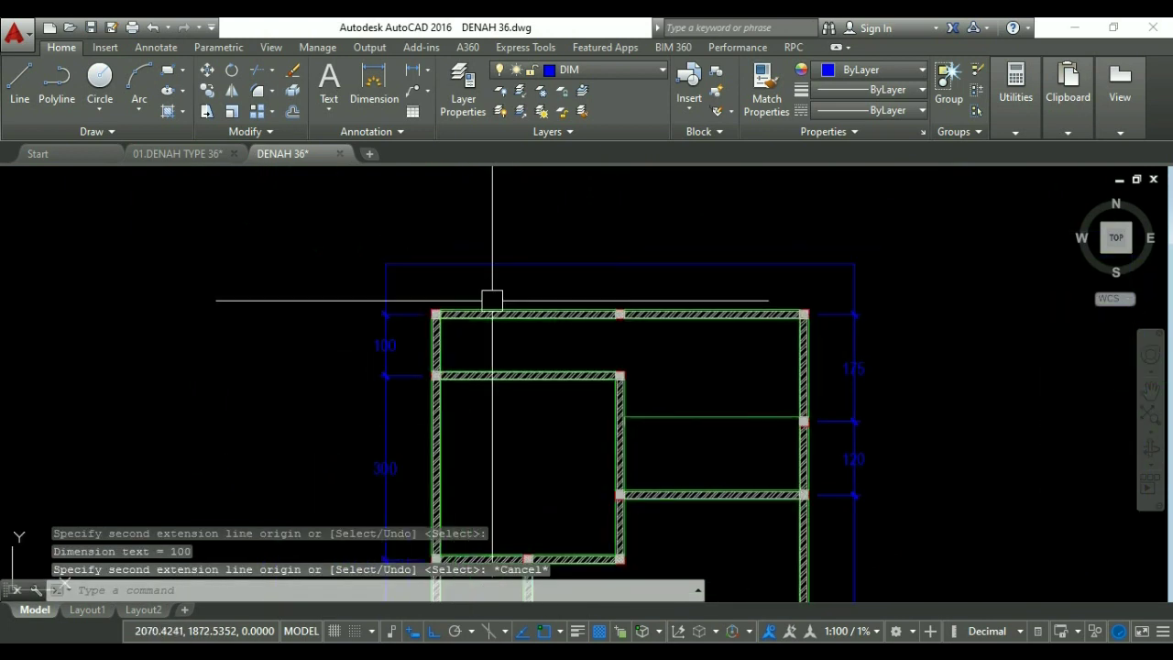
Add a 150 horizontal linear dimension rightward from the upper-left corner column, placed on the guide rectangle's top edge.
type("dli")
key("Return")
scroll(388, 320, "up", 4)
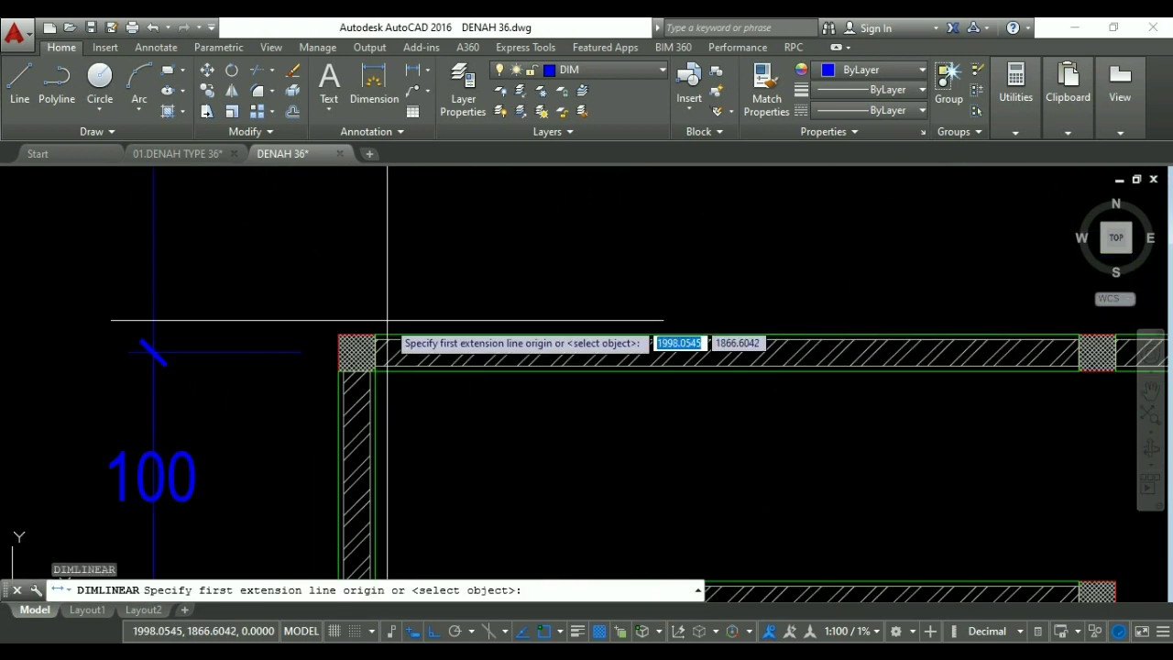
left_click(341, 336)
scroll(449, 274, "down", 3)
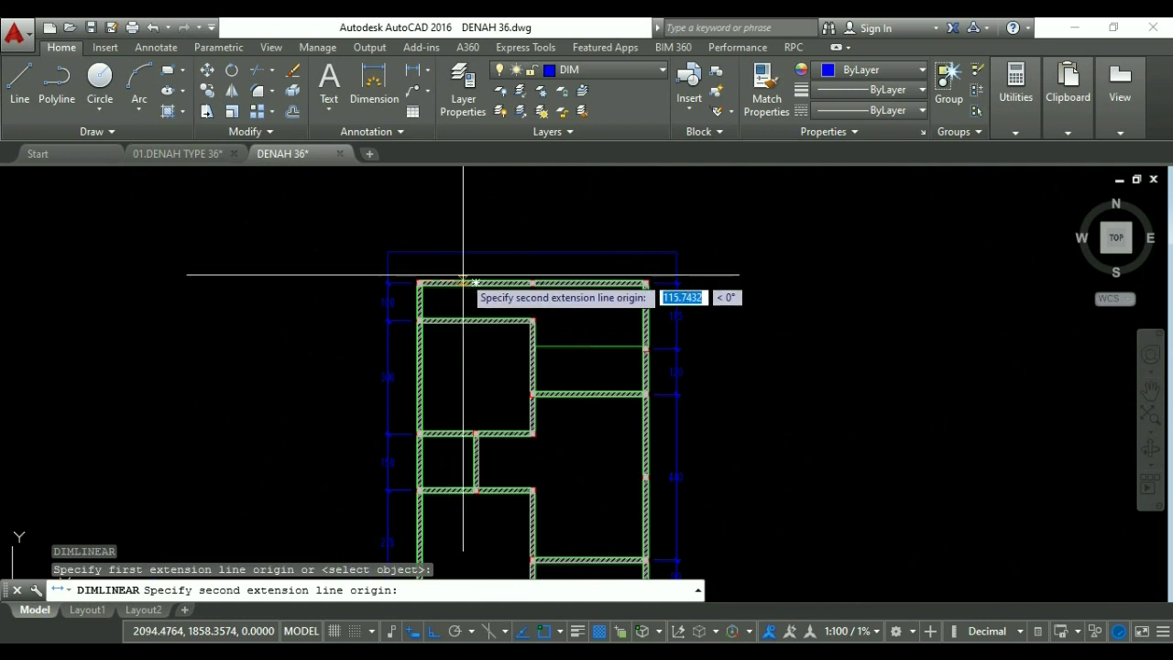
scroll(463, 275, "up", 2)
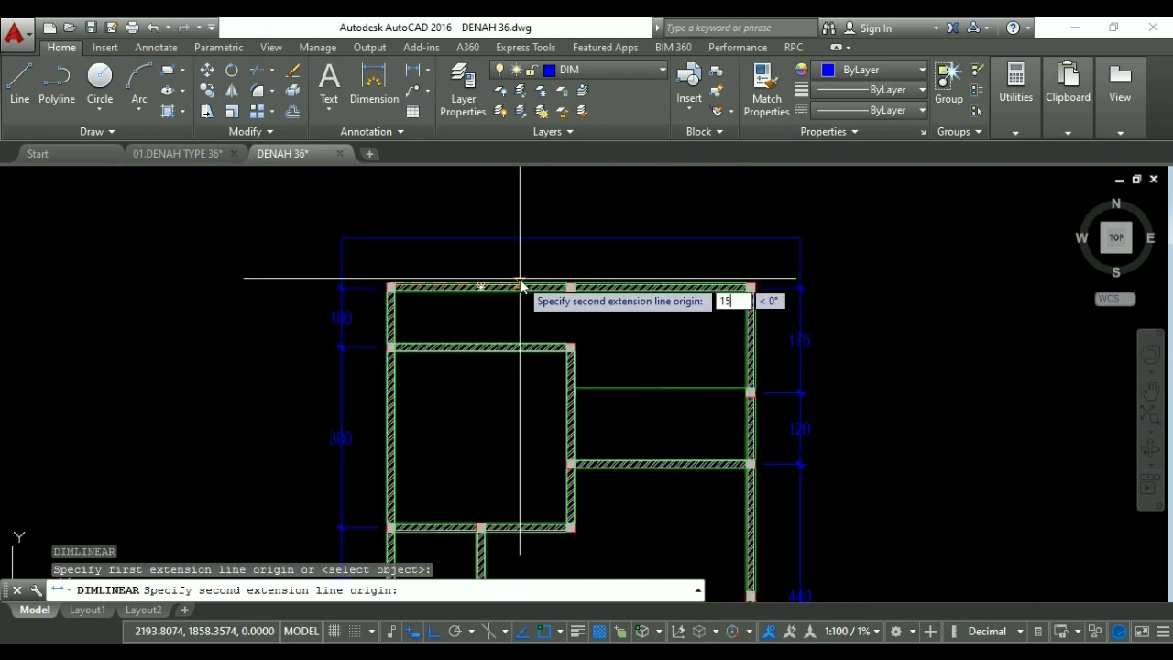
left_click(481, 286)
scroll(488, 257, "up", 4)
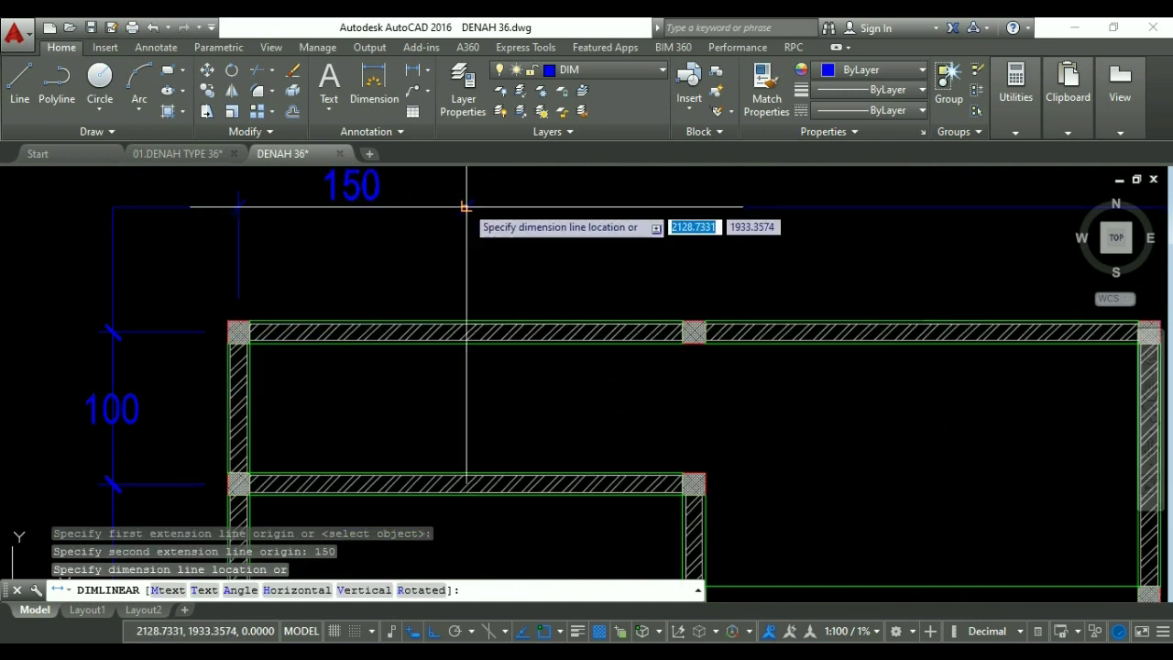
left_click(498, 237)
key("Escape")
key("Escape")
Continue the top dimension chain to the middle column and the plan's upper-right corner column.
type("DIMCO")
key("Return")
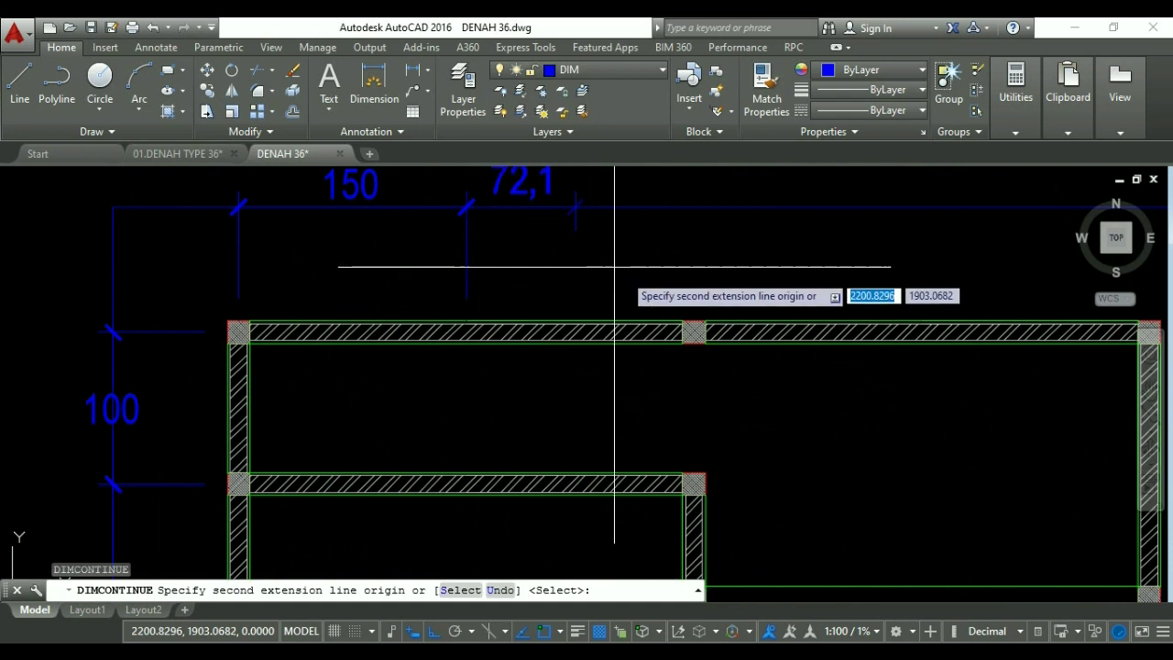
scroll(556, 271, "down", 4)
scroll(779, 312, "up", 4)
left_click(809, 351)
key("Return")
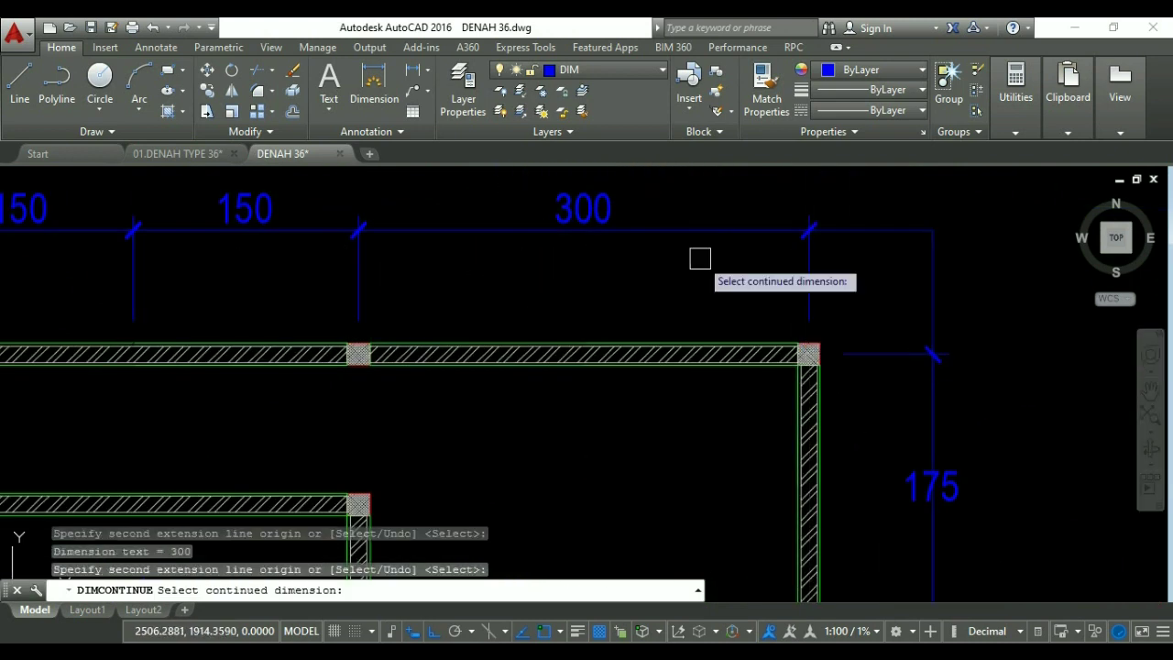
scroll(775, 254, "down", 2)
key("Escape")
key("Escape")
Erase the outer guide rectangle around the floor plan.
type("E")
key("Return")
scroll(758, 224, "down", 4)
mouse_move(771, 321)
middle_mouse_down()
mouse_move(783, 238)
mouse_move(751, 320)
middle_mouse_up()
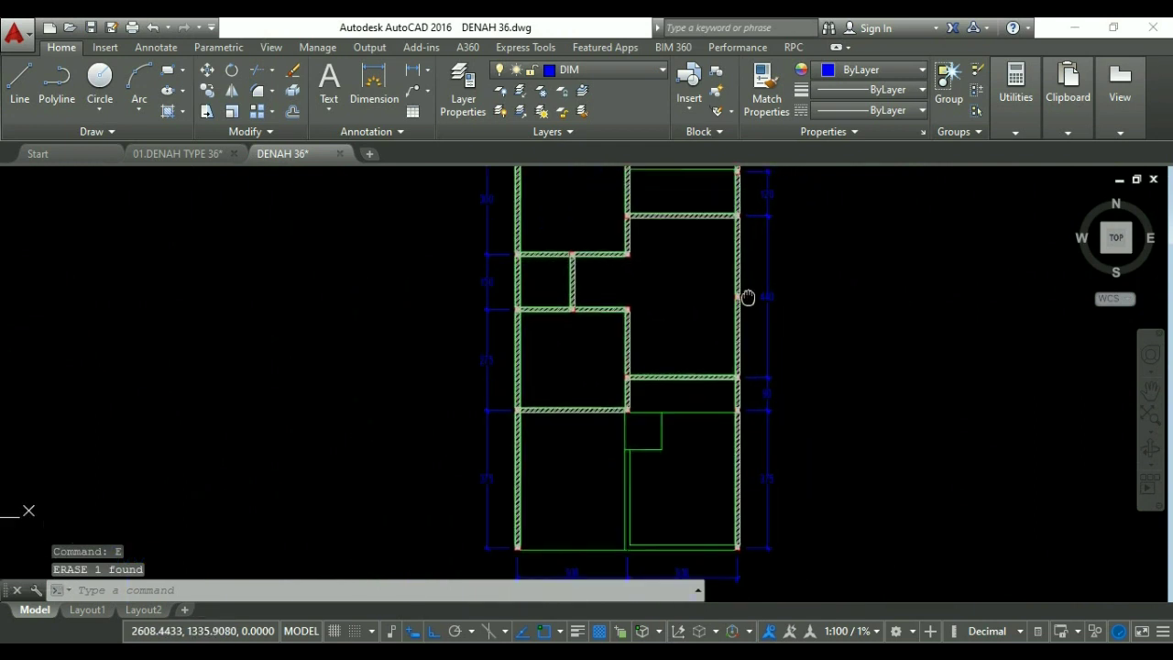
Examine the dimension origins at the plan's lower-left column and compare them with the same corner in the 01.DENAH TYPE 36 drawing.
middle_click_drag(735, 364, 716, 214)
scroll(504, 435, "up", 6)
scroll(413, 419, "up", 2)
scroll(413, 418, "down", 4)
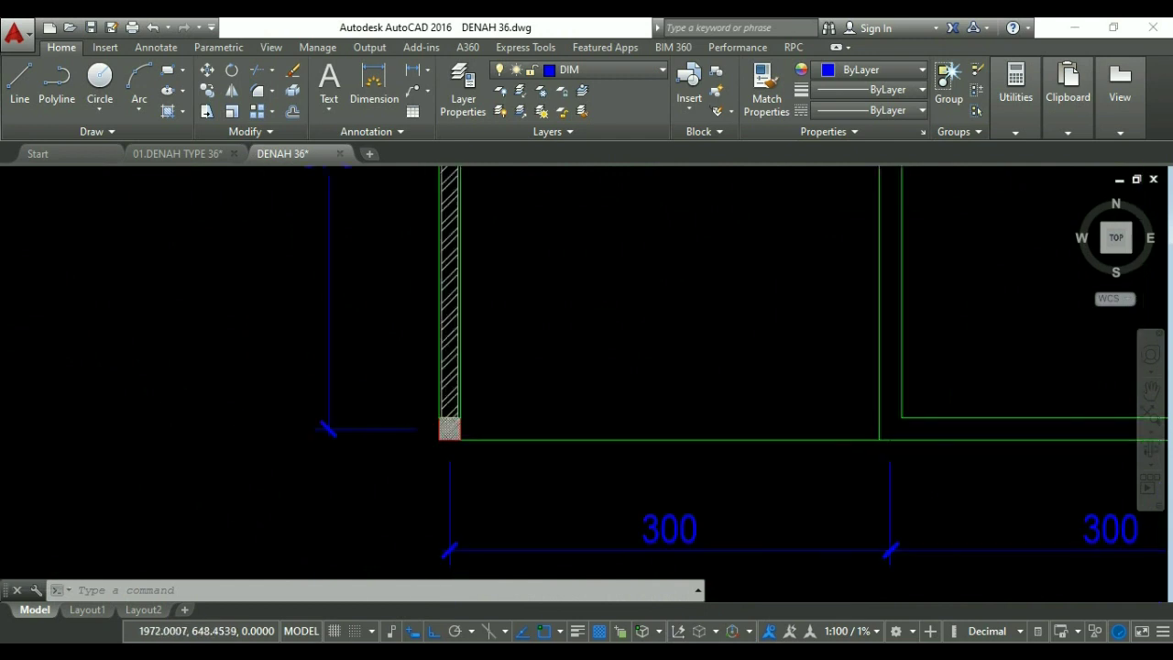
left_click(177, 156)
scroll(279, 506, "up", 3)
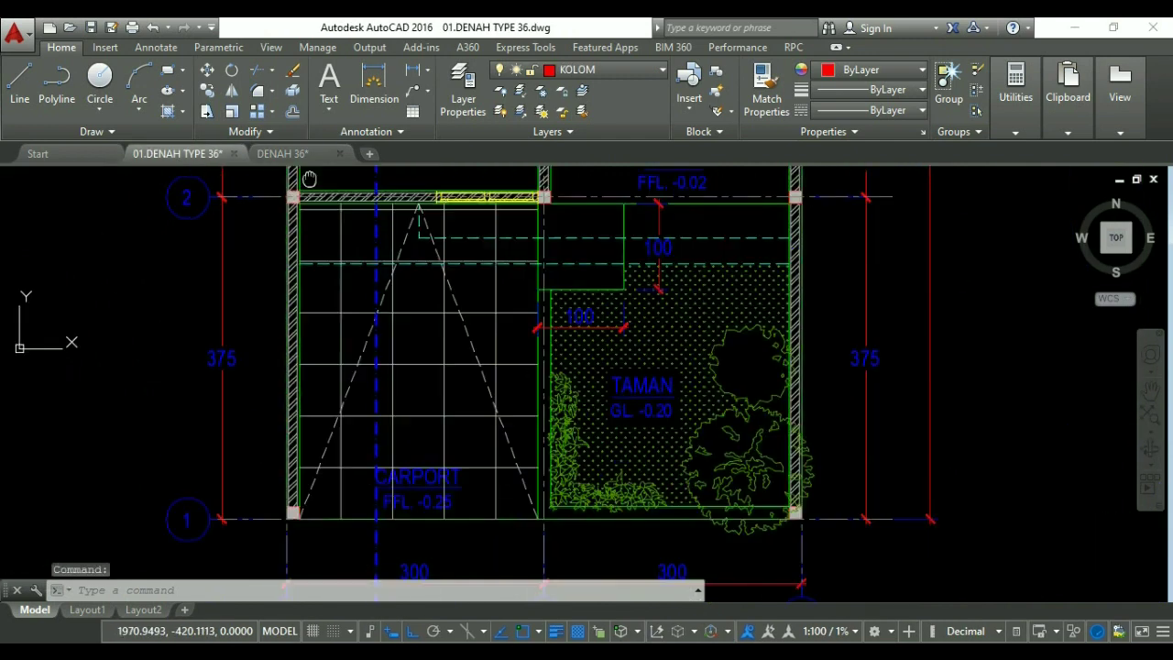
middle_click_drag(280, 506, 288, 419)
scroll(283, 398, "up", 4)
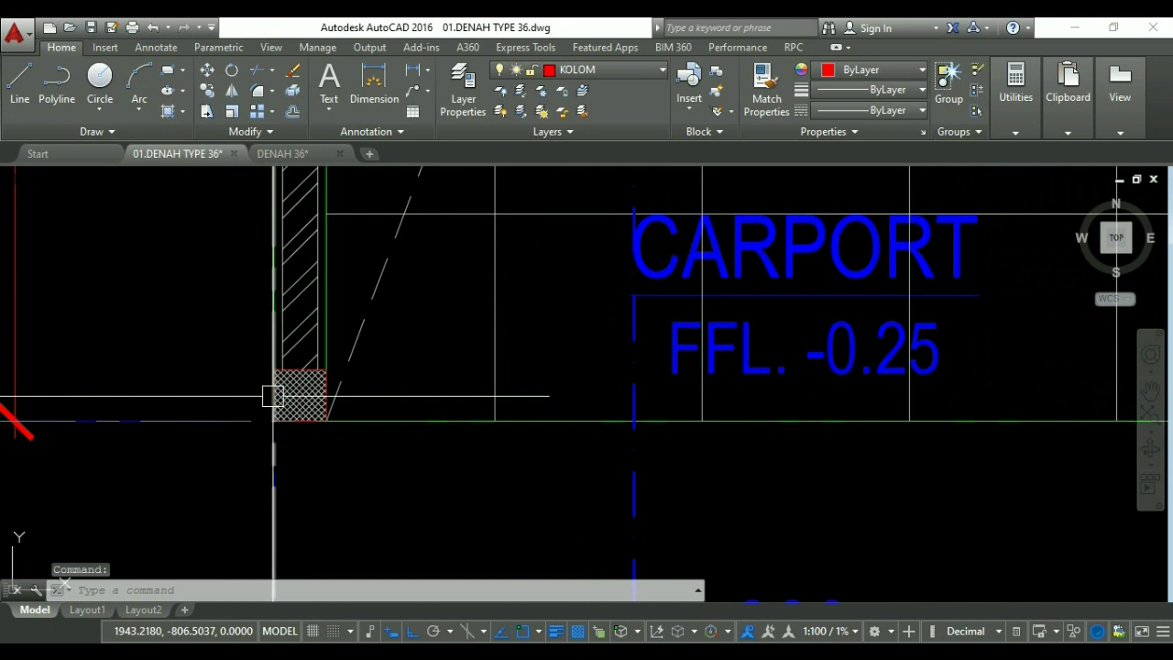
Return to the DENAH 36 drawing and inspect where its dimensions meet the lower-left corner column.
left_click(290, 153)
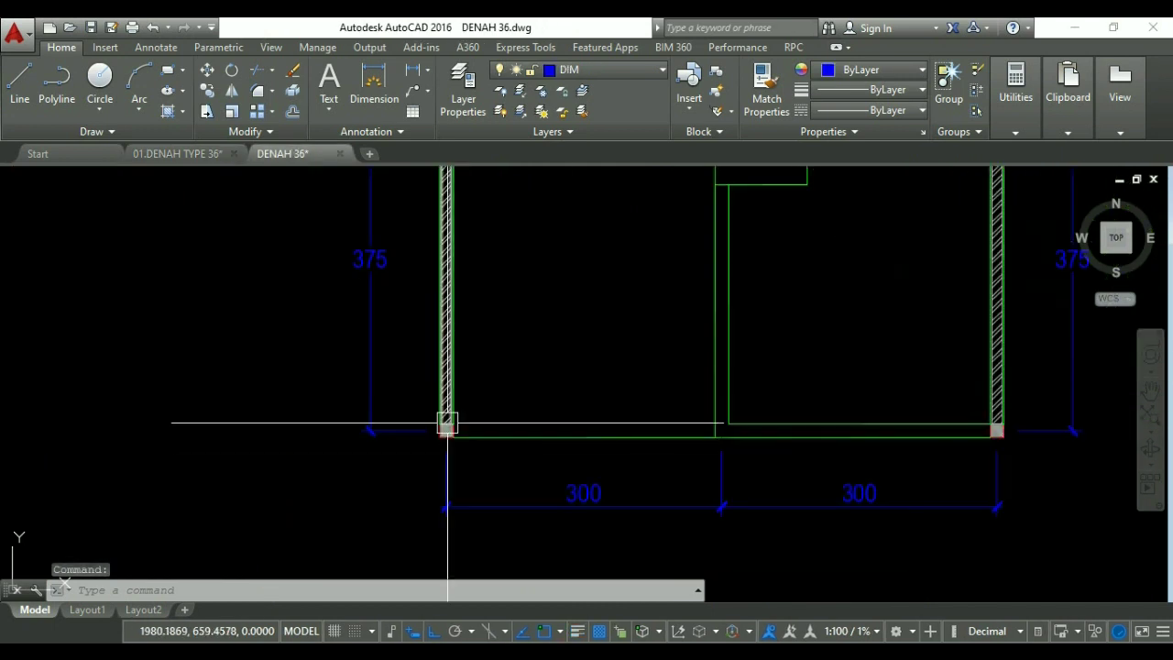
scroll(446, 435, "down", 2)
middle_click_drag(445, 434, 443, 447)
scroll(441, 365, "down", 2)
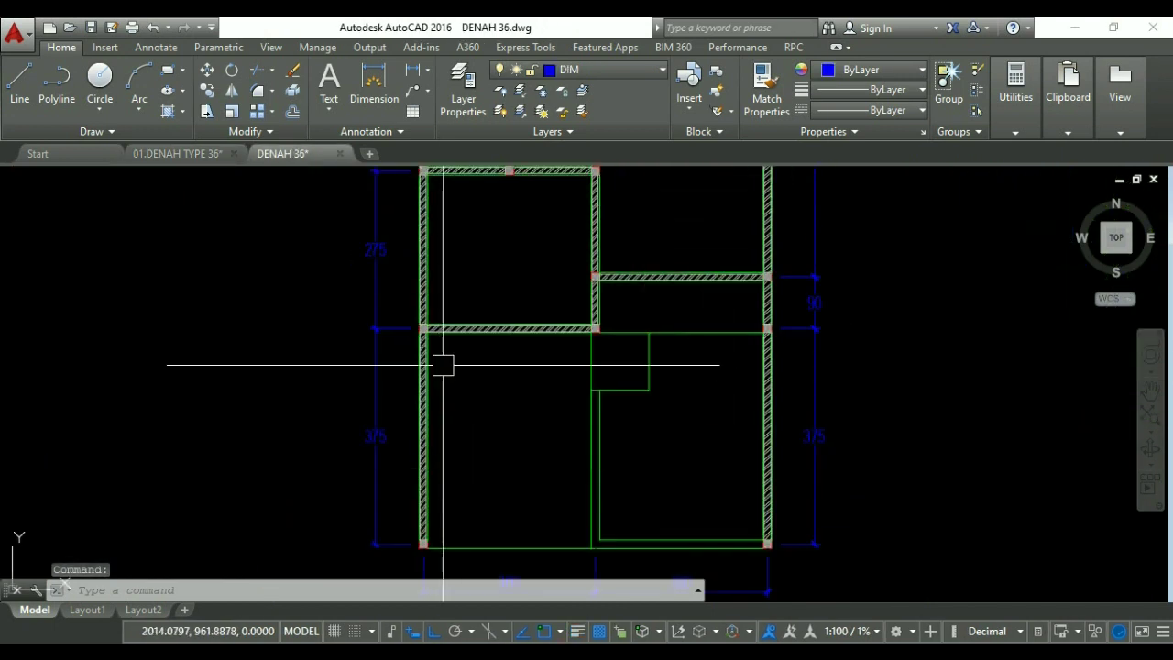
scroll(429, 483, "up", 4)
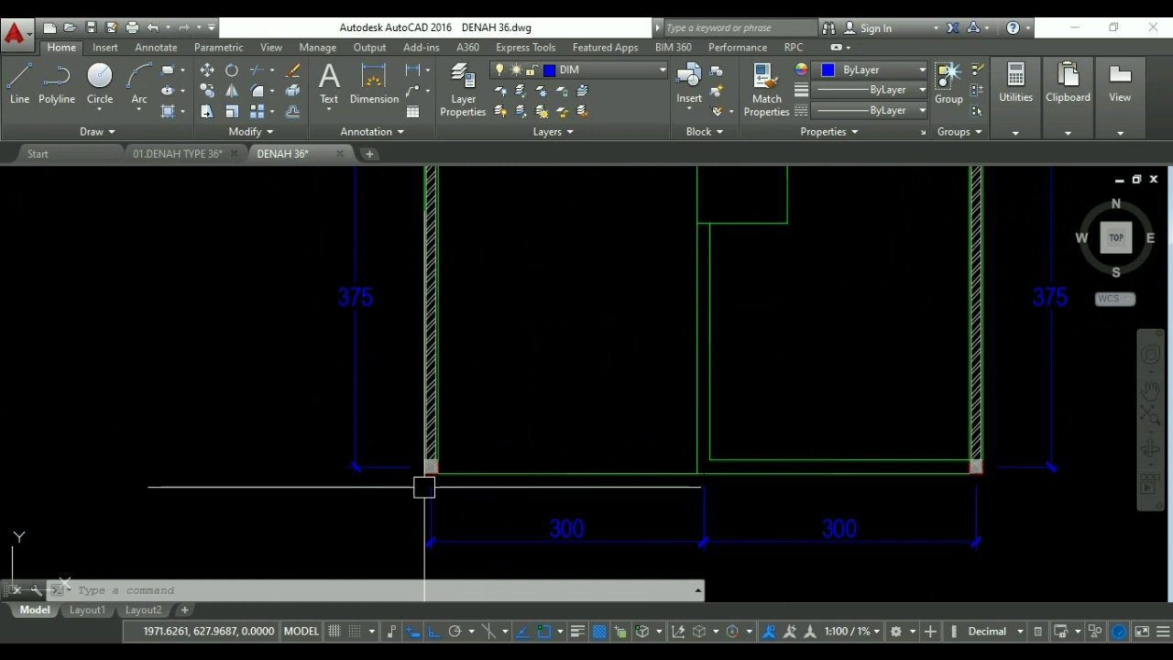
scroll(424, 487, "up", 2)
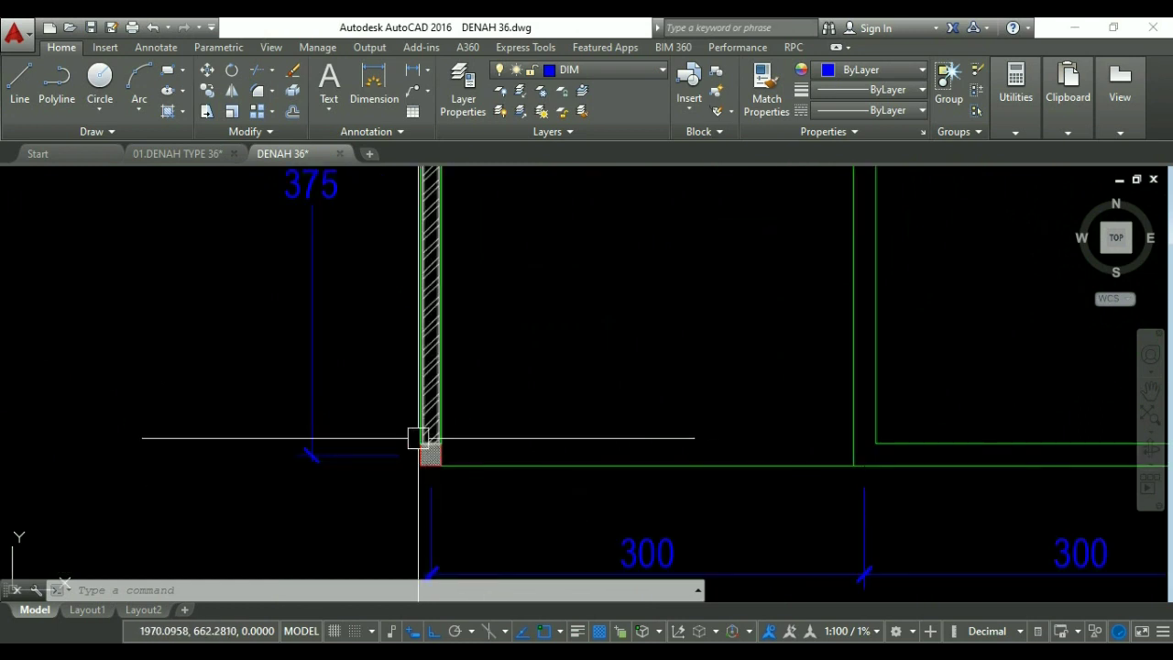
scroll(539, 322, "down", 4)
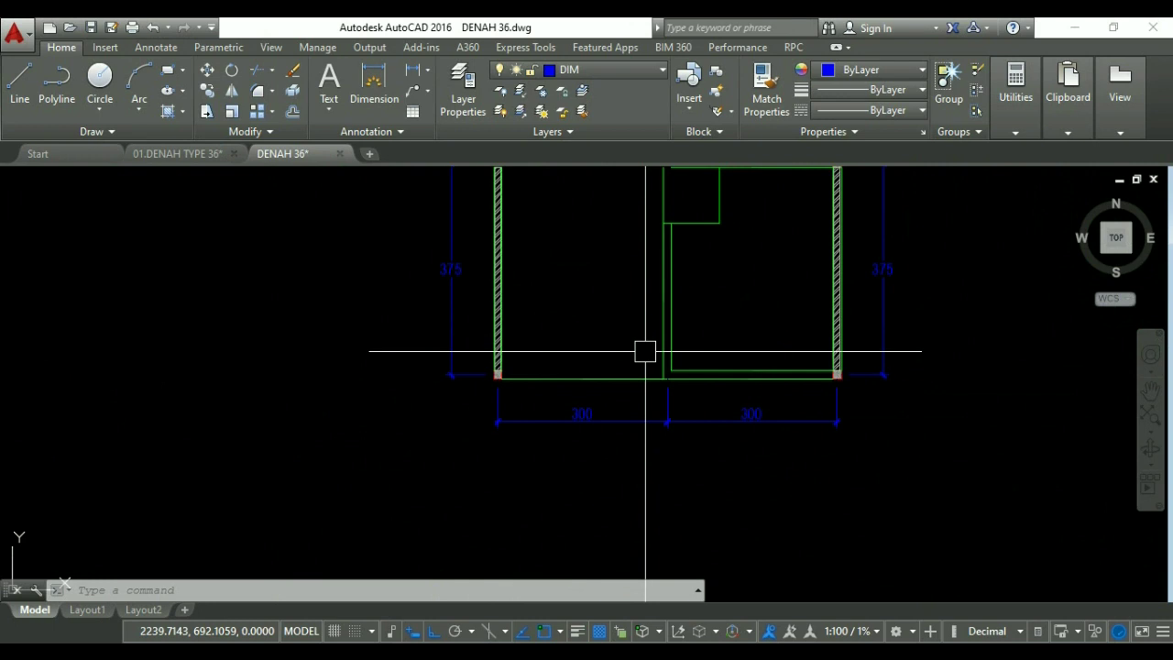
Stretch the plan's lower edge, with its corner columns and dimensions, upward by 7.5.
type("s")
key("Return")
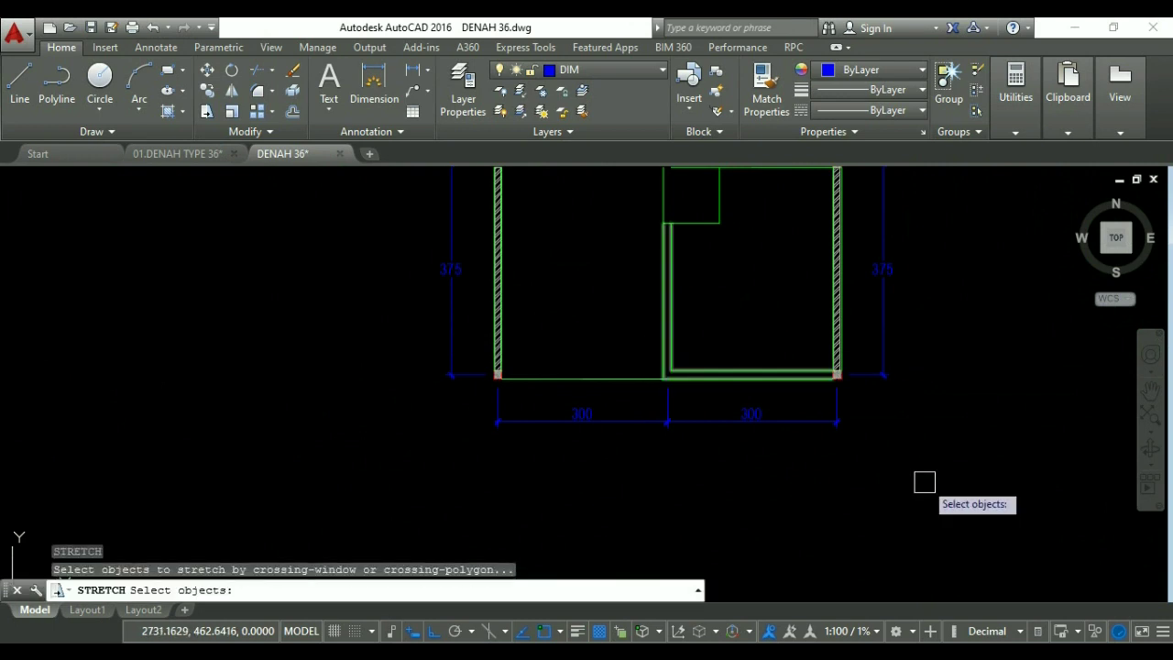
left_click(962, 489)
left_click(398, 337)
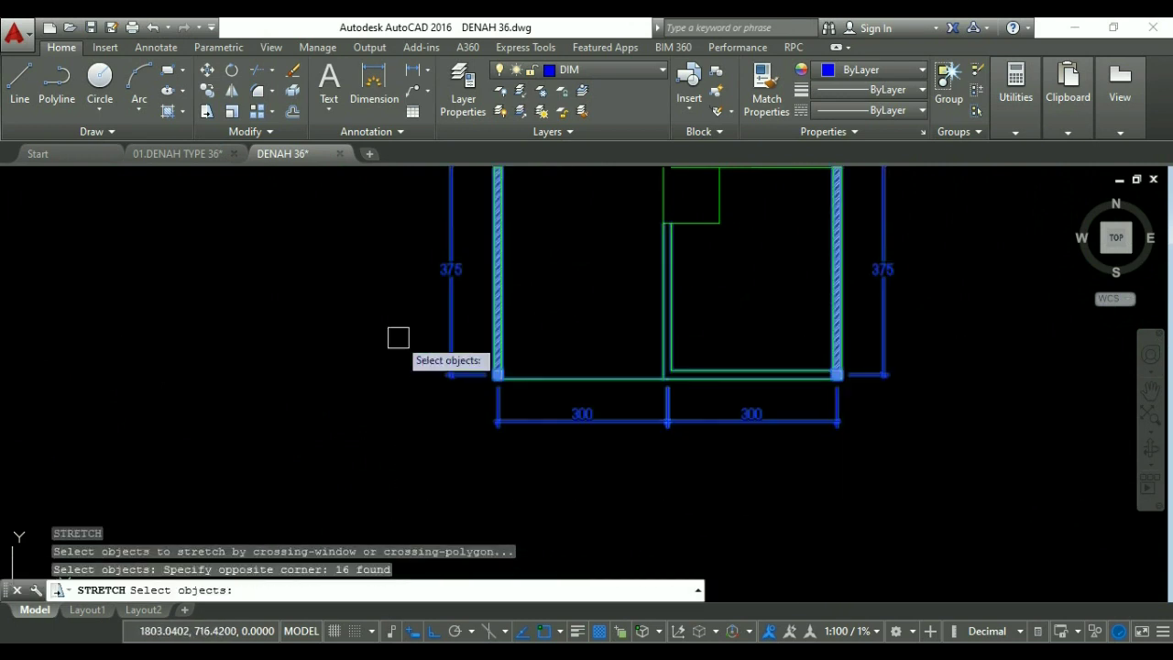
key("Return")
left_click(382, 395)
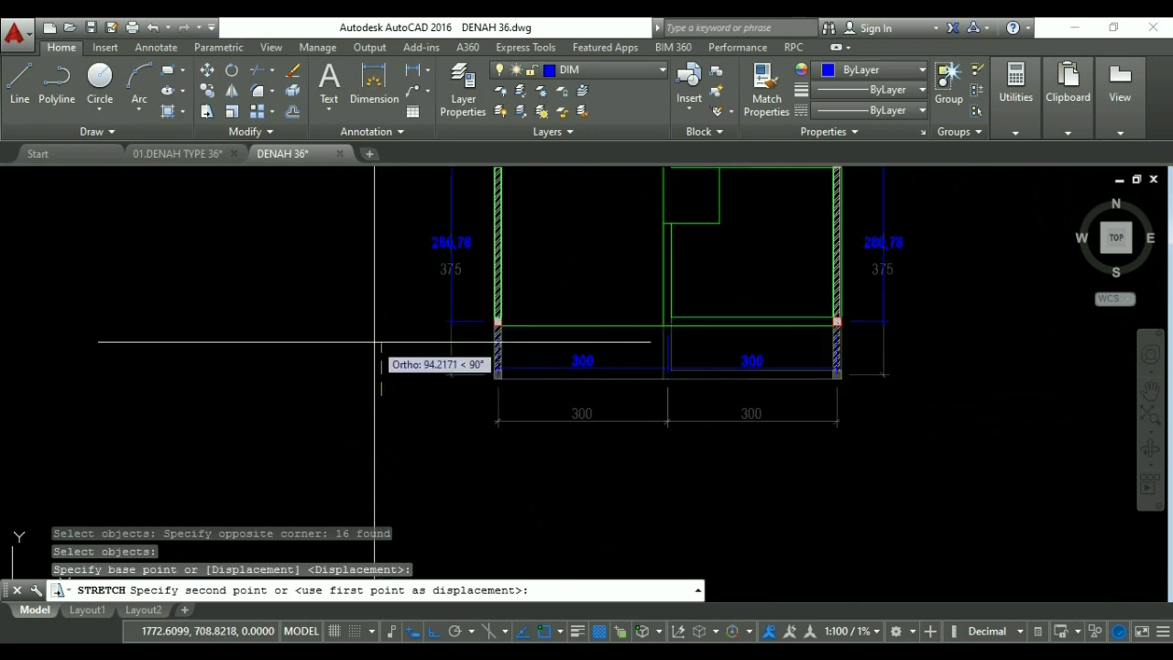
type("1")
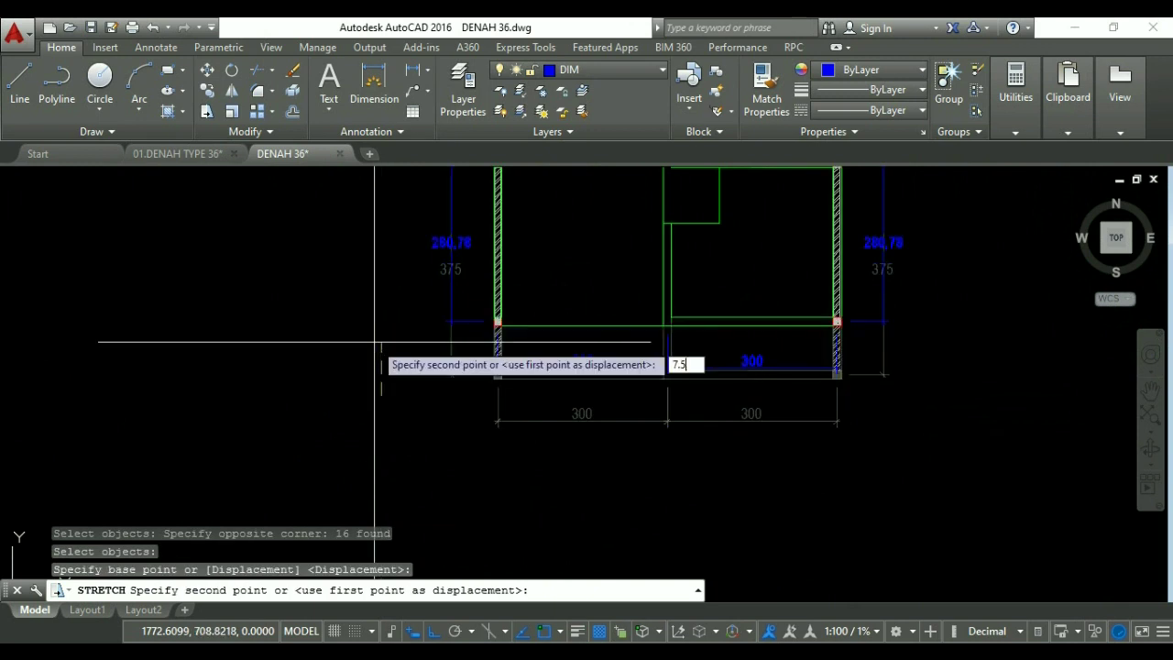
key("Return")
scroll(632, 375, "down", 4)
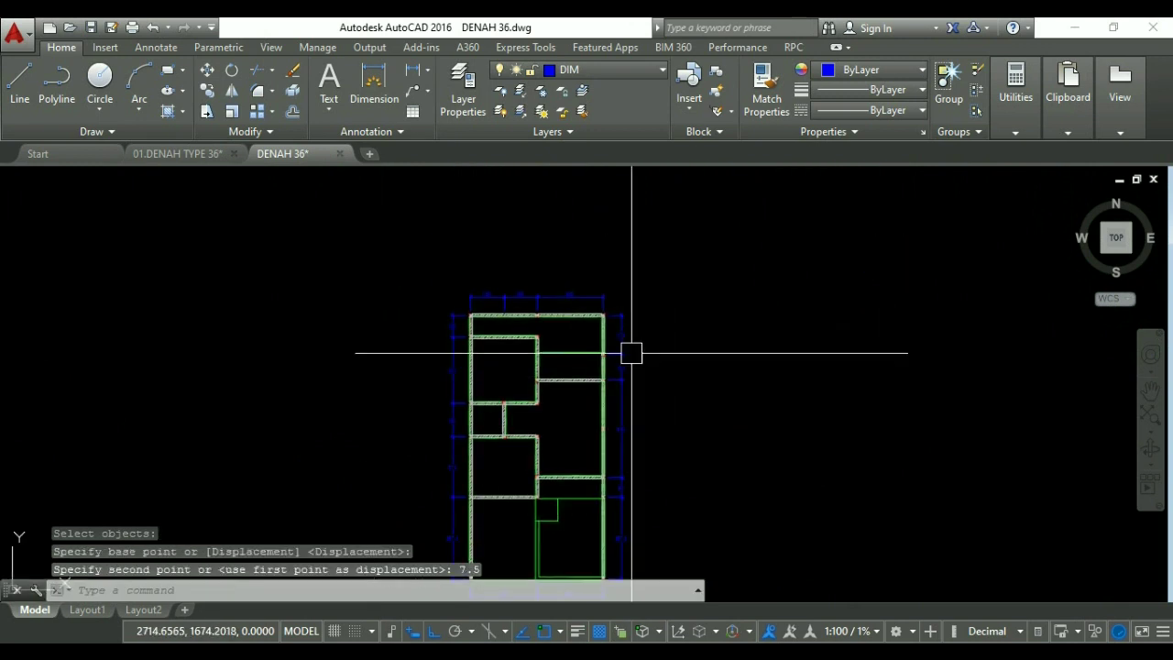
Stretch the plan's upper wall, with its columns and dimensions, downward by 7.5.
scroll(584, 326, "up", 4)
key("Return")
left_click(715, 306)
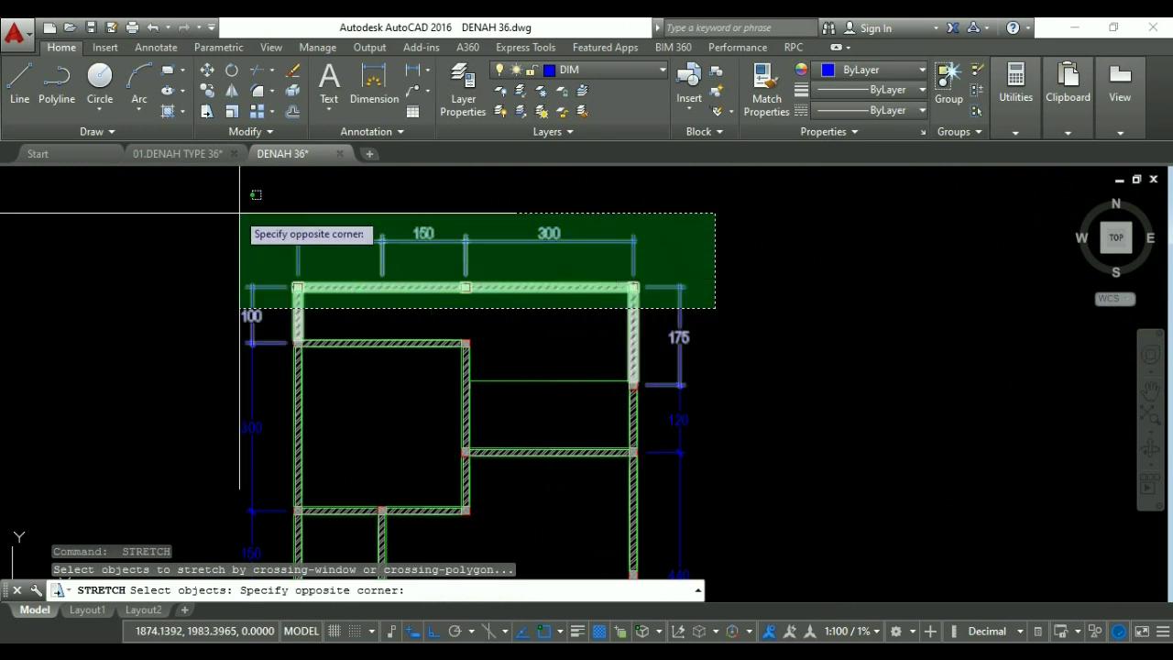
left_click(216, 199)
key("Return")
left_click(861, 250)
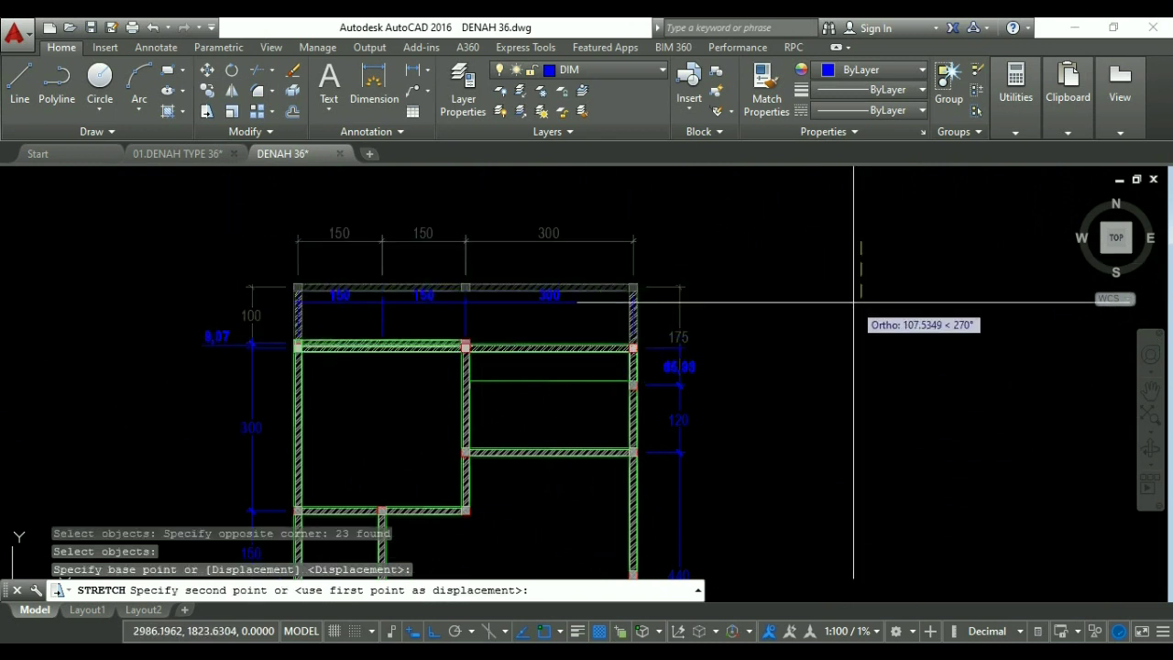
type("7.5")
key("Return")
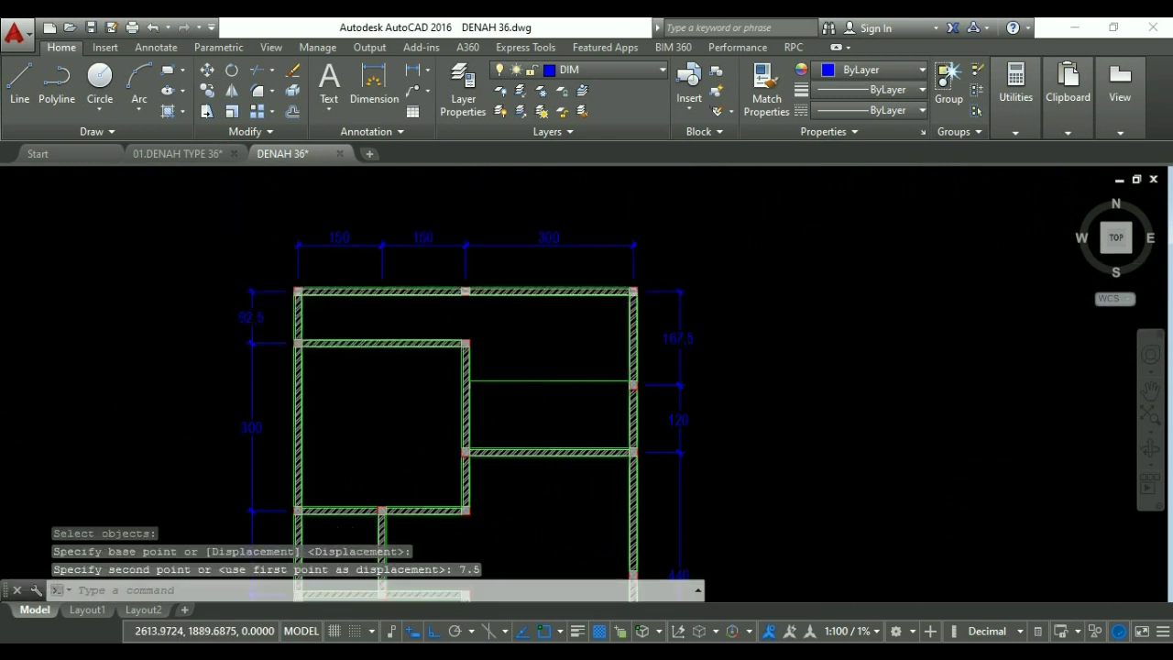
Stretch the plan's whole right side, including its wall, columns and dimensions, inward by 7.5.
scroll(685, 445, "down", 4)
key("Return")
left_click(699, 567)
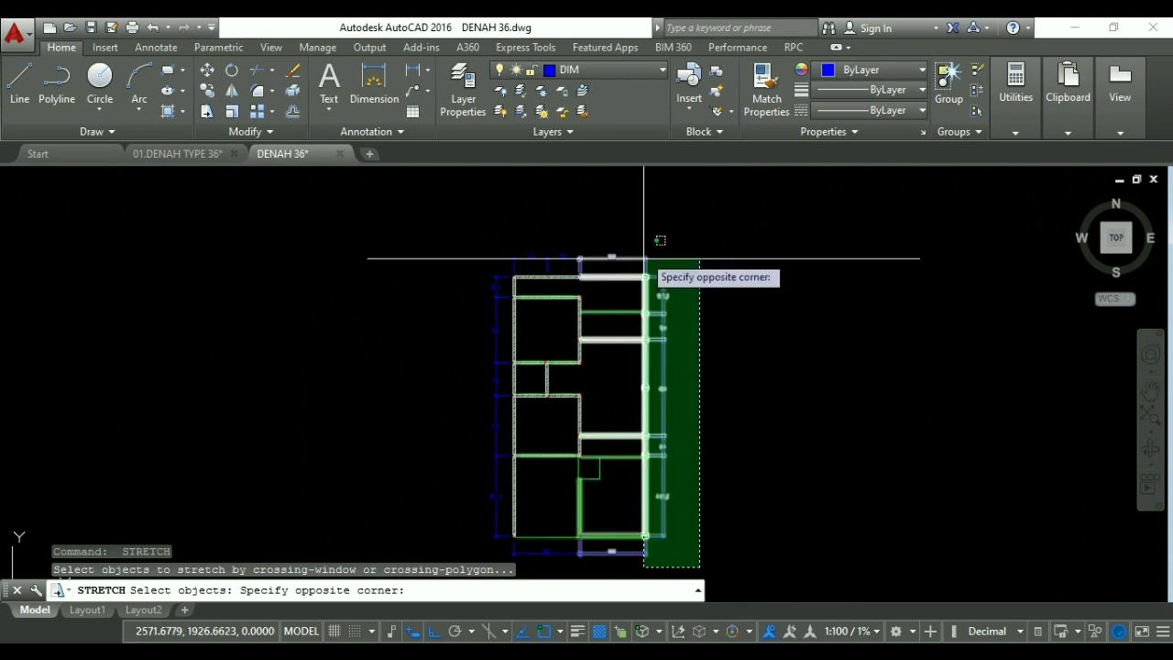
left_click(638, 178)
key("Return")
left_click(917, 322)
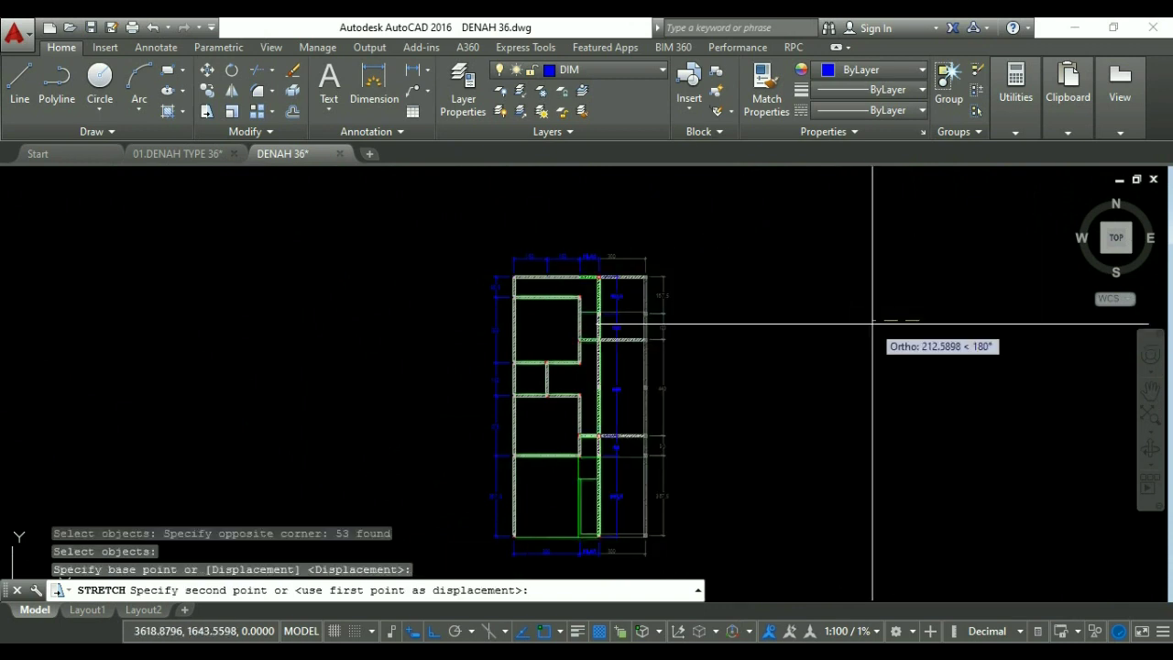
type("7.5")
key("Return")
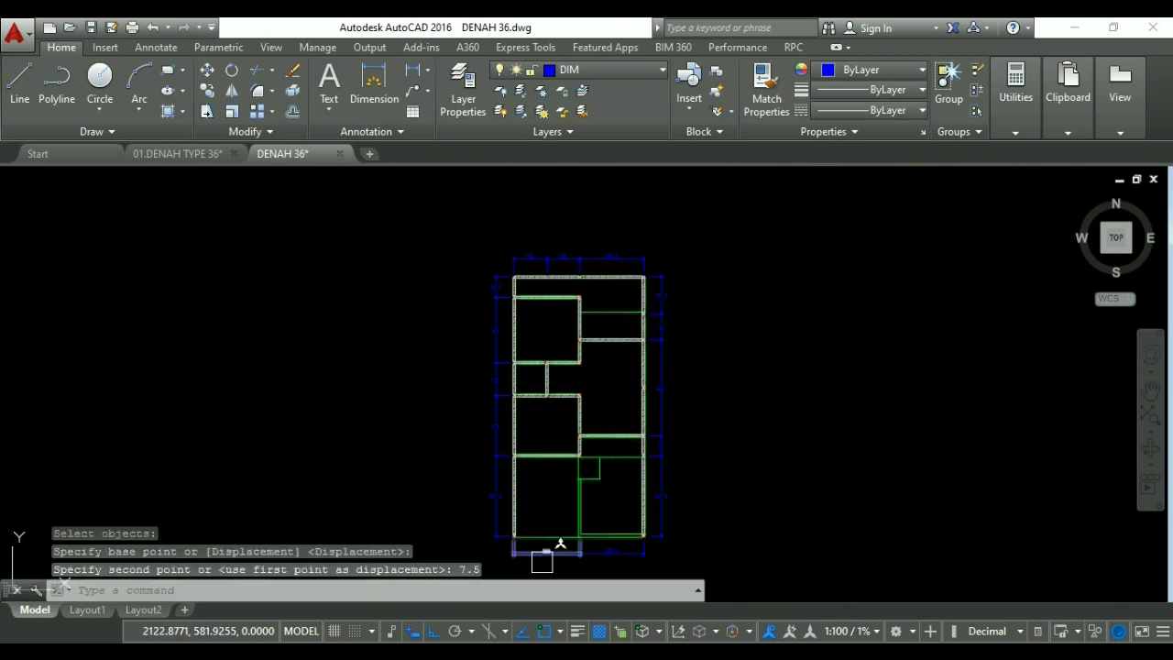
Stretch the plan's whole left side, including its wall, columns and dimensions, inward by 7.5.
scroll(560, 545, "up", 3)
key("Return")
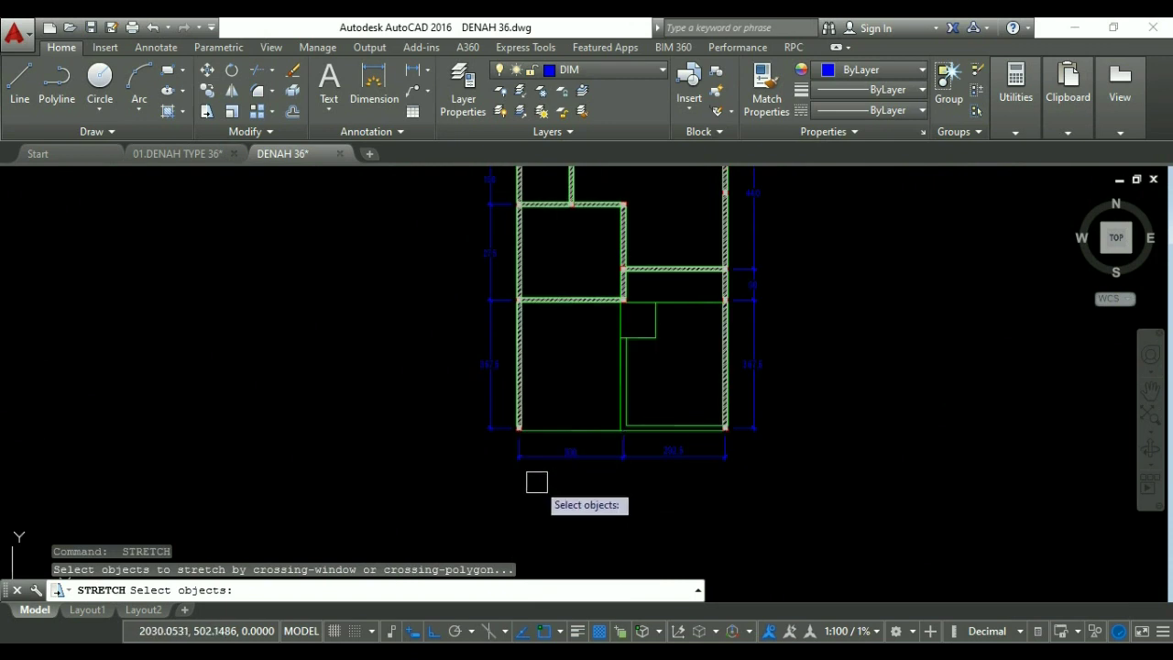
left_click(555, 458)
scroll(555, 458, "down", 3)
left_click(486, 241)
key("Return")
left_click(491, 238)
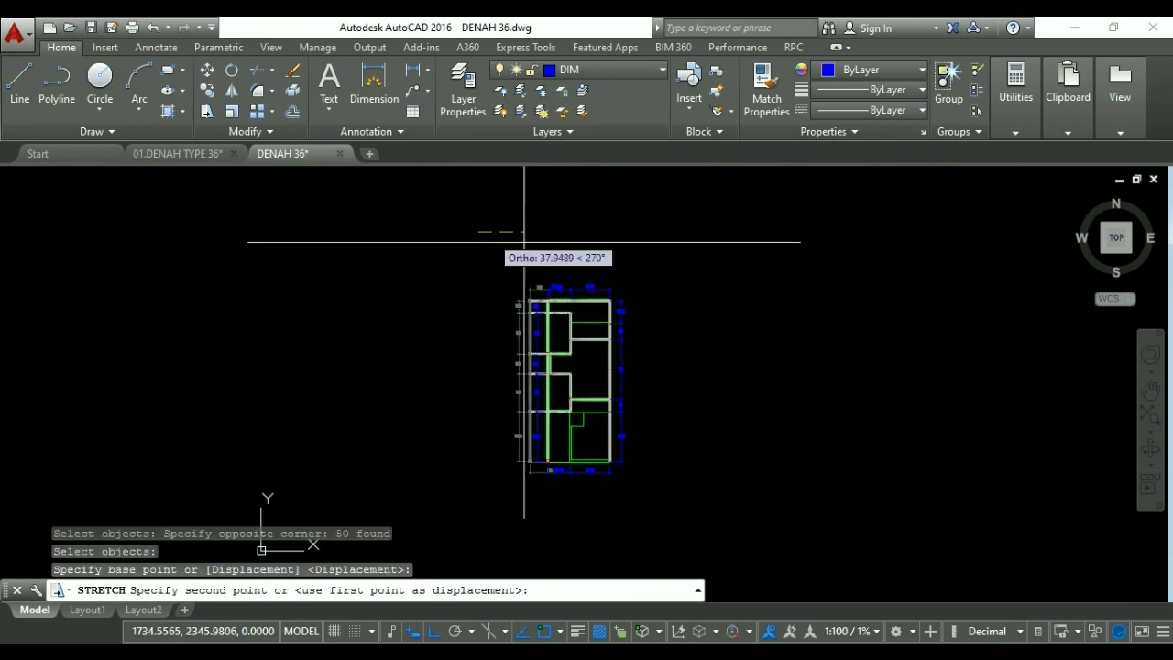
type("7.5")
key("Return")
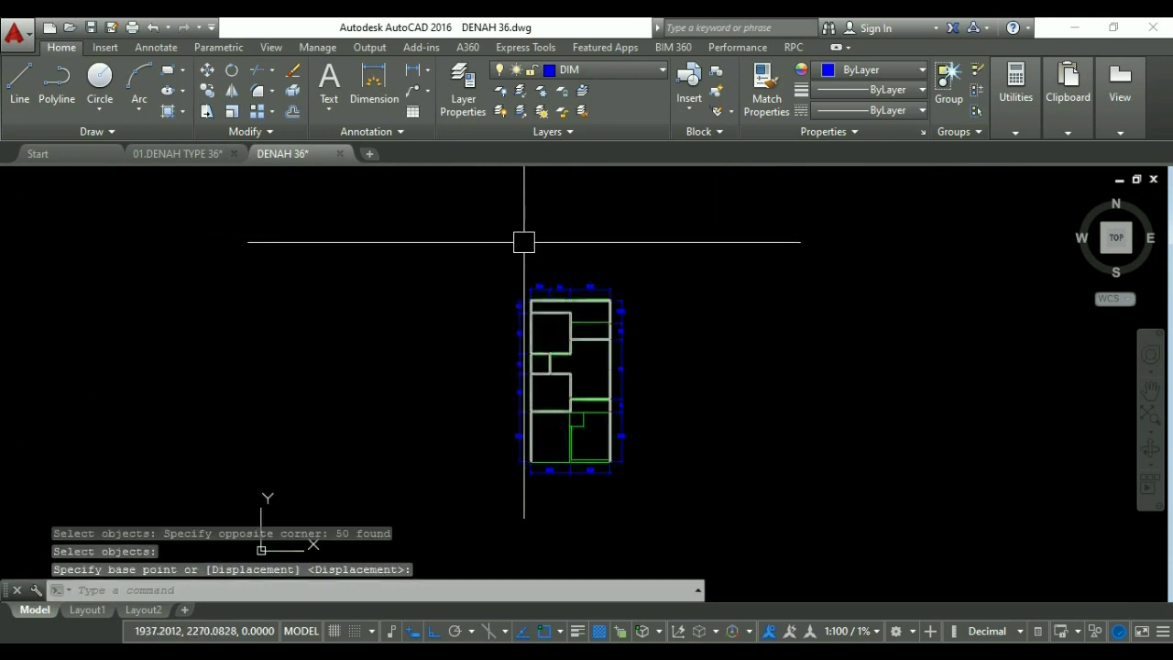
Move the end origins of the left and top dimension chains to the outer corner of the plan's upper-left column.
scroll(534, 283, "up", 8)
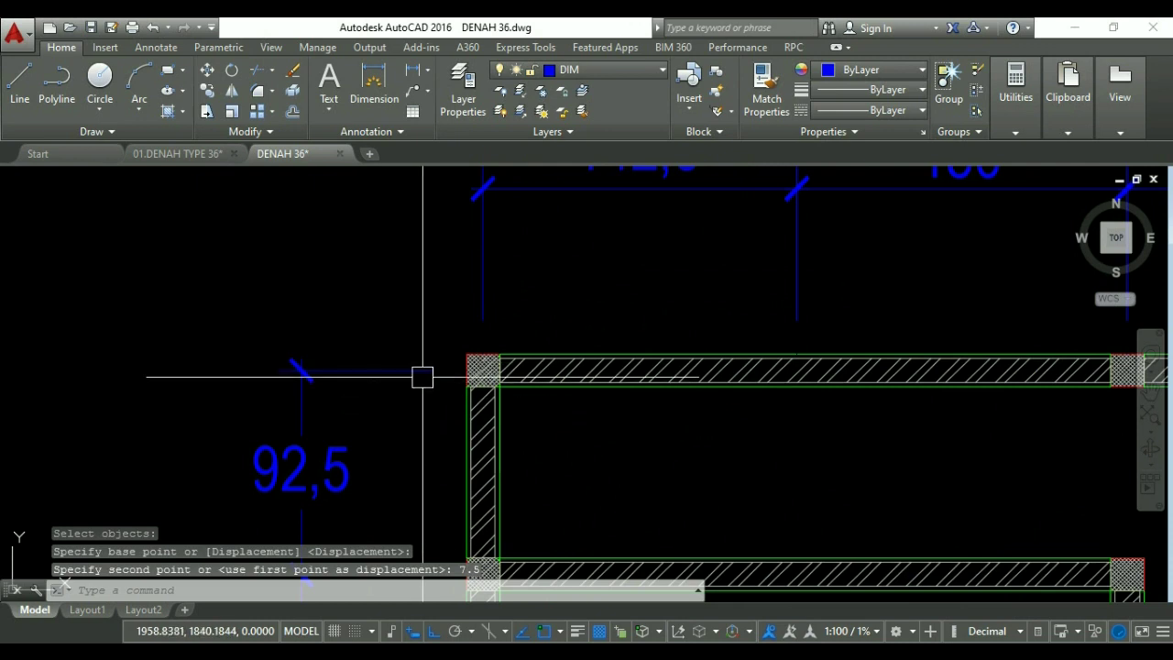
scroll(451, 374, "up", 4)
left_click(492, 367)
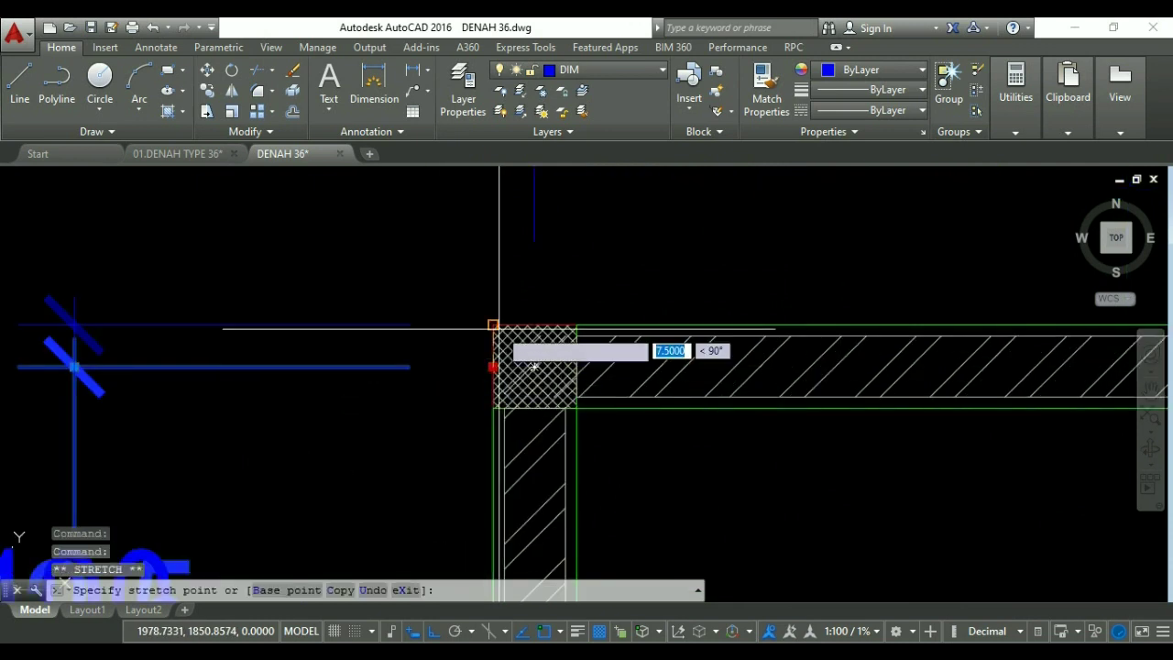
scroll(496, 312, "down", 4)
scroll(503, 349, "up", 5)
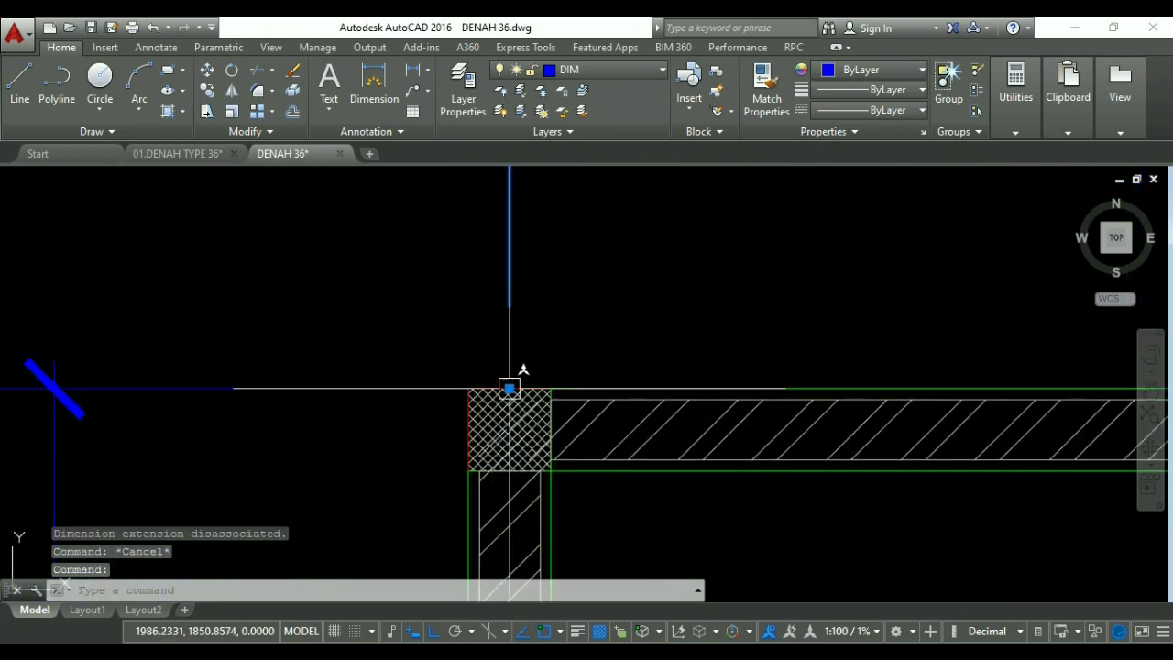
left_click(510, 389)
left_click(488, 373)
key("Escape")
scroll(488, 373, "down", 5)
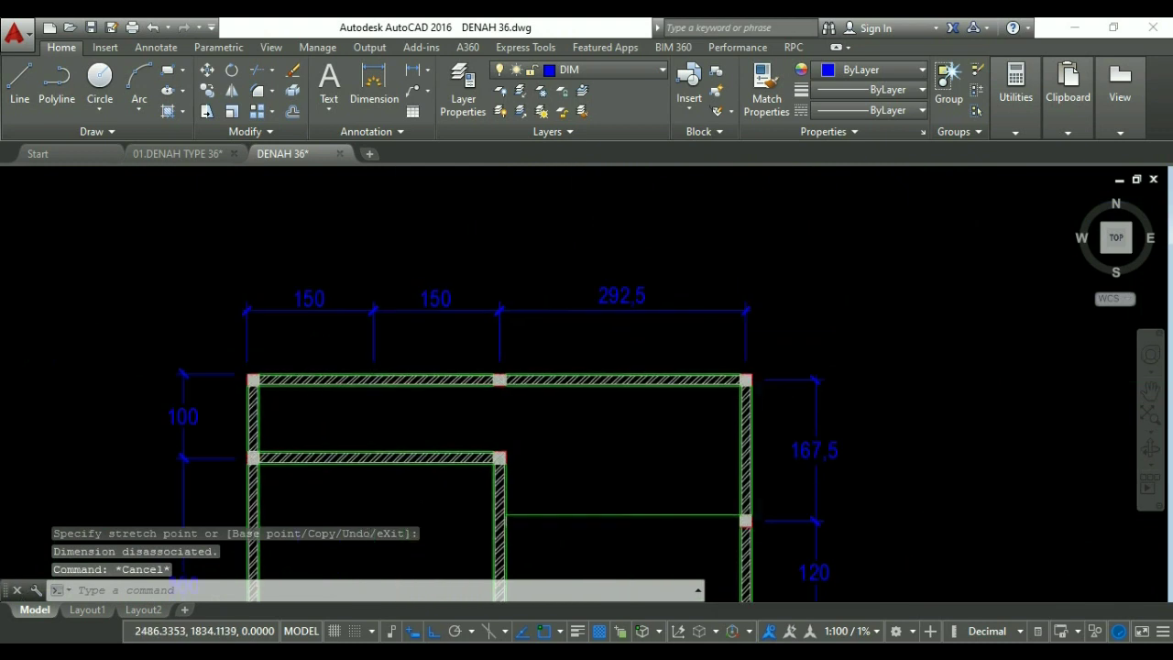
Move the end origins of the top and right dimension chains to the outer corner of the plan's upper-right column.
scroll(745, 376, "up", 5)
left_click(746, 379)
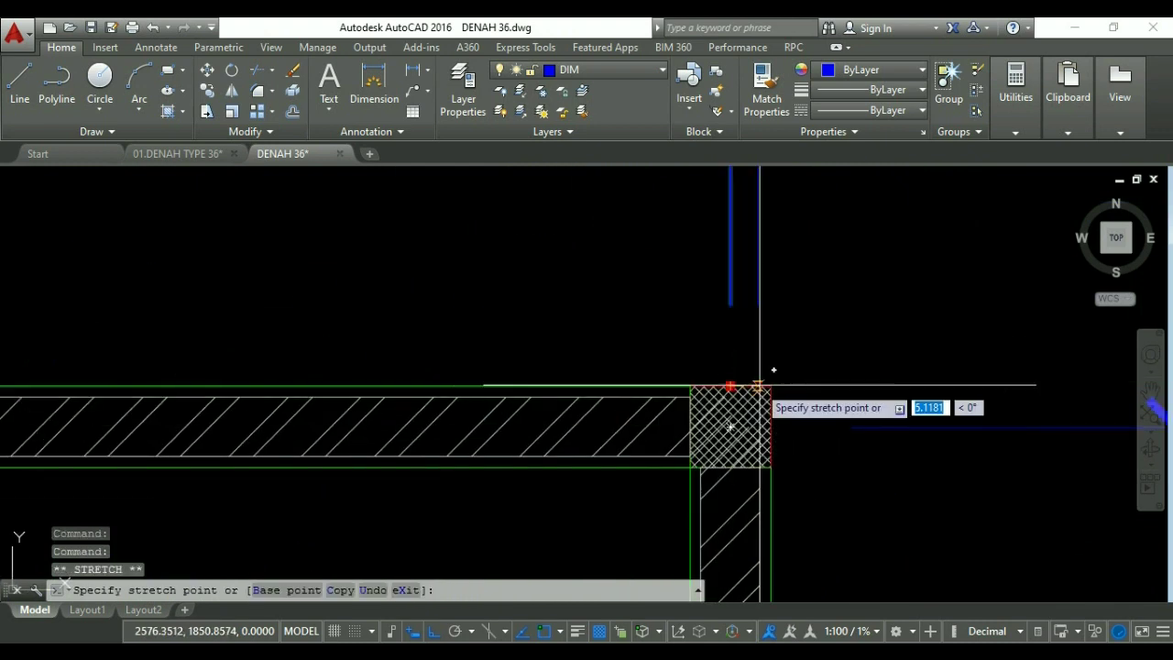
left_click(765, 385)
key("Escape")
scroll(765, 385, "down", 3)
left_click(779, 380)
scroll(720, 432, "up", 4)
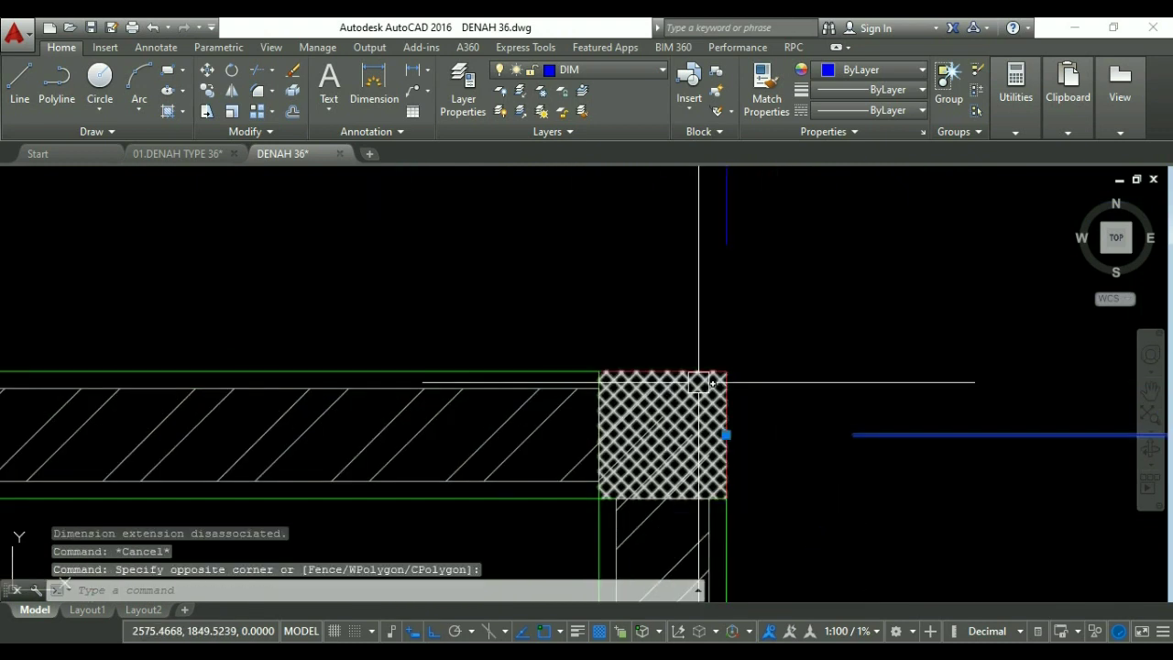
left_click(725, 435)
left_click(684, 338)
key("Escape")
scroll(738, 390, "down", 5)
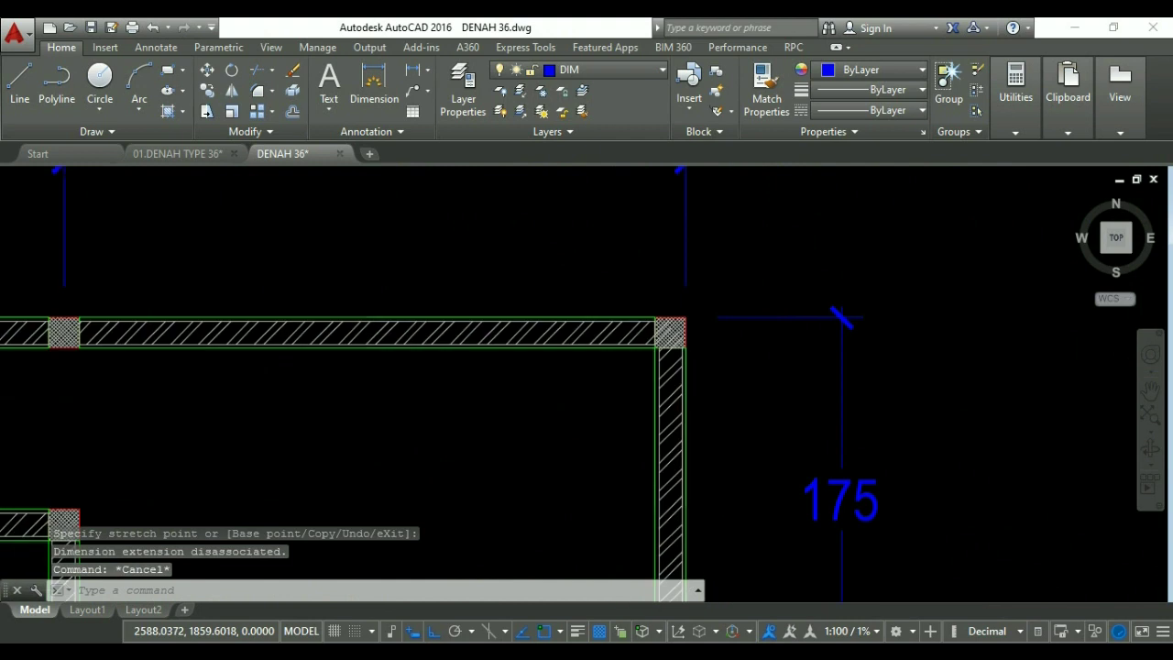
Move the lower origin of the right dimension chain to the outer corner of the plan's lower-right column.
middle_click_drag(739, 389, 688, 401)
scroll(688, 401, "up", 2)
scroll(769, 414, "up", 3)
left_click(730, 372)
scroll(633, 408, "up", 3)
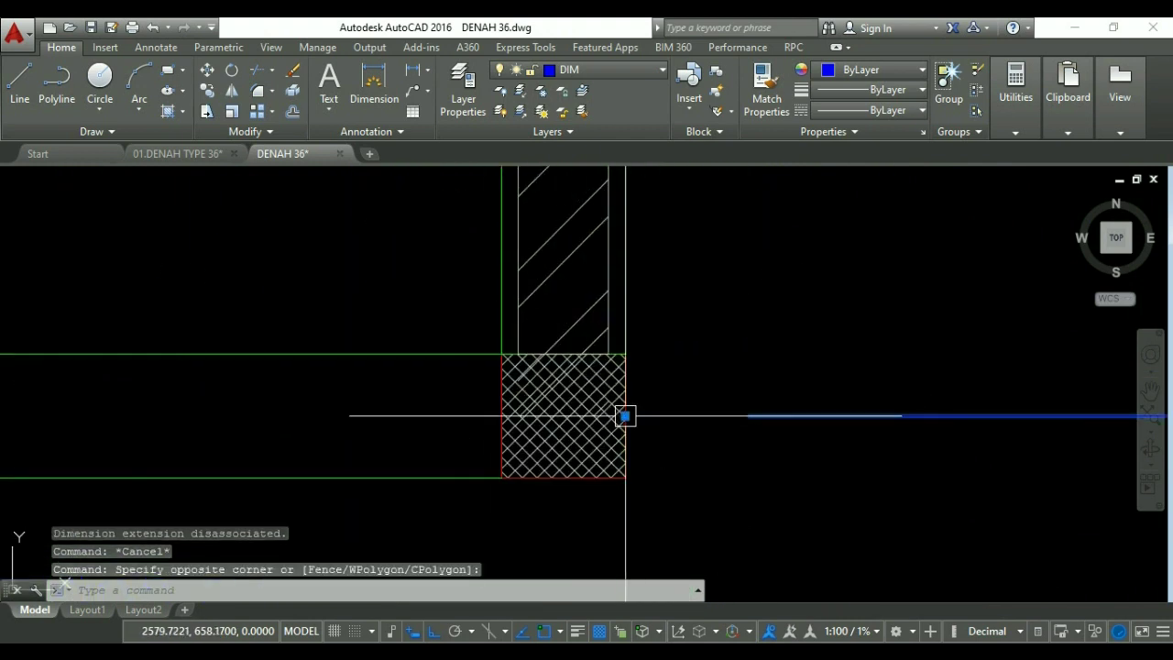
left_click(625, 415)
left_click(626, 475)
key("Escape")
key("Escape")
scroll(687, 370, "down", 6)
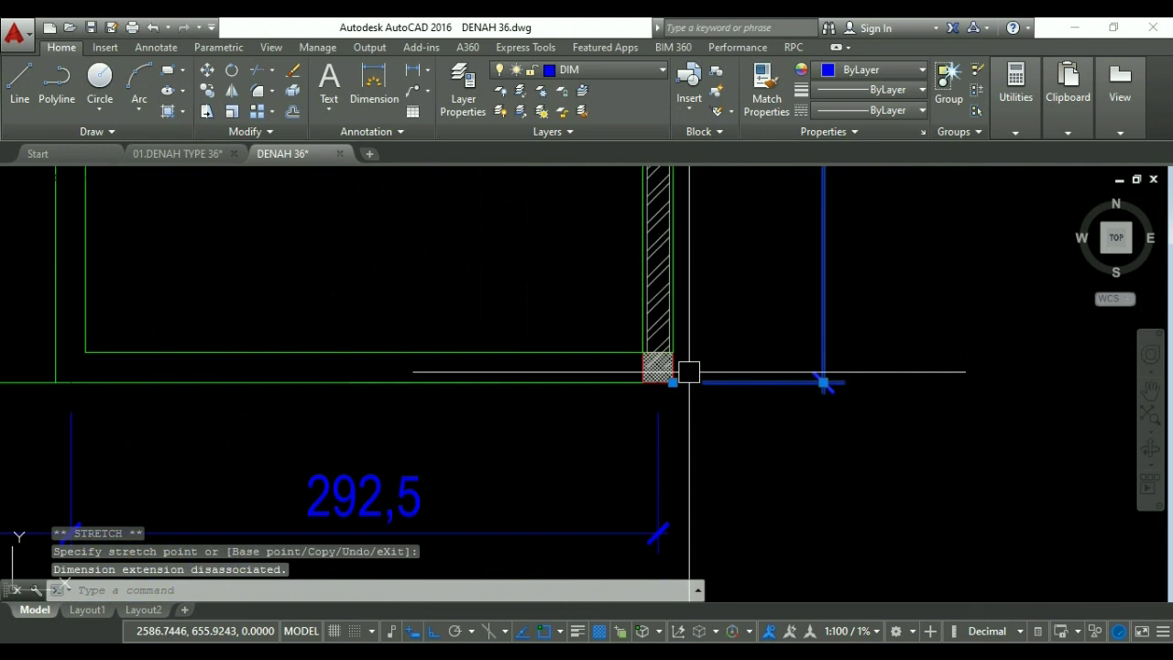
Move the right end origin of the bottom dimension chain to the outer corner of the plan's lower-right column.
left_click(682, 456)
left_click(657, 534)
scroll(662, 385, "up", 3)
left_click(650, 378)
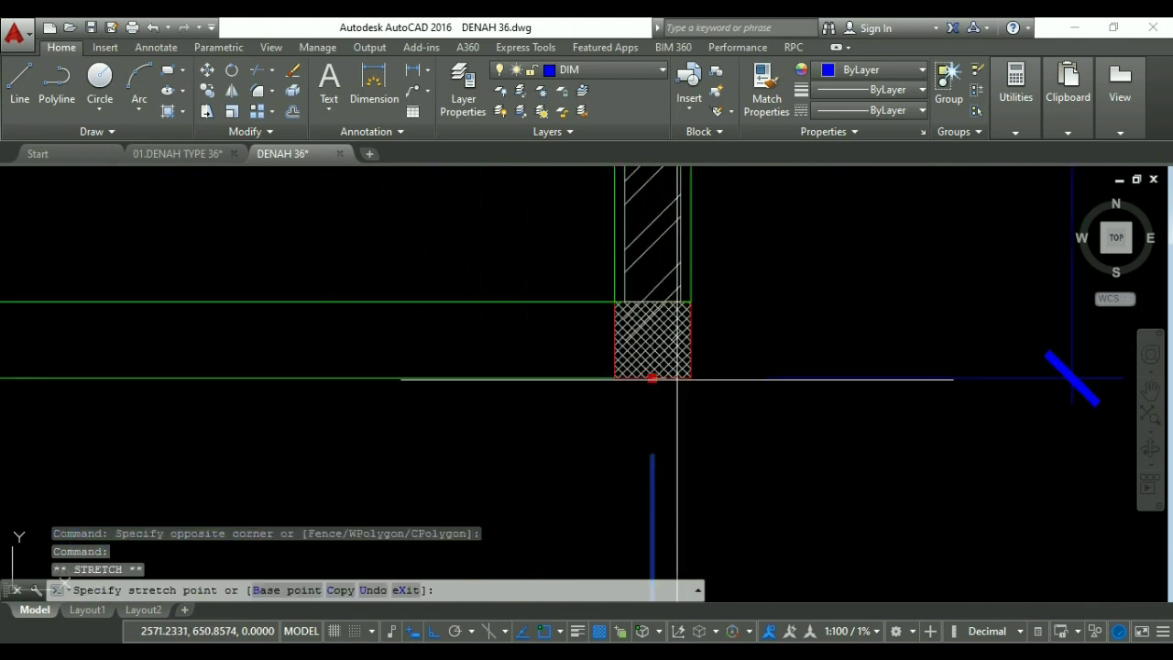
left_click(882, 366)
key("Escape")
scroll(882, 367, "down", 5)
Move the left end origin of the bottom dimension chain to the outer corner of the plan's lower-left column.
scroll(459, 385, "up", 4)
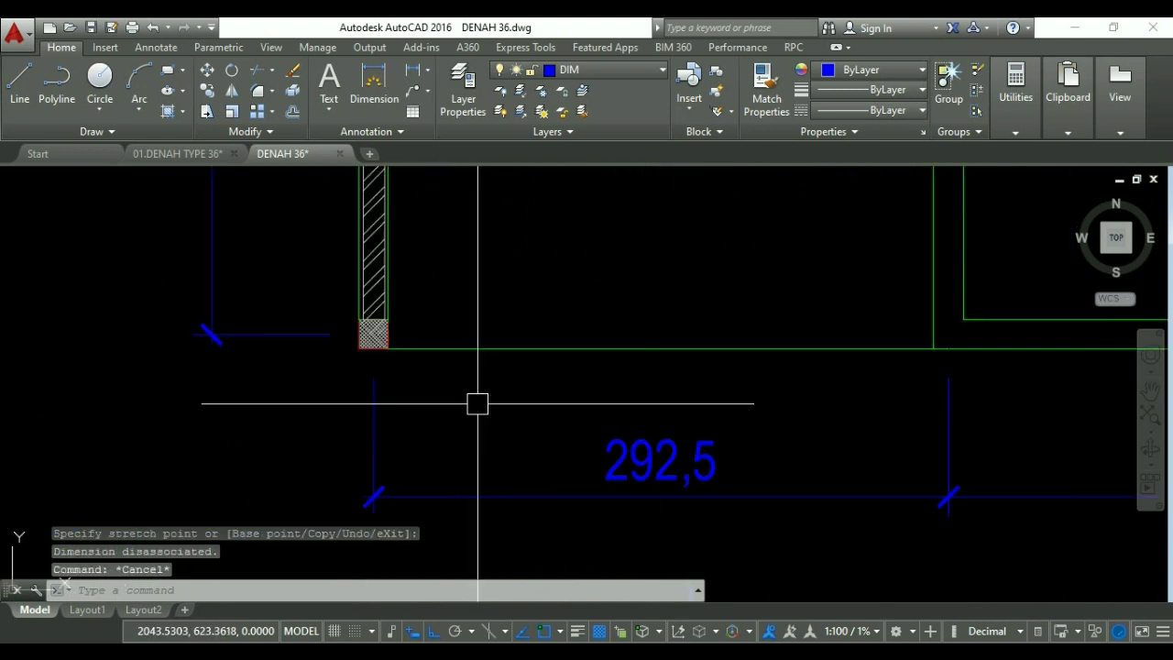
left_click(479, 401)
left_click(346, 392)
scroll(348, 348, "up", 3)
left_click(406, 348)
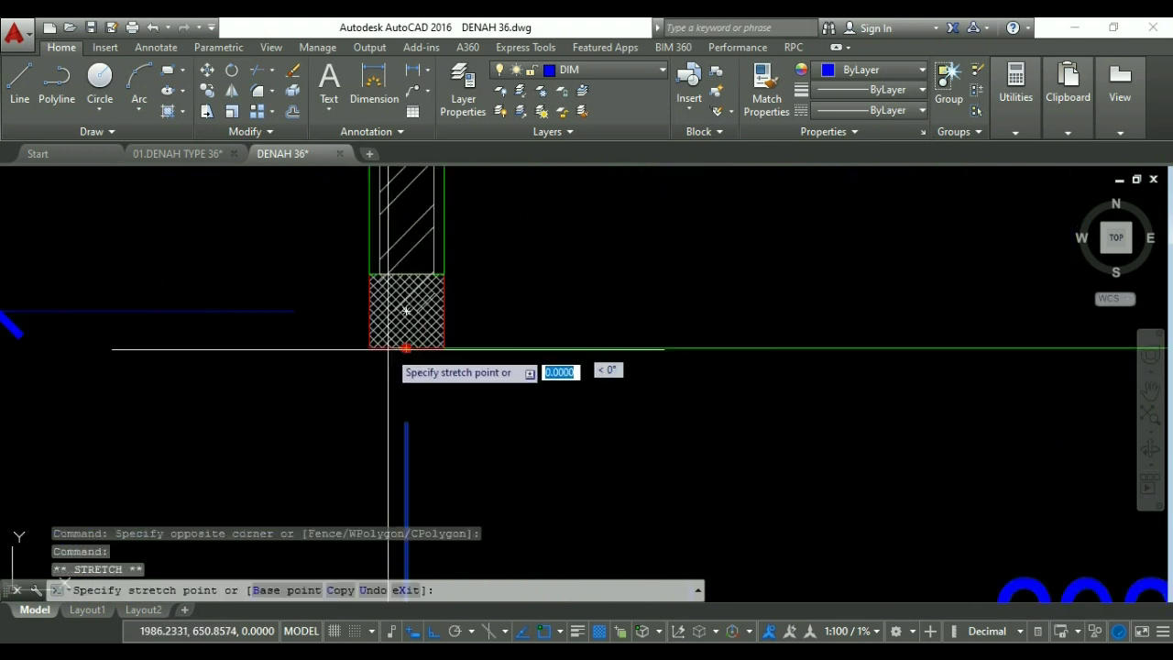
left_click(370, 342)
scroll(425, 362, "down", 3)
key("Escape")
Move the lower origin of the left dimension chain to the outer corner of the plan's lower-left column.
left_click(424, 377)
left_click(439, 374)
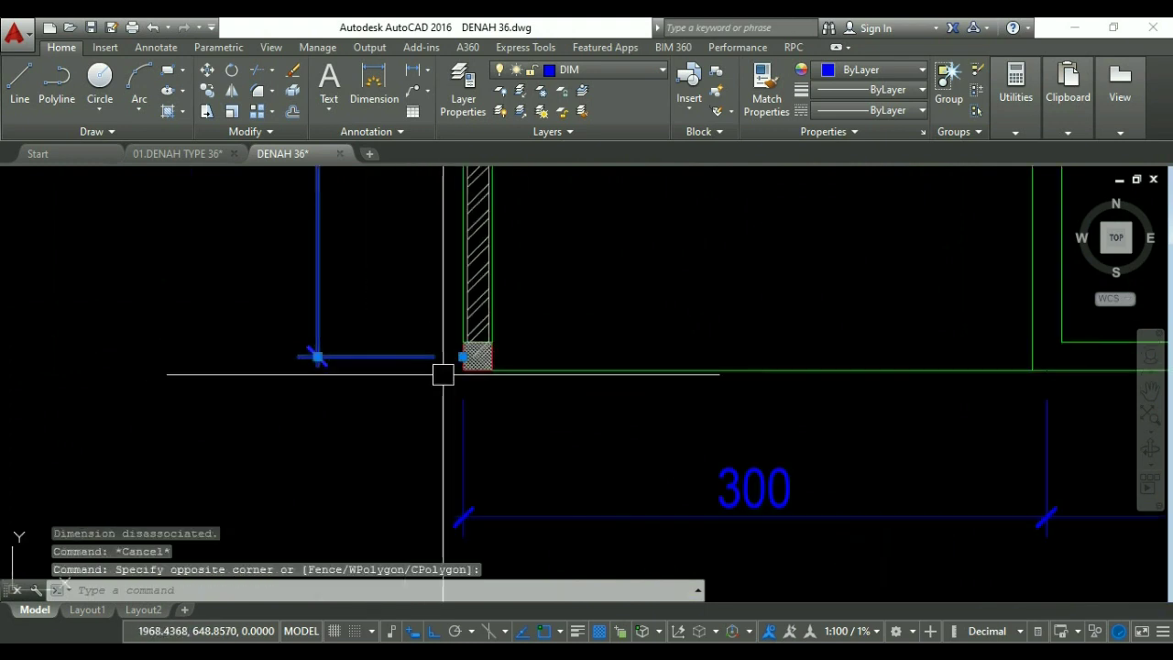
scroll(473, 346, "up", 2)
left_click(472, 345)
key("Escape")
scroll(461, 374, "down", 5)
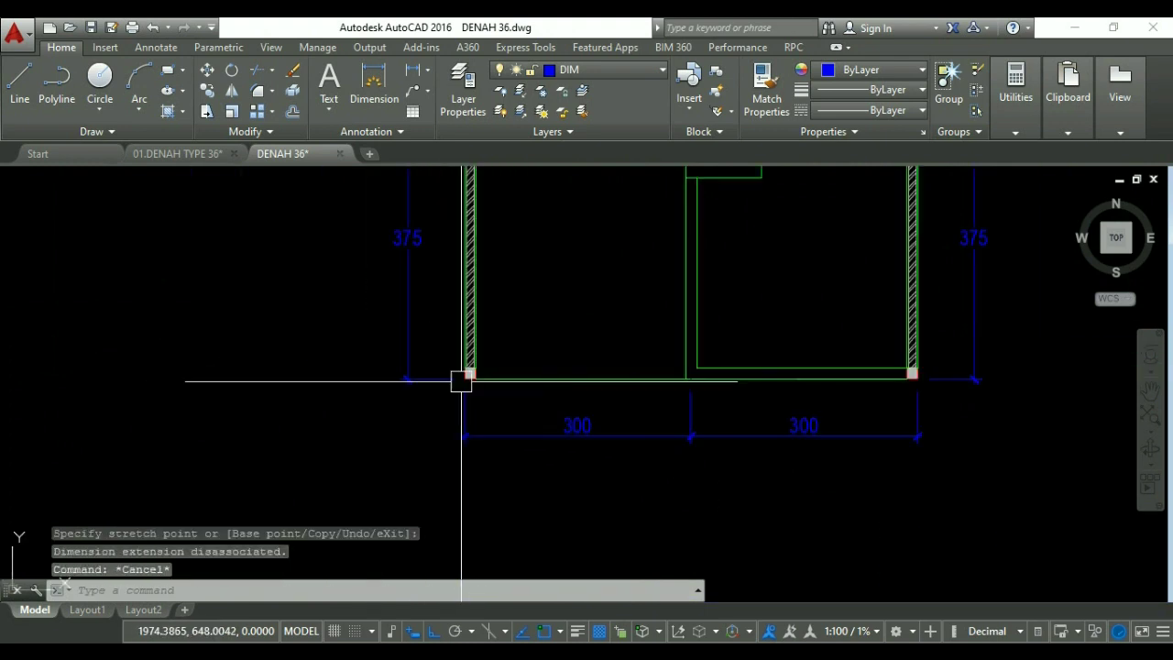
Copy the first 150 dimension of the top chain straight up to form a second row above it.
middle_click_drag(555, 357, 519, 486)
scroll(531, 412, "up", 3)
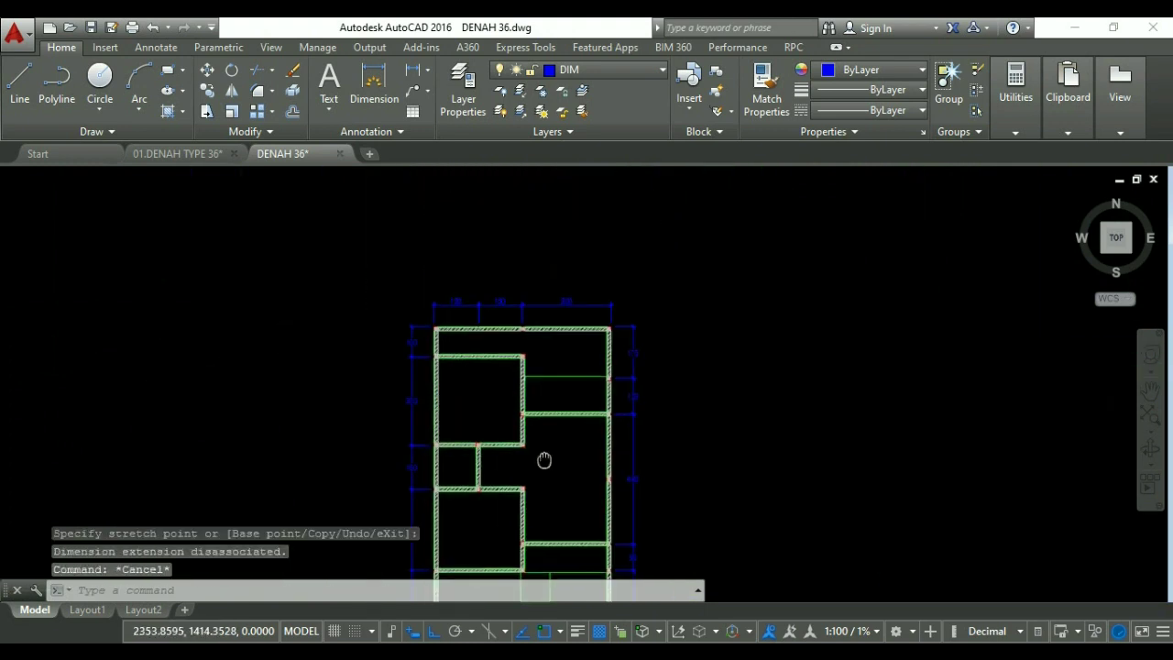
key("Escape")
type("CO")
key("Return")
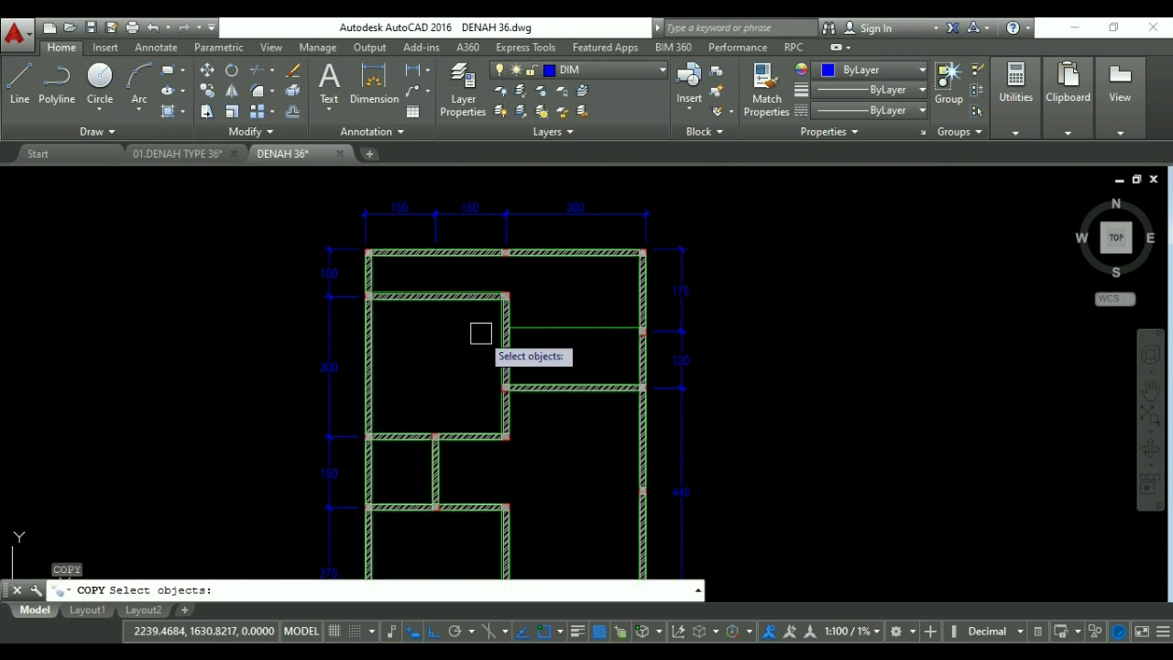
scroll(435, 213, "up", 2)
left_click(398, 198)
key("Return")
scroll(312, 330, "up", 3)
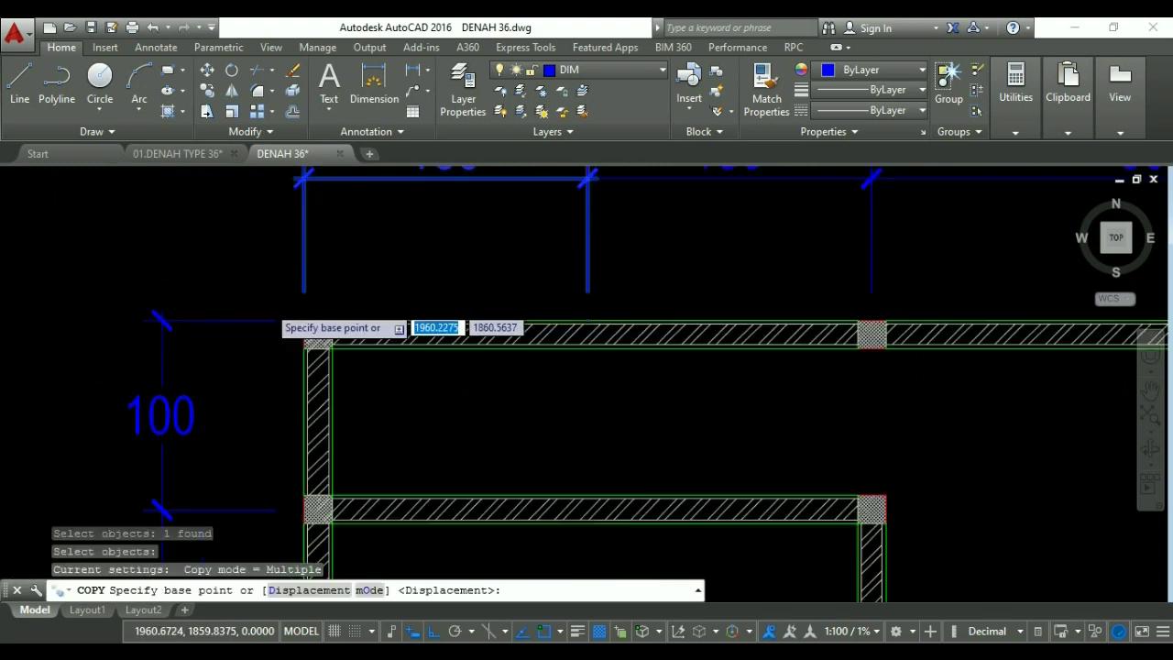
left_click(325, 333)
scroll(367, 196, "down", 2)
scroll(336, 254, "up", 4)
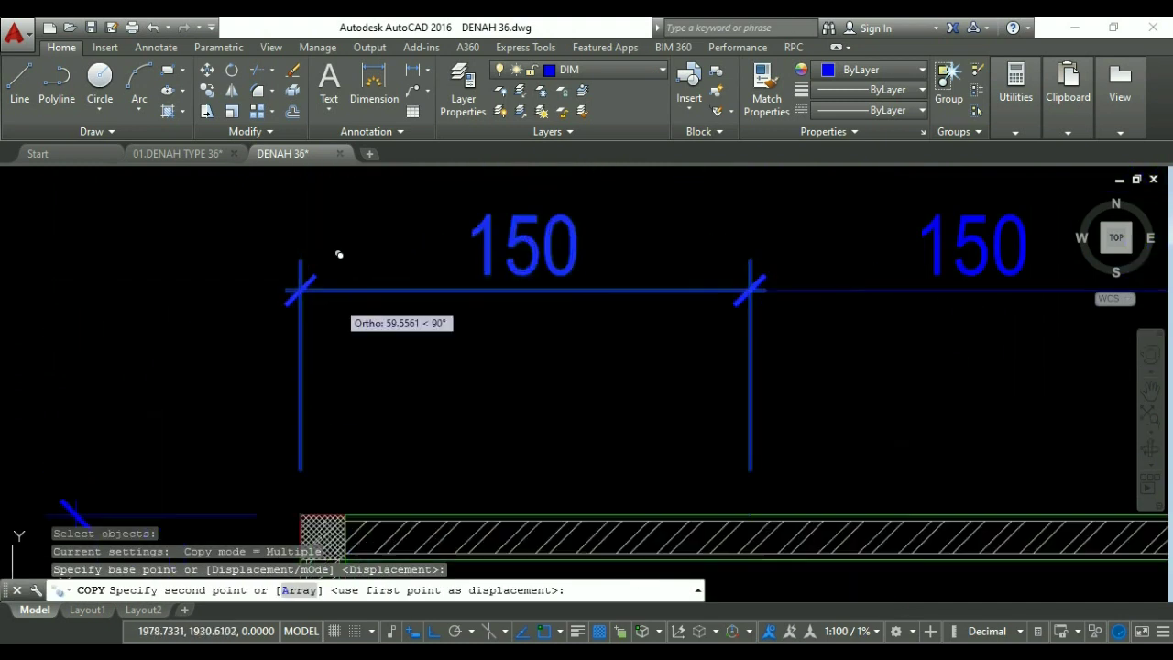
scroll(296, 284, "down", 5)
left_click(296, 283)
key("Escape")
key("Escape")
Stretch the copied dimension's right origin to the right end of the top chain so it spans the plan's full width.
left_click(461, 251)
left_click(473, 273)
scroll(799, 275, "up", 4)
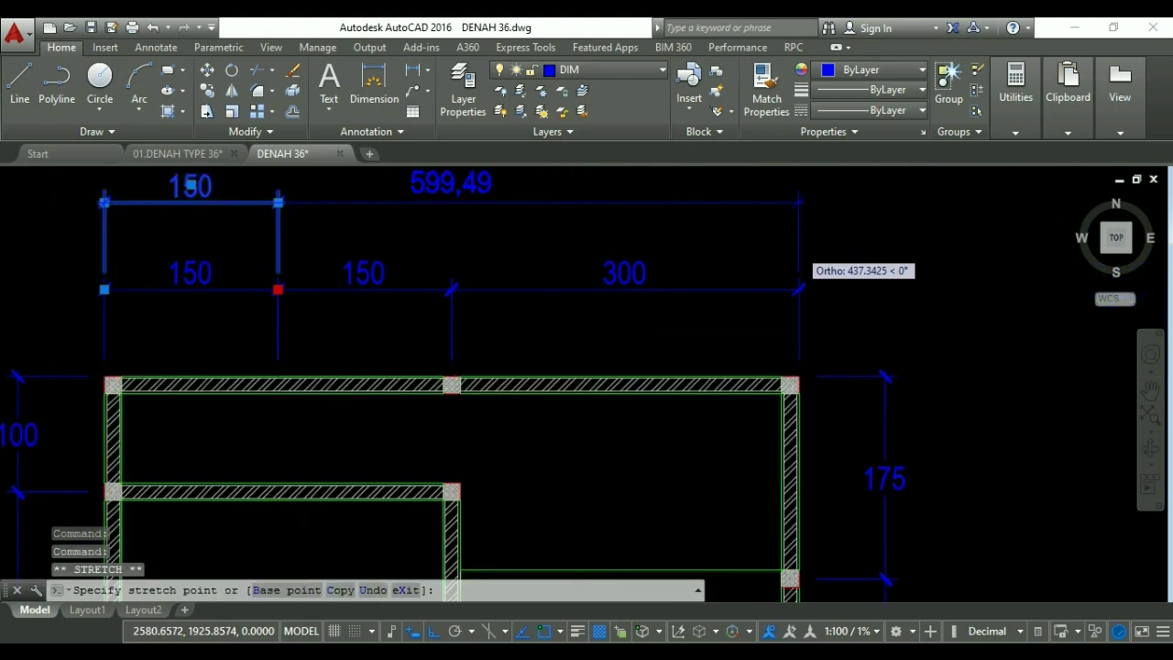
scroll(788, 316, "up", 4)
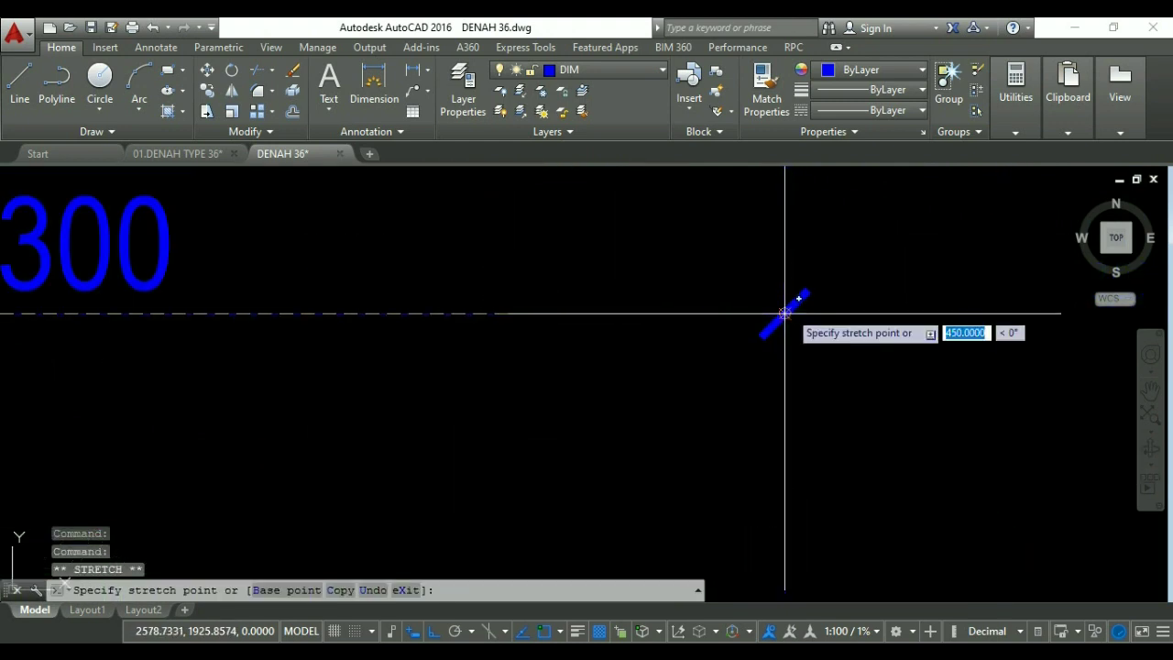
key("Escape")
scroll(729, 275, "down", 6)
middle_click_drag(734, 259, 702, 299)
left_click(703, 291)
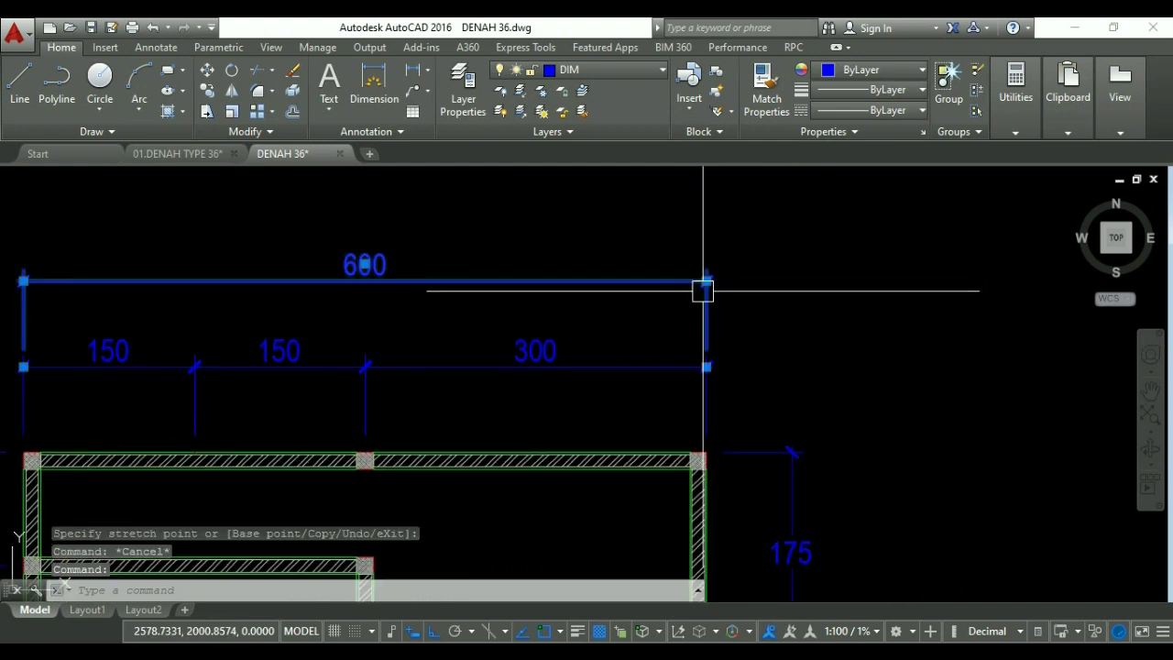
Lower the overall width dimension above the plan so its line sits closer to the top dimension chain.
left_click(706, 280)
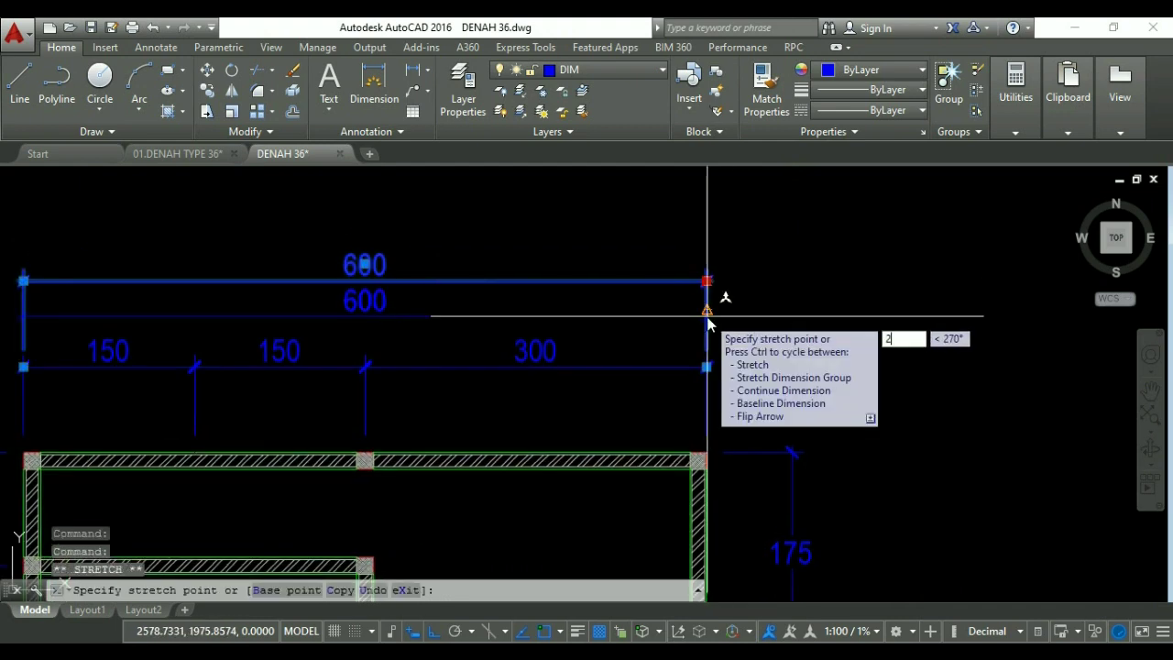
key("Escape")
key("Escape")
scroll(697, 348, "down", 5)
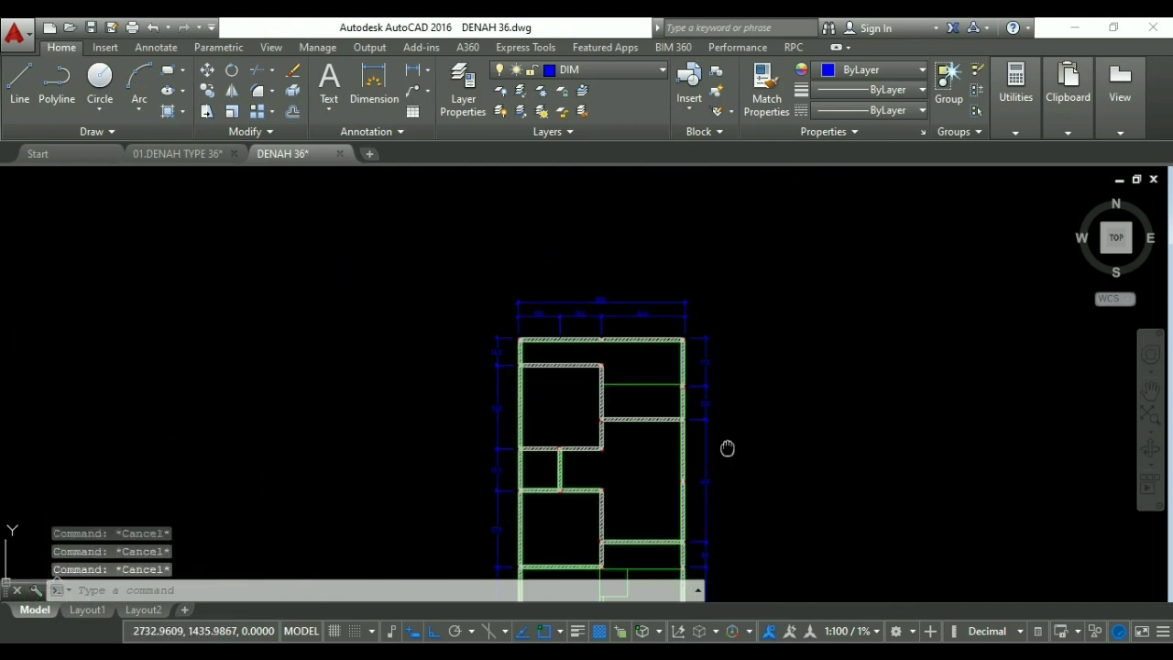
Copy the lowest 375 dimension of the right chain 75 units outward to start a second row.
type("ct o")
key("Return")
scroll(696, 440, "up", 3)
left_click(662, 366)
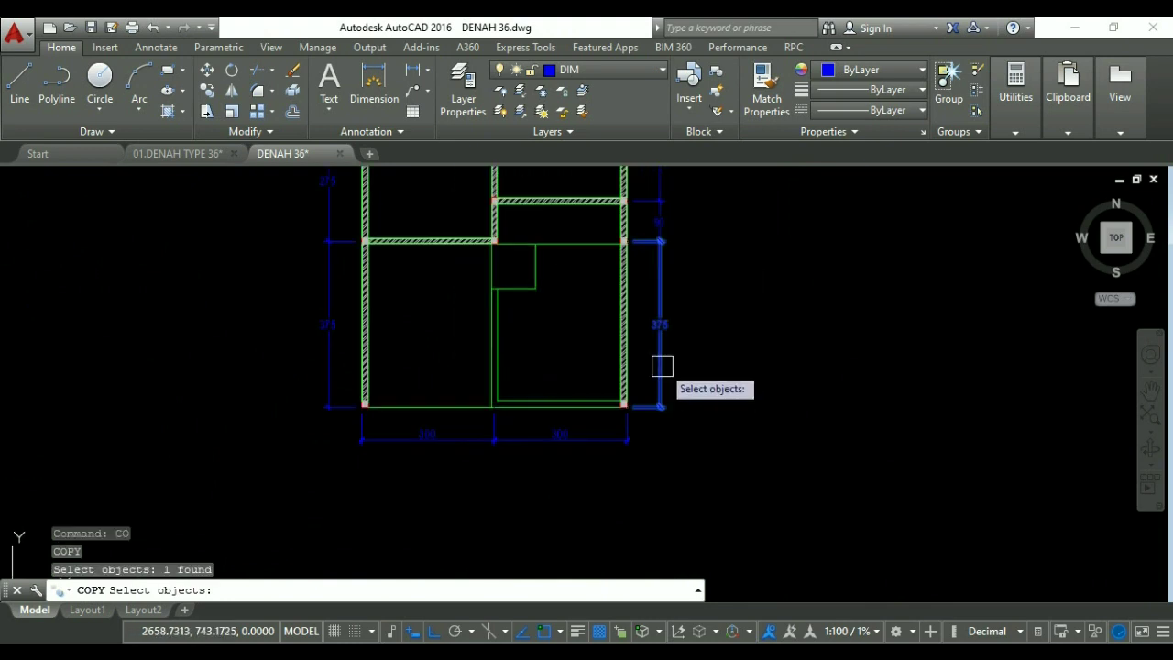
key("Return")
scroll(660, 385, "up", 6)
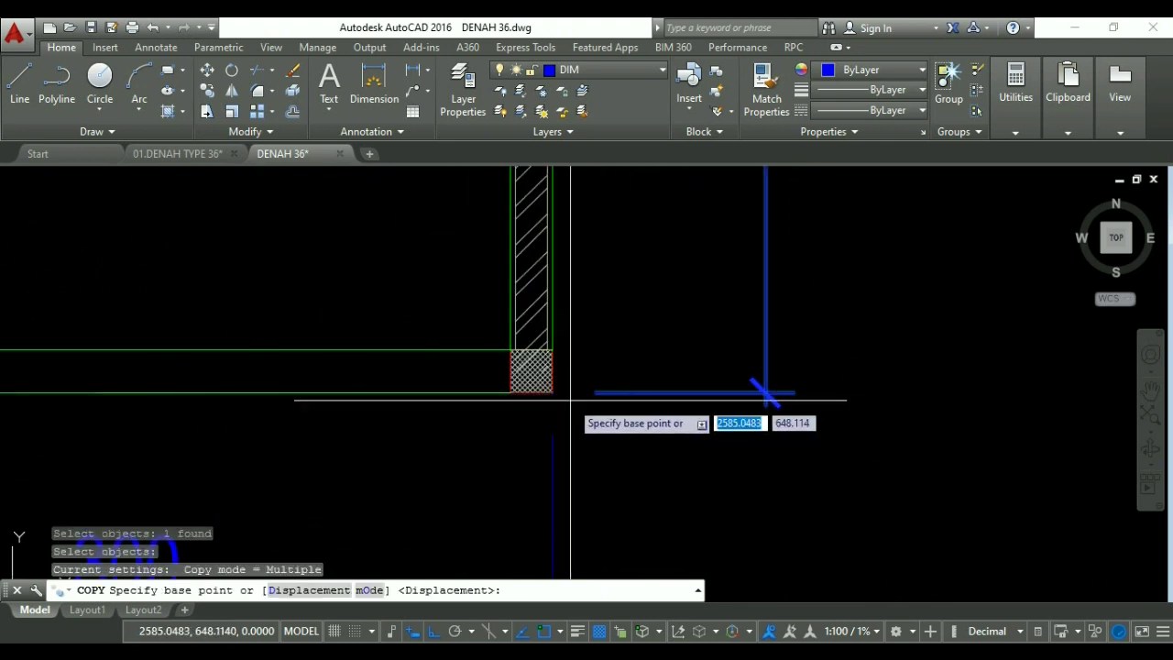
left_click(549, 390)
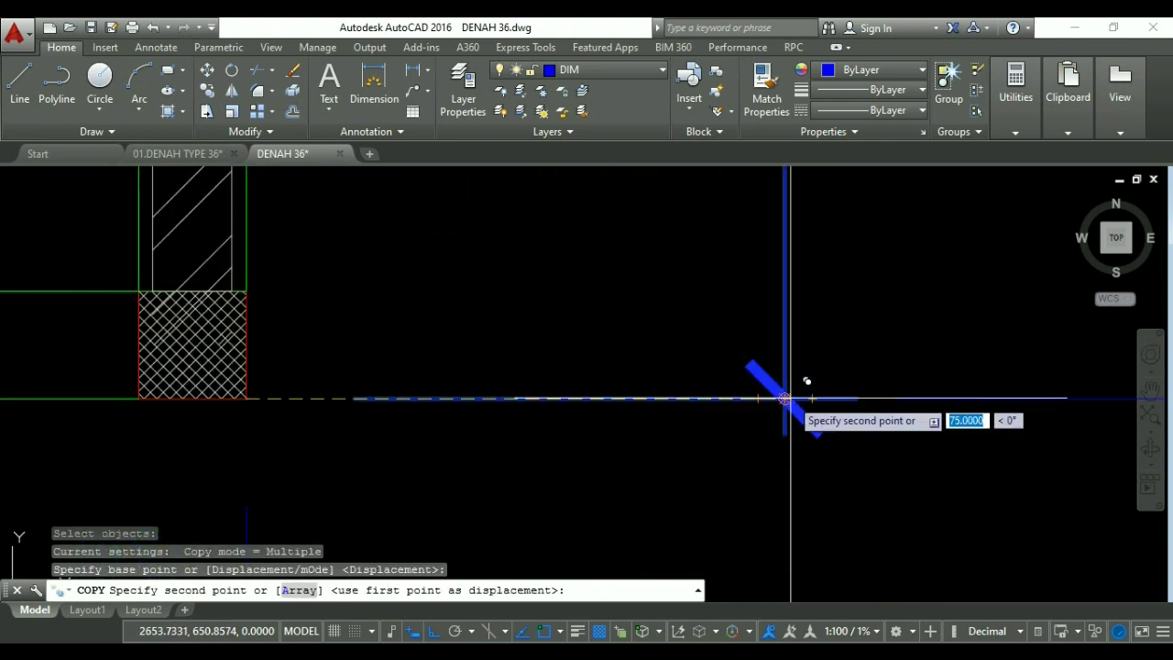
left_click(784, 398)
scroll(702, 314, "down", 5)
key("Return")
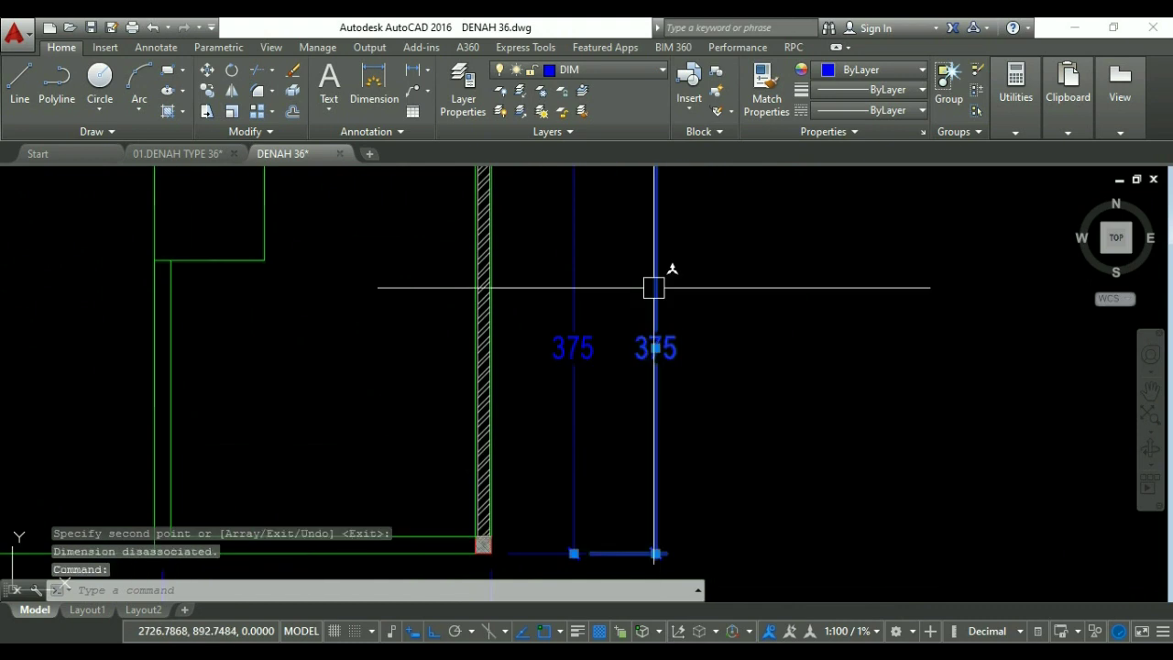
Stretch the copied right-side dimension's upper origin to the top end of the chain so it spans the plan's full height.
scroll(653, 288, "down", 4)
scroll(598, 408, "up", 4)
left_click(616, 406)
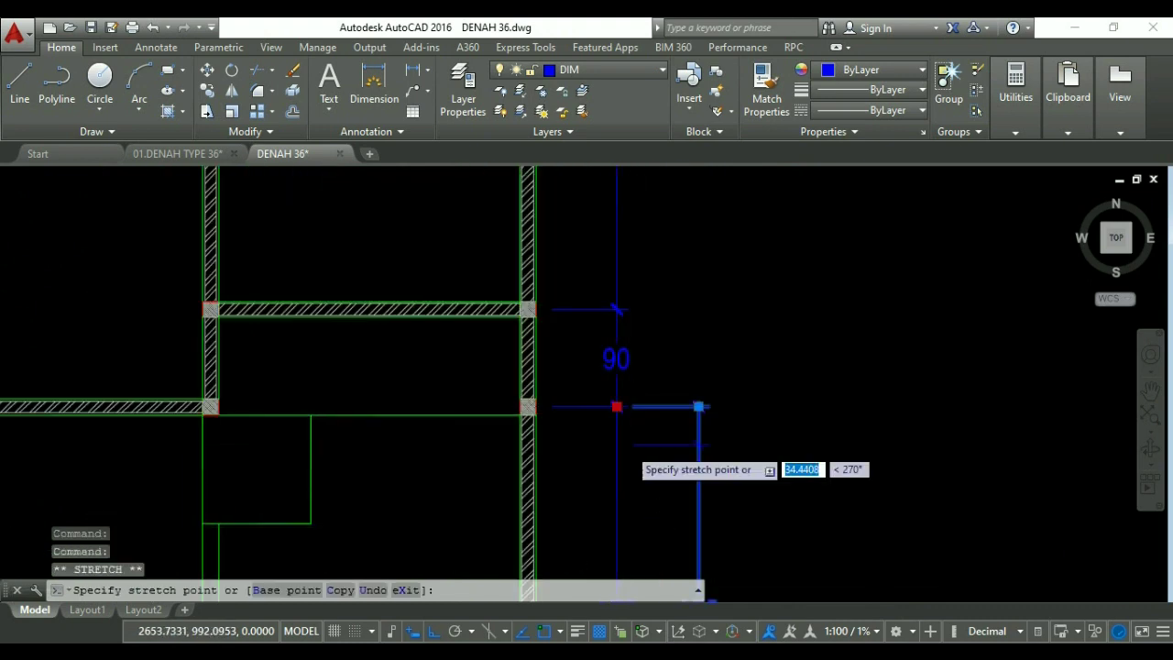
scroll(623, 302, "down", 3)
scroll(611, 296, "up", 5)
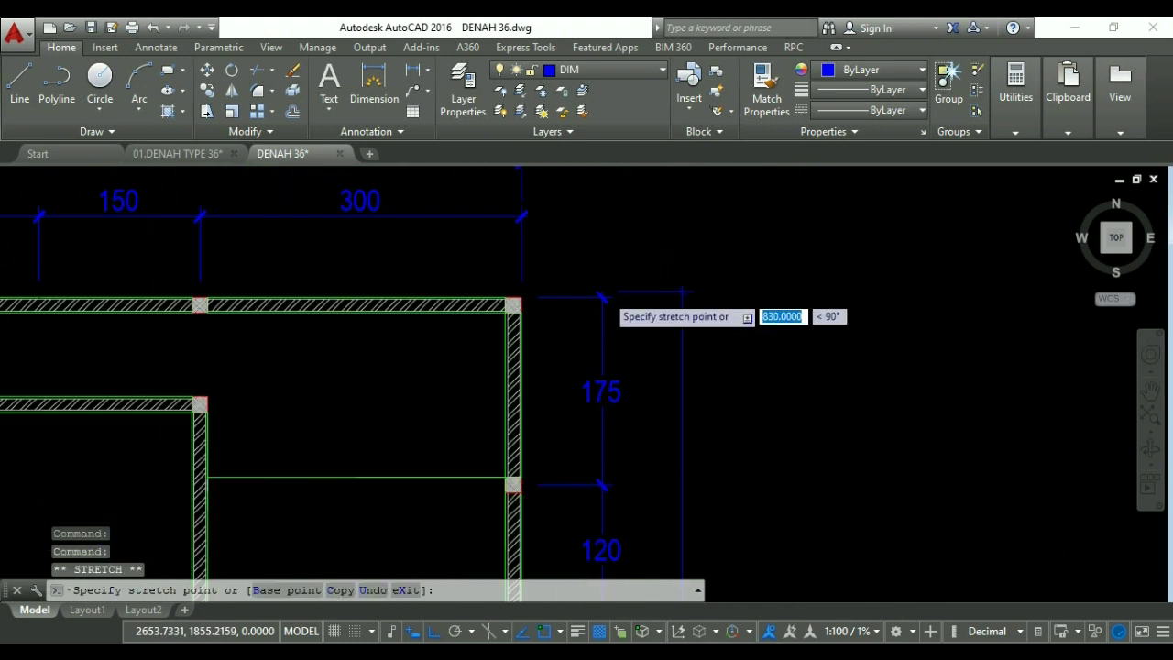
key("Escape")
key("Escape")
scroll(628, 269, "down", 5)
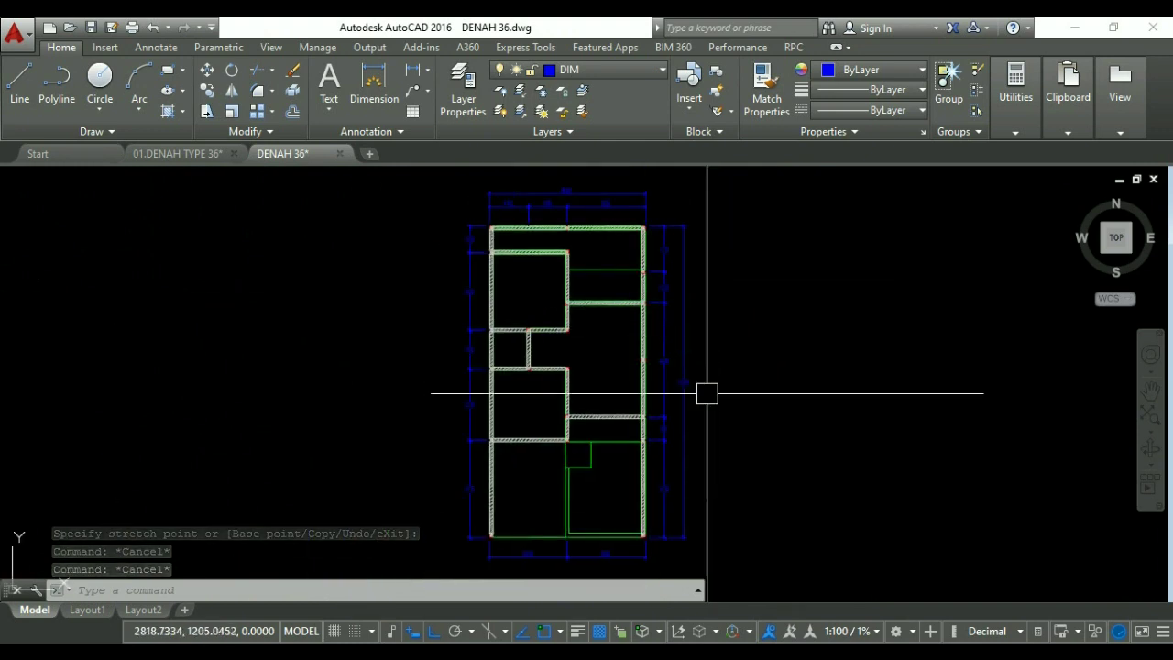
Examine the rooms in the upper part of the plan against the surrounding dimension chains.
scroll(548, 236, "up", 2)
middle_click_drag(548, 236, 537, 293)
scroll(477, 252, "up", 2)
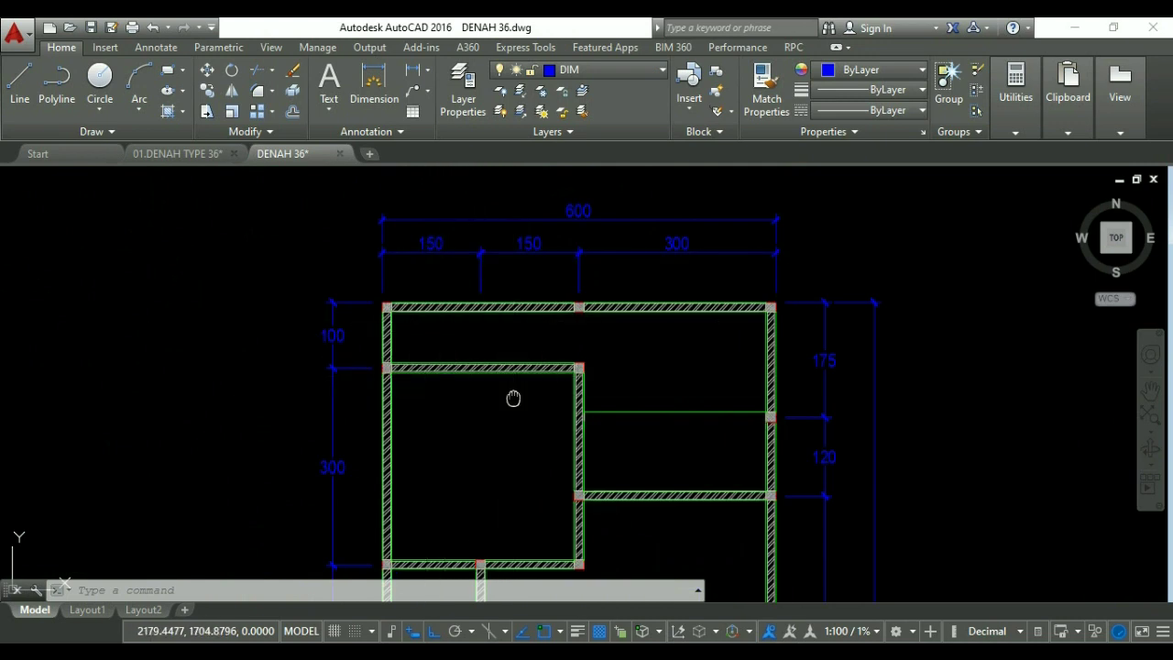
middle_click_drag(513, 398, 507, 373)
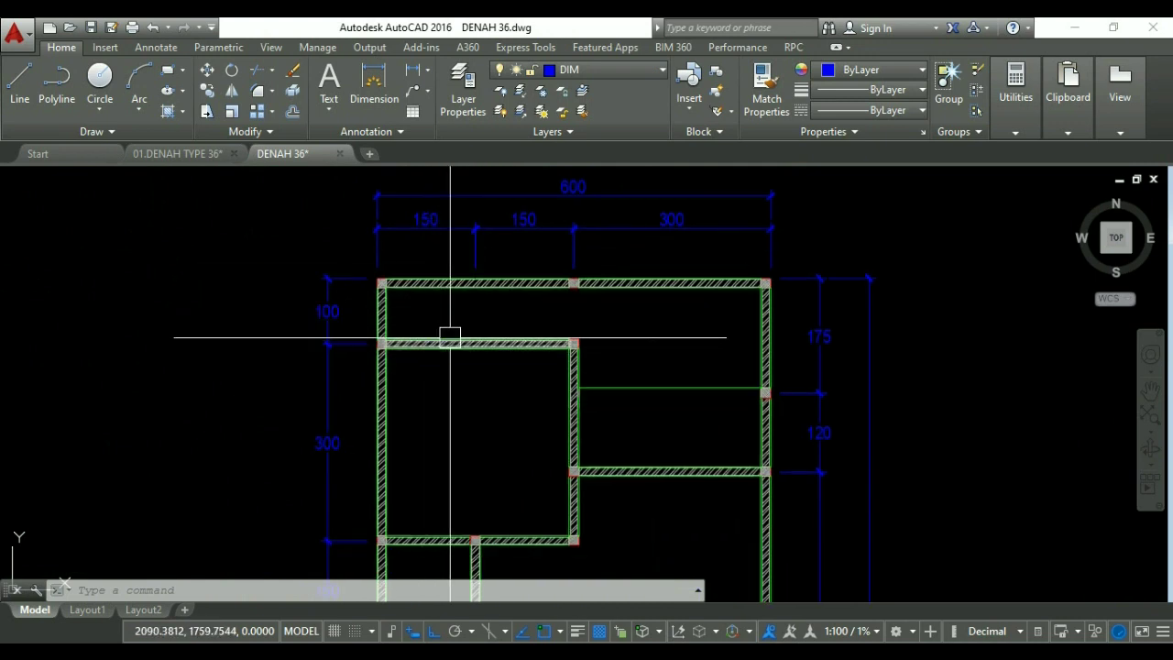
middle_click_drag(505, 406, 500, 344)
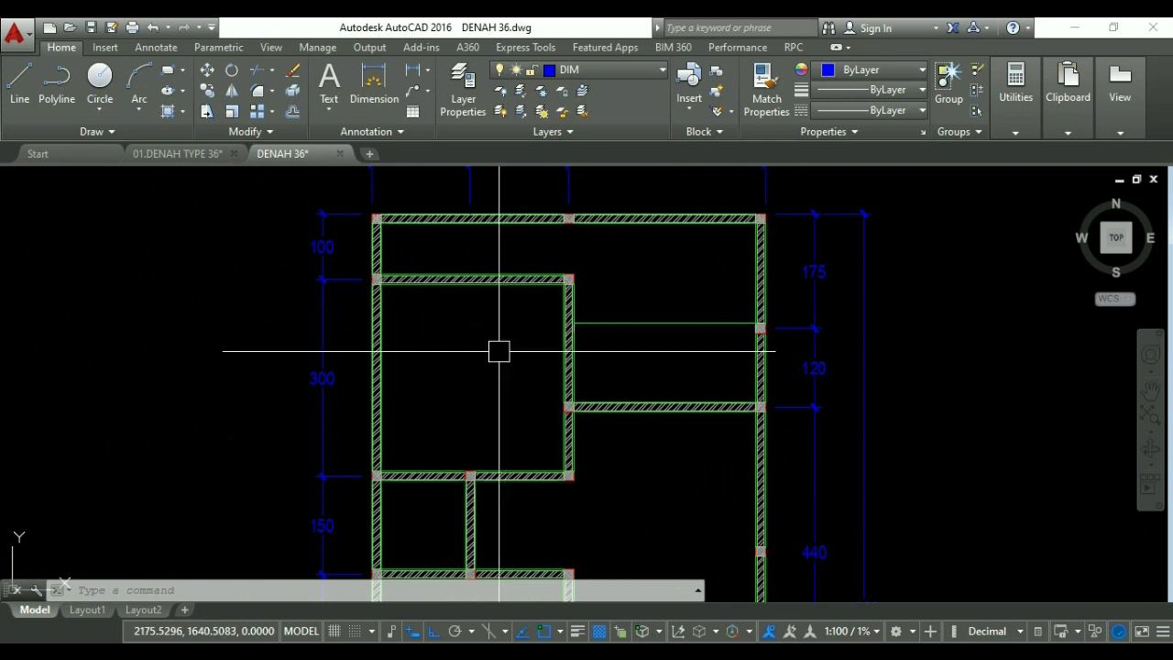
middle_click_drag(440, 303, 439, 327)
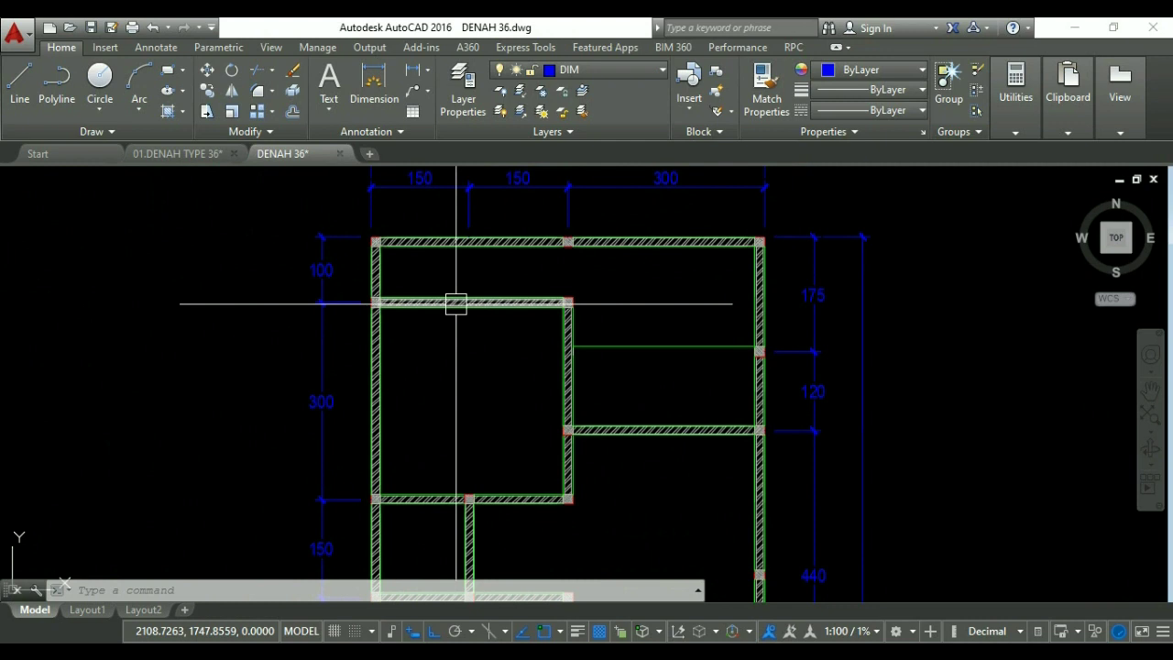
scroll(495, 302, "down", 5)
middle_click_drag(526, 300, 526, 296)
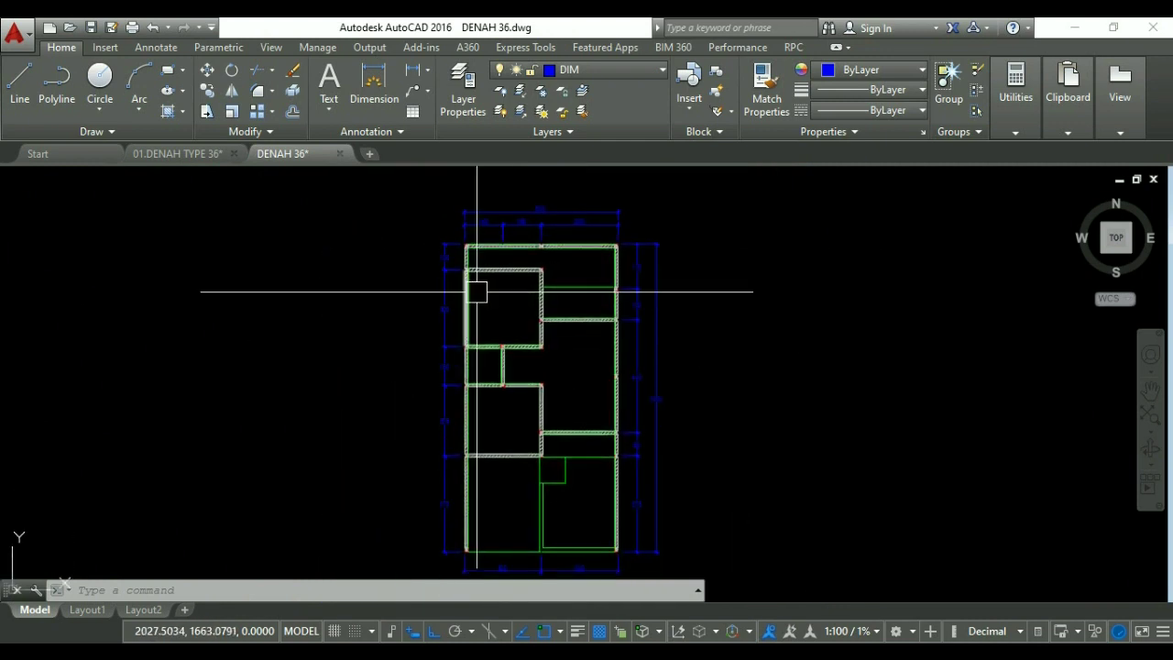
scroll(445, 275, "up", 4)
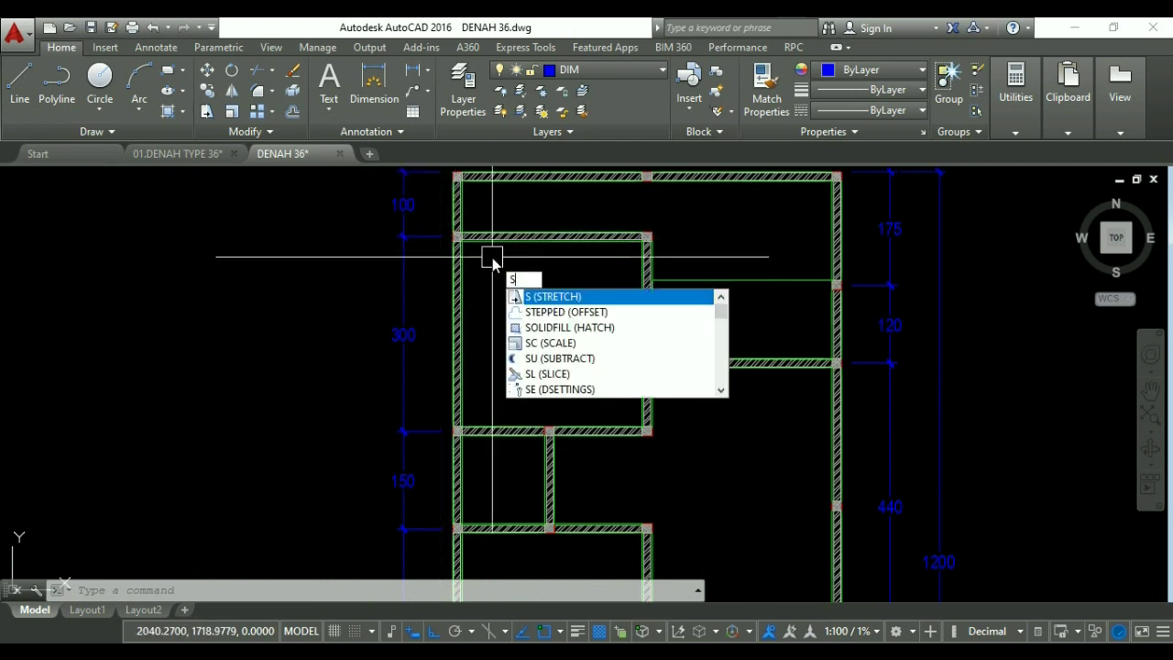
Stretch the upper-left room's top wall down 50 units together with the matching point of the left dimension chain.
key("Return")
scroll(646, 250, "up", 2)
left_click(686, 257)
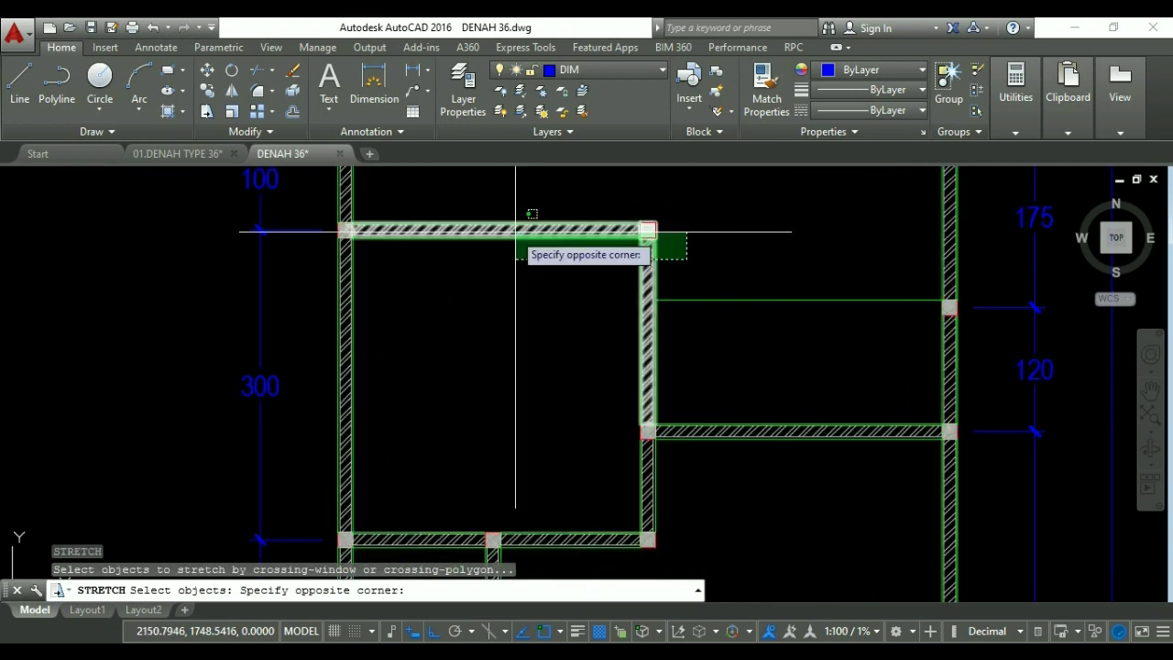
left_click(204, 192)
key("Return")
left_click(198, 203)
type("50")
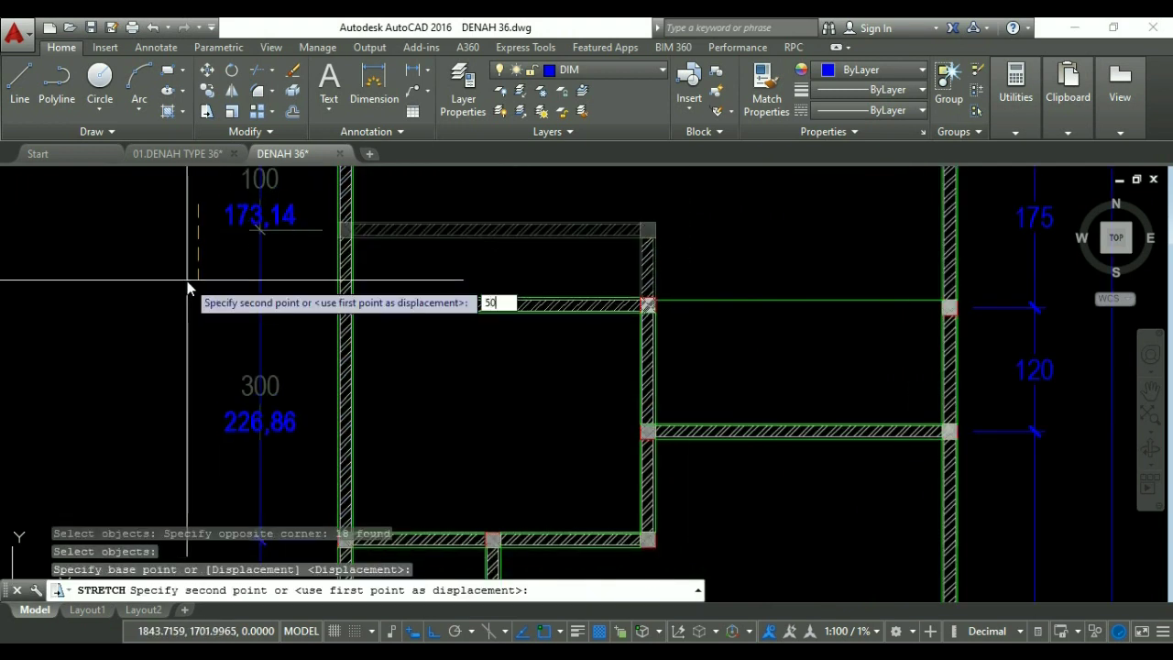
key("Return")
scroll(479, 281, "down", 5)
key("Escape")
key("Escape")
Pull the top edge of the room's right wall hatch down to the lower edge of the corner column.
scroll(543, 314, "up", 4)
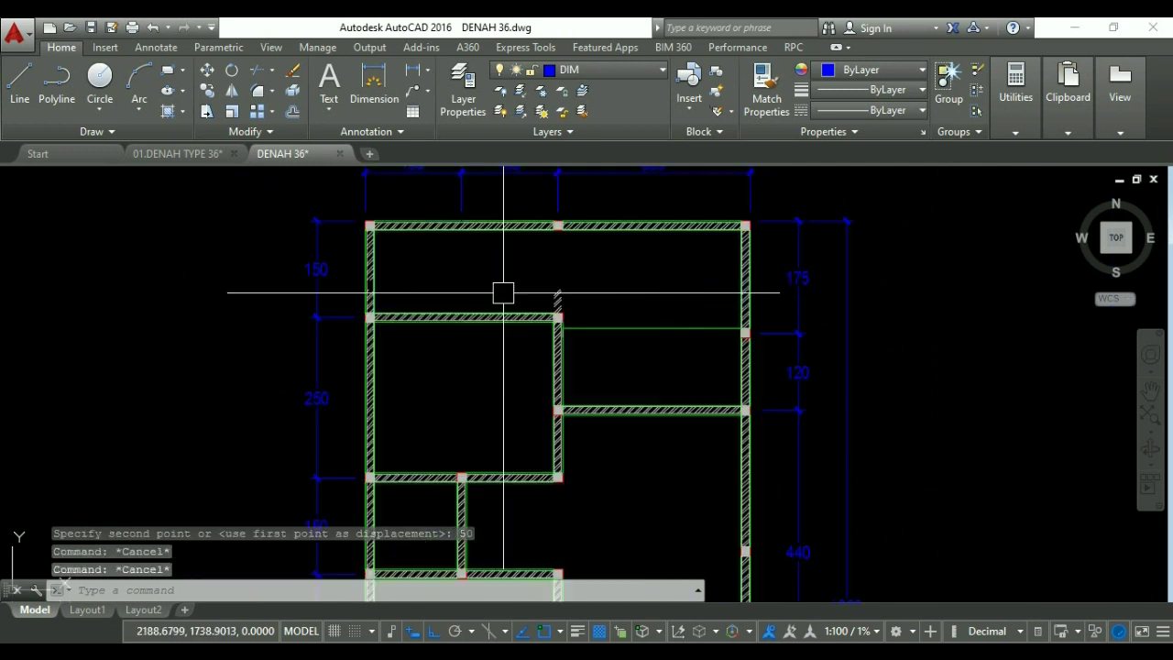
left_click(609, 302)
left_click(555, 285)
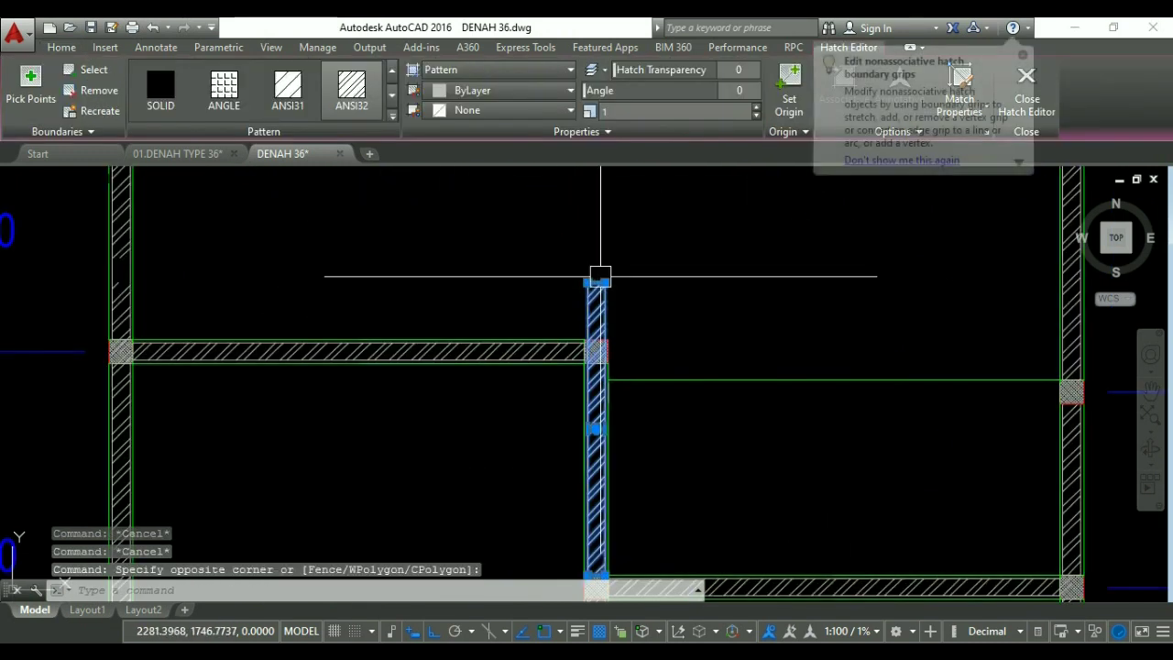
left_click(595, 286)
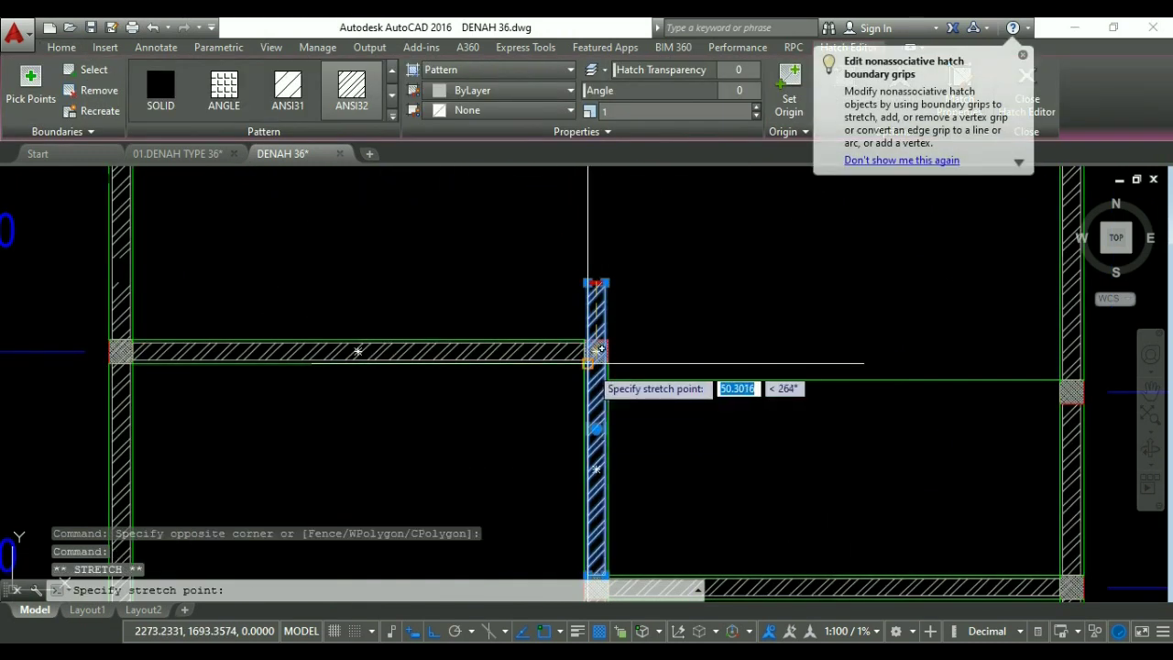
key("Escape")
scroll(410, 314, "down", 3)
scroll(410, 313, "up", 4)
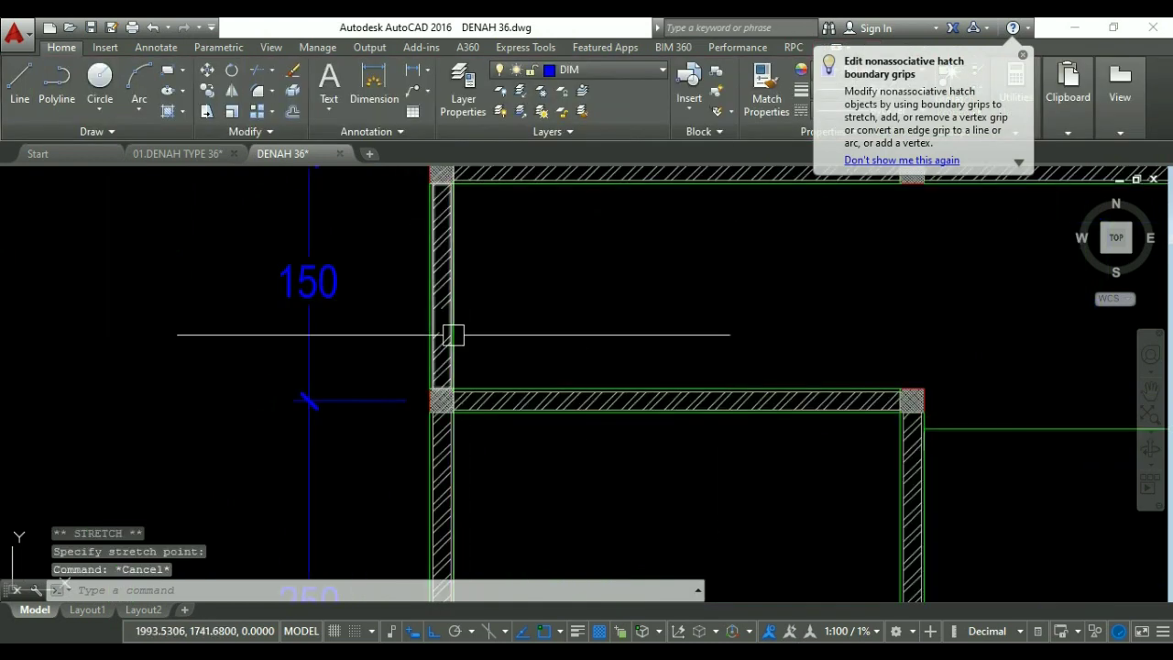
Pull the top edge of the left outer wall's lower hatch down to the underside of the column.
scroll(439, 290, "down", 3)
scroll(439, 290, "up", 6)
left_click(462, 294)
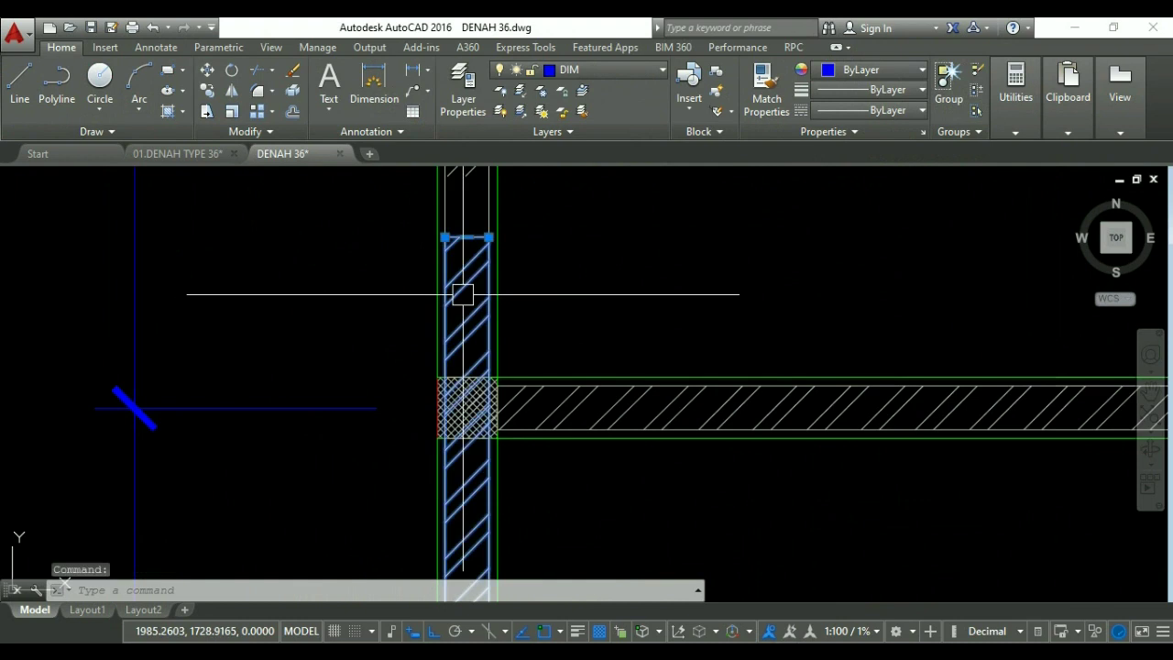
scroll(462, 254, "down", 2)
left_click(465, 243)
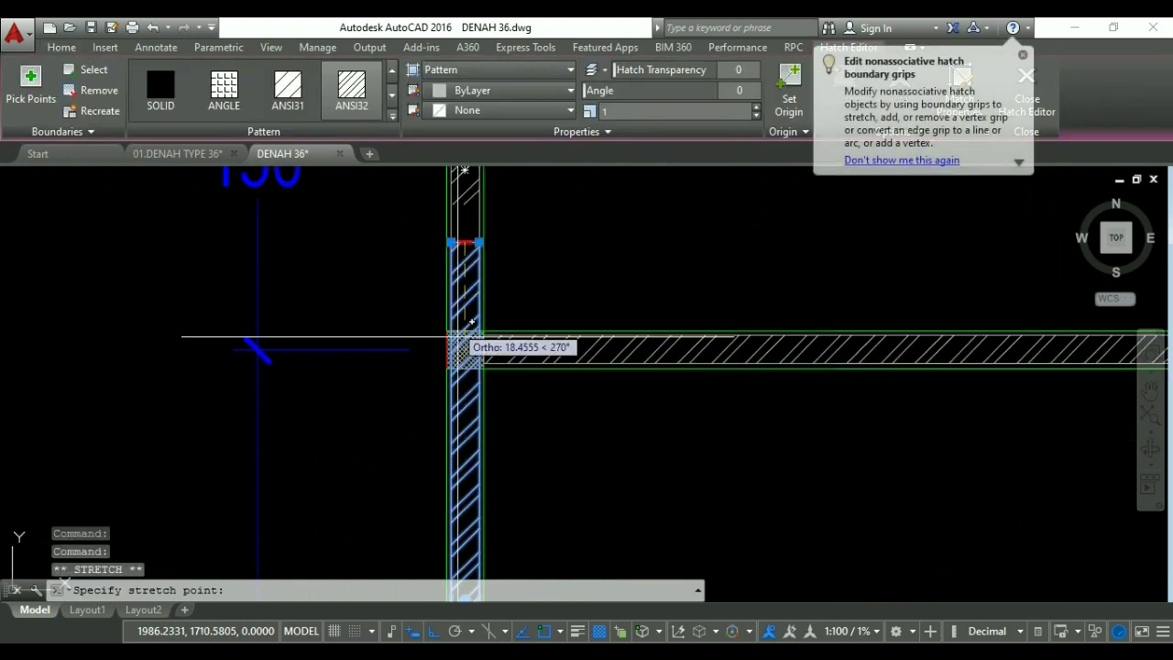
key("Escape")
Extend the bottom edge of the left outer wall's upper hatch down to the top of the column.
scroll(445, 266, "down", 2)
scroll(450, 272, "up", 2)
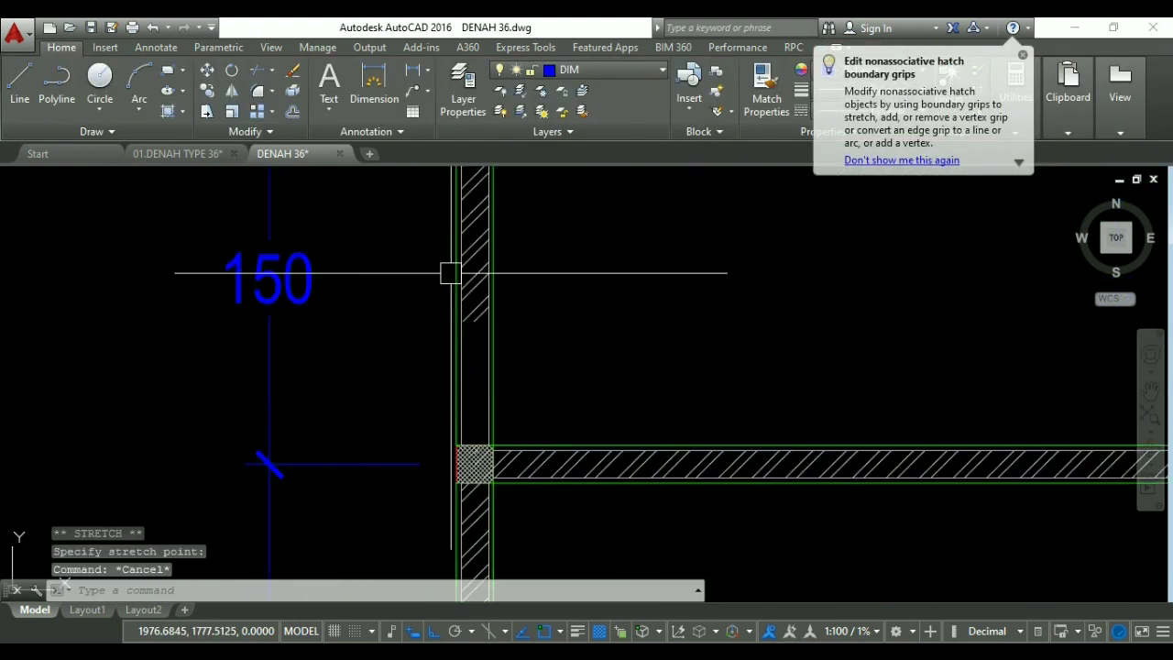
left_click(471, 280)
scroll(473, 322, "up", 2)
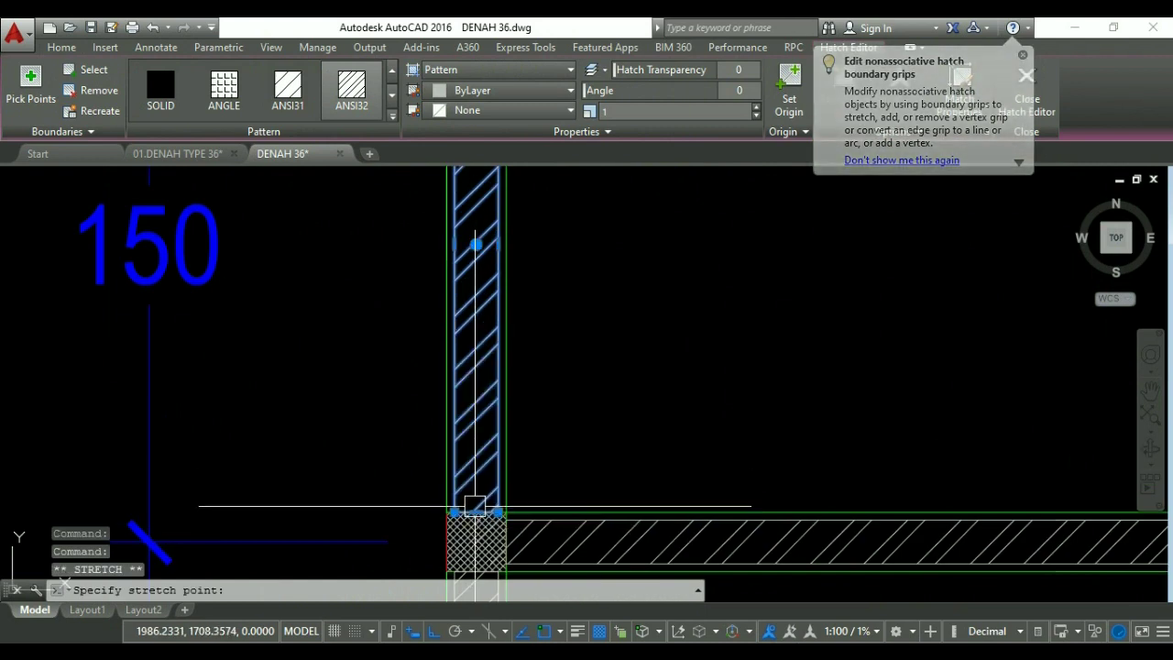
key("Escape")
scroll(475, 297, "down", 3)
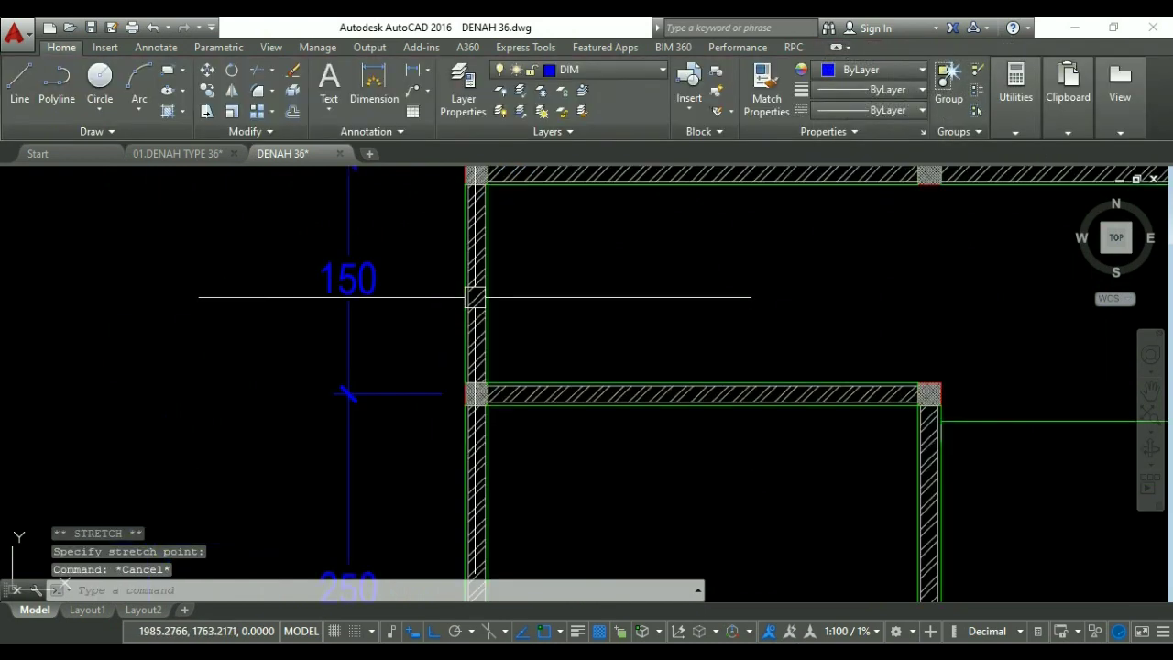
key("Escape")
Undo the hatch edits, the 50-unit wall stretch and the full-height stretch of the copied right-side dimension.
scroll(475, 297, "down", 2)
scroll(469, 358, "up", 2)
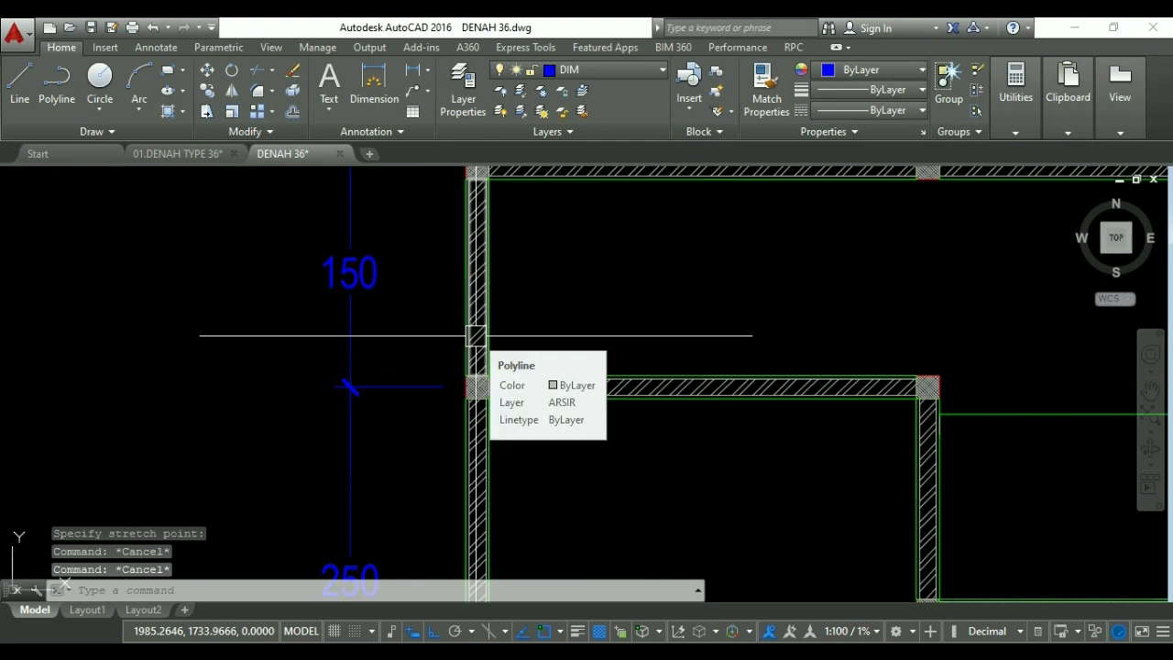
scroll(480, 307, "down", 3)
scroll(482, 321, "up", 3)
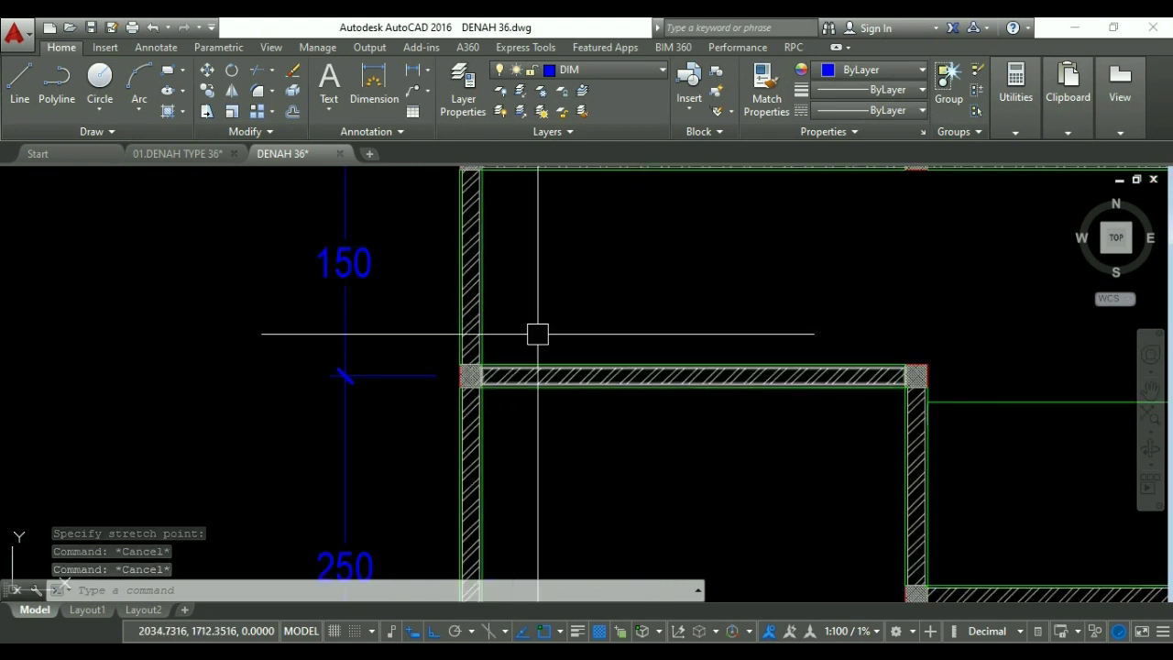
scroll(599, 306, "down", 3)
key("ctrl+z")
key("ctrl+z")
key("ctrl+z")
key("ctrl+z")
key("ctrl+z")
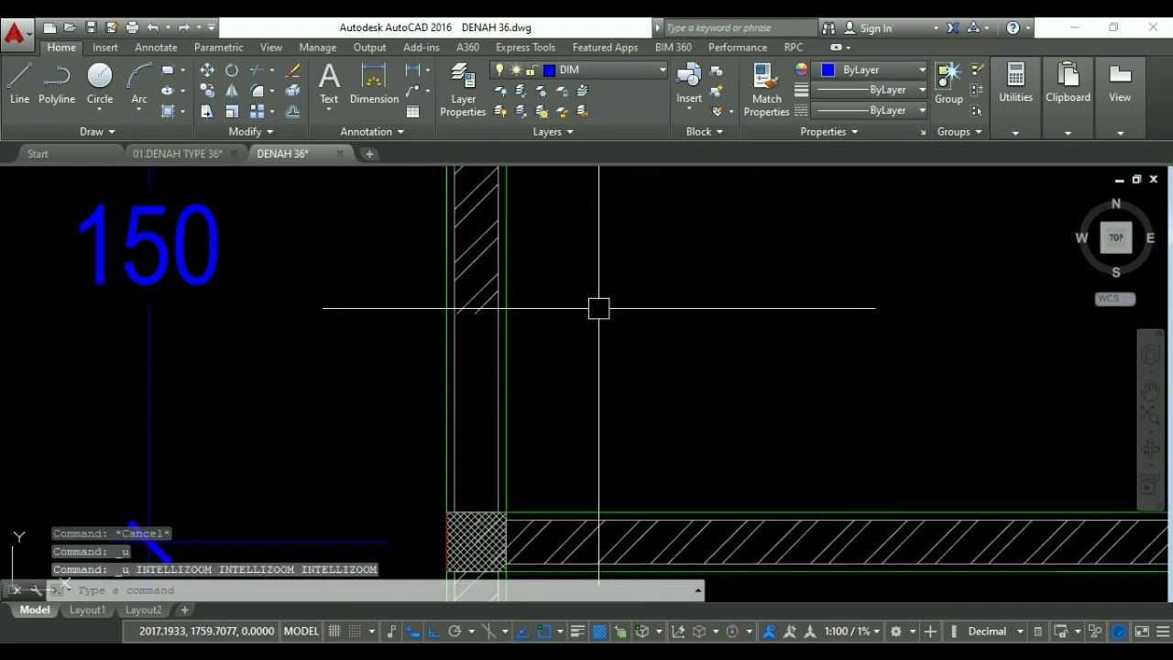
key("ctrl+z")
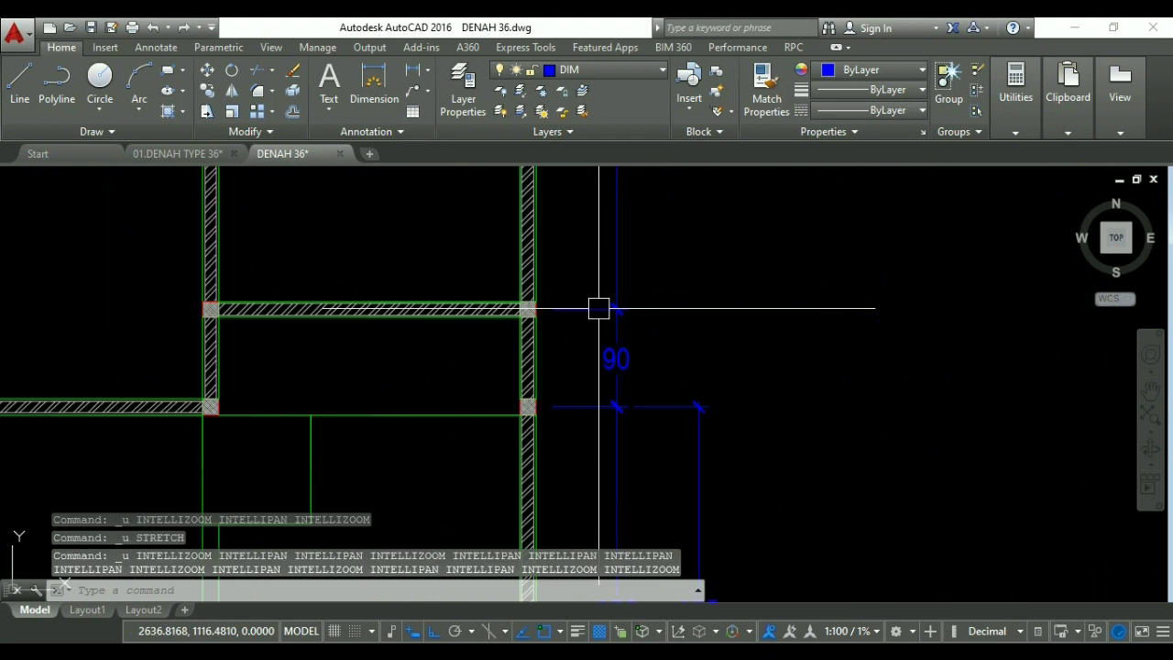
Make KUSEN the current layer.
scroll(597, 308, "down", 3)
scroll(464, 272, "up", 5)
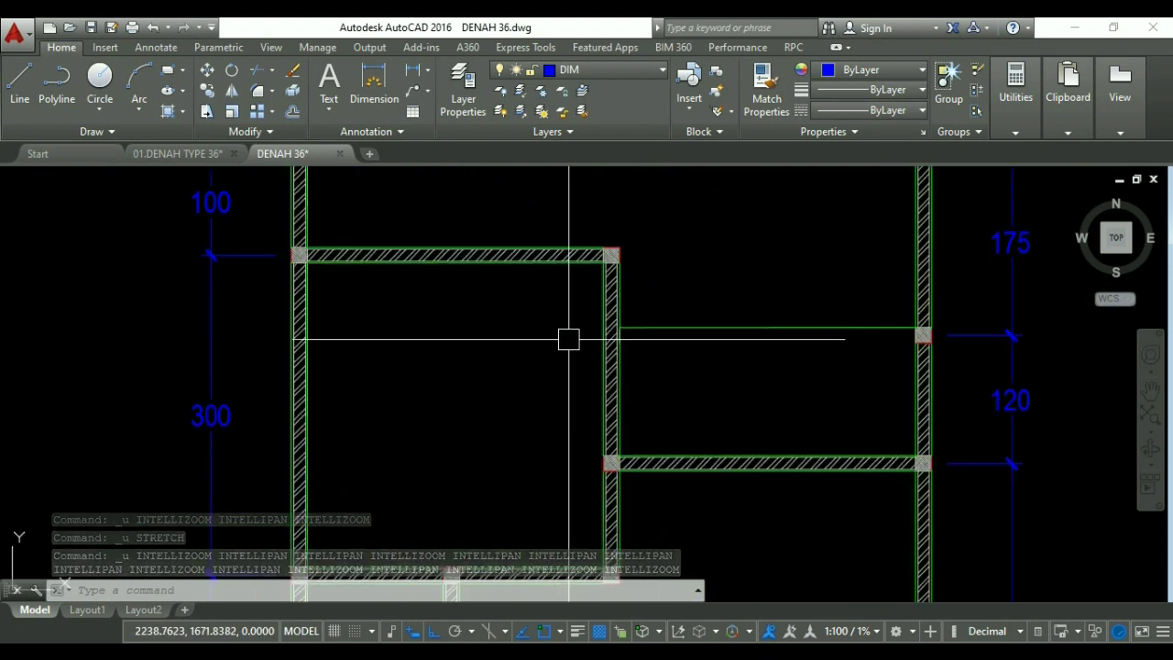
scroll(565, 352, "down", 3)
middle_click_drag(601, 352, 575, 290)
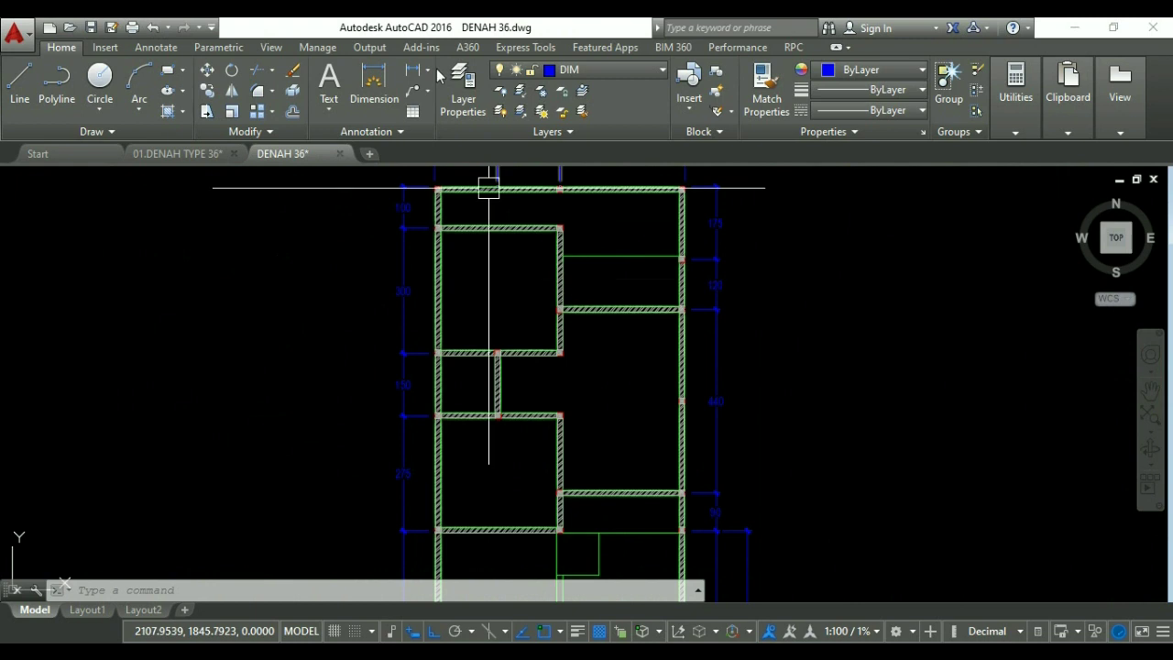
left_click(576, 71)
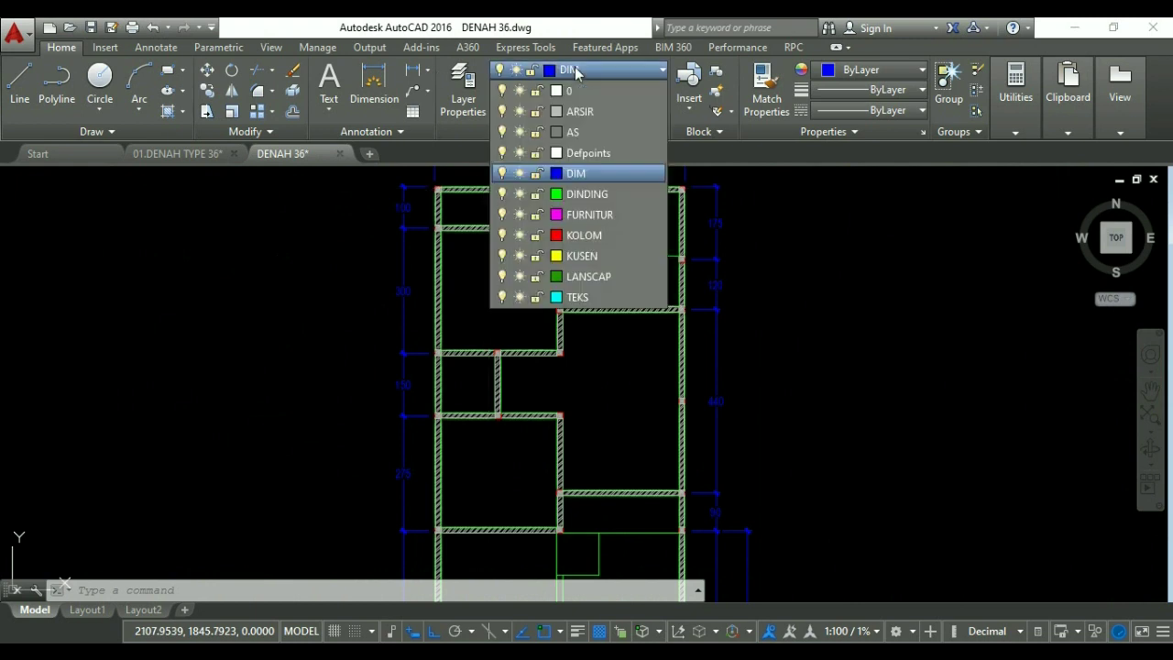
left_click(581, 257)
middle_click_drag(646, 406, 468, 333)
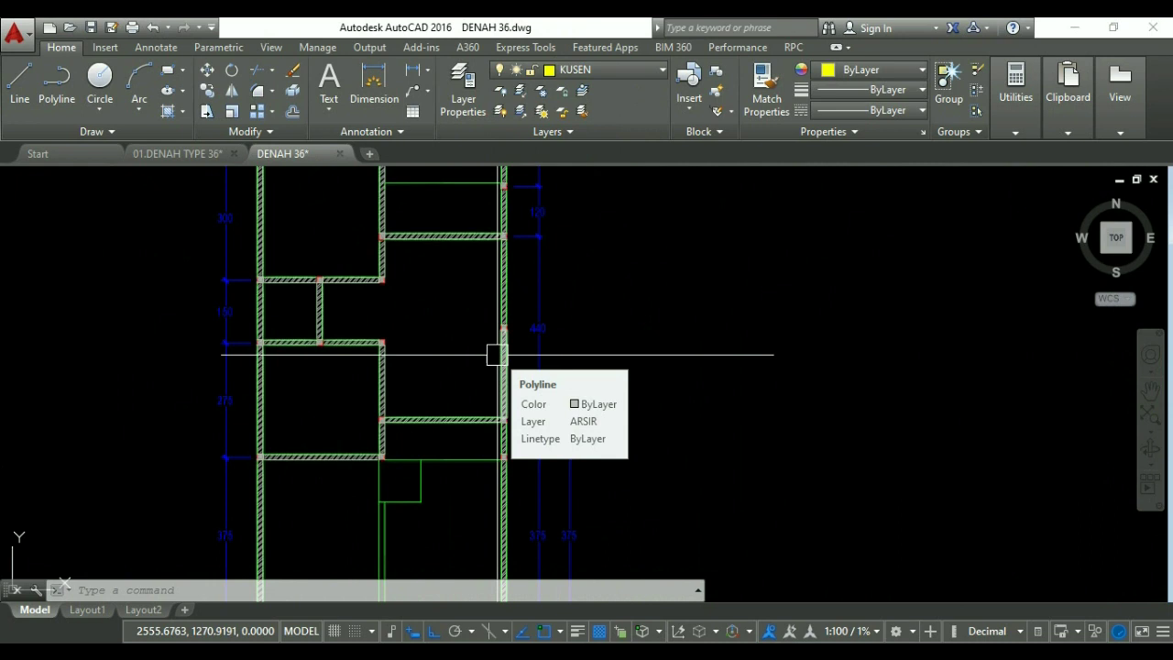
middle_click_drag(479, 324, 485, 332)
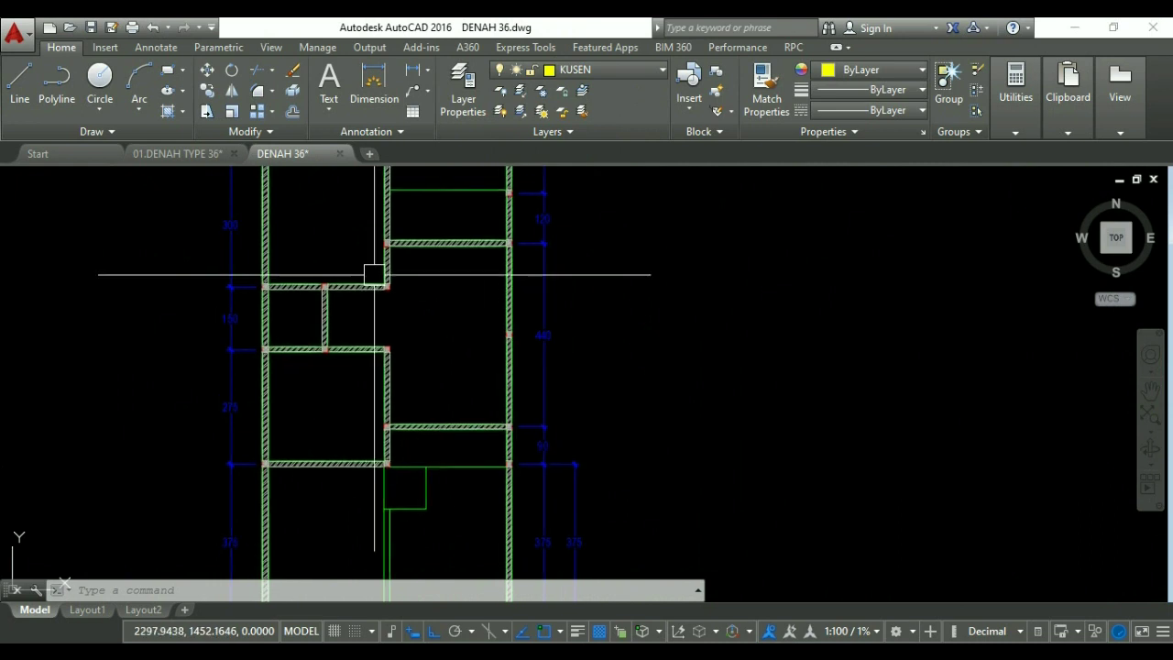
Switch to the 01.DENAH TYPE 36 drawing and examine the door and window frames along its walls.
left_click(182, 157)
scroll(507, 475, "down", 5)
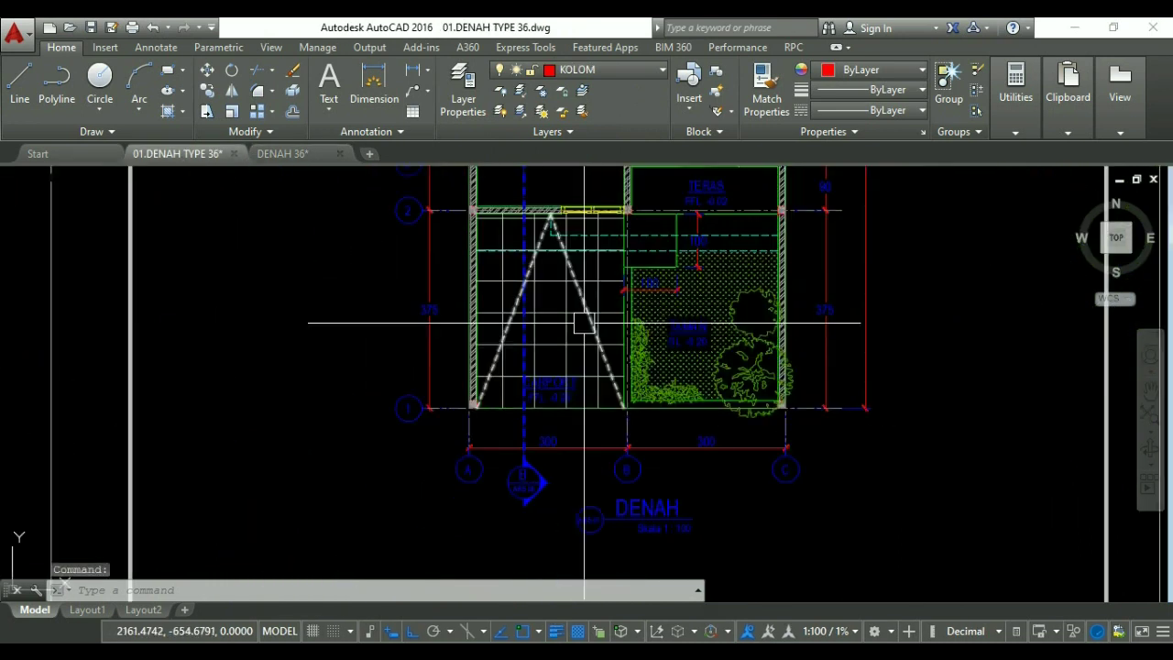
middle_click_drag(507, 475, 506, 477)
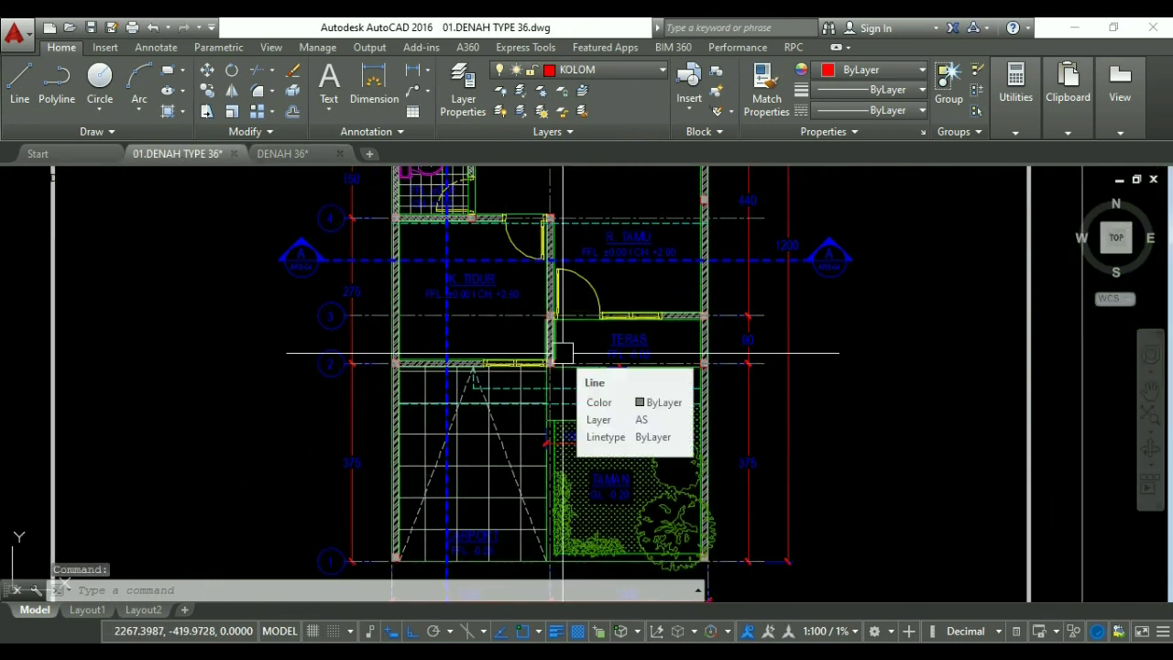
type("p")
key("Return")
left_click_drag(553, 266, 504, 380)
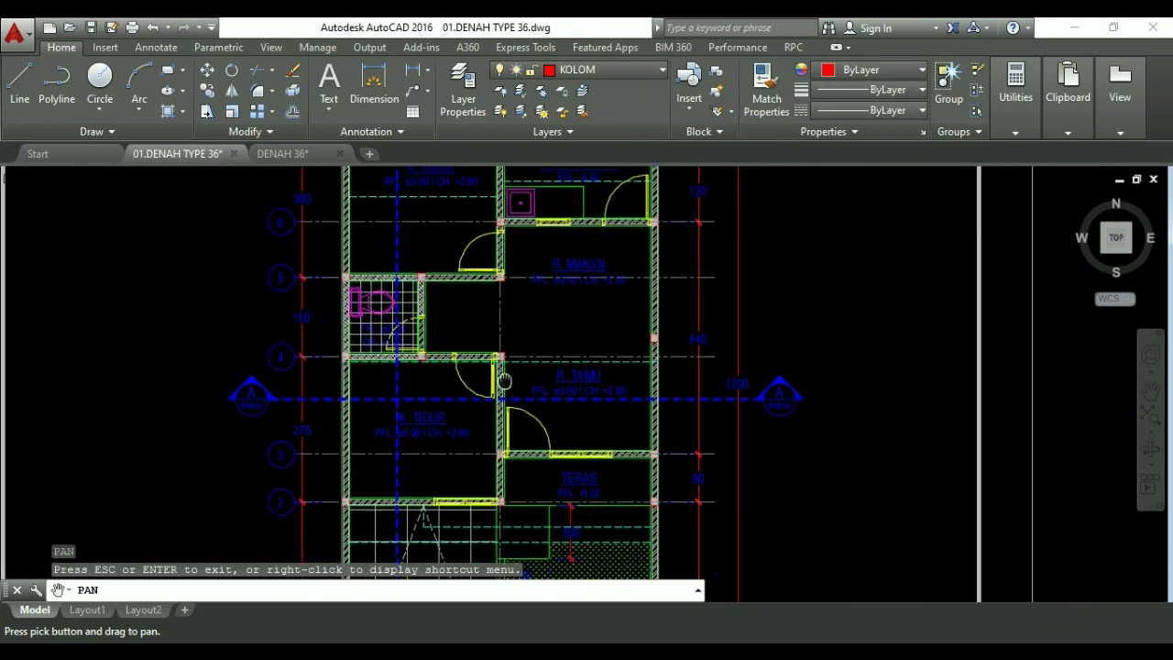
scroll(521, 309, "up", 1)
scroll(498, 289, "up", 1)
left_click_drag(497, 290, 517, 302)
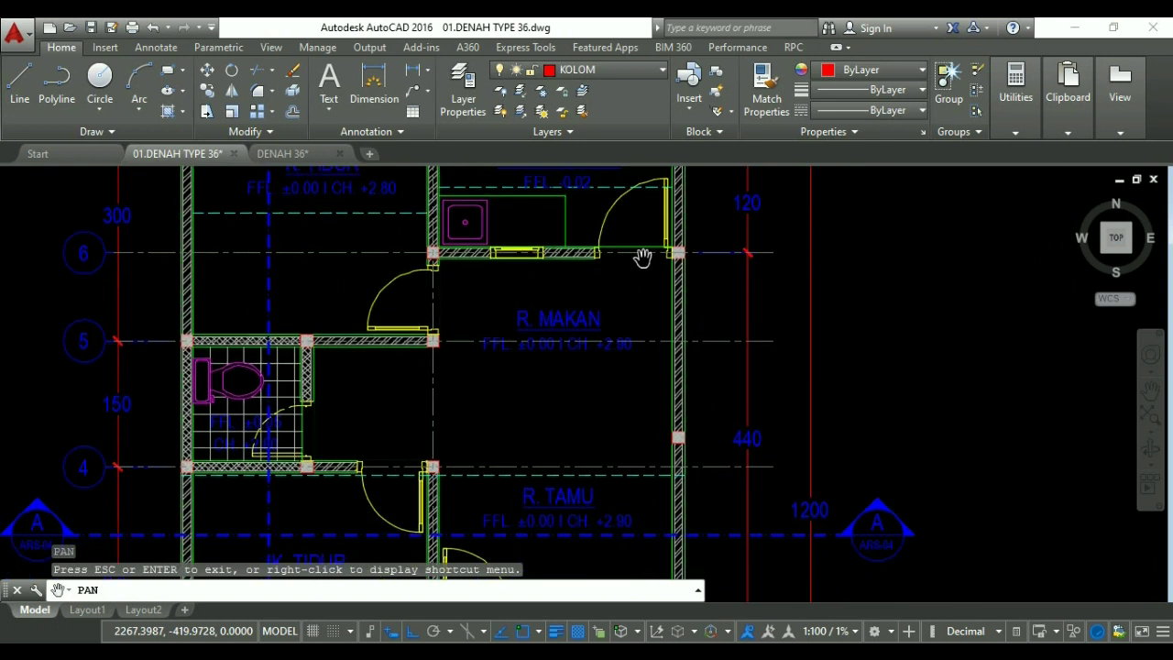
left_click_drag(643, 258, 583, 306)
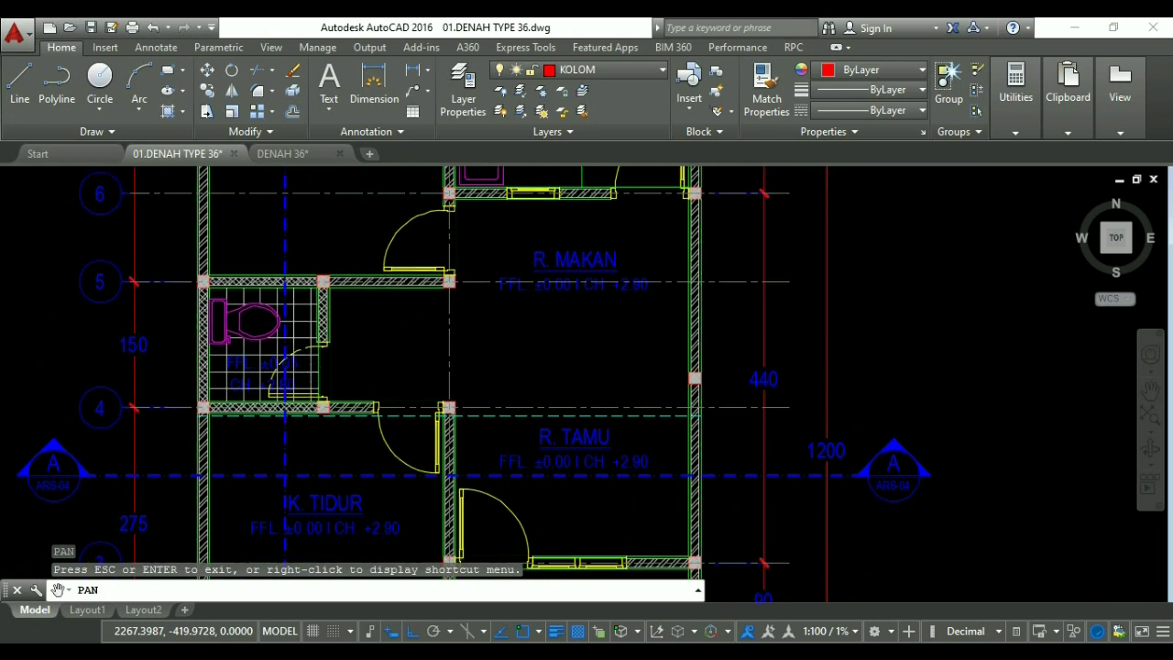
scroll(479, 406, "down", 6)
scroll(361, 385, "up", 8)
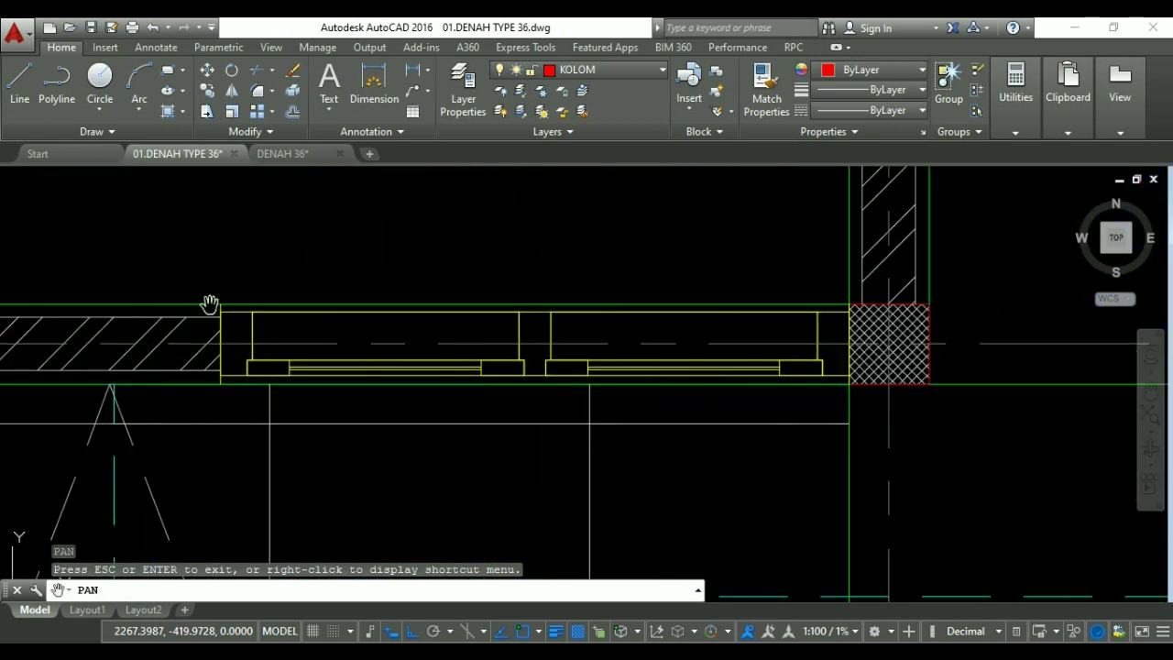
scroll(281, 341, "down", 3)
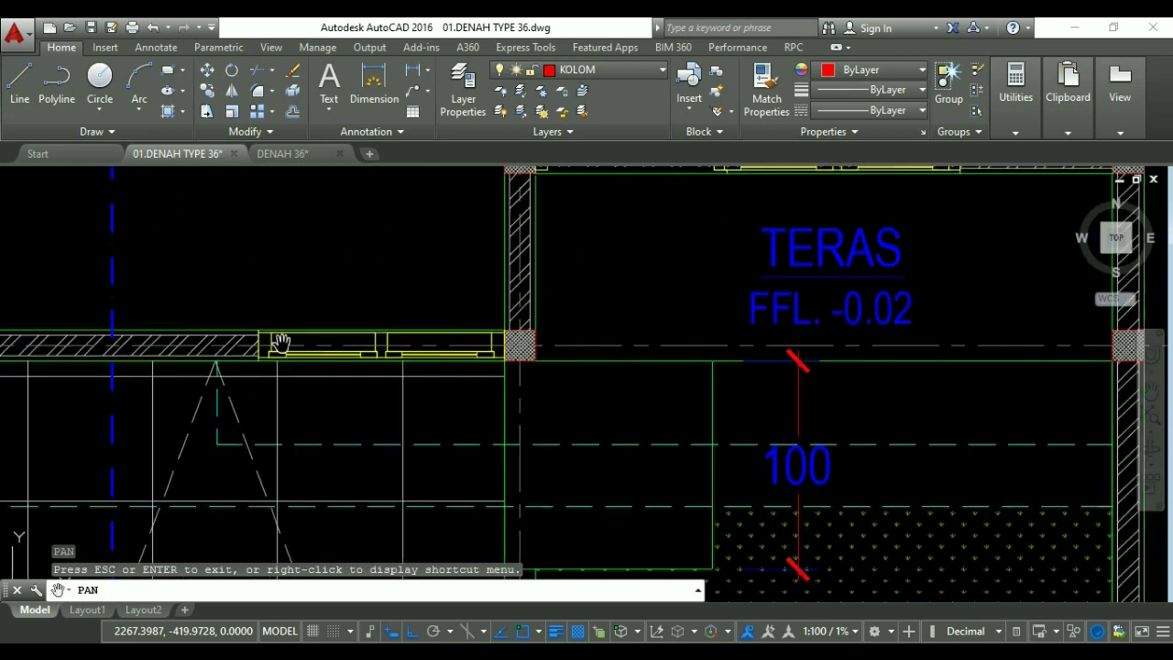
Return to the DENAH 36 drawing and begin a door jamb polyline right of the plan: 12 down, 6 right, 8 up.
left_click(303, 153)
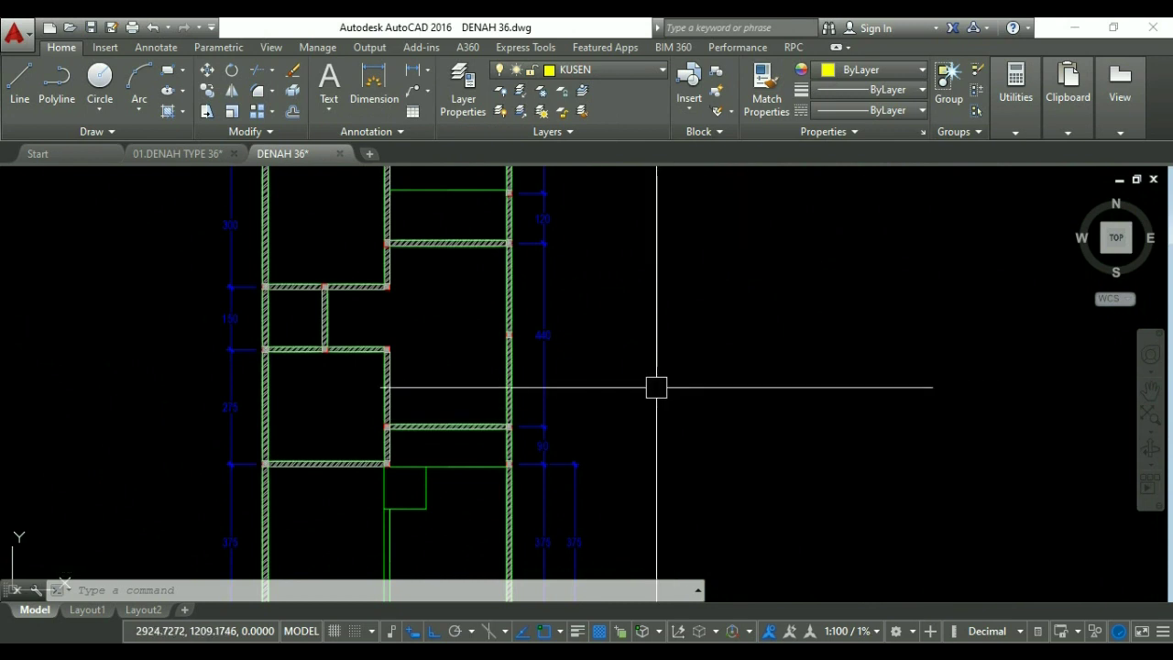
scroll(656, 387, "up", 2)
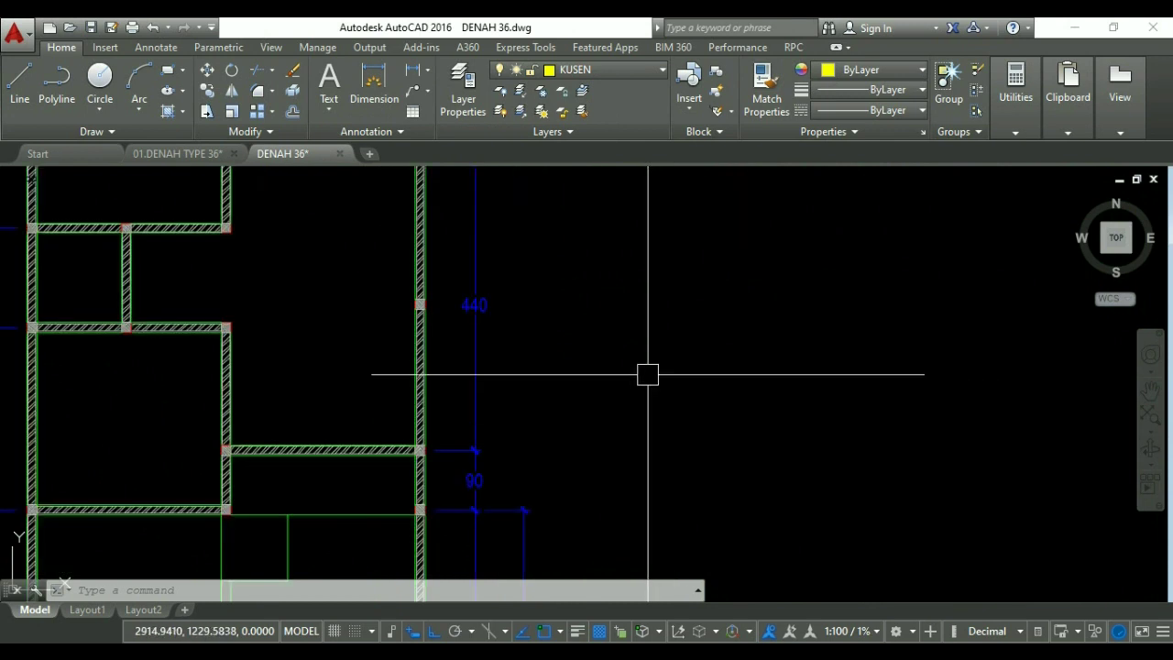
scroll(648, 374, "up", 2)
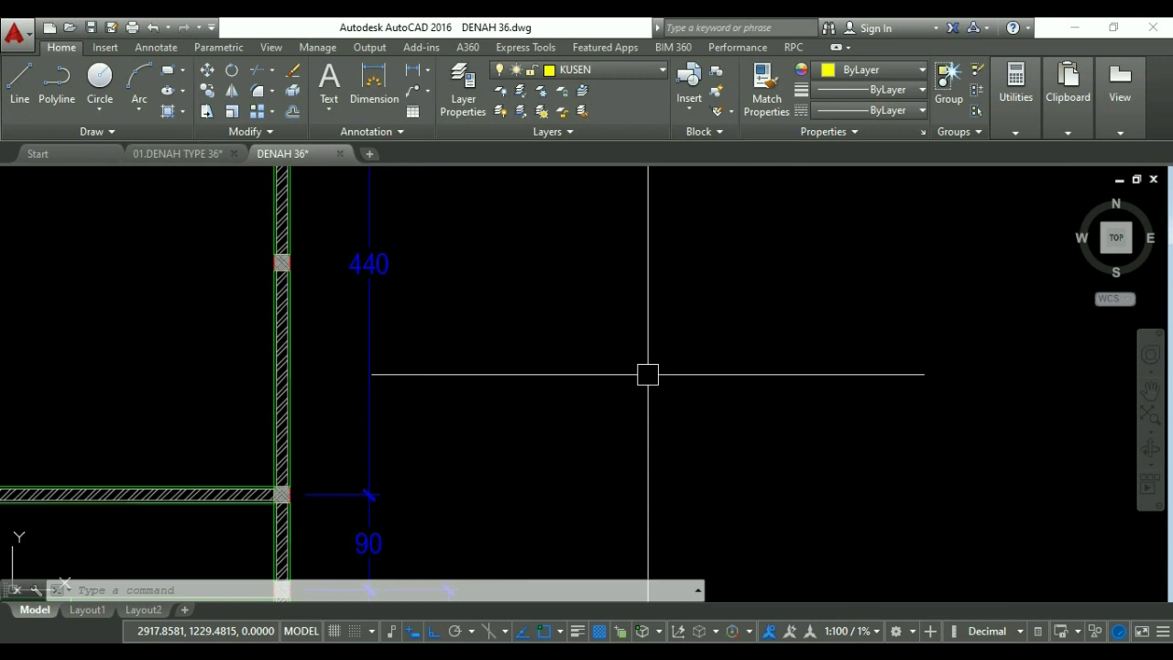
key("Return")
scroll(618, 354, "up", 2)
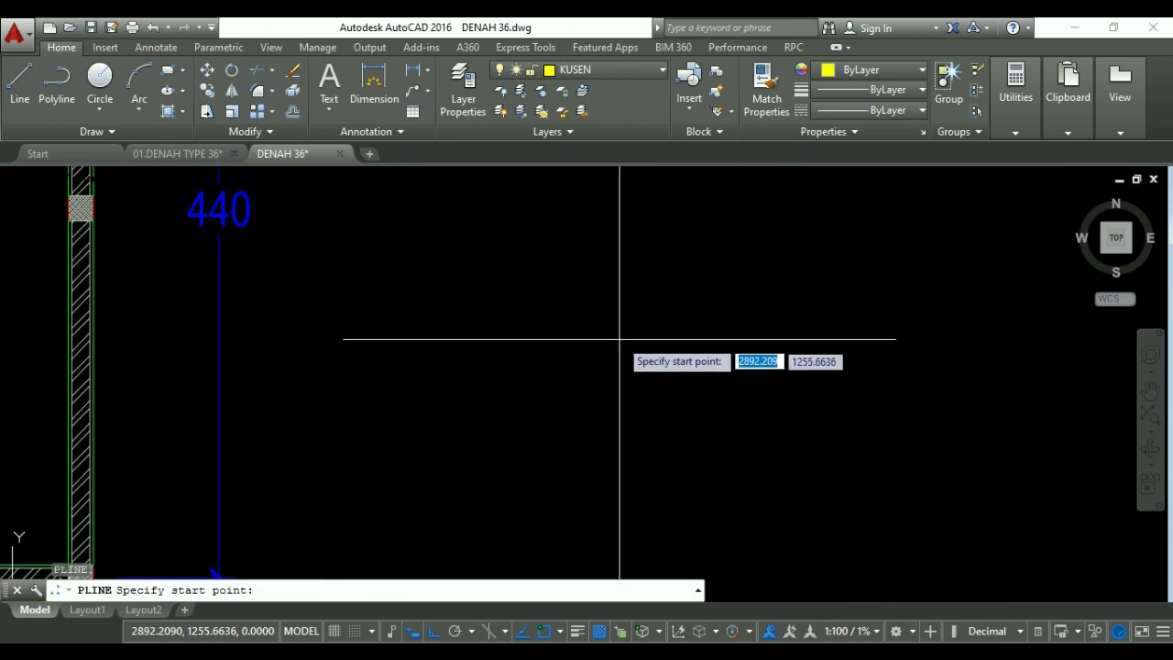
left_click(619, 335)
scroll(617, 394, "up", 2)
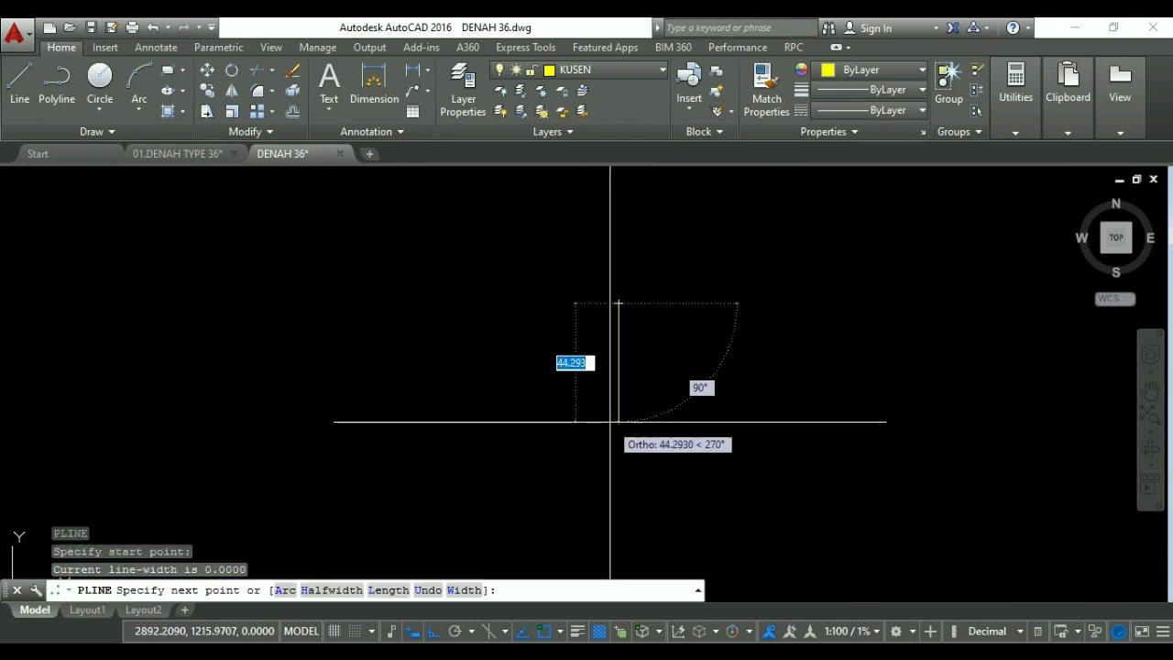
type("12")
key("Return")
scroll(623, 406, "down", 4)
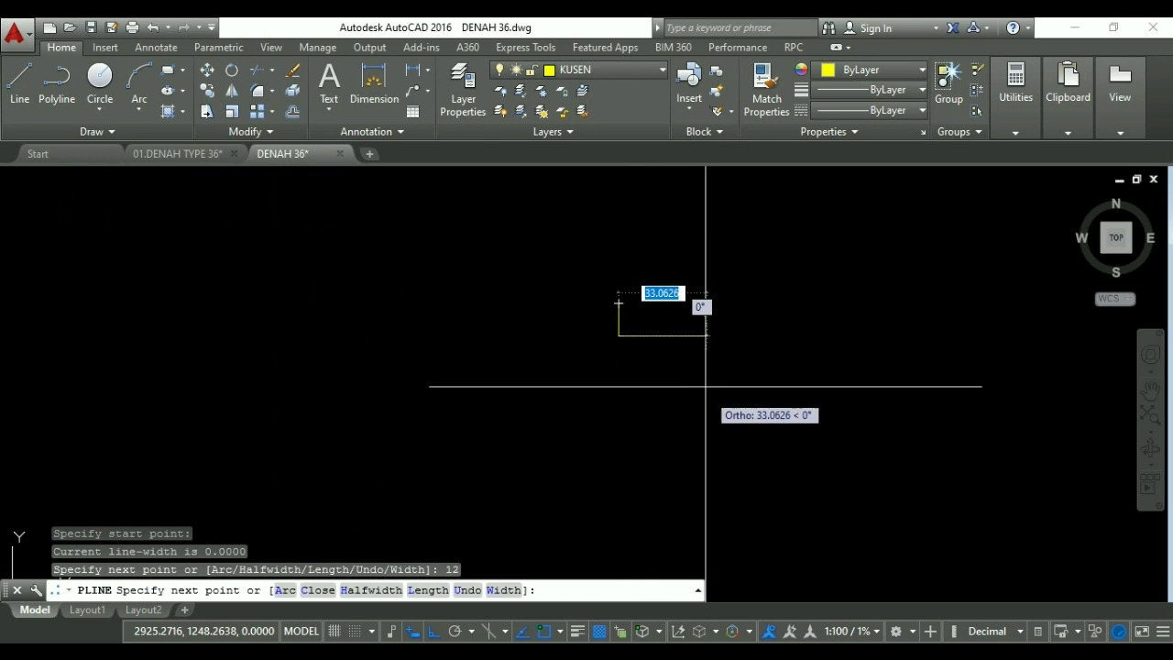
type("6")
key("Return")
scroll(550, 275, "down", 2)
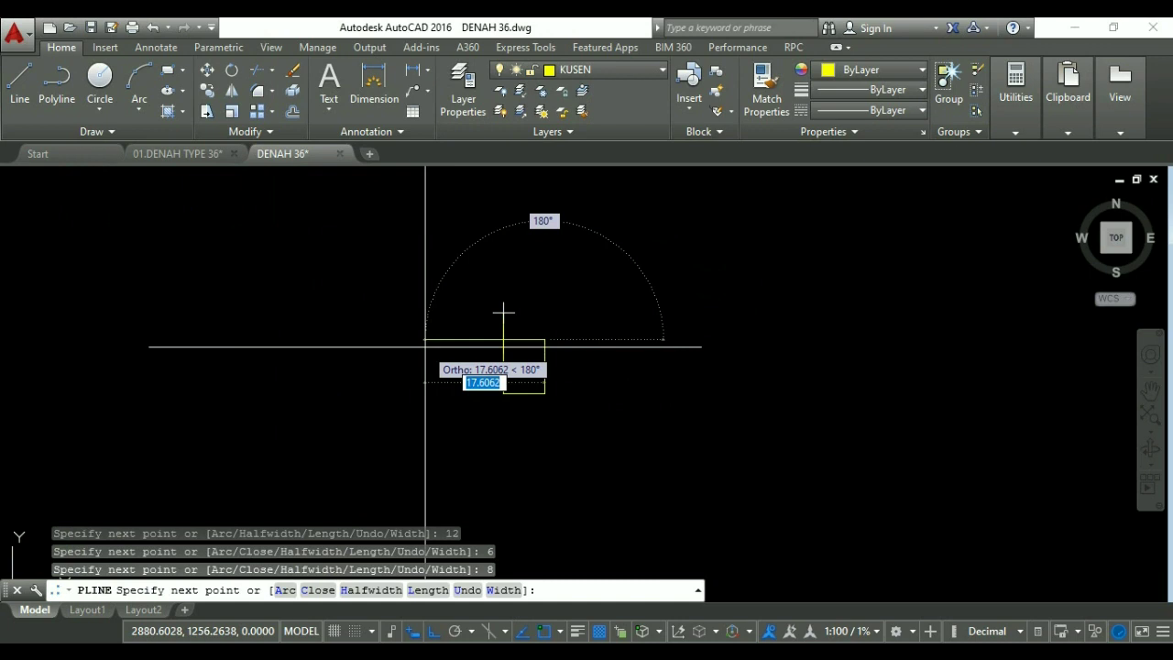
Complete the rebated jamb outline with segments 1 left and 4 up, and close the polyline.
type("1")
key("Return")
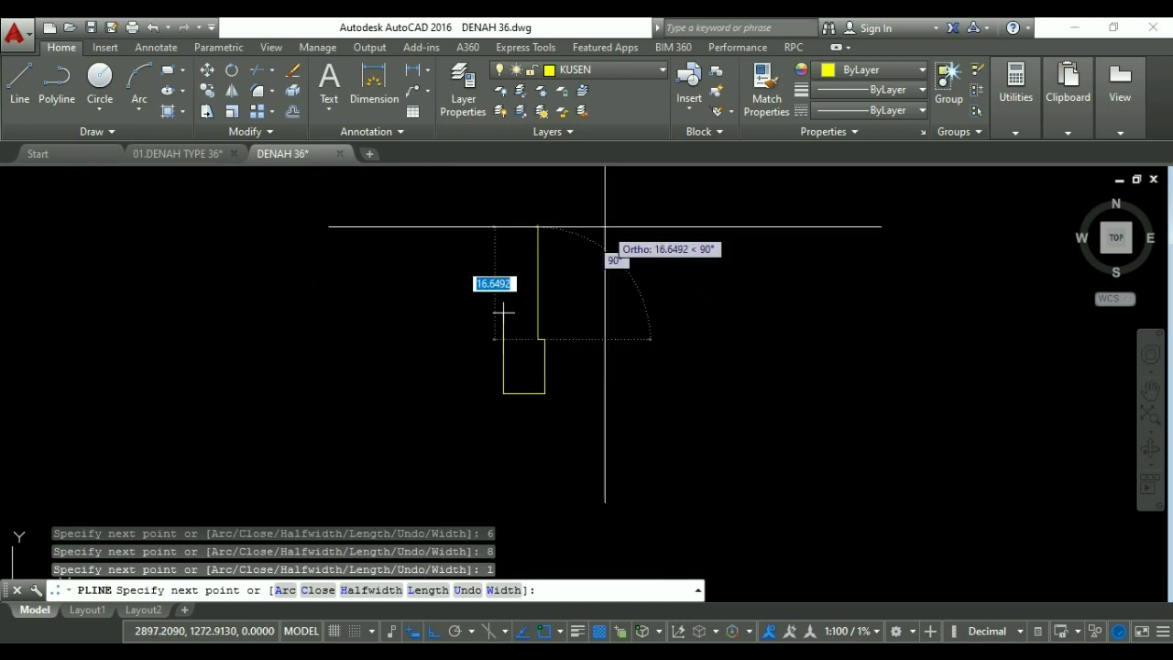
type("4")
key("Return")
type("C")
key("Return")
scroll(524, 327, "down", 3)
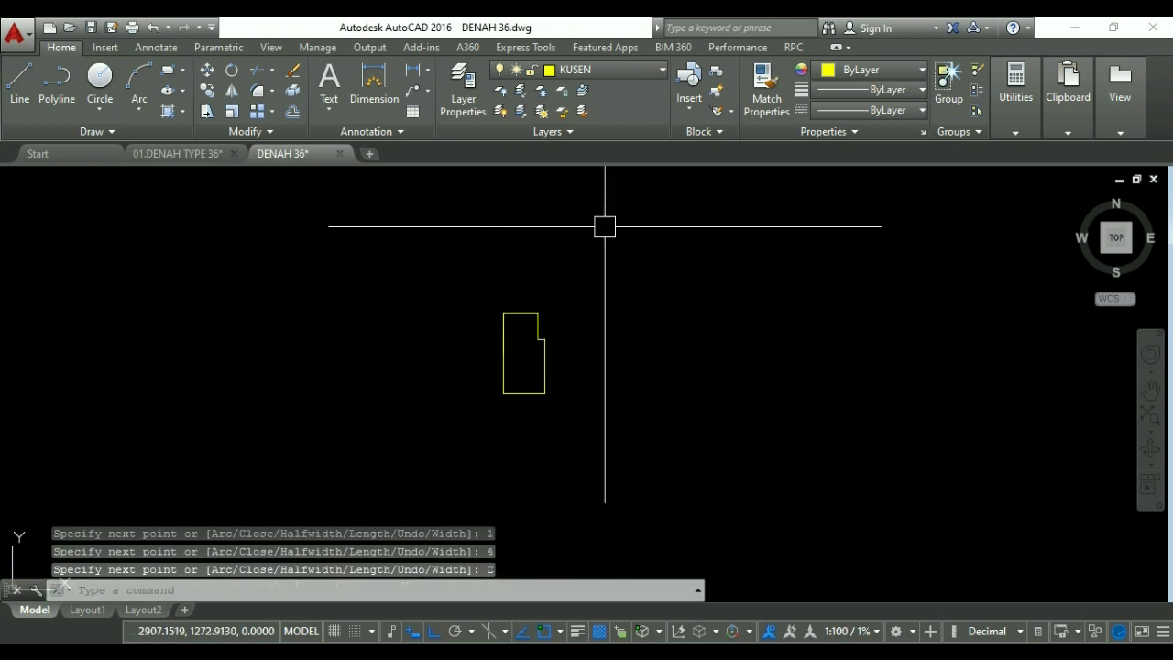
scroll(550, 320, "up", 4)
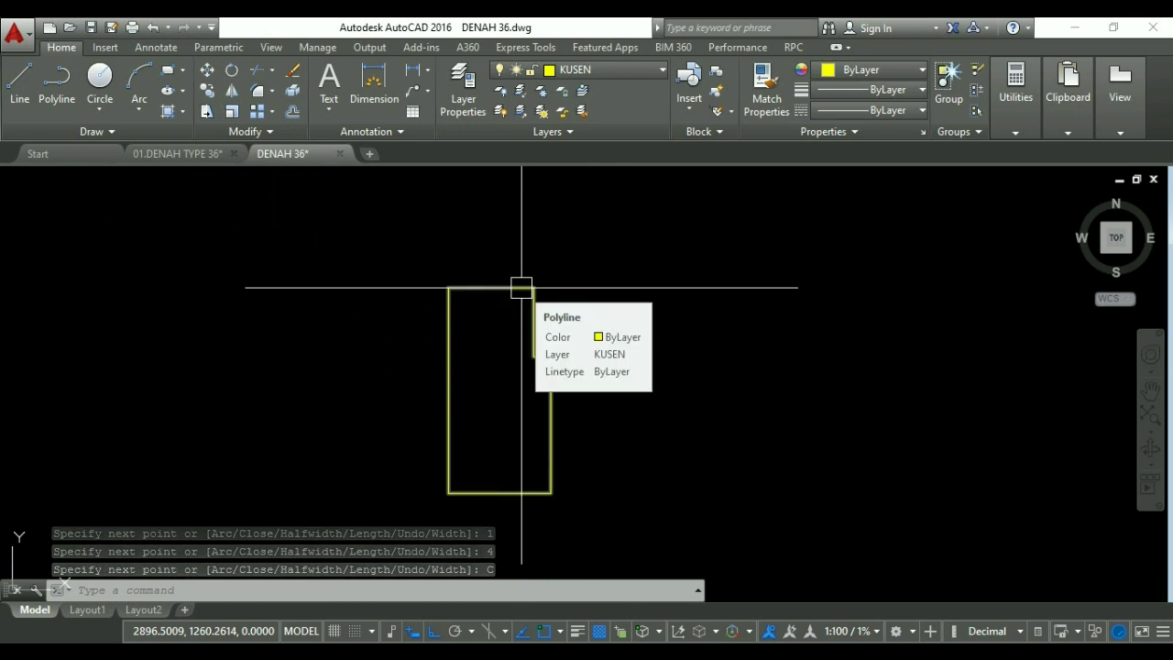
scroll(522, 289, "down", 4)
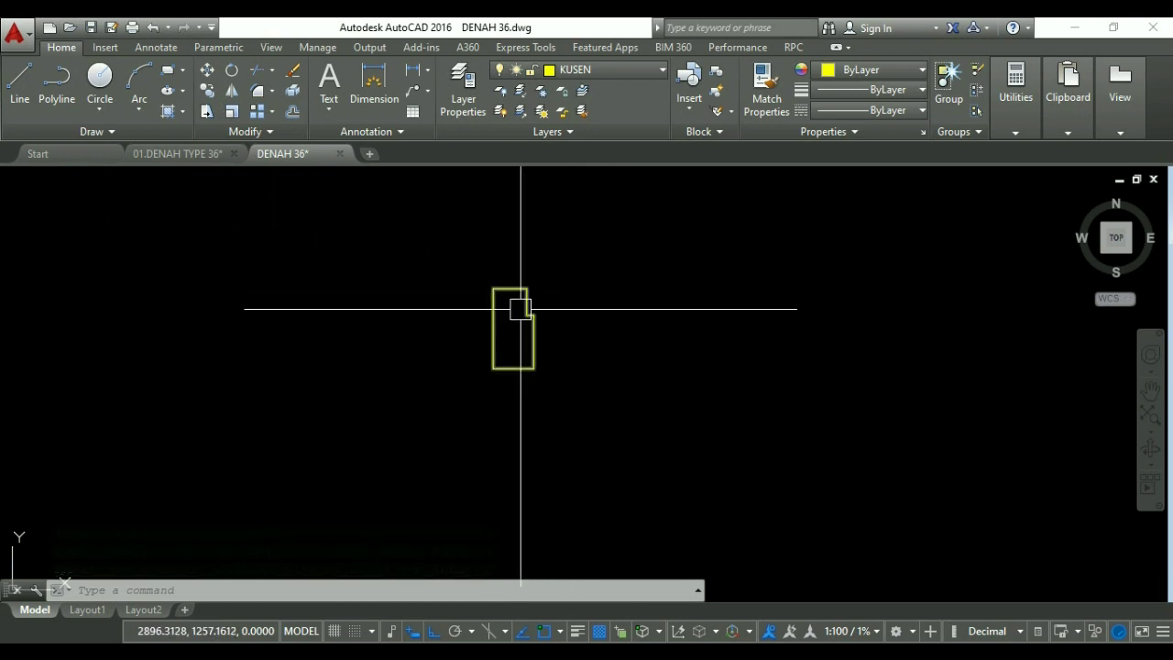
middle_click_drag(586, 327, 516, 355)
key("Escape")
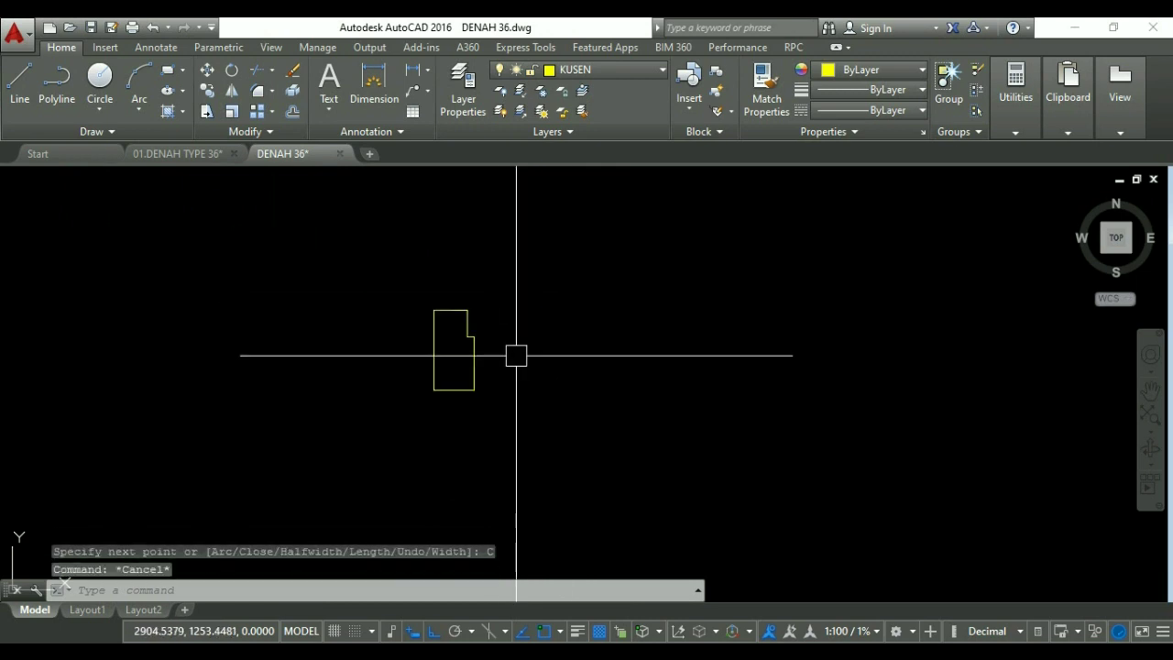
Draw an 80-unit horizontal line to the right from the jamb's lower-right corner to set the opening width.
type("l")
key("Return")
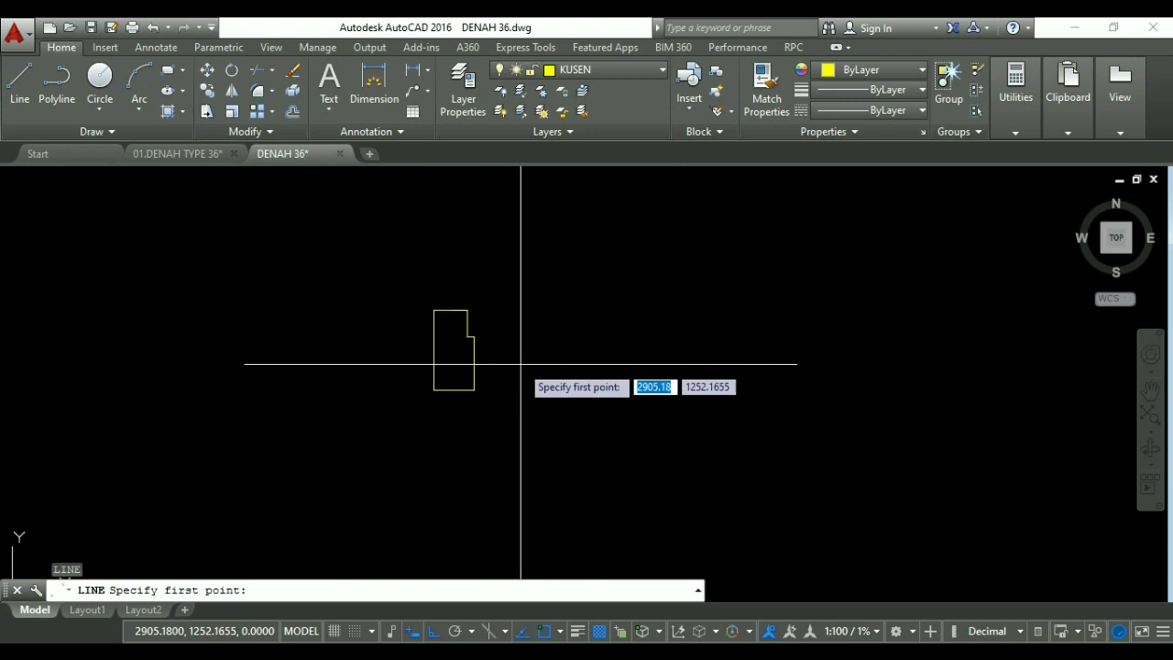
left_click(474, 391)
key("Return")
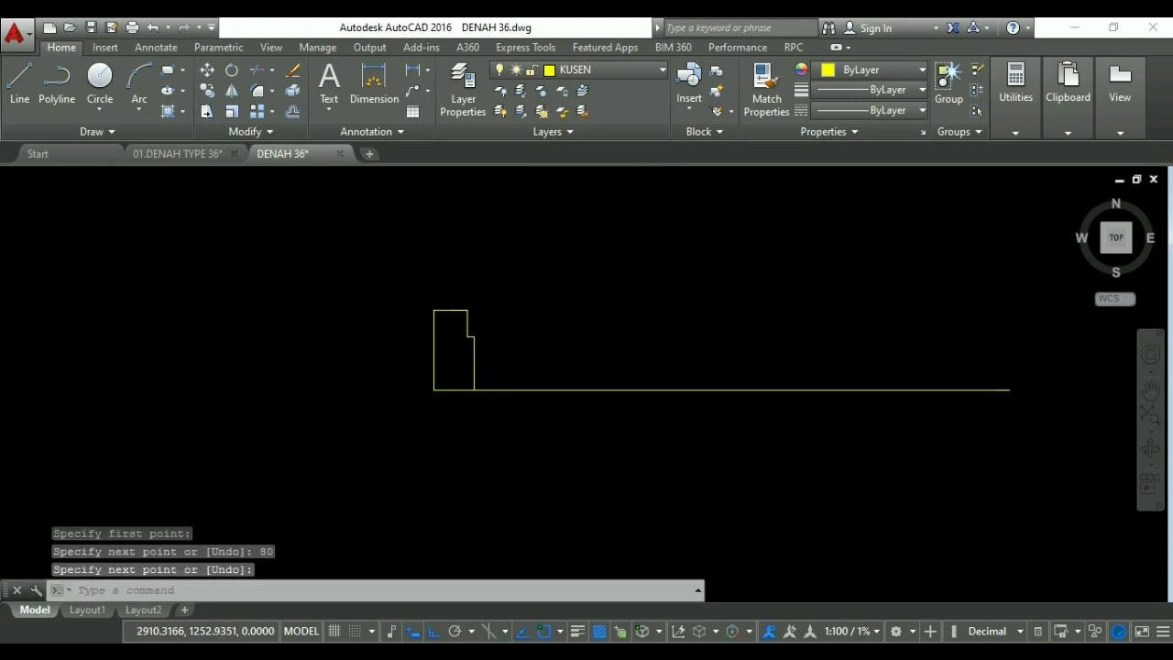
key("Escape")
Mirror the jamb about a vertical axis through the line's midpoint, keeping the original.
scroll(463, 389, "down", 3)
type("MI")
key("Return")
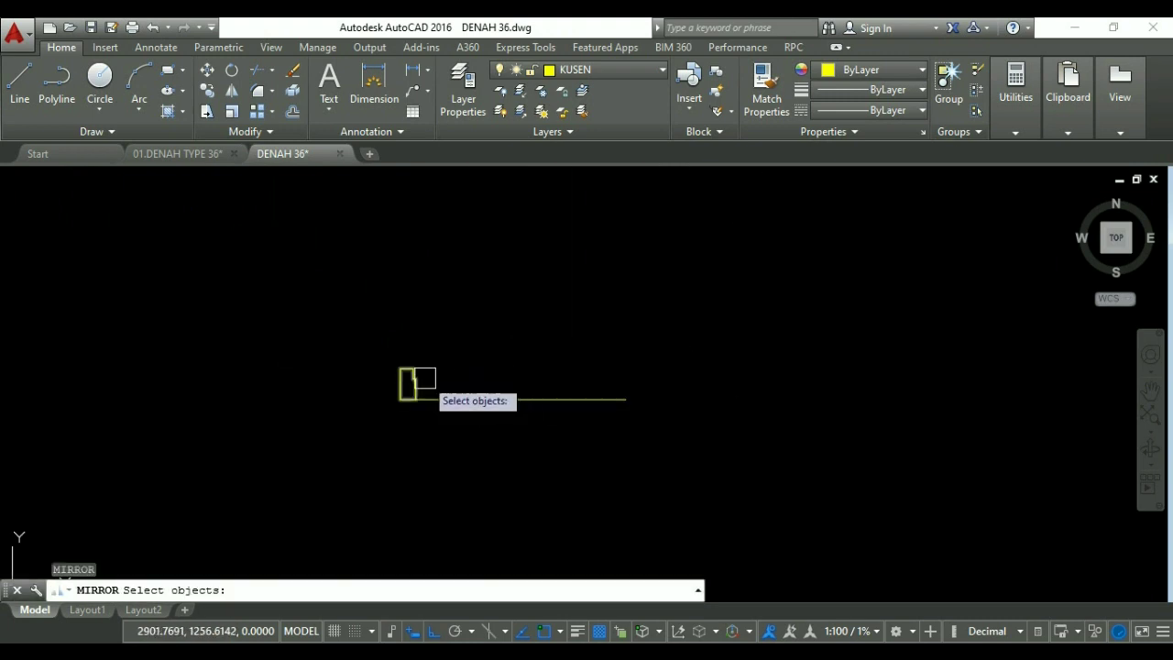
left_click(414, 383)
key("Return")
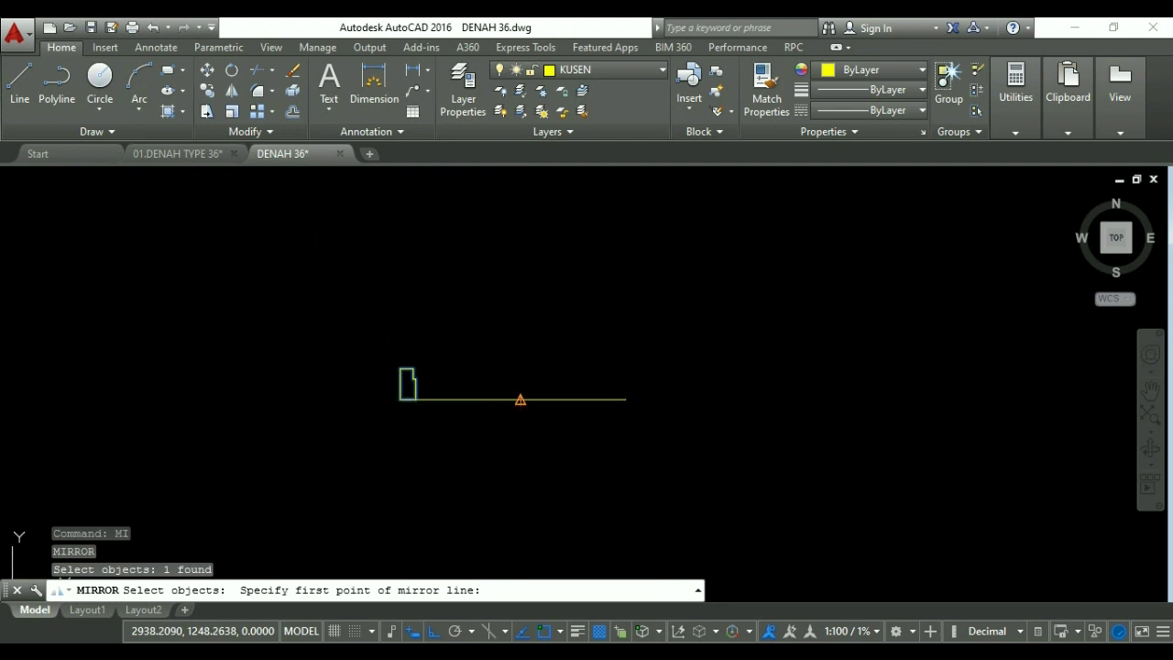
left_click(521, 398)
left_click(513, 414)
key("Return")
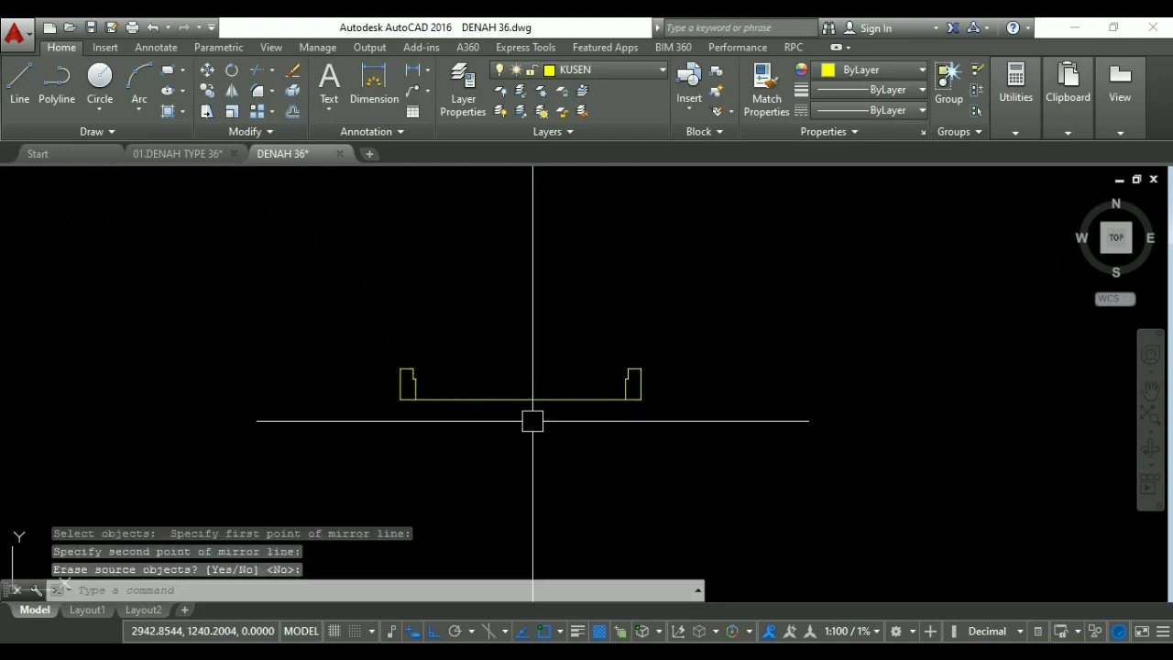
Draw the open door leaf as a rectangle from the right jamb's upper-left corner to the relative corner @-4,82.
scroll(615, 367, "up", 2)
key("Escape")
type("REC")
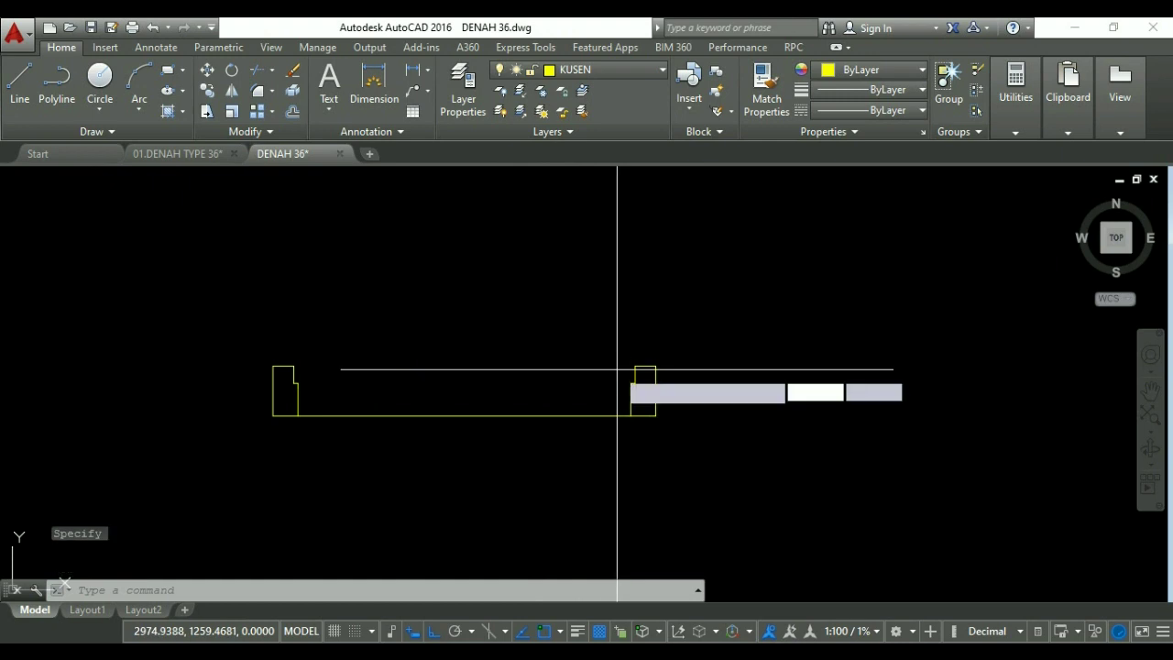
key("Return")
scroll(629, 366, "up", 3)
left_click(664, 367)
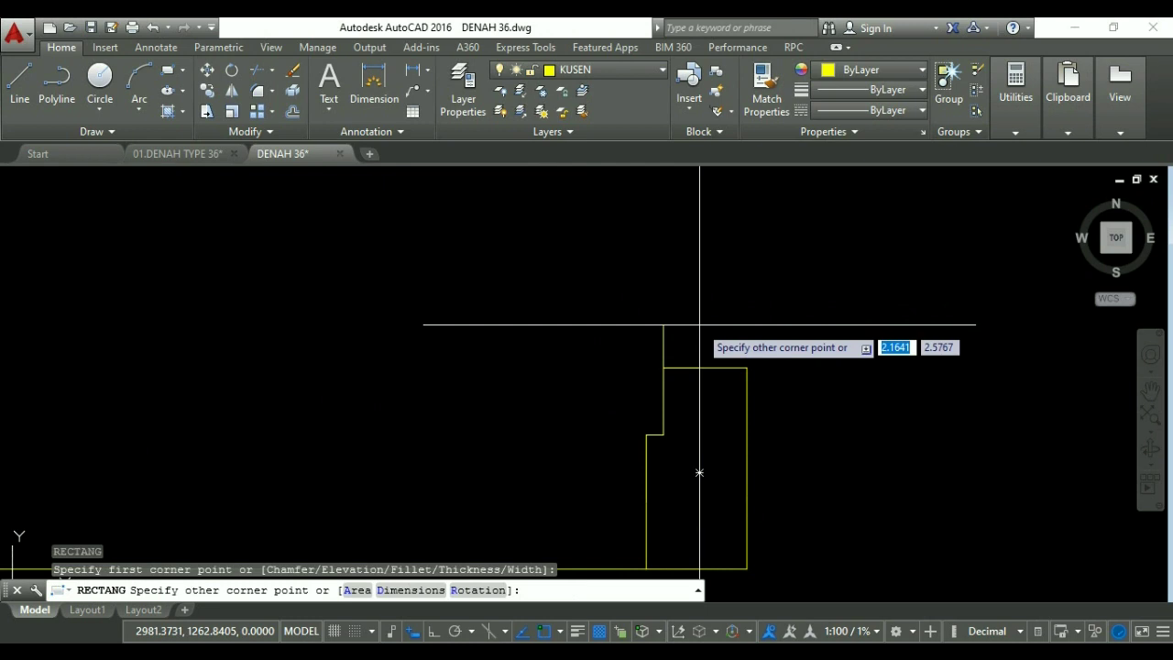
key("Tab")
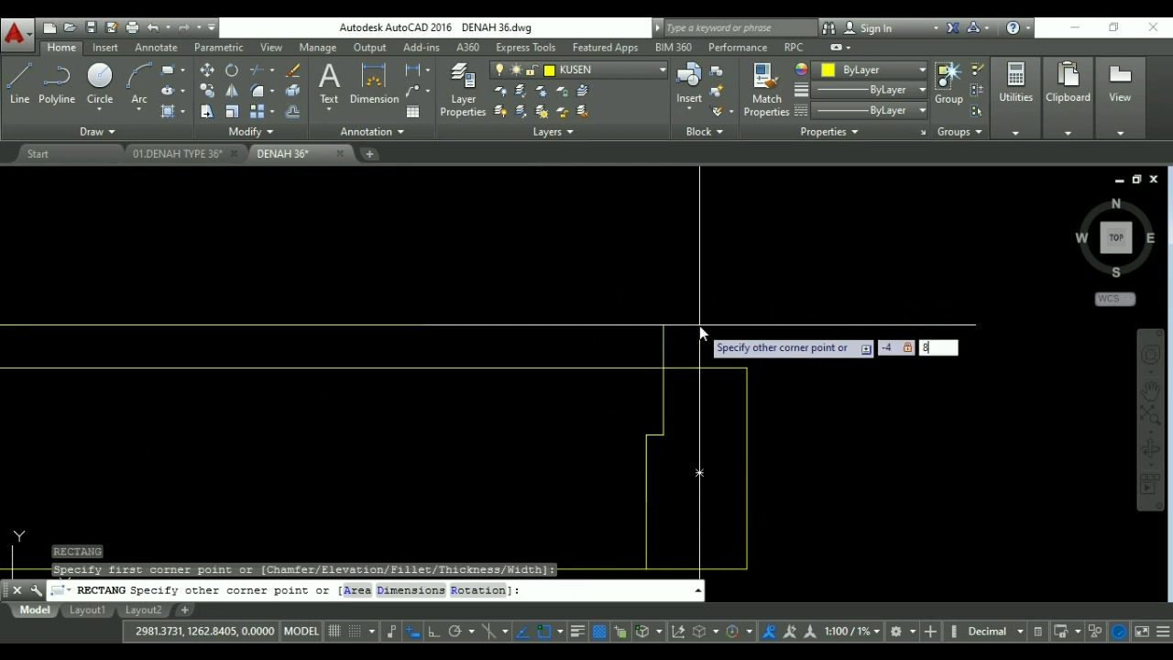
key("Return")
scroll(700, 325, "down", 3)
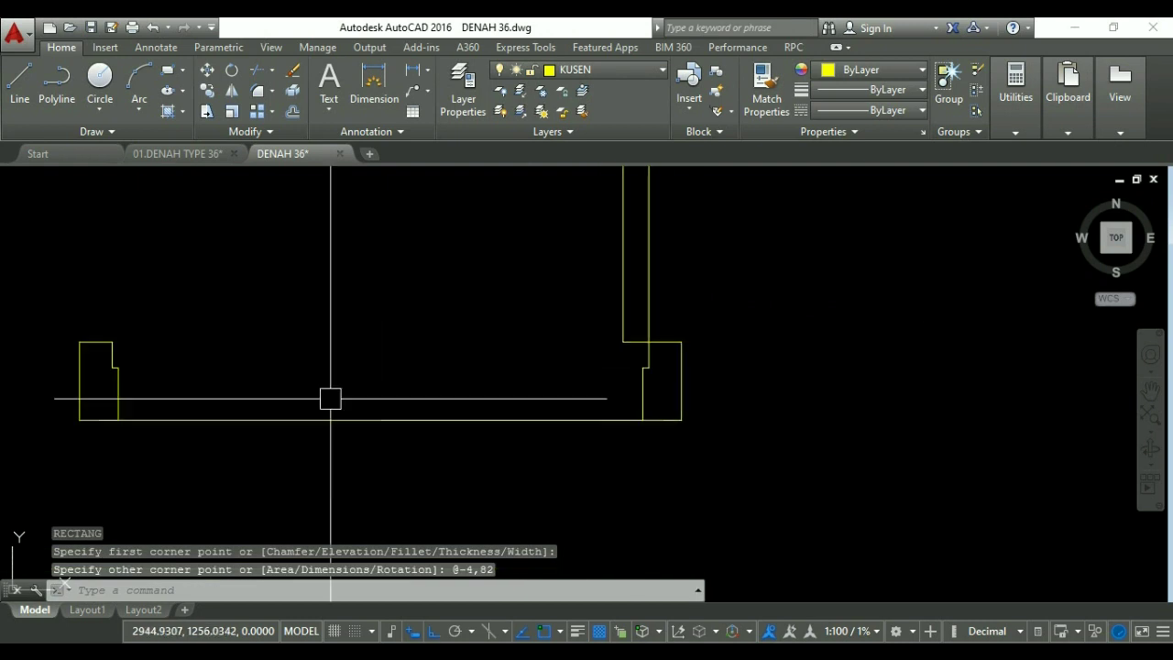
scroll(411, 427, "down", 4)
middle_click_drag(494, 366, 492, 453)
middle_click_drag(524, 325, 512, 392)
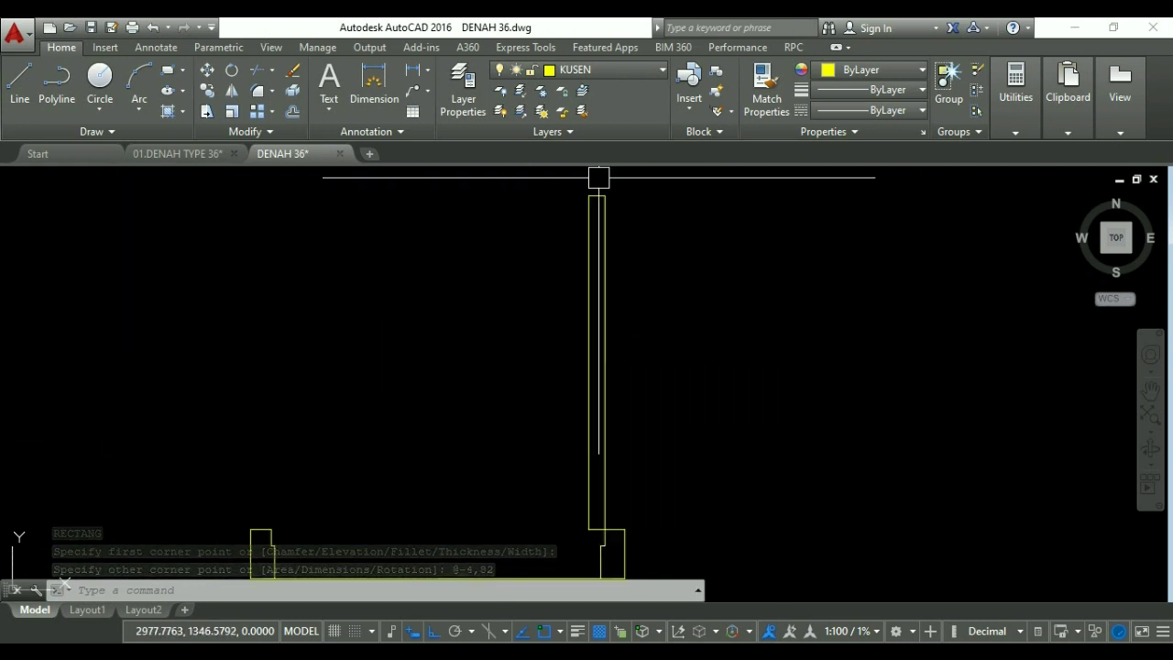
Erase the horizontal line connecting the two jambs.
scroll(598, 177, "down", 2)
left_click(527, 445)
left_click(491, 400)
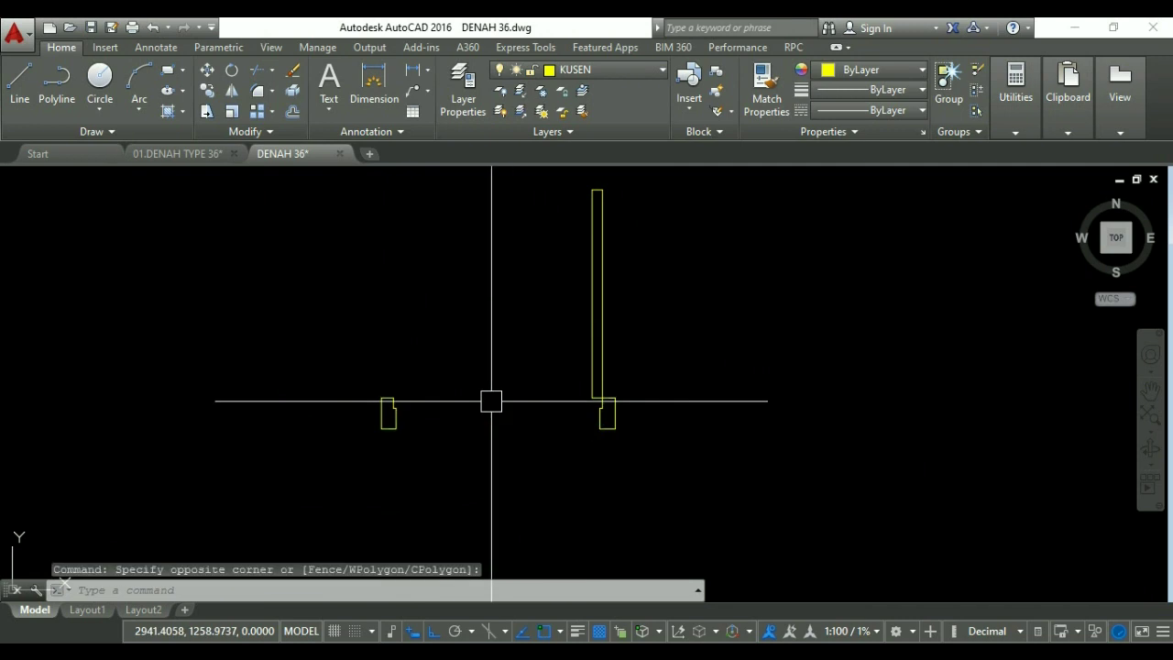
type("e")
key("Return")
scroll(394, 405, "up", 6)
scroll(385, 356, "down", 4)
scroll(882, 358, "up", 2)
scroll(600, 365, "down", 5)
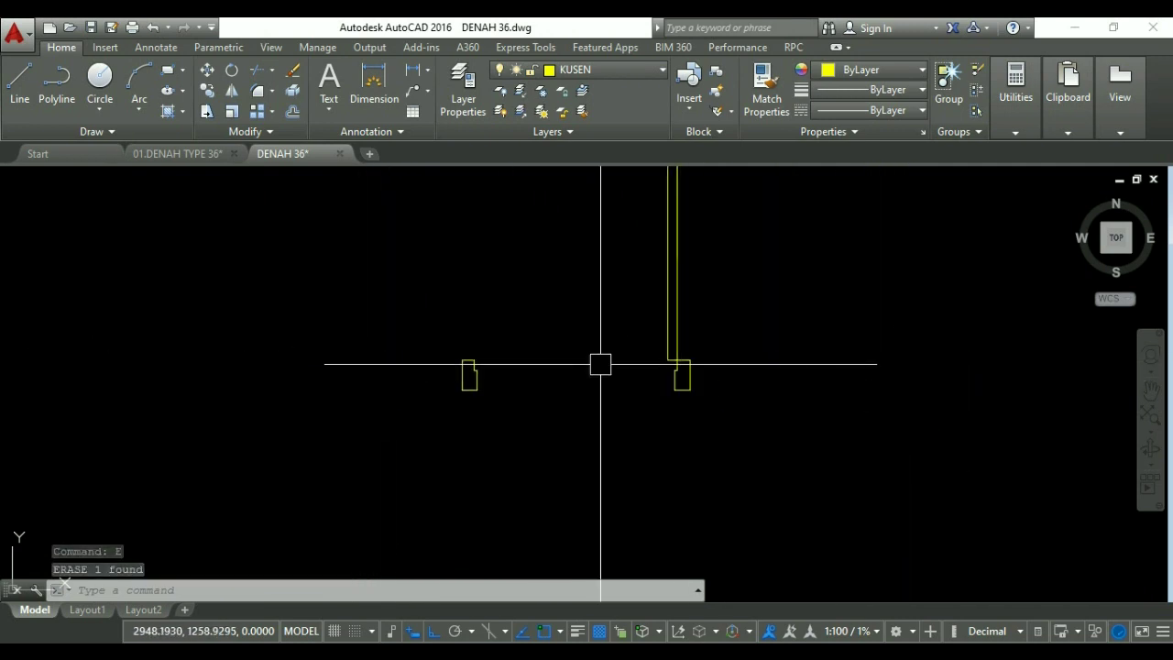
key("Escape")
middle_click_drag(600, 365, 575, 409)
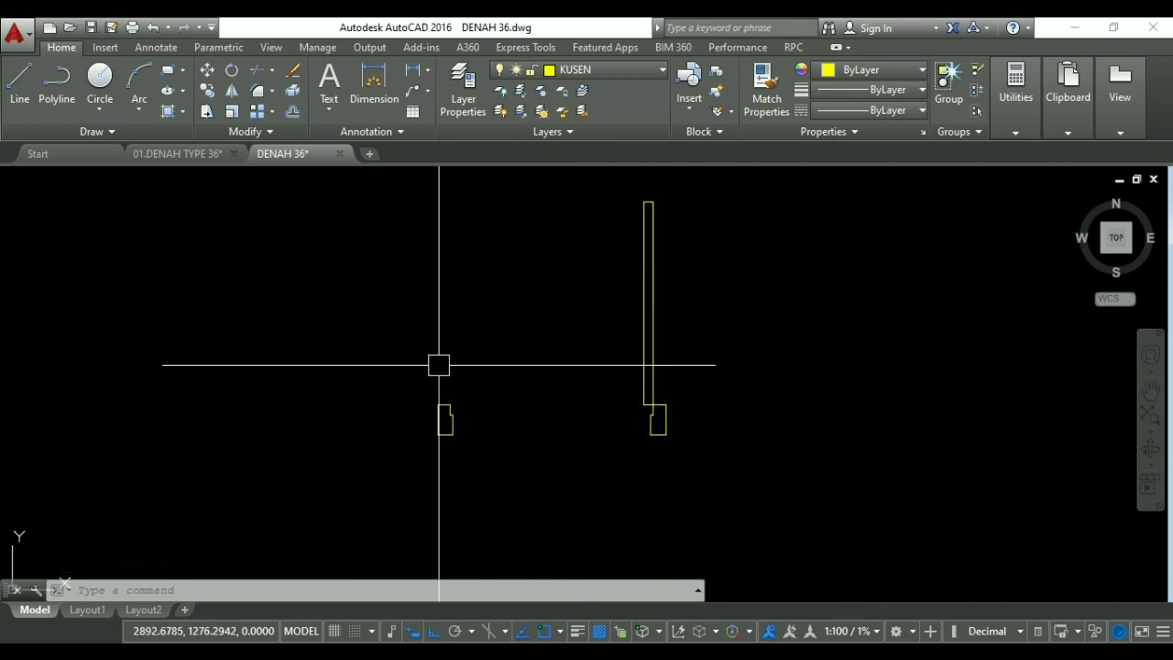
Draw the door swing arc from the left jamb's upper-right corner to the top-right corner of the door leaf.
type("A")
key("Return")
scroll(439, 367, "up", 4)
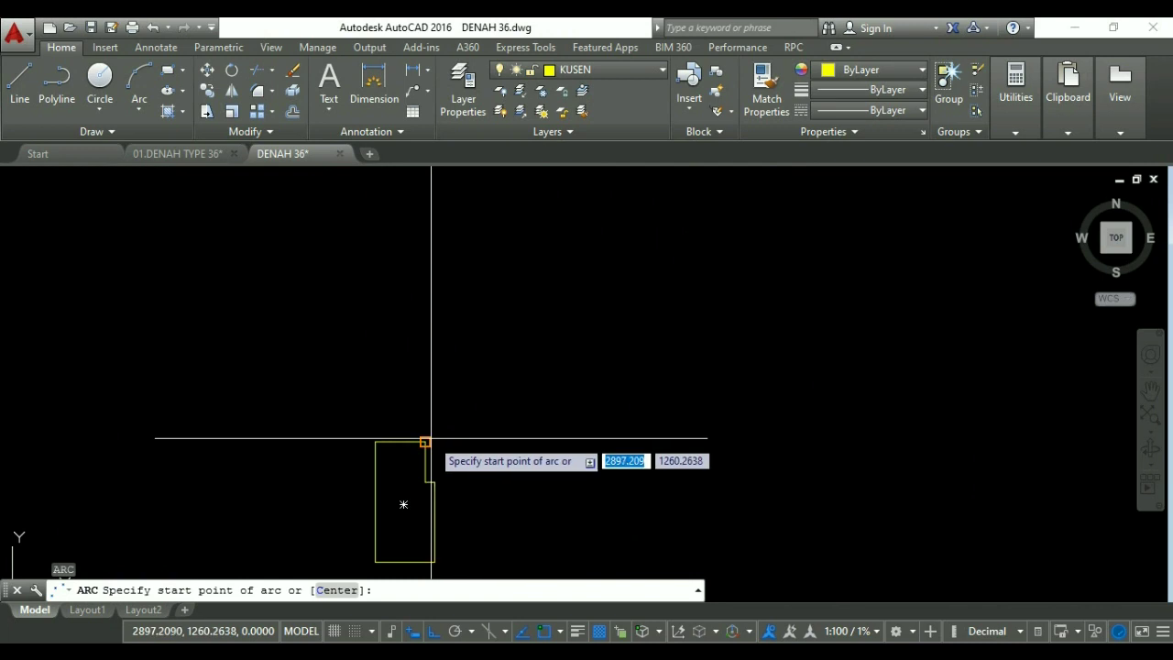
left_click(429, 439)
scroll(489, 497, "down", 3)
scroll(614, 320, "up", 3)
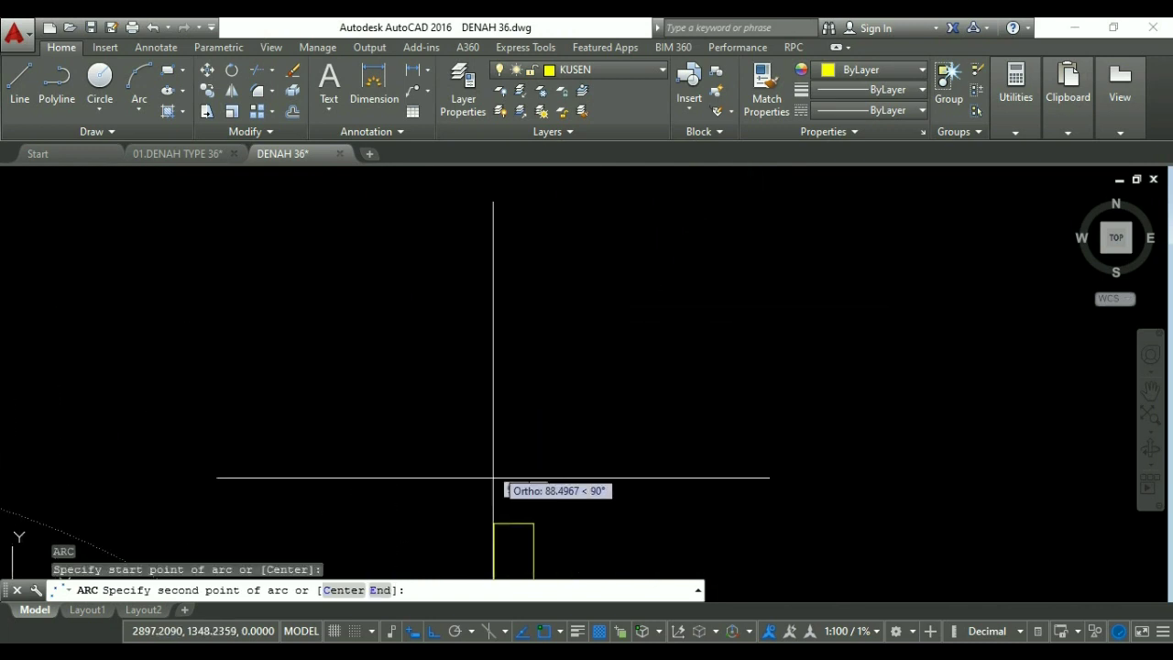
left_click(492, 517)
left_click(535, 522)
scroll(575, 355, "down", 3)
scroll(704, 356, "down", 5)
key("Escape")
key("Escape")
key("Escape")
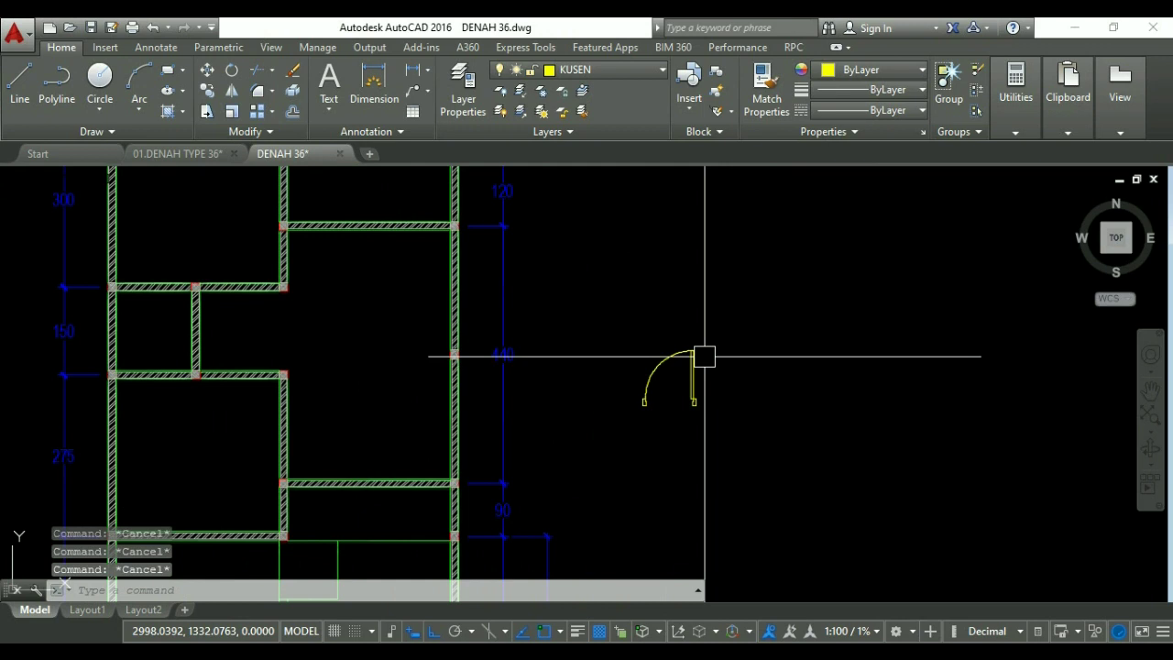
Load the DASHED linetype from acadiso.lin into the drawing.
scroll(703, 357, "up", 4)
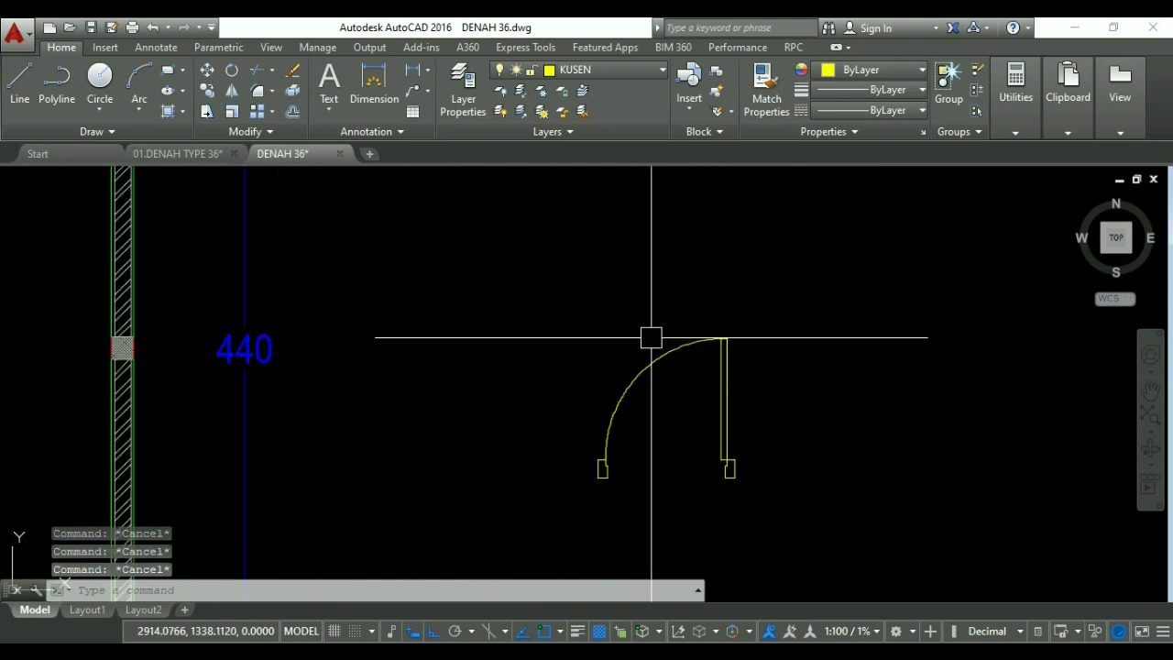
left_click(625, 388)
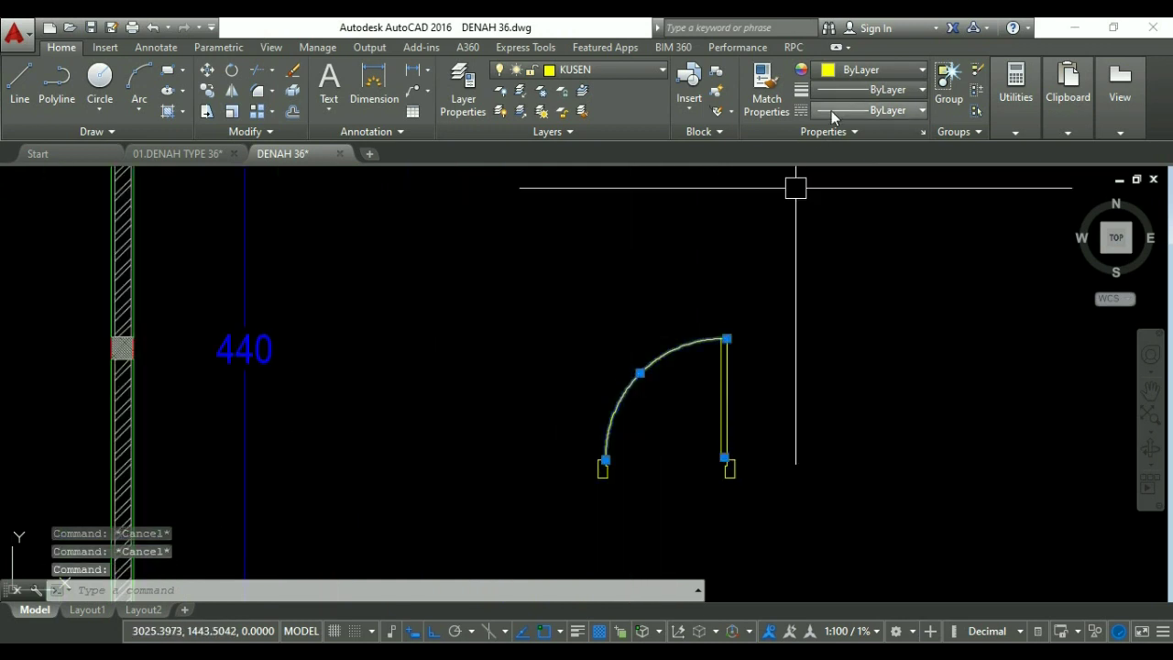
left_click(883, 113)
left_click(831, 198)
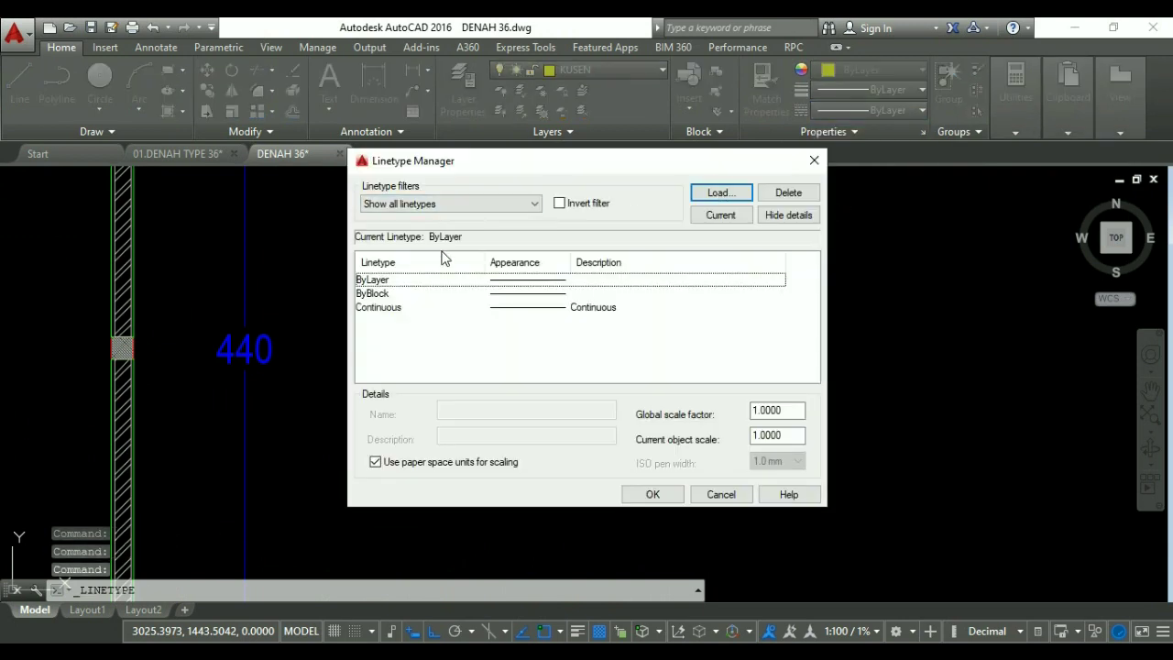
left_click(716, 194)
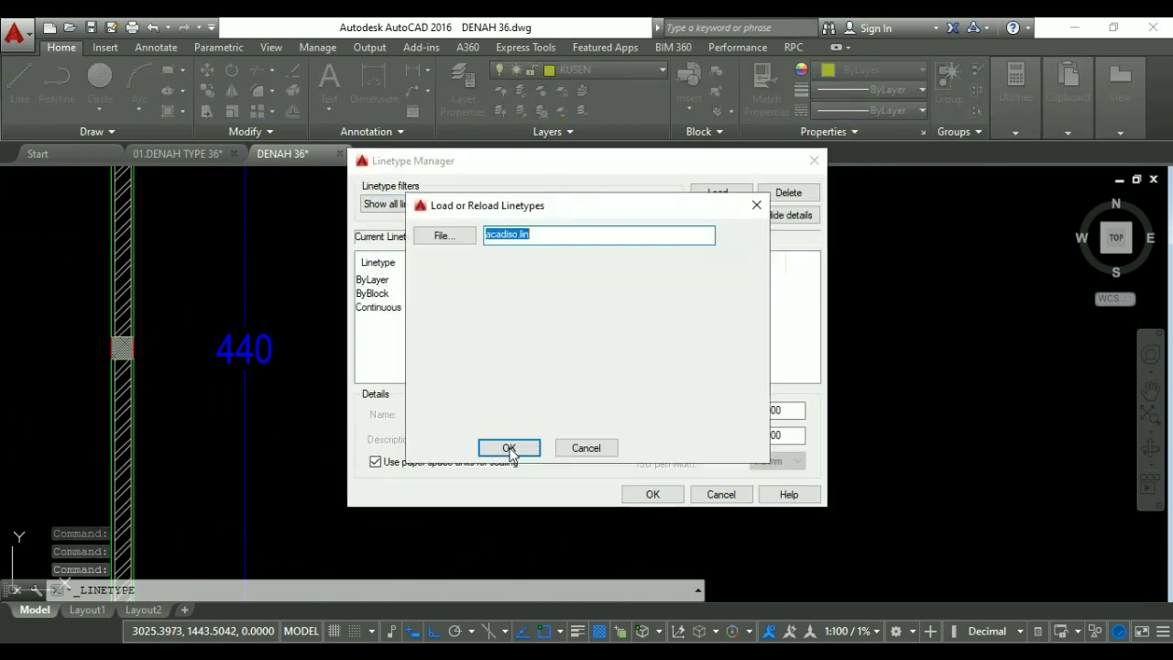
key("d")
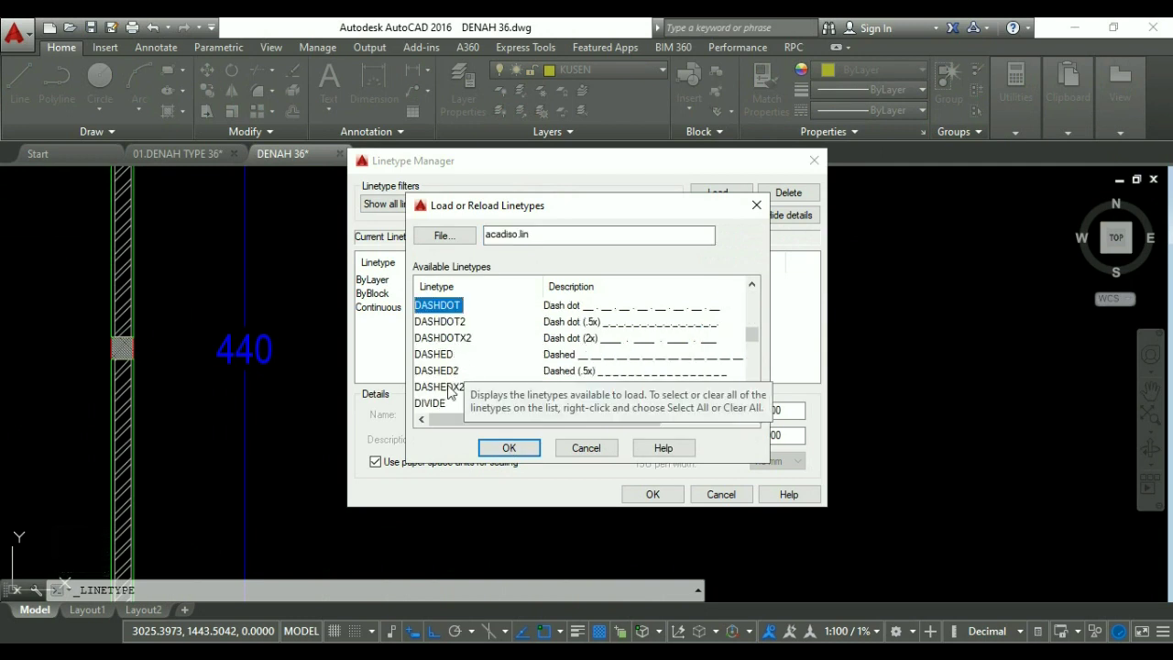
left_click(440, 354)
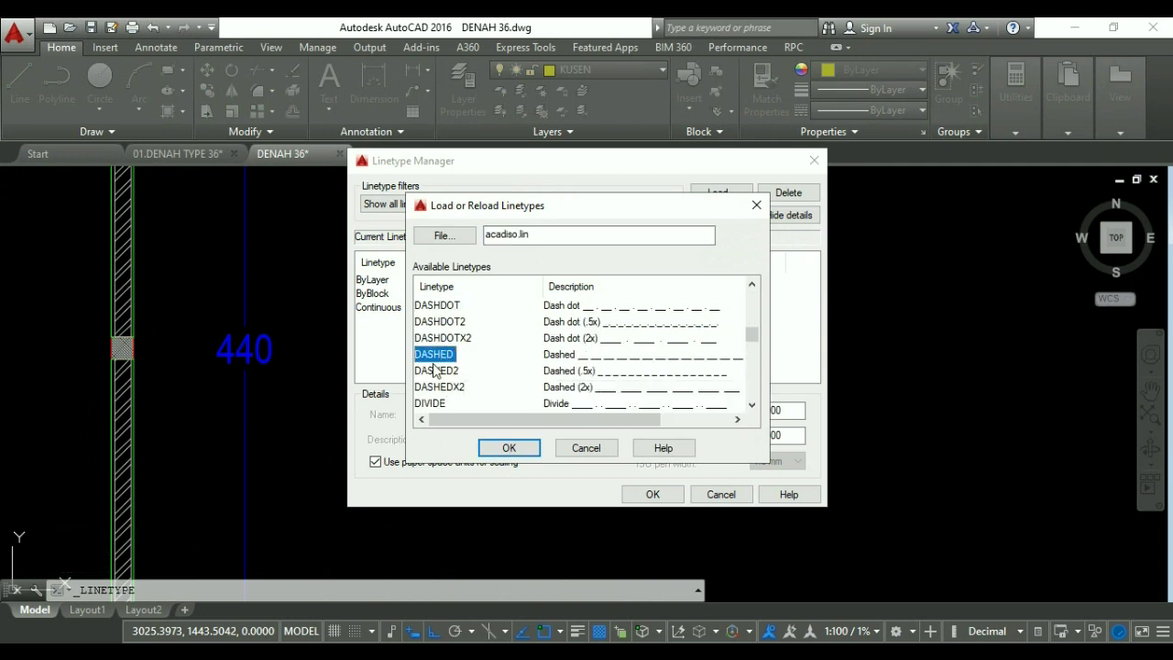
left_click(509, 449)
left_click(649, 494)
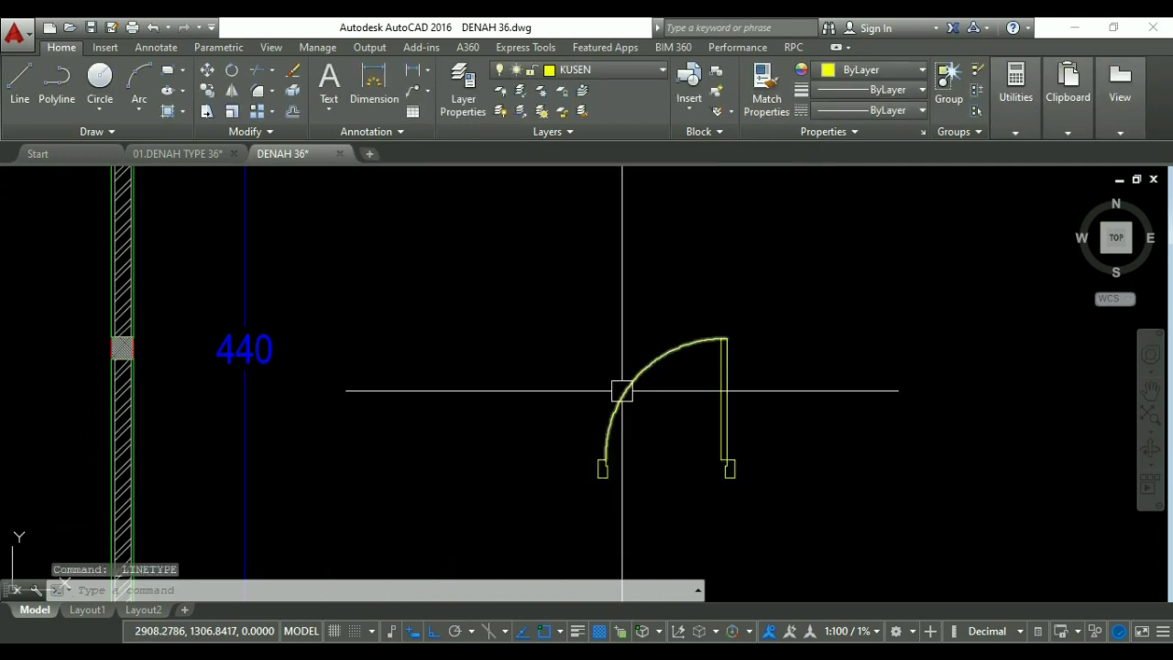
Assign the DASHED linetype to the door swing arc.
left_click(879, 110)
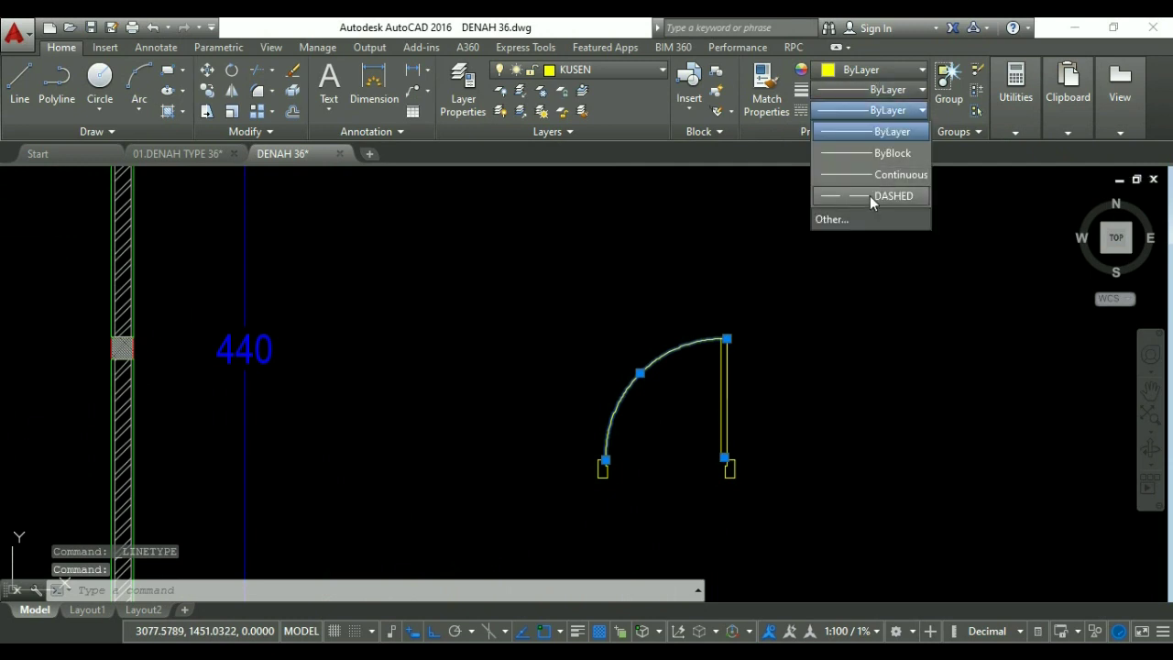
left_click(869, 192)
left_click(684, 338)
key("Escape")
key("Escape")
scroll(636, 366, "up", 5)
scroll(722, 252, "down", 5)
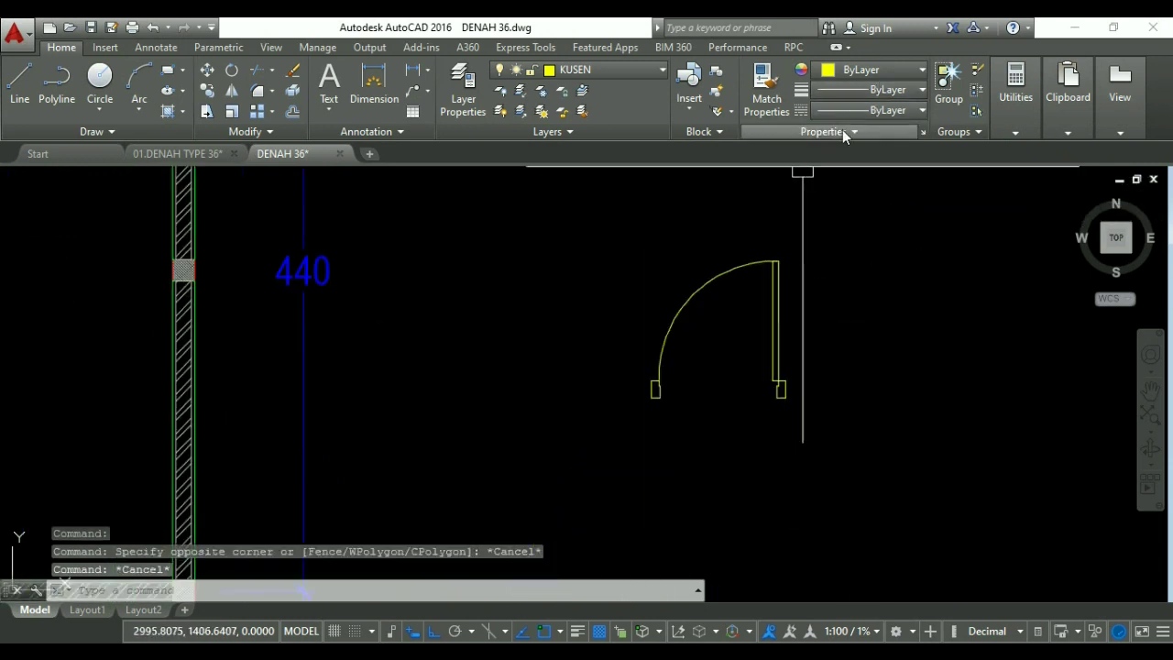
Set the global linetype scale factor to 0.01.
left_click(865, 110)
left_click(864, 218)
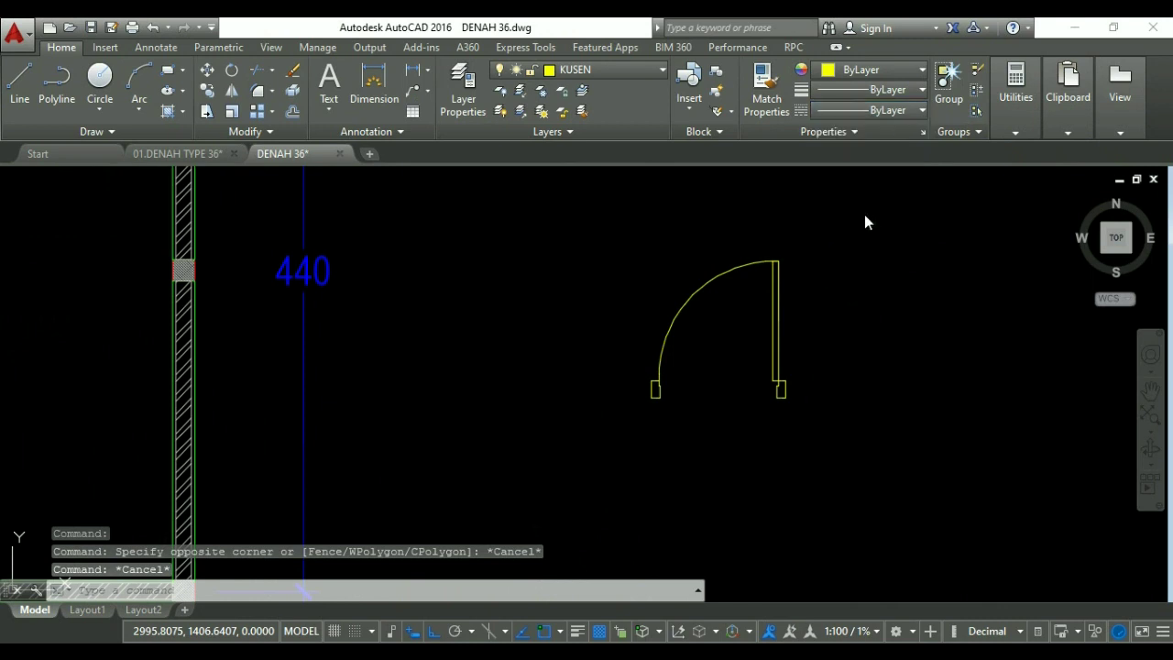
left_click_drag(796, 411, 665, 414)
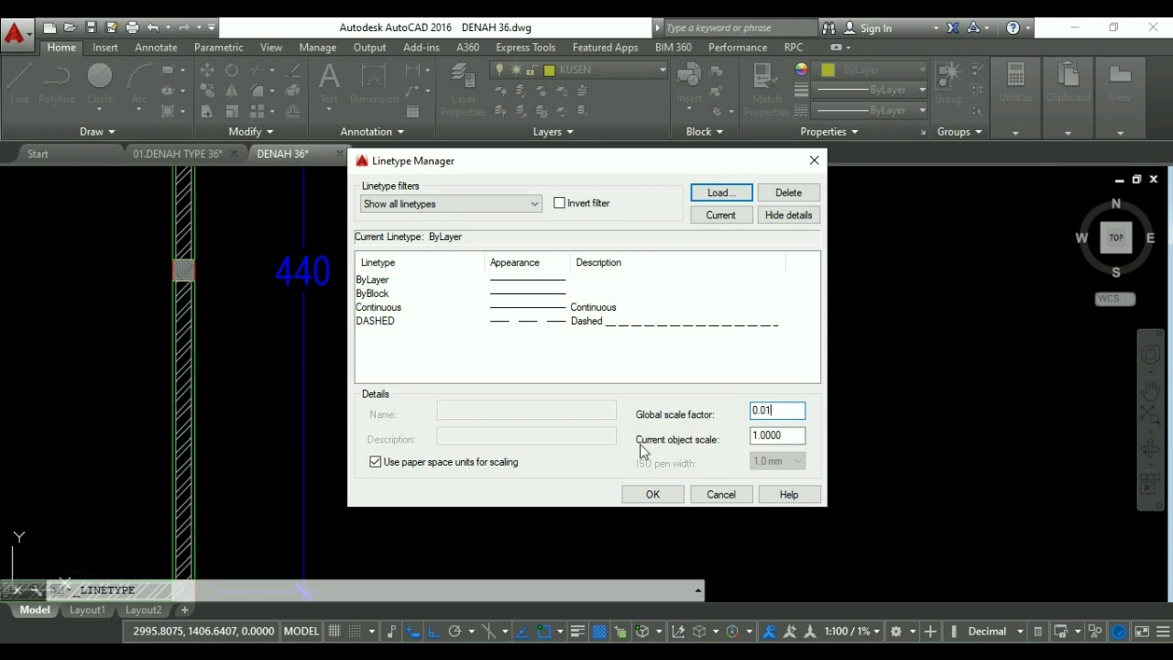
left_click(655, 496)
mouse_move(709, 303)
middle_mouse_down()
mouse_move(684, 327)
mouse_move(630, 337)
middle_mouse_up()
Copy the complete door with its jambs, leaf and arc horizontally to the right by about 158 units.
type("co")
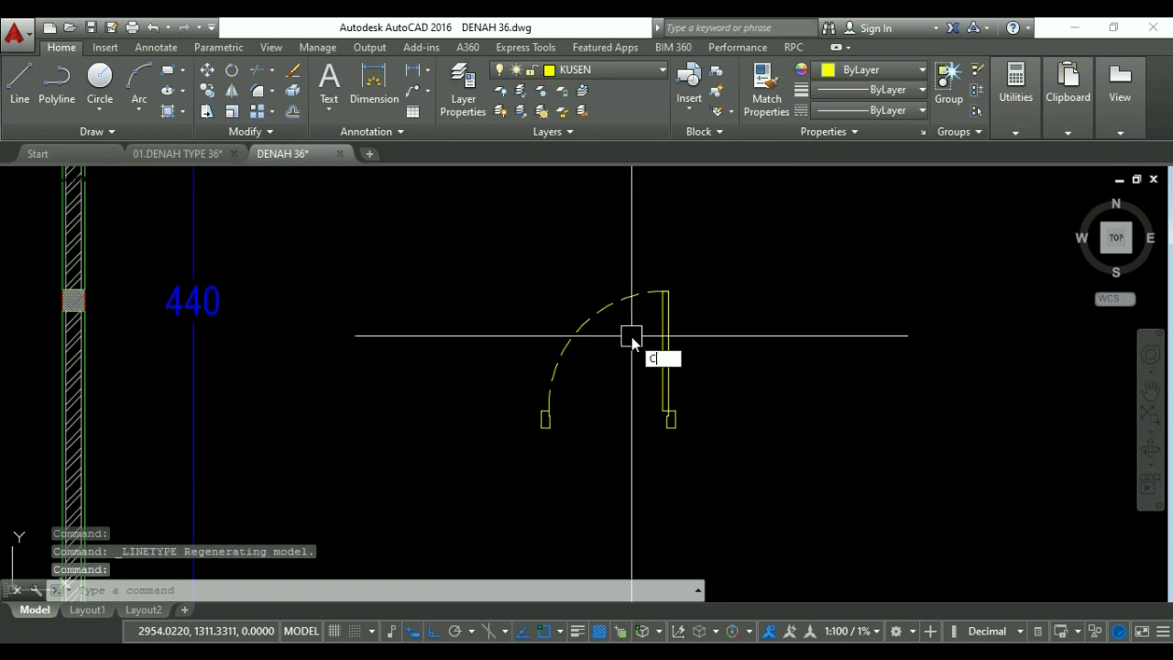
key("Return")
left_click(511, 246)
left_click(674, 407)
key("Return")
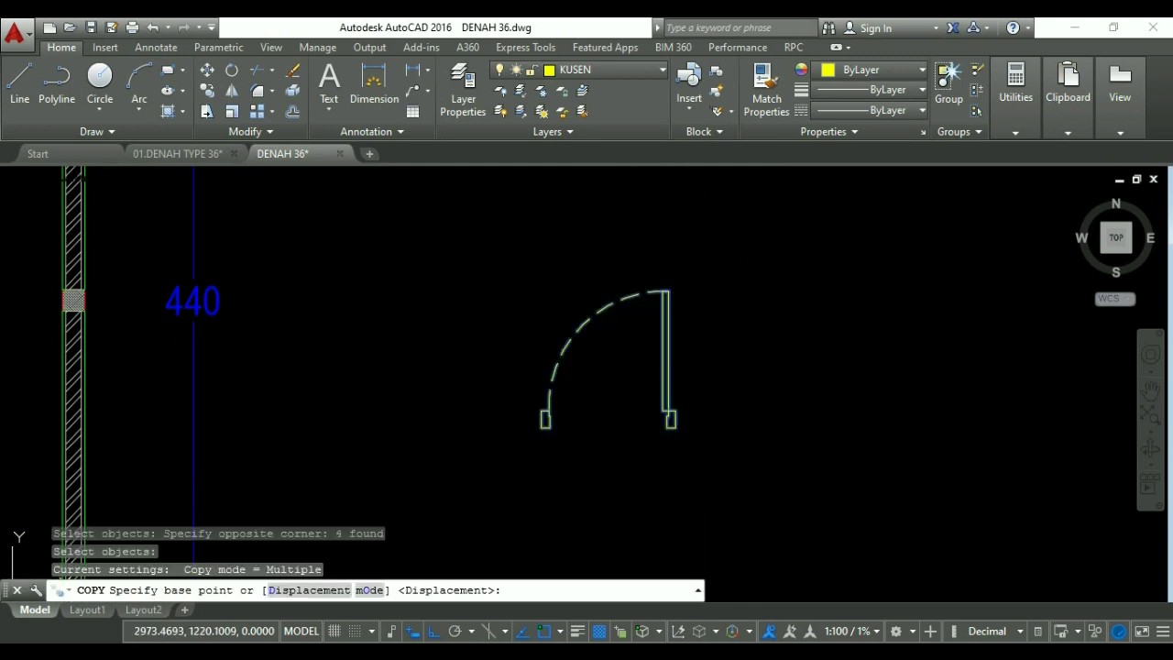
left_click(664, 469)
middle_click_drag(798, 476, 610, 476)
left_click(706, 467)
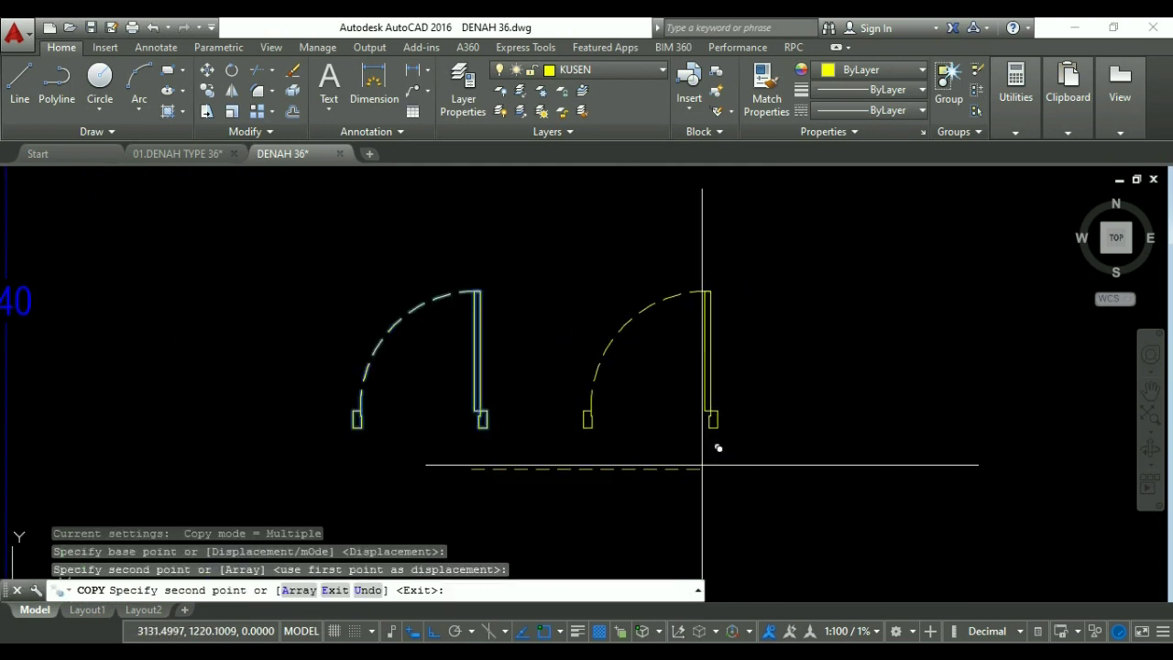
key("Escape")
key("Escape")
Add a linear dimension below the copied door for the clear opening between its two jambs.
type("Dli")
key("Return")
scroll(604, 426, "up", 2)
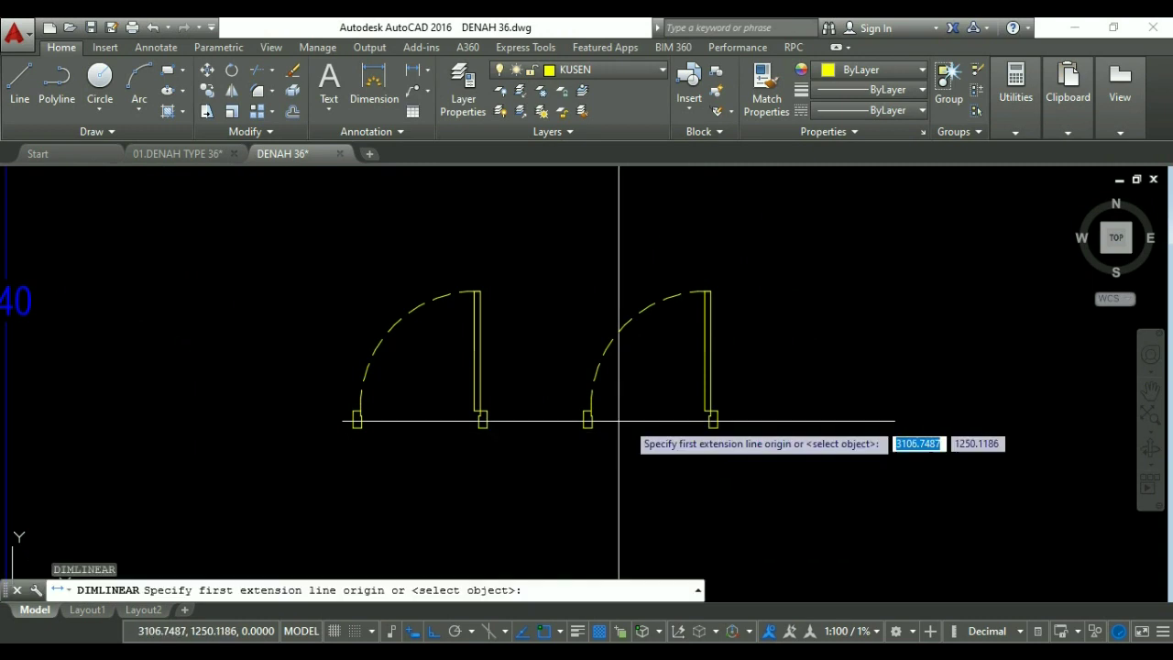
left_click(575, 430)
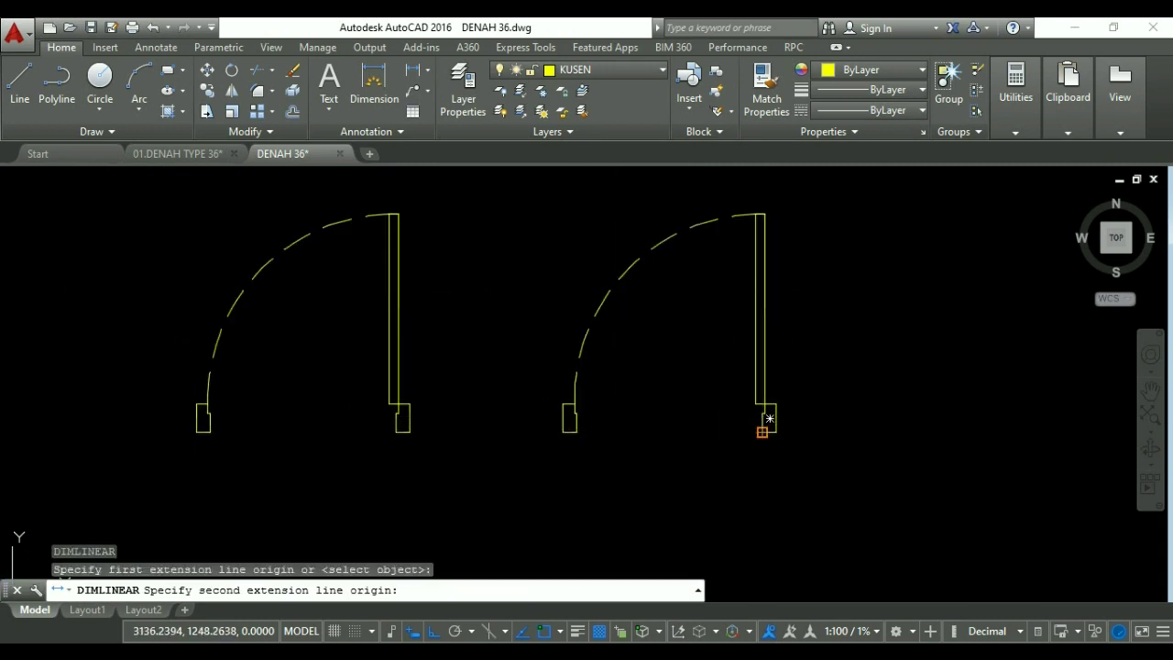
left_click(762, 429)
left_click(761, 485)
key("Escape")
key("Escape")
scroll(742, 400, "down", 4)
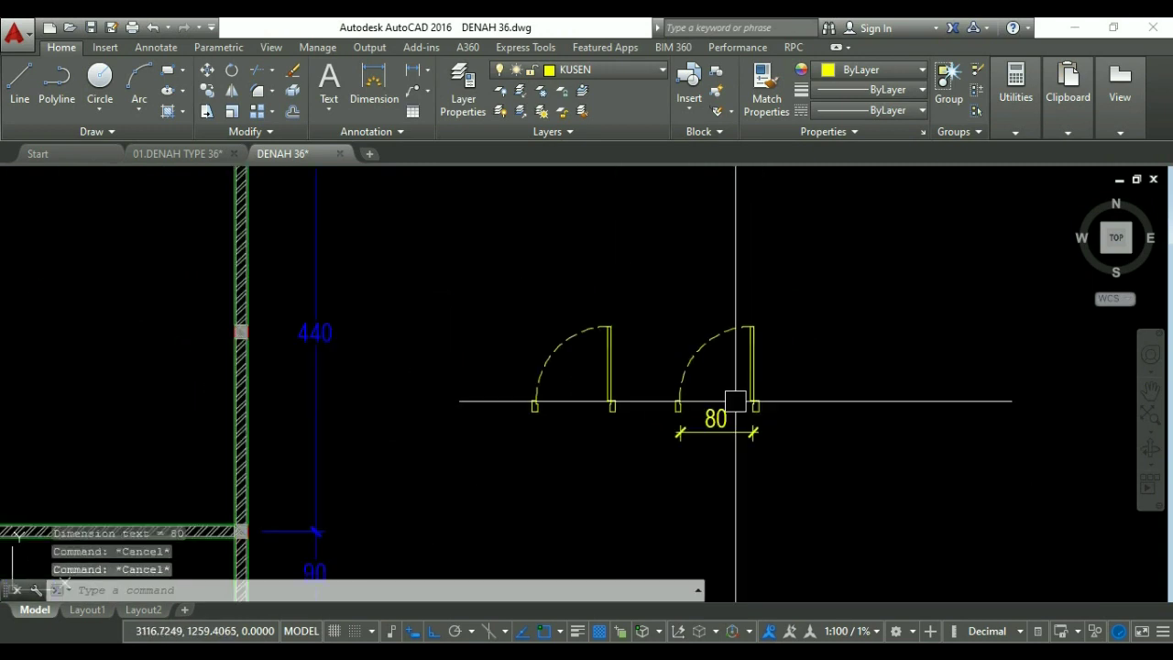
Copy the dimensioned door together with its dimension horizontally to the right by about 155 units.
type("co")
key("Return")
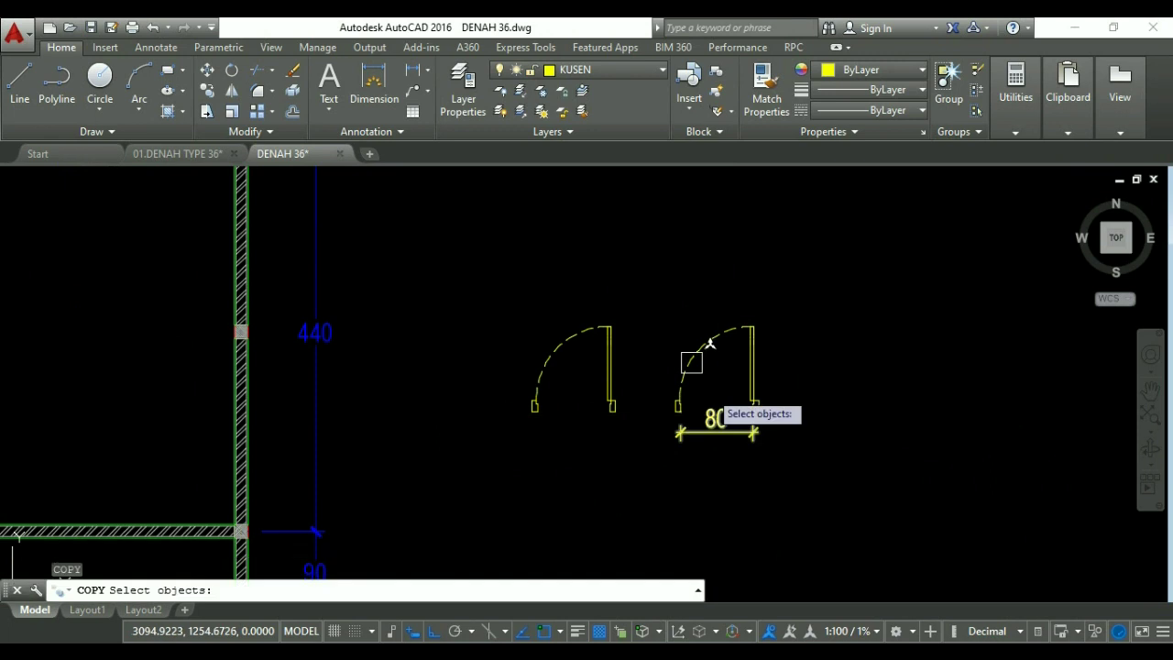
left_click(636, 293)
left_click(792, 452)
key("Return")
left_click(734, 470)
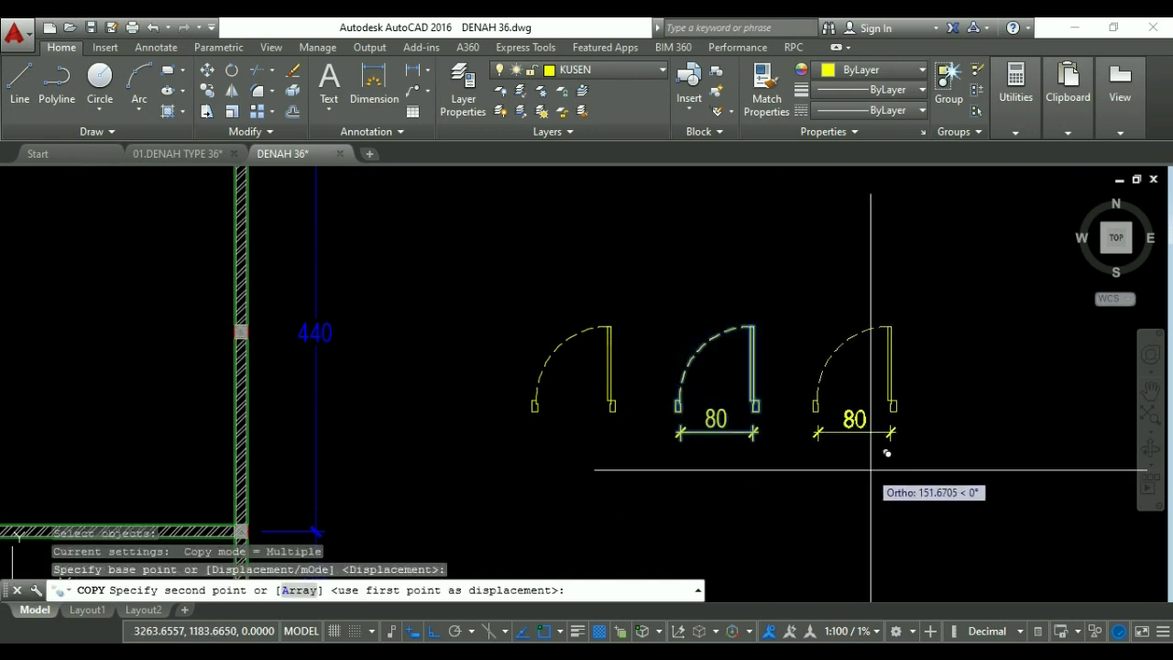
left_click(875, 467)
key("Escape")
scroll(766, 414, "up", 3)
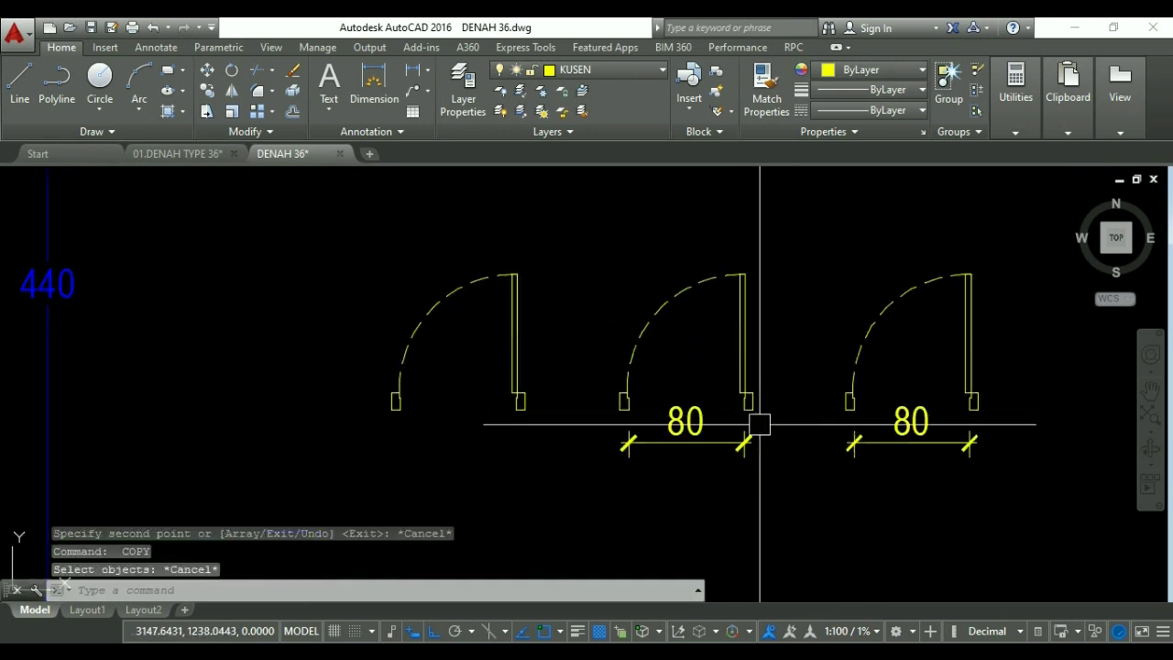
key("Escape")
key("Escape")
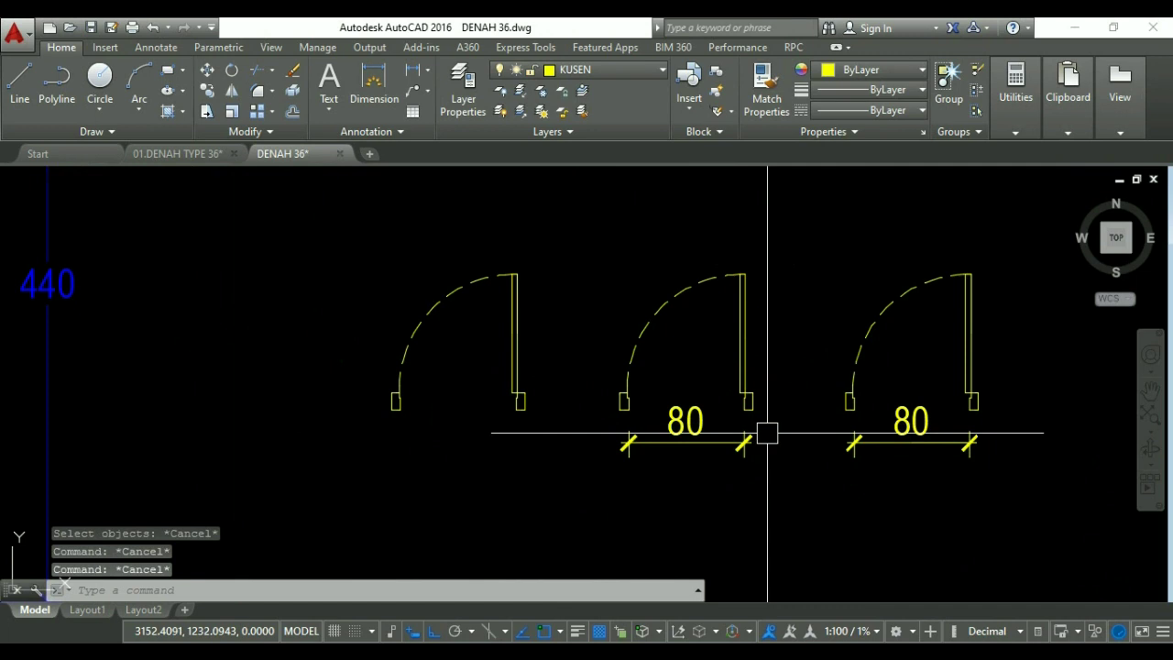
Stretch the middle door's left jamb and dimension end 10 units to the right to narrow the opening.
type("s")
key("Return")
left_click(686, 483)
left_click(641, 431)
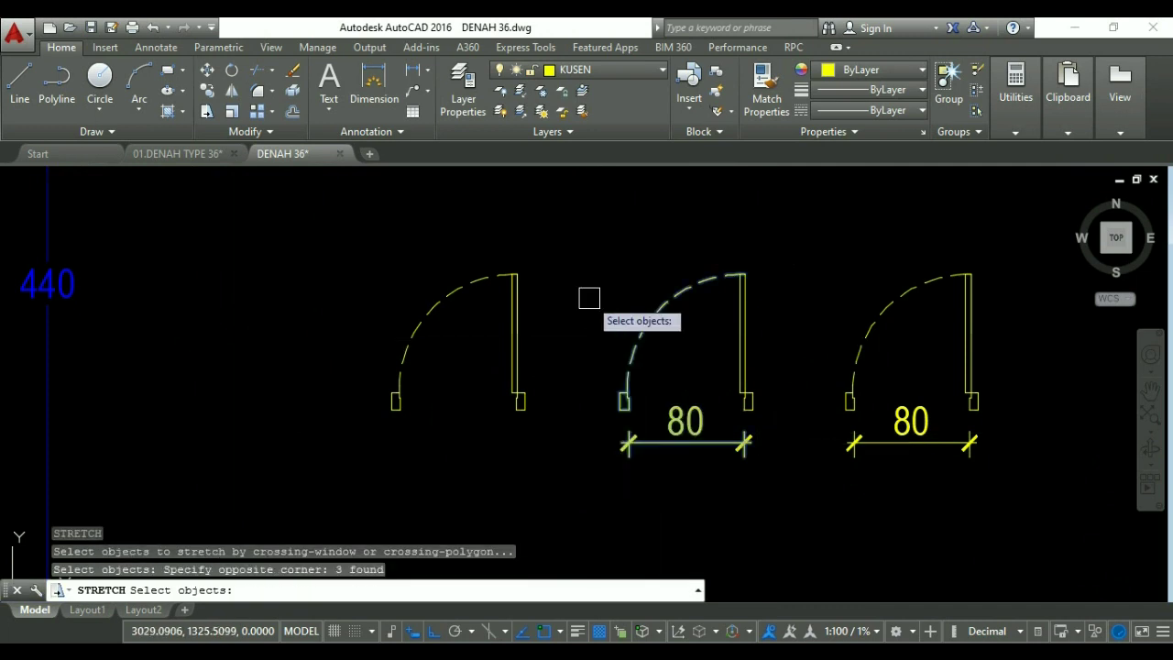
key("Return")
left_click(583, 253)
type("10")
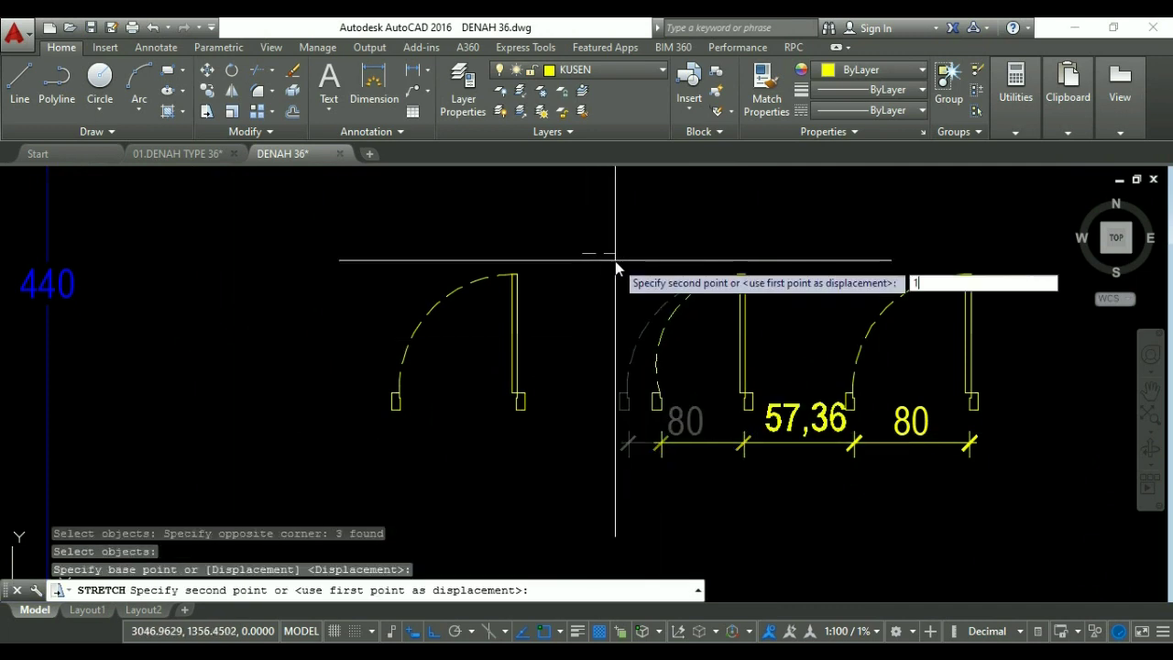
key("Return")
Stretch the rightmost door's left jamb and dimension end 20 units to the right to narrow the opening.
key("Return")
left_click(886, 458)
left_click(825, 330)
key("Return")
left_click(804, 245)
type("20")
key("Return")
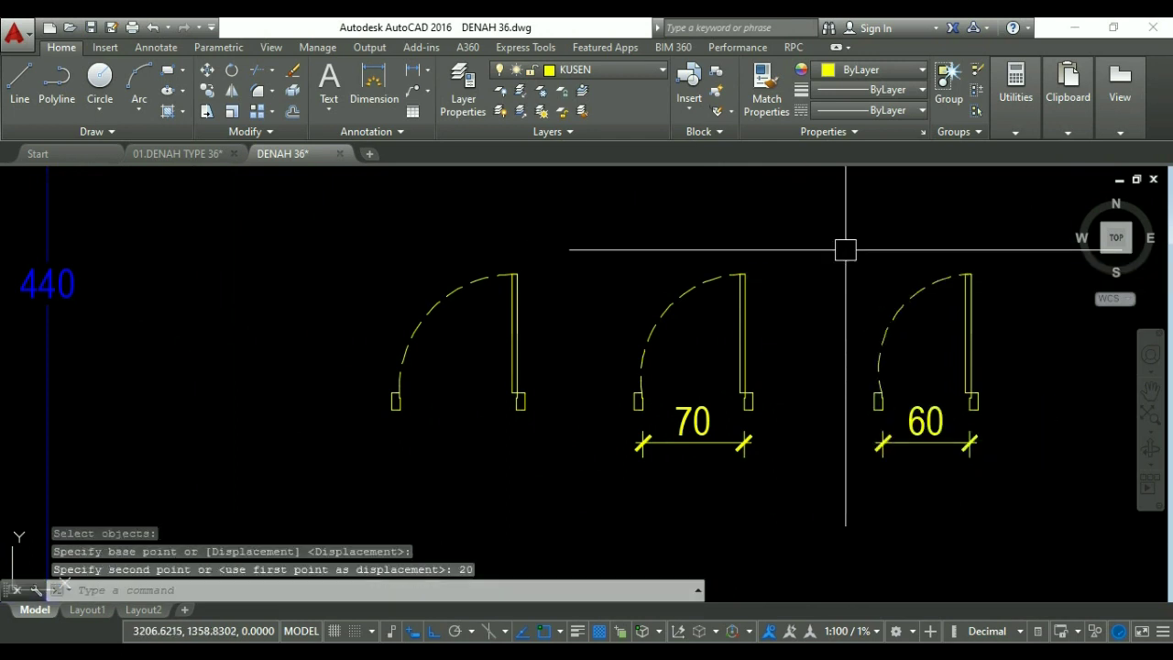
Shorten the middle door's leaf by stretching its upper end 10 units downward.
key("Return")
left_click(778, 302)
left_click(741, 262)
key("Return")
left_click(825, 227)
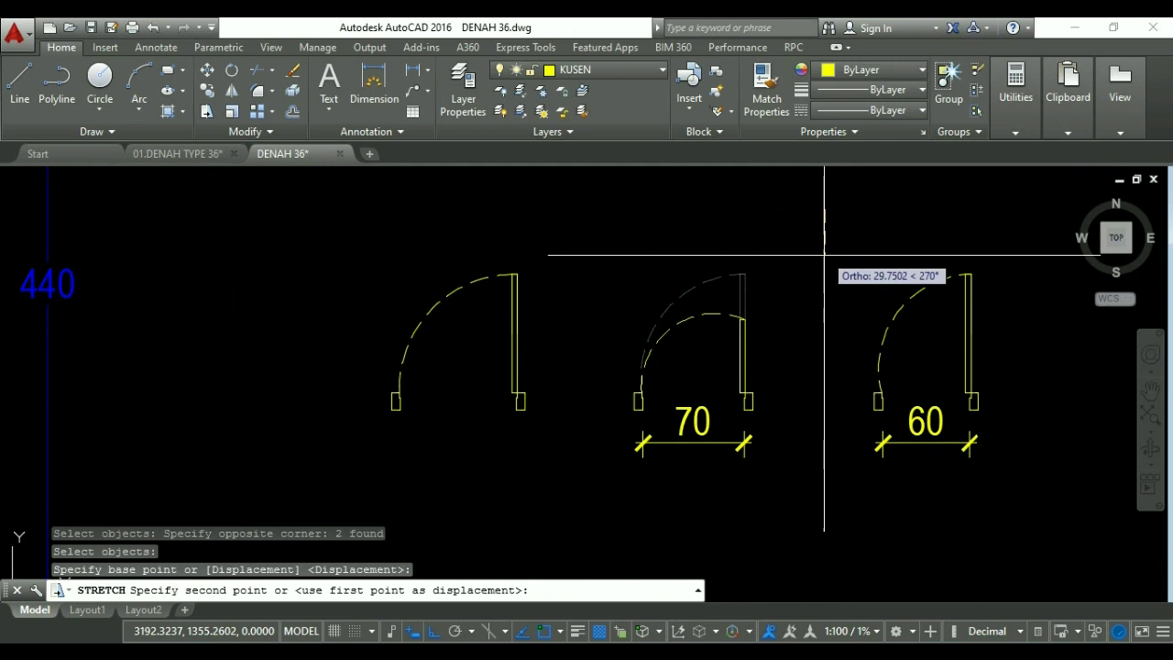
type("10")
key("Return")
Shorten the rightmost door's leaf by stretching its upper end 20 units downward.
key("Return")
left_click(985, 295)
left_click(938, 237)
key("Return")
left_click(930, 200)
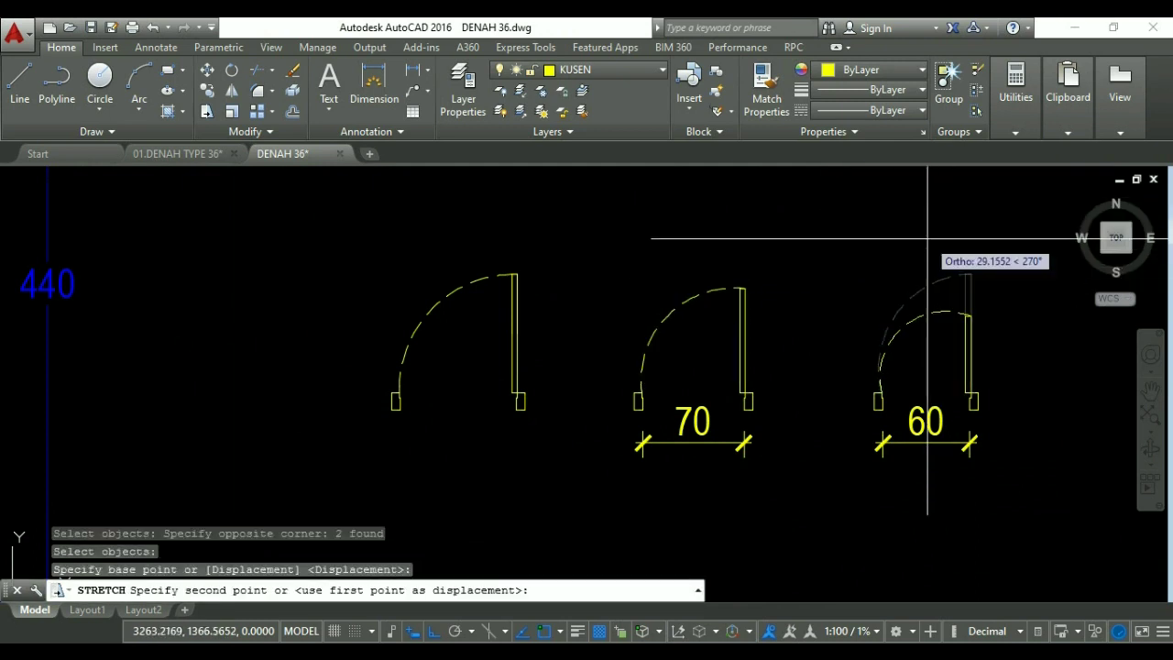
type("20")
key("Return")
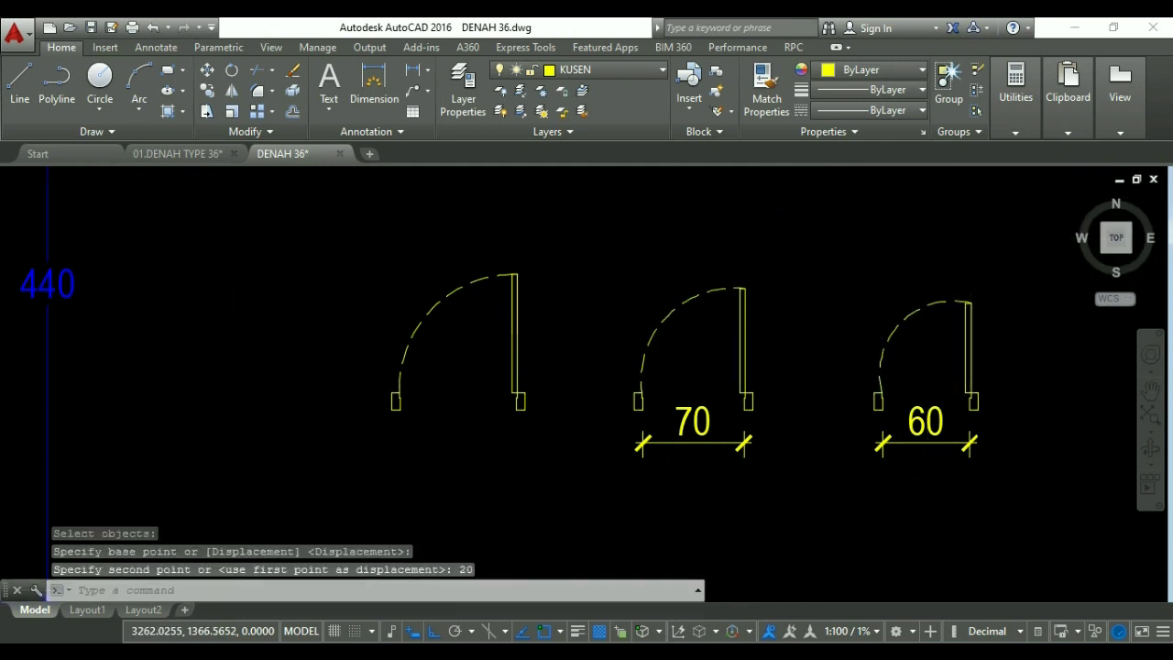
Erase the distorted swing arcs of the 70 and 60 doors.
scroll(799, 306, "down", 2)
scroll(693, 283, "up", 2)
left_click(694, 283)
type("E")
key("Return")
left_click(920, 306)
key("Delete")
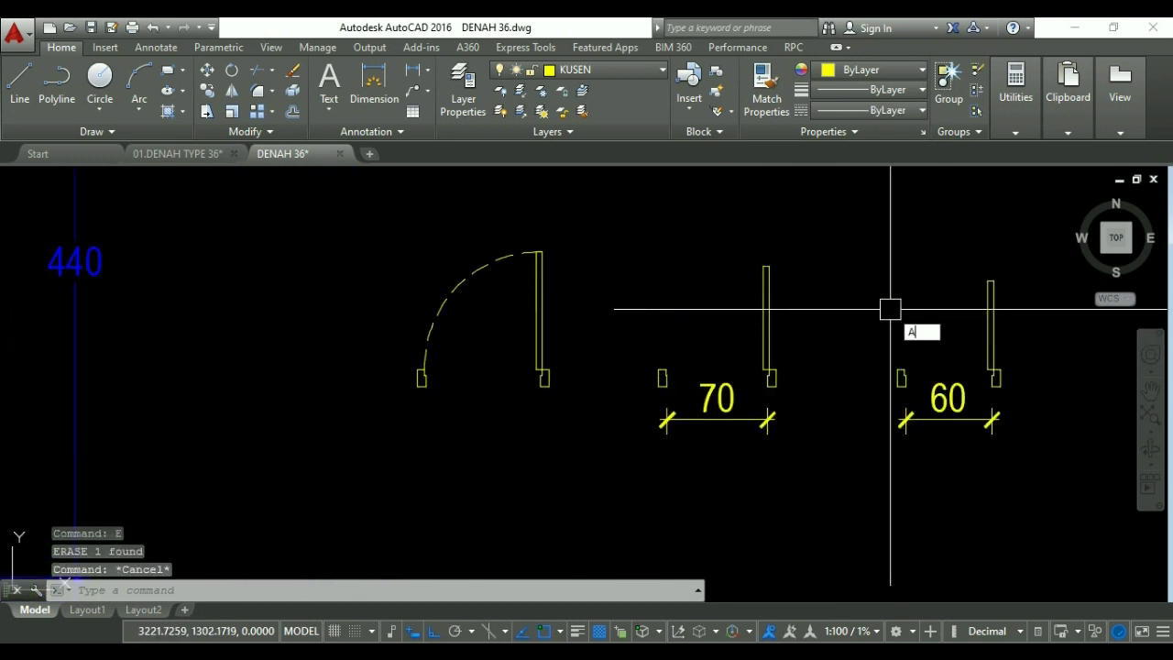
Draw a three-point swing arc on the 70 door from the left jamb's upper-right corner through the leaf's top-left corner to its top-right corner.
type("A")
key("Return")
scroll(650, 360, "up", 7)
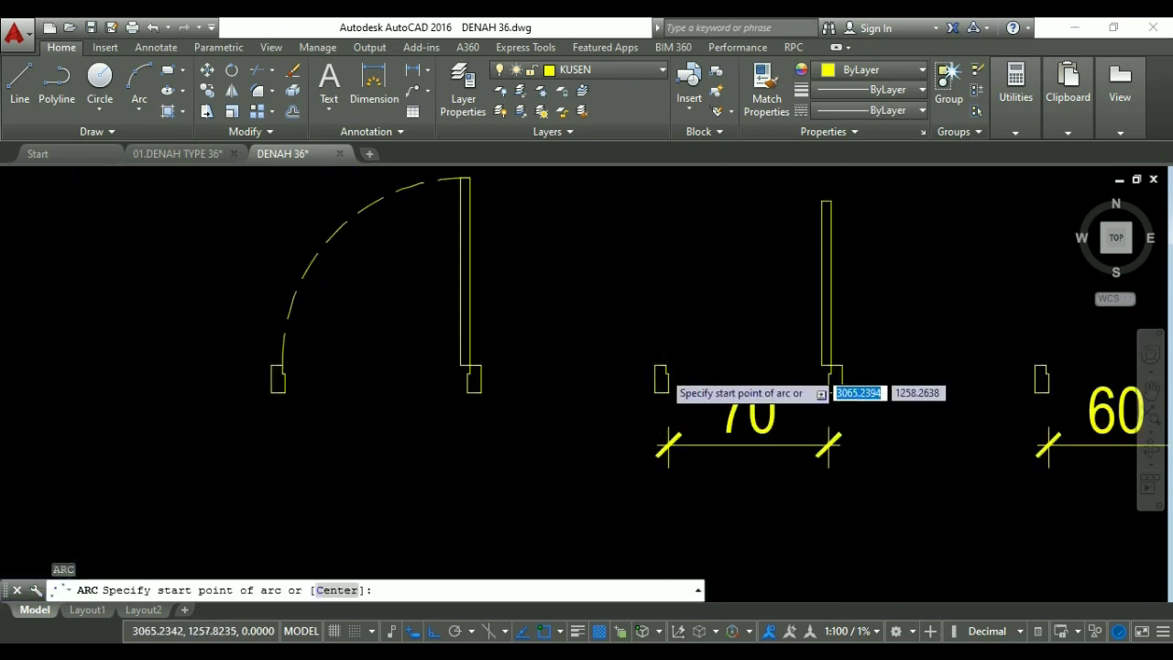
left_click(650, 360)
scroll(650, 366, "down", 4)
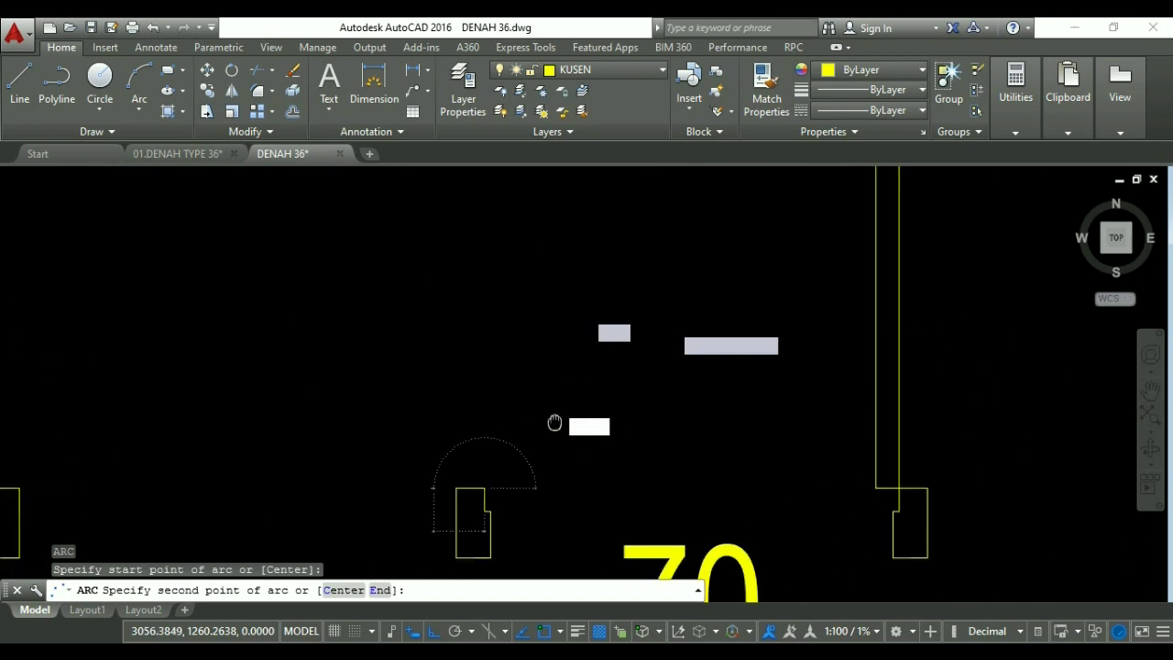
left_click(690, 254)
left_click(709, 254)
scroll(777, 303, "down", 4)
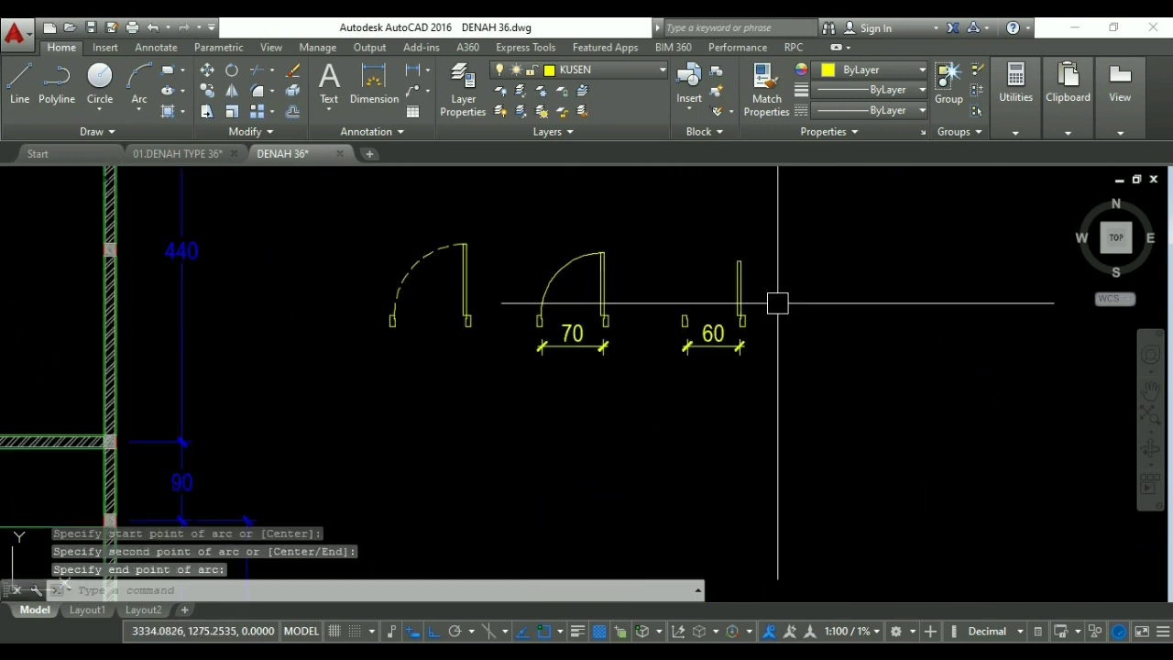
Draw a three-point swing arc on the 60 door from the left jamb's upper-right corner through the leaf's top-left corner to its top-right corner.
scroll(748, 302, "up", 6)
key("Return")
left_click(502, 366)
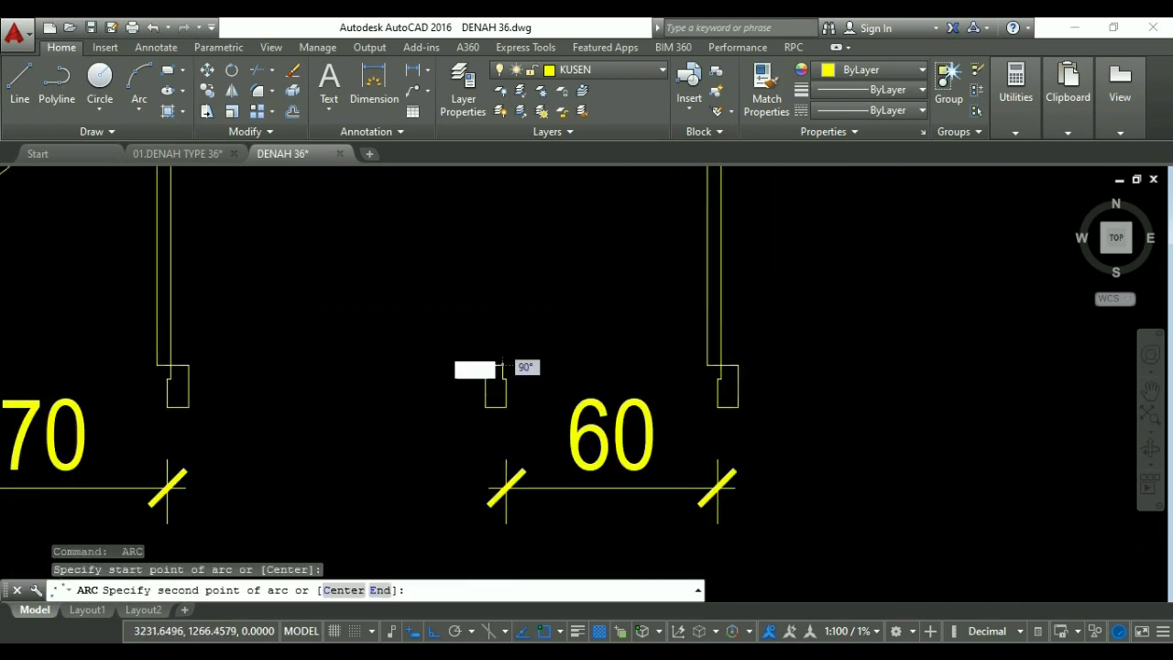
scroll(550, 321, "down", 3)
scroll(623, 248, "up", 8)
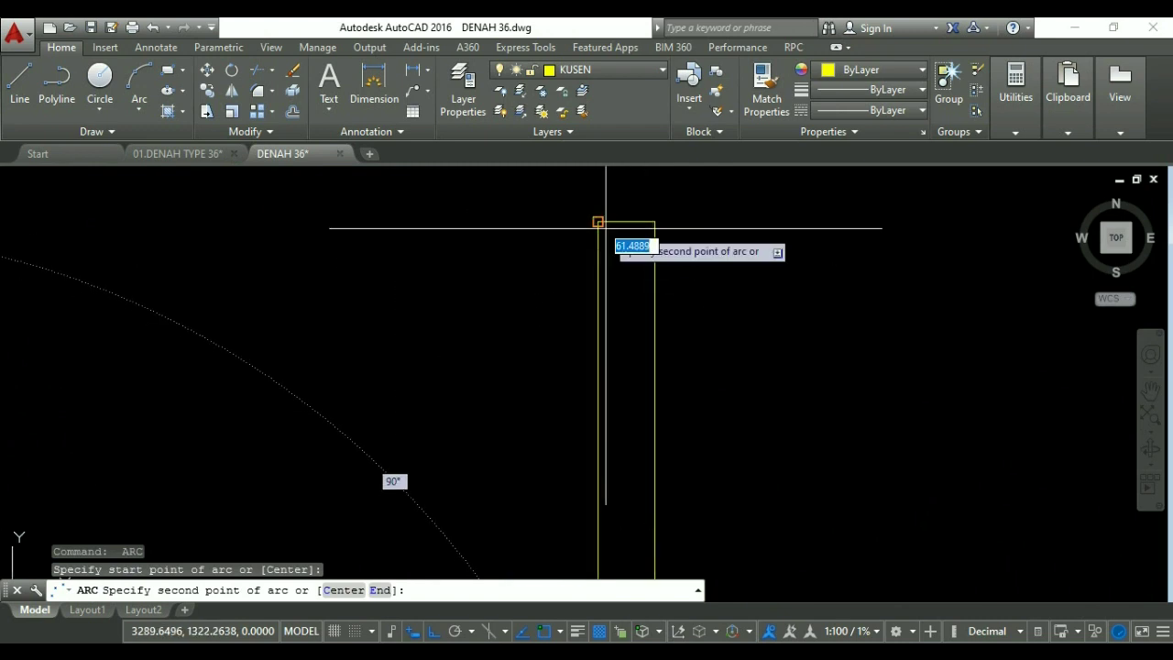
left_click(600, 222)
left_click(655, 226)
scroll(656, 228, "down", 5)
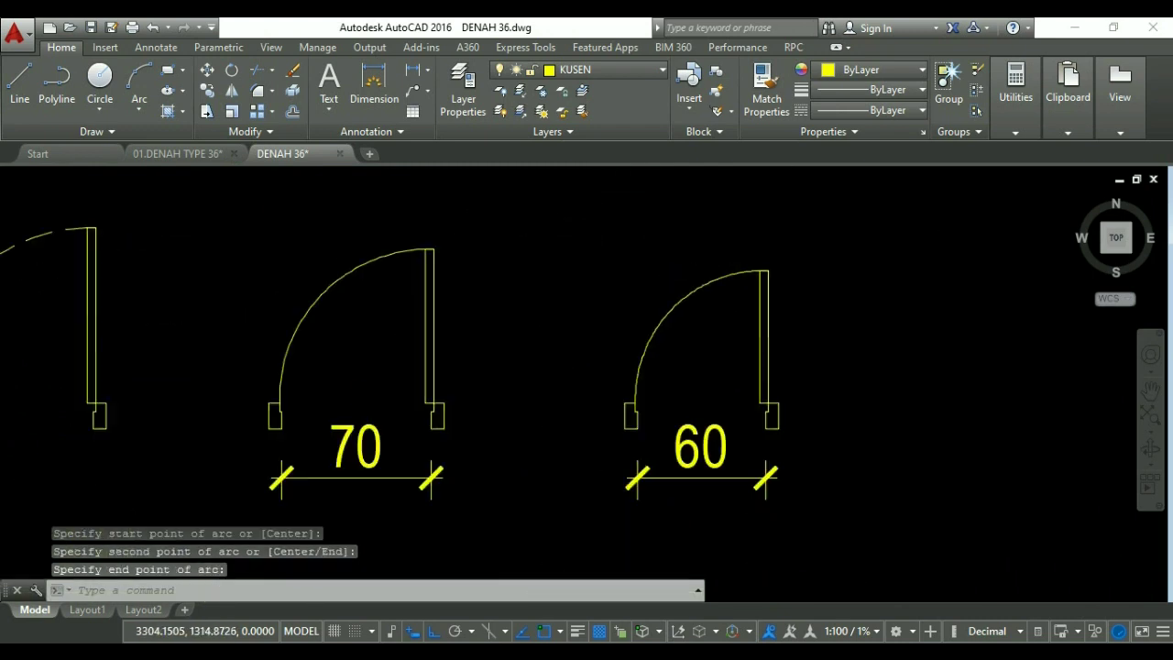
key("Escape")
scroll(523, 308, "down", 4)
middle_click_drag(523, 308, 622, 304)
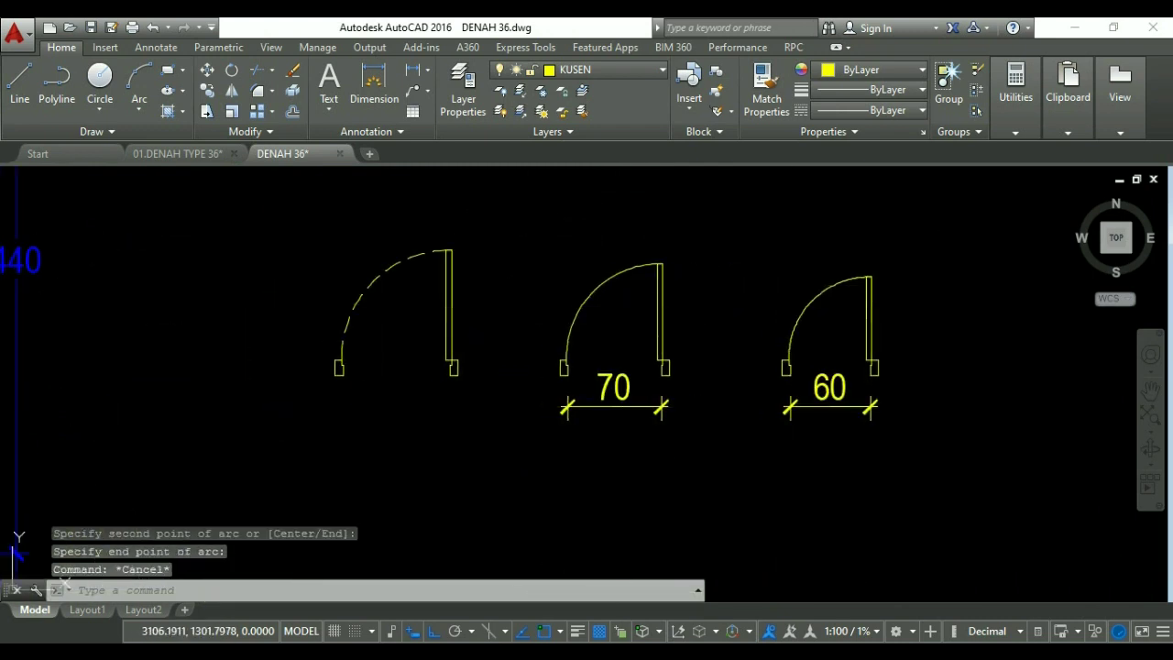
Match the properties of the 70 and 60 doors' swing arcs to the dashed arc of the 80 door.
type("ma")
key("Return")
left_click(354, 291)
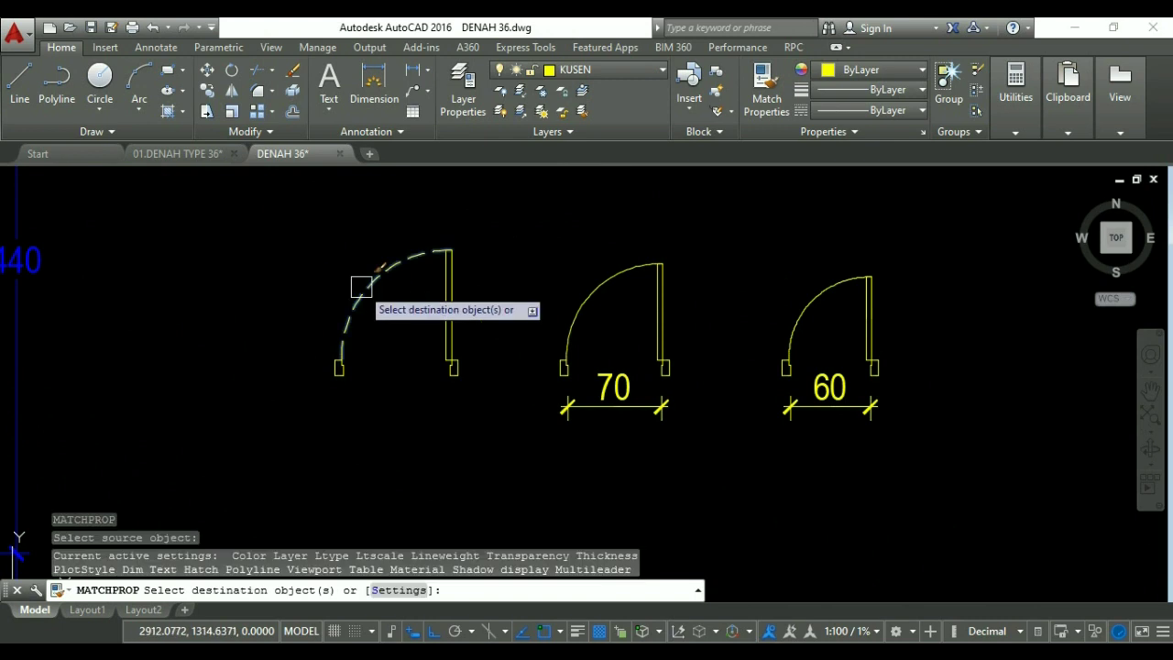
left_click(594, 290)
left_click(807, 303)
key("Return")
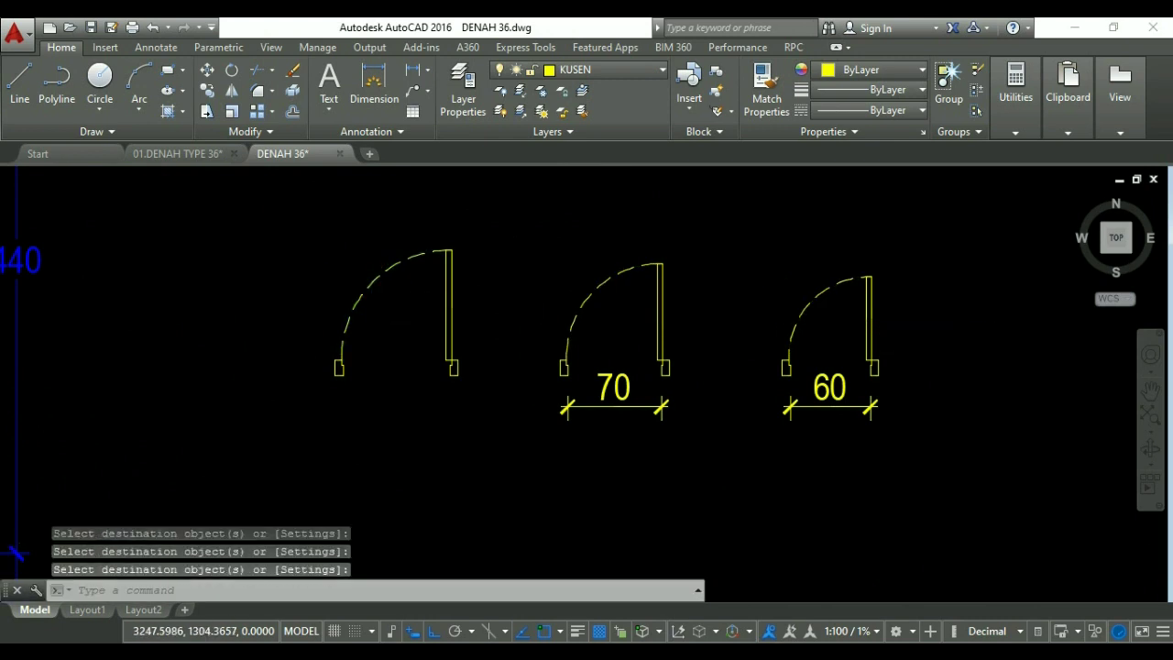
Erase the 60 and 70 width dimensions below the two smaller doors.
scroll(815, 300, "down", 2)
left_click(816, 372)
type("E")
key("Return")
left_click(670, 358)
type("E")
key("Return")
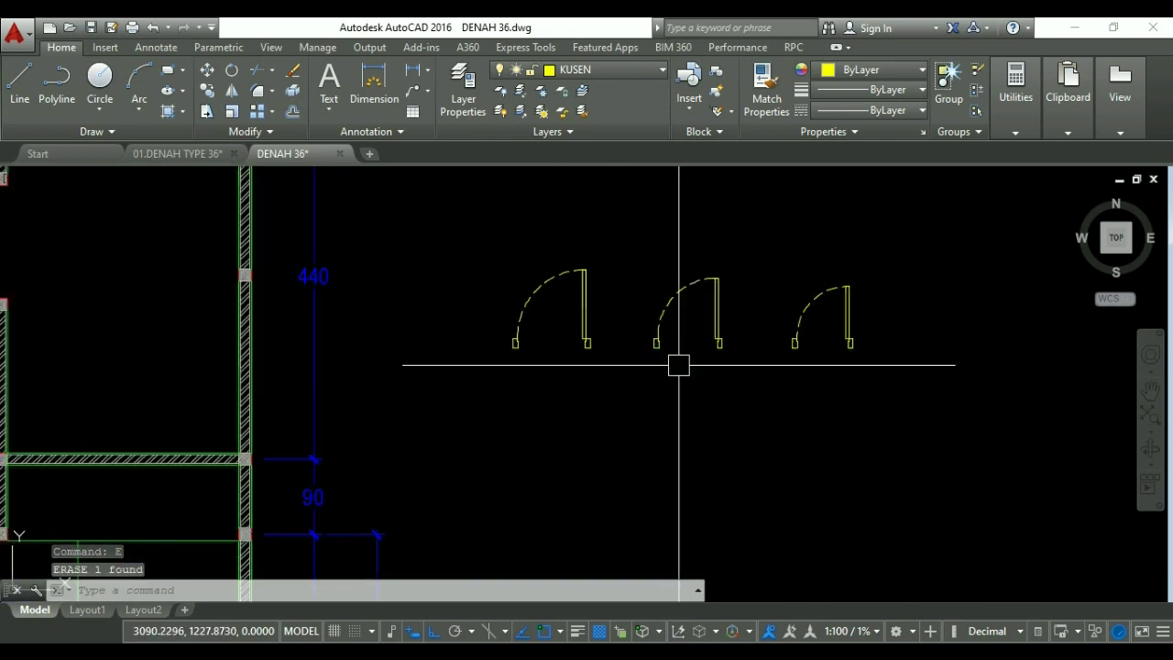
scroll(668, 419, "down", 3)
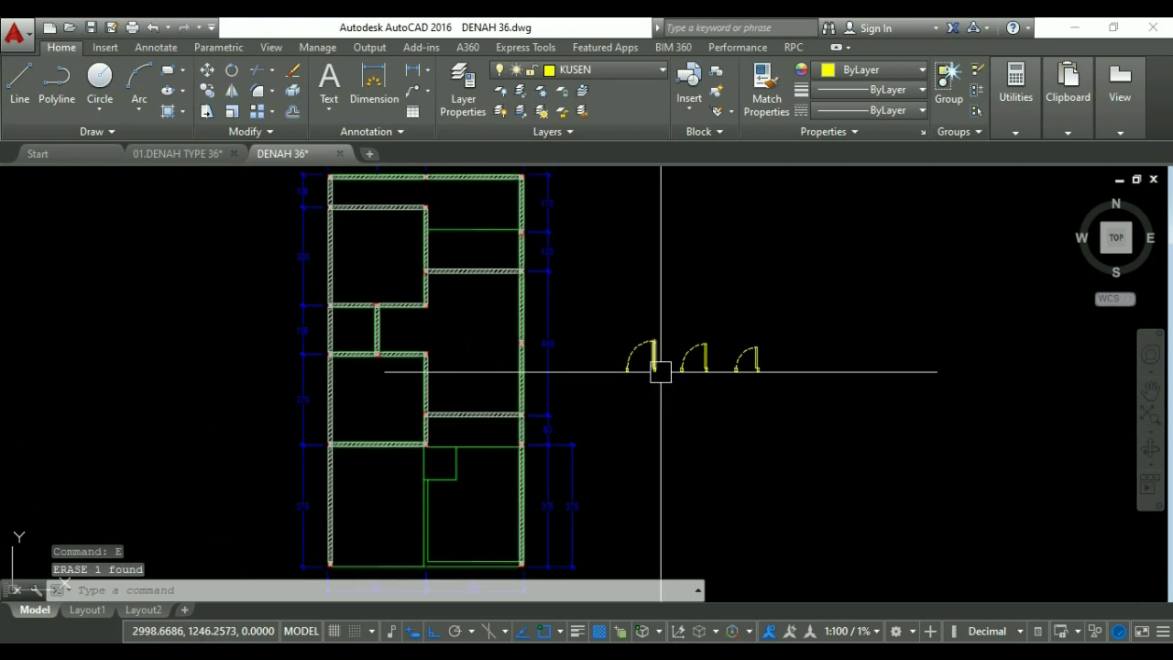
scroll(665, 371, "up", 3)
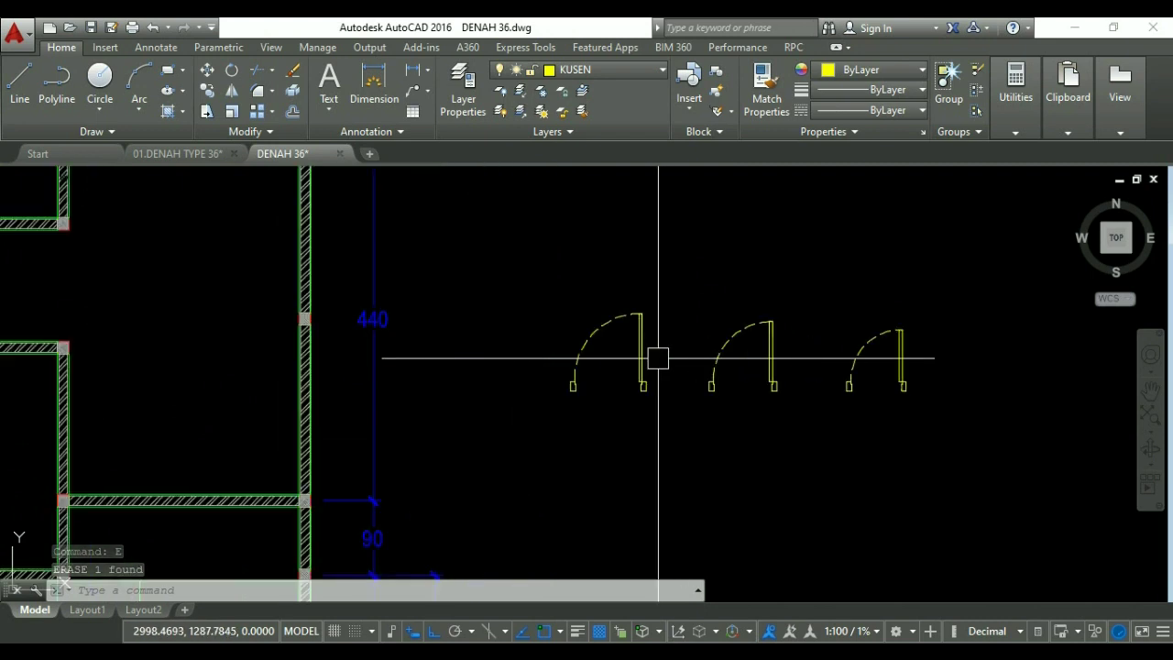
scroll(636, 293, "up", 1)
scroll(555, 283, "down", 1)
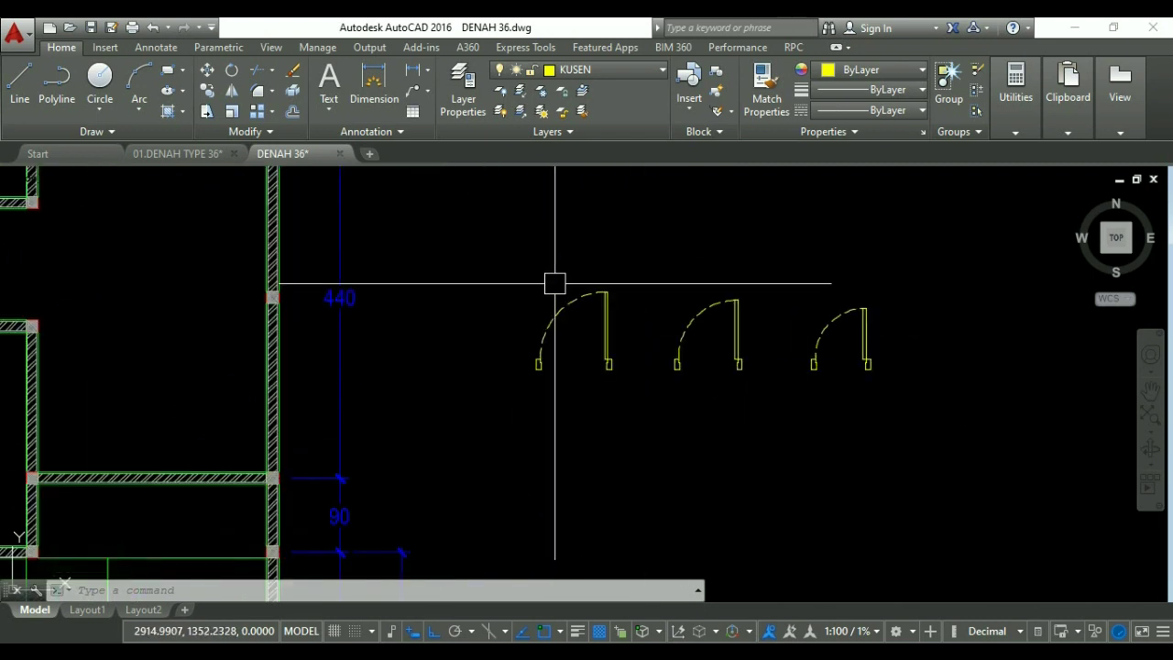
scroll(516, 304, "up", 2)
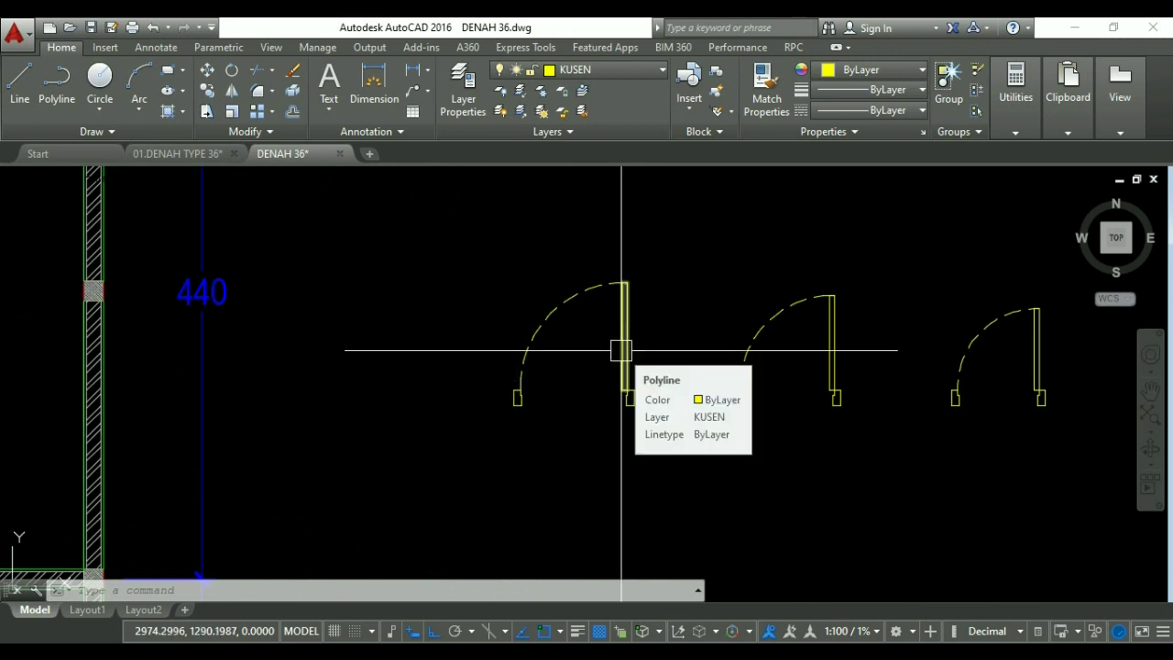
middle_click_drag(564, 318, 537, 341)
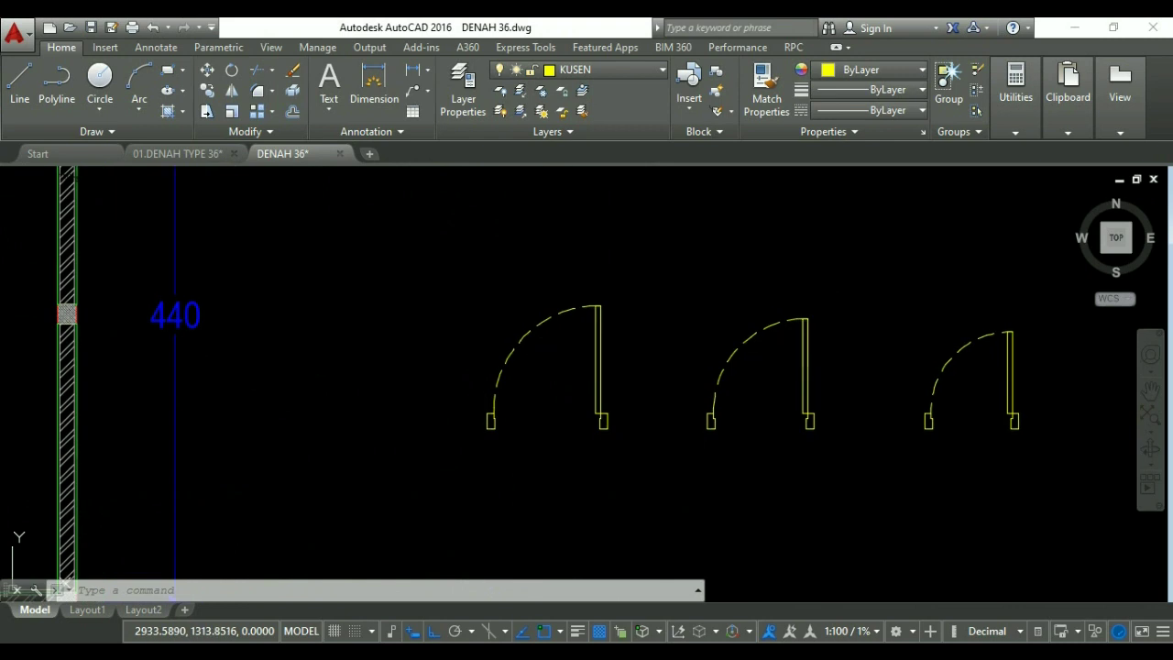
Define the 80 door's four objects as block P80, with its base point at the left jamb's lower-left corner.
type("B")
key("Return")
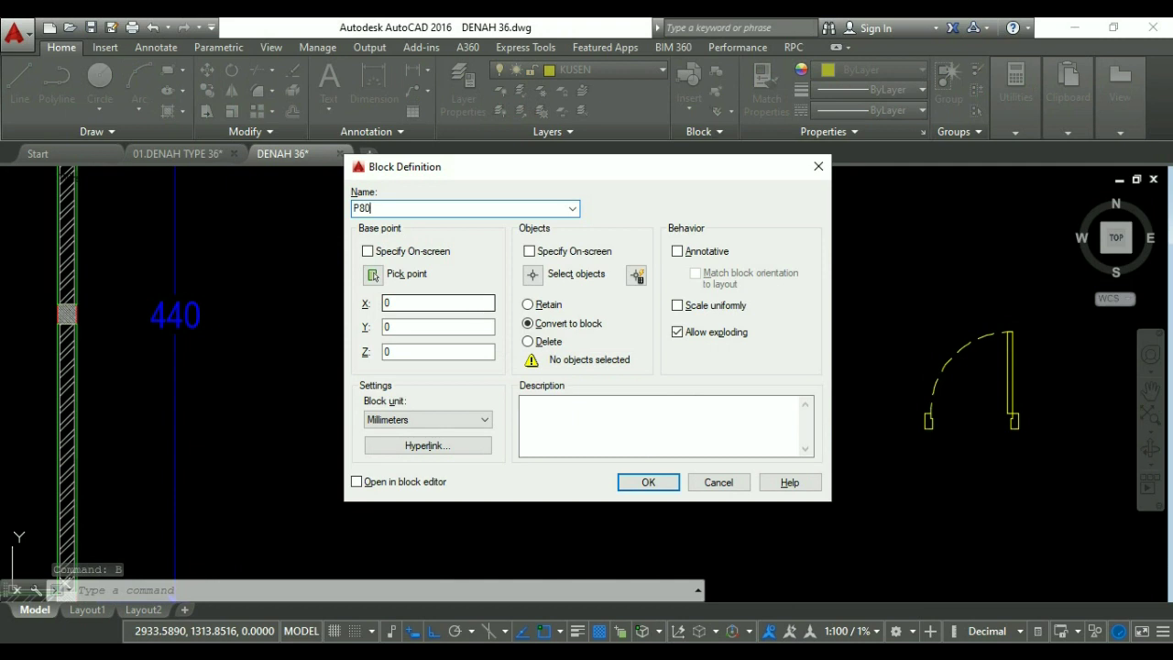
left_click(533, 276)
left_click(443, 241)
left_click(632, 440)
key("Return")
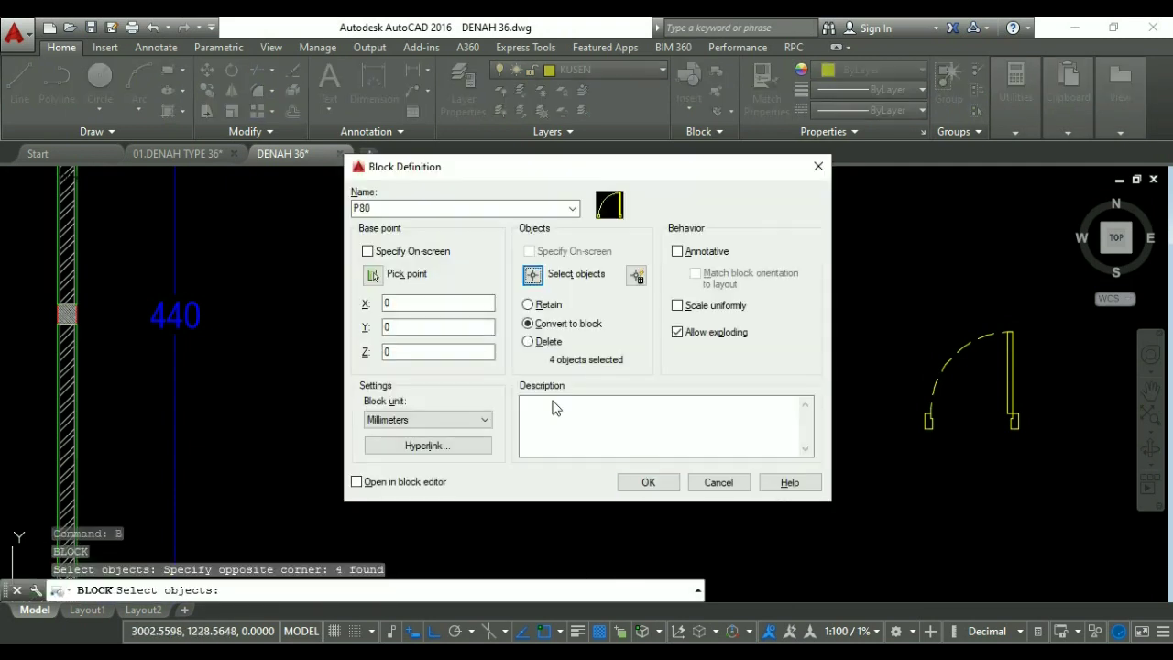
left_click(373, 275)
scroll(602, 419, "up", 3)
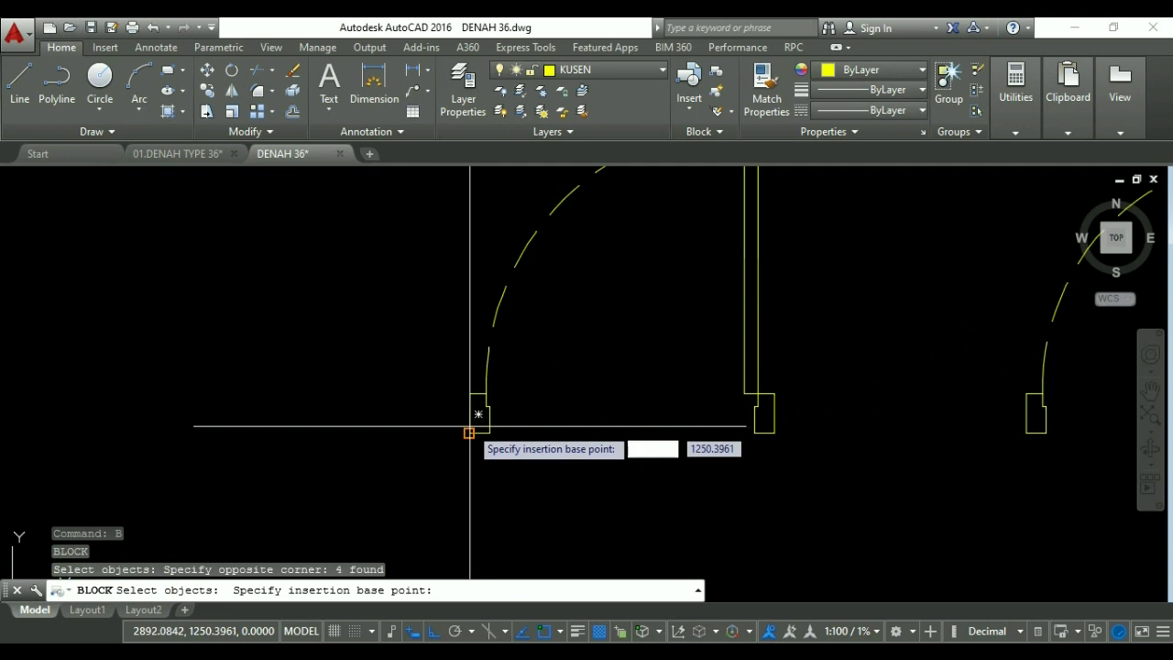
left_click(474, 427)
left_click(648, 482)
scroll(621, 388, "down", 5)
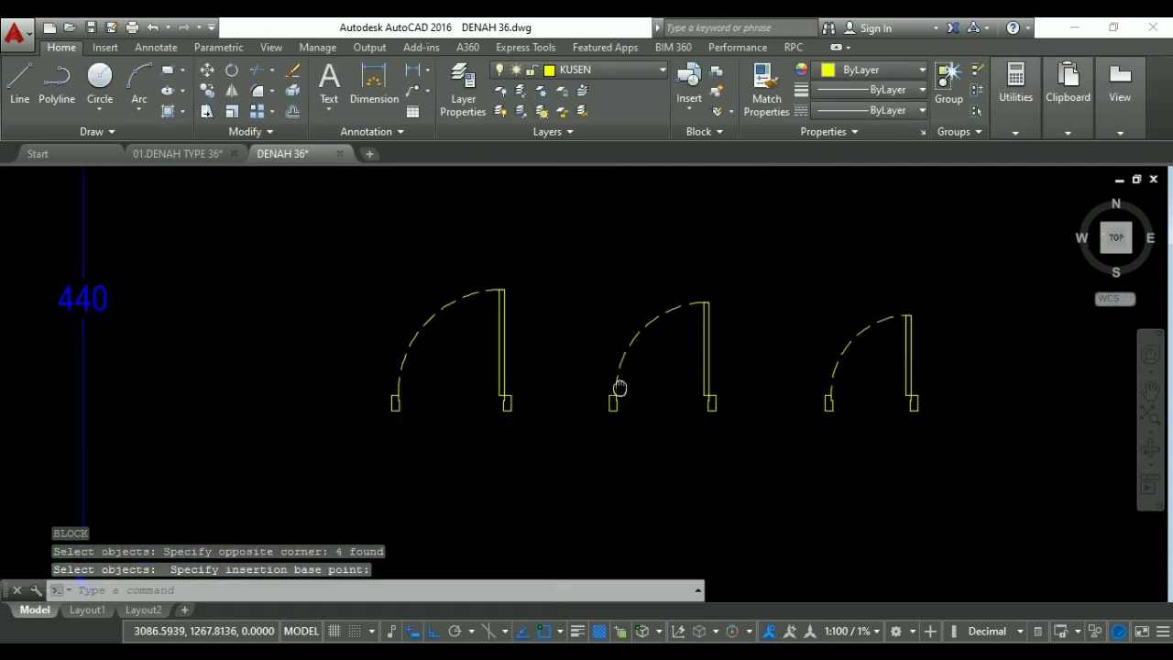
key("Return")
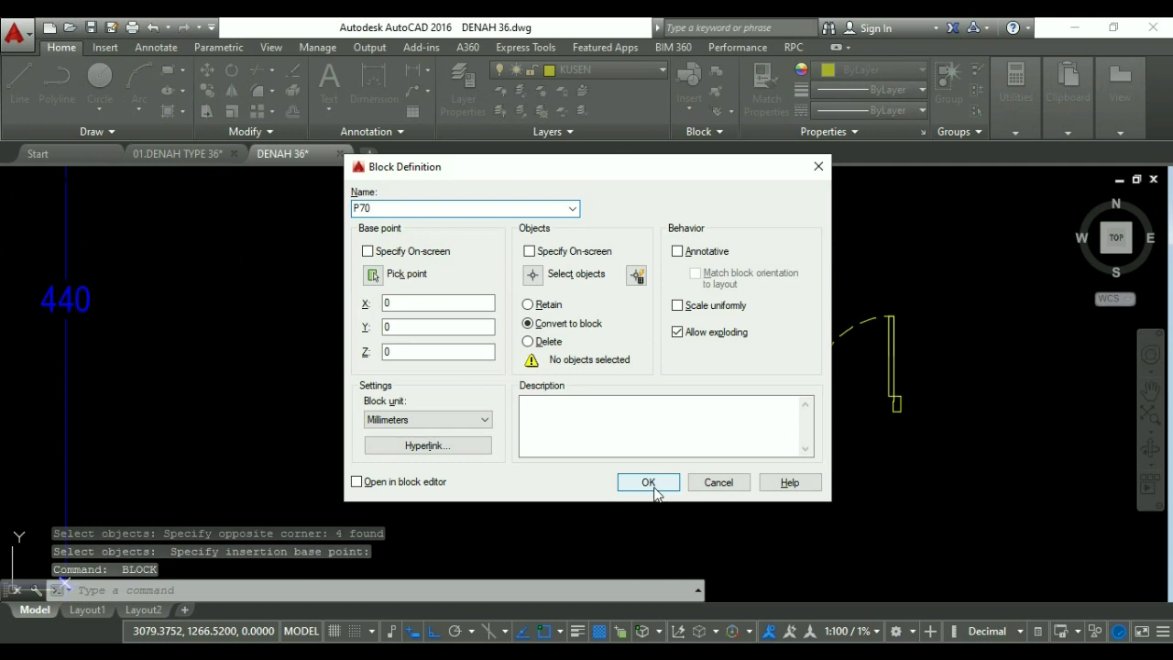
key("Escape")
key("Escape")
Define the 70 door's four objects as block P70, with its base point at the left jamb's lower-left corner.
key("Return")
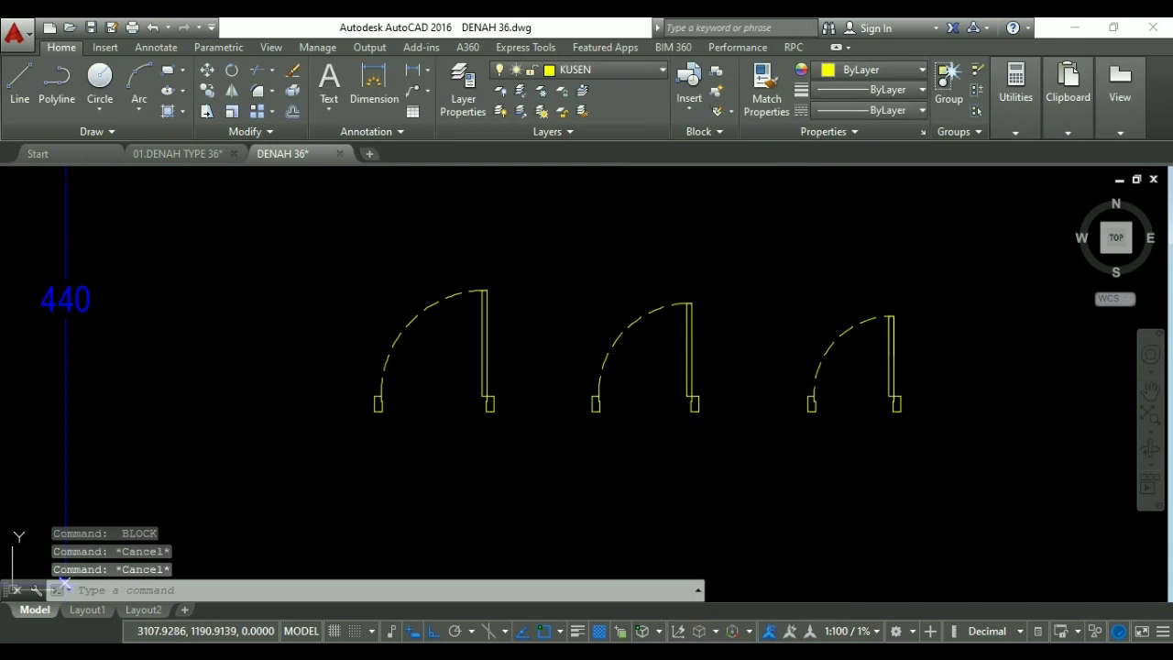
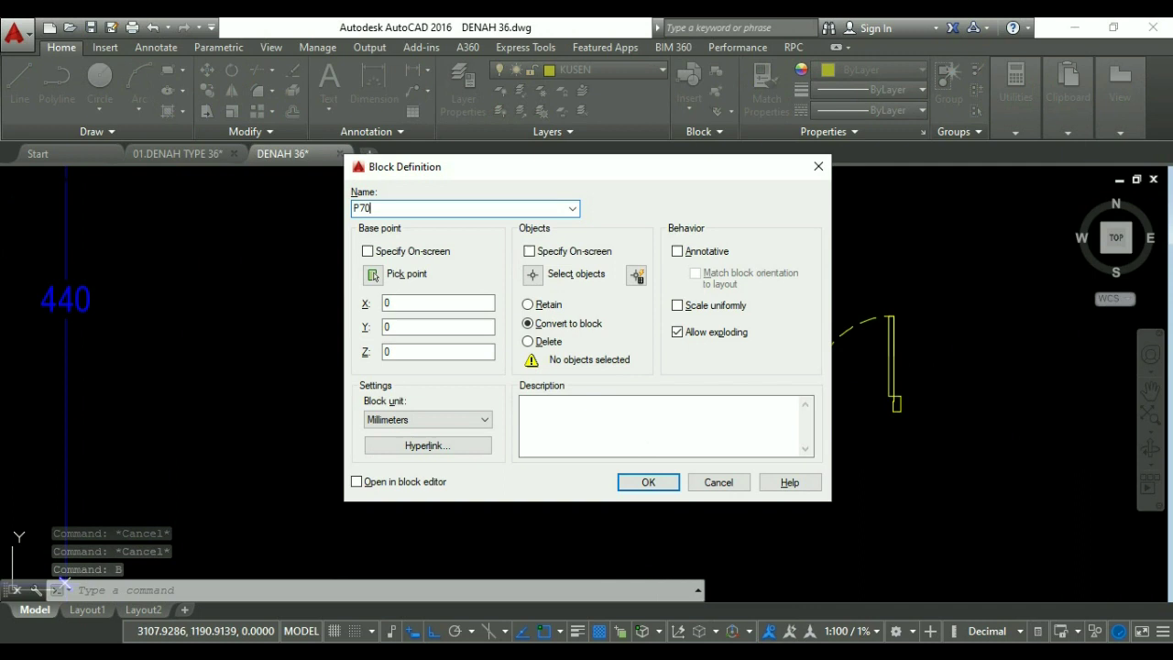
left_click(557, 275)
left_click(578, 272)
left_click(725, 449)
key("Return")
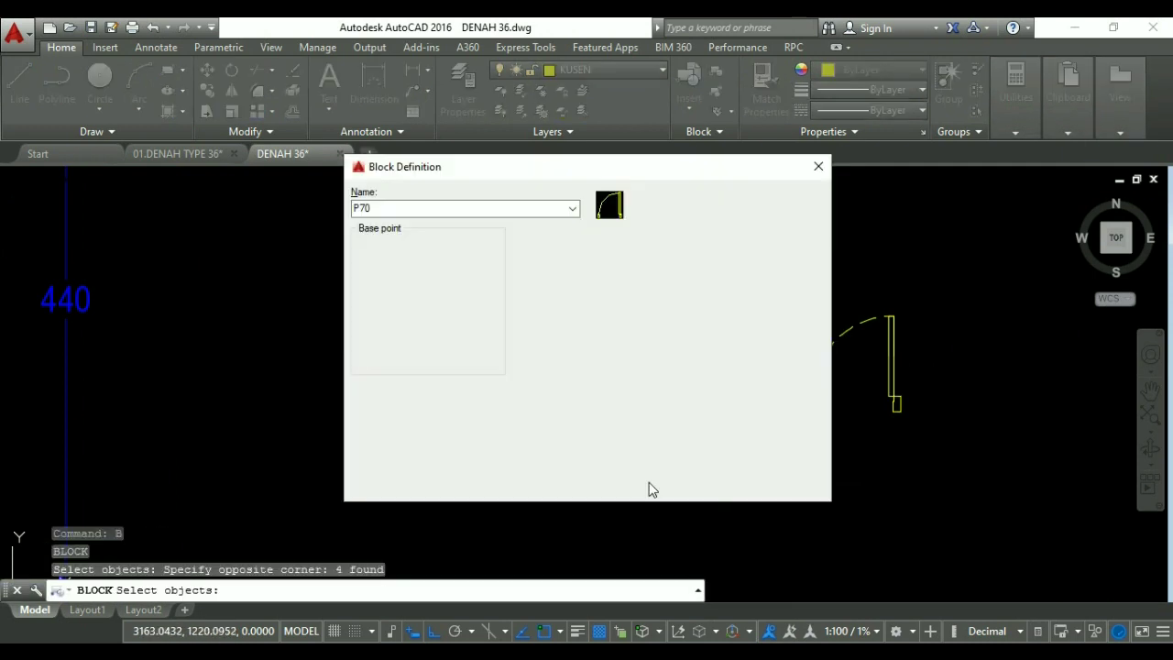
left_click(374, 276)
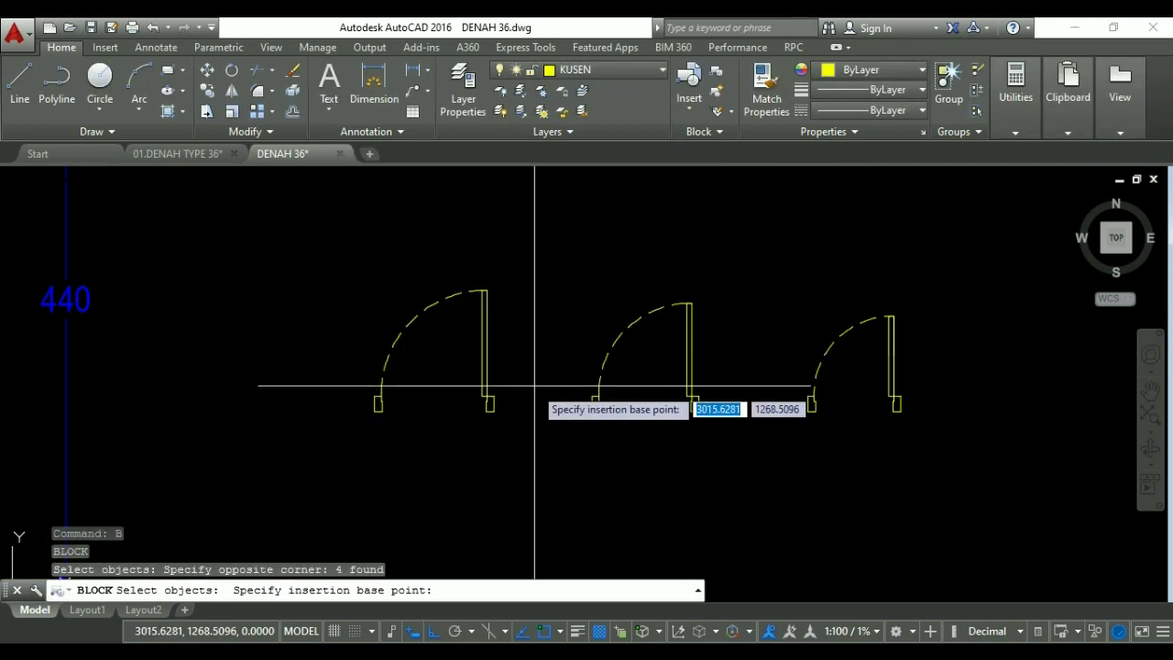
scroll(577, 410, "up", 2)
left_click(604, 411)
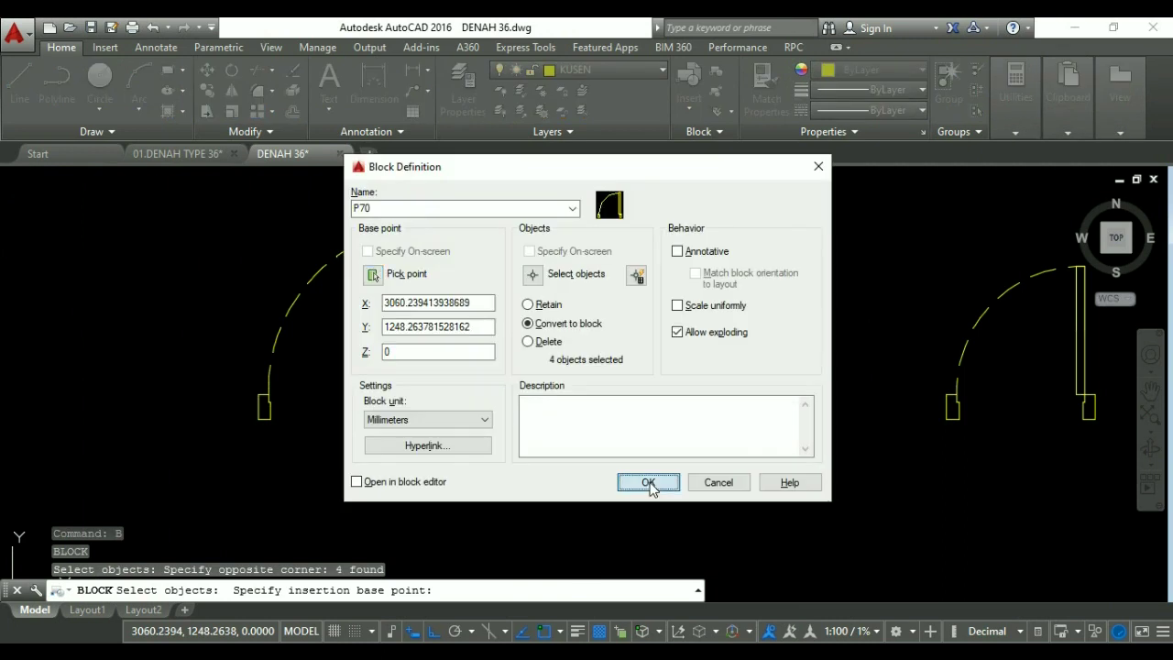
left_click(648, 483)
scroll(646, 403, "down", 2)
key("Escape")
key("Escape")
scroll(655, 399, "up", 1)
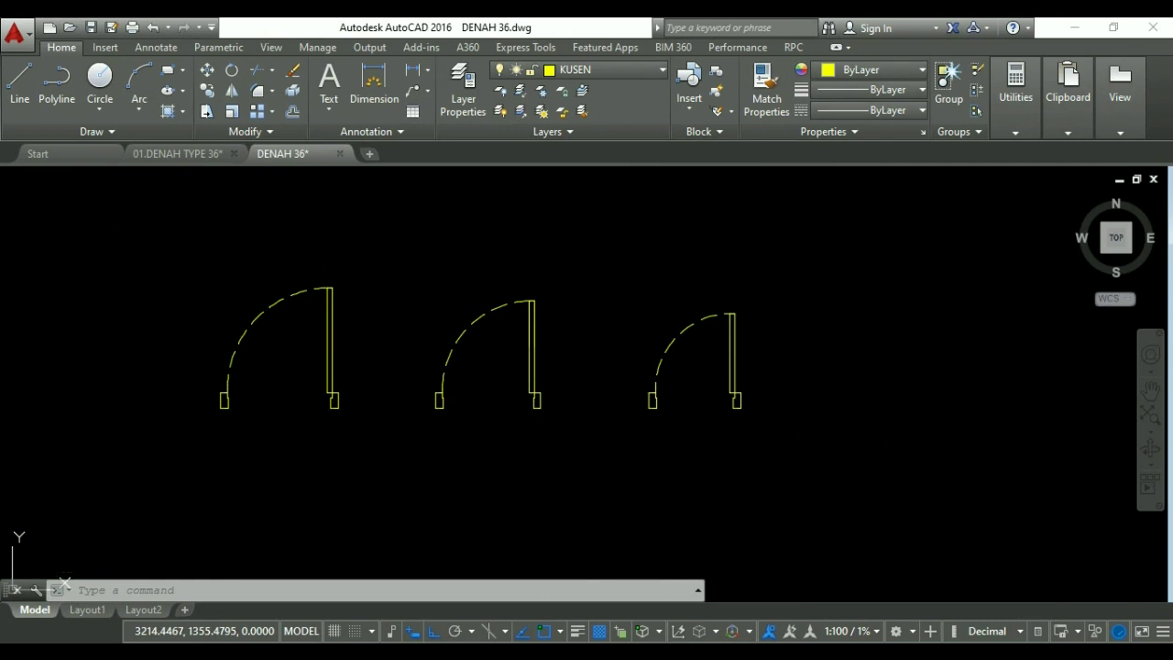
Define the 60 door's four objects as block P60, with its base point at the left jamb's lower-left corner.
type("b")
key("Return")
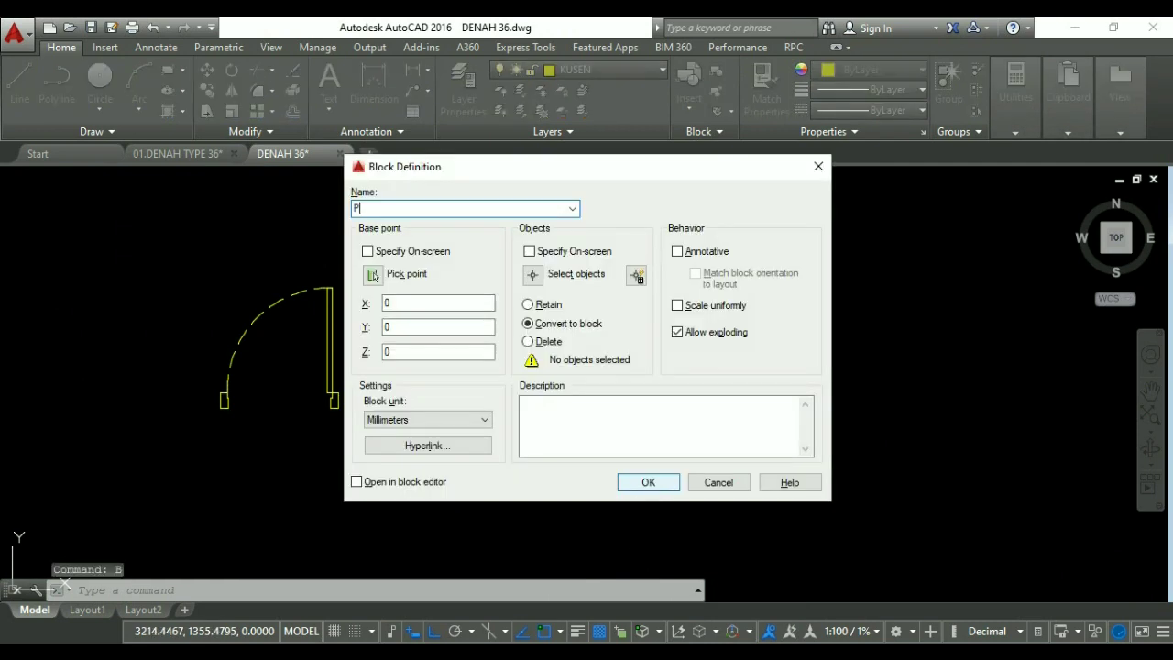
left_click(539, 277)
left_click(610, 280)
left_click(761, 369)
key("Return")
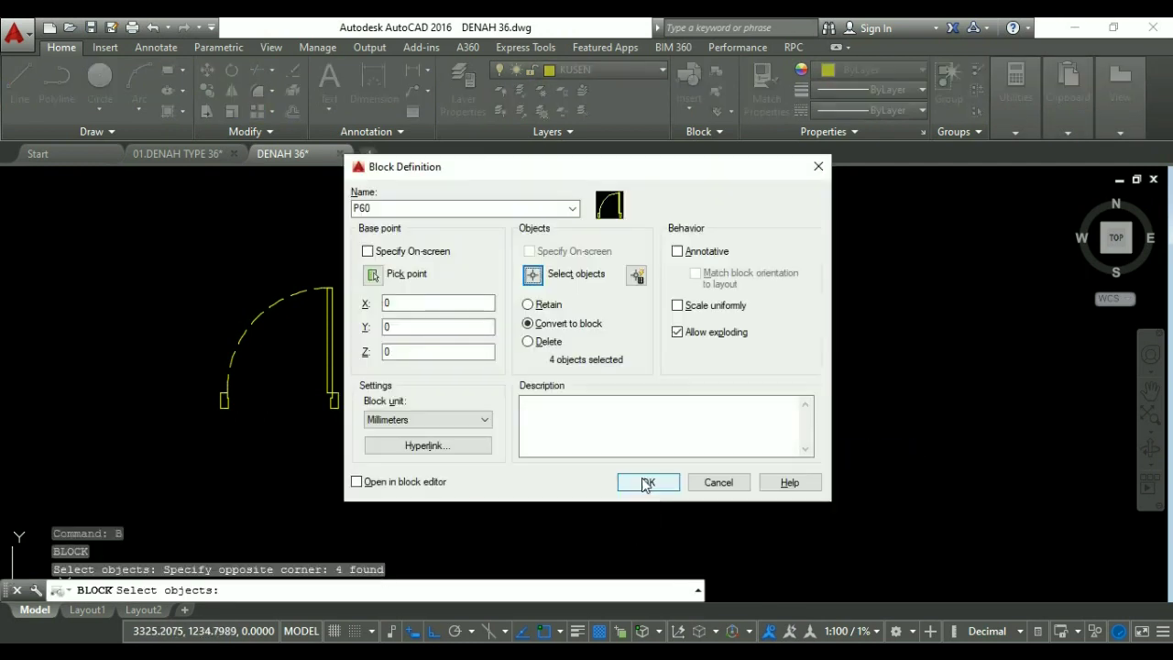
left_click(407, 277)
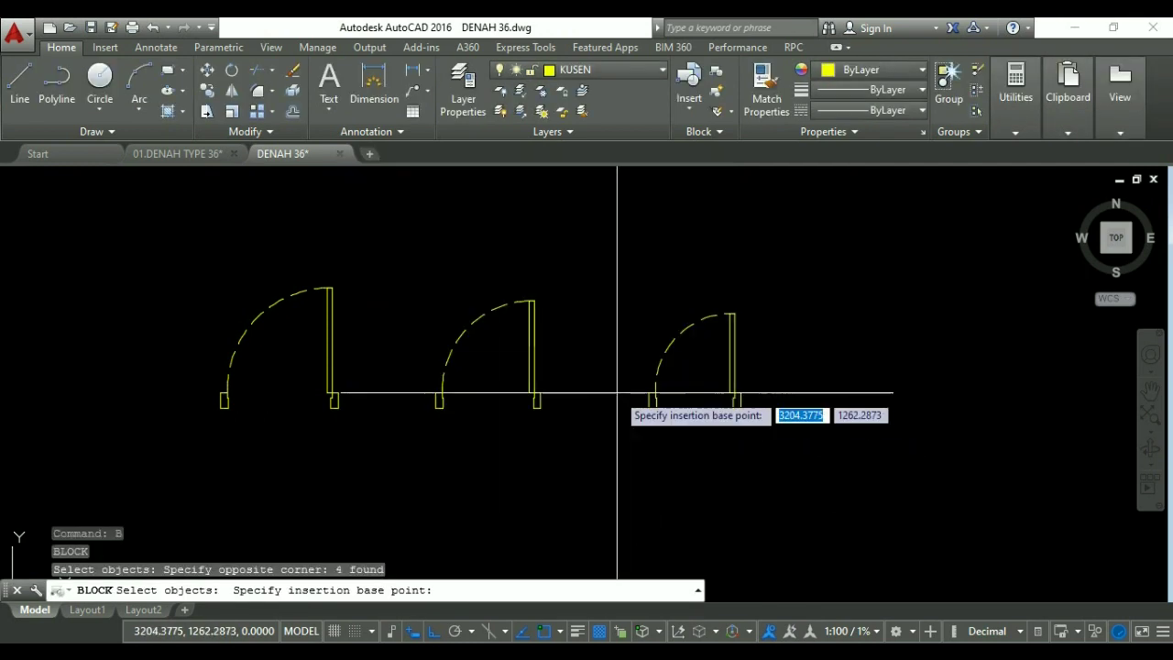
scroll(632, 407, "up", 3)
left_click(685, 406)
left_click(649, 483)
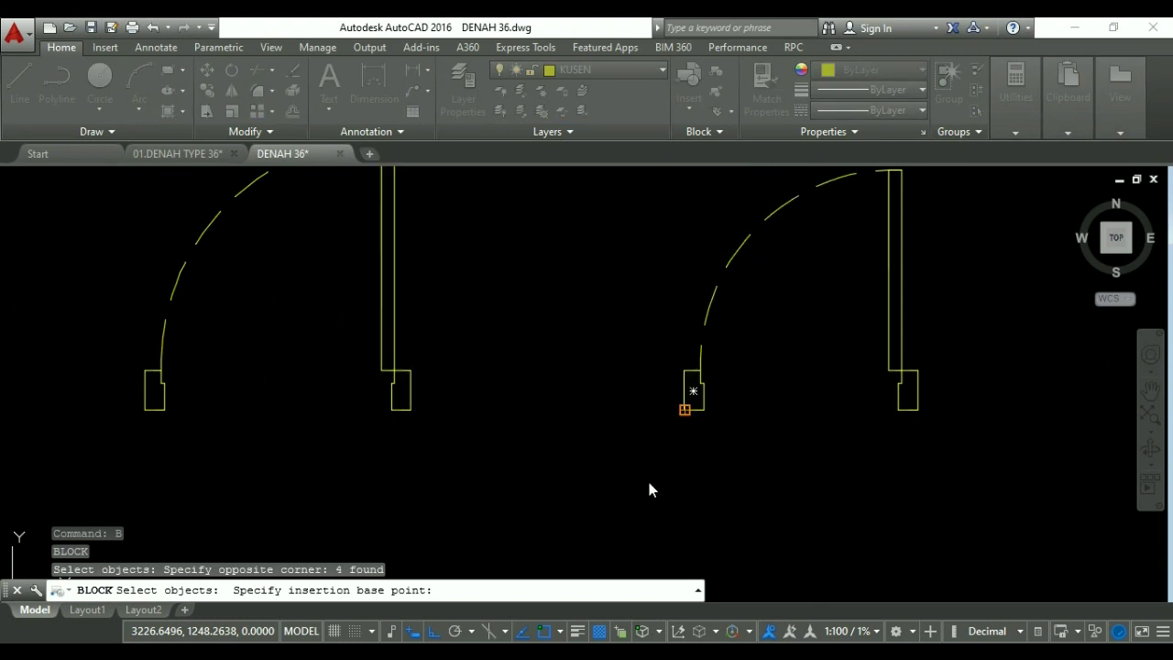
key("Escape")
Copy the P80 door into the horizontal wall at the lower end of the 120 segment, setting its right jamb against the right-hand column.
scroll(703, 386, "down", 5)
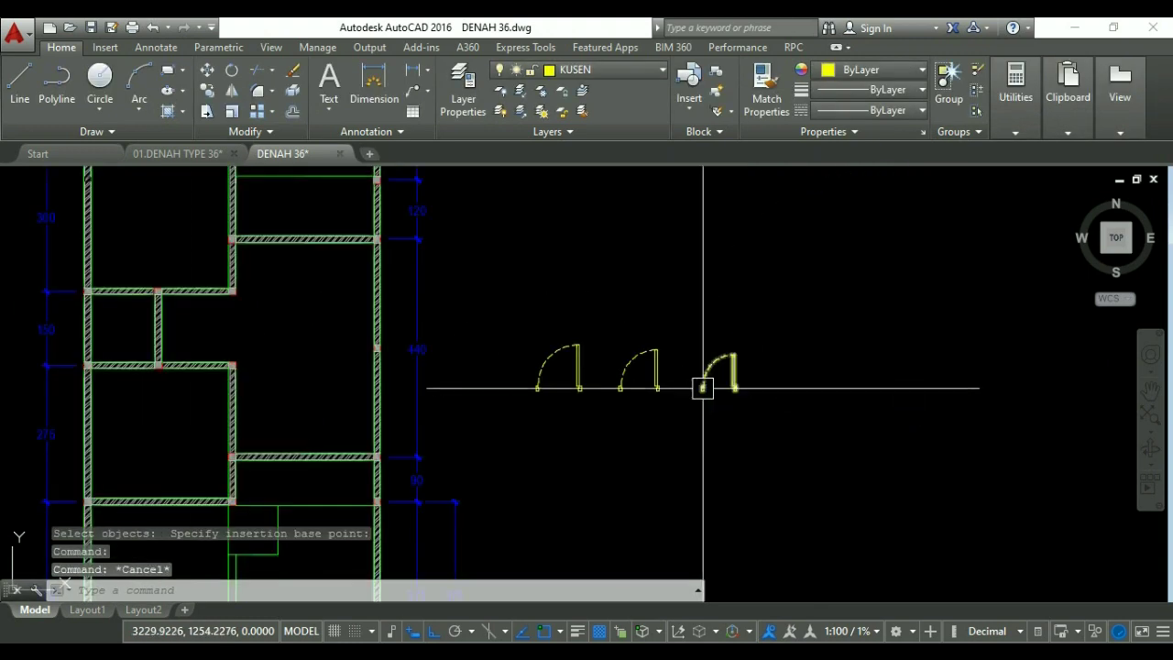
middle_click_drag(595, 360, 567, 379)
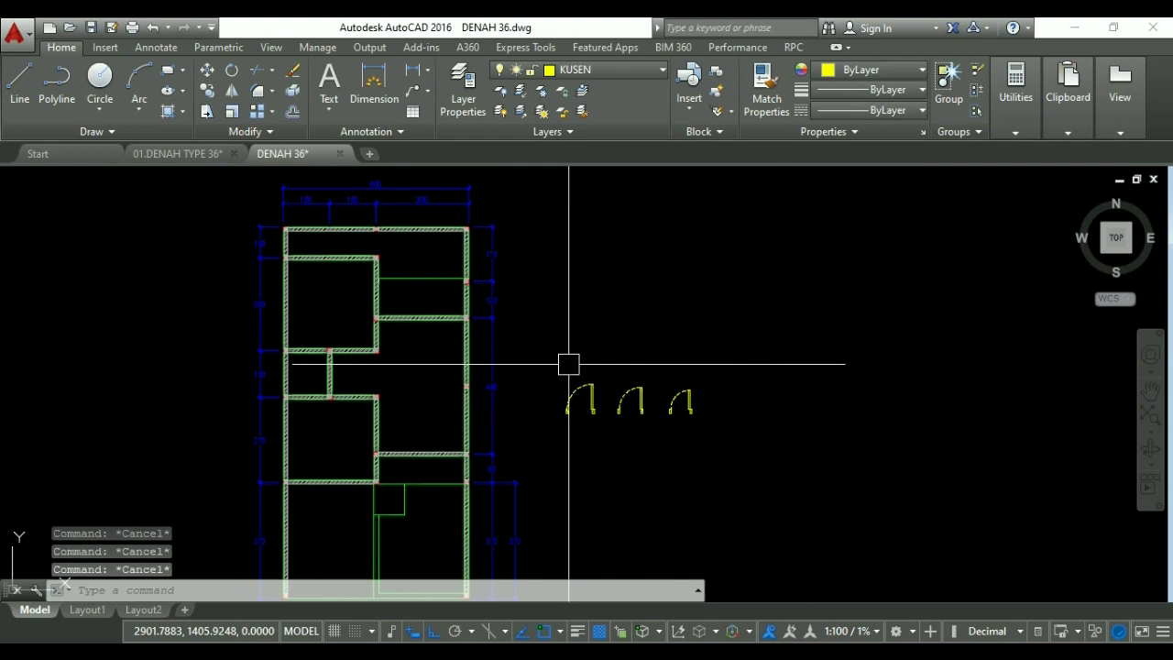
type("o")
key("Return")
scroll(586, 390, "up", 3)
left_click(592, 401)
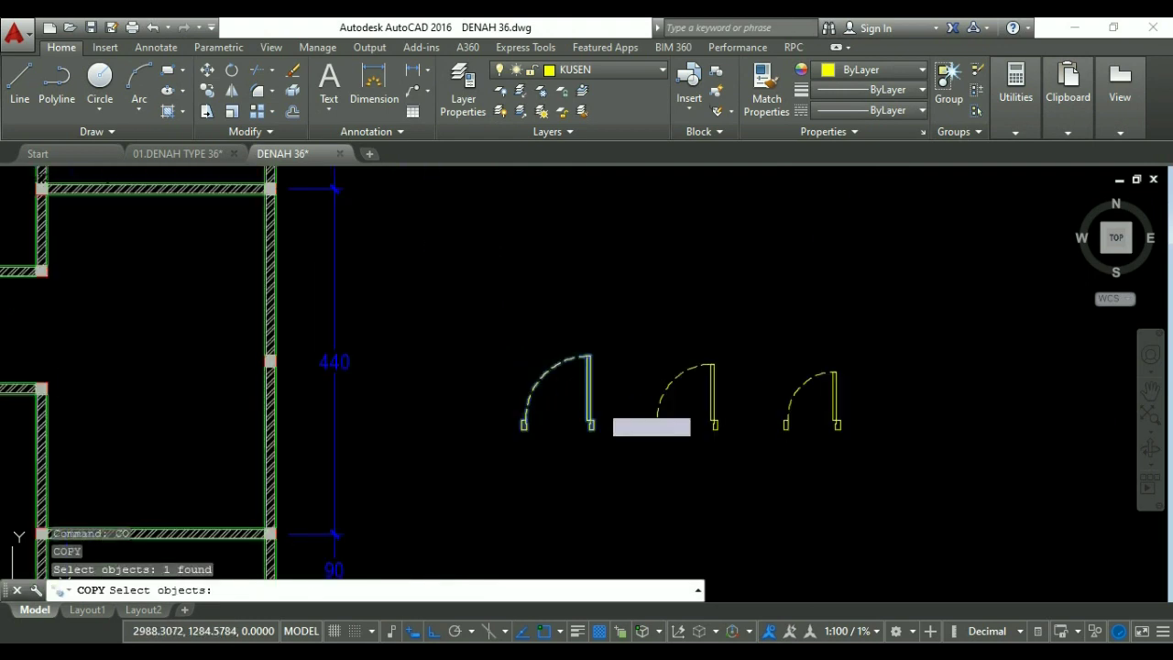
key("Return")
scroll(596, 403, "up", 2)
left_click(570, 436)
scroll(605, 468, "down", 5)
scroll(563, 340, "up", 6)
scroll(515, 425, "up", 4)
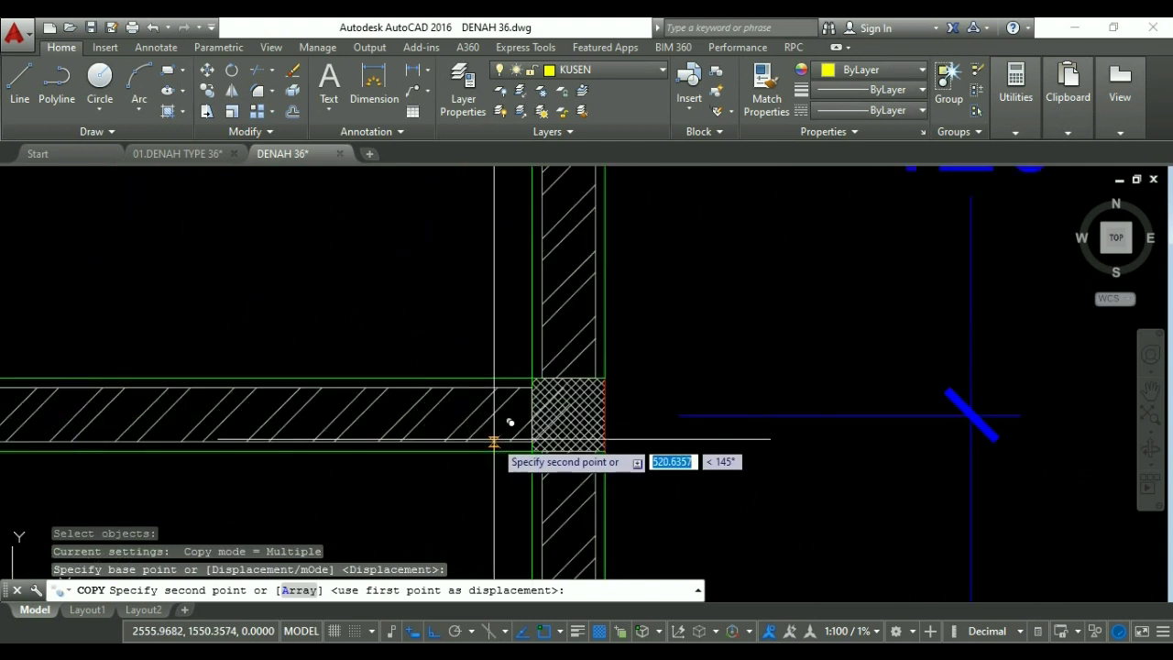
left_click(569, 416)
scroll(550, 415, "down", 4)
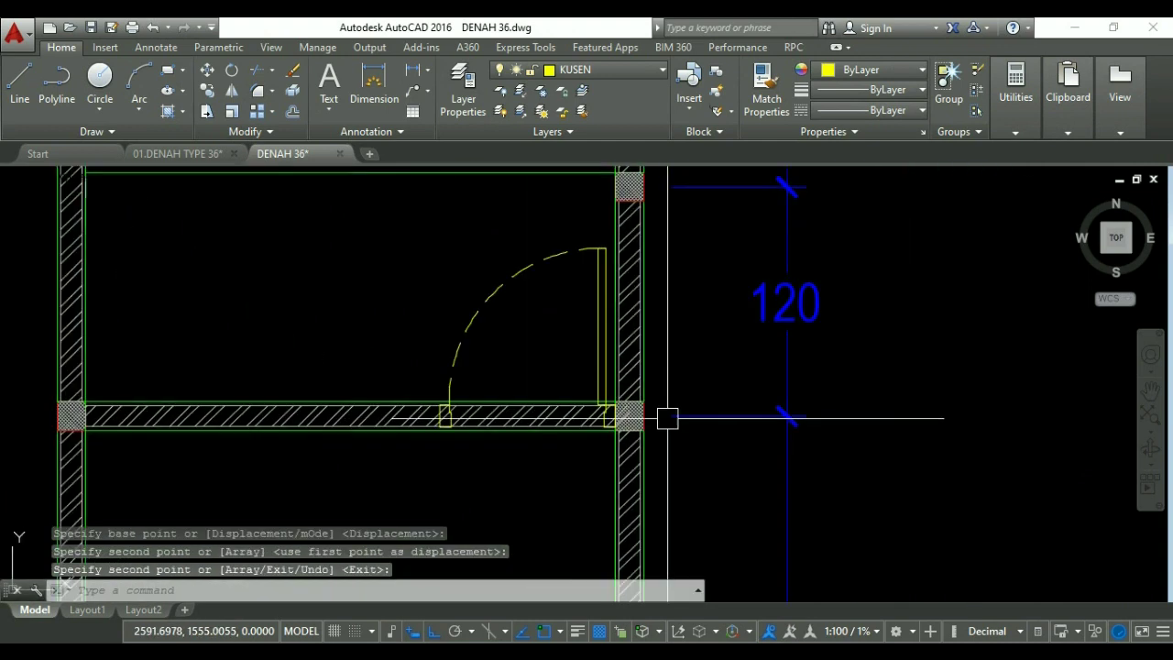
key("Escape")
key("Escape")
Stretch the right end of the wall's outlines from the column back to the outer edge of the door's left jamb.
left_click(552, 438)
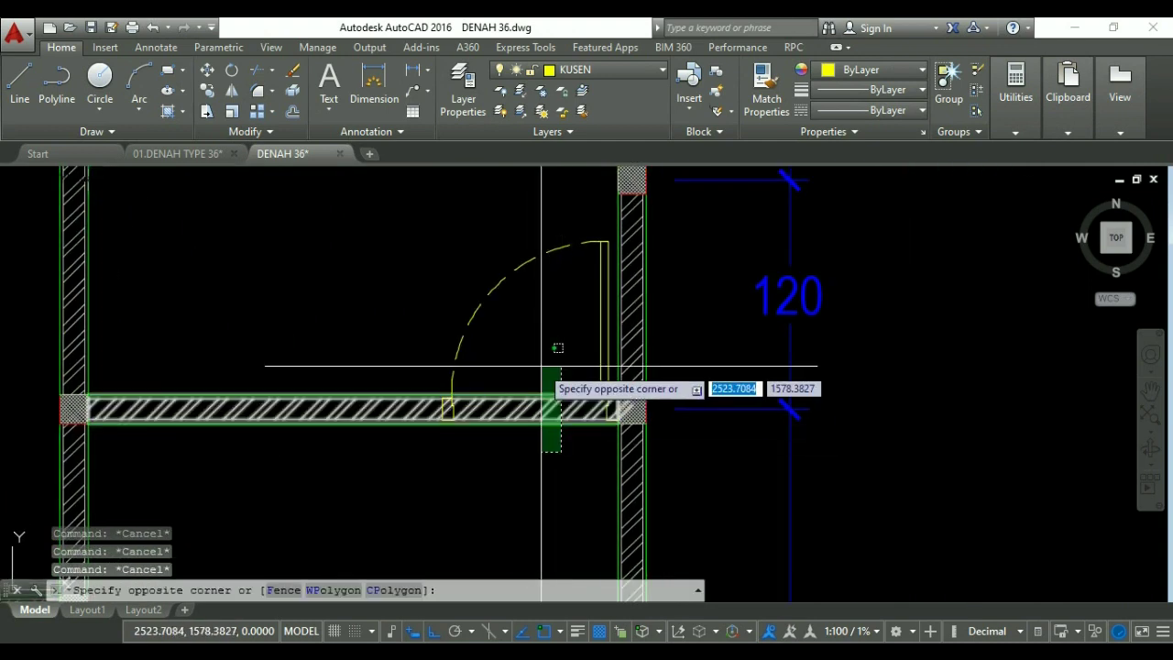
left_click(540, 385)
scroll(619, 410, "up", 4)
left_click(633, 397)
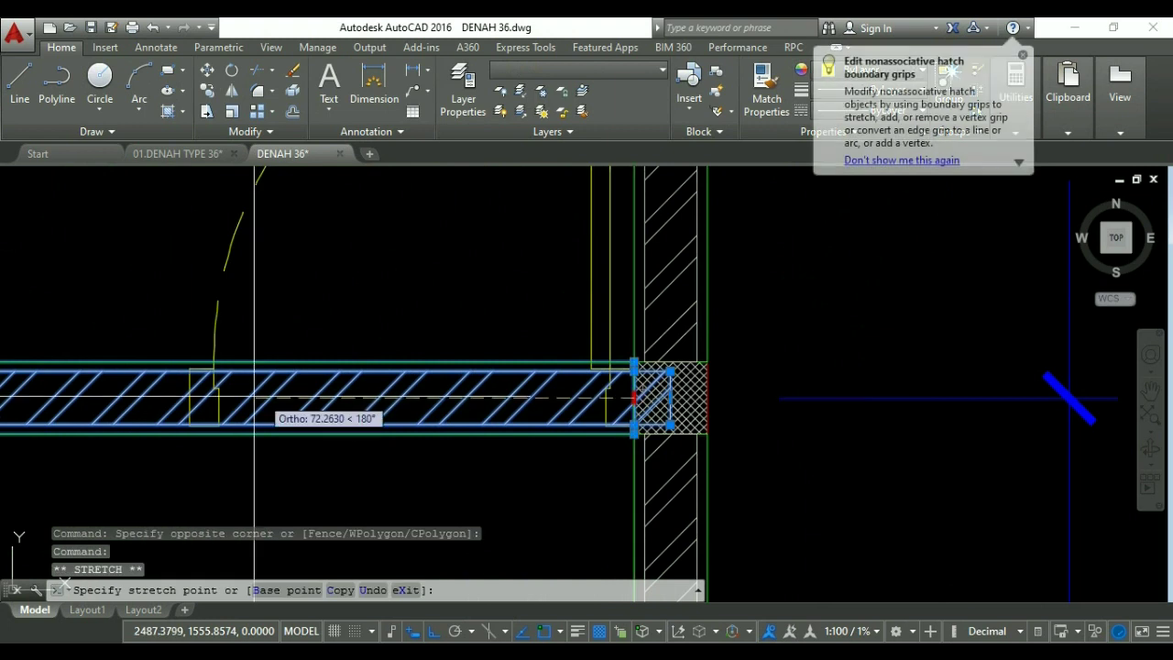
left_click(190, 401)
middle_click_drag(279, 427, 419, 432)
key("Escape")
Stretch the wall hatch's right edge back to the outer edge of the door's left jamb.
left_click(549, 375)
left_click(538, 394)
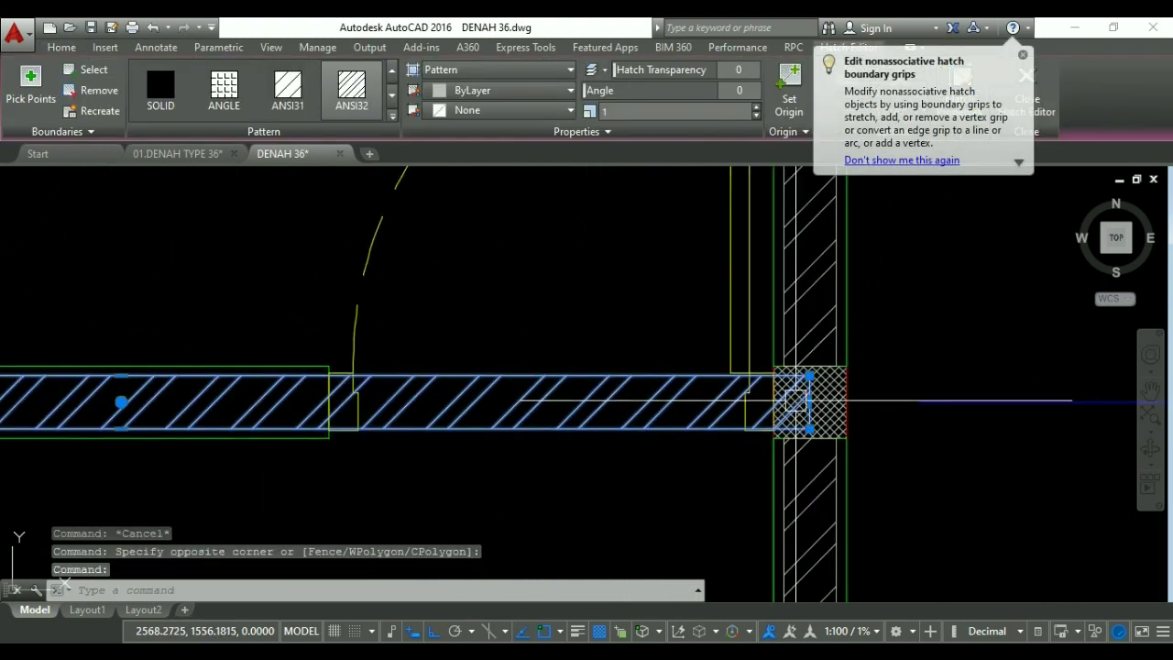
left_click(808, 401)
scroll(389, 404, "up", 2)
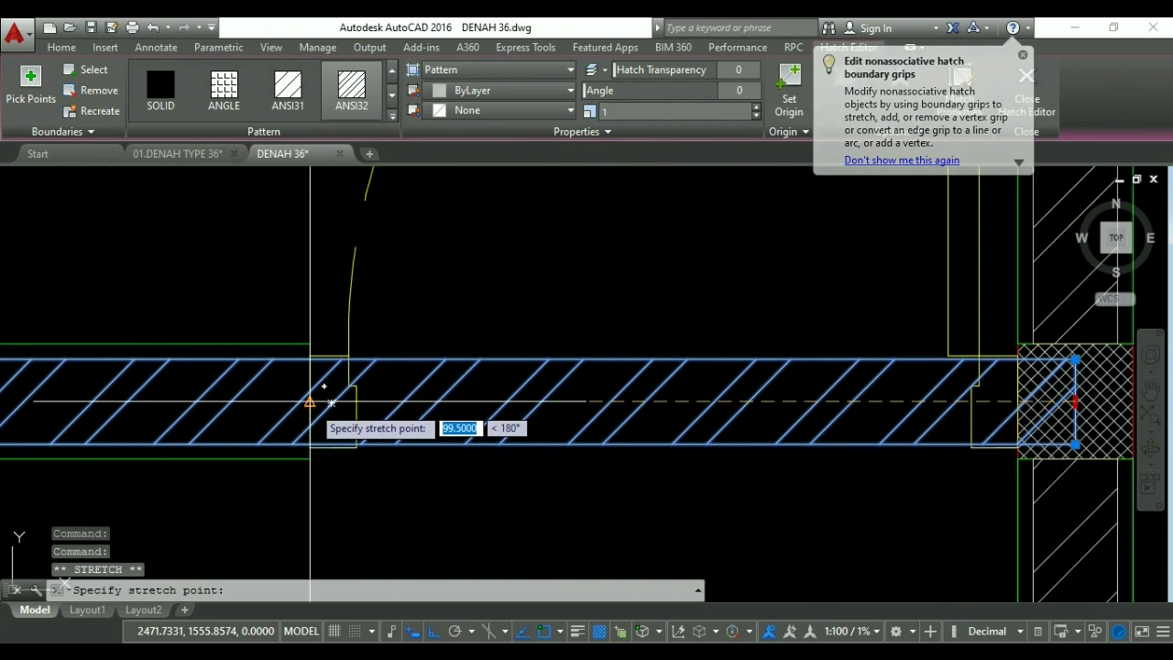
key("Escape")
key("Escape")
key("Escape")
Draw a horizontal line across the door opening from the shortened wall's upper-right corner to the column's upper-left corner.
scroll(413, 322, "down", 10)
scroll(427, 309, "up", 2)
scroll(422, 296, "up", 2)
key("l")
key("Return")
scroll(410, 360, "up", 6)
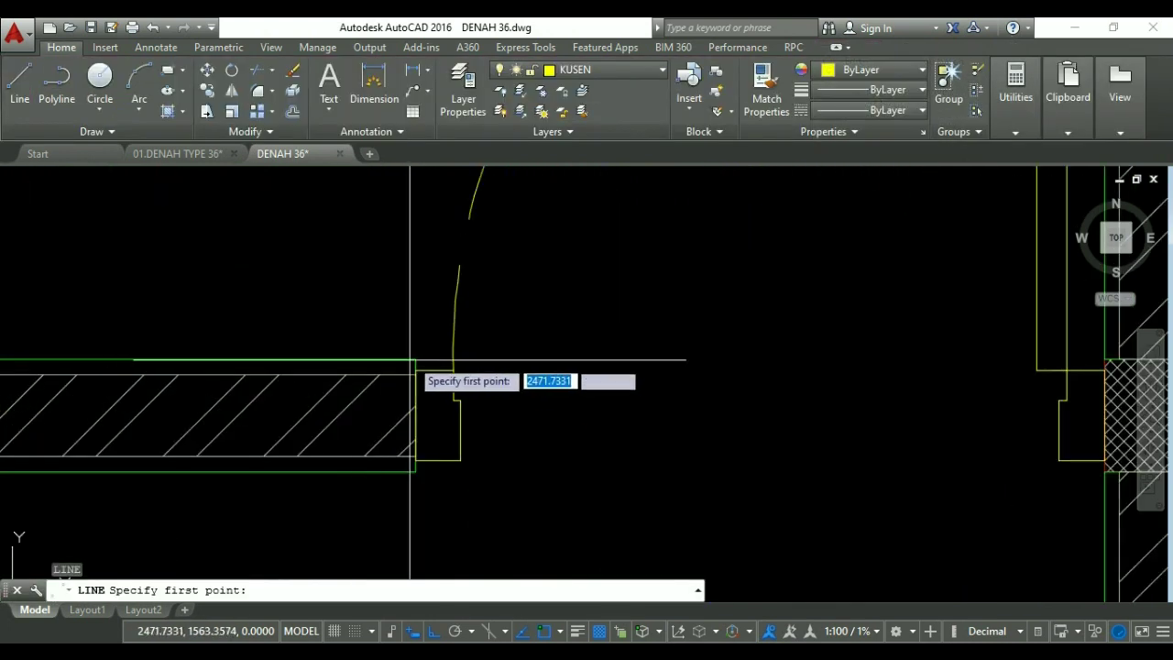
left_click(415, 359)
scroll(852, 394, "up", 2)
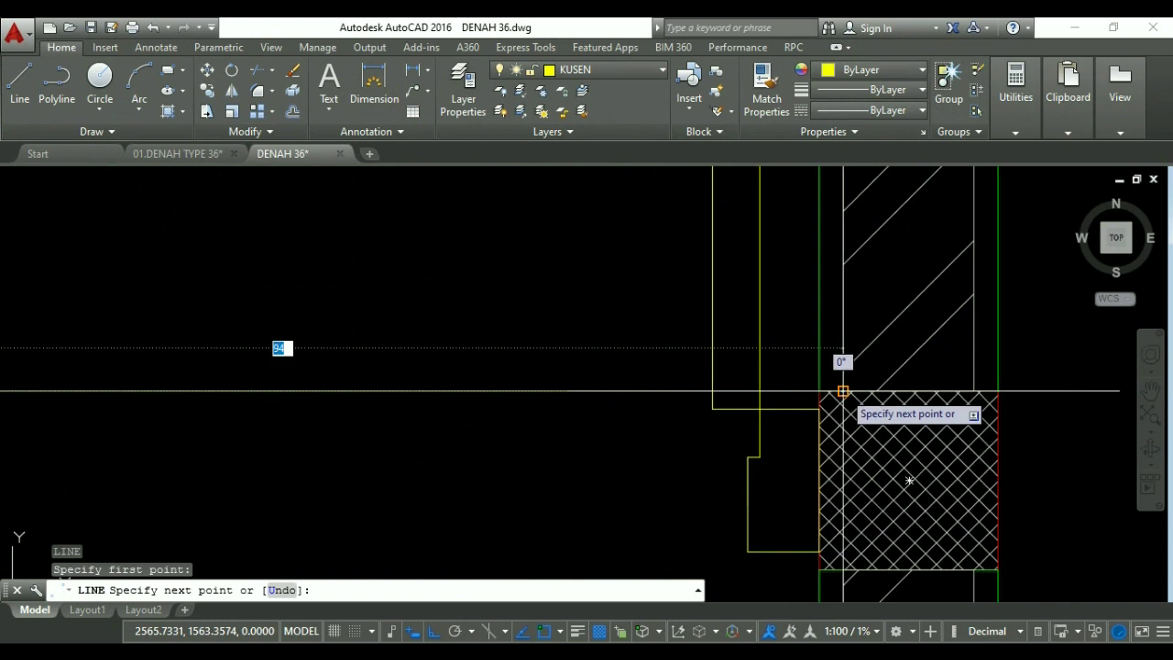
key("Escape")
scroll(696, 335, "down", 5)
Match the properties of the line across the door opening to those of an existing green line.
type("ma")
key("Return")
scroll(710, 340, "up", 2)
left_click(760, 336)
left_click(673, 368)
key("Return")
scroll(544, 316, "down", 5)
scroll(544, 316, "down", 5)
key("Escape")
key("Escape")
scroll(770, 338, "down", 1)
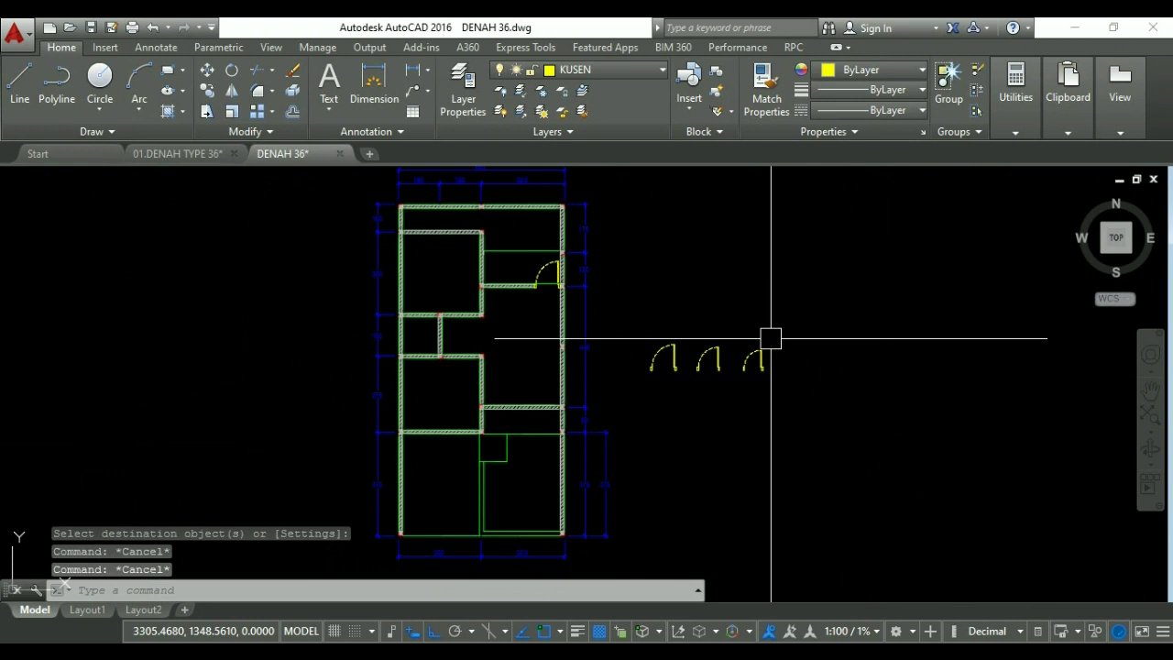
Copy the middle of the three door blocks into the open area just east of the lower-left room.
type("co")
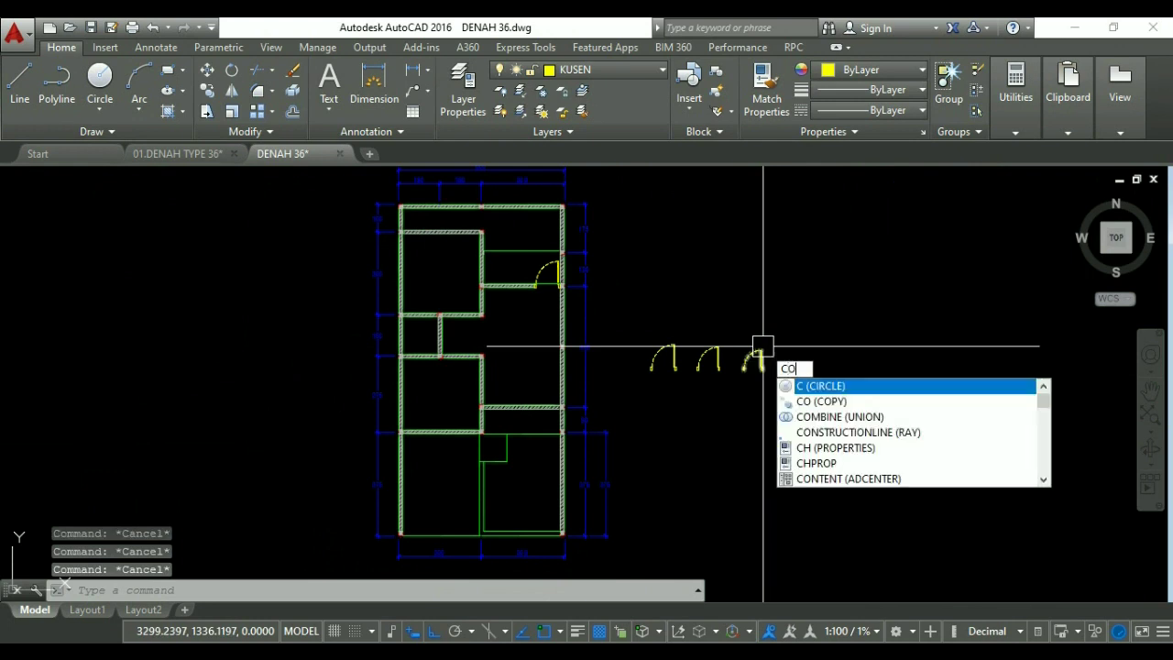
key("Return")
left_click(711, 357)
key("Return")
left_click(711, 357)
scroll(557, 386, "up", 4)
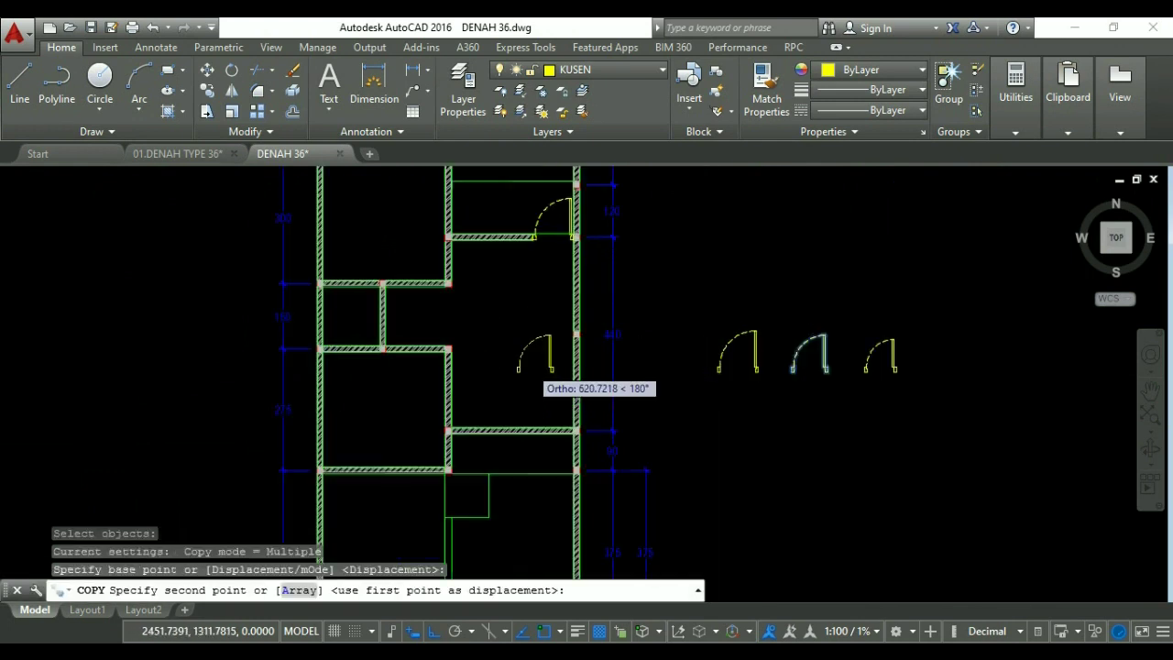
left_click(464, 367)
key("Escape")
key("Escape")
Mirror the copied door about a horizontal axis so it swings downward, erasing the source object.
type("mi")
key("Return")
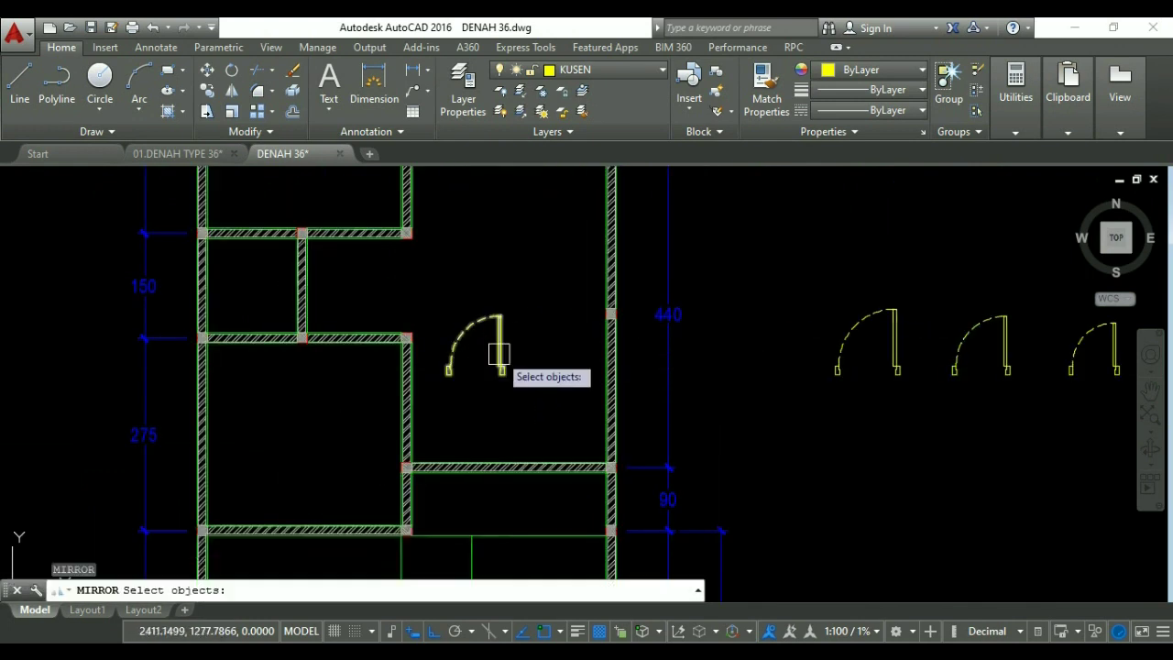
scroll(501, 346, "up", 2)
left_click(467, 362)
left_click(473, 365)
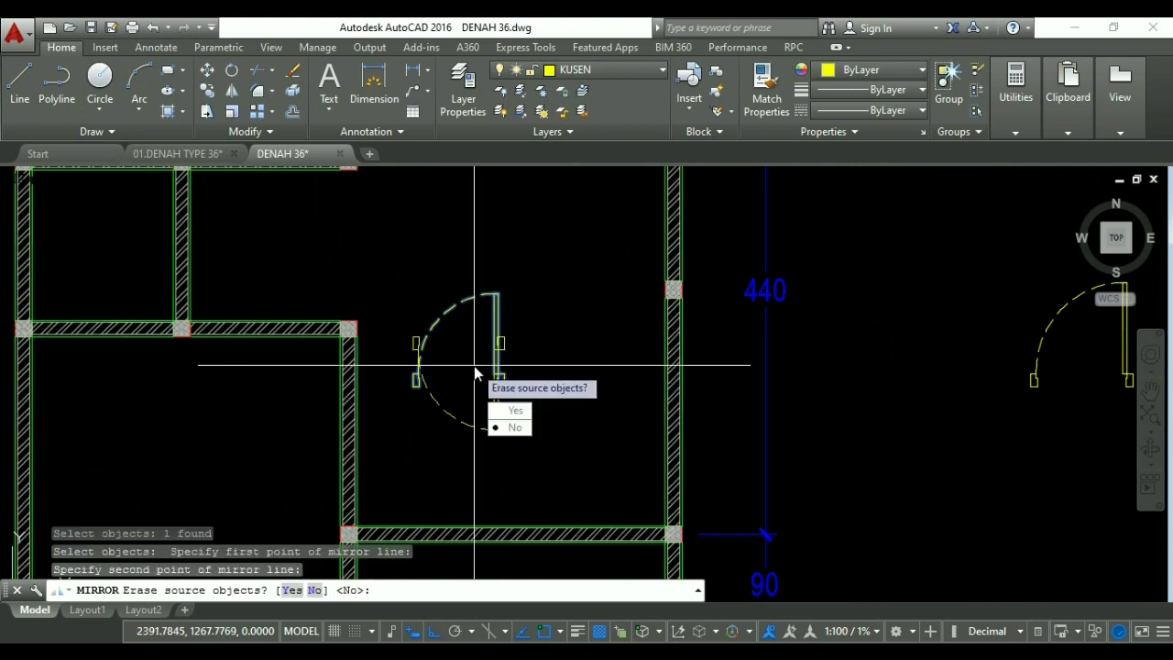
type("y")
key("Return")
Move the mirrored door into the lower-left room's upper wall, with its right jamb against the corner column.
type("m")
key("Return")
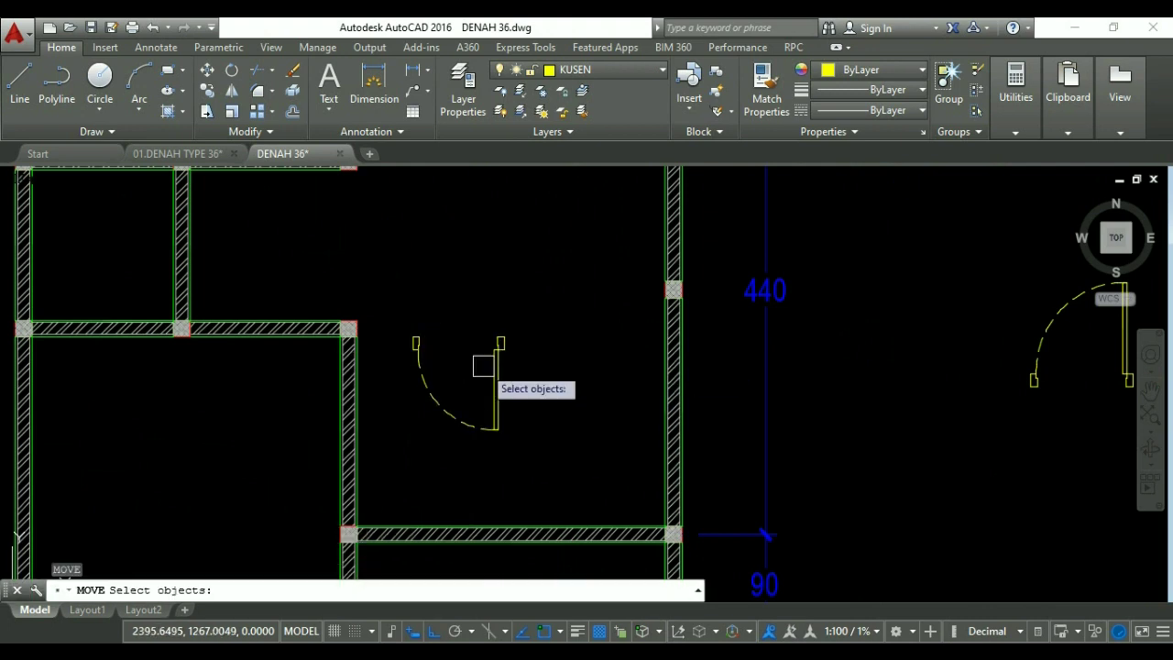
key("Return")
scroll(495, 348, "up", 5)
left_click(497, 336)
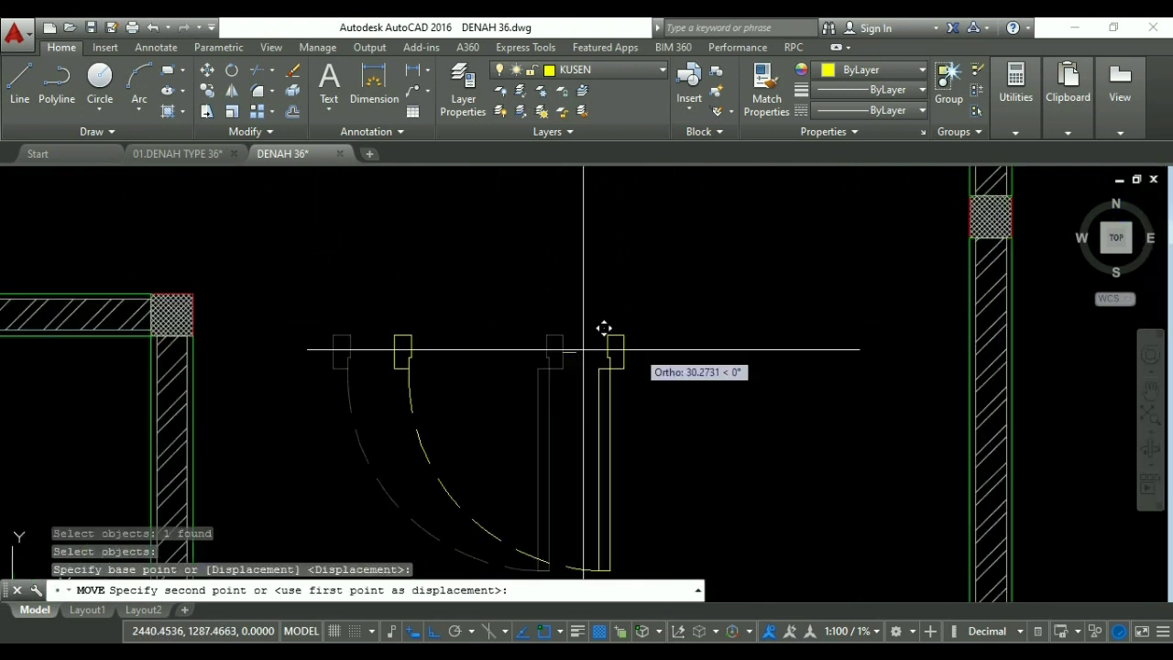
scroll(195, 291, "up", 3)
key("Escape")
scroll(595, 339, "down", 5)
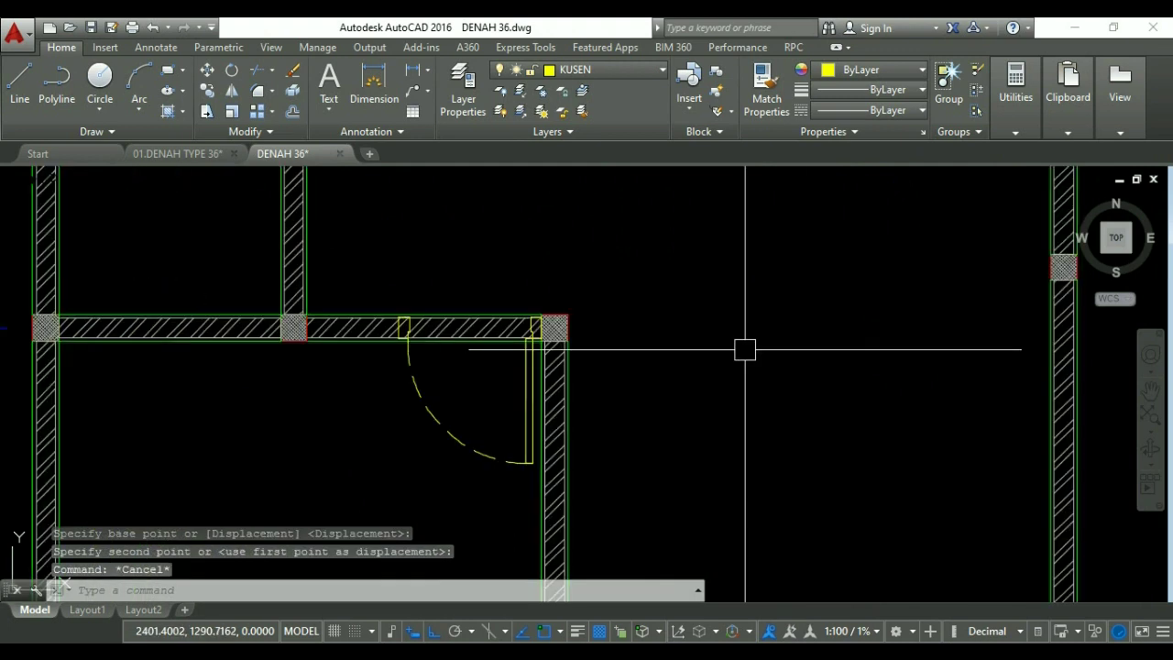
Stretch the right end of the wall's outlines and hatch 82 back to the outer edge of the door's left jamb.
scroll(579, 410, "up", 2)
left_click(513, 396)
left_click(553, 338)
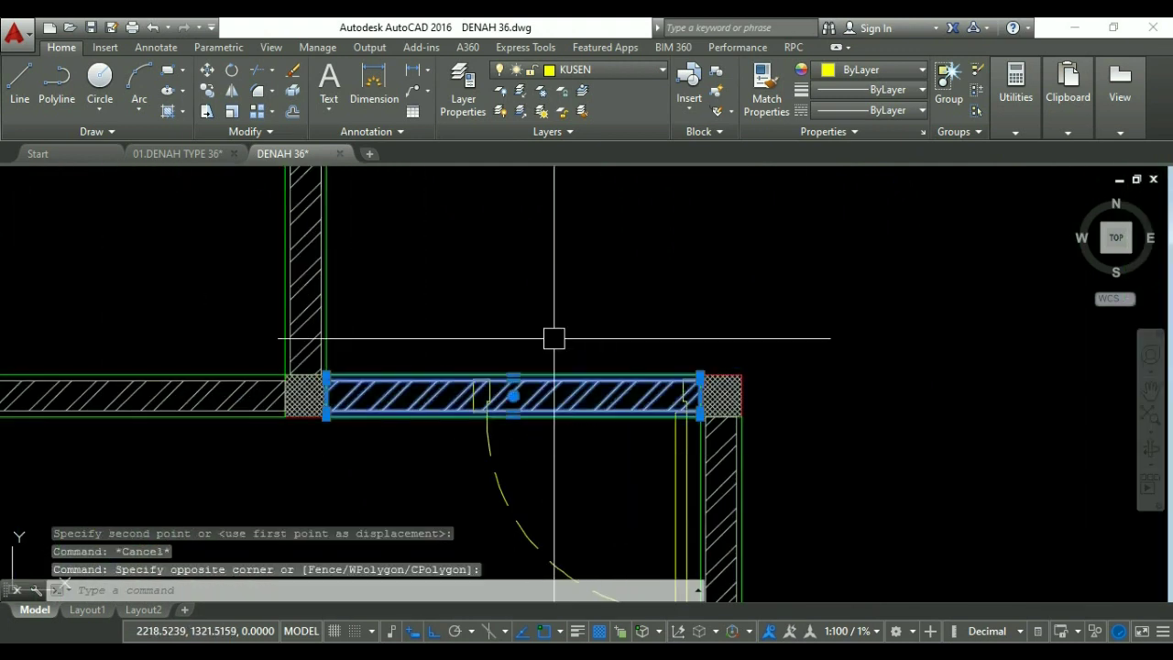
left_click(701, 395)
scroll(485, 410, "up", 4)
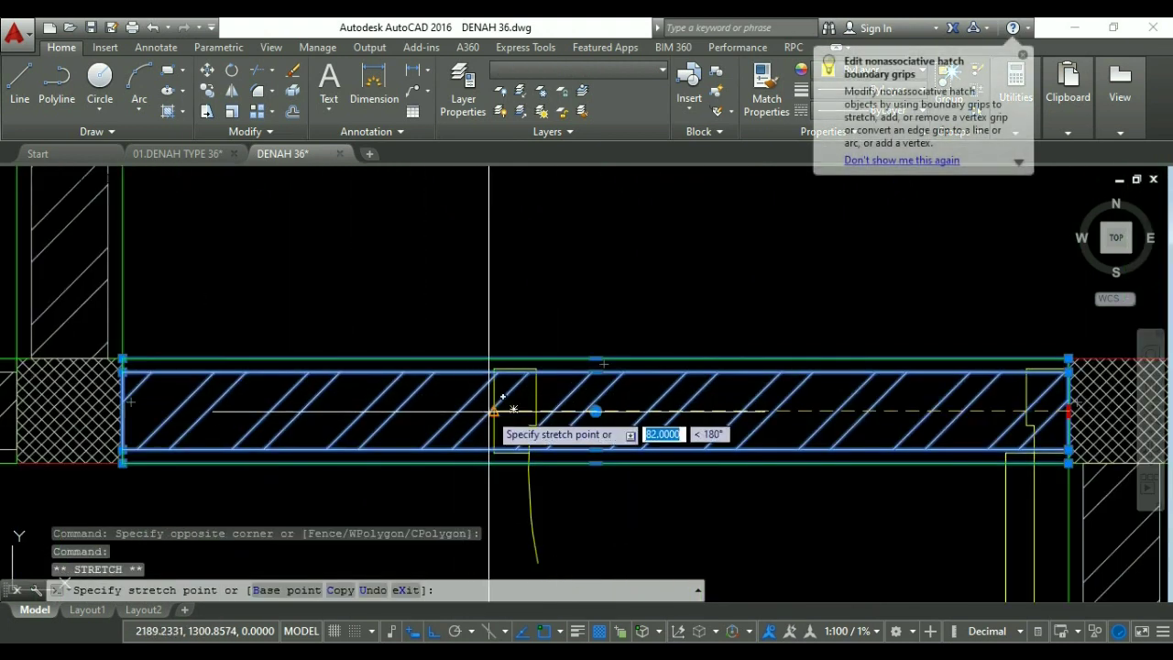
key("Escape")
key("Escape")
scroll(532, 385, "down", 5)
Copy the door just placed in the lower-left room's wall to the open area up and to its right, with Ortho off.
key("Escape")
type("CO")
key("Return")
middle_click_drag(944, 465, 917, 471)
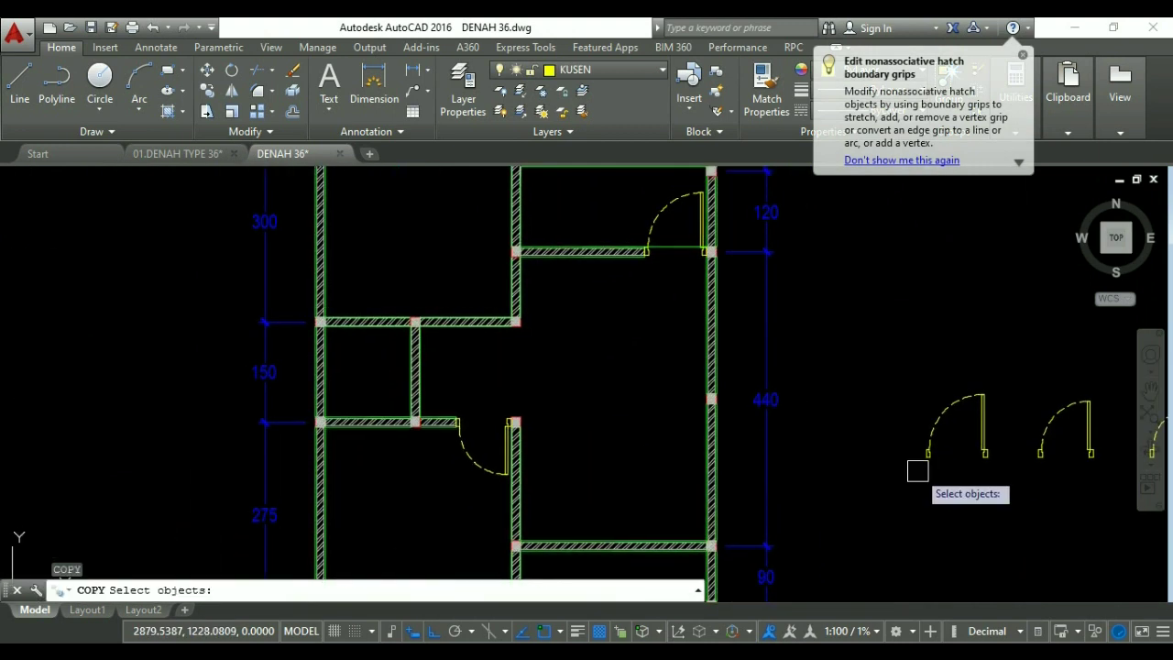
left_click(483, 469)
key("Return")
left_click(467, 453)
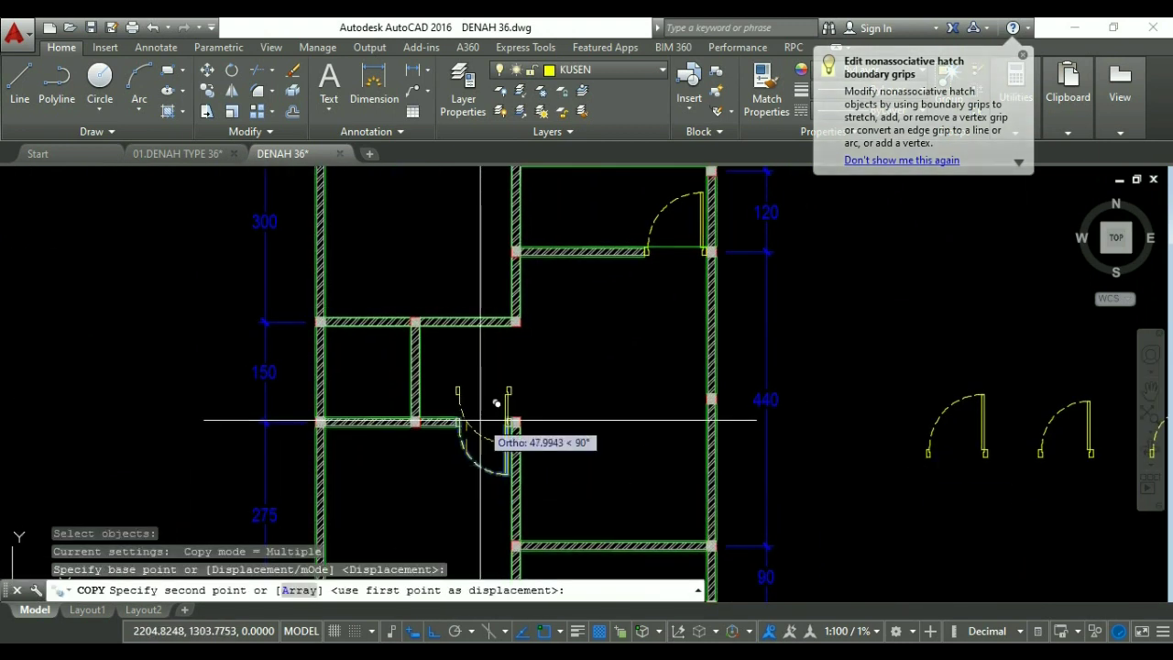
key("F8")
left_click(563, 334)
key("Escape")
key("Escape")
key("Escape")
Rotate the new door copy 270° so its leaf lies horizontally and its jambs line up vertically.
scroll(581, 332, "up", 2)
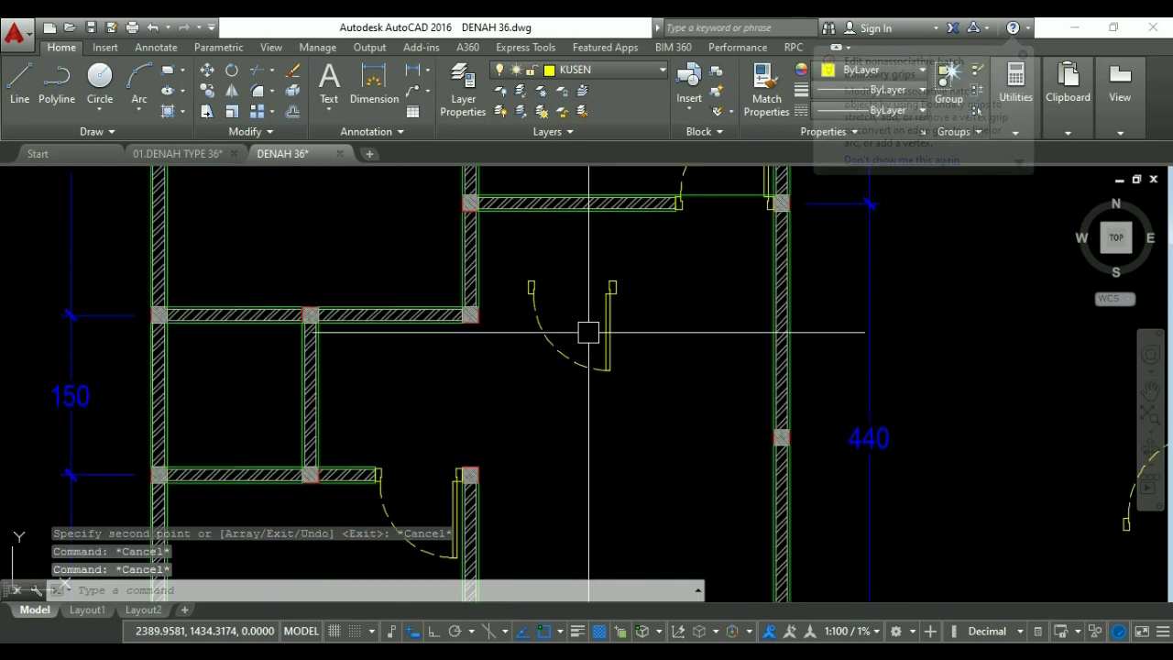
type("O")
key("Return")
left_click(600, 332)
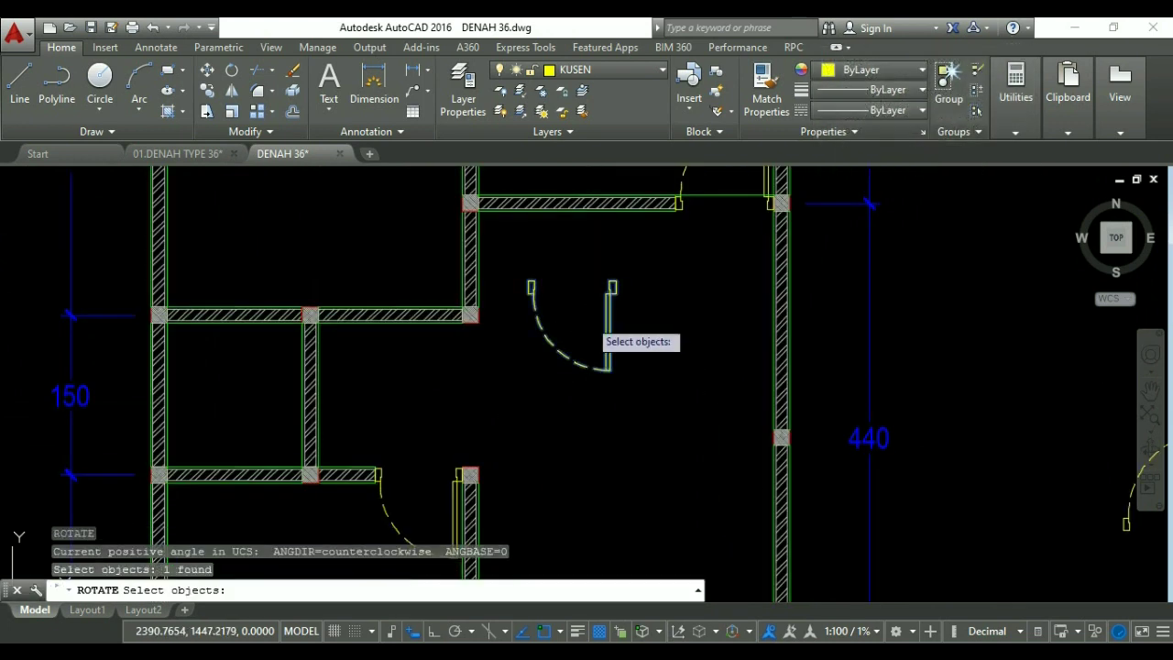
key("Return")
left_click(596, 316)
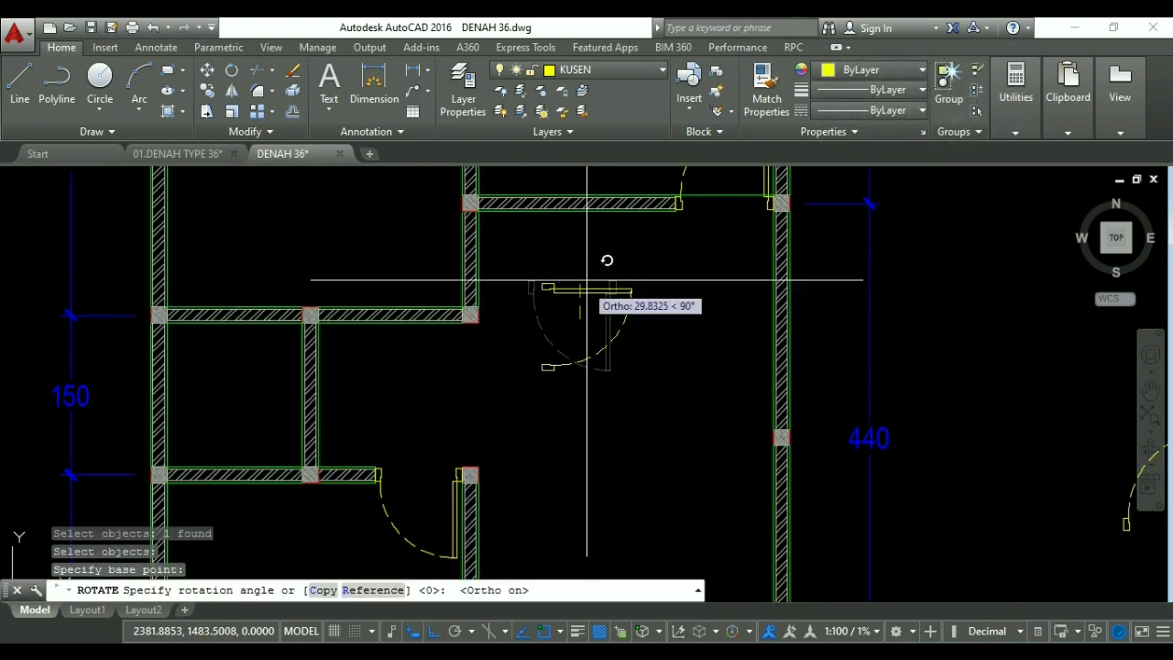
left_click(572, 398)
key("Escape")
key("Escape")
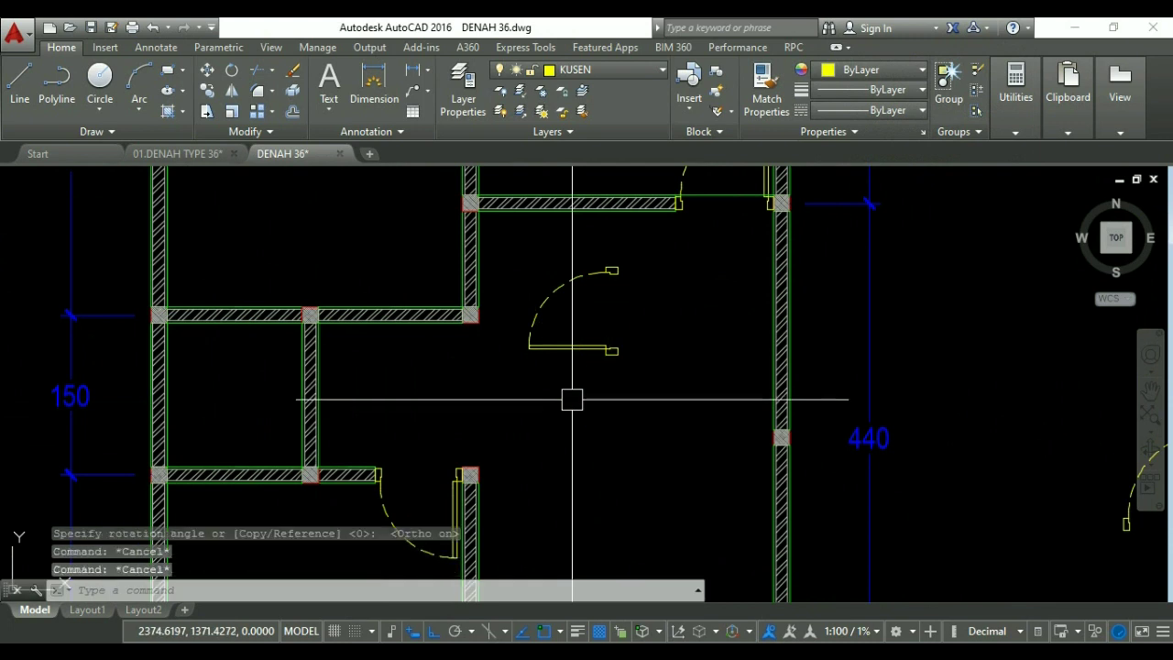
Move the rotated door into the upper-left room's right wall, with its lower jamb on top of the corner column.
type("M")
key("Return")
key("Return")
scroll(605, 362, "up", 3)
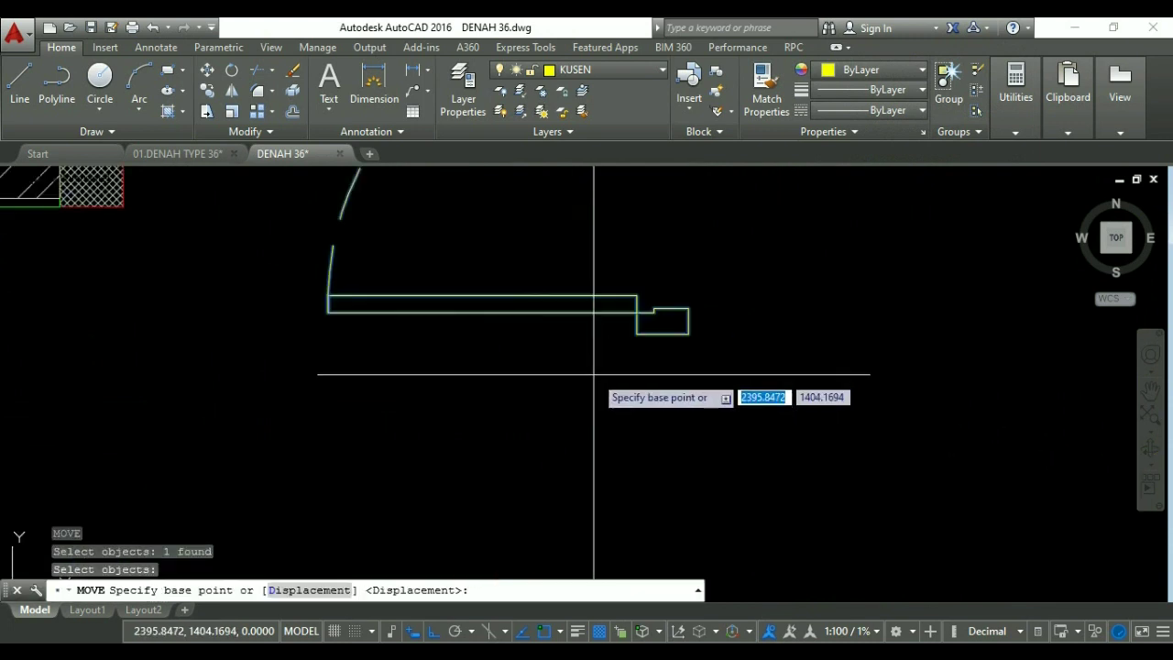
left_click(686, 309)
scroll(685, 309, "up", 2)
scroll(467, 192, "down", 3)
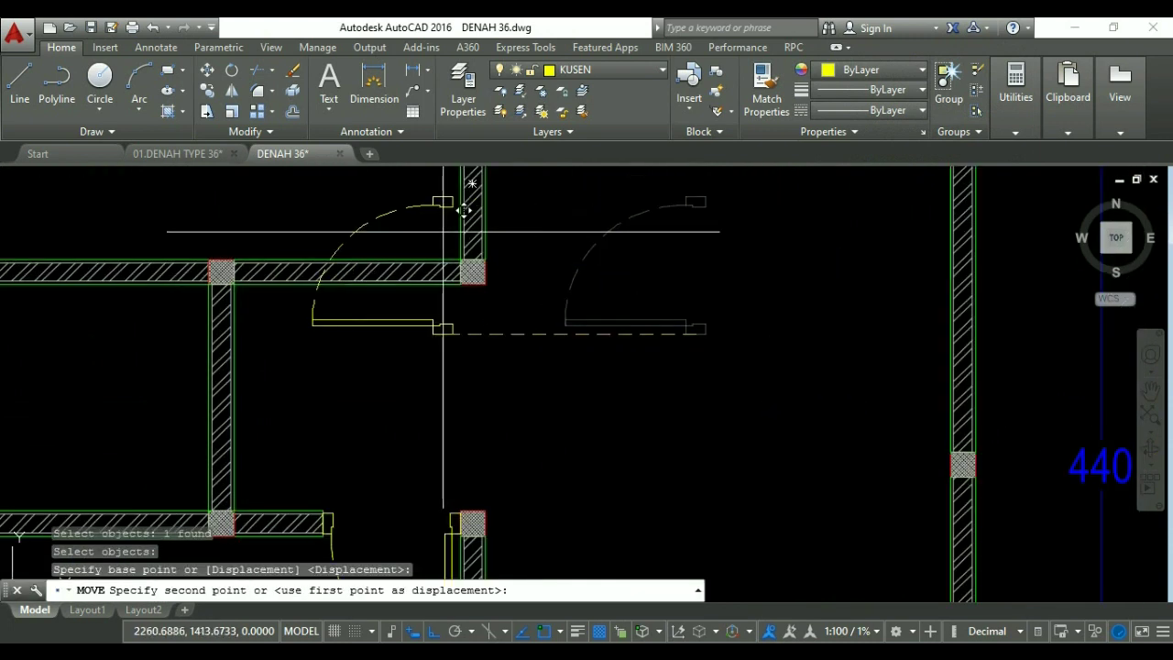
scroll(486, 254, "up", 3)
left_click(481, 299)
scroll(481, 298, "down", 4)
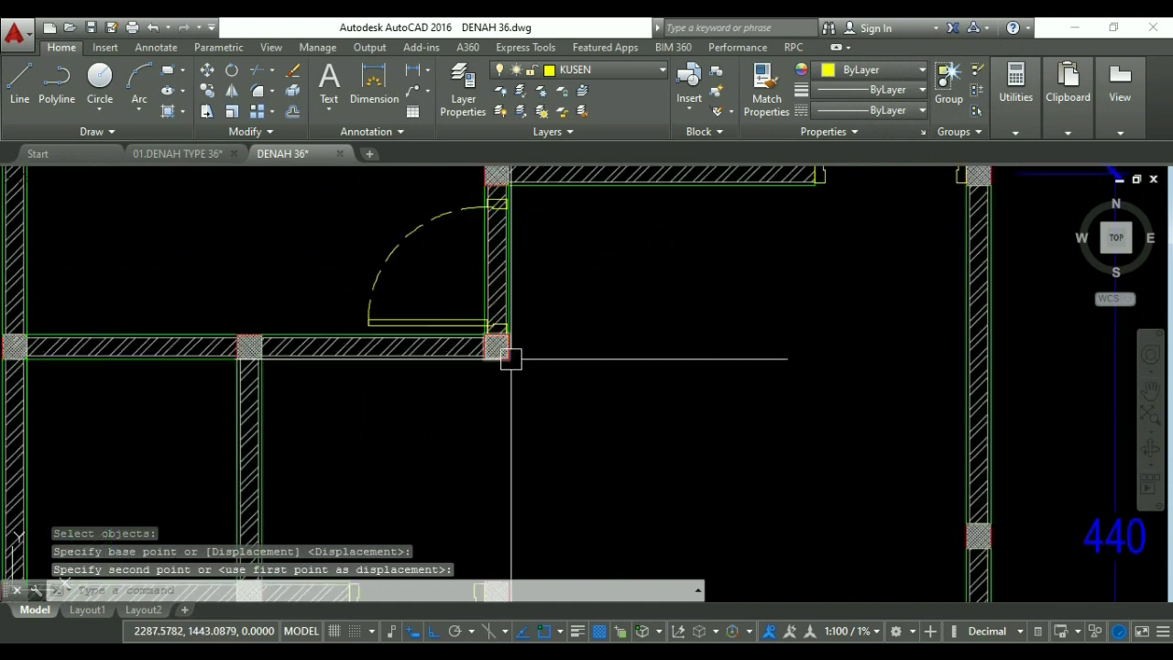
Stretch the lower end of that vertical wall's outlines and hatch up to the outer edge of the door's upper jamb.
left_click(537, 359)
left_click(495, 293)
scroll(503, 376, "up", 3)
scroll(495, 390, "up", 1)
left_click(495, 385)
scroll(495, 403, "down", 2)
scroll(495, 335, "up", 1)
scroll(494, 279, "up", 3)
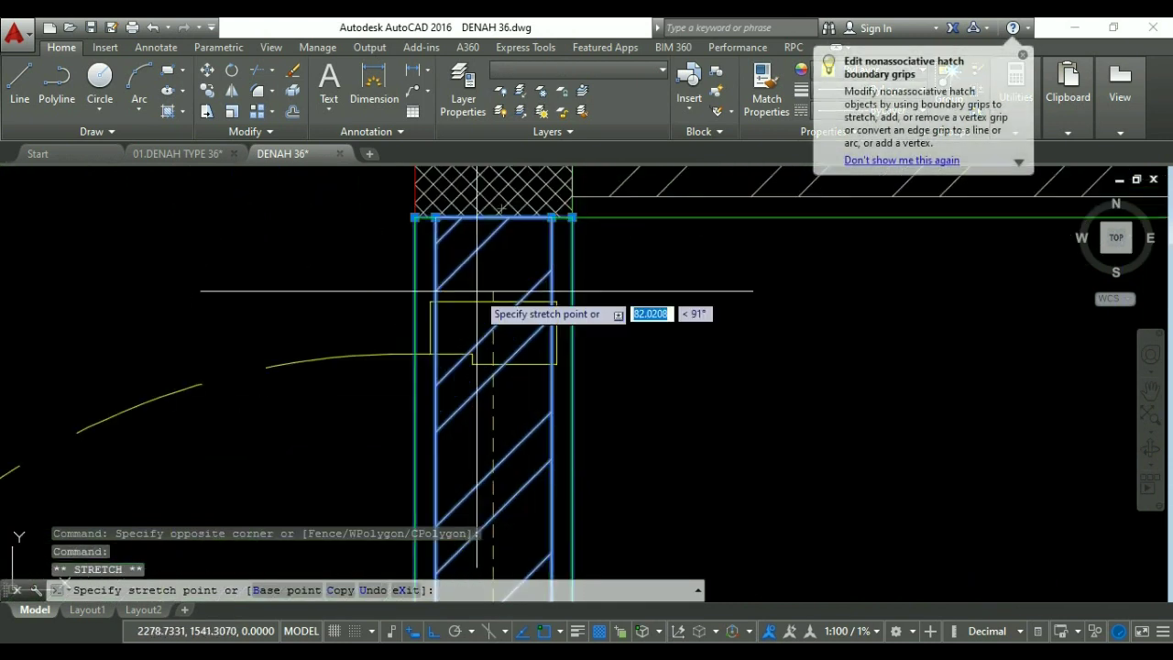
scroll(480, 303, "down", 2)
key("Escape")
key("Escape")
scroll(537, 301, "down", 5)
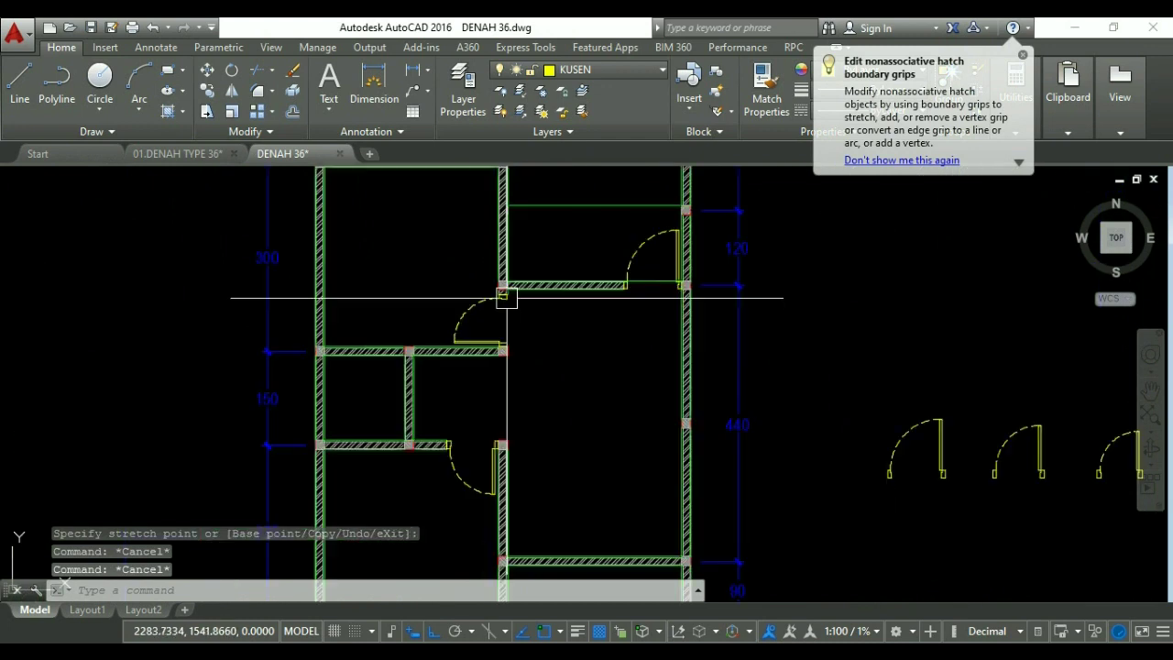
Copy the middle of the three spare door blocks again into the open area beside the lower-left room.
scroll(907, 412, "up", 1)
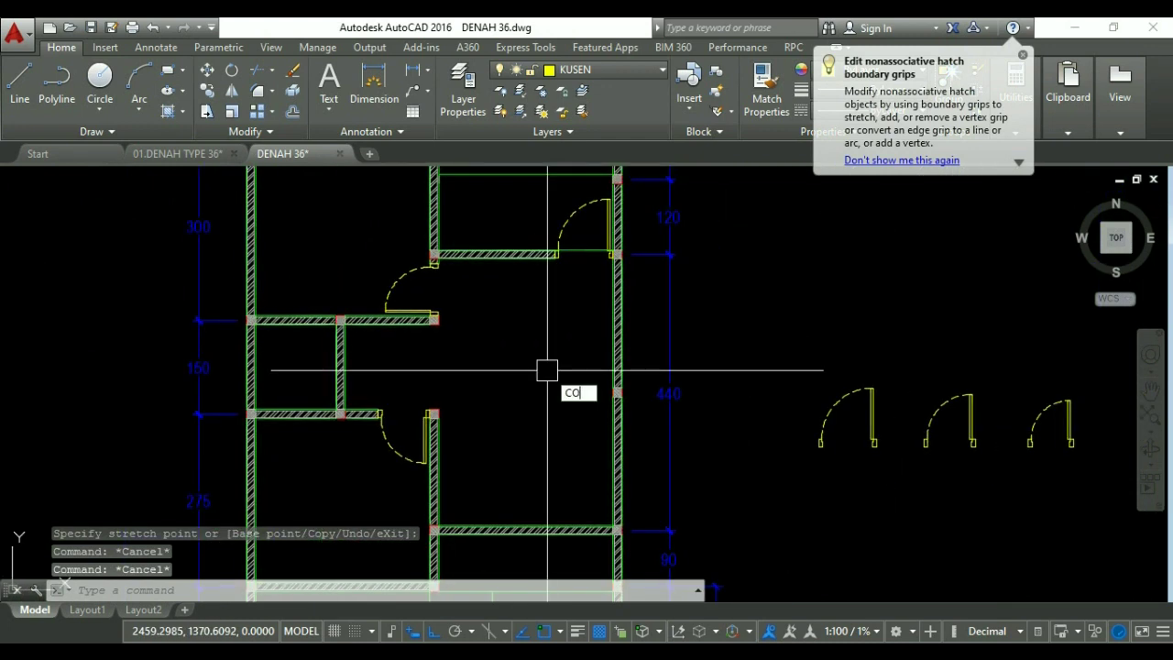
key("Return")
key("Return")
left_click(960, 417)
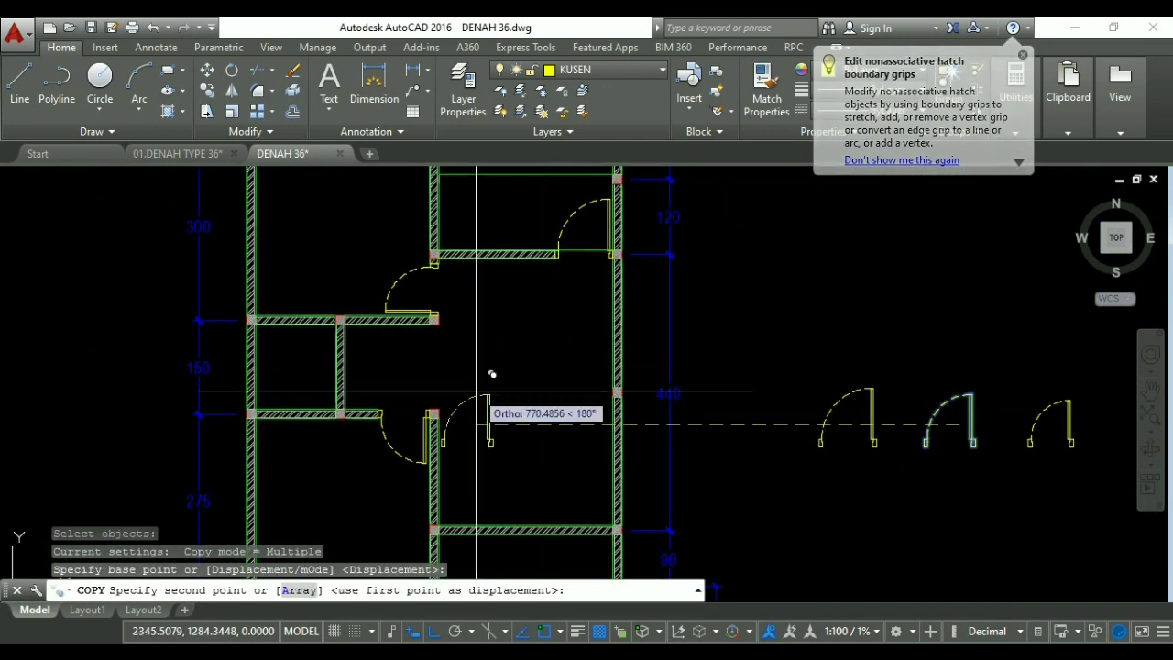
key("Escape")
key("Escape")
scroll(502, 417, "up", 2)
Rotate the copied door 270° so its leaf lies horizontally with the jambs on its left.
type("R")
key("Return")
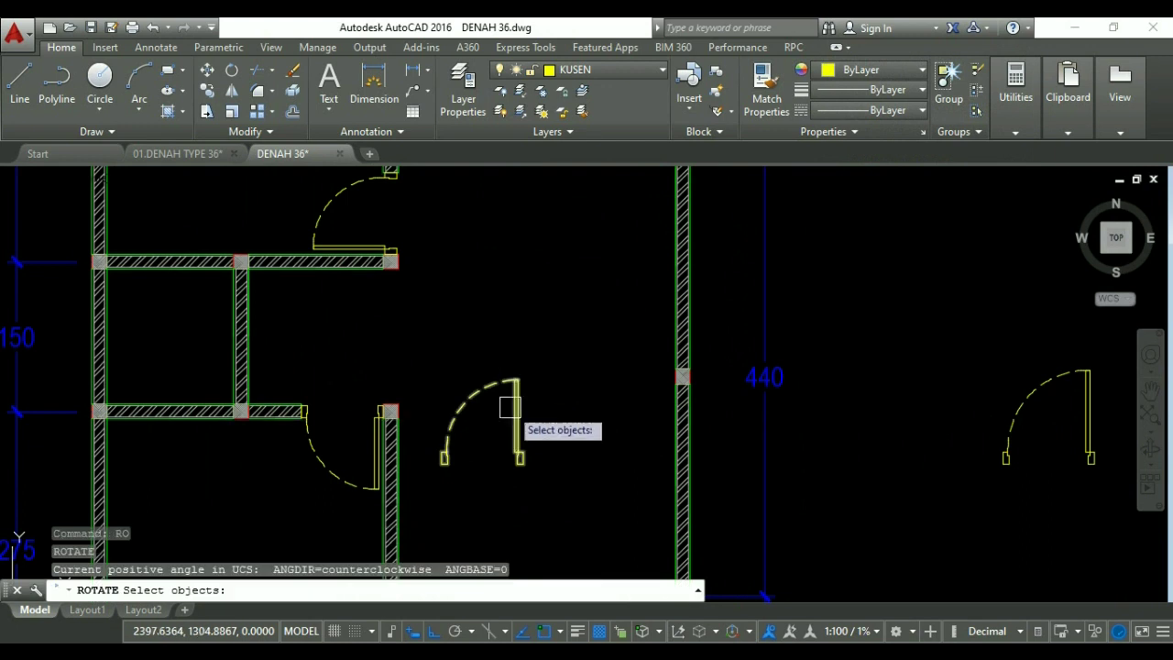
left_click(515, 418)
key("Return")
left_click(508, 420)
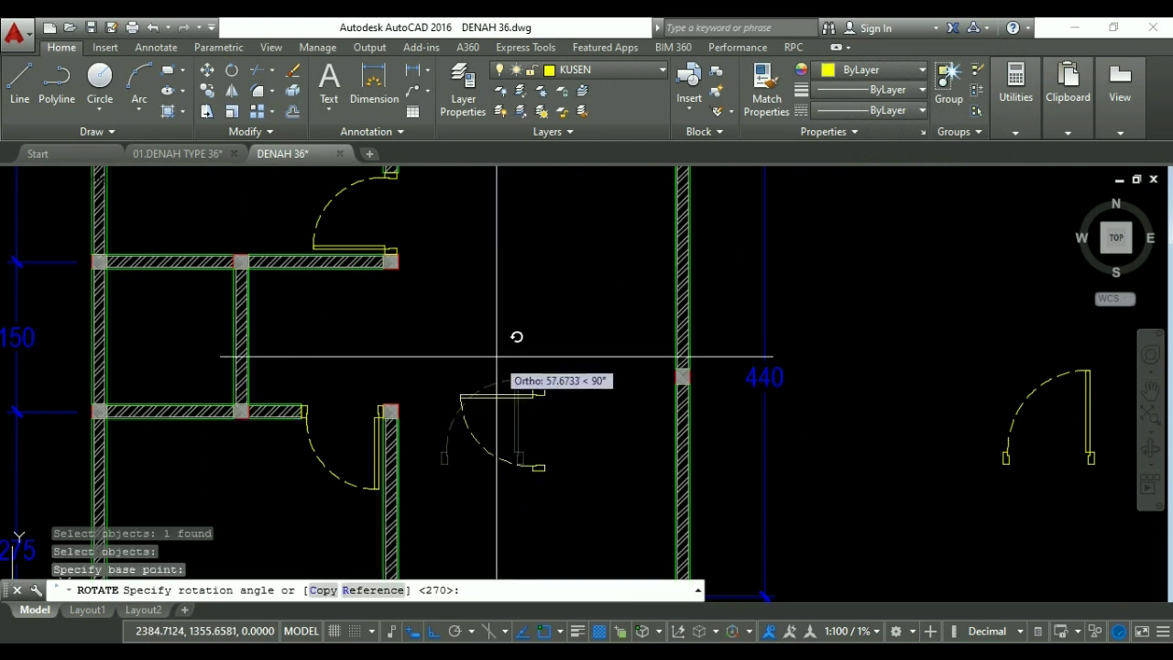
key("Escape")
Mirror the rotated door about a vertical axis so its jambs are on the right, erasing the source object.
type("MI")
key("Return")
left_click(495, 431)
key("Return")
scroll(526, 411, "up", 2)
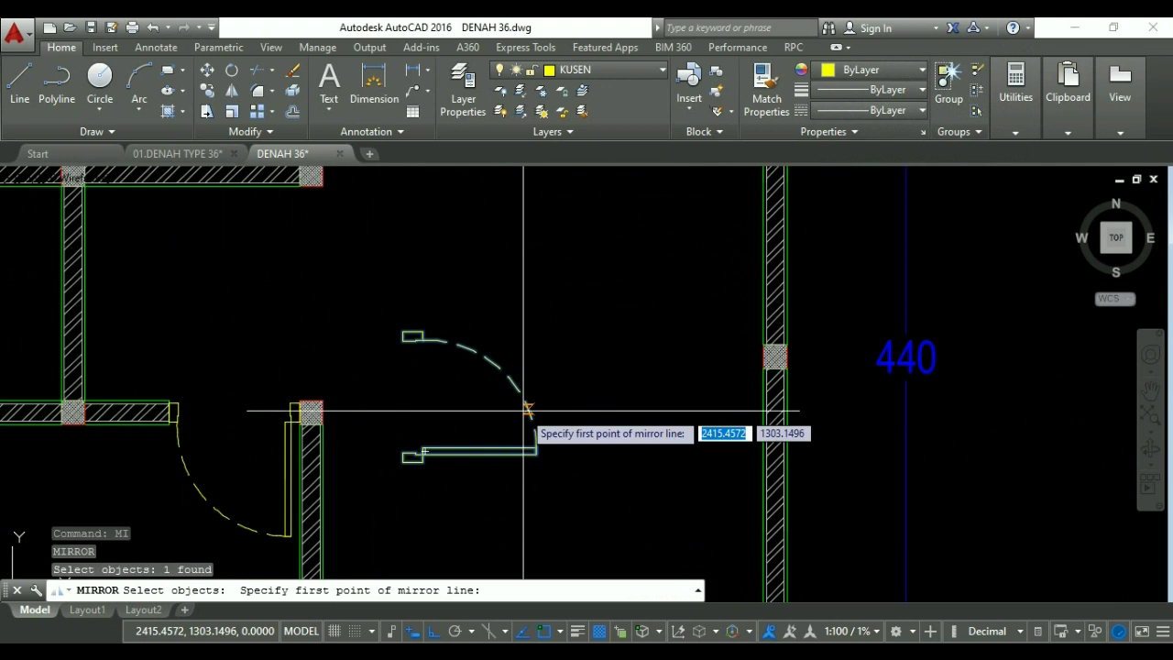
left_click(529, 417)
left_click(495, 411)
type("Y")
key("Return")
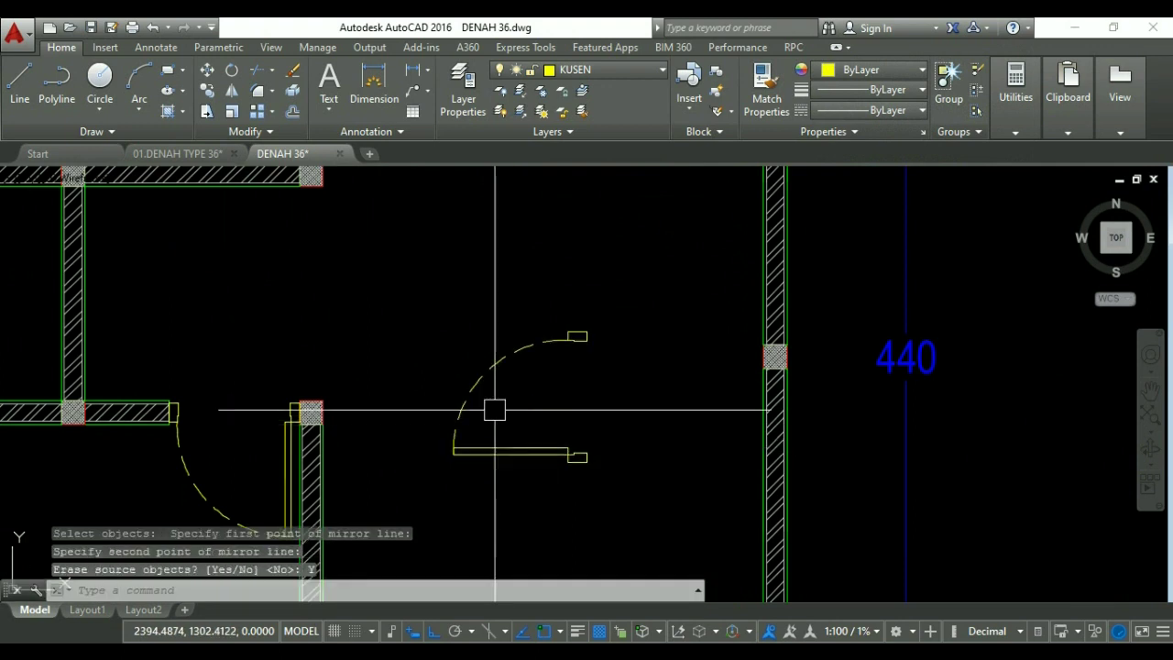
Move the mirrored door into the short vertical wall of the small room, with its lower jamb on top of the column.
type("M")
key("Return")
key("Return")
scroll(550, 455, "up", 3)
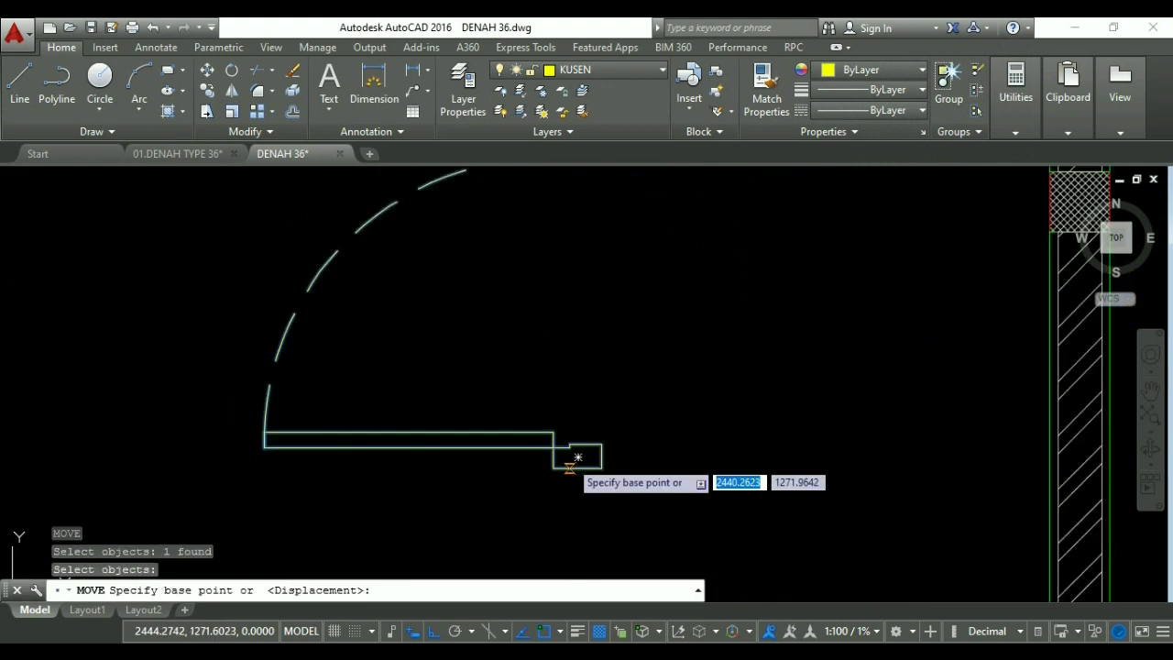
left_click(576, 455)
scroll(537, 296, "down", 3)
scroll(326, 331, "up", 4)
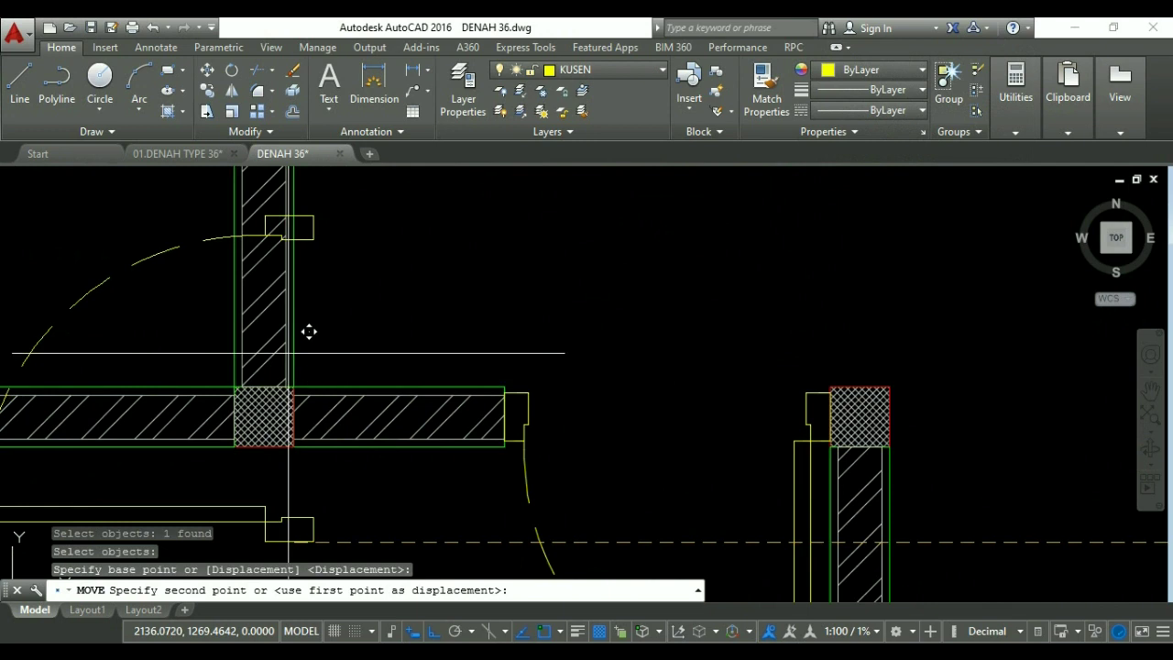
left_click(283, 366)
scroll(283, 367, "down", 4)
key("Escape")
key("Escape")
Stretch the lower end of the short wall's outlines and hatch up 82 to the top of the door's upper jamb.
left_click(409, 287)
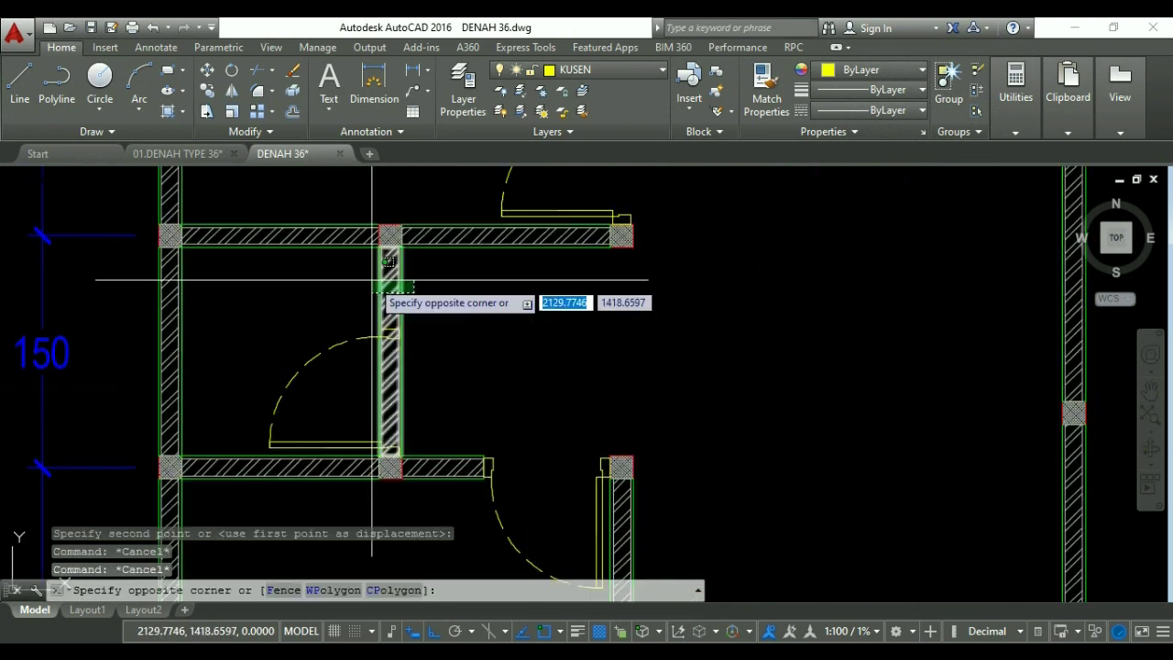
scroll(392, 467, "up", 6)
left_click(409, 470)
scroll(411, 458, "down", 5)
scroll(422, 408, "up", 5)
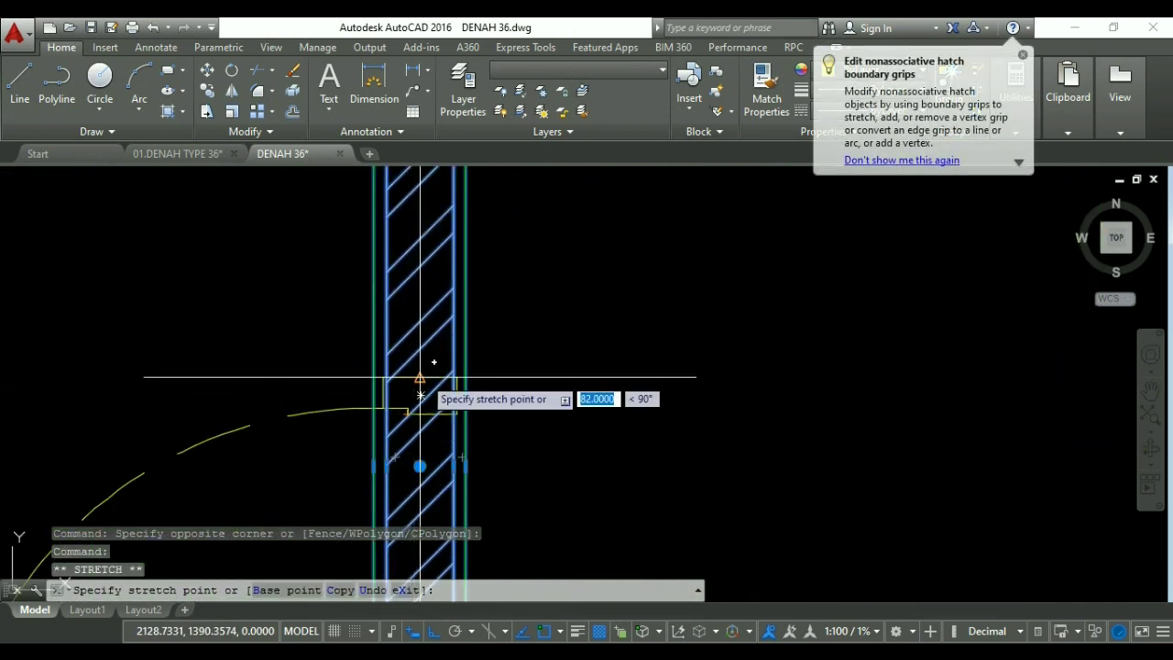
key("Escape")
key("Escape")
scroll(458, 323, "down", 6)
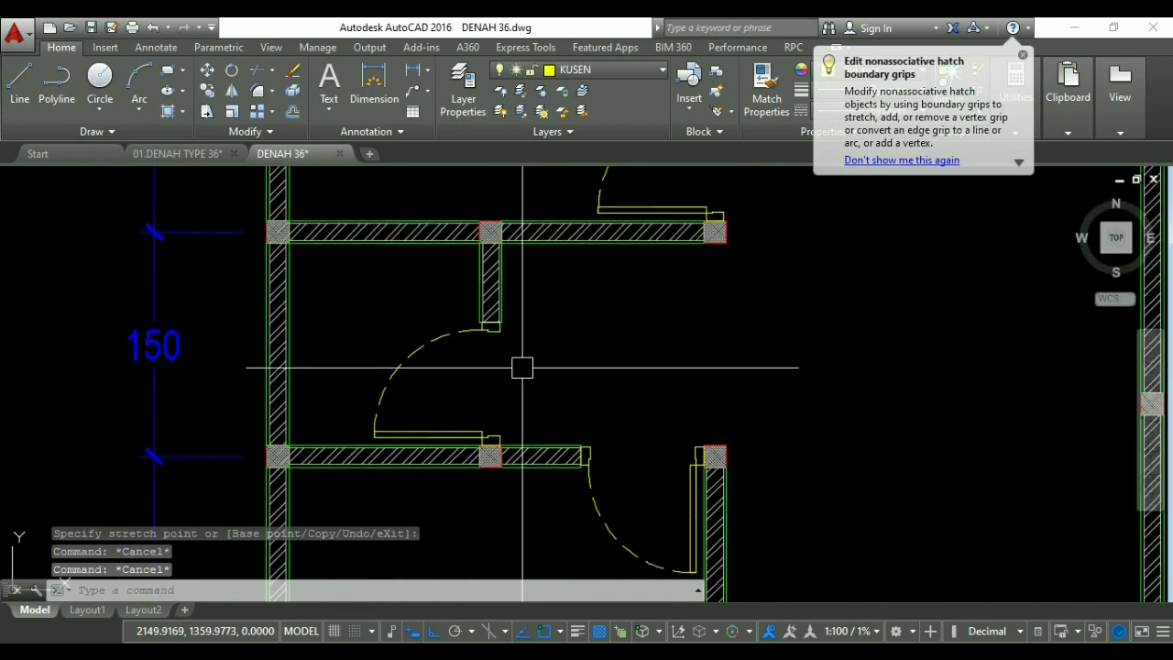
Draw a vertical line across the small room's door opening between the rebate corners of the upper and lower jambs.
type("l")
key("Return")
scroll(521, 362, "up", 6)
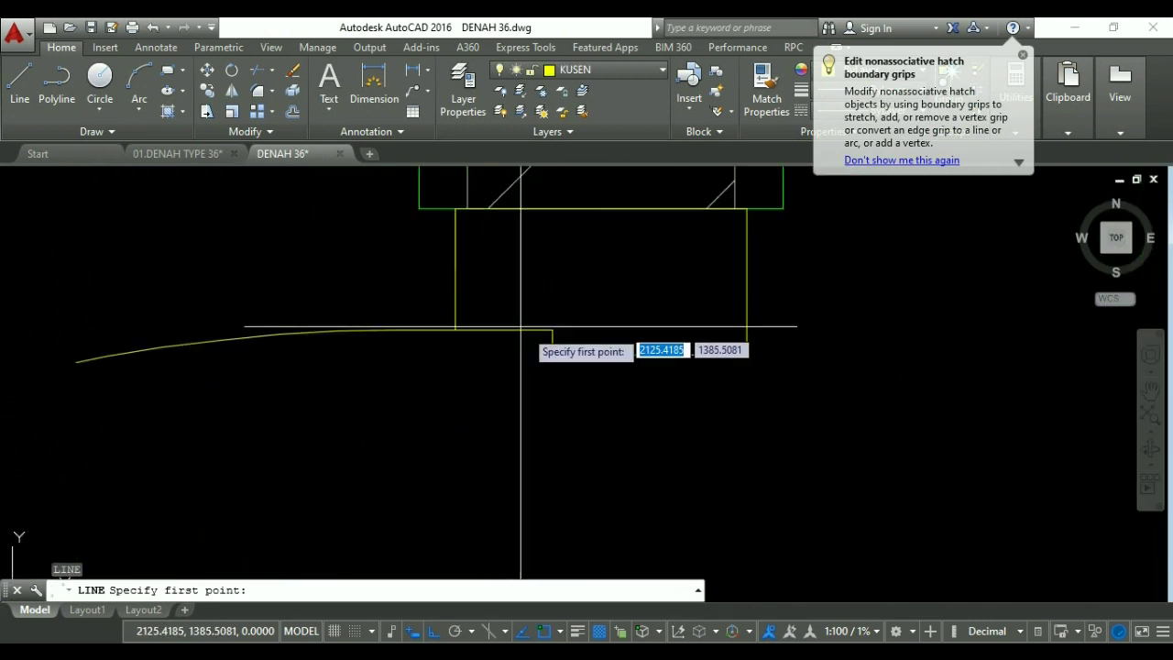
left_click(552, 330)
scroll(541, 251, "down", 6)
middle_click_drag(541, 417, 541, 270)
scroll(540, 269, "up", 8)
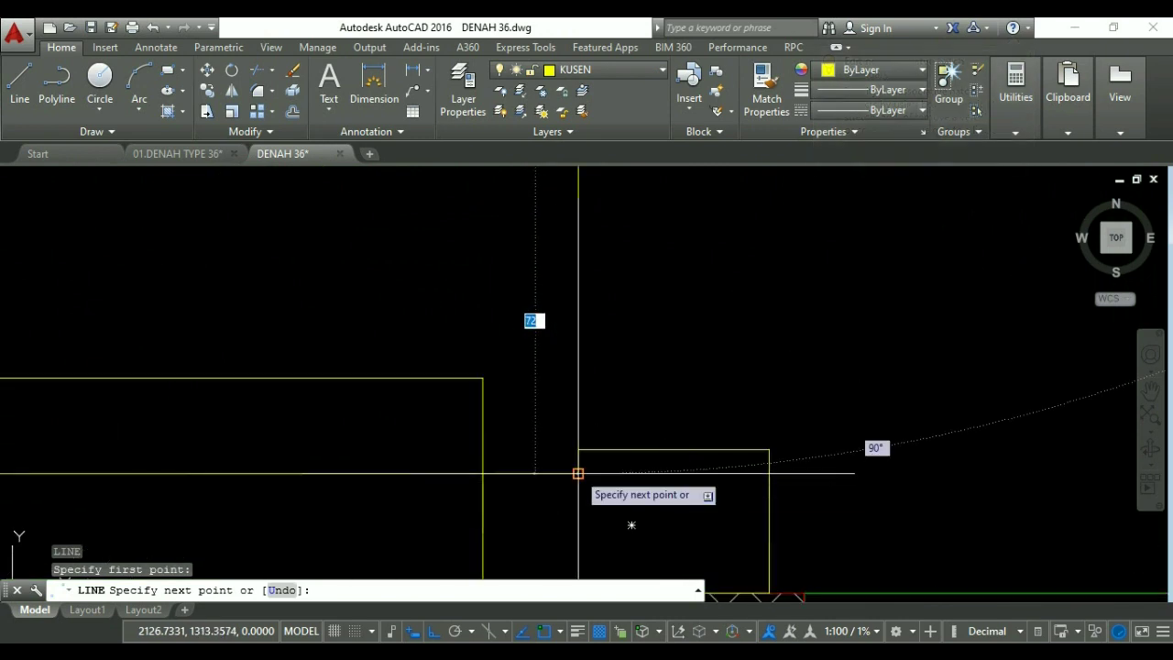
scroll(577, 474, "down", 5)
key("Escape")
Match the properties of the line across the small room's door opening to those of the green wall outline.
type("ma")
key("Return")
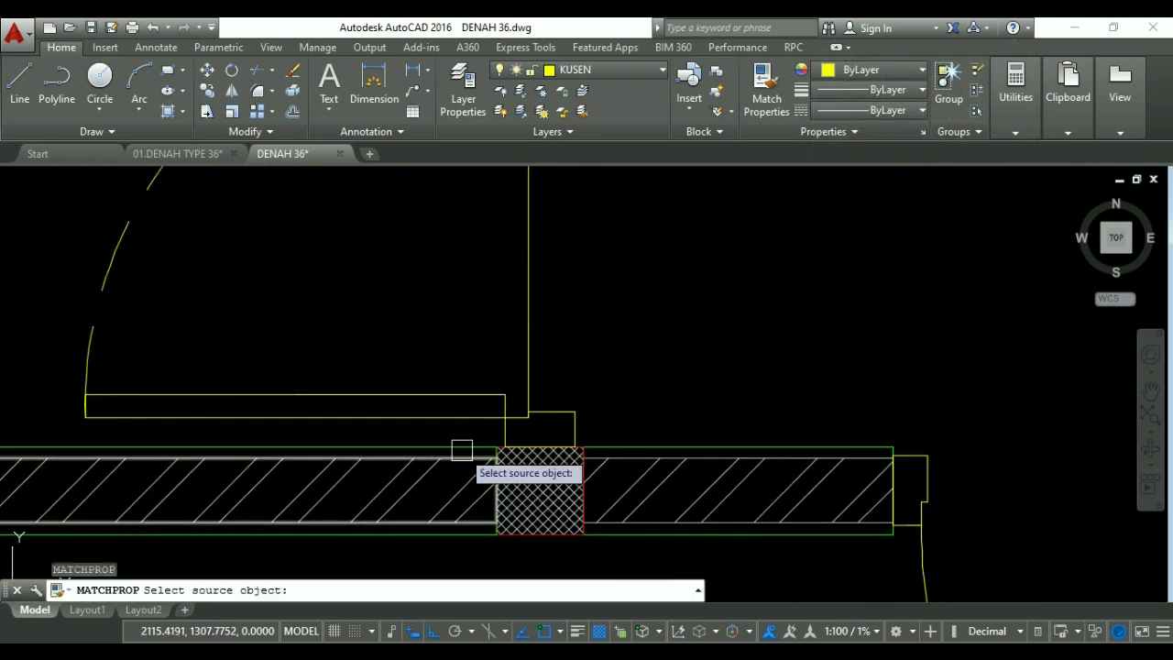
left_click(467, 447)
key("Escape")
key("Escape")
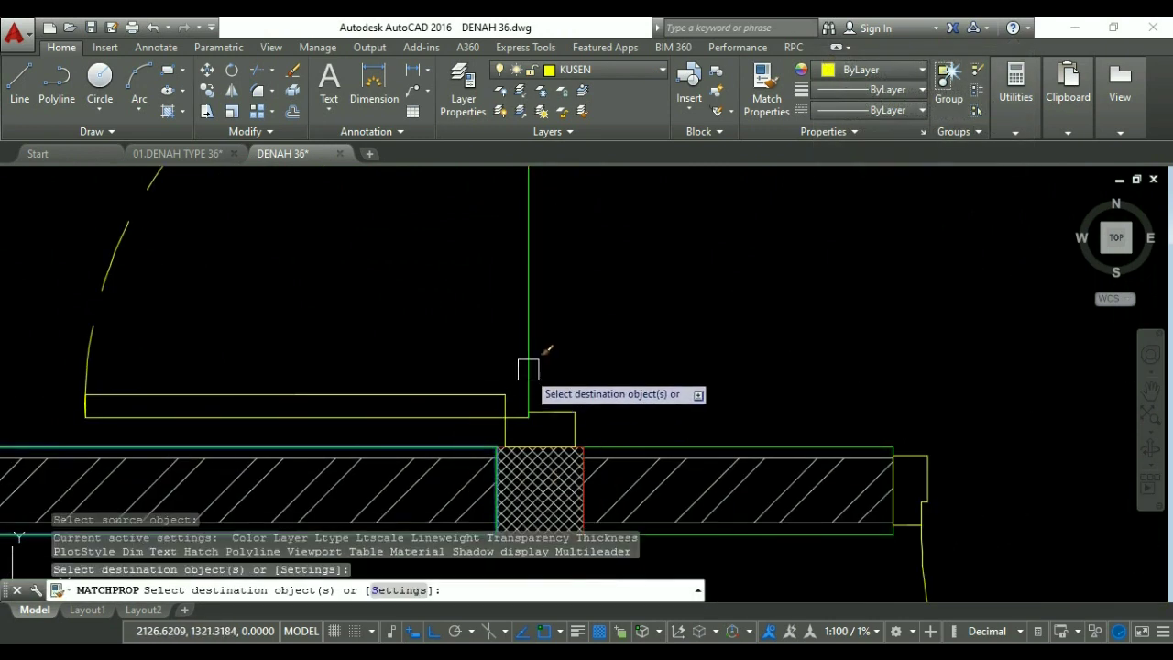
Copy the 80 wide door block straight down to a free spot below the row of door blocks.
scroll(550, 316, "down", 6)
middle_click_drag(605, 322, 573, 358)
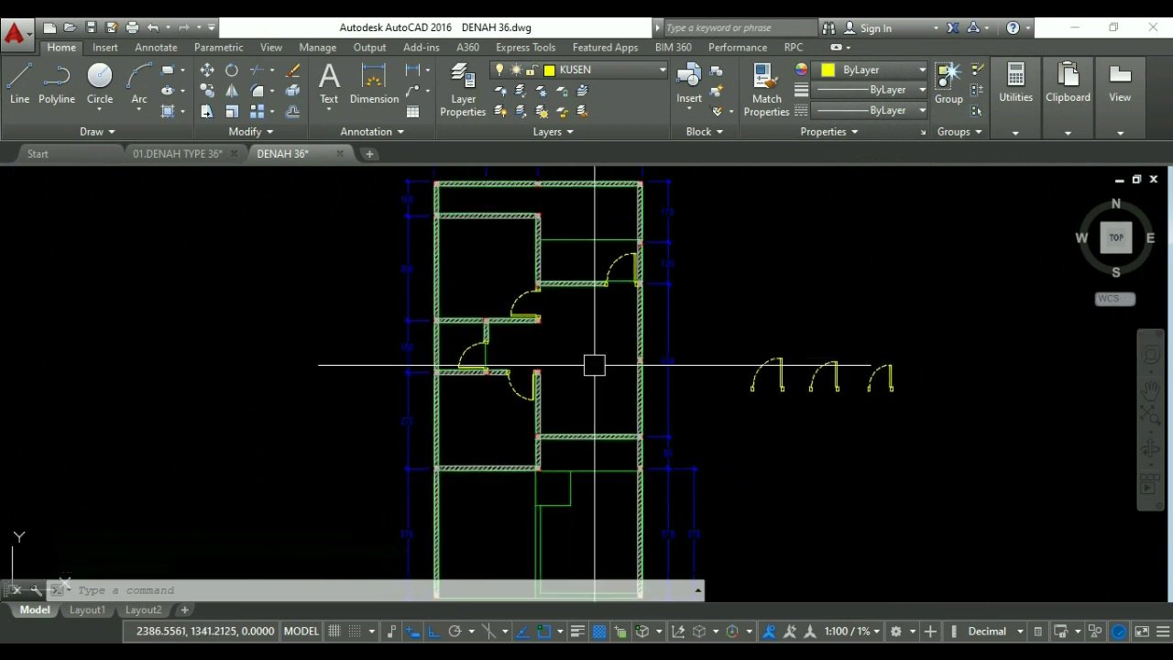
middle_click_drag(759, 430, 694, 395)
scroll(641, 366, "up", 5)
scroll(626, 282, "up", 3)
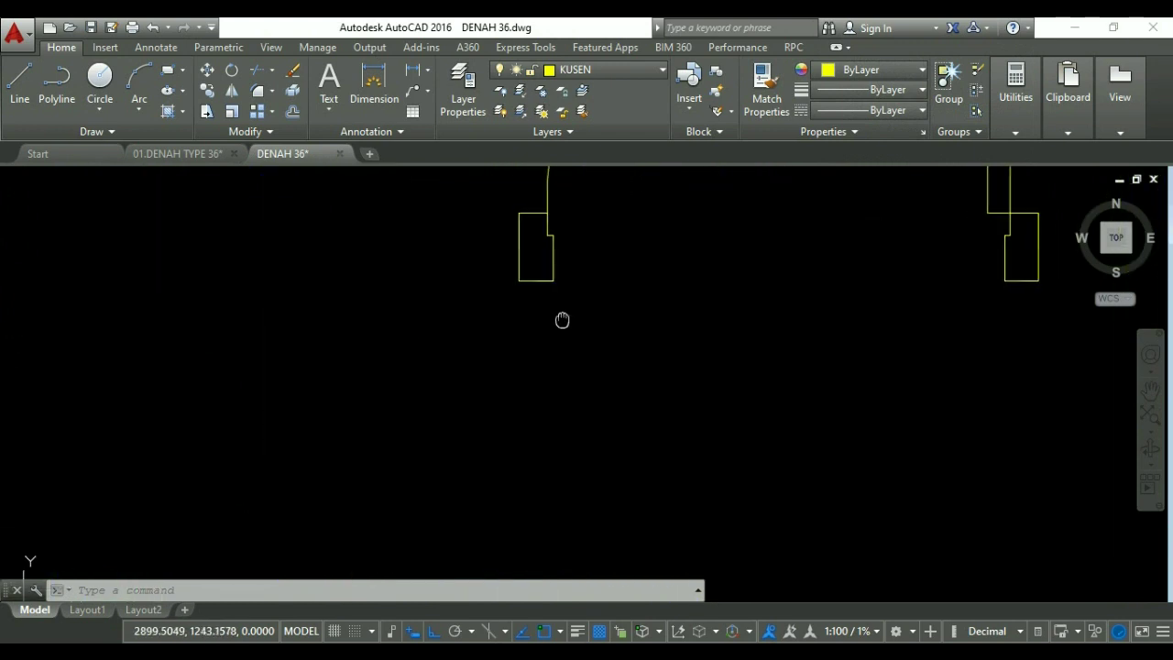
key("Escape")
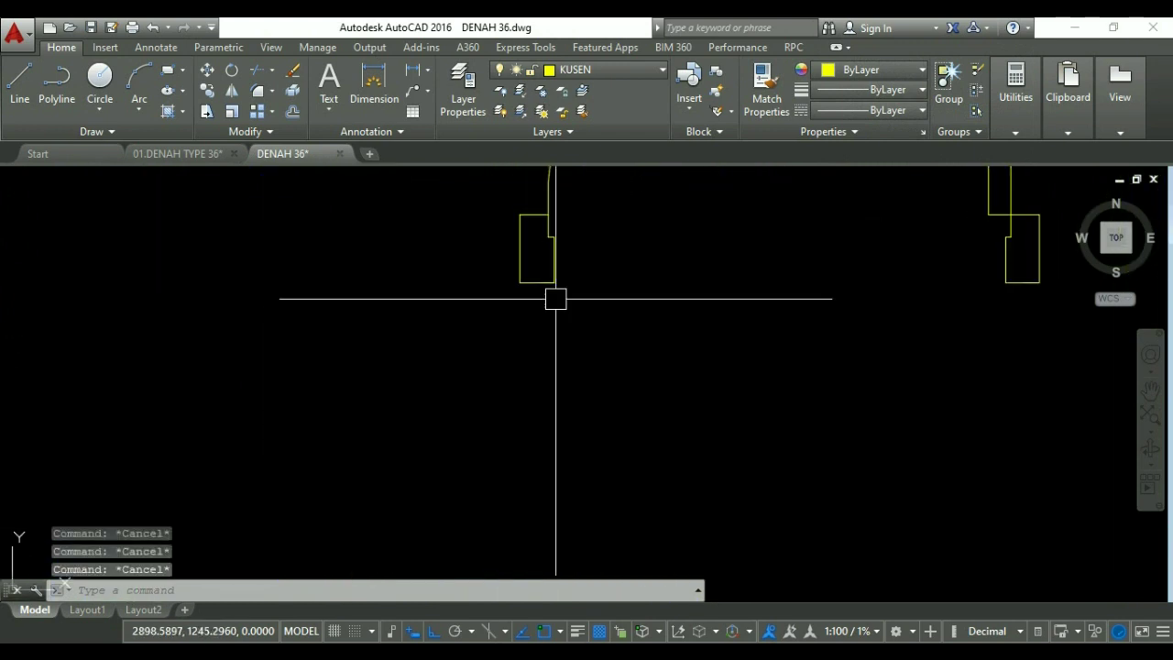
type("ct o")
key("Return")
scroll(468, 292, "down", 2)
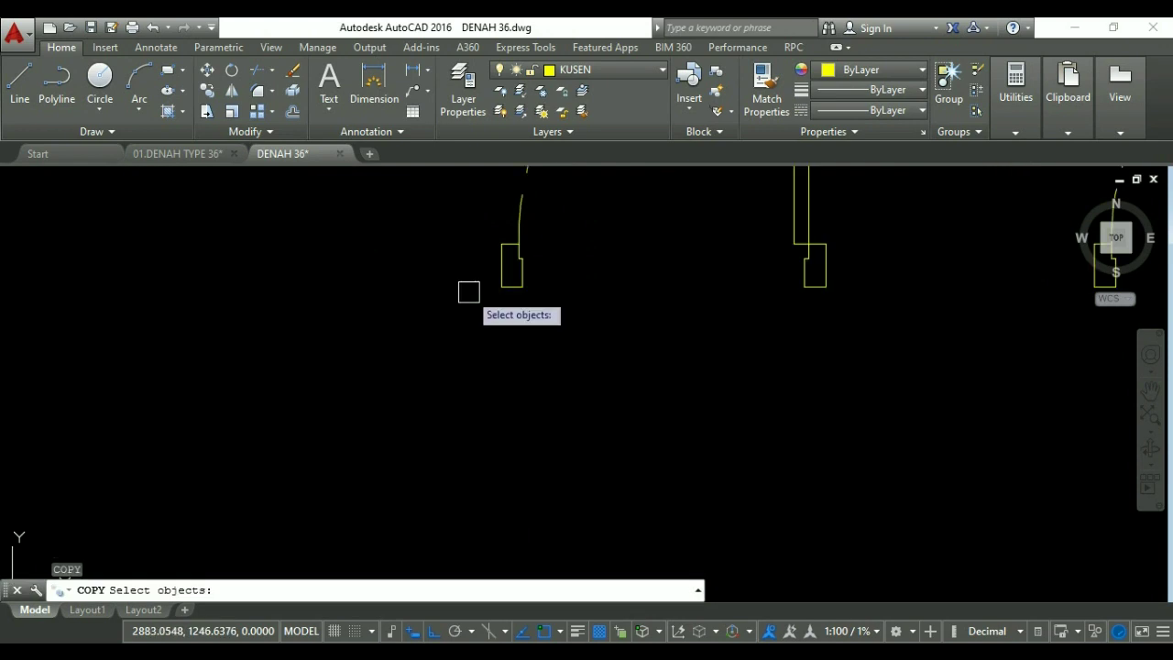
scroll(476, 293, "up", 2)
left_click(526, 290)
key("Return")
scroll(642, 251, "down", 2)
left_click(641, 249)
scroll(623, 406, "down", 1)
middle_click_drag(623, 406, 629, 361)
left_click(633, 390)
key("Escape")
key("Escape")
Explode the copied 80 wide door and erase its leaf and swing arc, leaving only the two jambs.
key("Escape")
key("Escape")
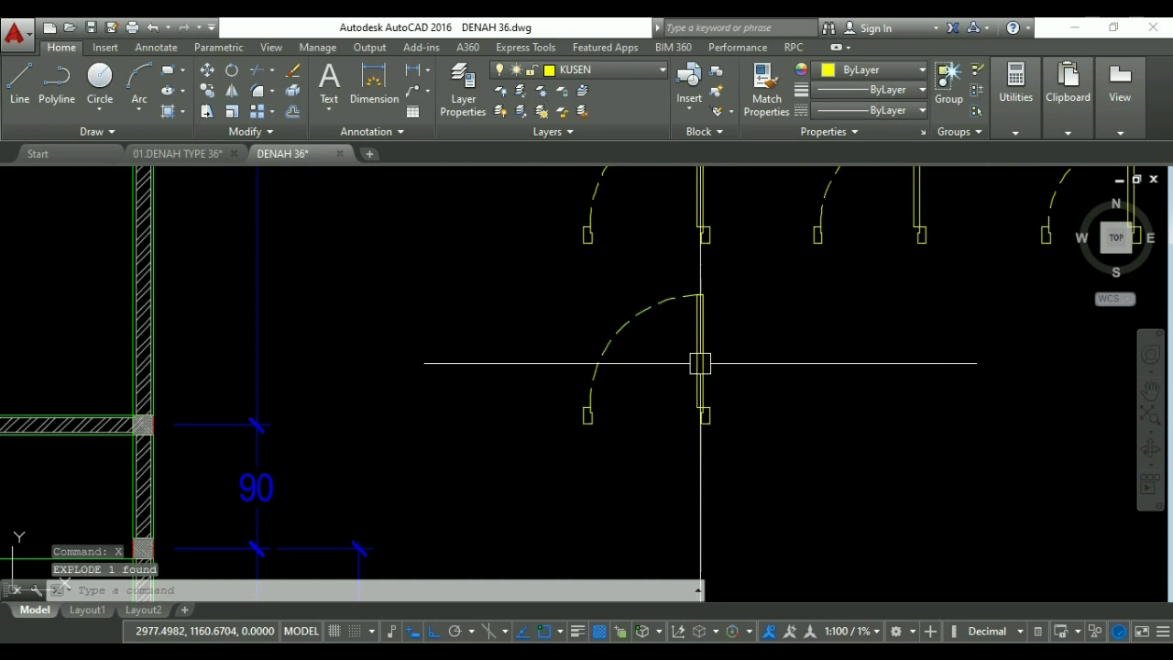
left_click(726, 346)
left_click(605, 322)
type("e")
key("Return")
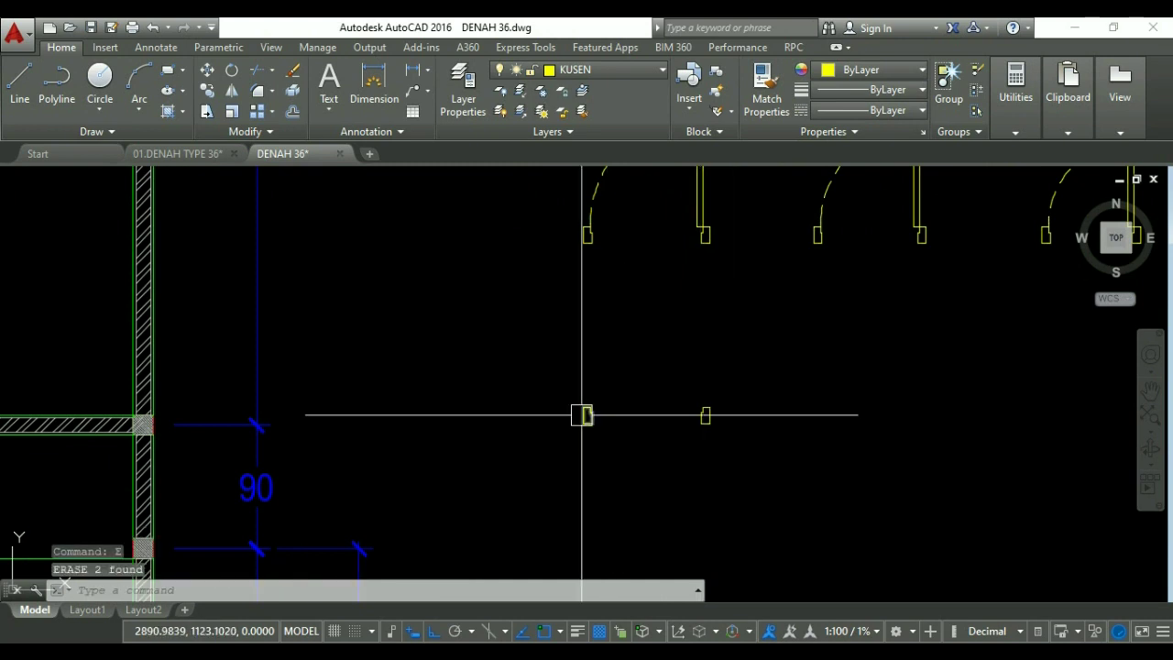
Stretch the rebate ledge of the copied left jamb up by 1.
scroll(582, 415, "up", 3)
scroll(582, 405, "up", 2)
type("s")
key("Return")
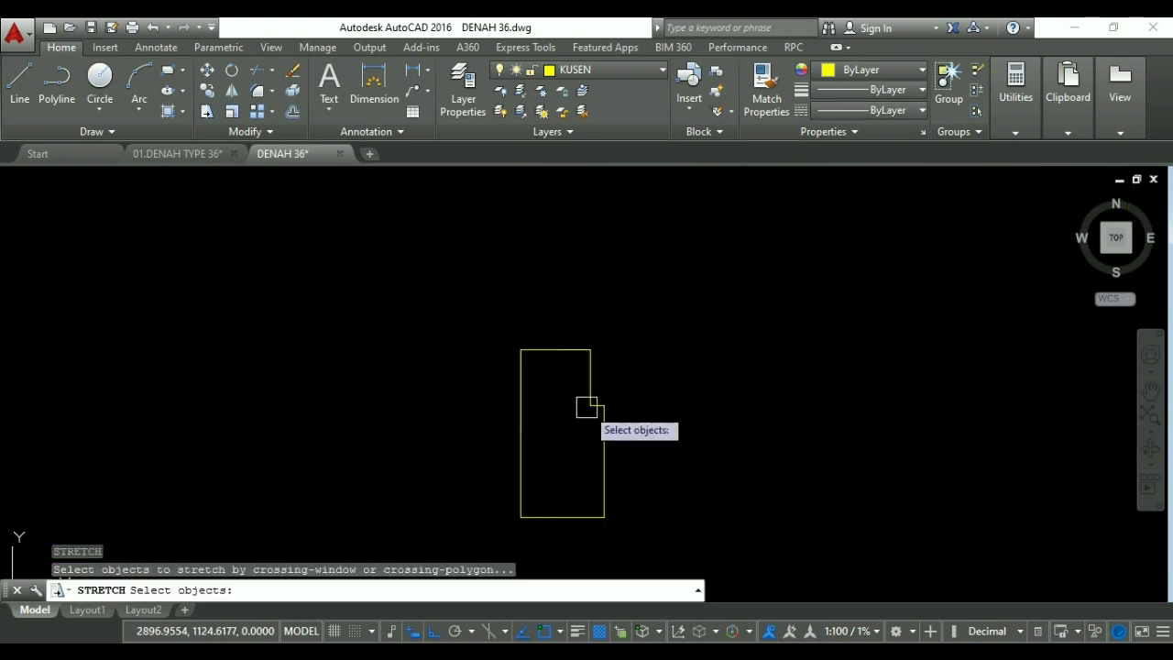
left_click(593, 399)
key("Return")
left_click(682, 439)
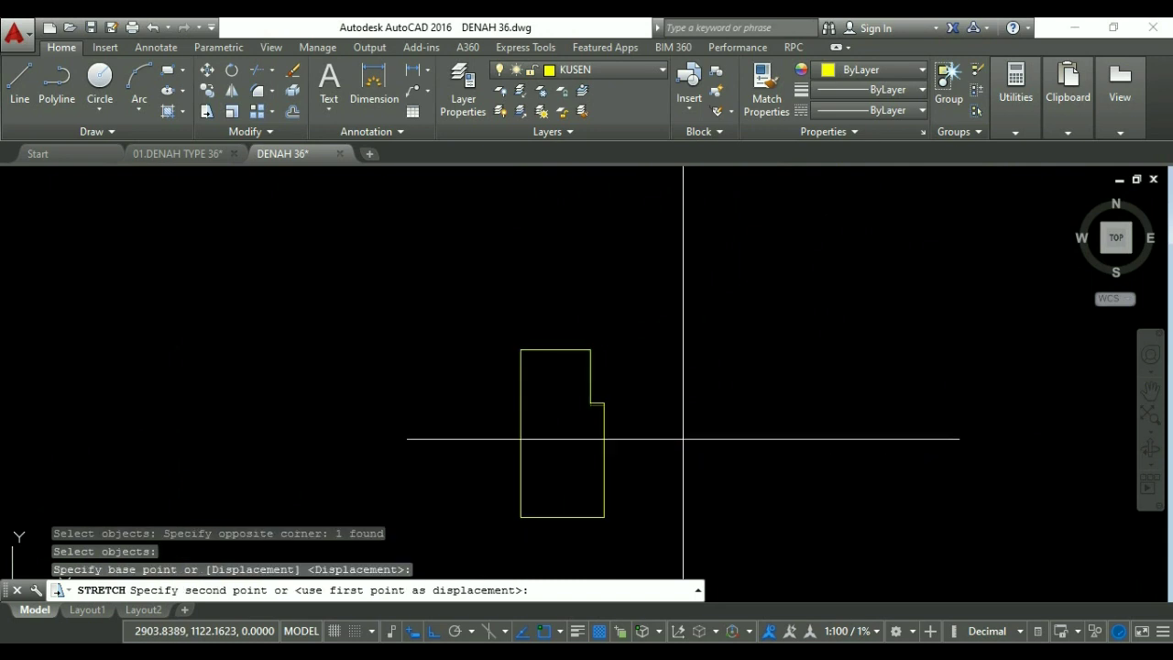
key("Return")
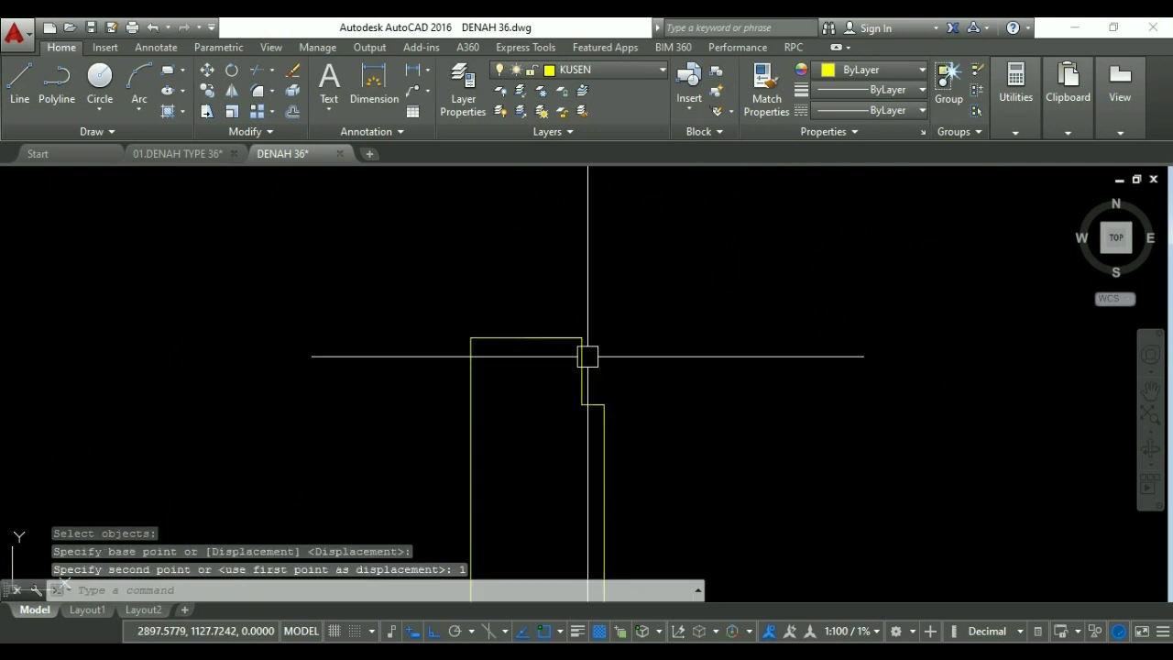
scroll(596, 388, "down", 5)
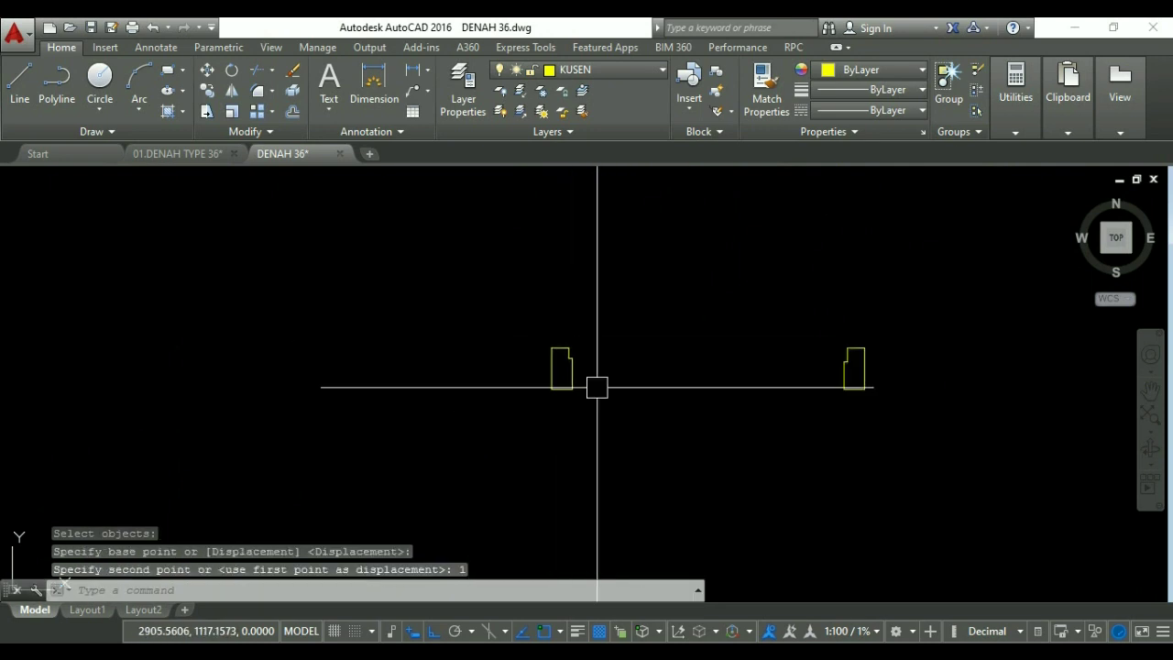
Stretch the rebate ledge of the copied right jamb up by 1.
scroll(815, 375, "up", 5)
key("Return")
left_click(744, 394)
left_click(665, 387)
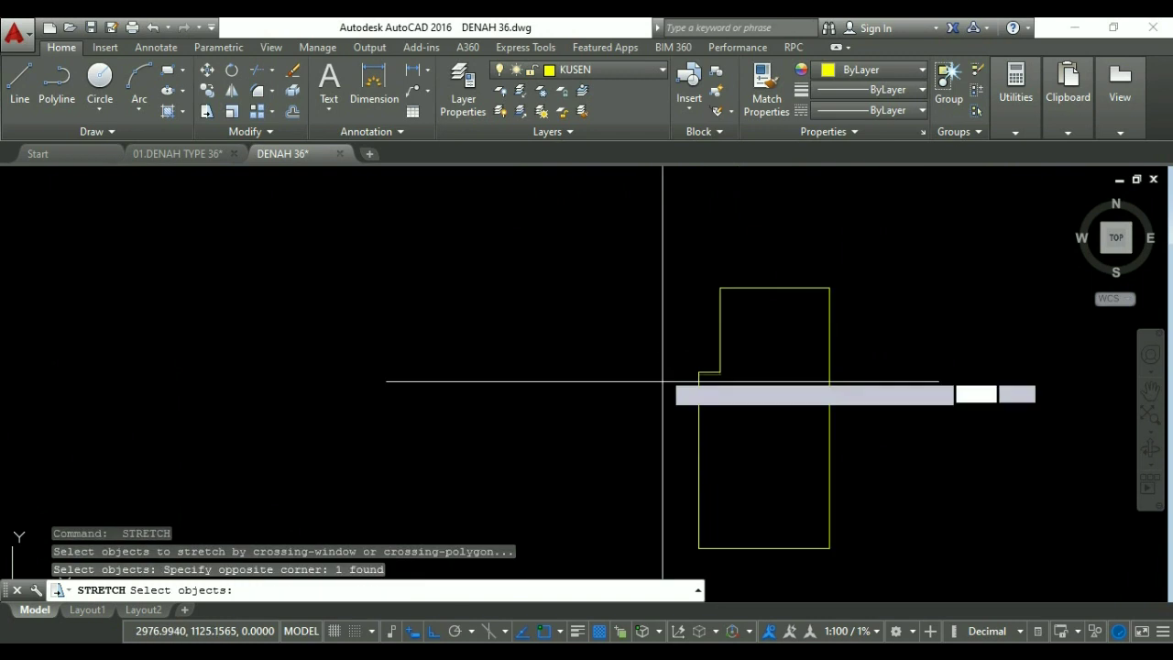
key("Return")
left_click(661, 385)
type("1")
key("Return")
key("Escape")
key("Escape")
Draw two rectangles between the jambs, one from the bottom edge to the rebate ledges and one filling the rebate strip above.
scroll(762, 327, "down", 4)
type("REC")
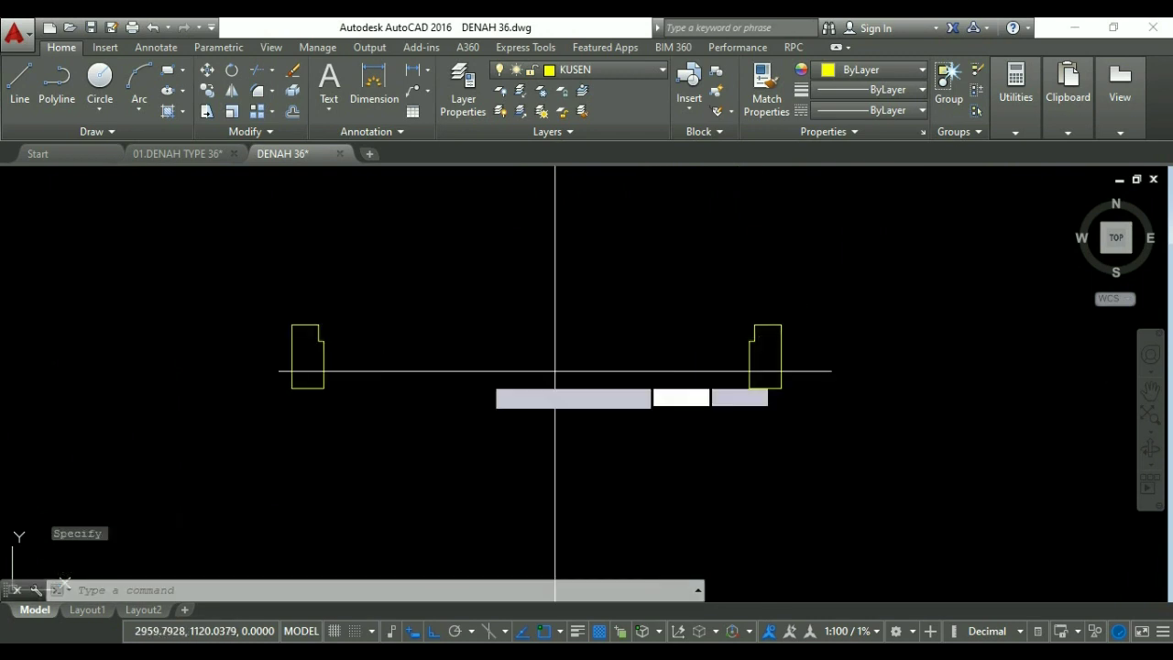
key("Return")
left_click(324, 387)
scroll(778, 361, "up", 5)
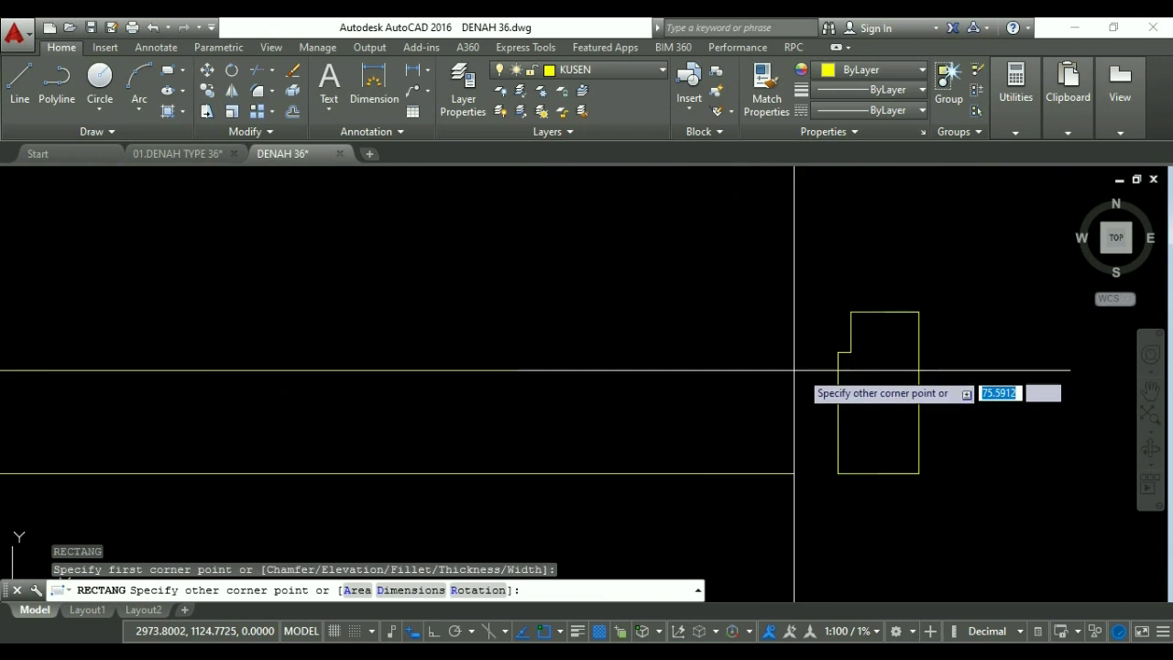
left_click(834, 351)
scroll(835, 351, "up", 4)
key("Return")
left_click(846, 315)
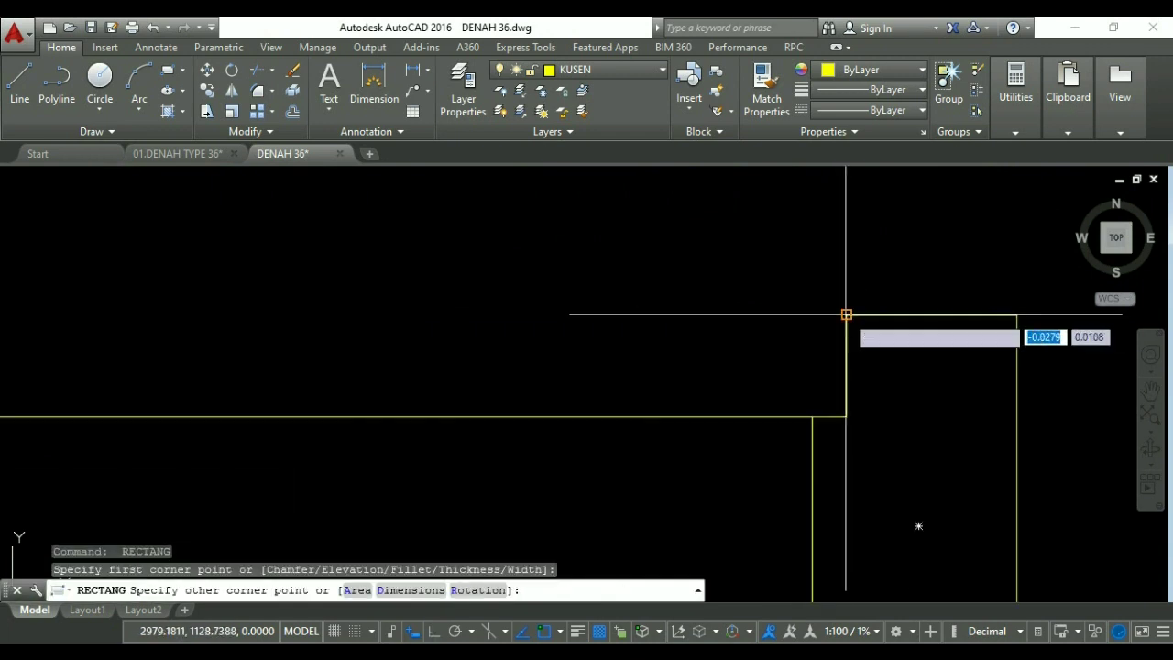
scroll(907, 325, "down", 4)
scroll(450, 335, "up", 3)
key("Escape")
scroll(461, 320, "down", 3)
middle_click_drag(545, 341, 540, 354)
key("Escape")
key("Escape")
Add a linear dimension between the inner faces of the two jambs, placed below the frame.
type("D")
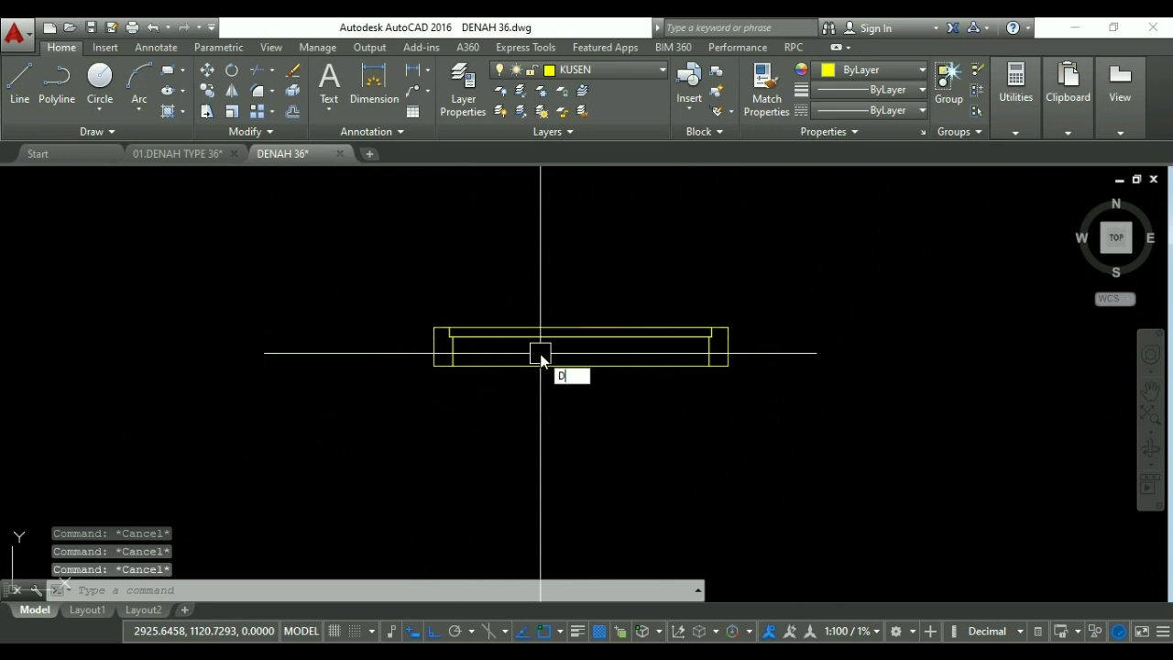
type("IMLINEAR")
key("Return")
scroll(494, 365, "up", 2)
left_click(412, 335)
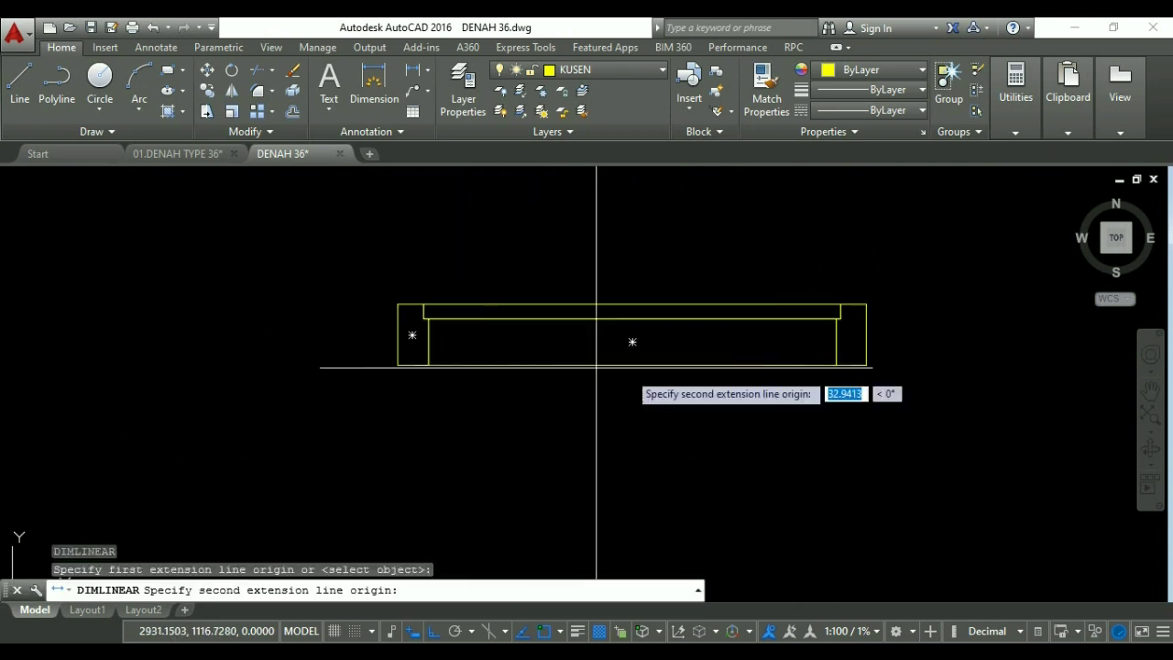
left_click(836, 365)
scroll(779, 430, "down", 4)
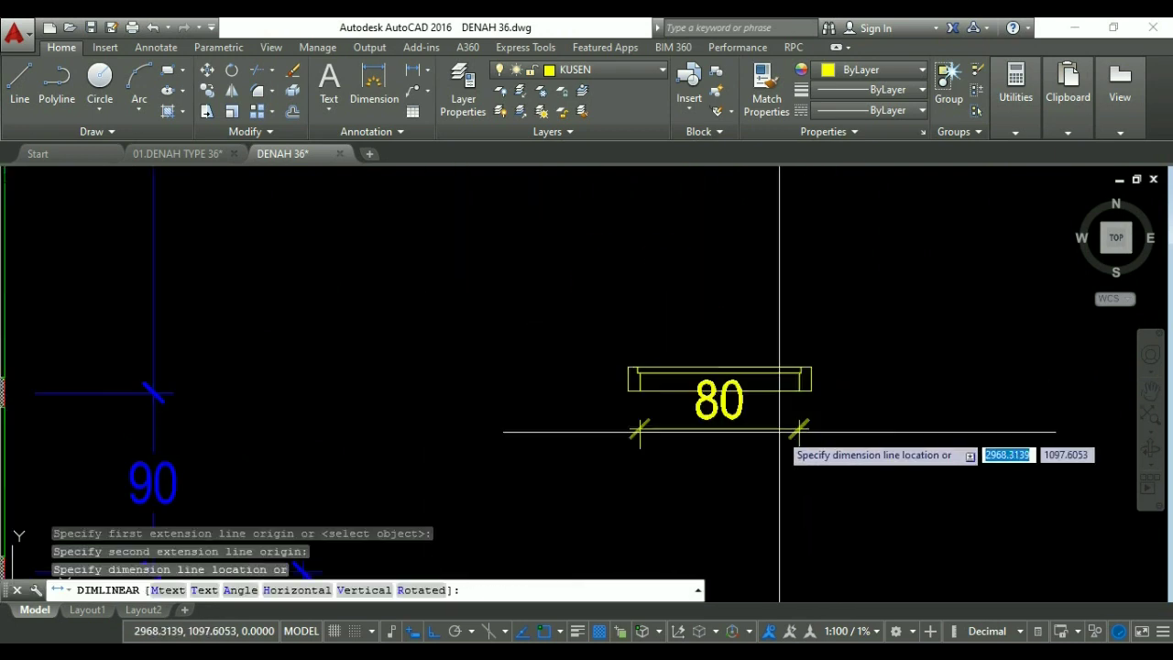
left_click(786, 461)
key("Escape")
key("Escape")
middle_click_drag(838, 437, 772, 435)
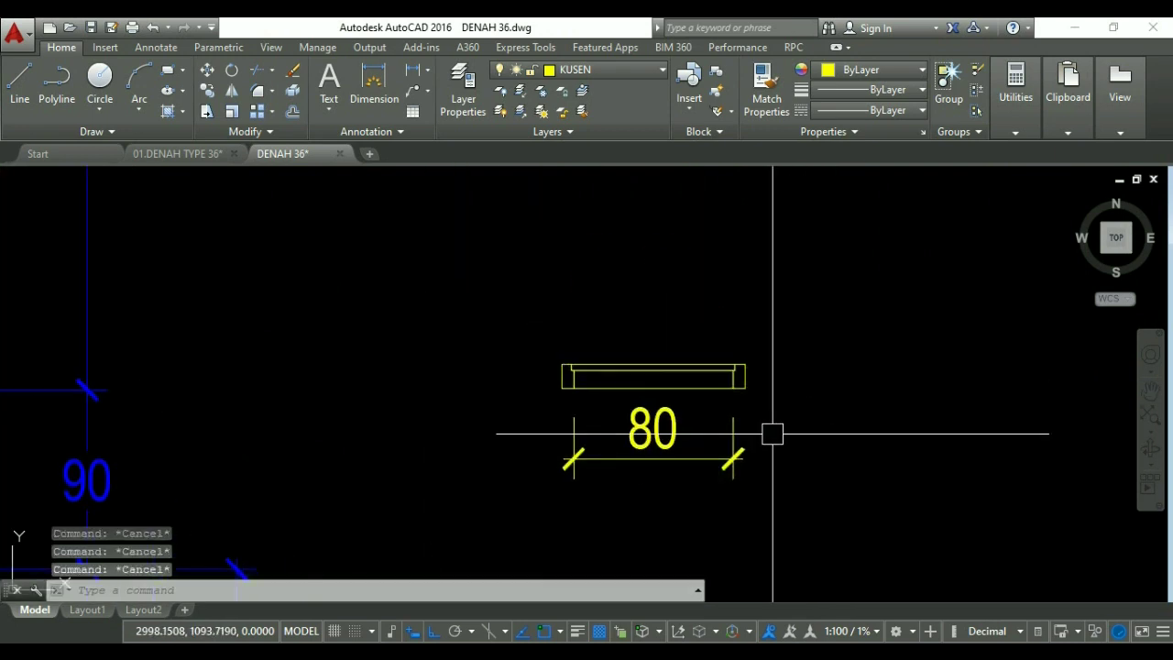
Shorten the window frame by stretching its right end 30 to the left, and erase the dimension below it.
key("Return")
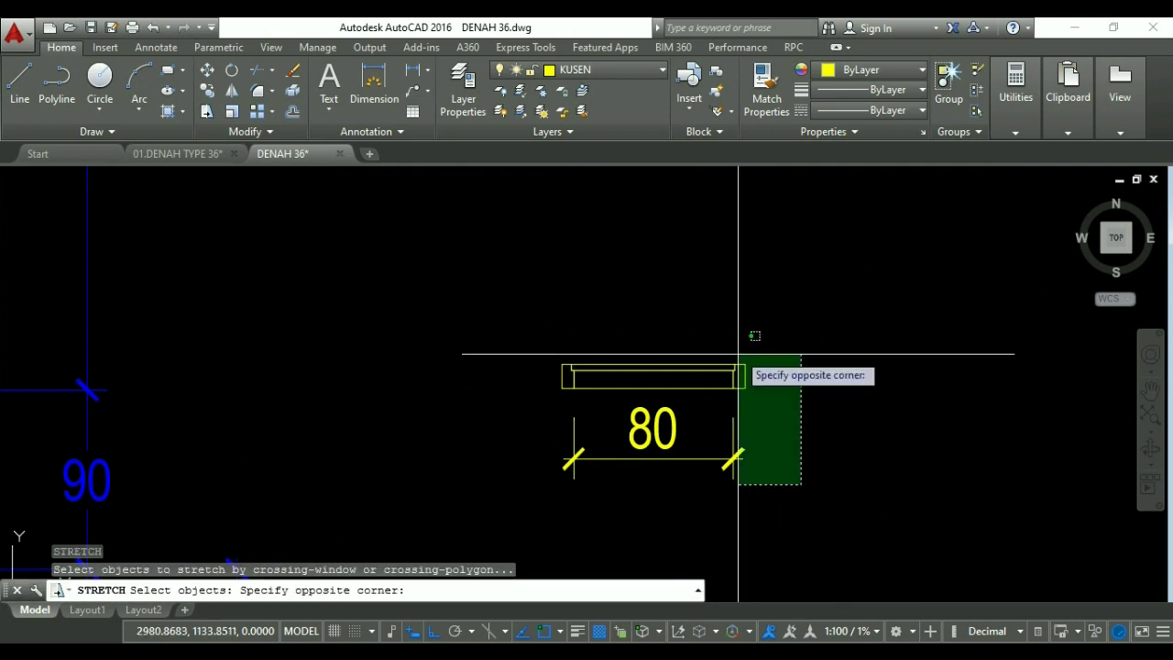
left_click(720, 330)
key("Return")
left_click(825, 256)
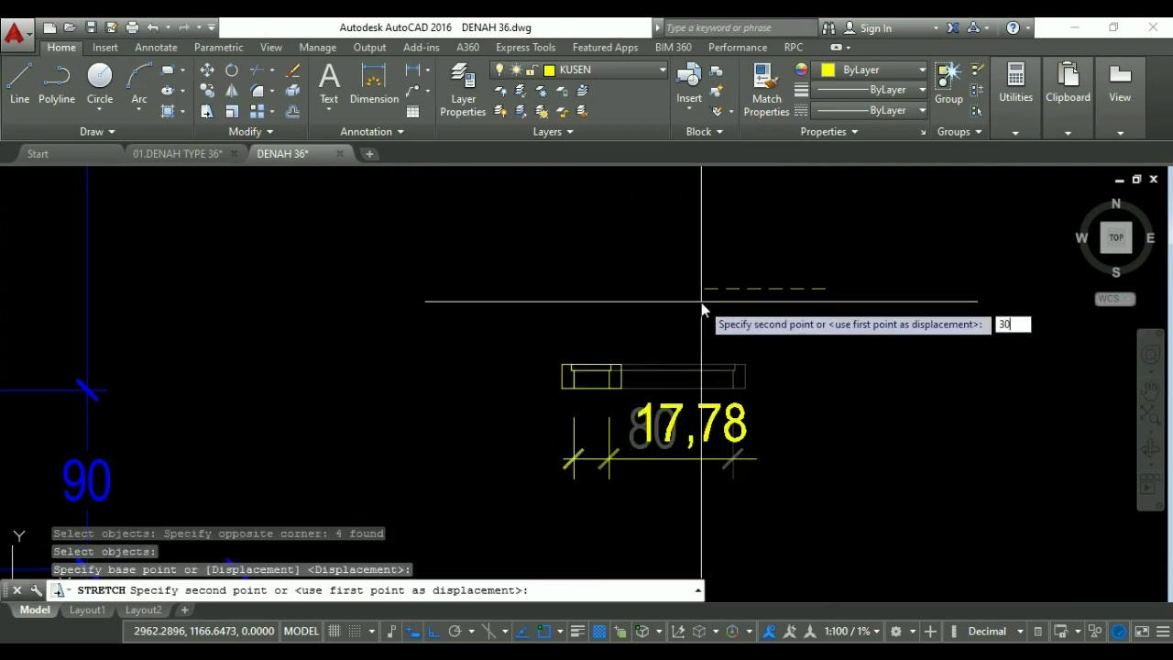
key("Return")
left_click(662, 427)
type("e")
key("Return")
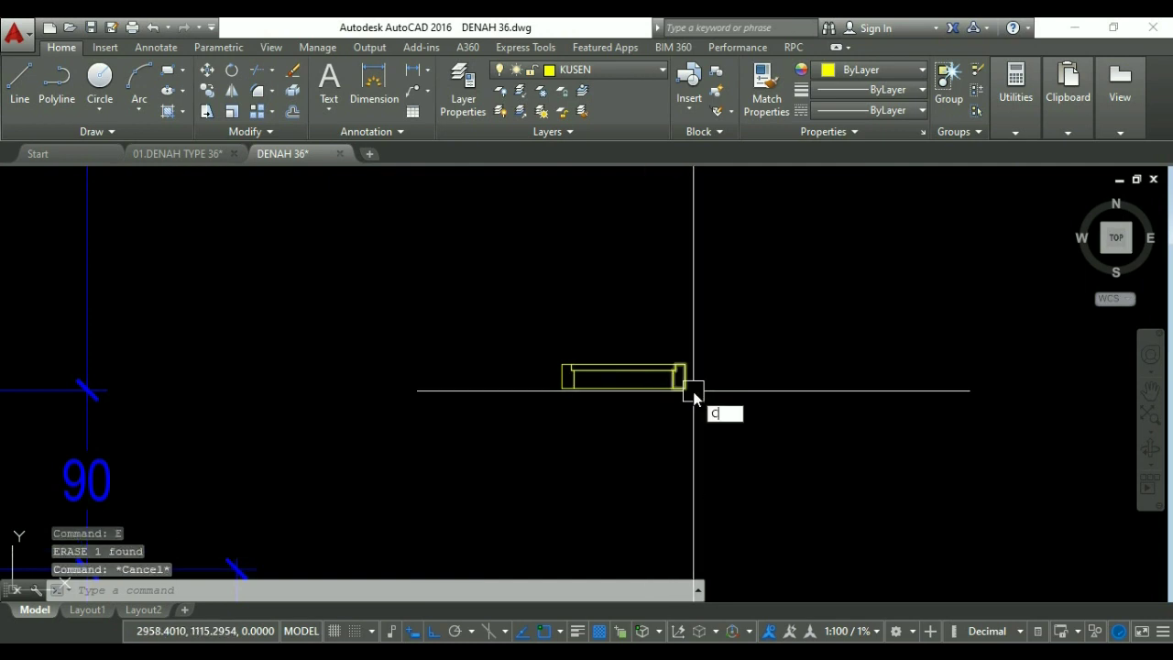
Copy the shortened window frame once, horizontally to its right.
type("o")
key("Return")
left_click(702, 413)
key("Return")
left_click(636, 431)
middle_click_drag(759, 431, 566, 427)
left_click(657, 428)
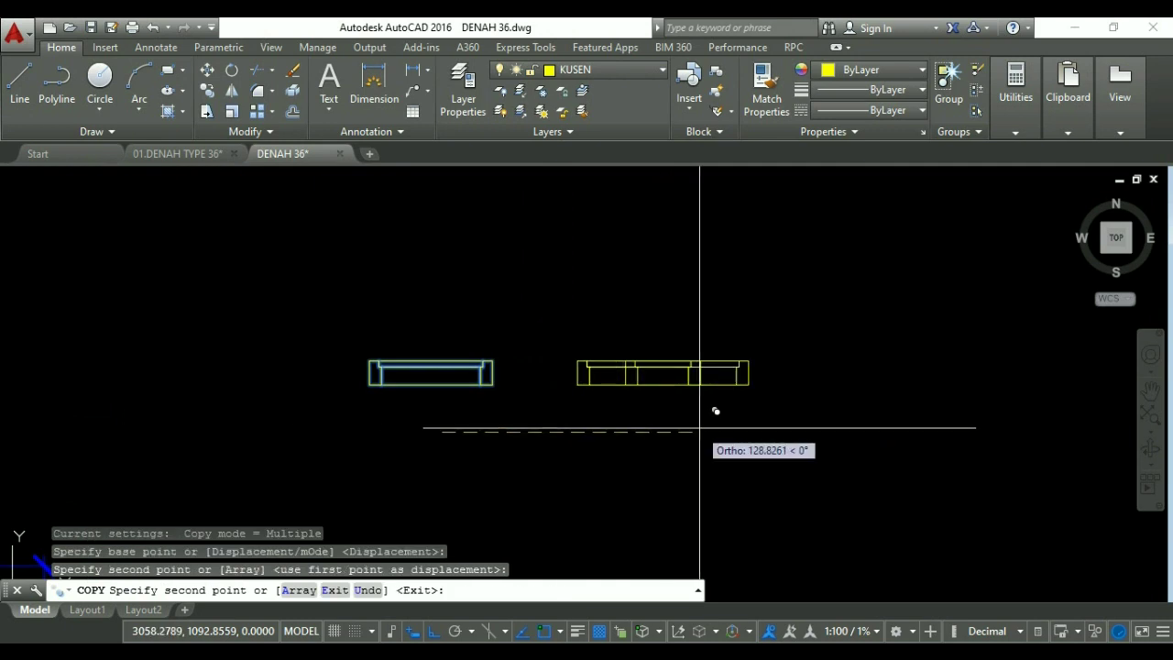
key("Escape")
key("Escape")
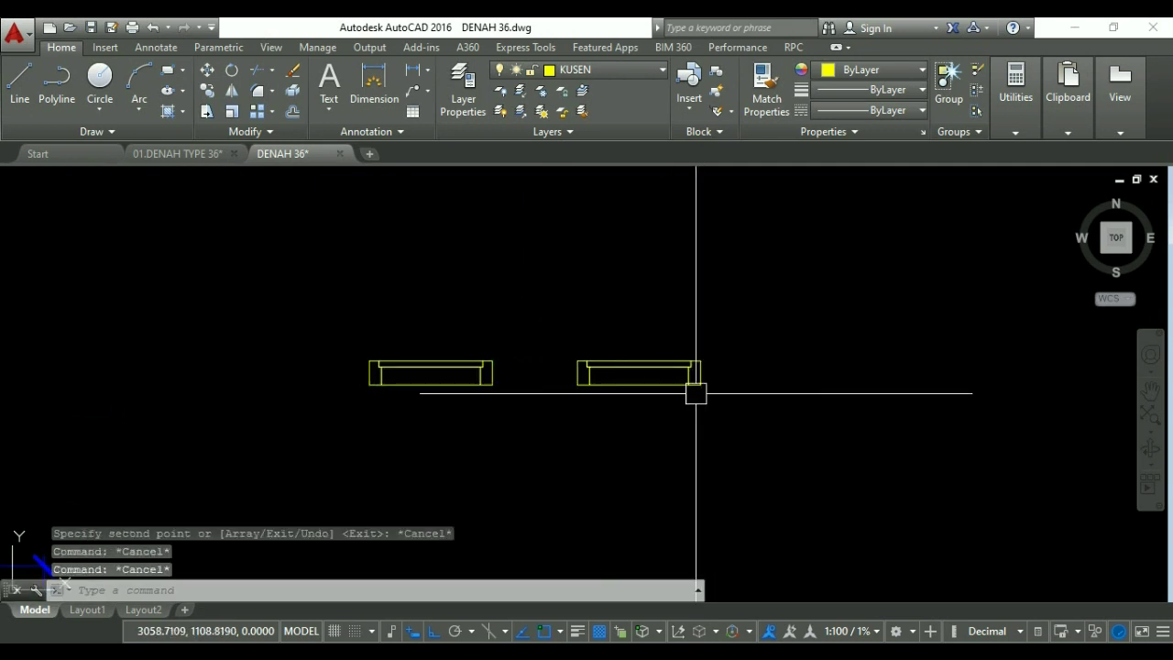
middle_click_drag(626, 381, 600, 395)
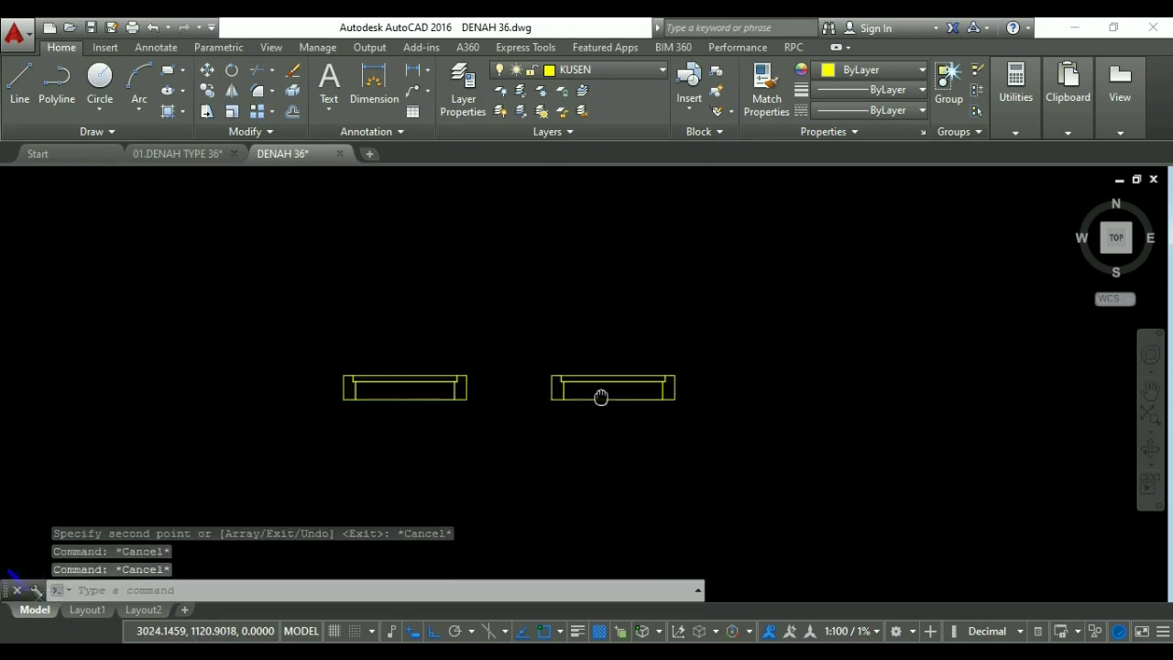
key("Escape")
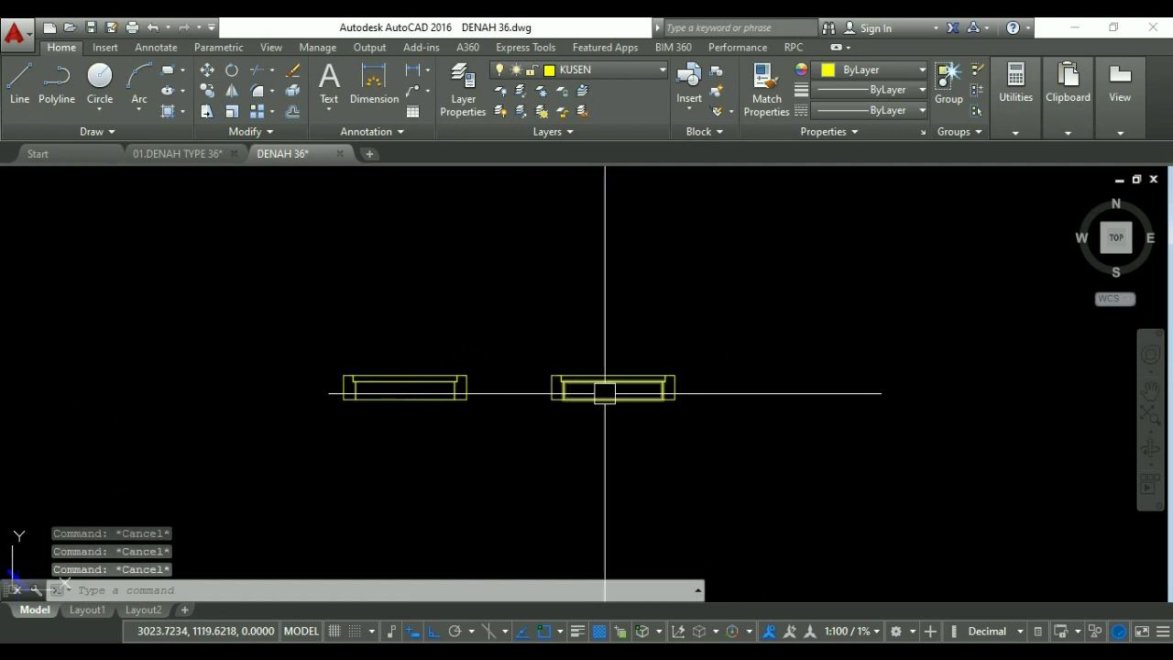
Mirror the copied frame's left jamb and both rectangles about the vertical centre line of its right jamb, keeping the originals.
scroll(604, 392, "up", 2)
type("MI")
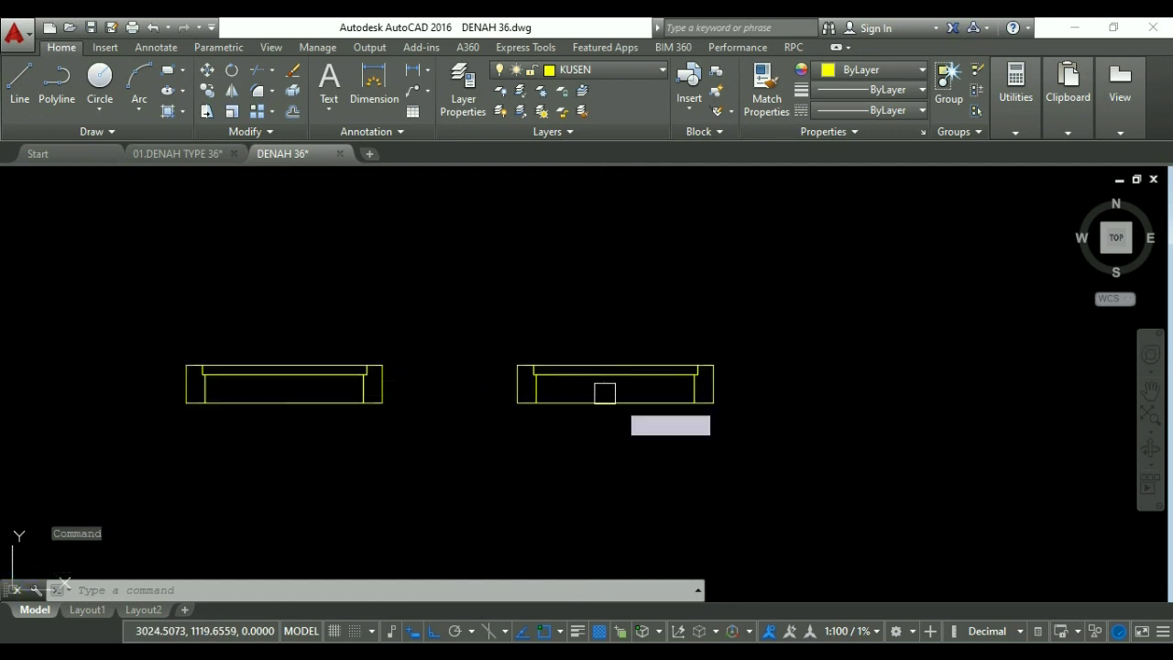
key("Return")
left_click(652, 432)
left_click(527, 348)
key("Return")
scroll(710, 415, "up", 4)
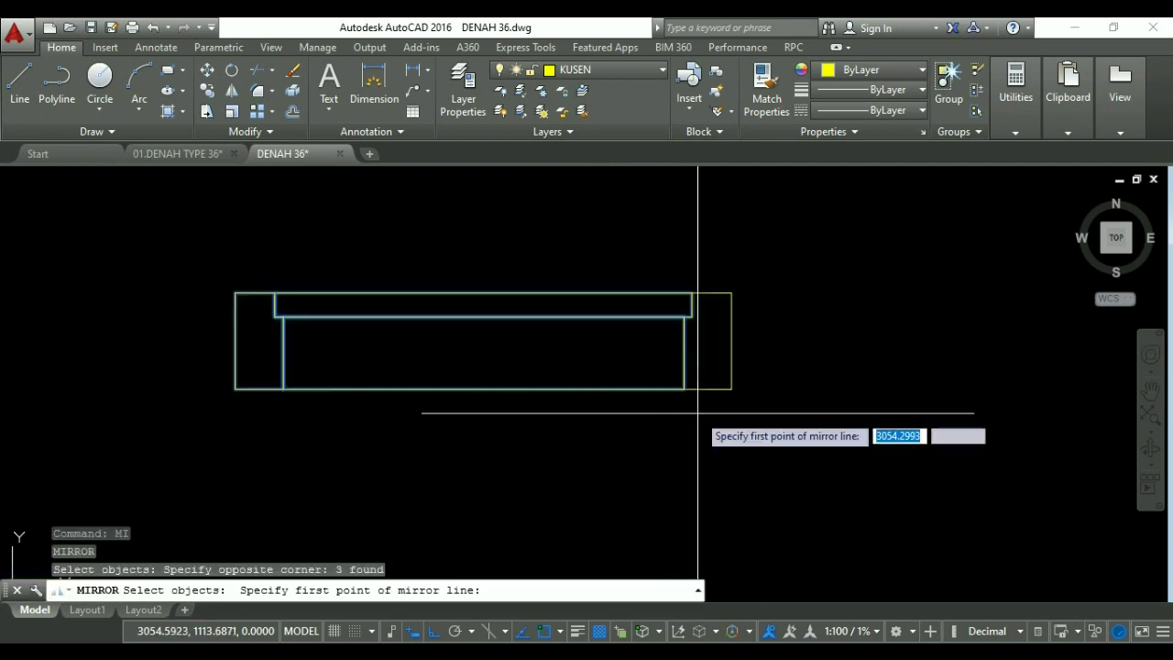
left_click(708, 387)
left_click(706, 430)
key("Return")
scroll(550, 403, "down", 2)
scroll(602, 385, "down", 2)
key("Escape")
key("Escape")
Trim the double frame's middle jamb outline where it crosses the mirrored pane's upper strip, forming a second rebate.
scroll(602, 385, "up", 2)
type("TR")
key("Return")
key("Return")
scroll(654, 340, "up", 5)
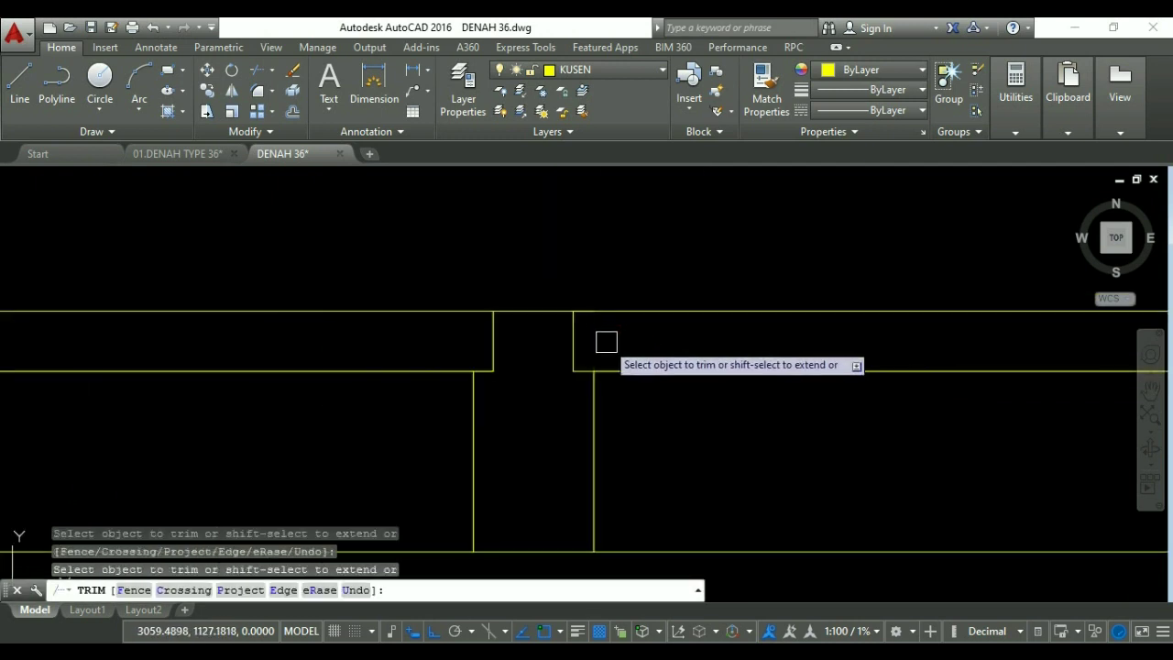
key("Escape")
key("Escape")
scroll(642, 352, "down", 6)
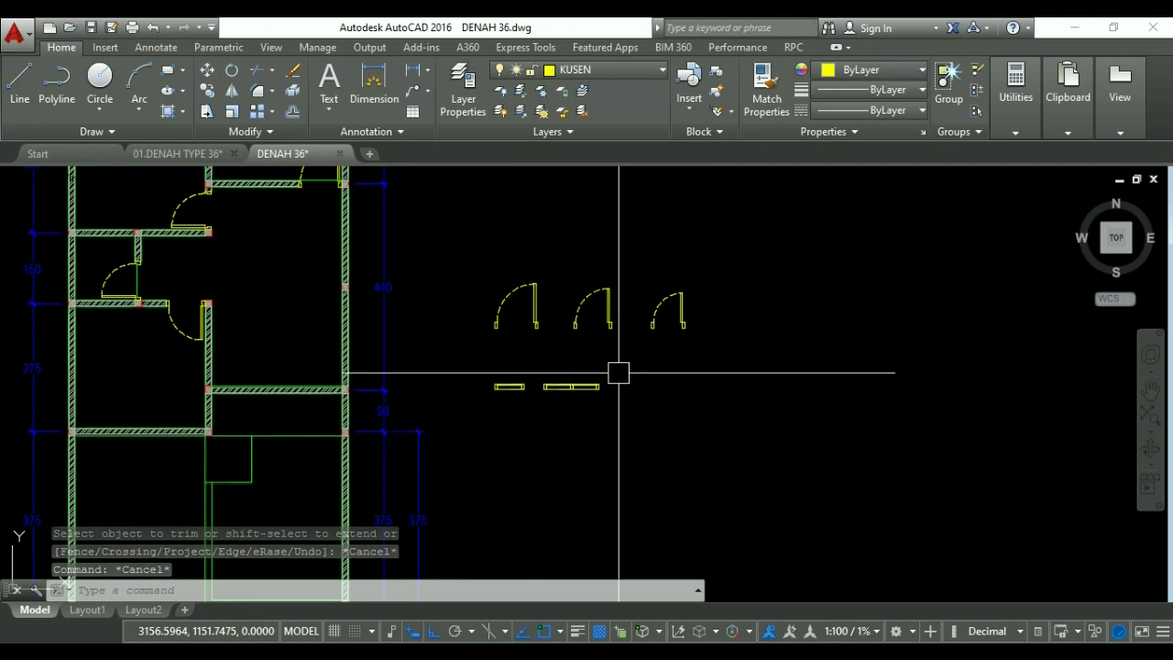
scroll(560, 371, "up", 2)
key("Escape")
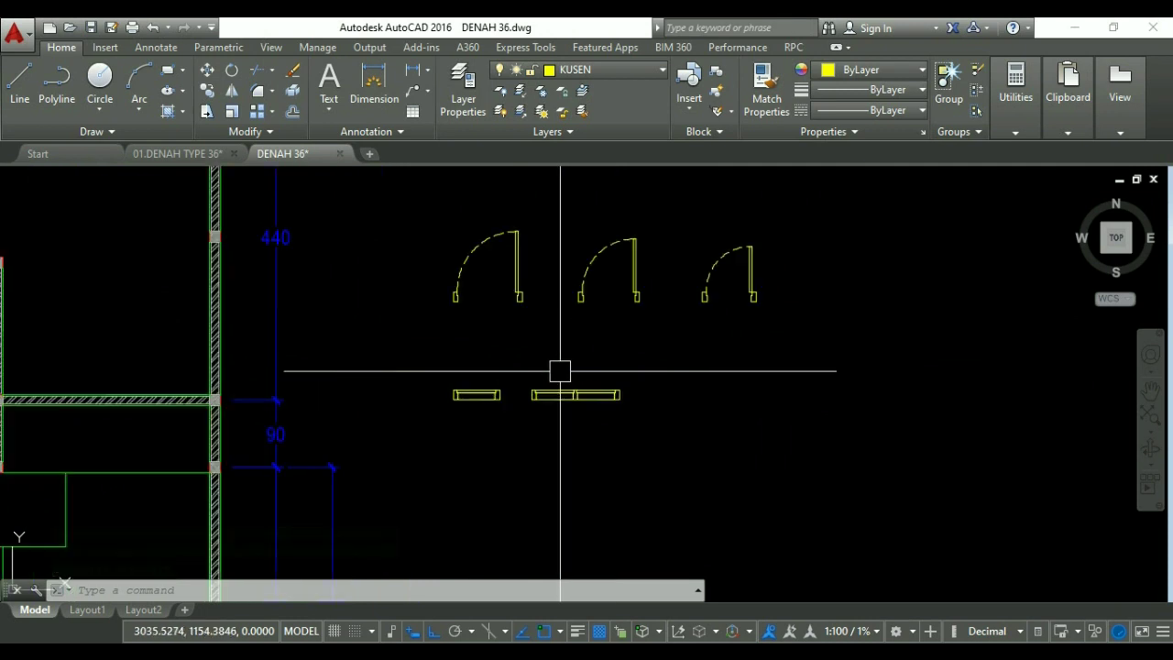
key("Return")
scroll(559, 371, "up", 1)
left_click(414, 366)
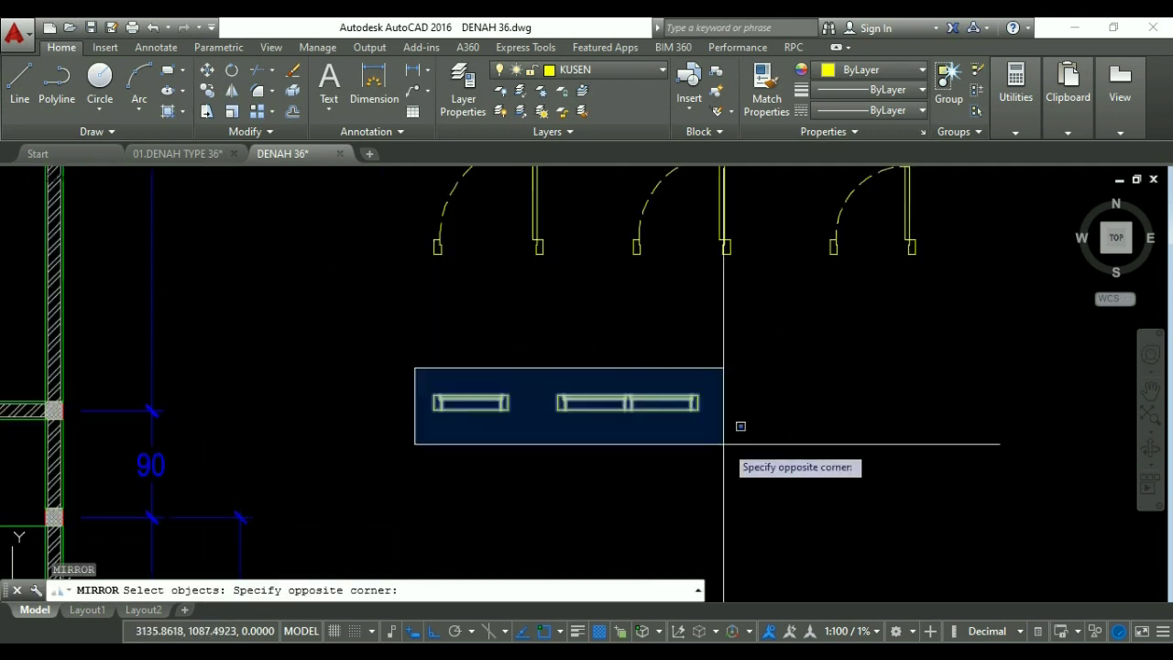
key("Escape")
key("Escape")
Mirror the double window frame about a horizontal line so its rebates face down, deleting the source objects.
key("Return")
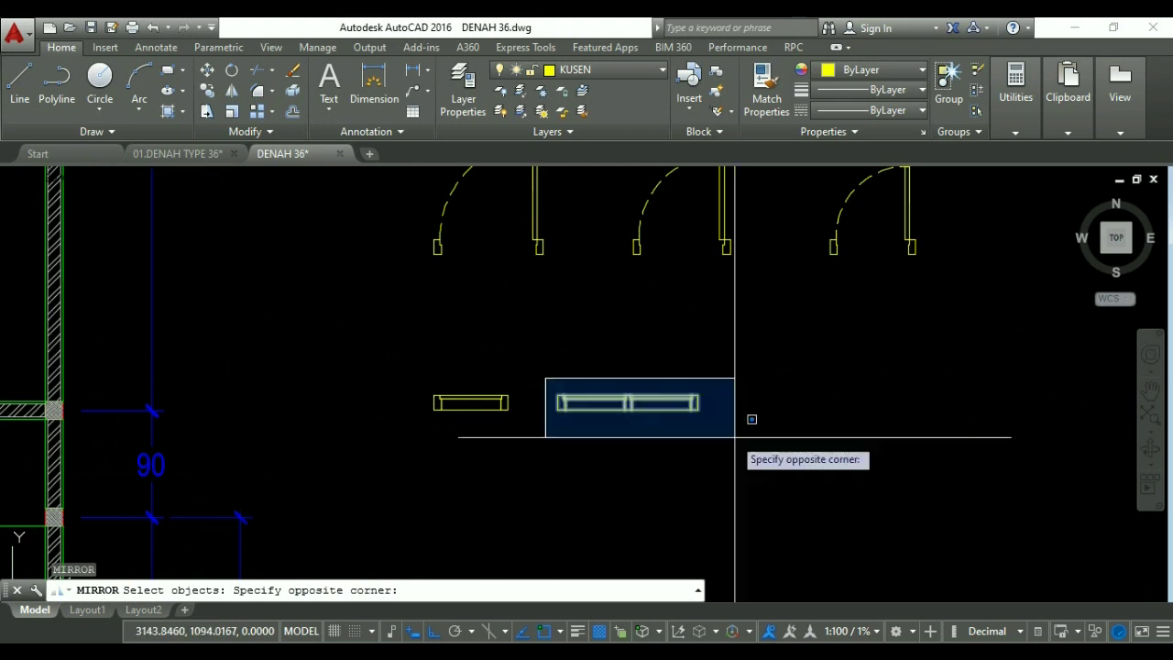
left_click(706, 417)
scroll(761, 467, "up", 2)
key("Return")
left_click(764, 453)
left_click(768, 454)
type("Y")
key("Return")
scroll(640, 371, "down", 2)
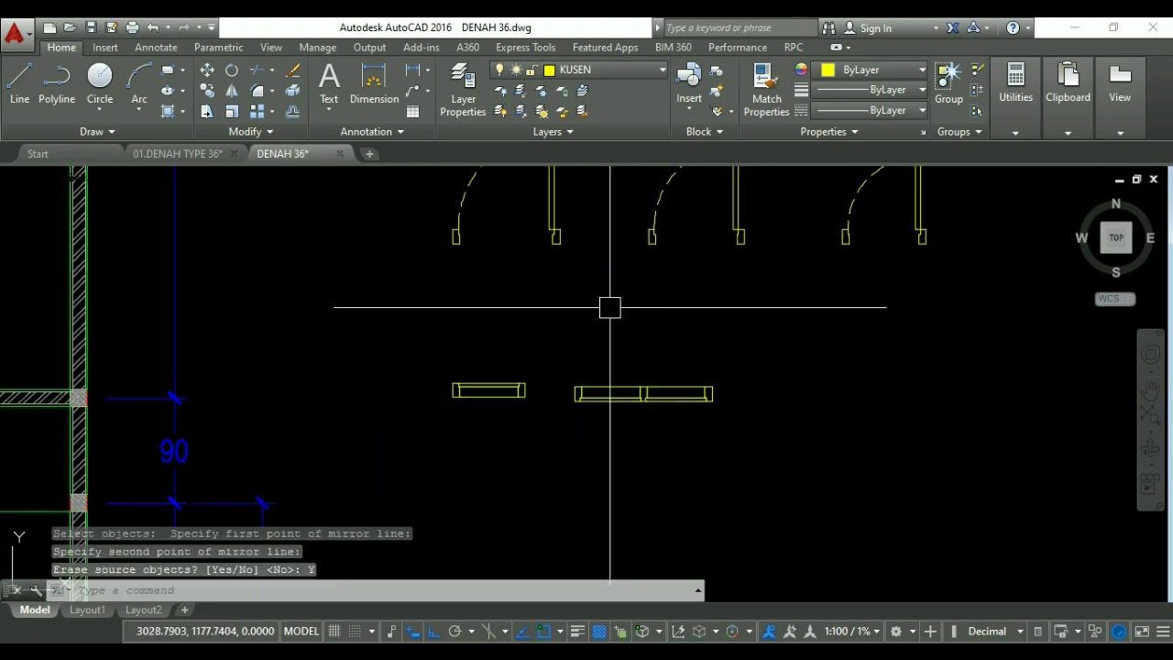
key("Escape")
type("ct o")
key("Return")
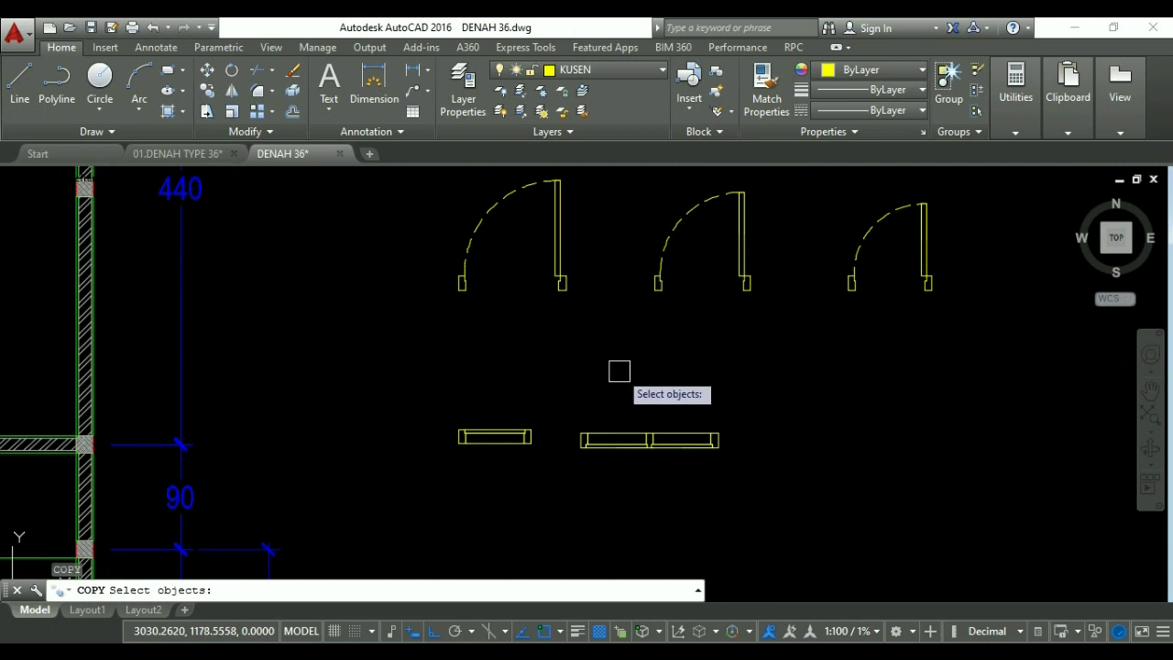
scroll(330, 363, "down", 2)
scroll(301, 379, "up", 5)
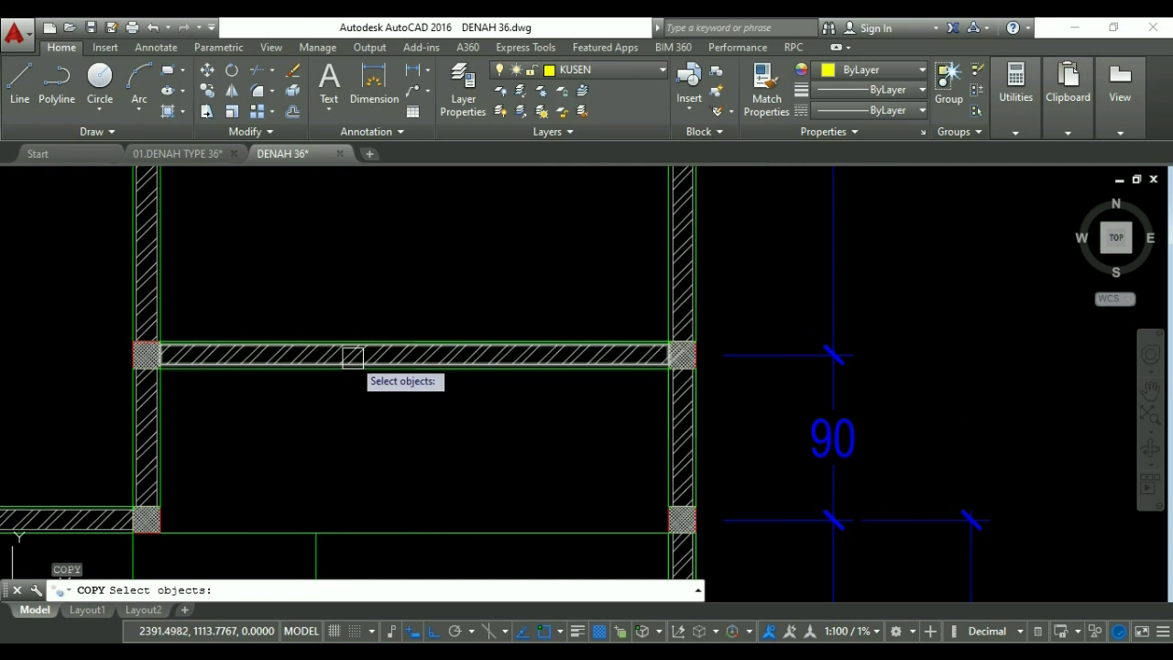
scroll(361, 361, "down", 3)
key("Escape")
Start copying a symbol from the set of doors and window frames beside the plan.
type("ct o")
key("Return")
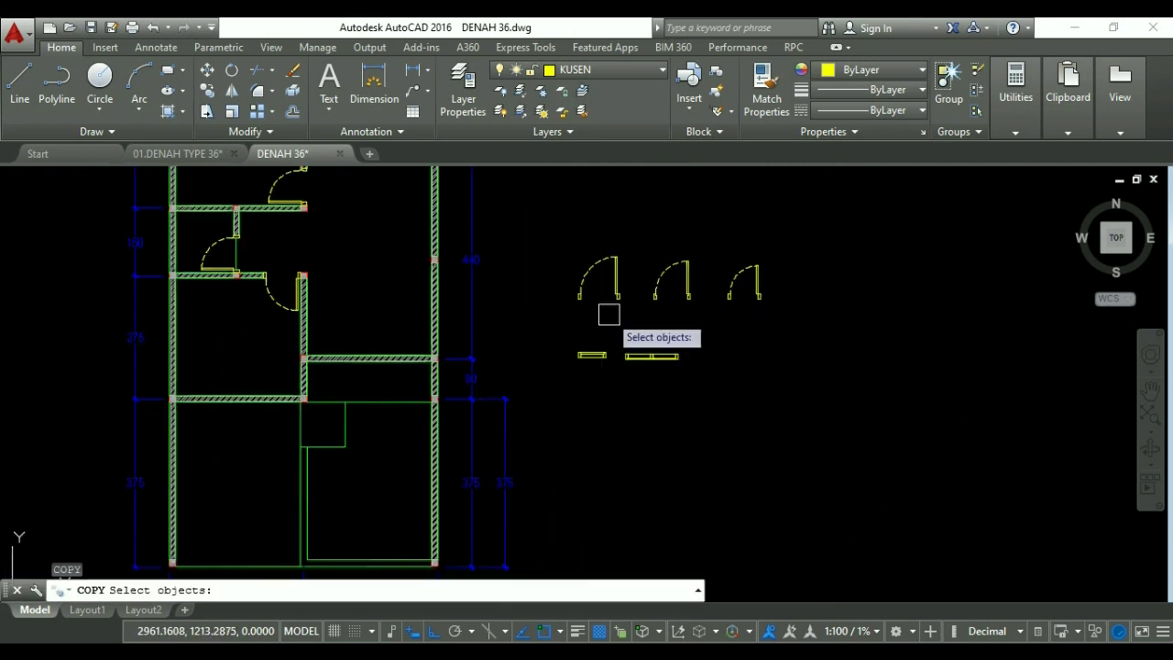
Copy the largest door symbol to the empty area to the right of the two window symbols.
left_click(615, 298)
key("Return")
left_click(615, 295)
scroll(615, 296, "down", 2)
scroll(681, 355, "up", 2)
scroll(707, 337, "up", 2)
left_click(753, 371)
key("Escape")
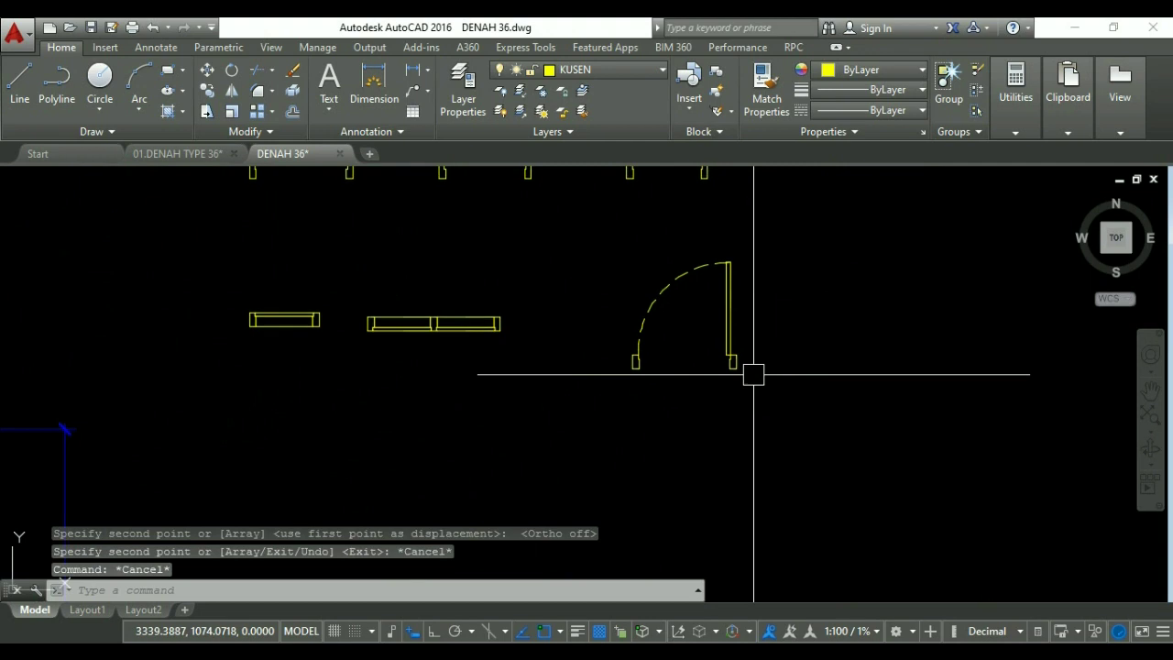
Mirror the copied door about a vertical line and erase the source object.
type("mi")
key("Return")
left_click(724, 316)
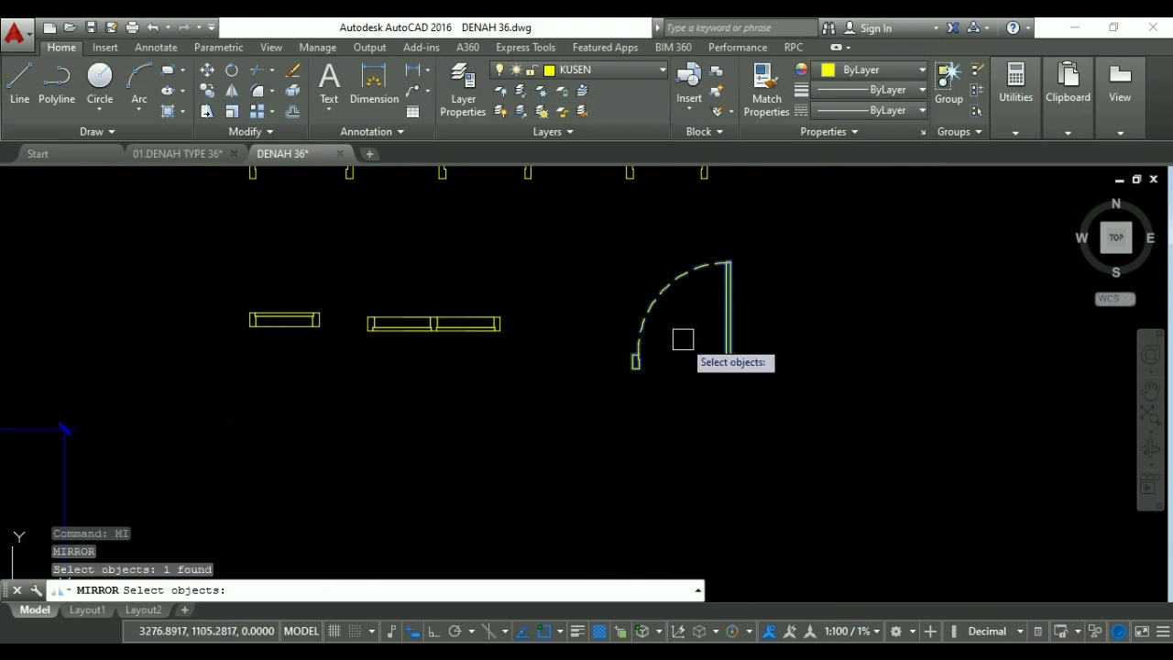
key("Return")
scroll(688, 338, "up", 2)
left_click(689, 340)
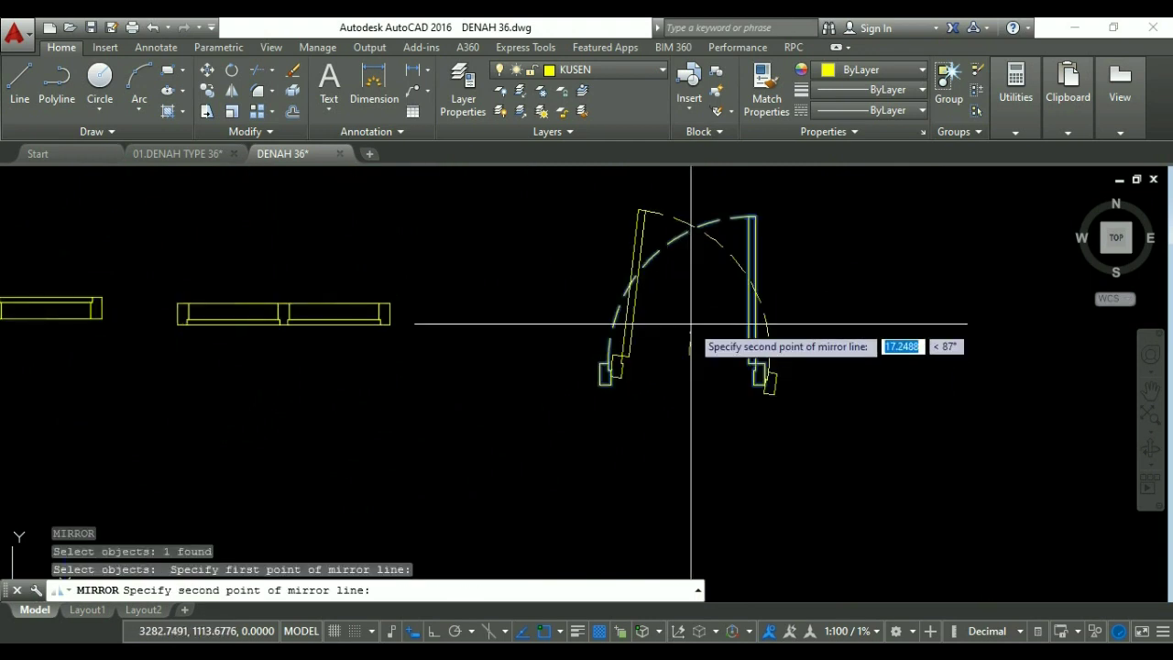
key("F8")
left_click(691, 317)
type("y")
key("Return")
key("Escape")
scroll(761, 339, "down", 2)
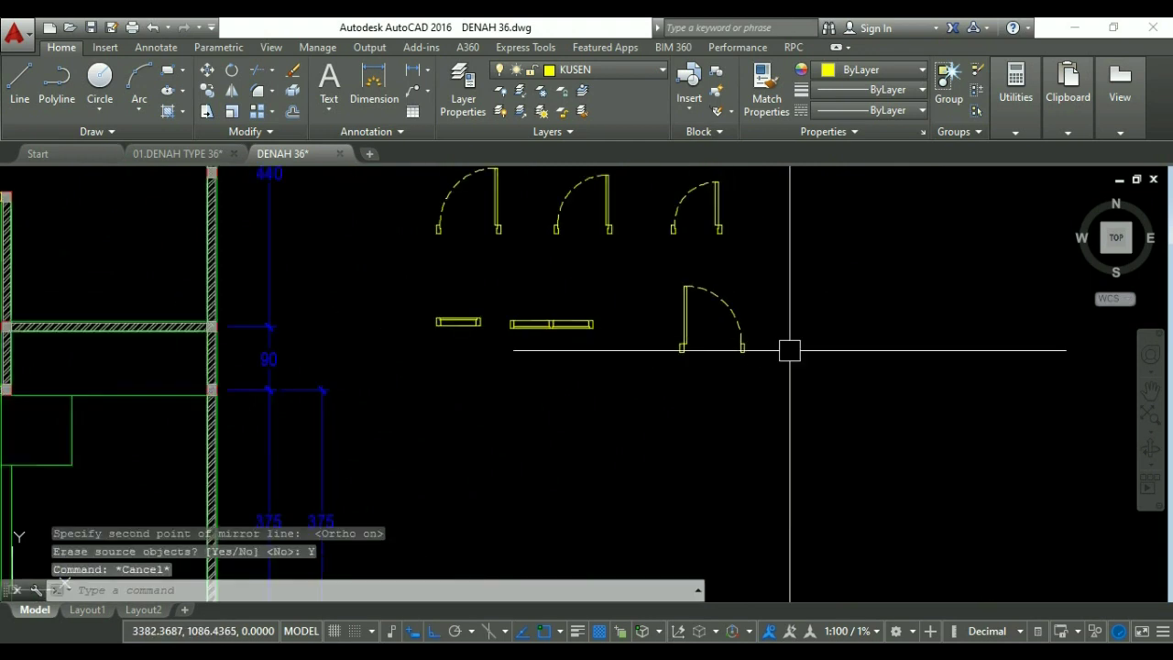
Copy the double window symbol so its left end joins the right jamb of the mirrored door.
key("Escape")
key("Escape")
type("ct o")
key("Return")
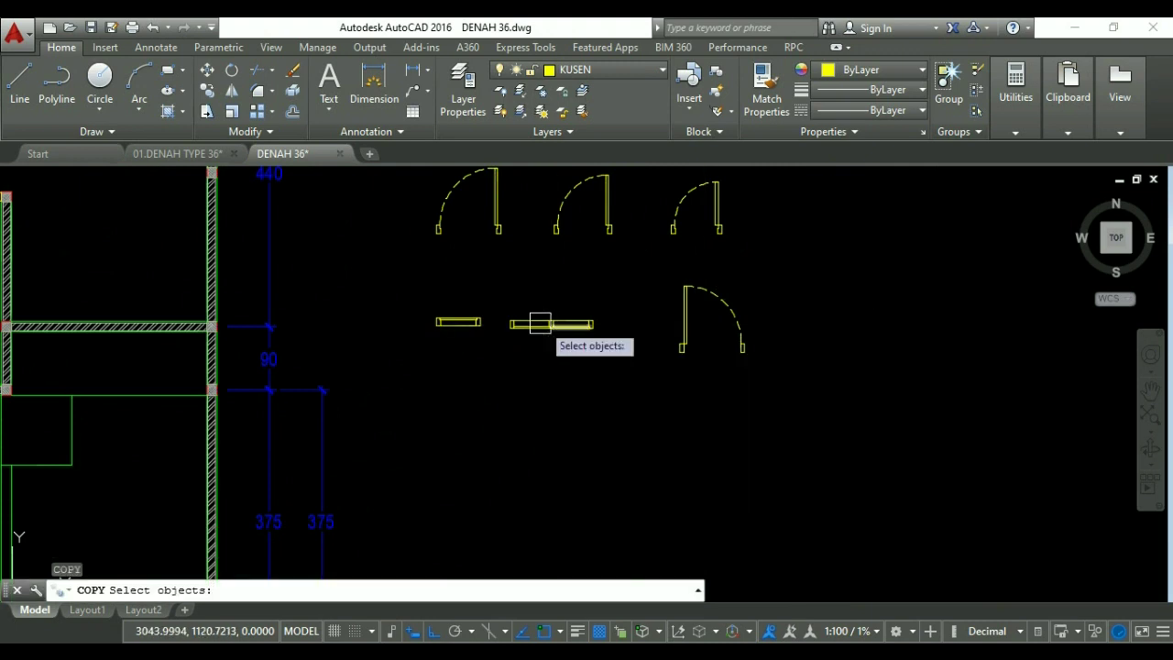
scroll(532, 321, "up", 3)
left_click(484, 282)
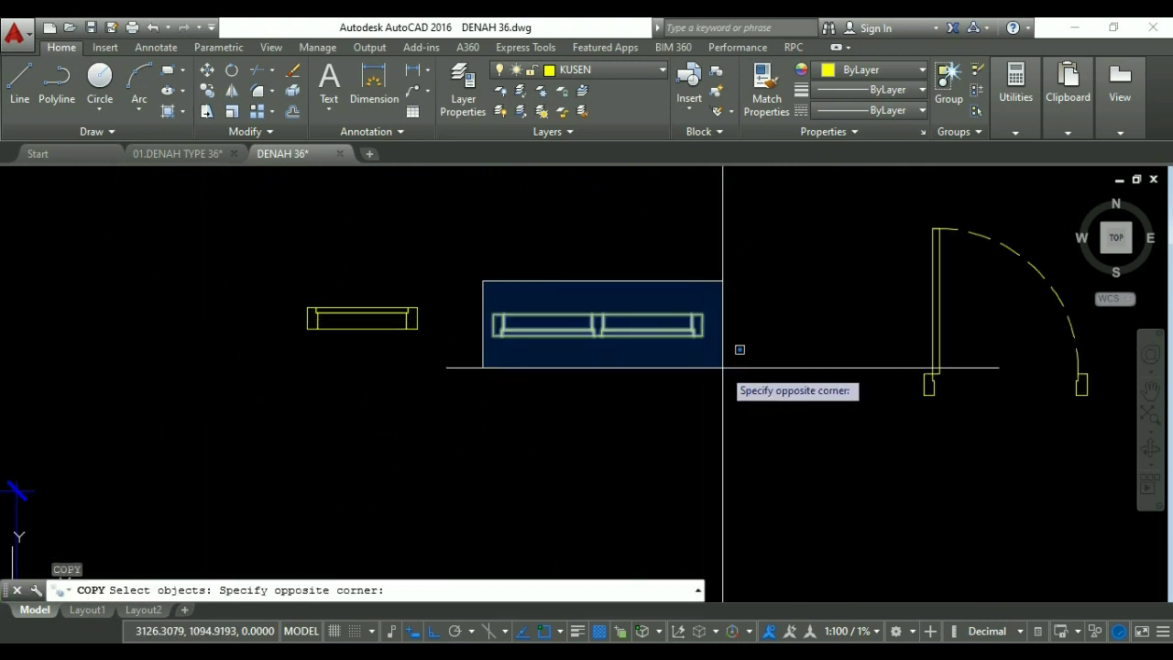
left_click(724, 366)
key("Return")
scroll(537, 301, "up", 4)
left_click(491, 317)
scroll(424, 314, "down", 3)
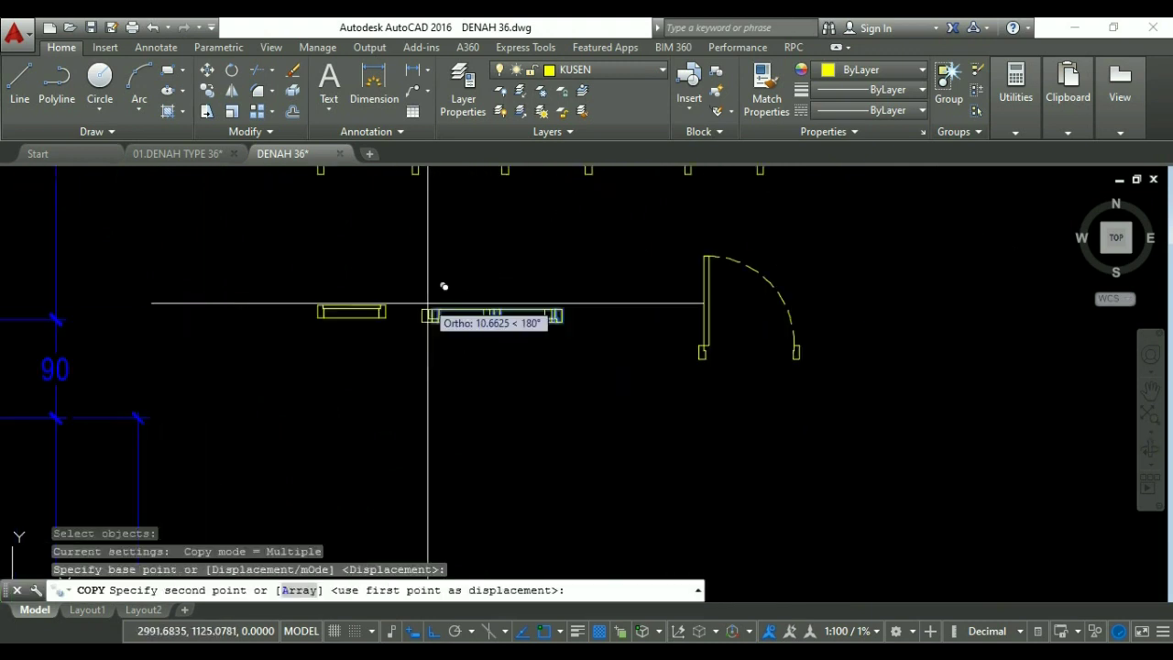
scroll(779, 339, "up", 2)
scroll(856, 327, "up", 4)
left_click(851, 328)
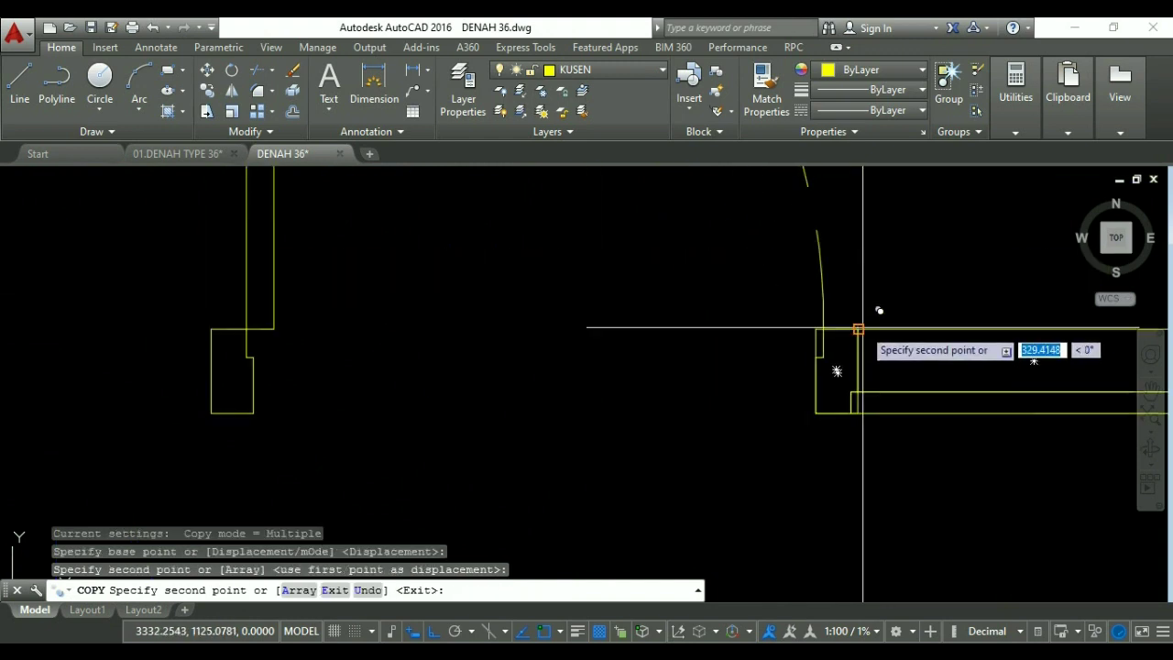
key("Escape")
key("Escape")
key("Escape")
Try to trim the overlapping lines where the copied double window meets the mirrored door's right jamb.
scroll(707, 330, "down", 6)
type("TR")
key("Return")
key("Return")
scroll(675, 348, "up", 6)
scroll(642, 394, "down", 2)
scroll(655, 417, "up", 3)
left_click(638, 389)
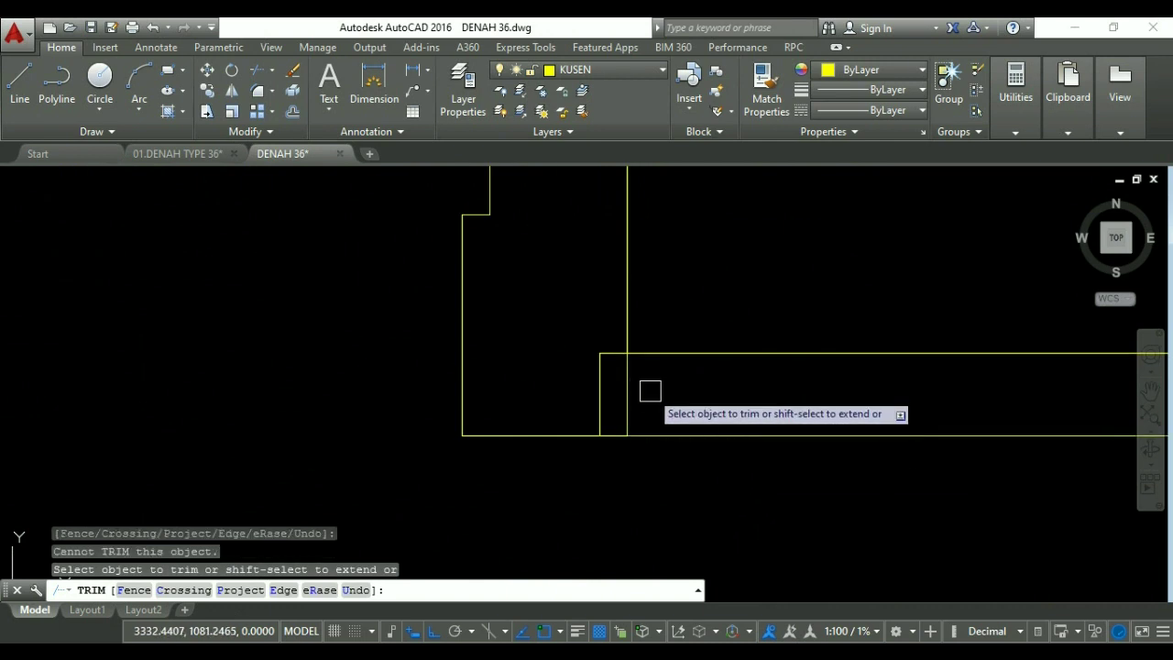
scroll(620, 387, "down", 2)
scroll(641, 357, "up", 2)
key("Escape")
key("Escape")
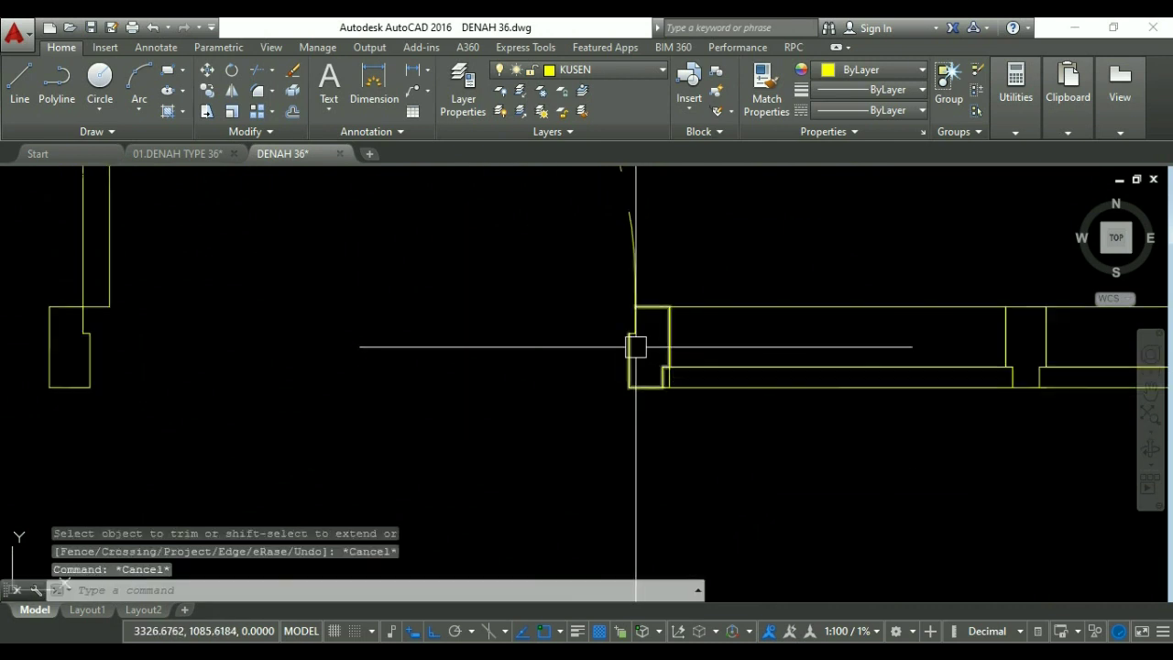
left_click(636, 348)
scroll(687, 358, "down", 2)
scroll(676, 371, "up", 2)
key("Escape")
type("TR")
key("Return")
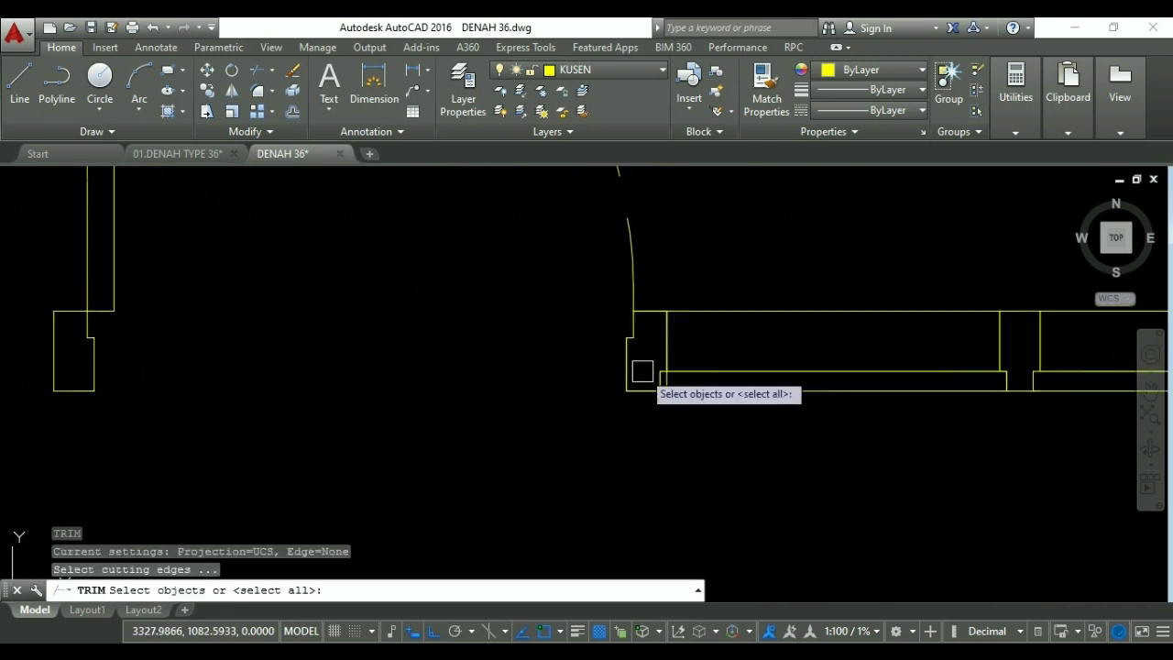
scroll(550, 362, "down", 2)
key("Escape")
key("Escape")
Explode the mirrored door and trim the overlapping line at the joint between its right jamb and the double window.
scroll(428, 343, "up", 1)
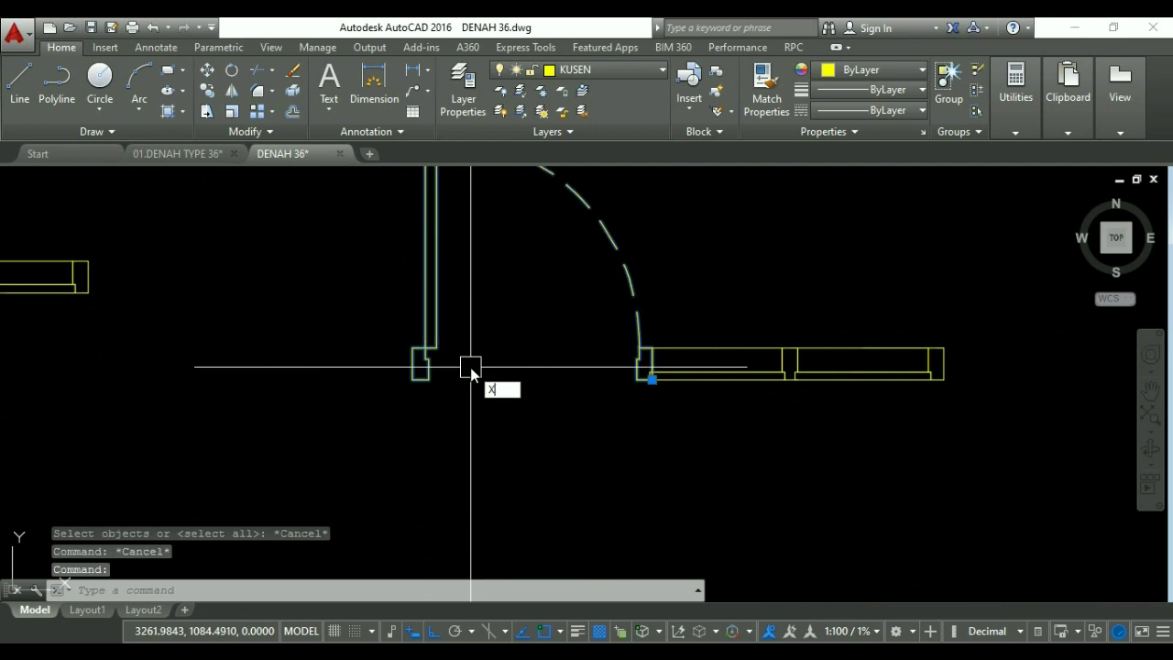
scroll(514, 376, "down", 1)
scroll(613, 393, "up", 3)
type("TR")
key("Return")
key("Return")
scroll(718, 354, "up", 1)
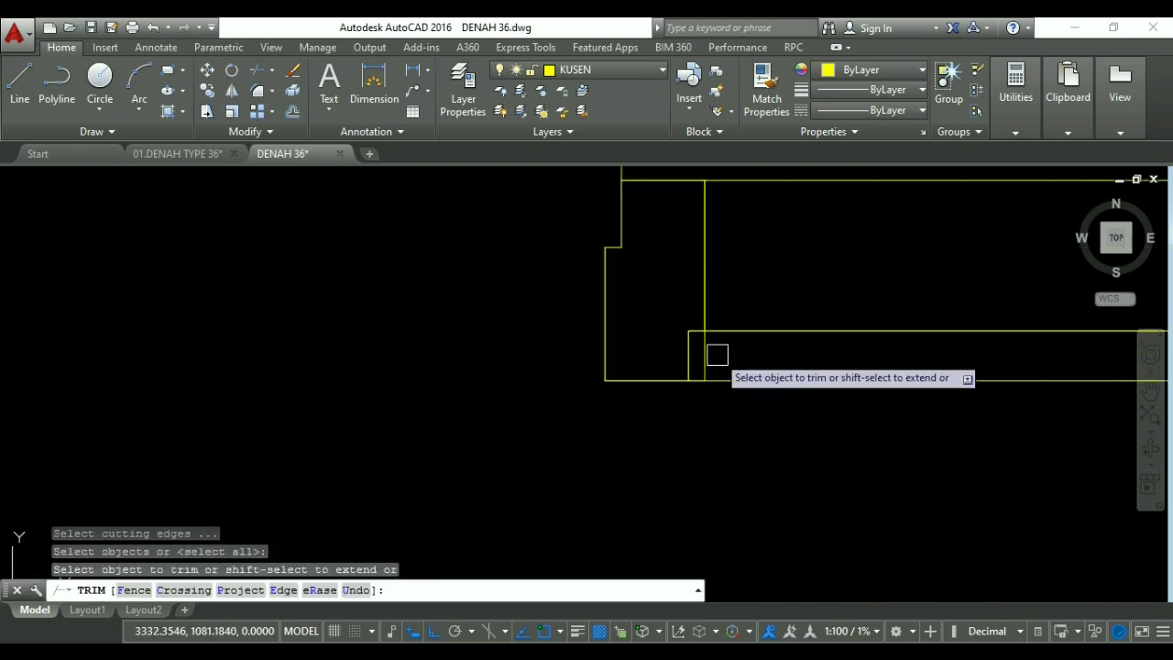
left_click(697, 354)
scroll(708, 359, "down", 4)
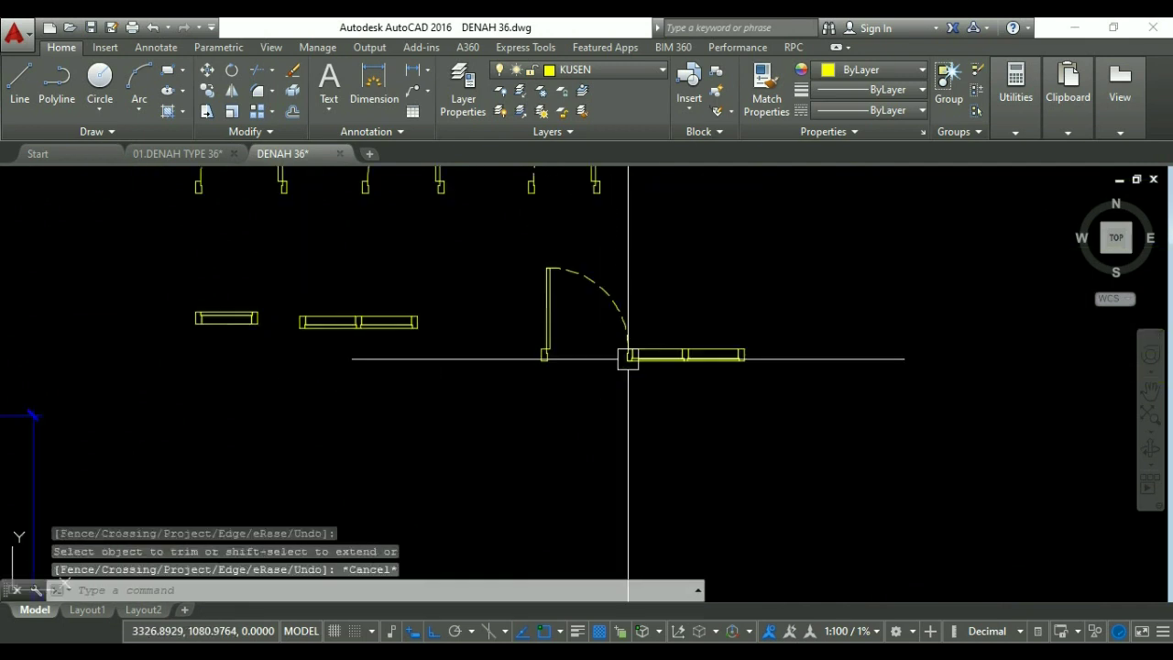
key("Escape")
Define the separate single window symbol as block J1 with its base point on the left edge.
mouse_move(491, 331)
middle_mouse_down()
mouse_move(545, 375)
mouse_move(550, 412)
middle_mouse_up()
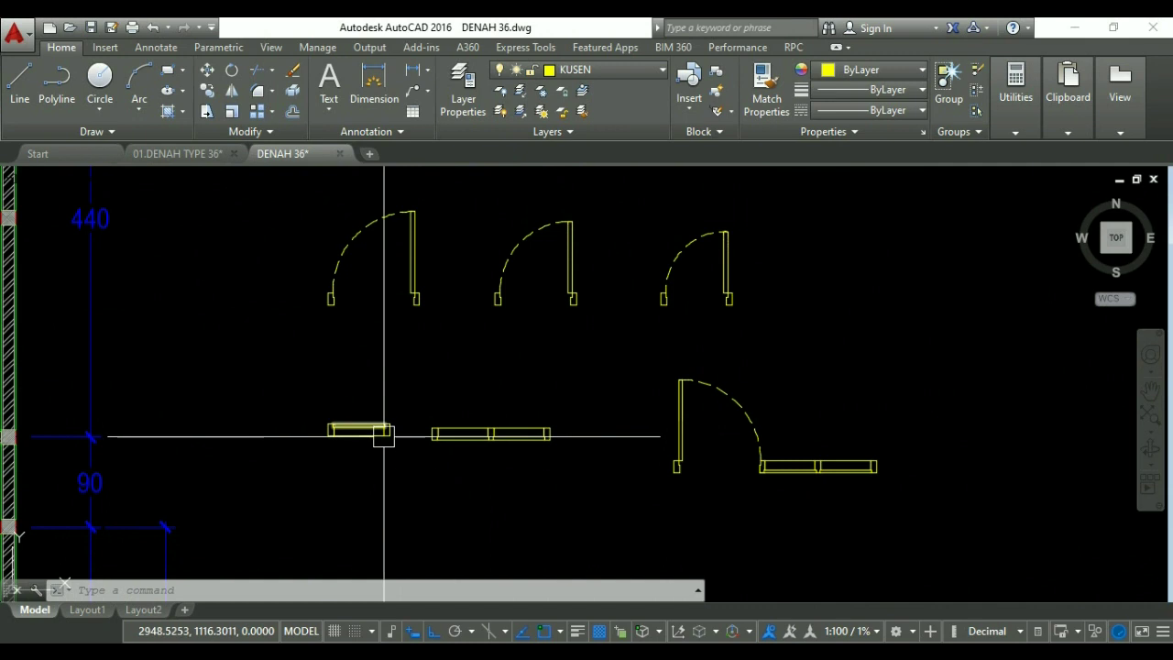
type("b")
key("Return")
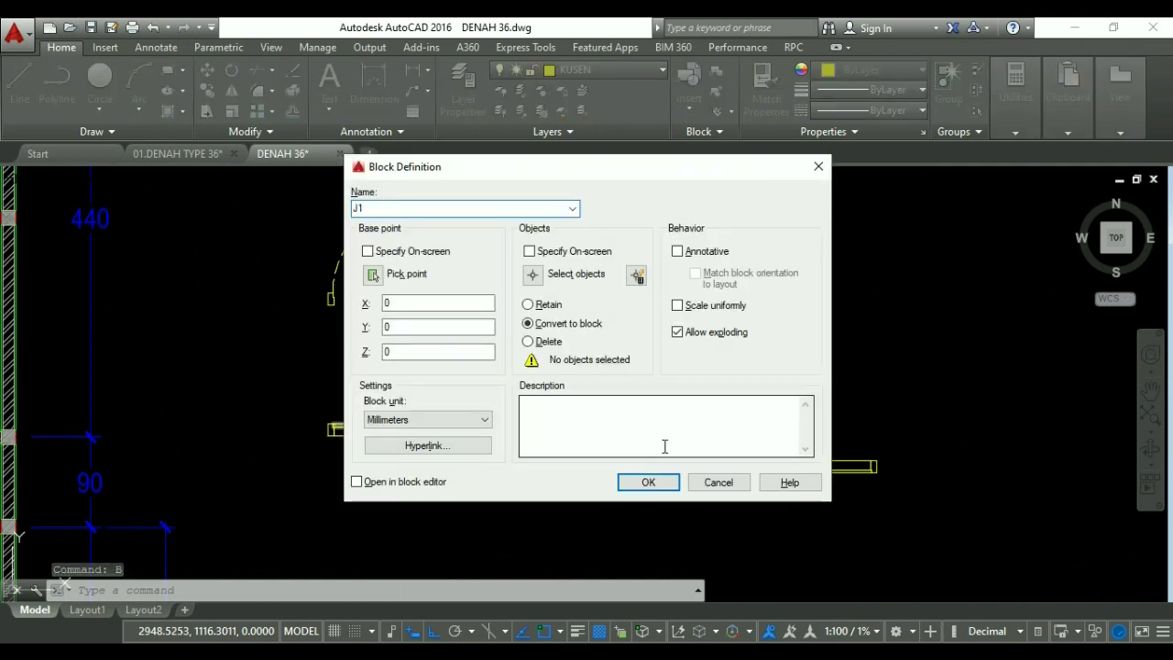
left_click(373, 275)
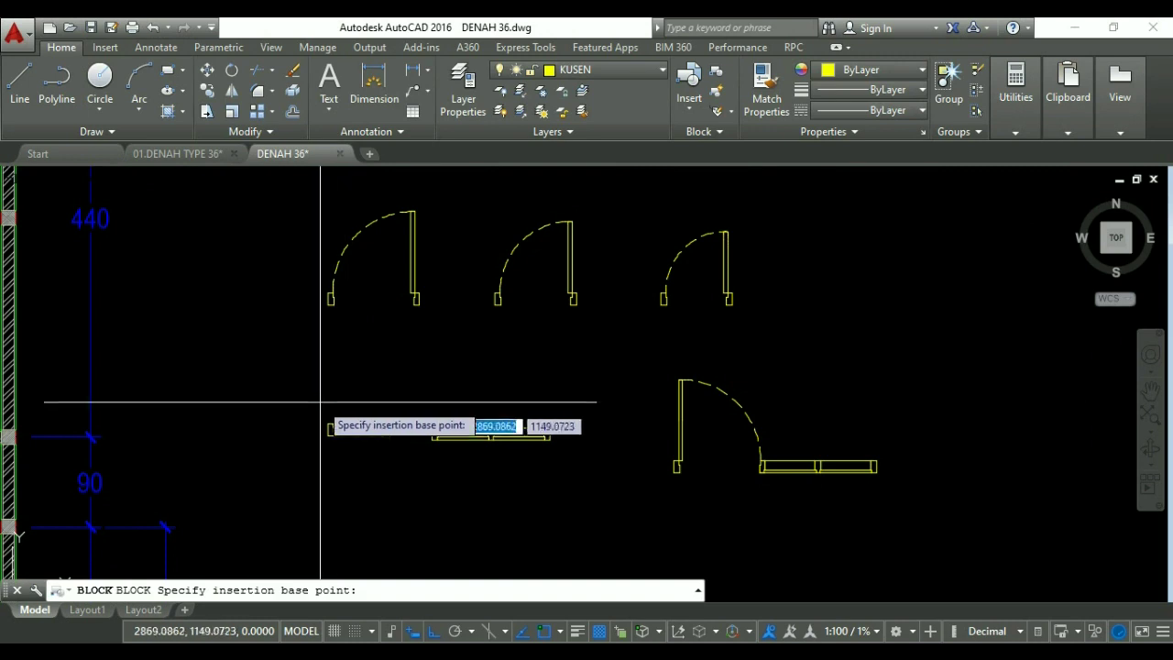
key("Escape")
left_click(533, 275)
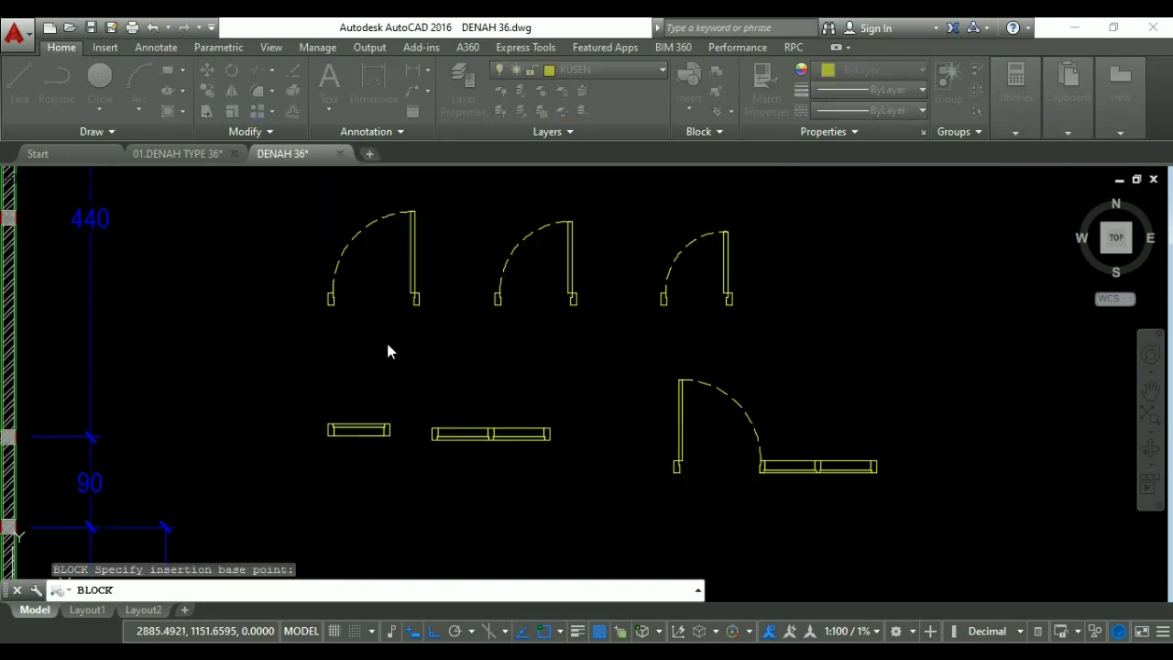
left_click(296, 395)
left_click(398, 438)
key("Return")
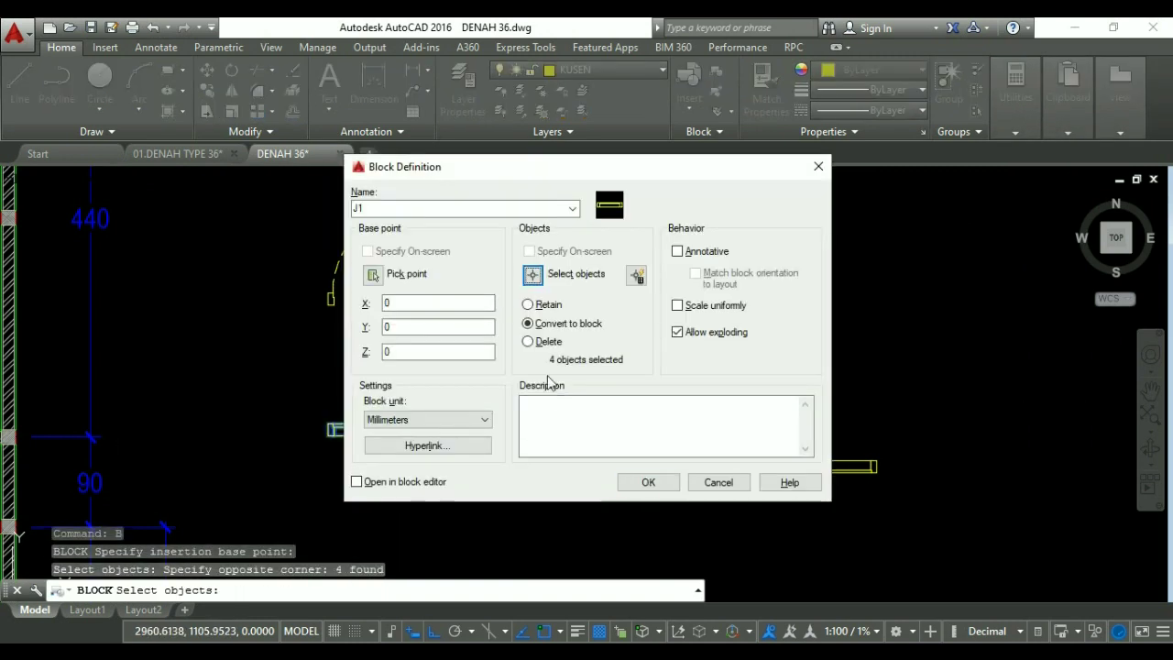
left_click(373, 275)
scroll(275, 380, "up", 3)
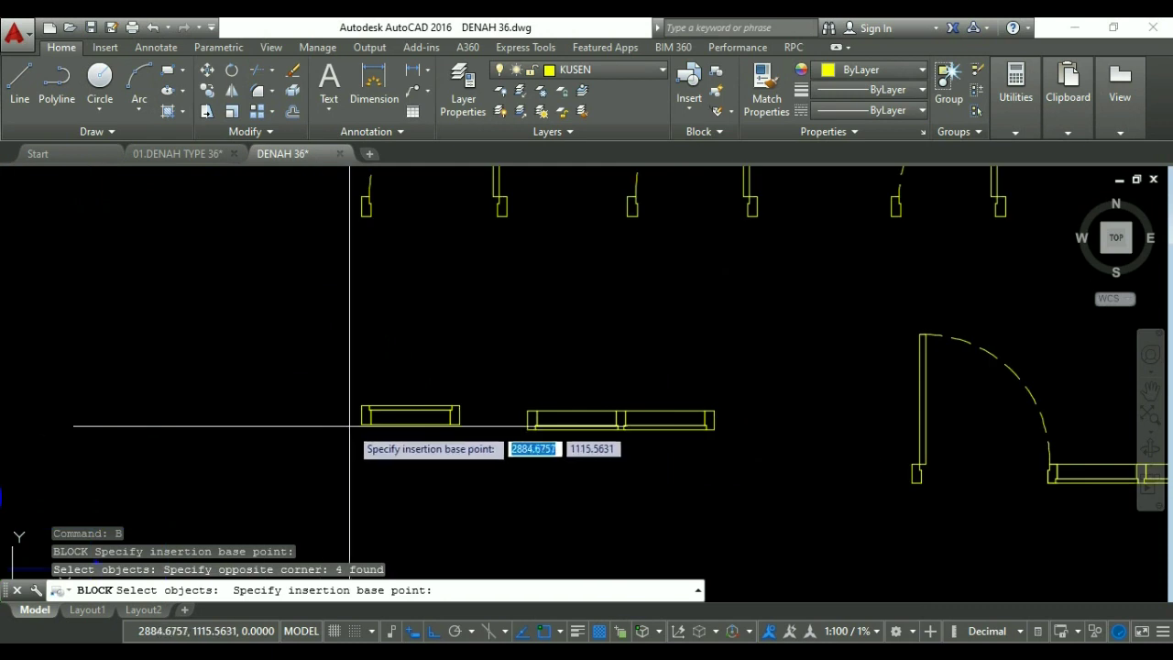
left_click(361, 419)
left_click(648, 483)
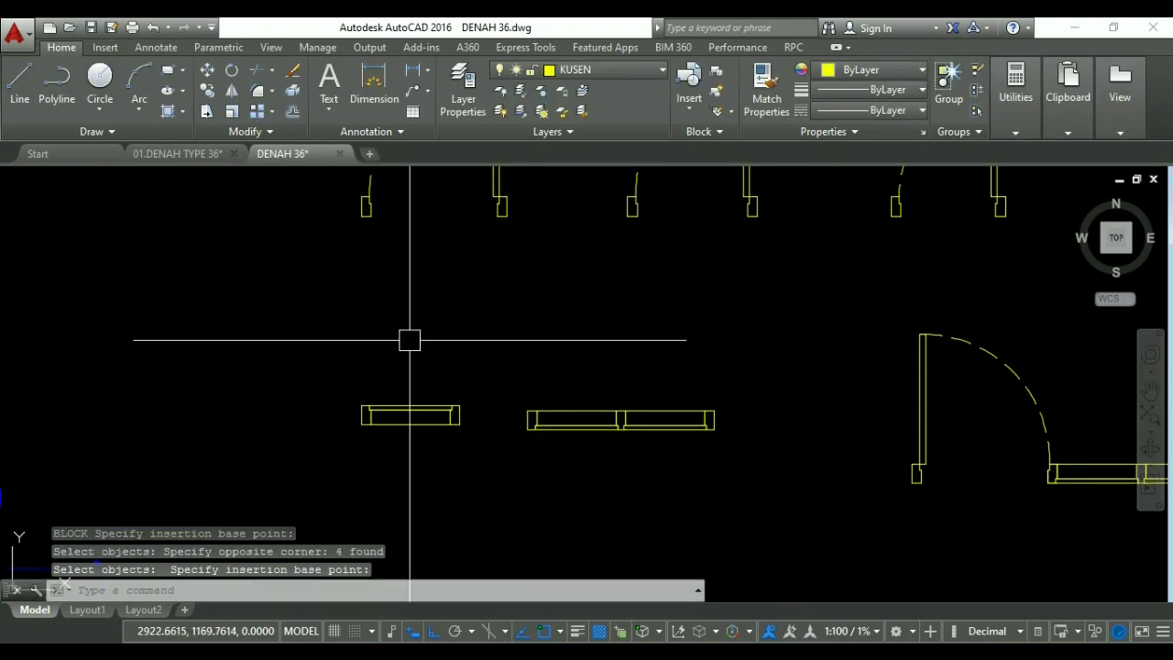
Define the separate double window symbol as block J2 with its base point at the midpoint of the left edge.
key("Return")
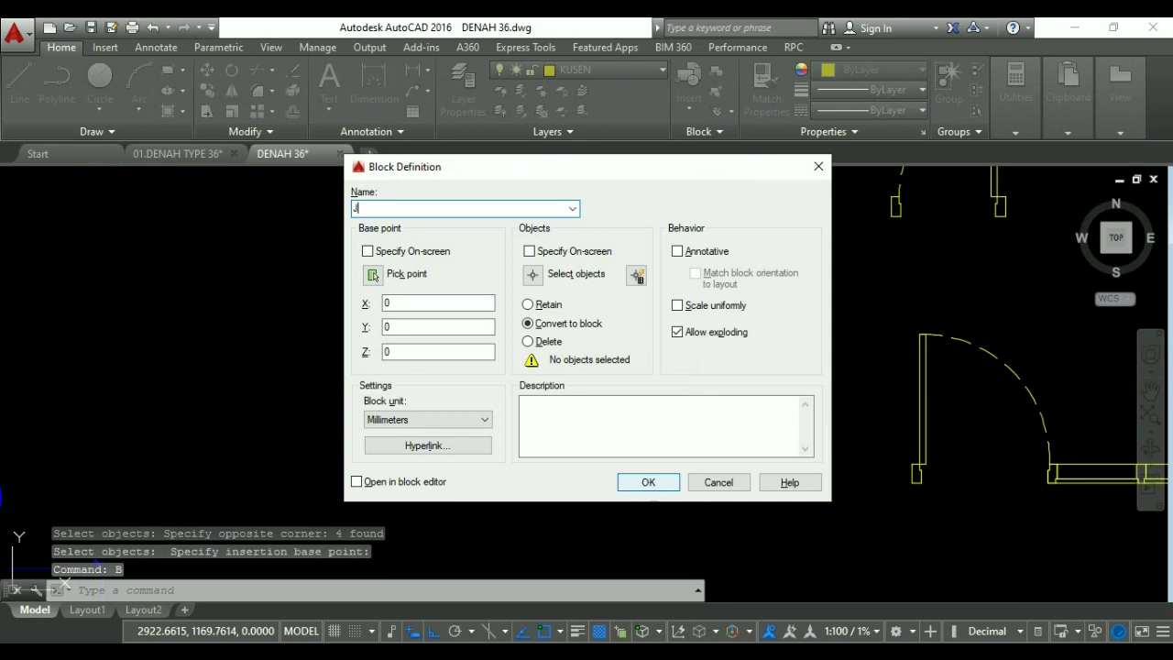
left_click(533, 274)
left_click(513, 388)
left_click(782, 427)
key("Return")
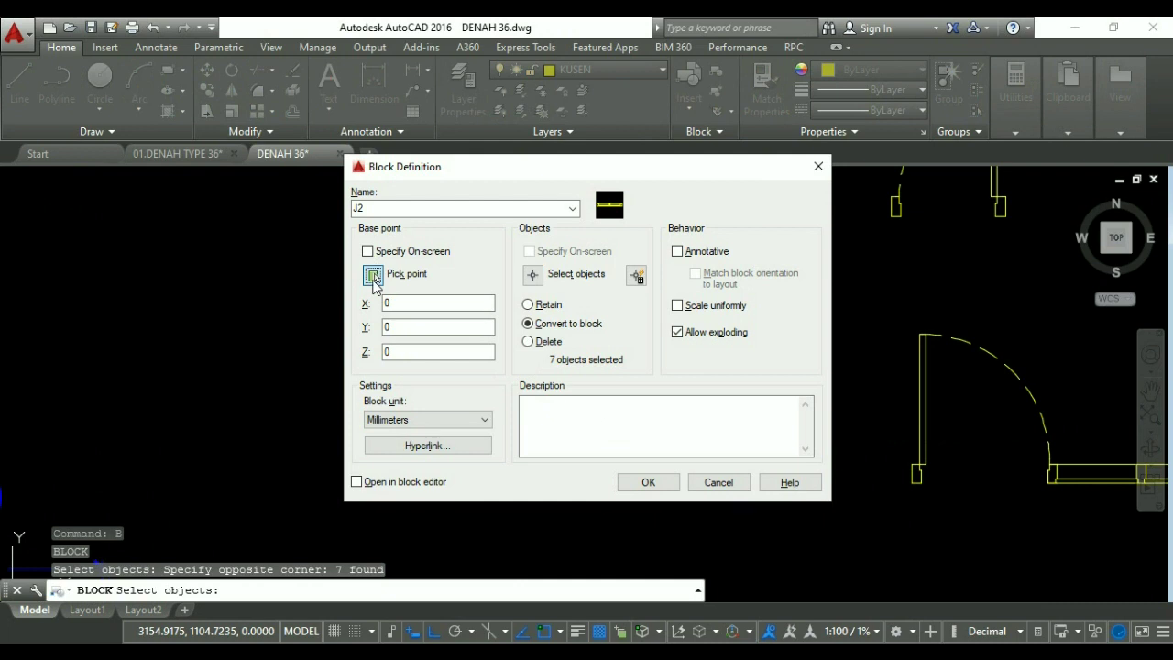
left_click(373, 276)
left_click(529, 421)
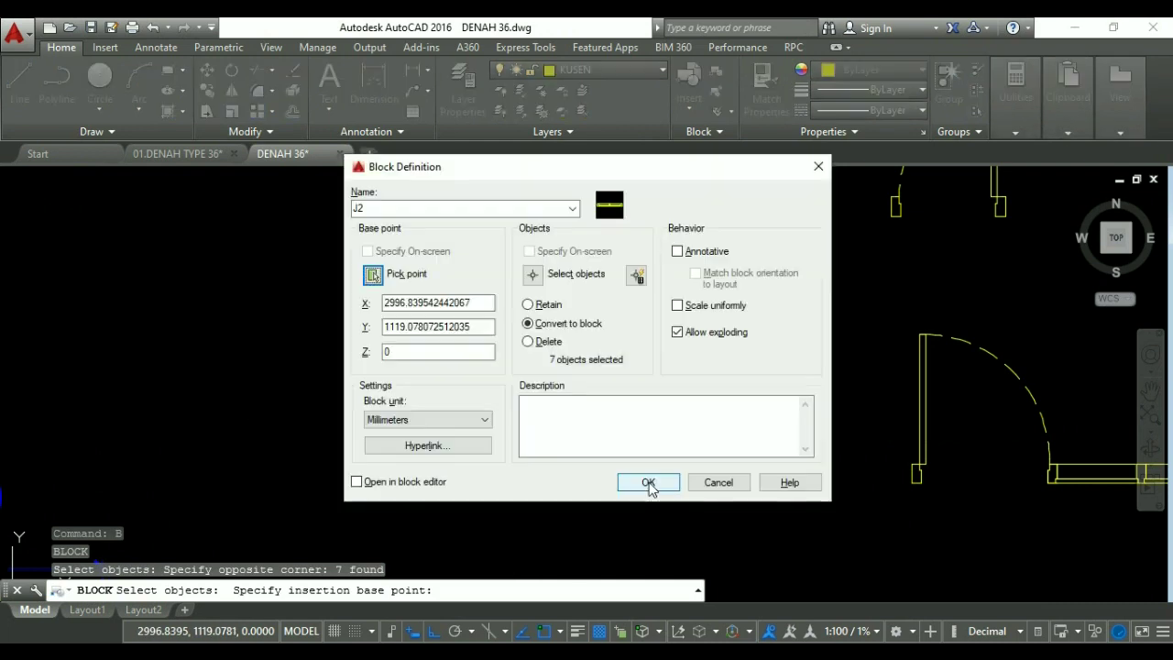
left_click(647, 483)
Define the combined door and double window as a block based at the lower-left corner of the door's left jamb.
scroll(797, 432, "down", 3)
scroll(702, 424, "up", 4)
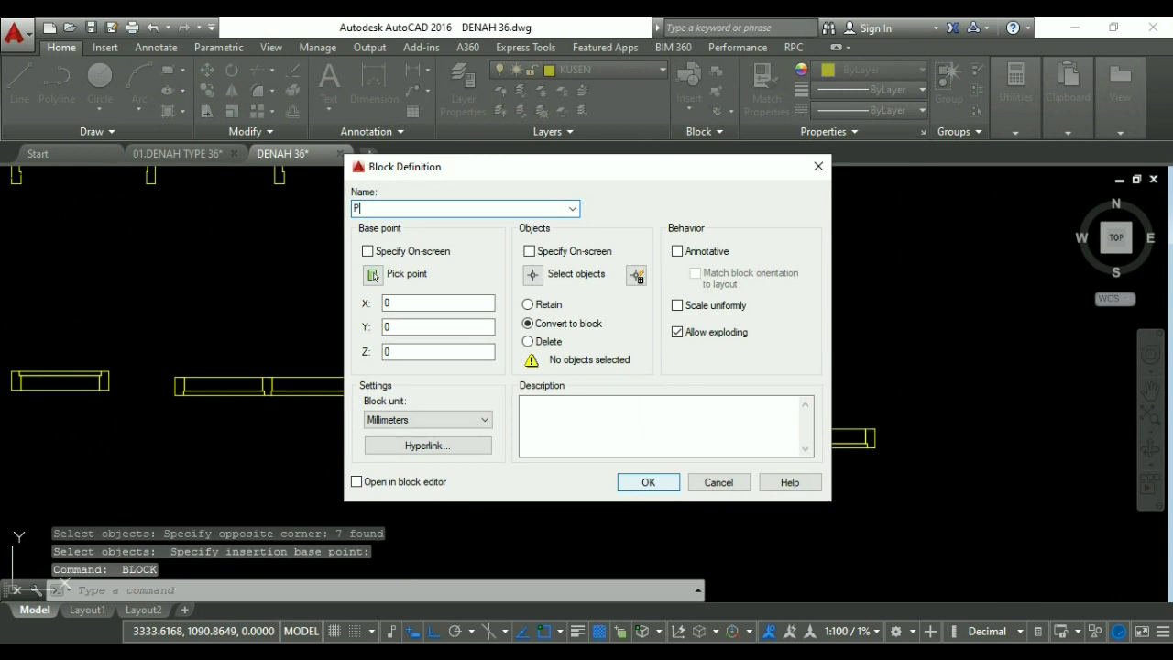
left_click(534, 274)
left_click(539, 279)
left_click(887, 475)
key("Return")
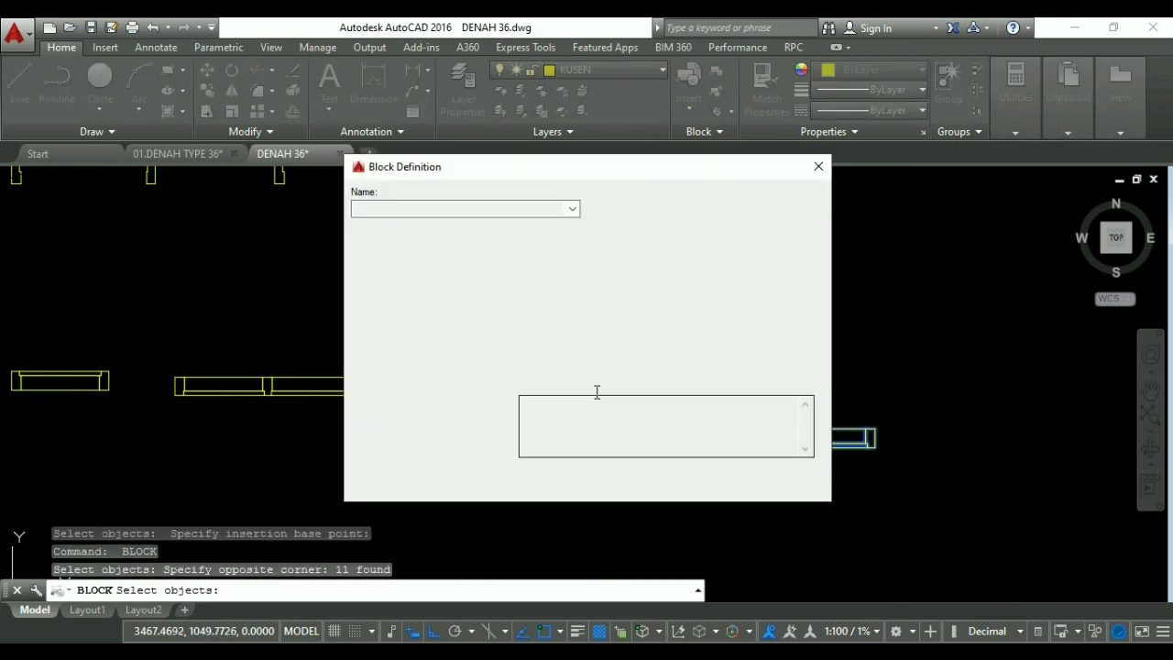
left_click(373, 275)
scroll(555, 433, "up", 5)
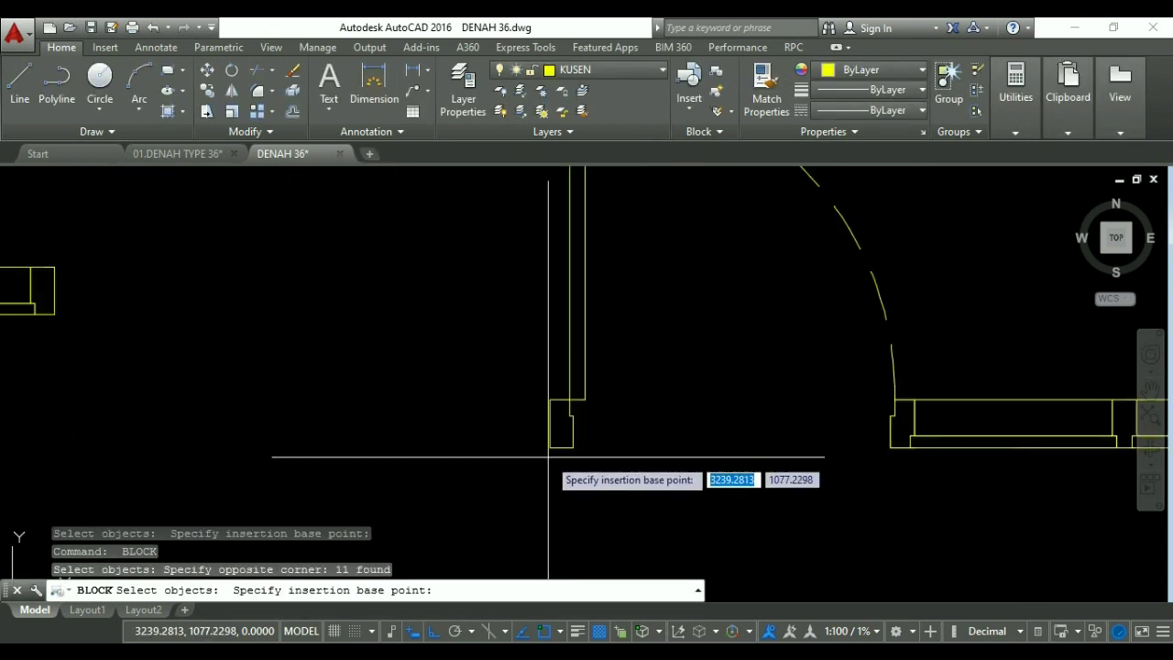
left_click(551, 445)
left_click(648, 484)
scroll(596, 324, "down", 3)
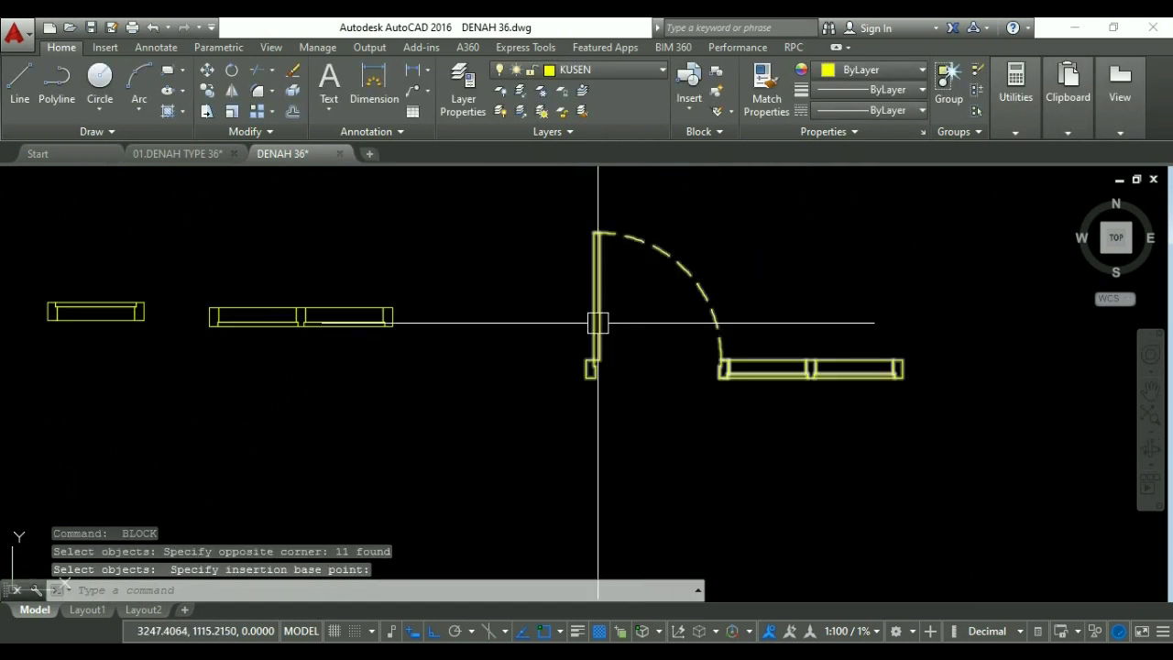
key("Escape")
key("Escape")
Copy block J2 into the front bedroom's lower wall, with its right end against the left face of the corner column.
scroll(608, 324, "down", 2)
scroll(741, 360, "down", 3)
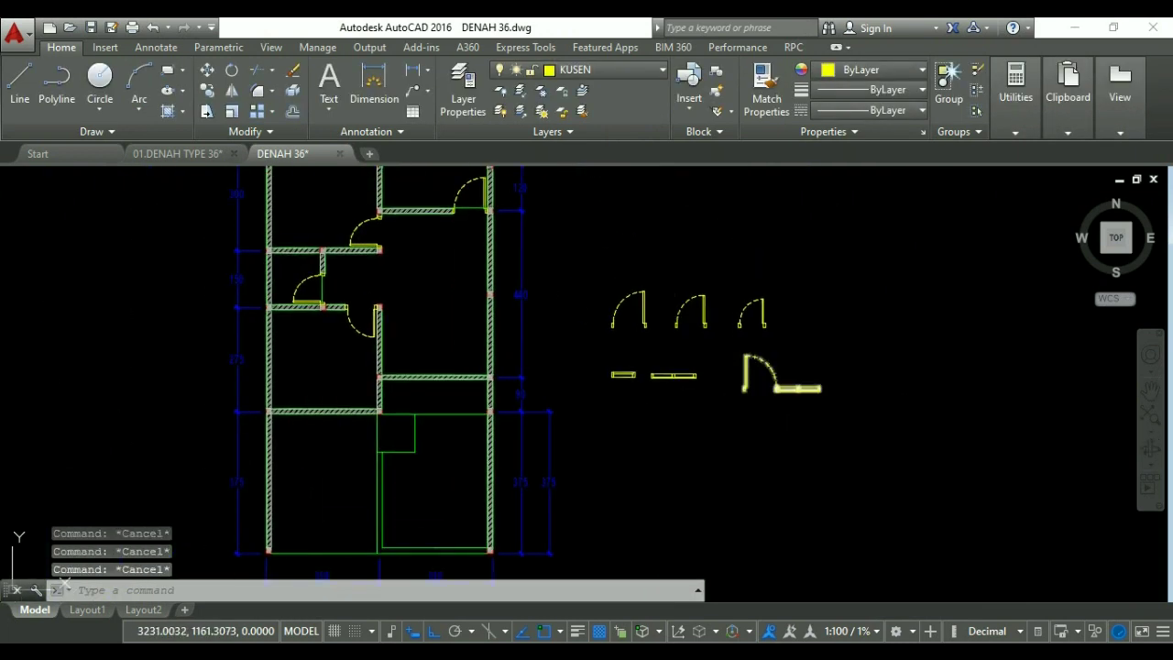
scroll(670, 379, "up", 2)
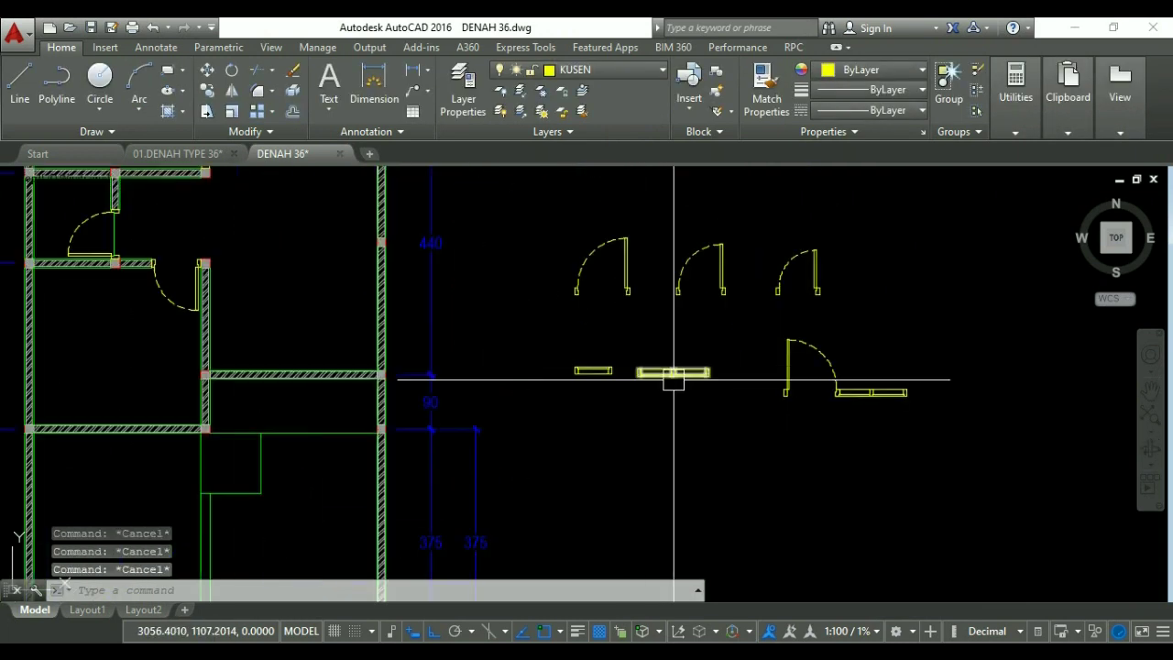
scroll(689, 373, "up", 4)
type("o")
key("Return")
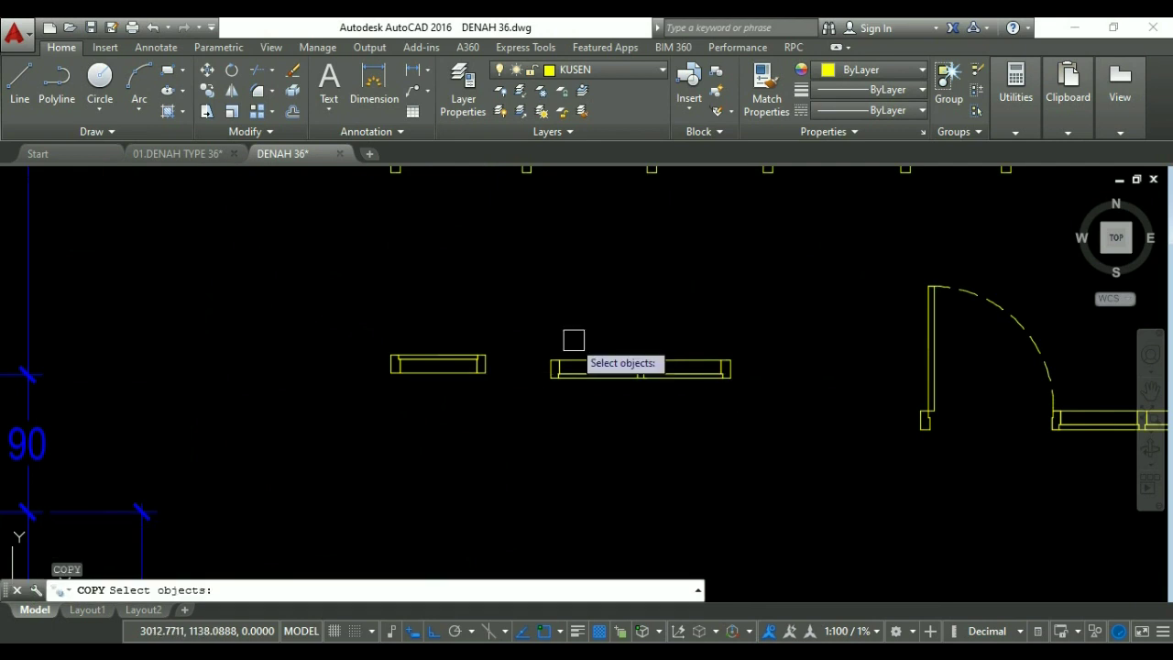
left_click(530, 327)
left_click(780, 412)
key("Return")
scroll(754, 369, "up", 4)
left_click(697, 372)
scroll(701, 373, "down", 5)
scroll(523, 394, "up", 4)
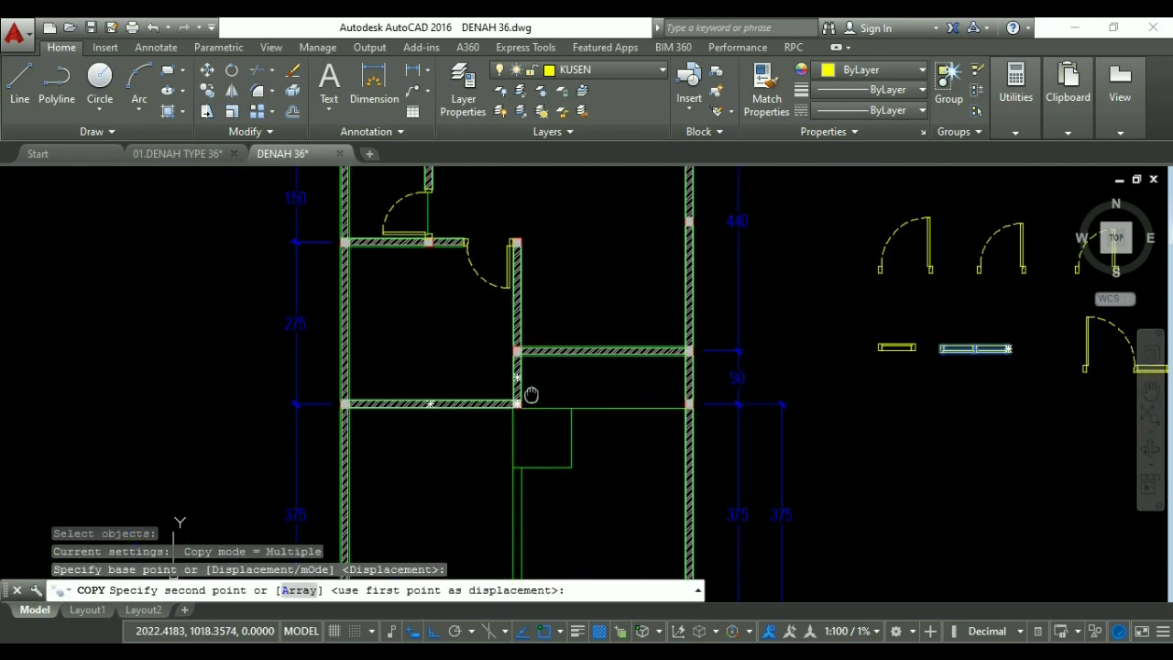
scroll(516, 401, "up", 6)
left_click(477, 419)
key("Escape")
key("Escape")
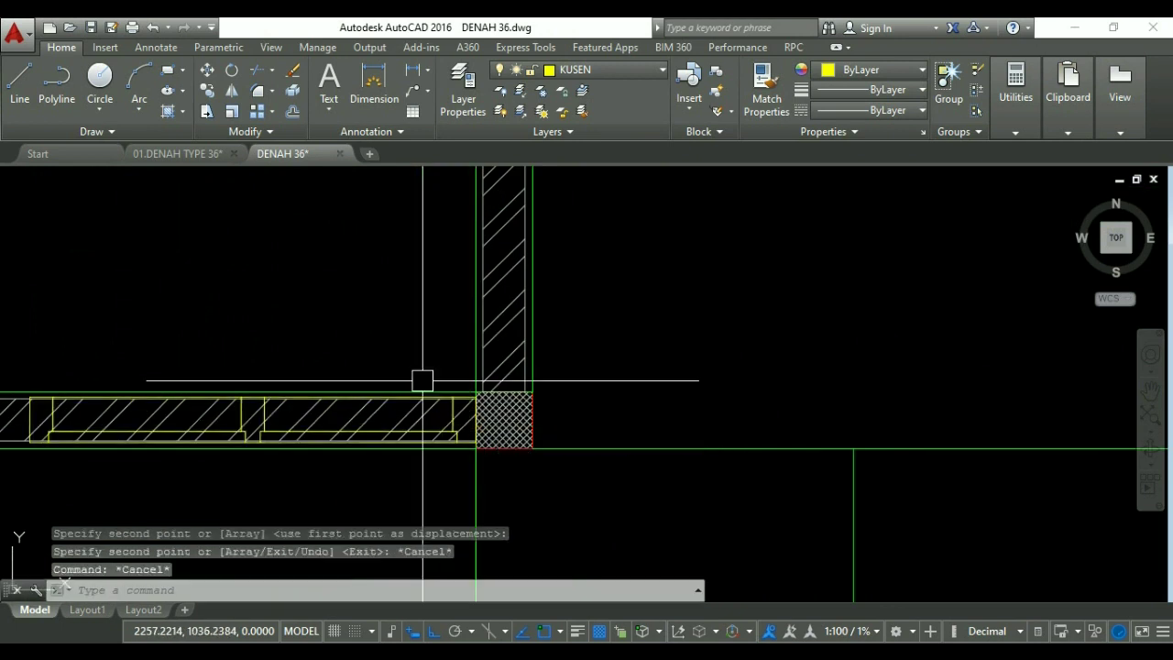
Mirror the loose double window block J2 about a horizontal line above it, keeping the original.
scroll(424, 385, "down", 8)
middle_click_drag(423, 390, 404, 420)
scroll(675, 382, "down", 4)
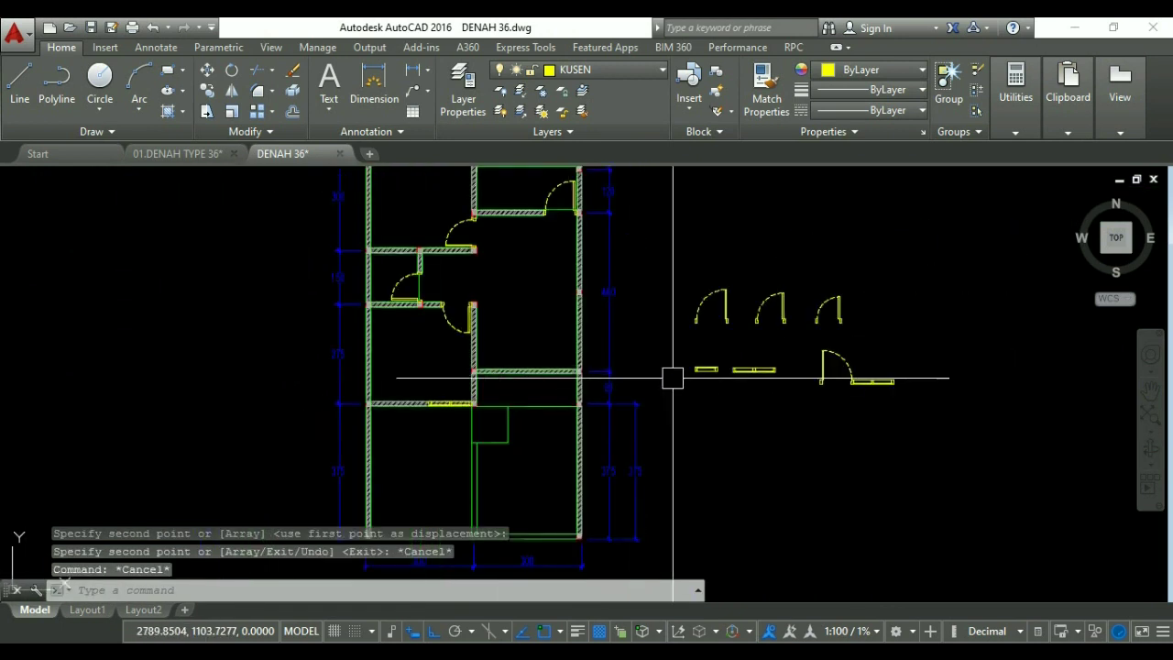
scroll(668, 393, "up", 4)
type("mi")
key("Return")
scroll(694, 408, "up", 4)
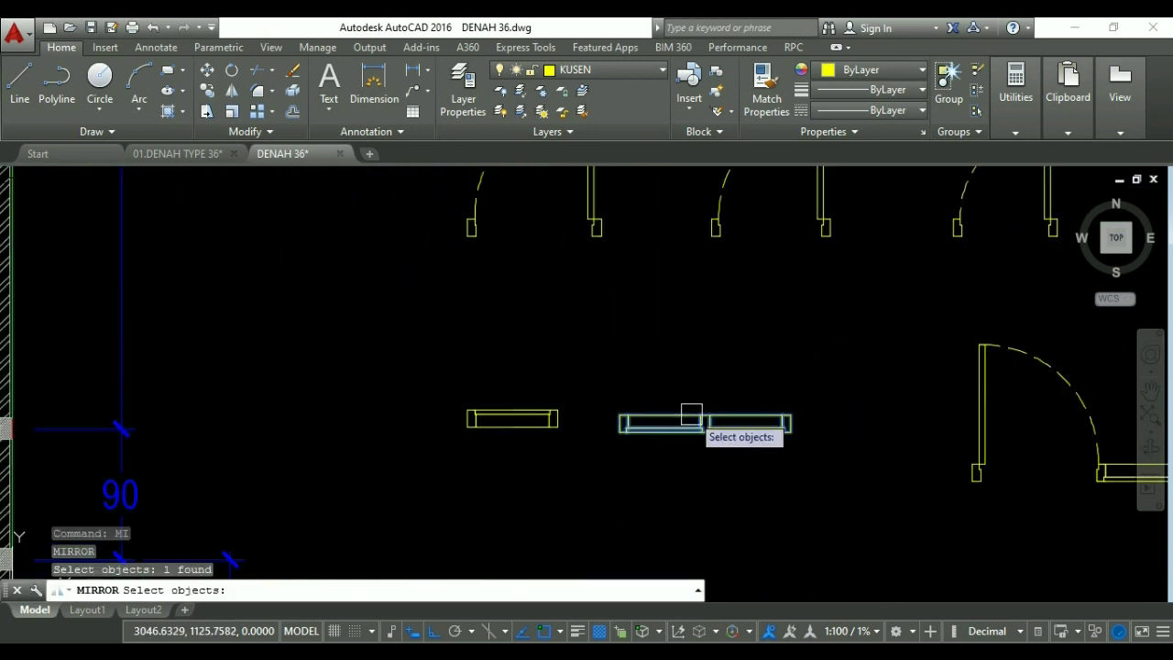
key("Return")
left_click(684, 372)
left_click(712, 372)
middle_click_drag(730, 371, 702, 403)
key("Return")
Move the mirrored double window by its lower-edge midpoint onto the midpoint of the lower face of the rear bedroom's upper wall.
type("m")
key("Return")
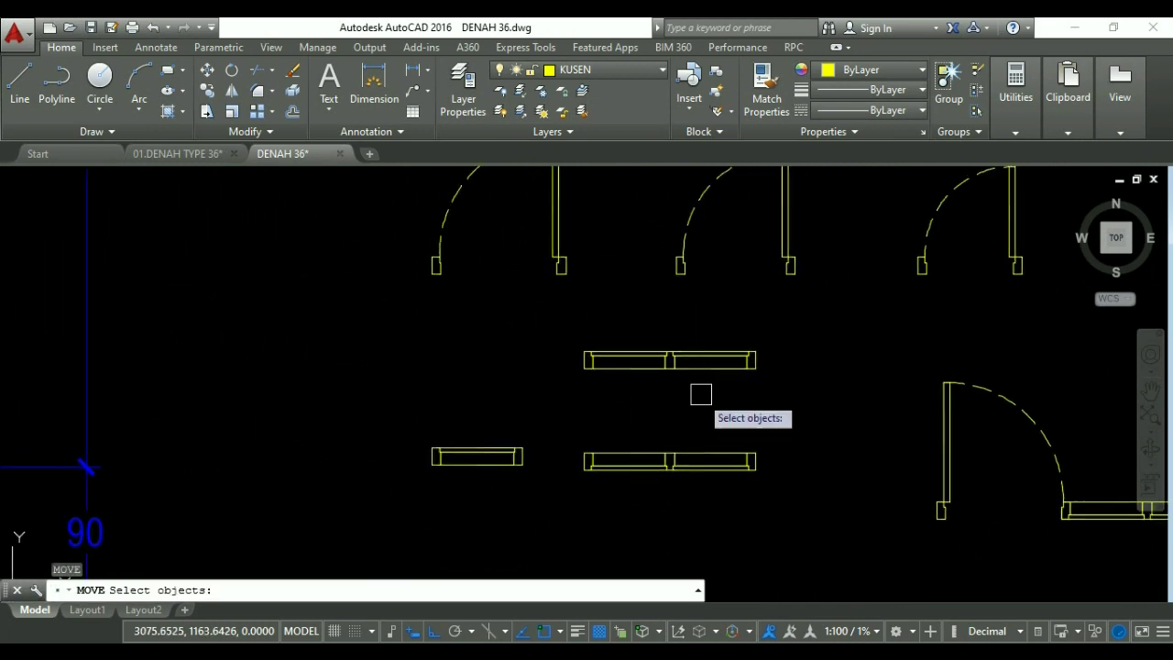
left_click(648, 333)
key("Return")
scroll(654, 345, "up", 8)
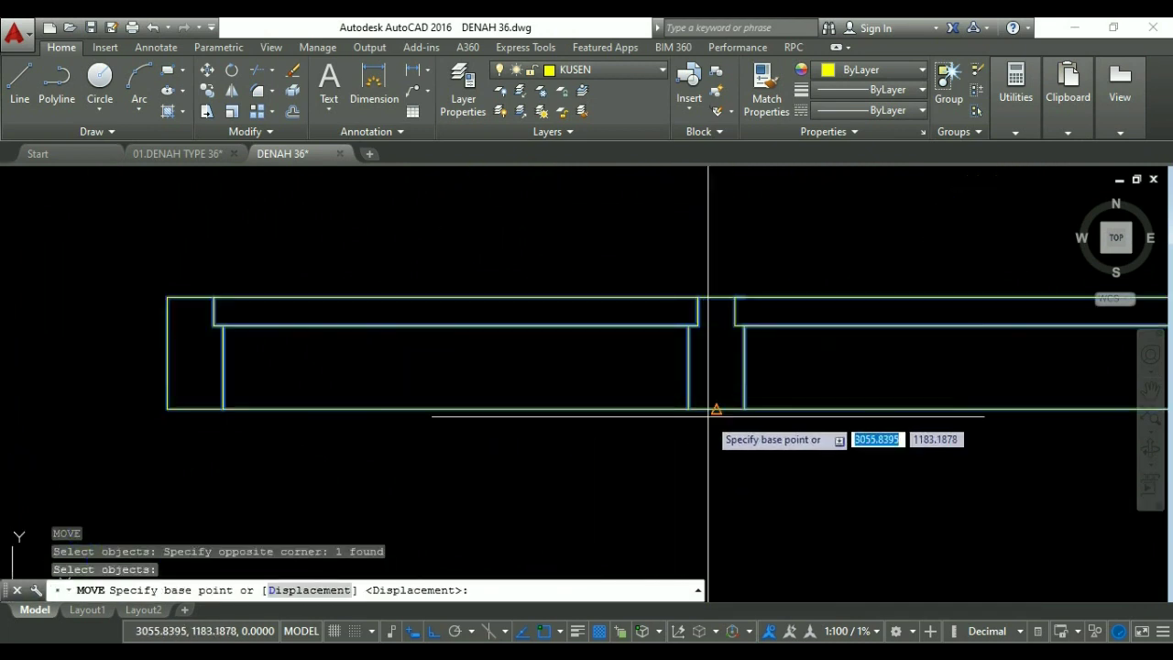
left_click(716, 409)
scroll(779, 403, "down", 9)
scroll(563, 281, "up", 5)
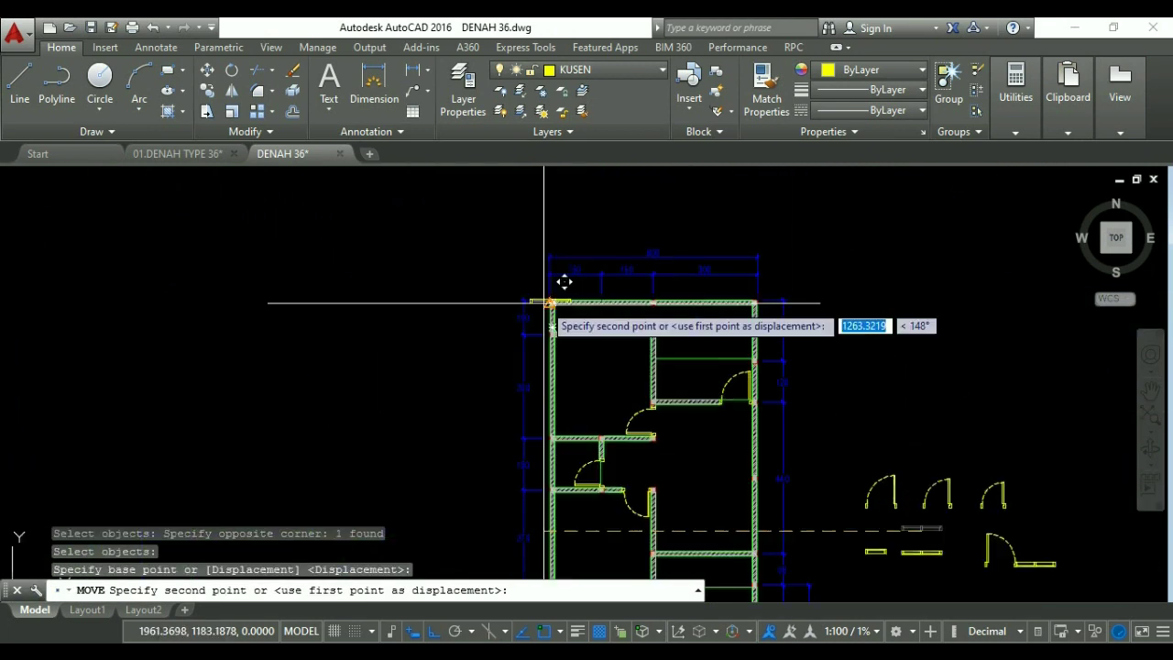
scroll(607, 350, "up", 4)
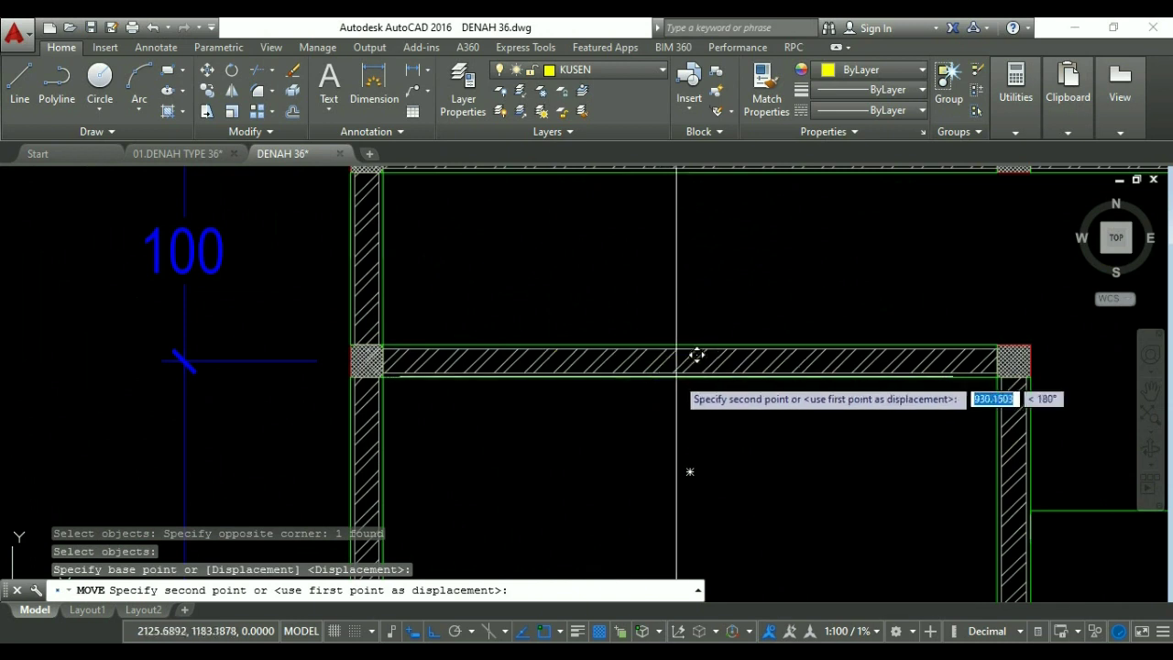
key("Escape")
key("Escape")
middle_click_drag(696, 366, 651, 365)
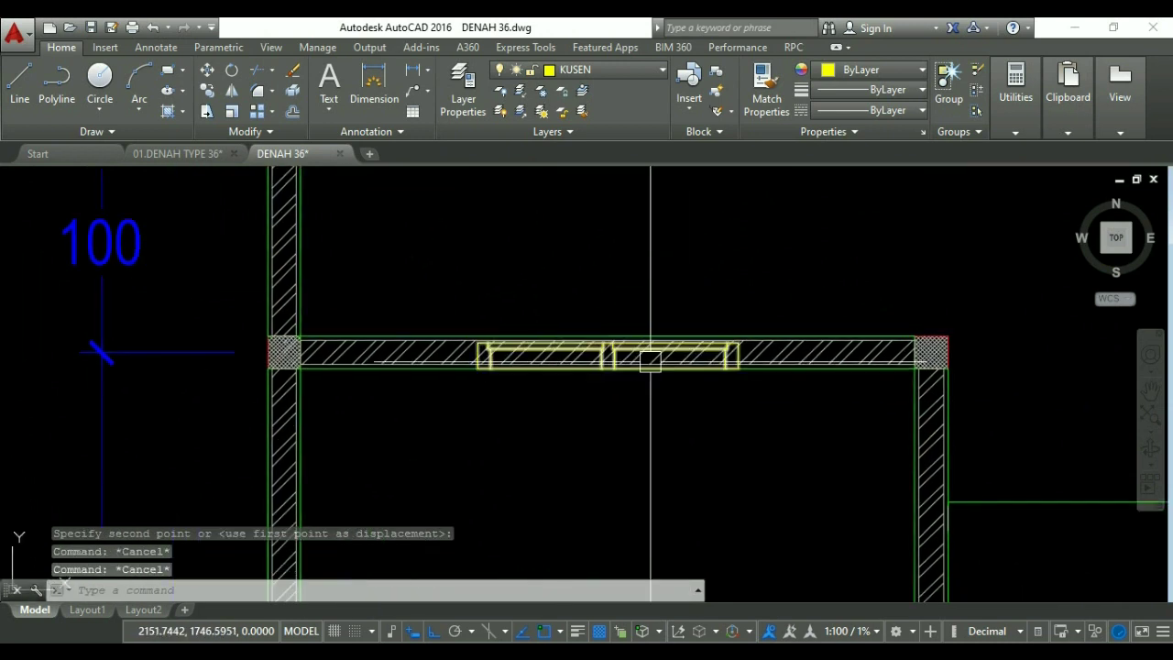
Move the rear bedroom's double window straight up by 1.5 to centre it in the wall thickness.
scroll(591, 411, "up", 2)
scroll(307, 323, "up", 3)
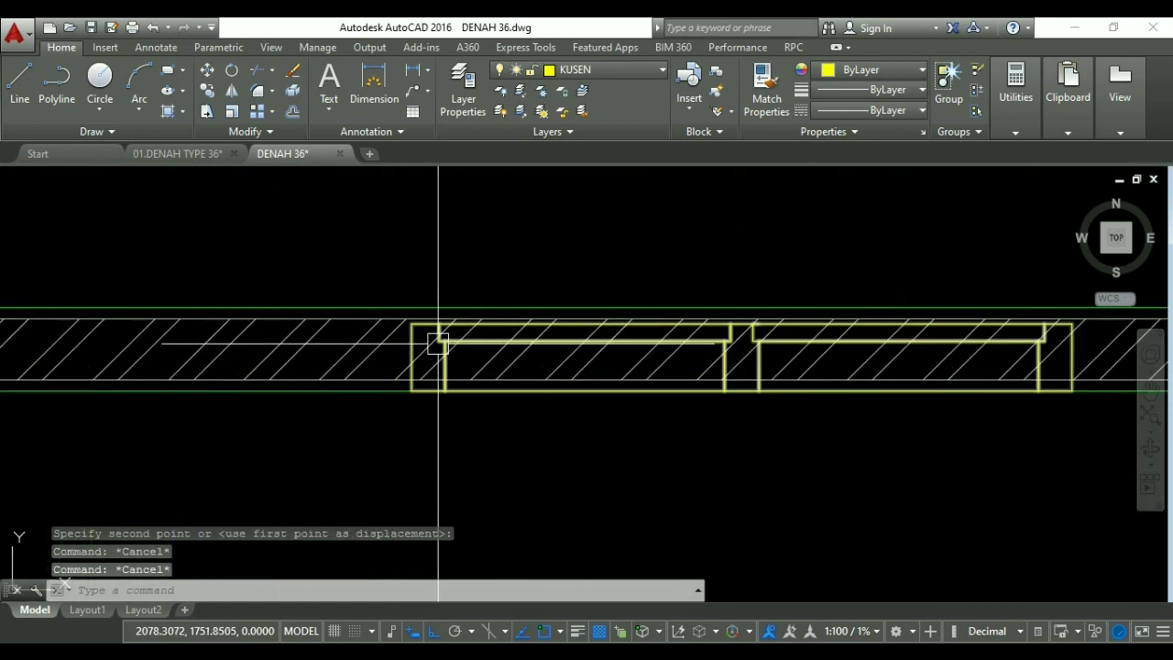
type("m")
key("Return")
scroll(348, 284, "down", 3)
left_click(343, 262)
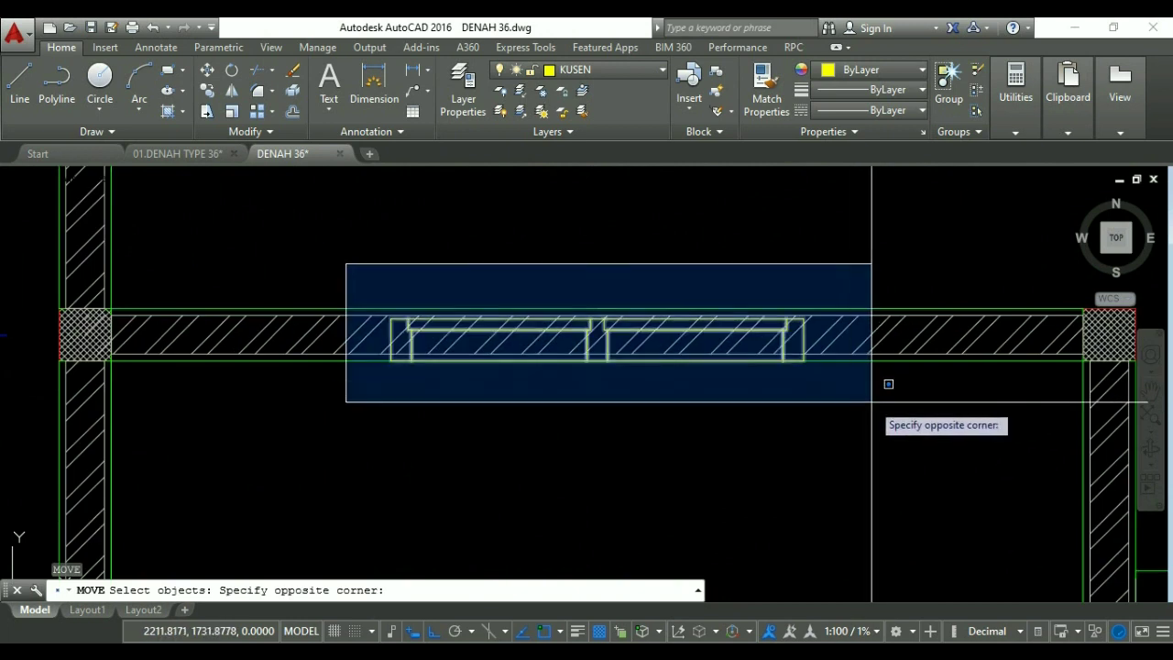
left_click(880, 395)
key("Return")
left_click(801, 458)
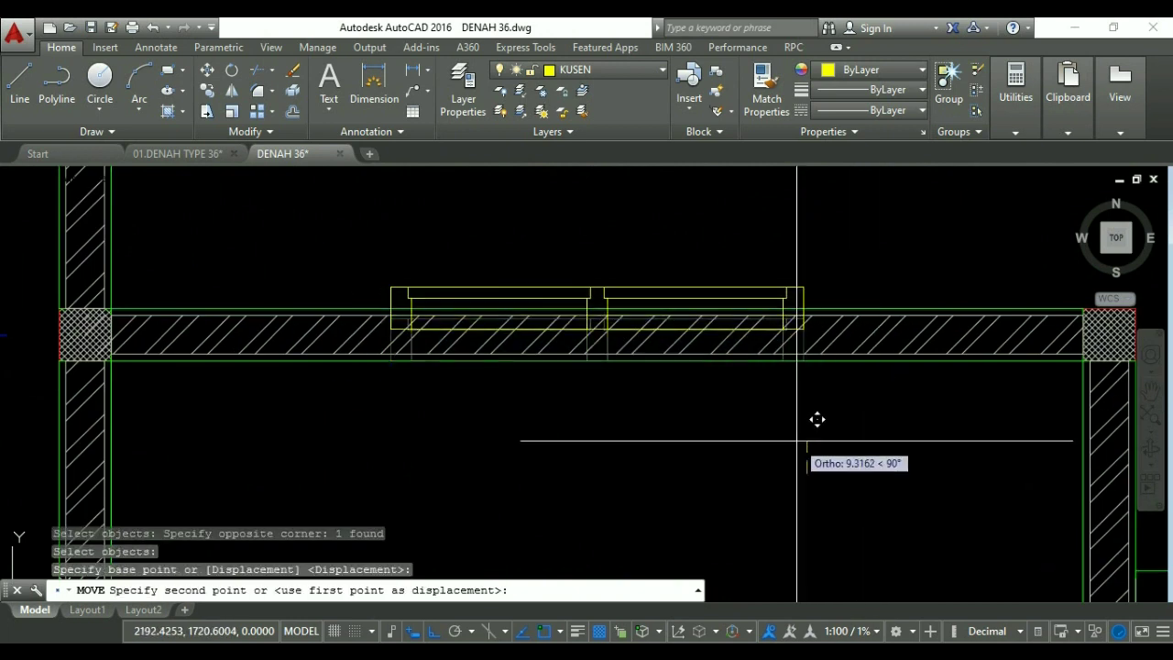
type("100")
key("Return")
scroll(692, 393, "up", 2)
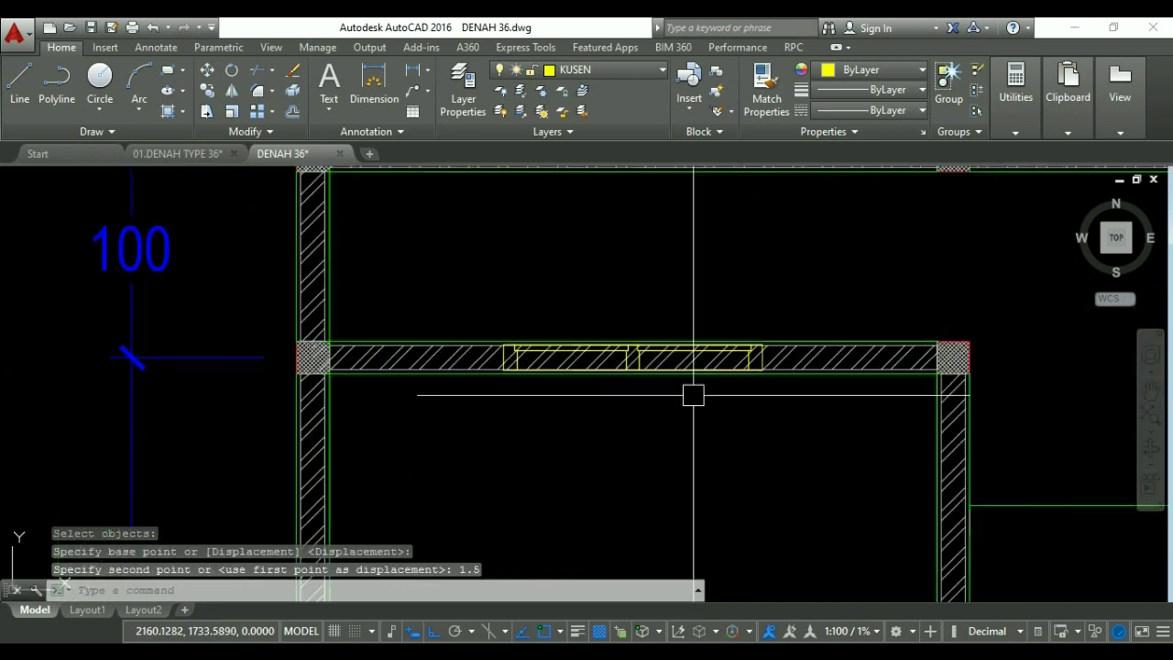
key("Escape")
key("Escape")
Stretch the right end of the rear bedroom's upper wall hatch and outlines back to the double window's left edge.
left_click(850, 400)
scroll(906, 361, "up", 2)
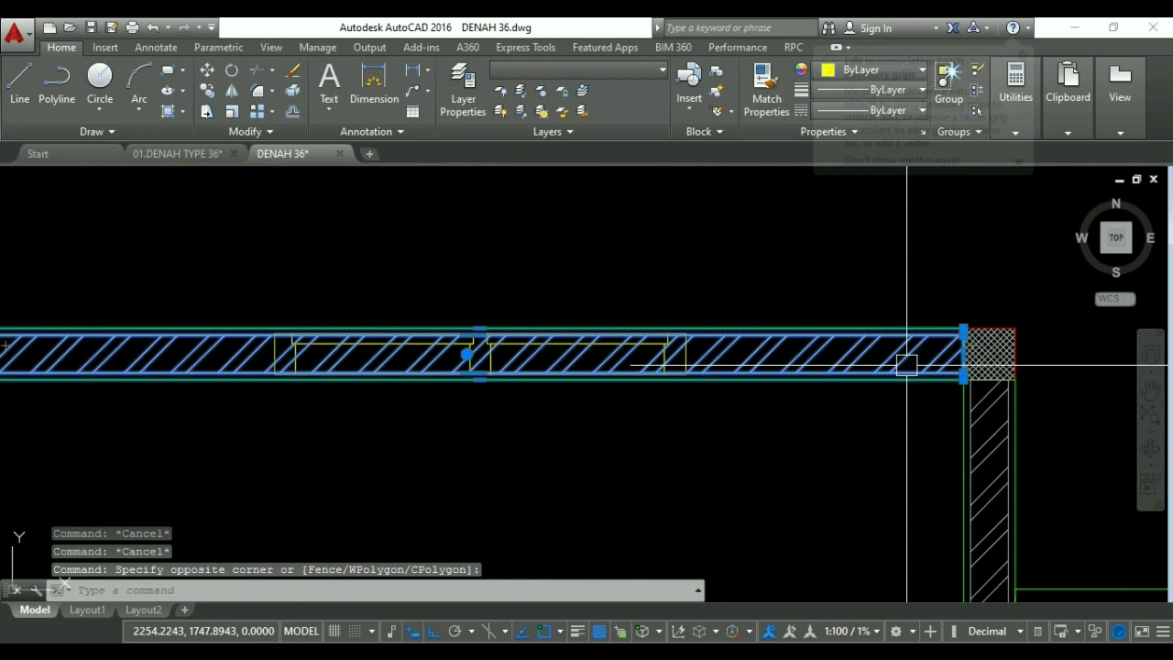
left_click(963, 343)
scroll(888, 355, "down", 5)
scroll(641, 346, "up", 7)
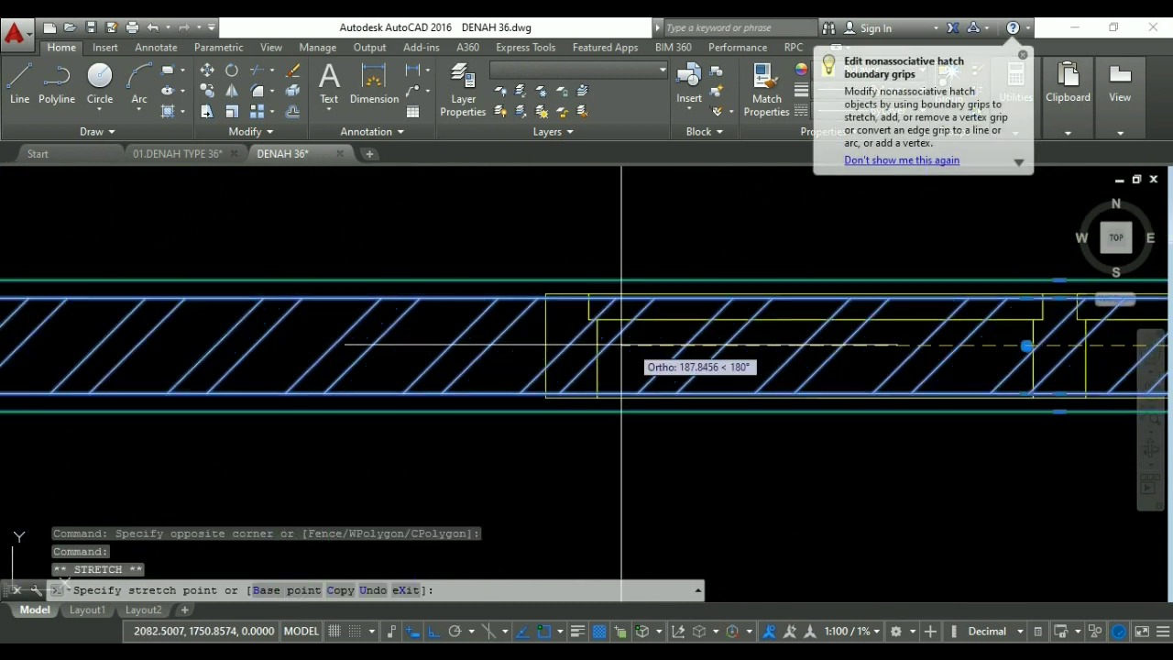
left_click(545, 346)
key("Escape")
scroll(479, 348, "down", 4)
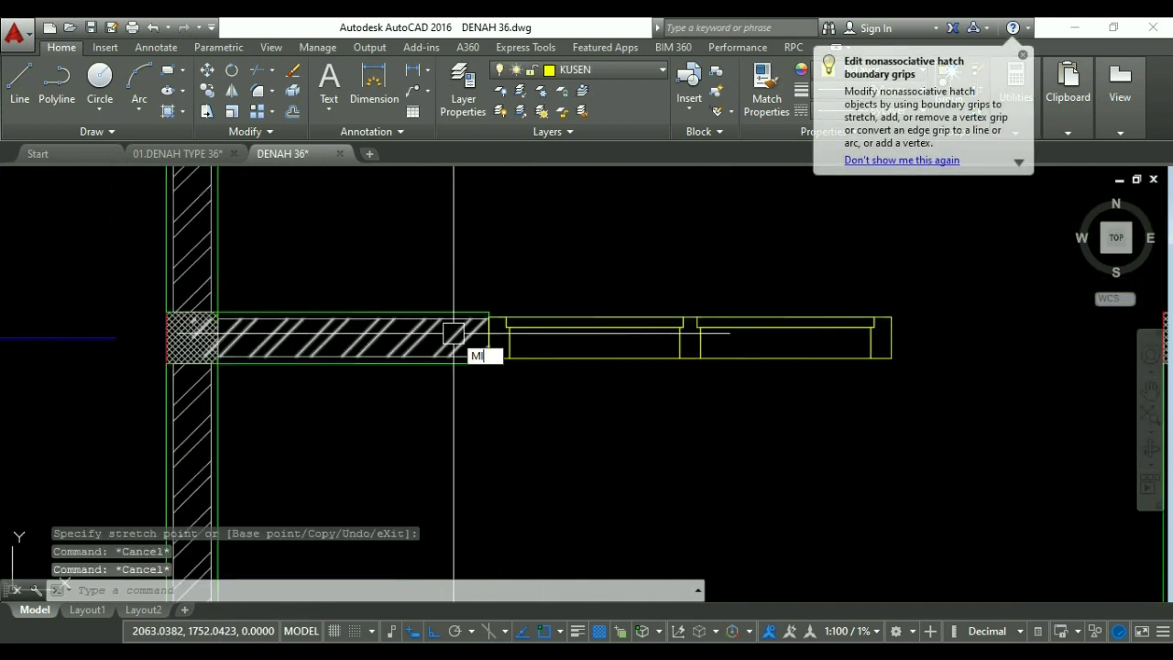
Mirror the shortened wall hatch and outlines about the double window's vertical centreline, keeping the originals.
type("mi")
key("Return")
left_click(449, 383)
left_click(424, 336)
key("Return")
scroll(683, 341, "up", 4)
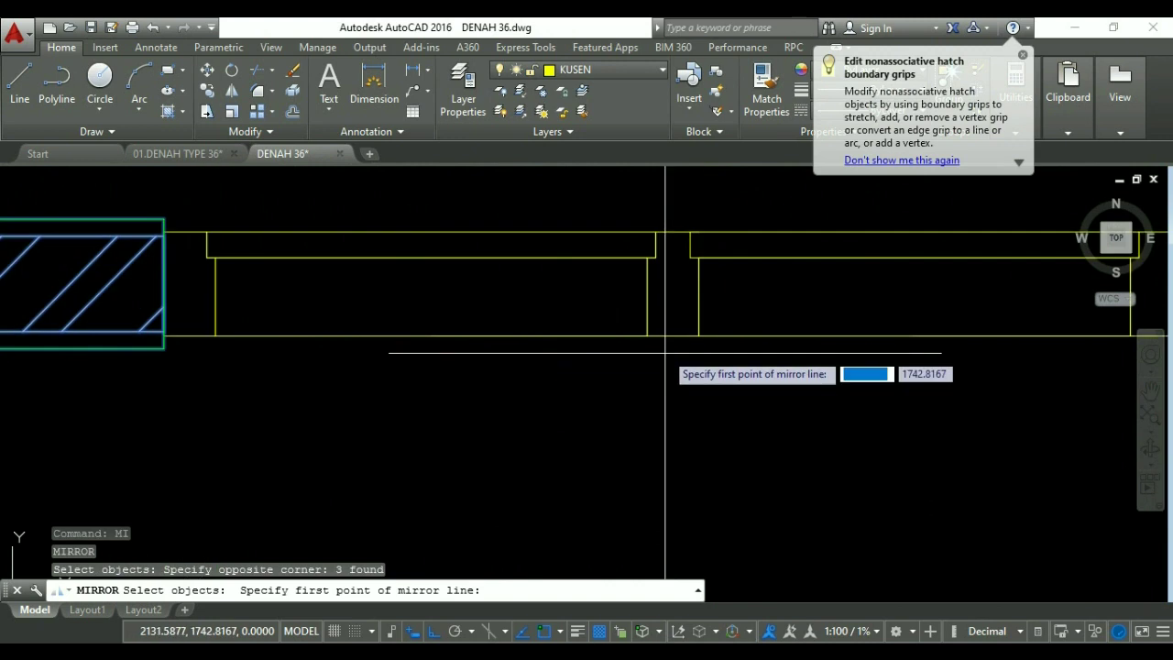
left_click(675, 337)
left_click(676, 367)
key("Return")
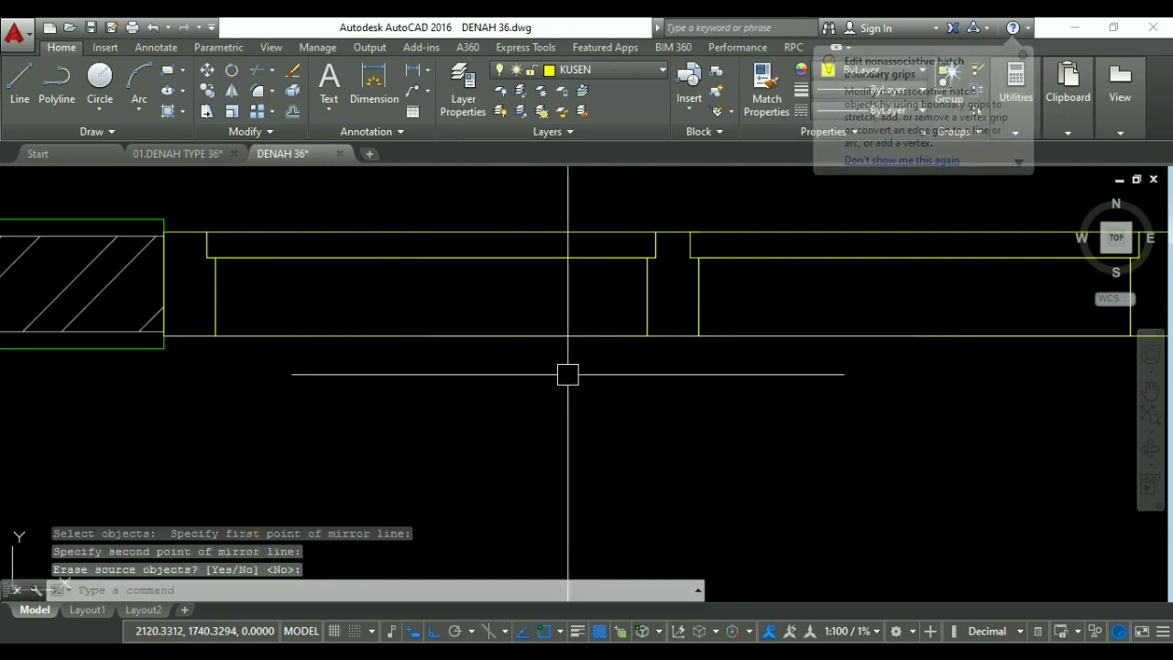
scroll(565, 375, "down", 2)
key("Escape")
key("Escape")
key("Escape")
scroll(395, 378, "up", 2)
scroll(395, 378, "up", 2)
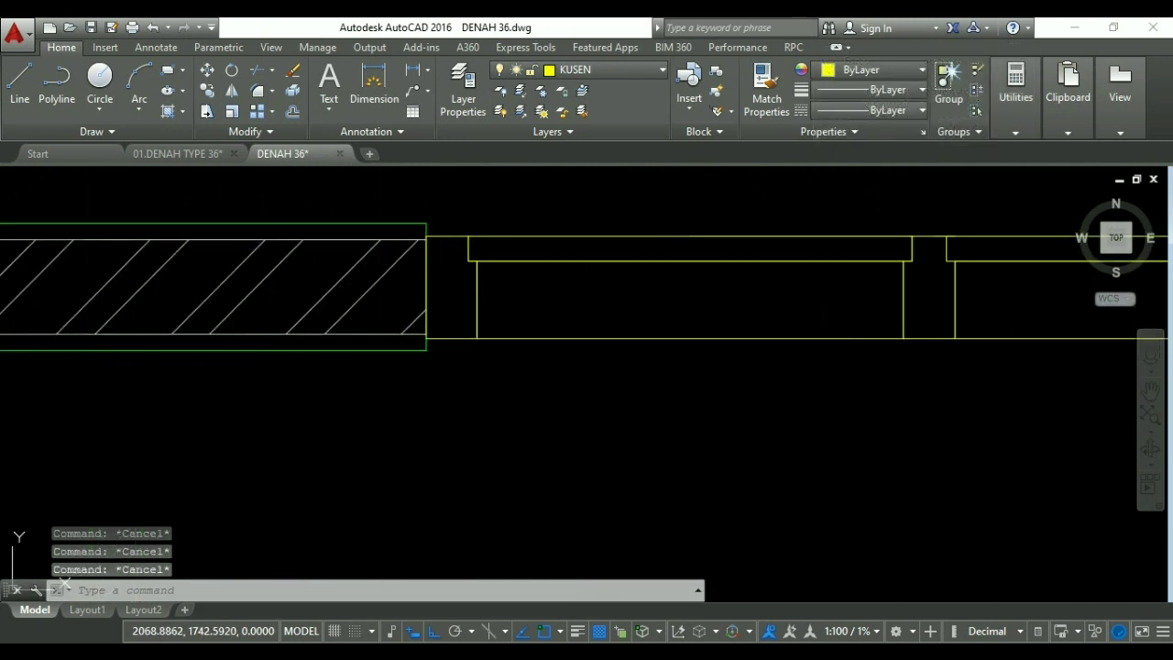
Stretch the wall outline's end at the double window's left edge across to the right corner column.
left_click(427, 287)
left_click(427, 287)
scroll(427, 286, "down", 4)
middle_click_drag(719, 309, 525, 327)
scroll(870, 320, "up", 5)
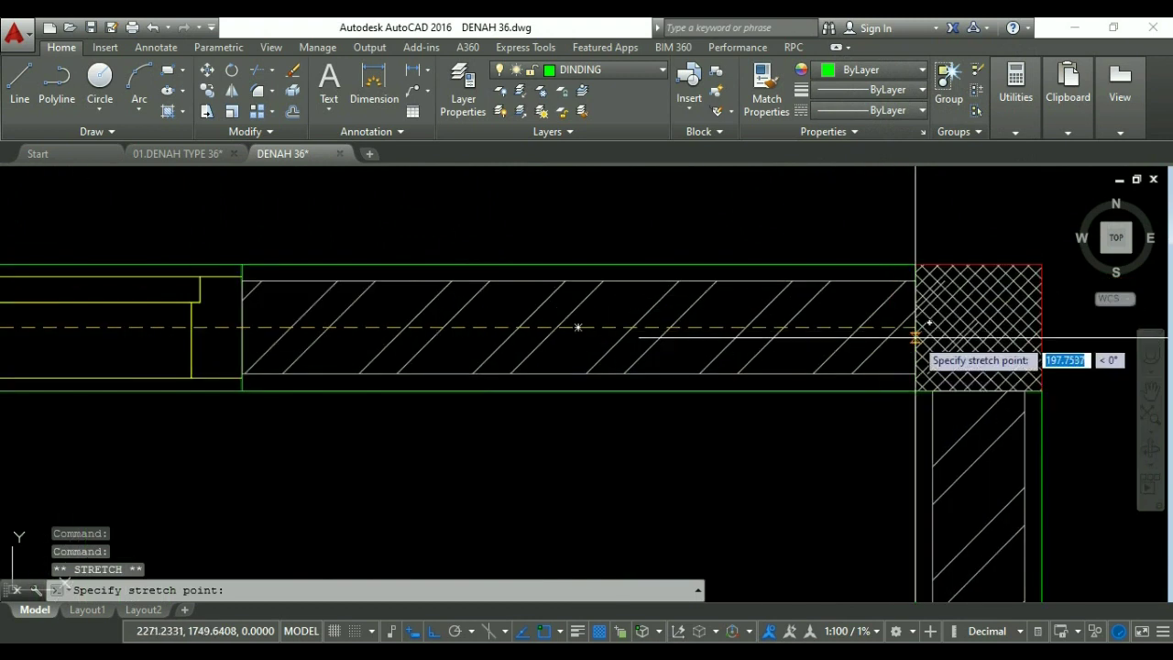
left_click(915, 327)
key("Escape")
key("Escape")
scroll(629, 303, "down", 6)
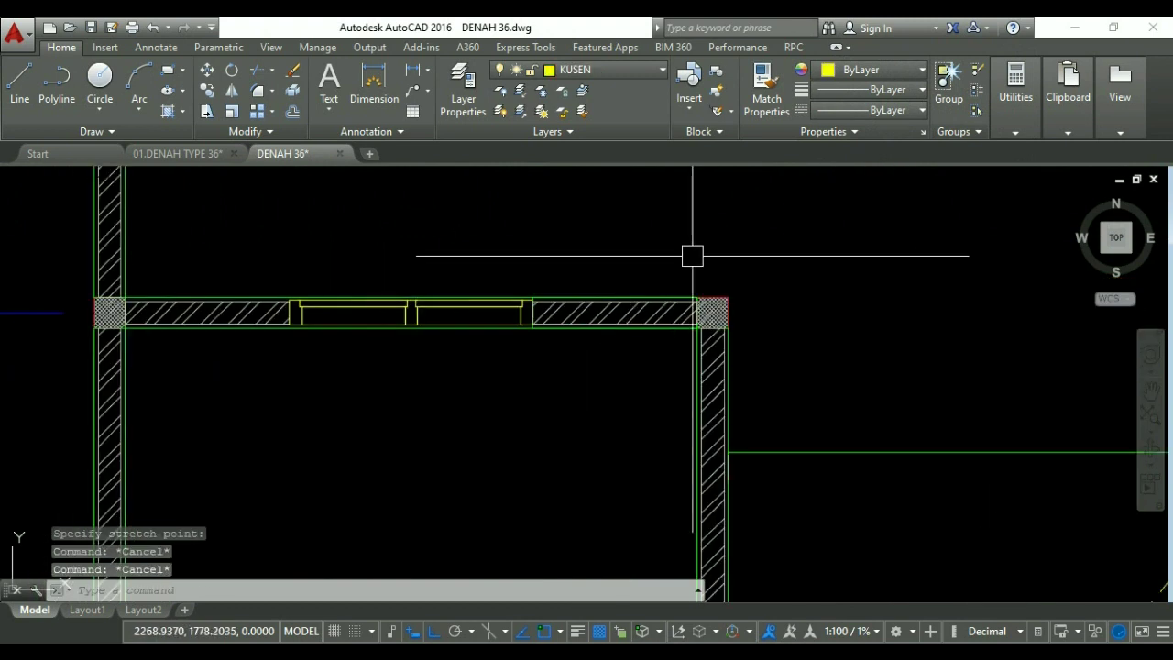
Stretch the right end of the front bedroom's lower wall hatch and outlines back to its double window's left edge.
scroll(521, 292, "up", 4)
scroll(592, 251, "down", 6)
scroll(586, 275, "down", 4)
middle_click_drag(577, 358, 574, 295)
scroll(573, 385, "up", 10)
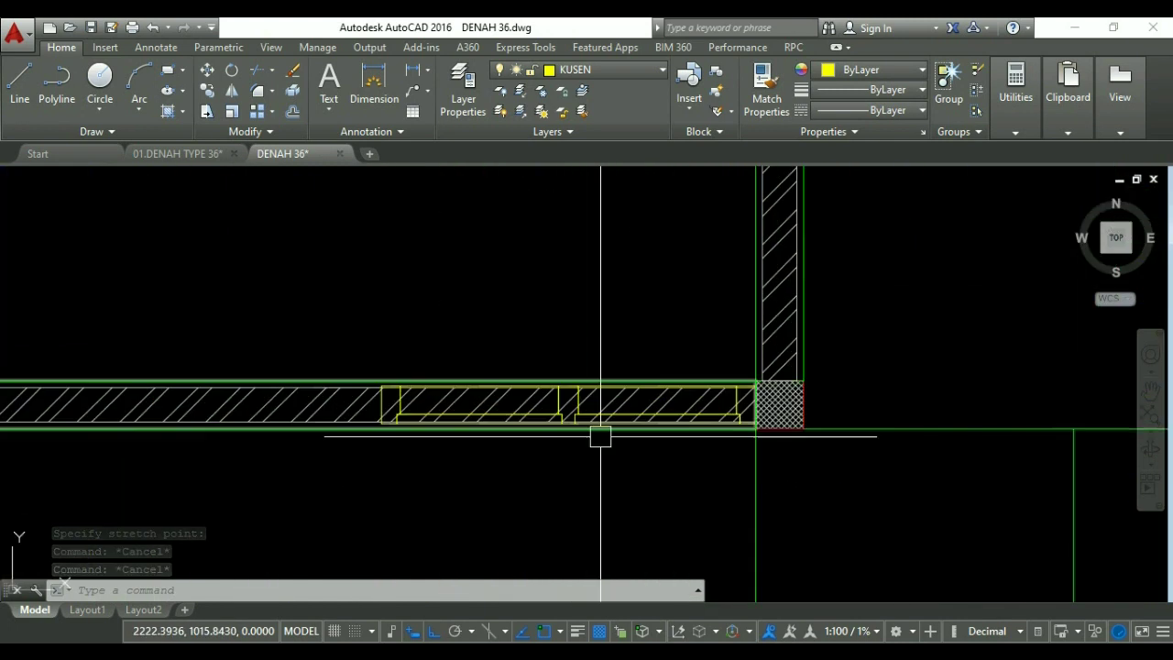
scroll(320, 440, "up", 2)
left_click(358, 411)
left_click(287, 325)
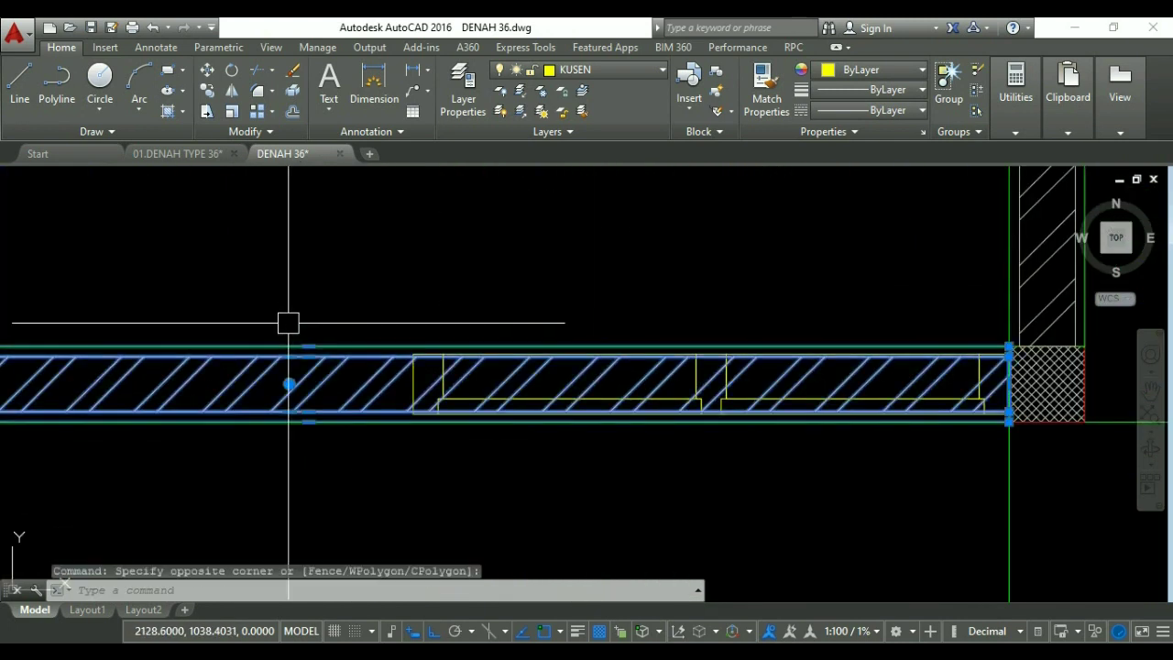
scroll(287, 325, "down", 2)
scroll(643, 371, "up", 4)
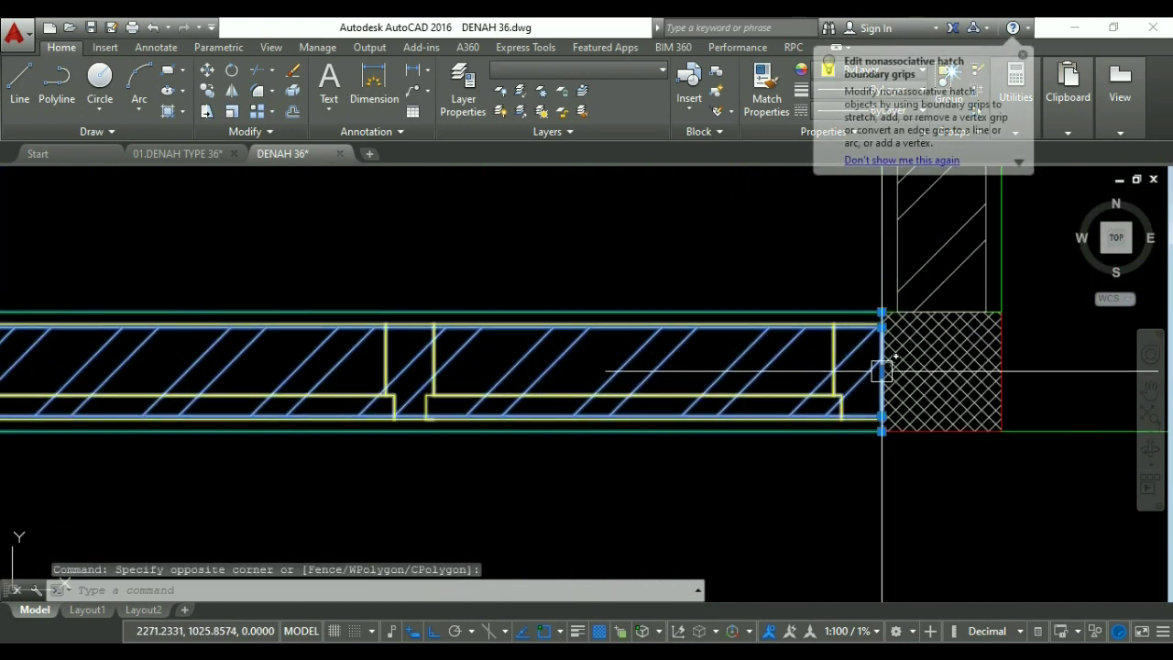
left_click(739, 368)
scroll(537, 367, "down", 4)
scroll(504, 373, "up", 4)
key("Escape")
scroll(456, 376, "down", 3)
scroll(459, 390, "up", 4)
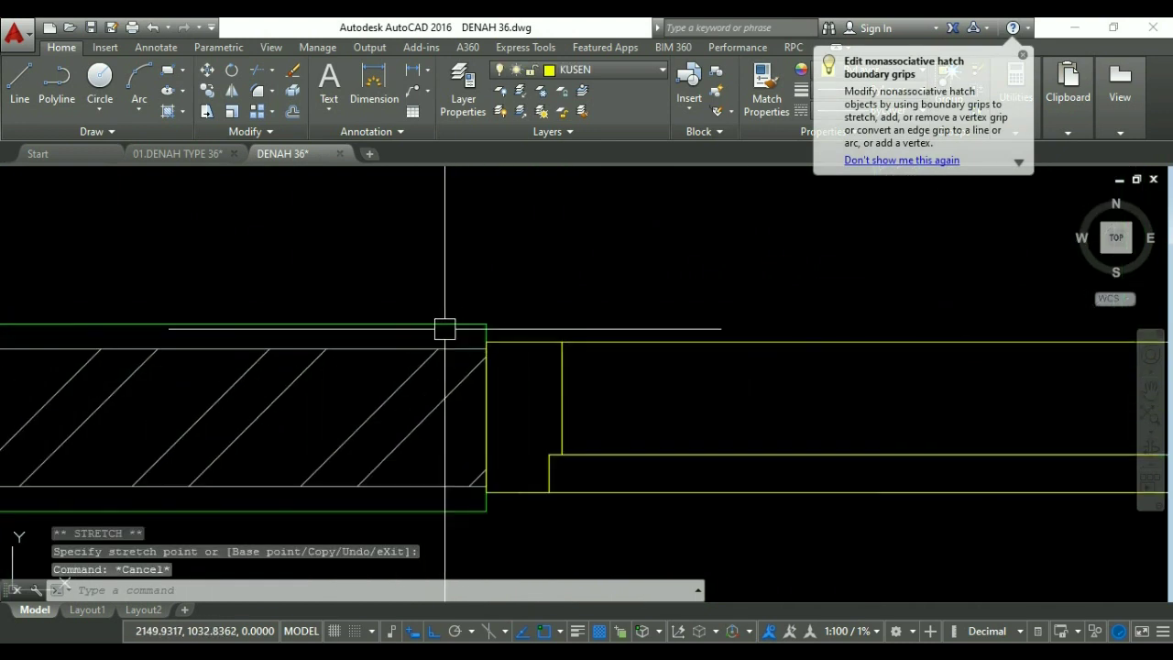
Stretch the front bedroom wall's outer outline from the double window's left edge back to the corner column.
left_click(485, 417)
scroll(458, 408, "down", 5)
scroll(623, 414, "up", 2)
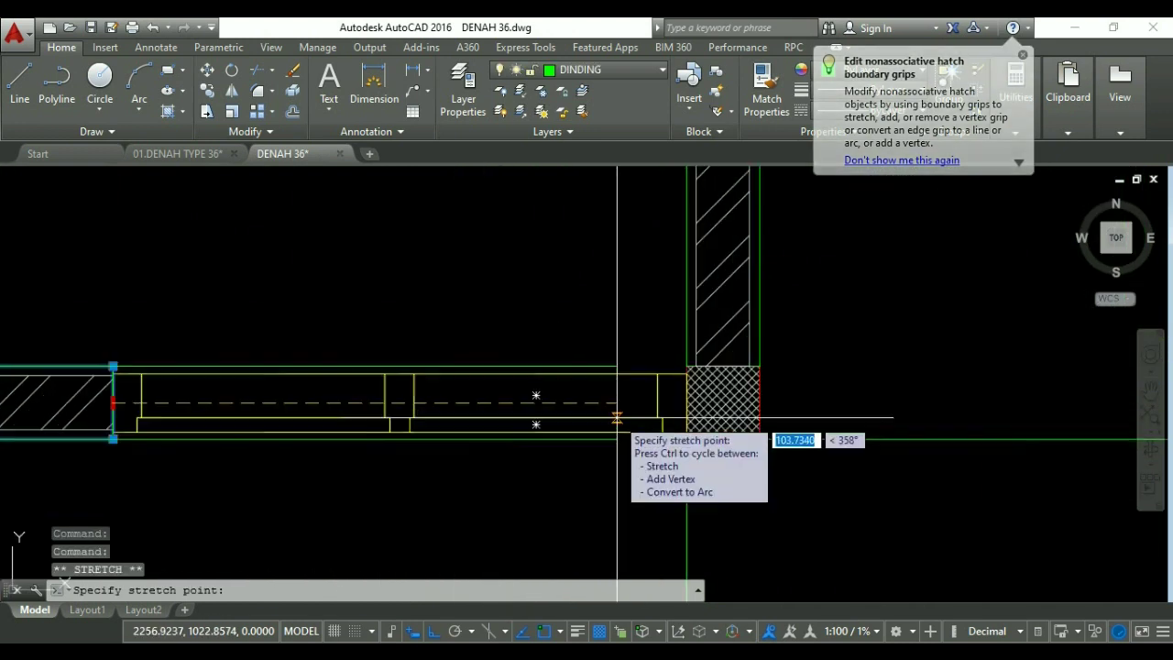
key("Escape")
key("Escape")
key("Escape")
scroll(685, 400, "down", 4)
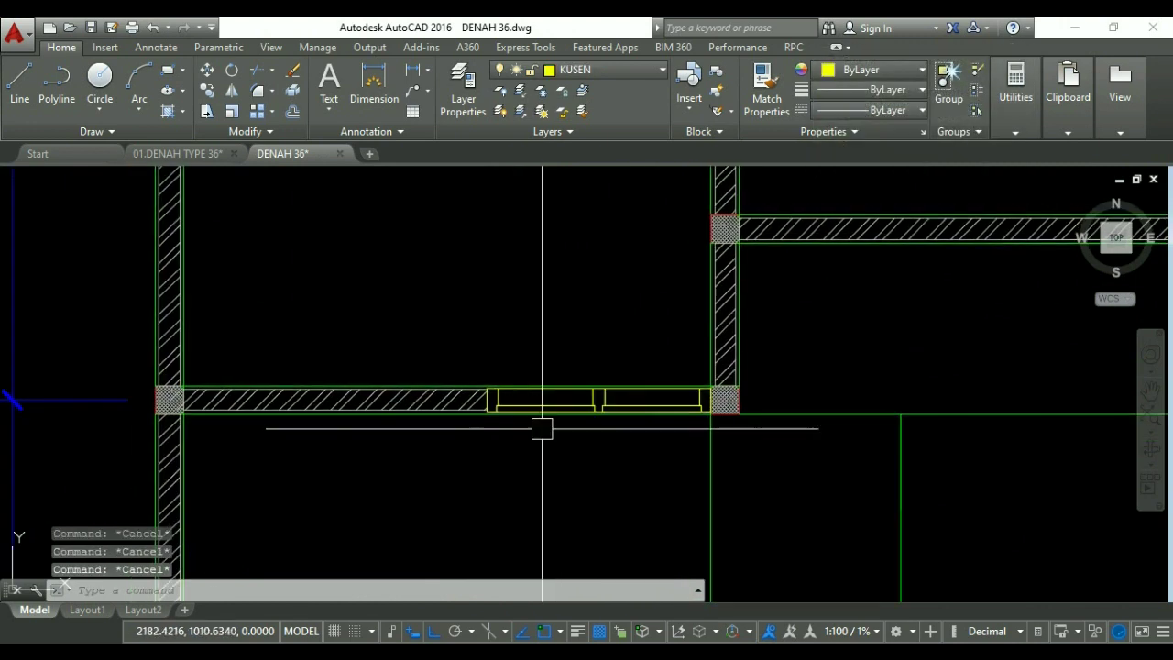
Draw a polyline across the front bedroom wall's full thickness along the double window's left edge.
scroll(453, 393, "up", 6)
middle_click_drag(523, 400, 486, 403)
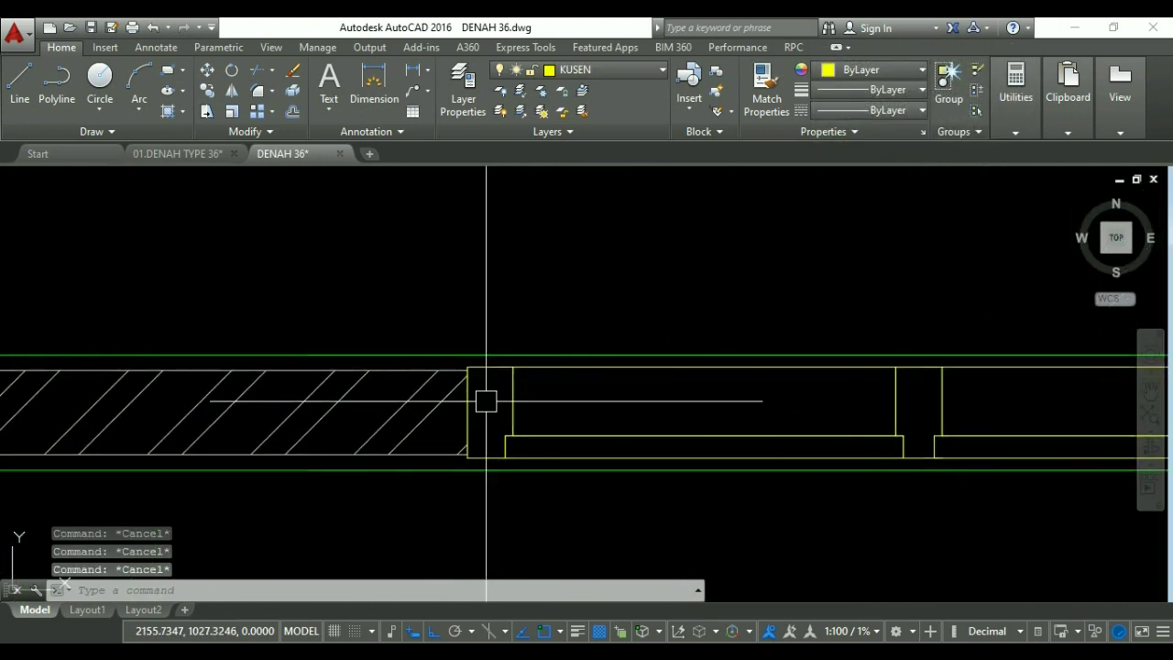
key("Return")
scroll(477, 394, "up", 4)
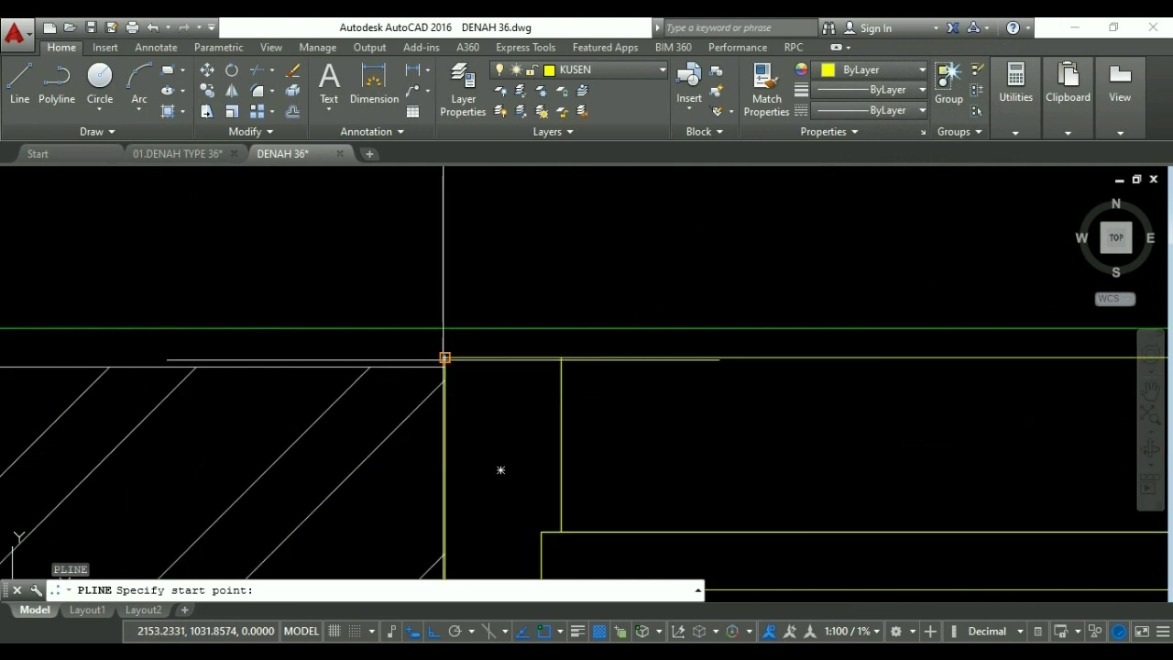
left_click(444, 357)
left_click(445, 328)
scroll(446, 332, "down", 2)
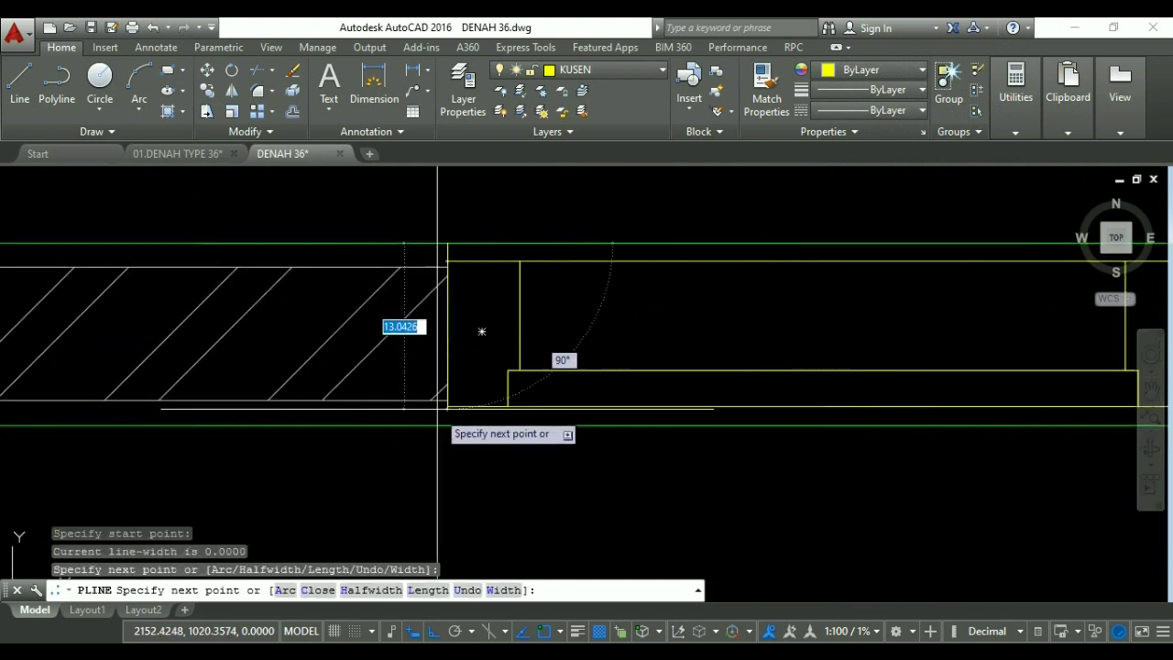
left_click(445, 426)
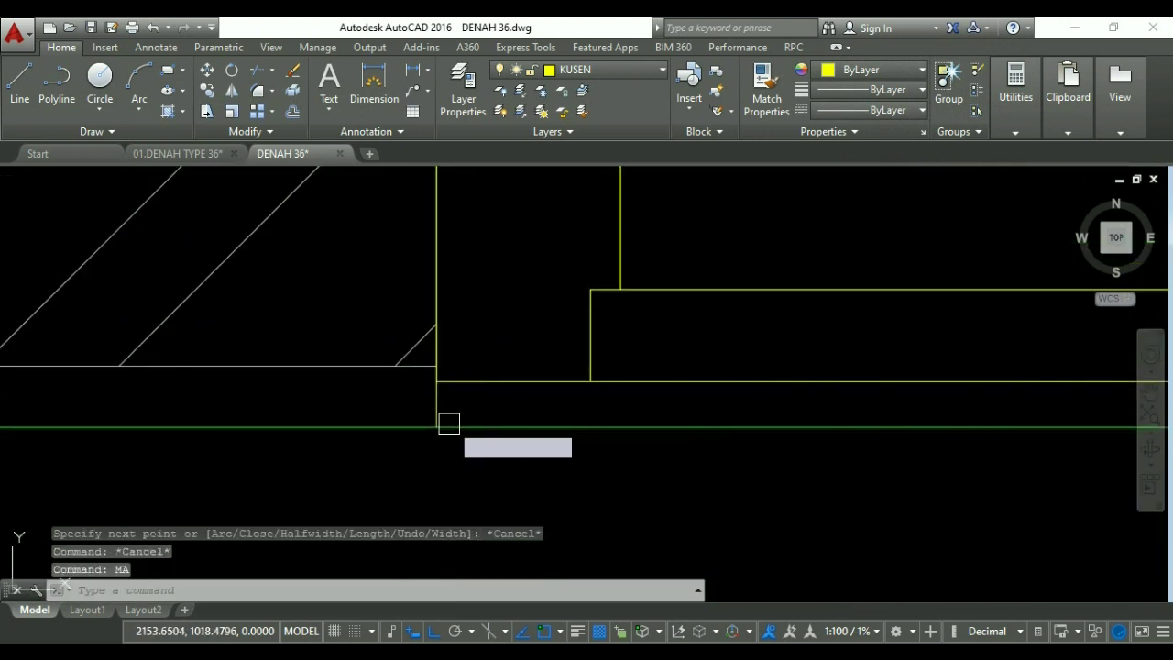
Match the properties of the new line at the window's left edge to the green wall outline.
type("ma")
key("Return")
left_click(430, 393)
key("Escape")
key("Escape")
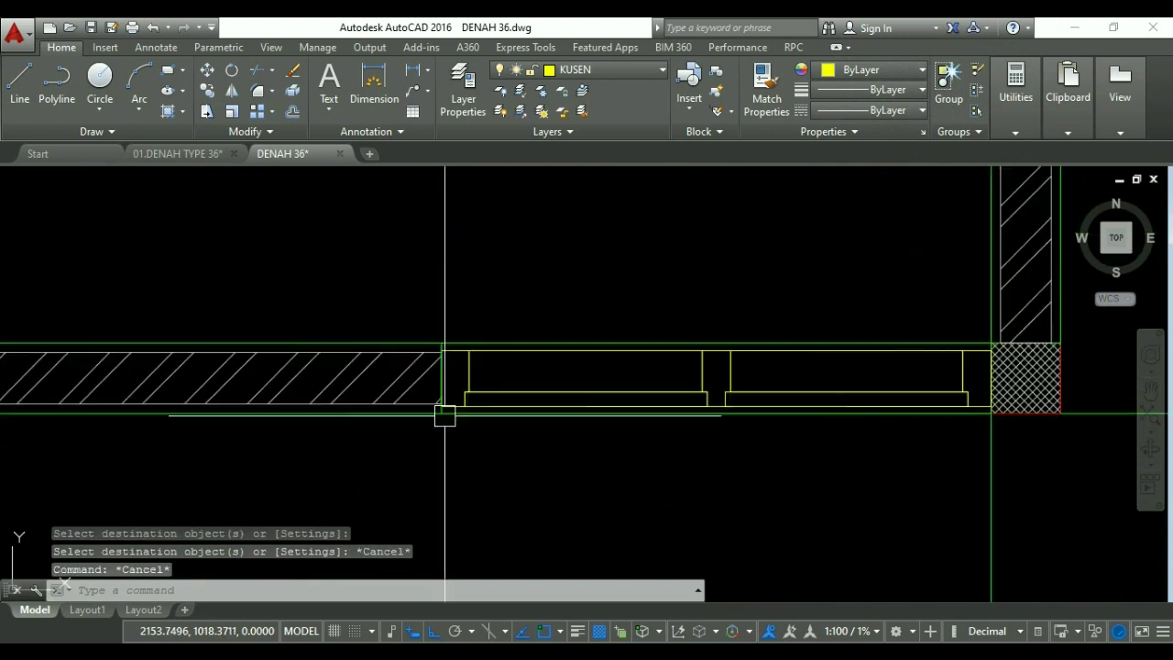
scroll(444, 415, "down", 5)
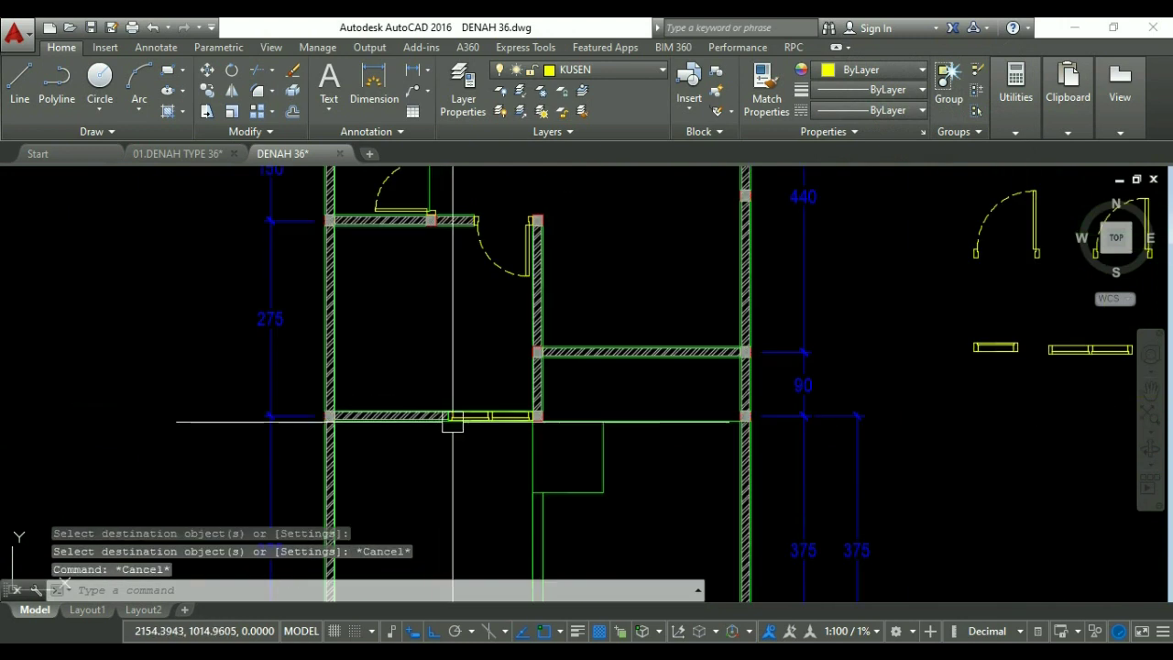
Copy the single window block by its bottom midpoint into the rear hatched wall between the column and the back door.
middle_click_drag(537, 380, 514, 389)
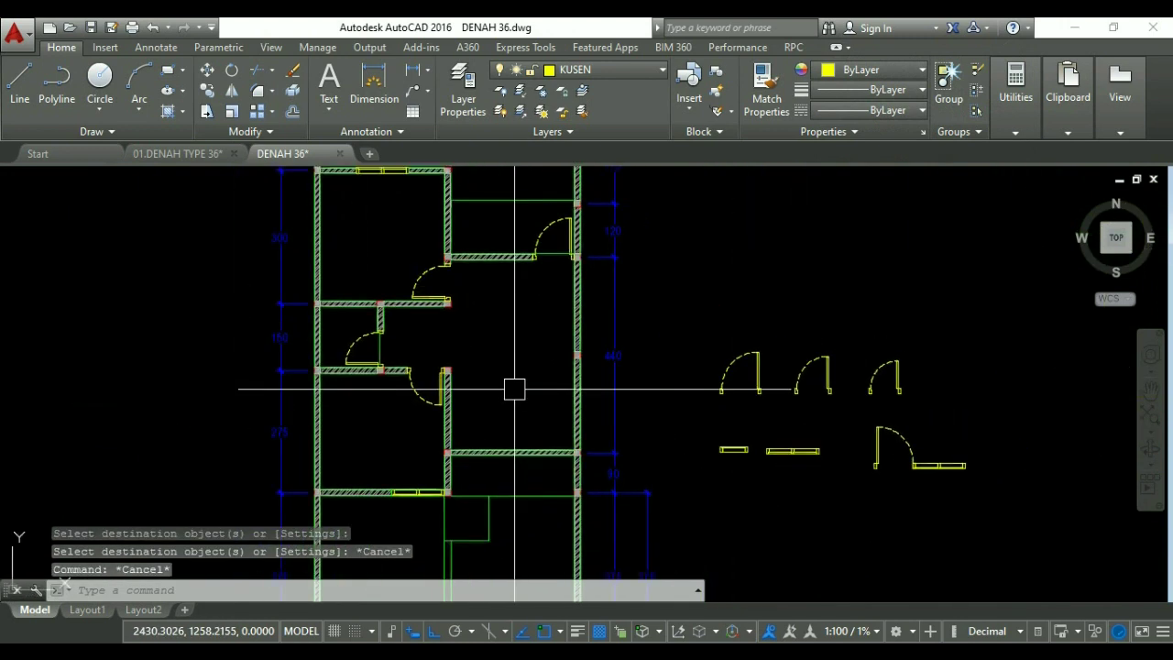
middle_click_drag(720, 406, 662, 417)
type("co")
key("Return")
scroll(706, 435, "up", 4)
left_click(436, 405)
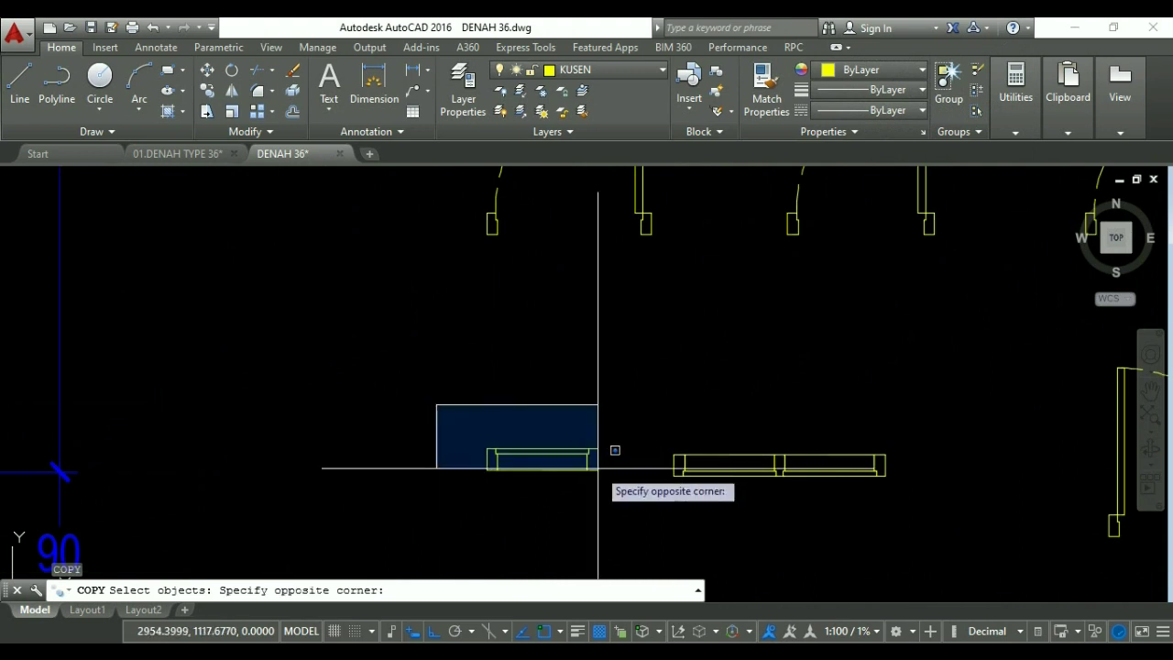
left_click(583, 458)
key("Return")
scroll(565, 458, "up", 4)
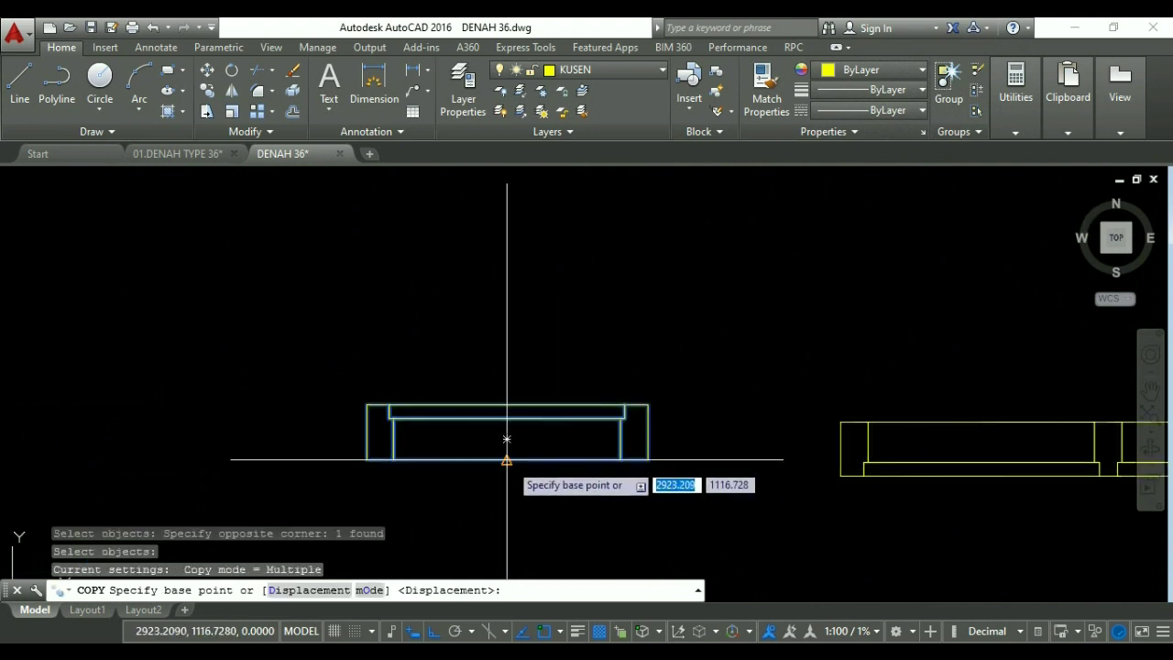
left_click(507, 459)
scroll(550, 463, "down", 6)
scroll(505, 320, "down", 3)
scroll(424, 343, "up", 8)
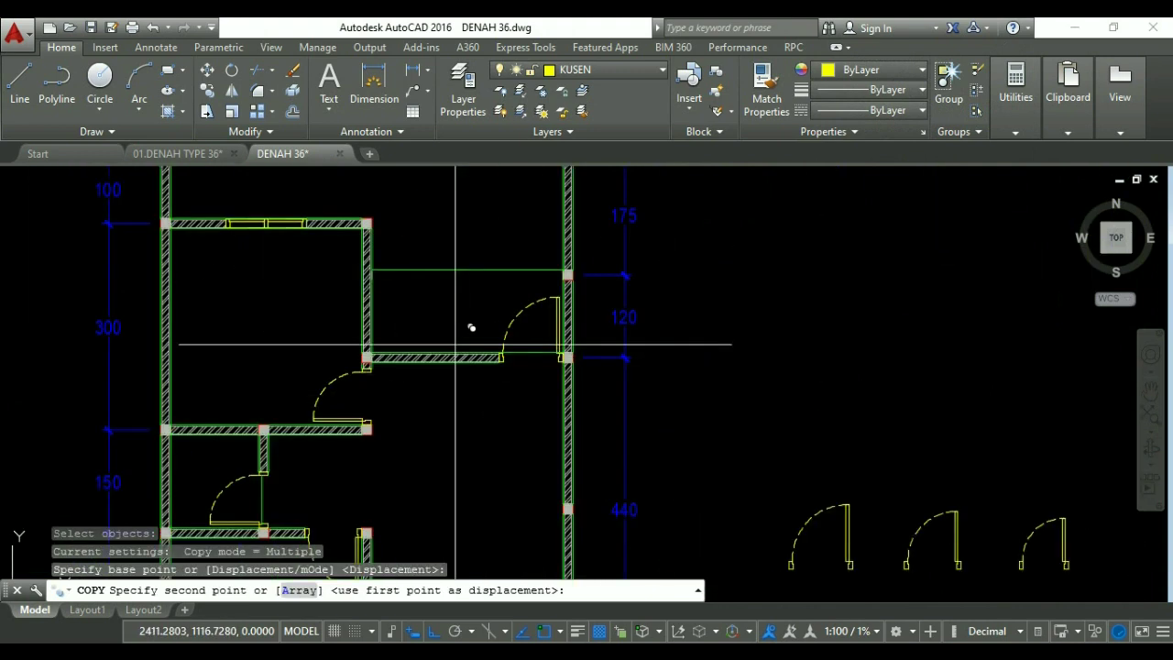
left_click(404, 359)
key("Escape")
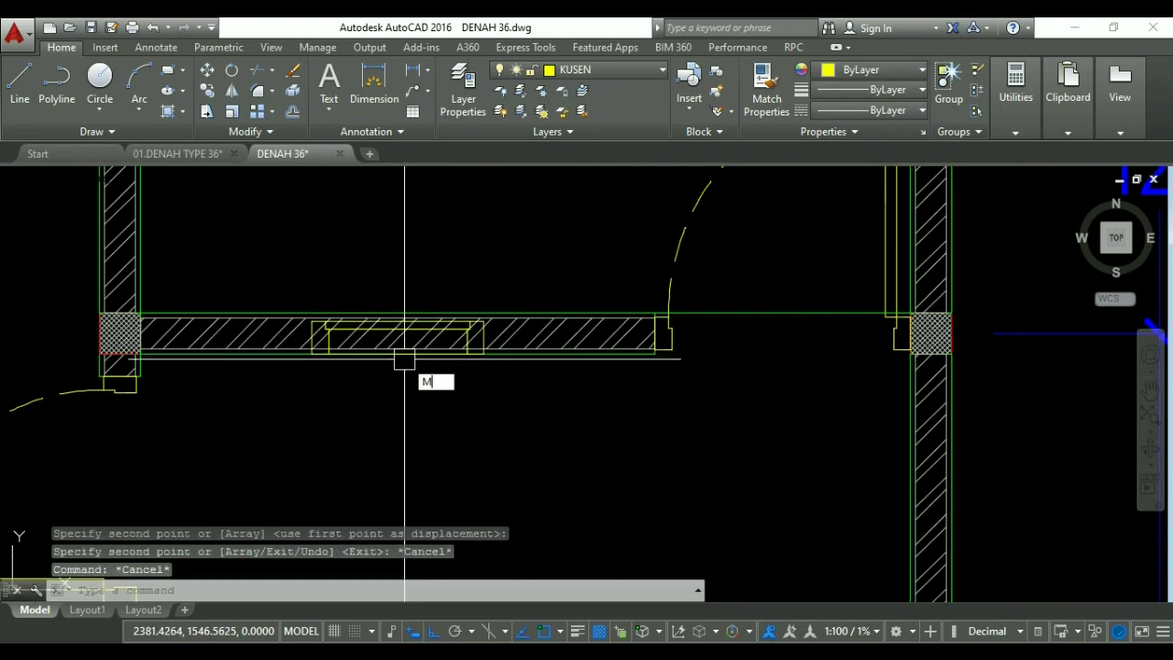
Move the copied single window up 1.5 units within the rear wall's thickness.
type("M")
key("Return")
left_click(267, 259)
left_click(550, 431)
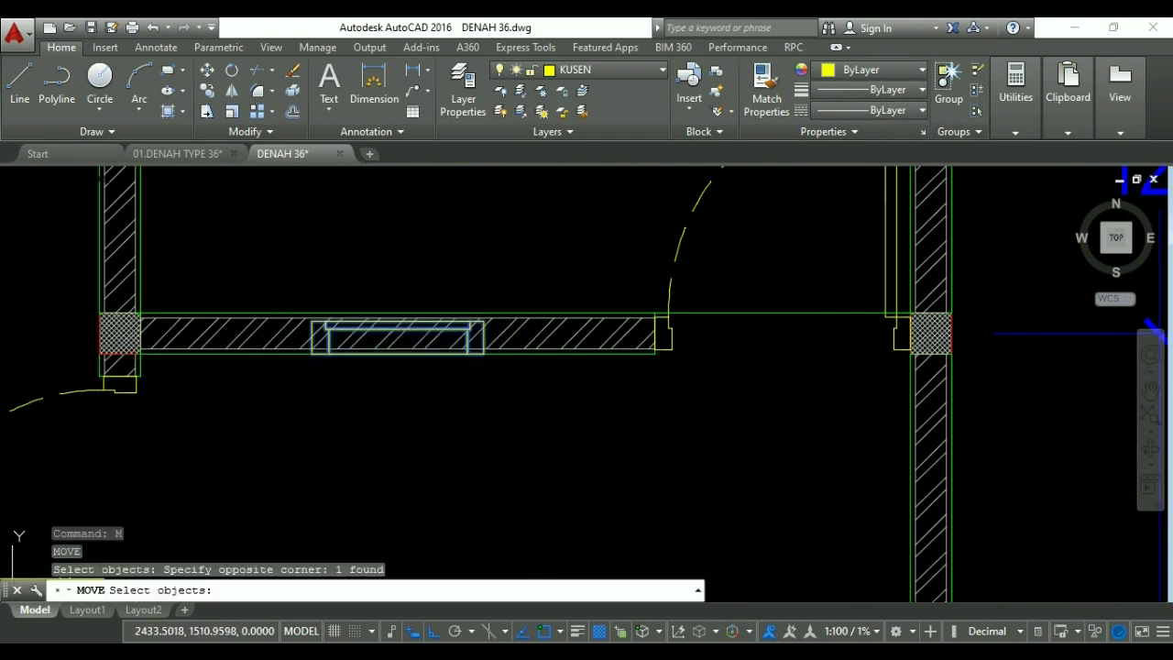
key("Return")
left_click(547, 465)
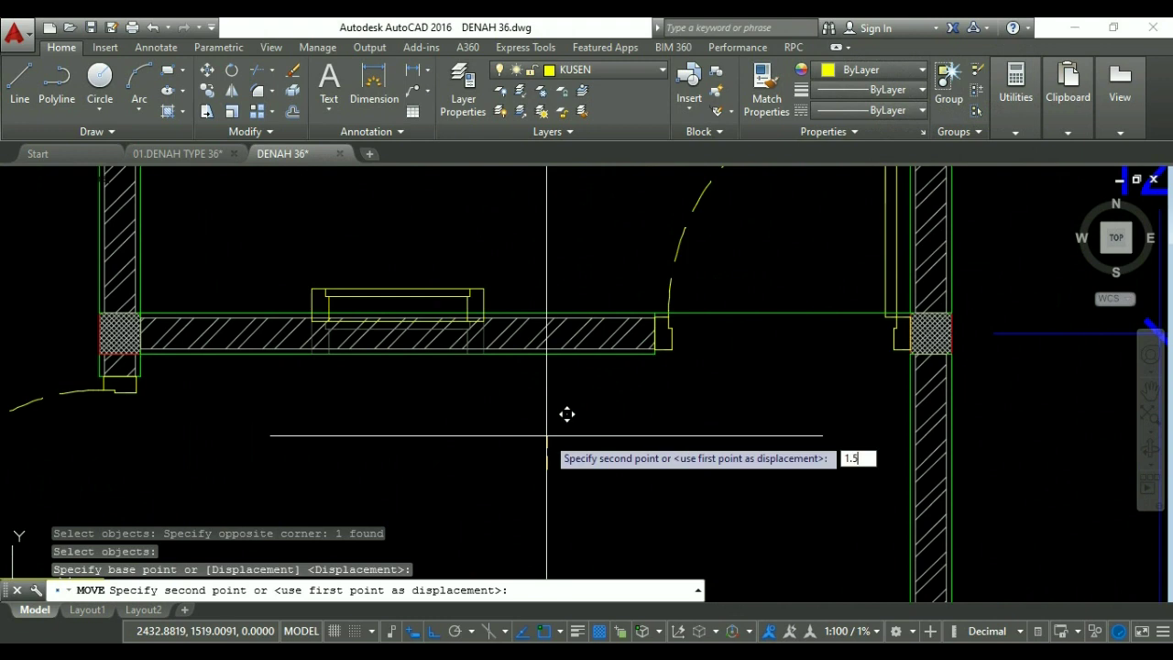
key("Return")
key("Escape")
key("Escape")
Stretch the right end of the rear wall's hatch and outline back to the single window's left edge.
left_click(592, 385)
left_click(590, 311)
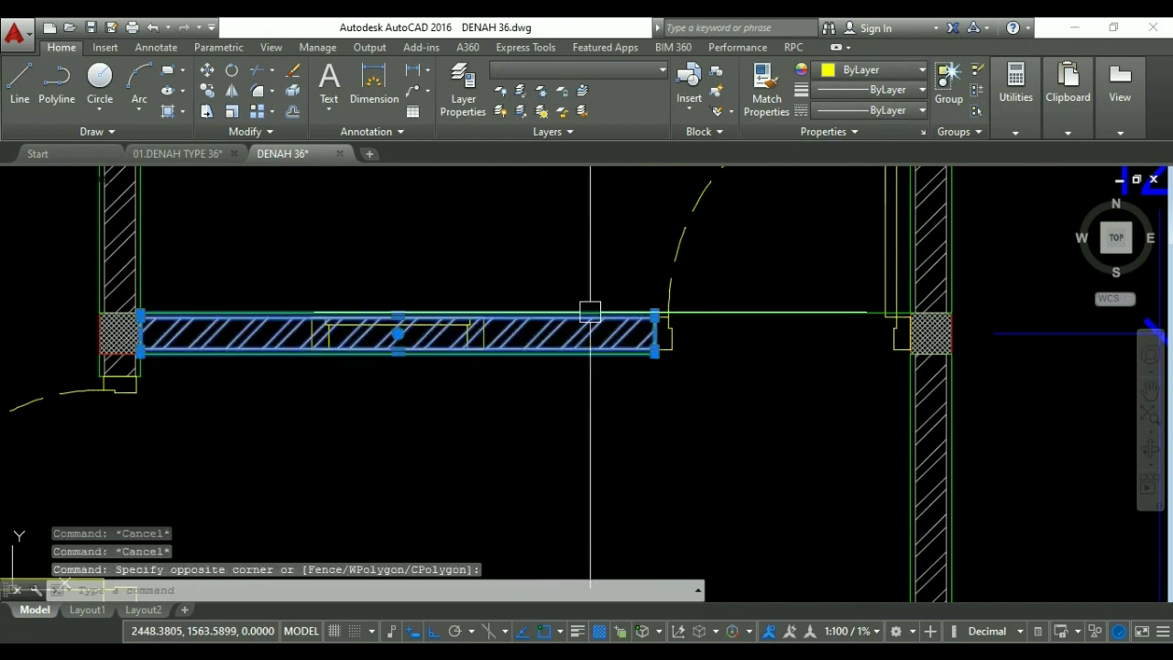
scroll(646, 322, "up", 2)
left_click(662, 327)
middle_click_drag(662, 327, 865, 328)
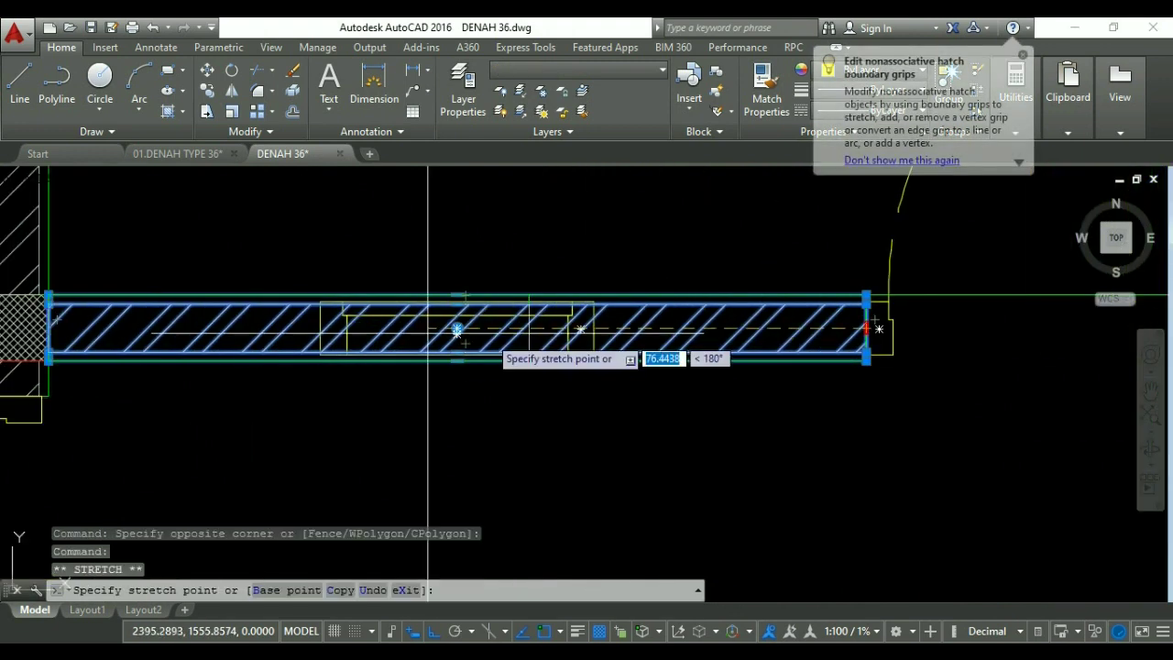
scroll(293, 327, "up", 2)
key("Escape")
key("Escape")
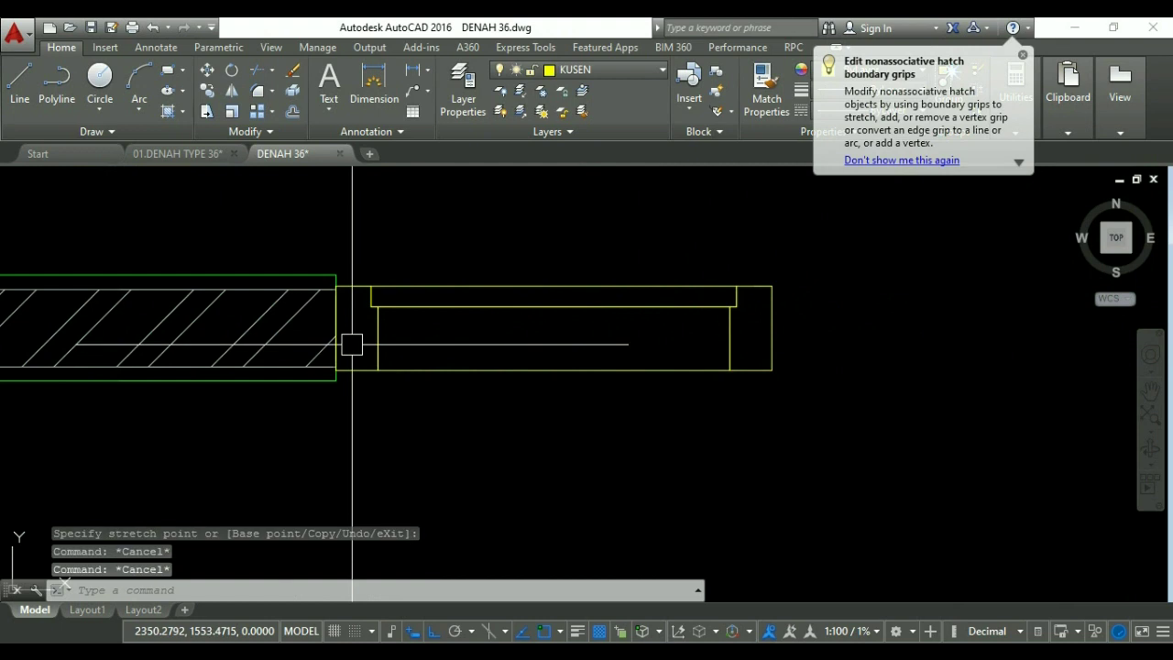
Mirror the shortened wall hatch and outline about the single window's vertical centerline, keeping the originals.
scroll(334, 392, "down", 4)
type("mi")
key("Return")
left_click(324, 394)
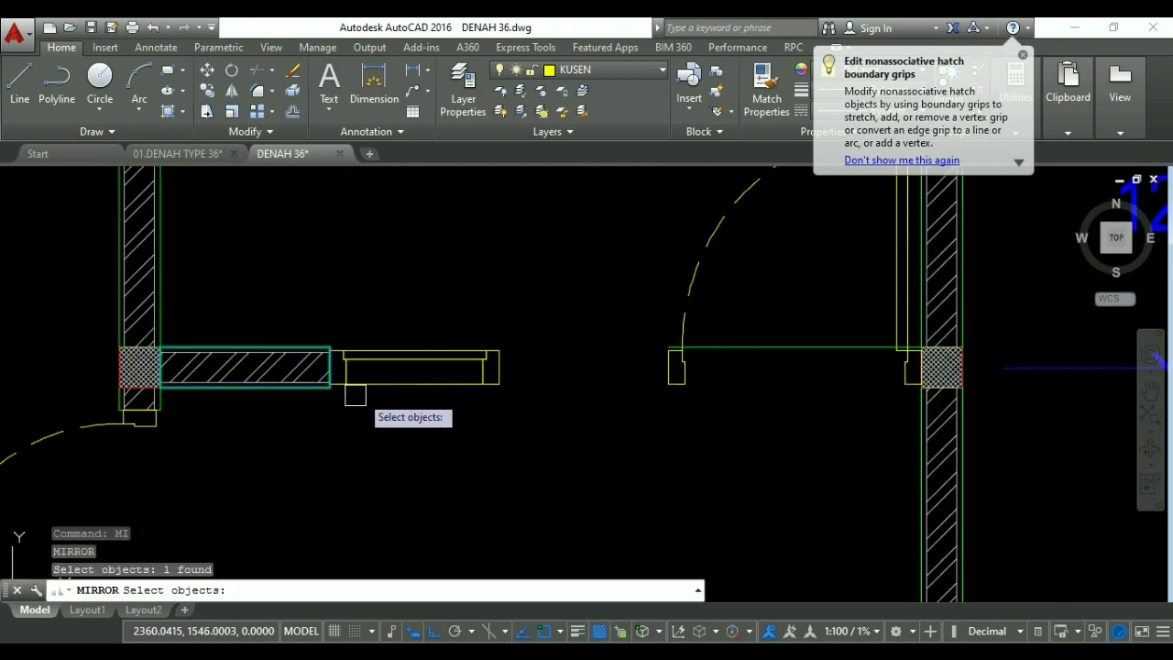
key("Escape")
key("Return")
left_click(309, 401)
left_click(295, 362)
key("Return")
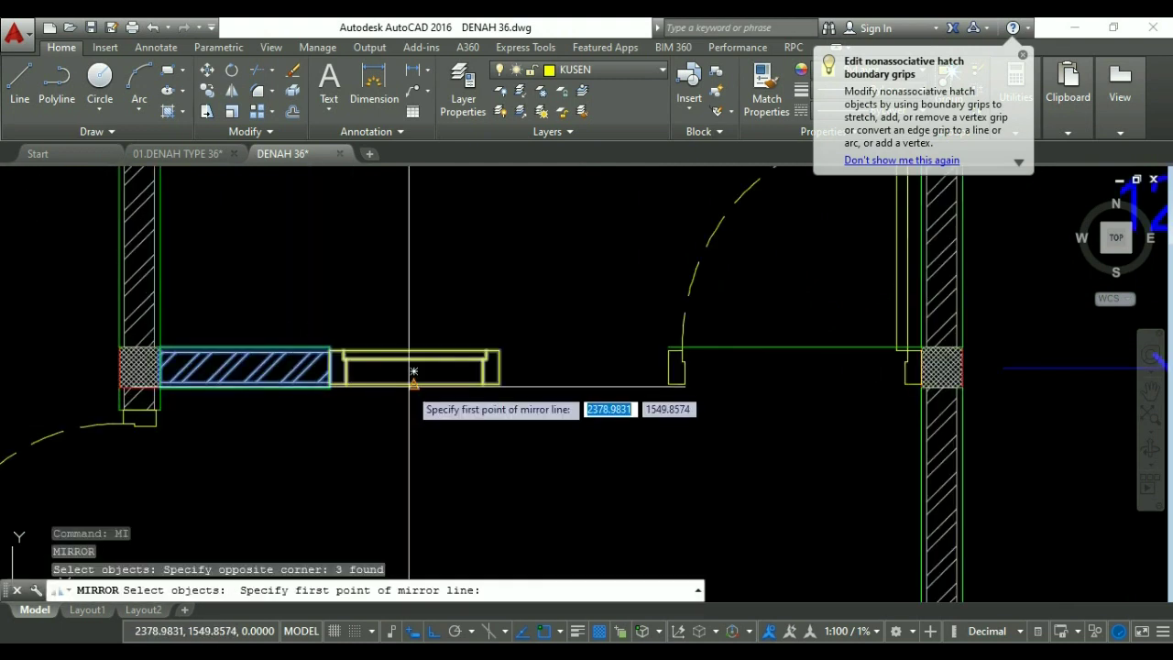
left_click(414, 371)
left_click(413, 398)
scroll(414, 398, "down", 3)
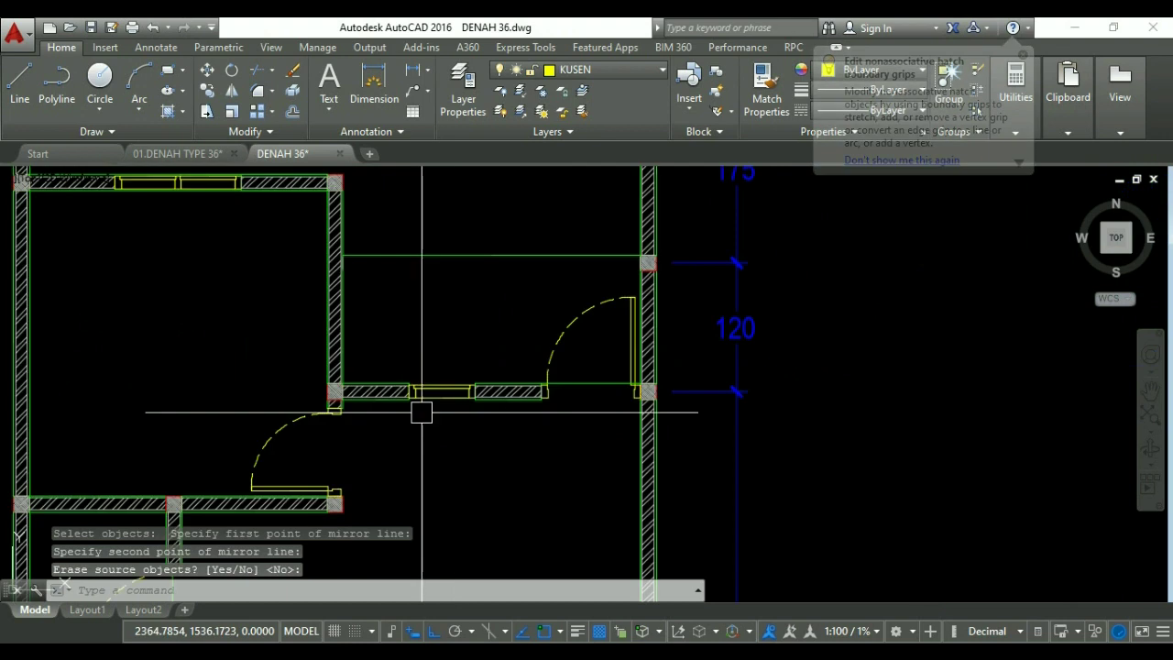
scroll(418, 406, "up", 3)
key("Return")
key("Escape")
key("Escape")
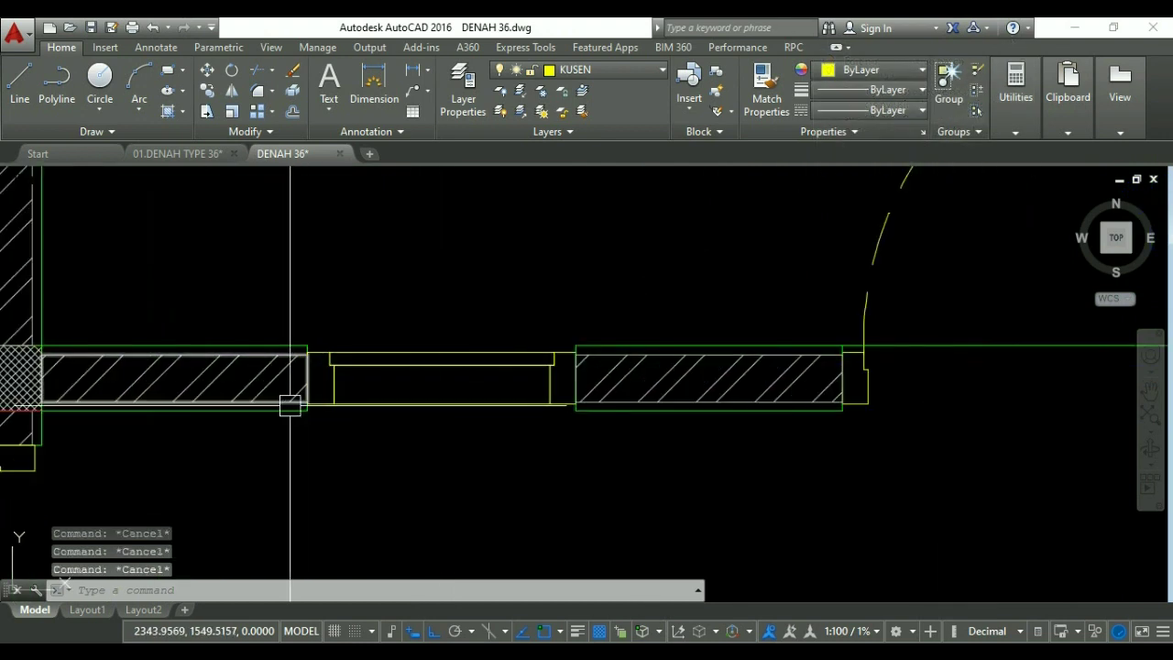
left_click(308, 391)
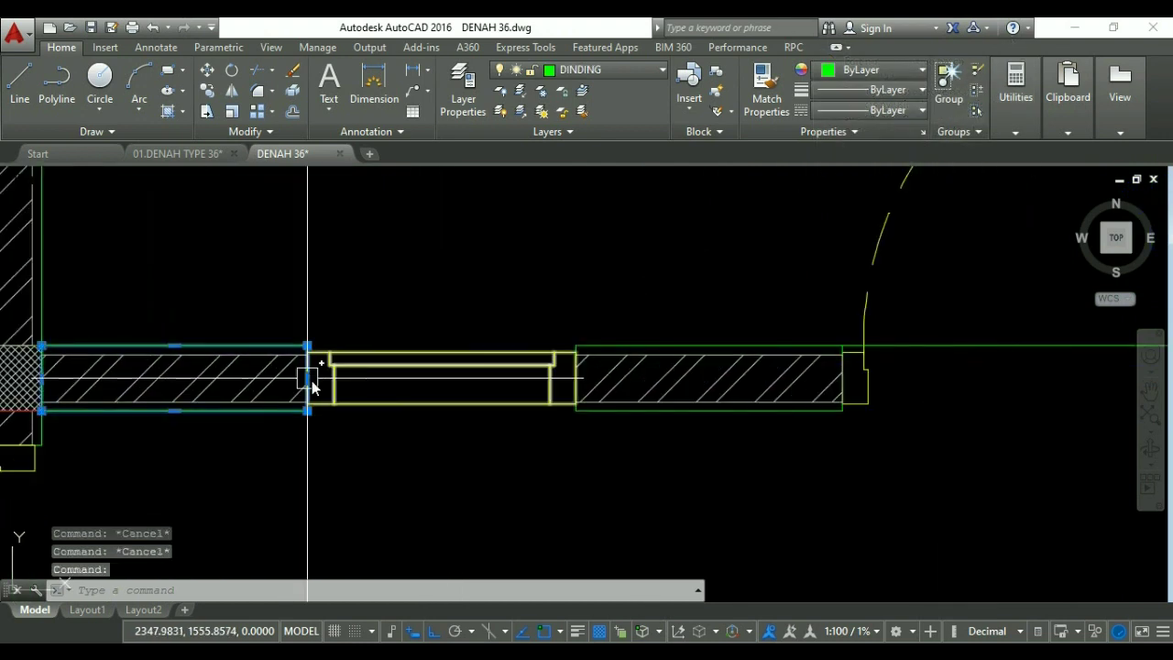
key("Escape")
key("Escape")
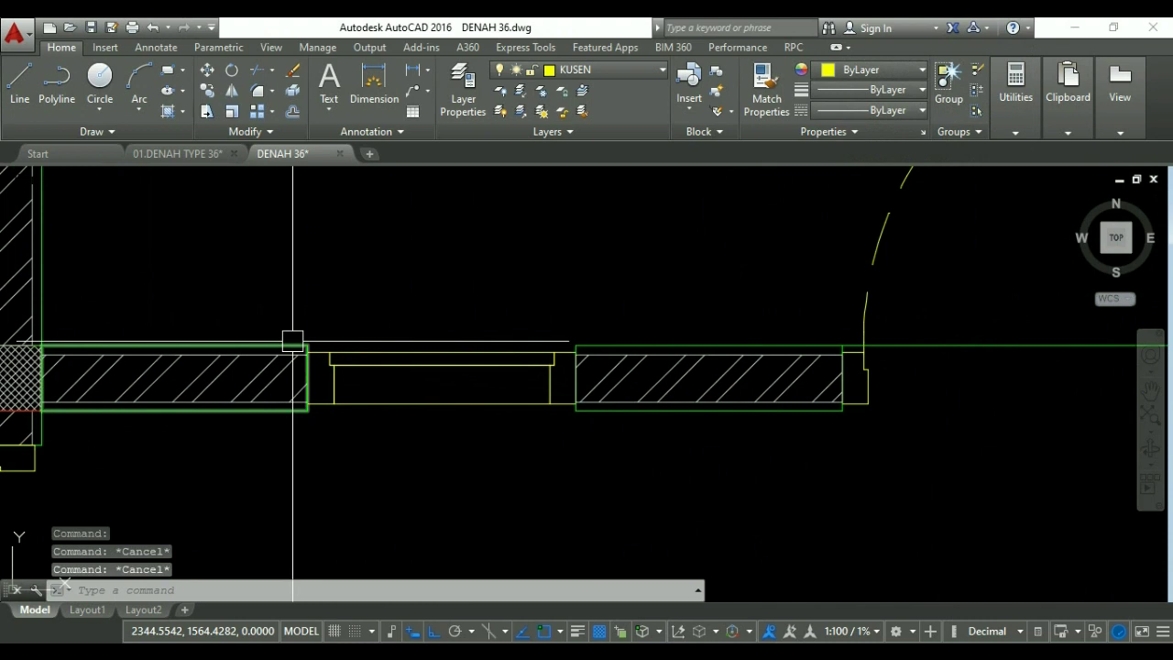
Draw a polyline along the left edge of the rear bedroom's double window, spanning the wall's full thickness.
scroll(367, 345, "down", 5)
scroll(229, 316, "up", 10)
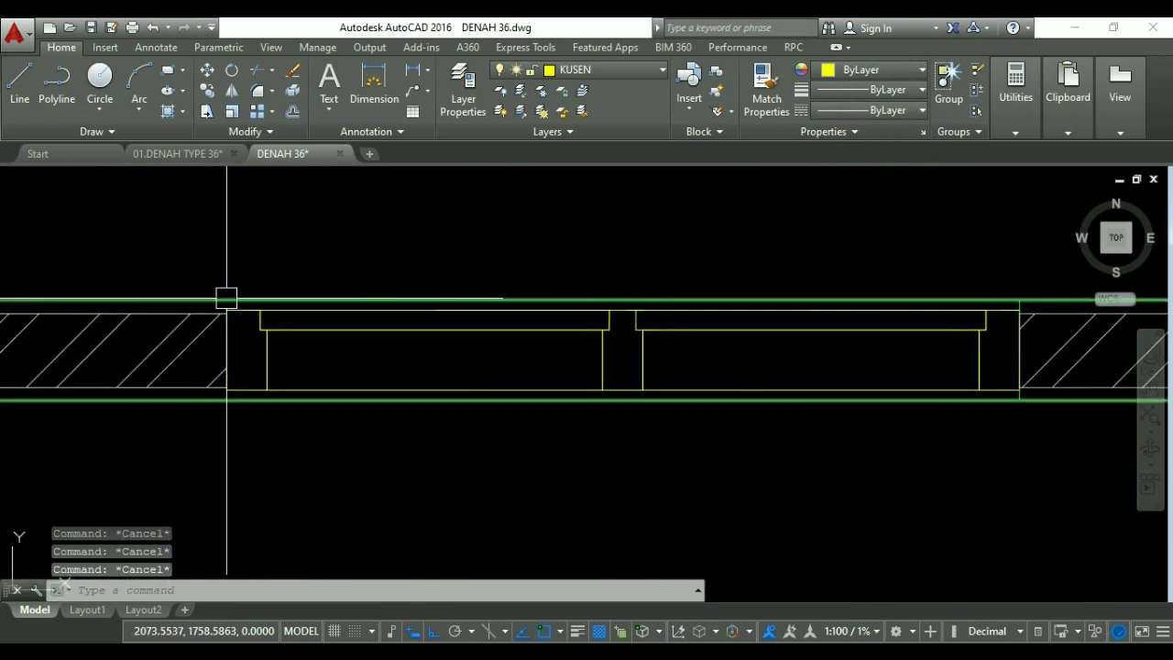
type("pl")
key("Return")
scroll(228, 306, "up", 5)
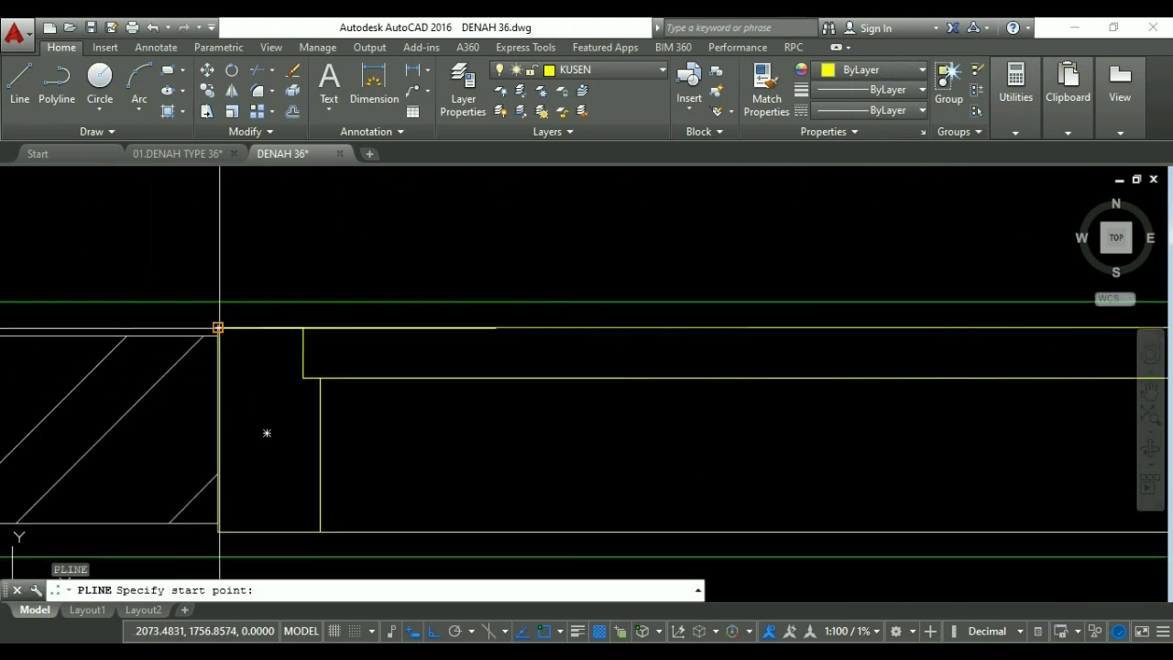
left_click(217, 327)
left_click(220, 300)
scroll(215, 330, "down", 3)
scroll(234, 422, "up", 3)
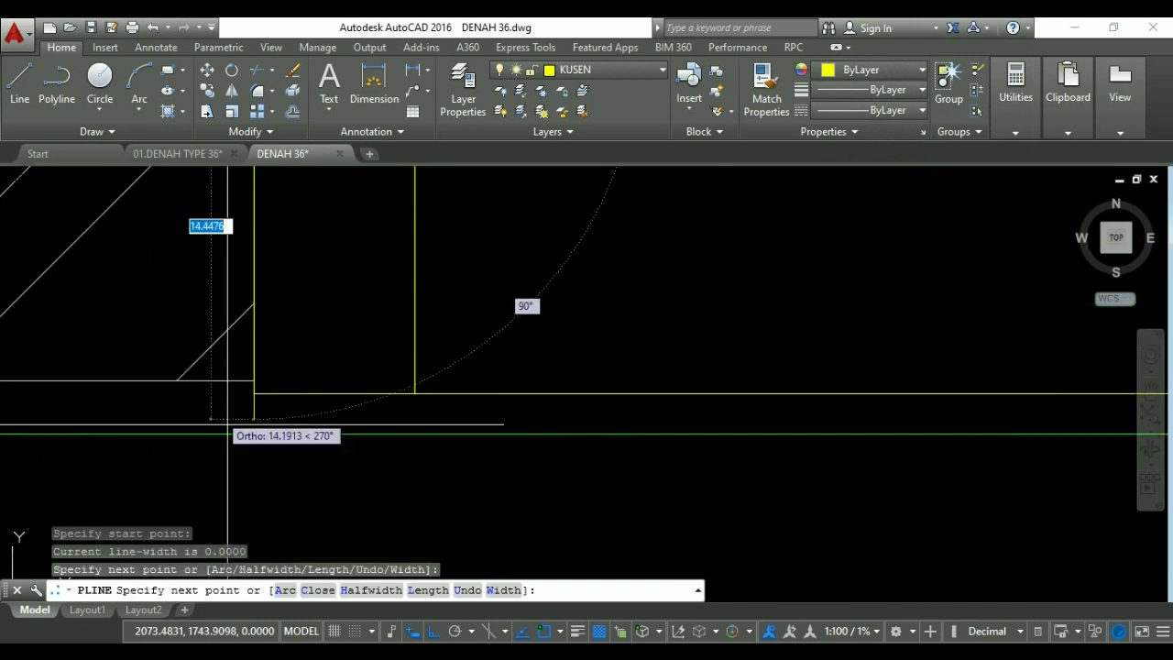
left_click(254, 434)
key("Escape")
key("Escape")
Match the properties of the new line at the rear bedroom window's left edge to the green wall outline.
type("MA")
key("Return")
left_click(260, 412)
key("Escape")
scroll(296, 330, "down", 5)
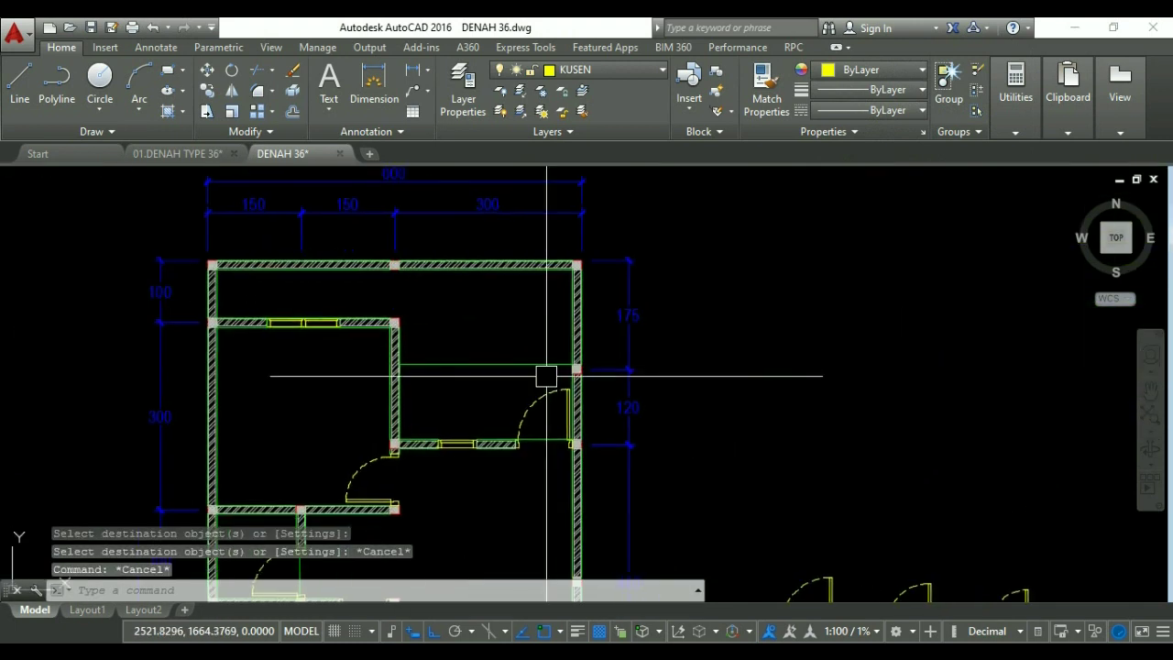
Draw a rectangle around the single window, filling the gap between the two wall outlines at full wall thickness.
scroll(453, 445, "up", 6)
key("Escape")
key("Escape")
key("Return")
scroll(424, 423, "up", 3)
left_click(335, 445)
scroll(380, 450, "down", 2)
scroll(666, 386, "up", 2)
scroll(666, 386, "up", 2)
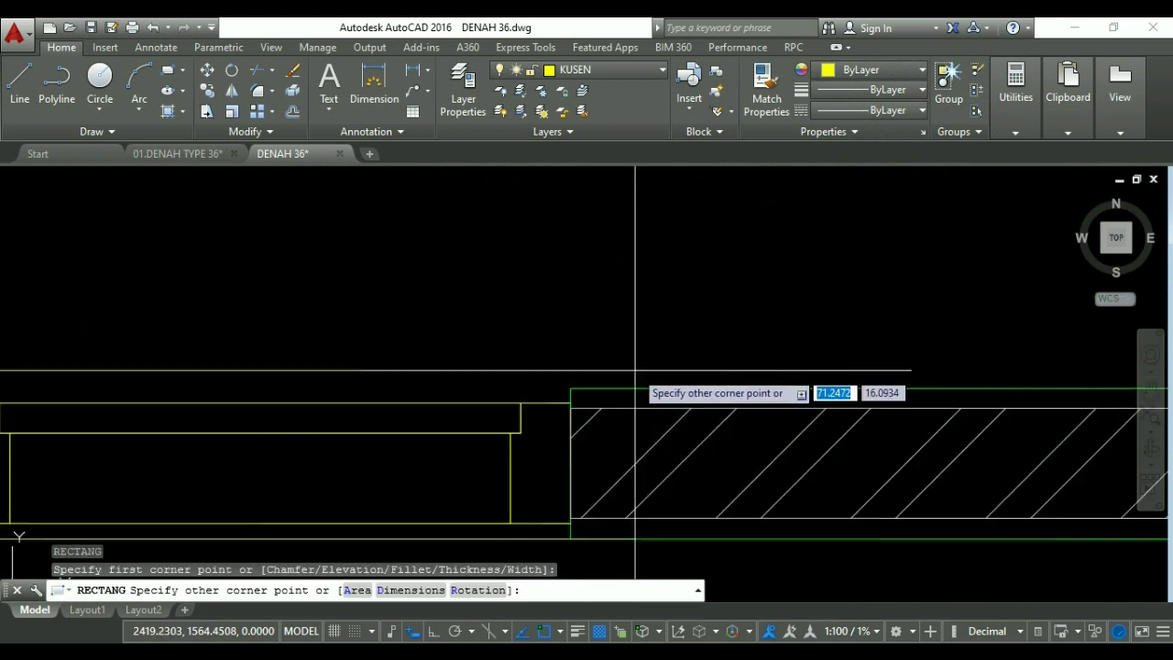
key("Escape")
Match the properties of the rectangle around the single window to the green wall outline.
type("MA")
key("Return")
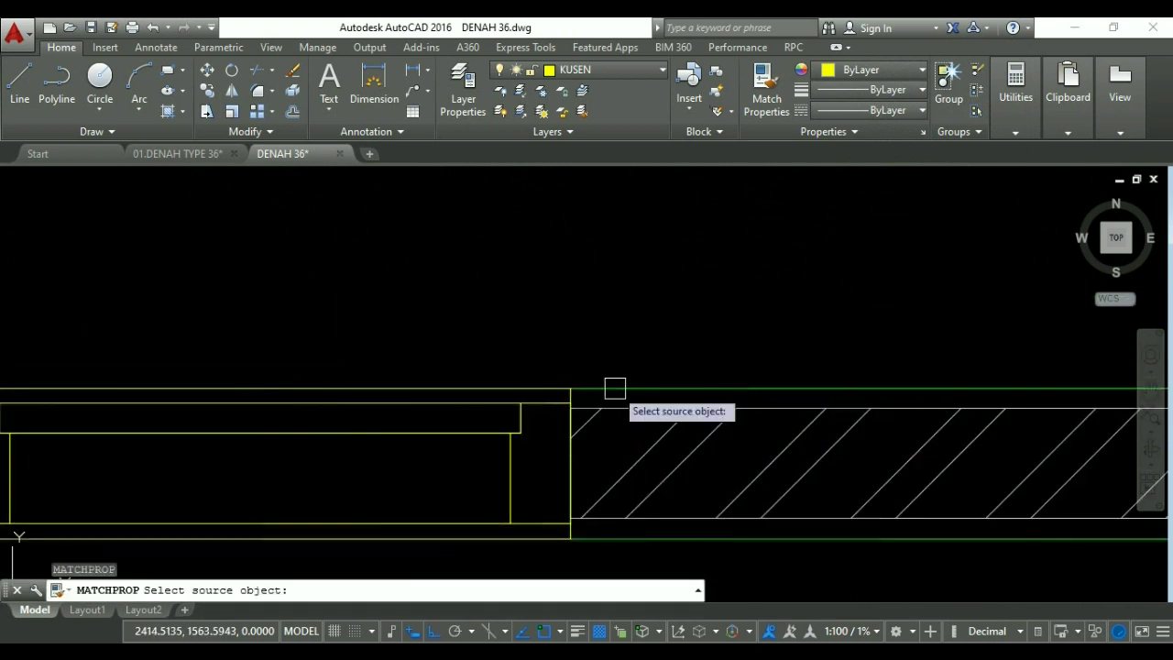
left_click(577, 396)
scroll(576, 398, "up", 3)
key("Escape")
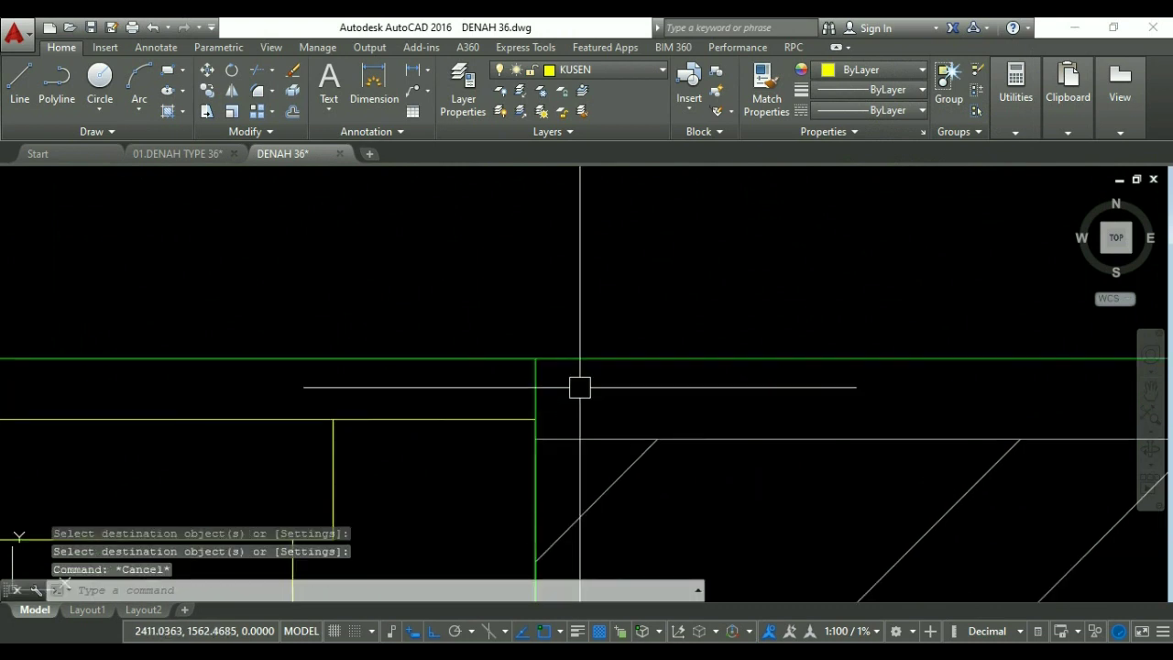
scroll(666, 314, "down", 4)
key("Escape")
scroll(666, 314, "down", 6)
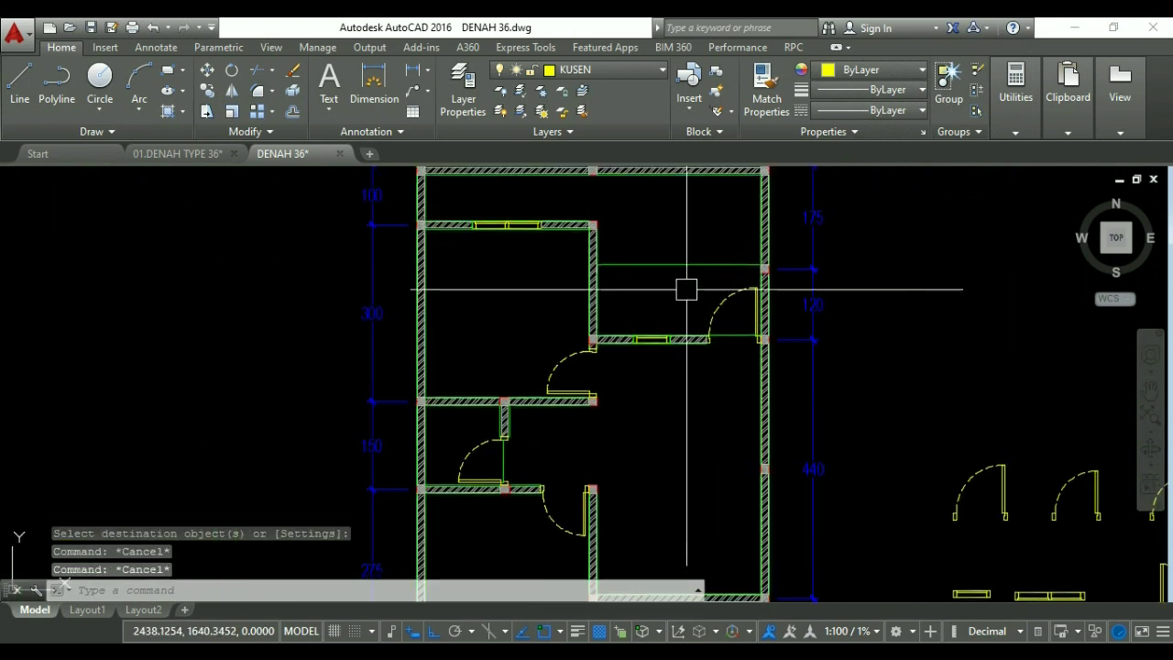
Copy the combined door and double window block into the living room's front wall, starting against the column beside the front bedroom.
middle_click_drag(669, 309, 514, 327)
middle_click_drag(760, 397, 575, 364)
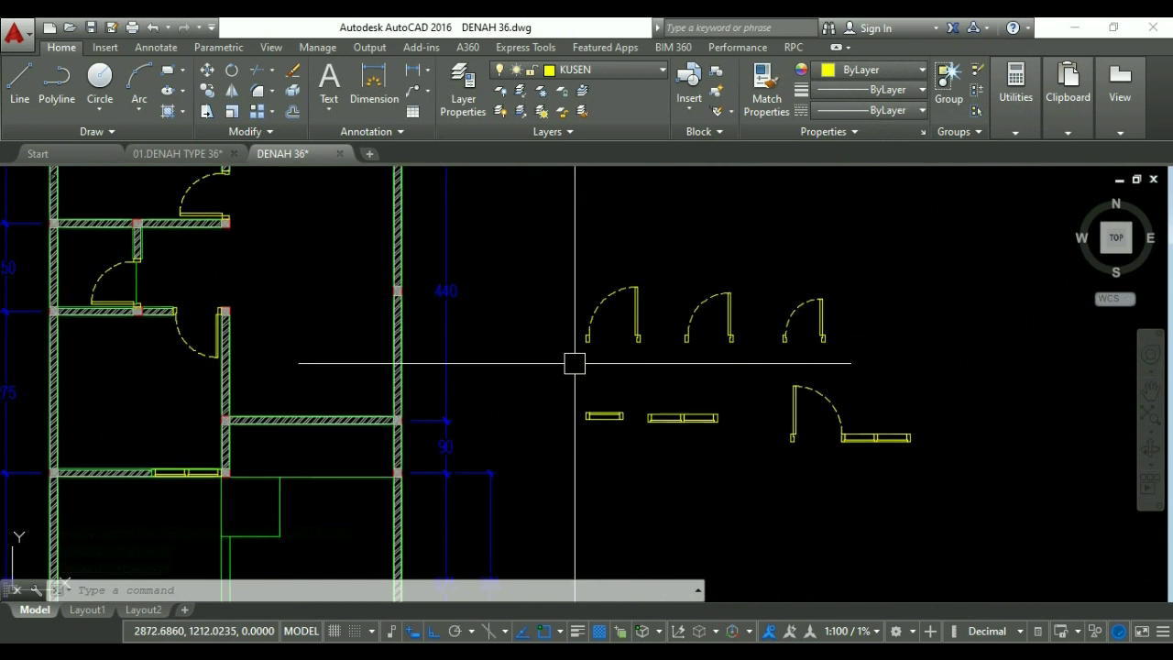
type("co")
key("Return")
left_click(794, 431)
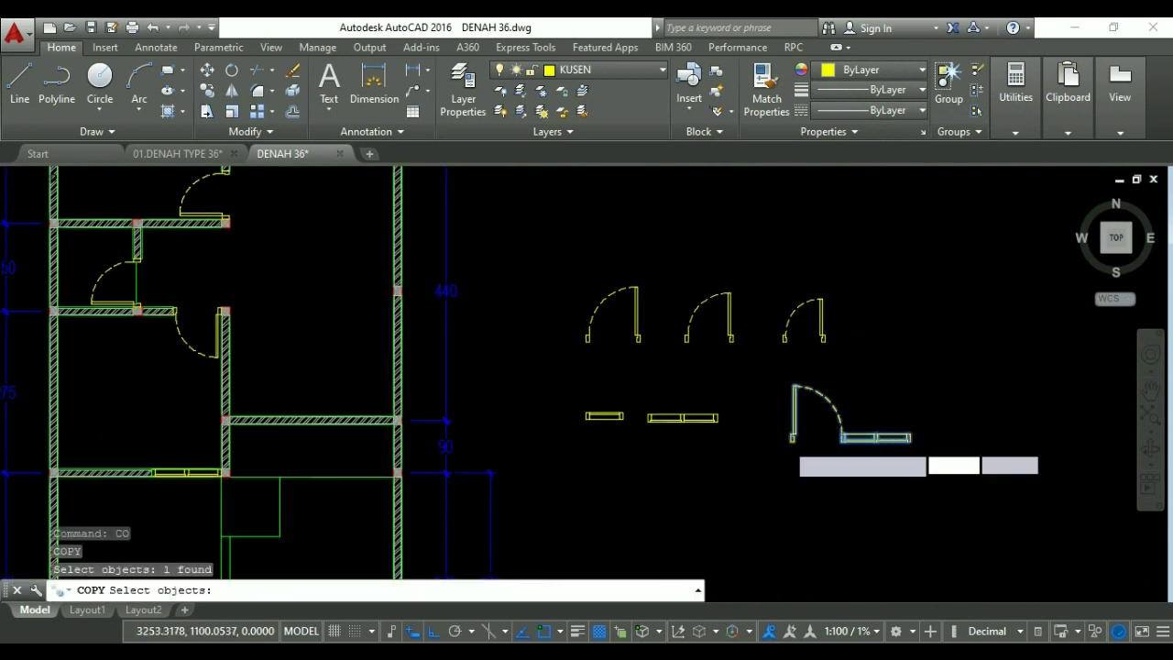
key("Return")
scroll(790, 429, "up", 10)
left_click(791, 406)
scroll(825, 408, "down", 6)
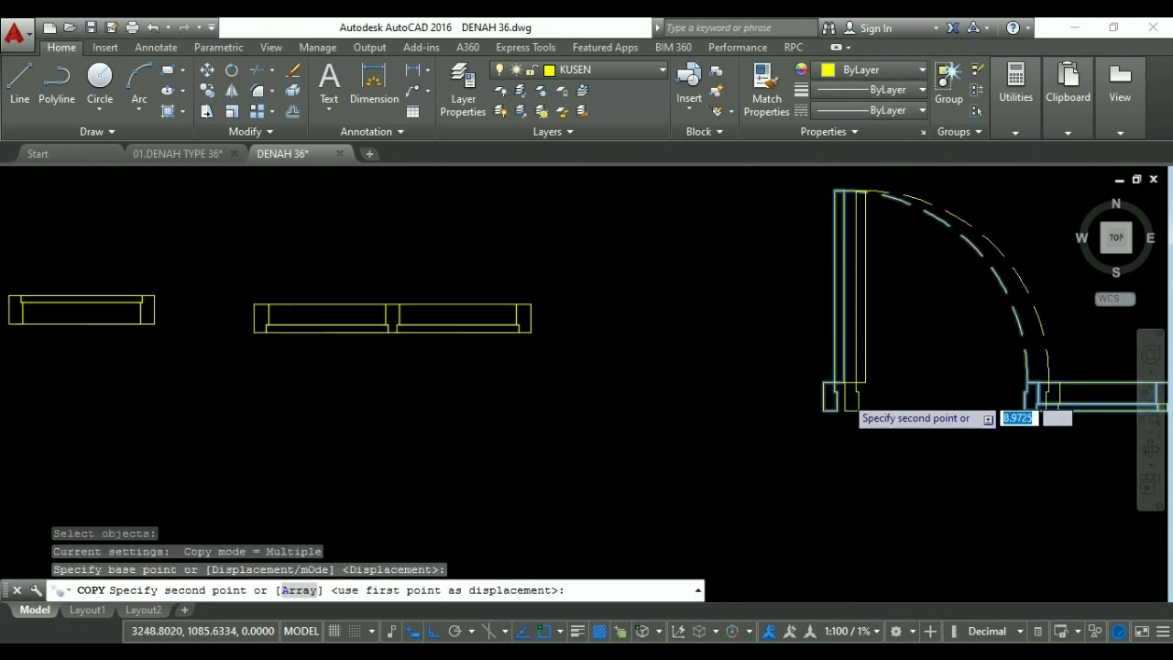
scroll(577, 370, "up", 4)
scroll(598, 377, "up", 8)
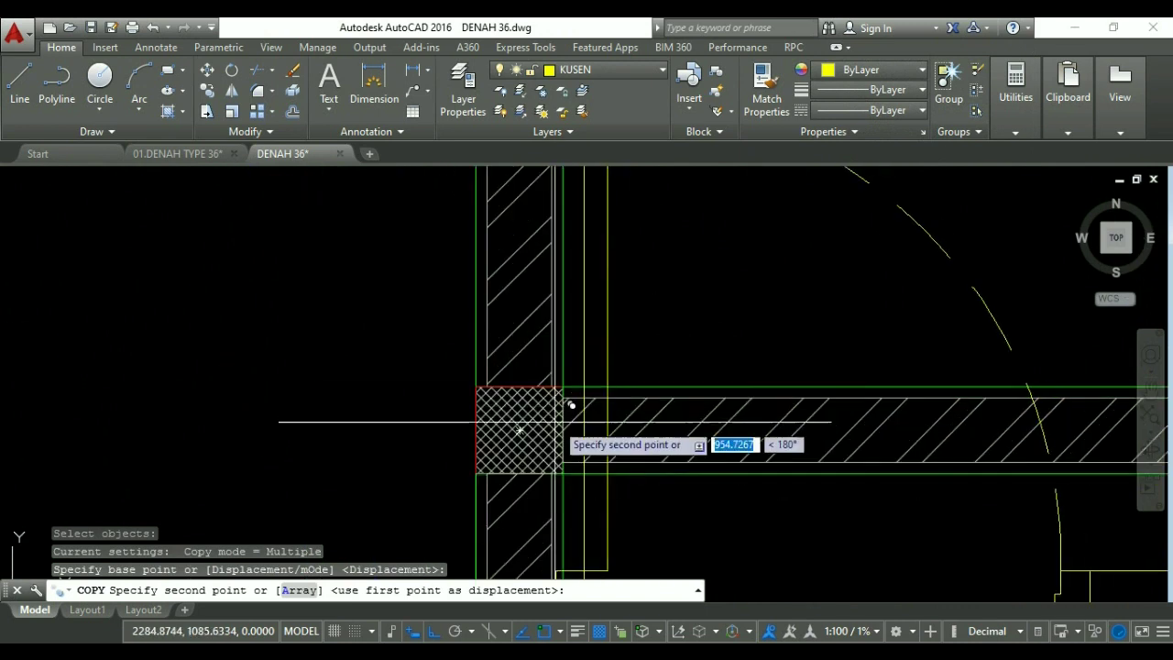
scroll(513, 410, "down", 6)
key("Escape")
key("Escape")
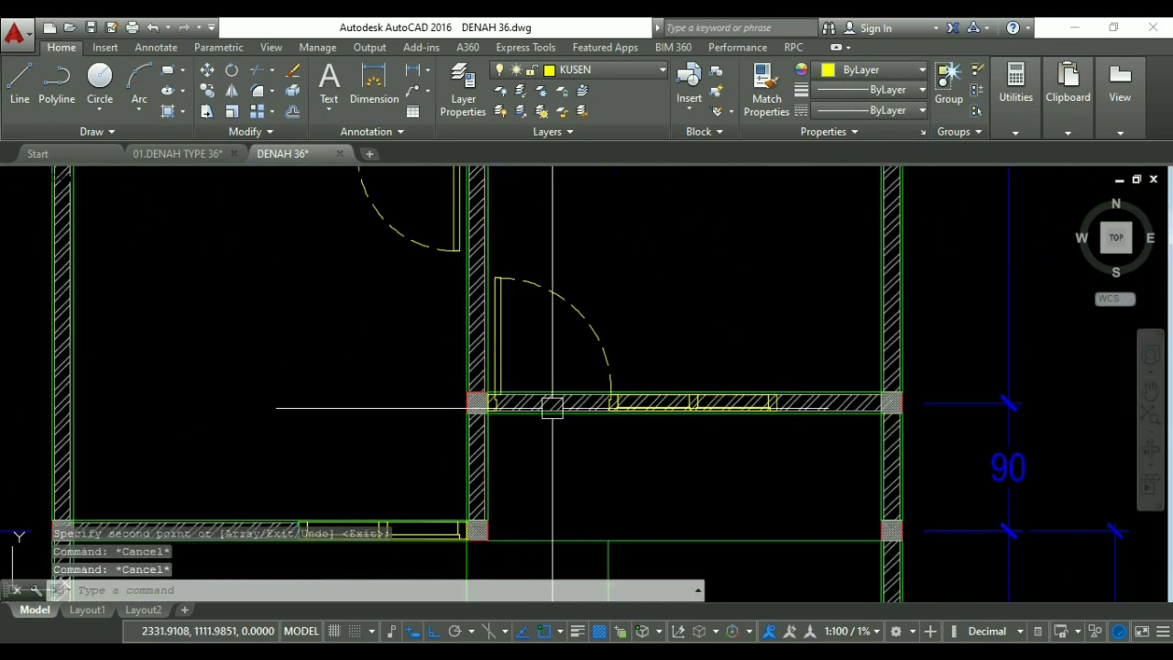
Stretch the left end of the living room front wall's hatch and outline back to the double window's right edge.
left_click(547, 433)
left_click(535, 375)
scroll(506, 404, "up", 6)
left_click(415, 415)
middle_click_drag(719, 411, 65, 417)
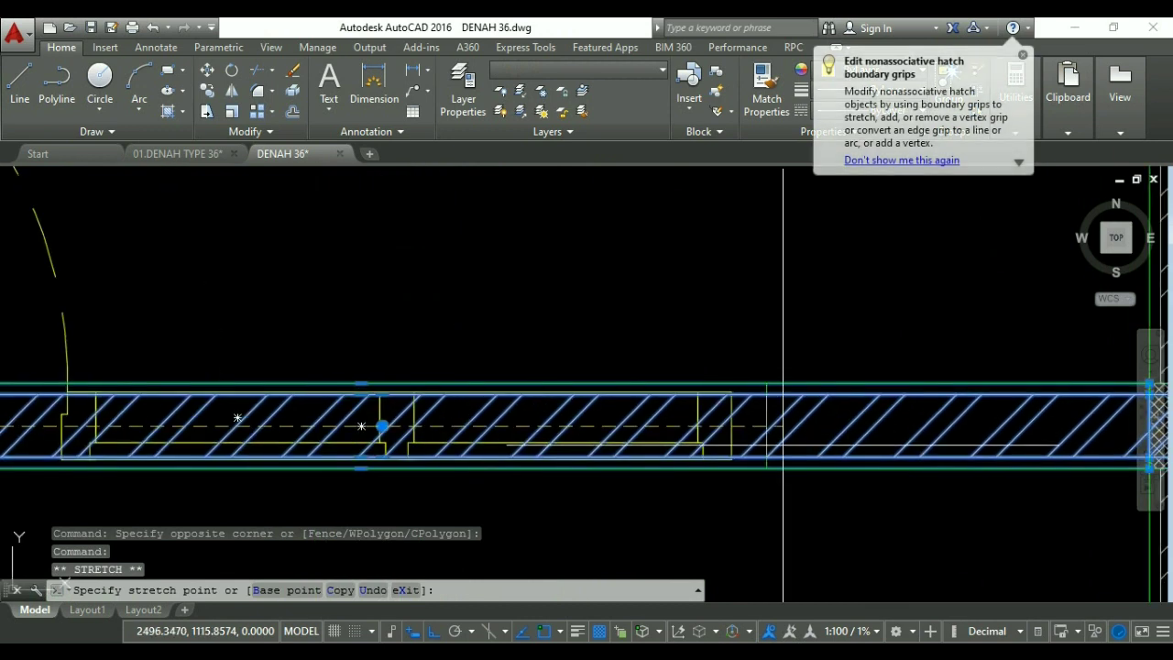
key("Escape")
key("Escape")
key("Escape")
scroll(765, 388, "down", 3)
scroll(534, 375, "up", 4)
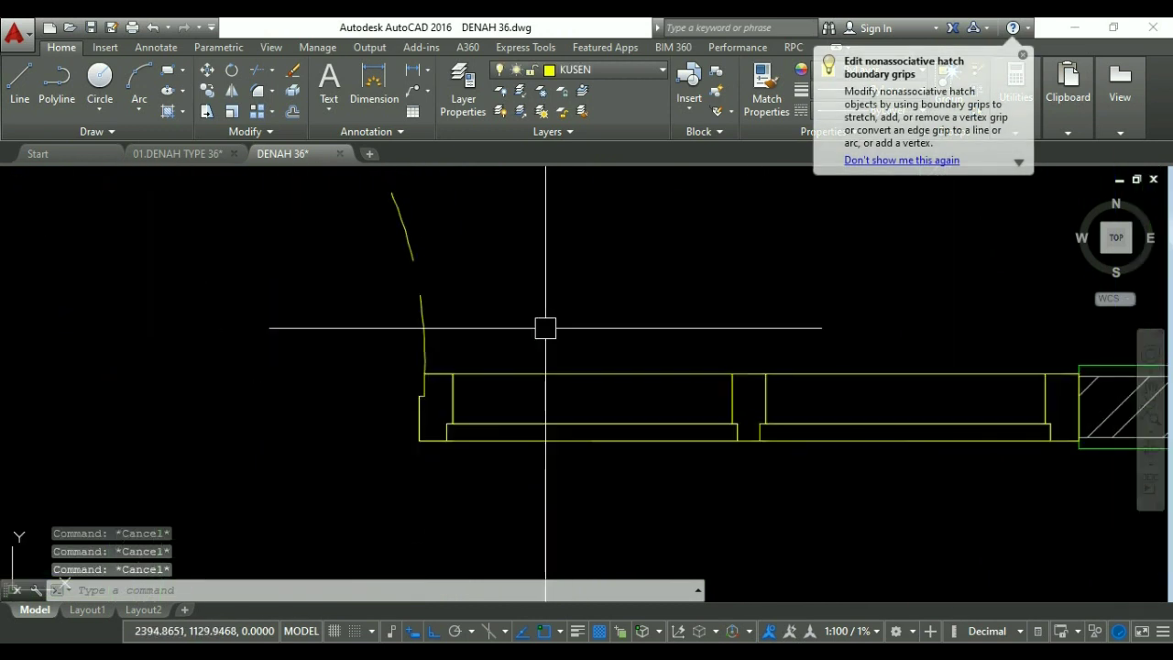
Copy the shortened front wall's outline leftward so its right end meets the double window's right edge.
scroll(545, 329, "down", 2)
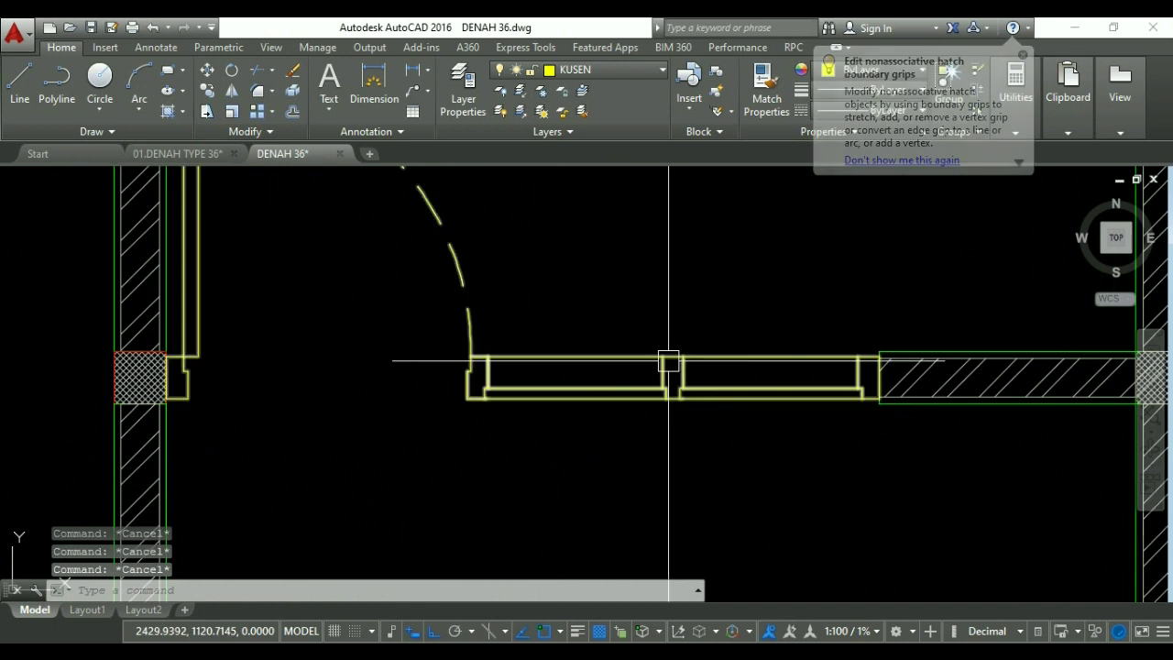
middle_click_drag(830, 379, 702, 385)
type("co")
key("Return")
scroll(725, 372, "up", 2)
left_click(715, 375)
scroll(704, 376, "down", 2)
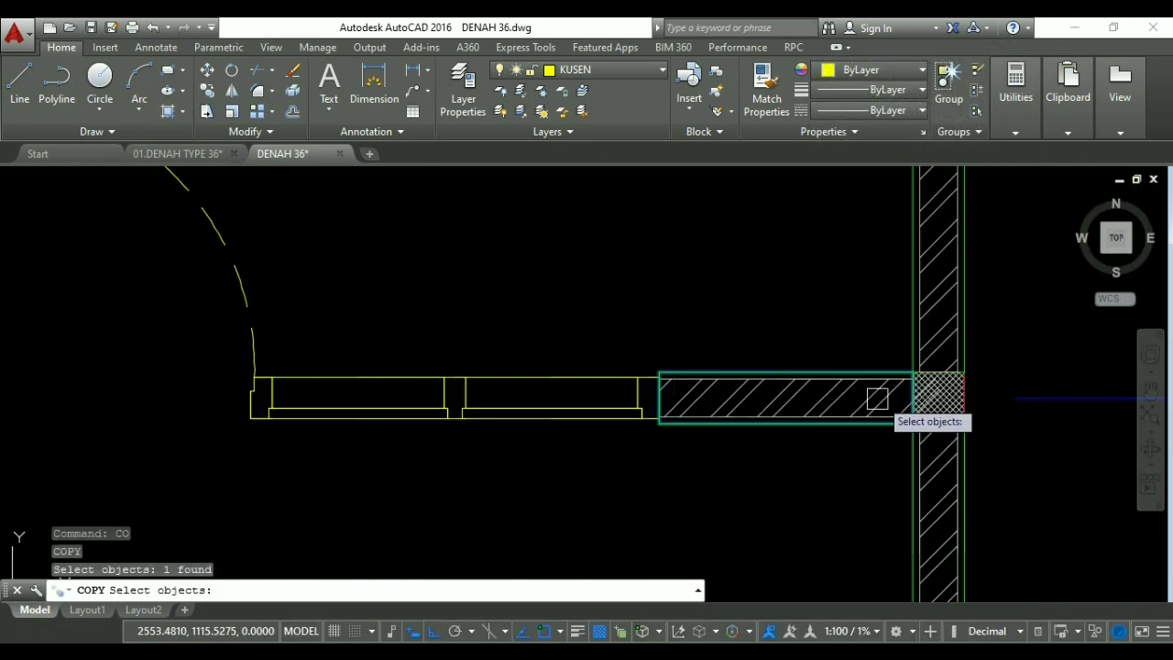
key("Return")
left_click(927, 396)
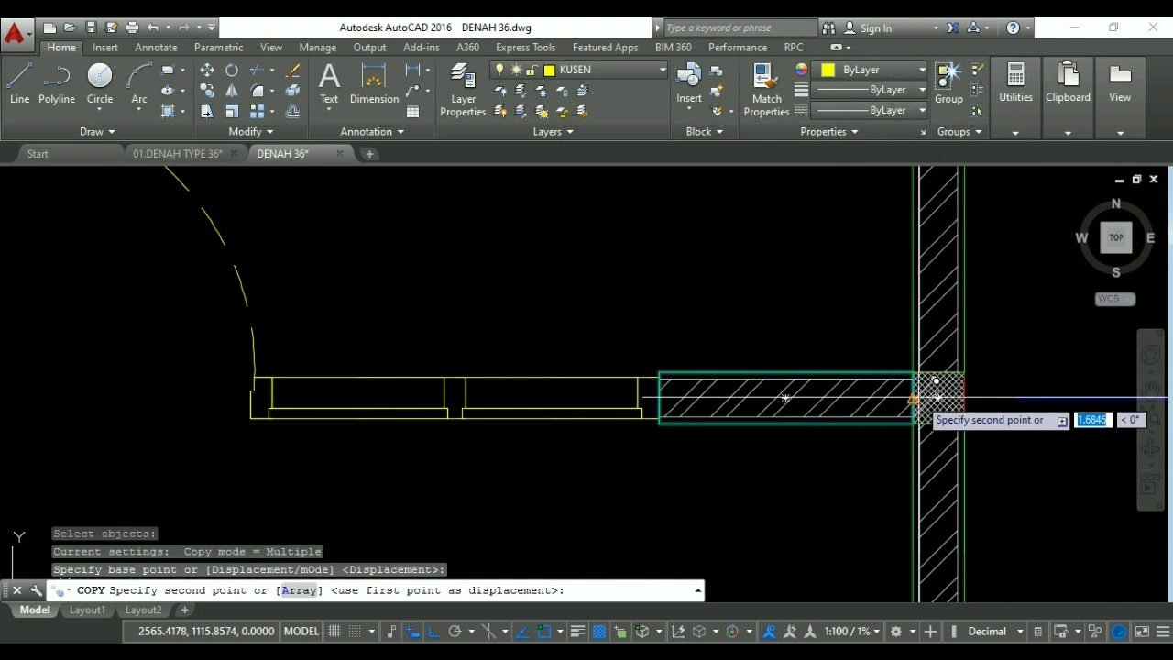
scroll(659, 396, "up", 2)
key("Escape")
scroll(642, 394, "down", 2)
scroll(455, 390, "up", 2)
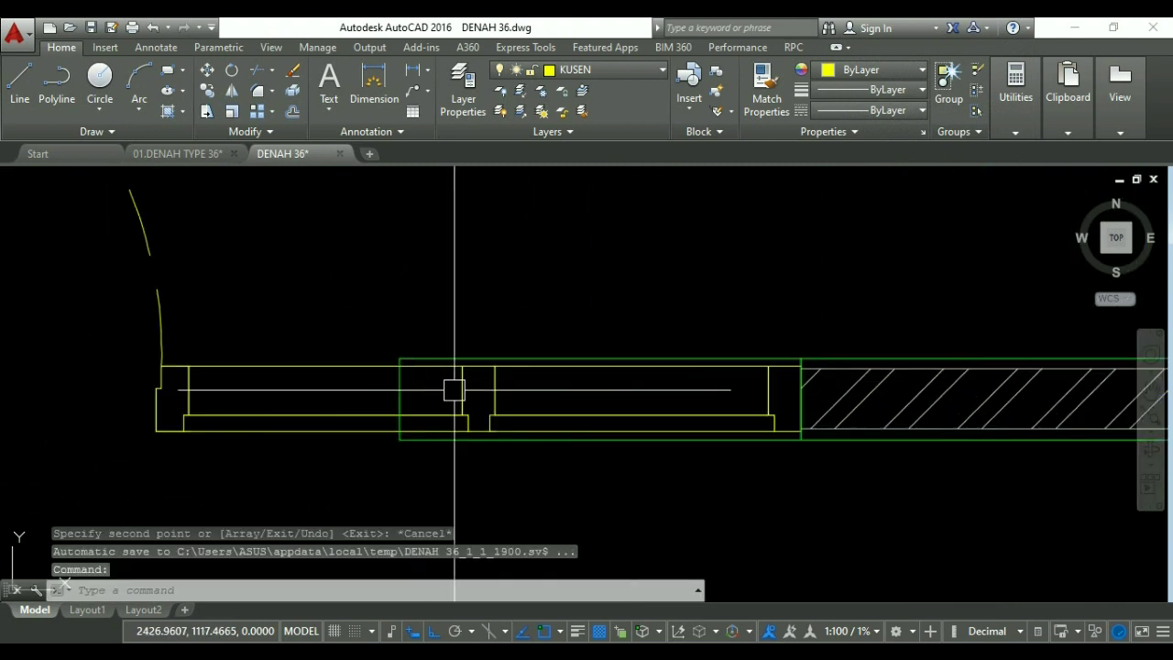
Stretch the left edge of the copied green outline to the double window's left edge beside the door frame.
left_click(391, 403)
left_click(400, 398)
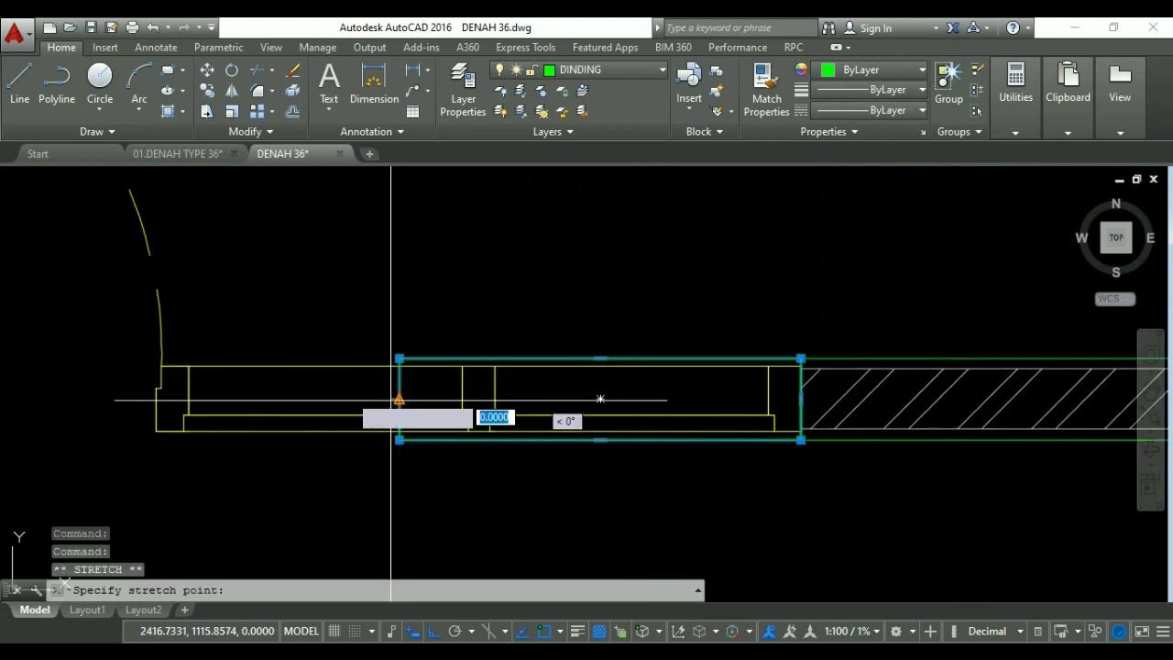
scroll(174, 399, "up", 2)
key("Escape")
key("Escape")
key("Escape")
Draw a line along the front wall's lower edge across the door opening, from the double window outline's corner to the column.
scroll(537, 358, "down", 2)
scroll(474, 416, "up", 3)
type("l")
key("Return")
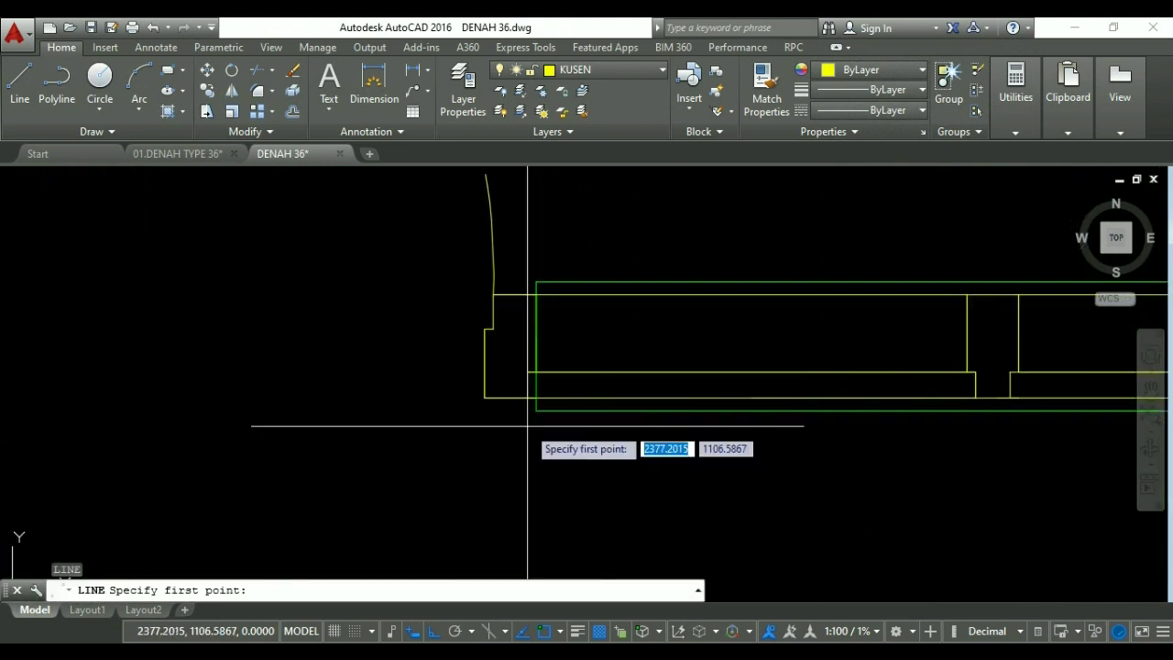
left_click(536, 415)
middle_click_drag(147, 428, 195, 428)
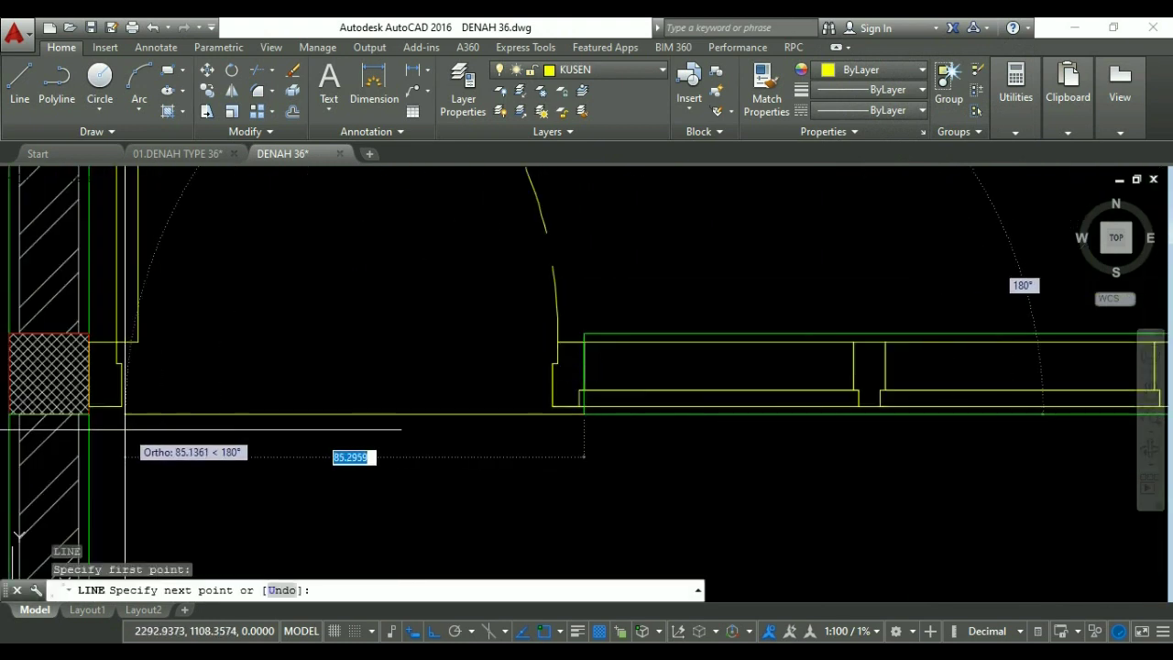
left_click(93, 418)
key("Return")
Match the properties of the line across the front door opening to the green wall outline.
type("ma")
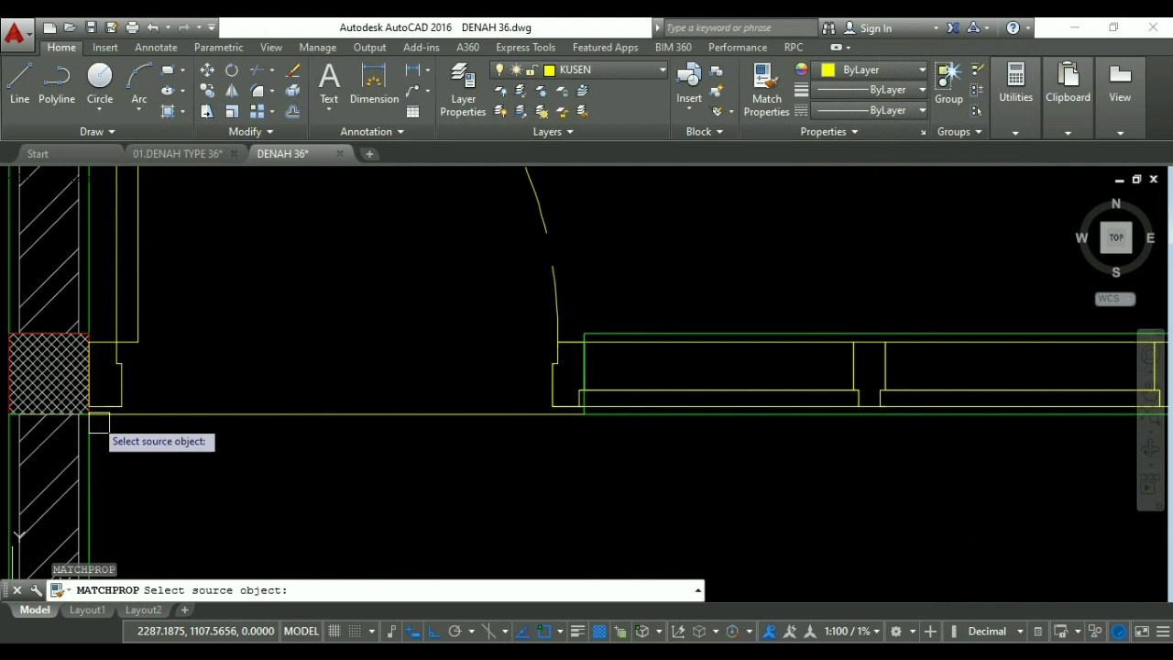
key("Return")
left_click(95, 446)
key("Escape")
key("Escape")
scroll(168, 408, "down", 2)
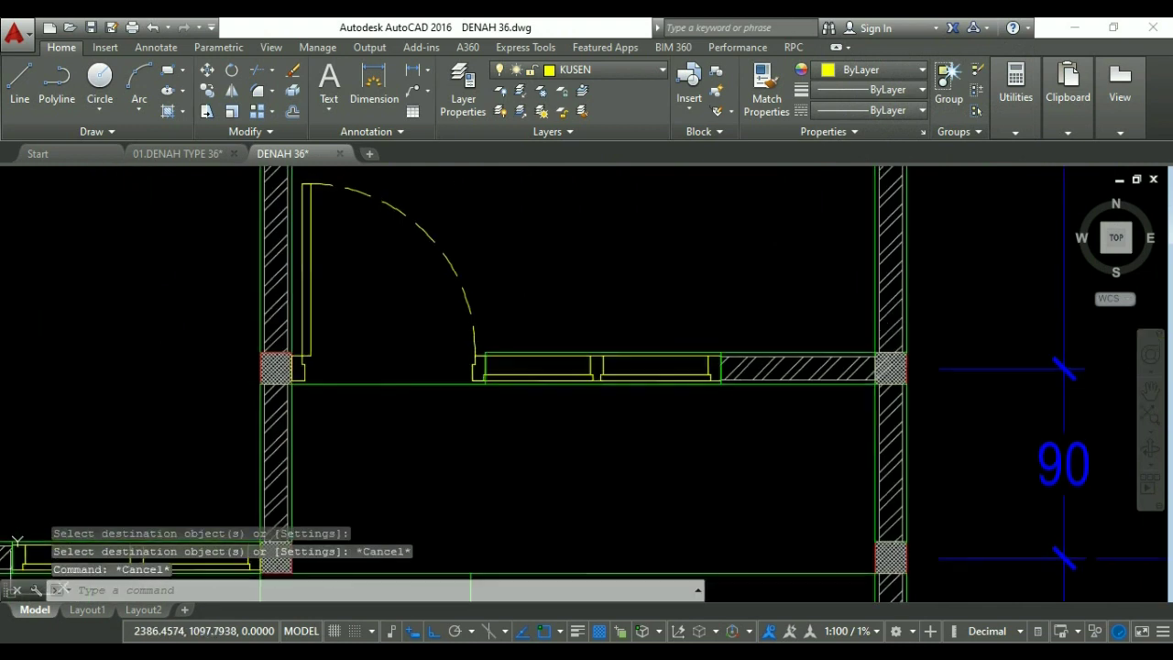
Trim the green outline's left edge where it crosses the double window frame beside the front door.
scroll(498, 388, "up", 4)
type("tr")
key("Return")
scroll(494, 373, "up", 2)
key("Return")
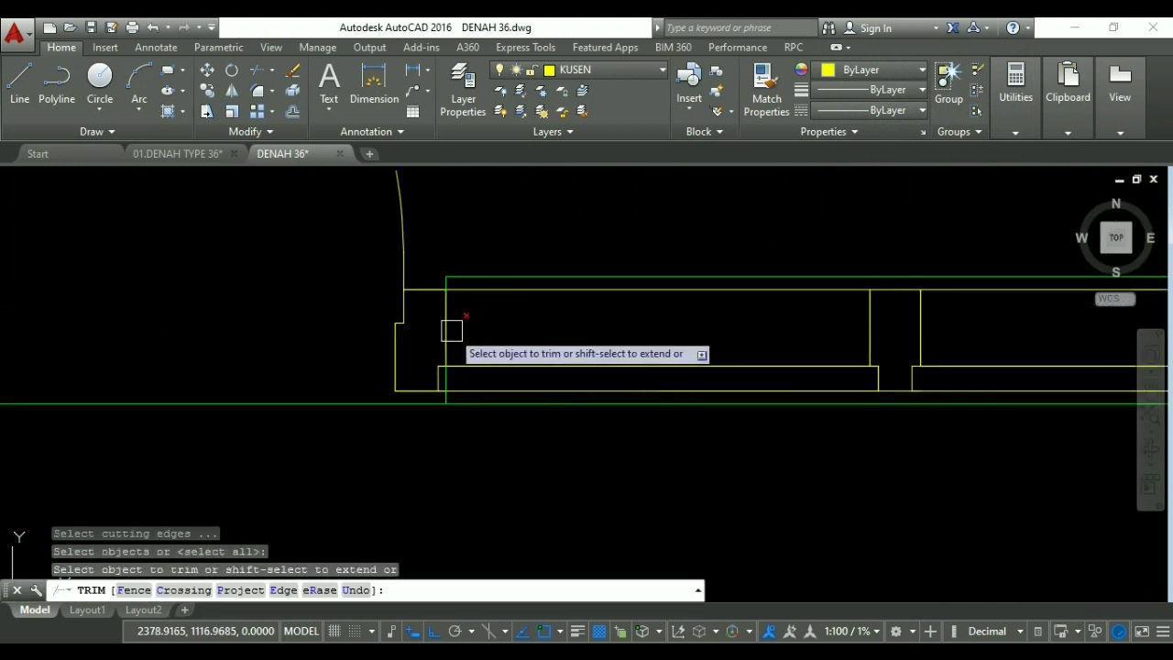
scroll(440, 385, "down", 2)
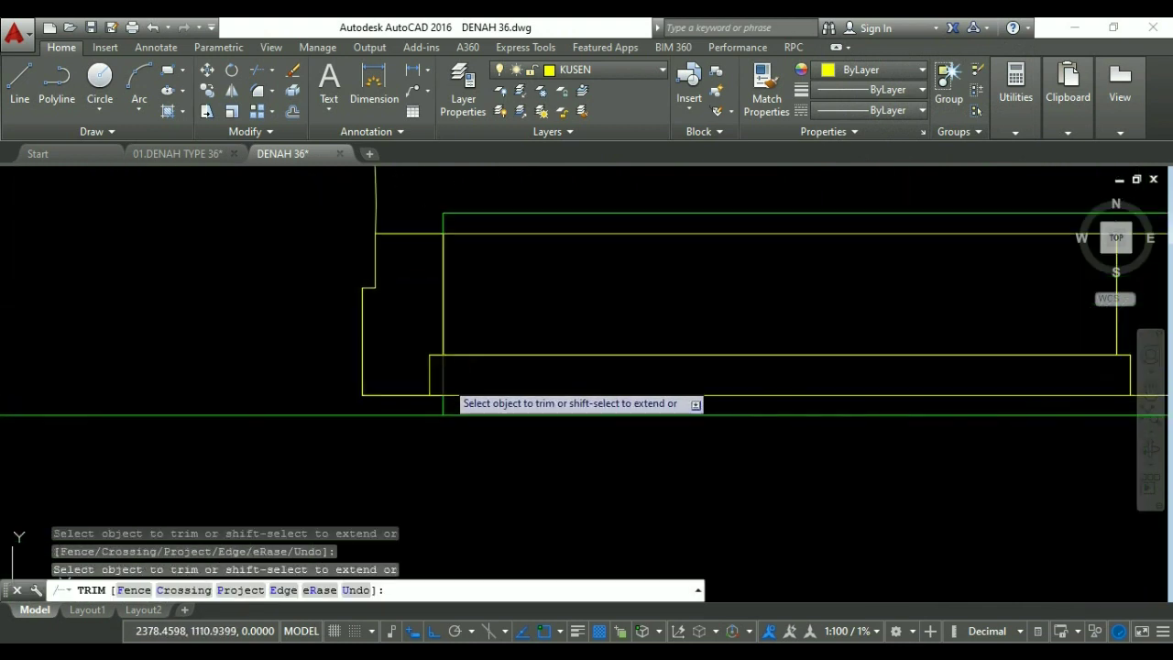
key("Escape")
scroll(490, 354, "down", 1)
scroll(519, 304, "down", 5)
key("Escape")
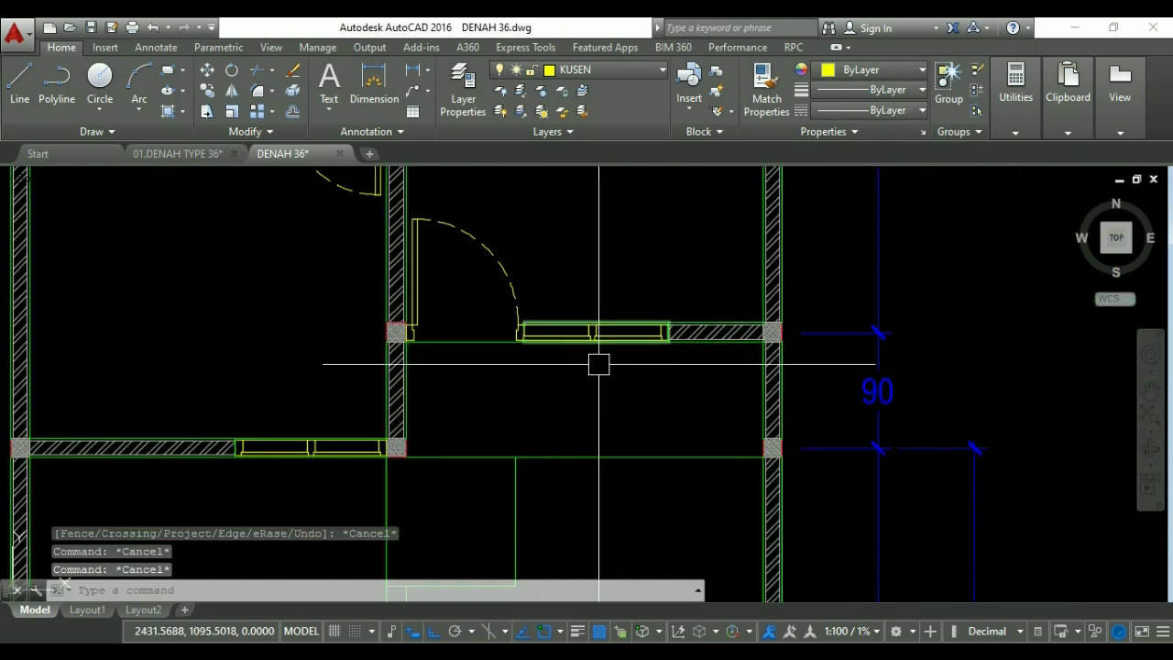
Make ARSIR the current layer and start a hatch in the four wall segments enclosing the bathroom.
middle_click_drag(660, 385, 642, 458)
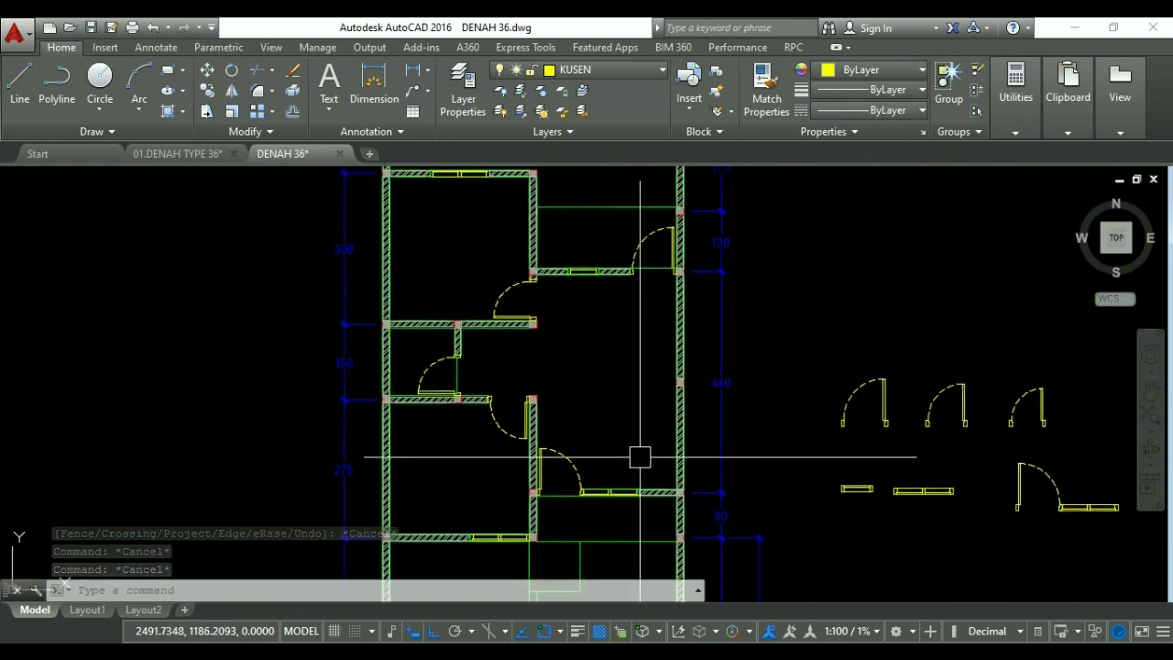
middle_click_drag(568, 361, 519, 343)
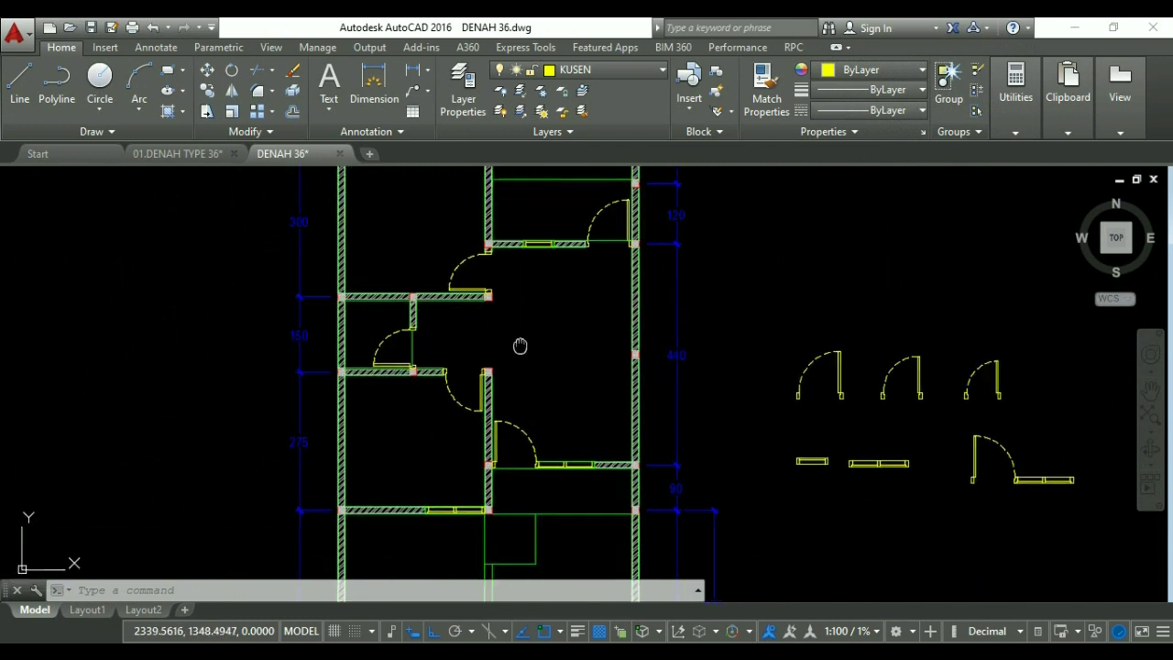
scroll(381, 346, "up", 4)
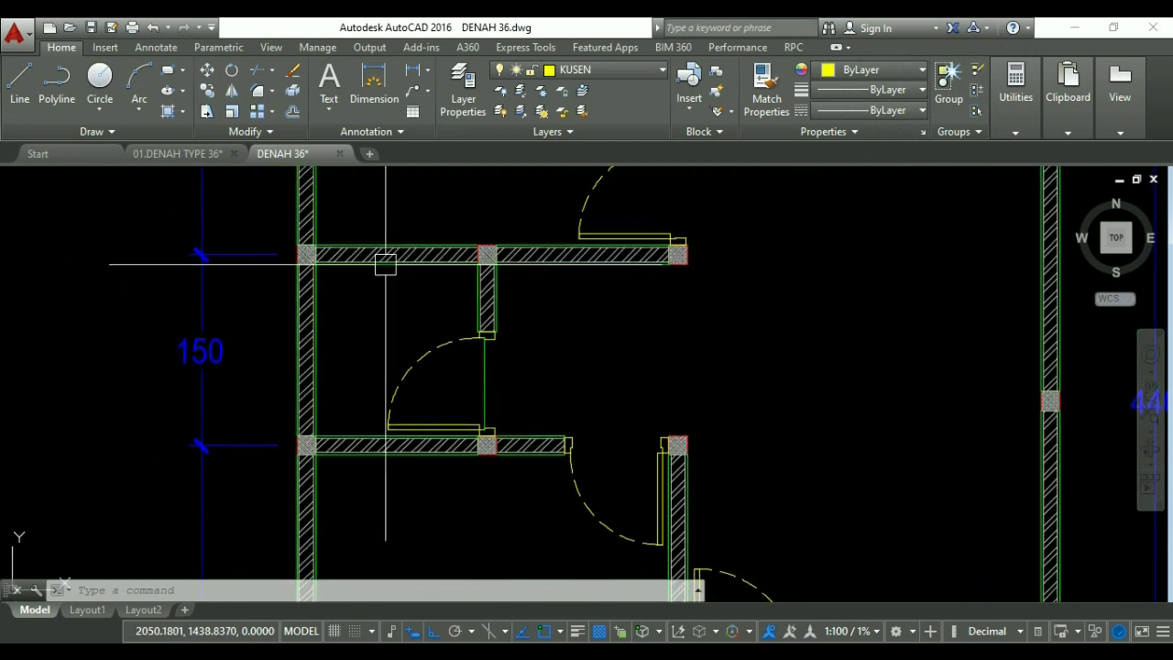
left_click(590, 73)
left_click(597, 118)
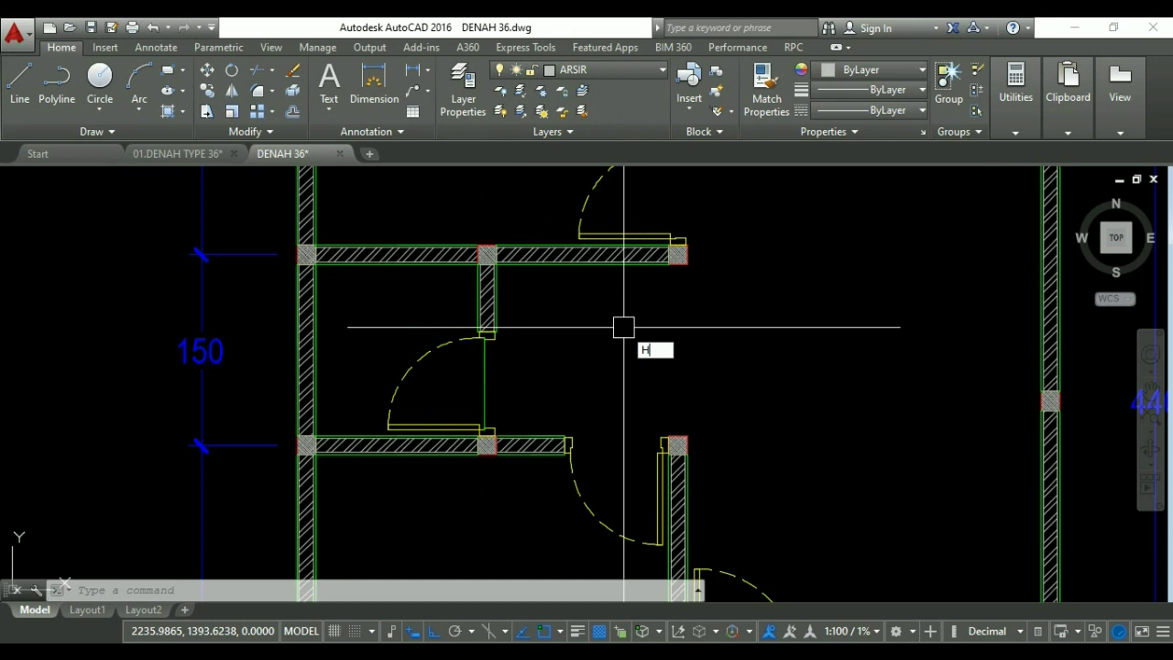
type("h")
key("Return")
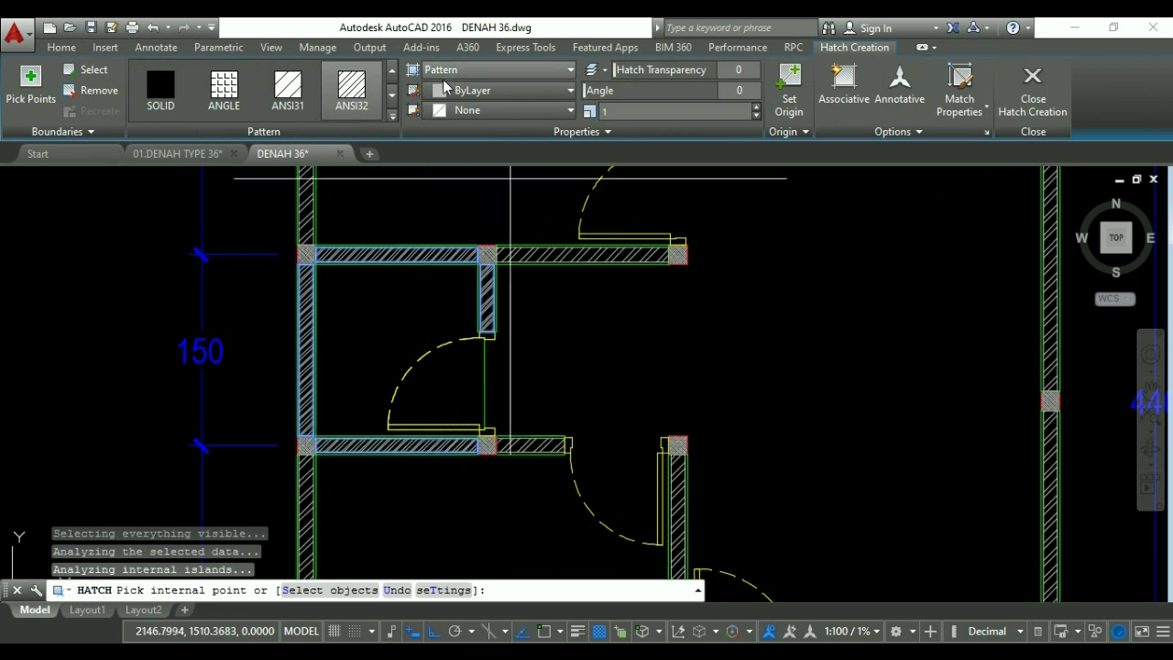
Apply the ANSI31 pattern to the bathroom wall hatch with an angle of 90 and a scale of 1.5.
left_click(289, 92)
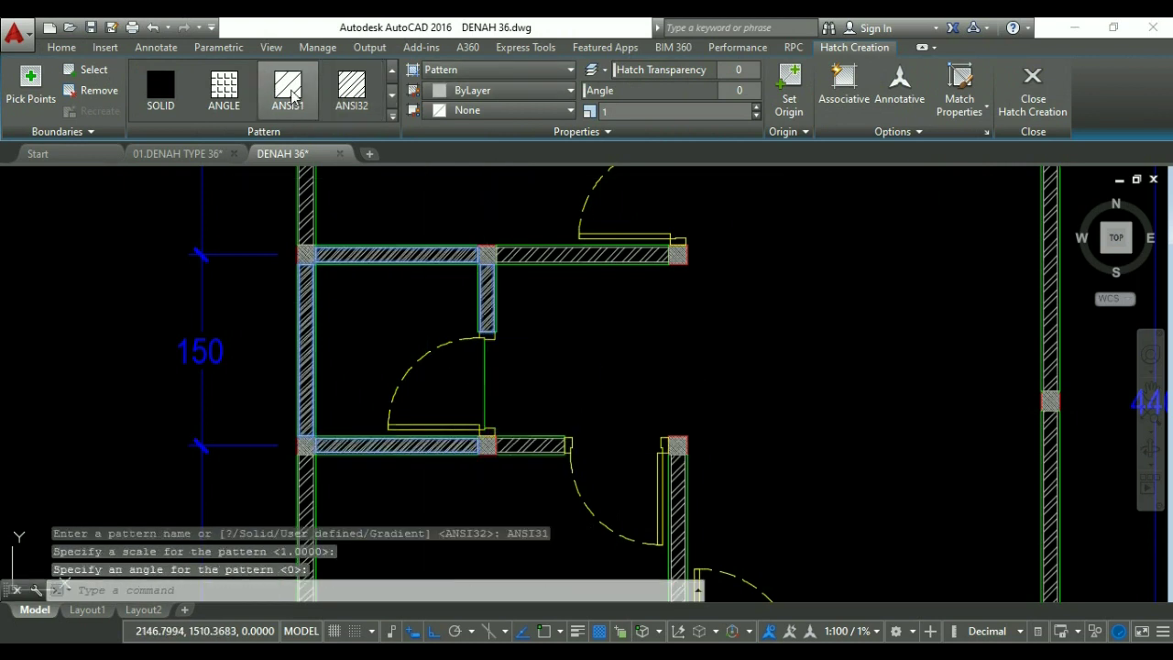
left_click(739, 92)
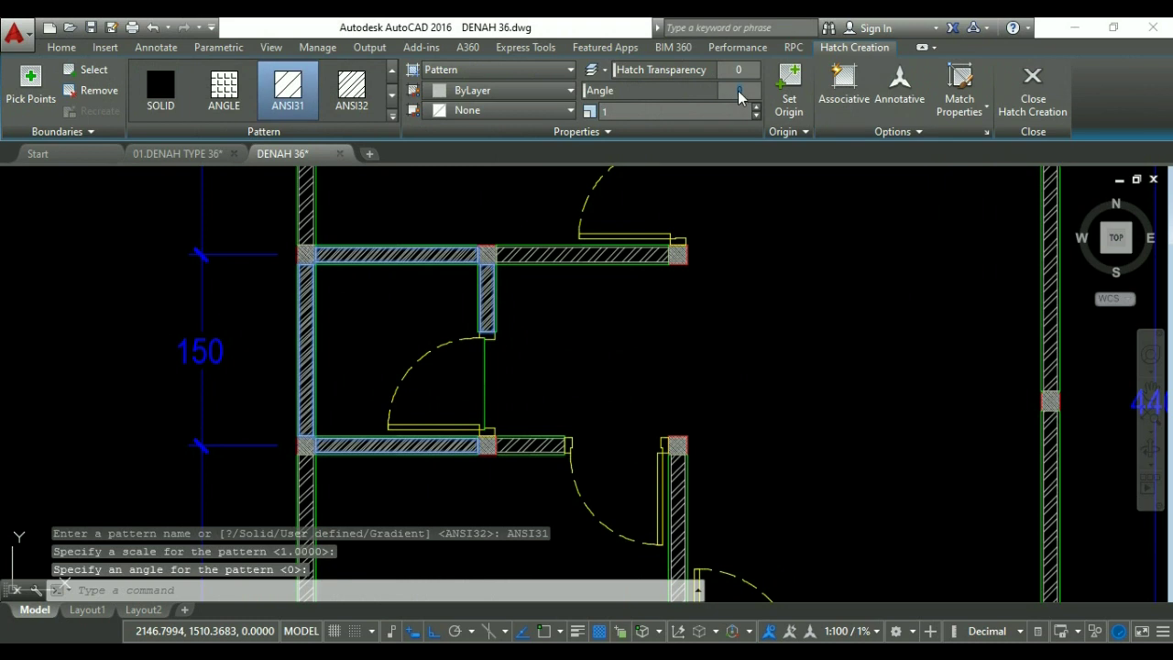
type("90")
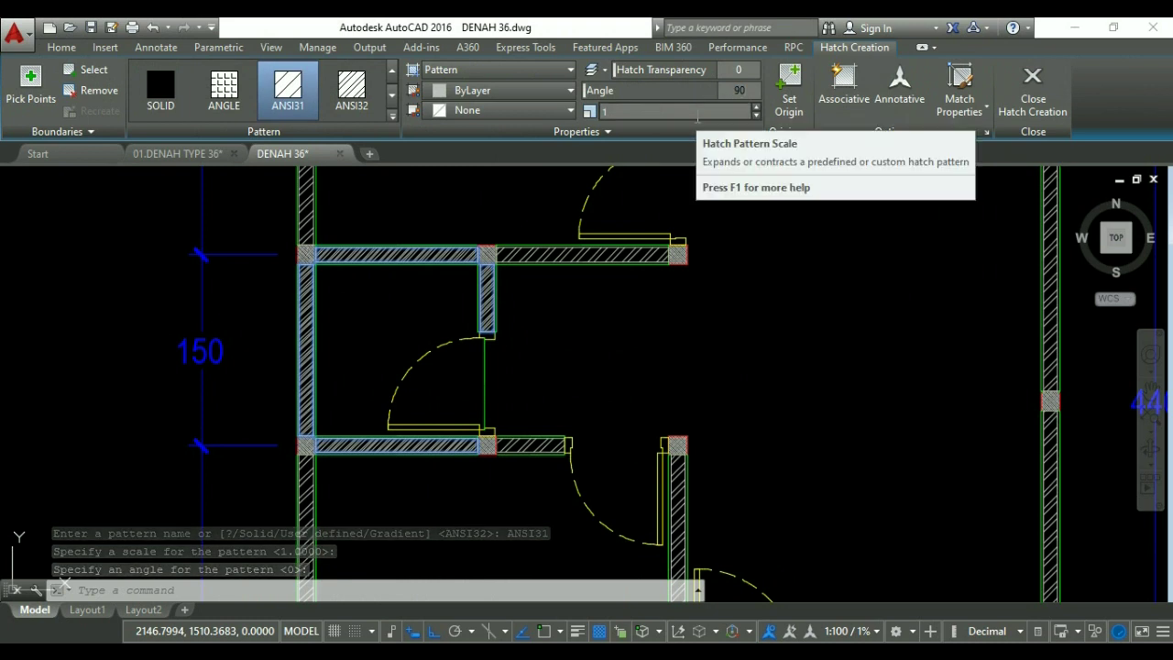
key("Return")
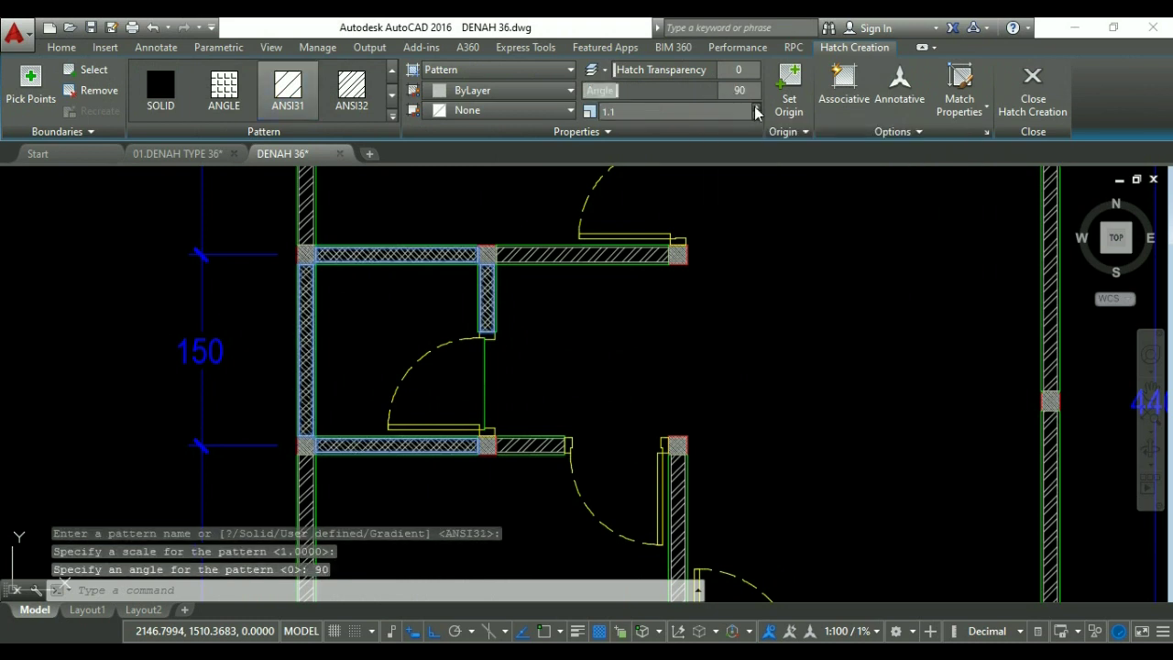
key("BackSpace")
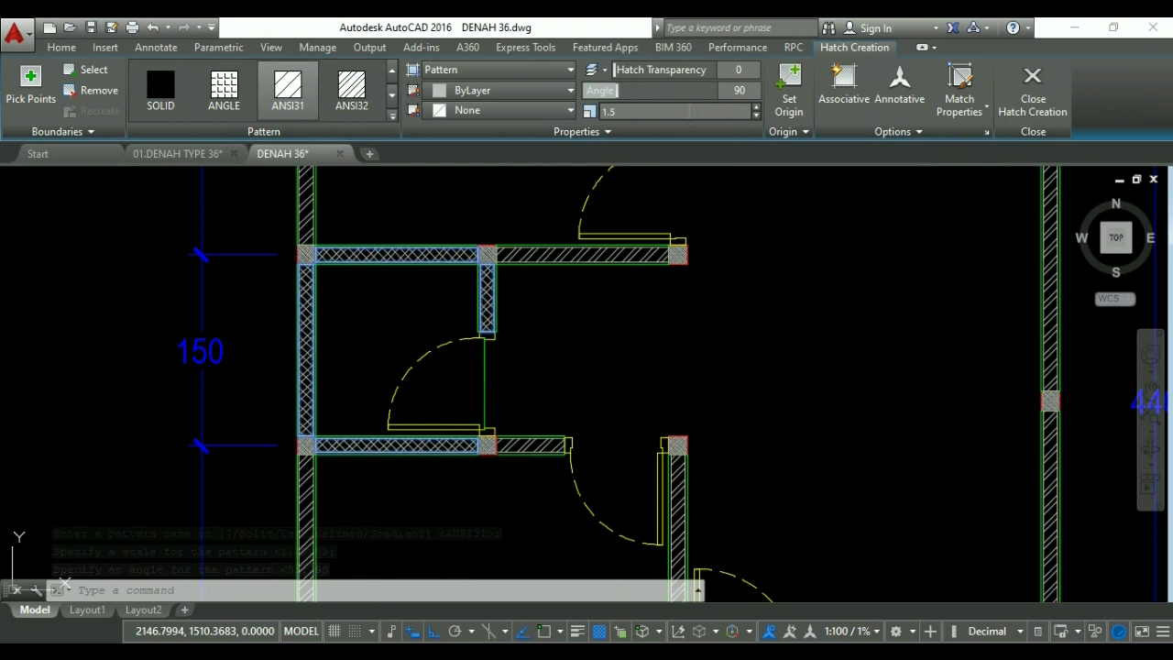
key("Return")
key("Return")
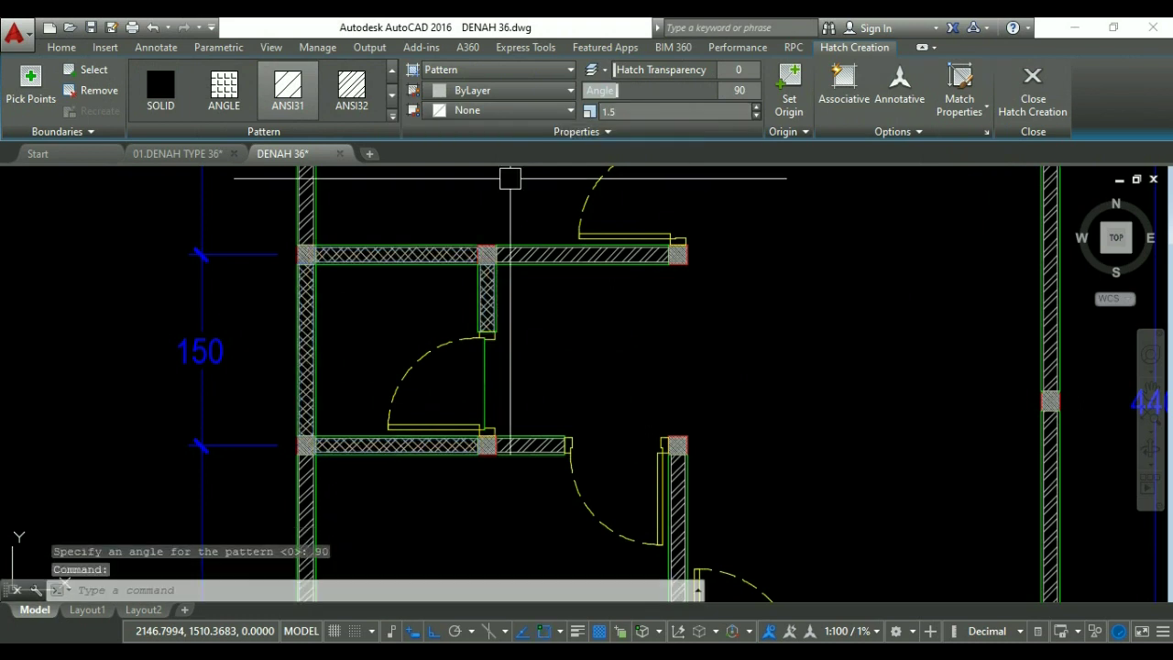
Make TEKS the current layer.
scroll(702, 199, "down", 3)
middle_click_drag(466, 366, 474, 320)
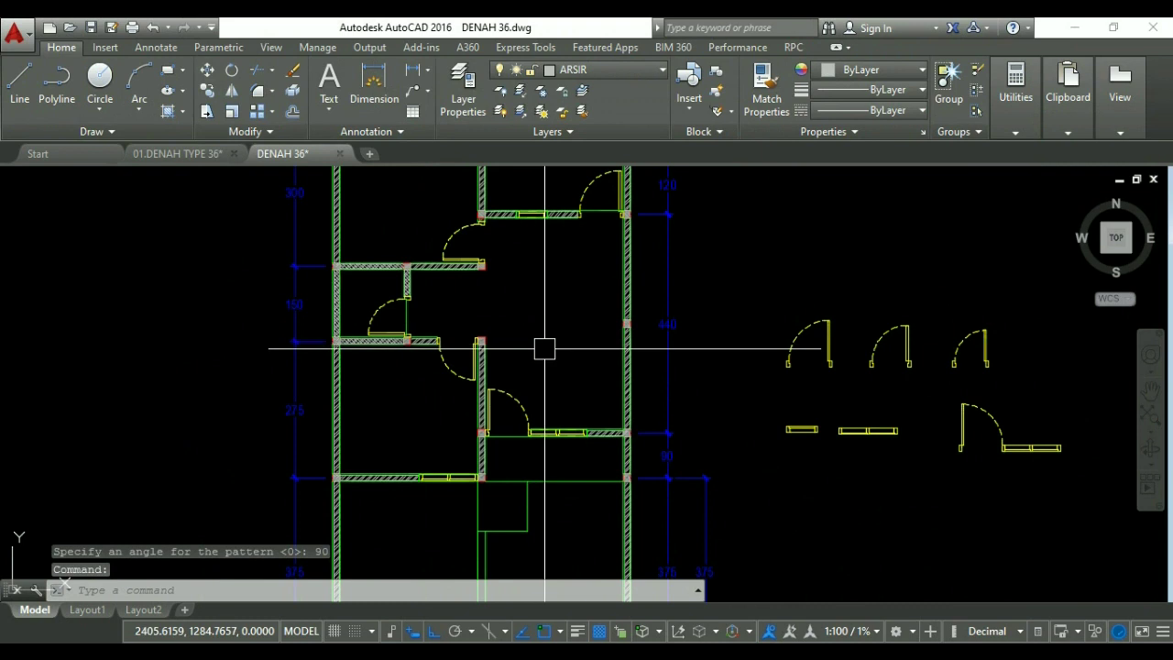
scroll(545, 348, "down", 2)
middle_click_drag(547, 363, 560, 409)
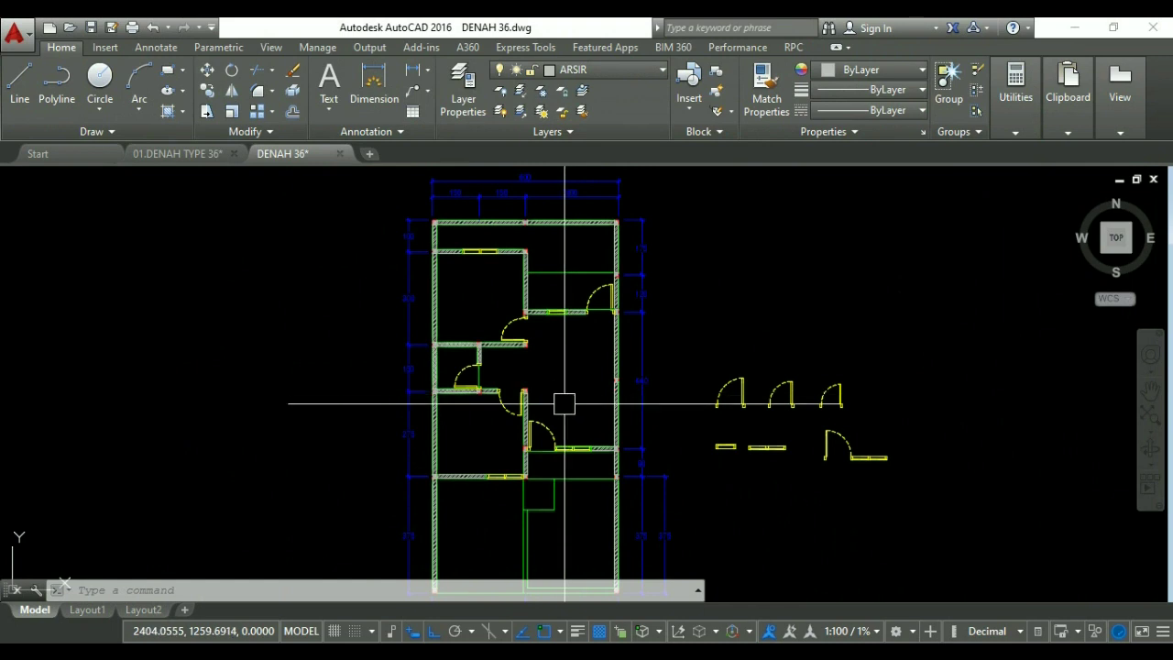
middle_click_drag(561, 423, 548, 284)
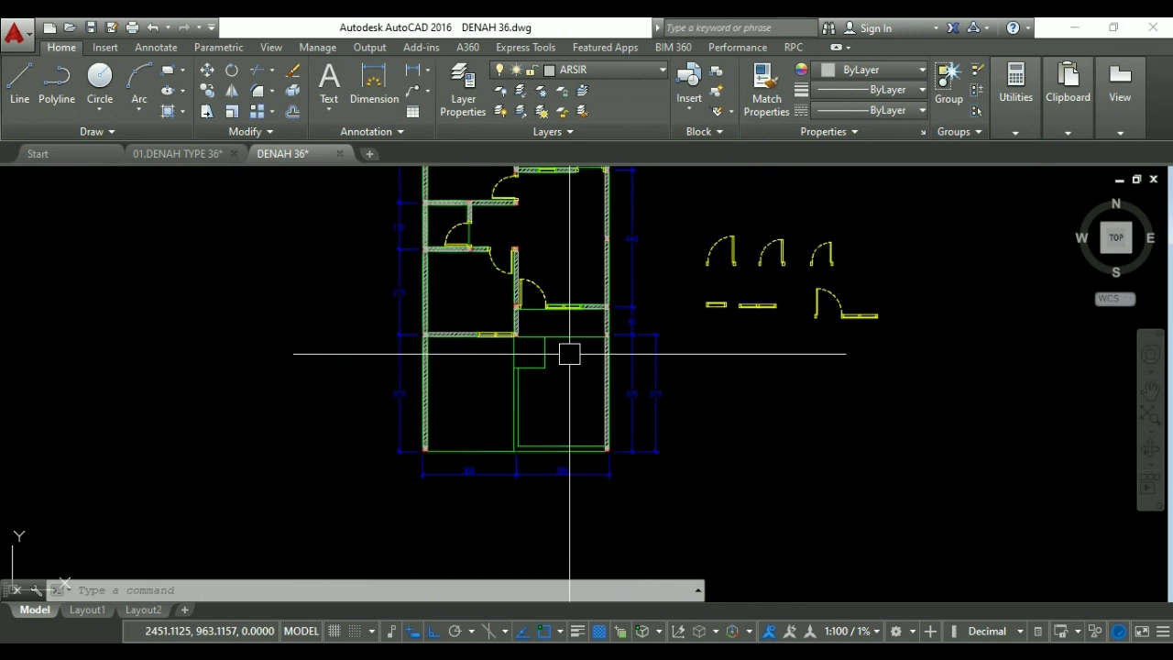
left_click(619, 70)
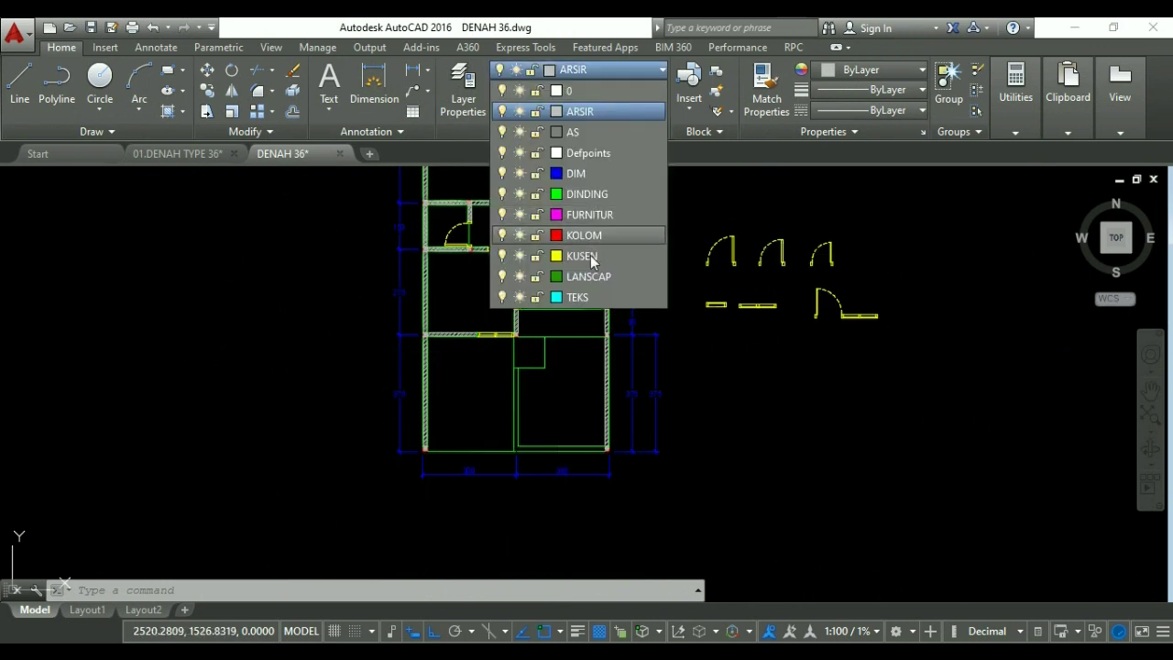
left_click(584, 298)
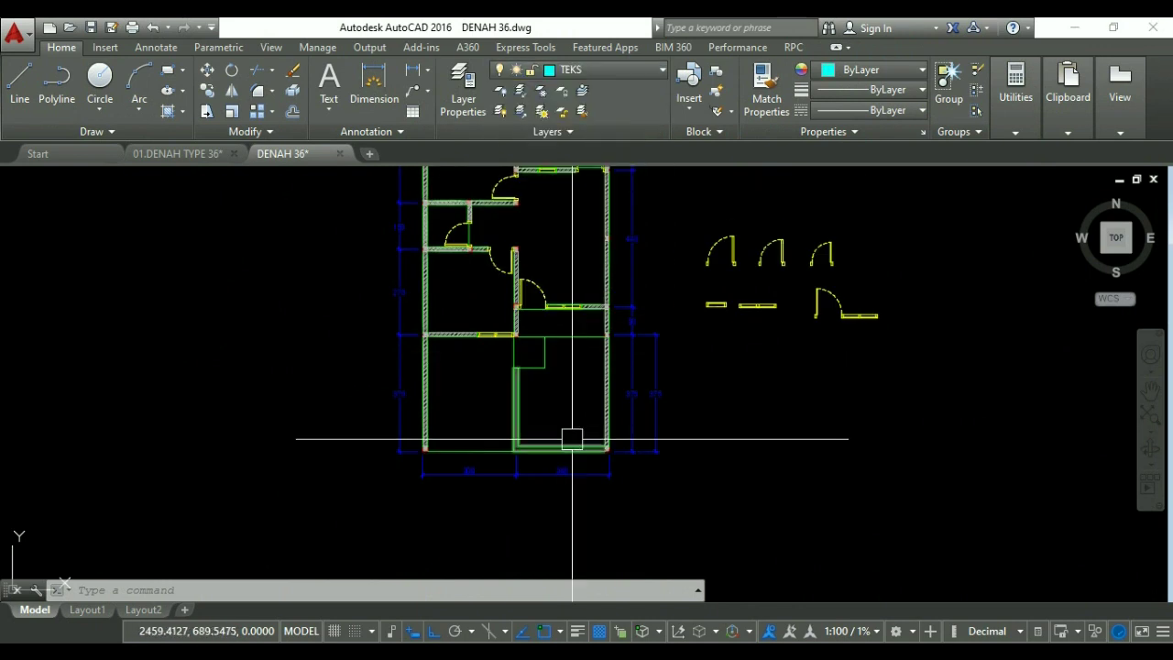
Copy the right-hand 300 dimension at the front of the plan straight down by about 120 units.
scroll(572, 439, "up", 4)
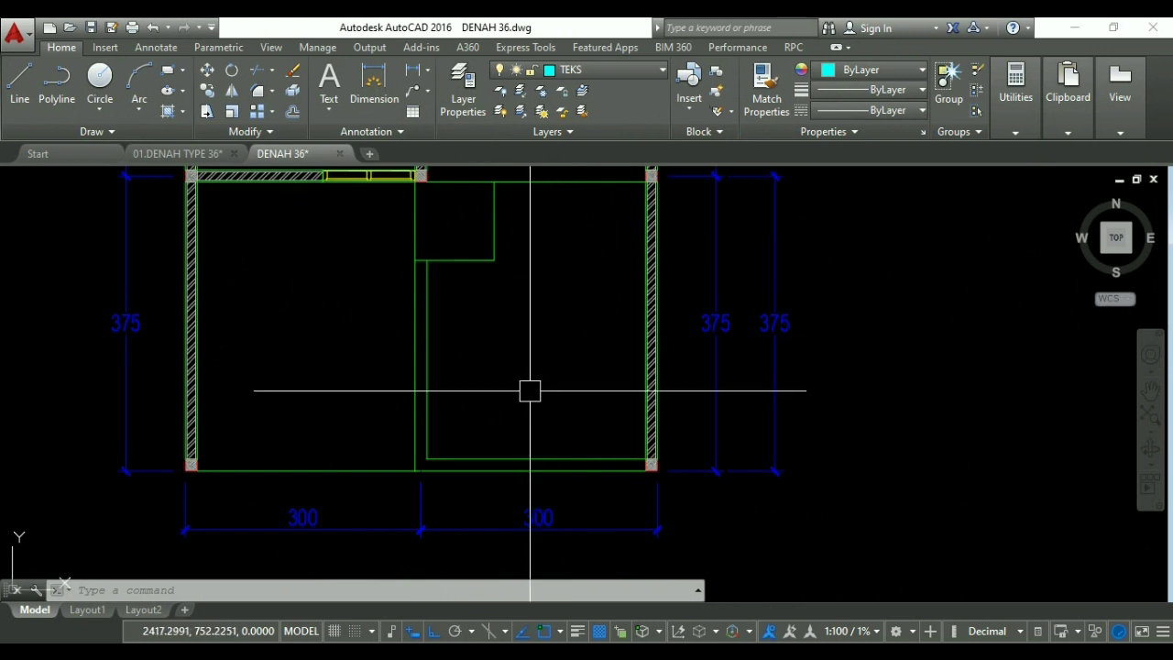
middle_click_drag(530, 391, 530, 341)
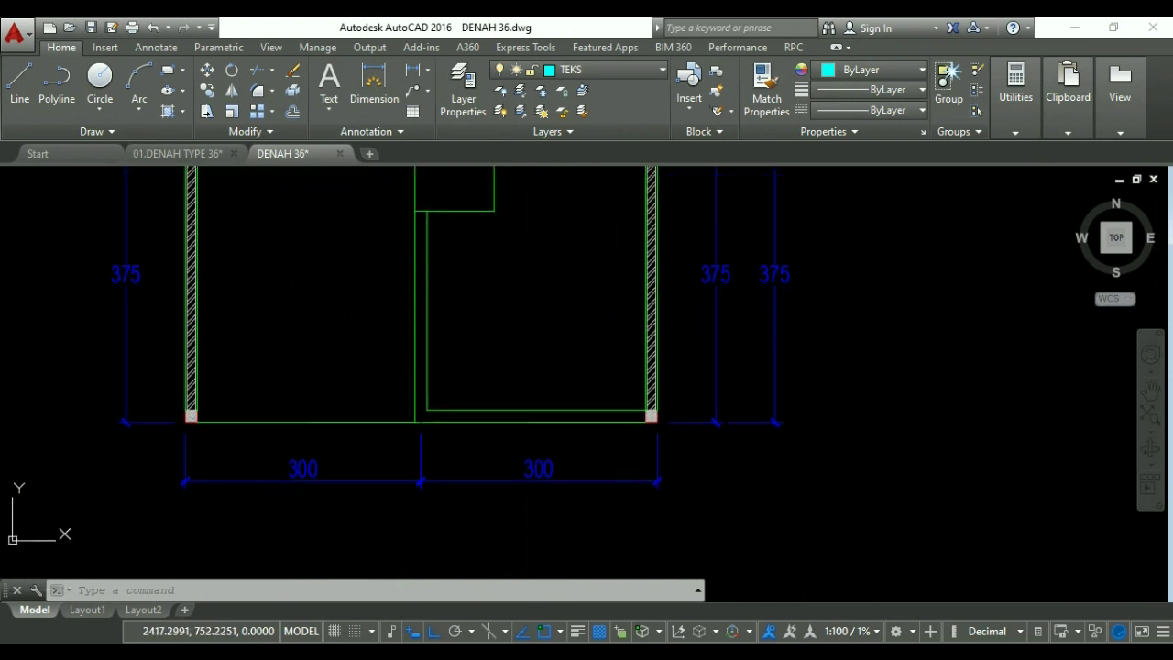
type("O")
key("Return")
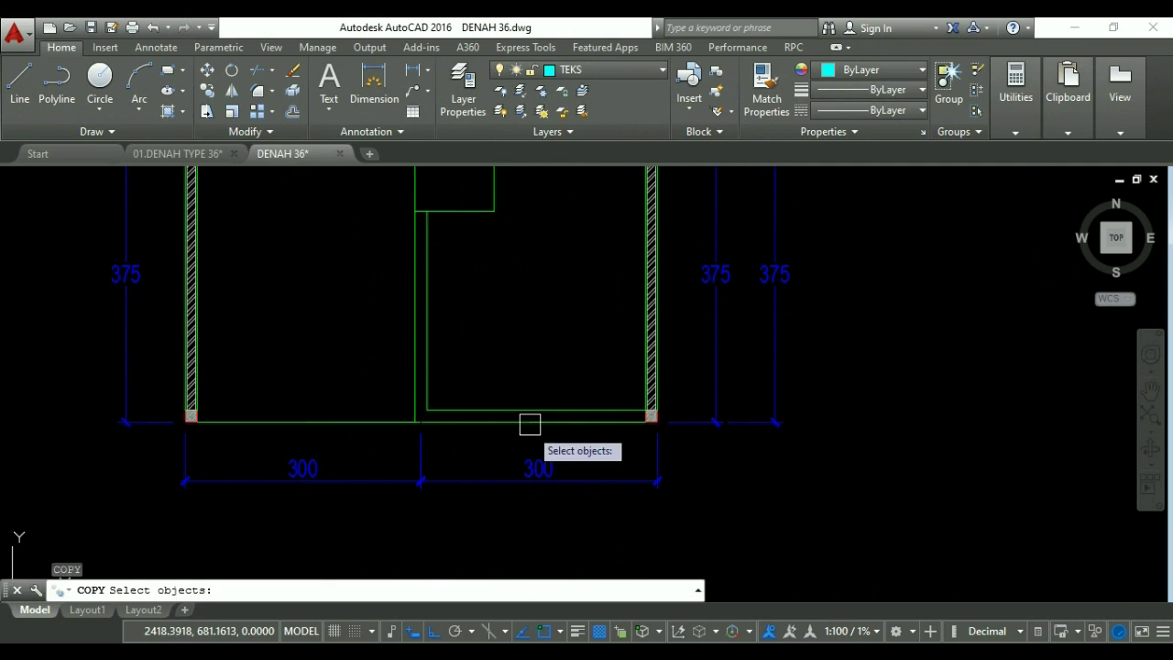
left_click(534, 467)
middle_click_drag(535, 466, 521, 361)
key("Return")
left_click(644, 376)
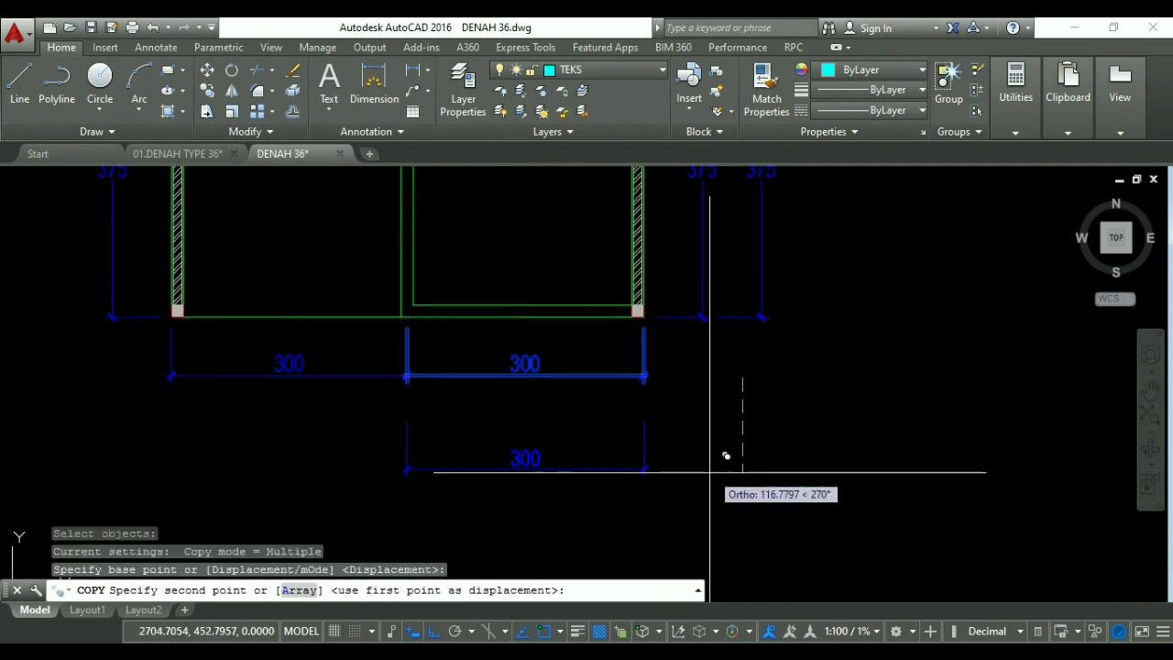
left_click(653, 474)
key("Escape")
key("Escape")
Explode the copied dimension and erase its dimension line, extension lines and ticks, leaving only the text.
left_click(639, 473)
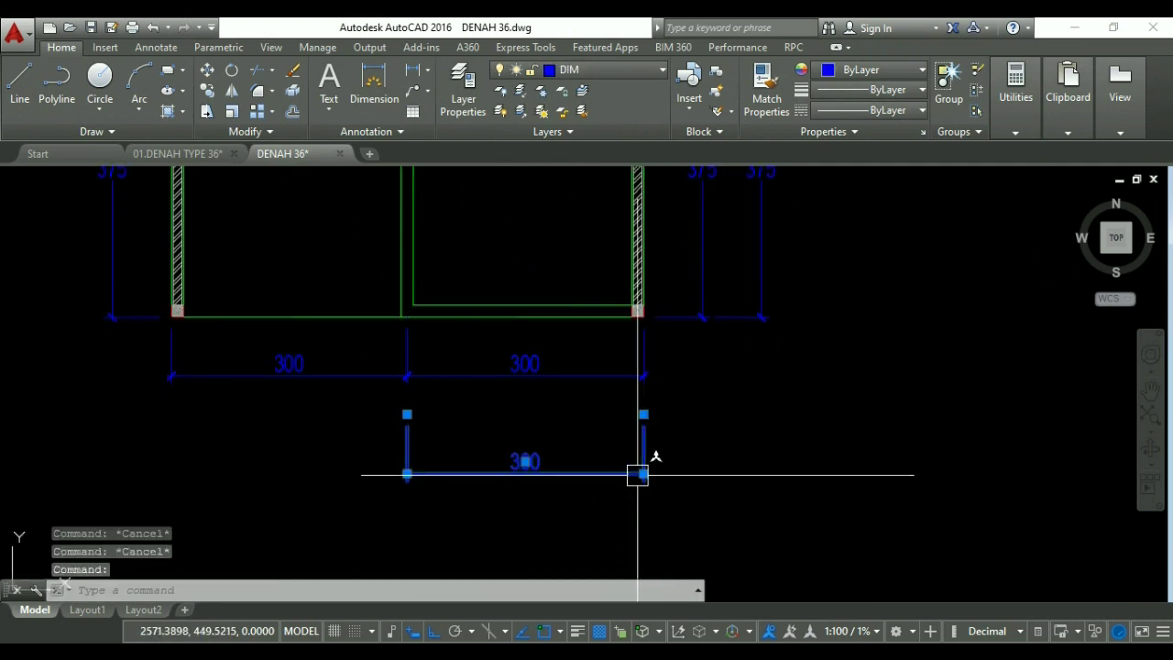
type("E")
key("Return")
left_click(419, 490)
left_click(387, 453)
type("E")
key("Return")
scroll(569, 469, "up", 4)
key("Escape")
key("Escape")
key("Escape")
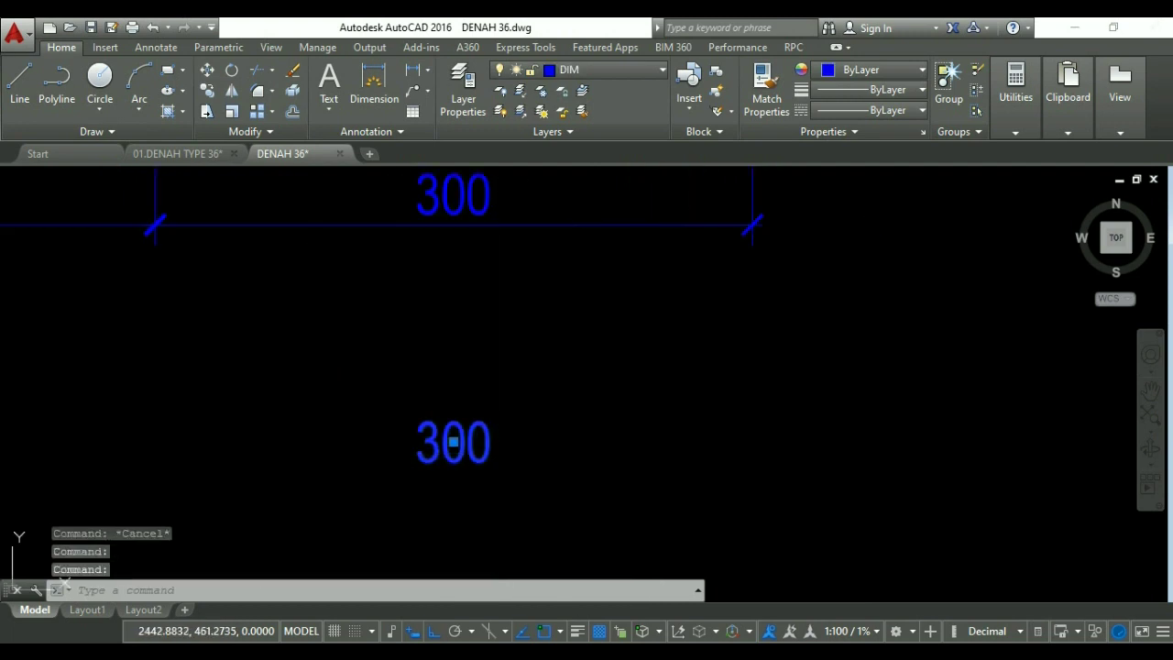
Replace the loose 300 text below the plan with R. TAMU.
double_click(453, 442)
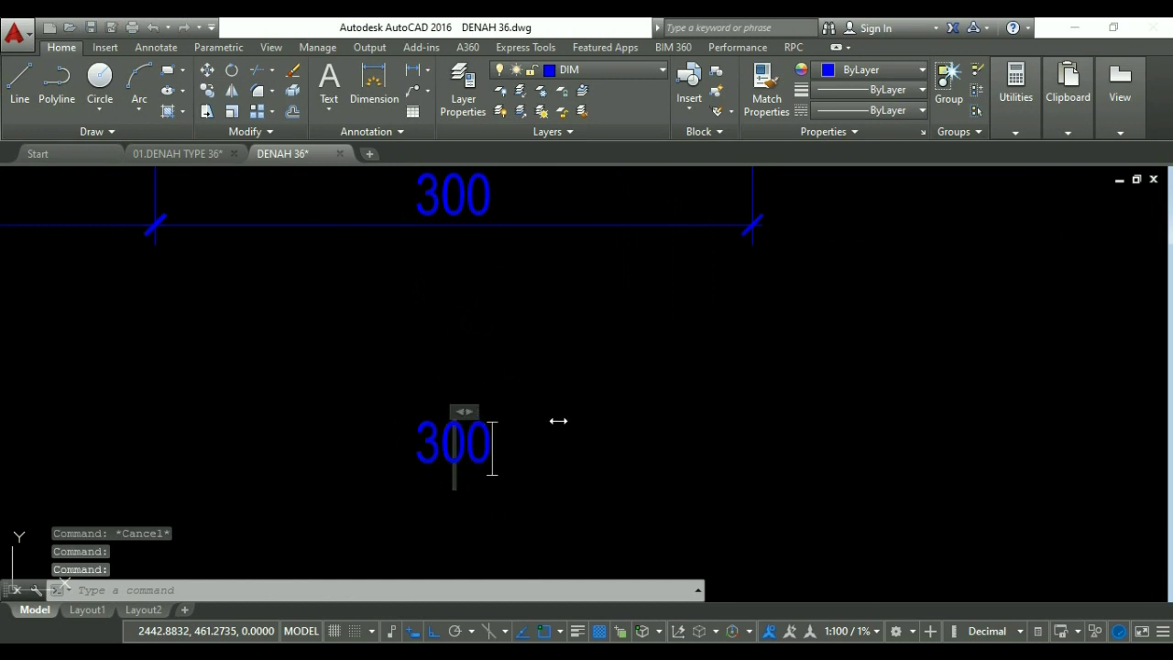
left_click_drag(562, 407, 656, 407)
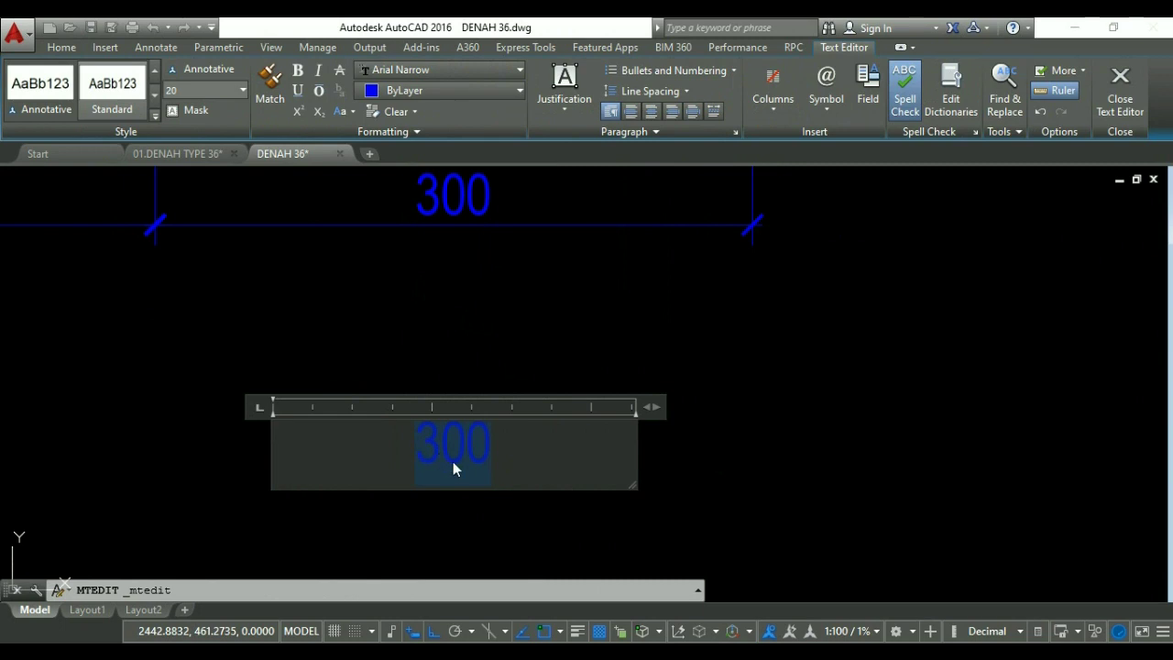
type("R. ")
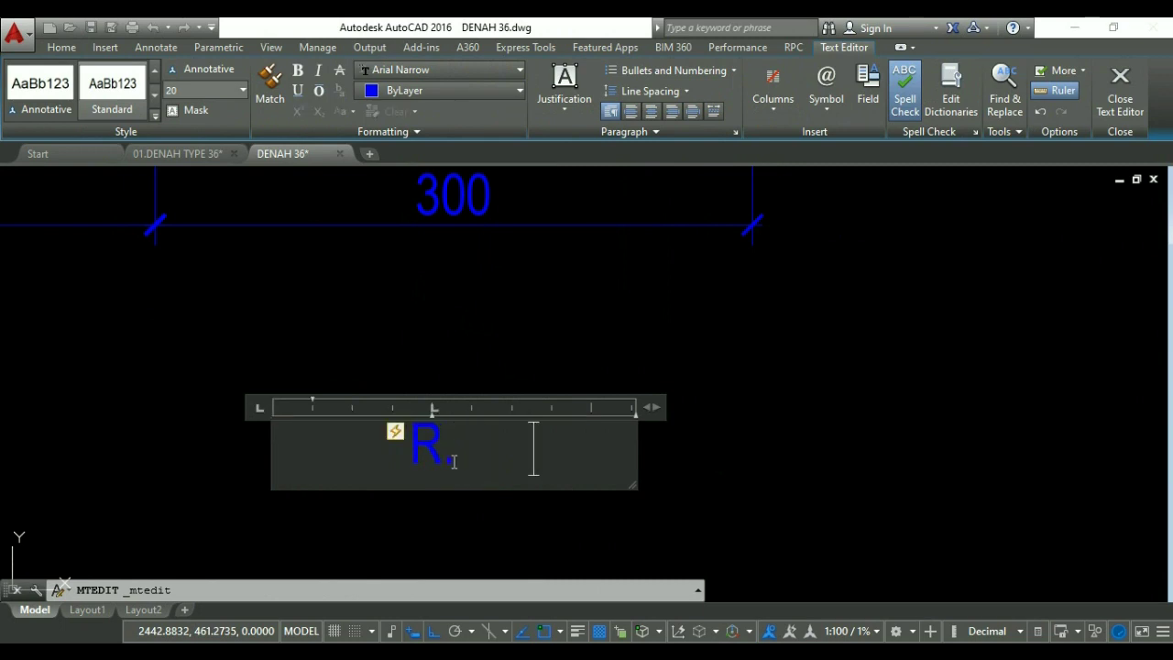
type("TAMU")
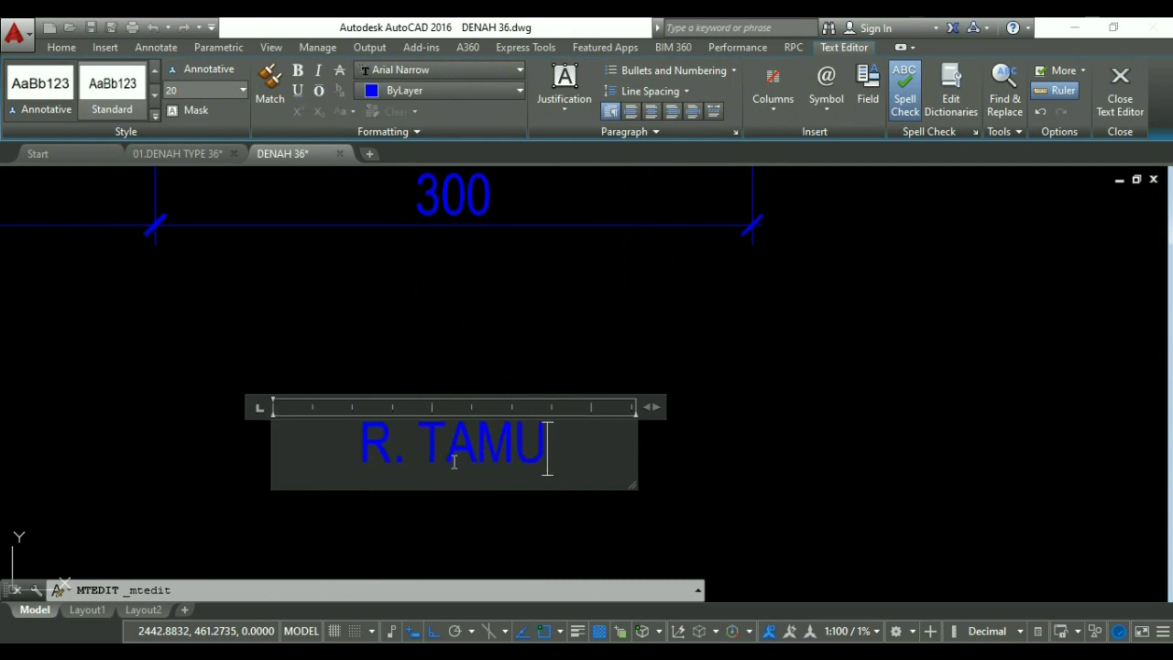
Add a second line below R. TAMU reading ±0.00 I, using the Plus/Minus symbol.
key("Return")
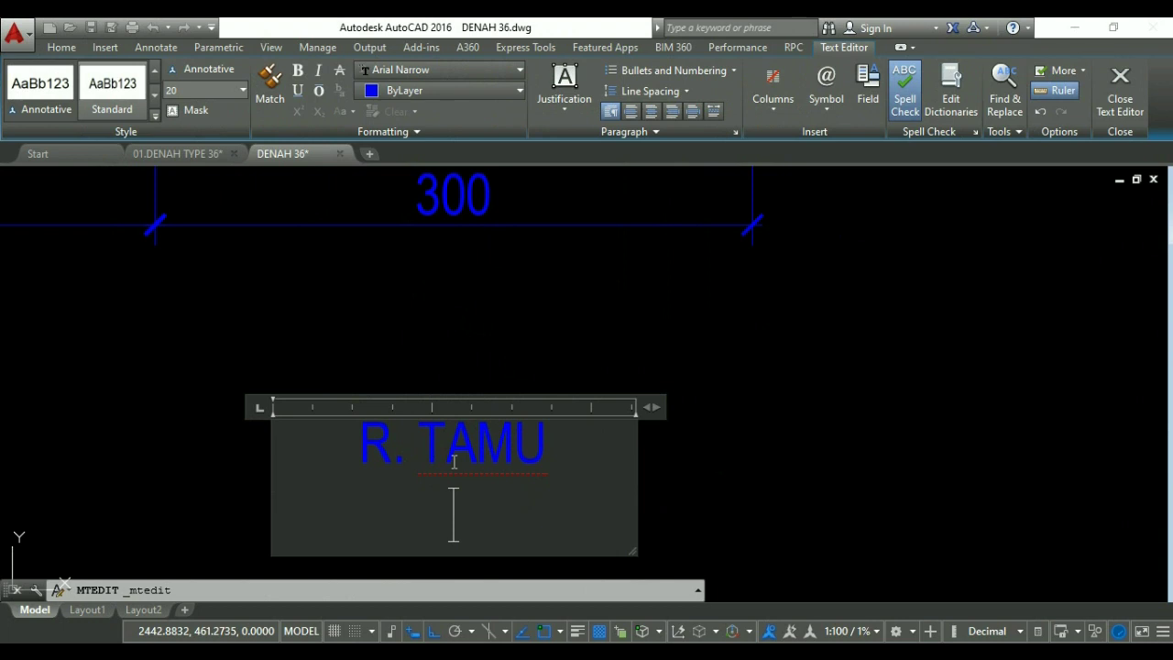
left_click(826, 91)
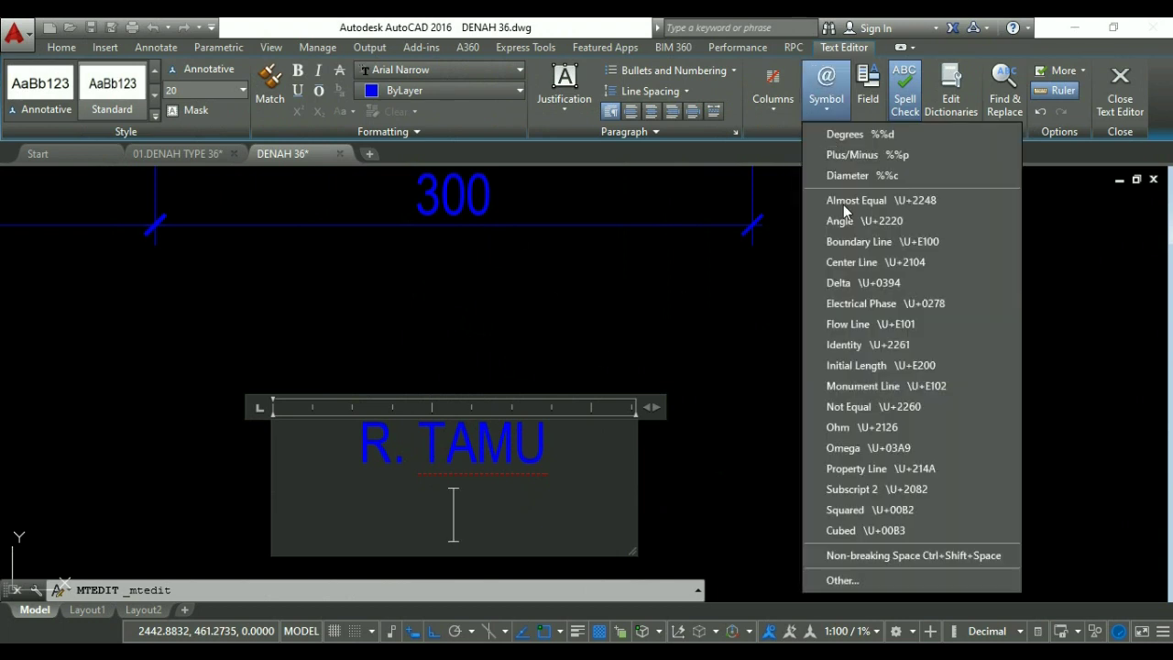
left_click(863, 156)
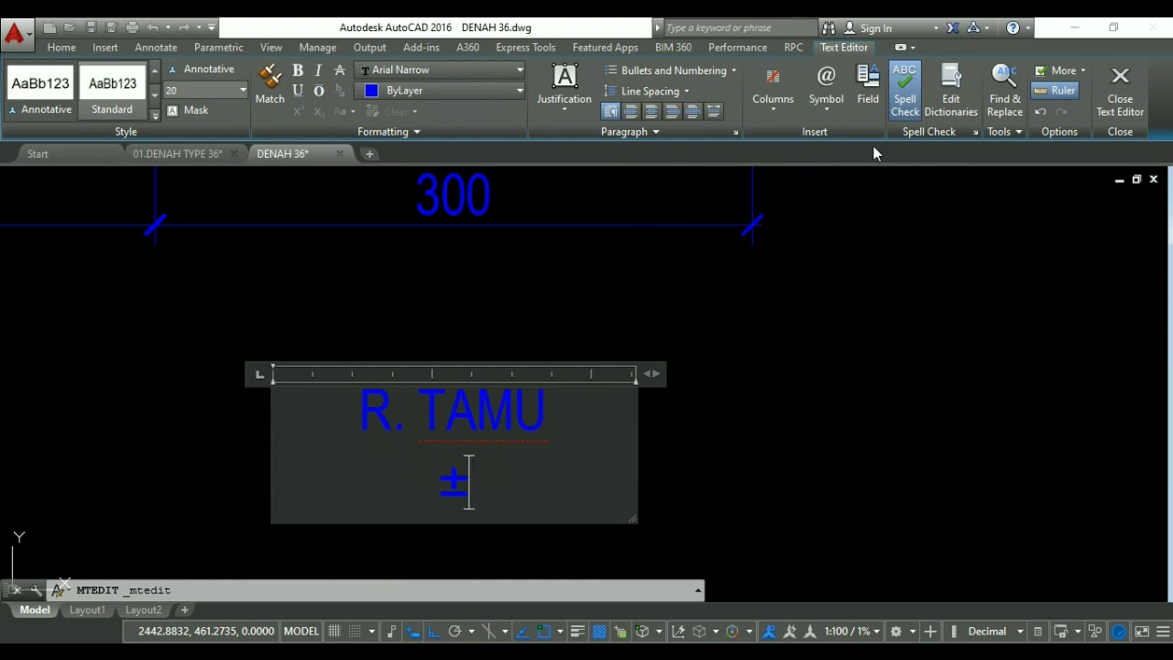
type("0")
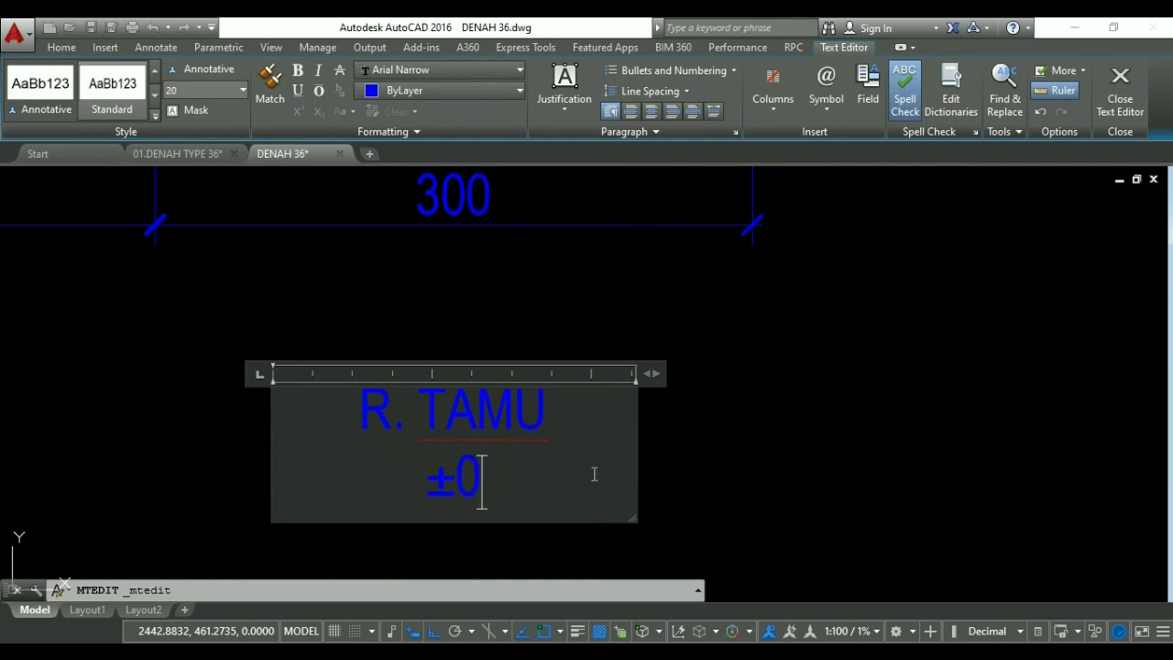
type(".00")
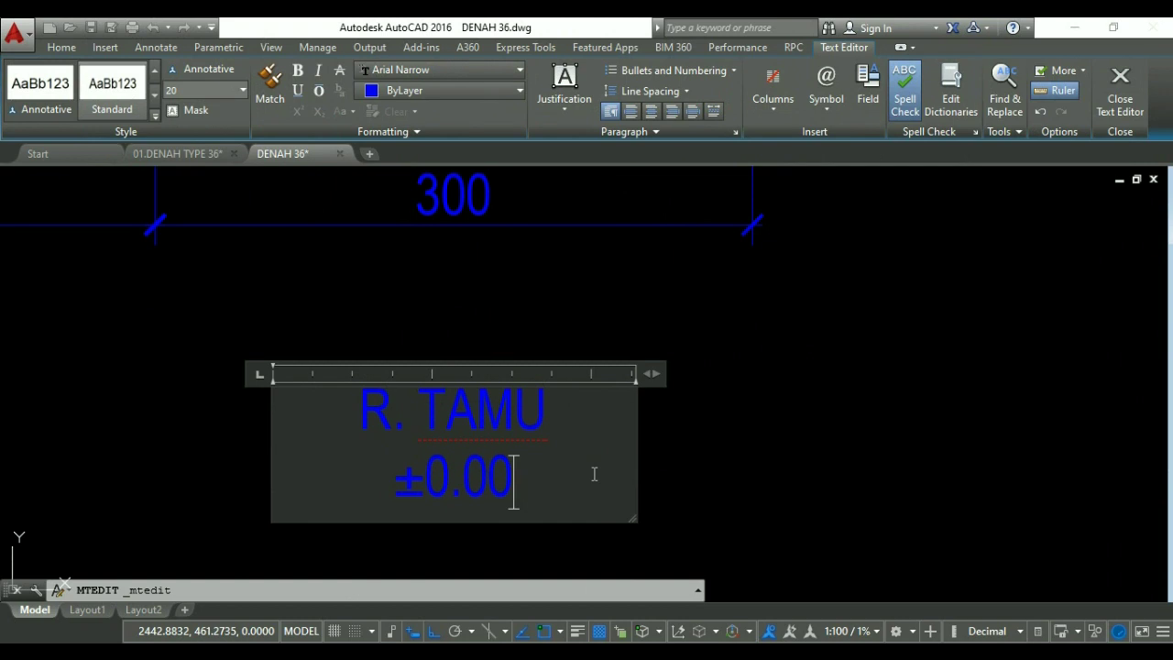
type(" I")
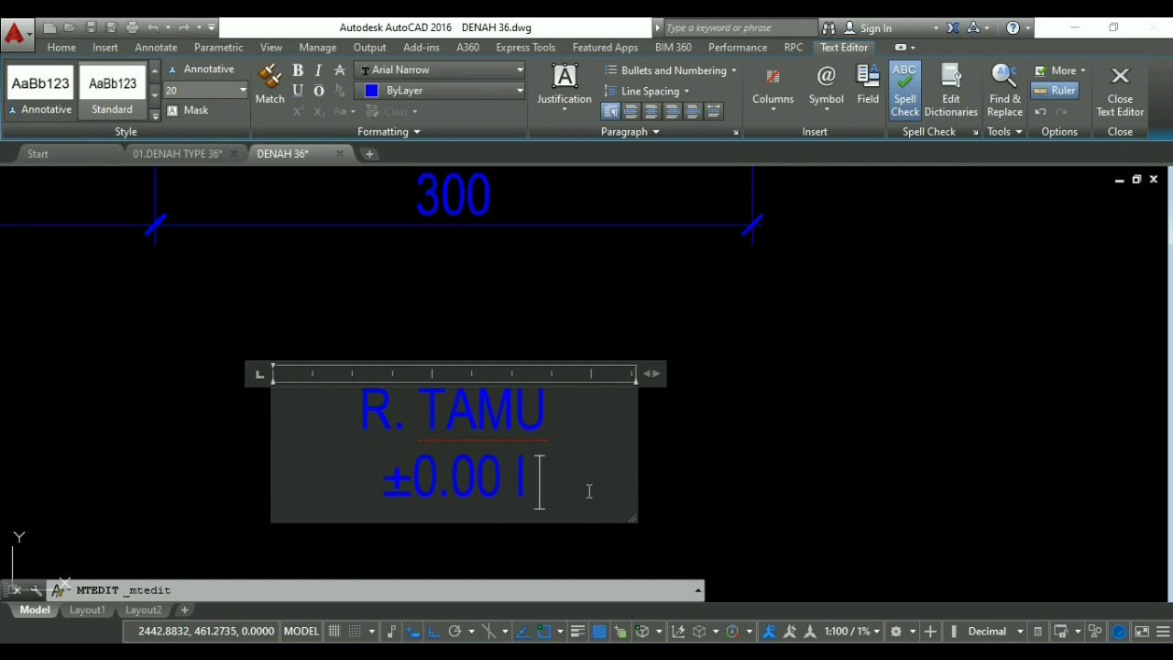
Complete the second line as FFL ±0.00 I CH +2.90 and widen the text frame so it fits on one line.
left_click(382, 481)
type("FFL")
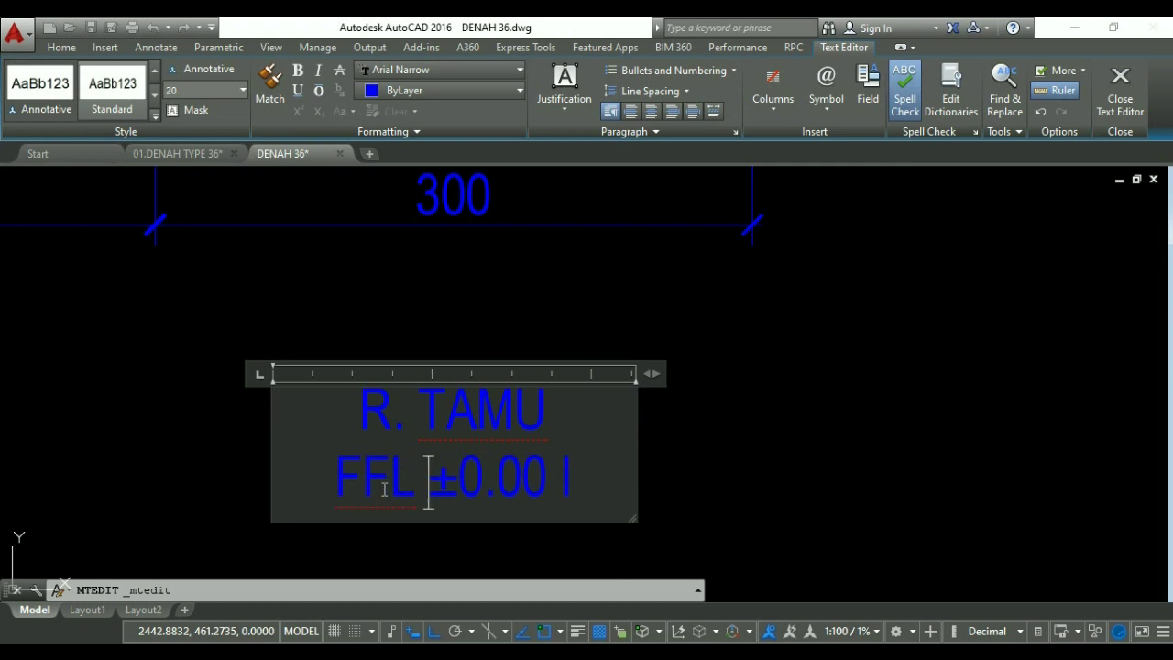
key("BackSpace")
type(".")
key("BackSpace")
type("CH")
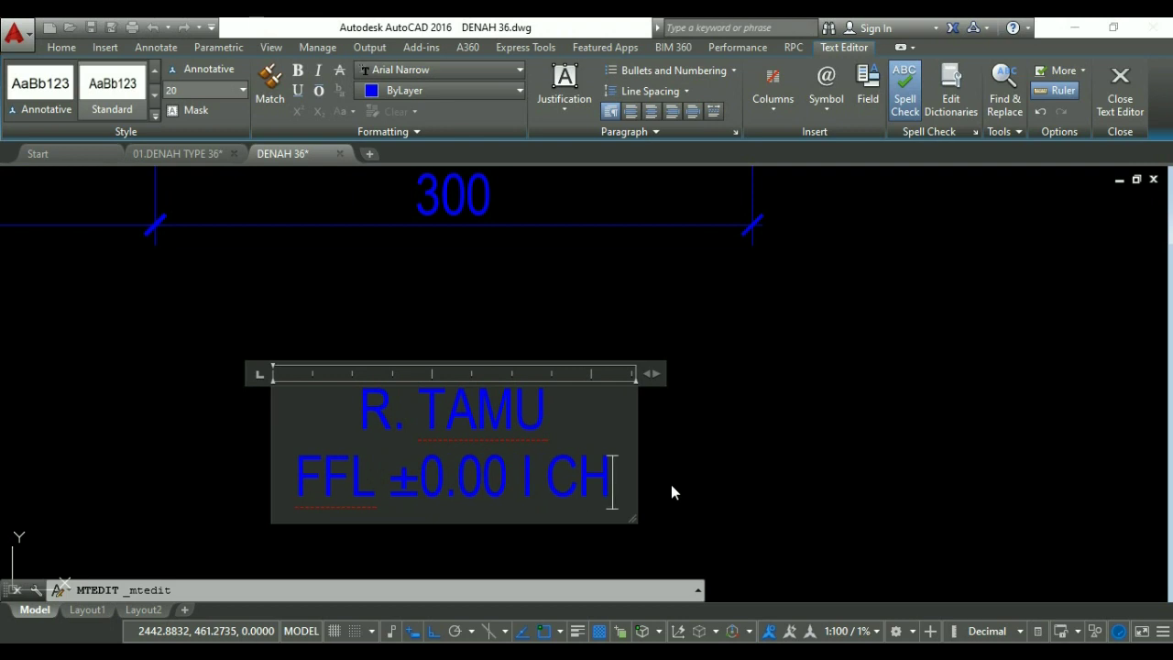
type(" +")
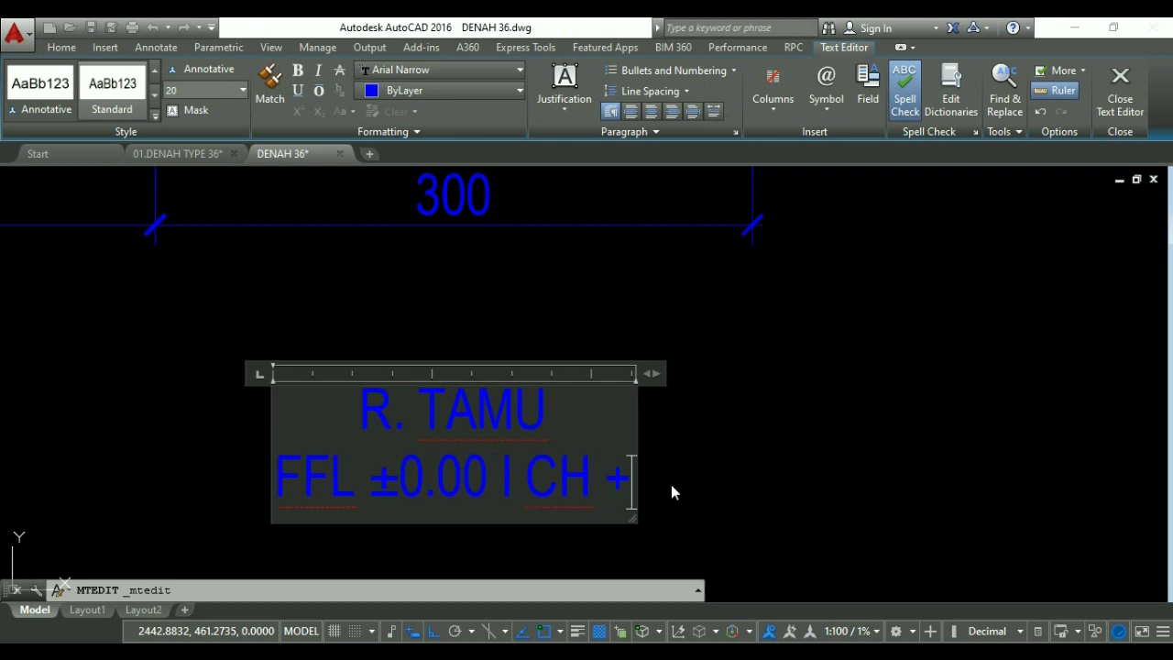
key("Up")
left_click(631, 475)
type("2.90")
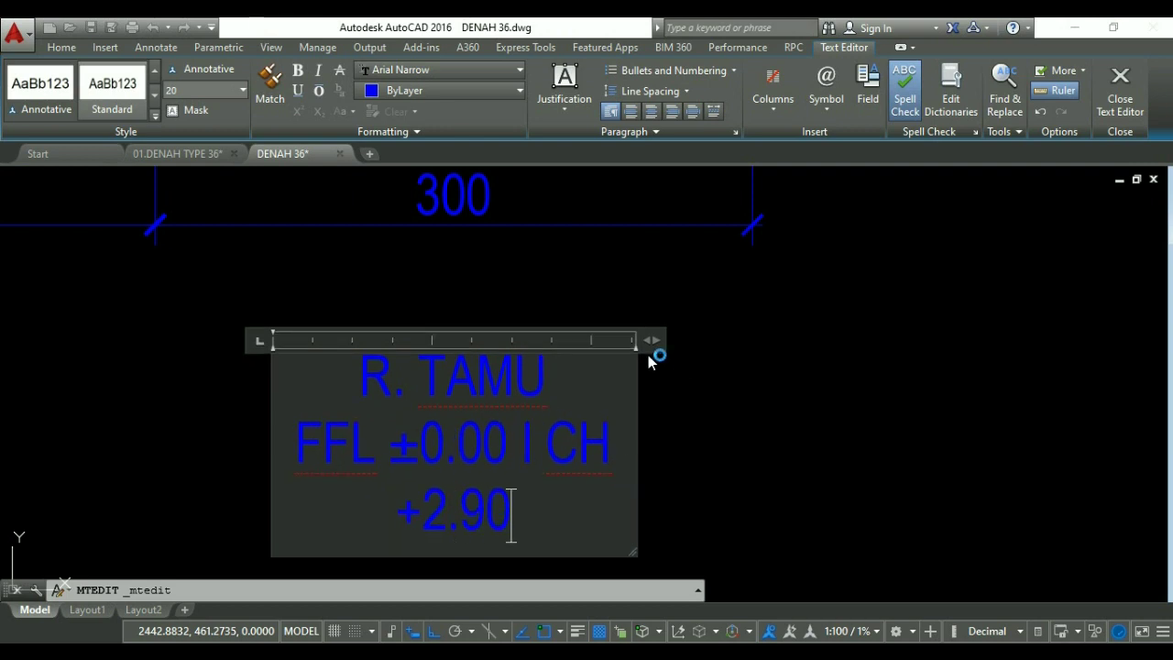
left_click_drag(650, 340, 752, 359)
left_click(601, 442)
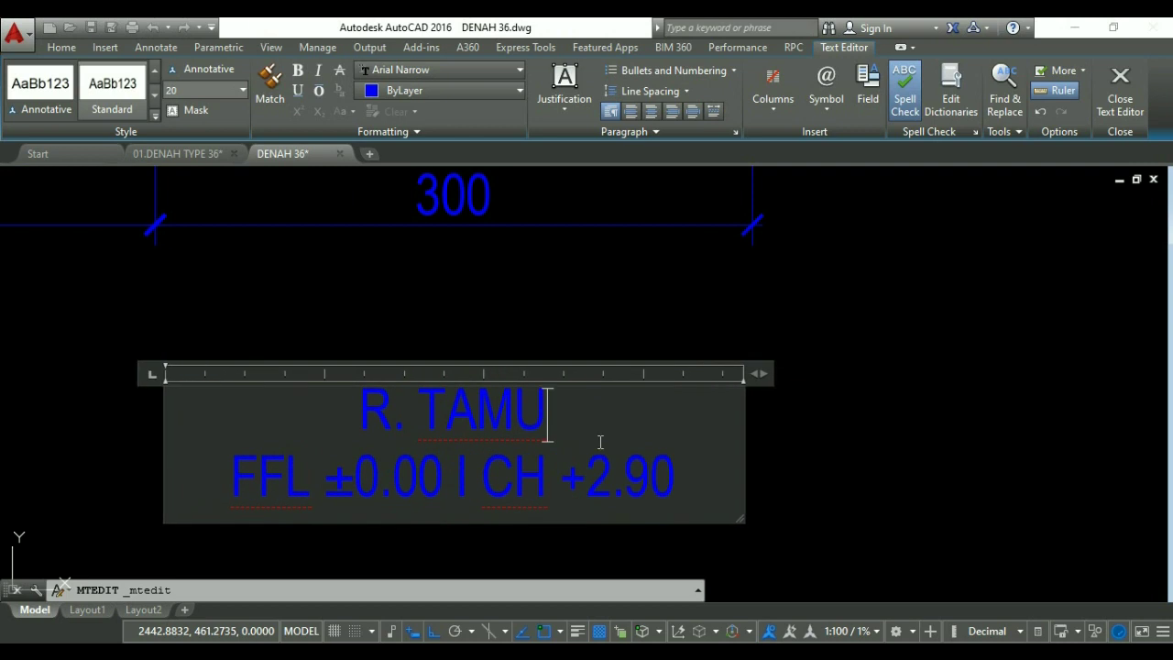
Set the text height of R. TAMU to 18 and of the FFL ±0.00 I CH +2.90 line to 15.
left_click_drag(373, 410, 531, 421)
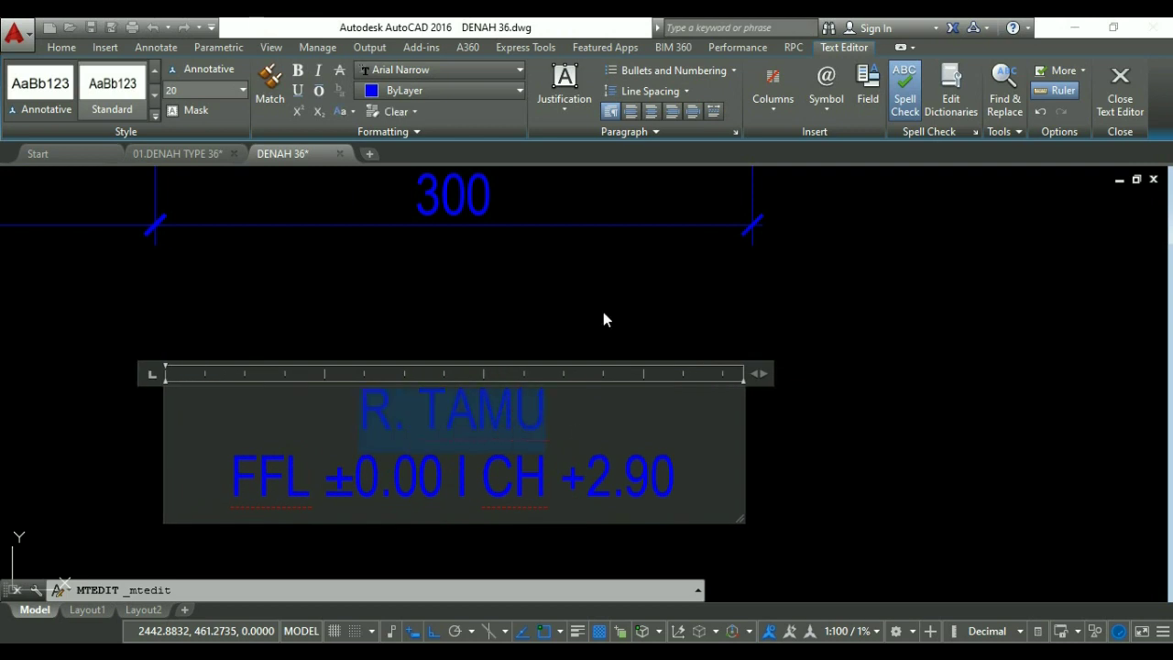
left_click(193, 91)
key("Return")
left_click_drag(231, 477, 668, 474)
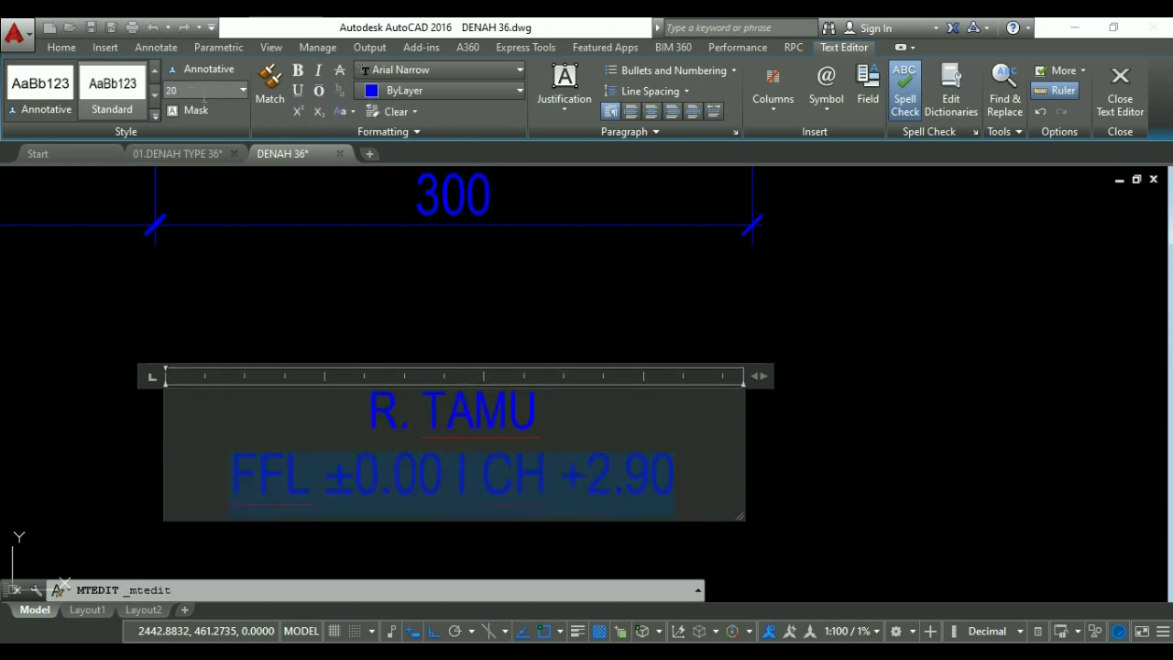
type("10")
key("Return")
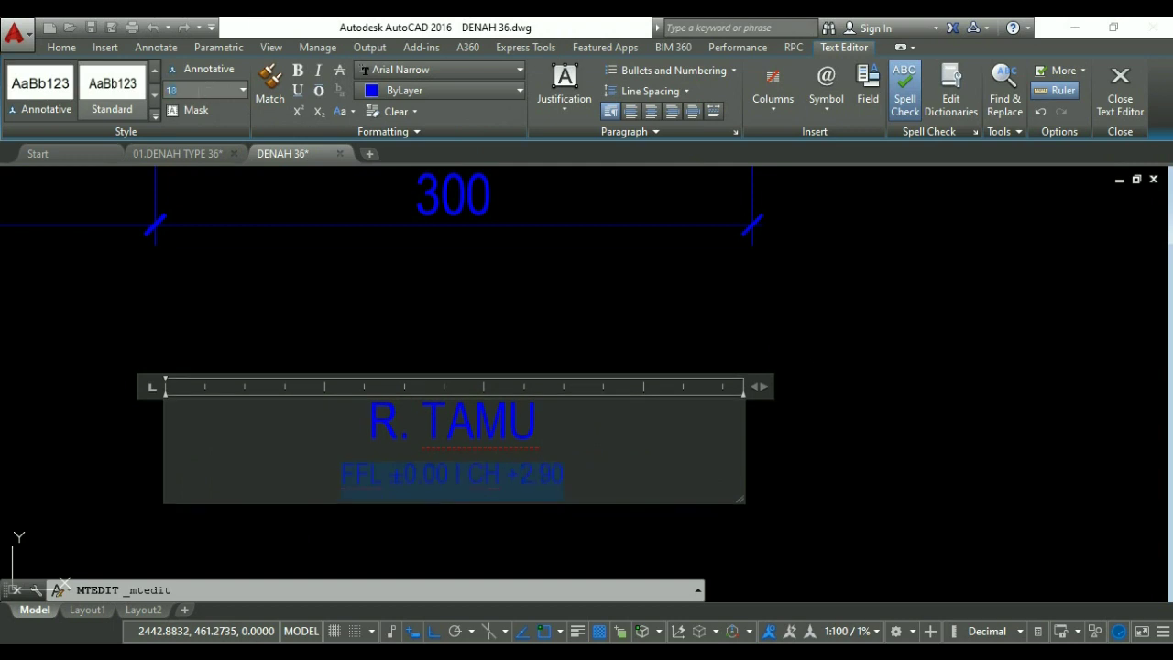
type("15")
key("Return")
Underline R. TAMU and finish editing the label.
left_click_drag(368, 417, 533, 438)
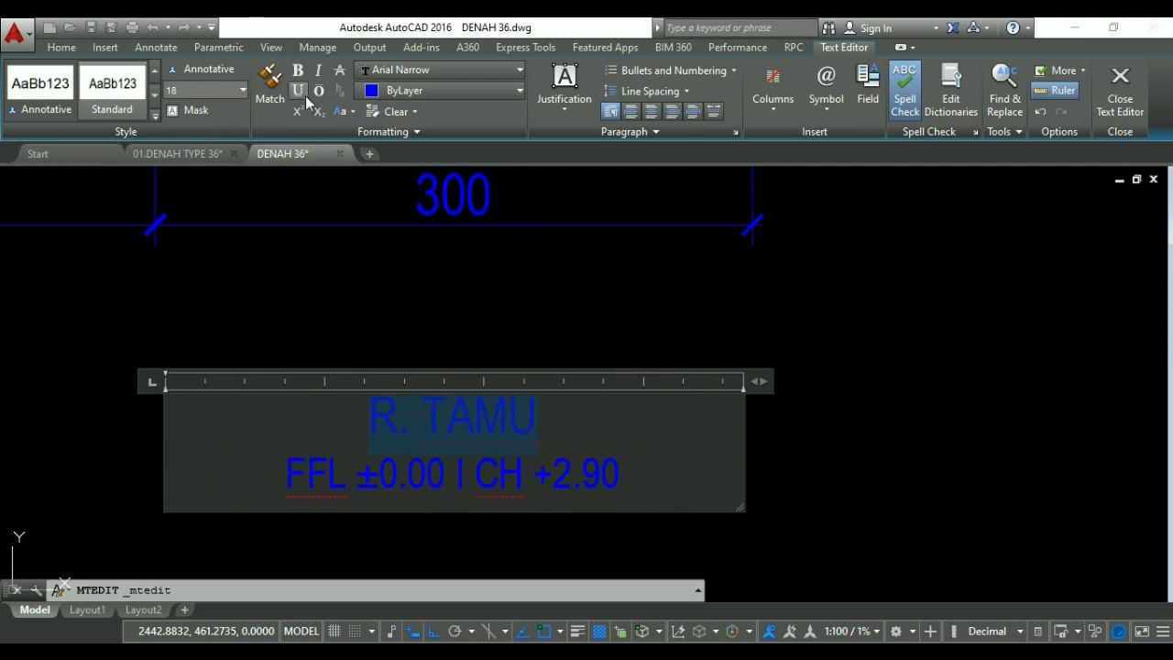
left_click(420, 299)
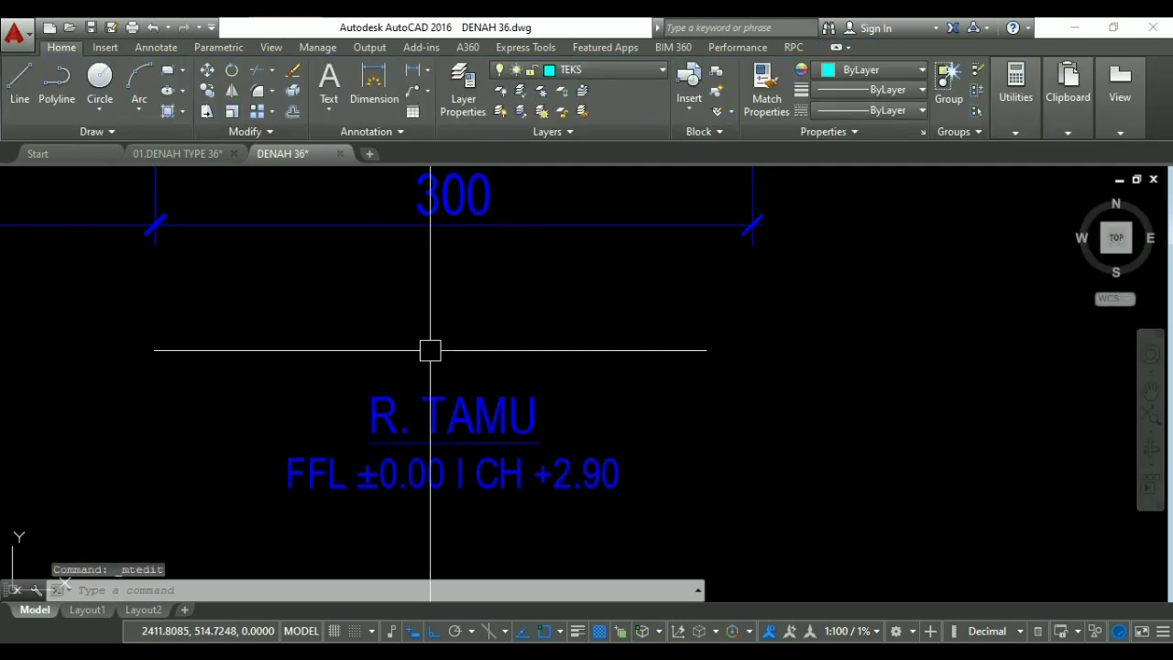
middle_click_drag(474, 448, 466, 416)
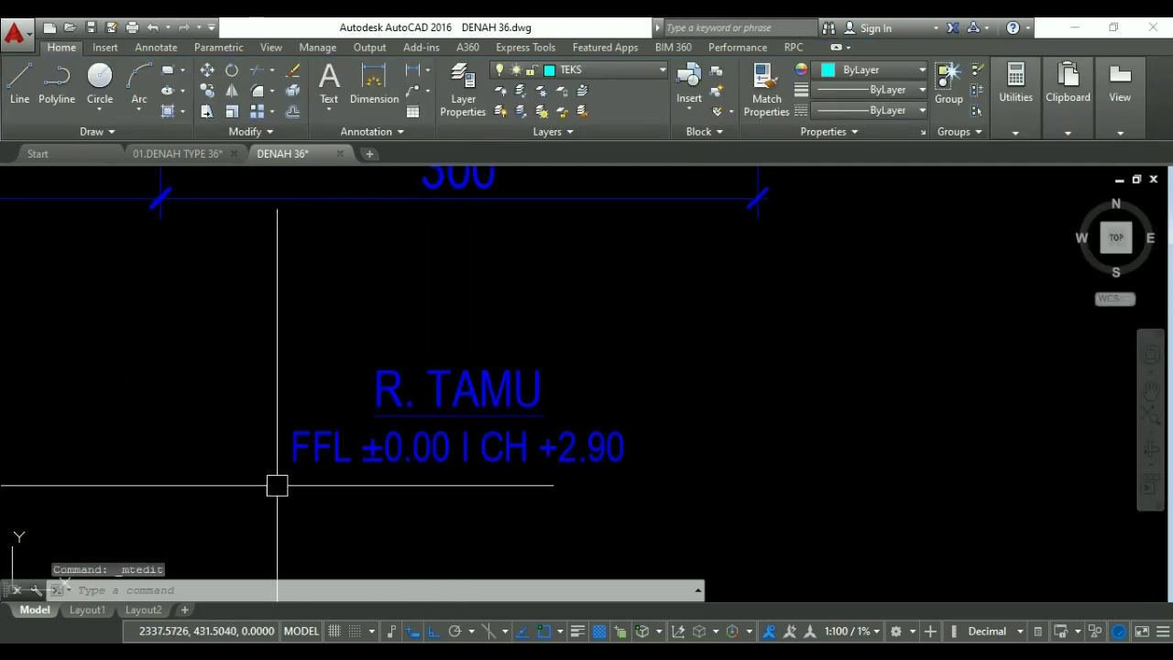
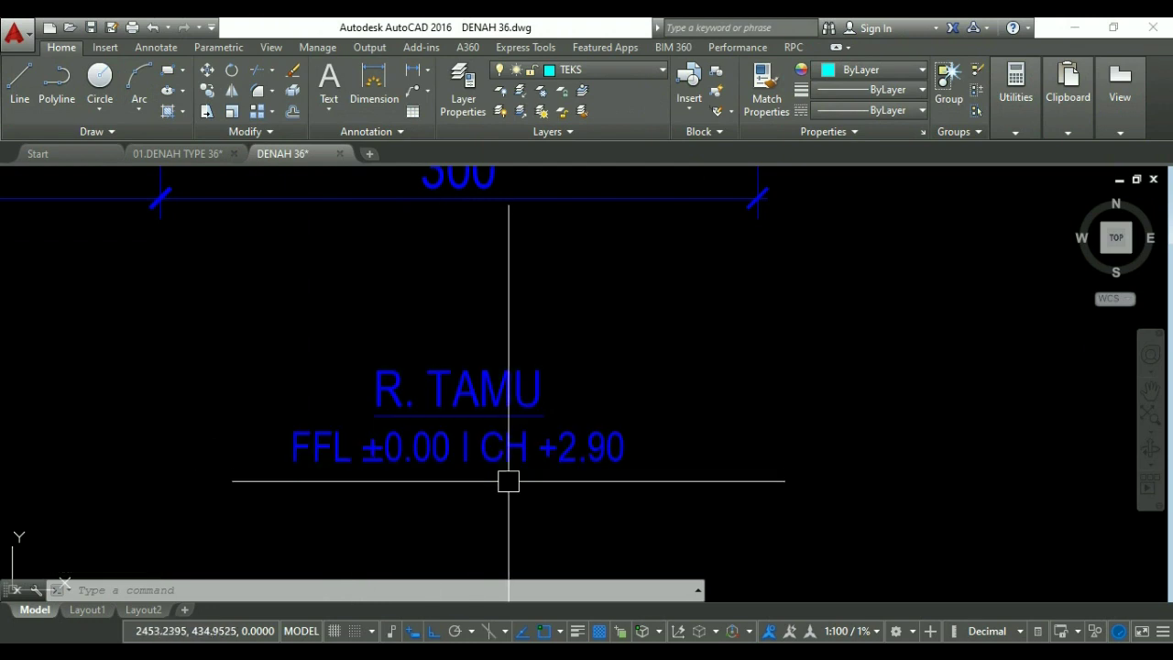
Move the R. TAMU label straight up into the front room beside the entrance door.
scroll(565, 460, "down", 2)
type("m")
key("Return")
left_click(550, 456)
scroll(574, 463, "down", 3)
key("Return")
left_click(793, 467)
middle_click_drag(812, 396, 754, 510)
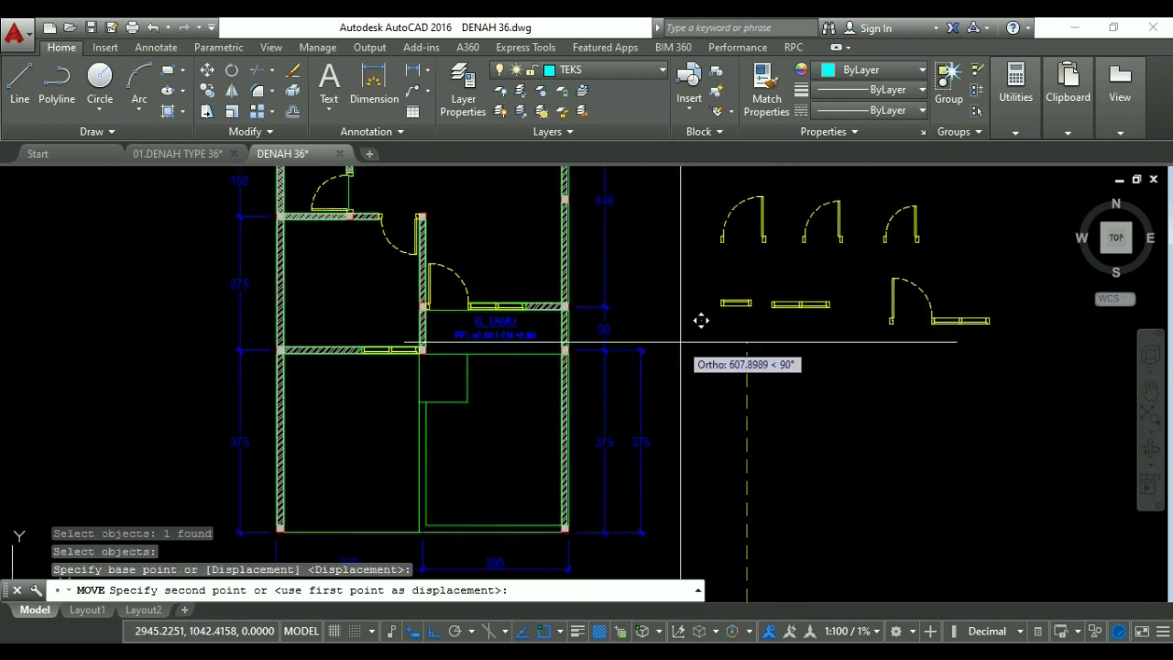
middle_click_drag(699, 327, 686, 393)
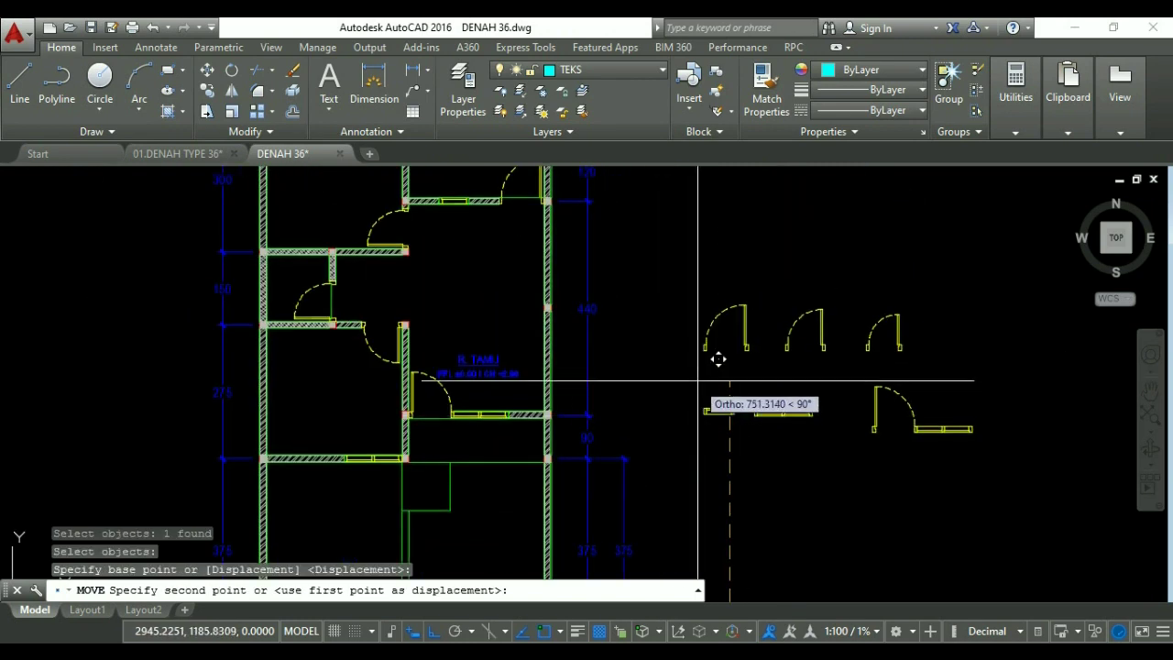
key("Escape")
key("Escape")
key("Escape")
Copy the R. TAMU label straight up into the rear part of the same room.
type("co")
key("Return")
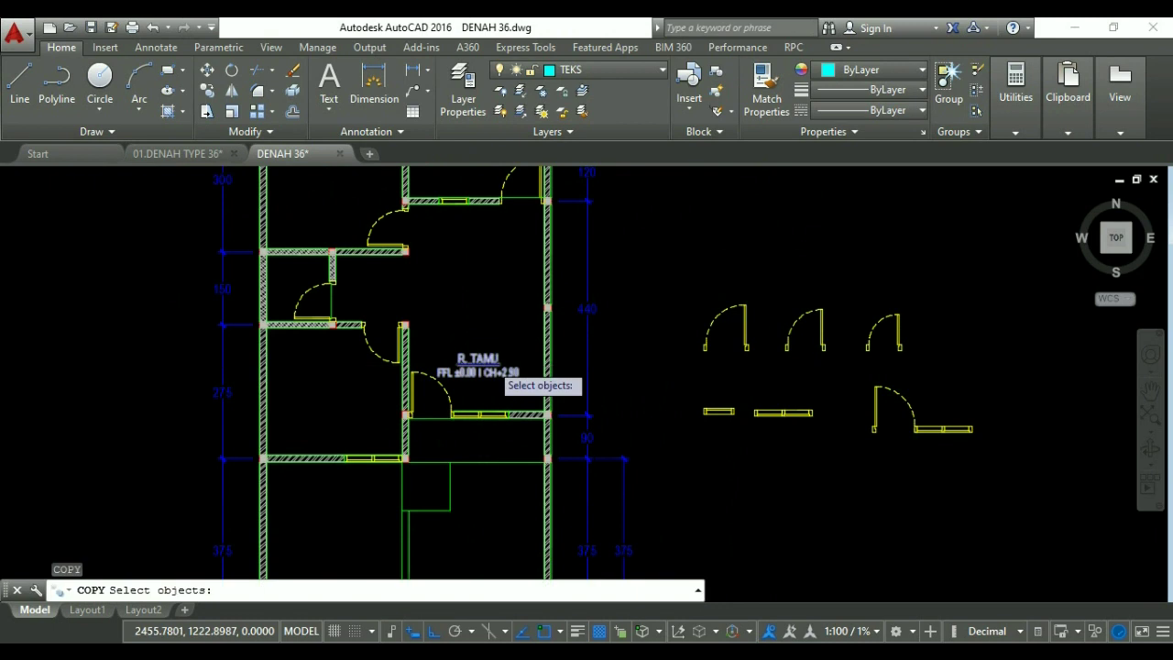
scroll(495, 369, "up", 2)
left_click(495, 368)
key("Return")
middle_click_drag(681, 354, 636, 437)
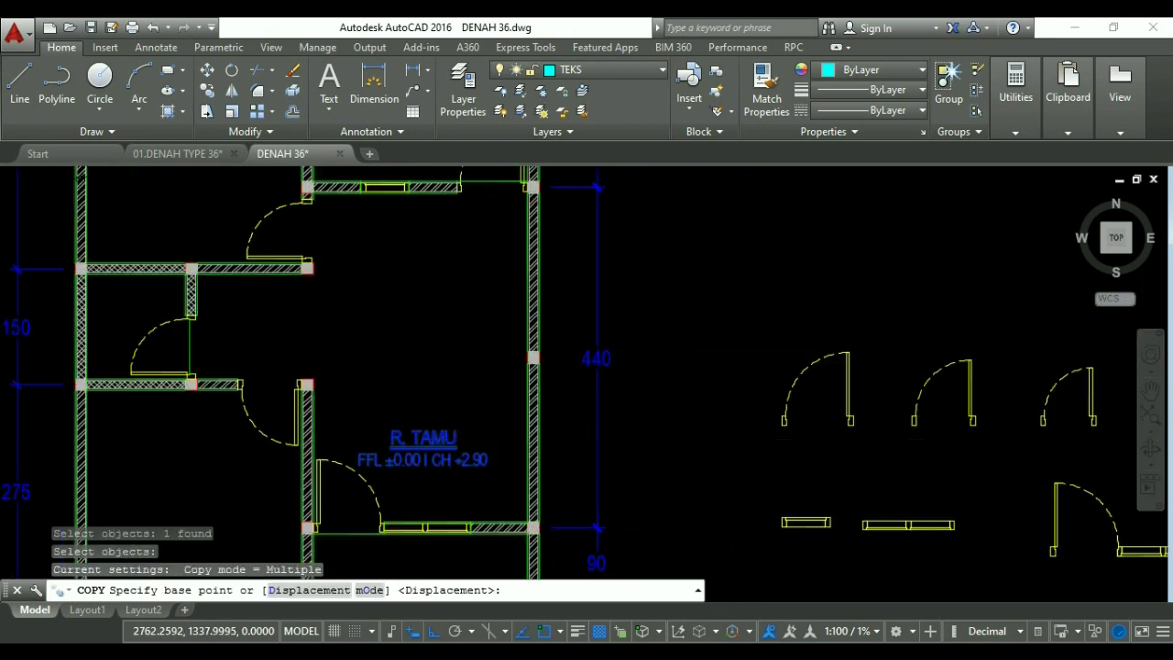
left_click(671, 435)
left_click(687, 246)
key("Escape")
key("Escape")
key("Escape")
scroll(563, 351, "down", 5)
type("co")
key("Return")
scroll(562, 351, "up", 4)
left_click(573, 326)
key("Return")
left_click(611, 248)
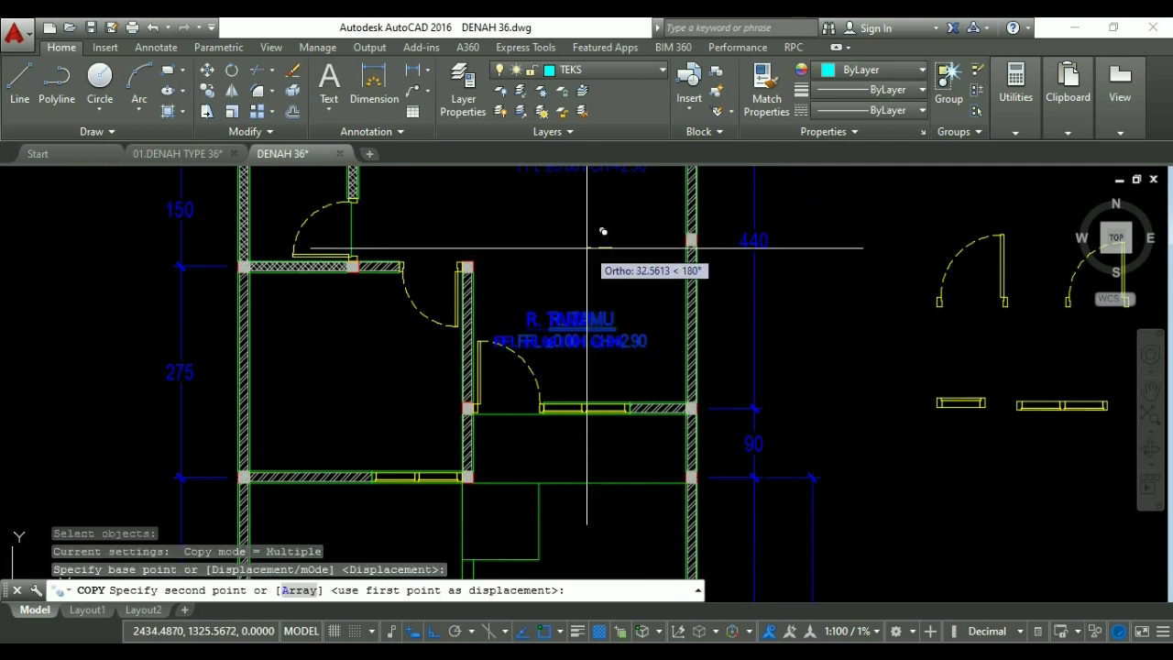
key("Escape")
Mirror the front R. TAMU label across the dividing wall's centre line into the front bedroom, keeping the original.
type("mi")
key("Return")
left_click(571, 322)
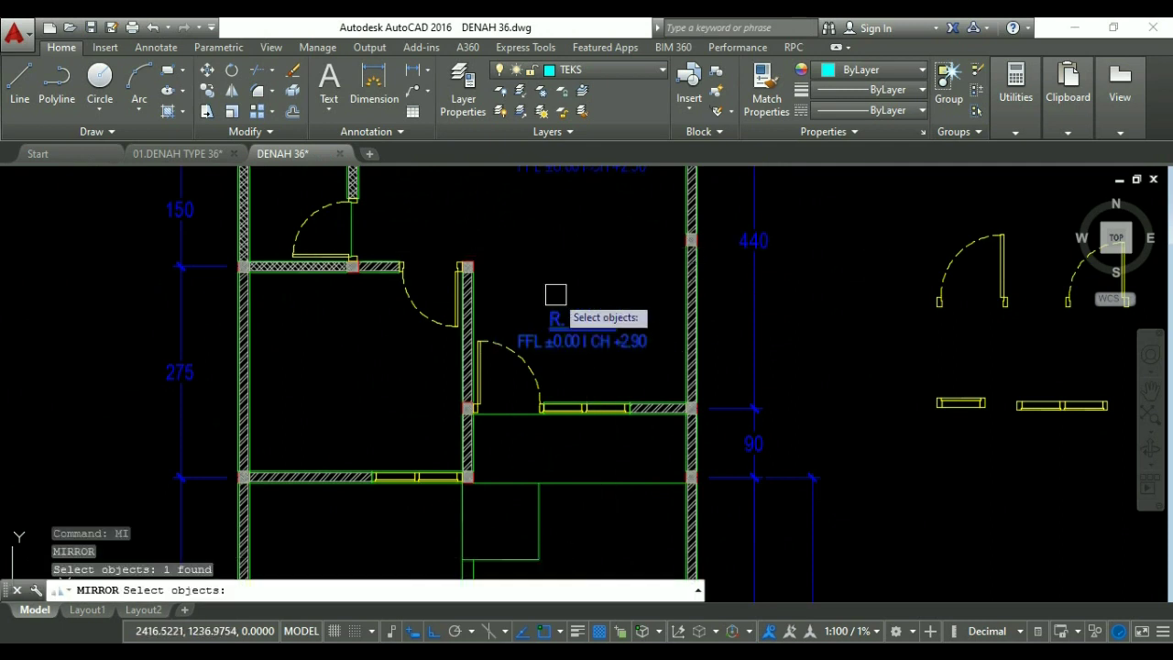
key("Return")
scroll(477, 263, "up", 3)
left_click(444, 265)
left_click(443, 385)
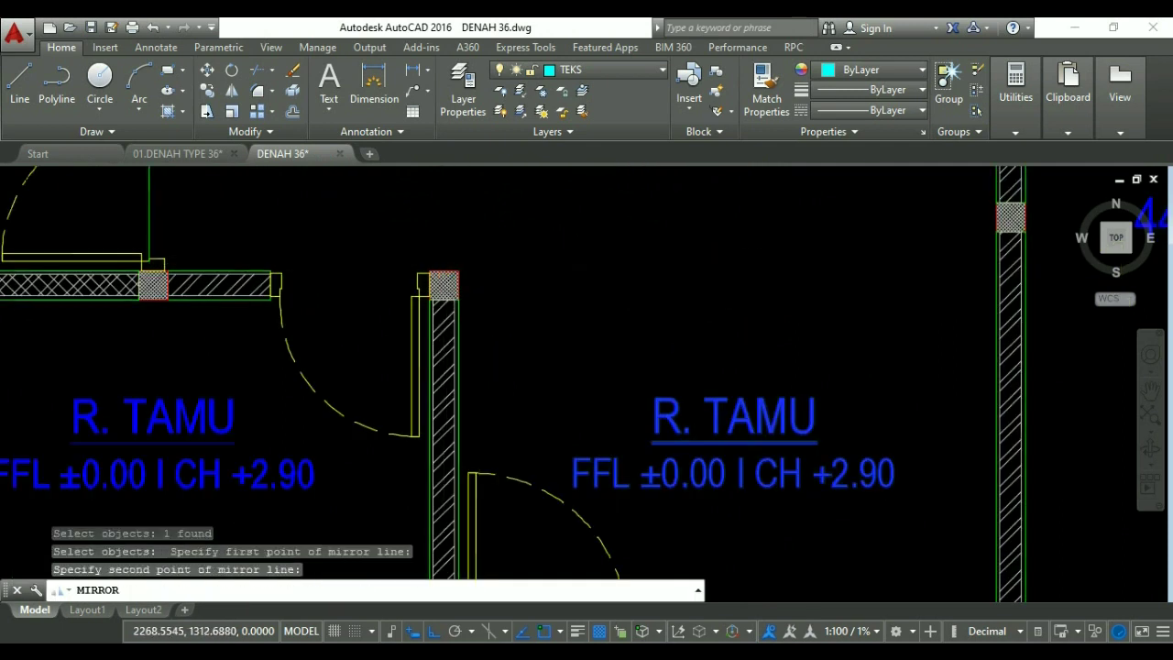
scroll(440, 275, "down", 5)
key("Escape")
Move the mirrored label straight down toward the middle of the front bedroom.
type("m")
key("Return")
left_click(403, 291)
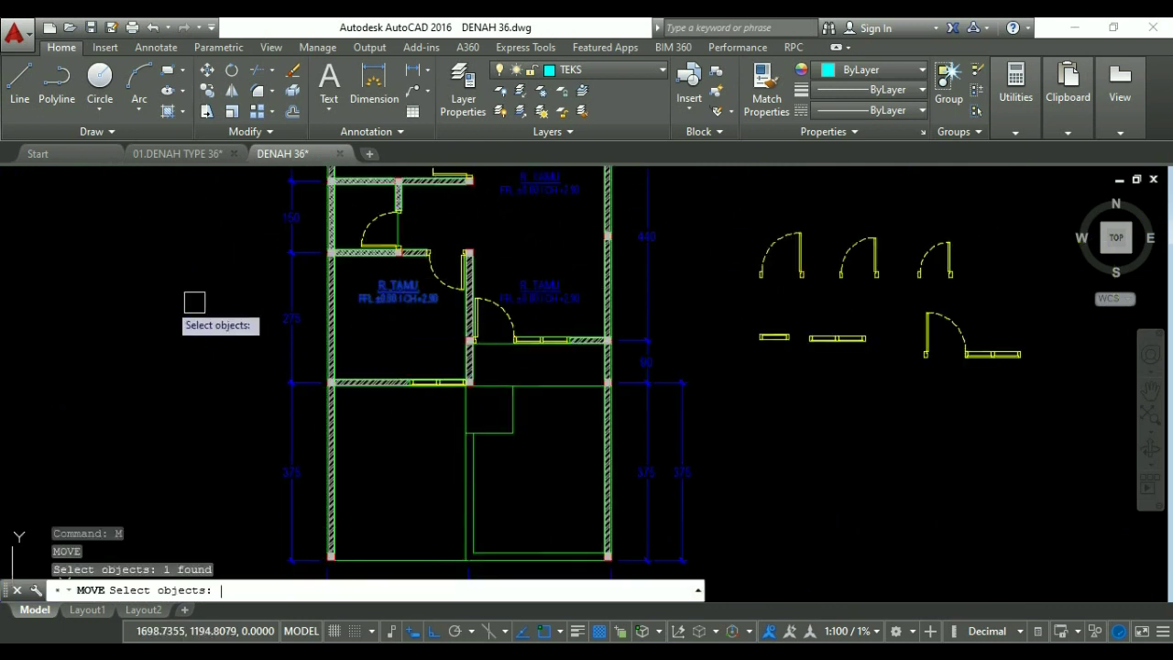
key("Return")
left_click(195, 304)
key("Escape")
Change the front bedroom label's first line to K. TIDUR.
scroll(392, 311, "up", 5)
left_click(391, 305)
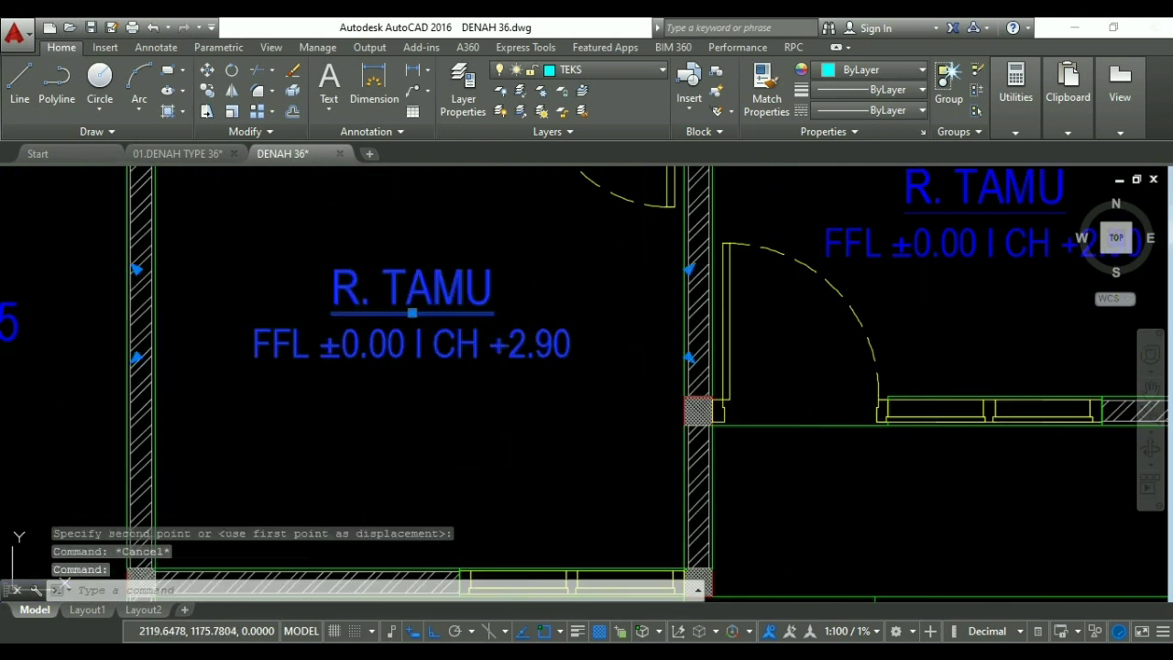
double_click(409, 303)
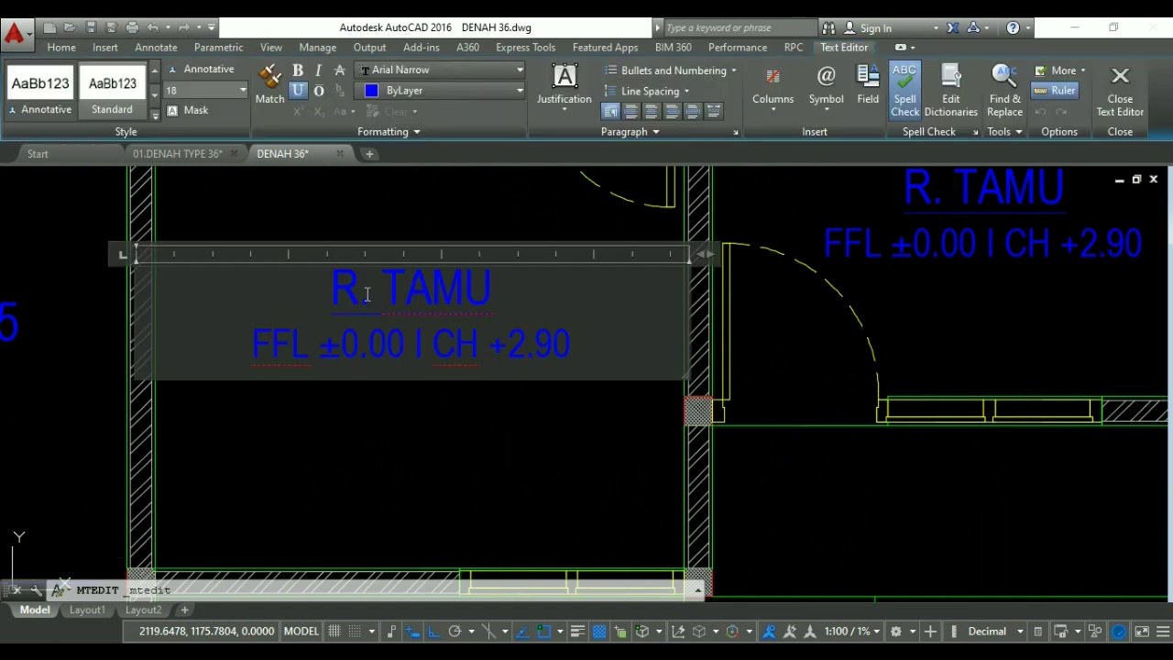
double_click(357, 293)
type("K")
key("BackSpace")
key("BackSpace")
key("BackSpace")
type("IDUR")
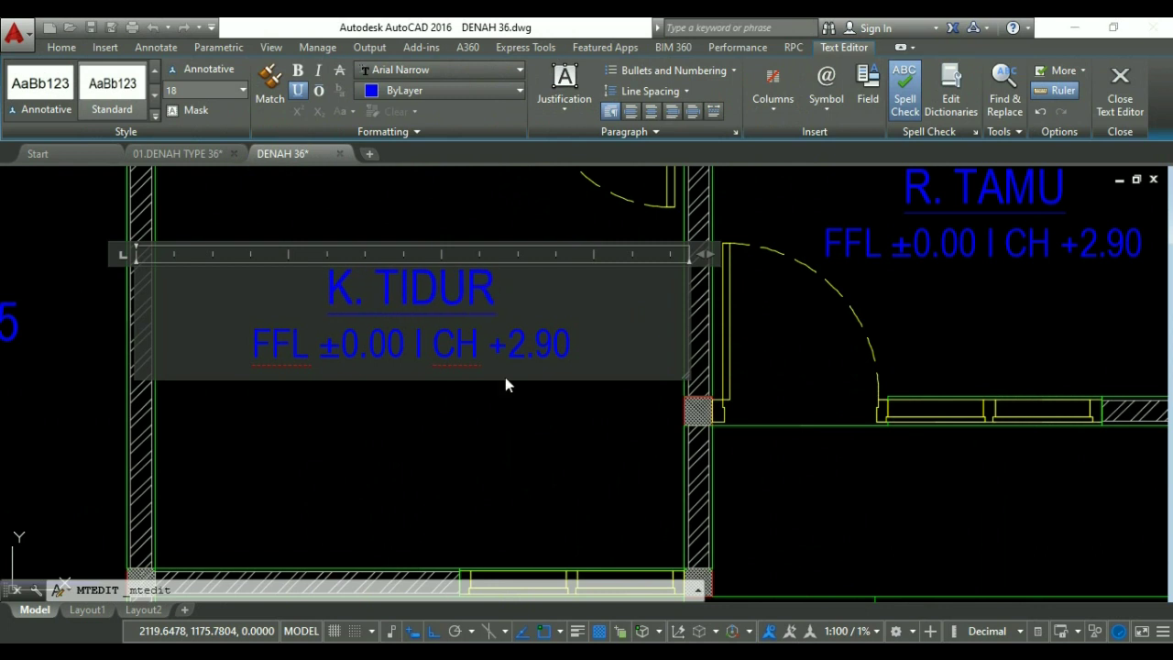
left_click(505, 380)
Copy the front K. TIDUR label straight up into the rear bedroom, from the 275 dimension's middle to the 300 dimension's middle.
scroll(486, 434, "down", 4)
type("co")
key("Return")
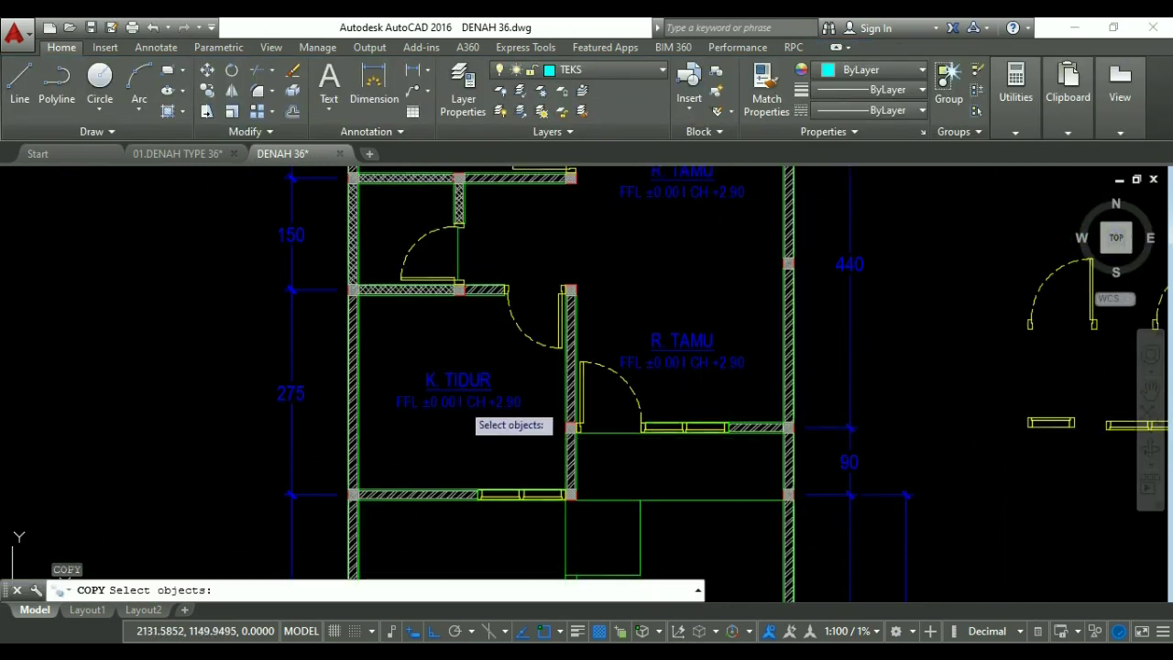
left_click(463, 408)
key("Return")
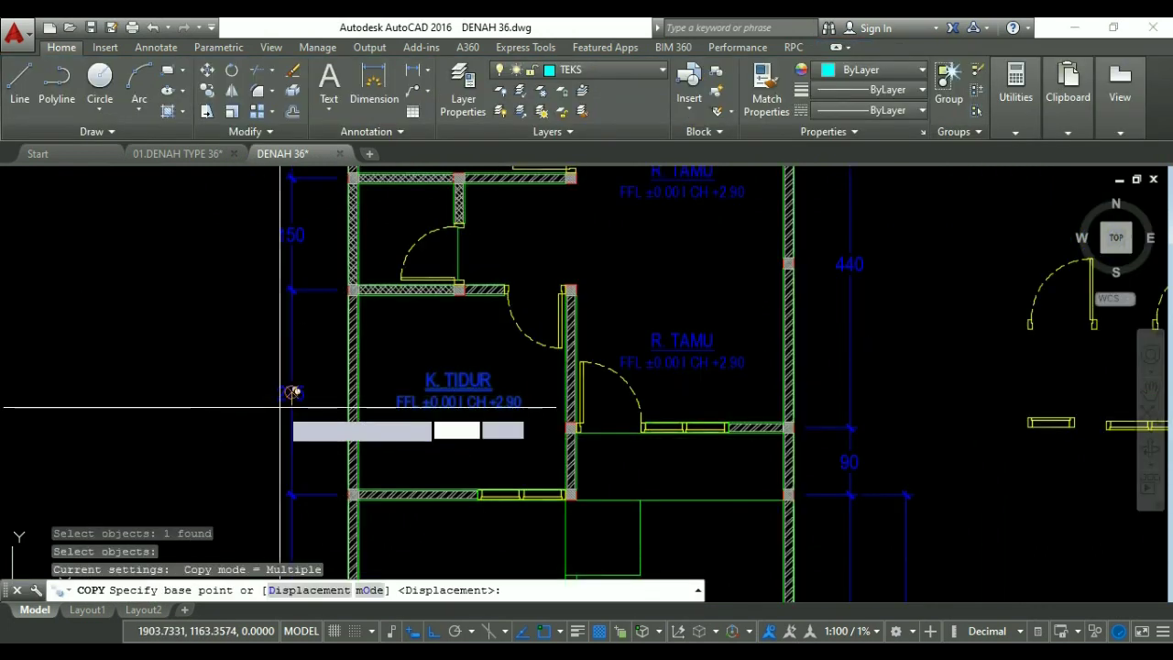
left_click(291, 392)
scroll(281, 403, "up", 2)
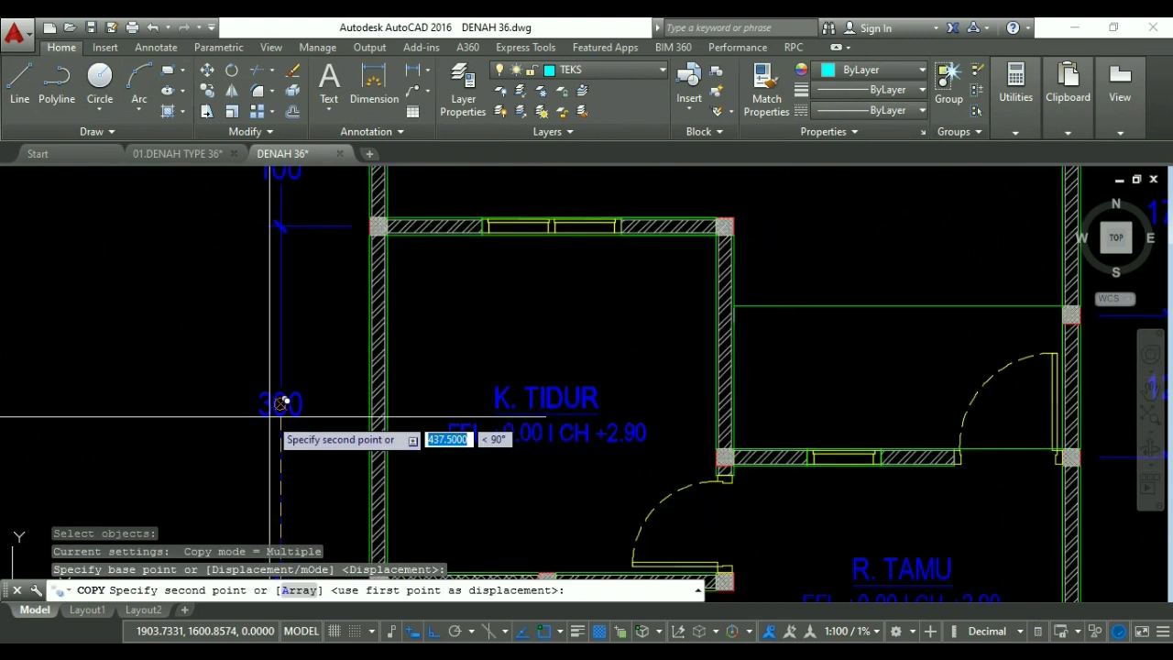
left_click(367, 412)
key("Escape")
key("Escape")
Set the ceiling level in the rear bedroom's K. TIDUR label to CH +2.80.
scroll(387, 419, "up", 3)
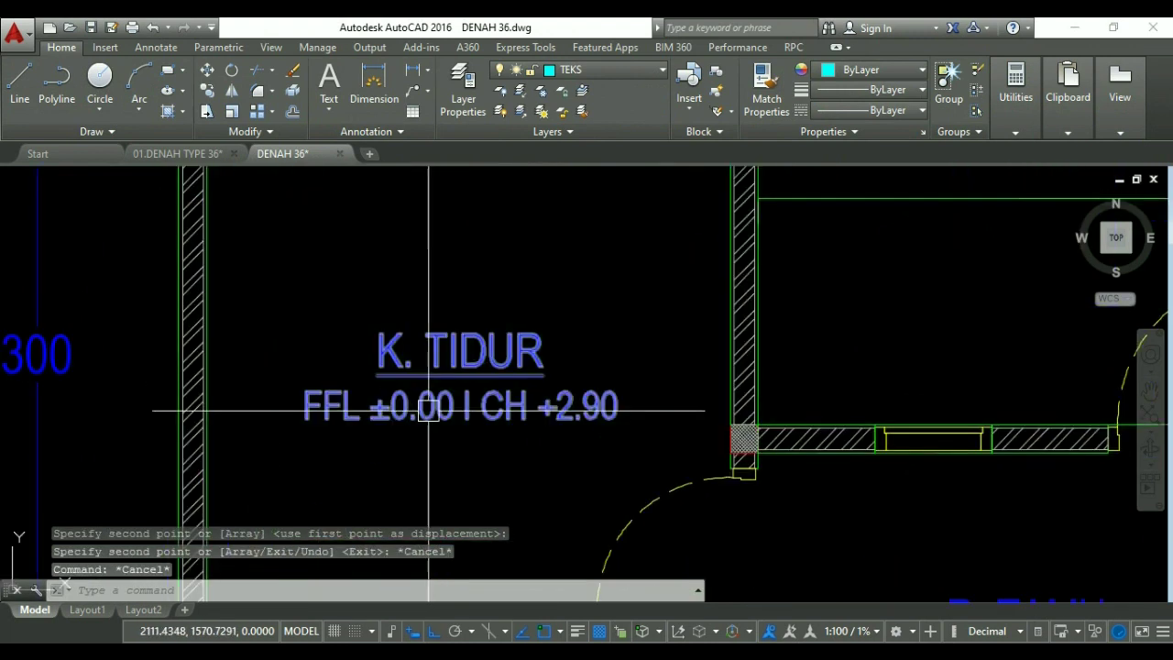
left_click(428, 409)
double_click(436, 409)
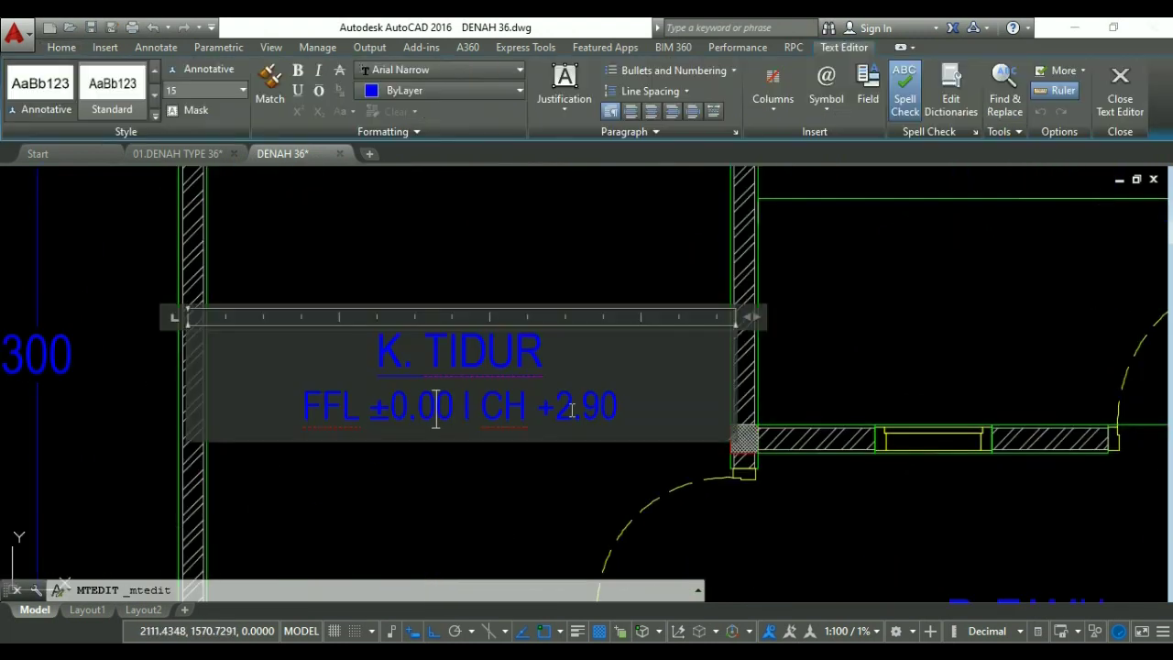
key("BackSpace")
type("8")
left_click(585, 476)
Change the first line of the rear R. TAMU label to R. MAKAN.
scroll(492, 348, "down", 5)
scroll(582, 366, "up", 4)
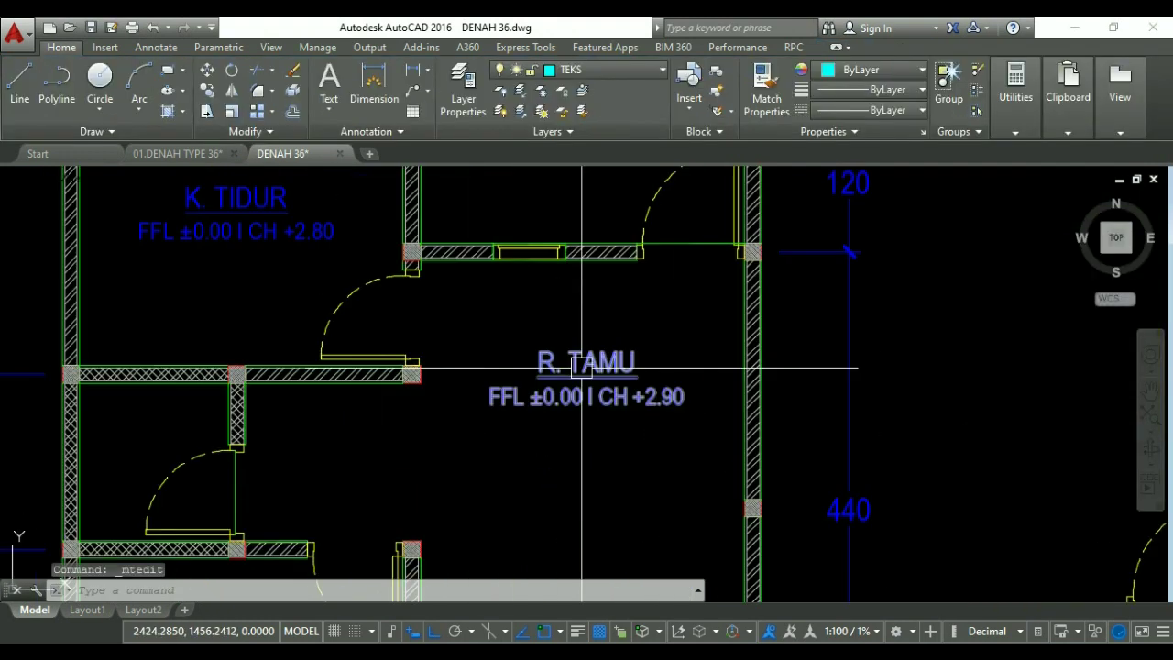
scroll(582, 367, "up", 2)
left_click(581, 372)
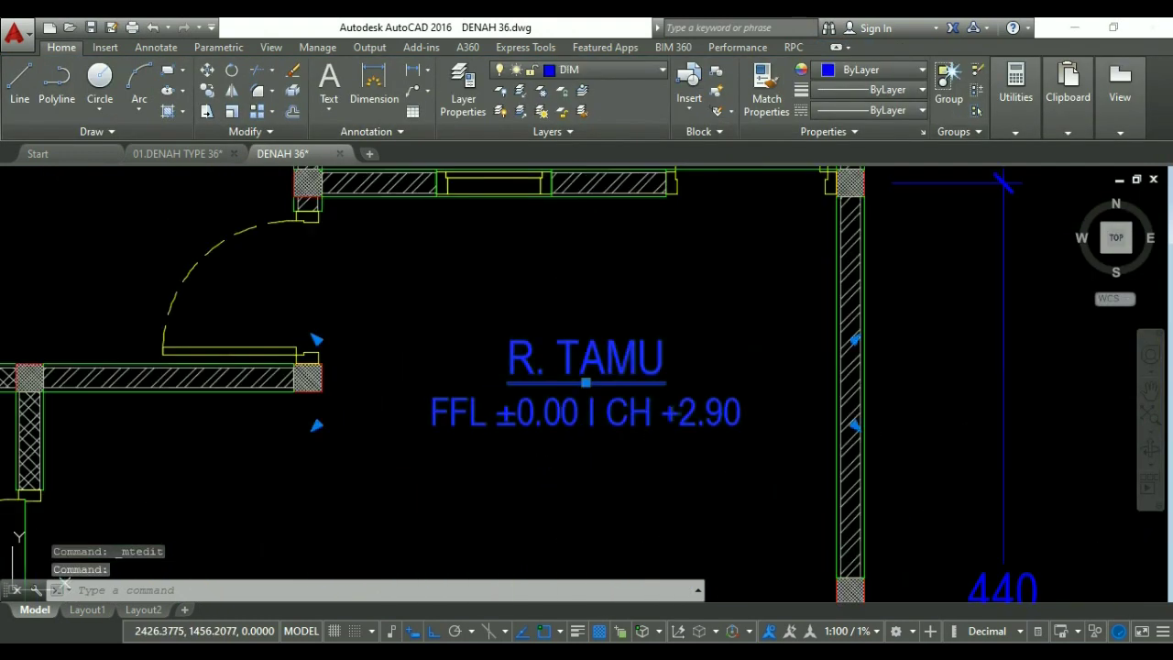
double_click(662, 358)
key("BackSpace")
key("BackSpace")
type("M")
key("BackSpace")
key("BackSpace")
key("BackSpace")
type("MAKAN")
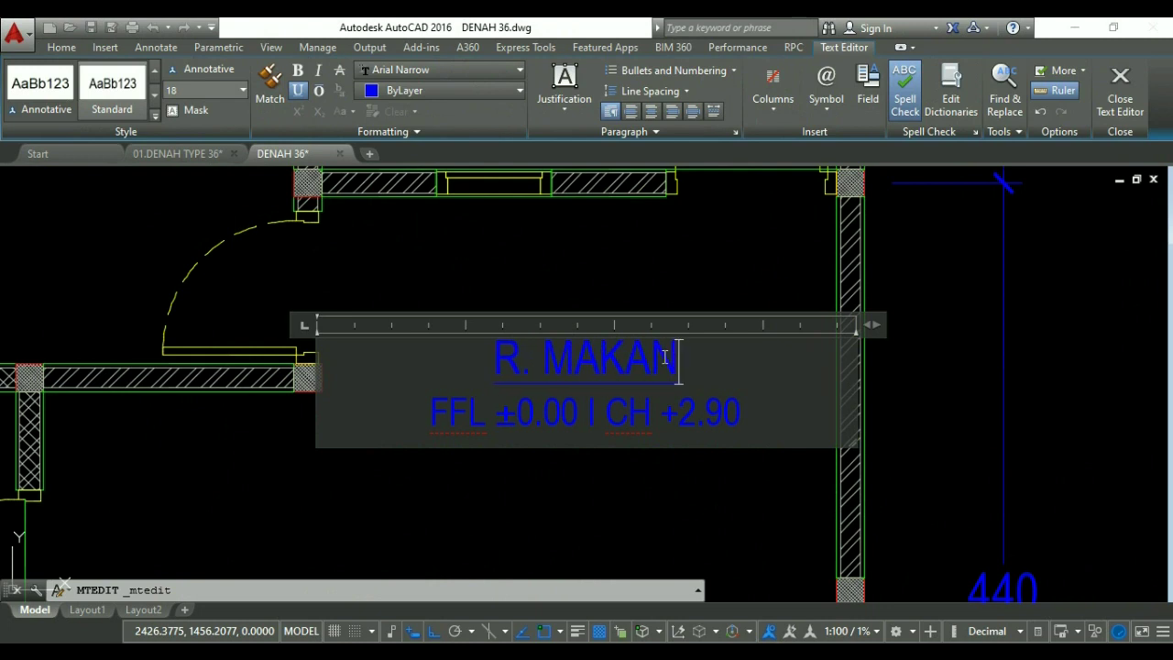
left_click(450, 471)
Copy the R. MAKAN label straight up into the terrace area behind the dining room.
scroll(450, 471, "down", 2)
type("co")
key("Return")
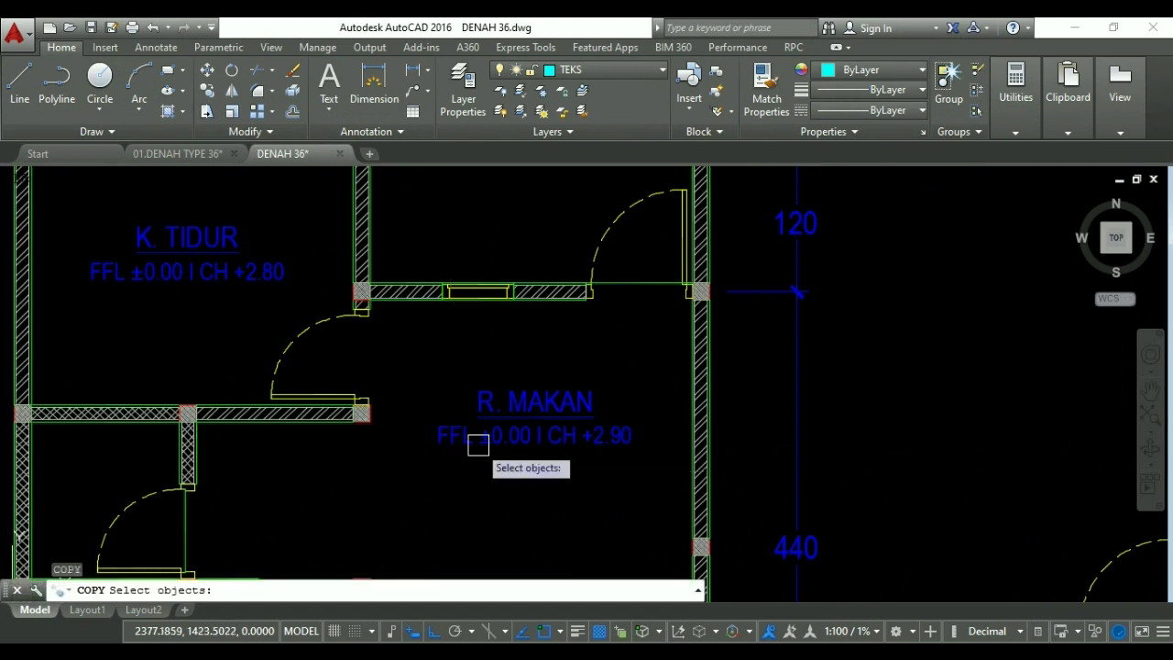
left_click(505, 437)
key("Return")
left_click(780, 455)
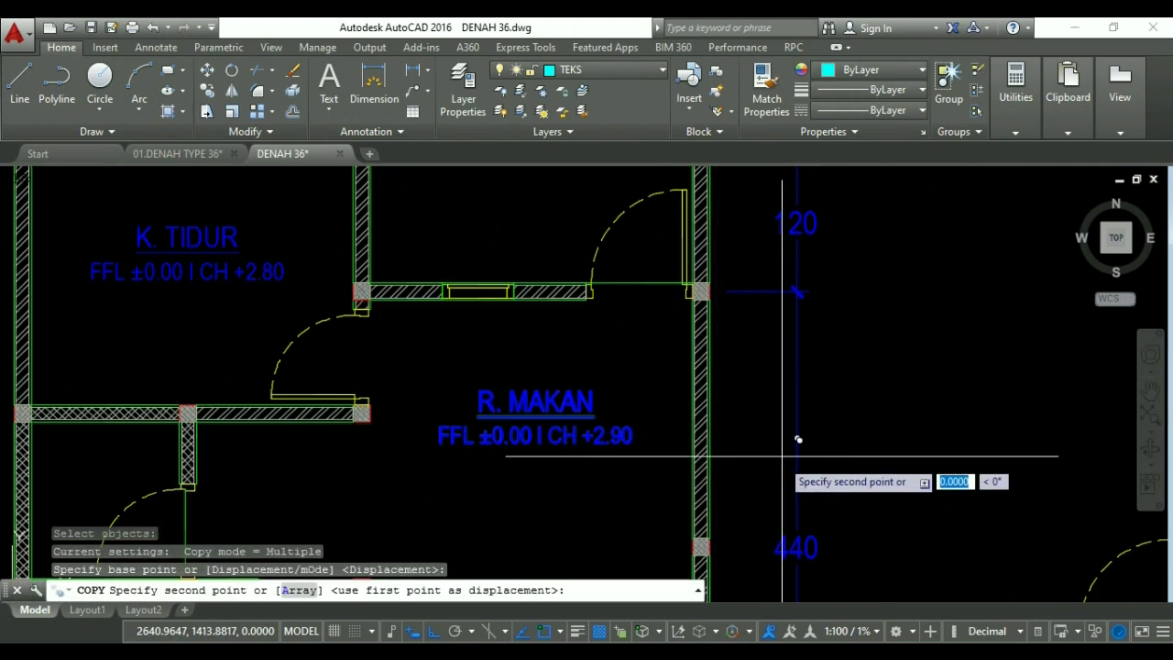
middle_click_drag(779, 458, 752, 570)
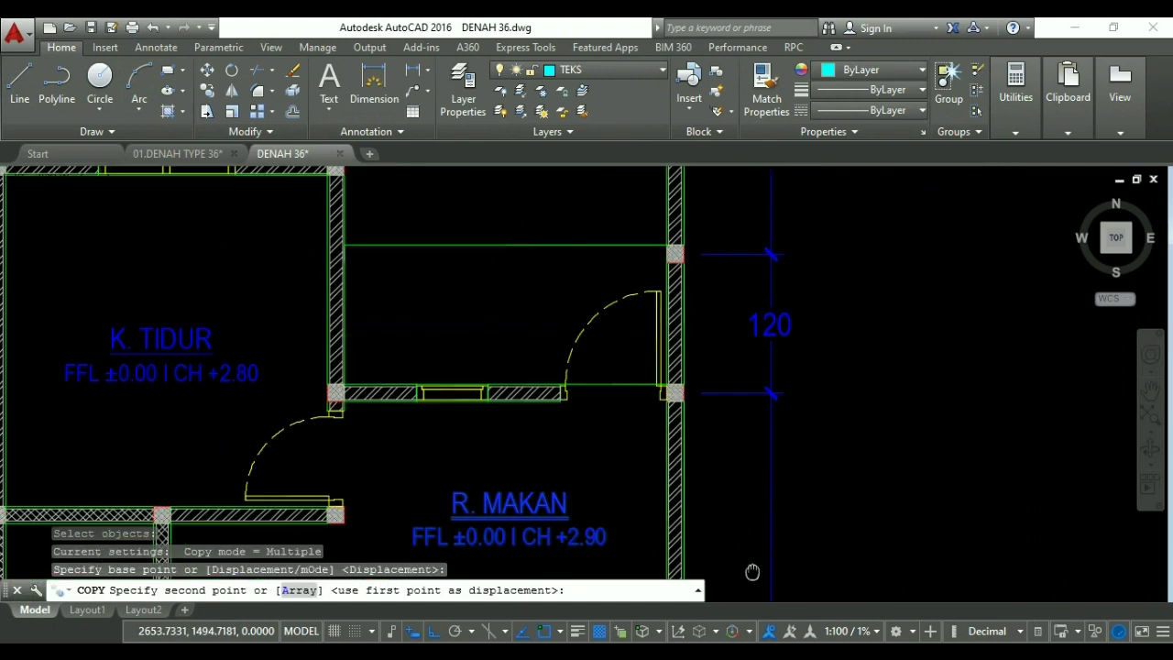
left_click(750, 306)
key("Escape")
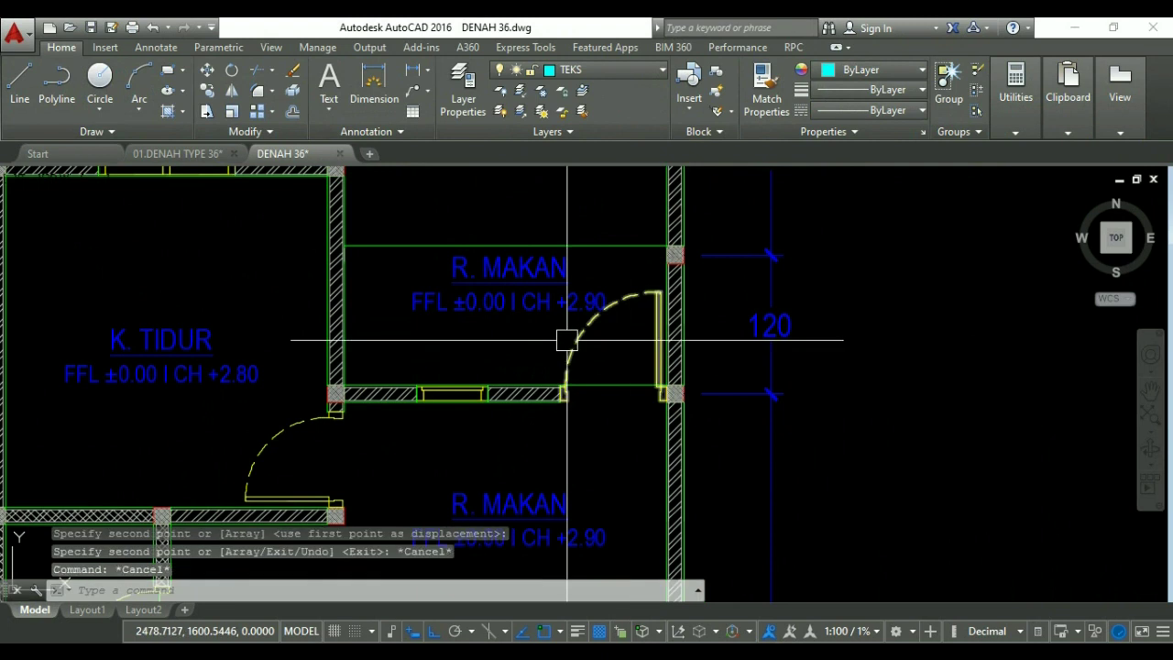
Change the first line of the copied label in the rear terrace to TERAS/DAPUR.
scroll(522, 240, "up", 3)
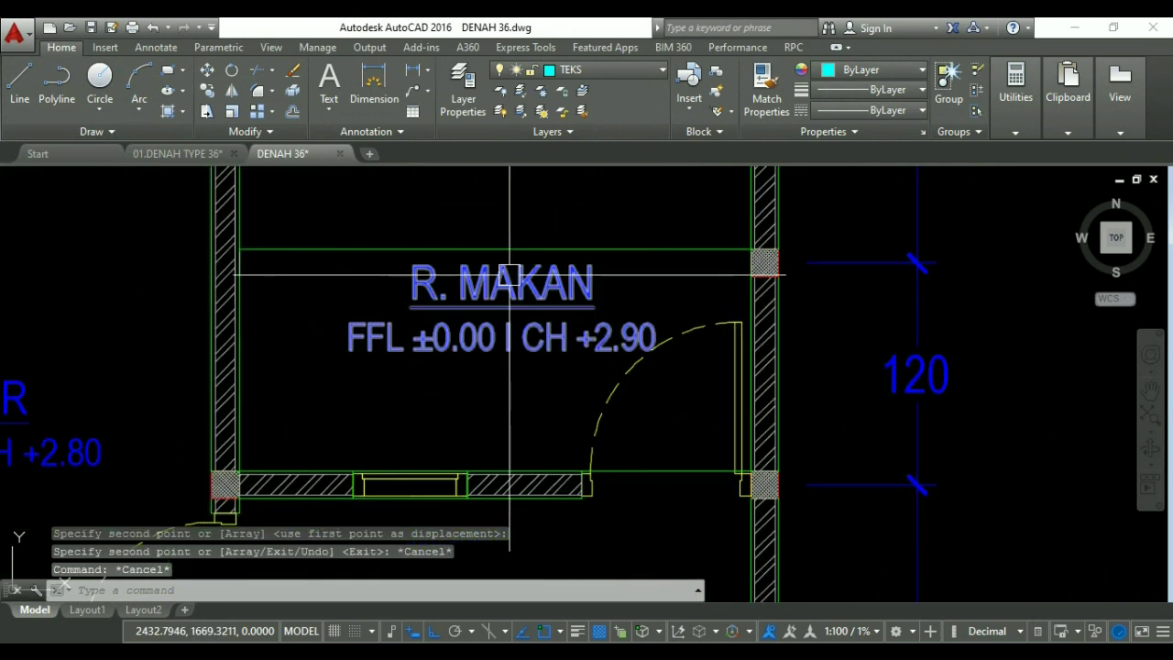
left_click(501, 282)
double_click(587, 283)
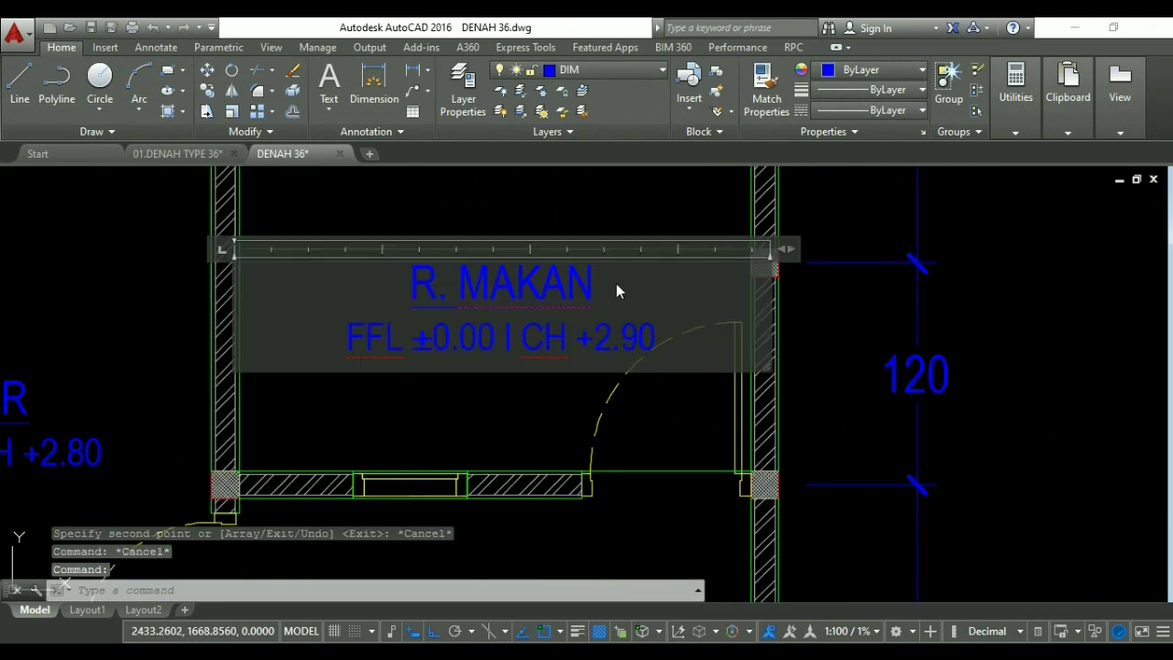
key("BackSpace")
key("BackSpace")
key("BackSpace")
key("BackSpace")
key("BackSpace")
key("BackSpace")
key("BackSpace")
key("BackSpace")
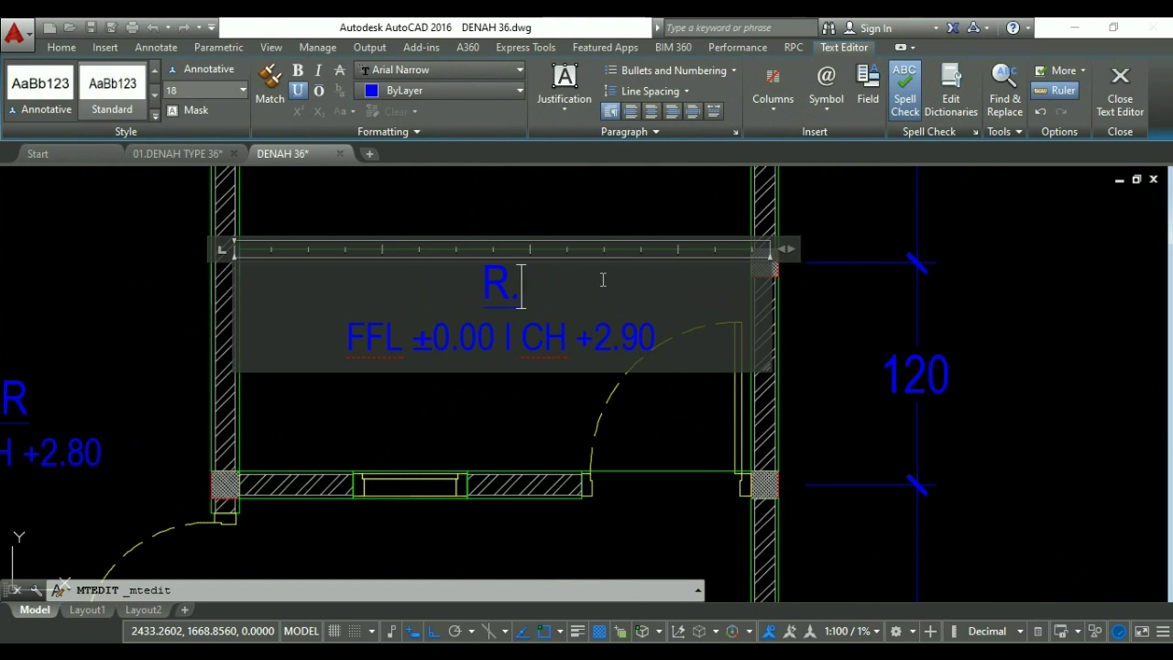
type("TERAS/DAPUR")
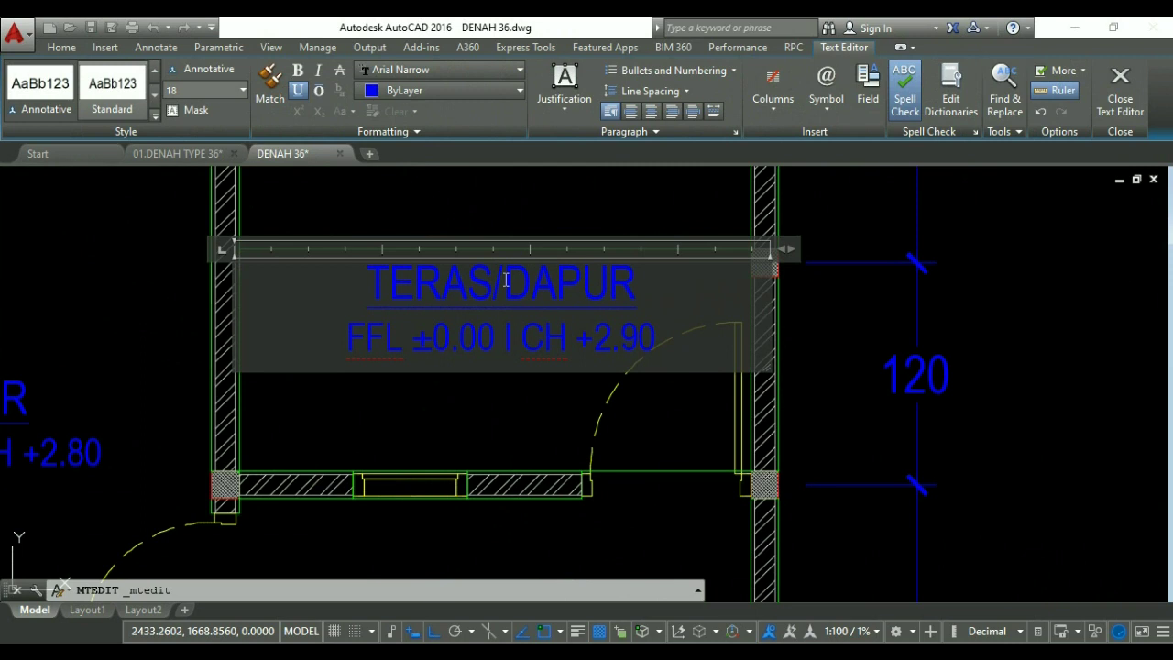
Set the floor level in the TERAS/DAPUR label to FFL -0.02.
left_click(487, 345)
key("BackSpace")
key("BackSpace")
key("BackSpace")
key("BackSpace")
key("BackSpace")
type("-0.02")
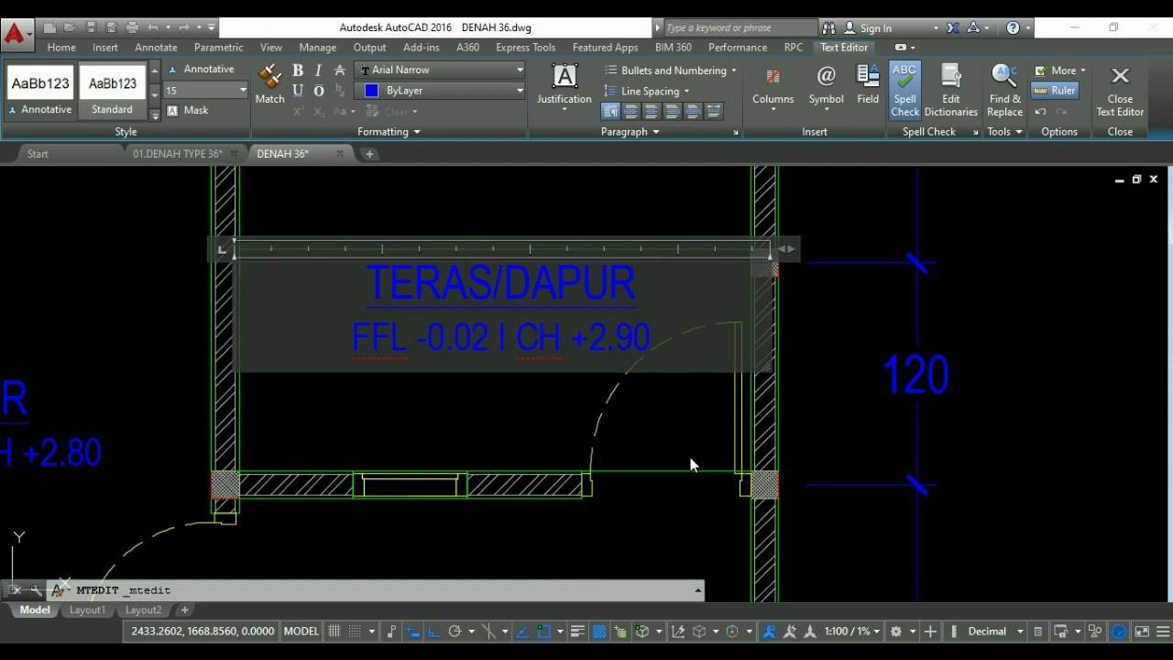
key("Escape")
key("Escape")
Copy the TERAS/DAPUR label straight up into the open strip along the rear wall.
scroll(498, 473, "down", 4)
type("c")
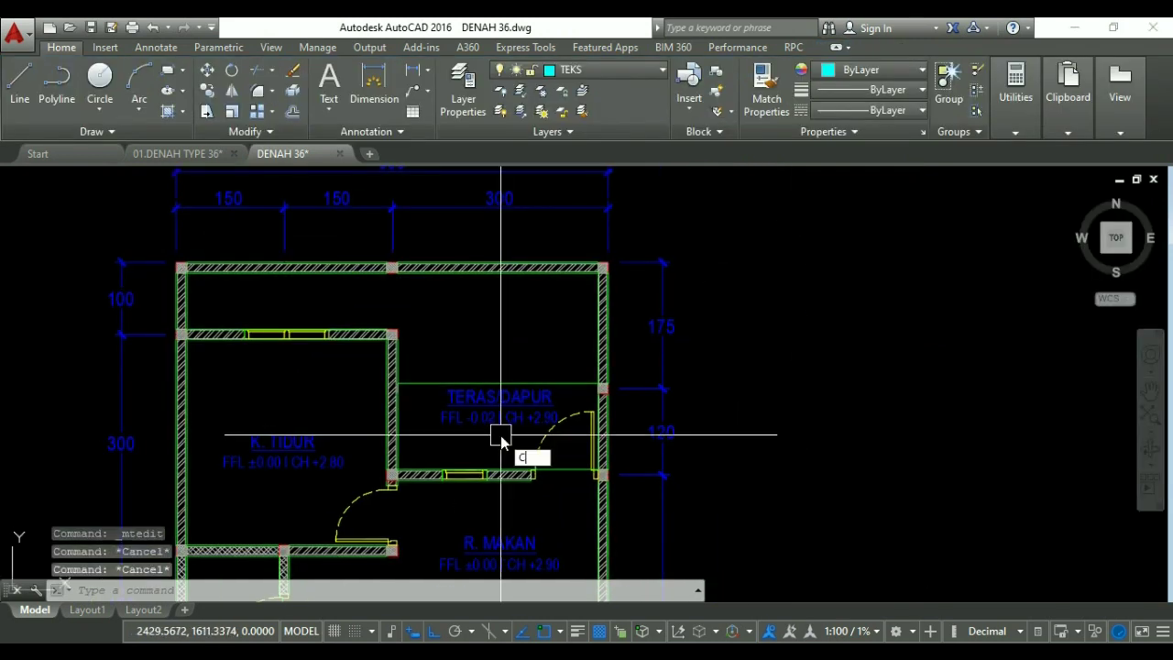
key("Return")
left_click(486, 412)
key("Return")
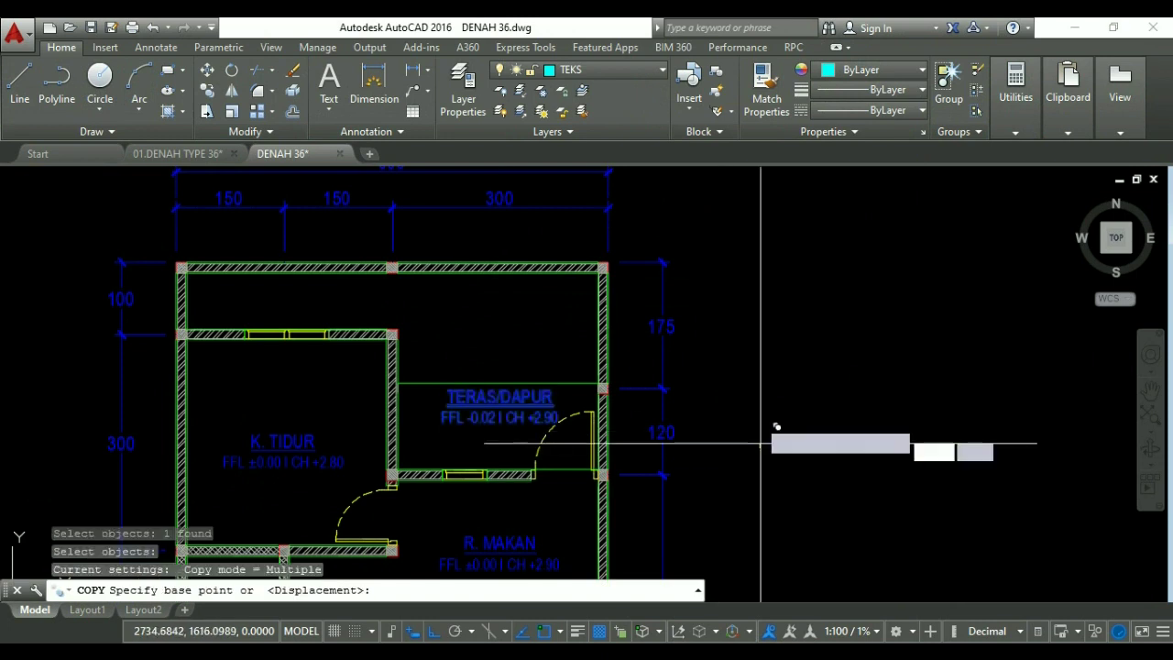
left_click(761, 445)
left_click(767, 335)
key("Escape")
Change the first line of the rearmost label copy to TAMAN.
scroll(513, 330, "up", 4)
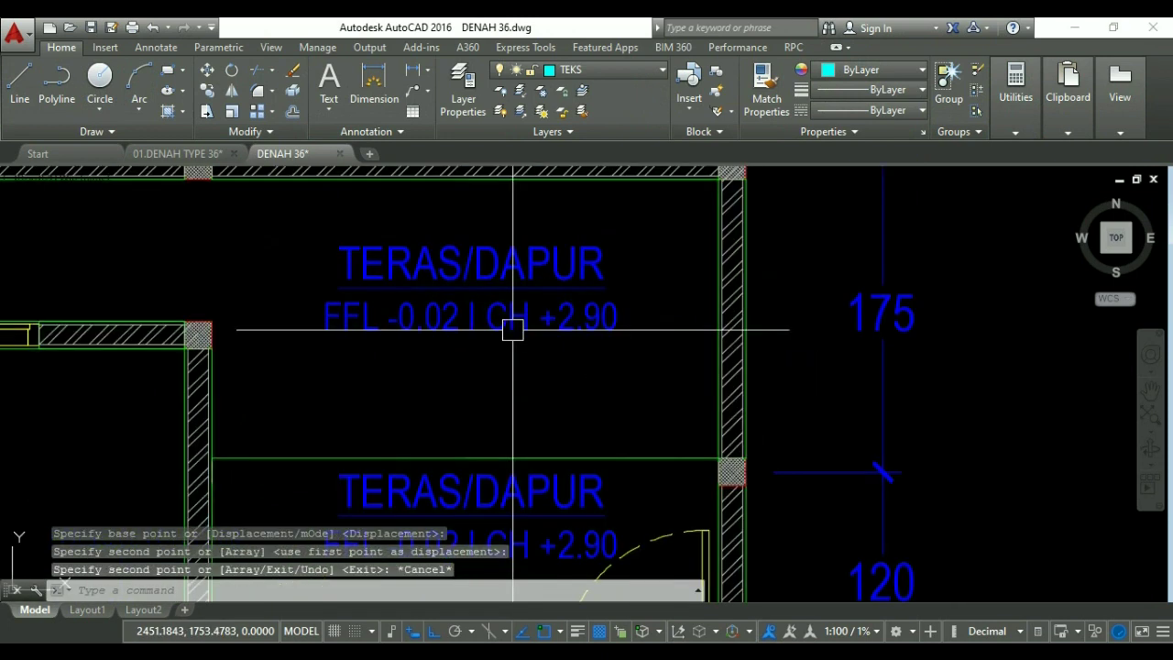
left_click(471, 267)
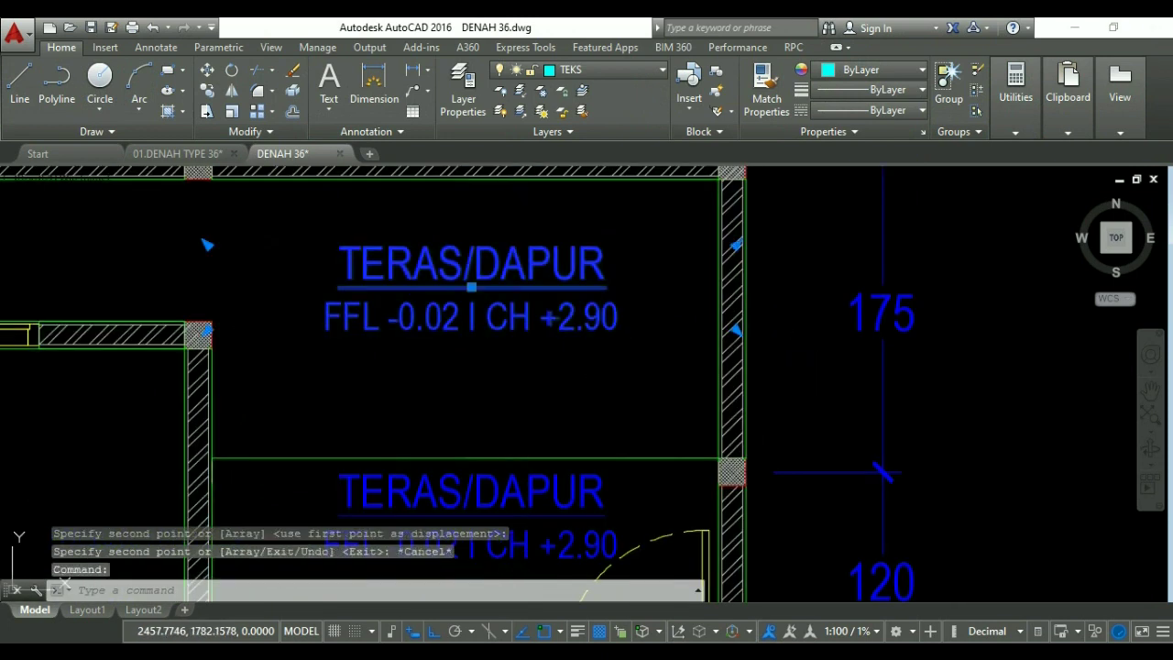
double_click(386, 280)
left_click_drag(348, 262, 603, 278)
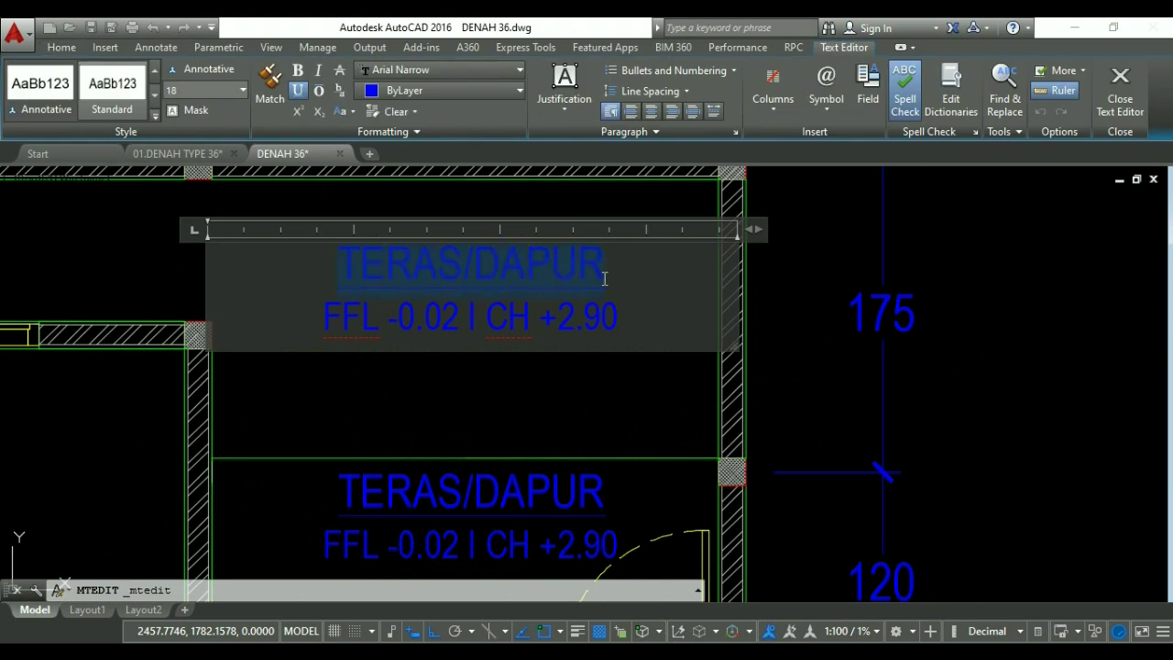
type("TAMAN")
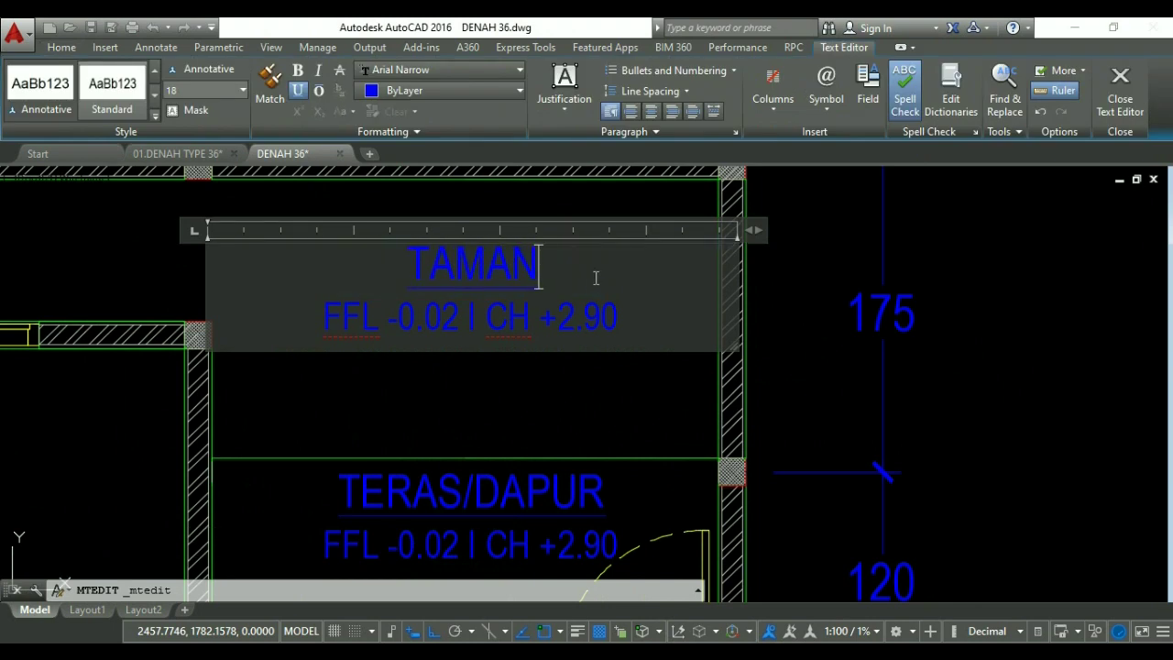
Replace the floor and ceiling levels in the TAMAN label with the single ground level GL -0.02.
left_click(492, 317)
key("BackSpace")
key("BackSpace")
key("BackSpace")
key("BackSpace")
key("BackSpace")
key("BackSpace")
key("BackSpace")
key("BackSpace")
key("BackSpace")
key("BackSpace")
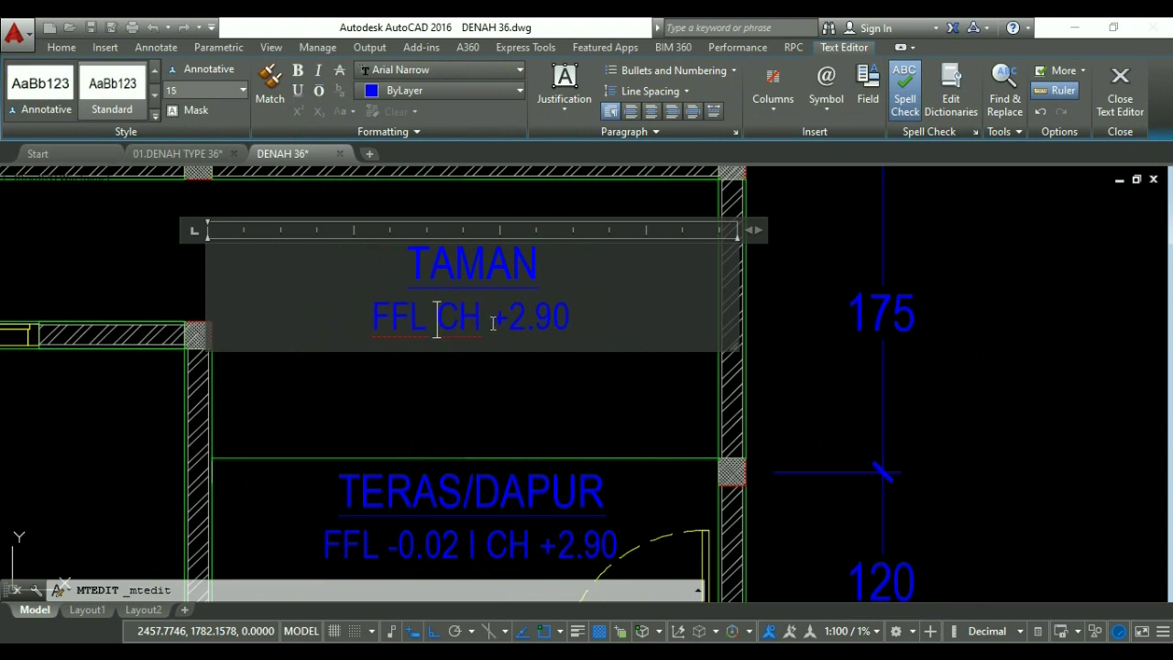
key("BackSpace")
key("BackSpace")
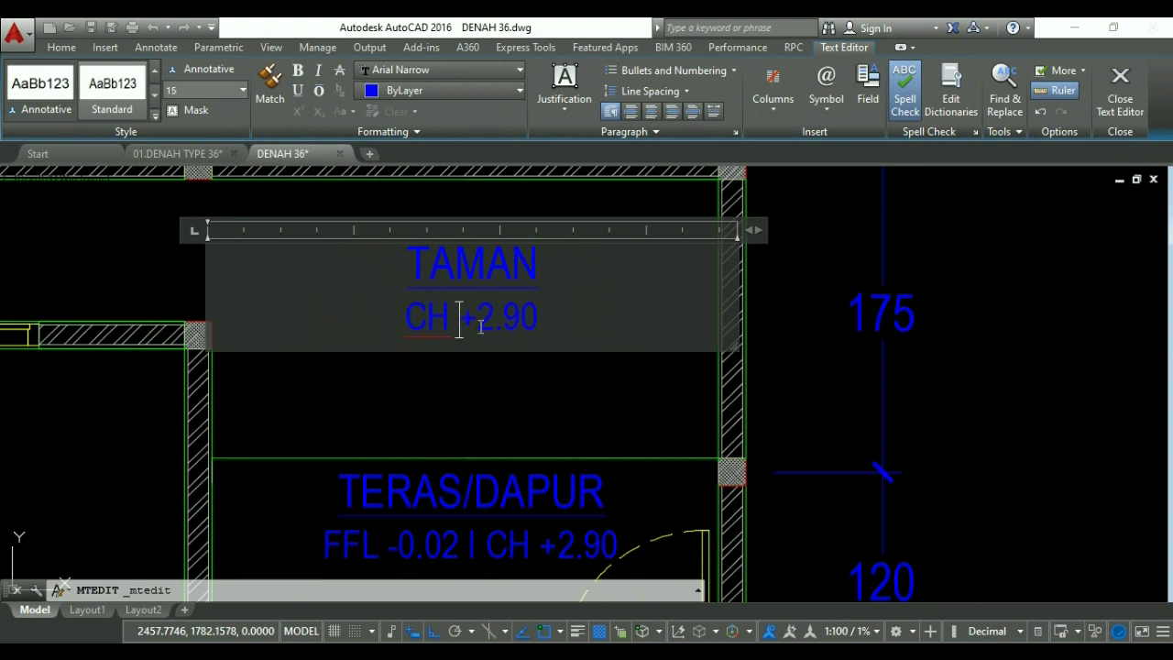
key("BackSpace")
key("BackSpace")
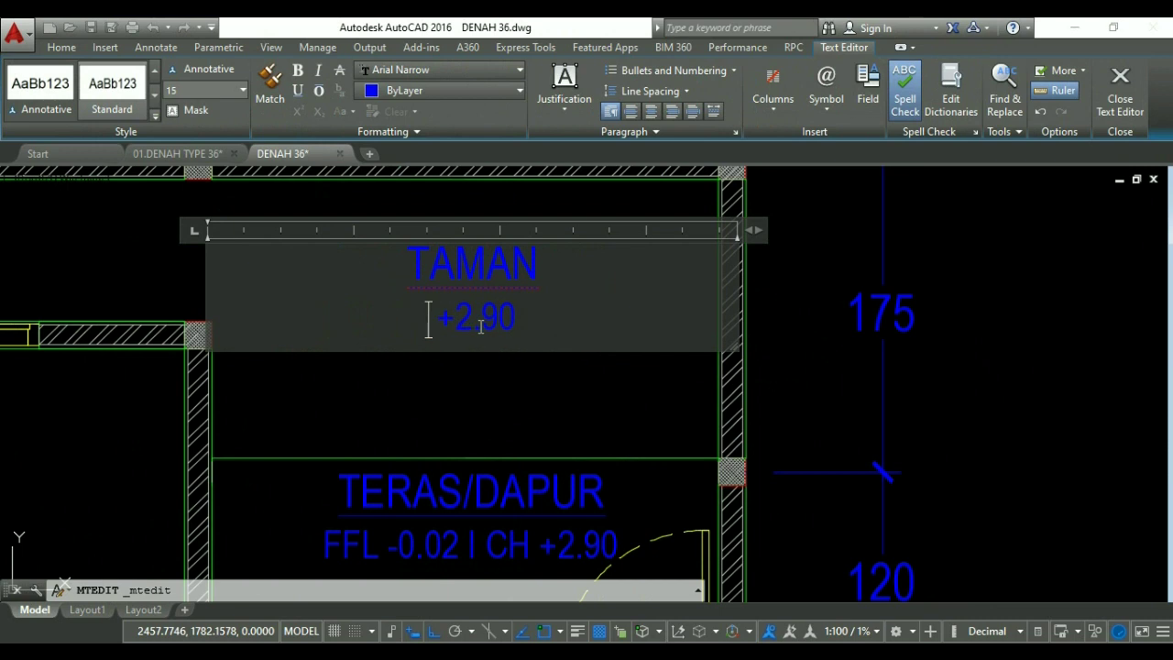
type("GL")
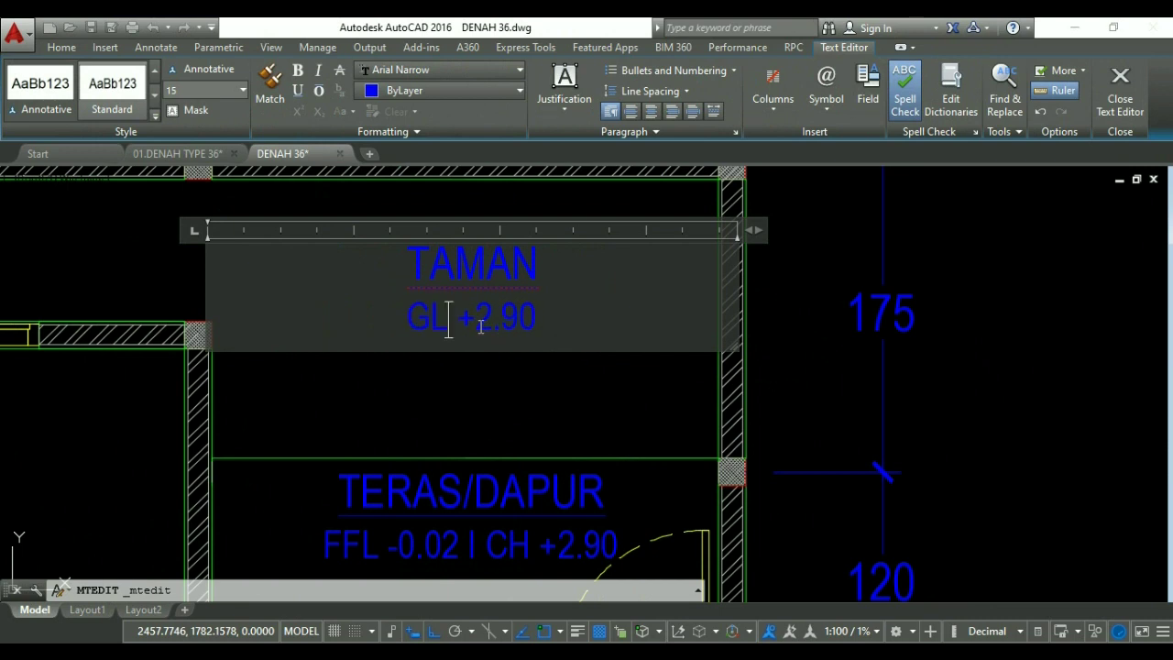
left_click(540, 318)
key("BackSpace")
key("BackSpace")
key("BackSpace")
key("BackSpace")
key("BackSpace")
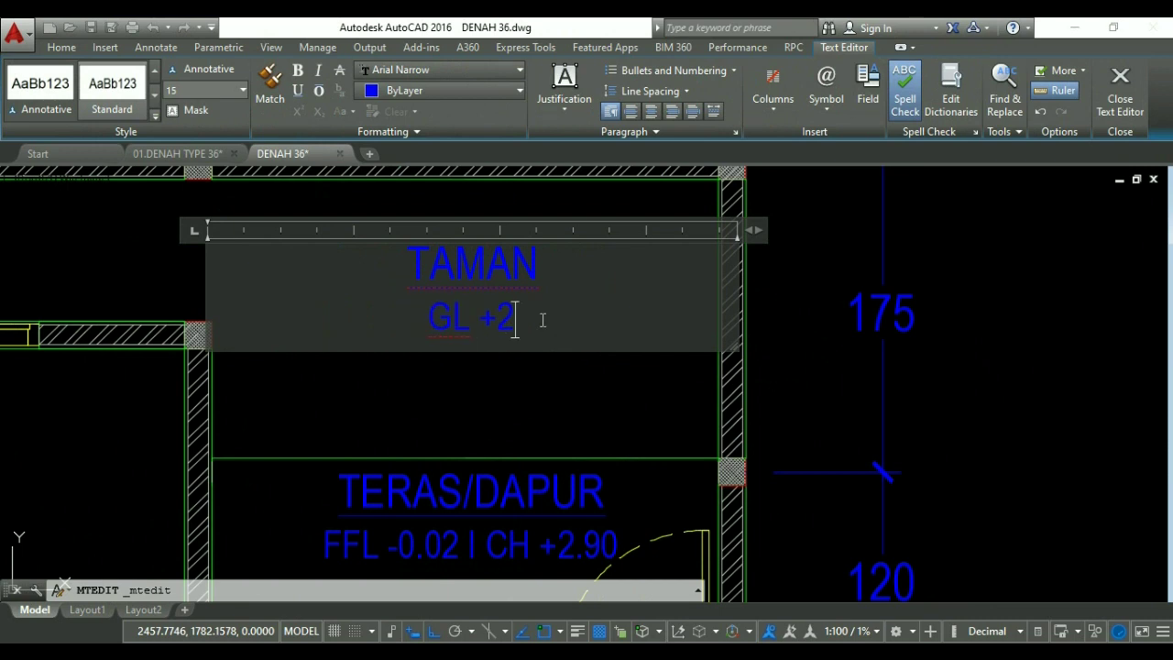
type("-0.02")
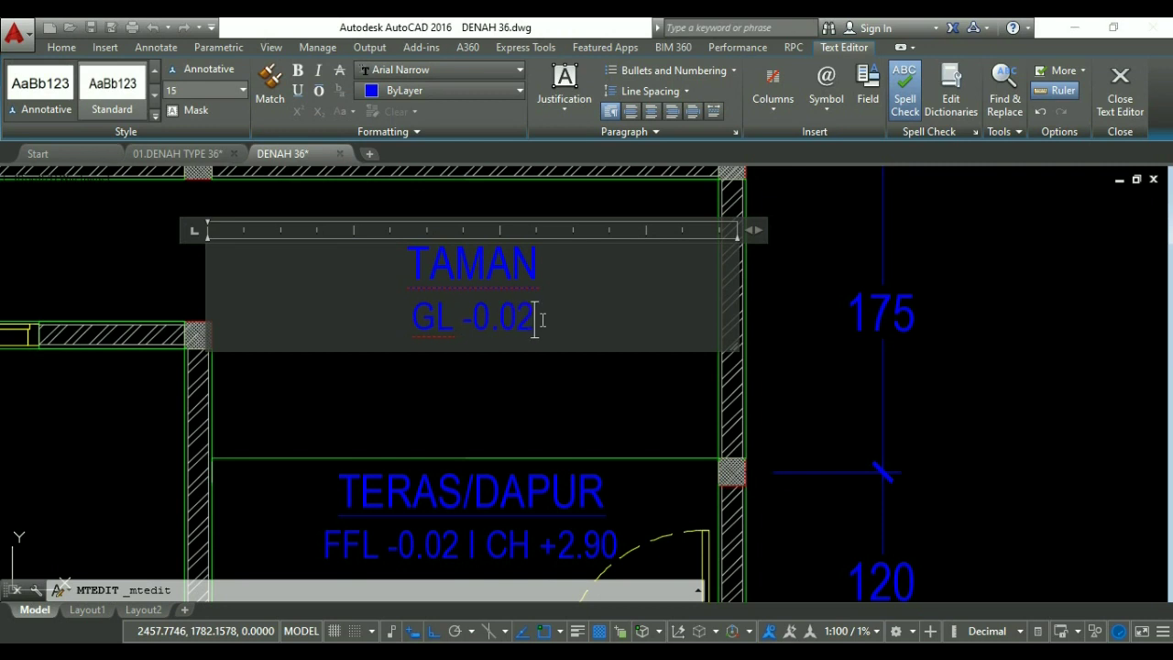
left_click(568, 397)
Copy the TAMAN label straight down into the garden area at the front of the house.
scroll(503, 357, "down", 3)
type("c")
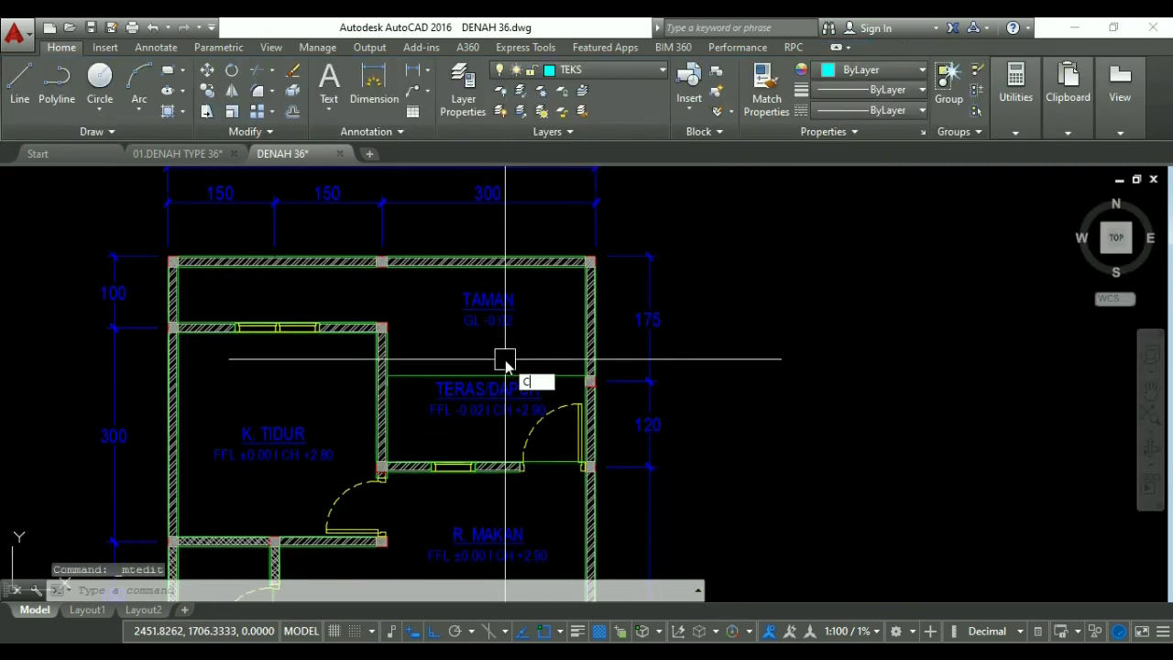
type("o")
key("Return")
left_click(500, 320)
scroll(500, 320, "down", 4)
key("Return")
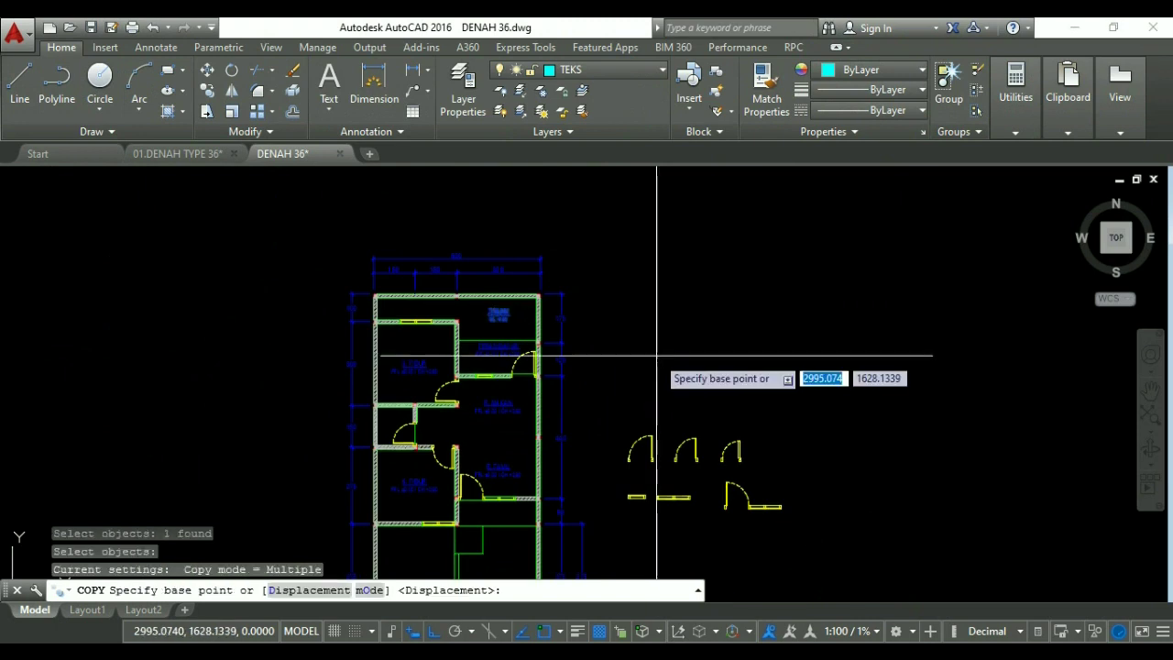
middle_click_drag(656, 356, 563, 288)
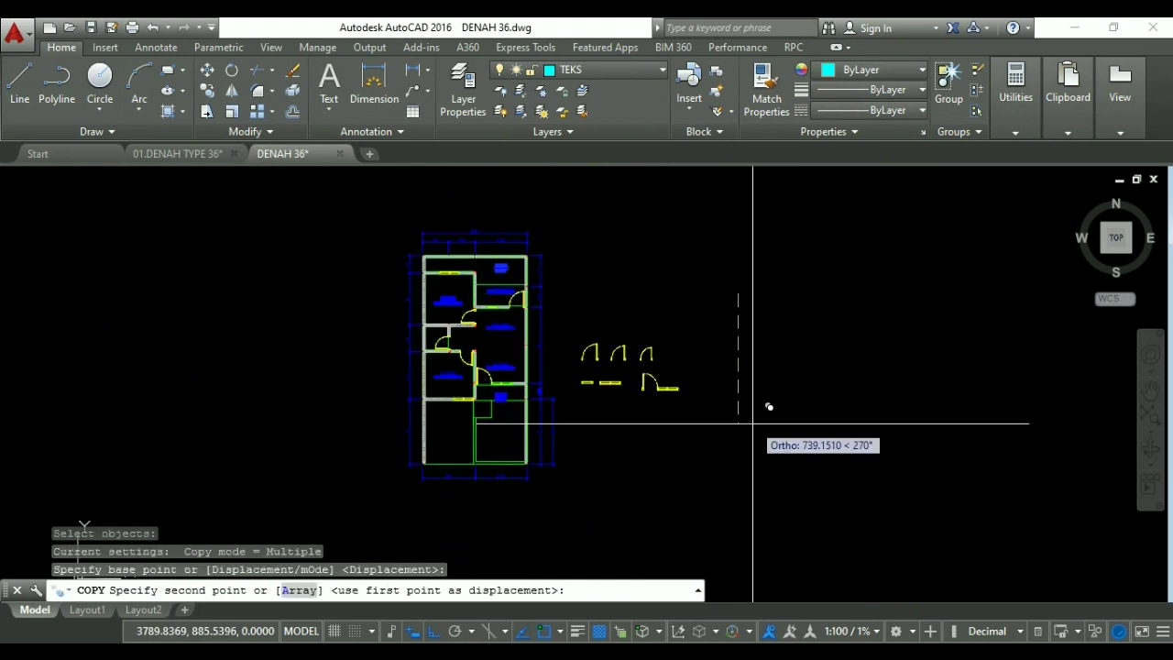
left_click(751, 469)
key("Escape")
Erase the spare door and window symbols drawn beside the floor plan.
scroll(691, 411, "up", 8)
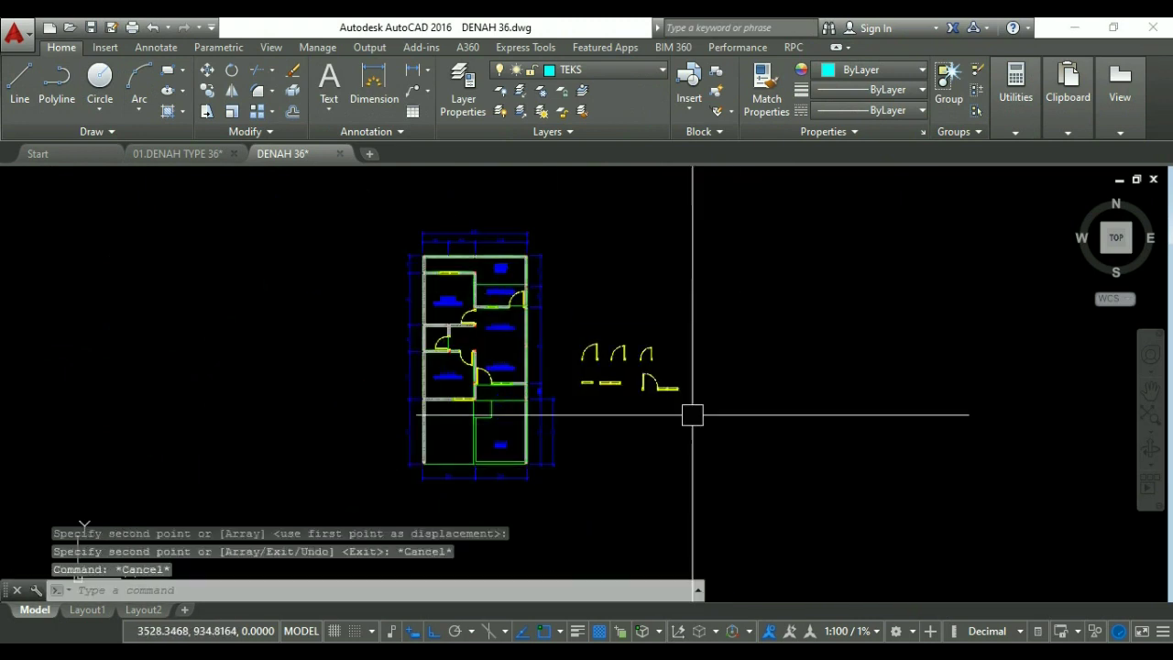
left_click(496, 271)
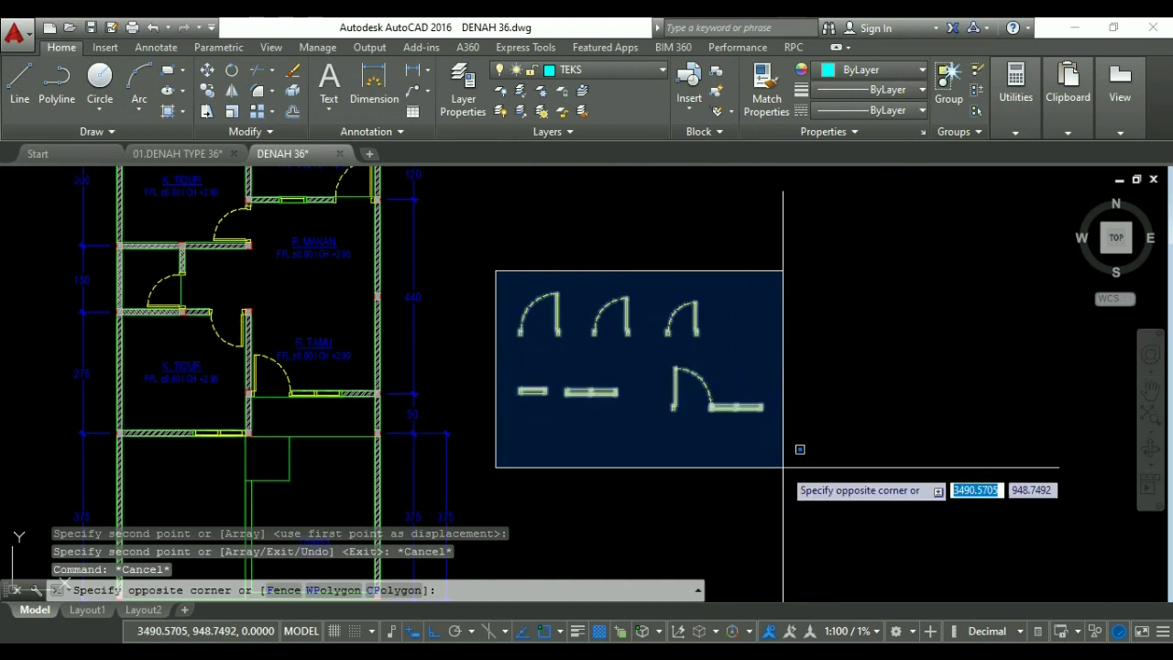
left_click(785, 446)
type("E")
key("Return")
middle_click_drag(571, 425, 628, 345)
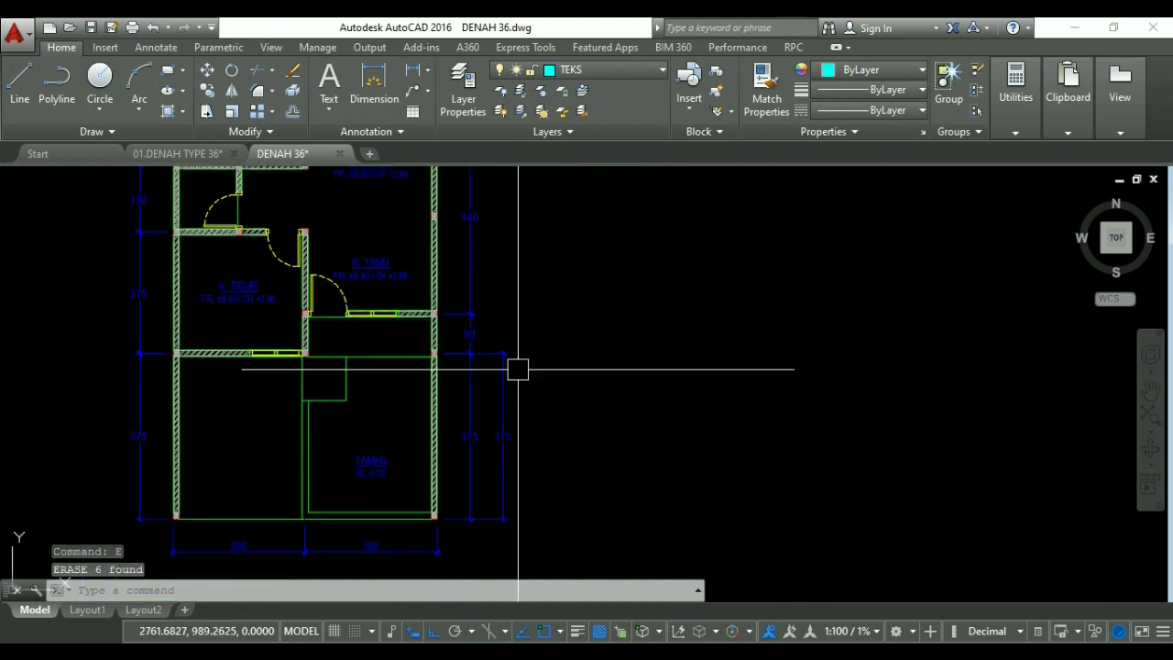
Stretch the outermost vertical dimension beside the front garden up to the rear end of the inner dimension chain, spanning the plan's full depth.
left_click(490, 349)
scroll(480, 353, "up", 5)
left_click(446, 343)
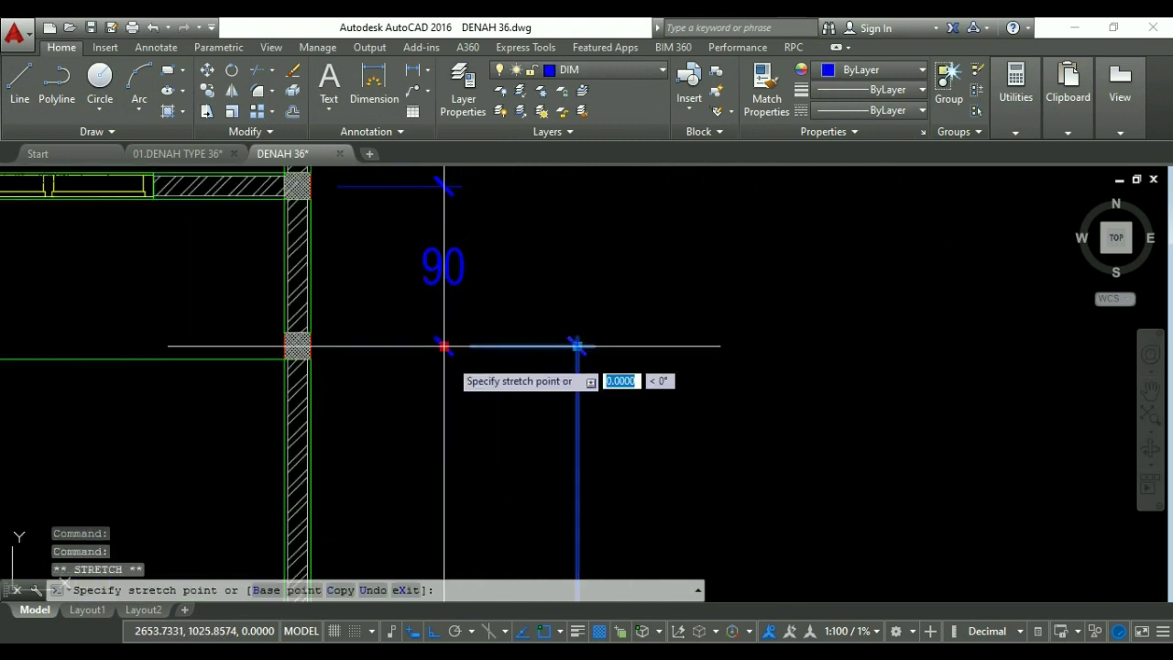
scroll(495, 384, "down", 5)
scroll(466, 466, "down", 3)
scroll(463, 298, "up", 10)
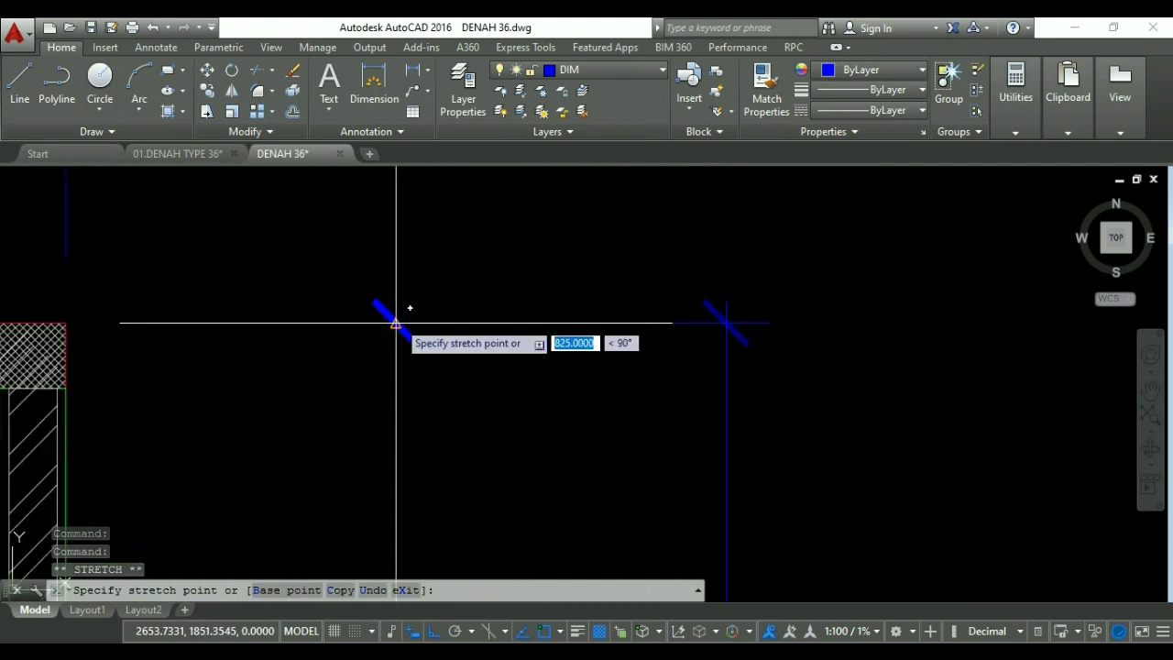
key("Escape")
key("Escape")
scroll(495, 291, "down", 8)
middle_click_drag(580, 403, 580, 314)
scroll(475, 463, "up", 6)
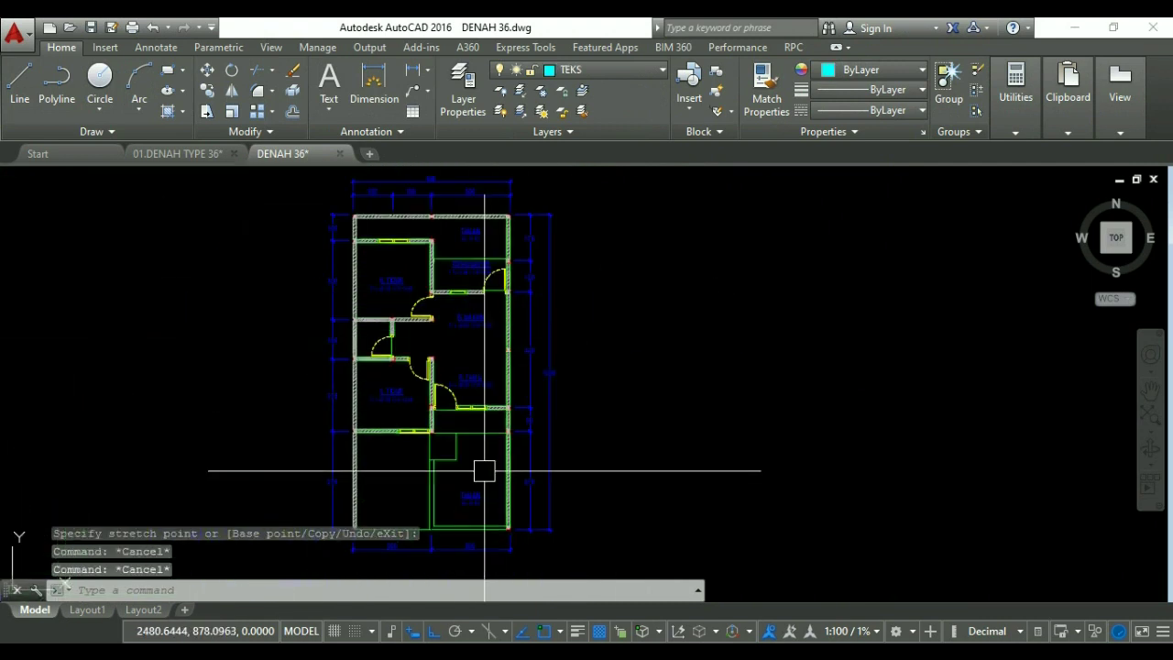
type("c")
key("Return")
scroll(470, 457, "up", 6)
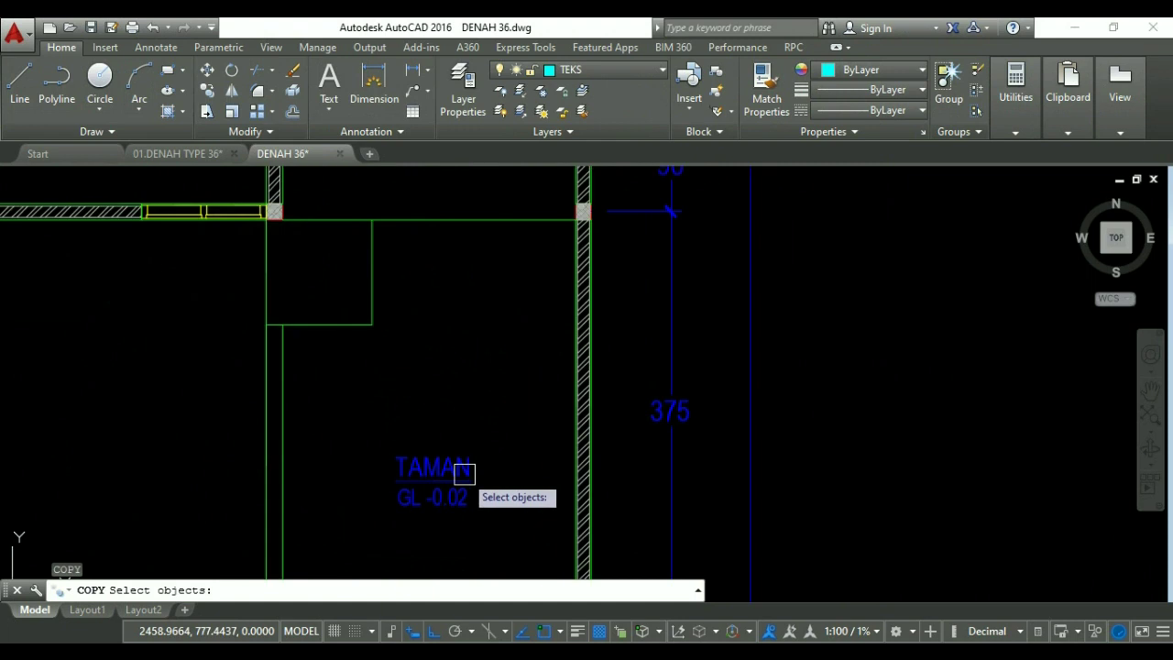
key("Escape")
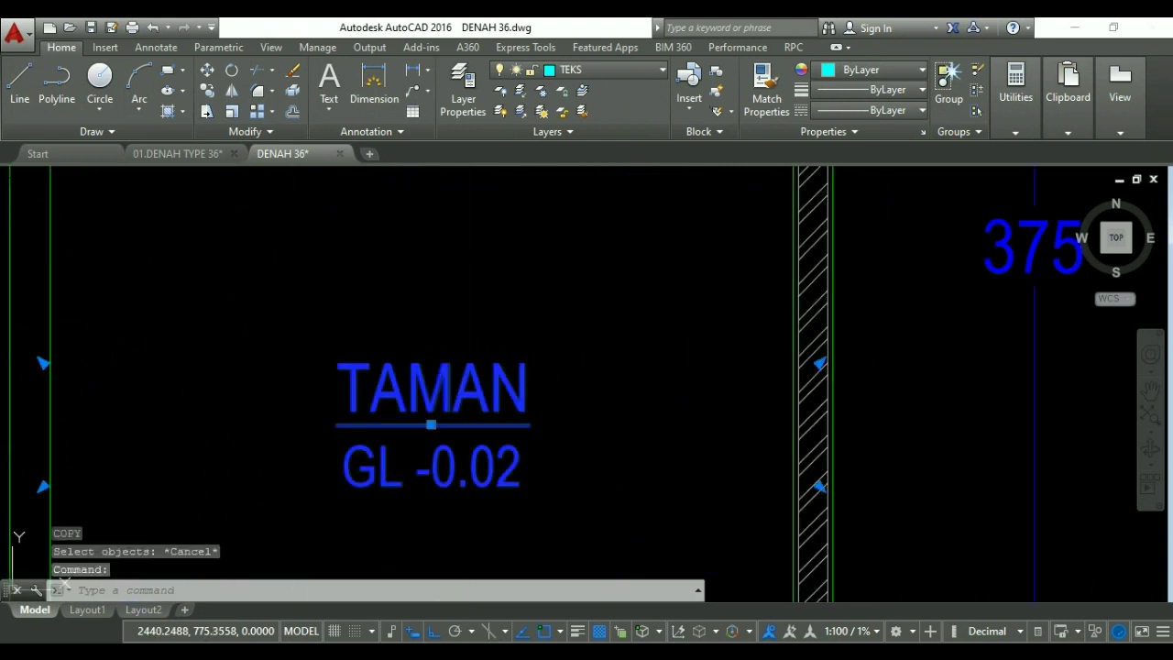
Change the ground level in both the front and the rear TAMAN labels to GL -0.20.
double_click(520, 467)
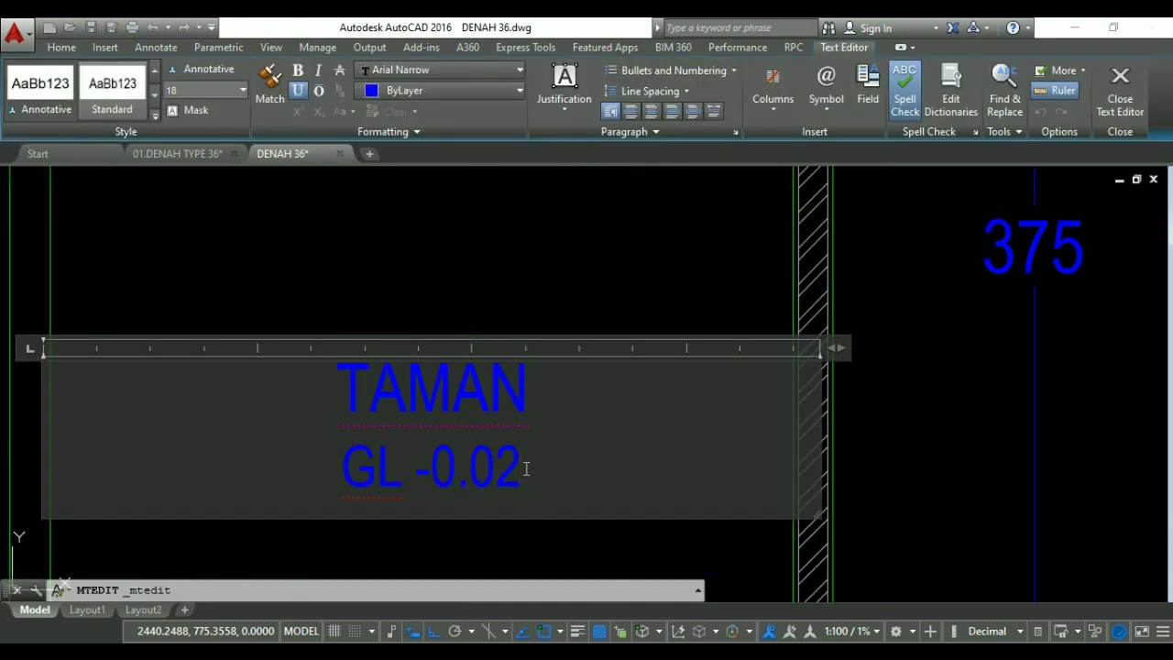
left_click(509, 560)
scroll(486, 275, "down", 8)
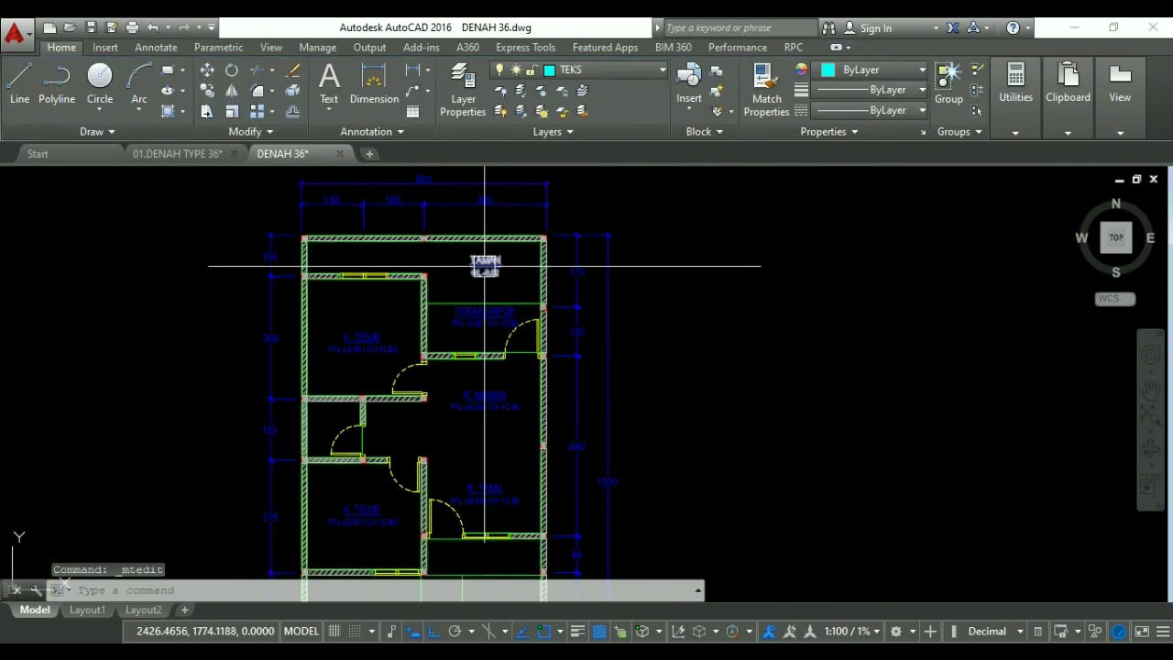
scroll(484, 266, "up", 8)
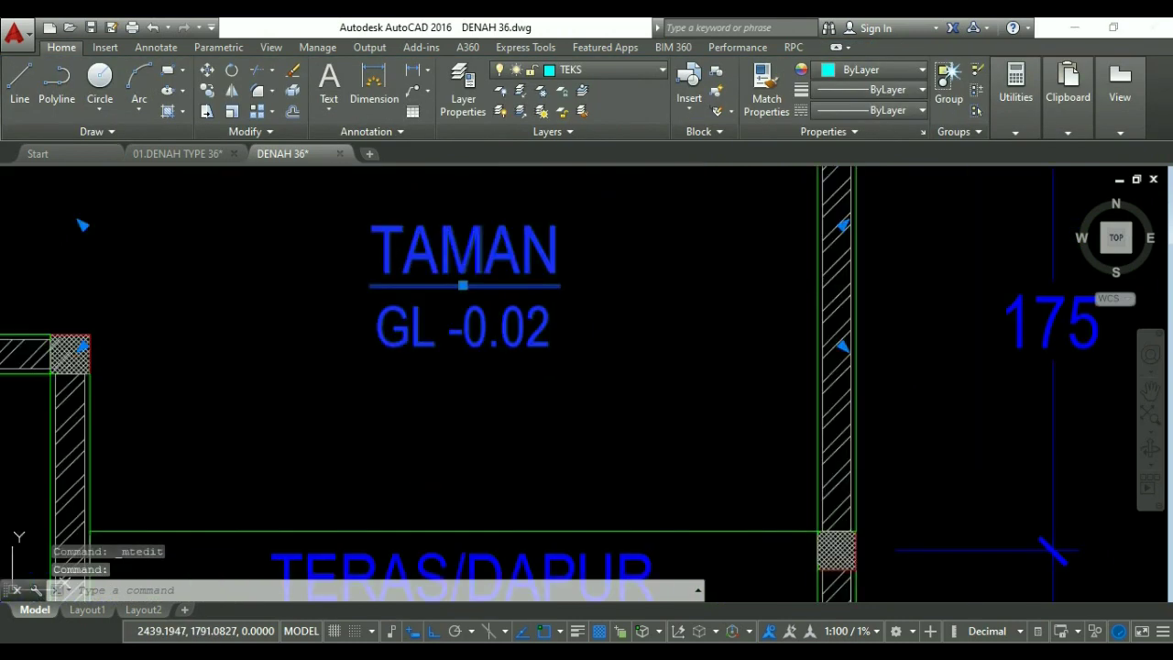
double_click(549, 344)
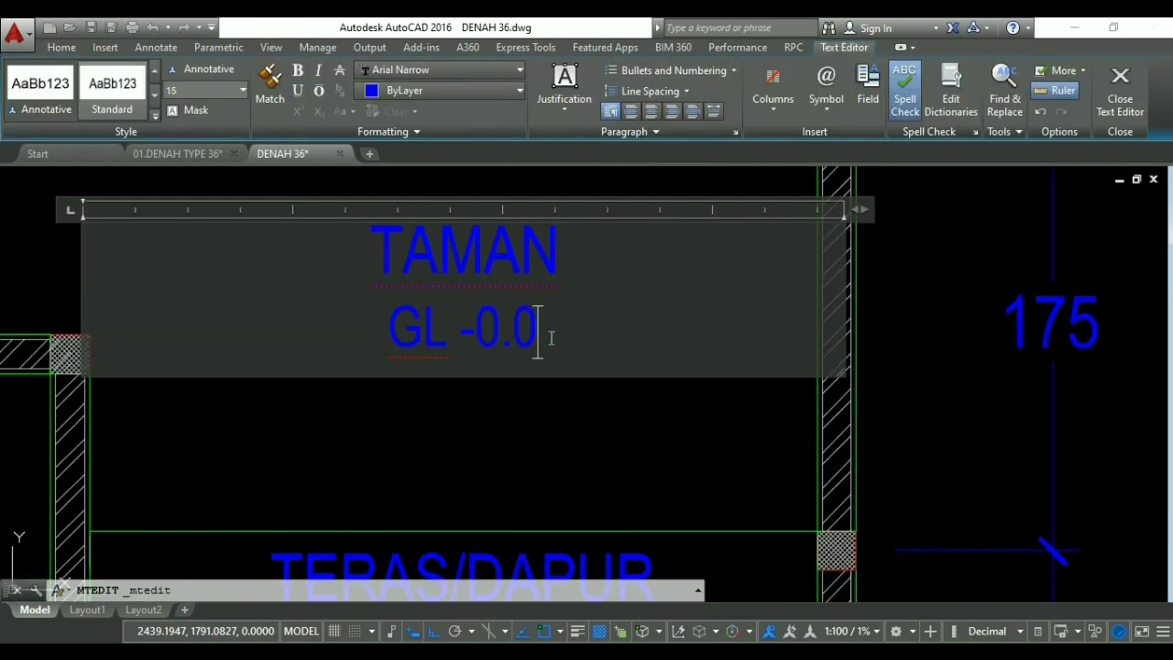
left_click(556, 427)
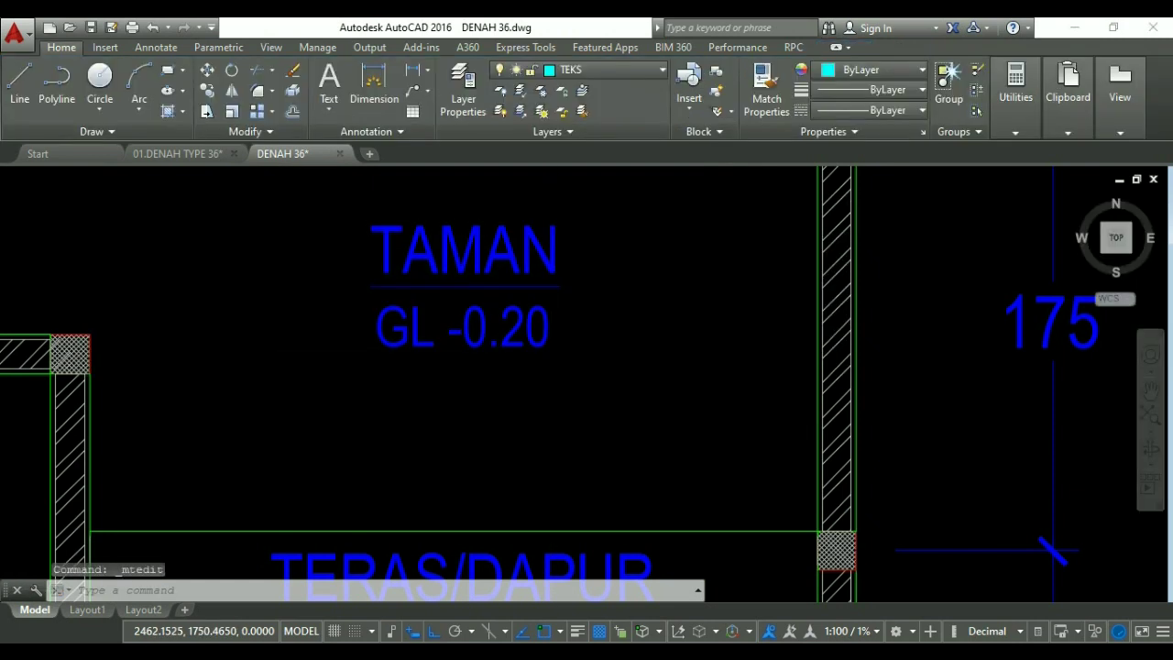
scroll(547, 333, "down", 8)
scroll(539, 334, "down", 2)
middle_click_drag(536, 469, 536, 312)
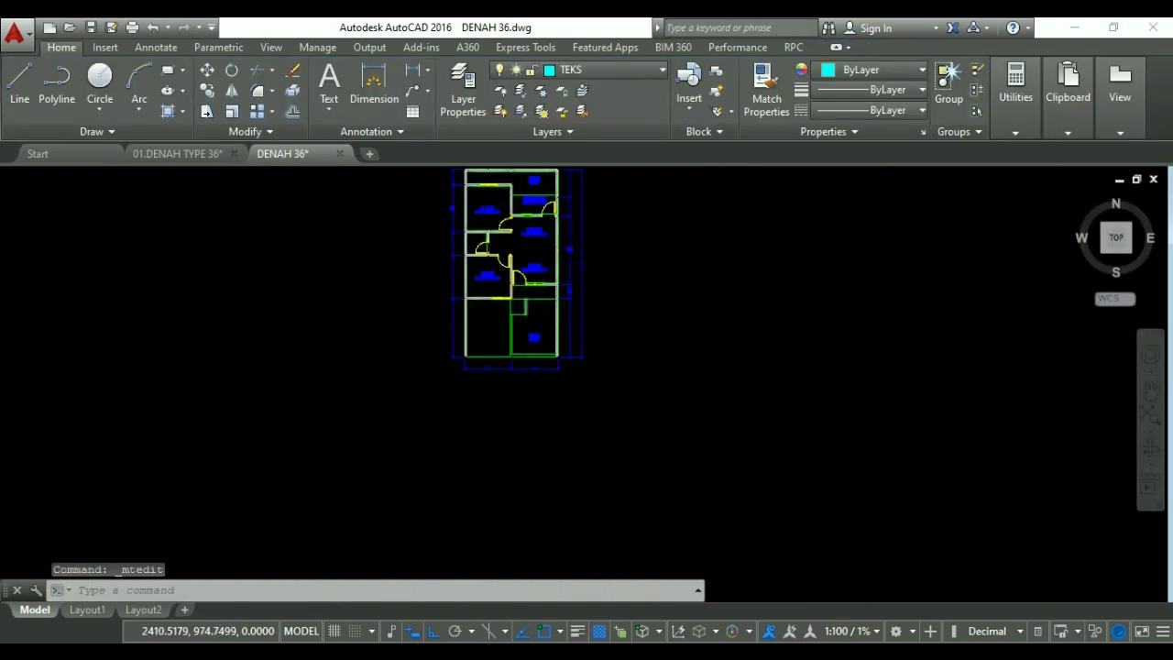
scroll(536, 313, "up", 5)
key("Escape")
type("CO")
scroll(529, 357, "up", 2)
key("Return")
left_click(528, 437)
key("Return")
left_click(526, 435)
key("Escape")
Copy the front TAMAN label horizontally to the front boundary line of the empty area beside the garden.
type("CO")
key("Return")
left_click(526, 435)
key("Return")
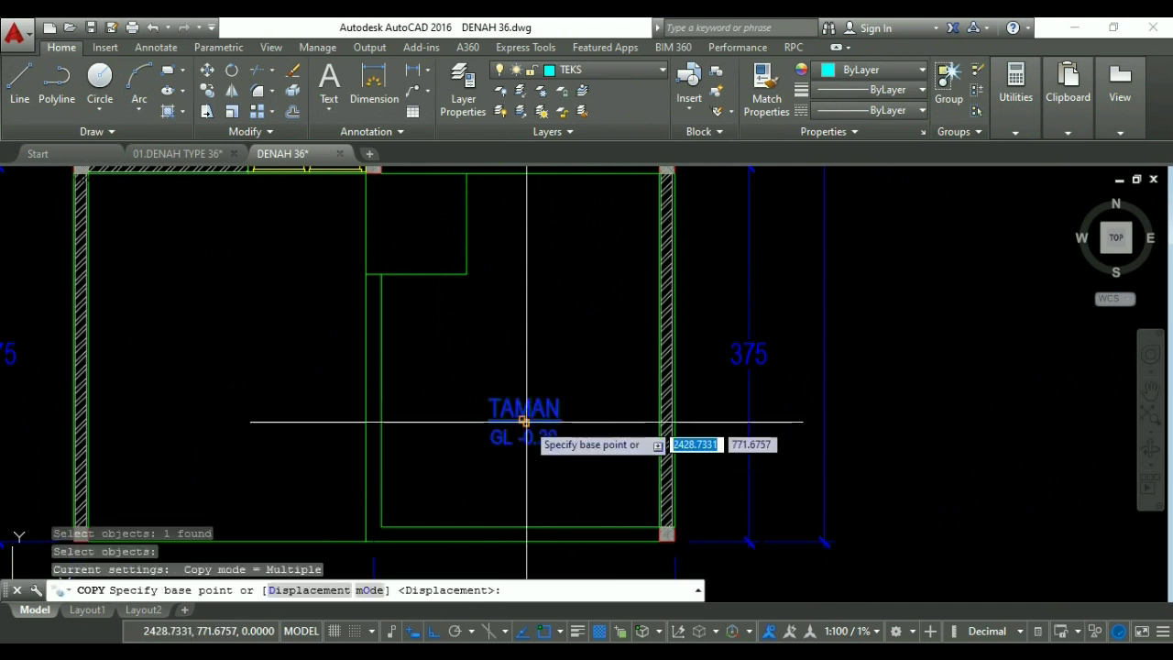
left_click(526, 420)
scroll(584, 350, "down", 4)
scroll(412, 424, "up", 3)
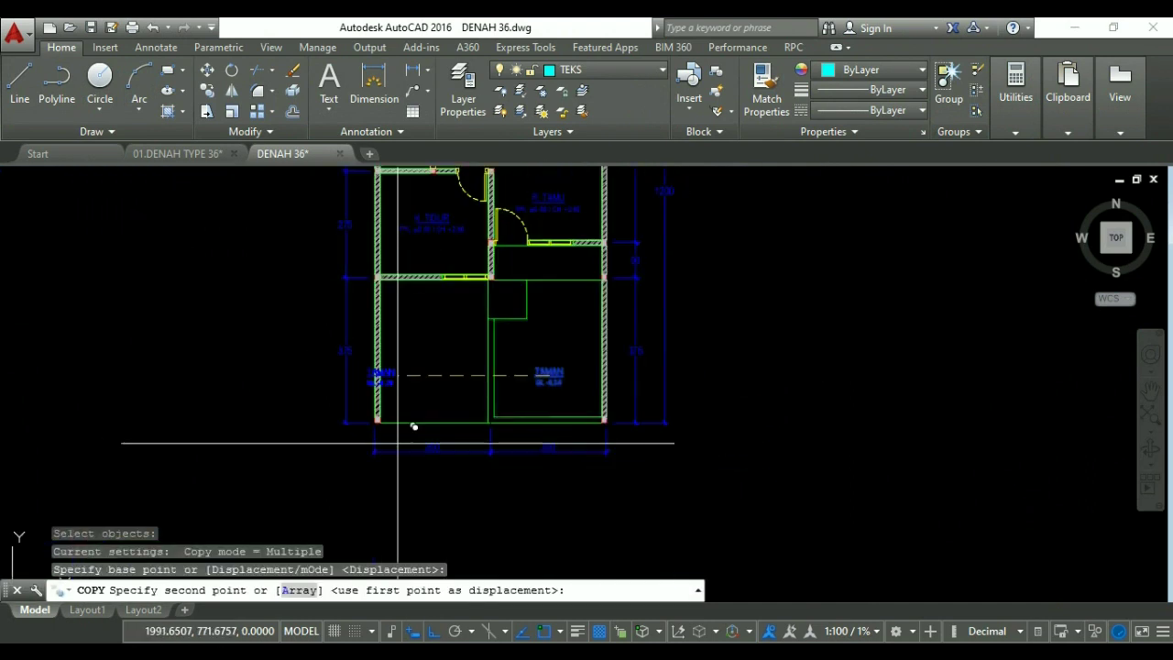
left_click(430, 418)
key("Escape")
Rewrite the copied label as CARPORT with the floor level FFL -0.25.
scroll(441, 412, "up", 4)
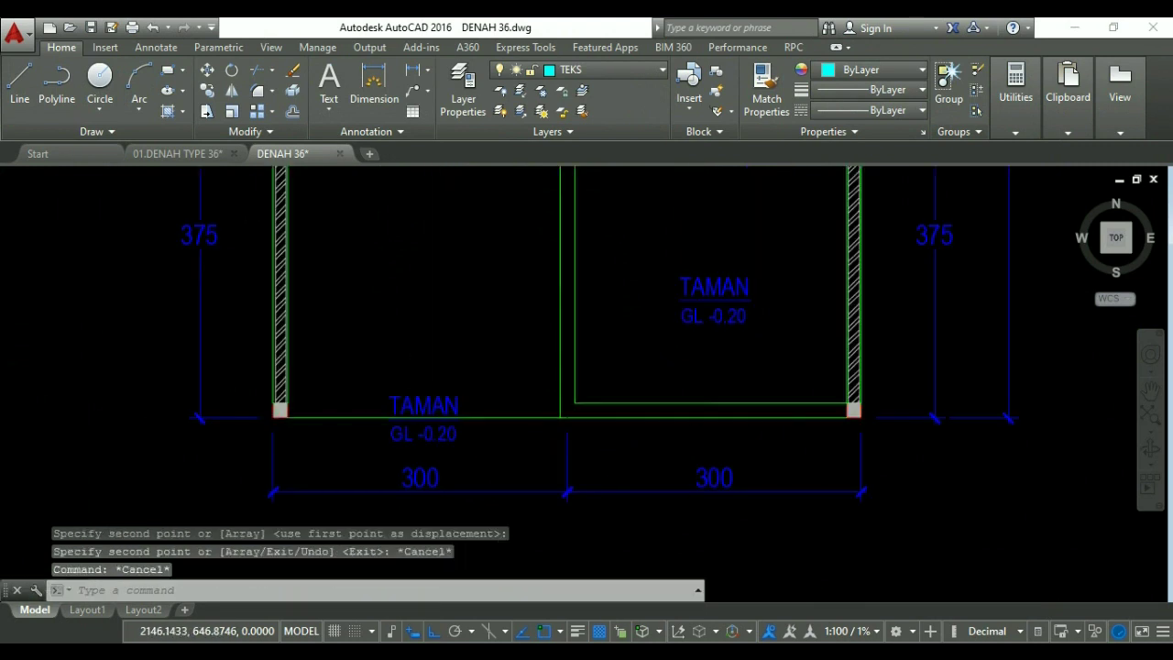
left_click(441, 402)
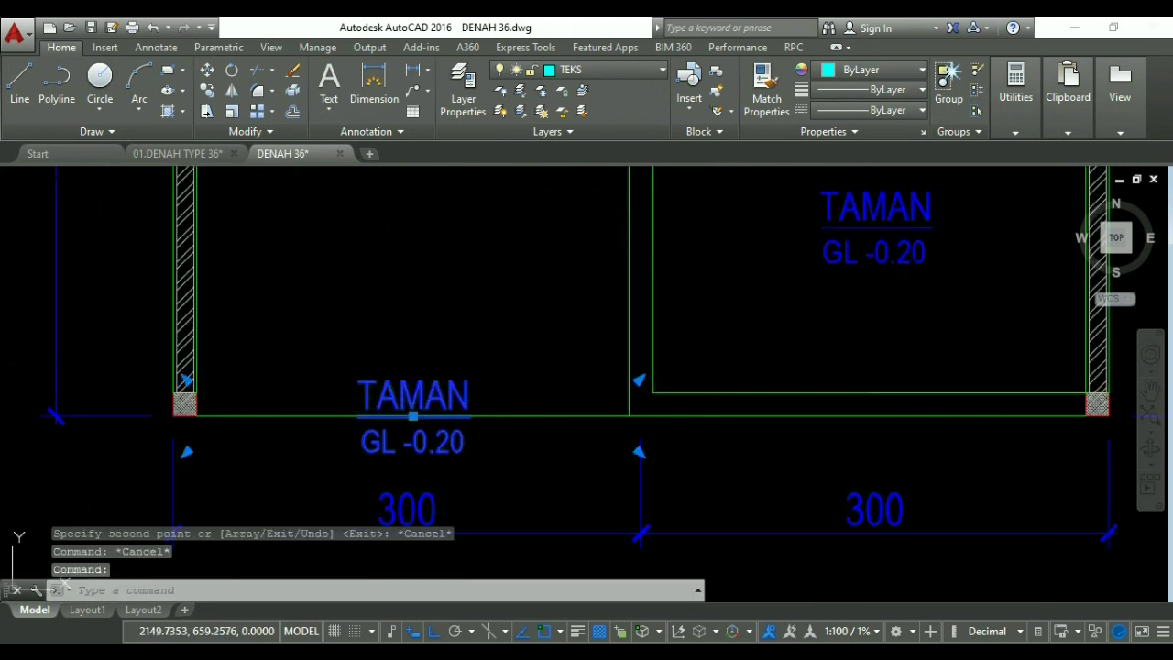
double_click(470, 404)
key("BackSpace")
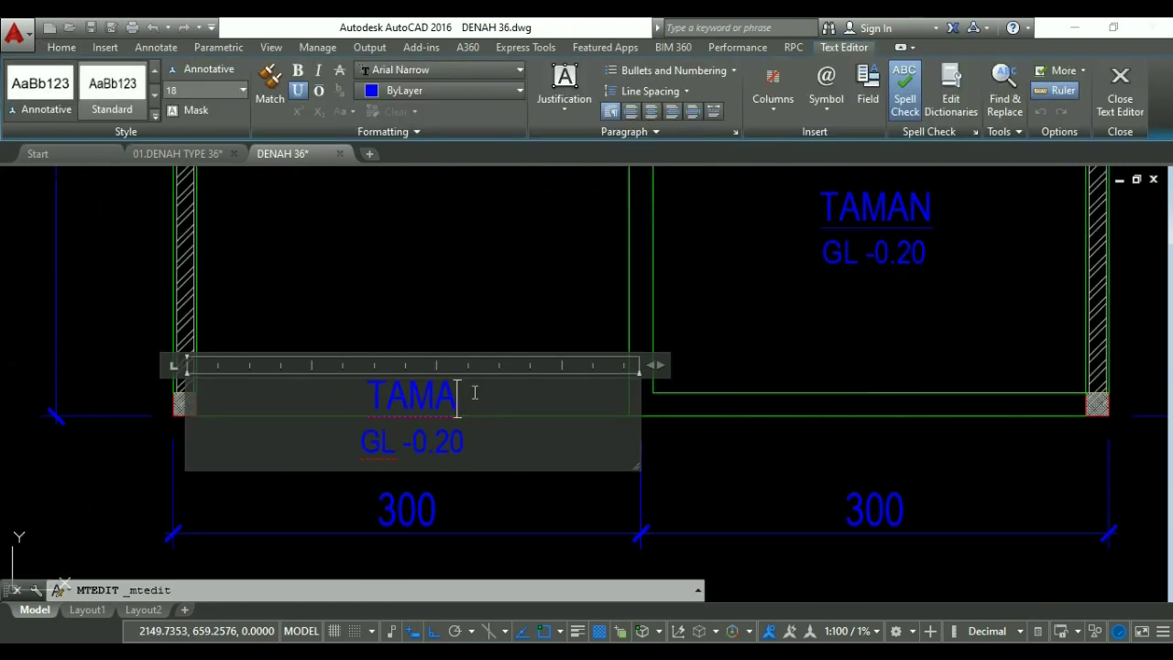
key("BackSpace")
type("CARPORT")
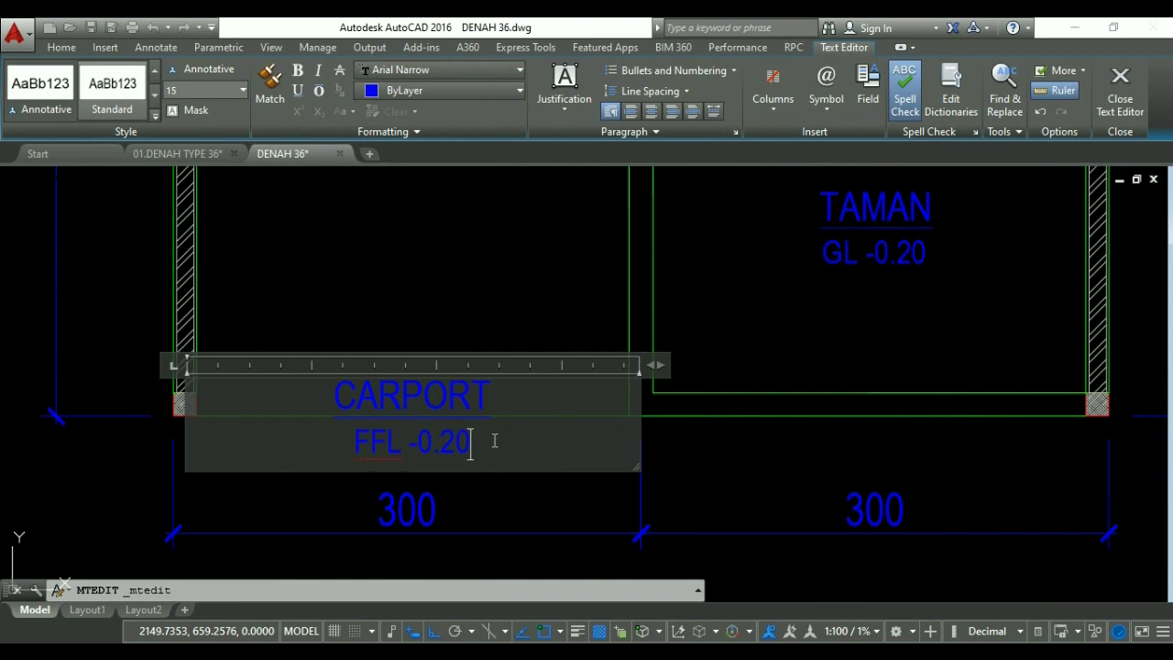
left_click(691, 500)
Move the CARPORT label off the front boundary line, up into the carport area.
type("m")
key("Return")
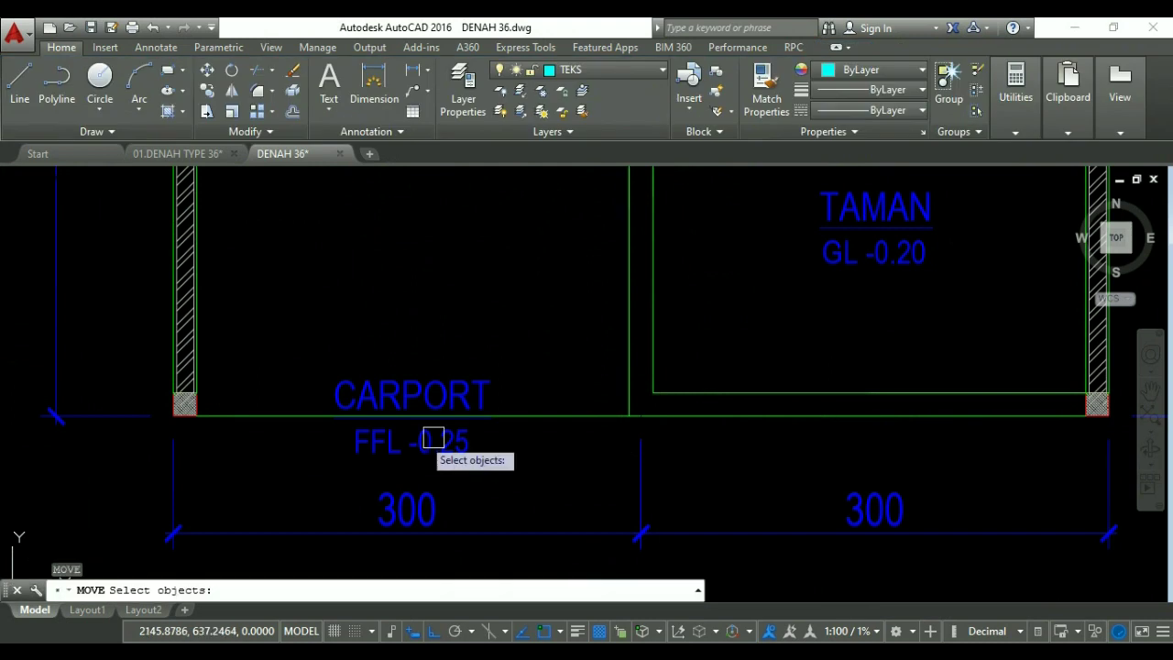
left_click(411, 442)
scroll(349, 439, "down", 4)
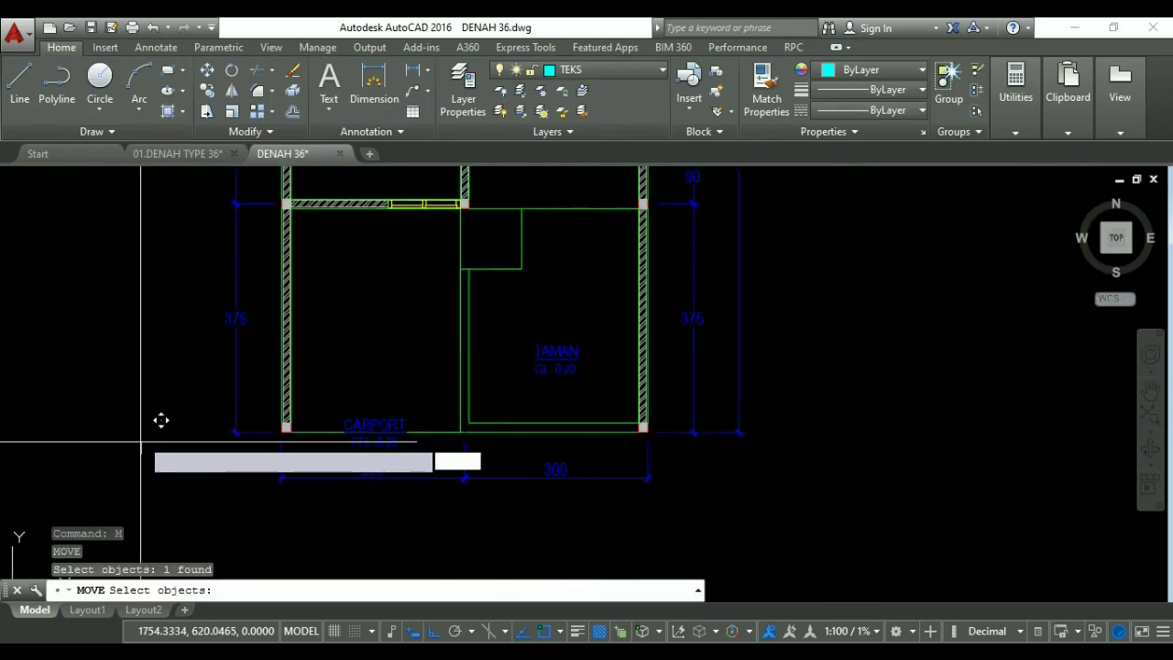
key("Return")
left_click(160, 445)
left_click(183, 428)
mouse_move(537, 392)
middle_mouse_down()
mouse_move(592, 434)
mouse_move(619, 367)
middle_mouse_up()
scroll(513, 384, "down", 3)
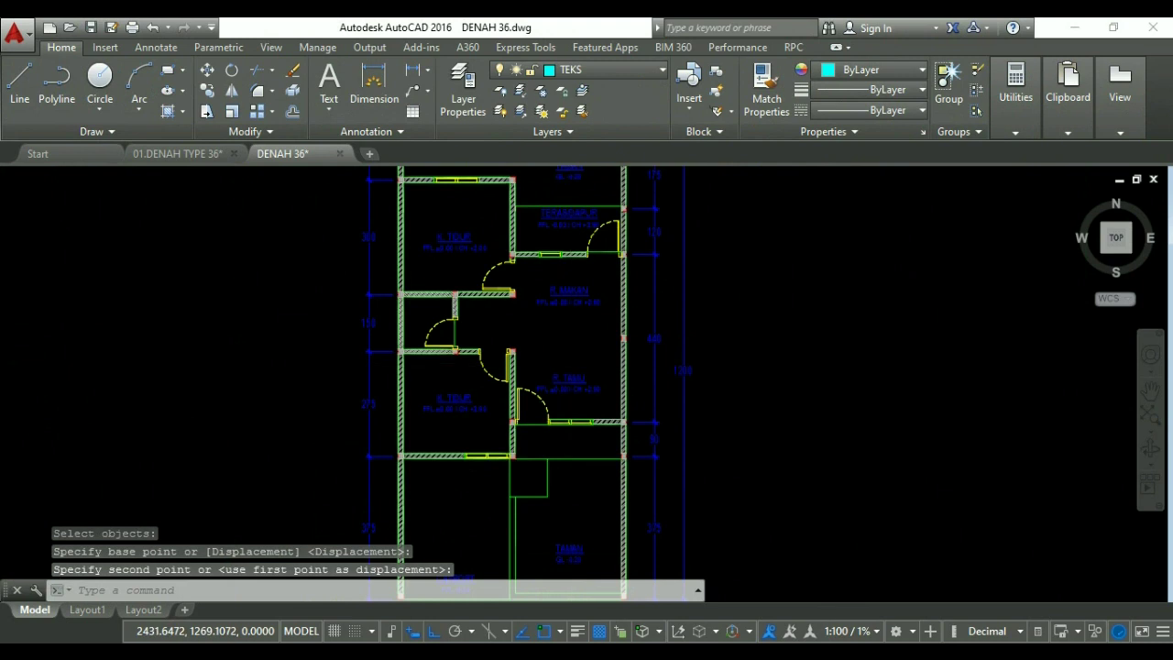
scroll(568, 358, "up", 3)
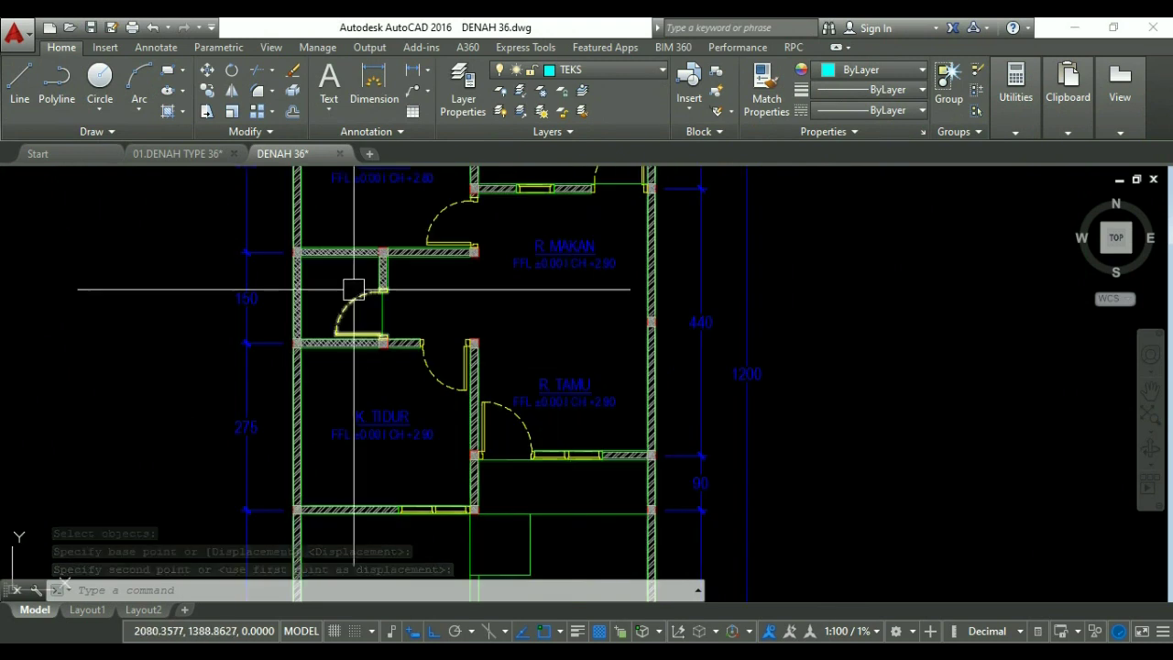
scroll(324, 252, "up", 2)
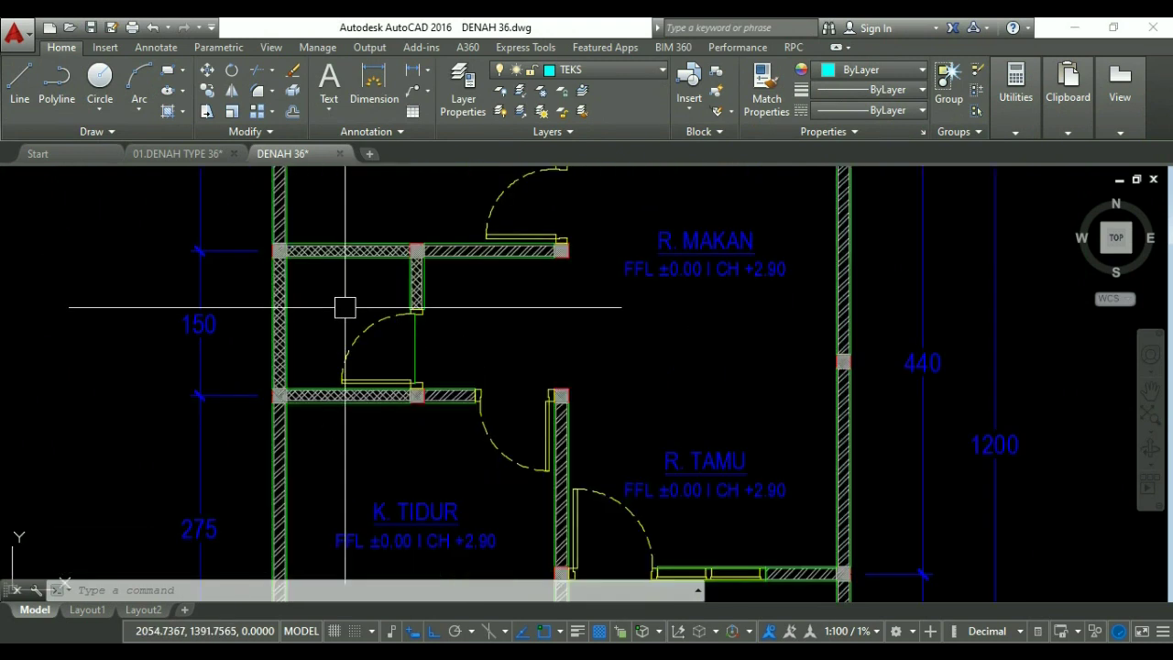
scroll(344, 307, "down", 3)
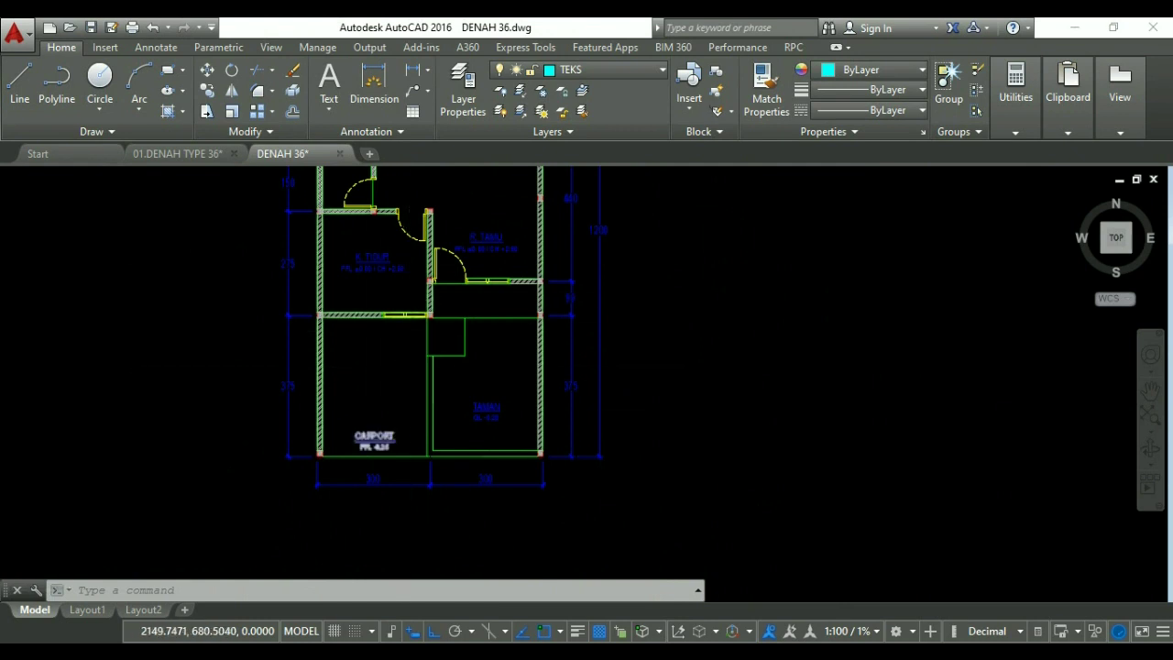
Make ARSIR the current layer.
scroll(385, 438, "up", 4)
middle_click_drag(349, 282, 356, 347)
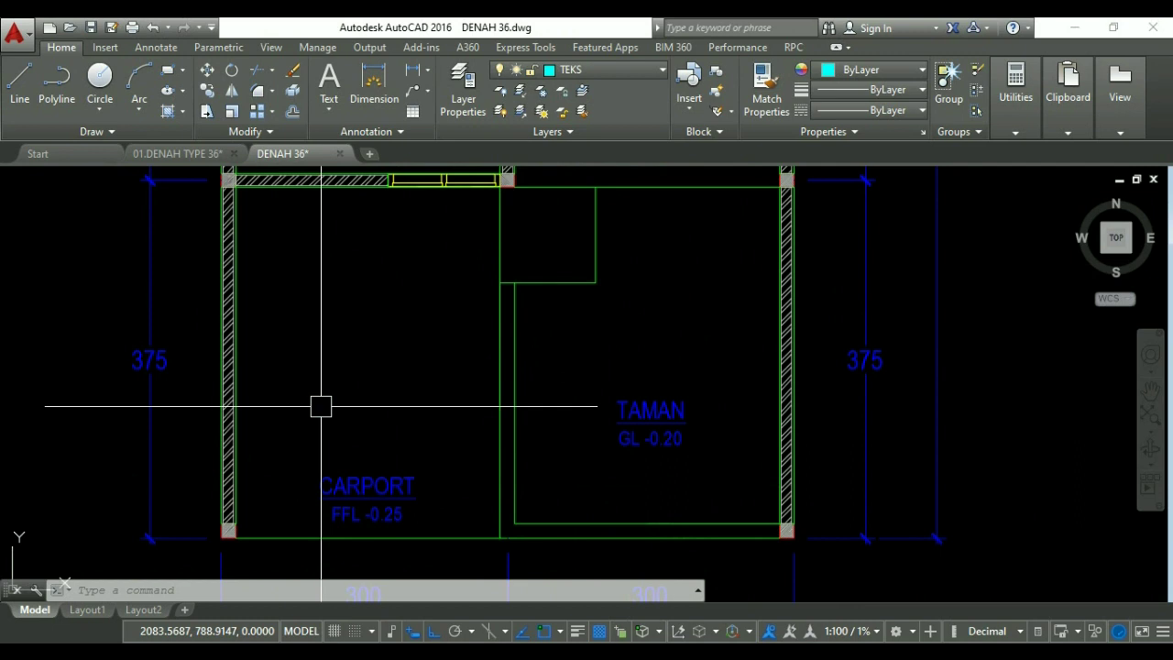
left_click(568, 71)
left_click(570, 71)
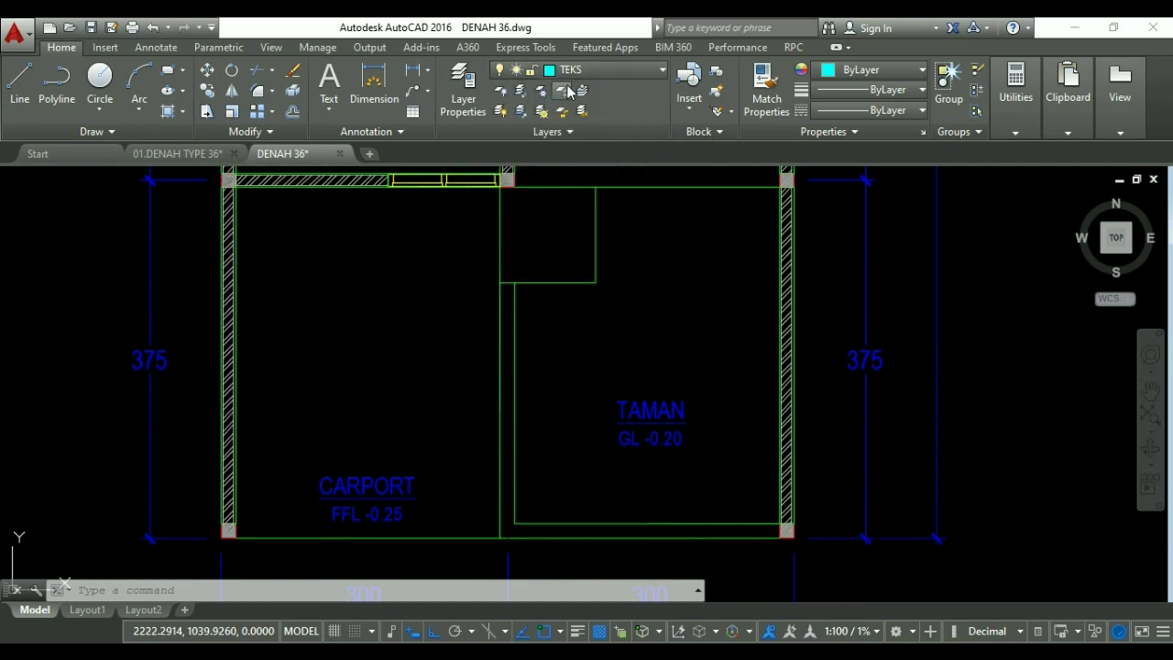
left_click(572, 71)
left_click(574, 112)
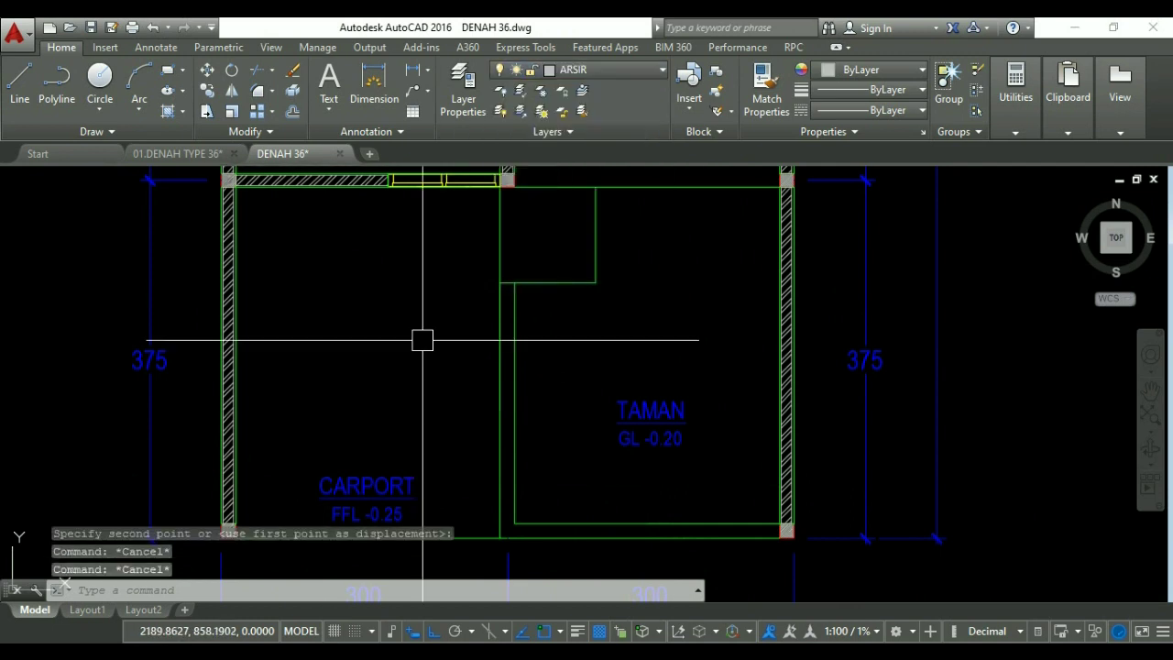
Draw a multiline at scale 60 from the middle of the carport's front edge straight back to the bedroom wall.
type("ML")
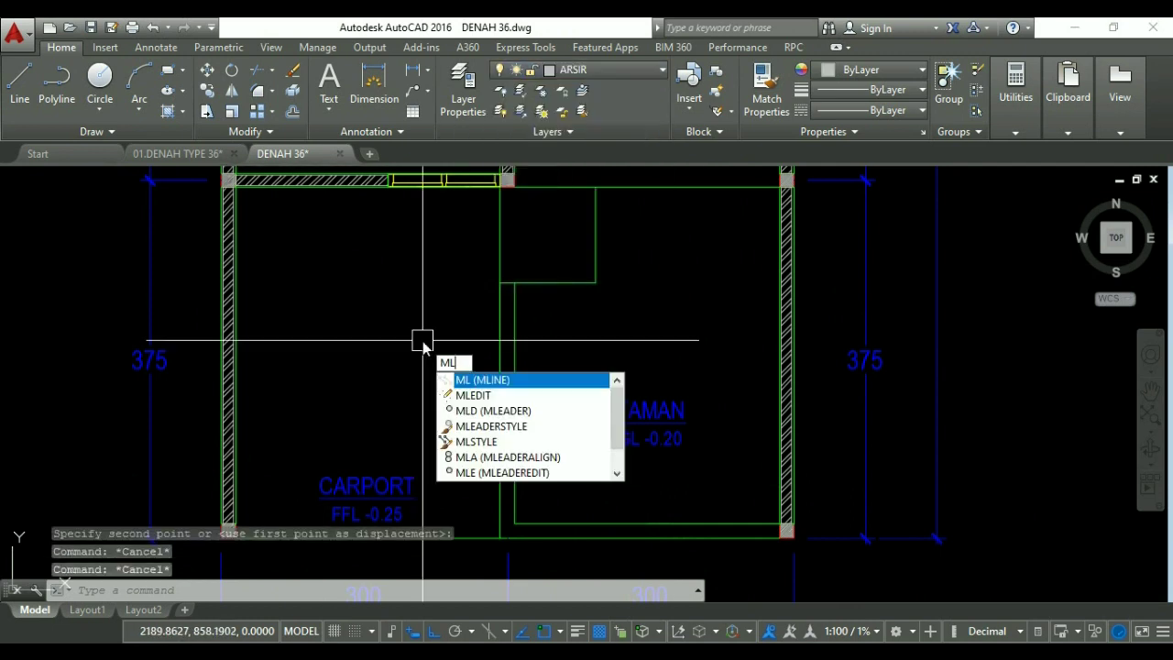
key("Return")
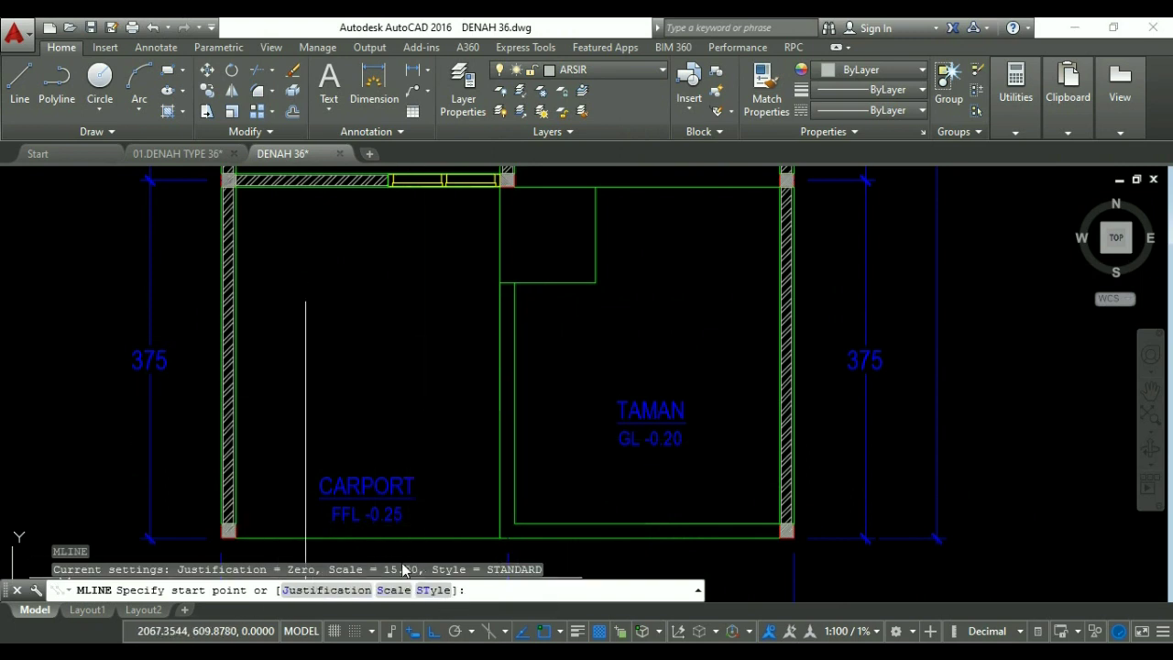
type("s")
key("Return")
type("60")
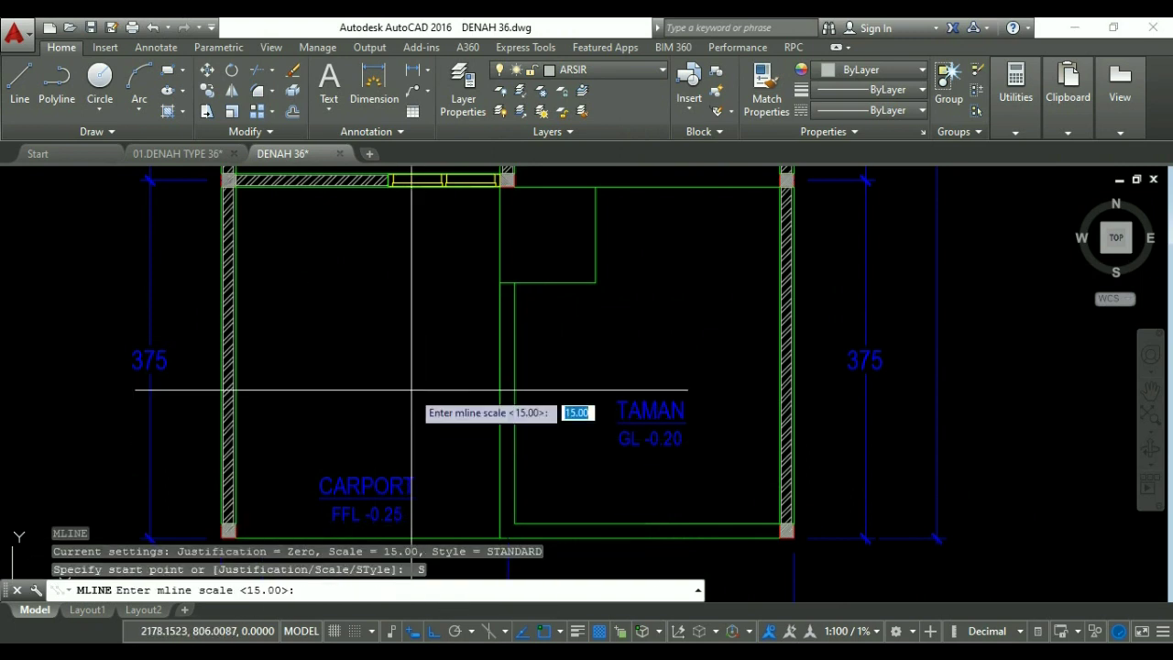
key("Return")
middle_click_drag(376, 522, 374, 480)
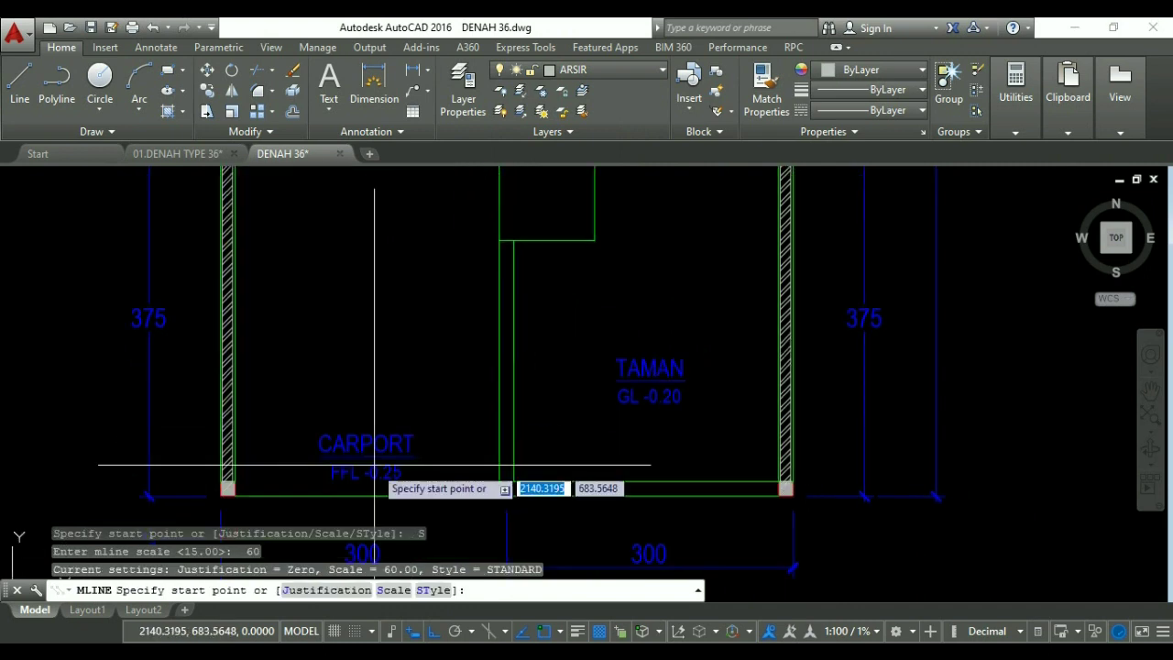
left_click(367, 495)
middle_click_drag(374, 375, 372, 508)
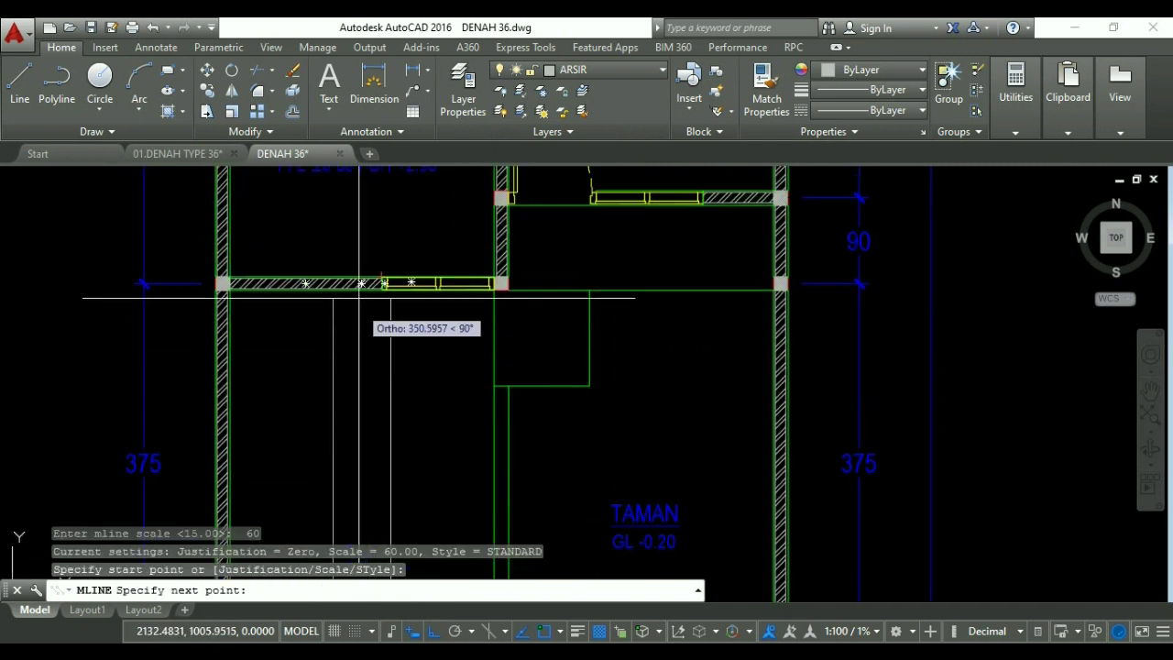
scroll(358, 267, "up", 2)
left_click(358, 267)
scroll(366, 302, "down", 5)
key("Escape")
key("Escape")
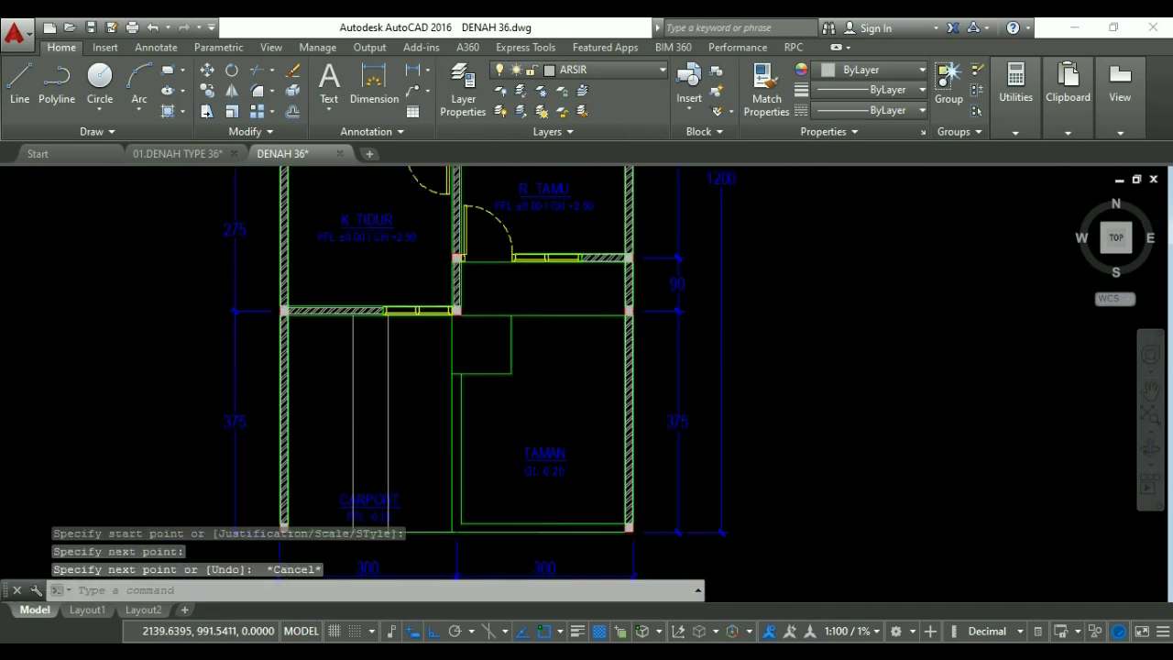
Explode the carport multiline and offset its two lines outward by 60, one towards each side of the carport.
key("Return")
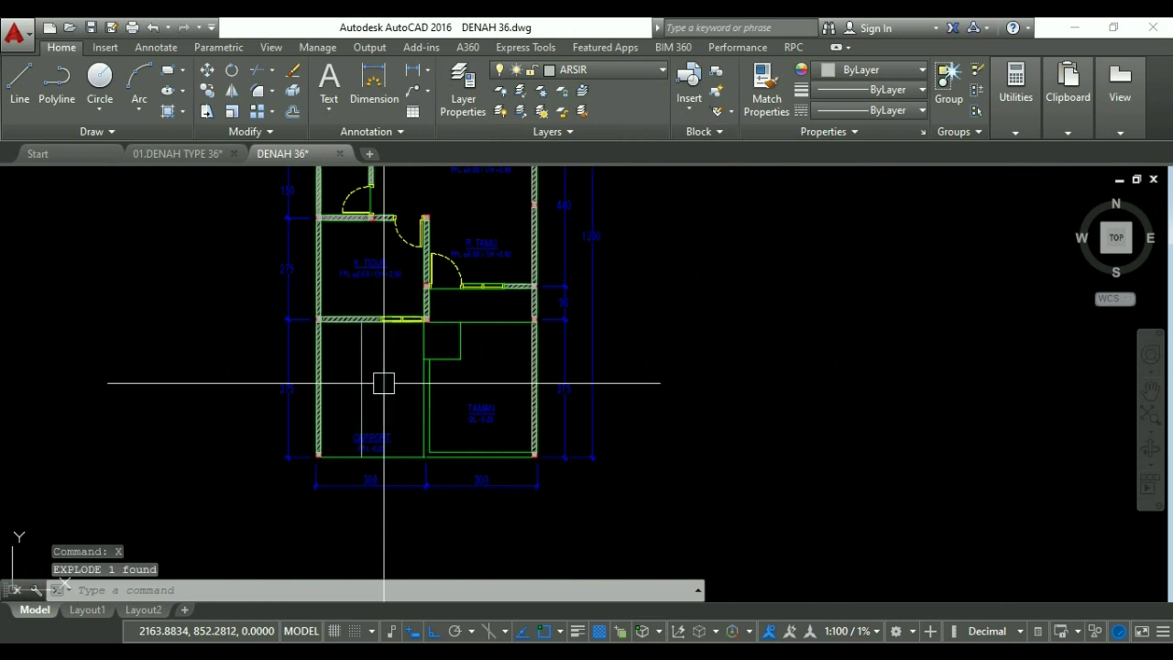
type("o")
key("Return")
type("60")
key("Return")
scroll(379, 371, "up", 2)
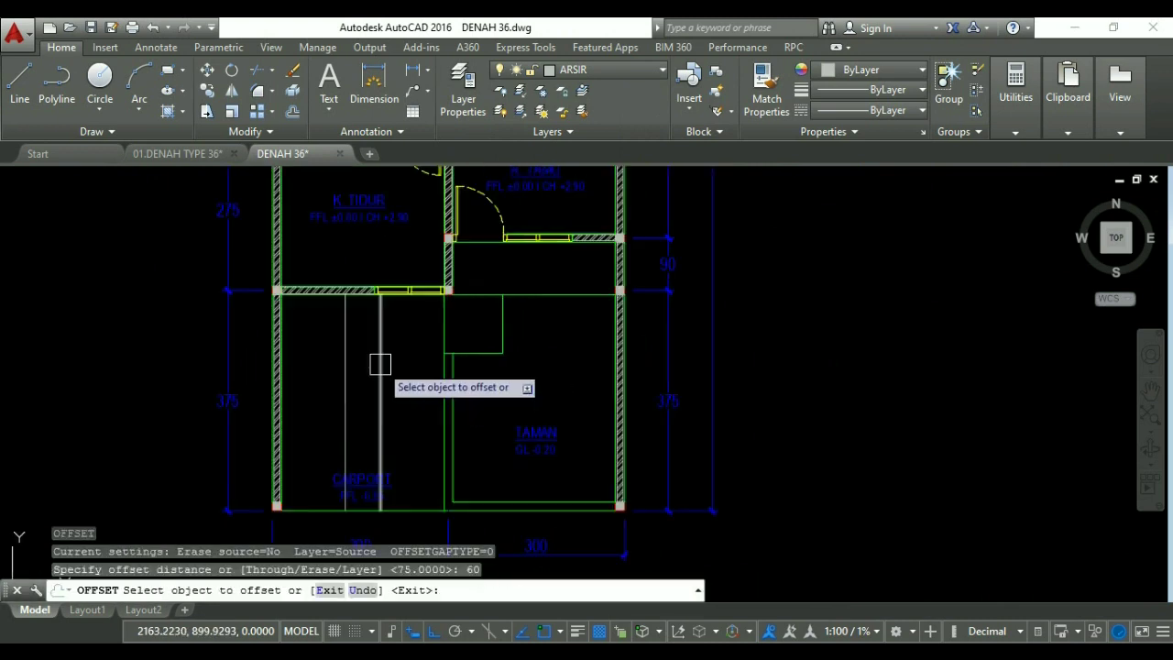
left_click(379, 366)
left_click(398, 366)
scroll(357, 376, "up", 2)
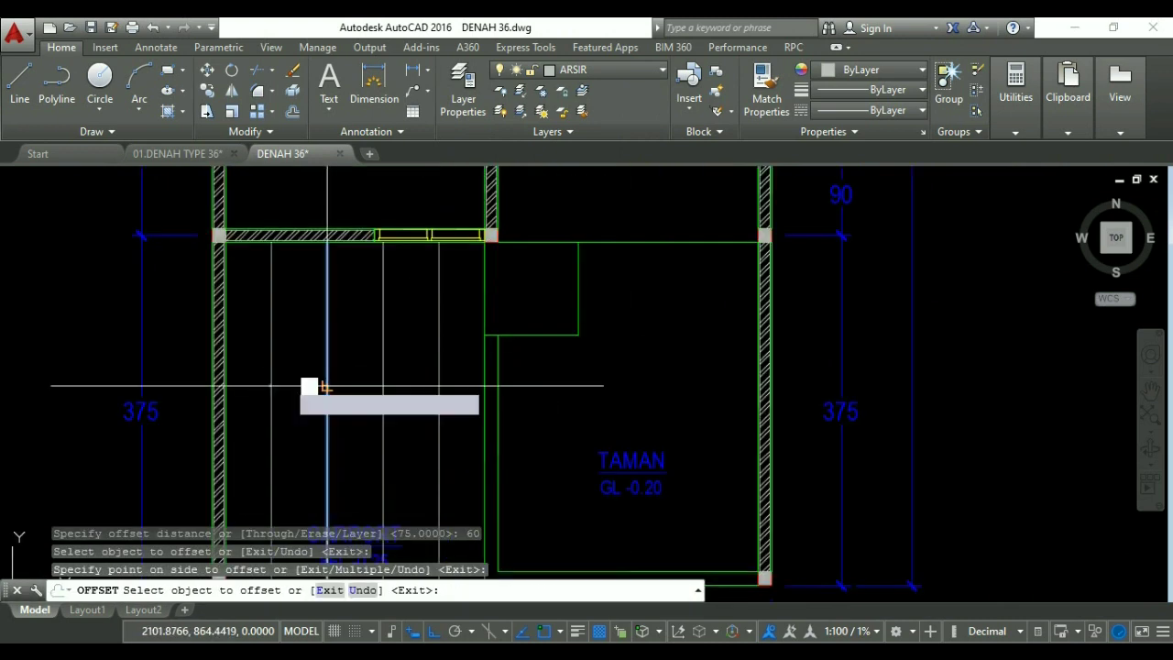
key("Escape")
key("Escape")
key("Escape")
scroll(350, 404, "down", 4)
type("l")
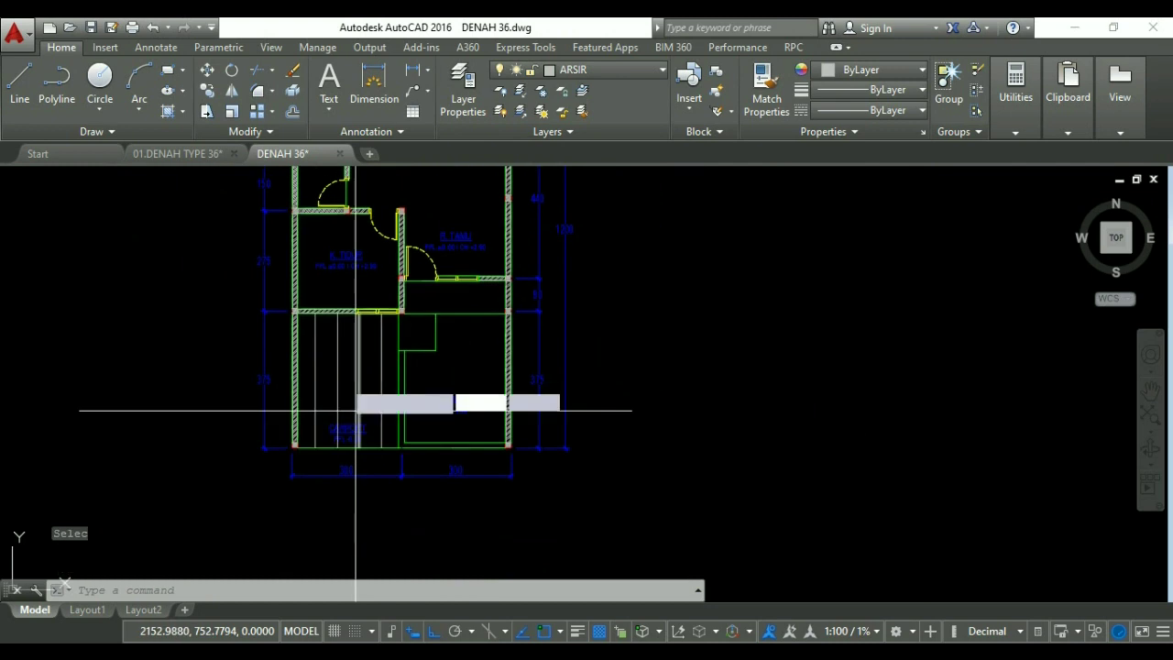
key("Return")
scroll(335, 355, "up", 2)
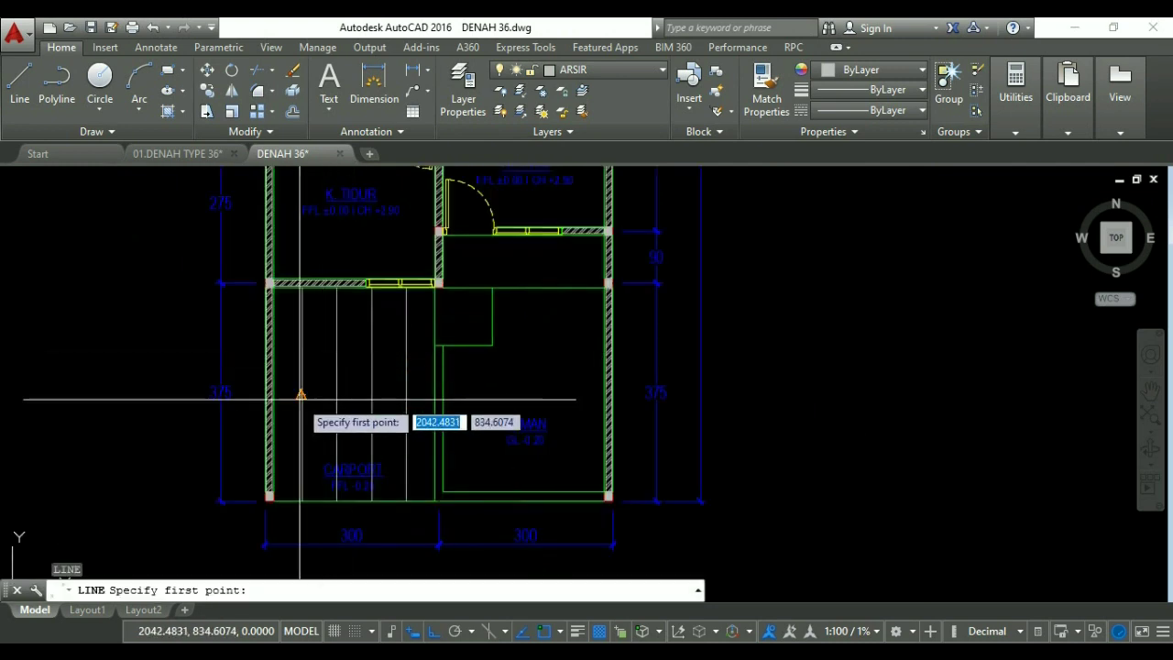
key("Escape")
Draw a multiline at scale 60 from the middle of the carport's outer wall straight across to the garden edge and explode it.
key("Return")
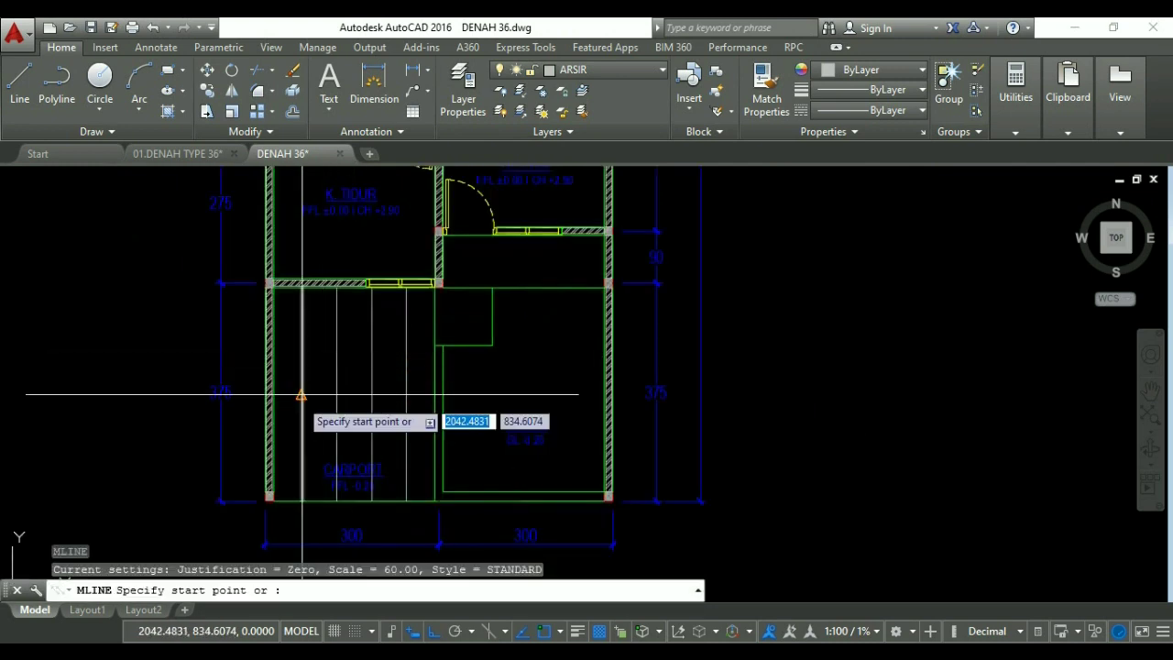
scroll(302, 398, "up", 2)
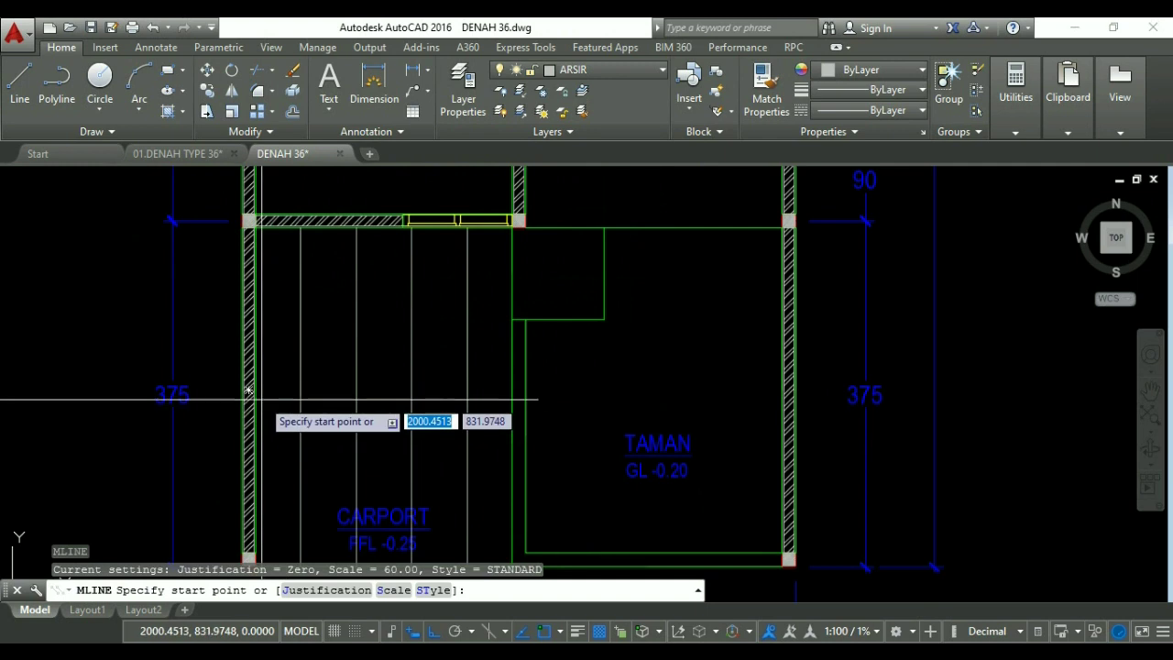
left_click(249, 392)
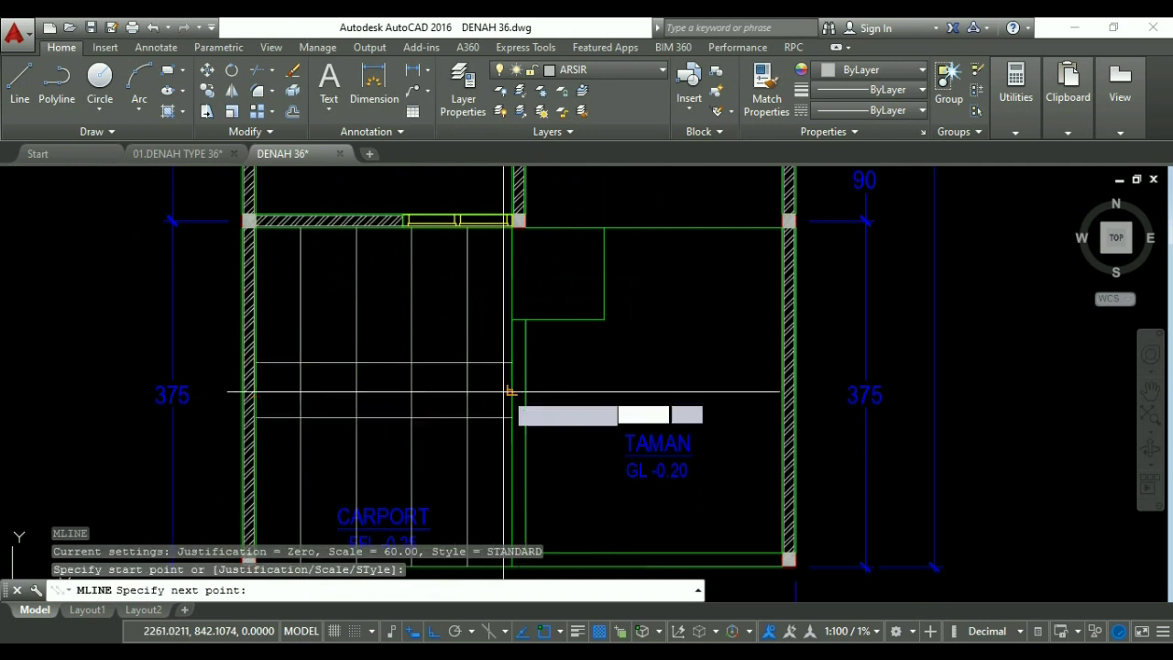
left_click(500, 392)
key("Escape")
left_click(486, 366)
type("x")
key("Return")
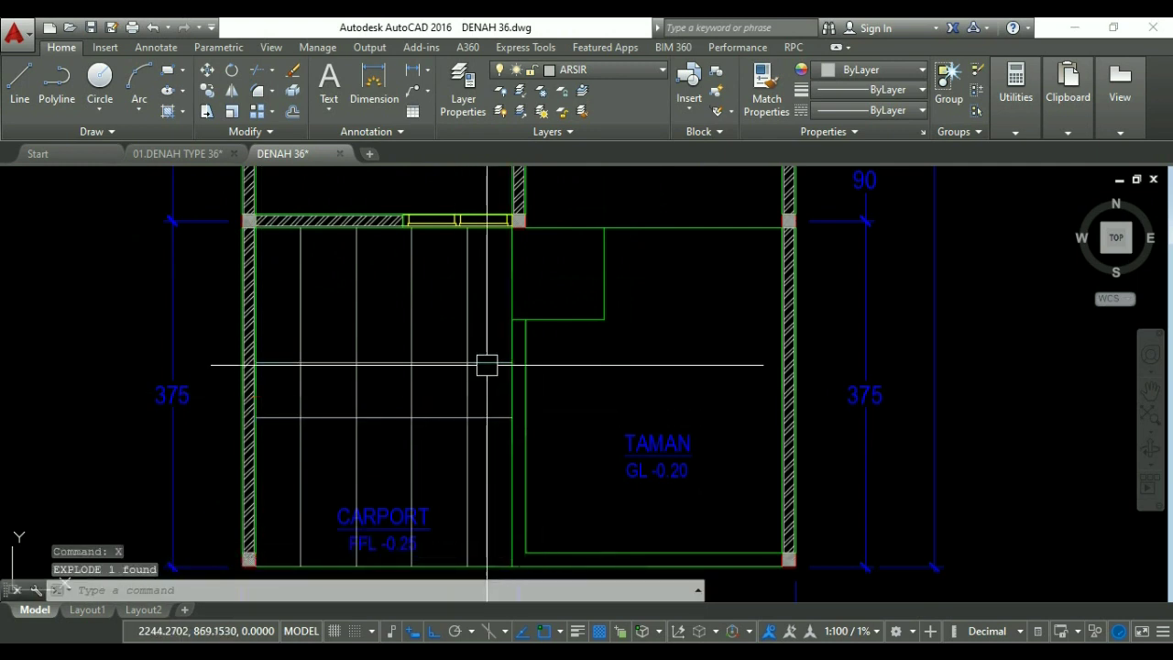
Offset the carport's crosswise lines repeatedly by 60 towards the bedroom wall and the front edge to complete the paving grid.
type("o")
key("Return")
left_click(435, 363)
left_click(448, 316)
left_click(448, 308)
scroll(449, 275, "down", 2)
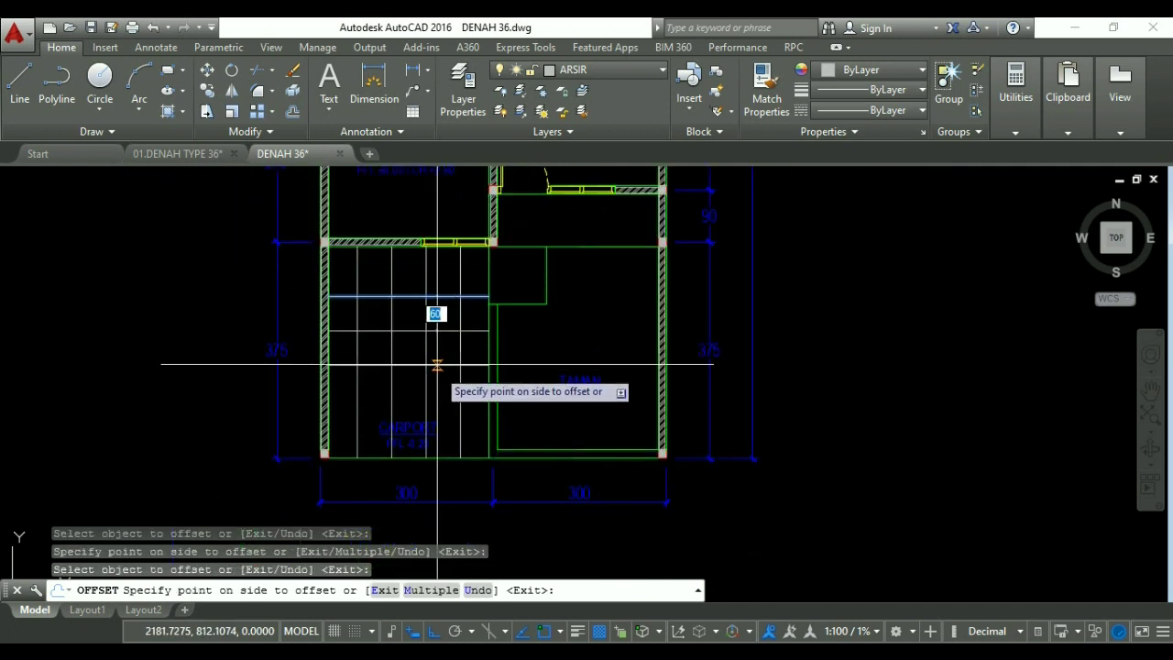
left_click(445, 284)
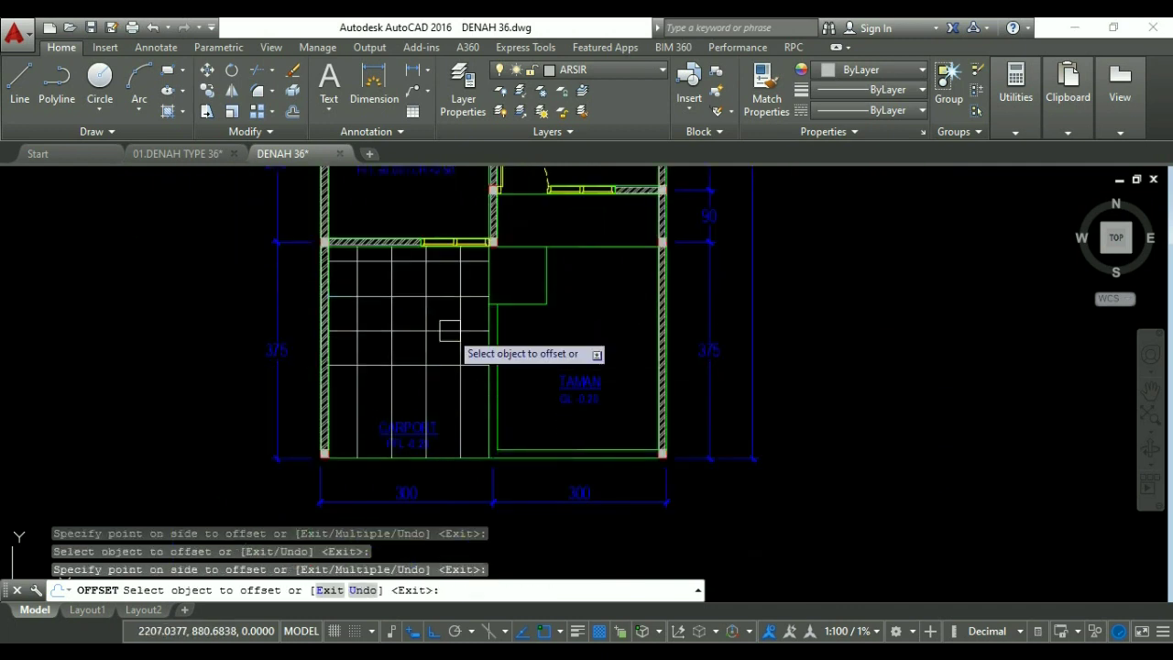
left_click(449, 401)
left_click(454, 410)
key("Escape")
scroll(555, 387, "down", 2)
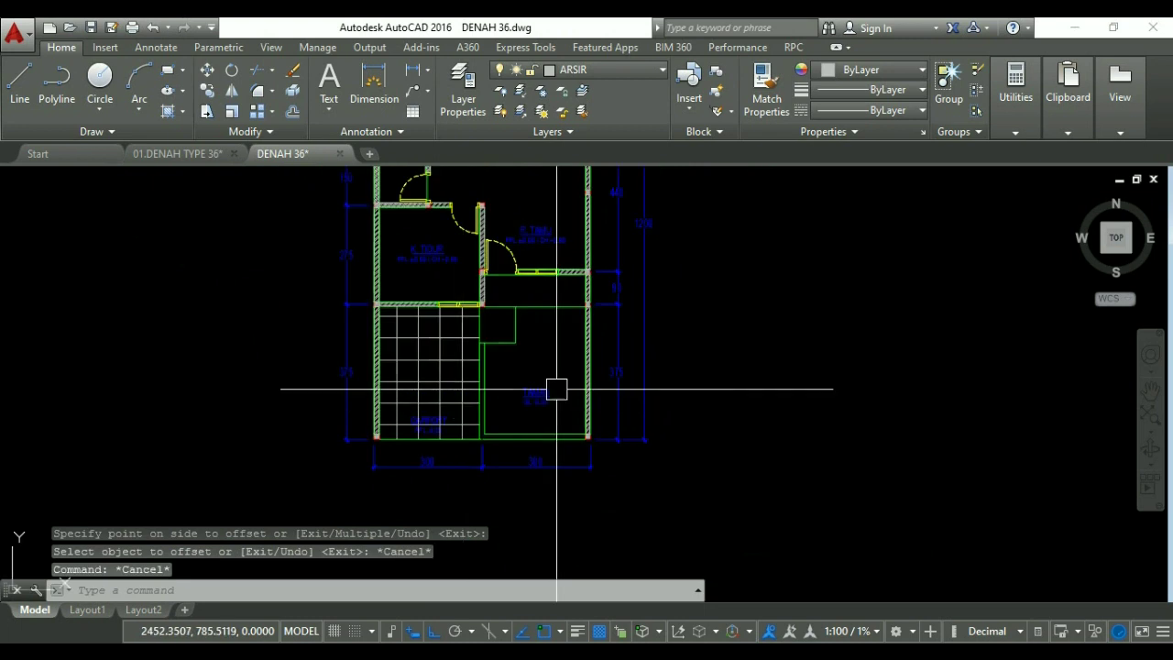
Add a linear dimension for the width of the small square landing beside the carport, placed below it.
middle_click_drag(555, 387, 434, 435)
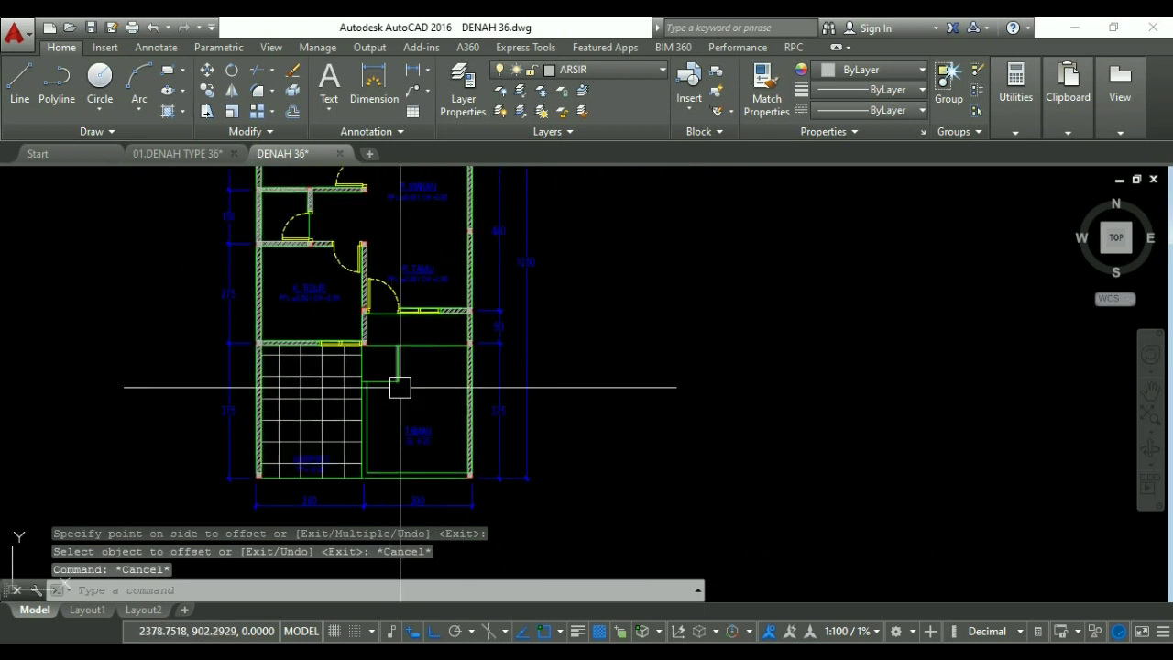
middle_click_drag(400, 386, 376, 395)
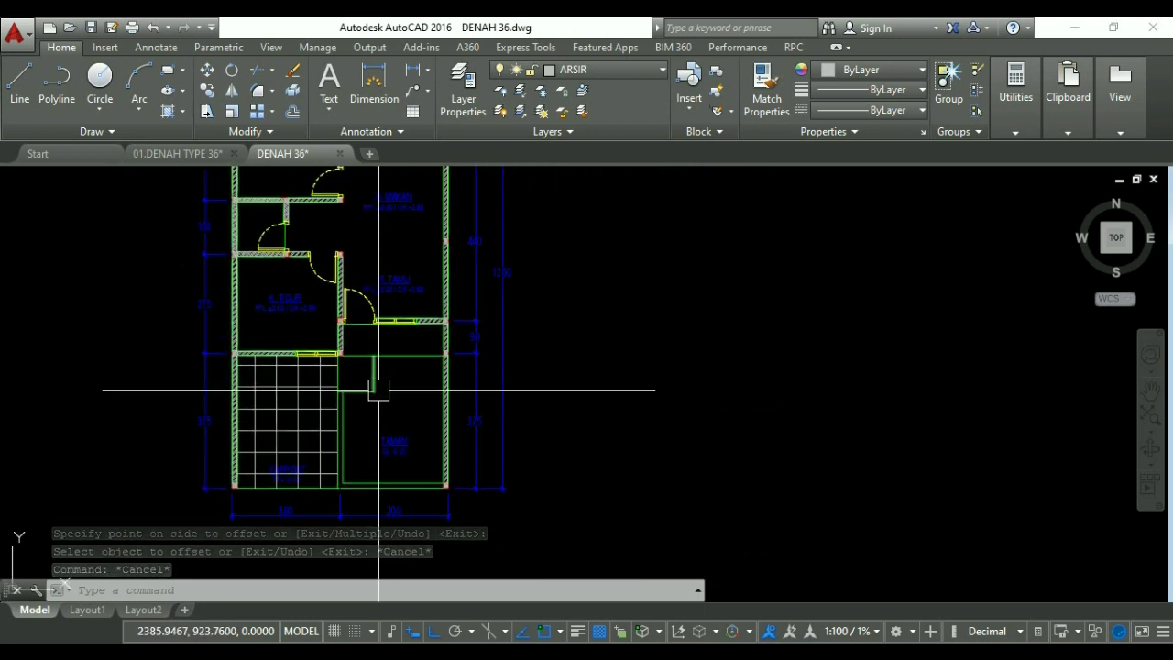
scroll(375, 390, "up", 5)
type("dli")
key("Return")
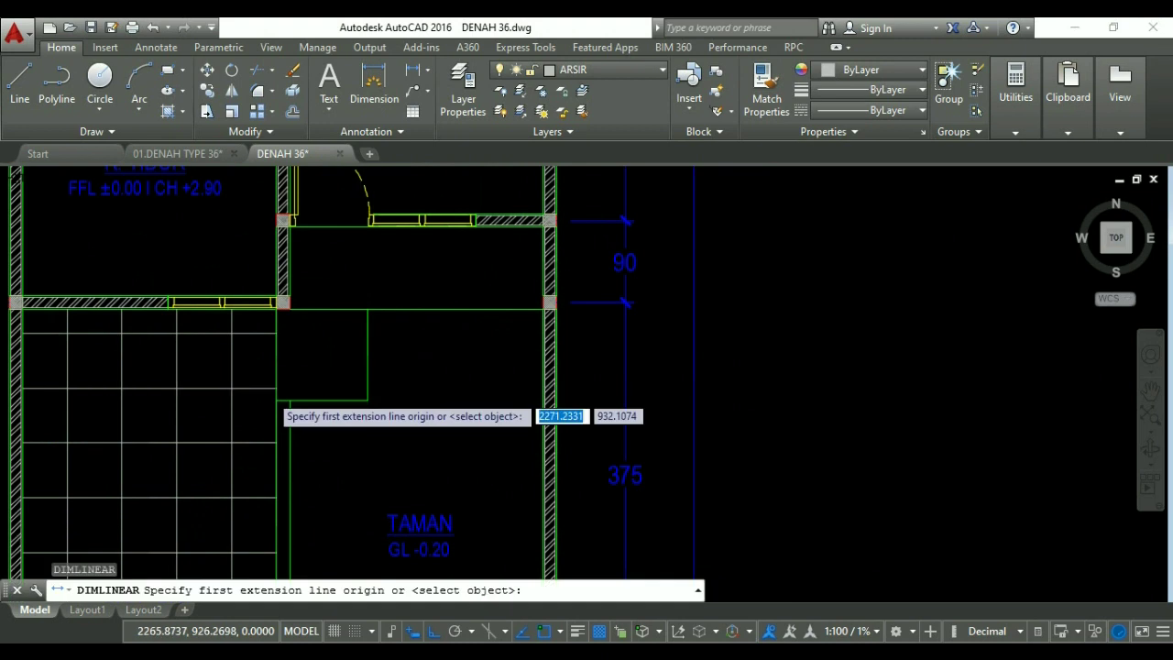
scroll(277, 400, "up", 2)
left_click(278, 404)
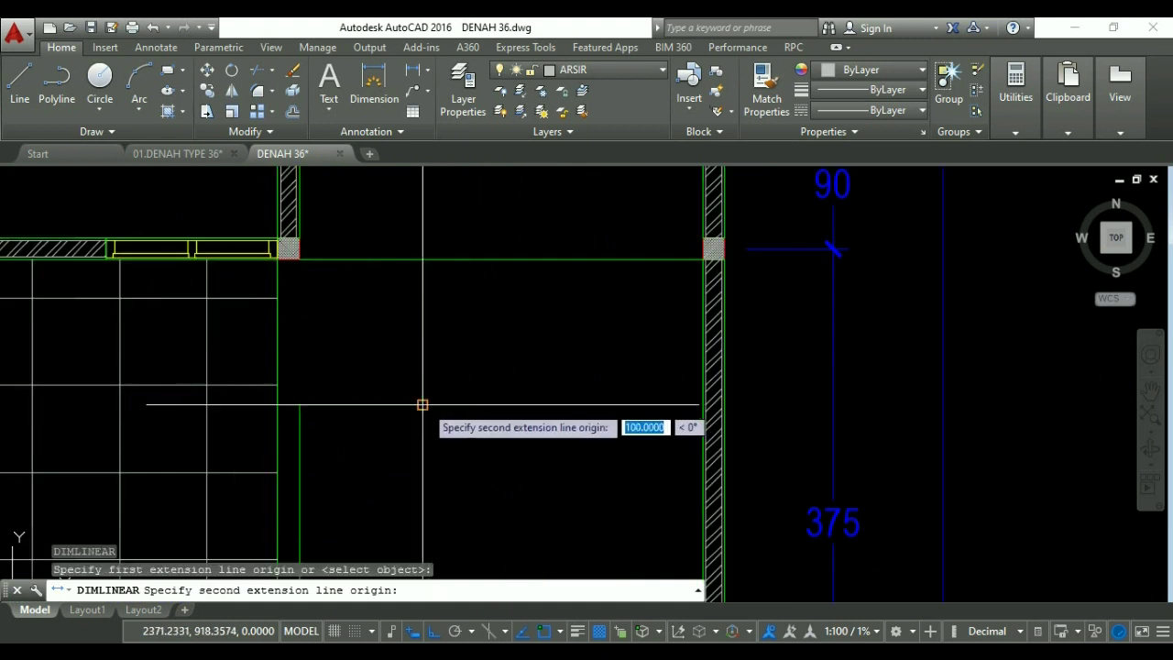
left_click(422, 404)
left_click(422, 476)
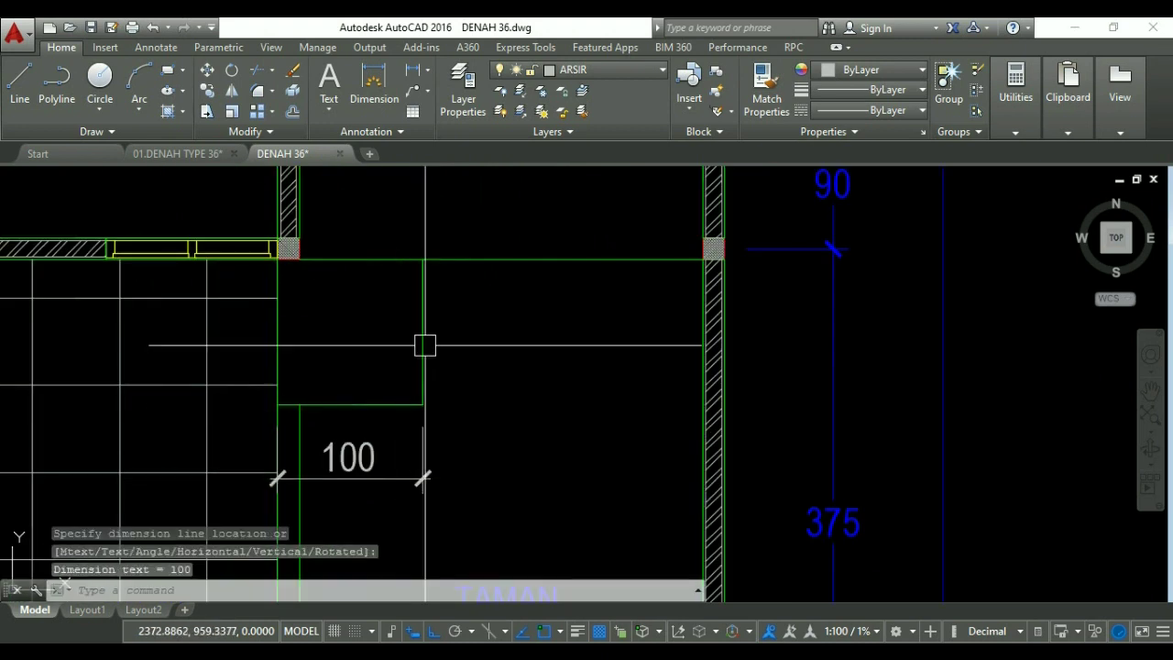
Add a linear dimension for the depth of the small square landing, placed on its garden side.
key("Return")
left_click(422, 259)
left_click(423, 404)
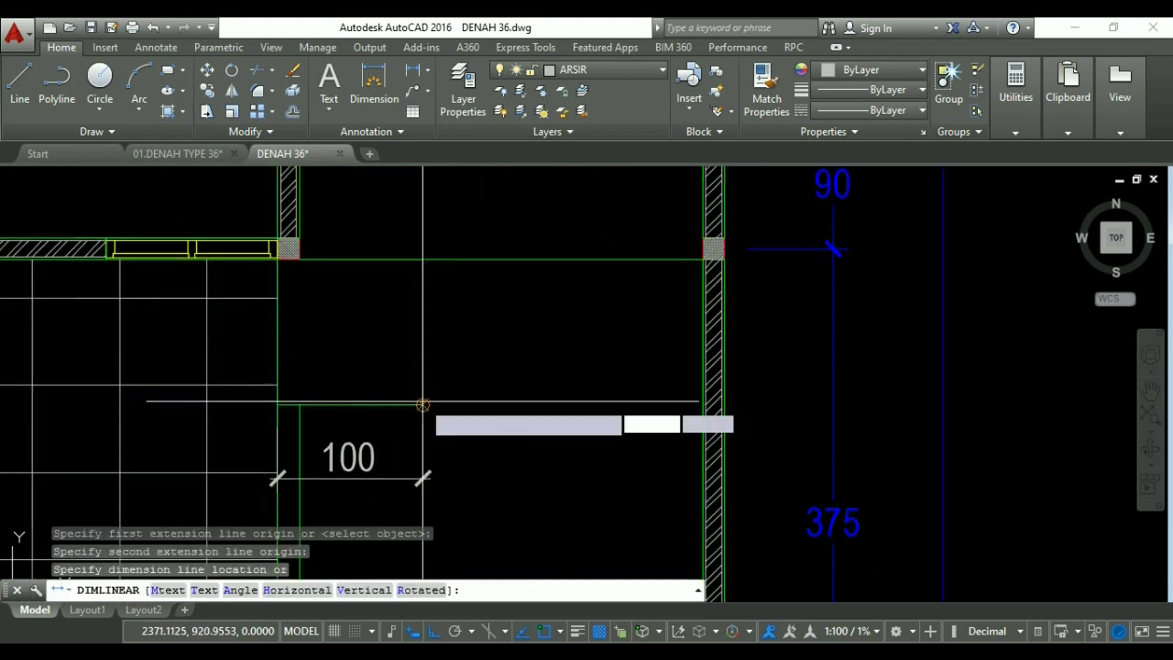
left_click(497, 403)
middle_click_drag(558, 409, 492, 338)
Match the properties of the 375 dimension beside the garden to the landing's two new dimensions.
type("ma")
key("Return")
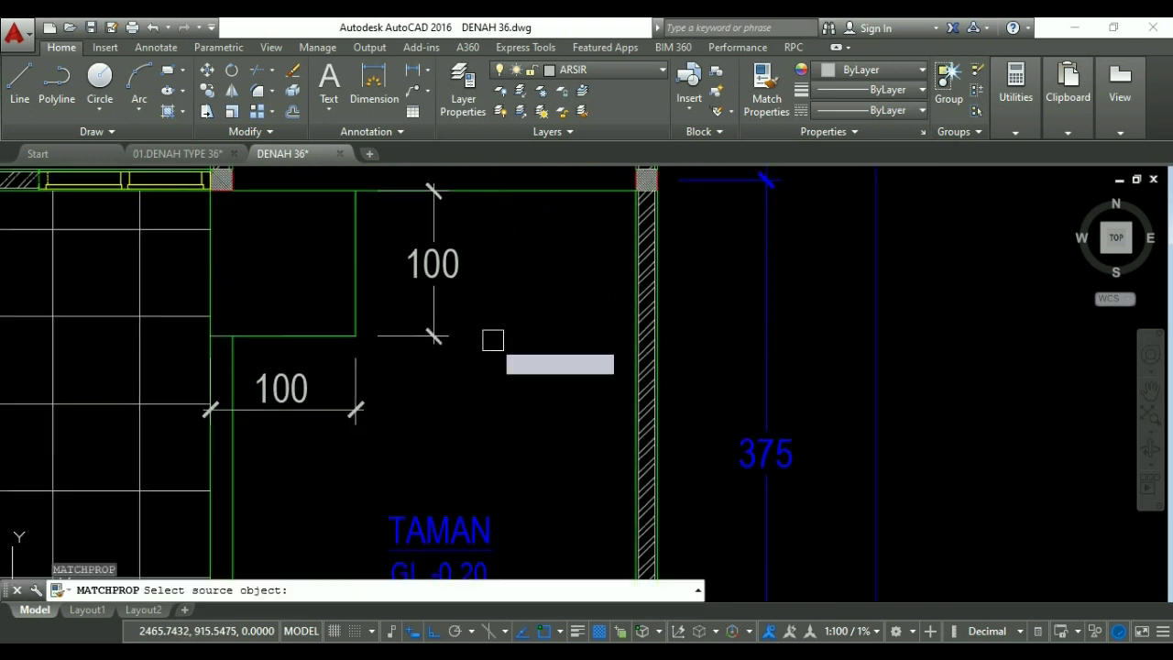
left_click(767, 364)
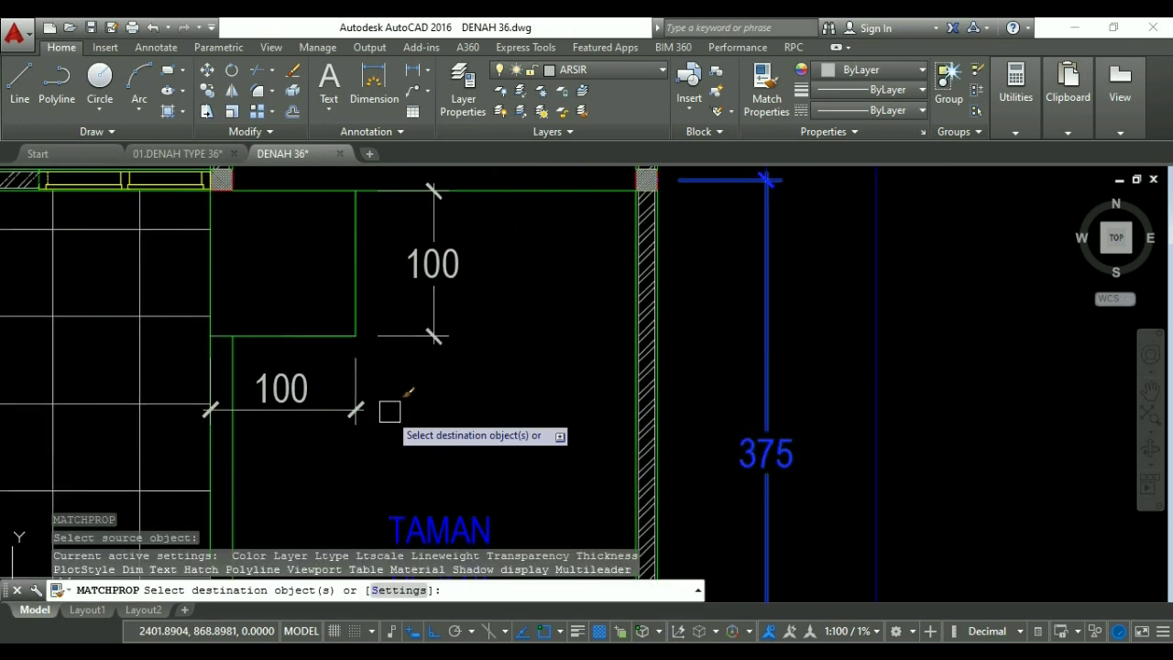
left_click(330, 416)
left_click(417, 352)
scroll(426, 367, "down", 4)
key("Return")
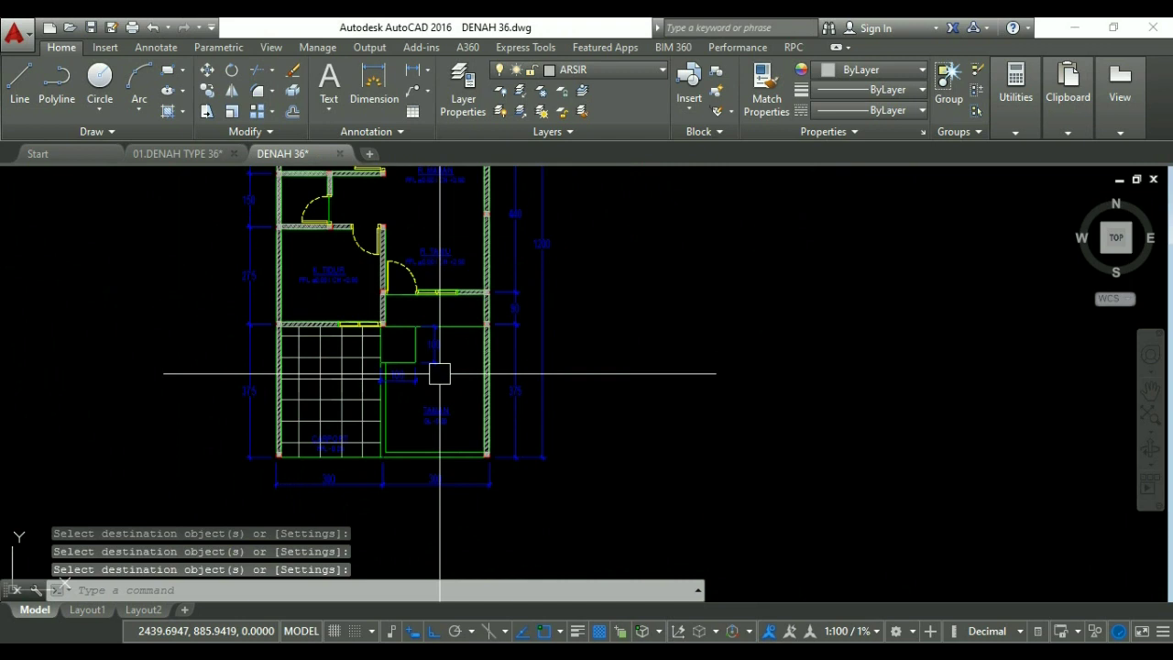
Copy the TERAS/DAPUR label from the rear terrace straight down onto the front terrace below R. TAMU.
type("CO")
key("Return")
scroll(434, 367, "up", 5)
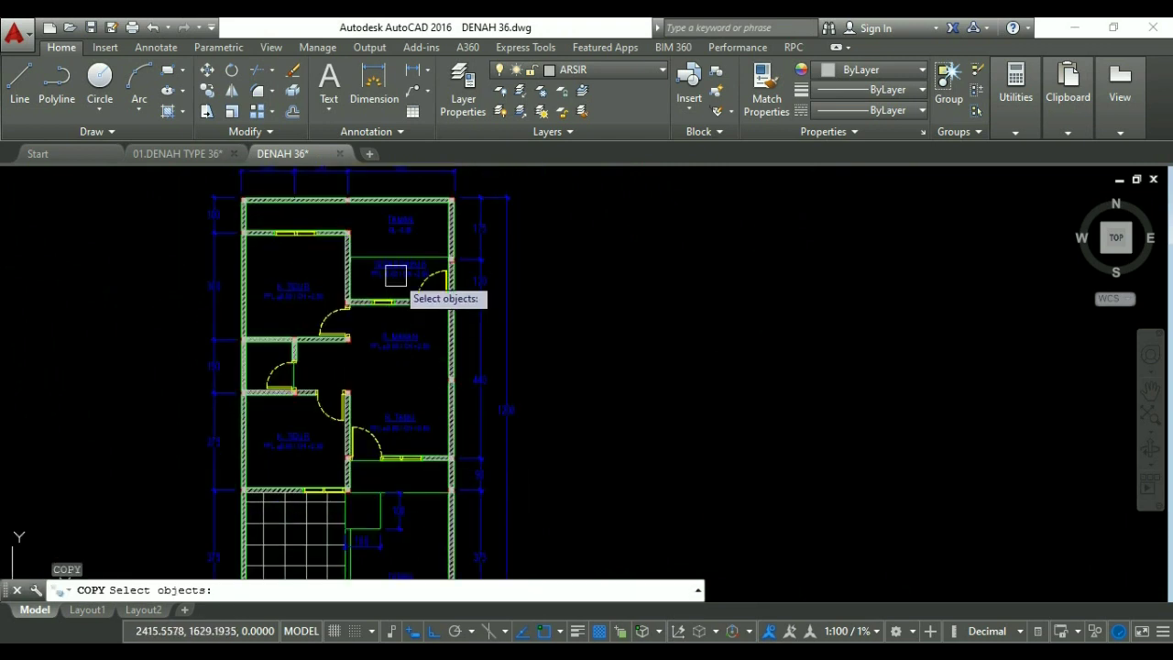
left_click(413, 275)
scroll(412, 277, "down", 5)
key("Return")
left_click(587, 271)
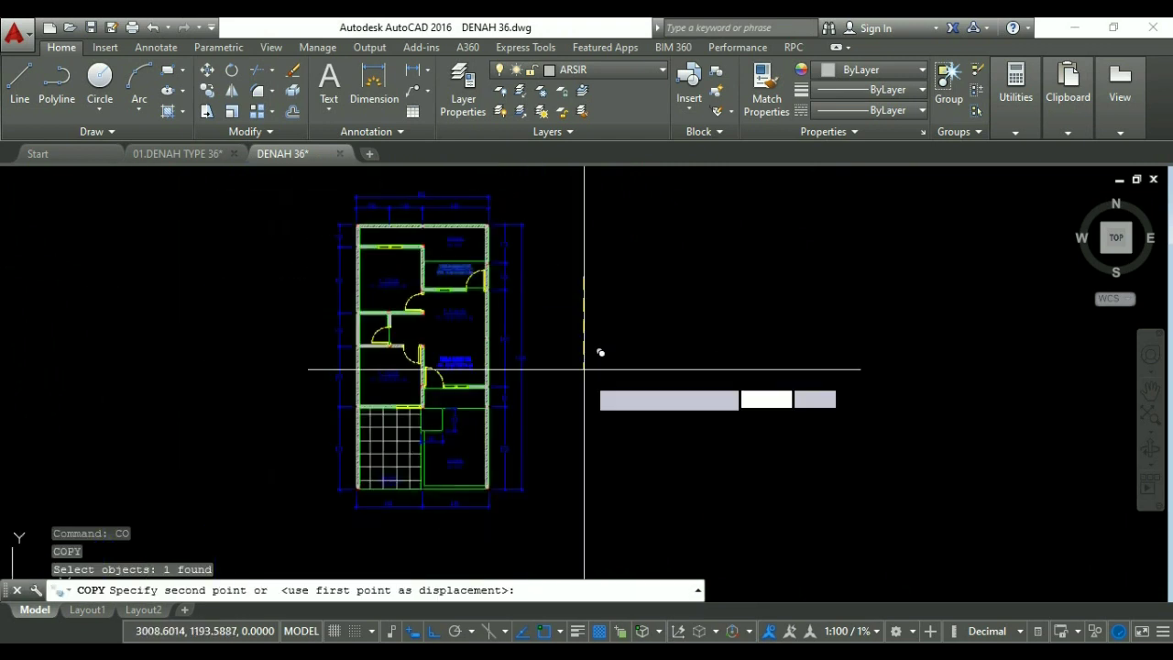
scroll(598, 387, "up", 5)
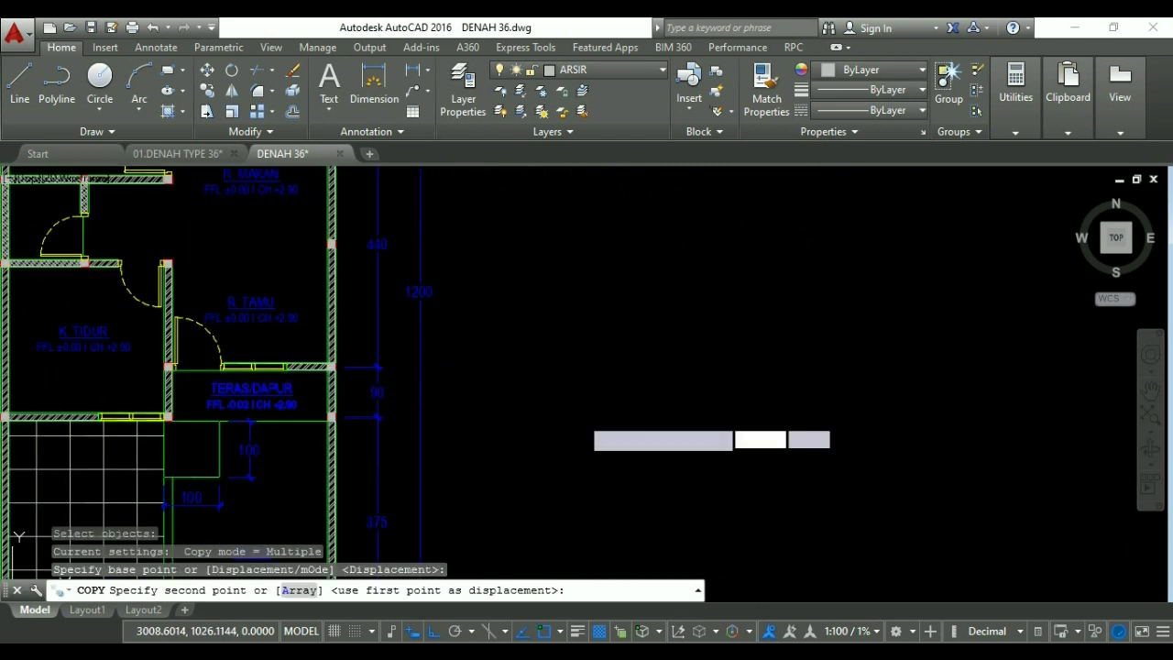
left_click(595, 327)
key("Escape")
Shorten the copied front terrace label's title to TERAS.
scroll(290, 405, "up", 3)
scroll(275, 404, "up", 2)
left_click(275, 403)
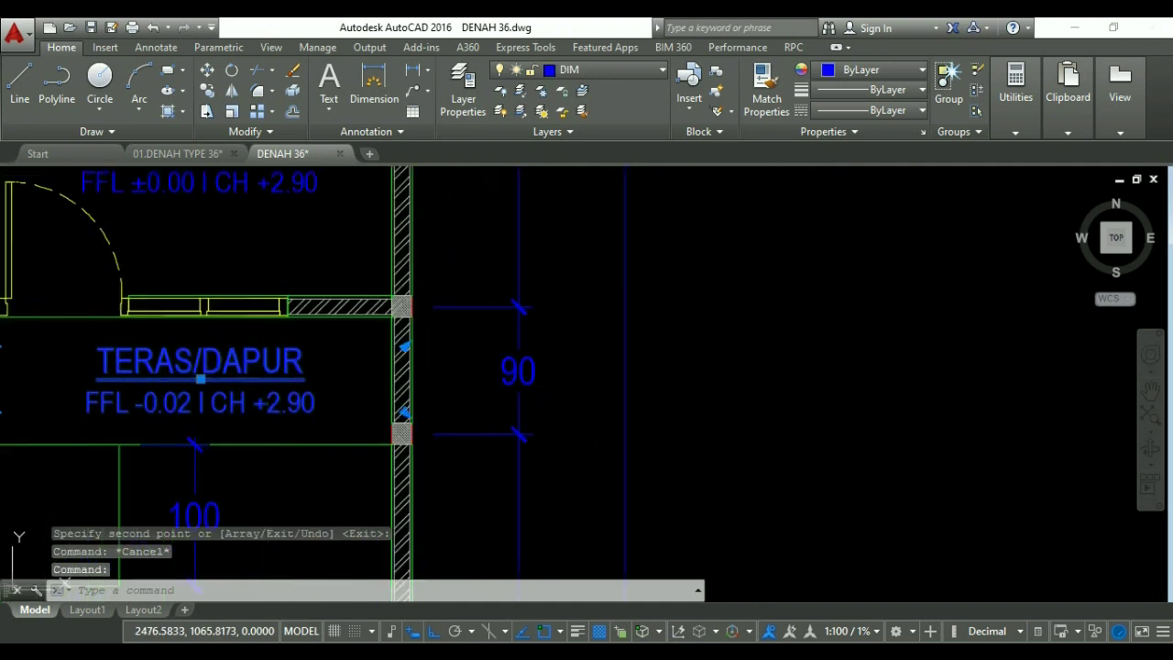
double_click(277, 369)
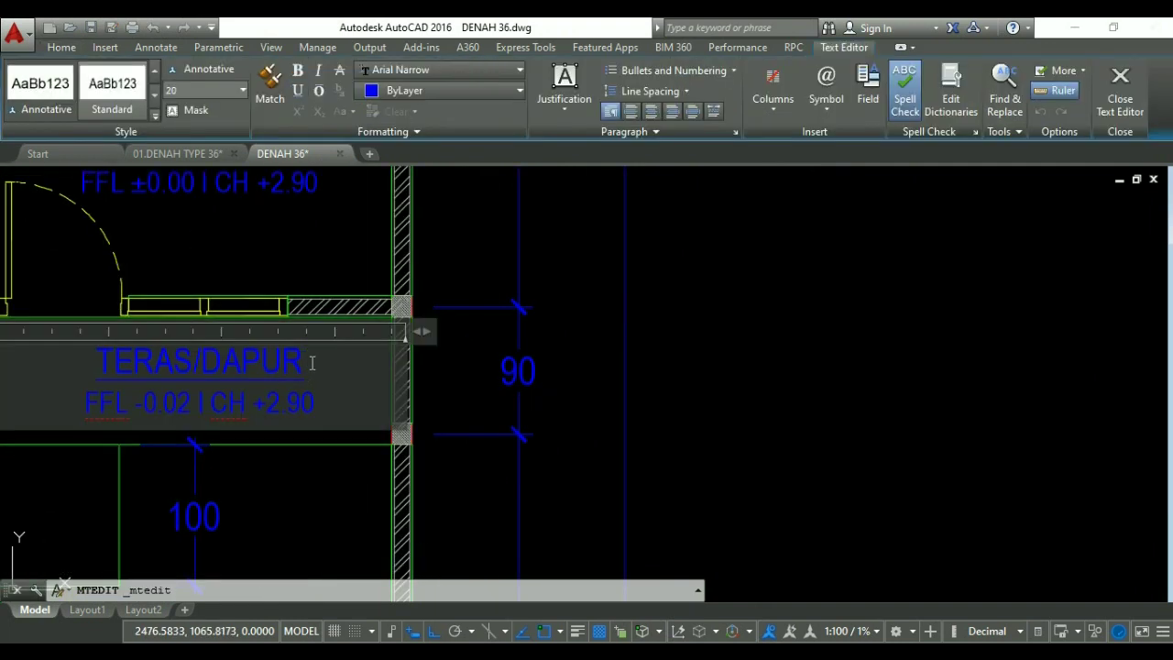
left_click(616, 423)
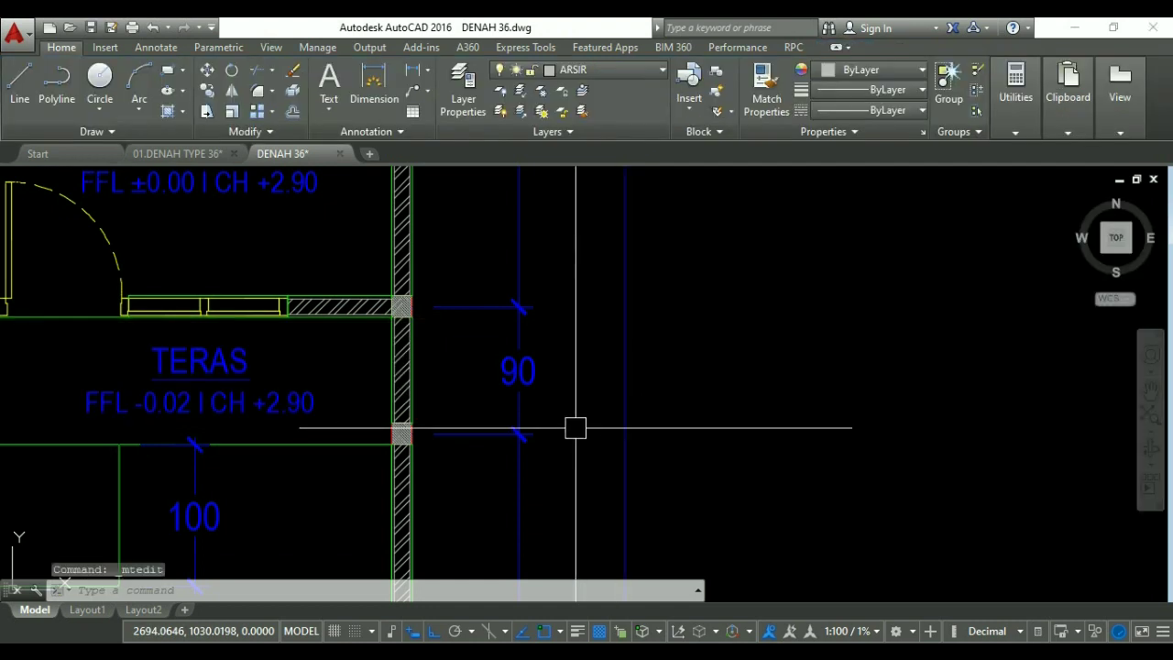
Examine the room labels and levels from the front terrace through the plan to the unlabelled bathroom.
scroll(293, 417, "up", 3)
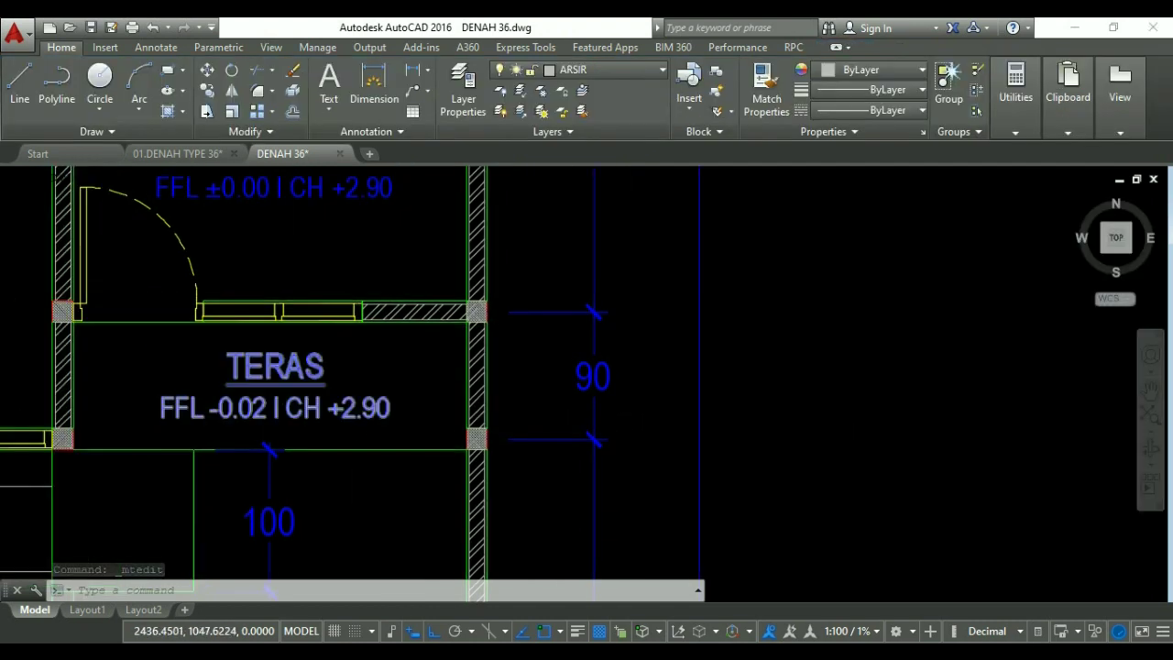
scroll(334, 412, "up", 2)
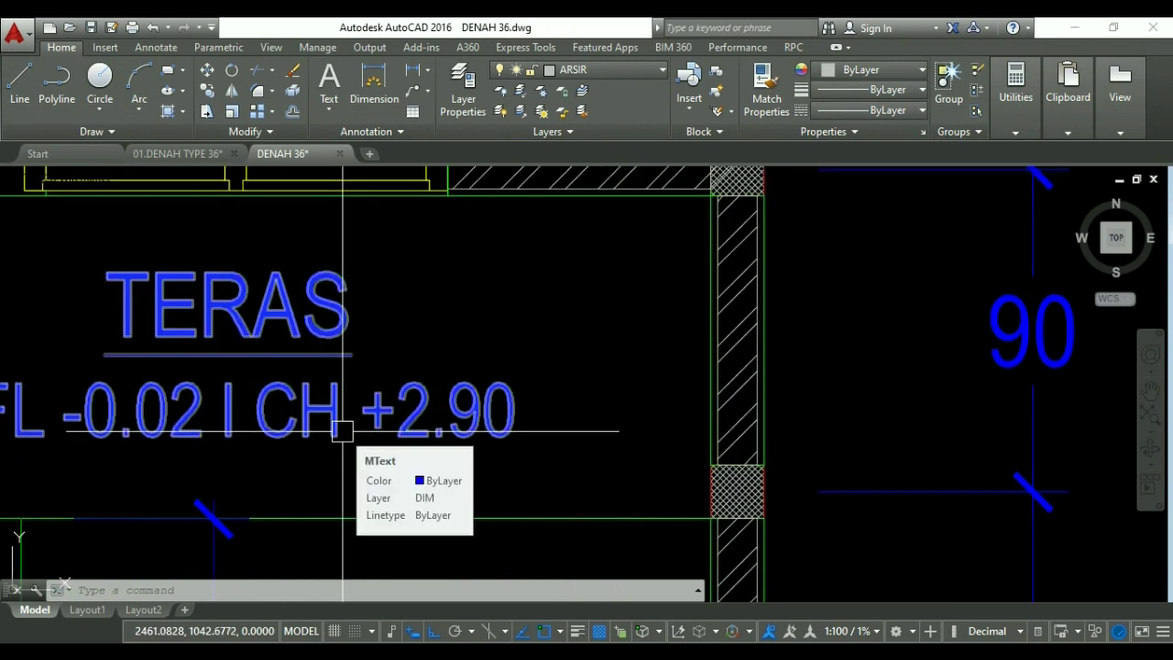
scroll(432, 345, "down", 5)
scroll(431, 346, "down", 4)
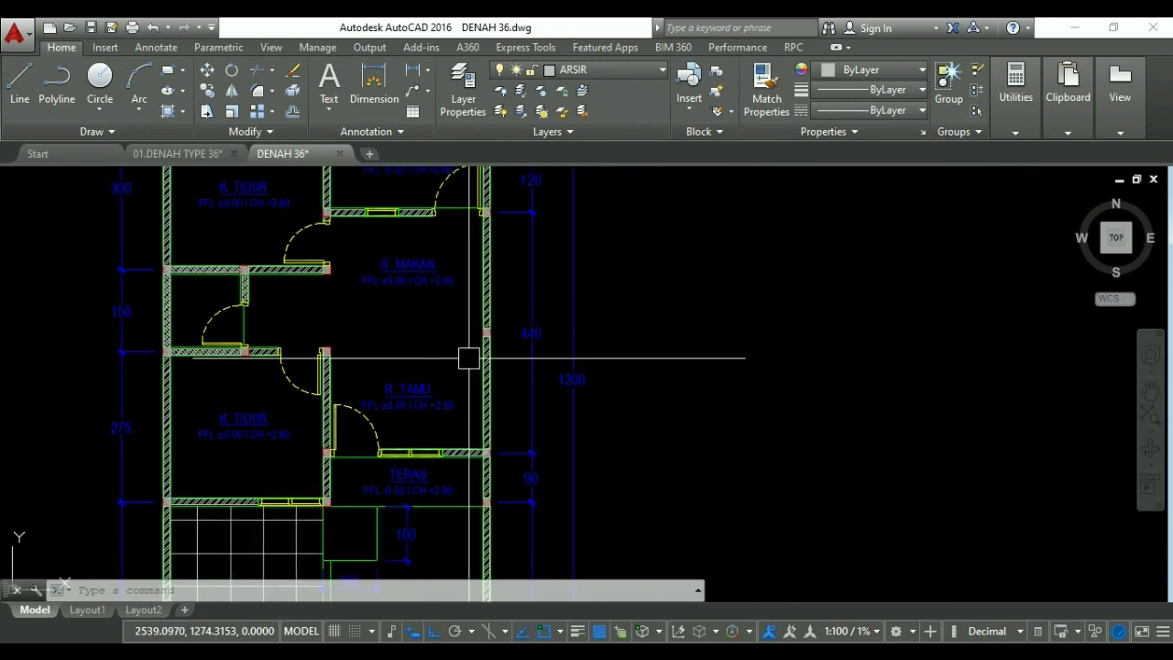
middle_click_drag(466, 353, 461, 387)
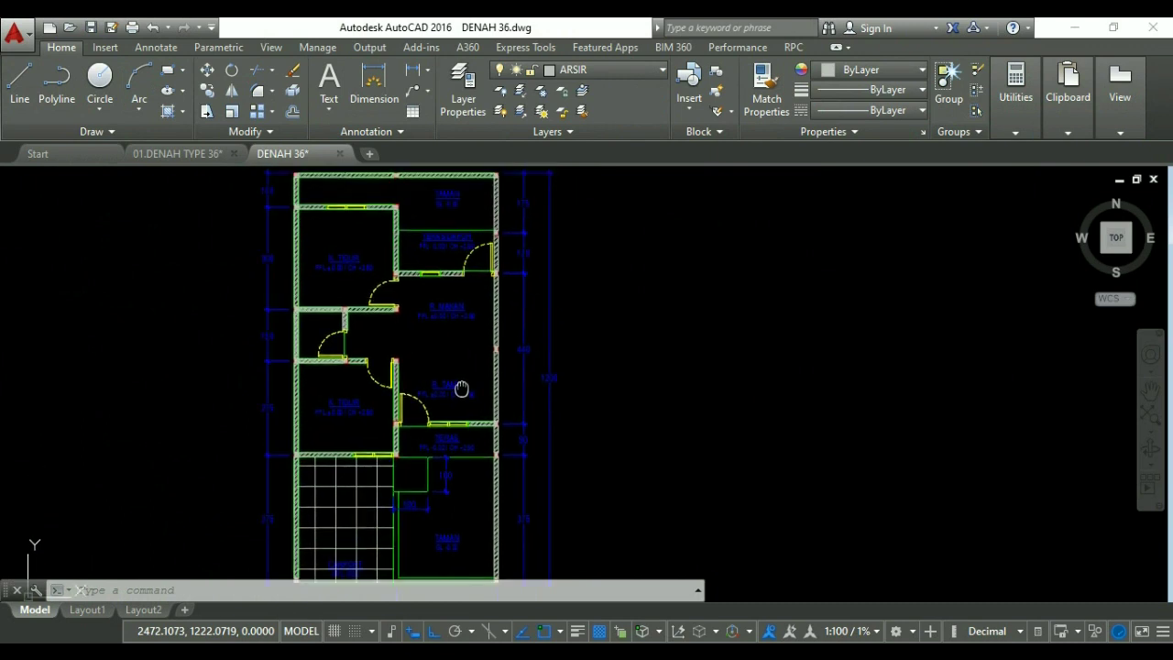
middle_click_drag(406, 338, 422, 368)
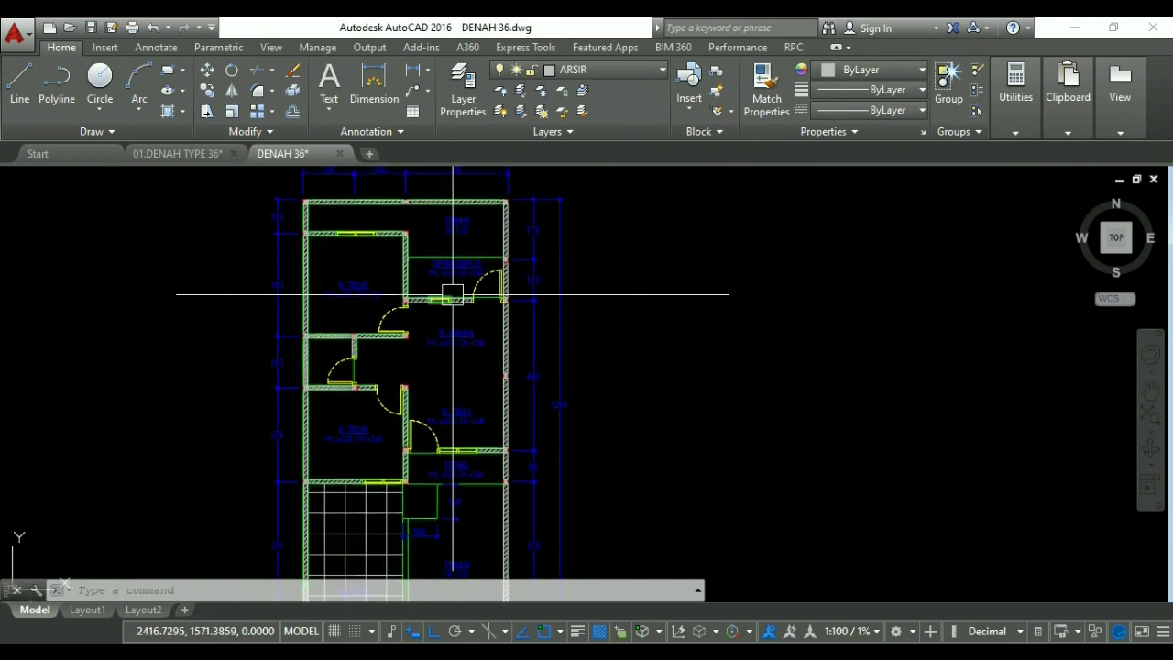
scroll(438, 284, "up", 6)
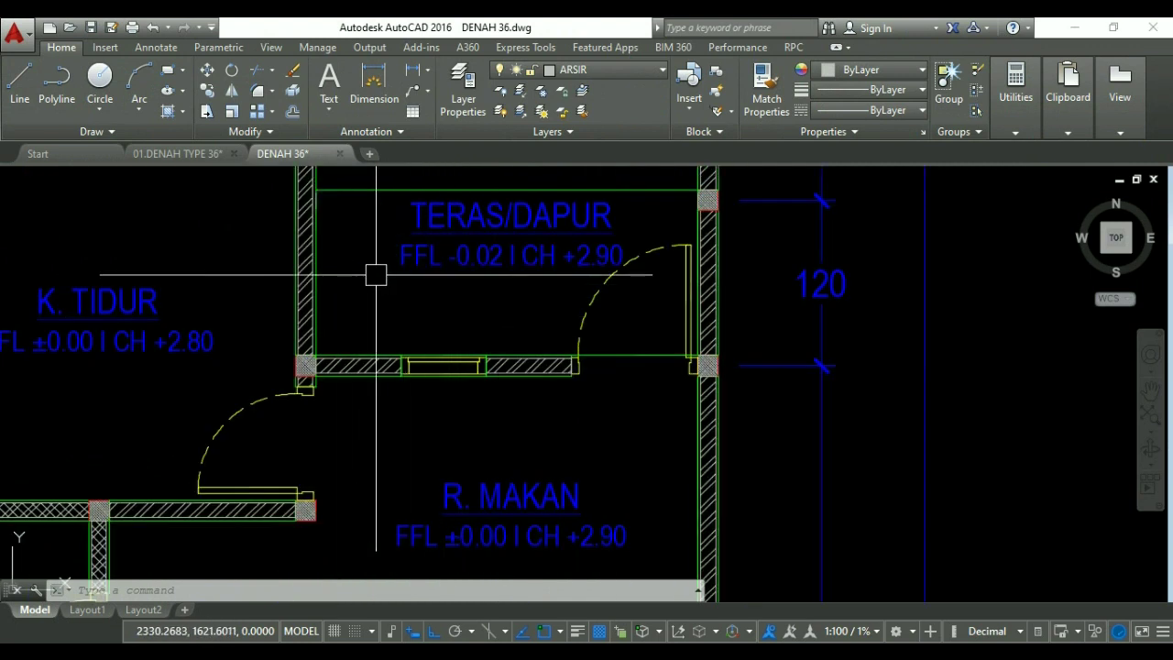
middle_click_drag(370, 352, 431, 279)
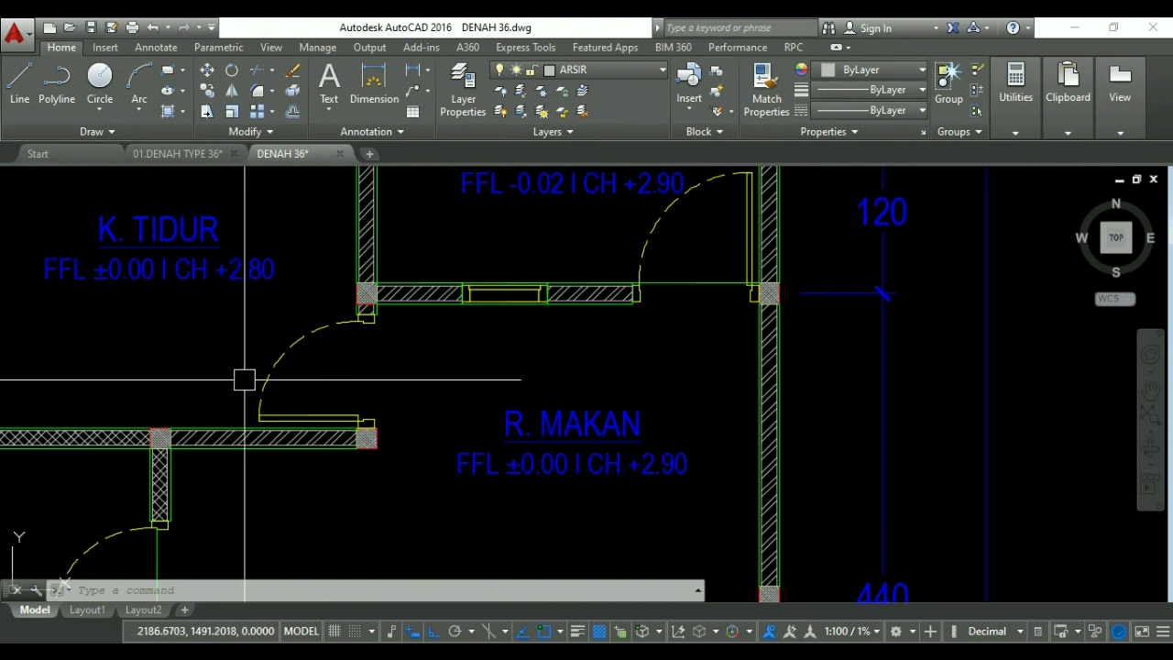
middle_click_drag(243, 385, 387, 294)
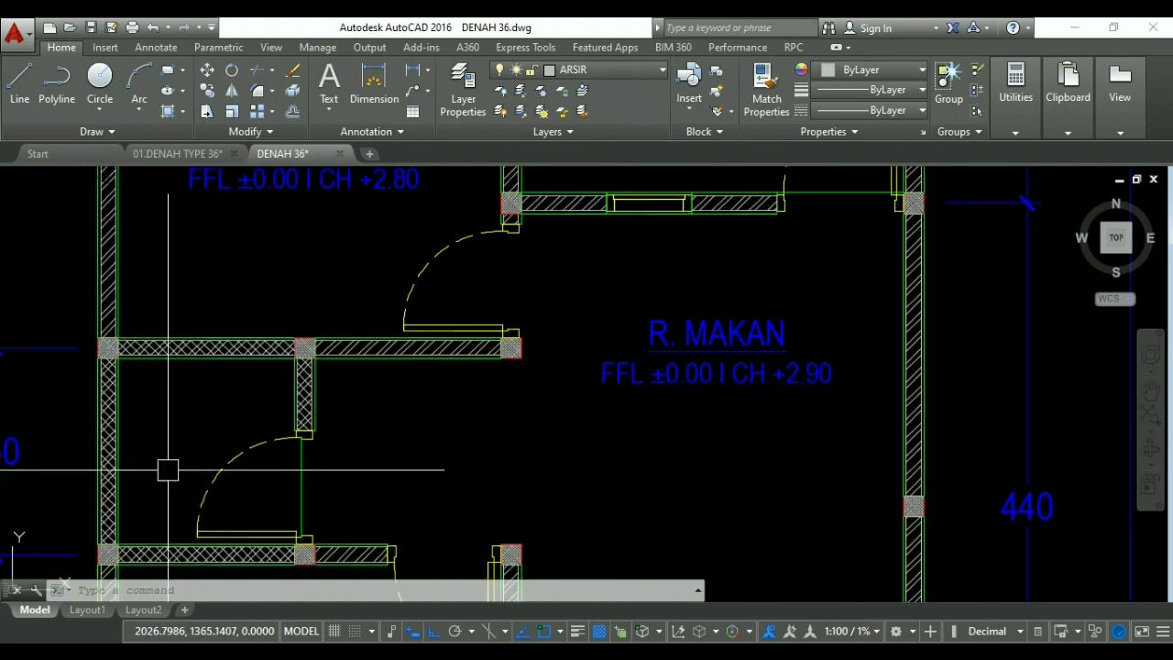
Draw connected lines along the bathroom's upper and left inner wall faces, from the upper right corner to the lower left corner.
middle_click_drag(189, 449, 239, 359)
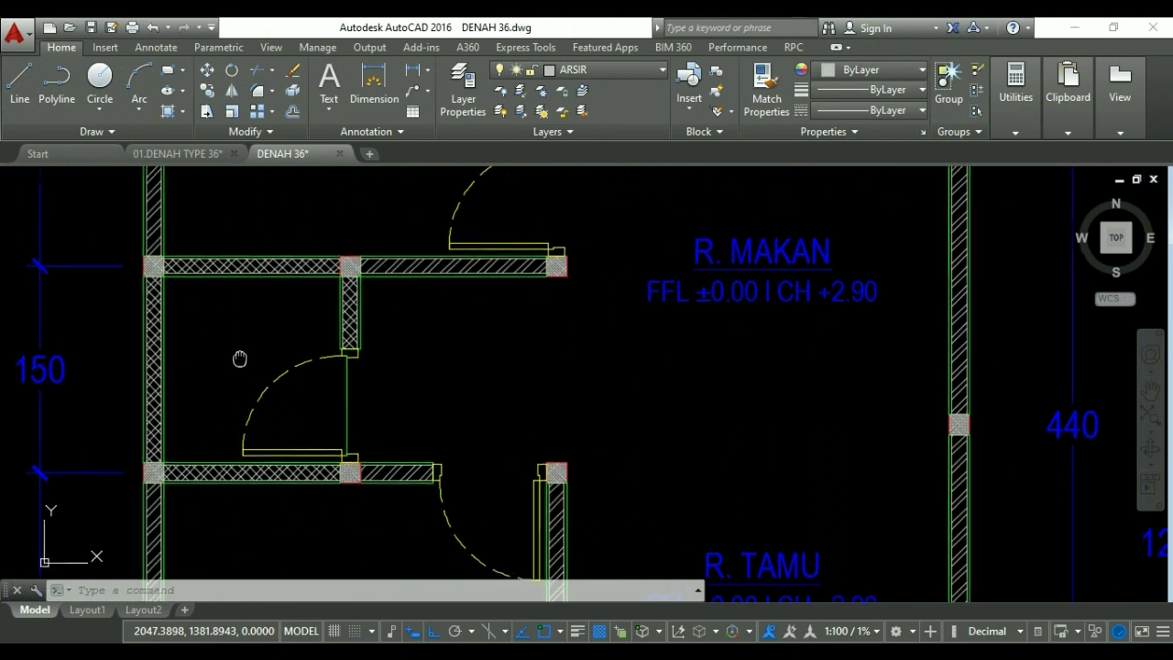
scroll(213, 280, "up", 2)
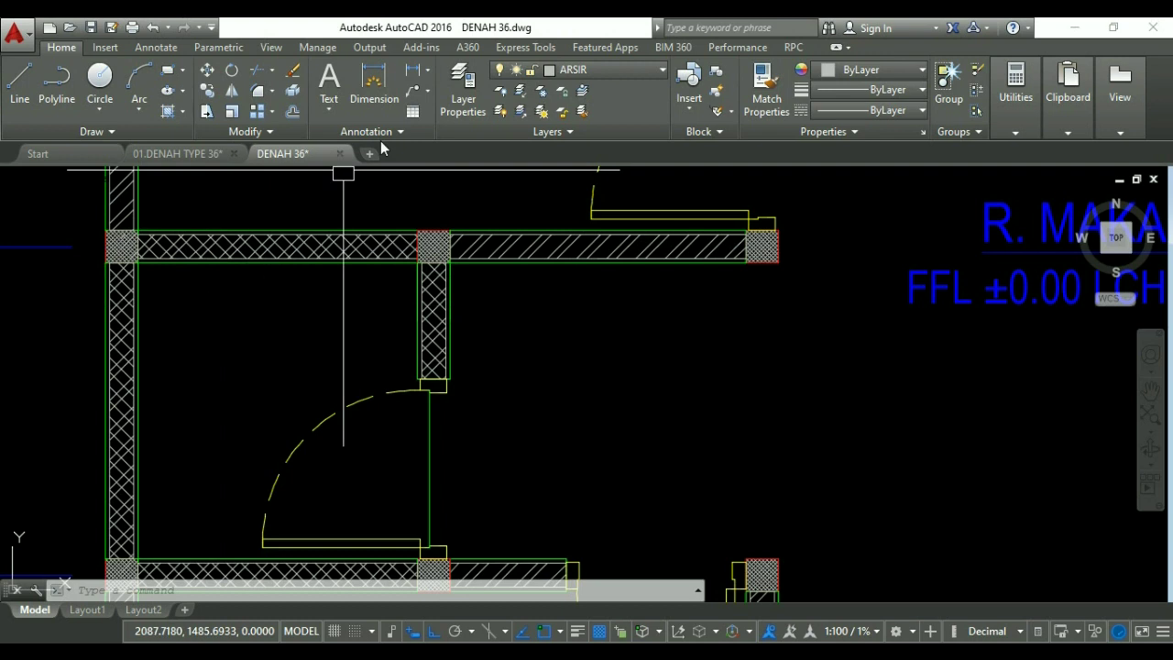
middle_click_drag(290, 373, 288, 353)
type("l")
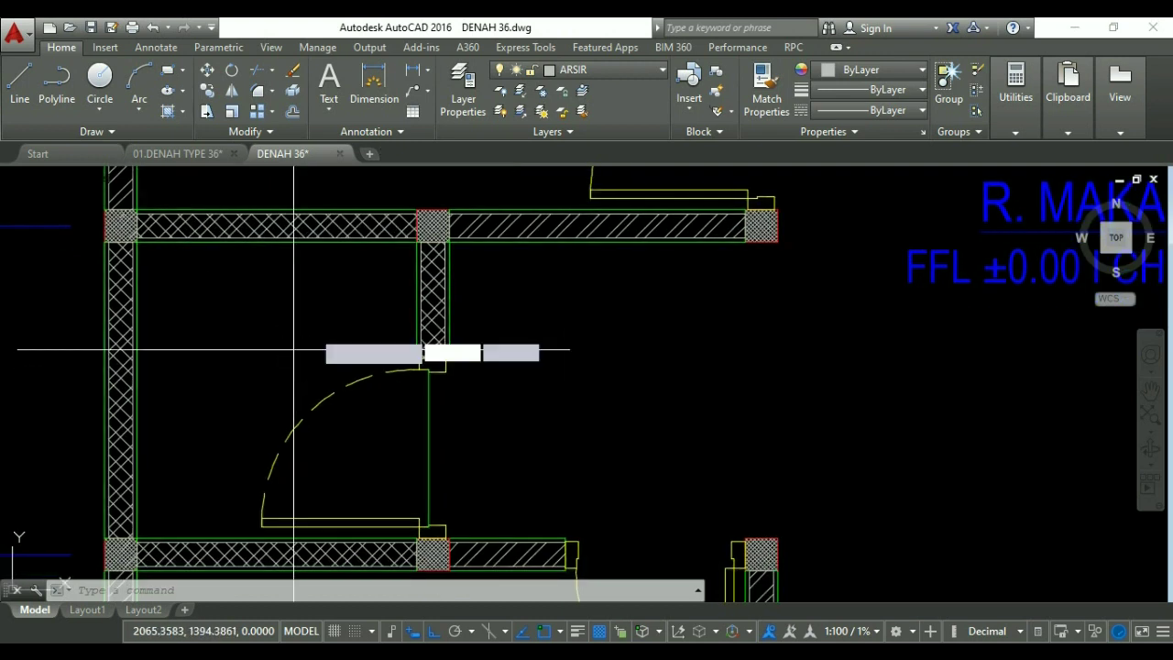
key("Return")
left_click(416, 241)
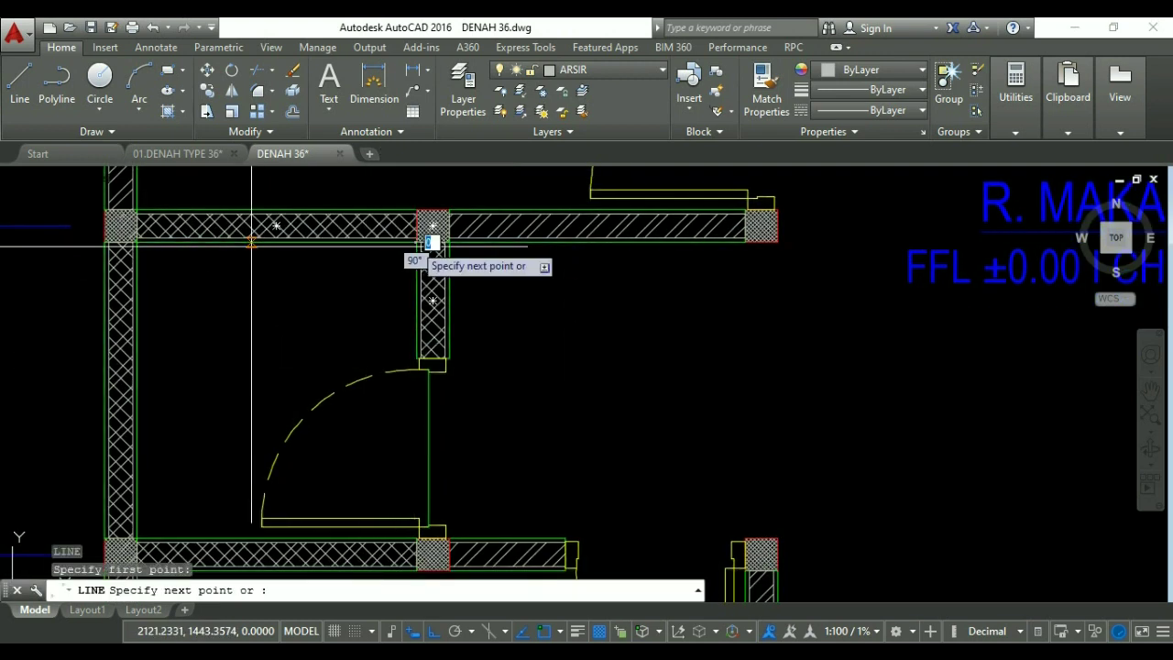
scroll(135, 242, "down", 3)
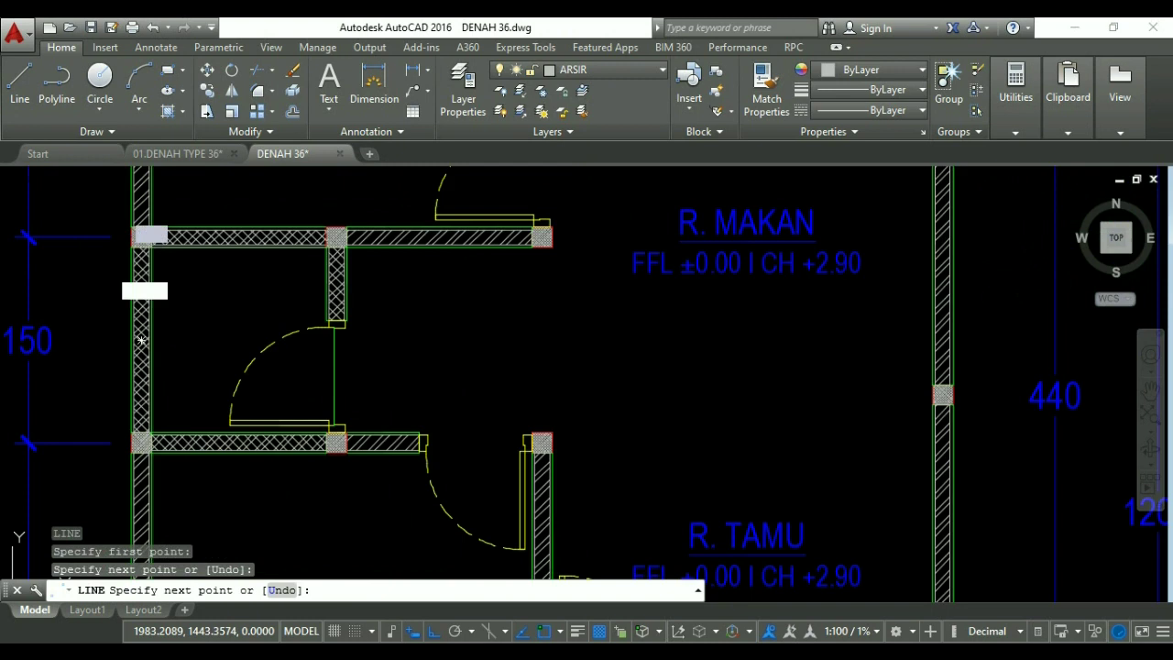
scroll(146, 403, "up", 3)
scroll(138, 404, "up", 2)
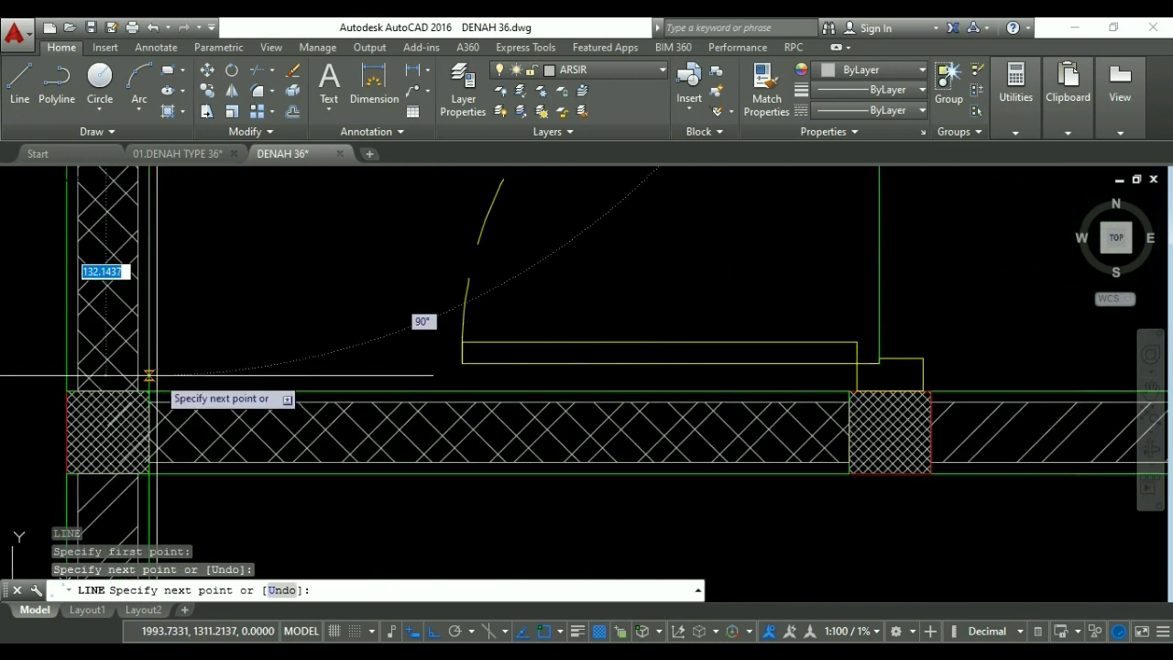
left_click(138, 395)
key("Return")
scroll(244, 327, "down", 3)
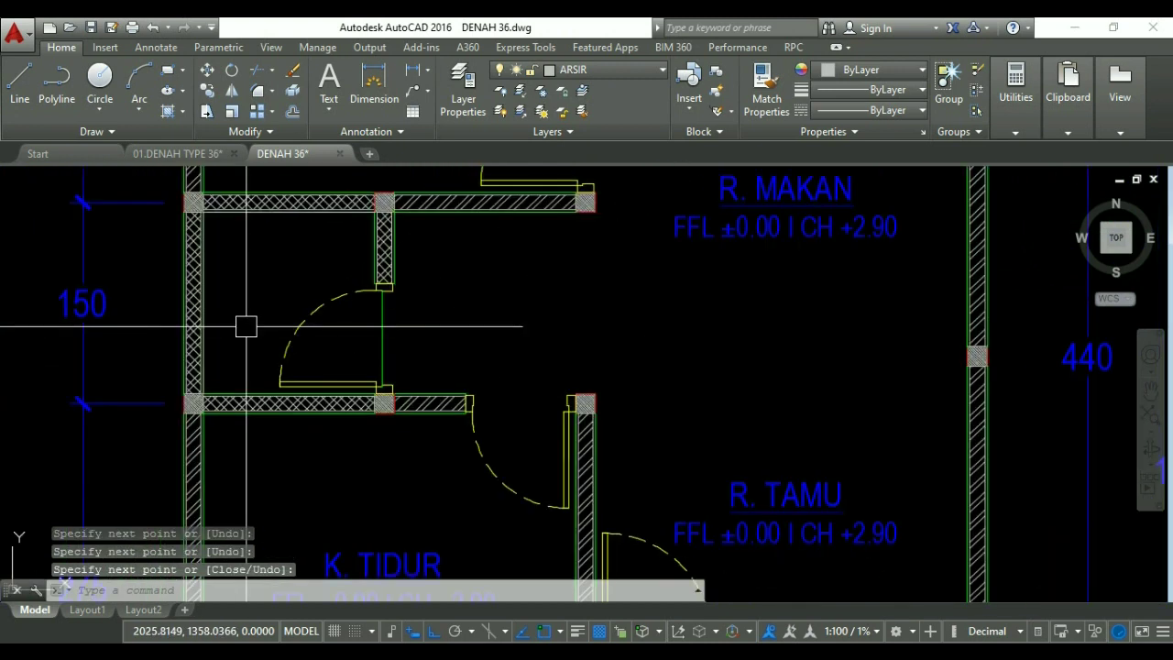
middle_click_drag(244, 328, 244, 354)
key("Escape")
key("Escape")
Offset the bathroom's left wall line rightwards six times at 20 spacing to form the vertical tile lines.
scroll(243, 354, "up", 2)
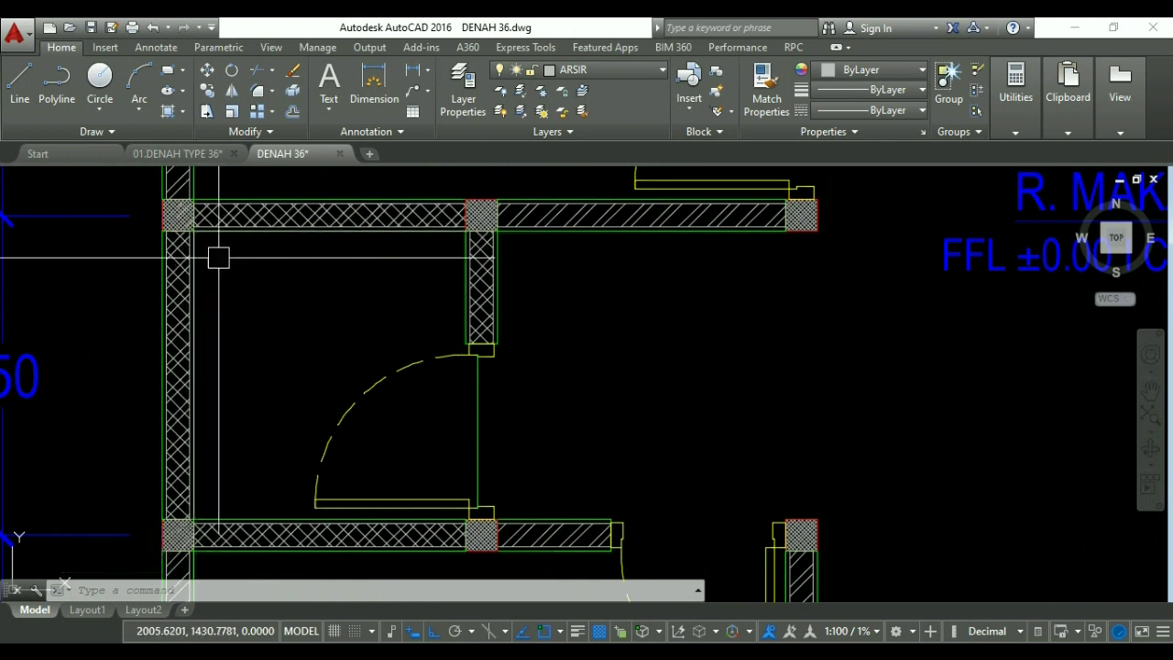
type("o")
key("Return")
type("20")
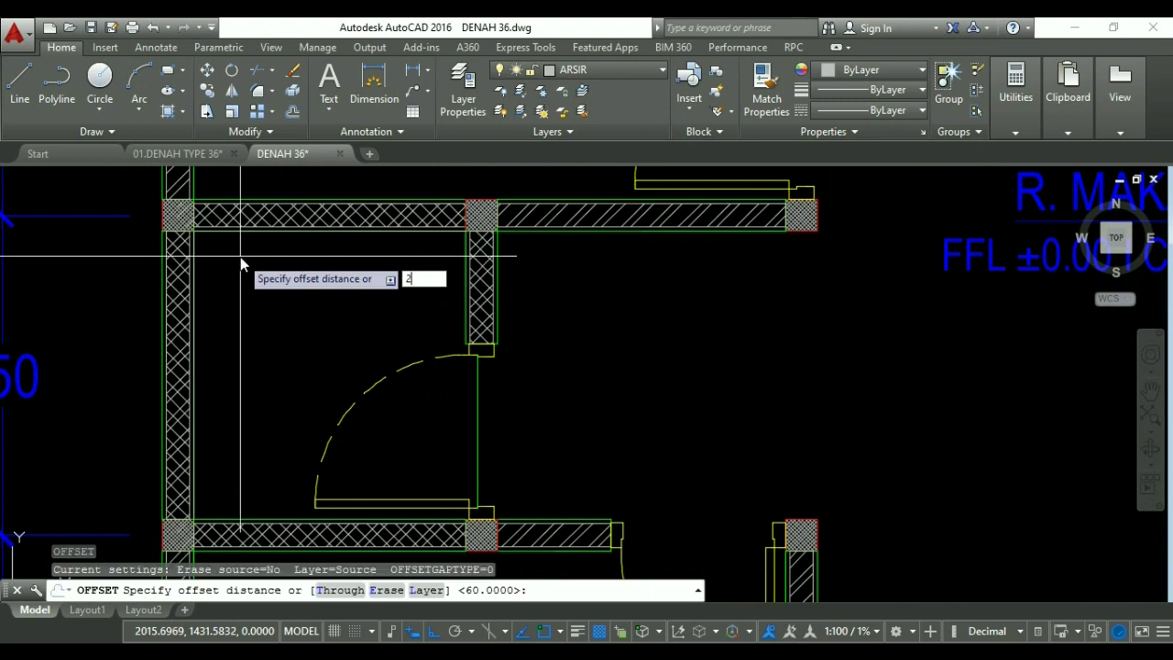
key("Return")
left_click(194, 254)
left_click(229, 259)
left_click(236, 262)
left_click(271, 282)
left_click(277, 283)
left_click(324, 288)
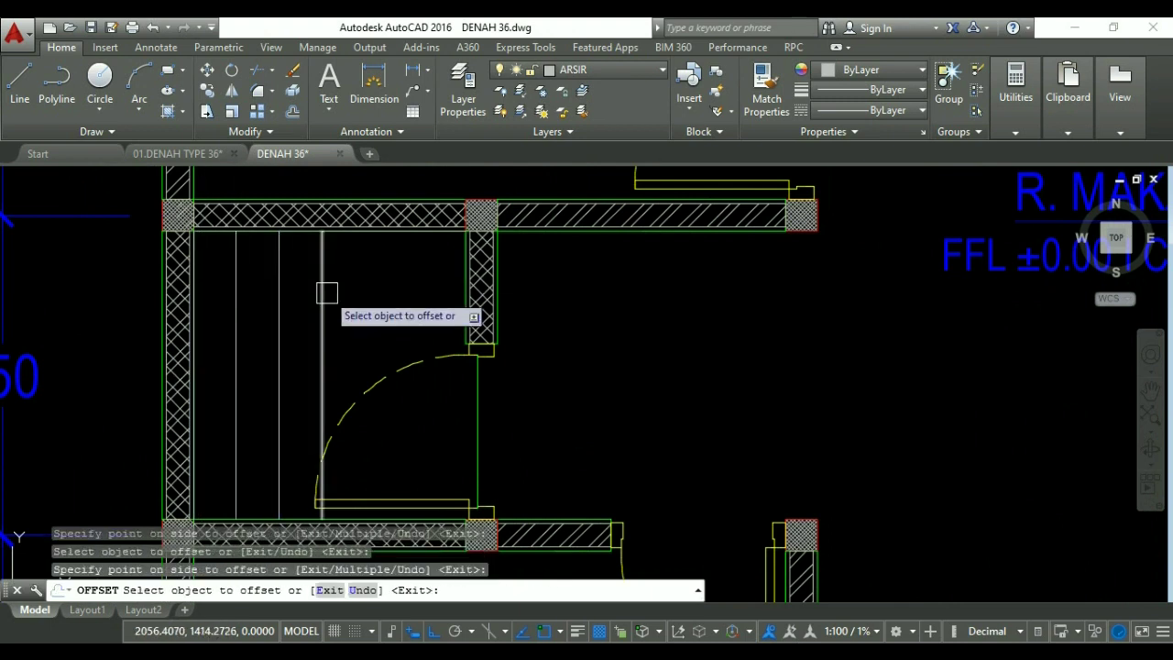
left_click(322, 287)
left_click(367, 297)
left_click(363, 274)
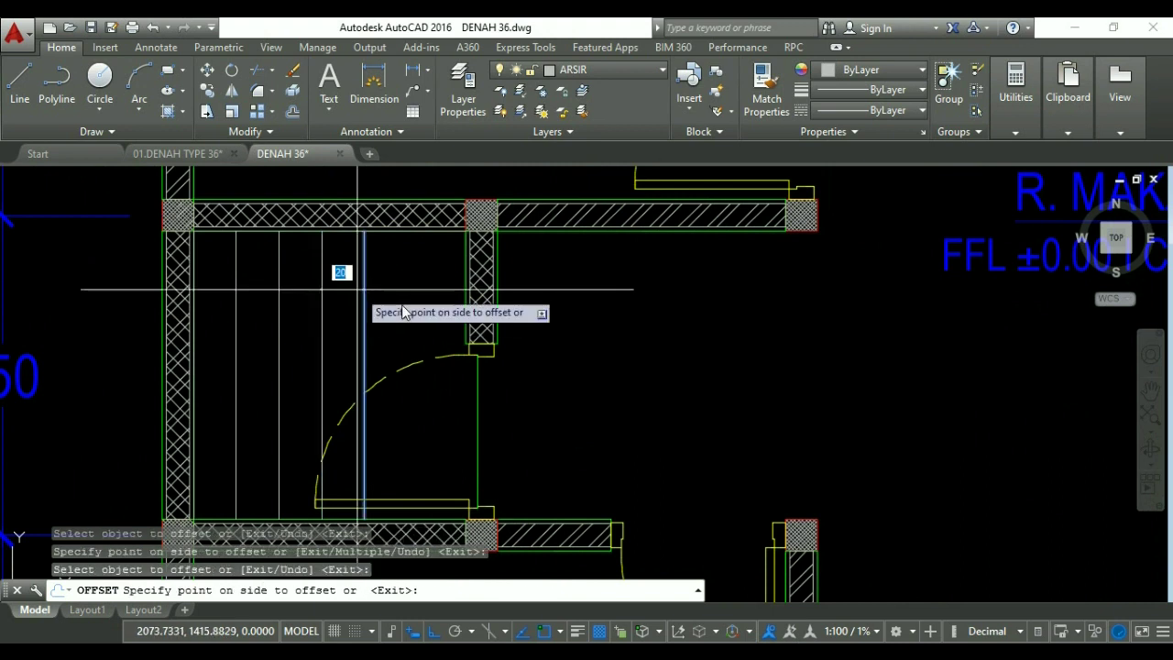
left_click(403, 321)
left_click(405, 321)
left_click(431, 321)
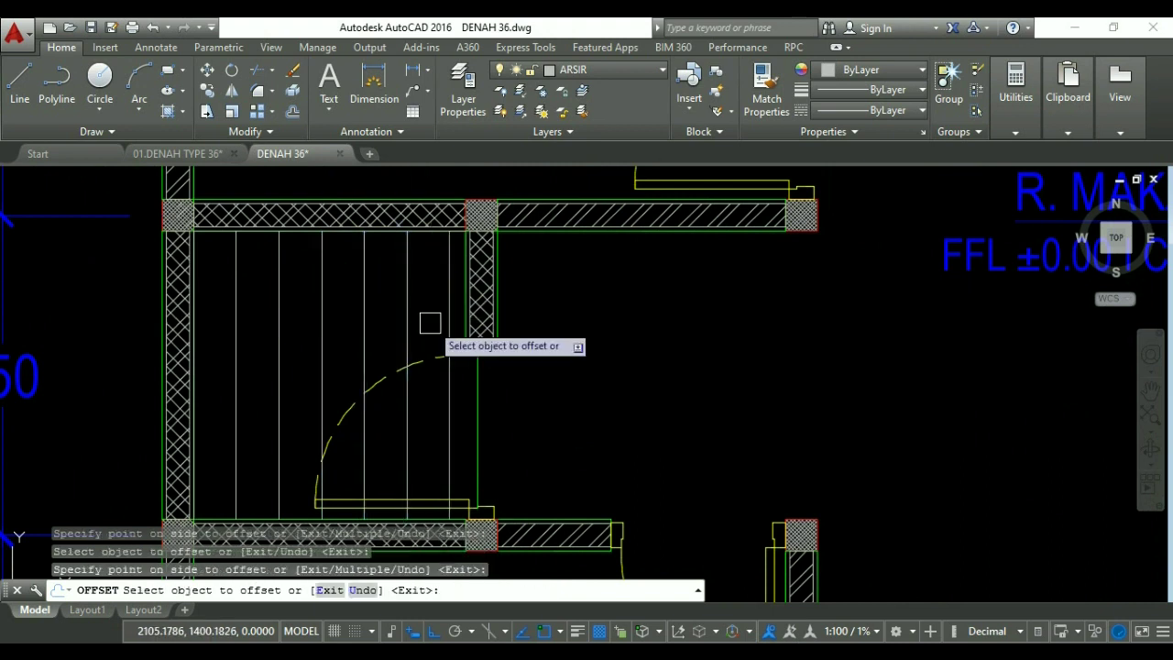
Offset the bathroom's upper wall line downwards repeatedly at the same 20 spacing to form the horizontal tile lines.
left_click(306, 234)
left_click(304, 292)
left_click(305, 275)
left_click(301, 318)
left_click(301, 317)
left_click(301, 364)
left_click(302, 359)
left_click(301, 401)
left_click(301, 401)
left_click(302, 436)
left_click(302, 446)
left_click(296, 471)
middle_click_drag(335, 426, 317, 366)
left_click(230, 393)
left_click(306, 254)
key("Escape")
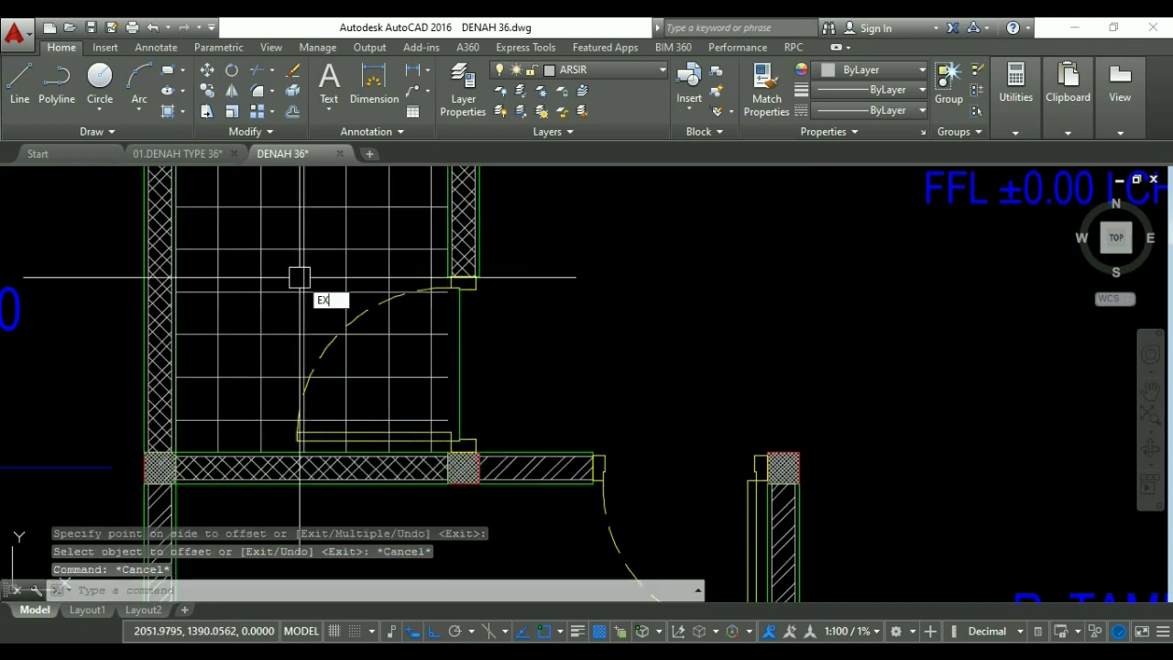
Extend the bathroom's horizontal tile lines at the doorway to the green threshold line.
type("EX")
key("Return")
key("Return")
scroll(468, 357, "up", 4)
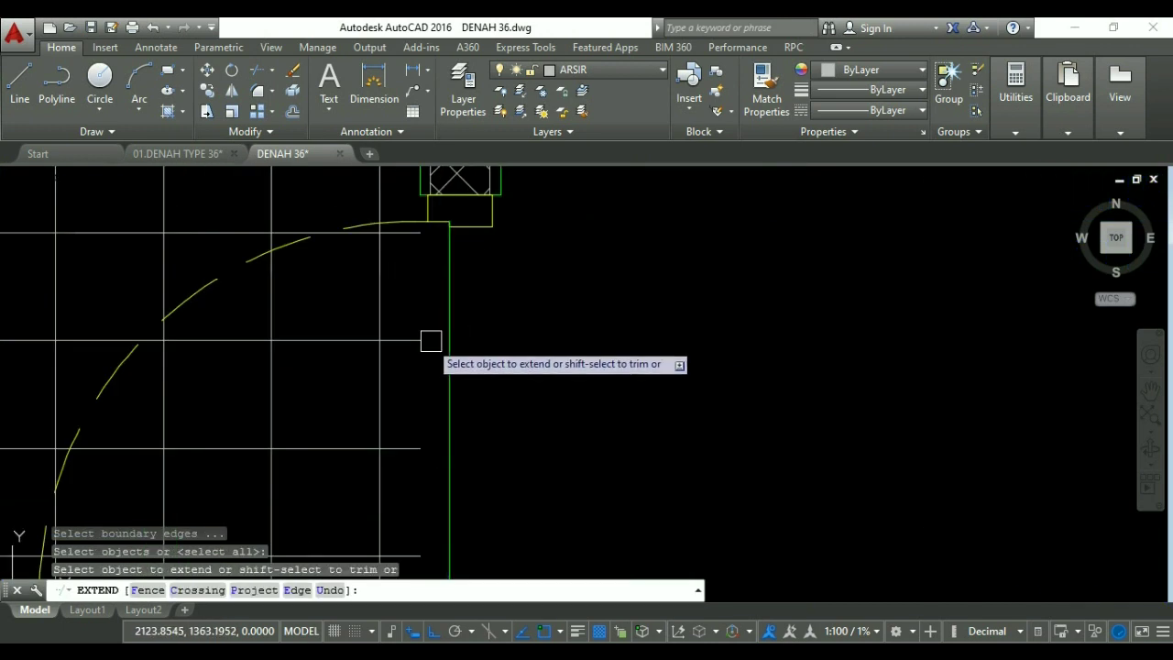
scroll(430, 275, "down", 2)
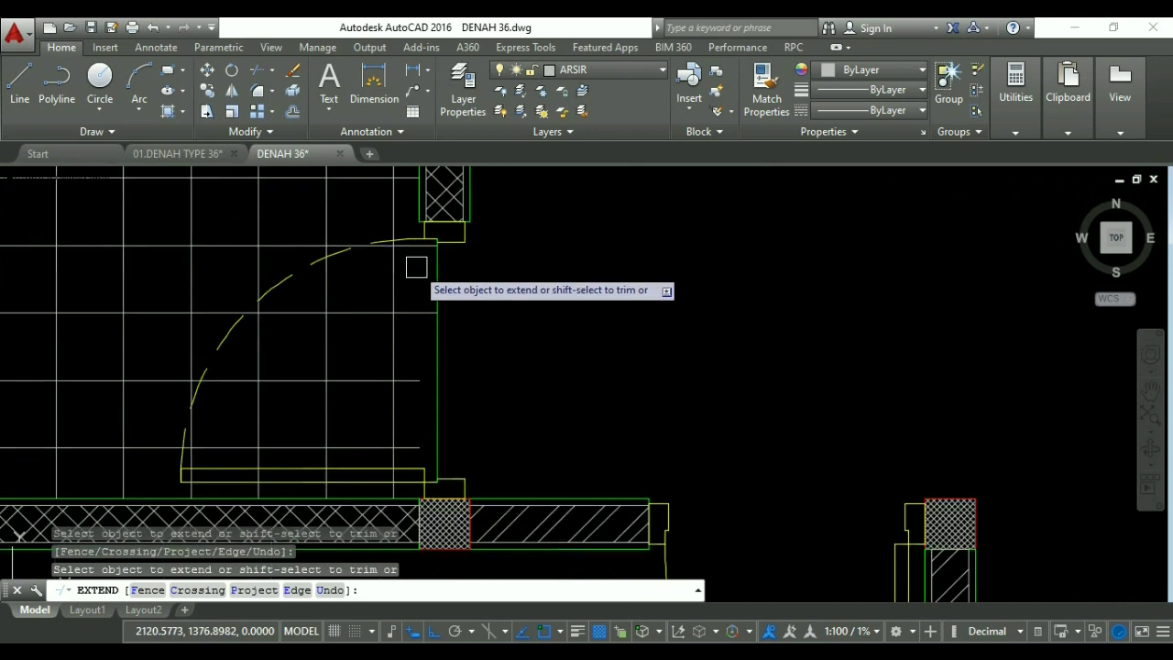
scroll(408, 335, "up", 2)
middle_click_drag(417, 447, 406, 336)
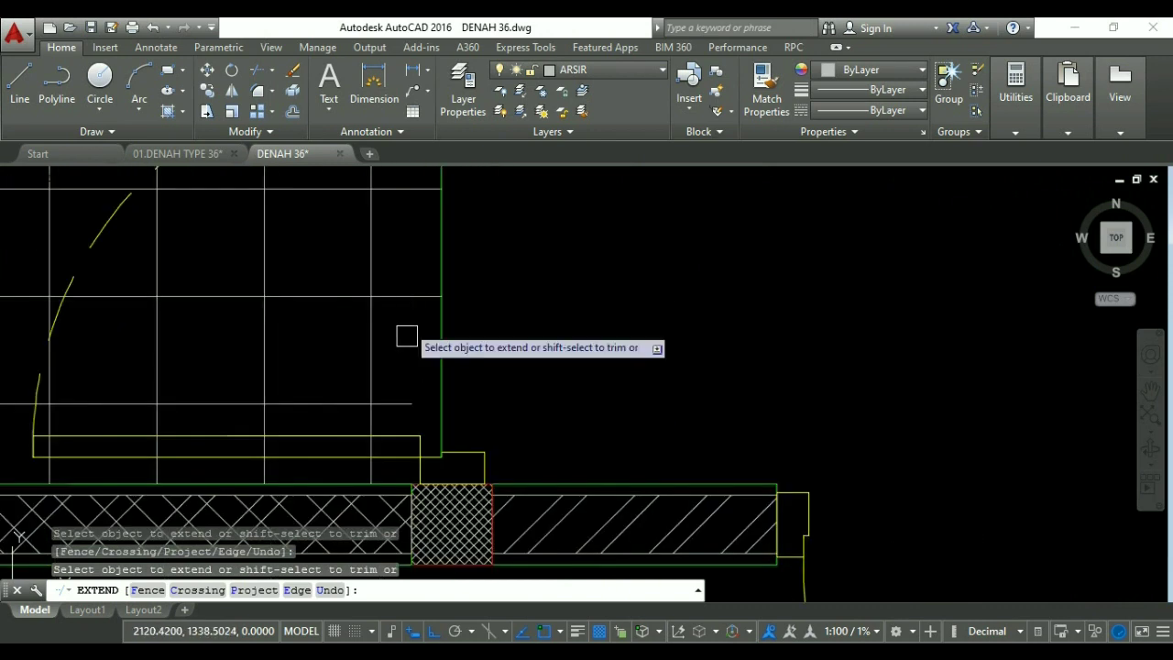
scroll(408, 399, "down", 5)
key("Escape")
scroll(417, 343, "up", 1)
scroll(417, 343, "up", 1)
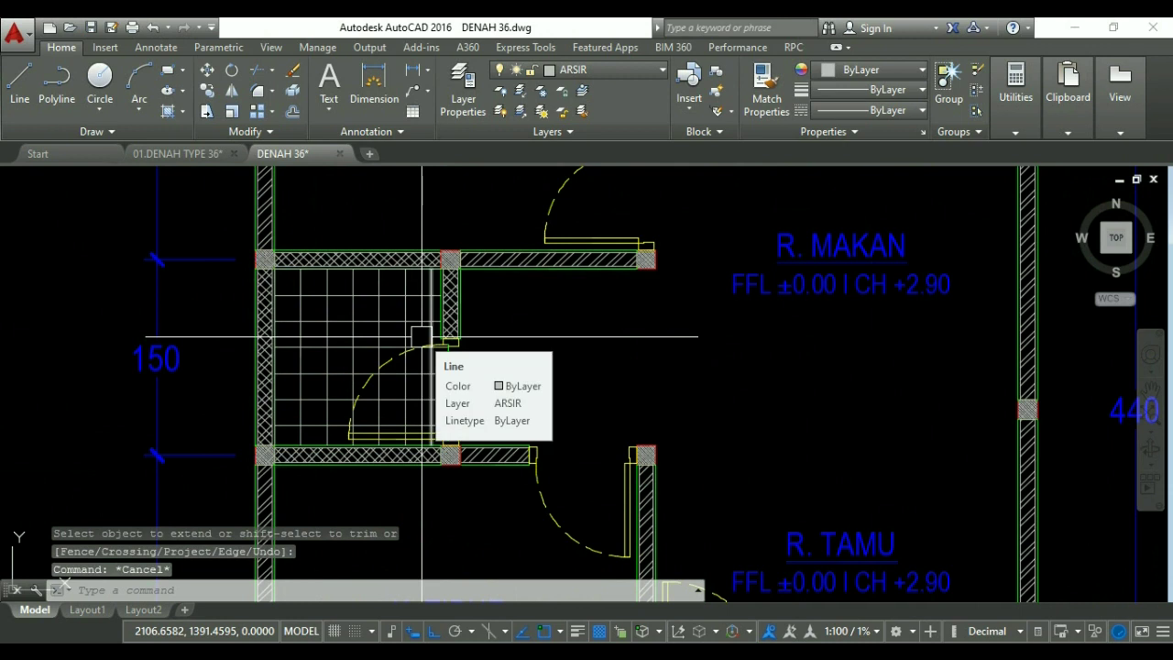
Open DesignCenter and list the blocks of House Designer.dwg in the AutoCAD 2010 sample folder.
scroll(348, 320, "up", 2)
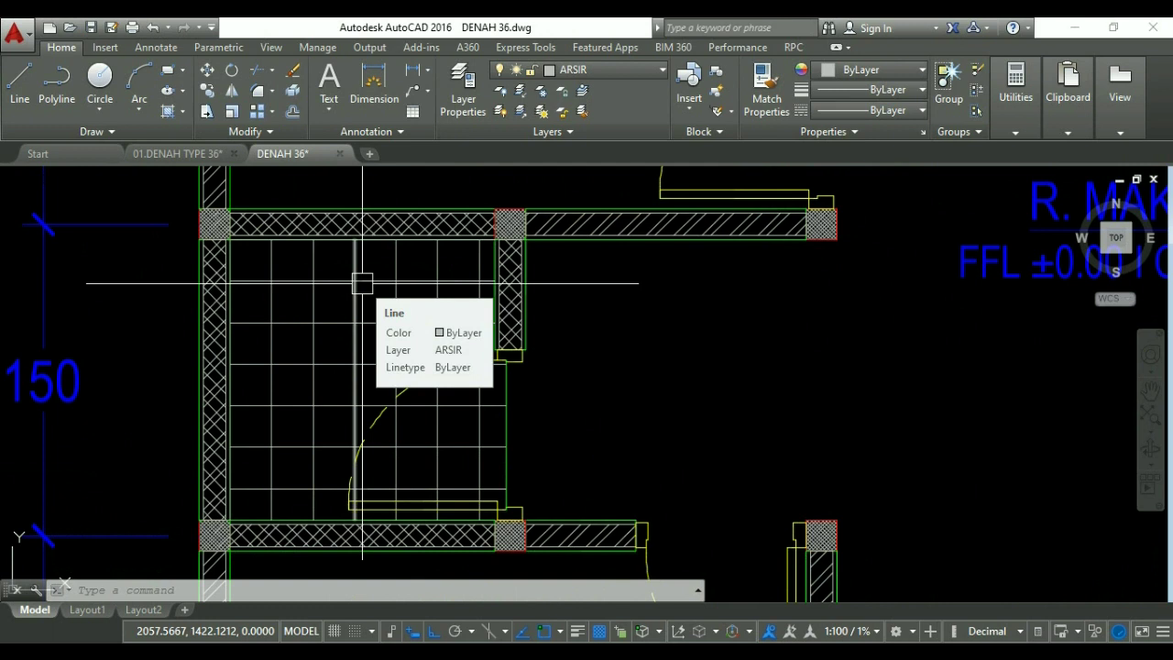
type("do")
key("Escape")
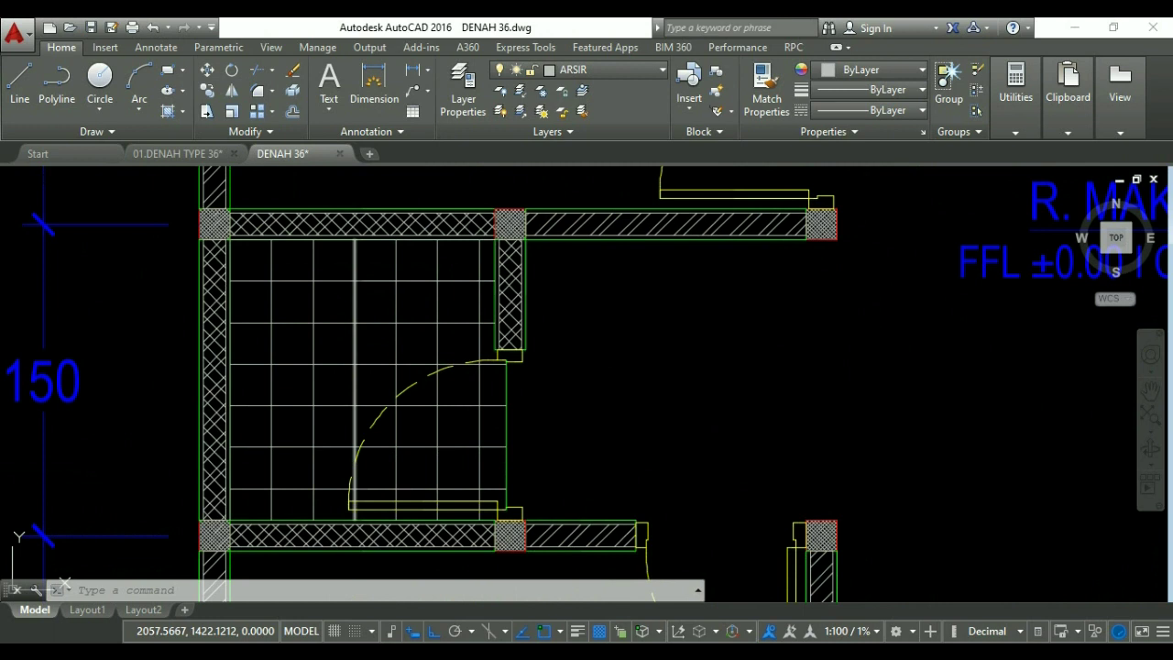
type("dc")
key("Return")
left_click_drag(407, 360, 402, 290)
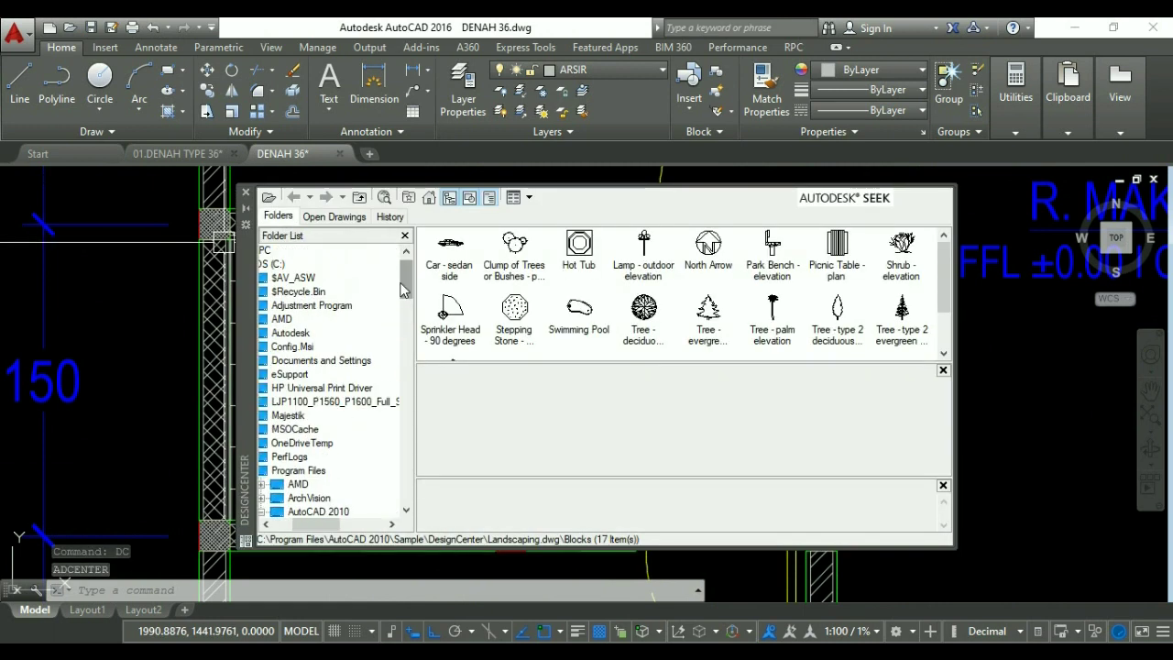
left_click_drag(315, 524, 295, 526)
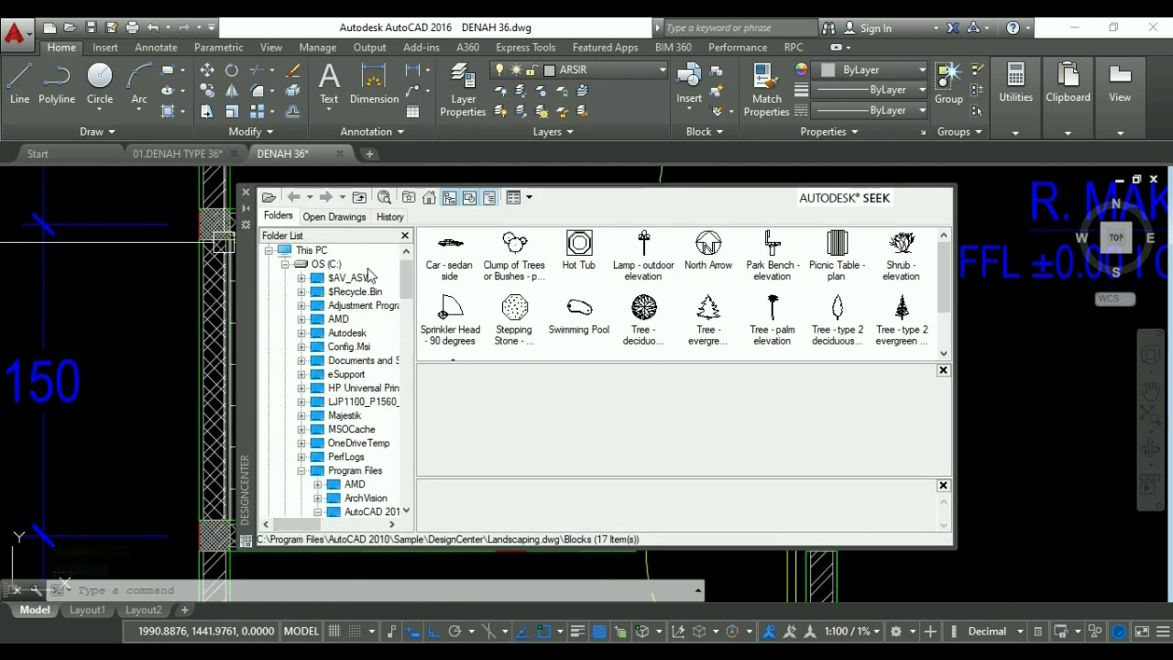
left_click_drag(411, 285, 413, 306)
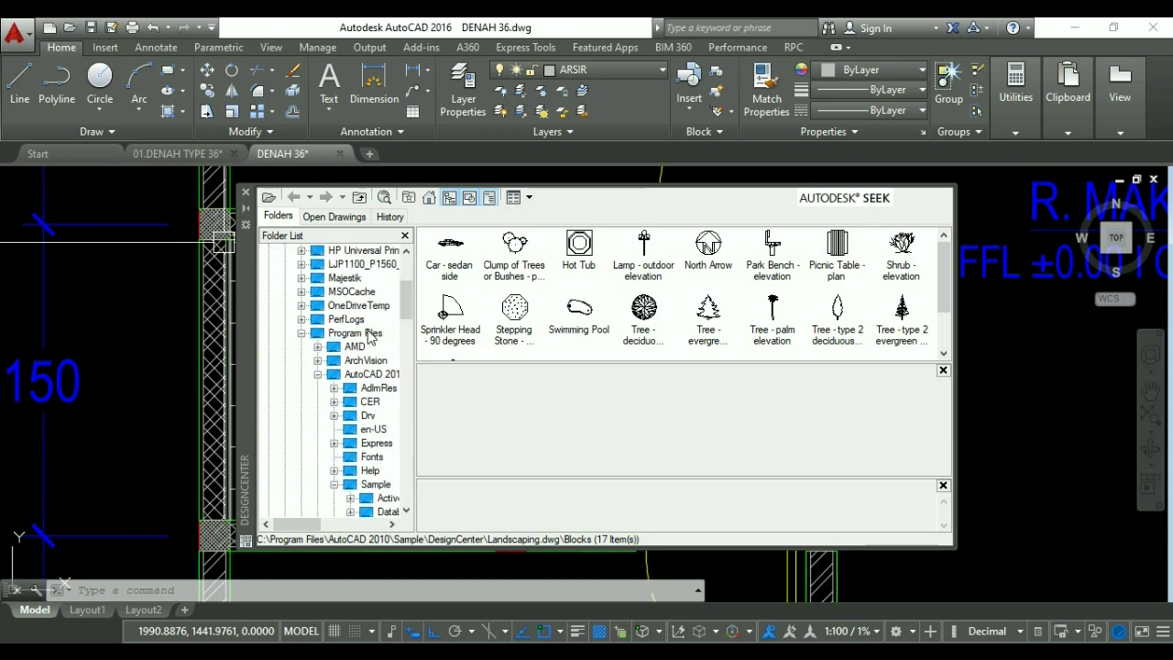
scroll(402, 309, "down", 2)
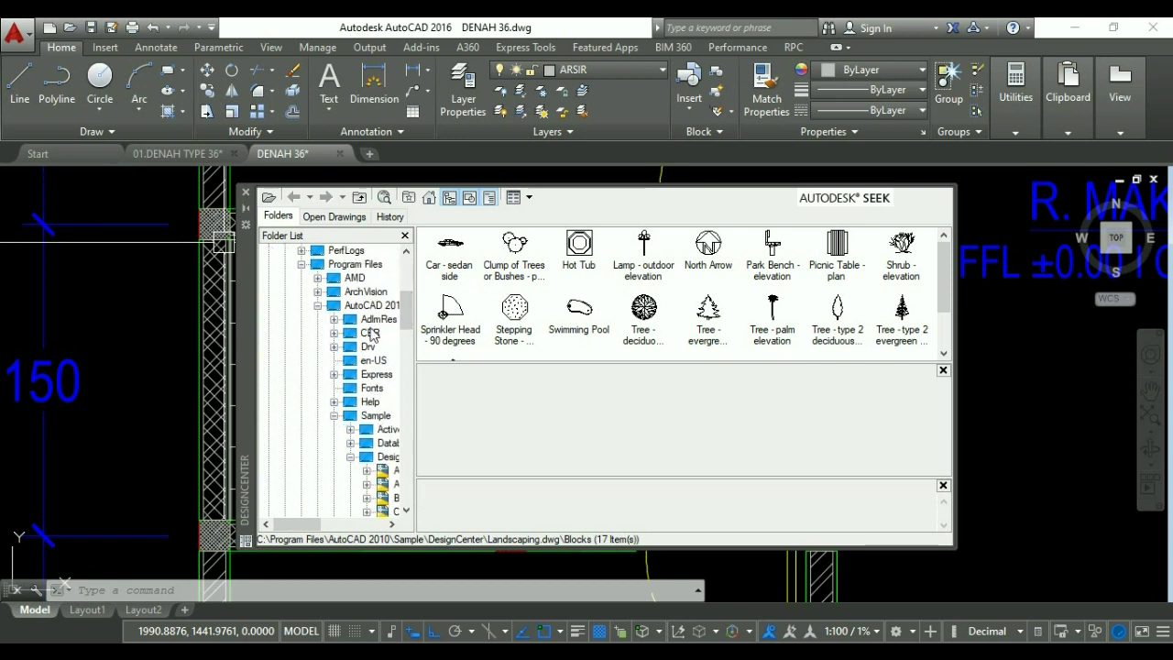
left_click_drag(311, 523, 323, 524)
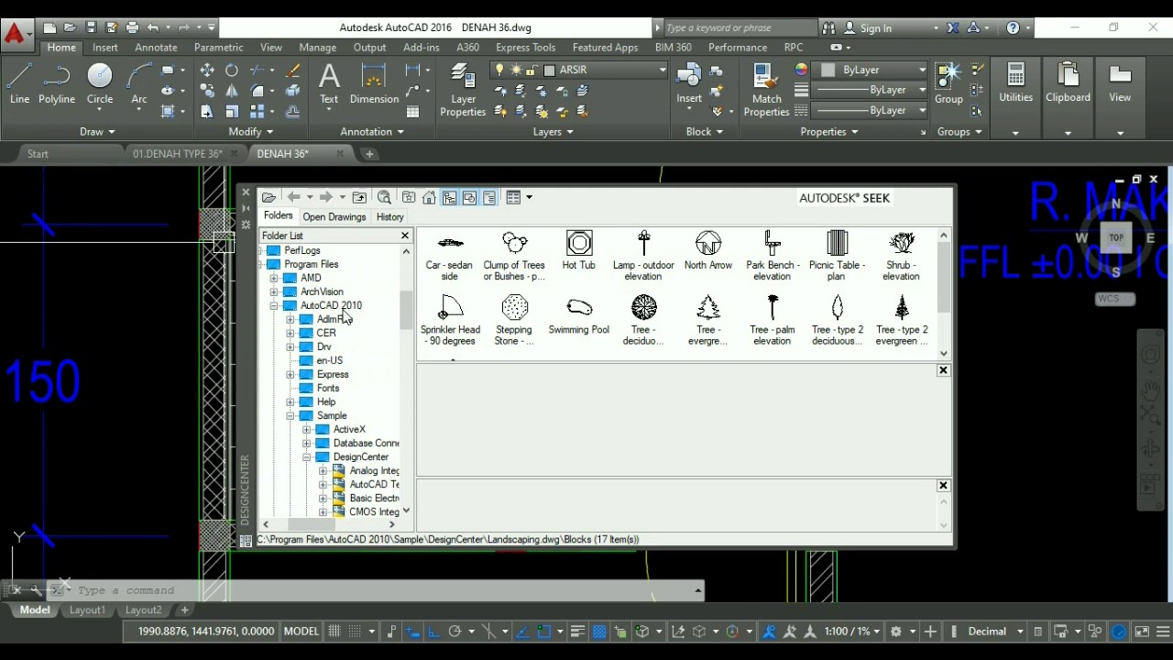
left_click_drag(412, 314, 409, 352)
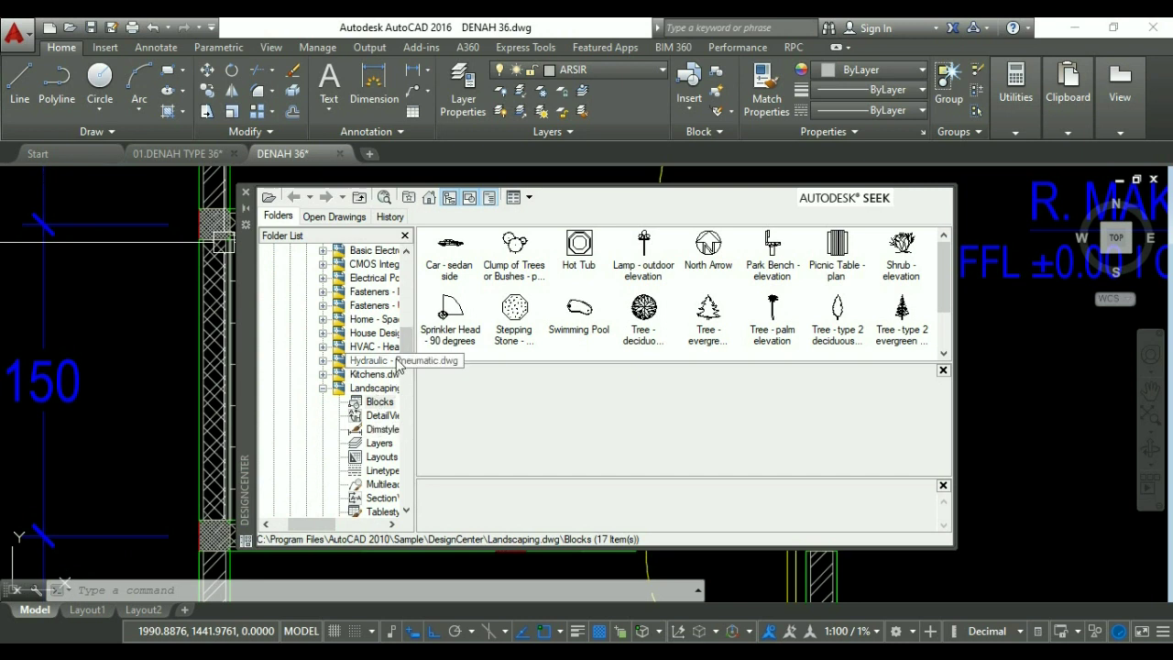
left_click_drag(318, 524, 327, 524)
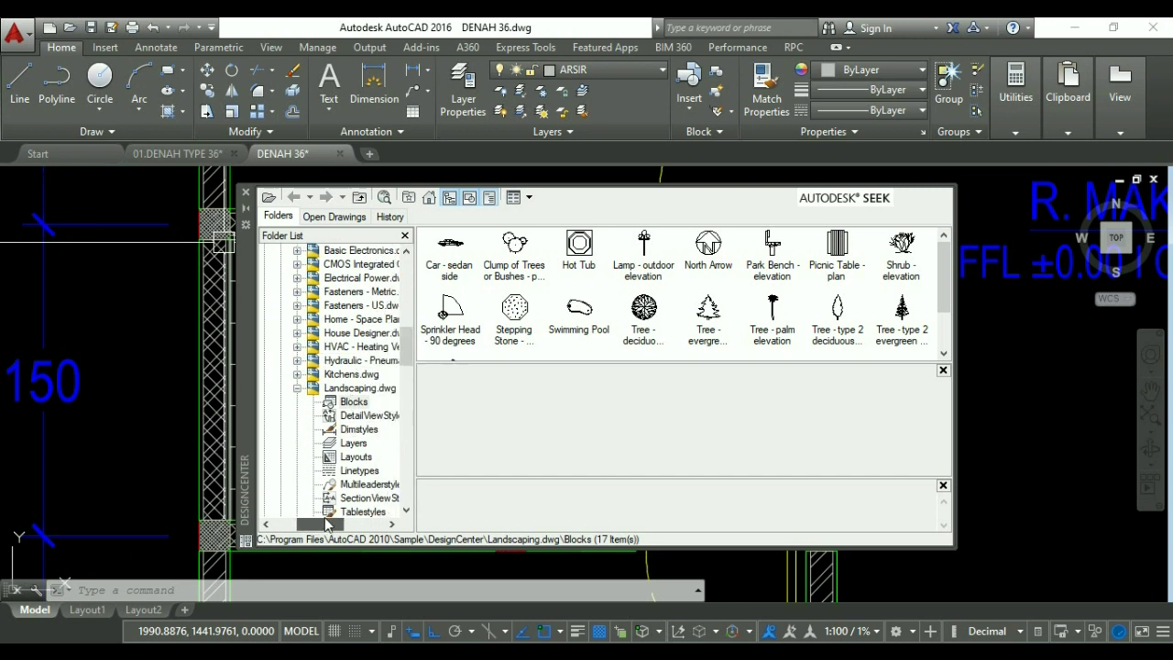
left_click(297, 332)
left_click(348, 347)
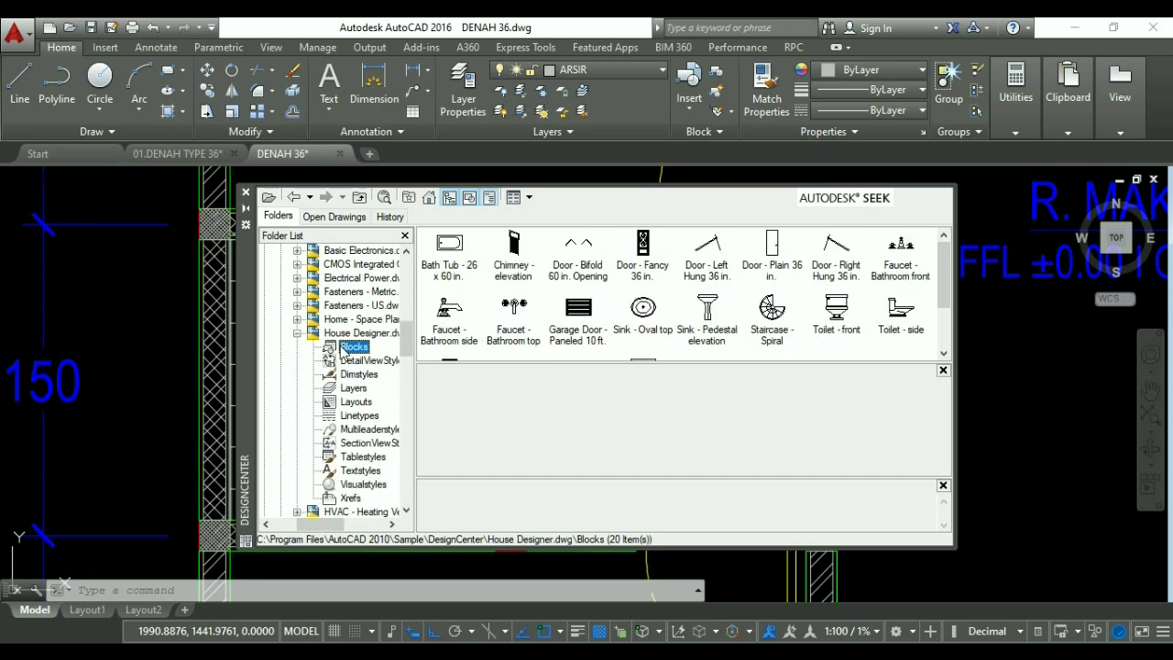
Insert the Toilet - top block at scale 1 and rotation 0 in the empty area left of the house plan.
scroll(594, 303, "down", 2)
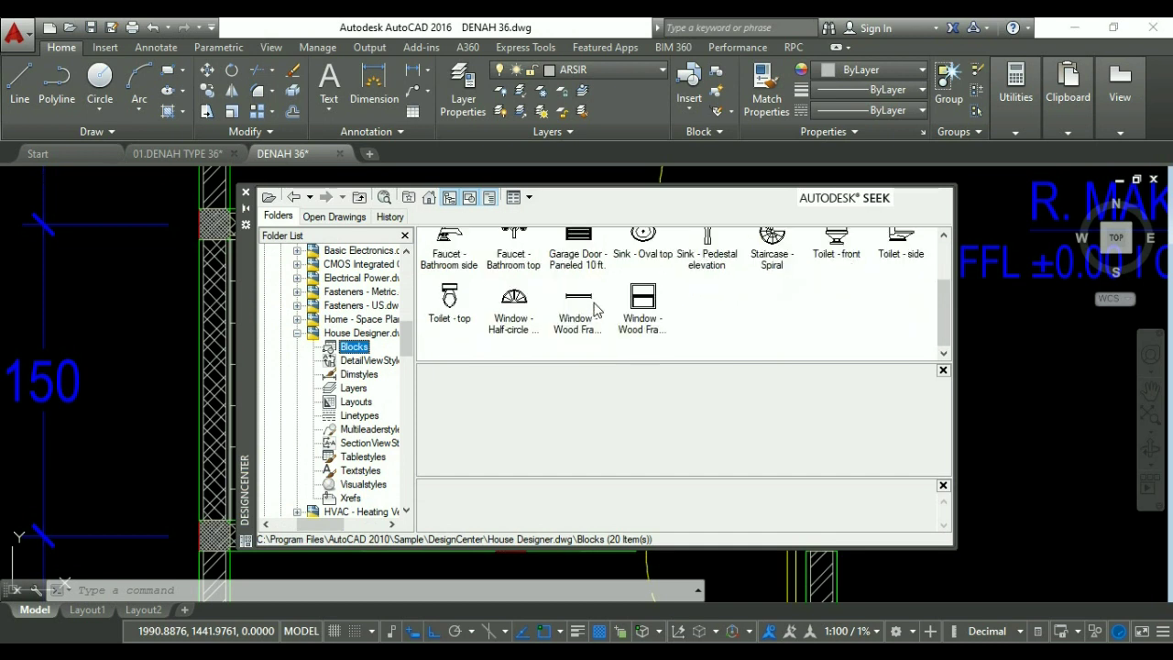
left_click(451, 302)
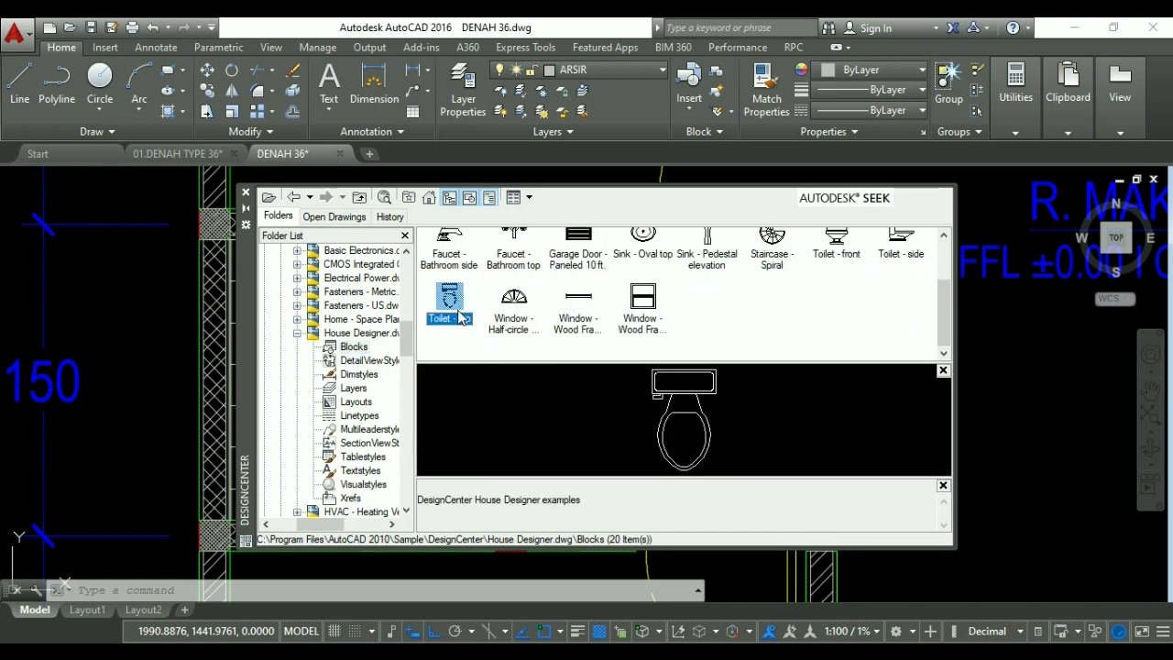
right_click(461, 317)
left_click(488, 323)
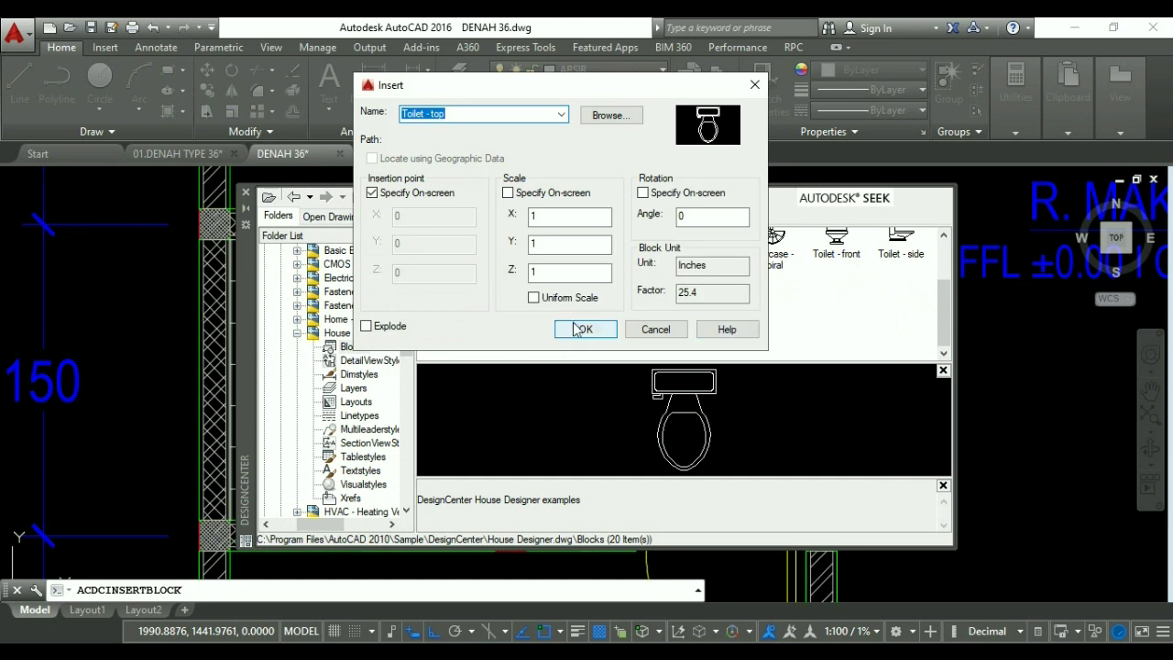
left_click(583, 329)
scroll(212, 318, "down", 2)
left_click(212, 318)
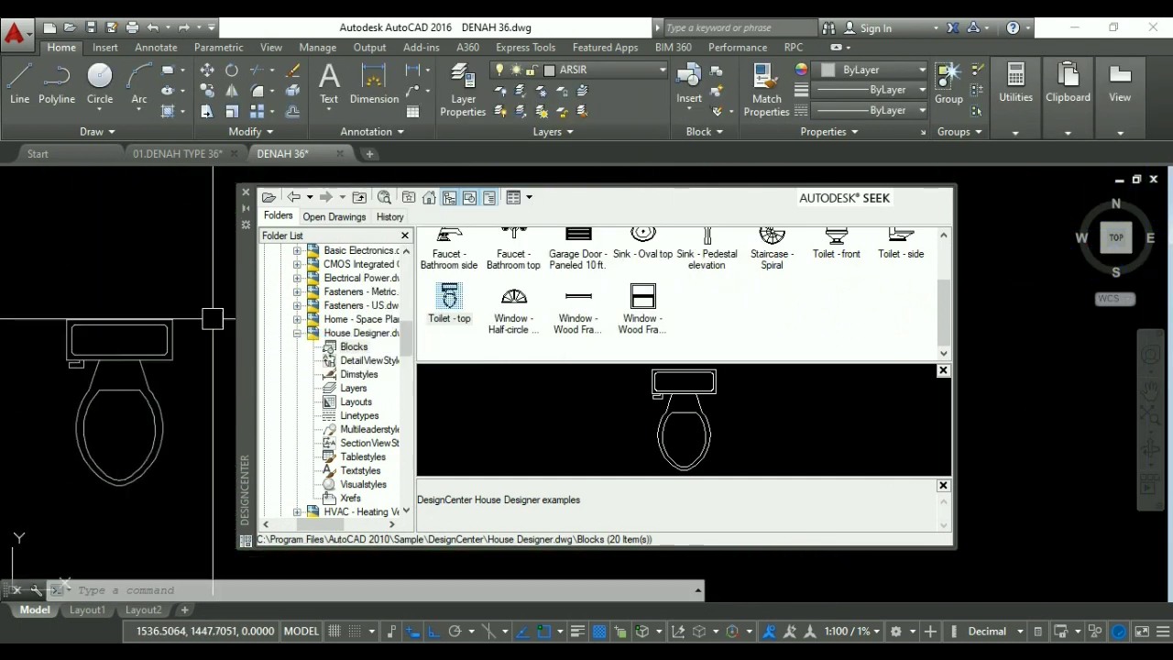
Insert the Clump of Trees or Bushes - plan block from Landscaping.dwg in the empty area near the toilet block.
left_click(296, 334)
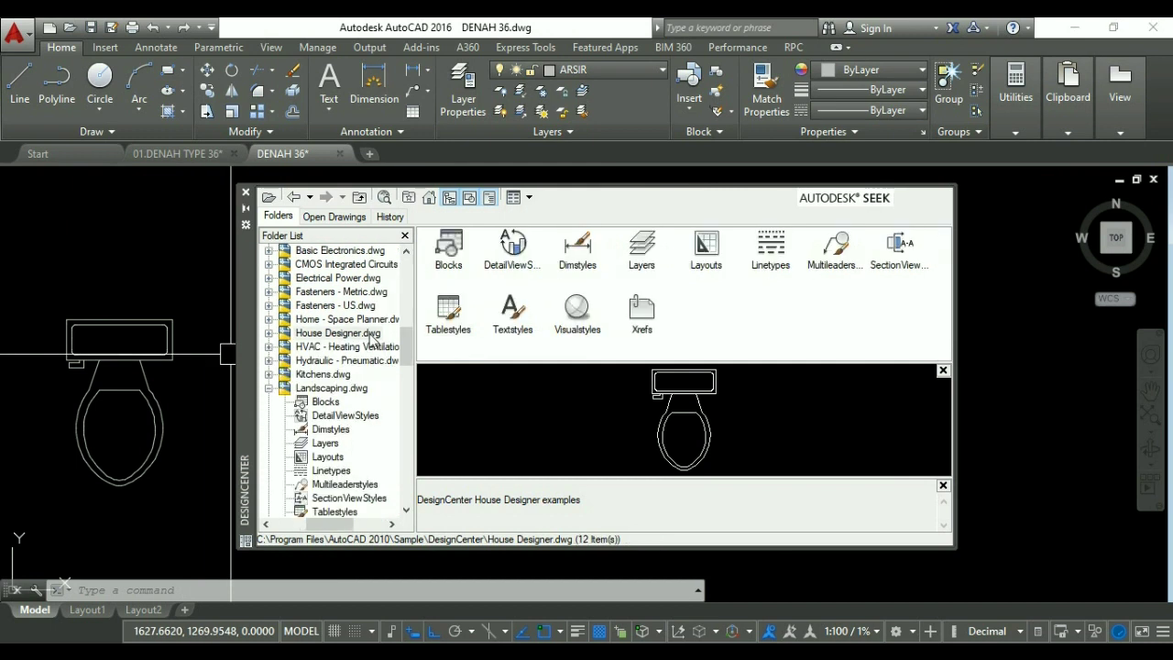
left_click(320, 404)
left_click(518, 247)
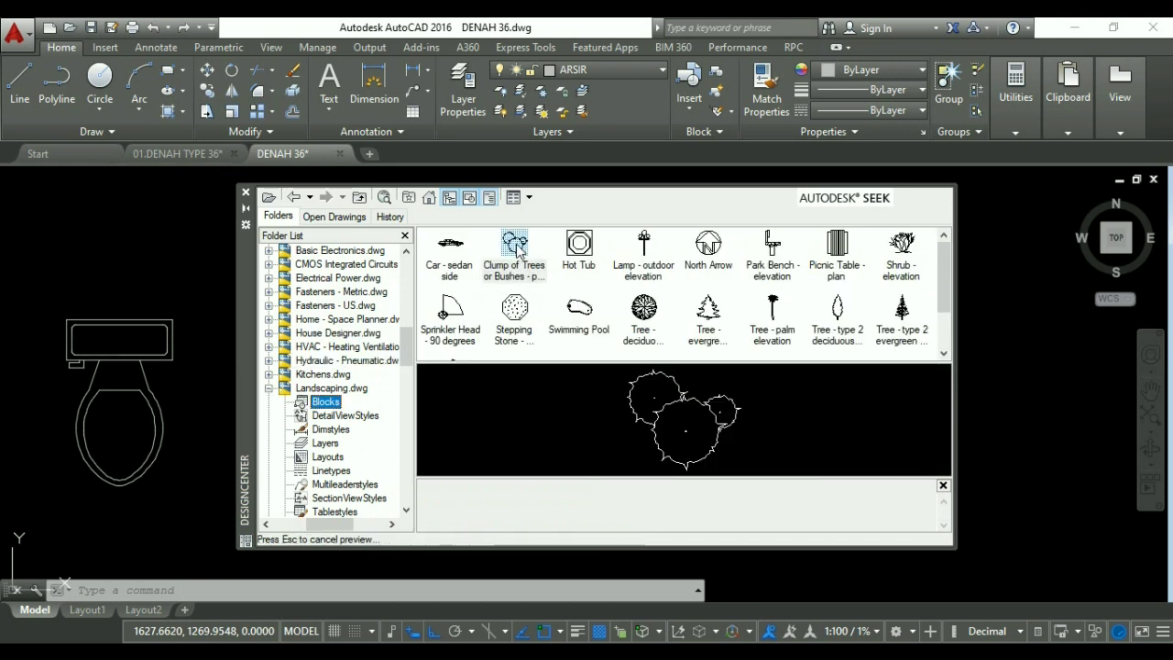
right_click(517, 245)
left_click(544, 258)
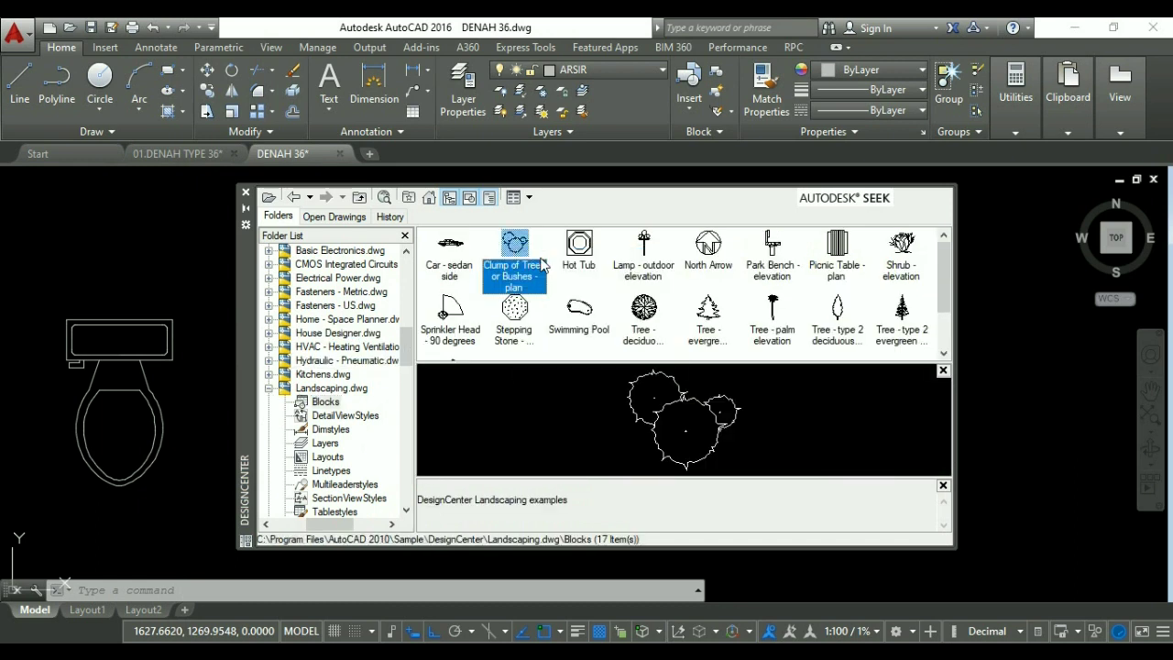
left_click(587, 329)
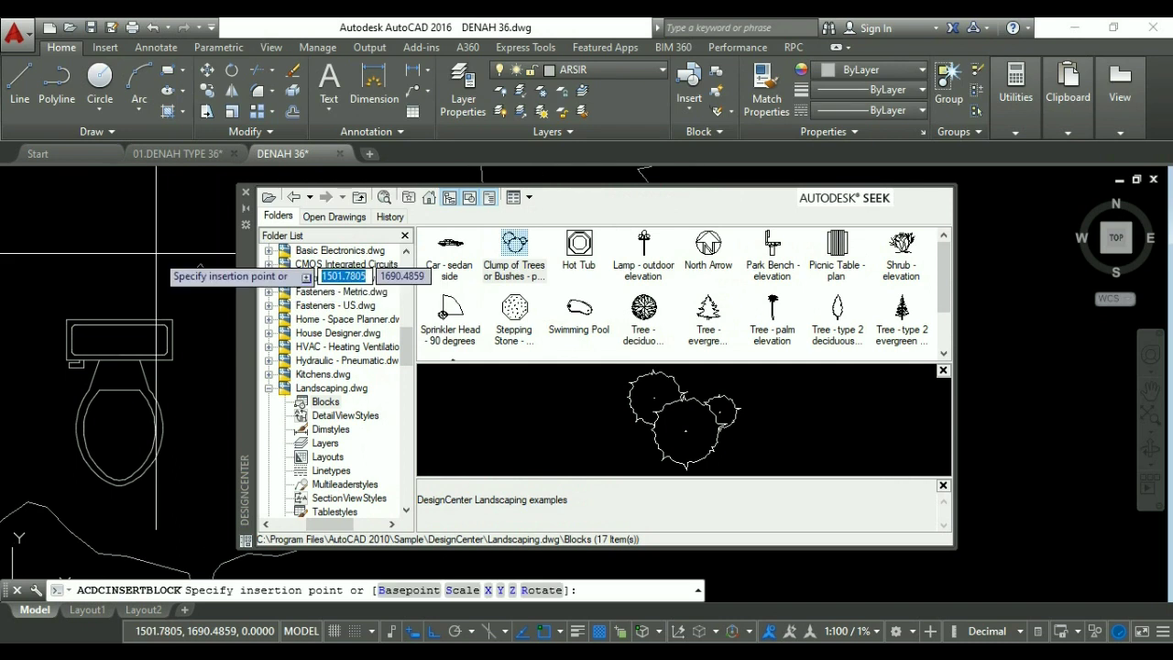
left_click(220, 275)
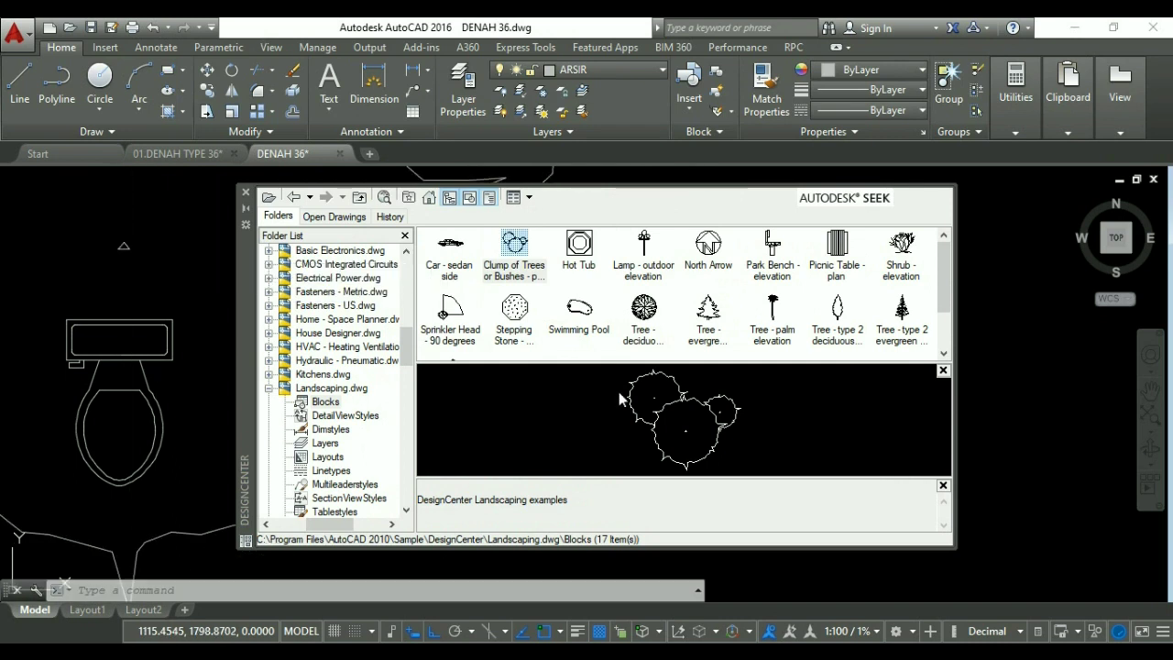
Insert the round deciduous tree plan block from Landscaping.dwg near the toilet block and close DesignCenter.
left_click(644, 312)
mouse_move(572, 328)
left_mouse_down()
mouse_move(210, 275)
mouse_move(101, 280)
mouse_move(83, 292)
left_mouse_up()
left_click_drag(119, 339, 119, 339)
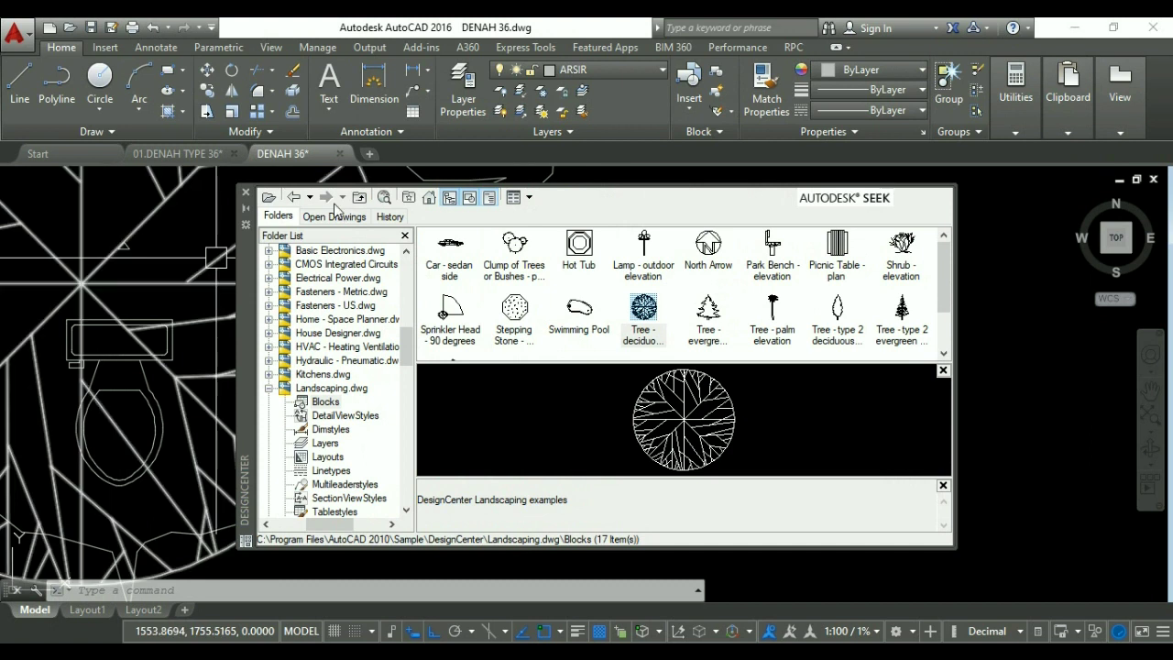
left_click(246, 191)
Move the deciduous tree and bush clump blocks horizontally to the empty area right of the house plan.
scroll(458, 320, "down", 5)
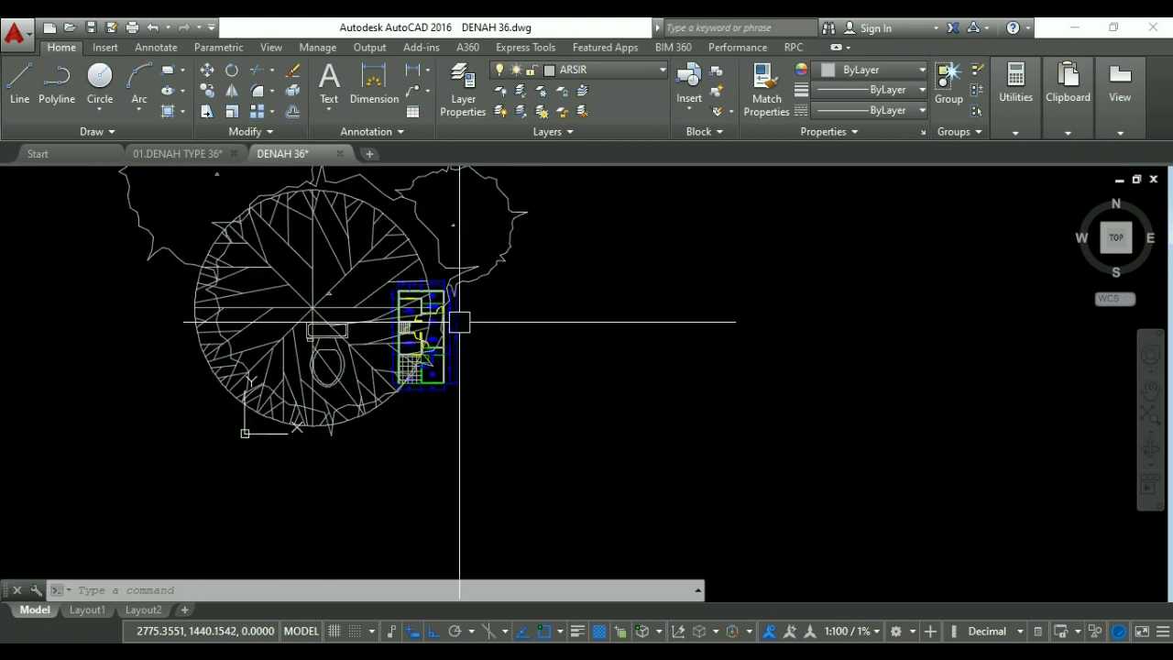
key("Return")
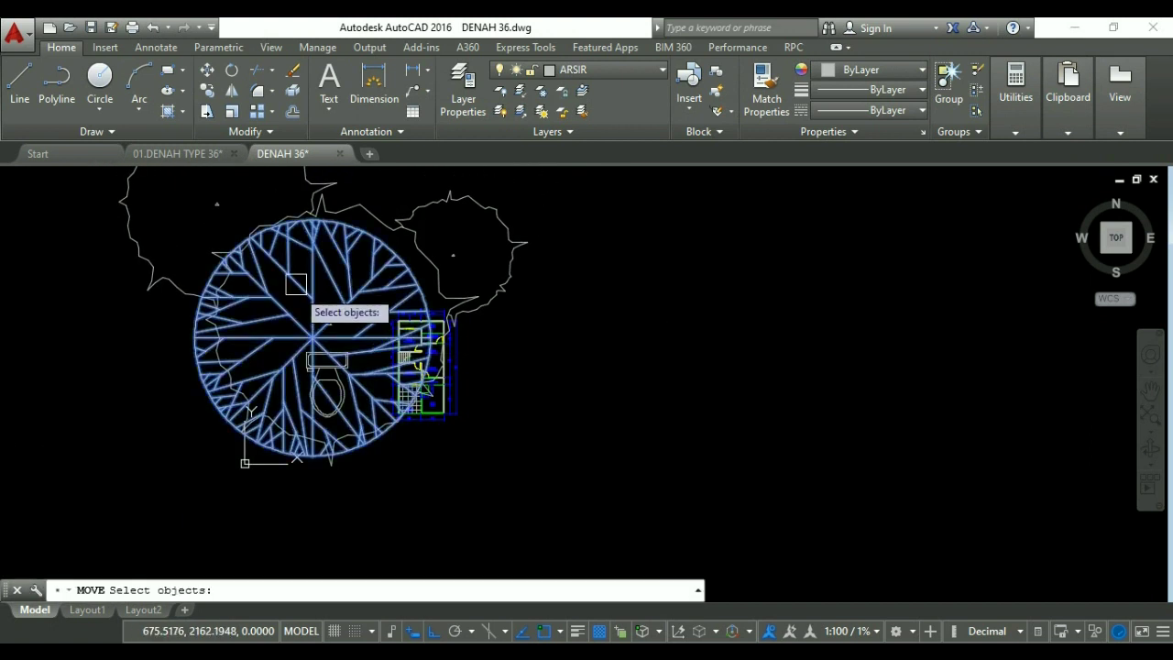
key("Return")
left_click(167, 263)
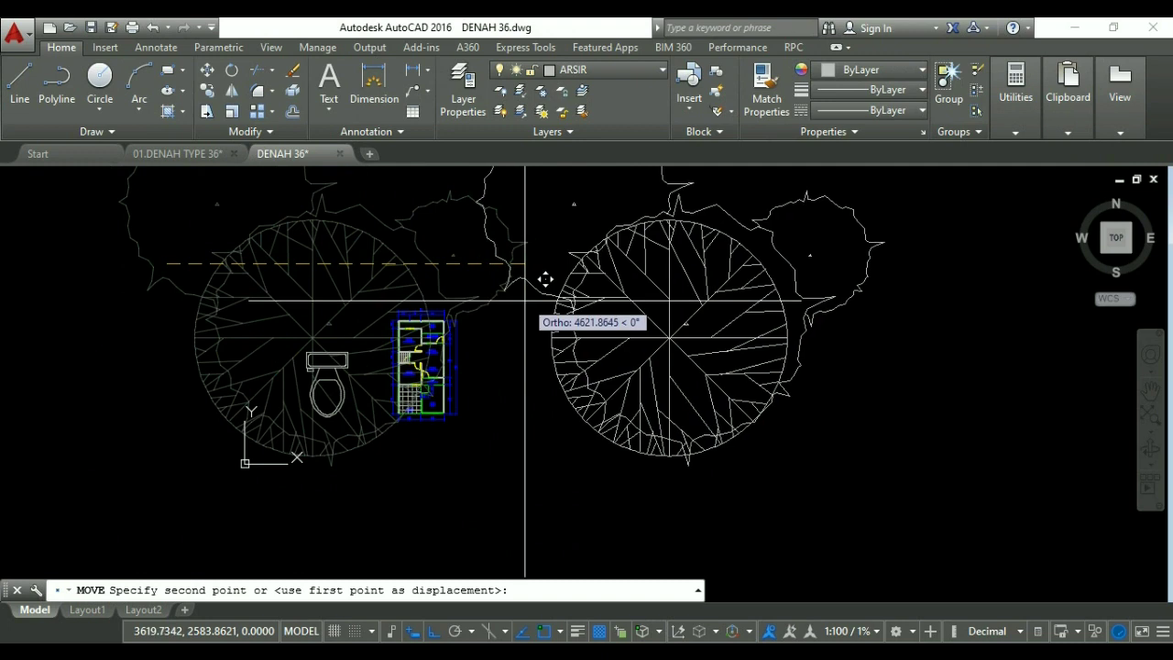
left_click(534, 299)
Scale the toilet block down to suit the house plan, using a base point inside its bowl.
scroll(359, 392, "up", 2)
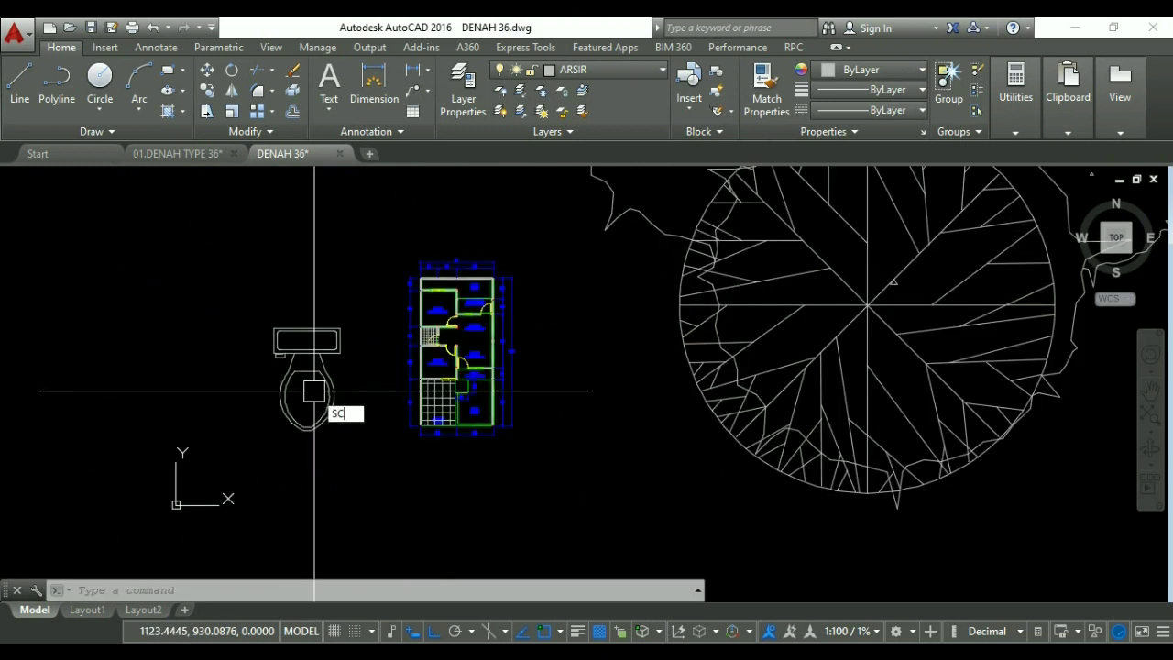
key("Return")
scroll(334, 390, "up", 2)
left_click(341, 391)
key("Return")
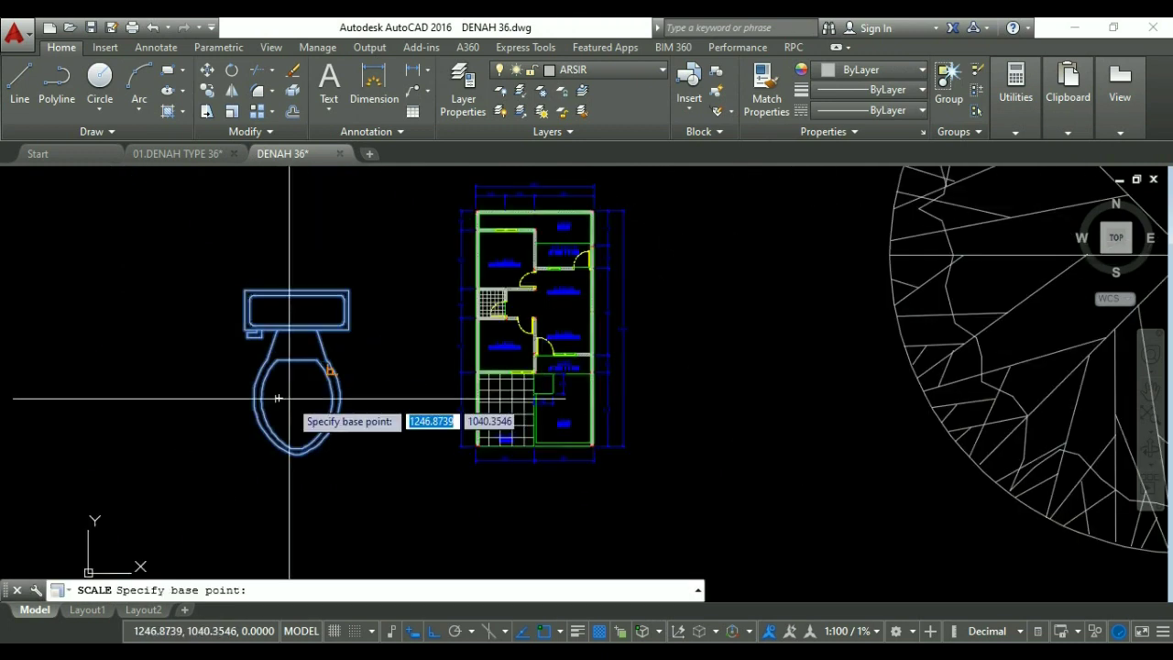
left_click(298, 385)
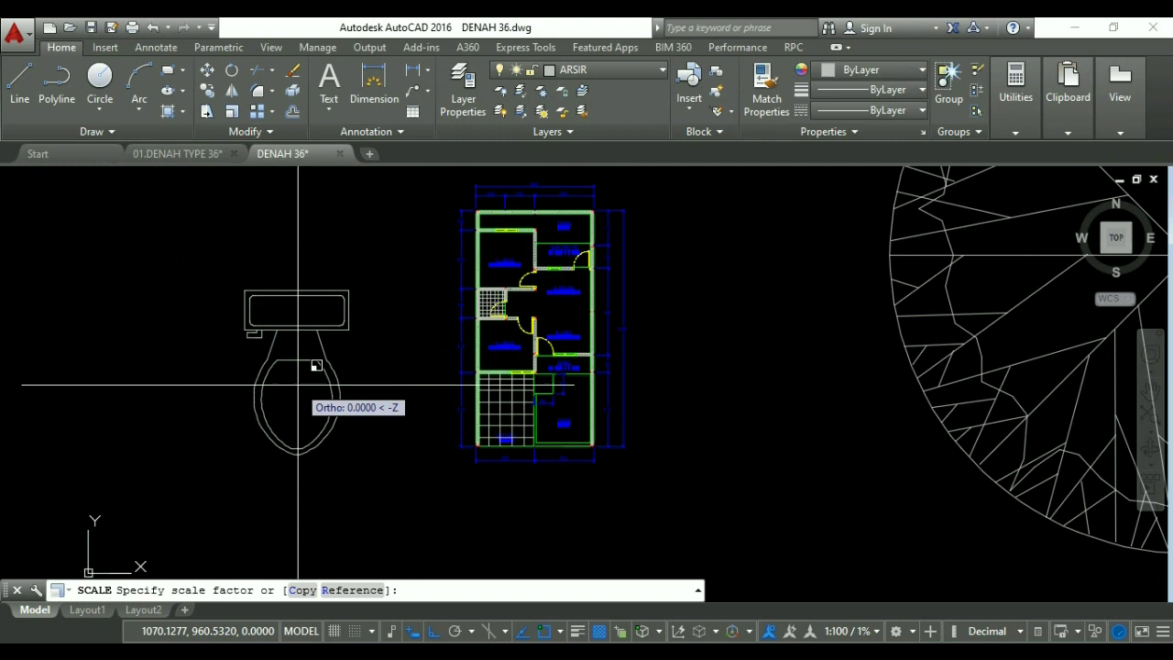
key("Return")
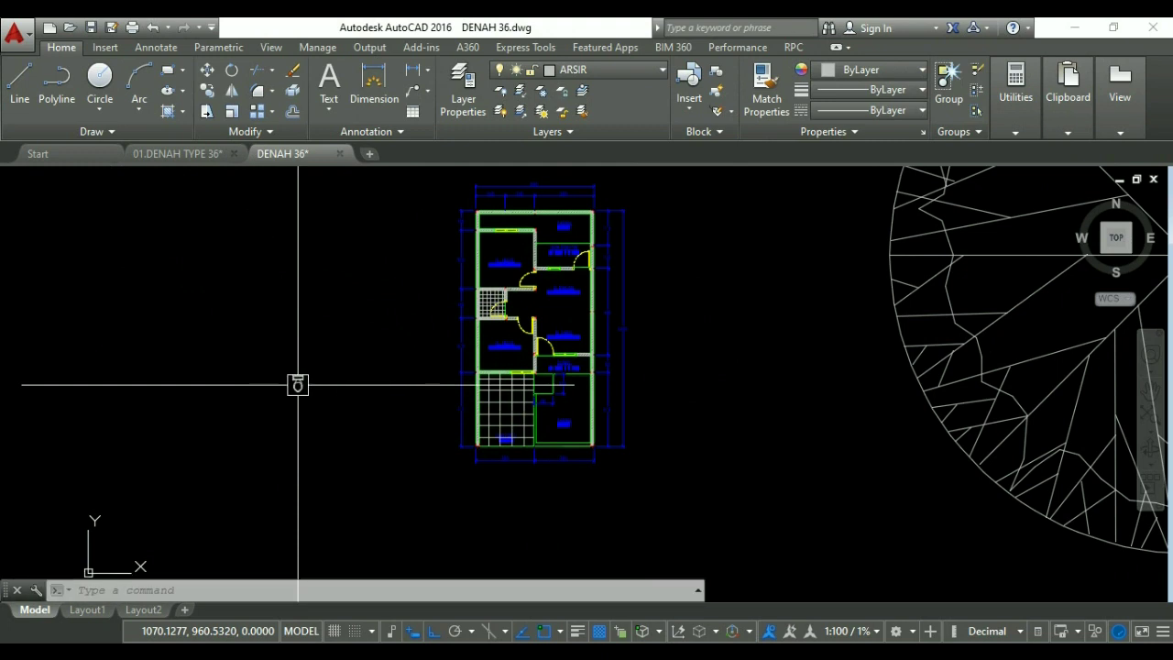
Assign the scaled toilet block to the FURNITUR layer.
scroll(298, 385, "up", 8)
left_click(397, 349)
left_click(587, 70)
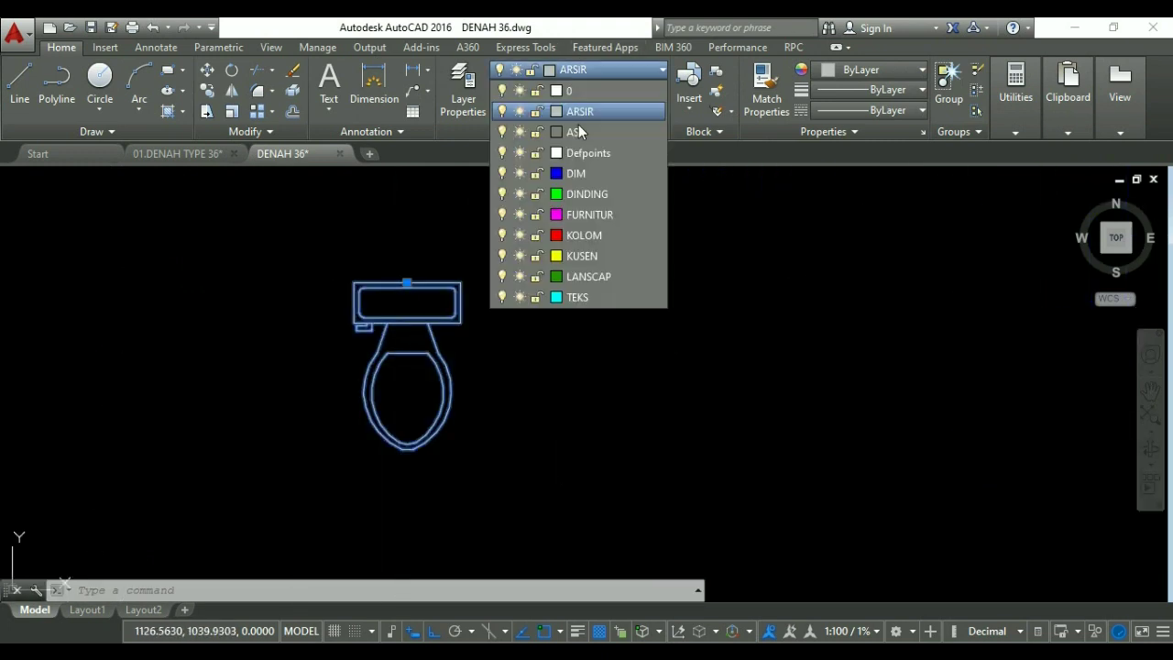
left_click(594, 218)
Move the toilet block freely, with Ortho off, from its empty area towards the tiled bathroom in the house plan.
type("m")
key("Return")
left_click(417, 331)
key("Return")
left_click(358, 321)
scroll(469, 317, "down", 4)
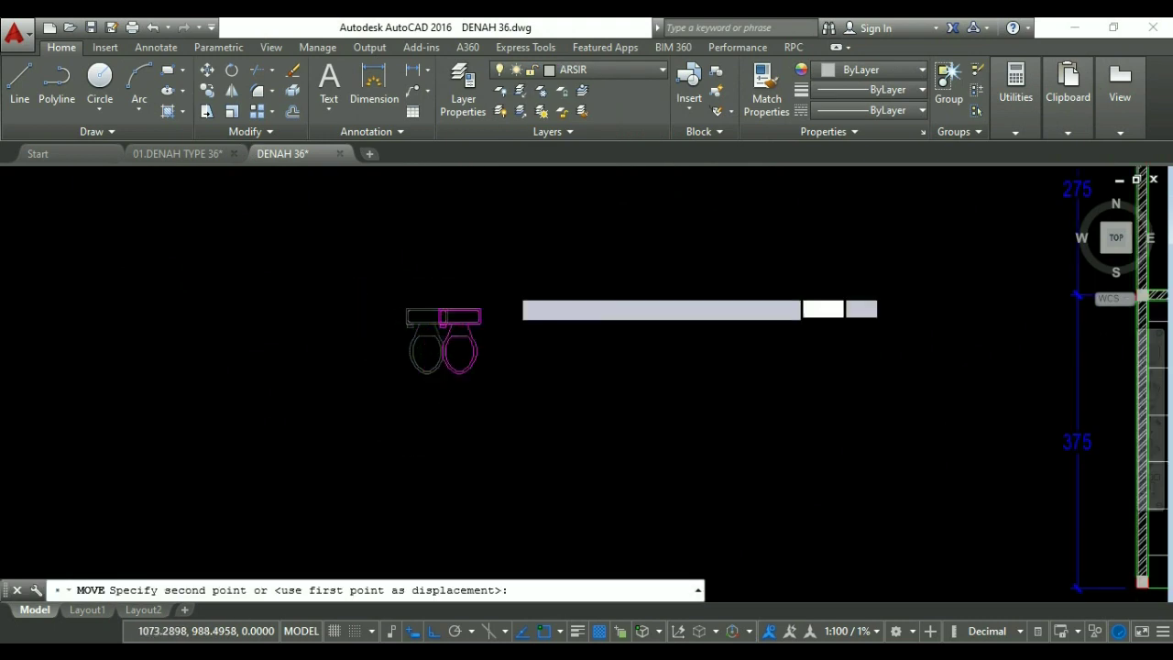
key("F8")
scroll(241, 374, "down", 3)
scroll(461, 336, "up", 4)
middle_click_drag(392, 305, 438, 325)
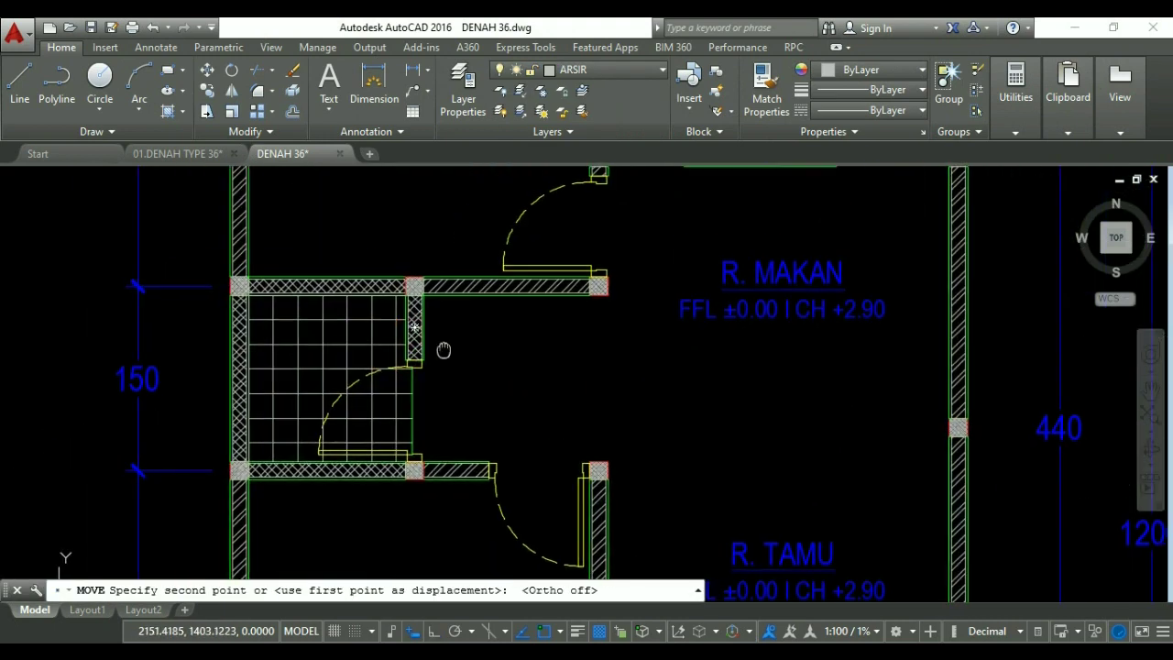
Place the toilet outside the bathroom and rotate it 90° counterclockwise so its tank faces the left wall.
left_click(522, 360)
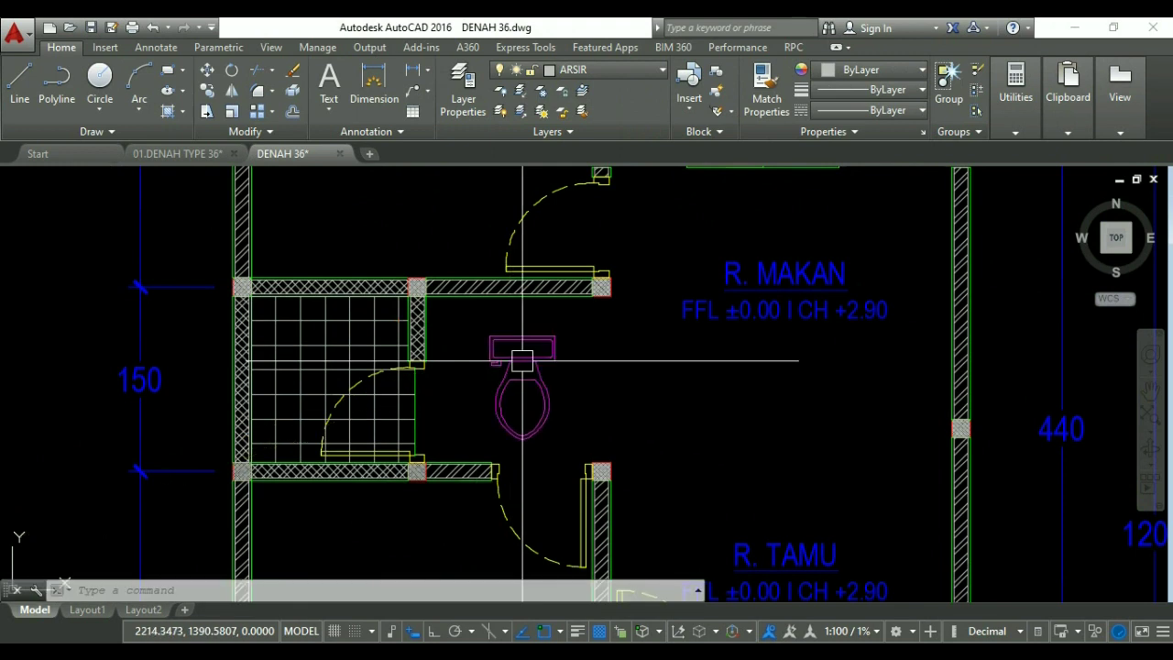
type("RO")
key("Return")
left_click(520, 362)
key("Return")
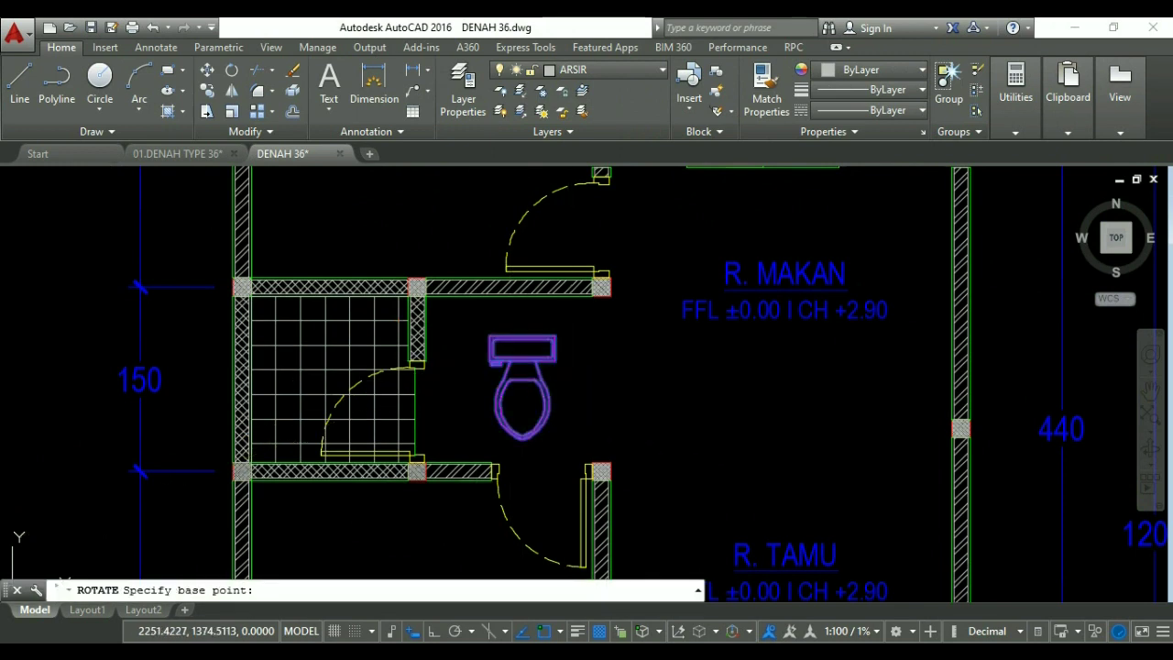
left_click(567, 378)
key("F8")
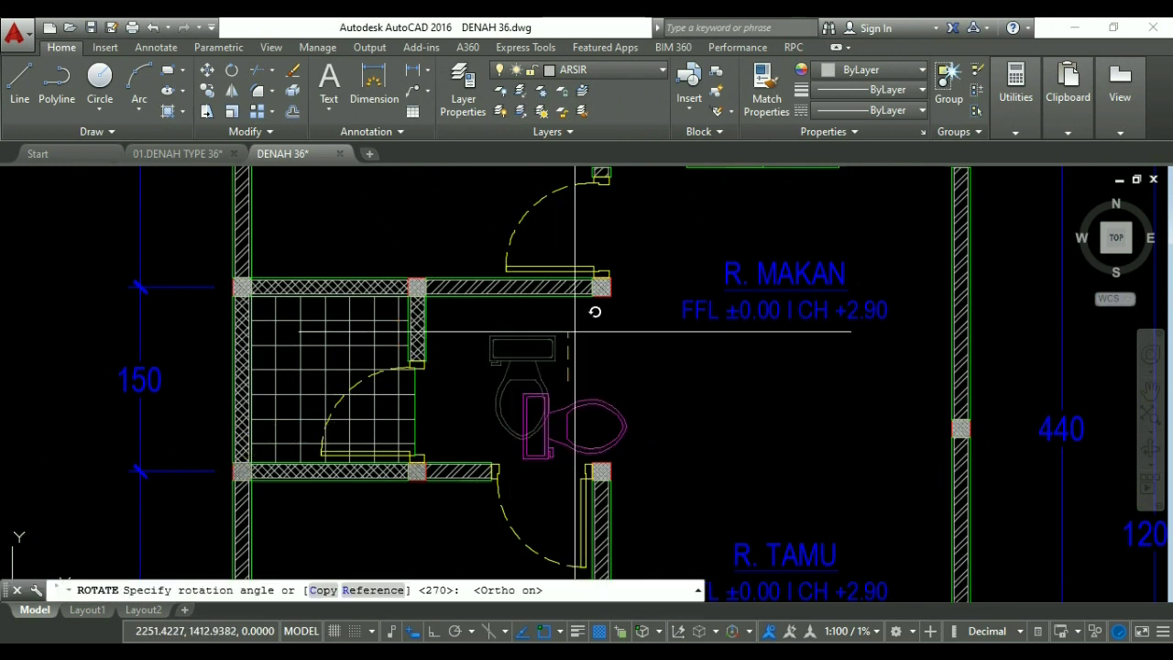
left_click(575, 332)
Move the toilet horizontally into the bathroom so the back of its tank touches the left wall's inner face.
type("M")
key("Return")
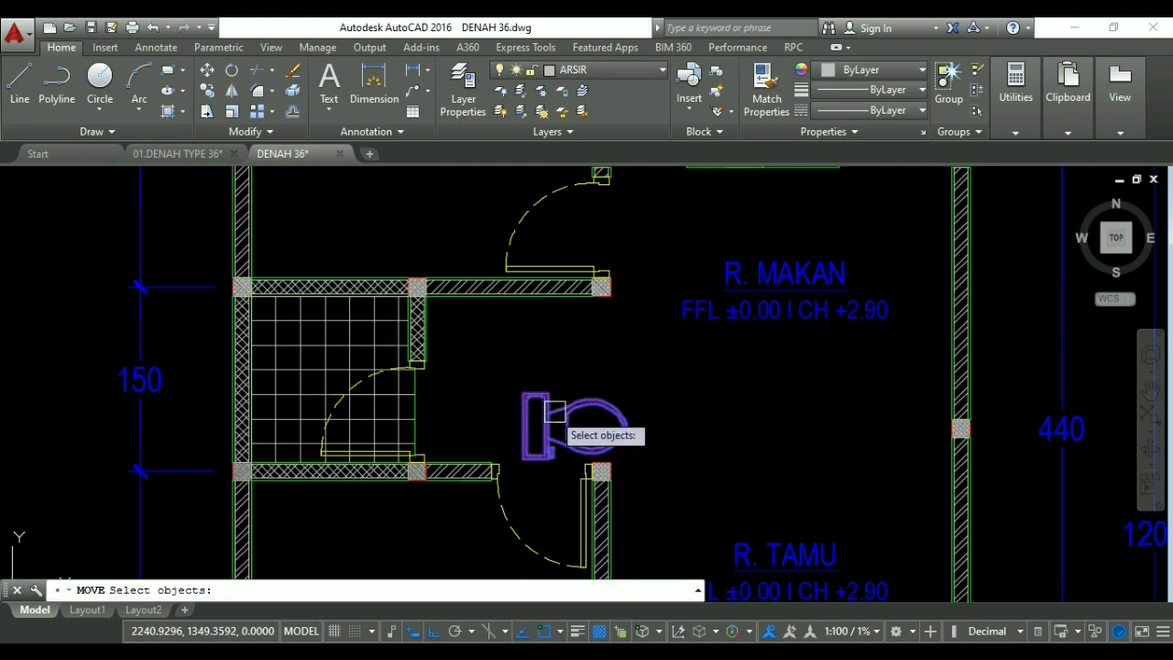
left_click(527, 431)
key("Return")
scroll(527, 426, "up", 5)
left_click(668, 394)
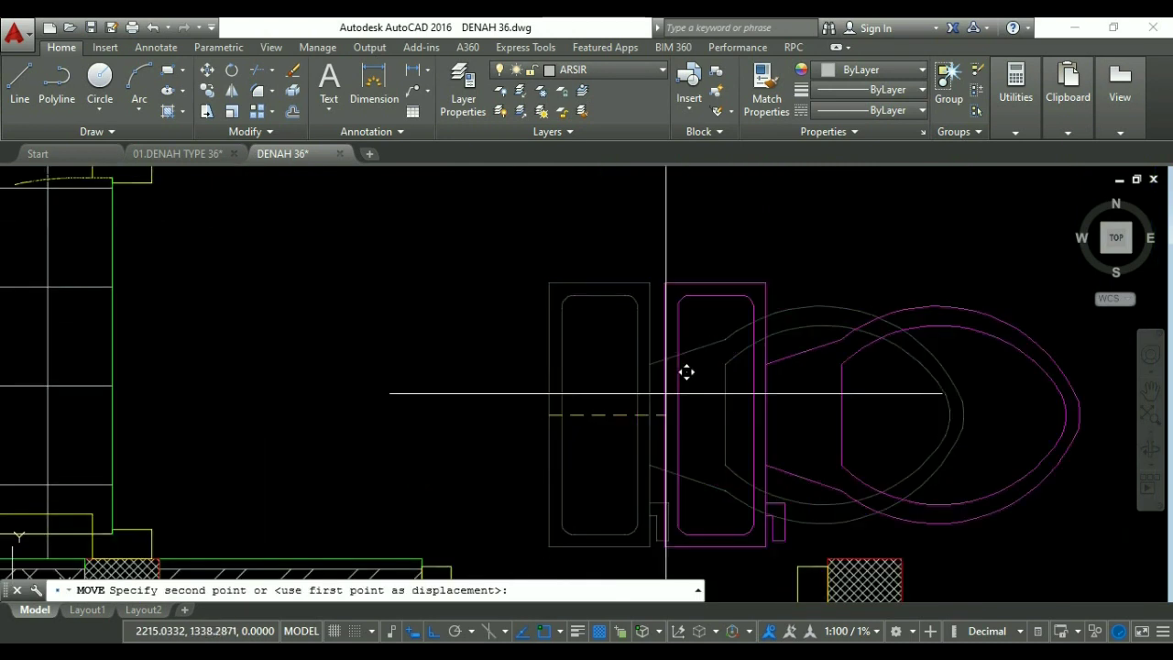
scroll(470, 303, "down", 3)
middle_click_drag(490, 282, 592, 302)
scroll(424, 325, "up", 4)
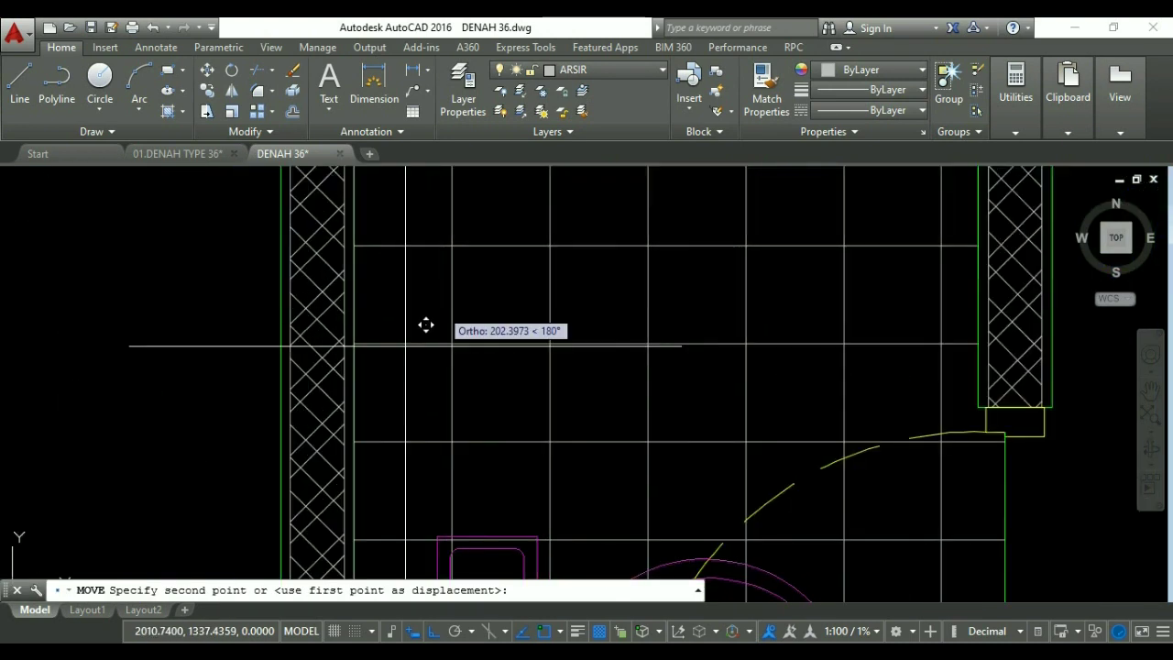
left_click(358, 340)
scroll(413, 332, "down", 4)
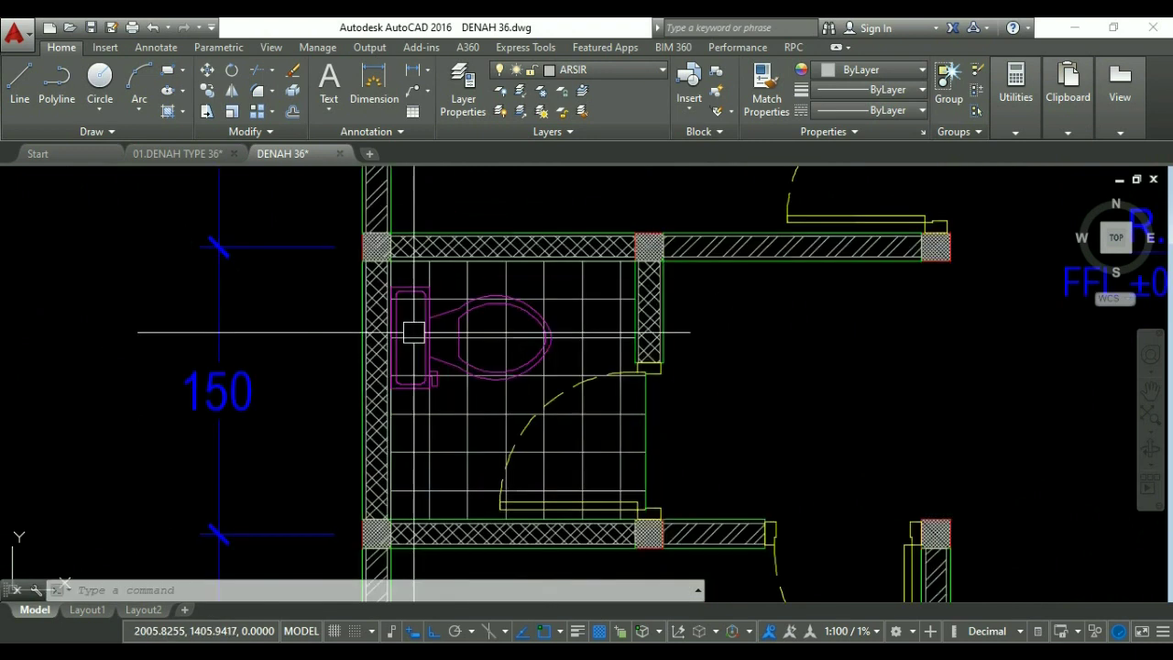
scroll(474, 356, "up", 5)
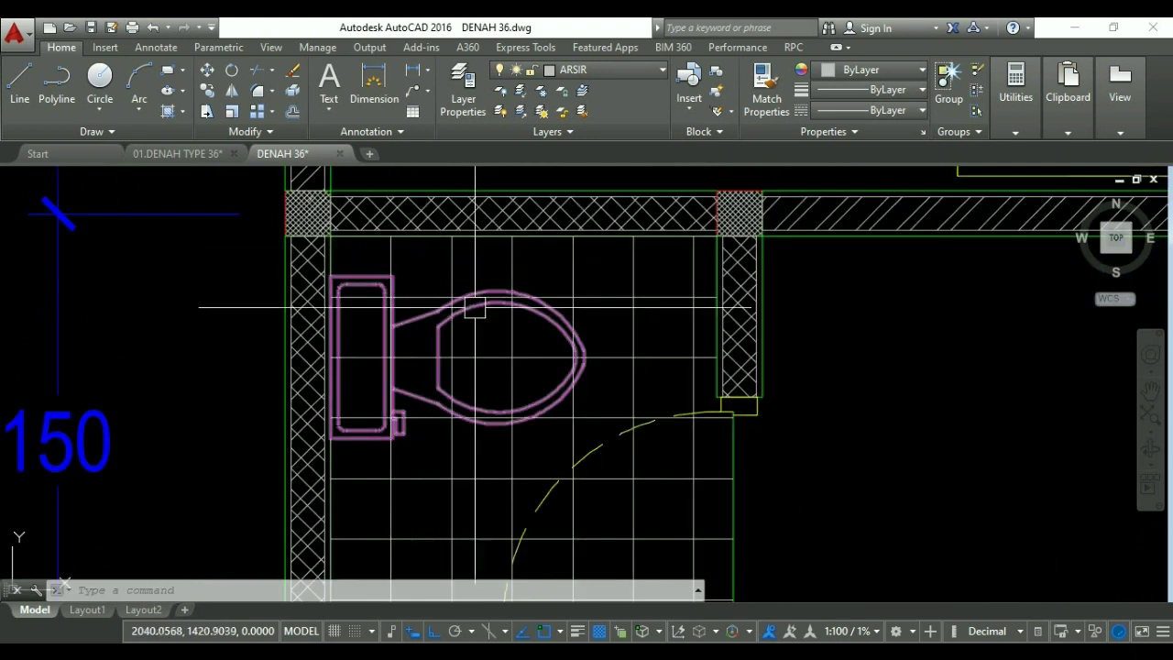
type("tr")
key("Return")
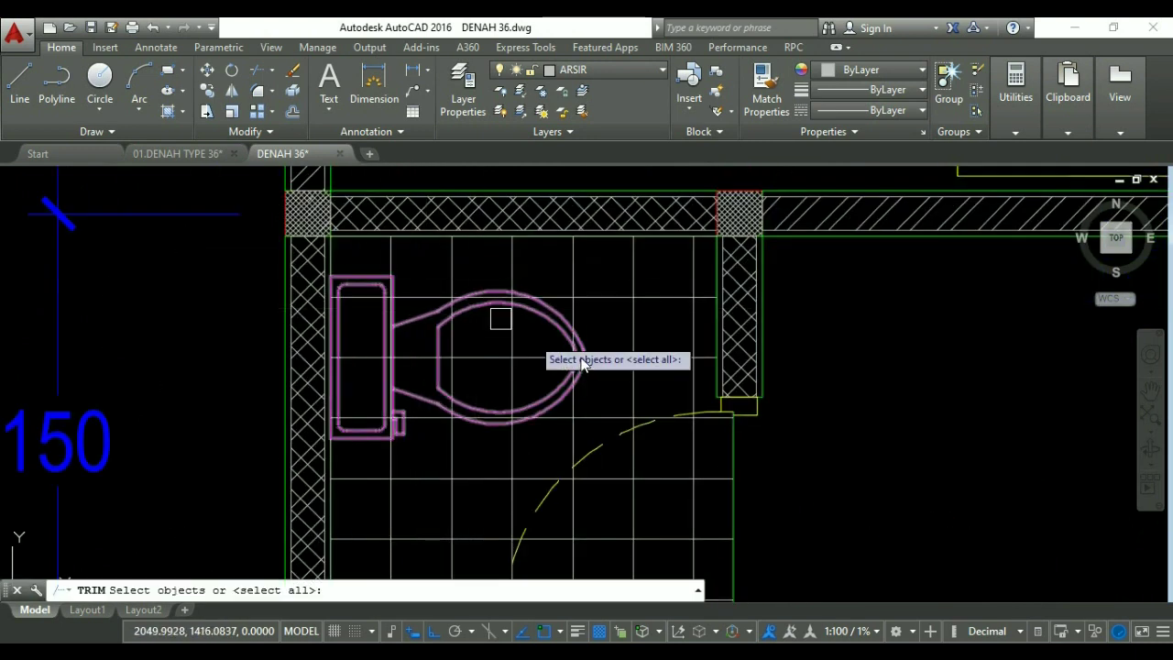
scroll(574, 346, "up", 5)
left_click(545, 315)
key("Escape")
type("TR")
key("Return")
left_click(558, 327)
key("Return")
scroll(528, 299, "up", 2)
scroll(546, 298, "down", 2)
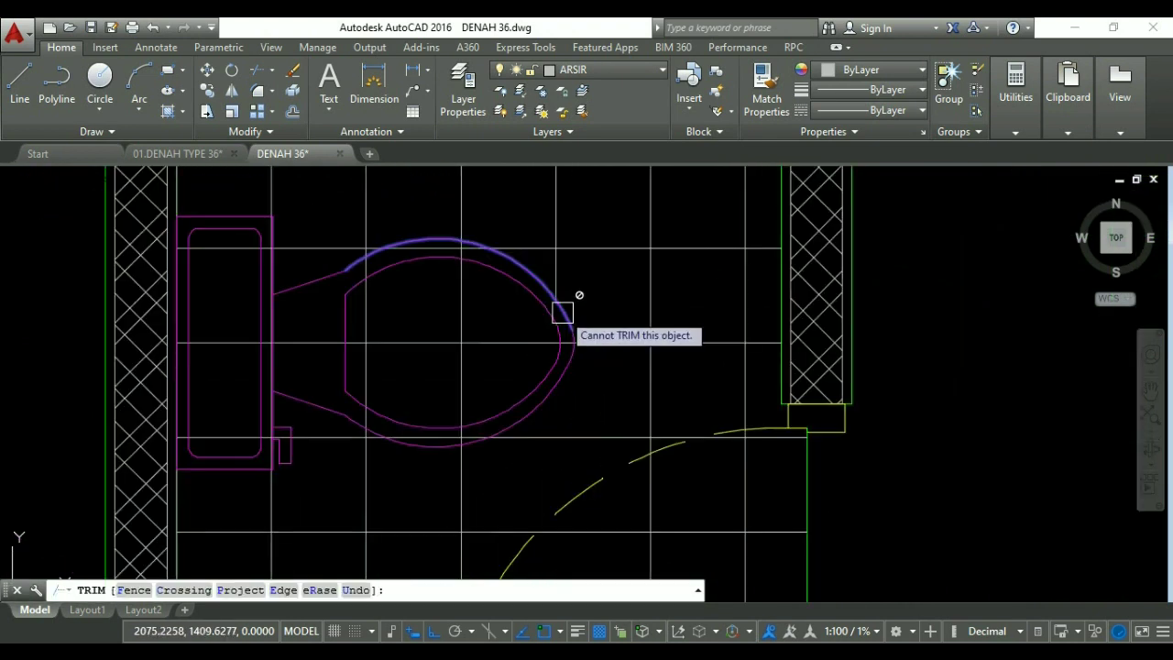
key("Escape")
Trim the floor tile lines crossing the front and lower rim of the toilet bowl, using all objects as cutting edges.
key("Return")
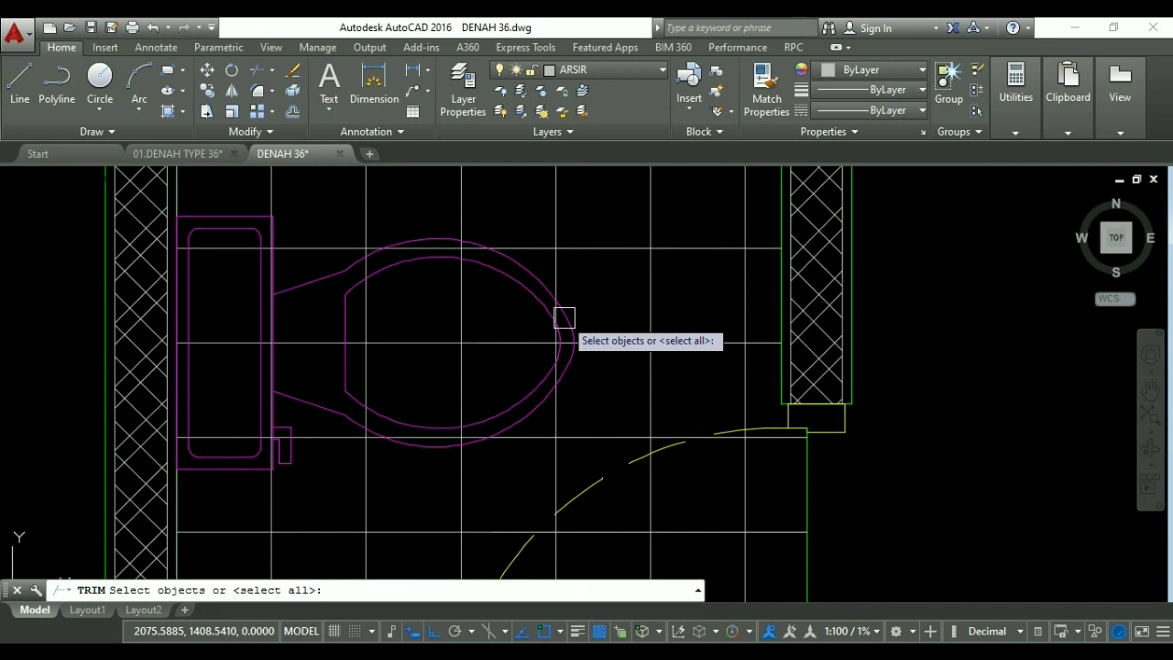
key("Return")
scroll(566, 314, "up", 3)
scroll(632, 303, "down", 1)
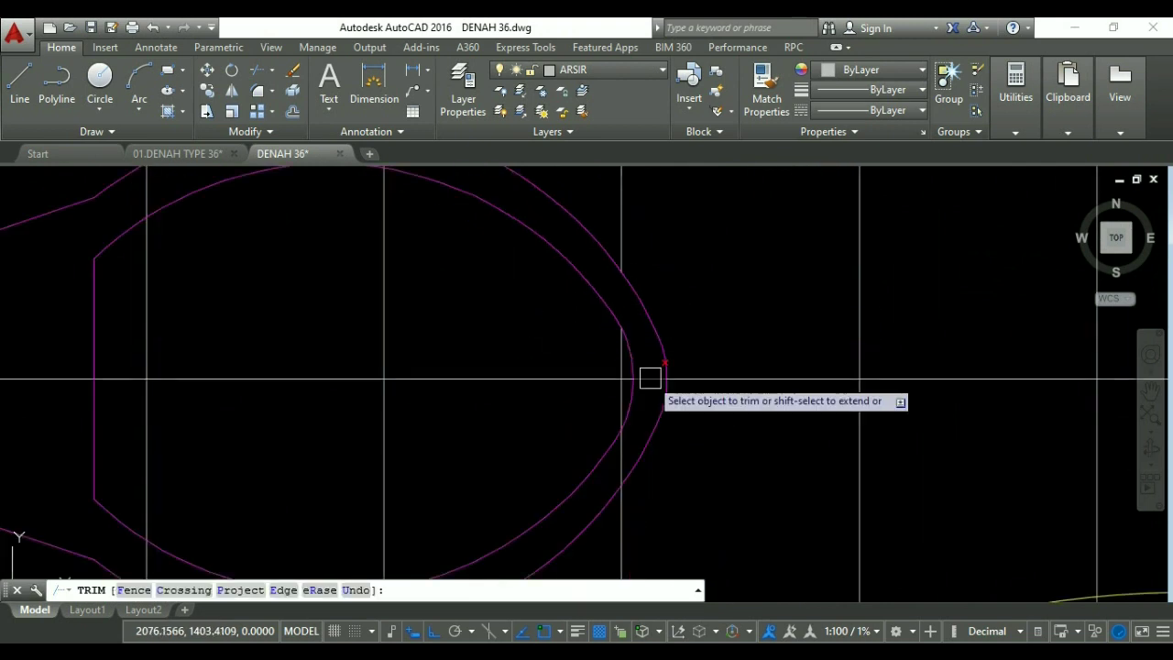
scroll(641, 403, "up", 2)
scroll(648, 377, "down", 3)
scroll(560, 348, "up", 3)
scroll(530, 391, "up", 1)
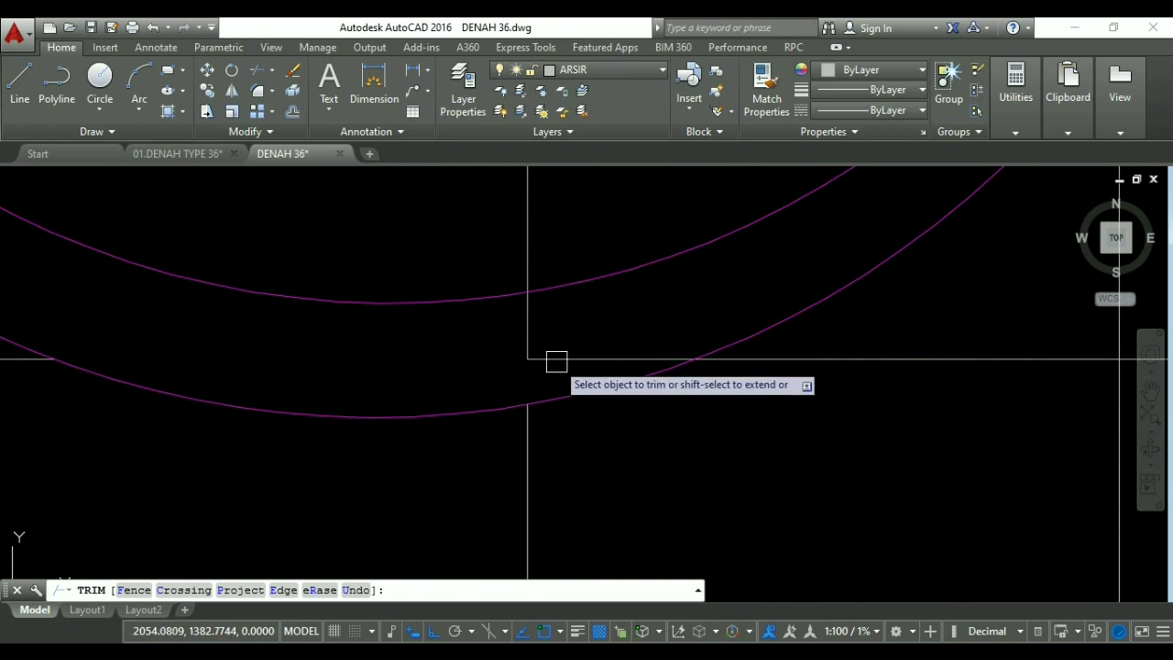
Trim the floor tile lines crossing the toilet bowl's upper rim and the tank, and end the Trim command.
scroll(549, 362, "down", 3)
scroll(555, 230, "up", 6)
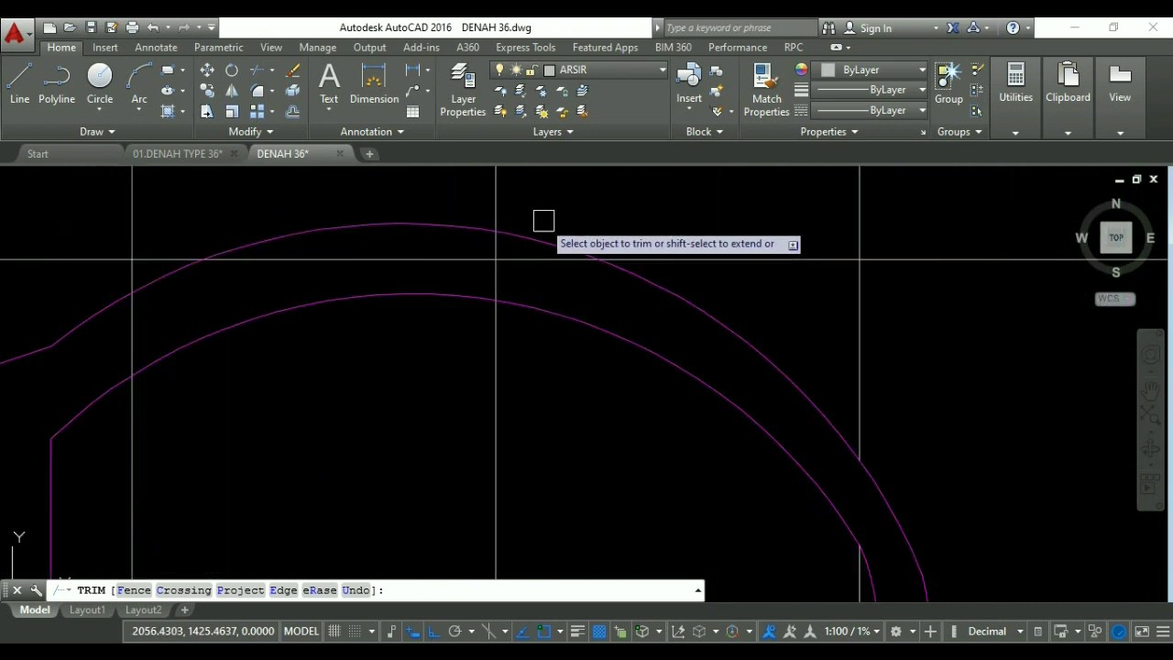
scroll(456, 259, "down", 4)
scroll(489, 267, "up", 3)
scroll(432, 241, "down", 4)
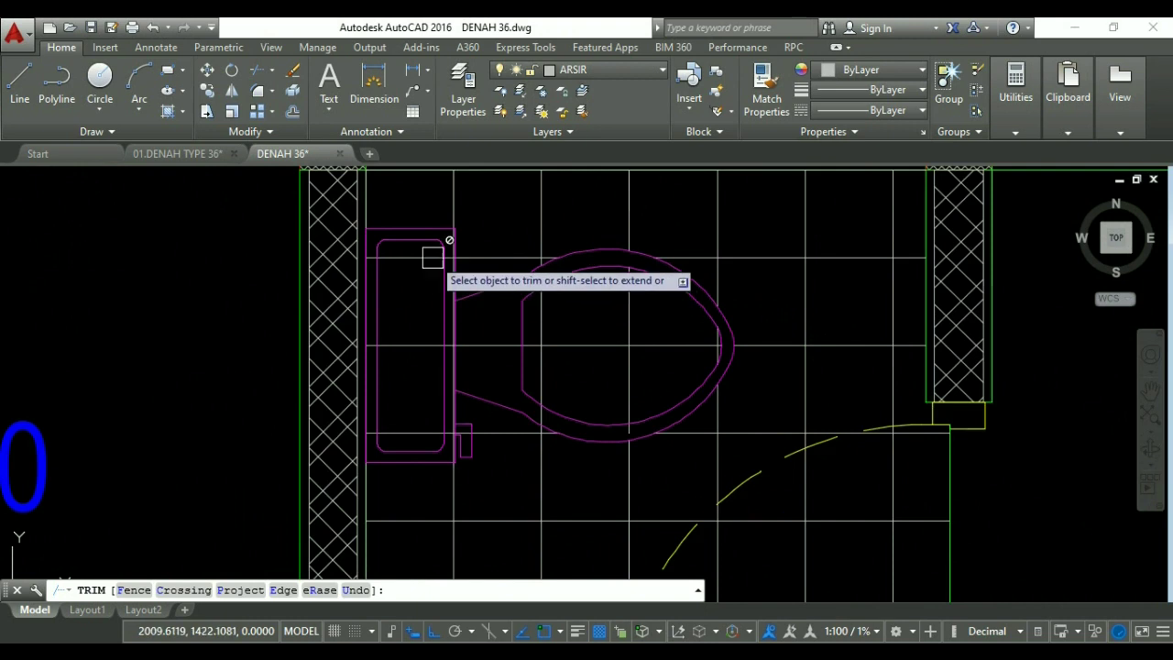
scroll(471, 259, "up", 4)
scroll(486, 236, "down", 4)
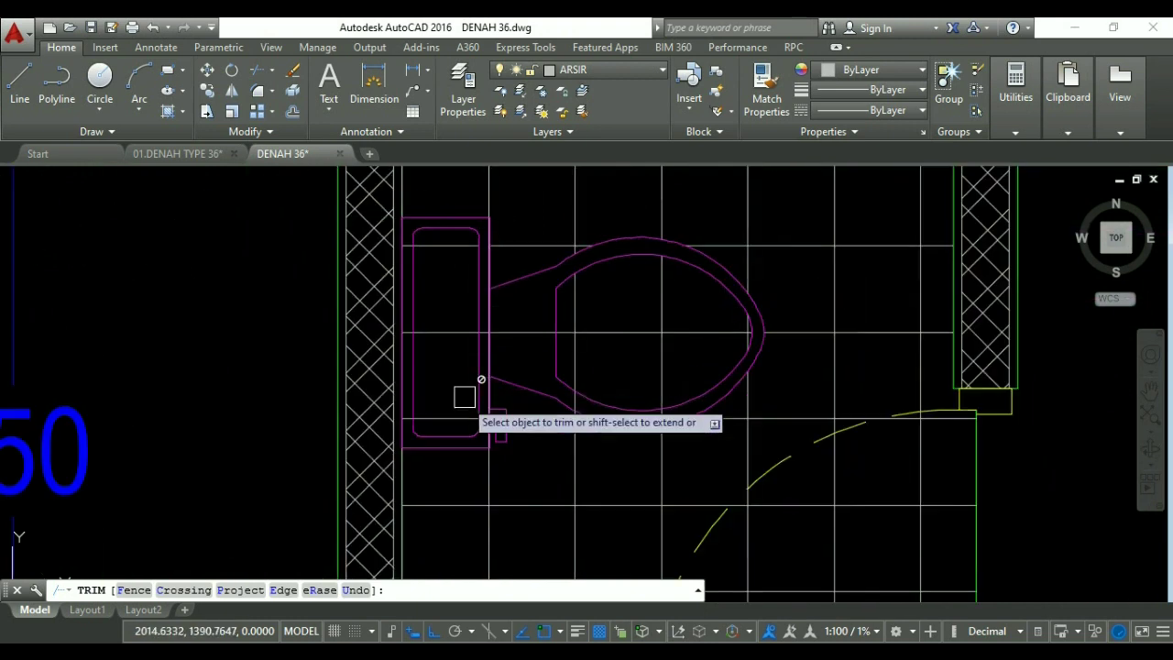
scroll(469, 403, "up", 4)
key("Escape")
Delete the leftover horizontal tile lines across the lower part of the tank and along the toilet's centre.
left_click(411, 426)
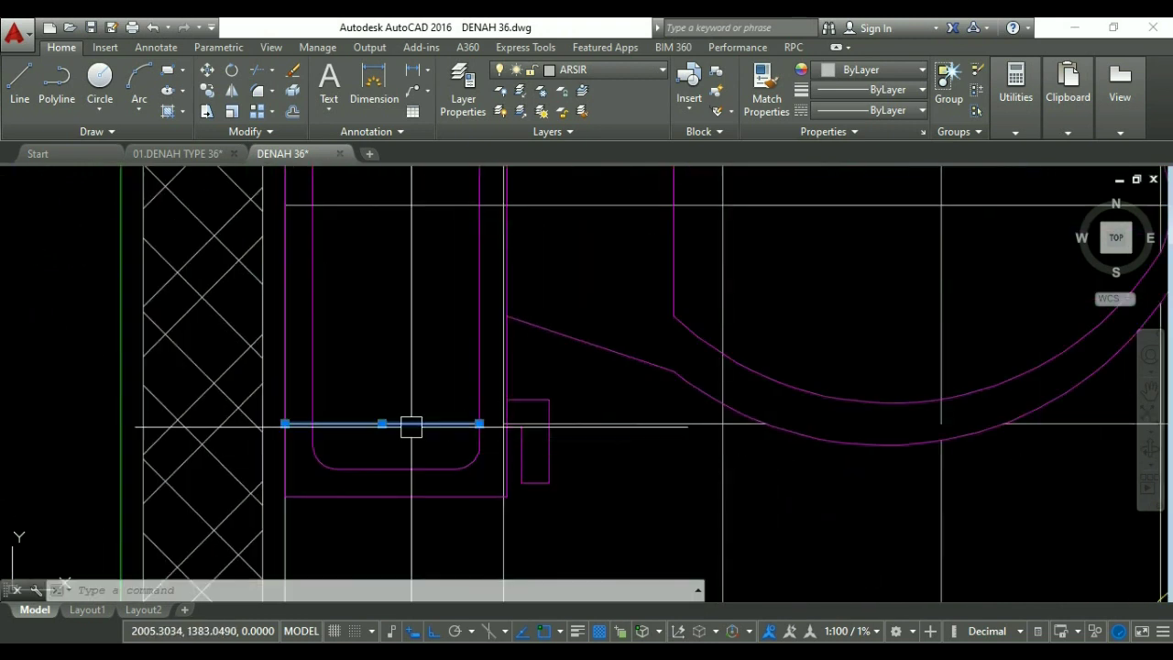
scroll(391, 395, "down", 2)
key("Delete")
middle_click_drag(678, 318, 618, 373)
left_click(618, 371)
left_click(602, 304)
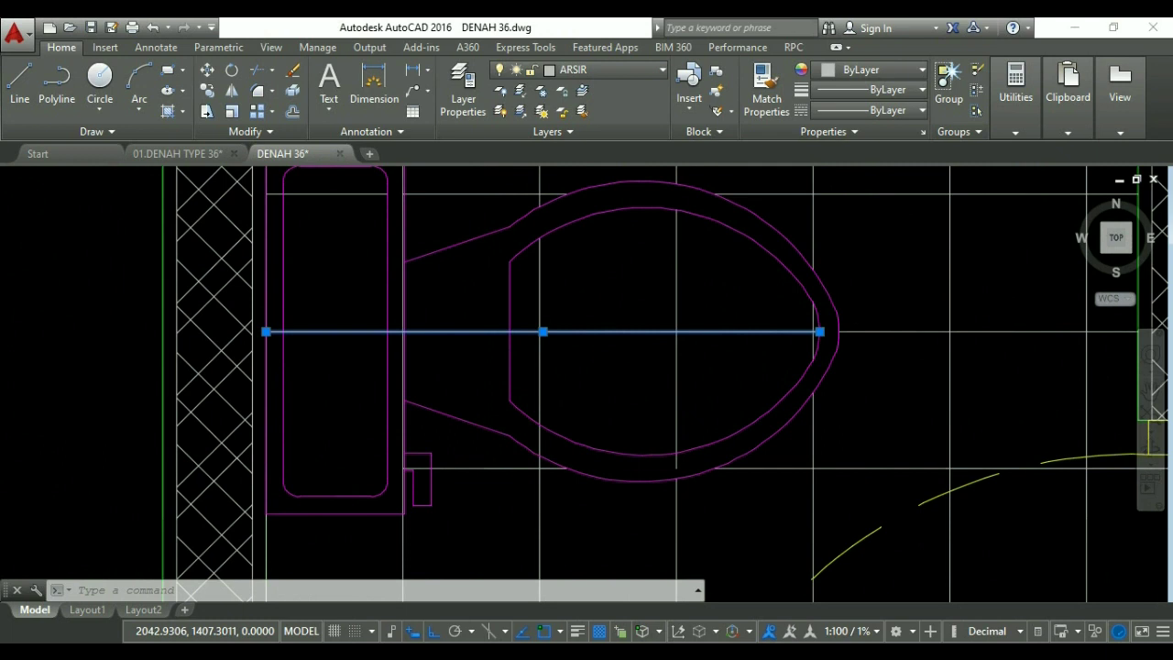
key("Delete")
scroll(450, 270, "down", 2)
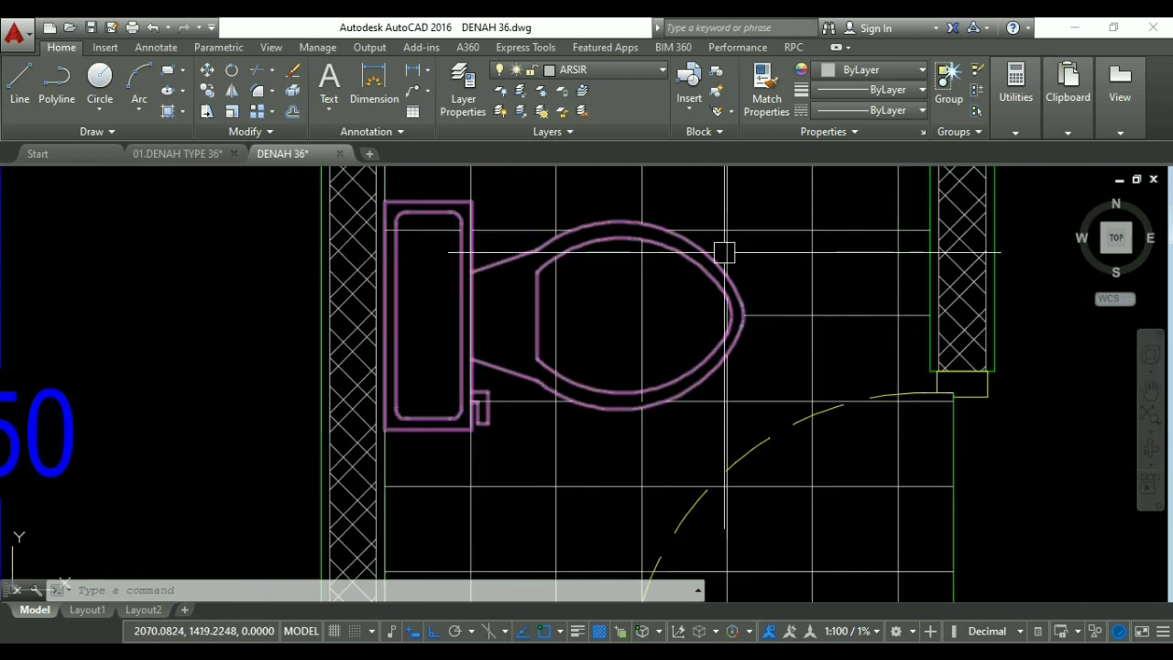
type("TR")
key("Return")
scroll(550, 376, "up", 5)
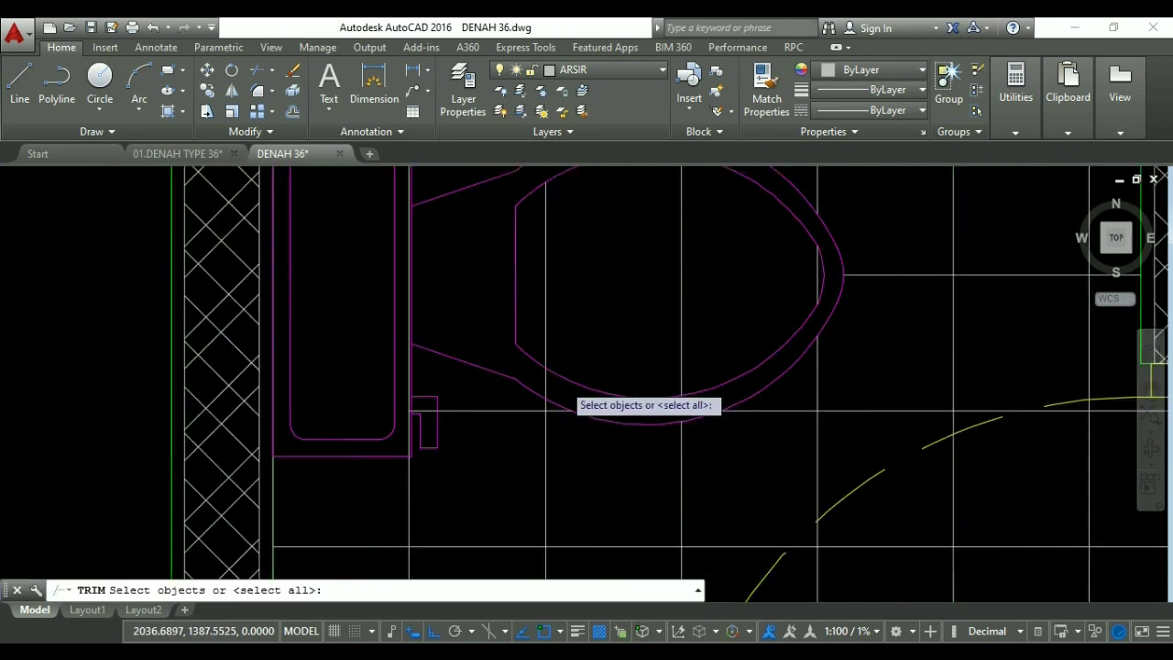
left_click(522, 374)
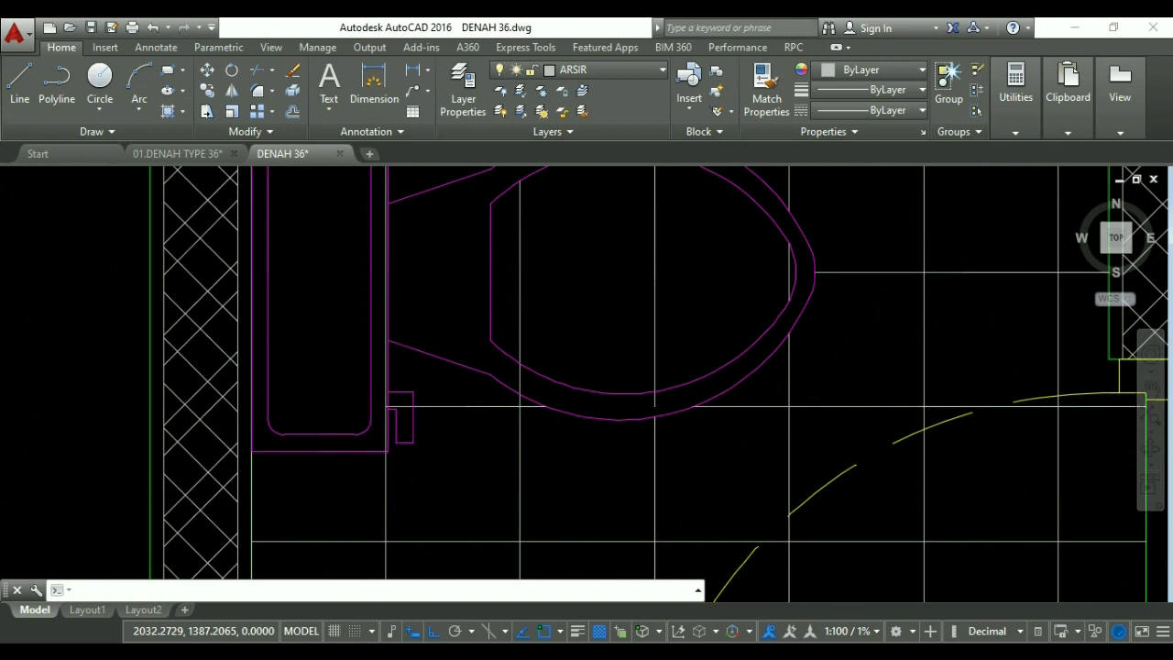
Trim the tile line pieces still crossing the toilet bowl and end the Trim command.
type("tr")
key("Return")
scroll(524, 375, "up", 3)
scroll(501, 359, "down", 8)
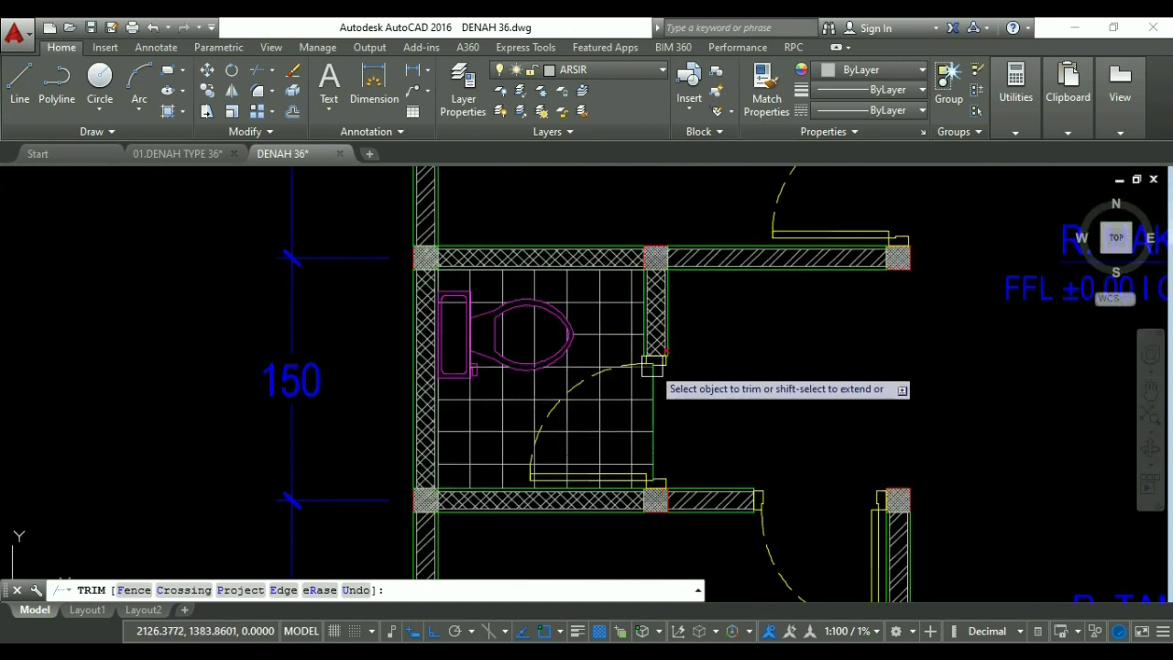
scroll(652, 367, "down", 2)
scroll(647, 332, "up", 4)
left_click(647, 331)
scroll(660, 353, "down", 2)
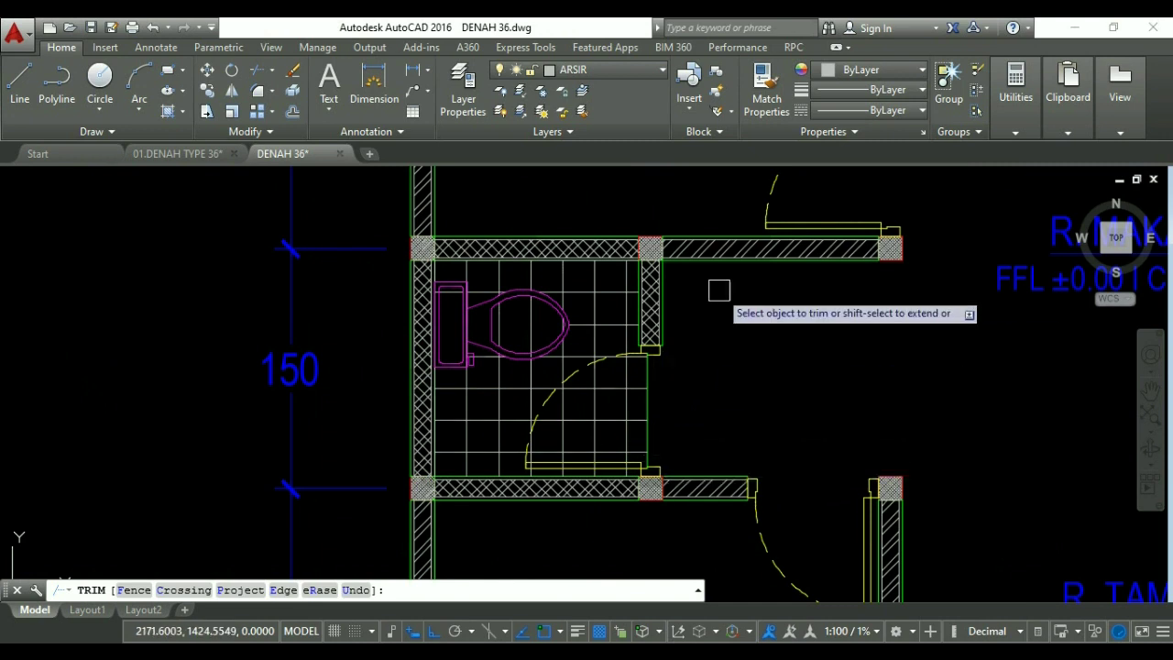
middle_click_drag(787, 454, 669, 398)
scroll(653, 430, "up", 2)
scroll(645, 436, "up", 2)
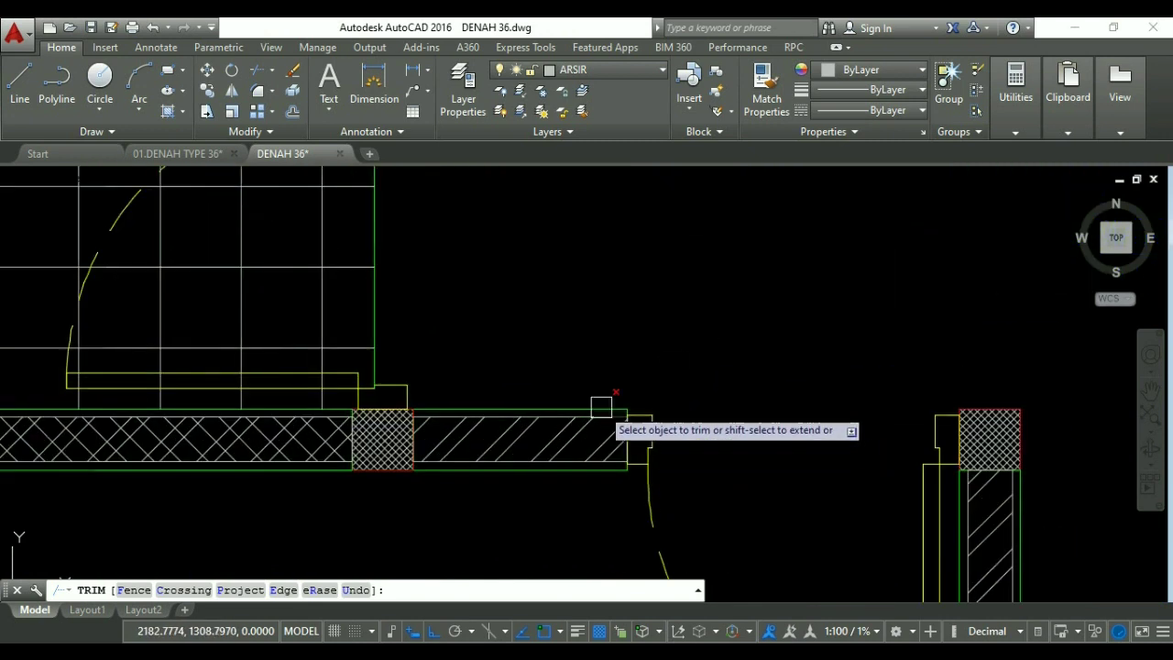
key("Return")
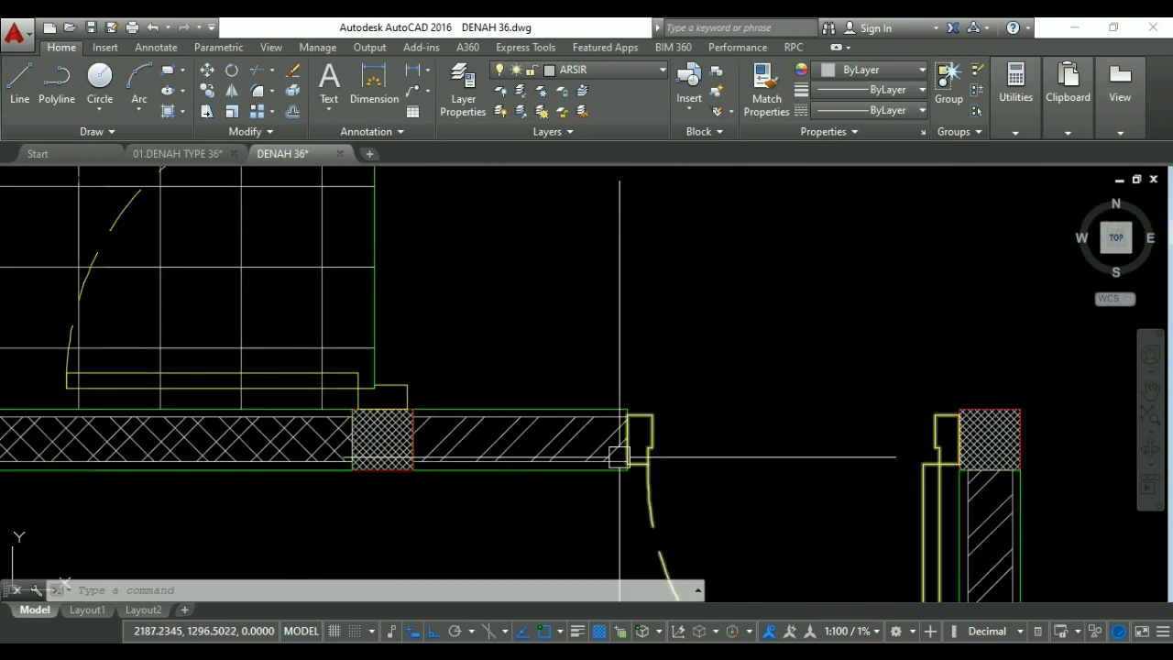
type("p")
key("Return")
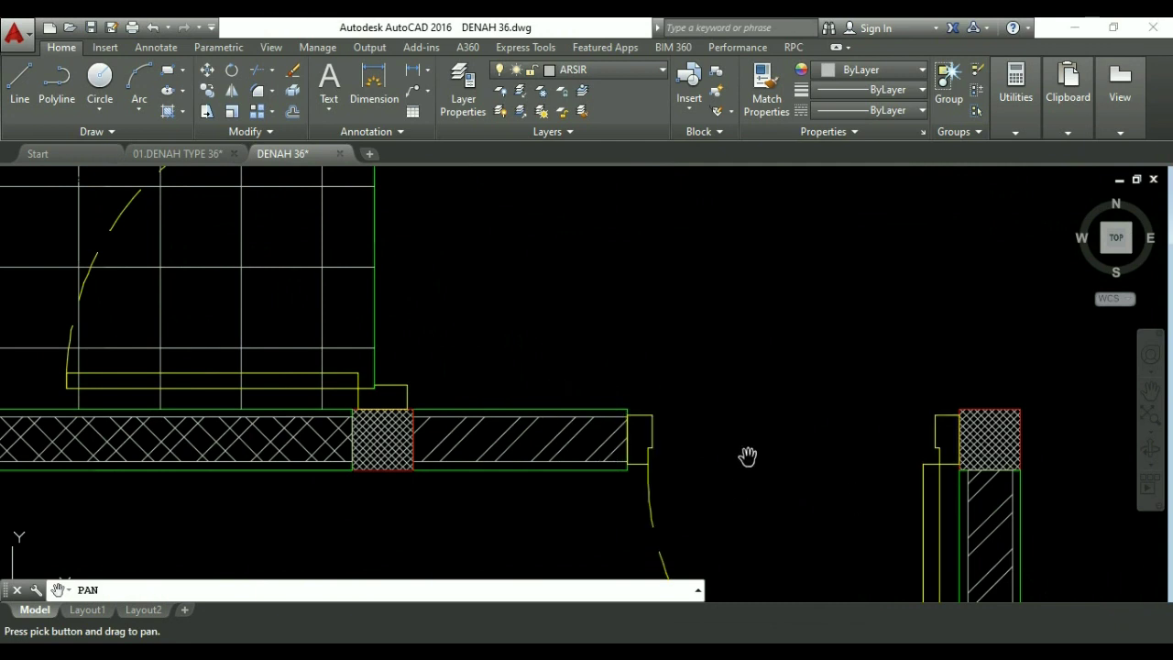
scroll(740, 487, "down", 3)
key("Escape")
Delete the leftover tile line piece inside the toilet outline.
scroll(485, 315, "up", 6)
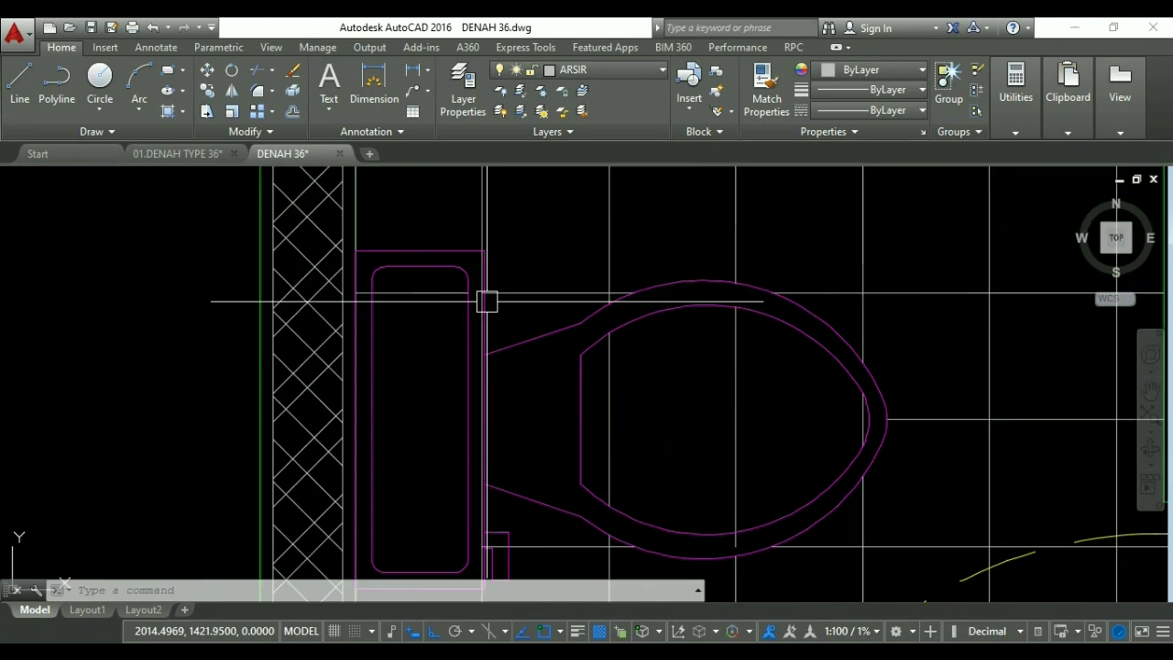
scroll(486, 302, "up", 2)
scroll(438, 296, "down", 3)
left_click(531, 364)
key("Escape")
left_click(605, 360)
key("Delete")
Trim the vertical tile line running just inside the tank's front edge, using the tank outline as cutting edge.
scroll(459, 357, "up", 3)
type("ts or")
key("Return")
scroll(421, 513, "up", 3)
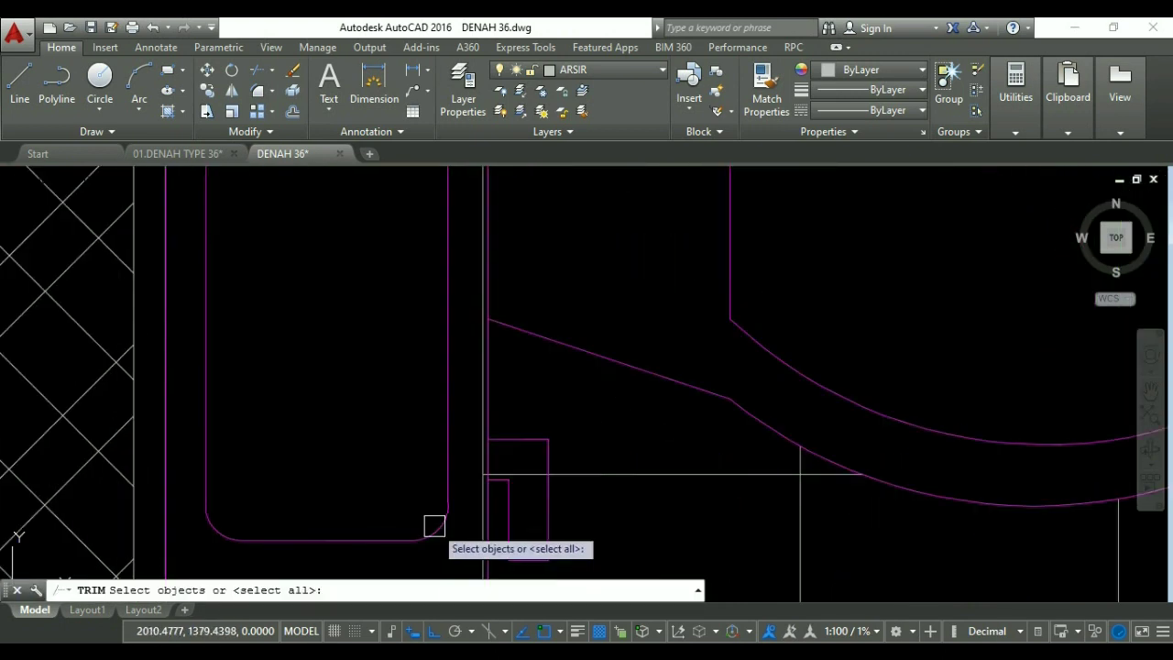
left_click(440, 530)
scroll(451, 536, "down", 4)
key("Return")
scroll(455, 366, "up", 5)
left_click(466, 353)
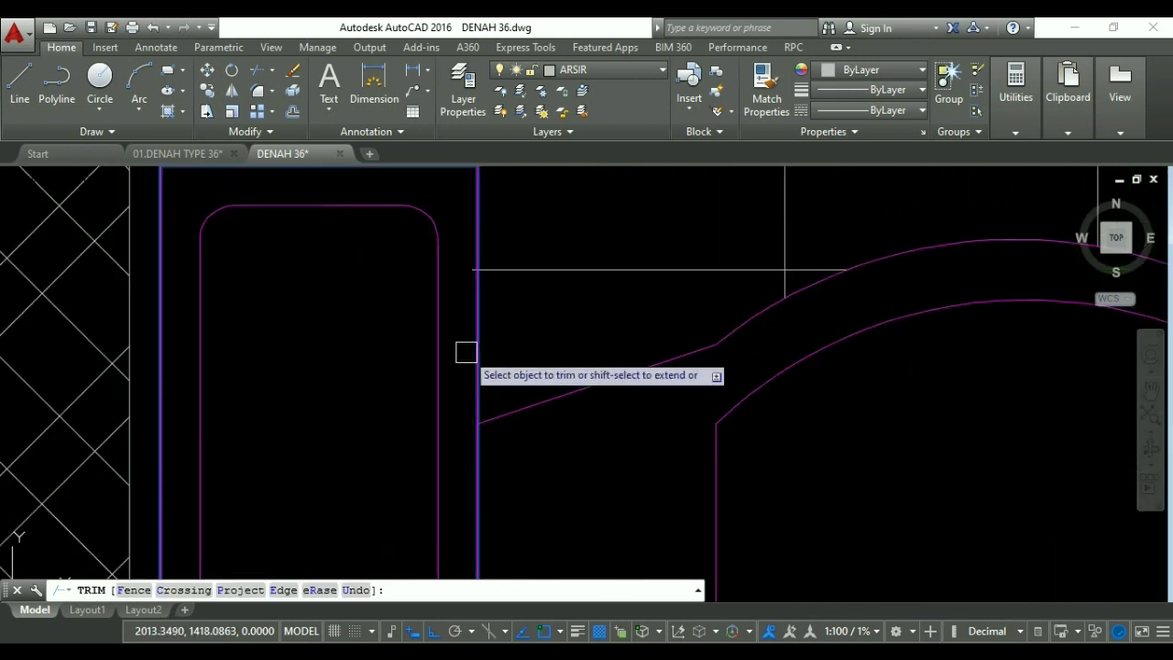
Trim the horizontal tile line ends that overlap the tank's front edge and the small fitting beside it.
scroll(466, 275, "up", 2)
left_click(469, 259)
scroll(461, 269, "down", 4)
scroll(464, 390, "up", 4)
scroll(464, 390, "up", 3)
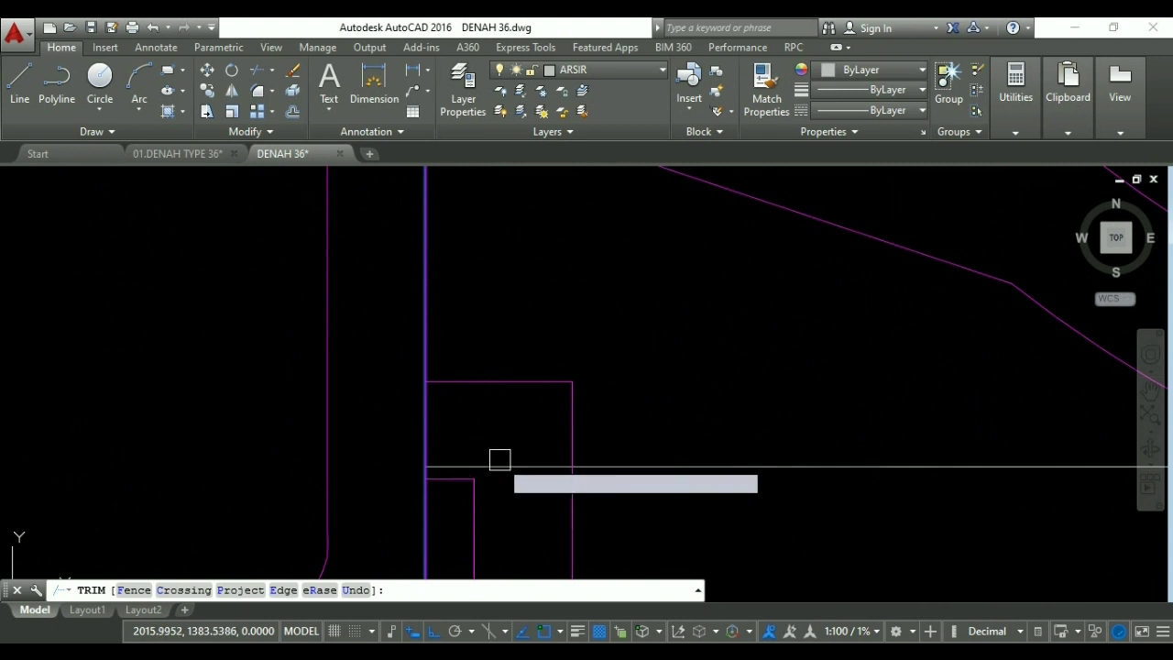
left_click(499, 459)
key("Escape")
Scale the oversized tree group beside the floor plan by a factor of 0.05.
scroll(370, 361, "down", 8)
scroll(683, 352, "down", 5)
type("sc")
key("Return")
left_click(600, 317)
key("Return")
left_click(605, 384)
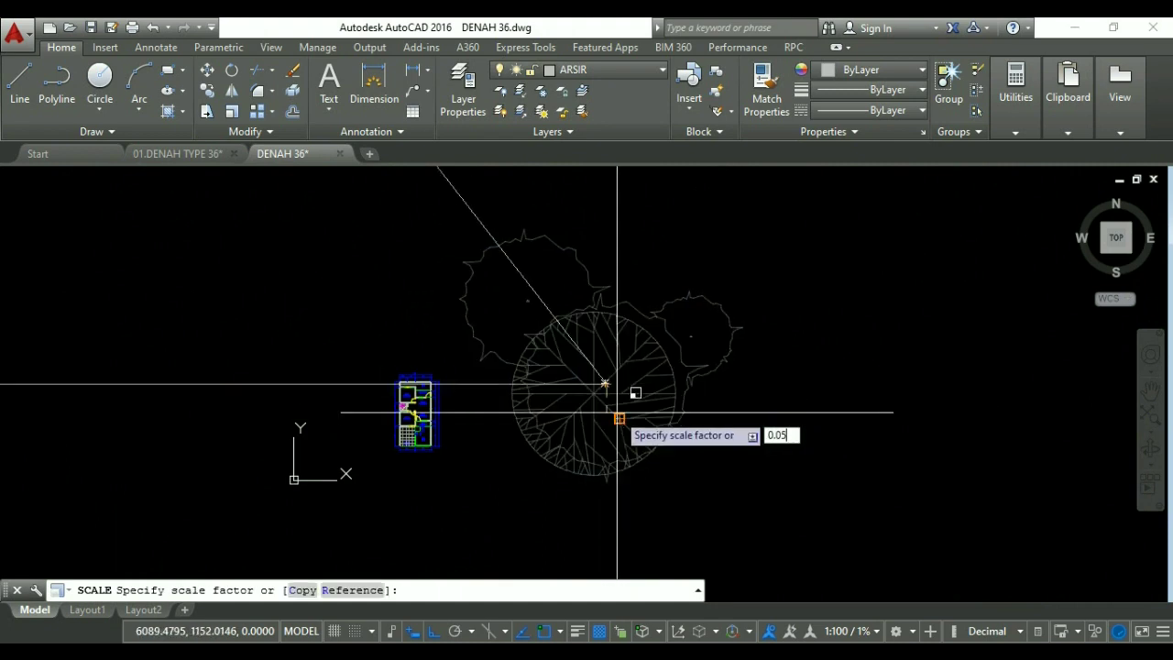
key("Return")
Move the scaled tree group next to the floor plan, just right of the TAMAN garden area.
type("m")
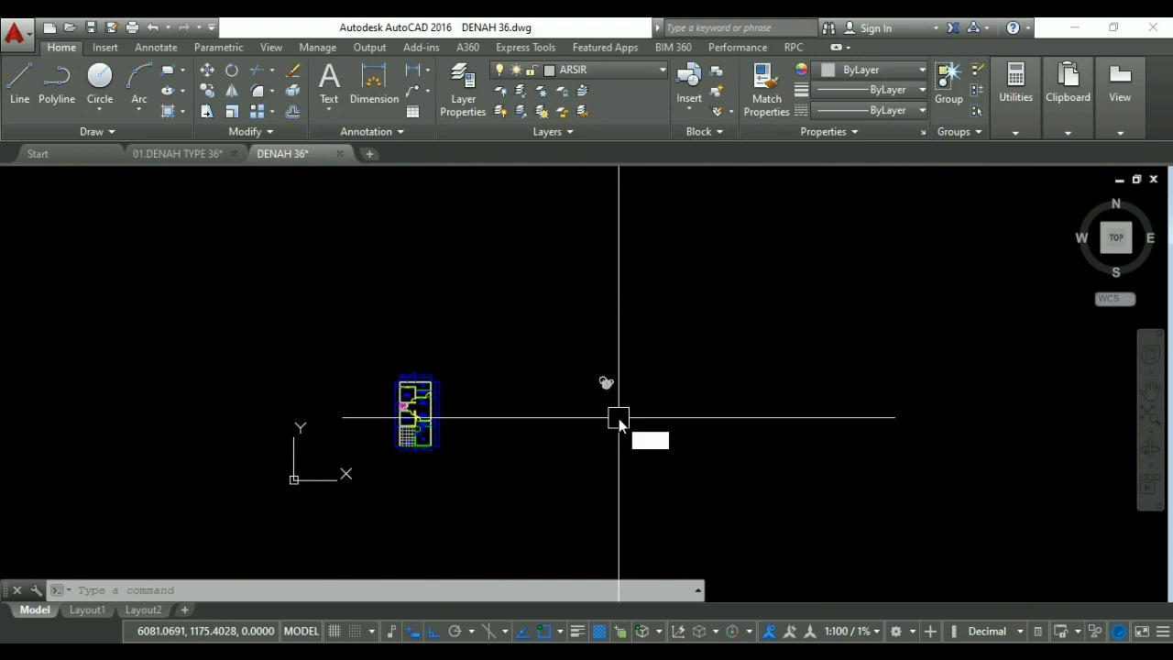
key("Return")
scroll(617, 412, "up", 5)
left_click(580, 333)
key("Return")
left_click(568, 332)
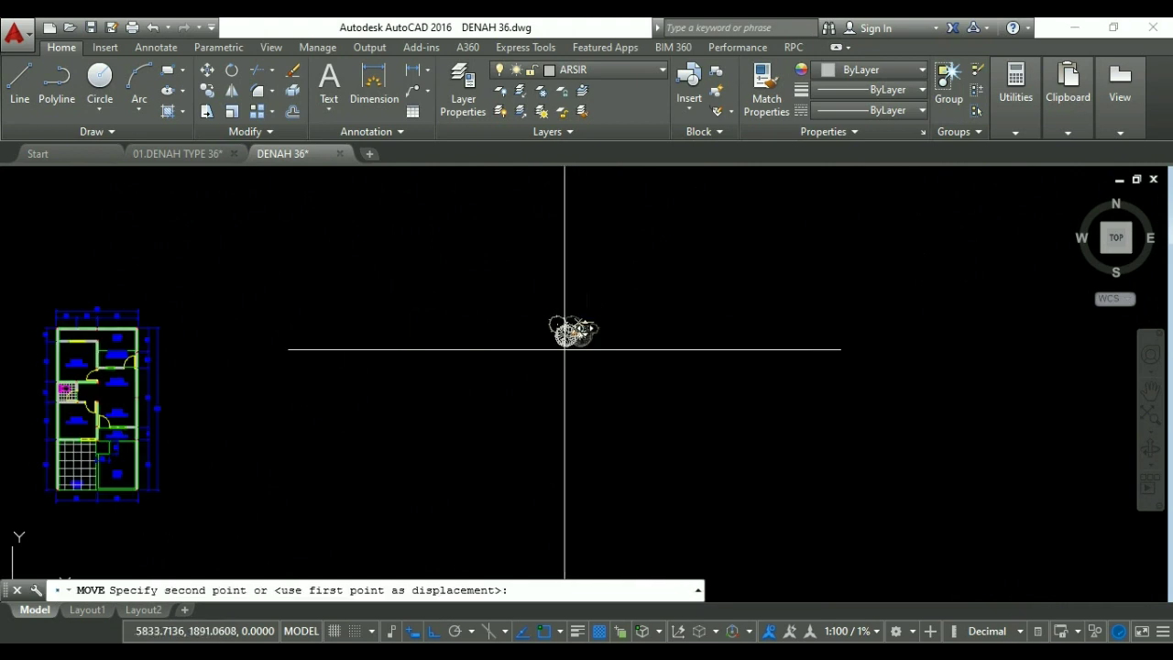
middle_click_drag(257, 436, 431, 409)
scroll(346, 419, "up", 4)
scroll(450, 397, "down", 2)
left_click(450, 413)
scroll(422, 456, "up", 2)
Assign the scaled tree group beside the front garden to the LANSCAP layer.
key("Return")
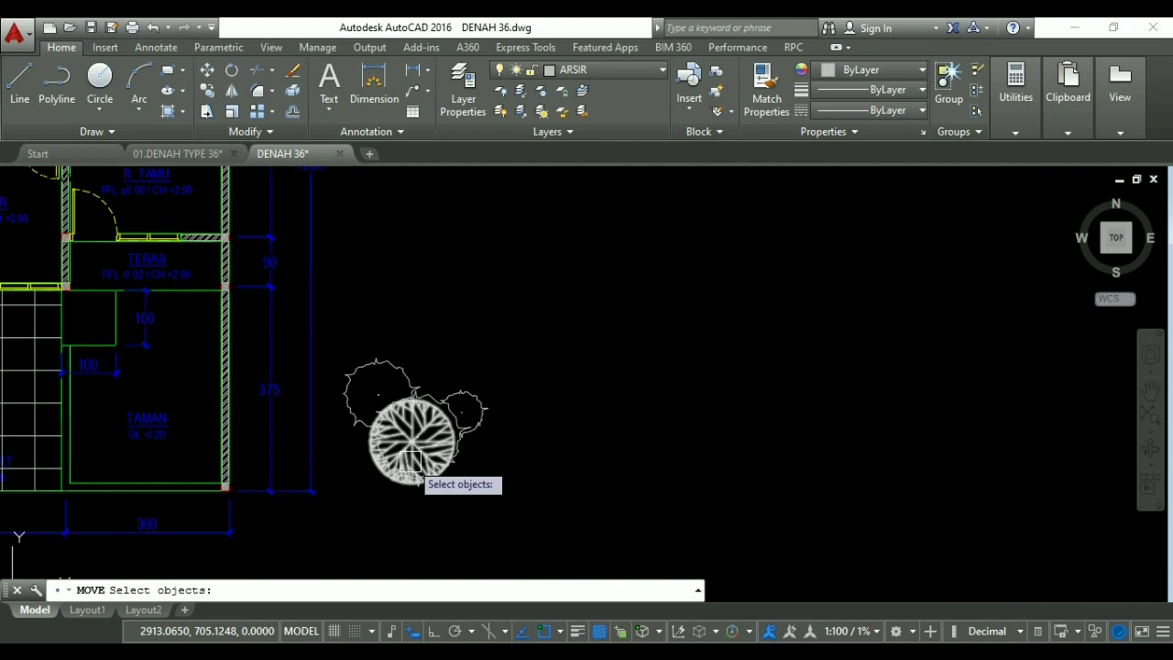
key("Escape")
left_click(406, 388)
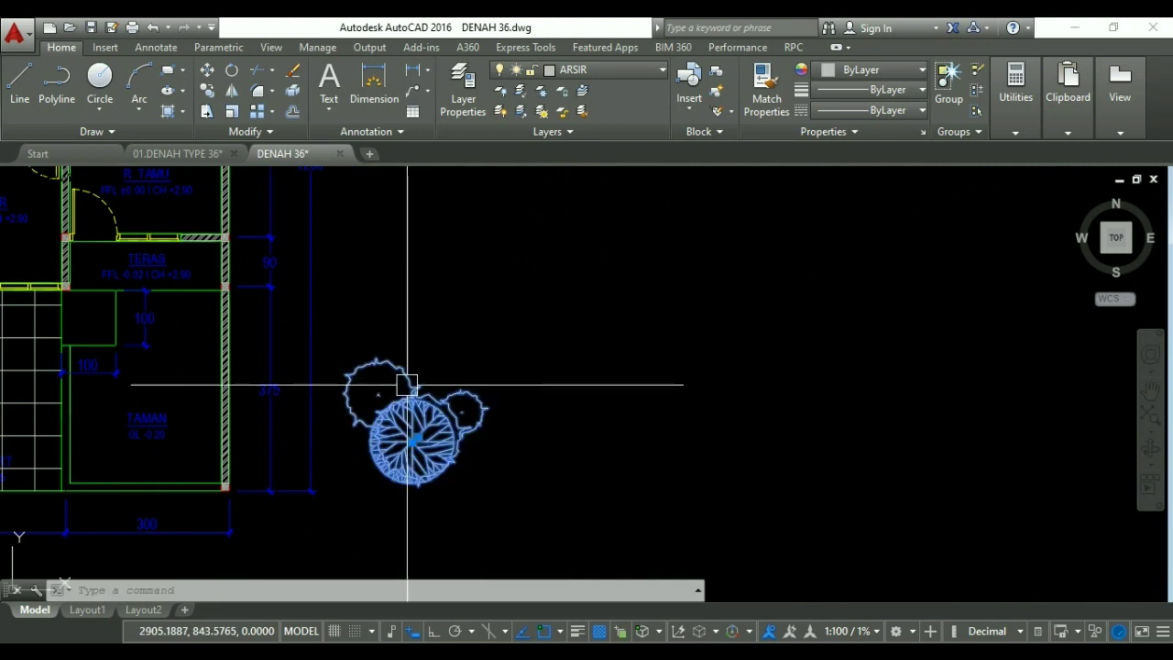
left_click(587, 70)
left_click(588, 276)
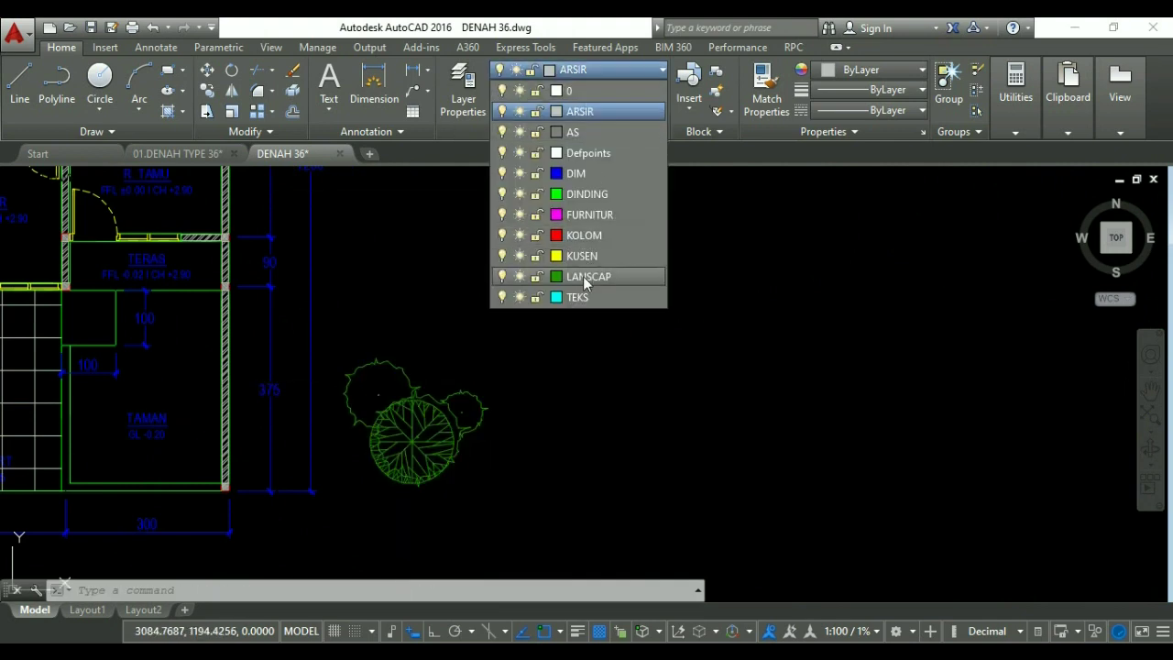
key("Escape")
Move the round branched tree into the rear TAMAN garden above TERAS/DAPUR, near the outer corner column.
key("m")
key("Return")
left_click(431, 440)
key("Return")
left_click(438, 438)
scroll(547, 442, "down", 5)
scroll(461, 325, "up", 10)
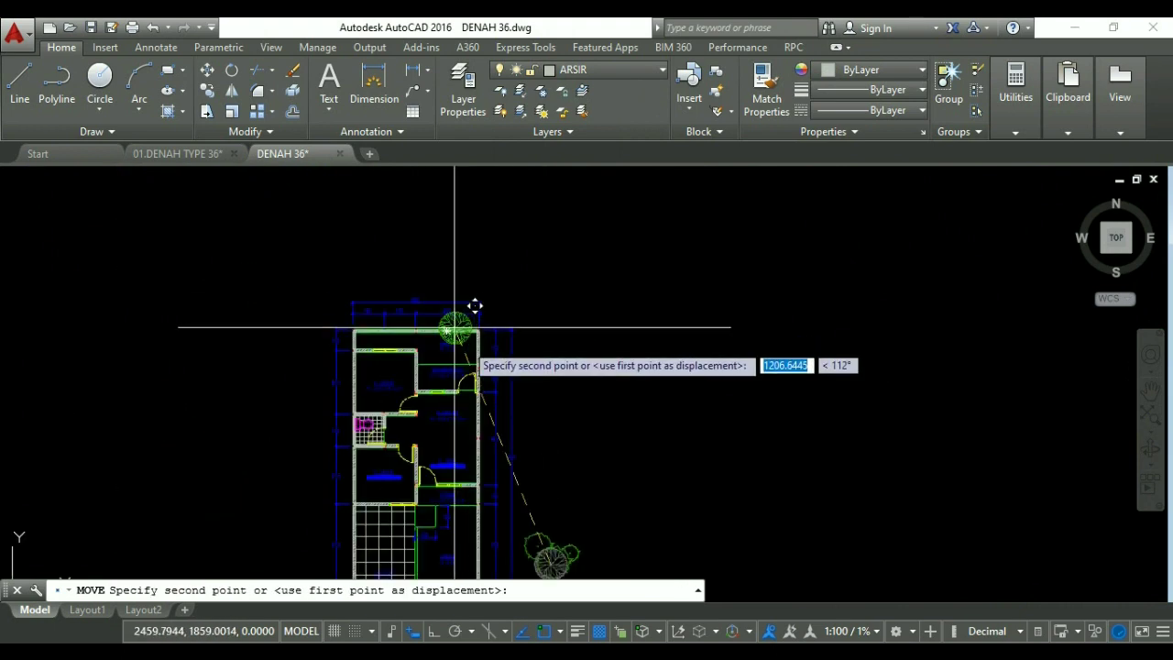
scroll(430, 331, "down", 4)
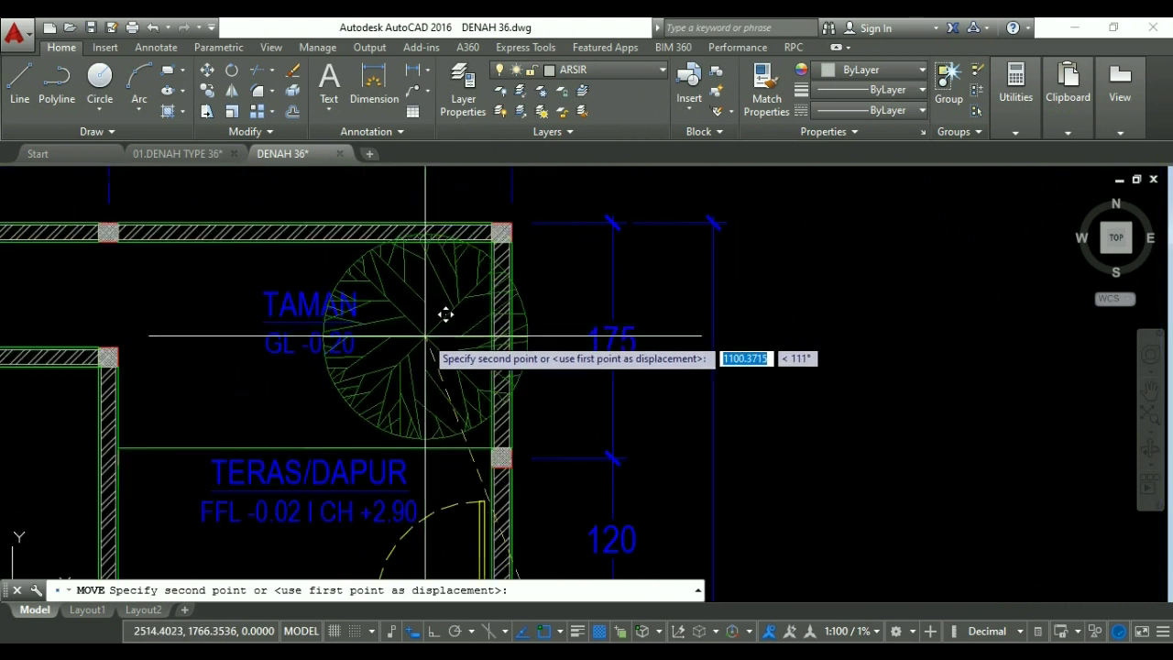
left_click(412, 328)
Scale the round tree down about its centre so it fits within the rear garden walls.
type("sc")
key("Return")
left_click(414, 328)
key("Return")
left_click(413, 328)
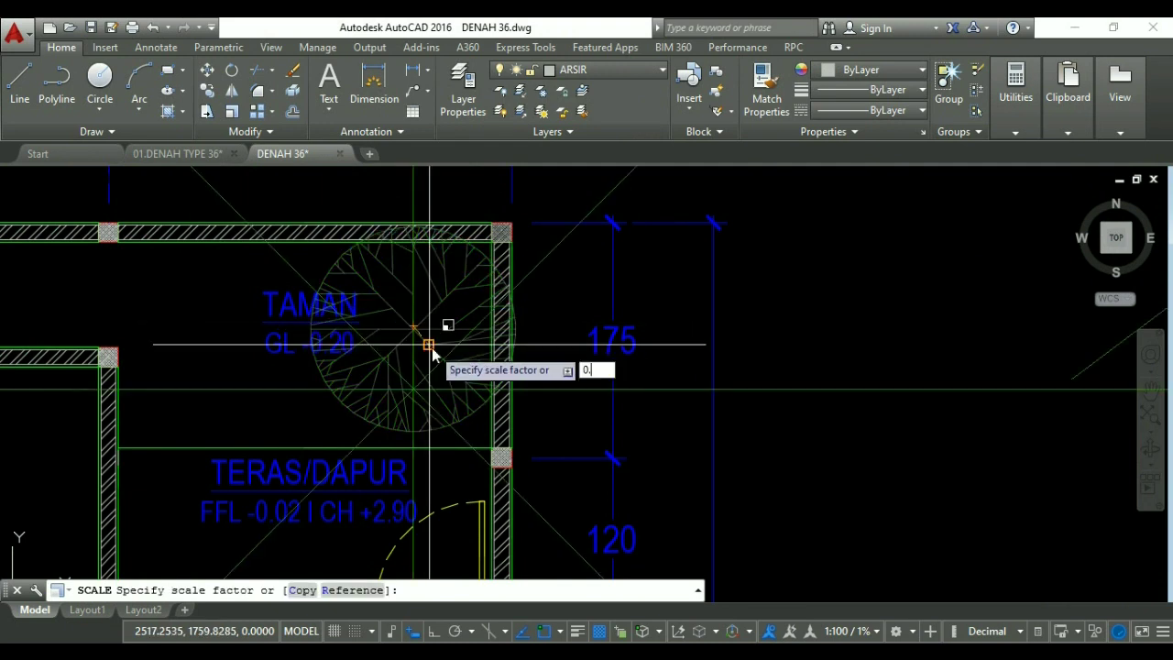
key("Return")
Move the rear garden's TAMAN GL -0.20 label left, clear of the round tree.
type("m")
key("Return")
left_click(288, 315)
key("Return")
left_click(309, 320)
left_click(204, 321)
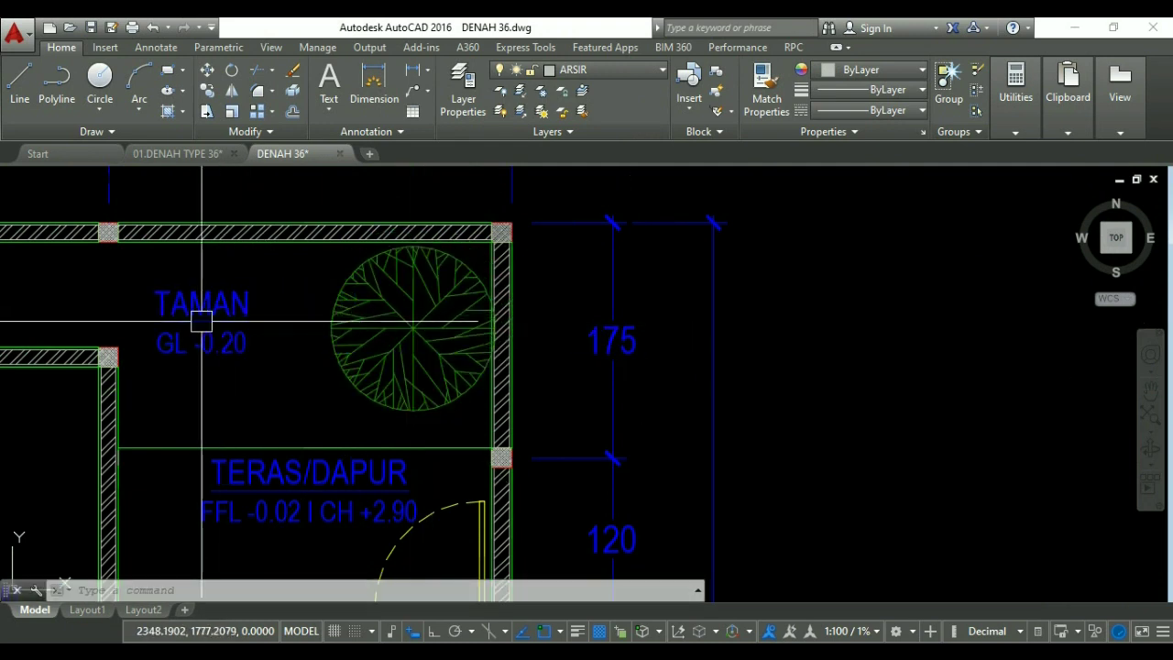
Shift the round tree slightly left, away from the rear garden's outer side wall.
type("m")
key("Return")
left_click(411, 330)
key("Return")
left_click(941, 400)
left_click(927, 394)
Scale the three-shrub cluster beside the front garden by a factor of 0.8.
scroll(586, 366, "down", 3)
scroll(647, 257, "up", 2)
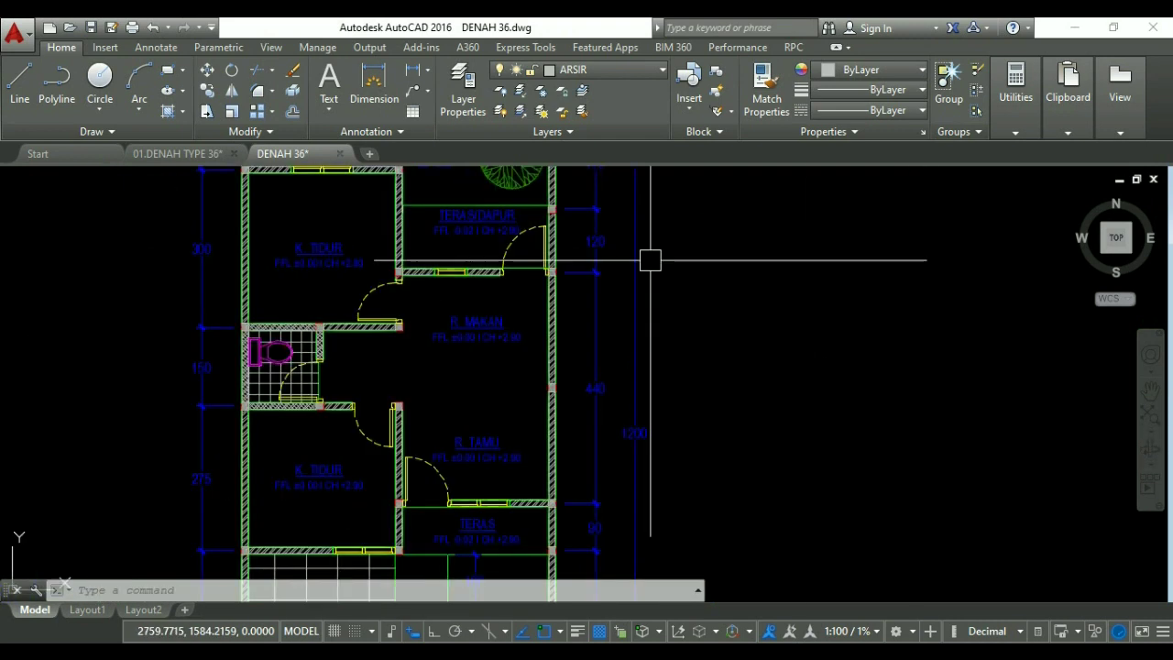
scroll(27, 467, "down", 2)
scroll(678, 395, "up", 4)
type("sc")
key("Return")
left_click(692, 392)
key("Return")
left_click(652, 404)
type("0.8")
key("Return")
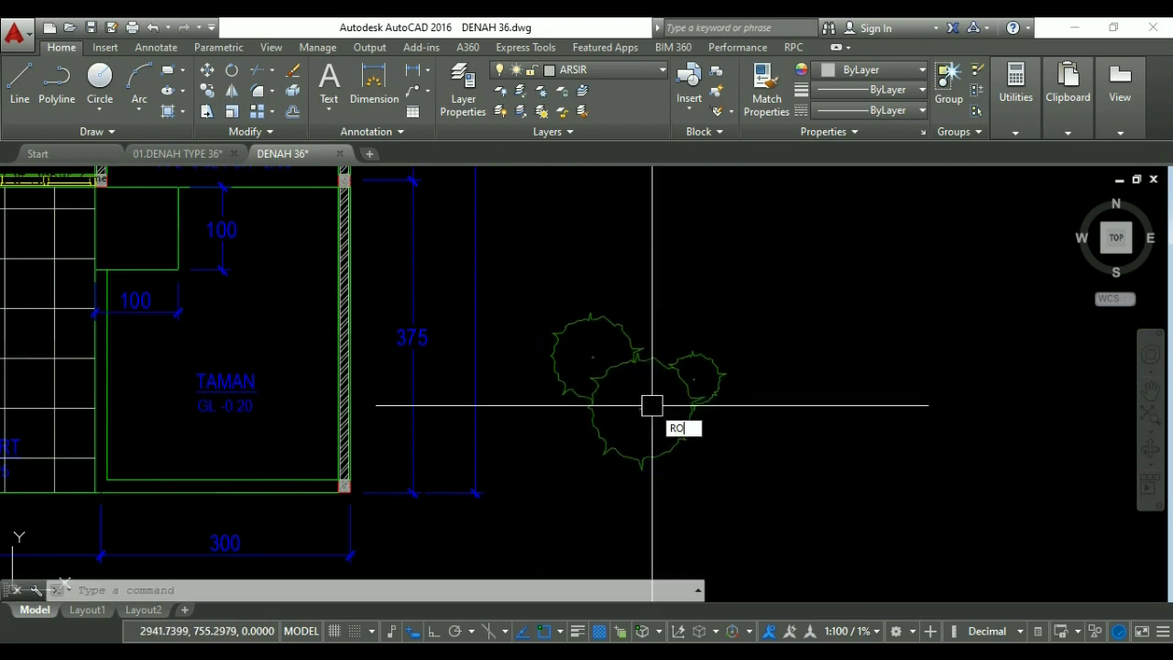
Rotate the shrub cluster 90 degrees with Ortho so its smallest shrub points upward.
type("RO")
key("Return")
left_click(675, 375)
key("Return")
left_click(661, 366)
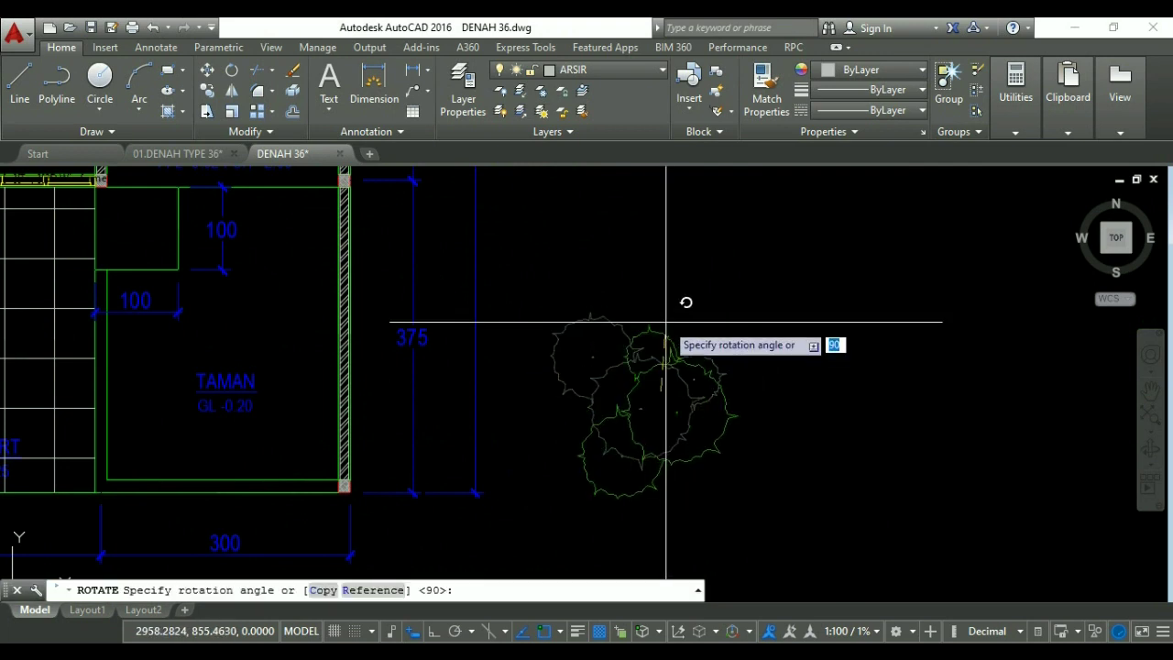
key("F8")
left_click(668, 272)
Move the shrub cluster freely into the front TAMAN garden, close to its lower right corner.
middle_click_drag(697, 424, 689, 385)
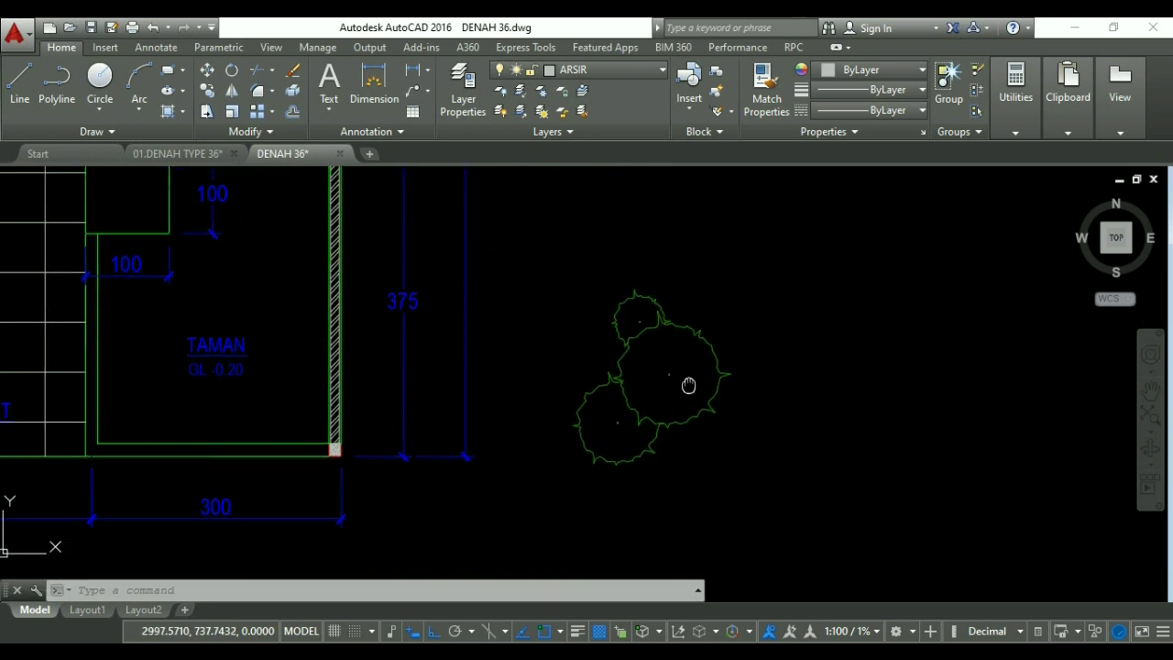
type("m")
key("Return")
left_click(707, 358)
key("Return")
left_click(917, 527)
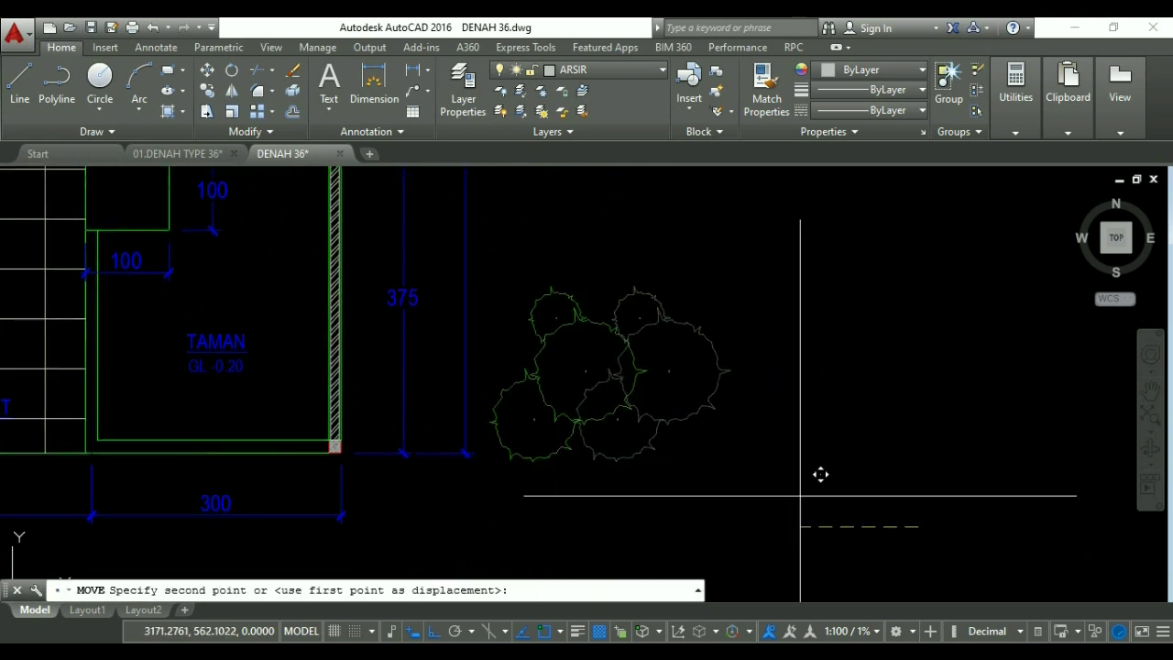
key("F8")
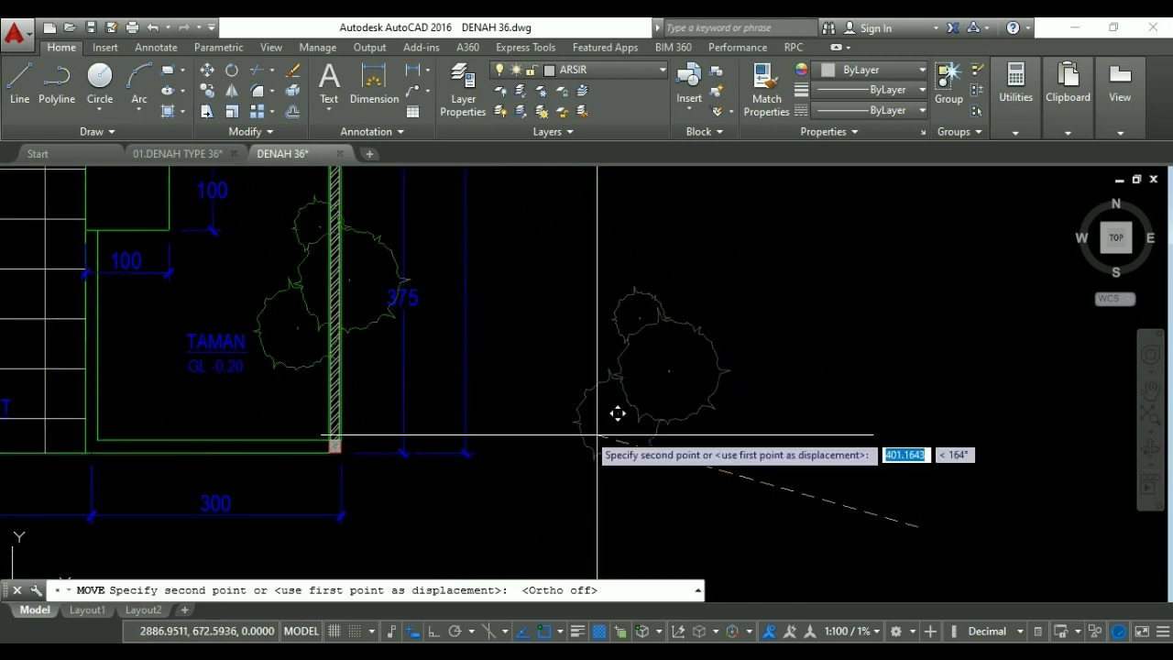
left_click(543, 477)
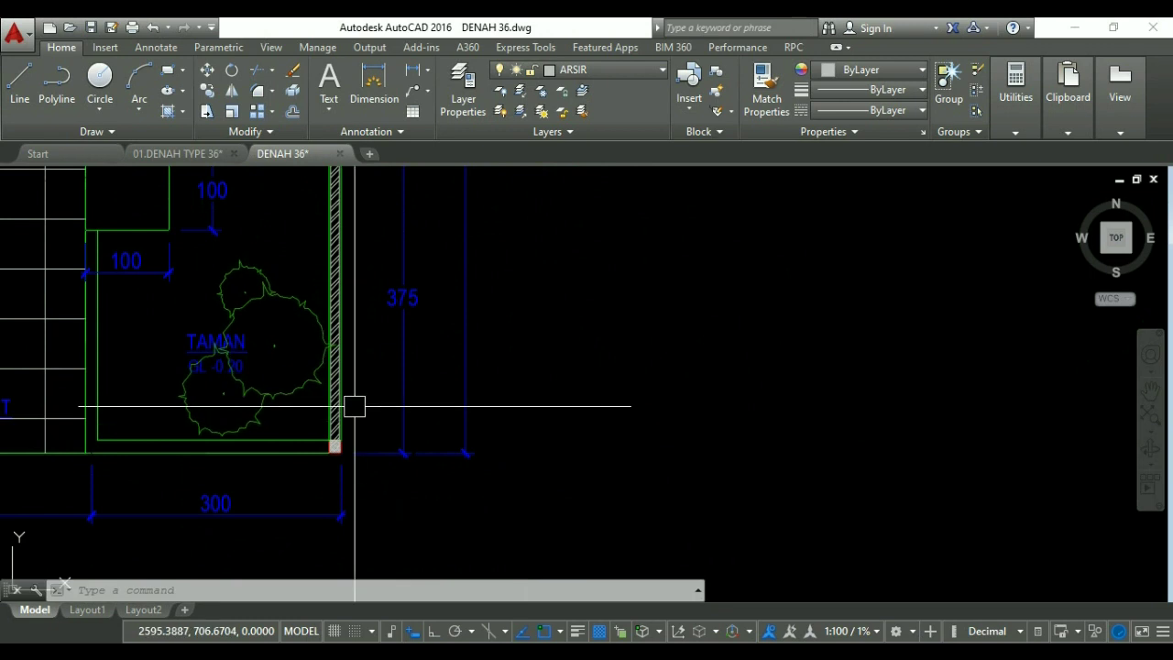
Move the front garden's TAMAN GL -0.20 label up and left, away from the shrubs.
middle_click_drag(354, 406, 578, 449)
key("Return")
scroll(420, 388, "up", 2)
left_click(423, 390)
key("Return")
left_click(981, 471)
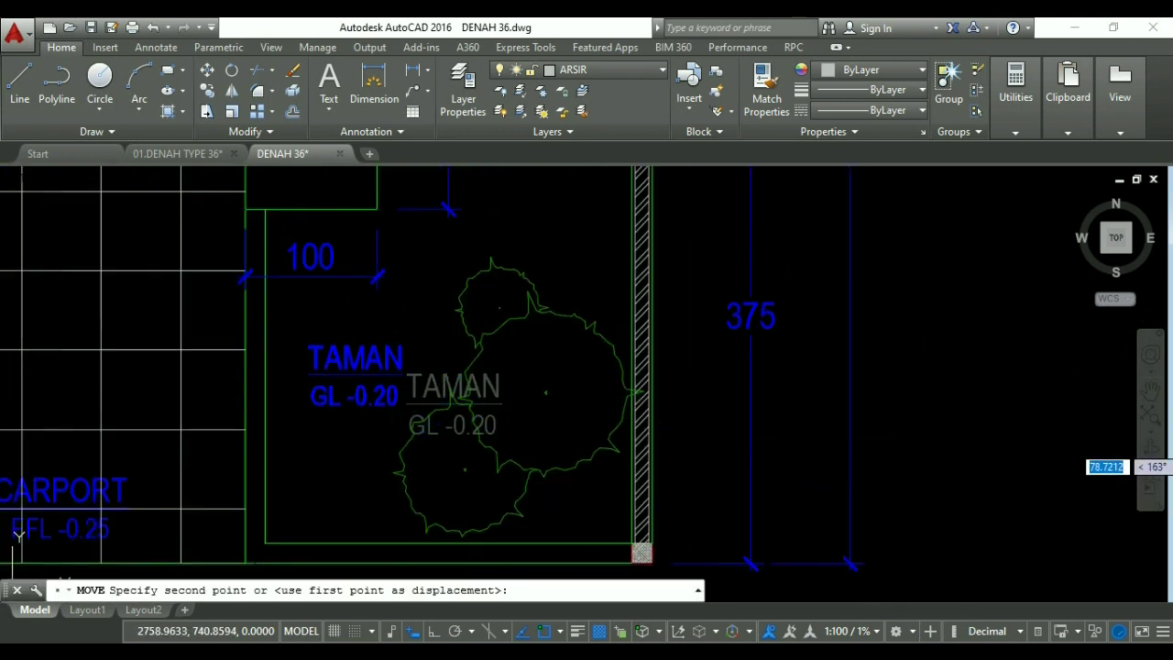
left_click(903, 418)
Copy the lower K. TIDUR label to a spot just above it, below the bathroom wall.
scroll(743, 397, "down", 5)
middle_click_drag(660, 375, 696, 468)
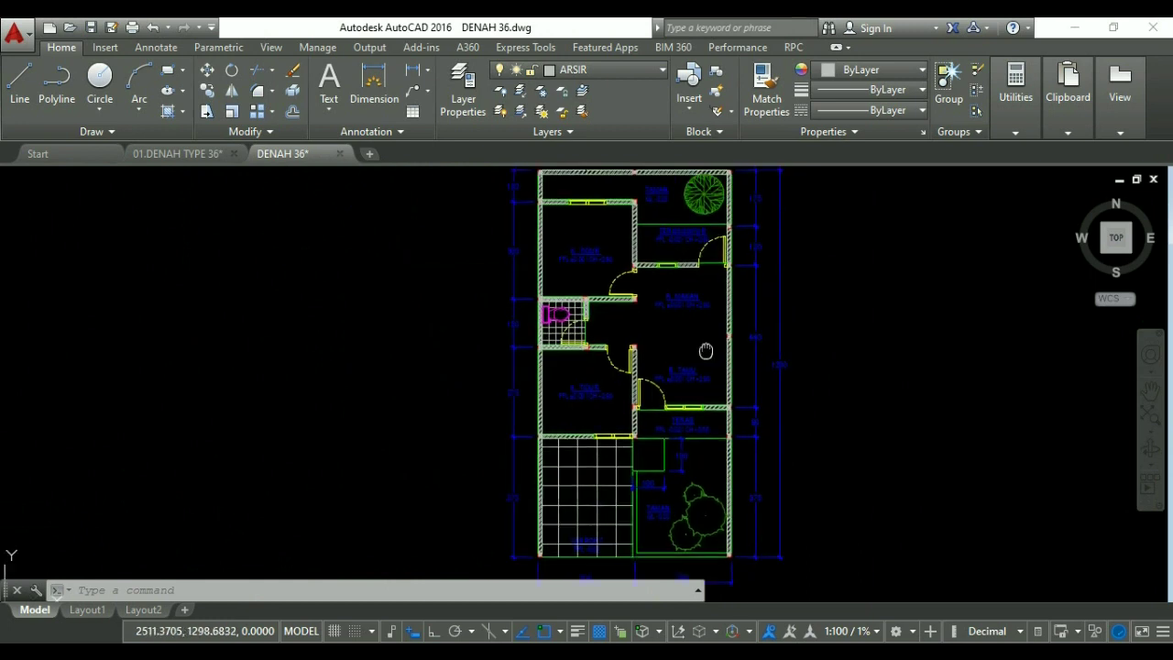
middle_click_drag(710, 354, 636, 369)
middle_click_drag(646, 328, 474, 361)
middle_click_drag(441, 317, 458, 336)
scroll(353, 306, "up", 2)
middle_click_drag(353, 306, 381, 202)
type("co")
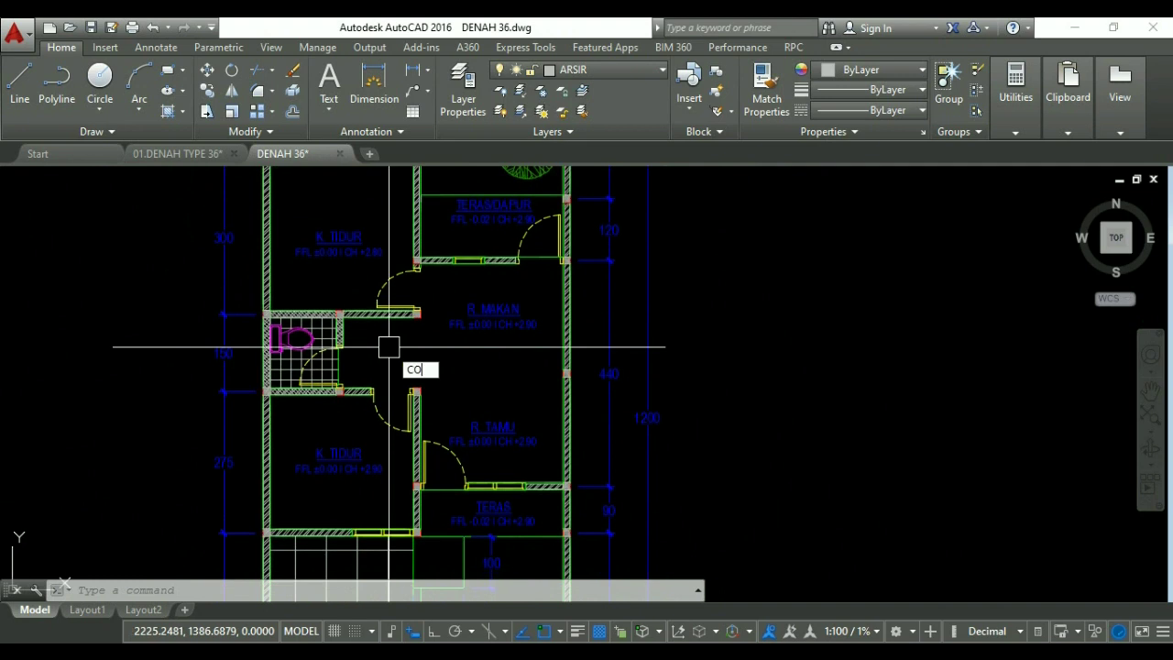
key("Return")
scroll(339, 462, "up", 2)
left_click(339, 462)
key("Return")
left_click(334, 462)
left_click(305, 394)
key("Escape")
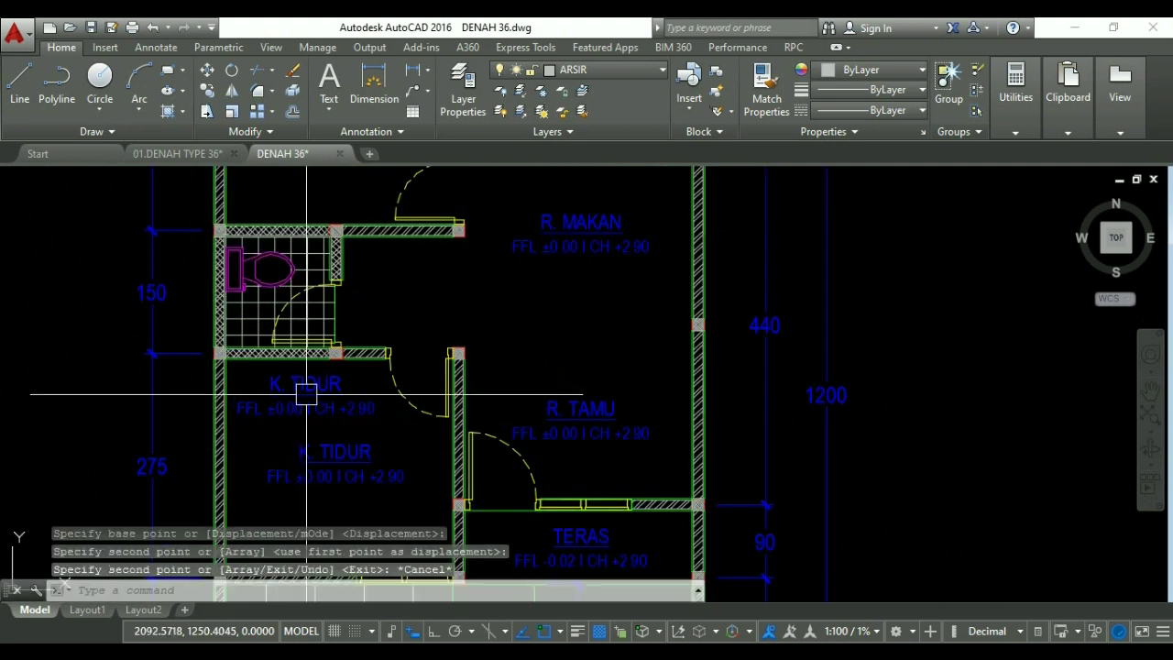
Remove the K. TIDUR line from the copied label and change its levels to FFL -0.05 and CH +2.80.
scroll(306, 393, "up", 4)
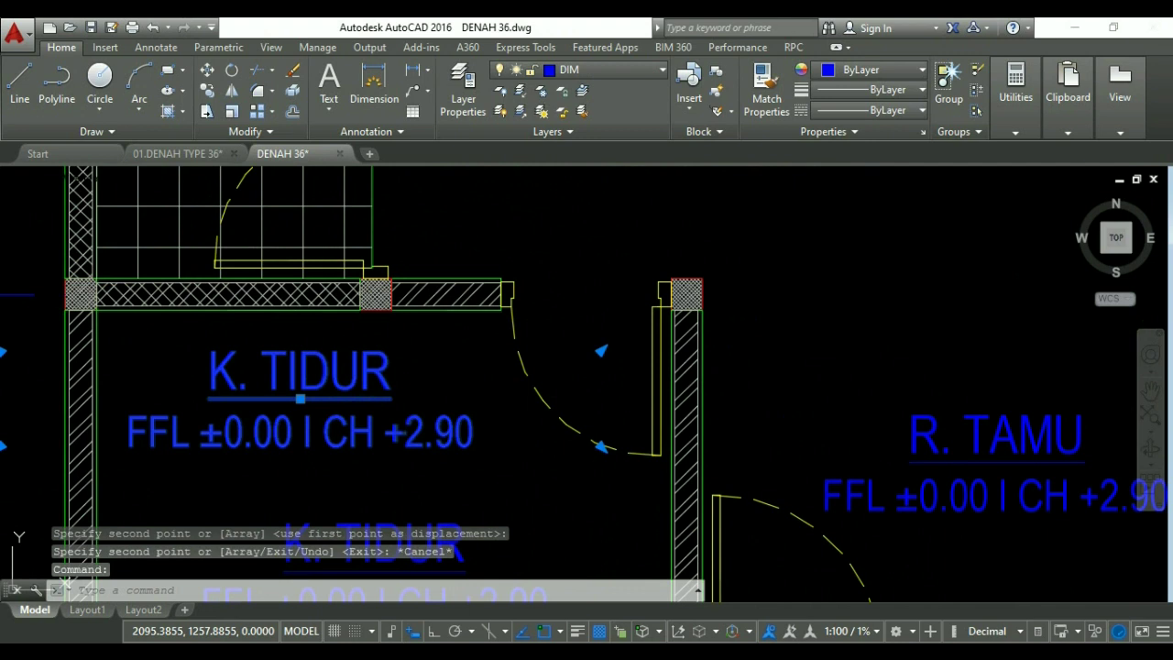
double_click(237, 385)
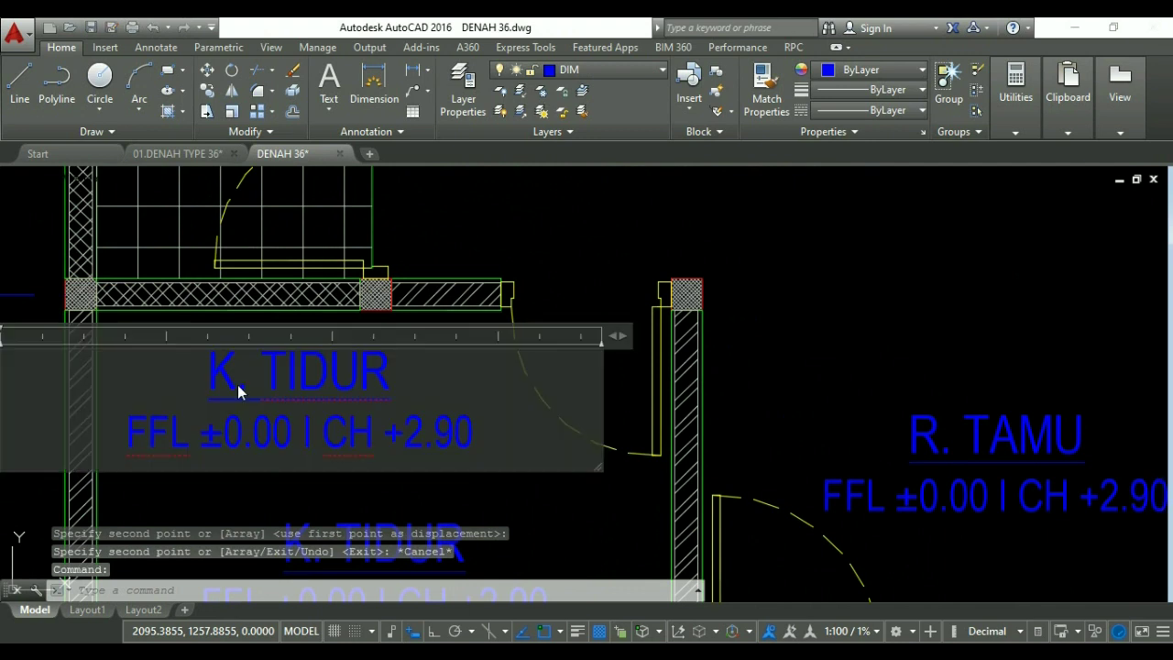
left_click_drag(207, 374, 273, 376)
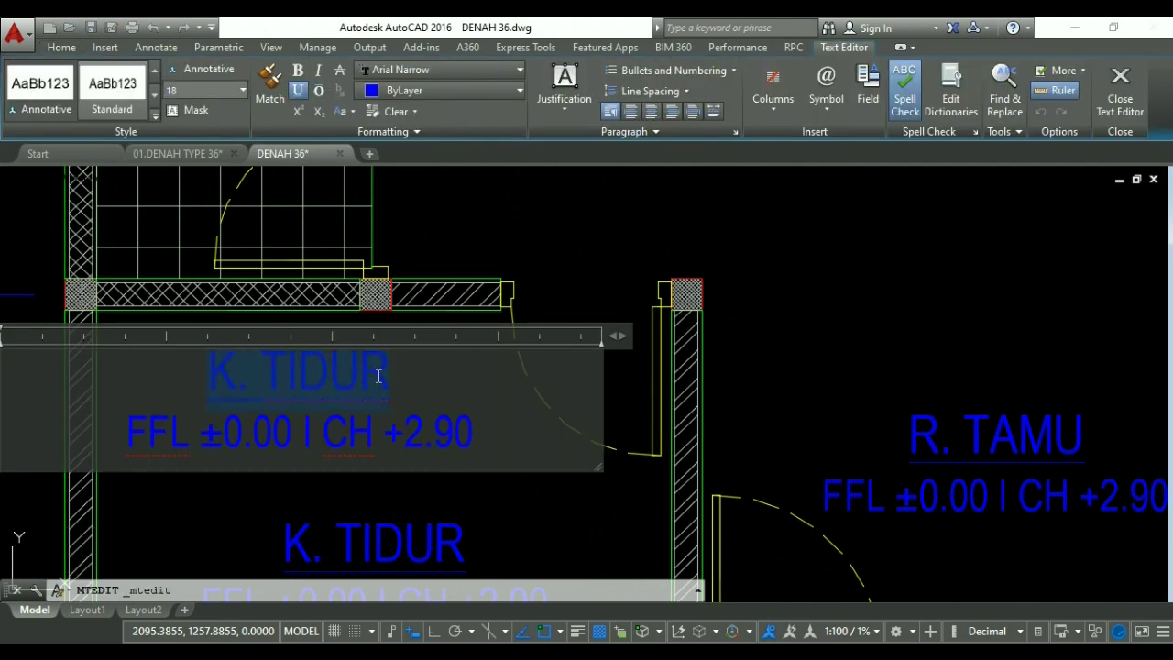
key("Delete")
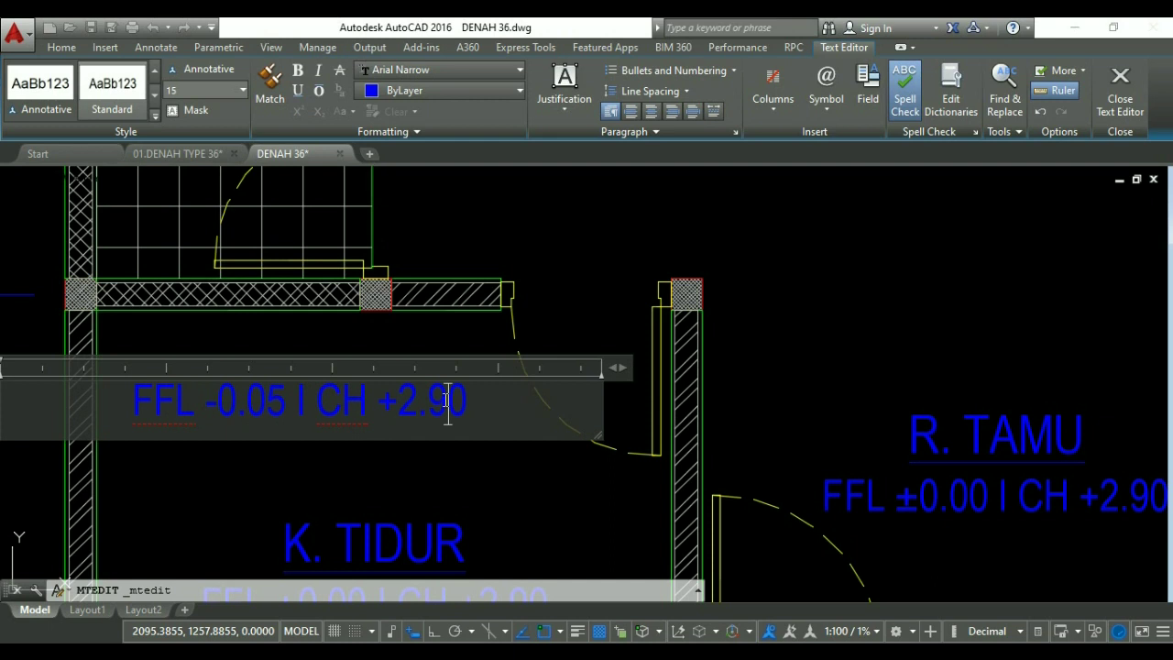
left_click(512, 481)
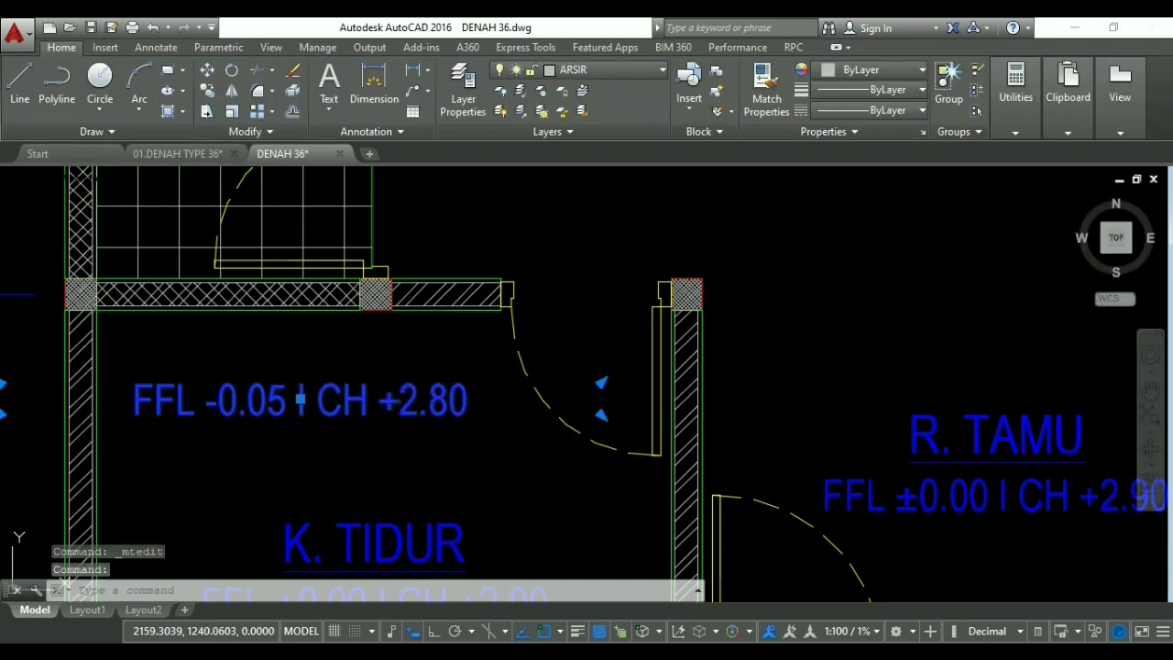
Split the copied label into two lines, FFL -0.05 above CH +2.80, without the separator.
double_click(299, 399)
key("Return")
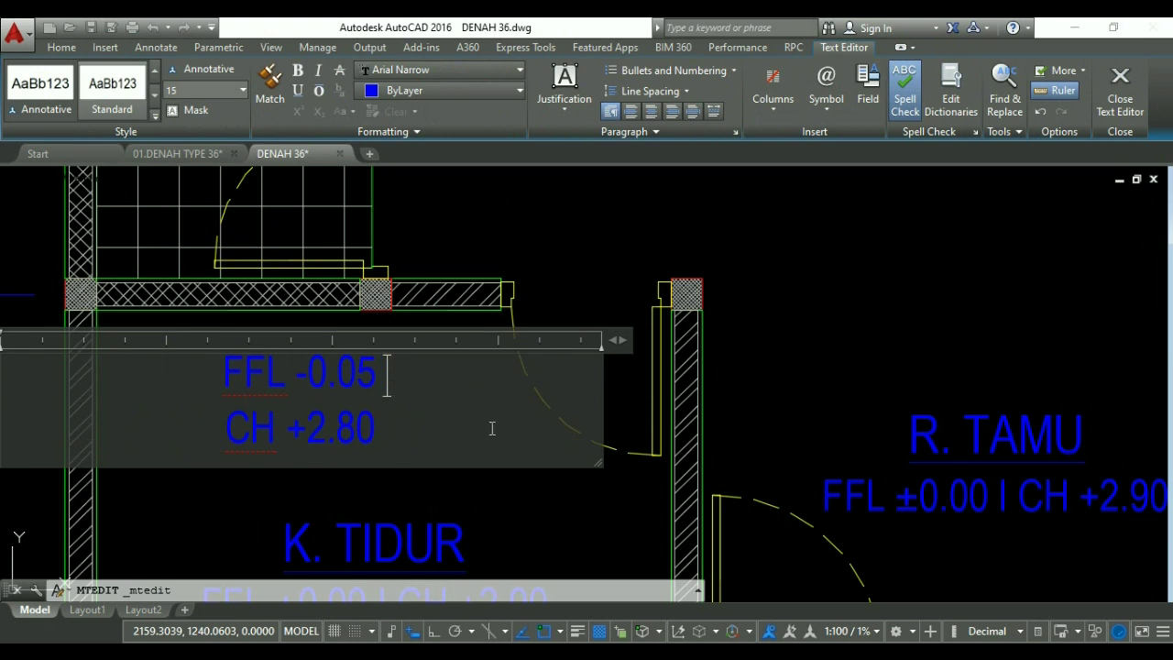
left_click(620, 501)
Move the two-line FFL -0.05, CH +2.80 label into the tiled bathroom, below the toilet.
scroll(548, 418, "down", 2)
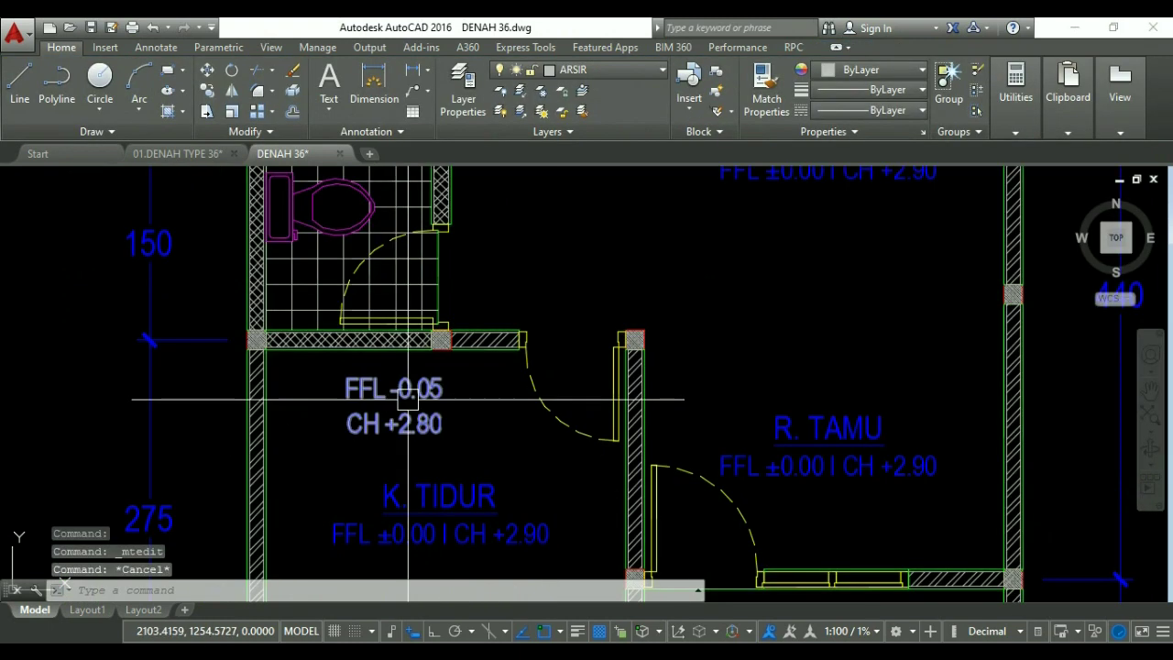
type("m")
key("Return")
left_click(404, 403)
key("Return")
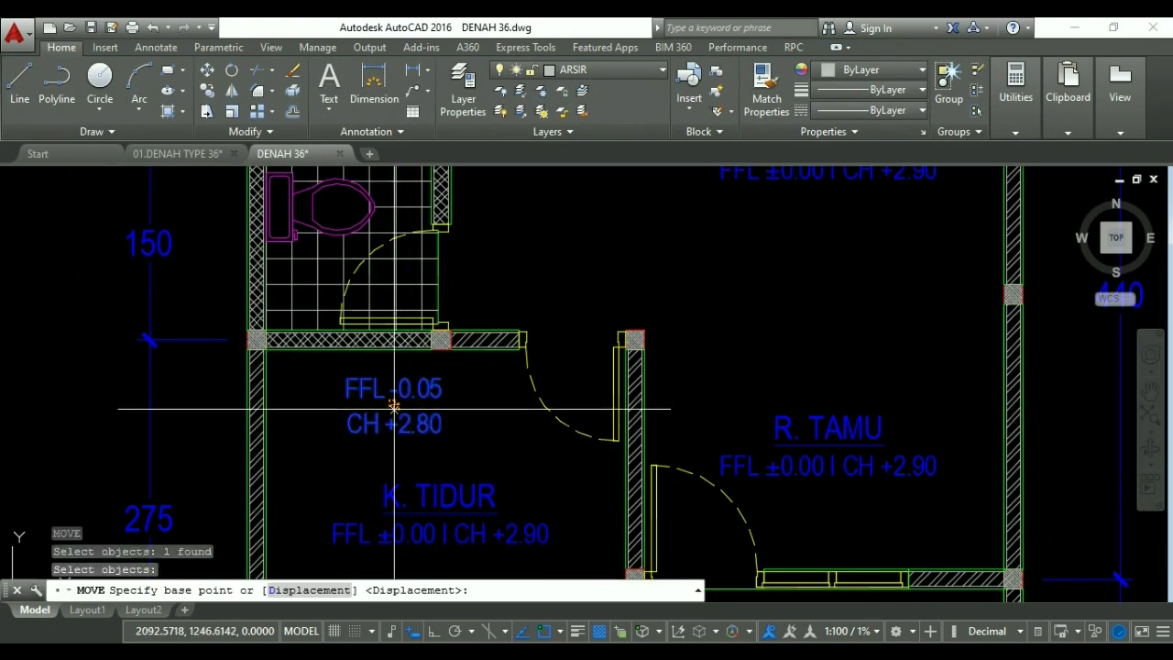
left_click(395, 401)
scroll(383, 259, "up", 4)
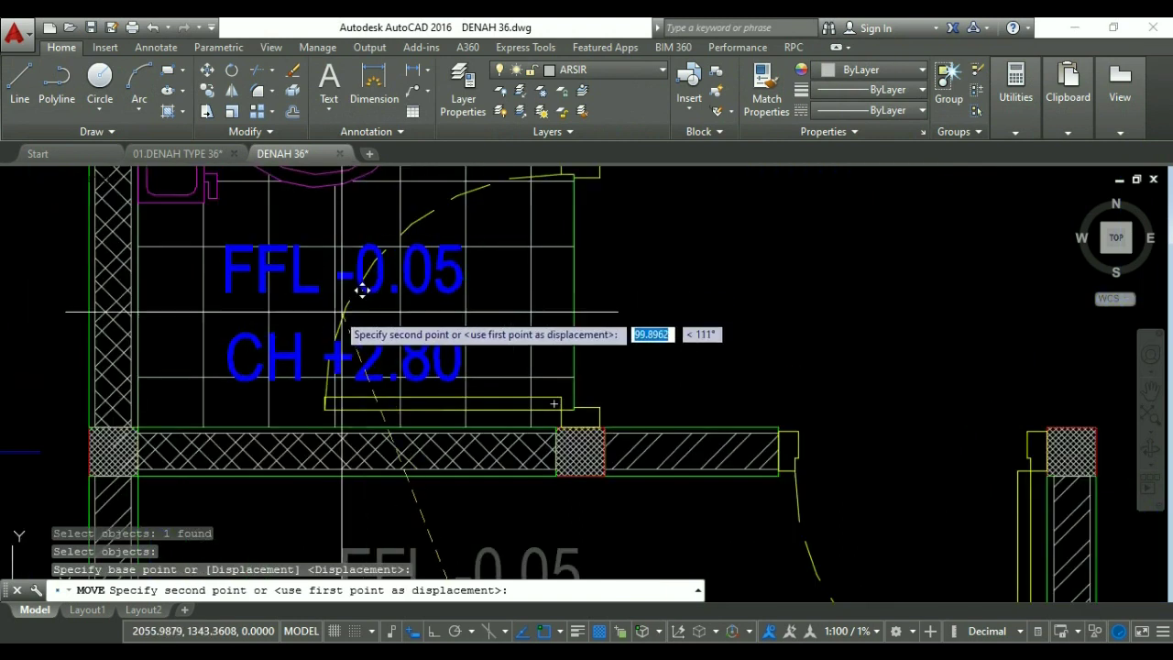
key("Escape")
key("Escape")
Examine the bathroom's level label and toilet placement, and review the whole floor plan down to the front garden.
scroll(476, 367, "down", 5)
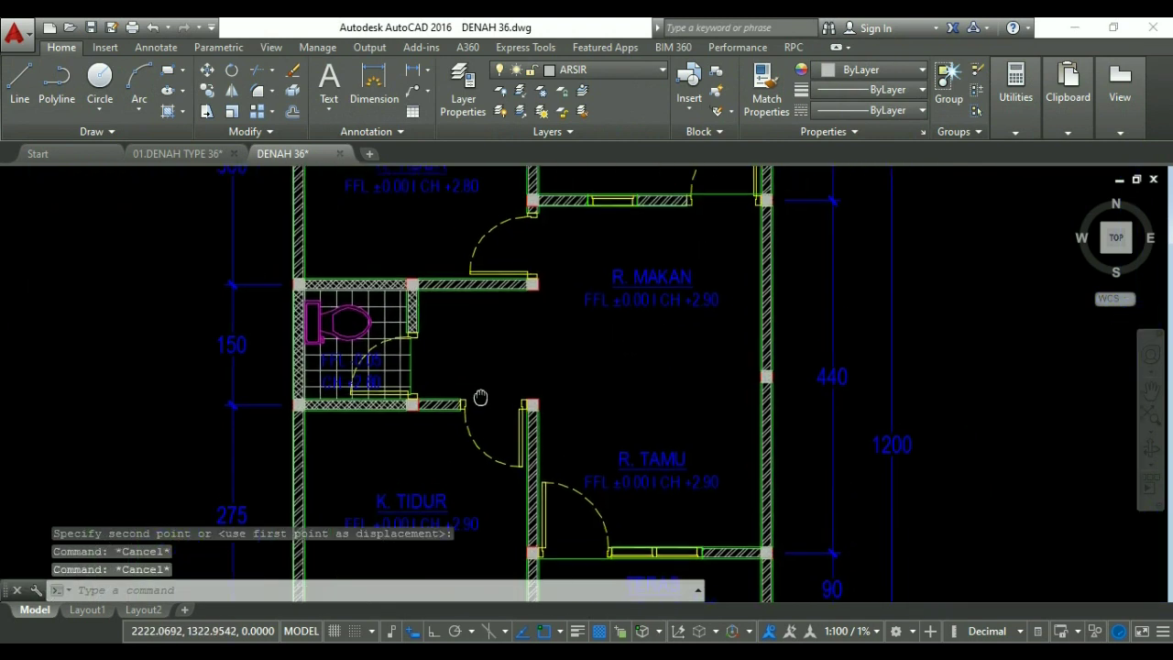
scroll(356, 287, "up", 4)
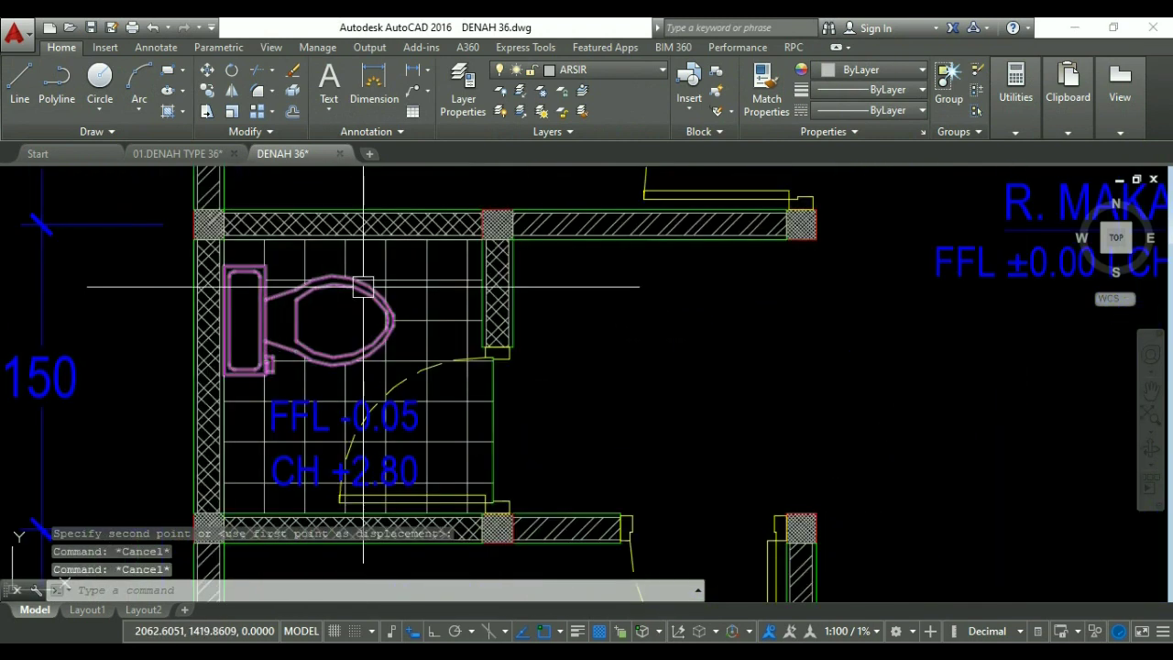
middle_click_drag(367, 466, 400, 398)
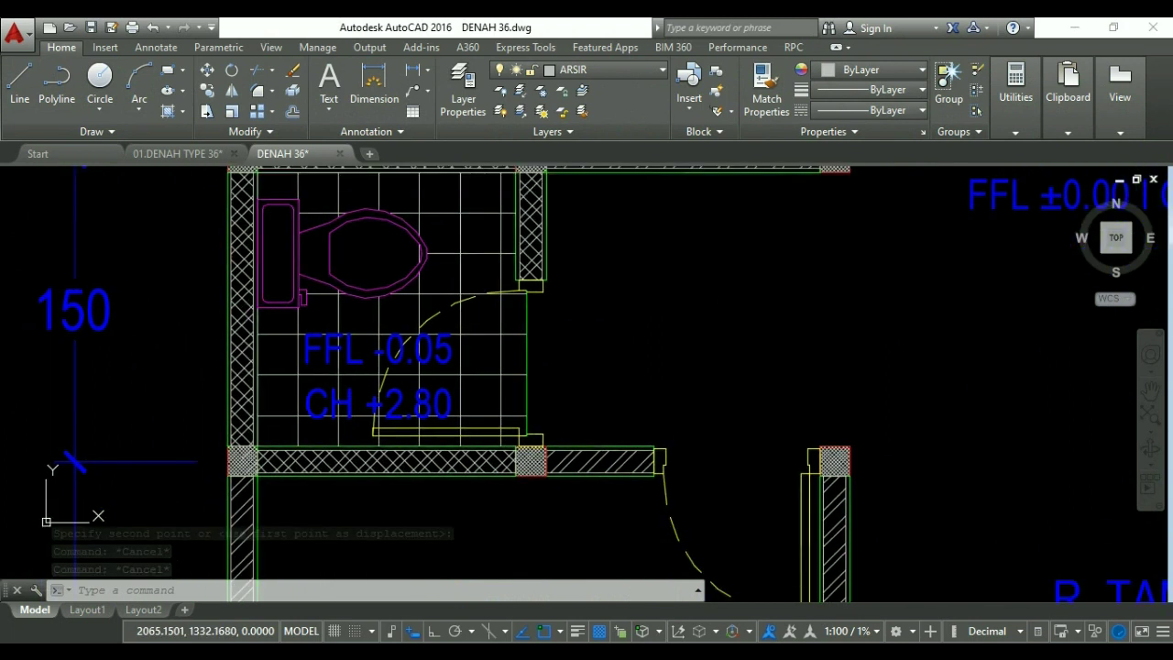
scroll(271, 367, "up", 2)
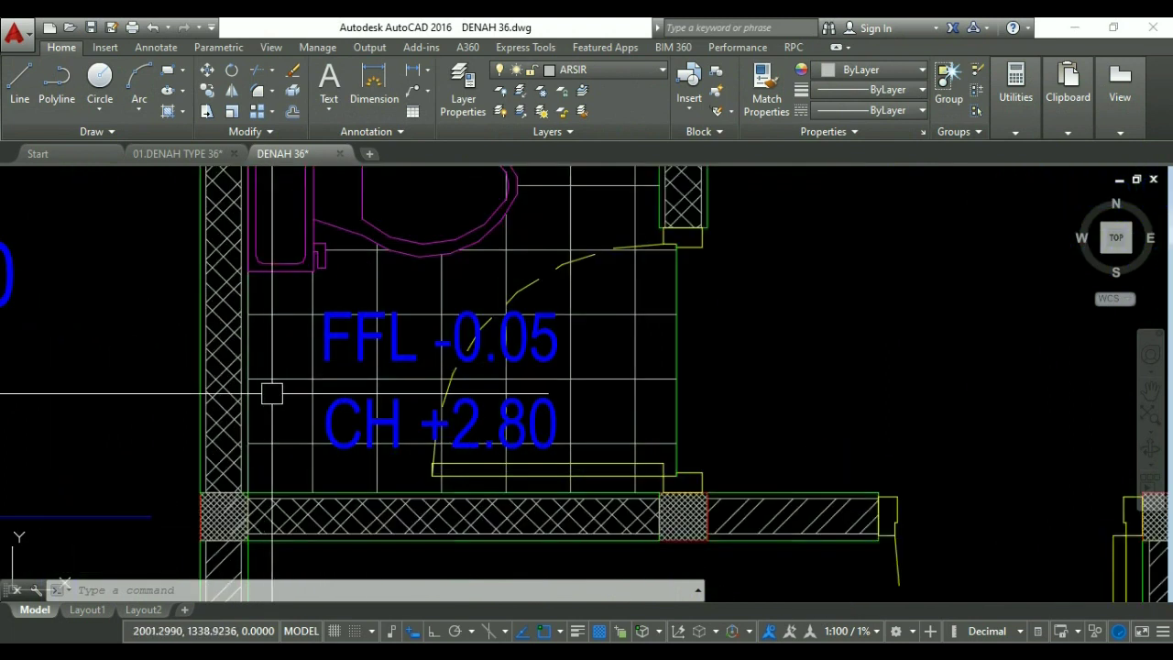
scroll(253, 469, "down", 4)
scroll(321, 341, "up", 3)
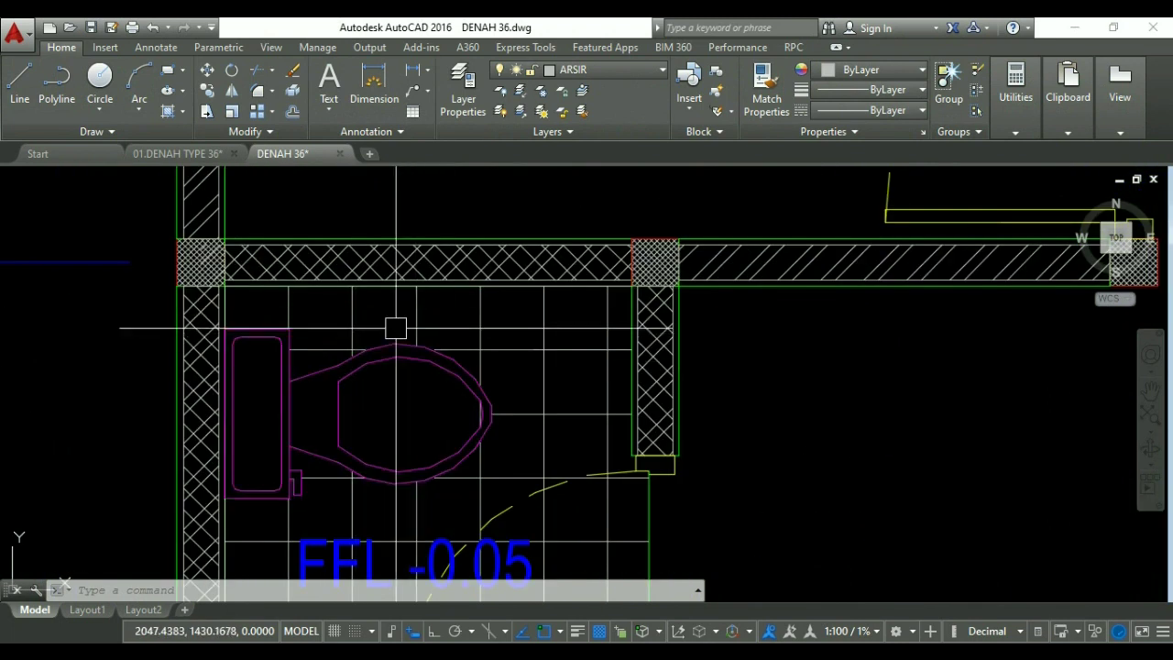
scroll(398, 344, "down", 3)
scroll(495, 379, "down", 4)
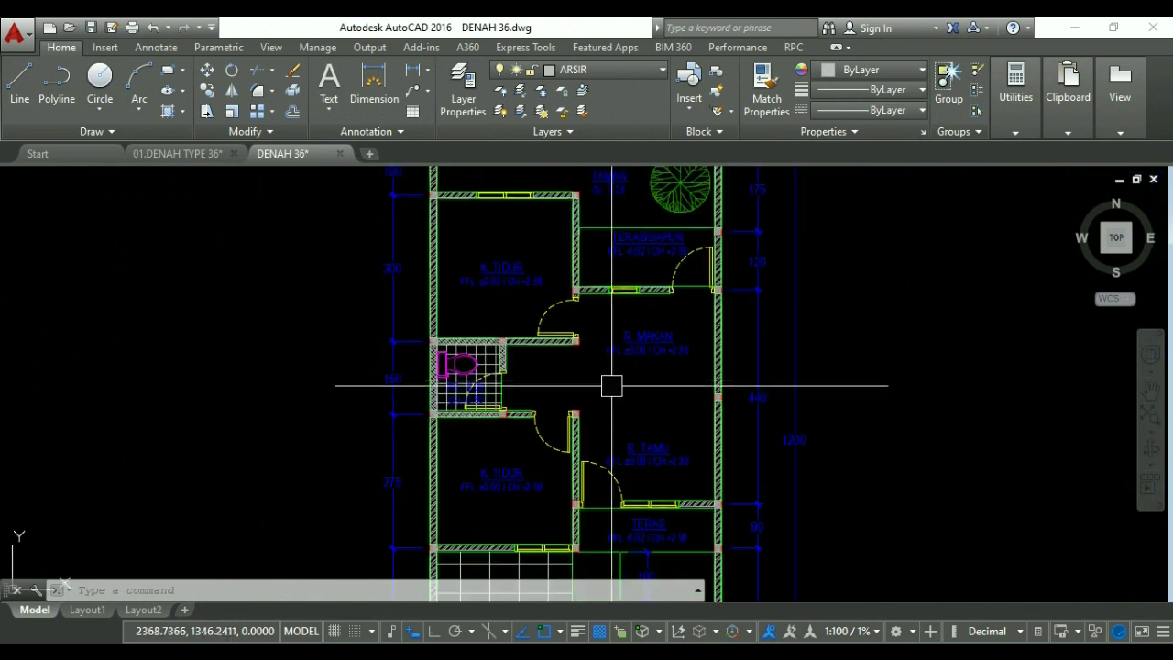
scroll(586, 386, "down", 2)
middle_click_drag(585, 387, 427, 335)
scroll(434, 338, "down", 2)
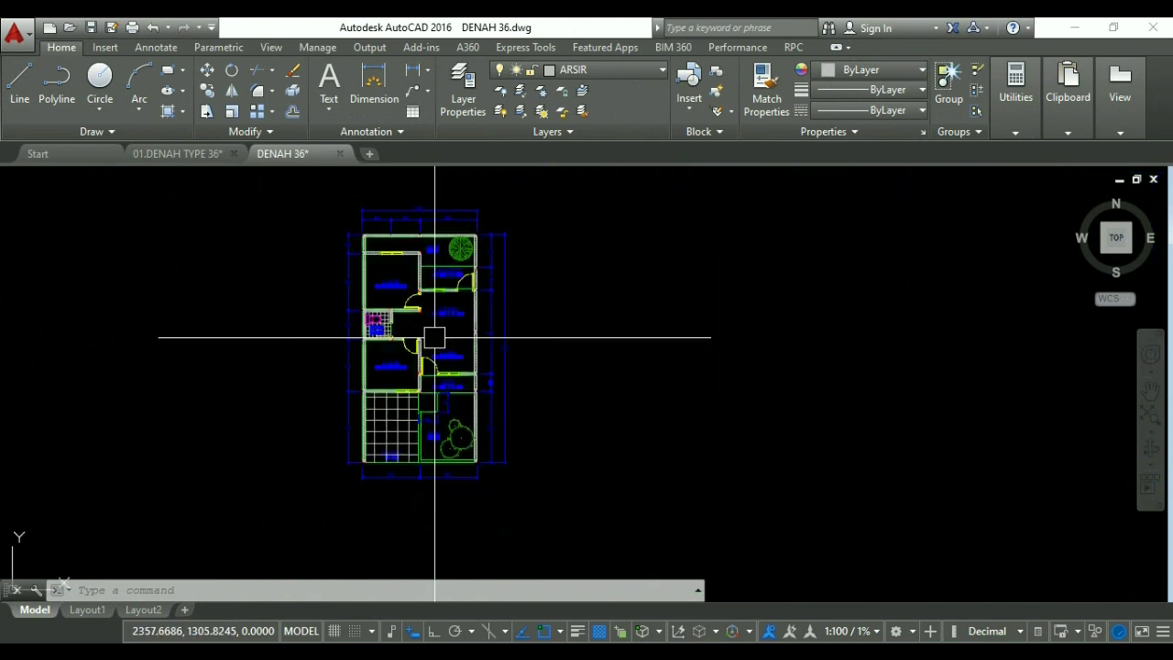
scroll(417, 371, "up", 4)
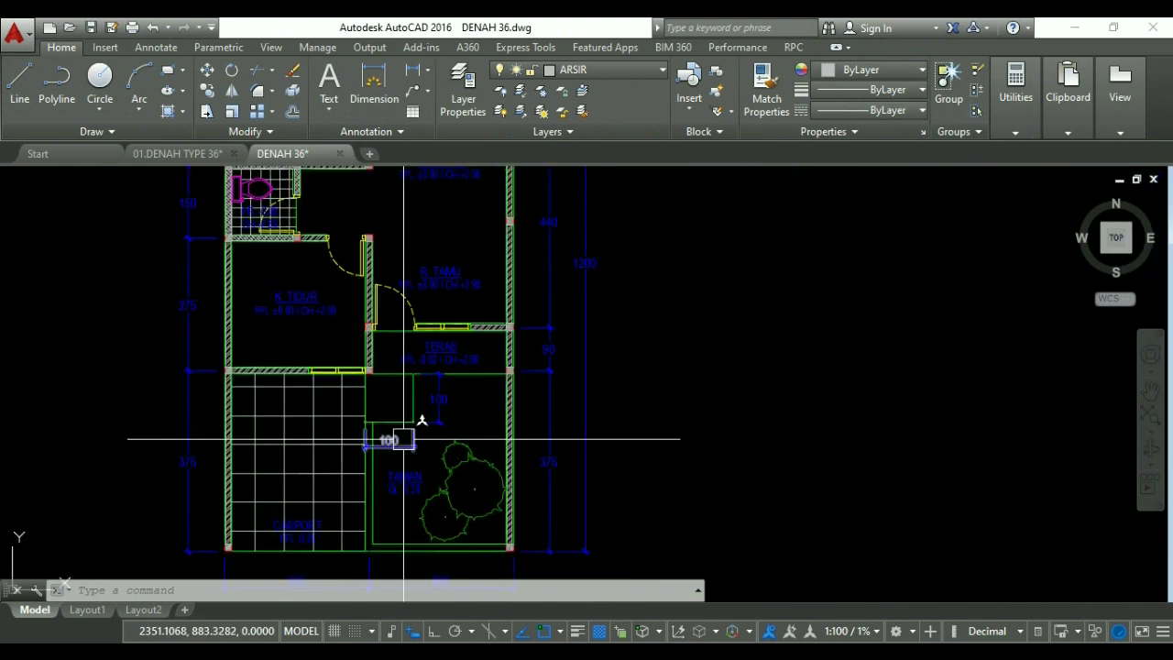
Make AS the current layer.
middle_click_drag(423, 381, 432, 467)
scroll(431, 368, "down", 2)
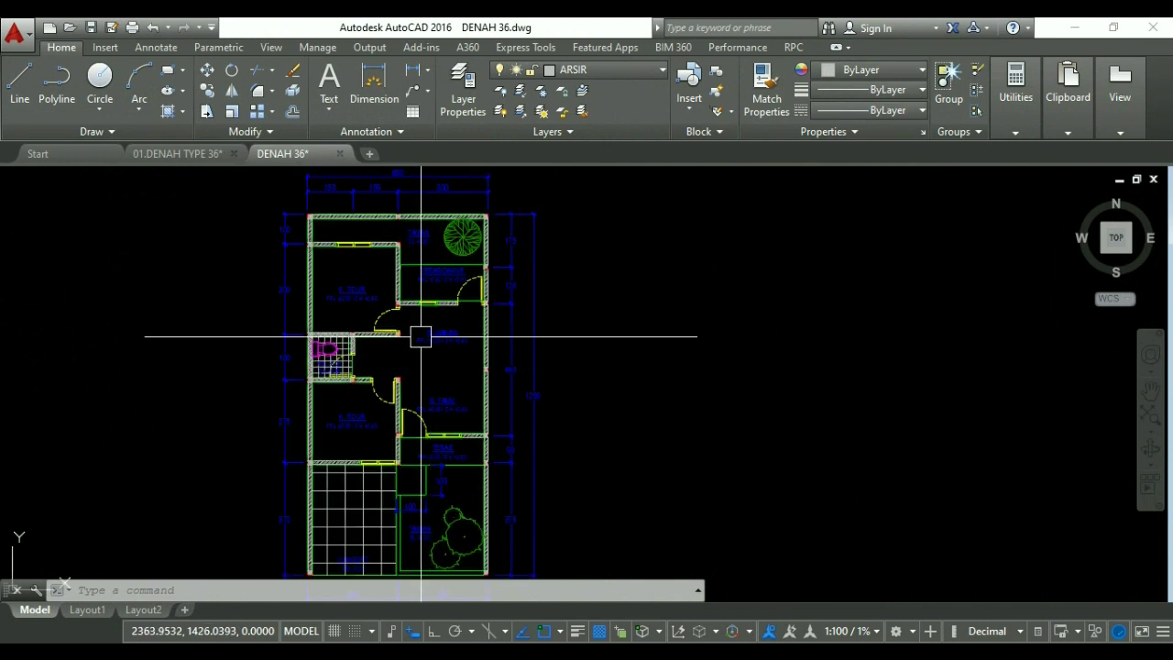
middle_click_drag(427, 398, 415, 286)
scroll(302, 471, "up", 2)
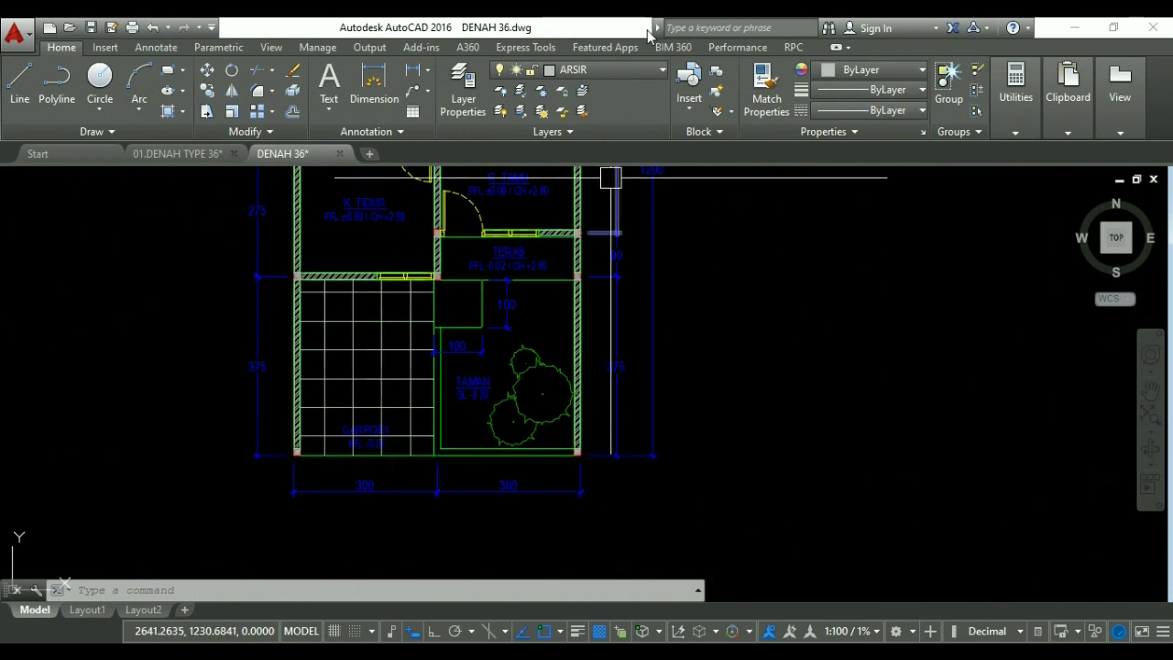
left_click(639, 72)
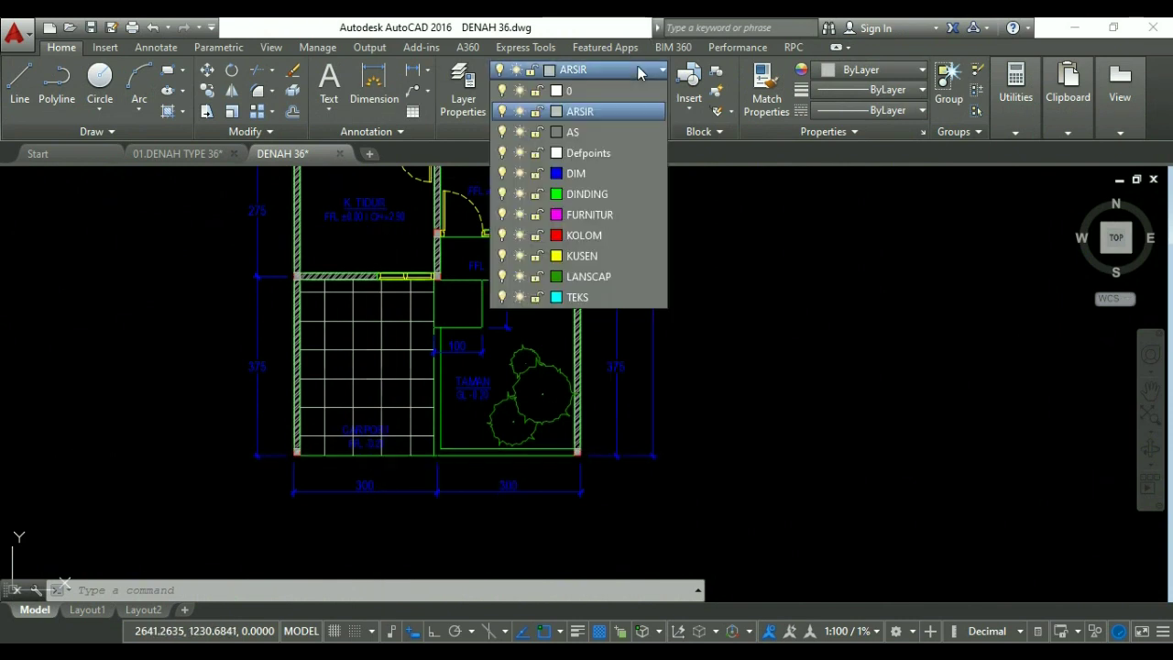
left_click(588, 135)
scroll(615, 424, "down", 2)
middle_click_drag(616, 423, 613, 434)
left_click(600, 412)
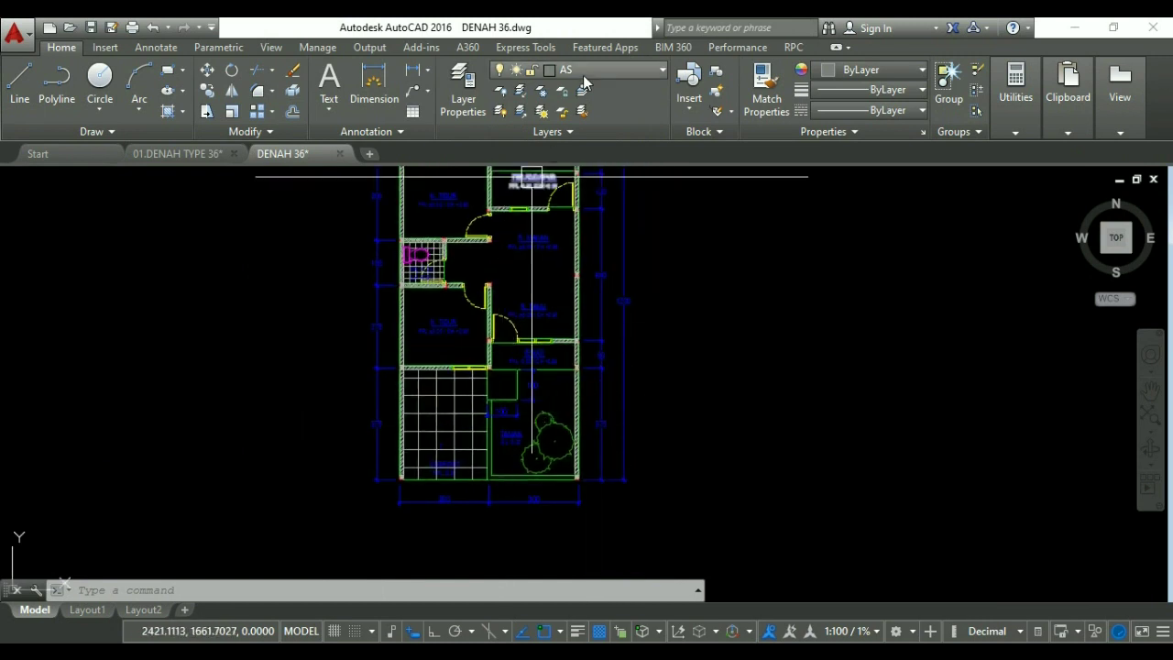
Load the CENTER linetype and assign it to layer AS in the layer properties.
type("LA")
key("Return")
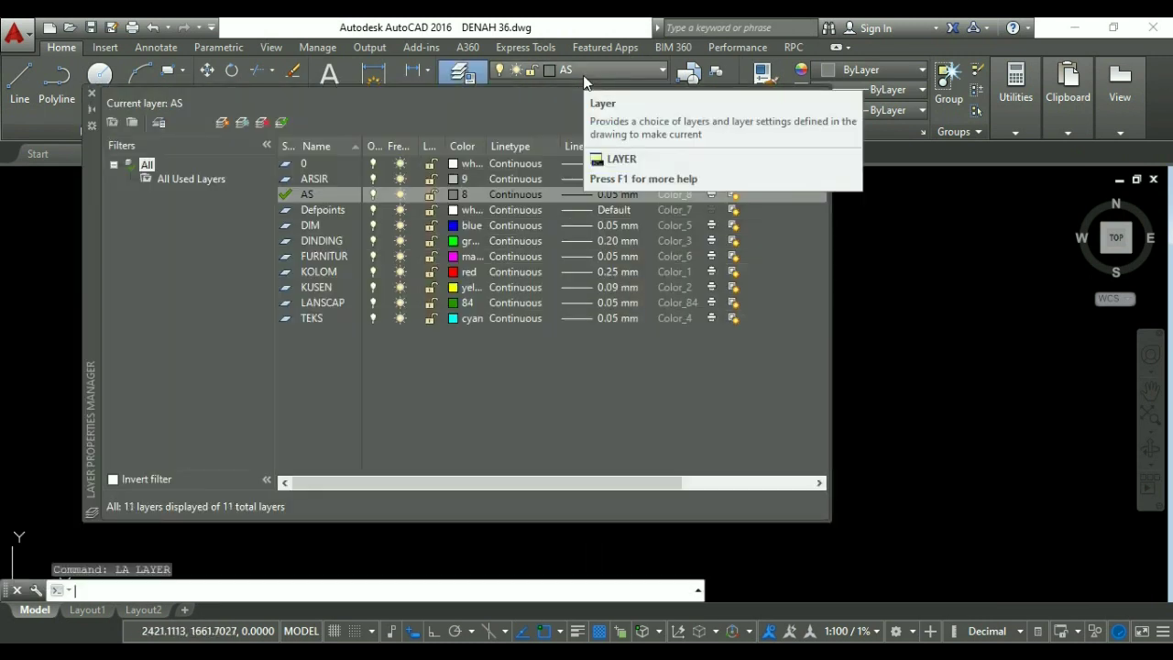
left_click(514, 194)
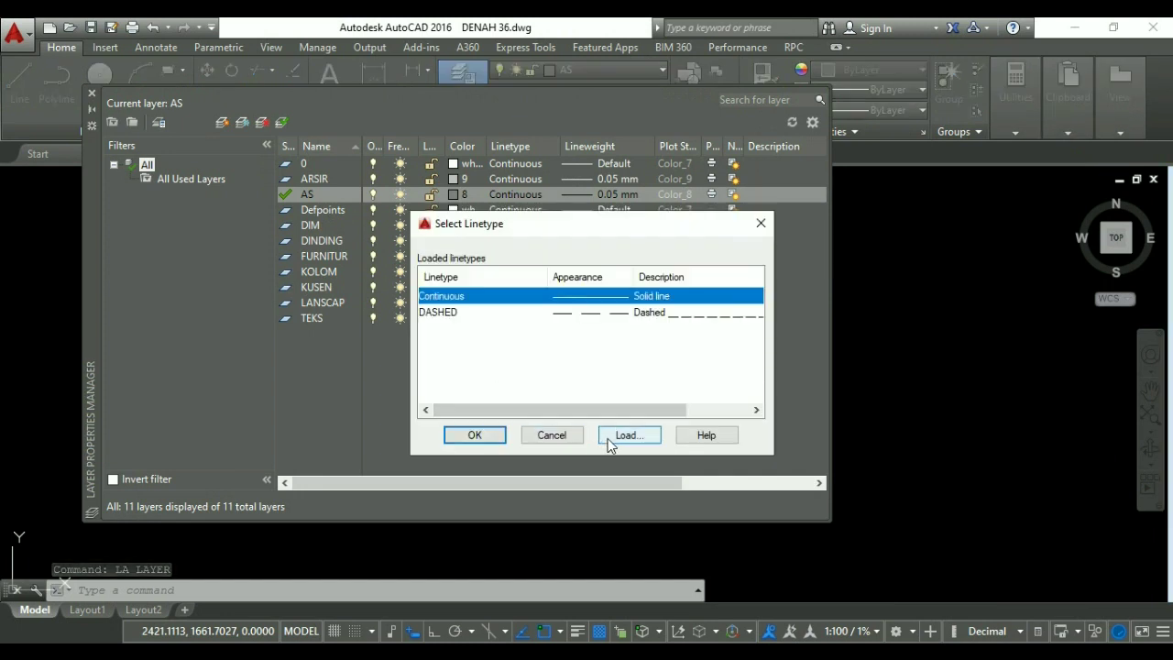
left_click(628, 435)
key("c")
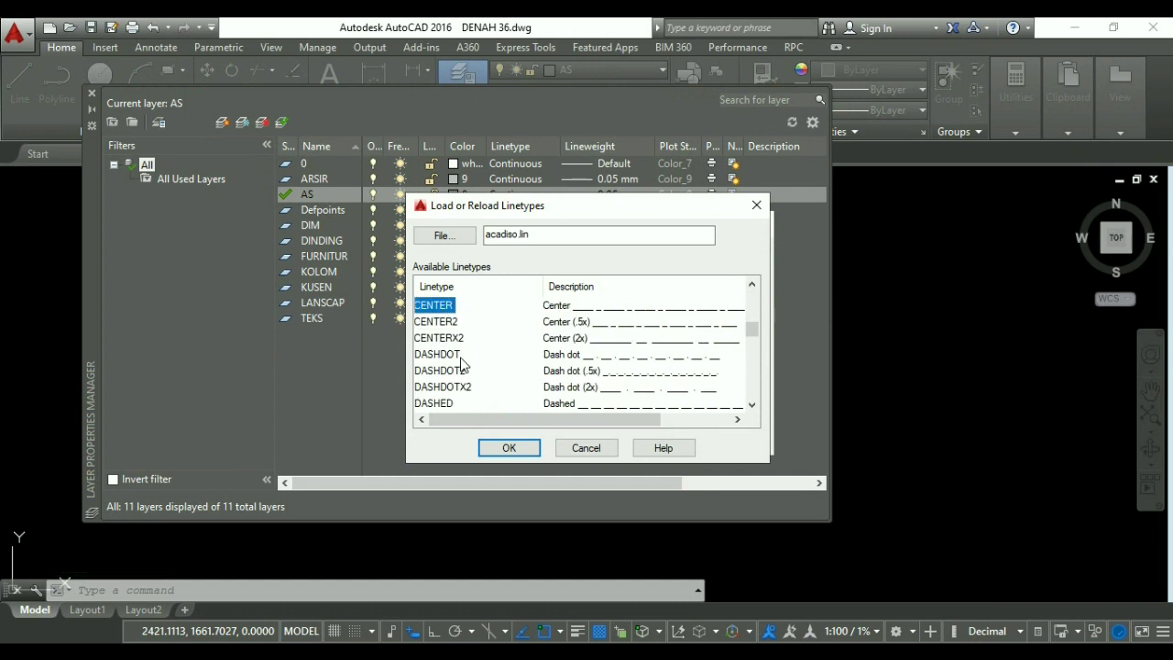
left_click(508, 449)
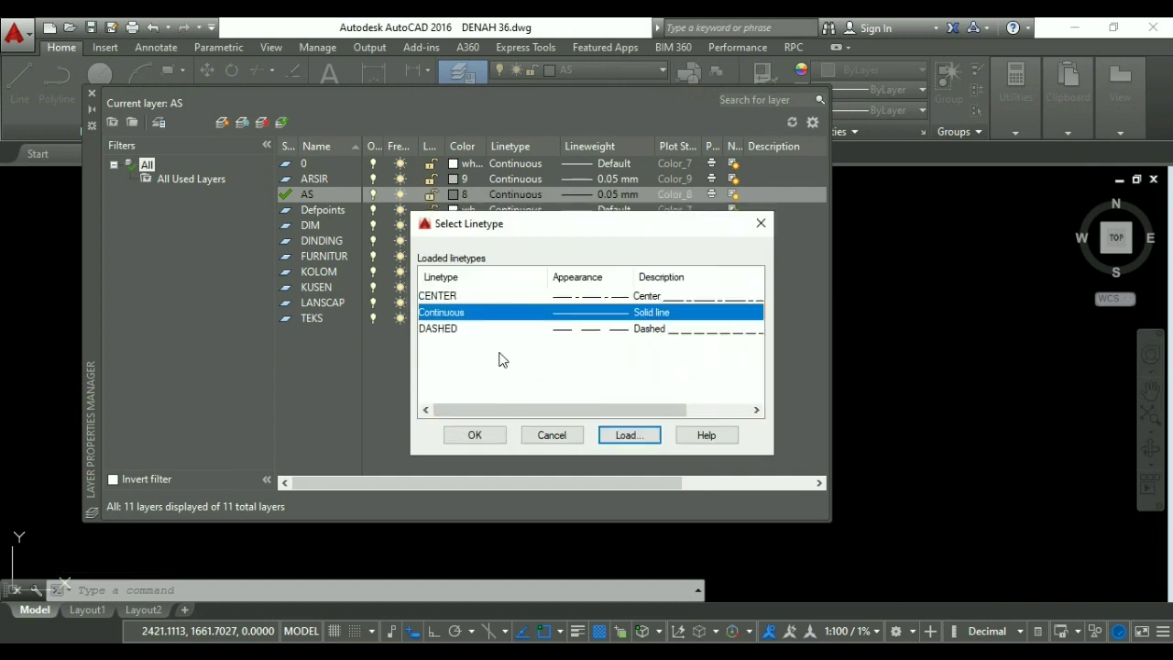
left_click(444, 298)
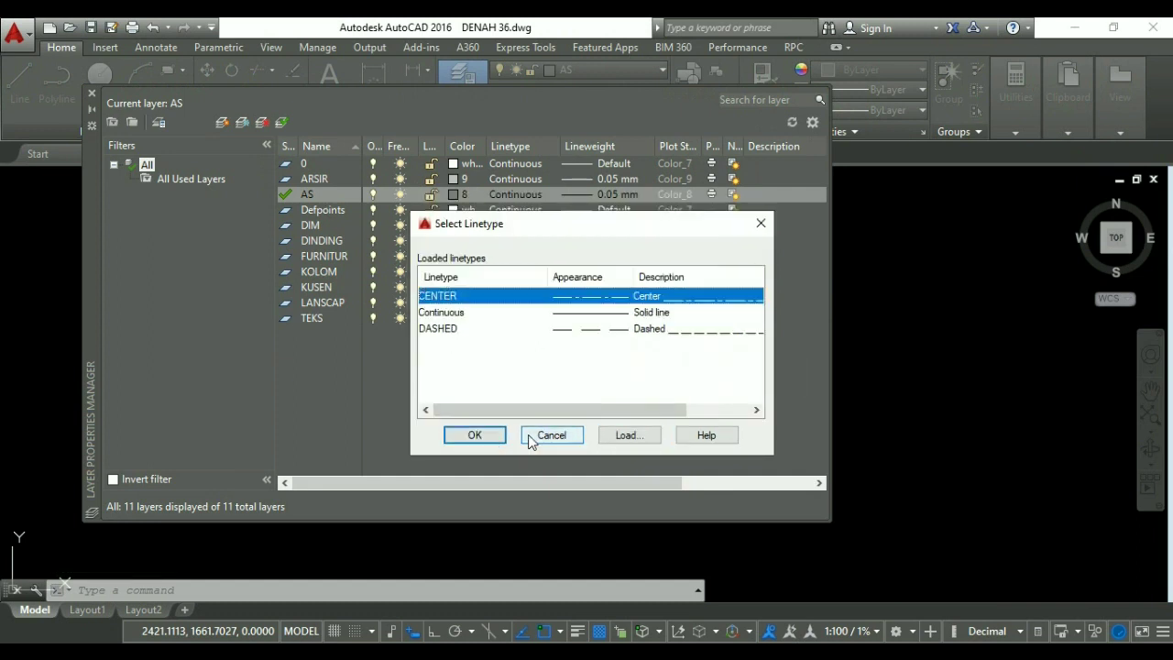
left_click(479, 438)
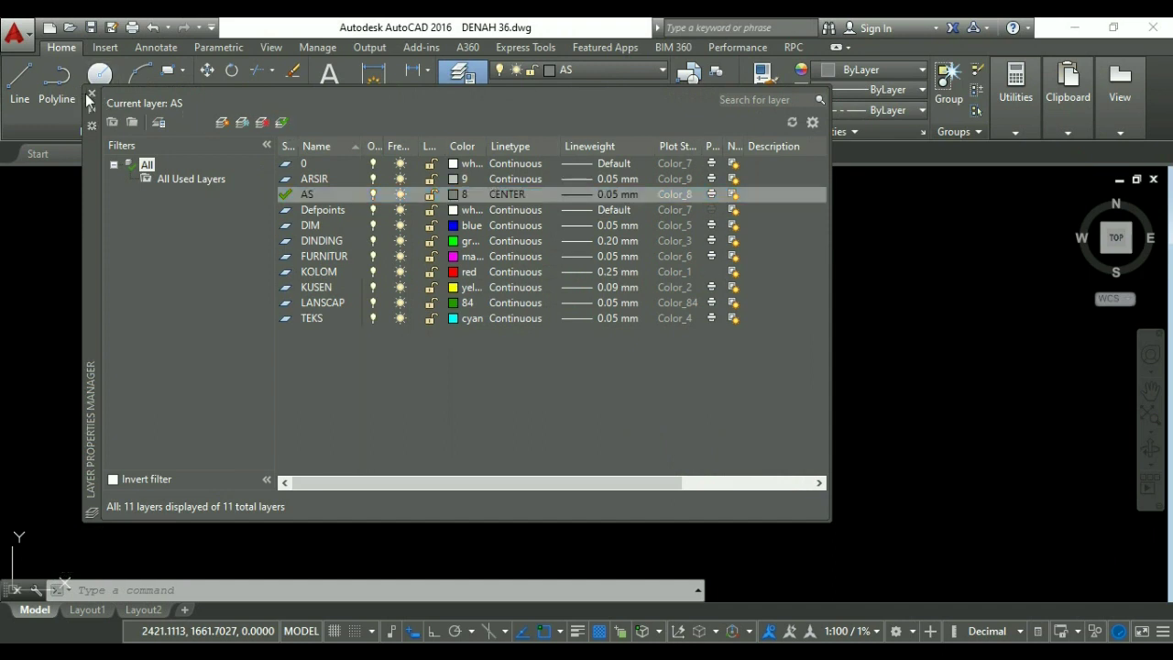
left_click(91, 92)
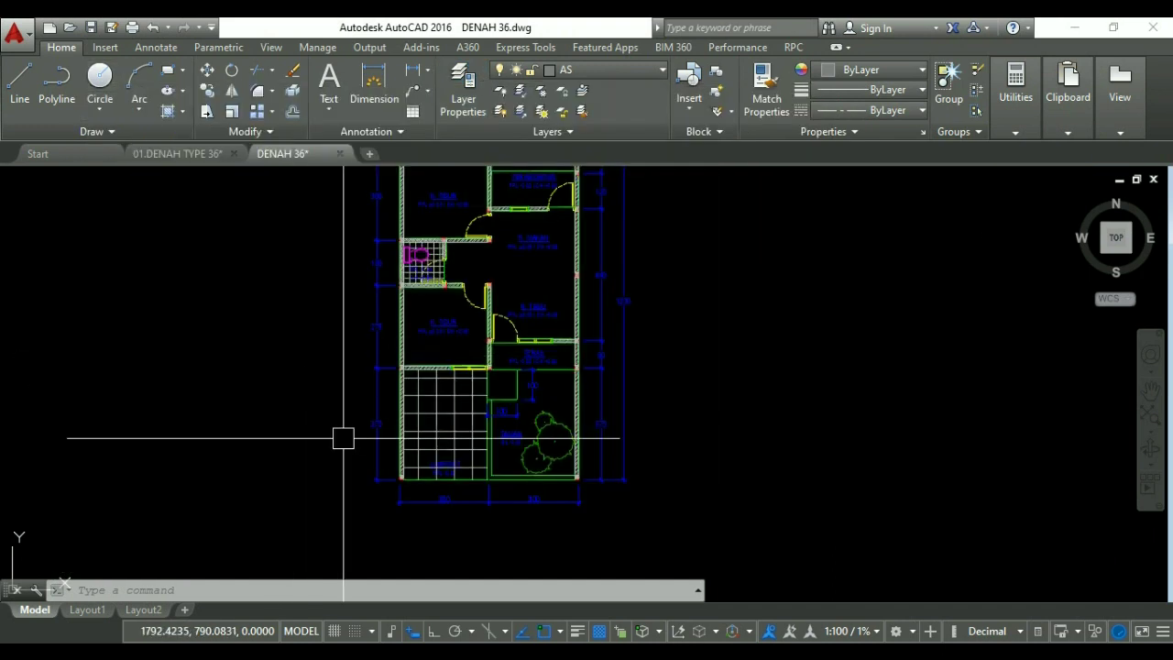
Draw a horizontal ray along the carport's front edge, starting at the lower end of the plan's left-hand 375 dimension.
scroll(343, 438, "up", 5)
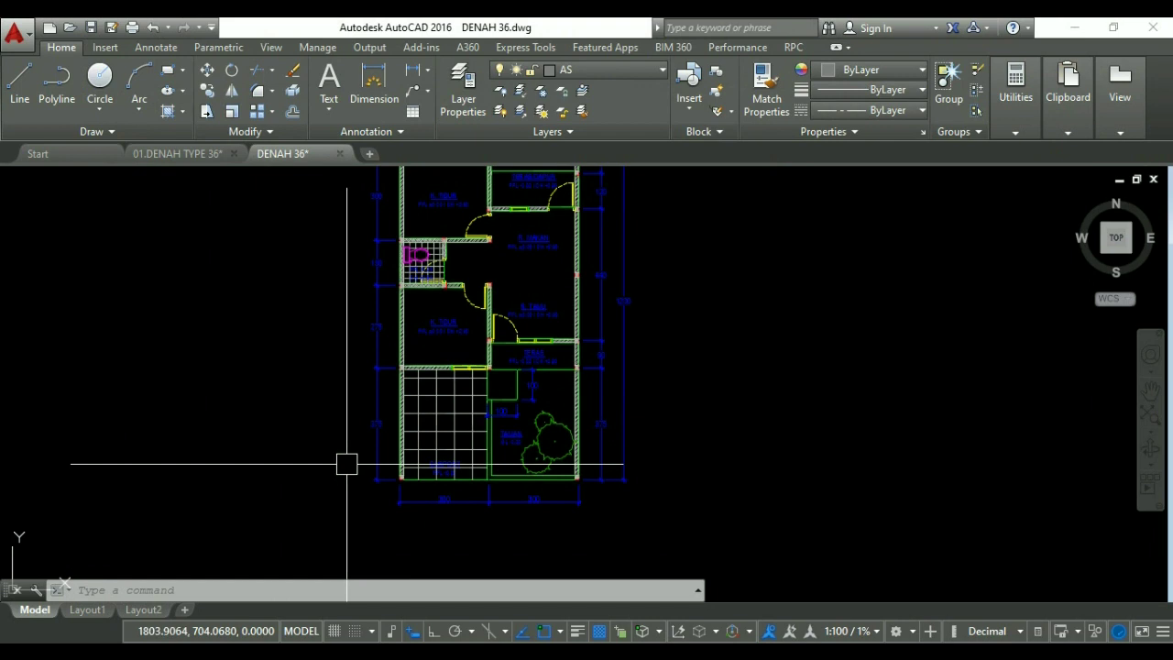
scroll(268, 421, "down", 5)
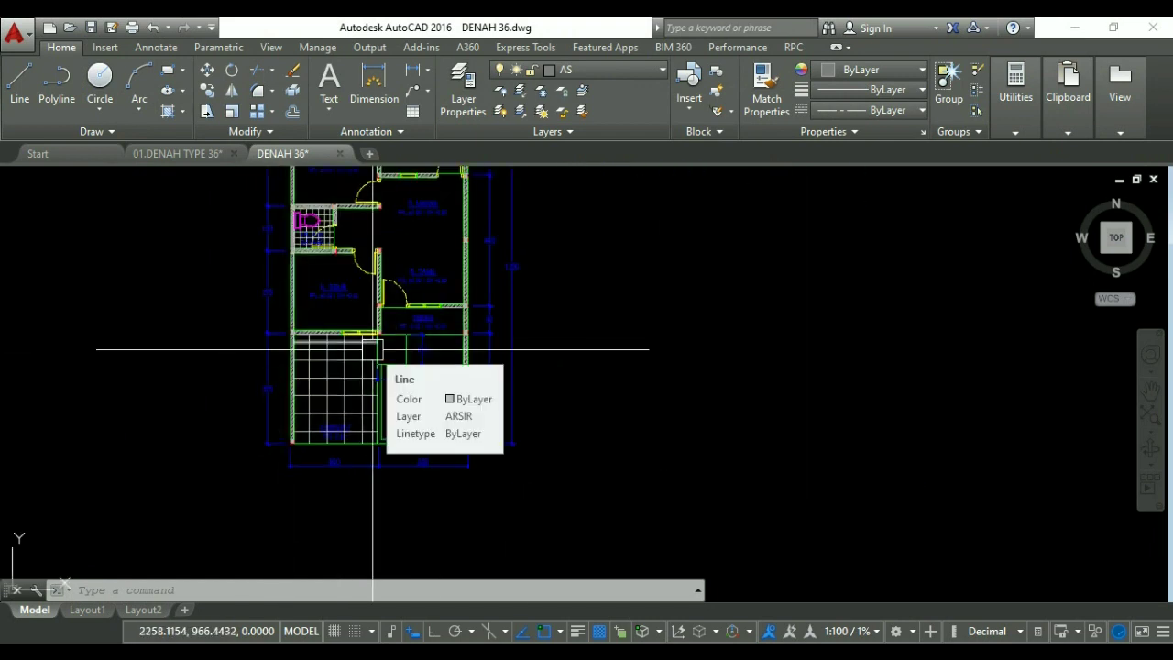
type("RAY")
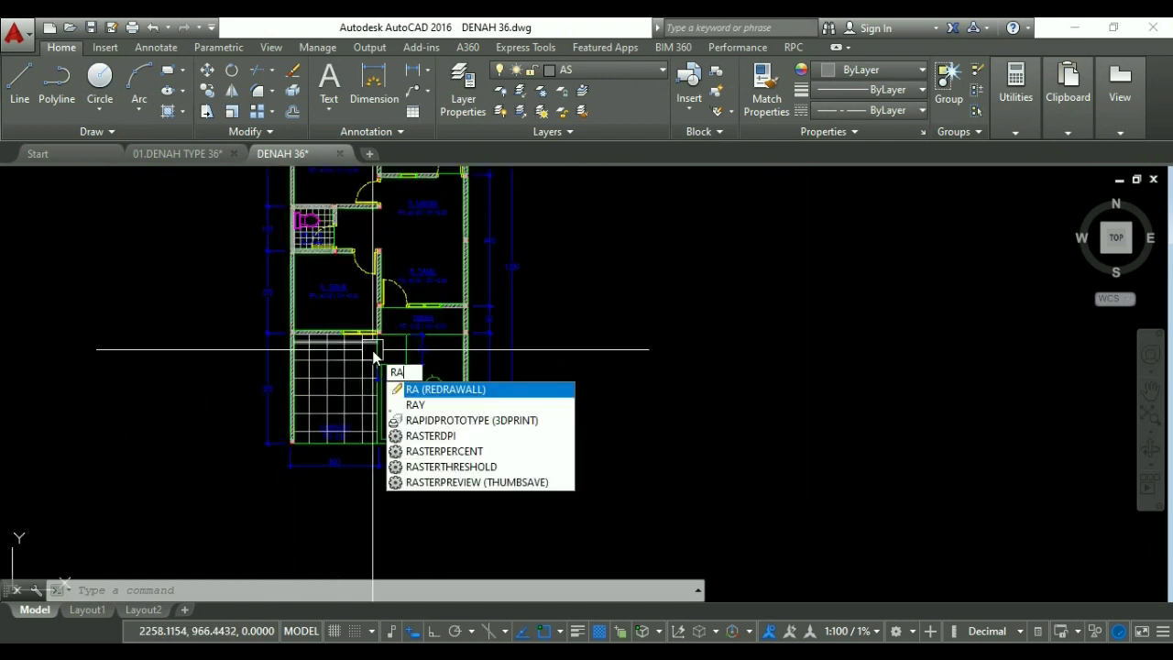
key("Return")
scroll(324, 395, "up", 10)
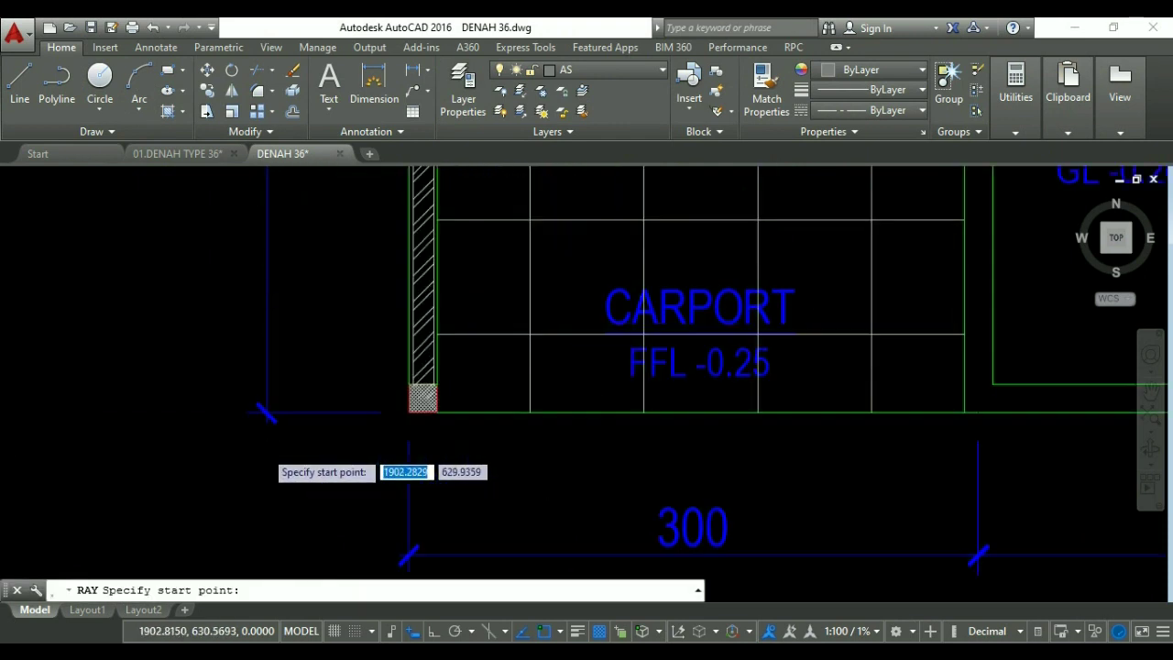
left_click(221, 368)
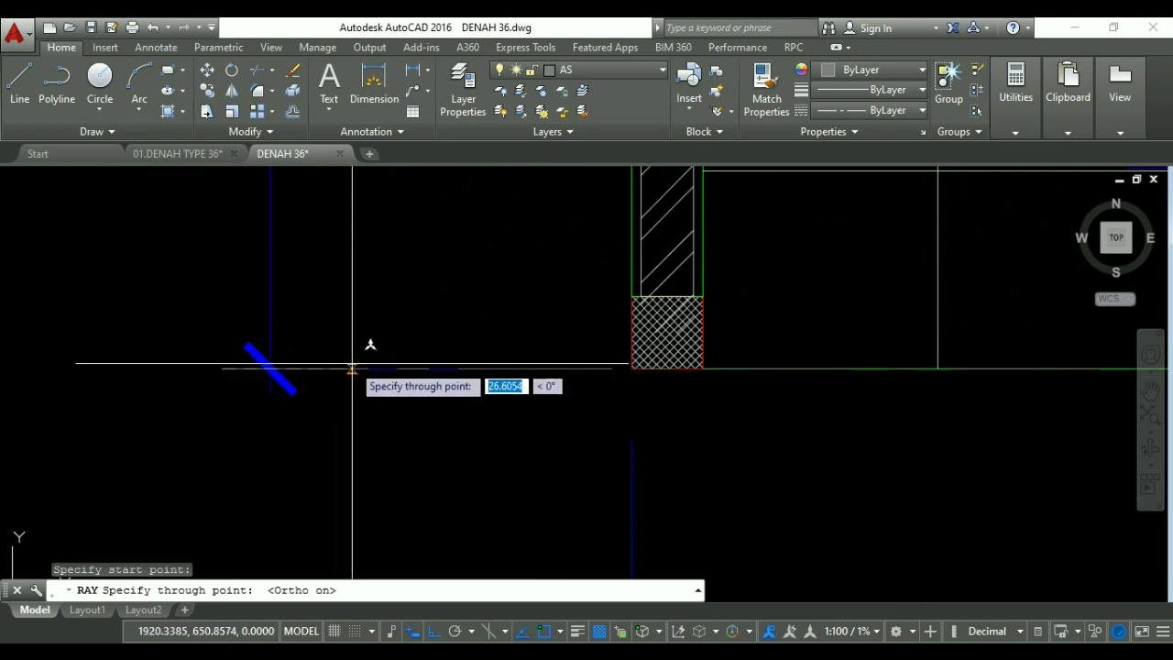
left_click(352, 367)
key("Return")
scroll(348, 362, "down", 6)
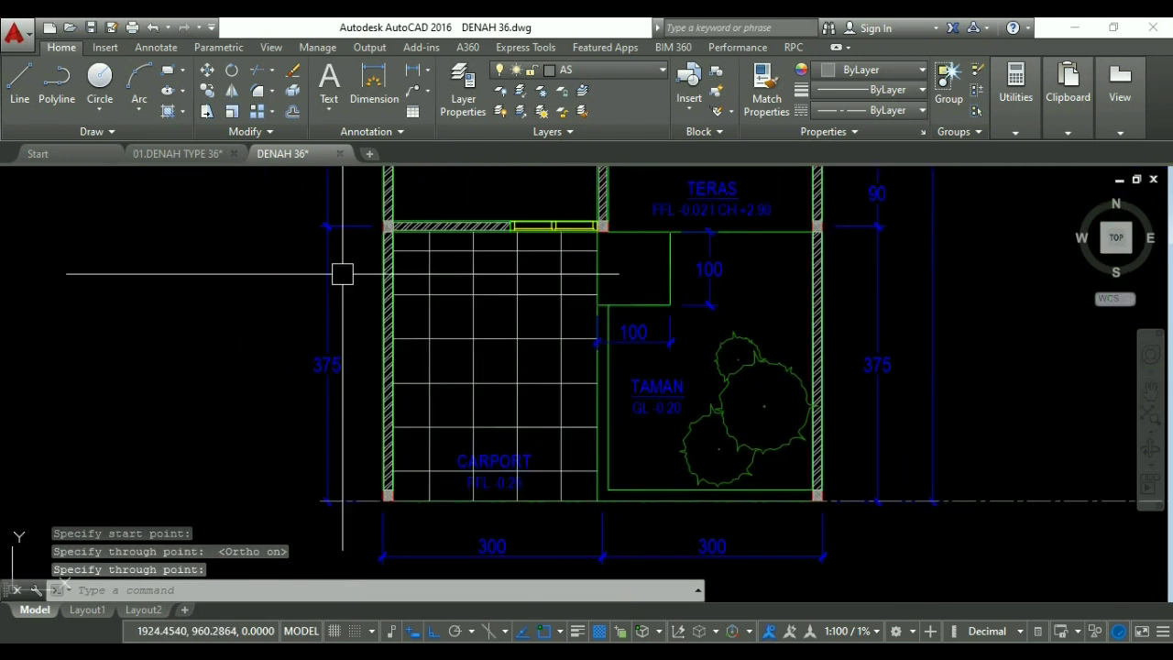
Draw a horizontal ray across the plan along the wall between carport and front bedroom, starting at the left-hand dimension line.
scroll(340, 223, "up", 6)
key("Return")
left_click(312, 221)
left_click(316, 221)
key("Return")
scroll(348, 326, "down", 7)
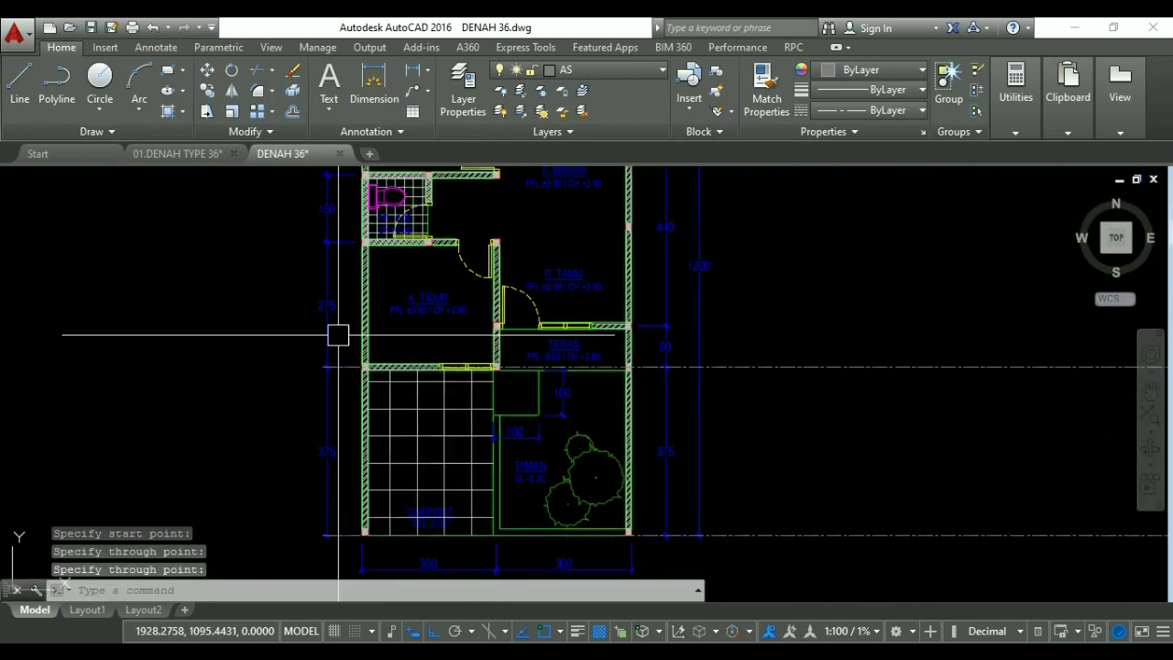
Draw a horizontal ray along the wall between front bedroom and bathroom, starting at the left-hand dimension line.
scroll(508, 321, "up", 4)
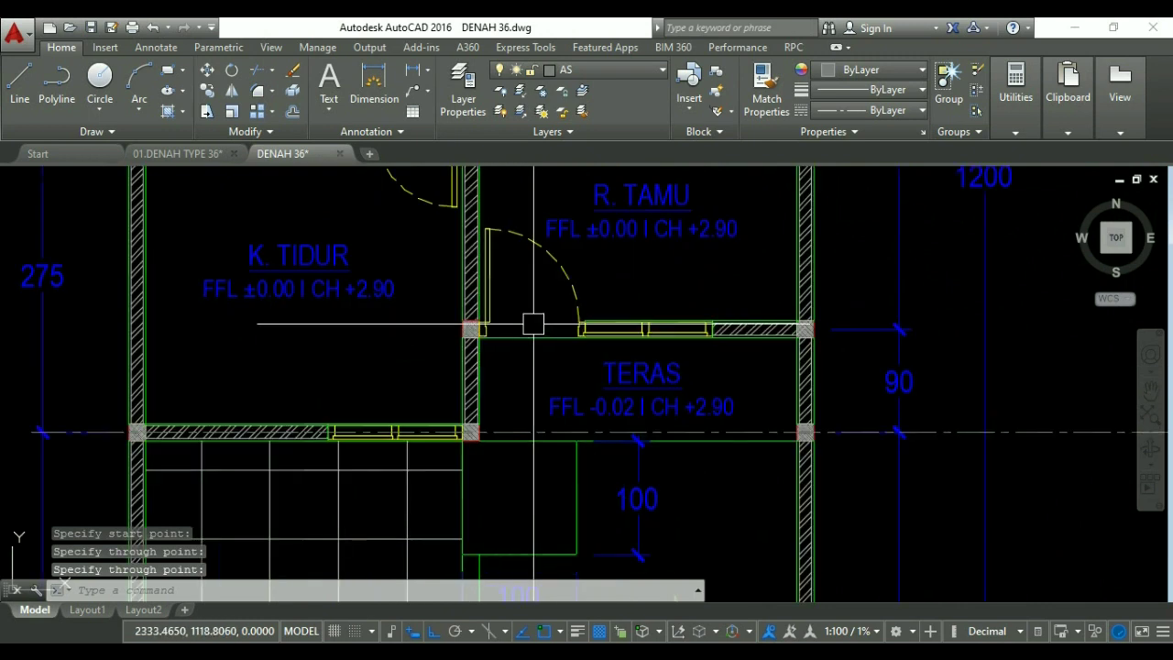
scroll(534, 322, "down", 4)
middle_click_drag(387, 325, 340, 383)
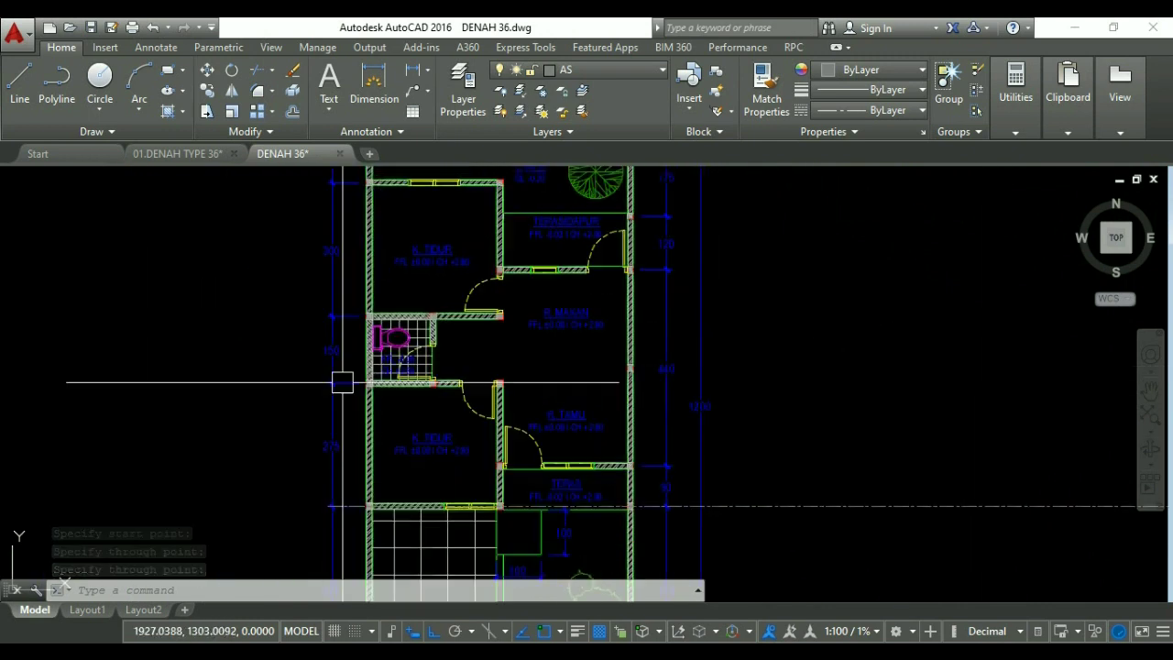
key("Return")
scroll(335, 384, "up", 8)
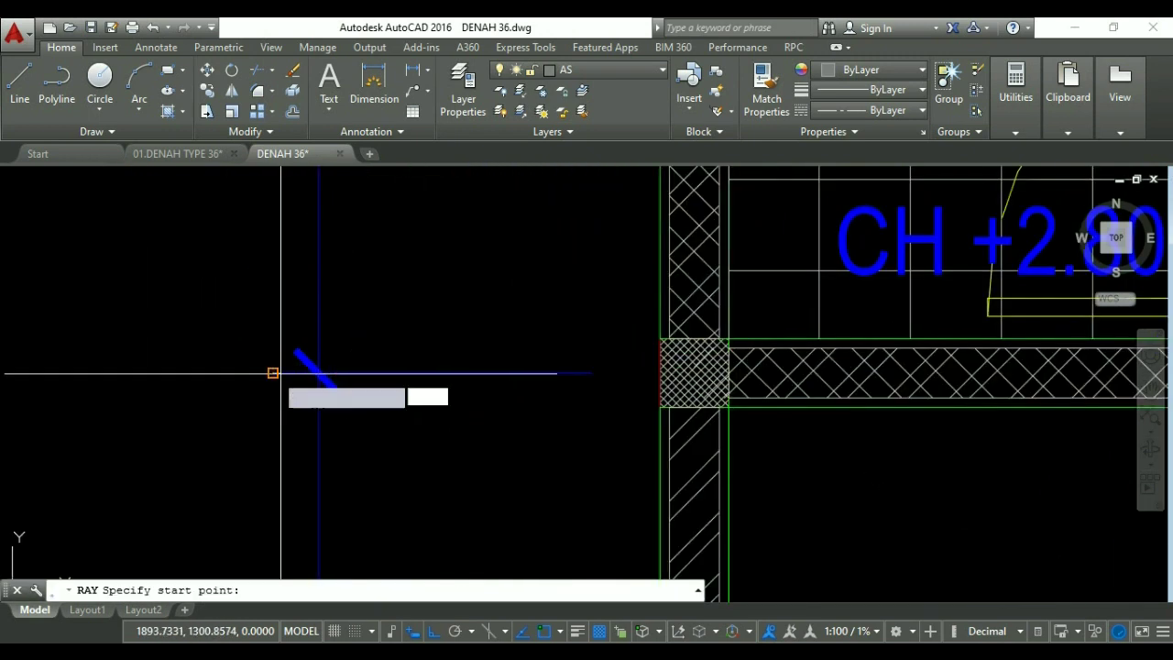
left_click(316, 373)
scroll(330, 376, "down", 5)
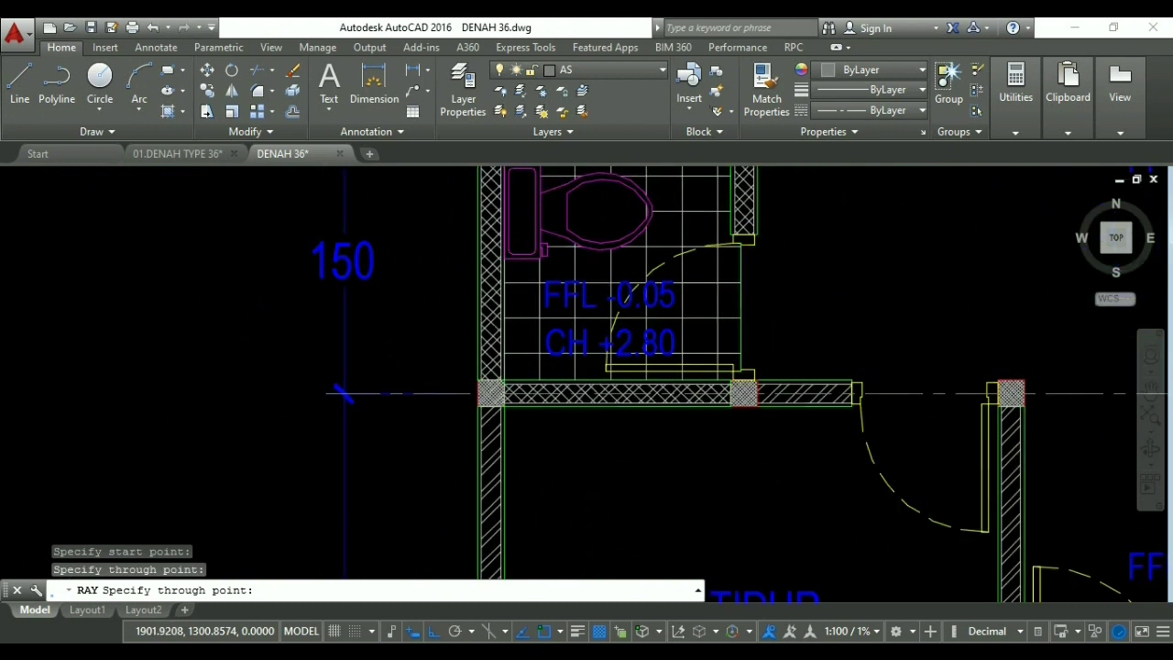
key("Return")
Draw a horizontal ray along the wall between bathroom and rear bedroom, starting at the left-hand dimension line.
scroll(330, 366, "up", 4)
key("Return")
scroll(325, 359, "up", 2)
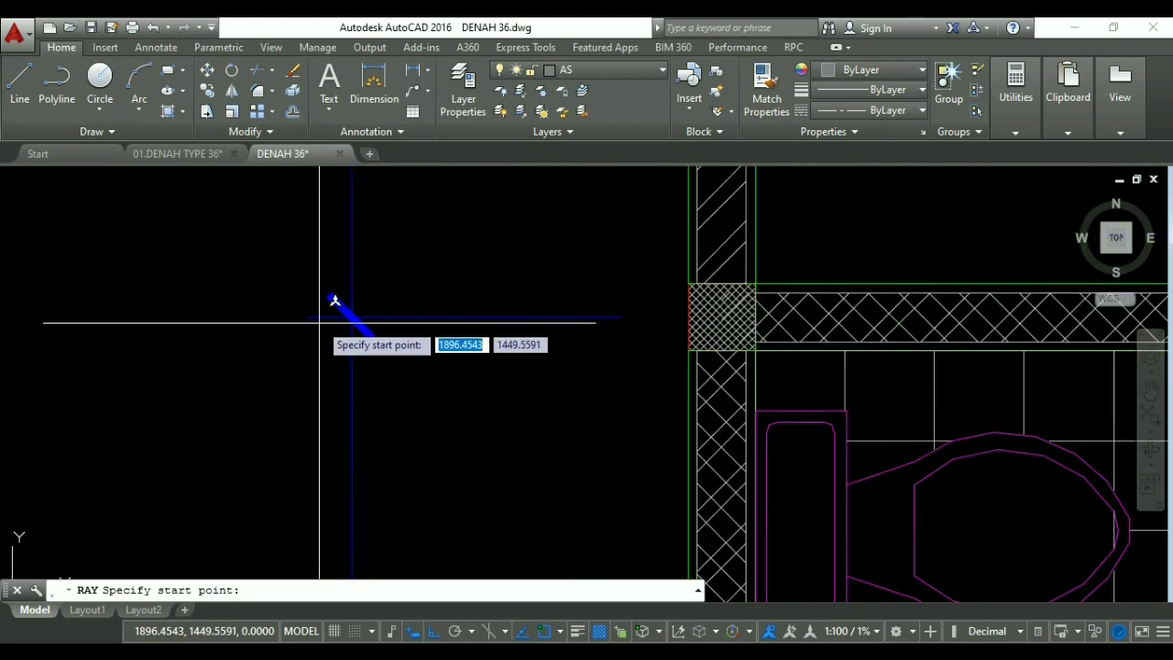
left_click(307, 317)
left_click(408, 318)
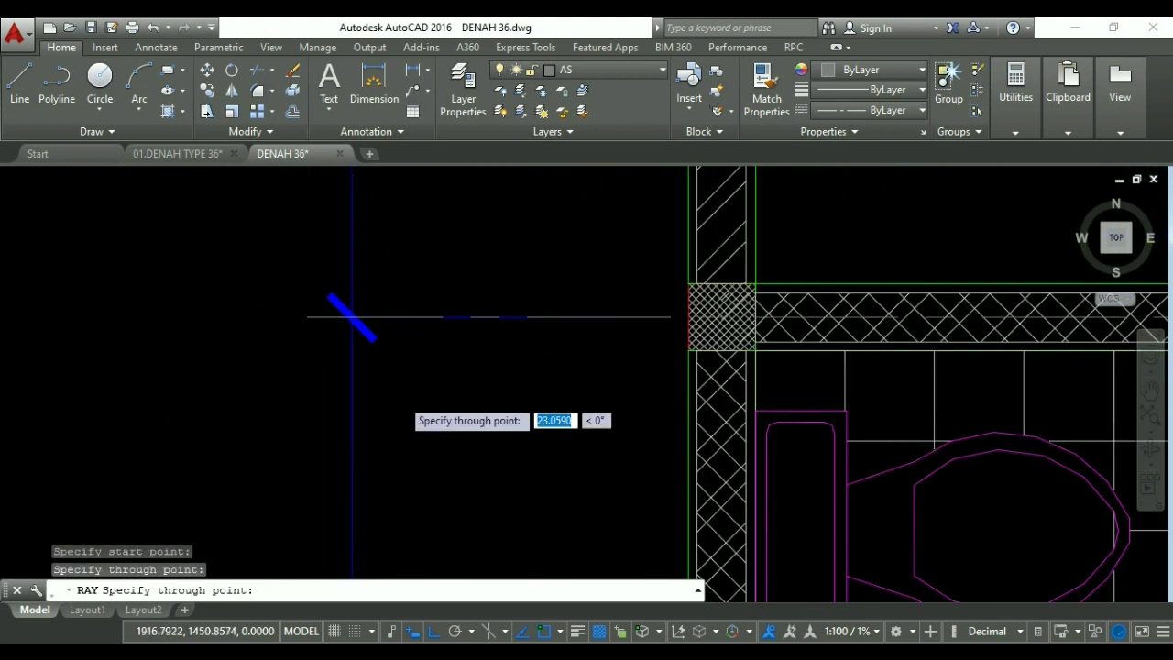
scroll(409, 318, "down", 5)
scroll(379, 358, "down", 4)
key("Return")
Draw a horizontal ray along the rear bedroom's window wall, starting at the lower end of the left-hand 100 dimension.
scroll(378, 358, "up", 6)
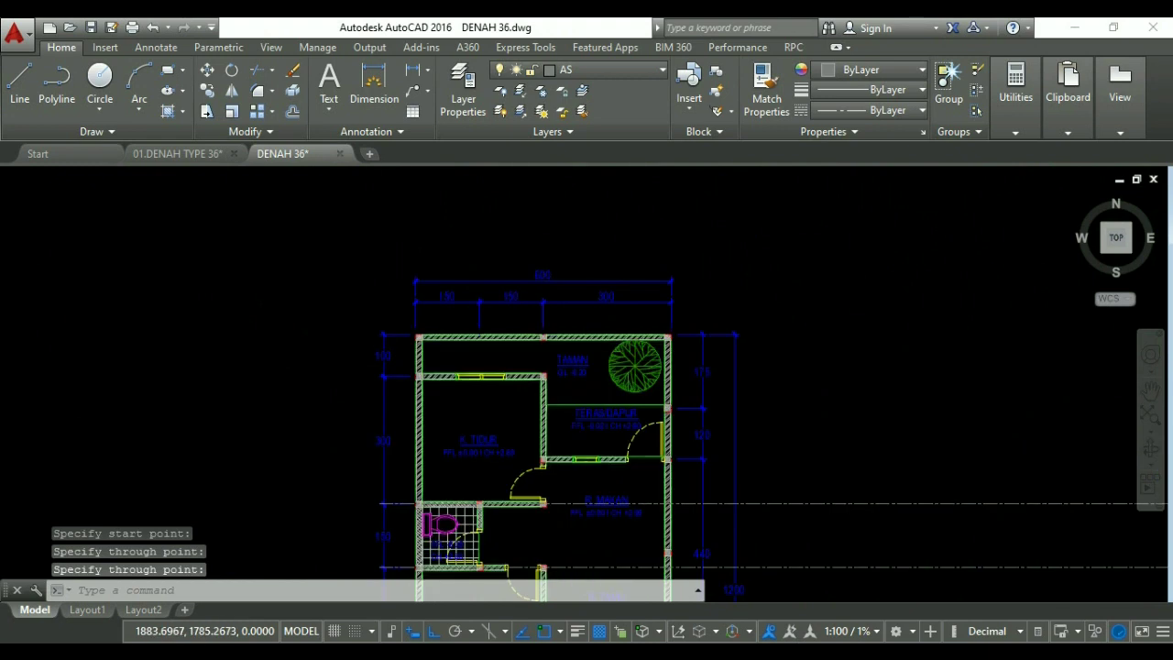
scroll(374, 362, "up", 2)
key("Return")
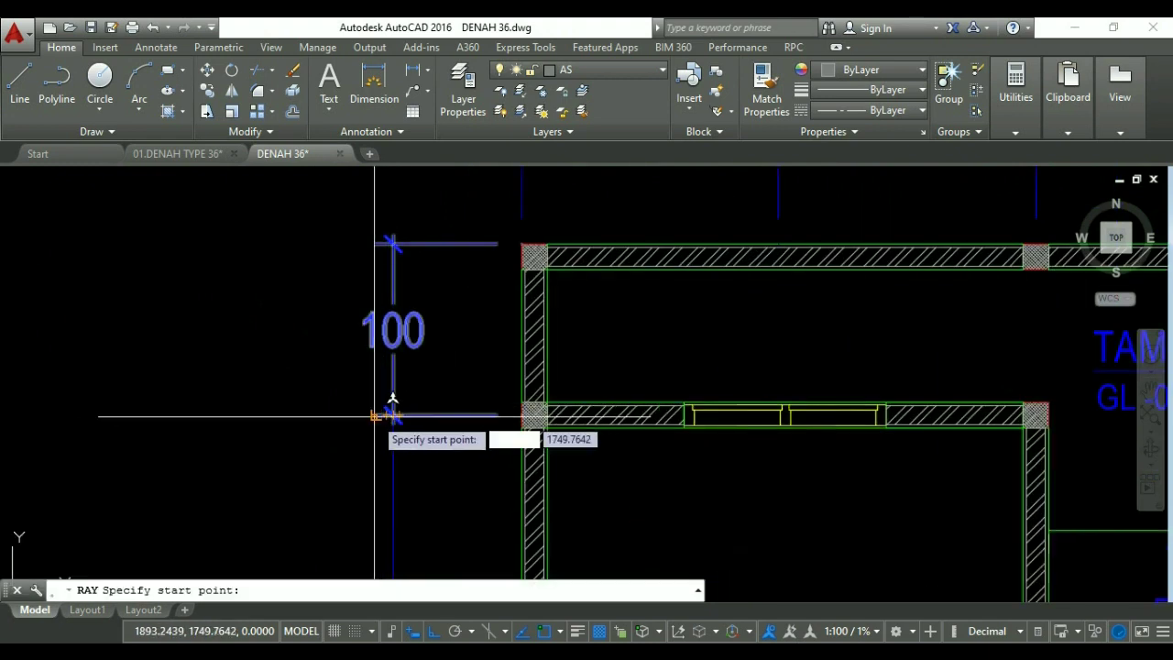
left_click(377, 415)
left_click(371, 403)
key("Return")
scroll(358, 376, "down", 5)
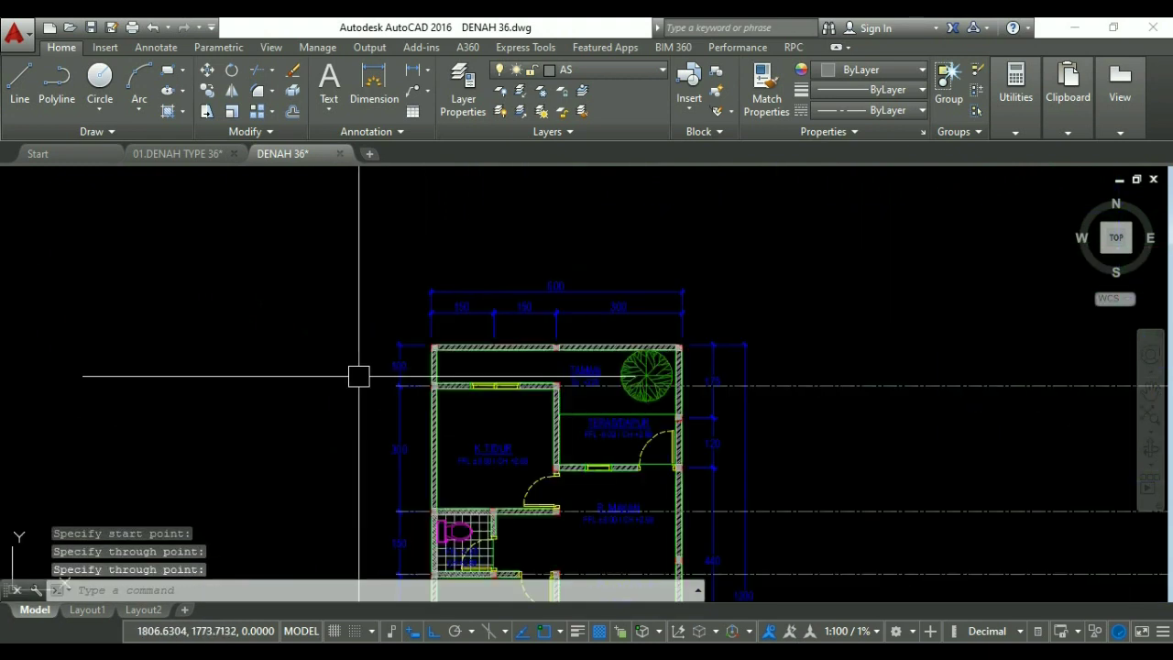
Draw a horizontal ray along the rear boundary wall from the upper end of the left-hand 100 dimension, and end the Ray command.
scroll(351, 388, "down", 4)
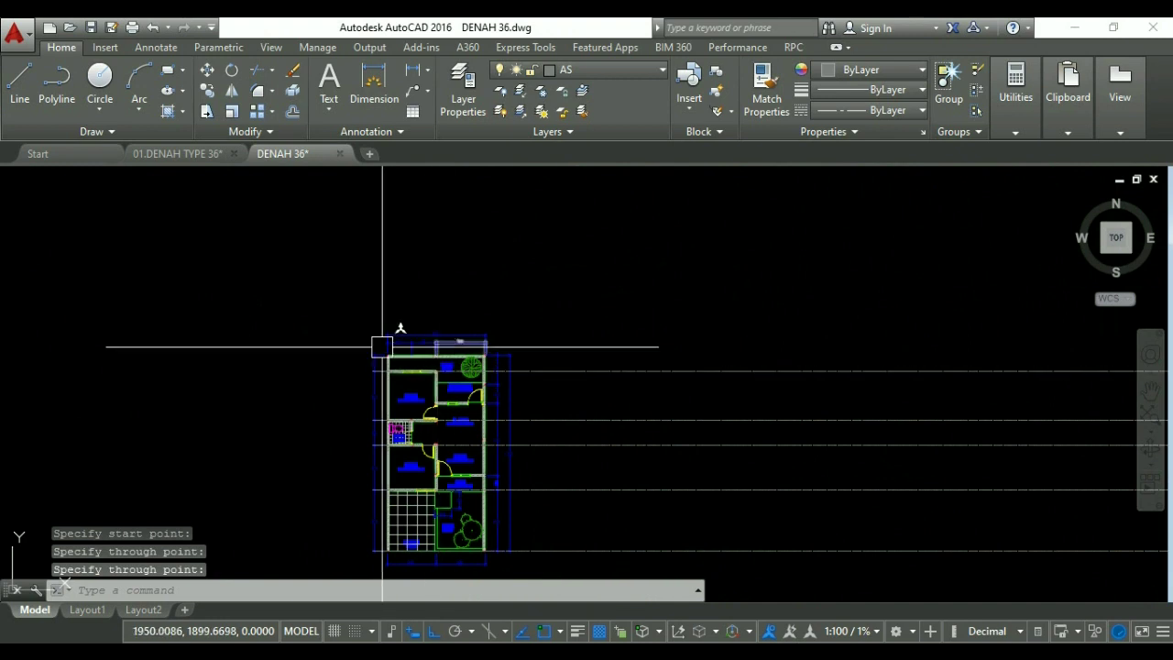
scroll(385, 343, "up", 6)
scroll(343, 385, "up", 6)
key("Return")
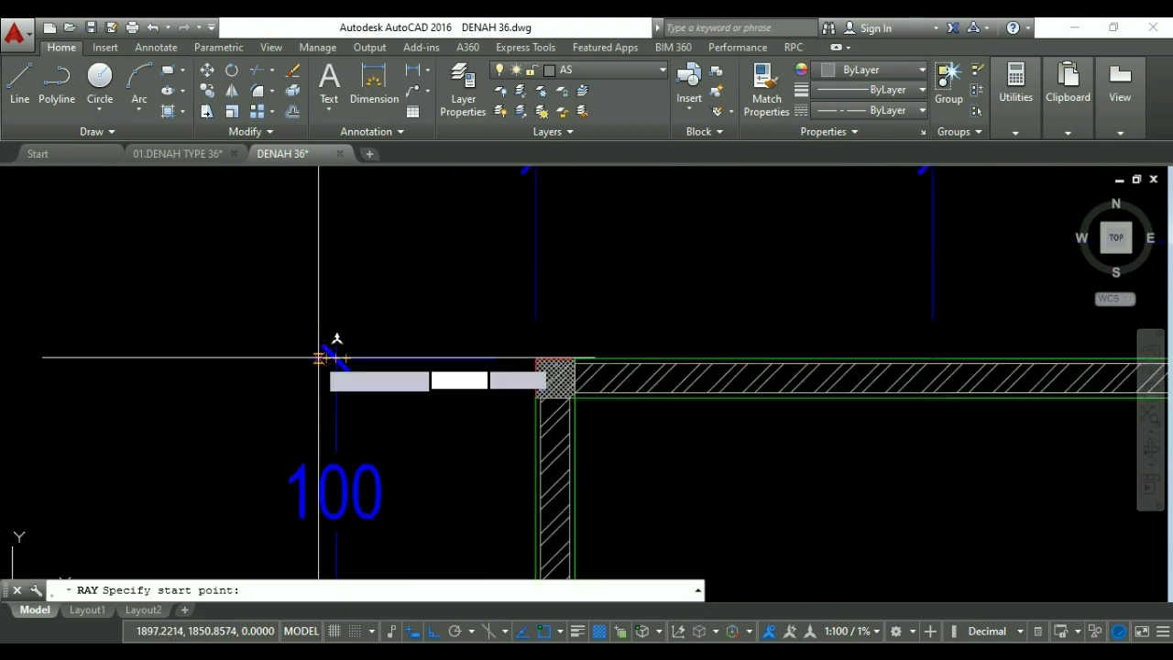
left_click(375, 359)
left_click(383, 358)
key("Return")
scroll(385, 354, "down", 8)
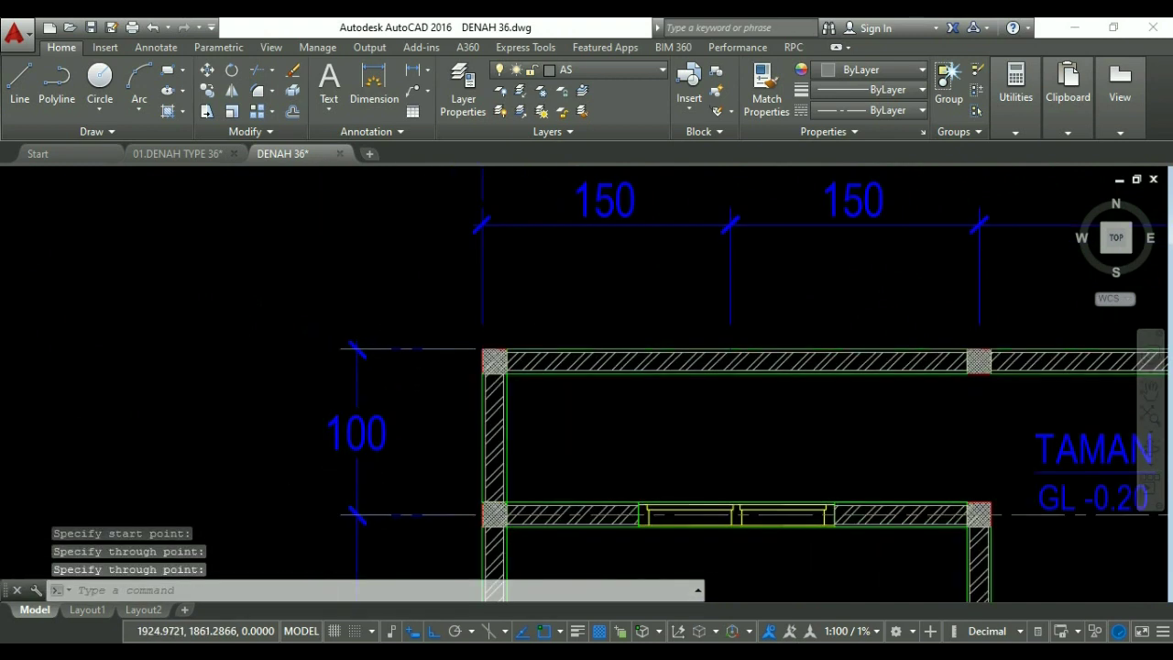
middle_click_drag(487, 368, 488, 352)
key("Escape")
key("Escape")
key("Escape")
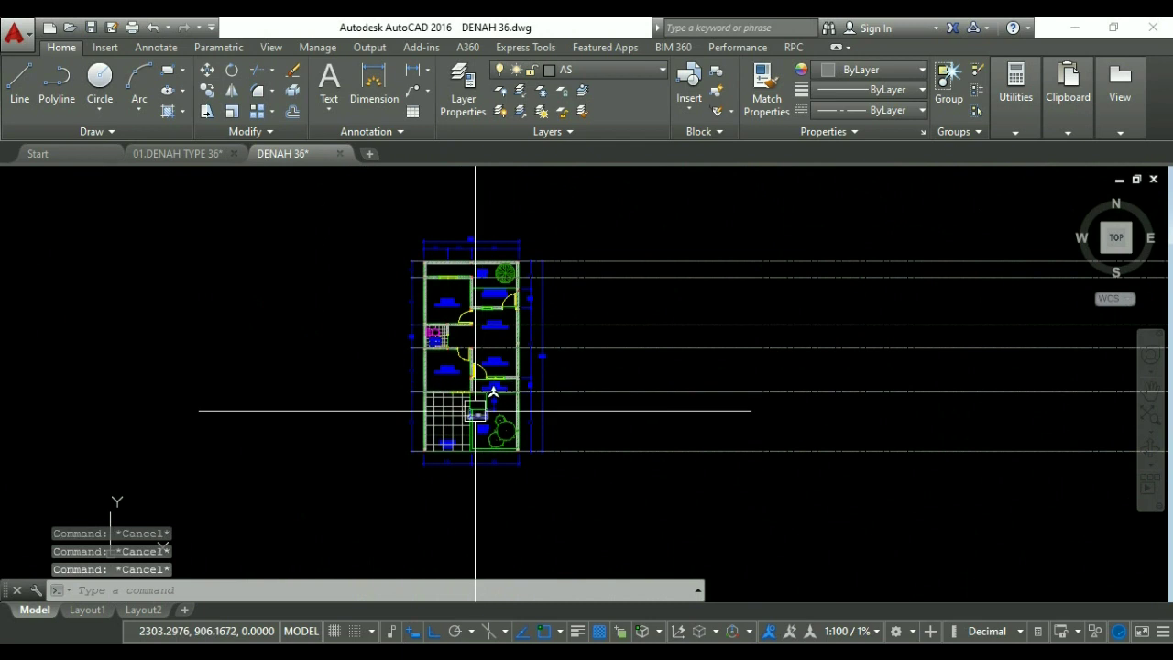
Draw a vertical construction line through the left end of the 300 dimension below the carport.
type("XL")
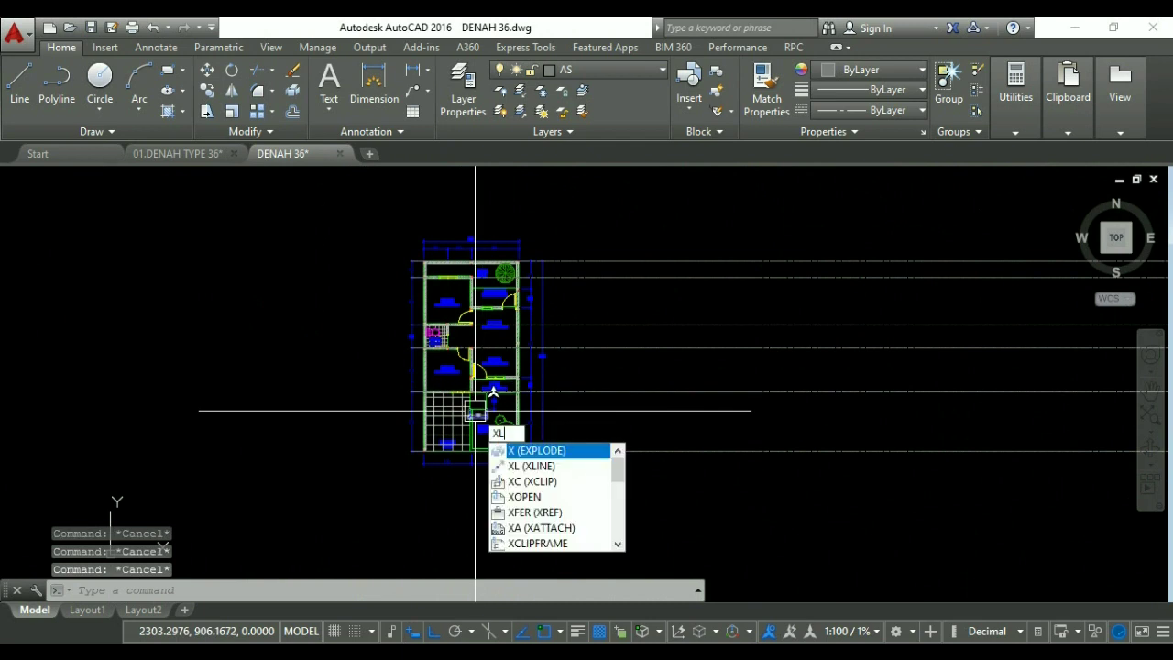
key("Return")
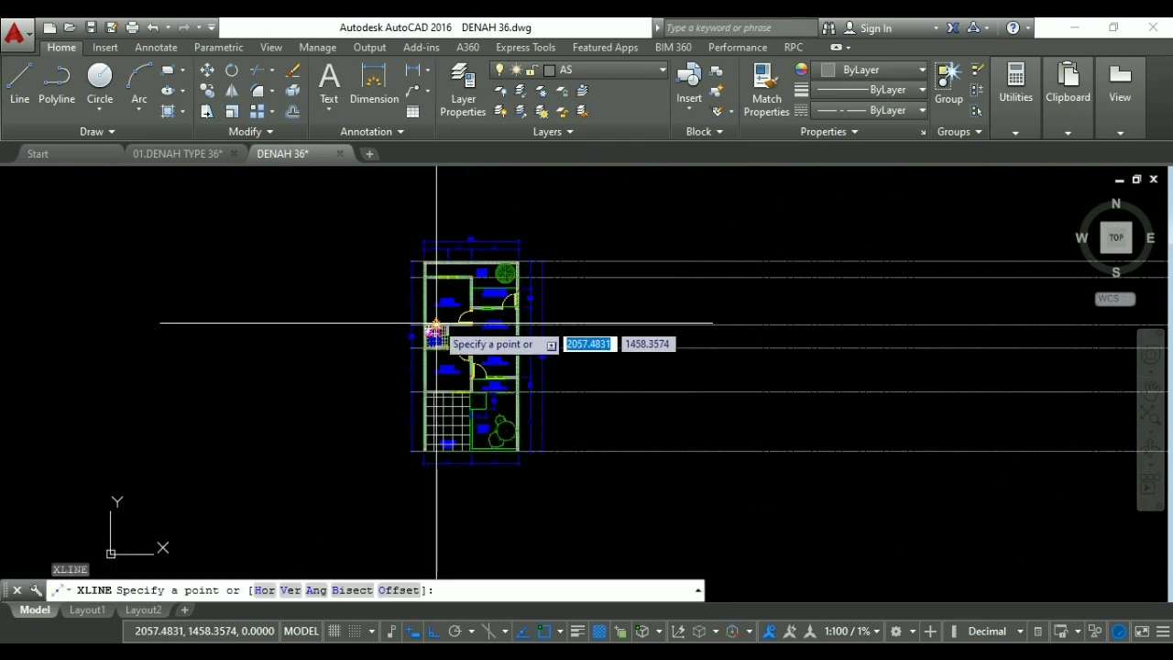
type("V")
key("Return")
scroll(432, 414, "up", 8)
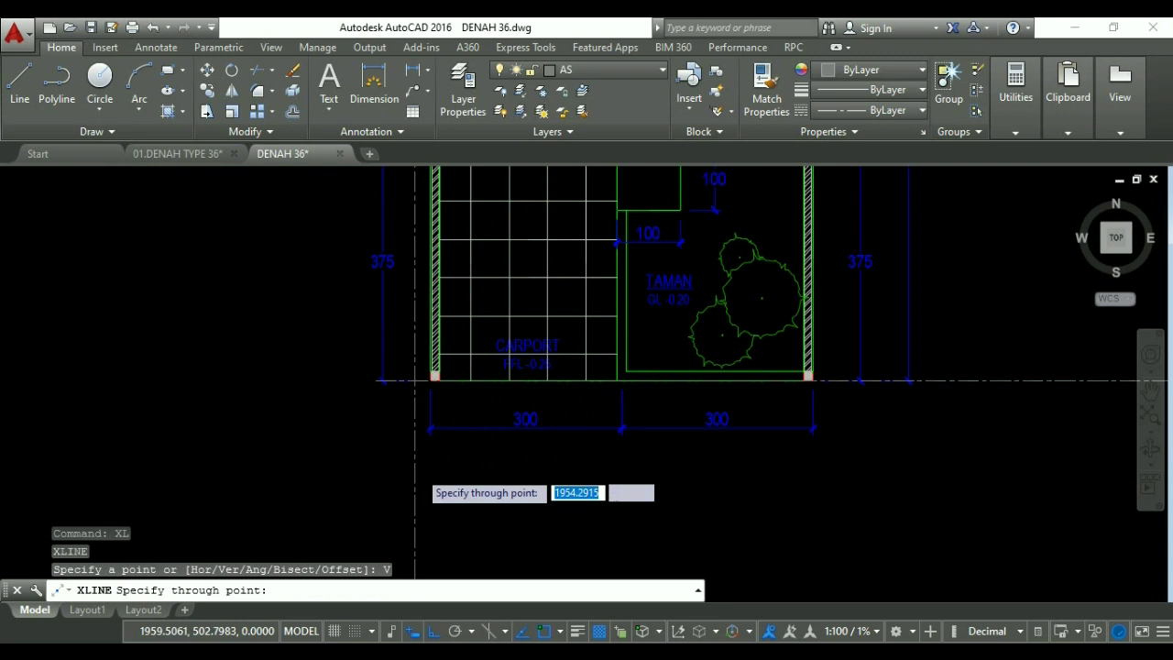
left_click(434, 317)
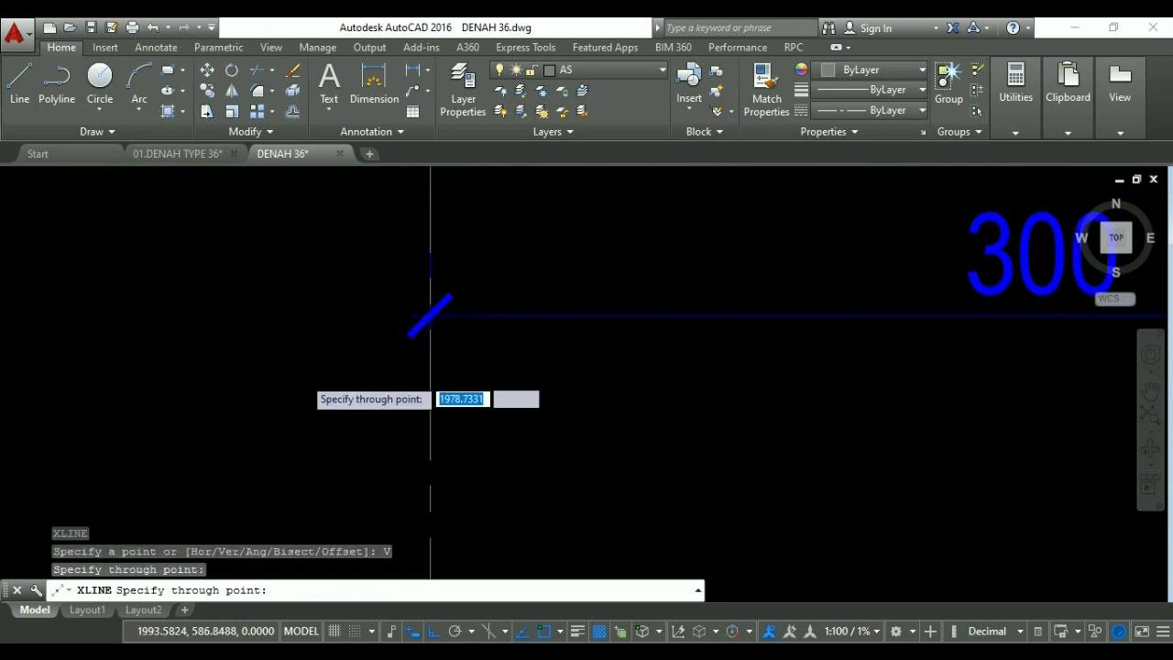
Draw vertical construction lines through the shared middle end and the right end of the two 300 dimensions below the plan.
scroll(490, 386, "down", 6)
scroll(493, 392, "up", 6)
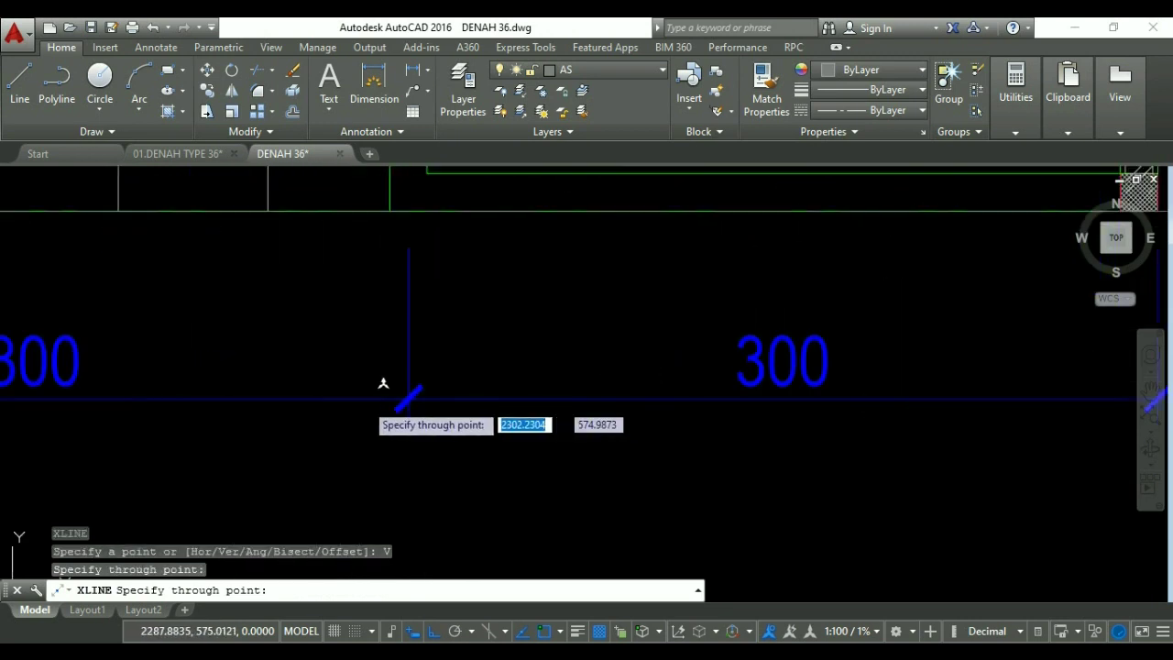
left_click(405, 399)
scroll(372, 394, "down", 5)
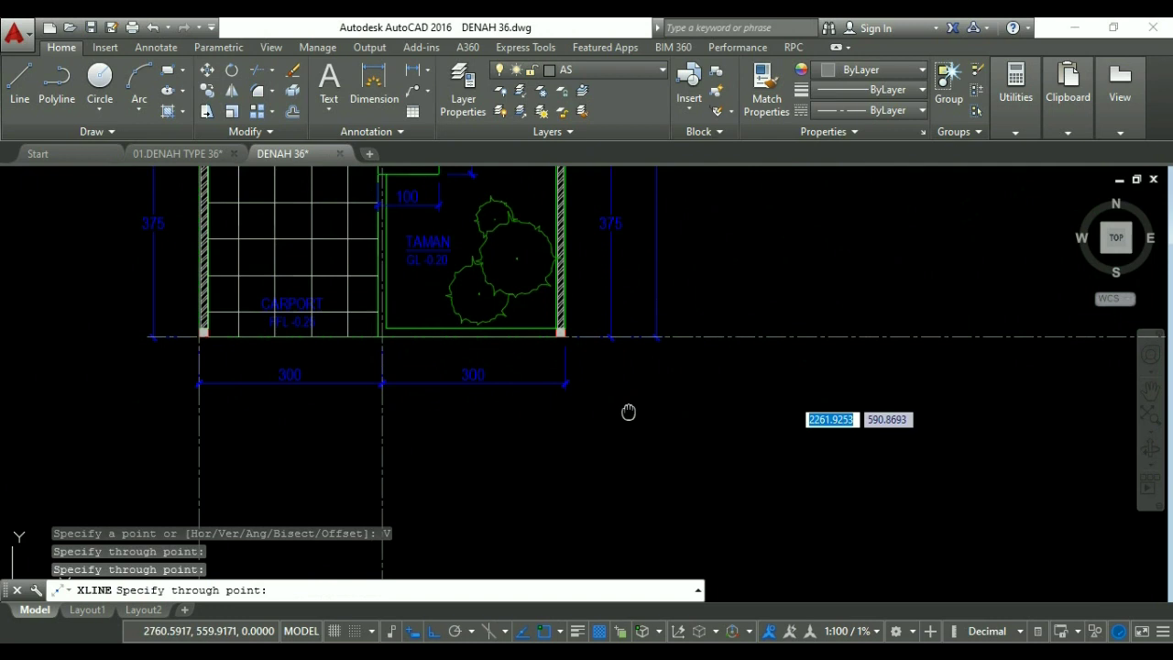
scroll(488, 408, "up", 5)
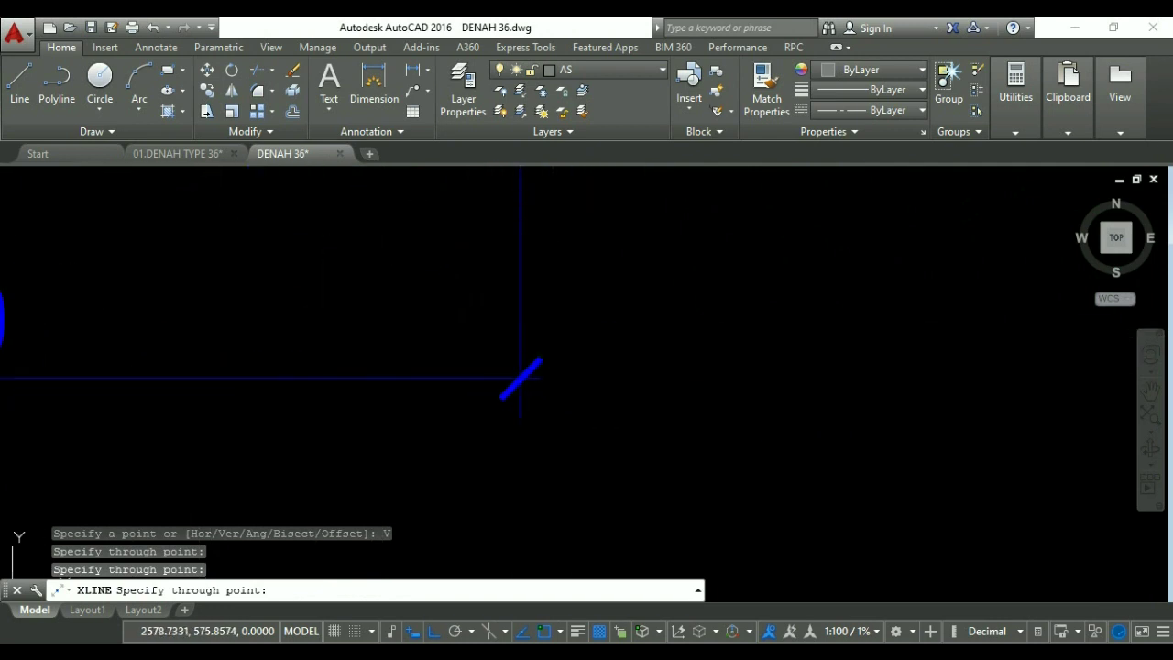
key("Return")
scroll(533, 450, "down", 5)
scroll(550, 449, "down", 4)
scroll(585, 445, "up", 2)
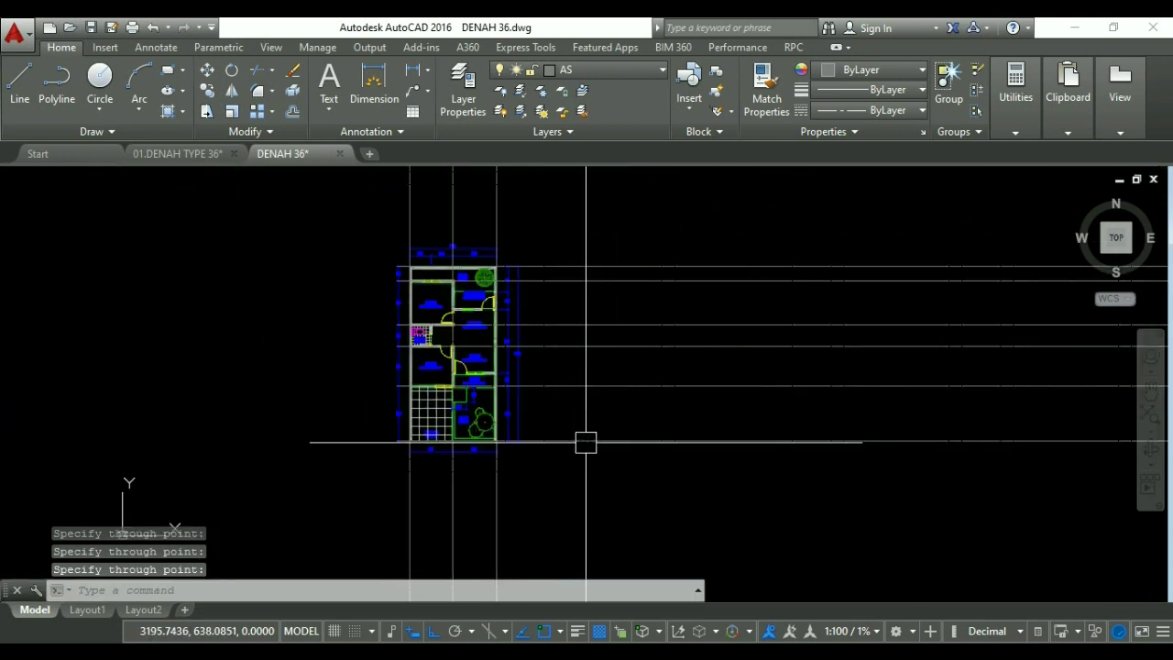
Draw a horizontal construction line just above the overall 600 dimension at the rear of the plan.
type("X")
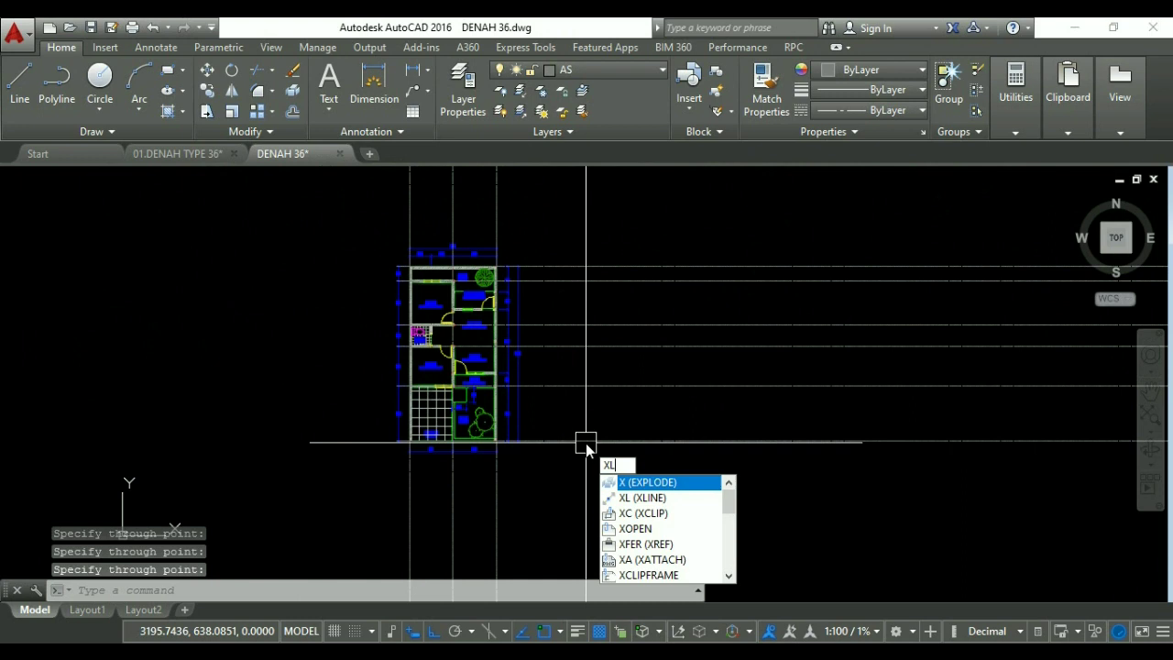
type("l")
key("Return")
type("H")
key("Return")
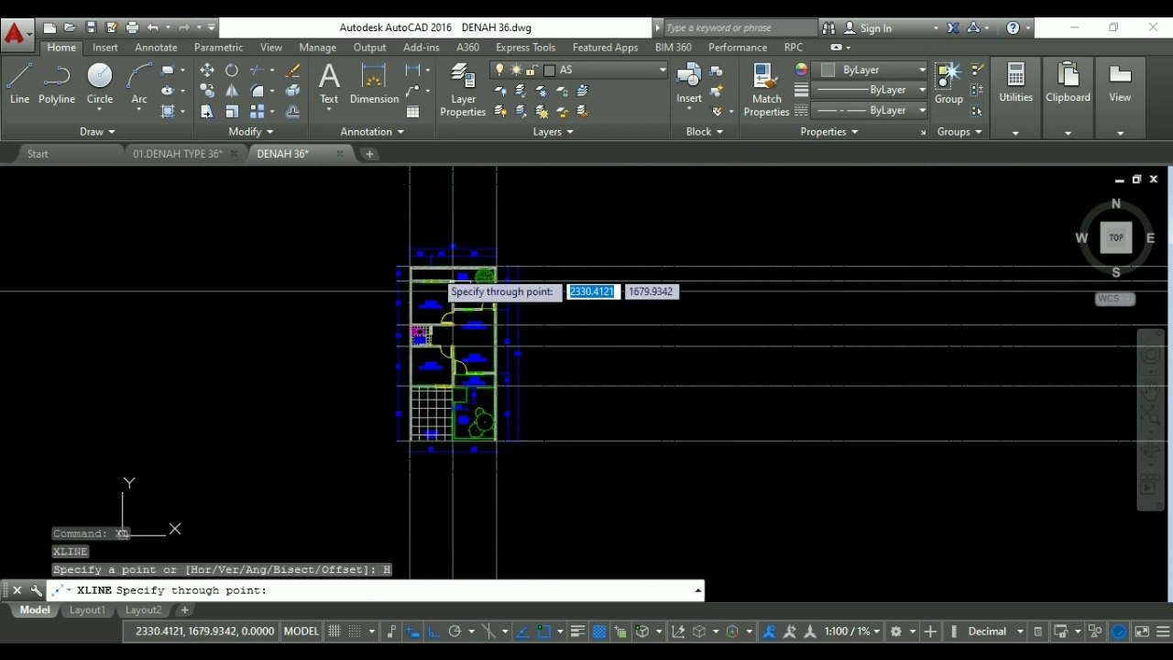
scroll(514, 248, "up", 6)
scroll(458, 237, "up", 8)
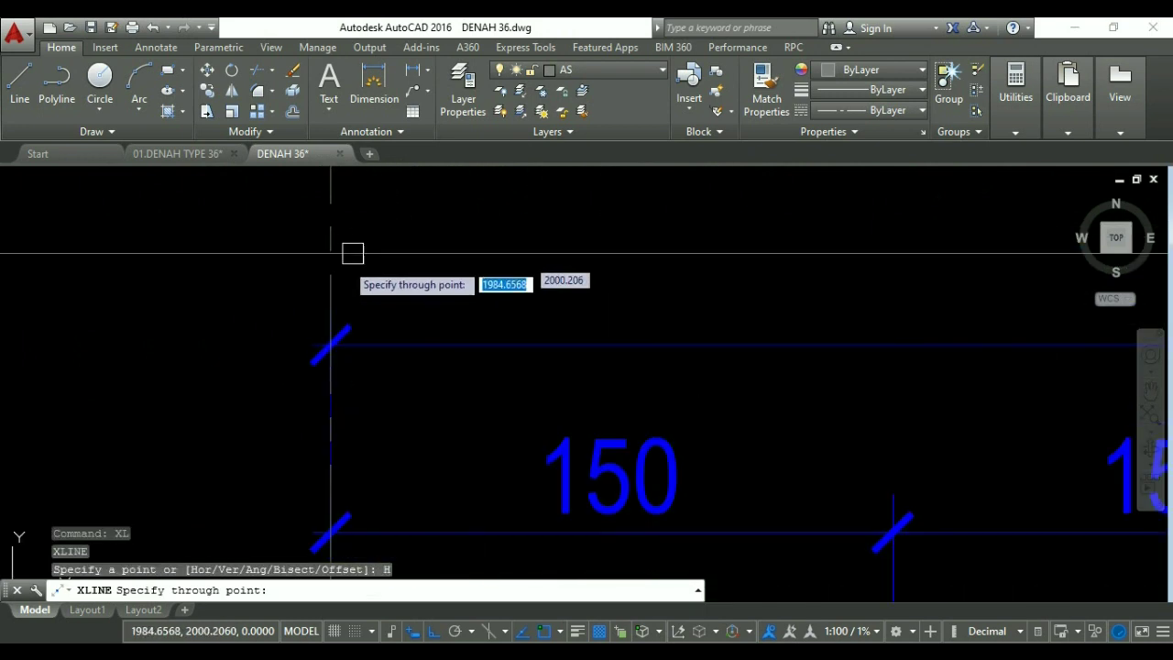
left_click(331, 344)
left_click(331, 301)
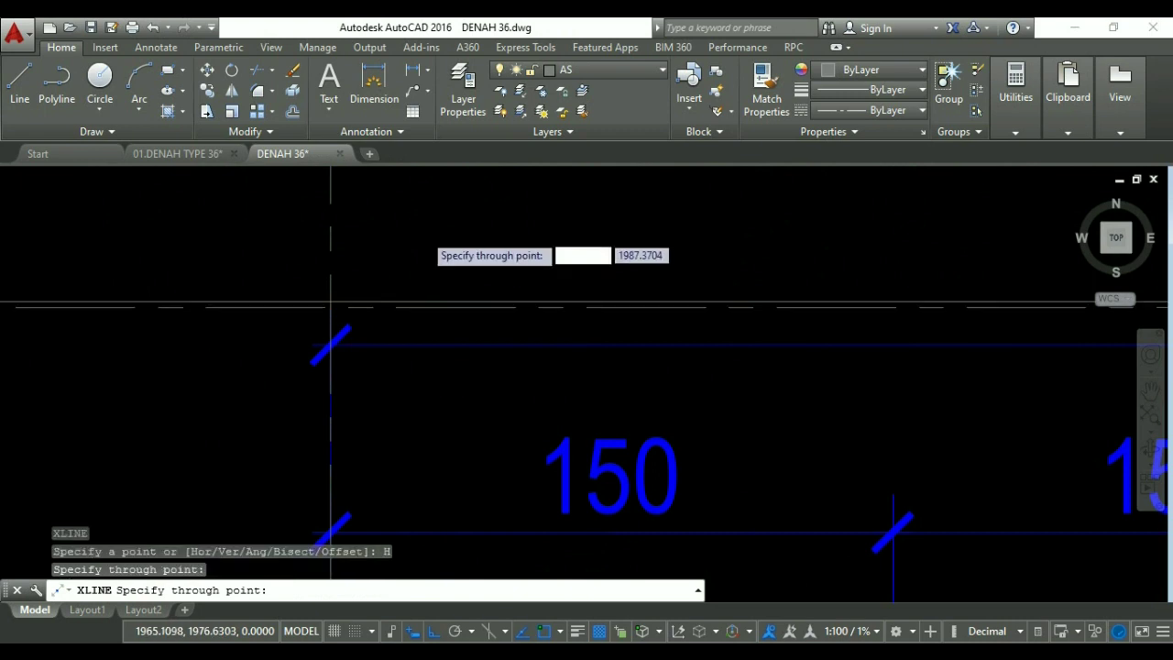
Draw a second horizontal construction line just below the 300 dimensions in front of the carport, and end the command.
scroll(424, 367, "down", 10)
middle_click_drag(423, 373, 425, 404)
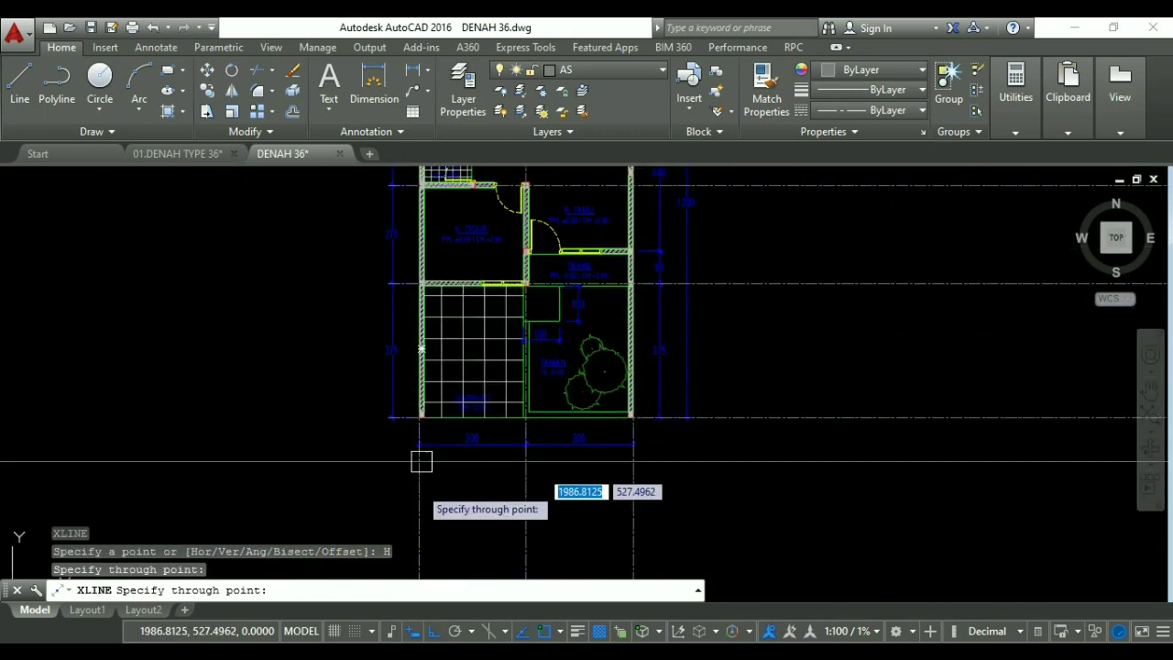
scroll(422, 412, "up", 10)
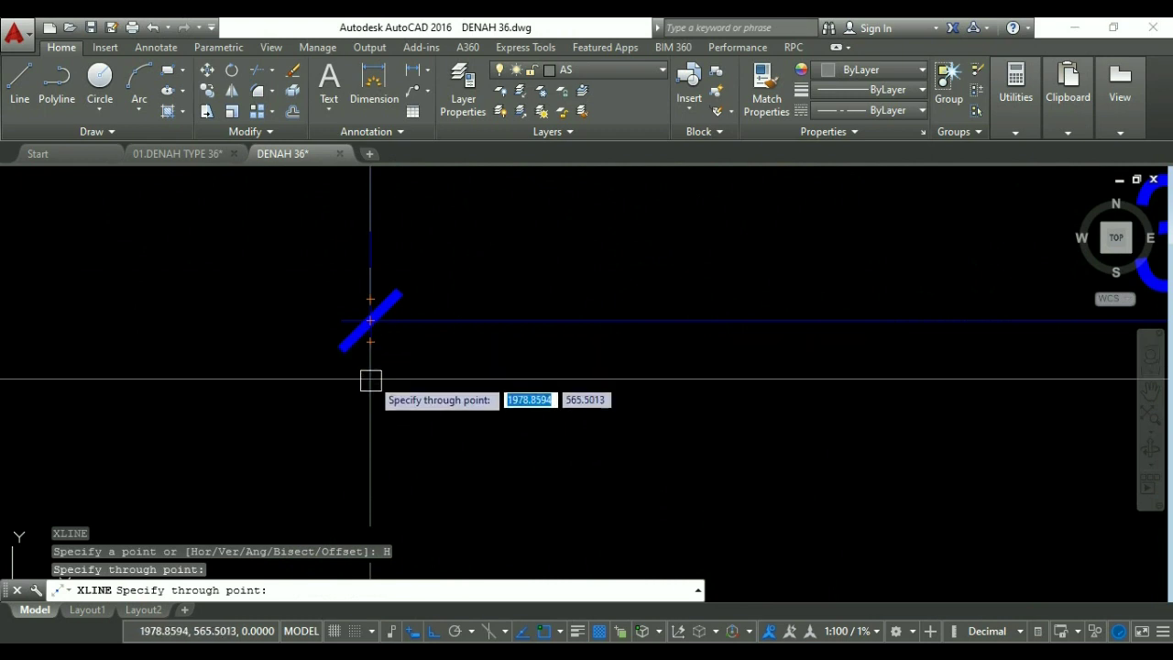
left_click(369, 379)
key("Escape")
key("Escape")
scroll(380, 374, "down", 4)
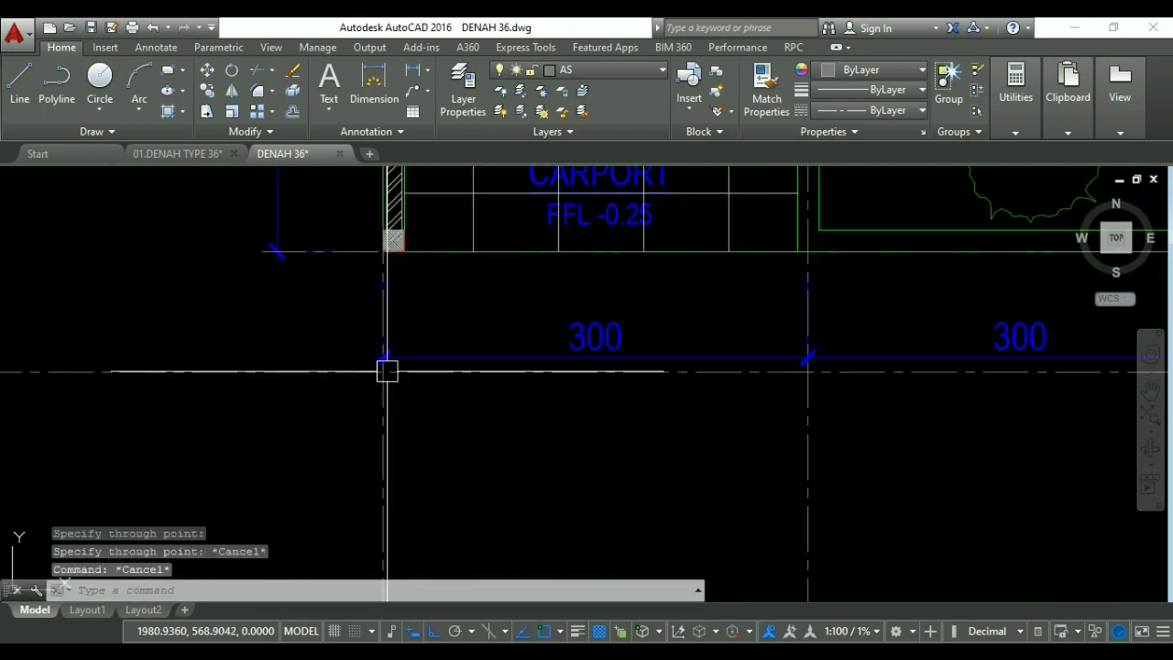
Trim the three vertical axes below the horizontal construction line under the 300 dimensions.
type("tr")
key("Return")
left_click(423, 374)
scroll(505, 412, "down", 4)
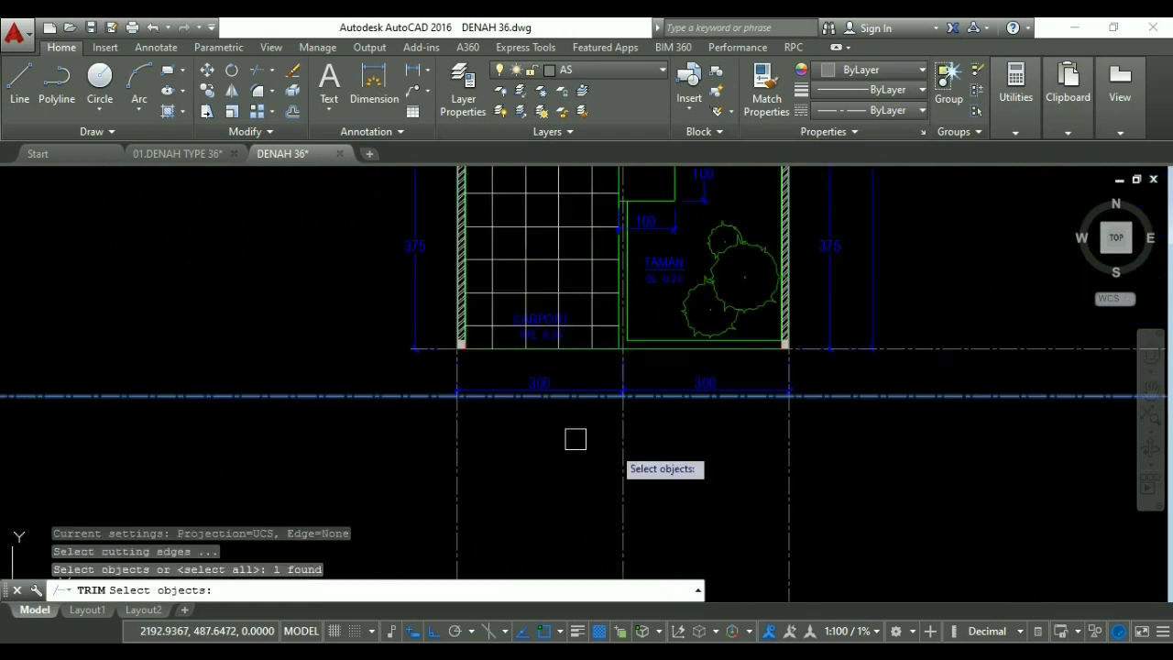
key("Return")
left_click(885, 512)
key("Escape")
key("Escape")
Erase the horizontal construction line below the 300 dimensions.
left_click(256, 382)
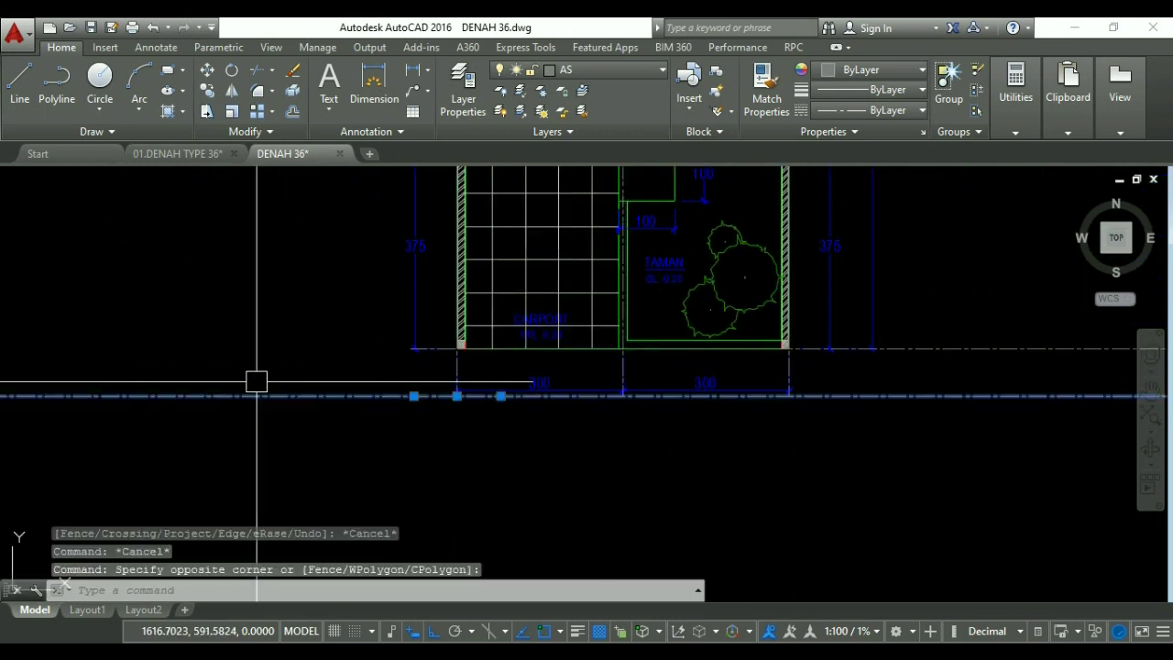
key("Delete")
scroll(275, 385, "down", 5)
key("Escape")
key("Escape")
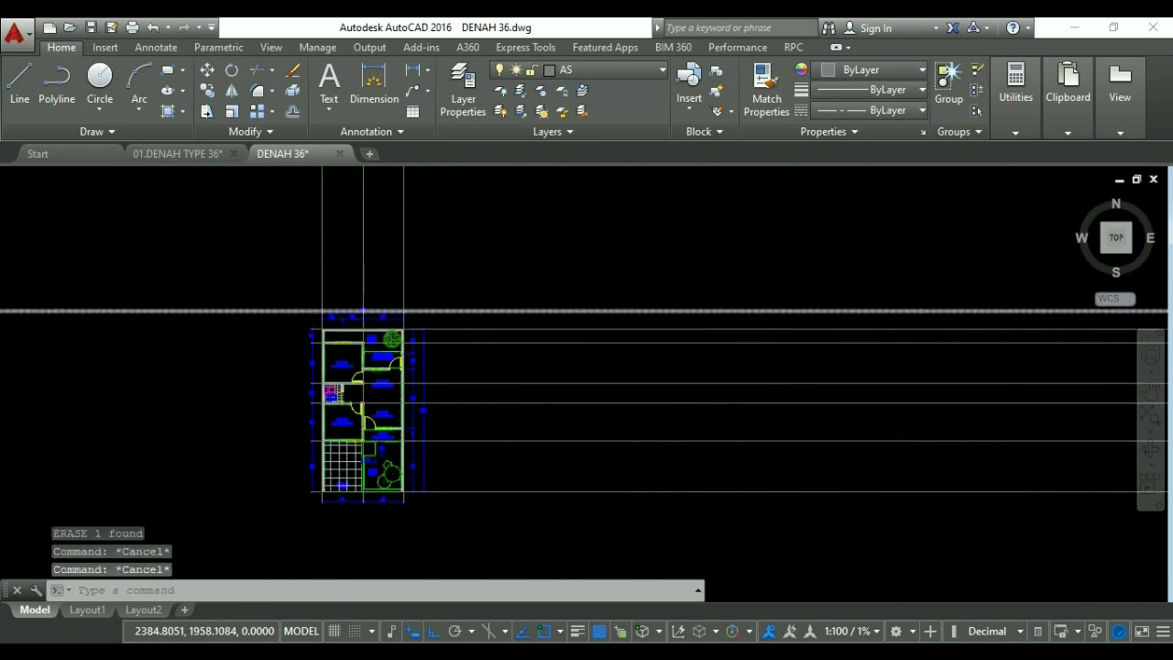
Trim the three vertical axes above the horizontal construction line over the 600 dimension.
scroll(463, 321, "up", 6)
type("tr")
key("Return")
scroll(376, 293, "up", 3)
left_click(510, 343)
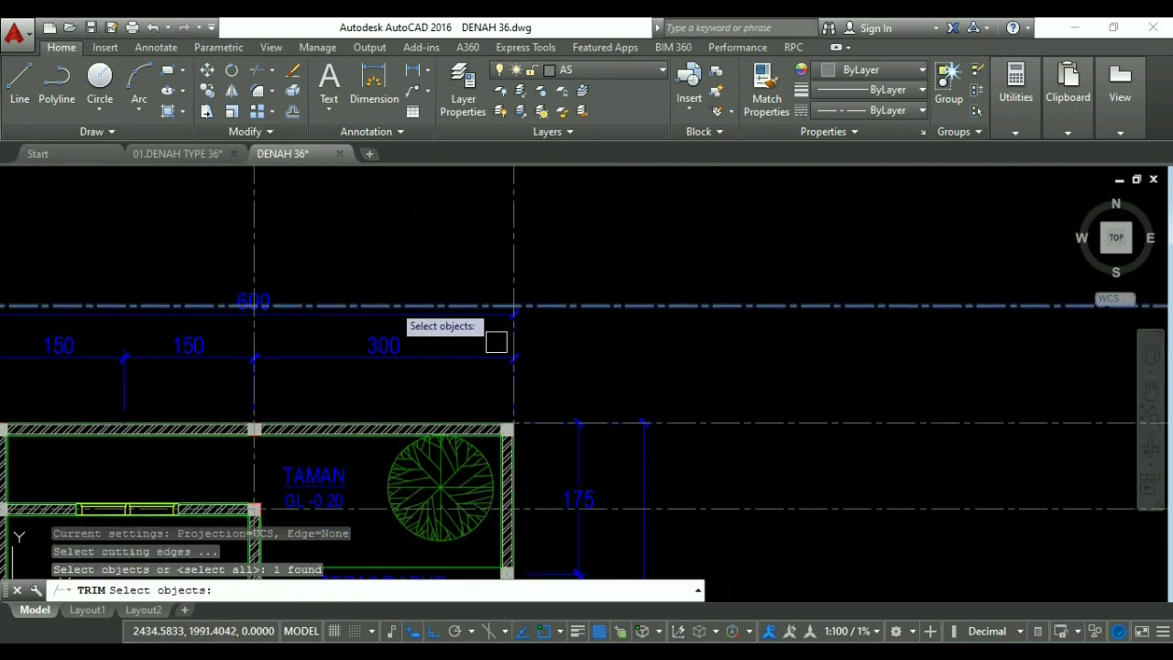
scroll(496, 342, "down", 3)
key("Return")
left_click(581, 253)
key("Escape")
Erase the horizontal construction line above the 600 dimension.
left_click(182, 341)
left_click(220, 307)
scroll(471, 370, "down", 4)
type("e")
key("Return")
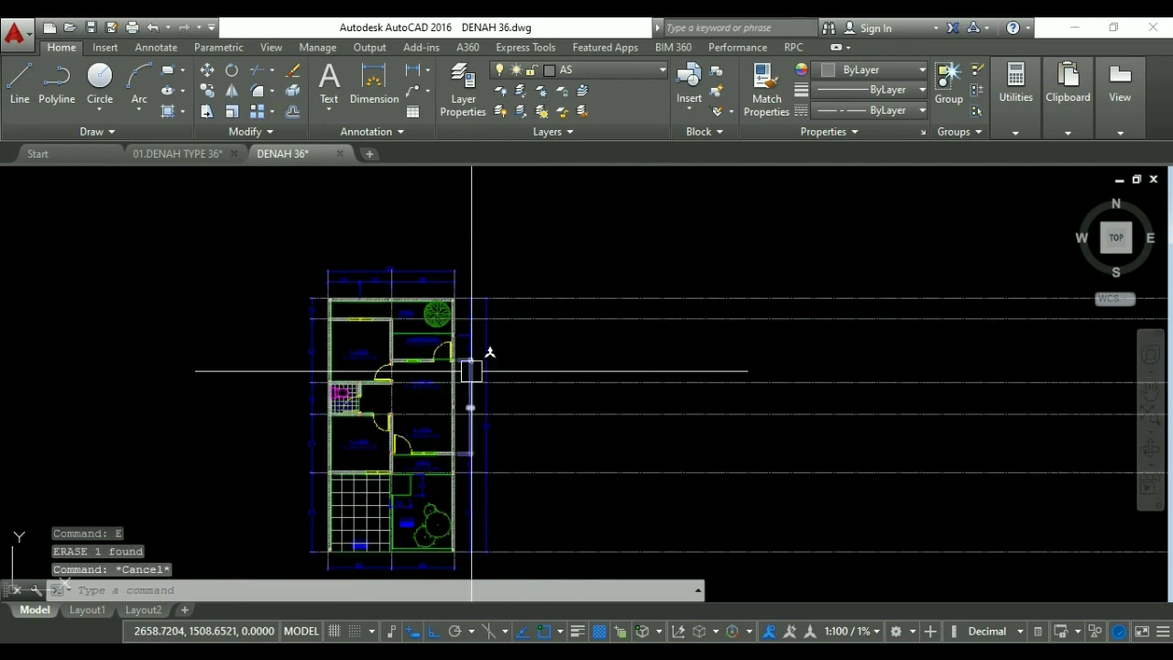
Draw a vertical construction line just right of the dimension line carrying the 90 dimension beside the terrace.
type("xl")
key("Return")
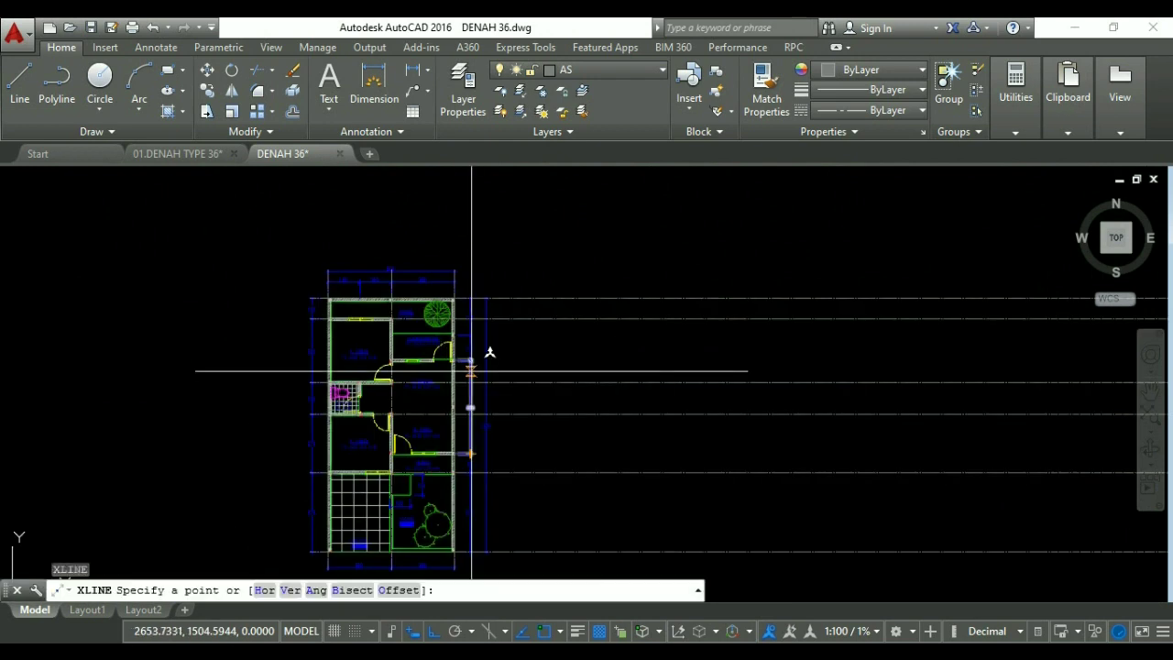
type("v")
key("Return")
scroll(458, 371, "up", 5)
scroll(502, 268, "up", 4)
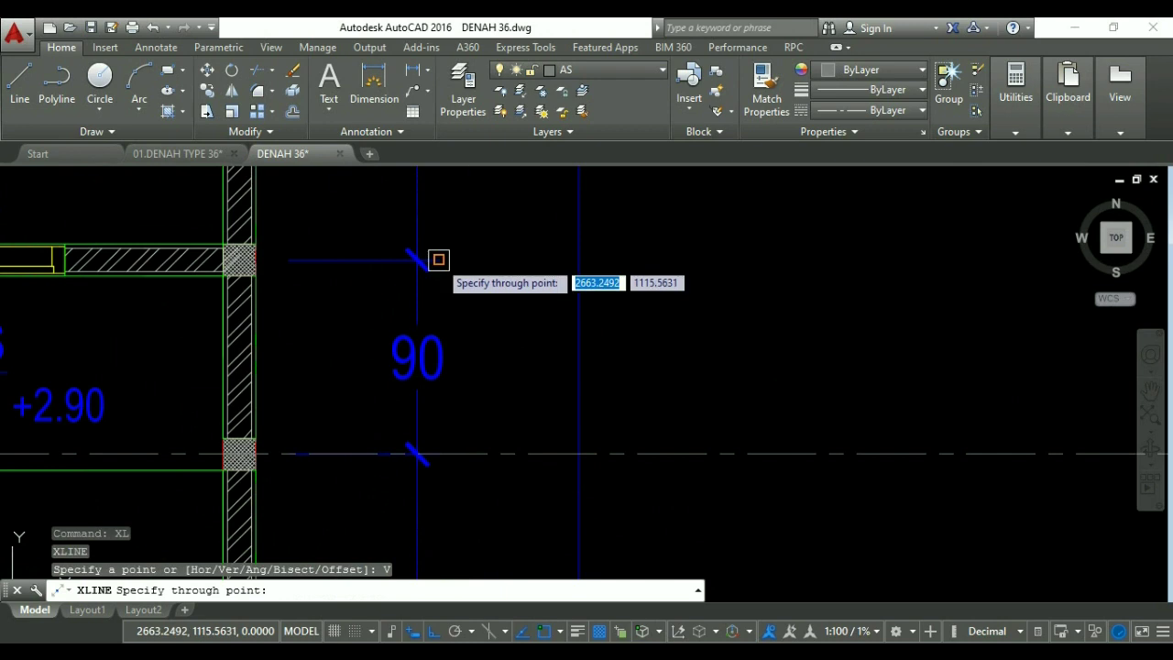
left_click(438, 260)
key("Escape")
Trim all horizontal axes to the right of the vertical construction line beside the 90 dimension.
type("tr")
key("Return")
left_click(441, 296)
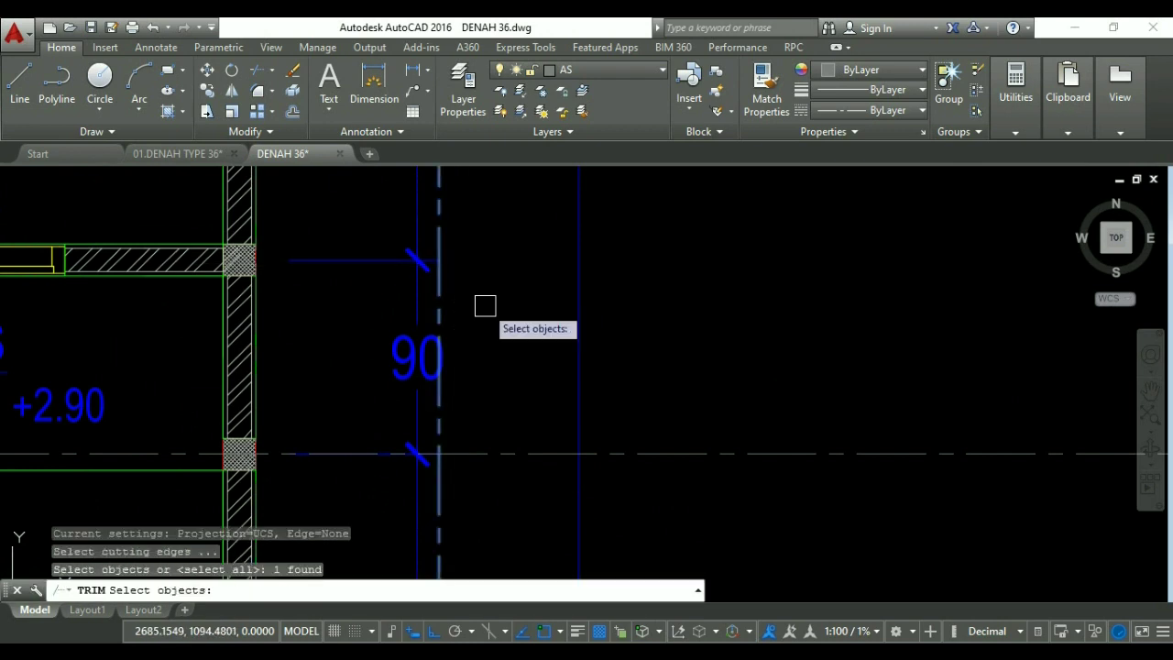
scroll(484, 305, "down", 6)
key("Return")
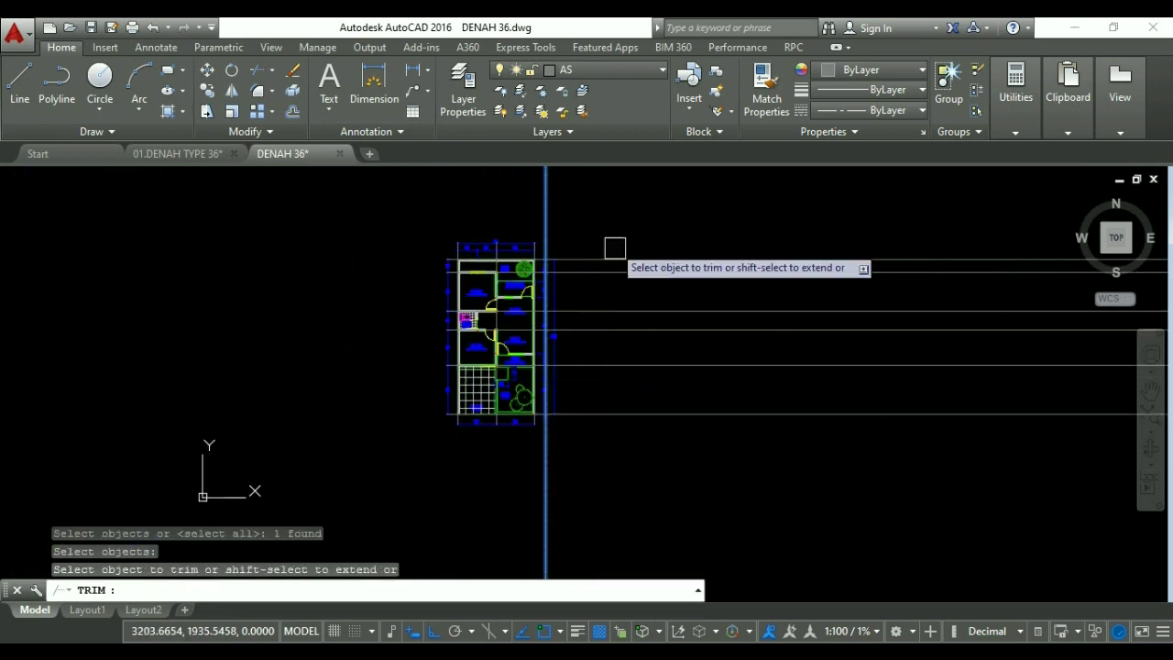
left_click(614, 247)
left_click(603, 426)
key("Escape")
key("Escape")
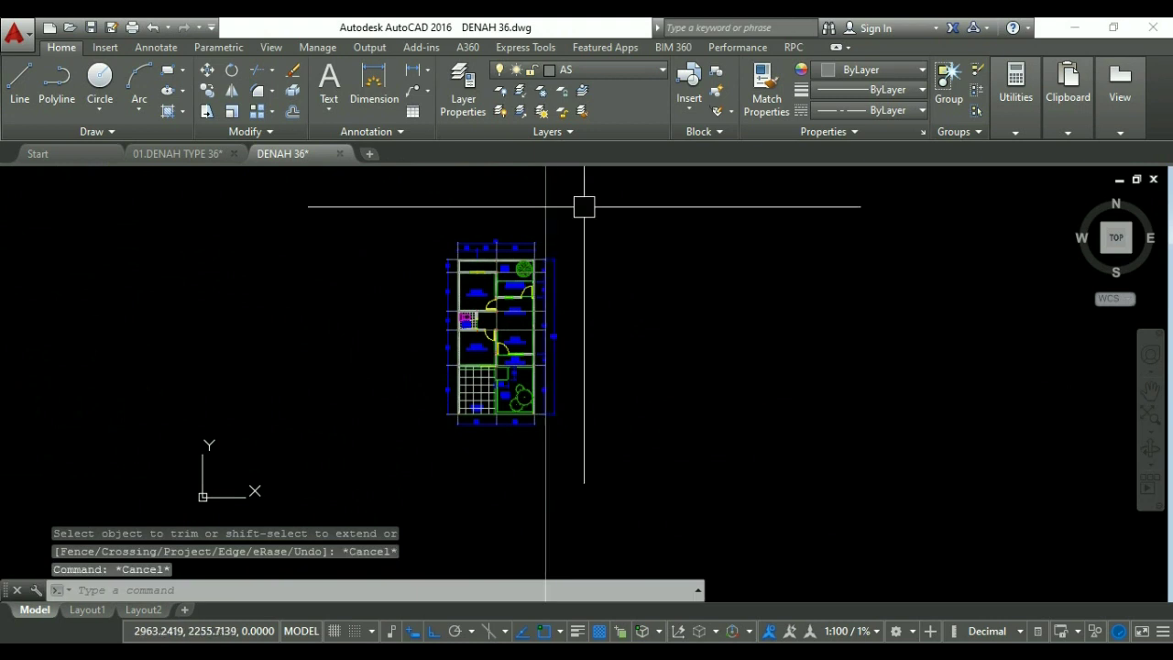
Erase the vertical construction line on the right side of the plan.
left_click(547, 203)
type("e")
key("Return")
Offset the horizontal axis along the terrace's front edge by 90 upward to the wall between R. TAMU and TERAS.
scroll(490, 248, "up", 3)
middle_click_drag(541, 336, 580, 238)
middle_click_drag(565, 398, 559, 327)
scroll(560, 315, "up", 4)
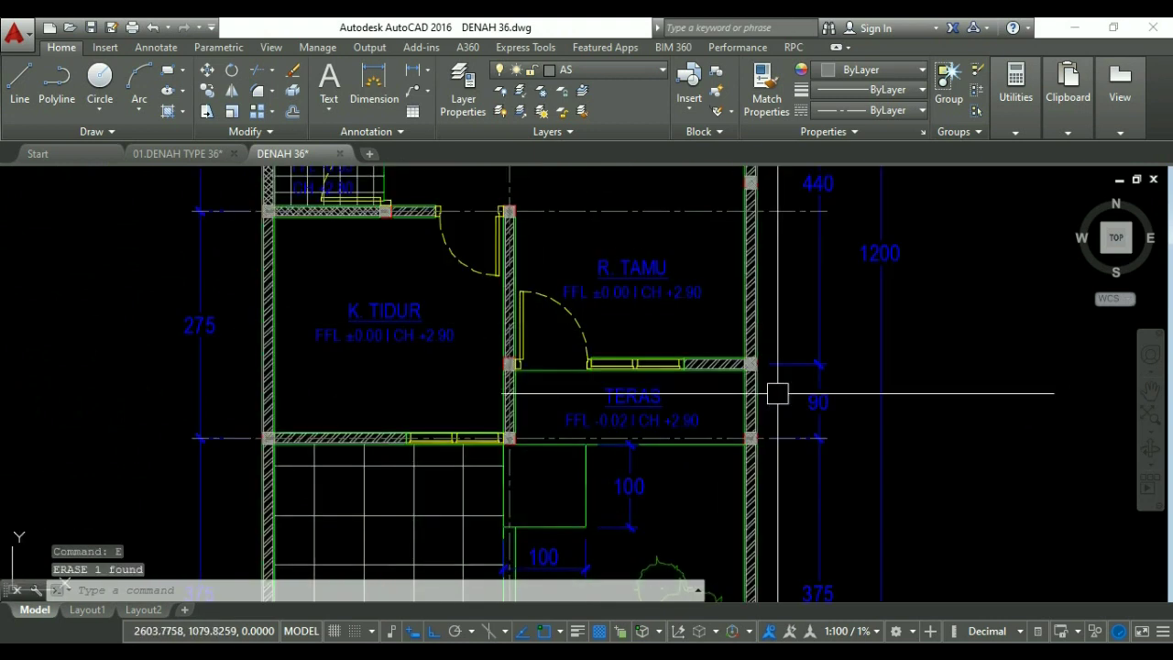
type("o")
key("Return")
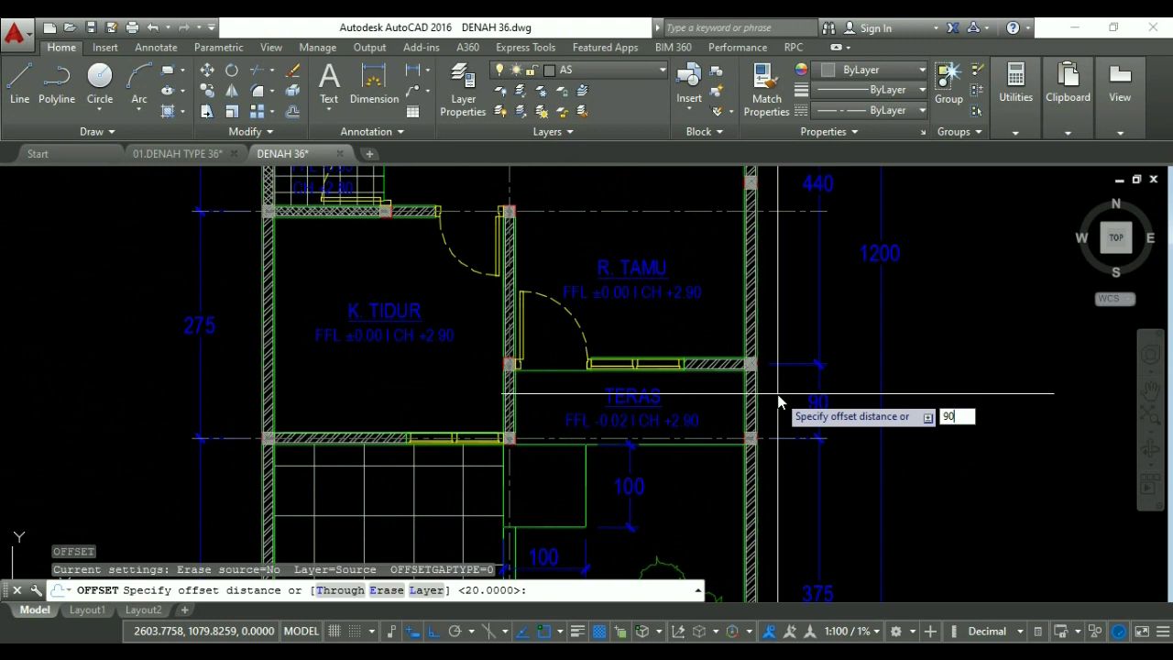
type("90")
key("Return")
left_click(772, 438)
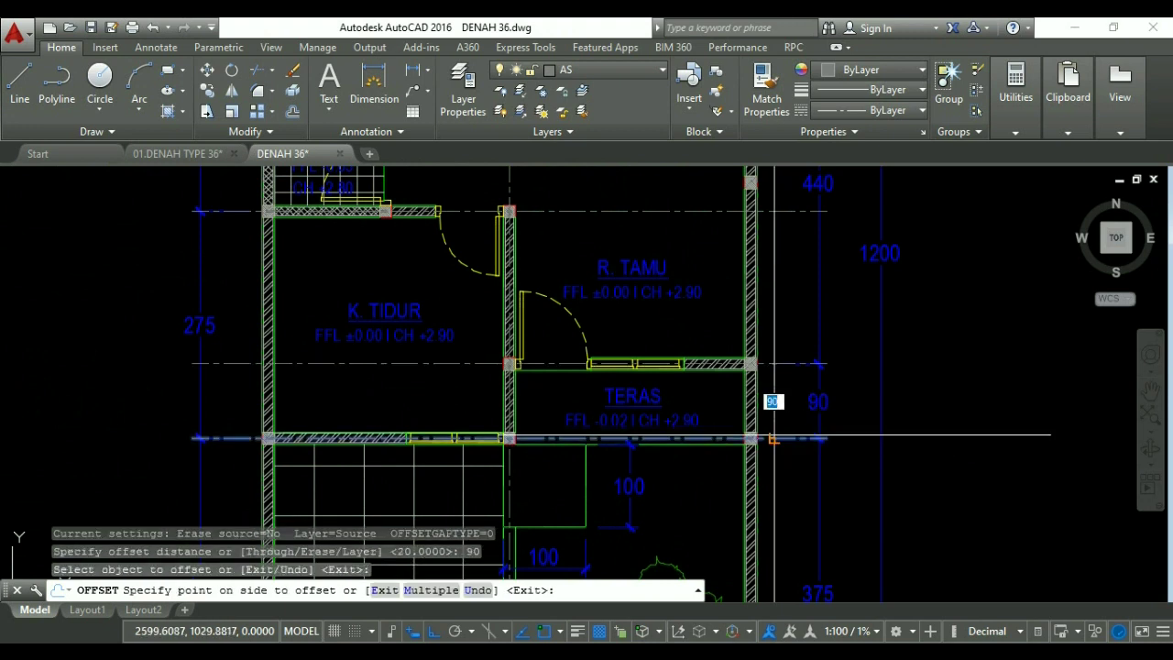
left_click(754, 400)
key("Escape")
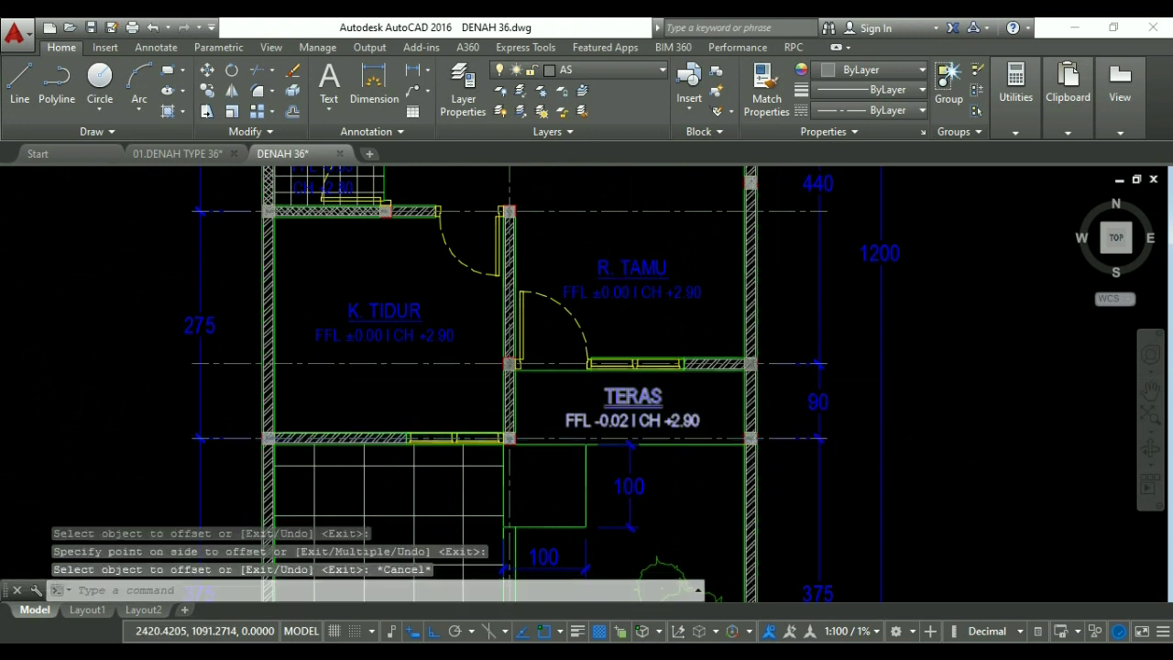
scroll(509, 211, "down", 5)
scroll(650, 382, "up", 2)
key("Escape")
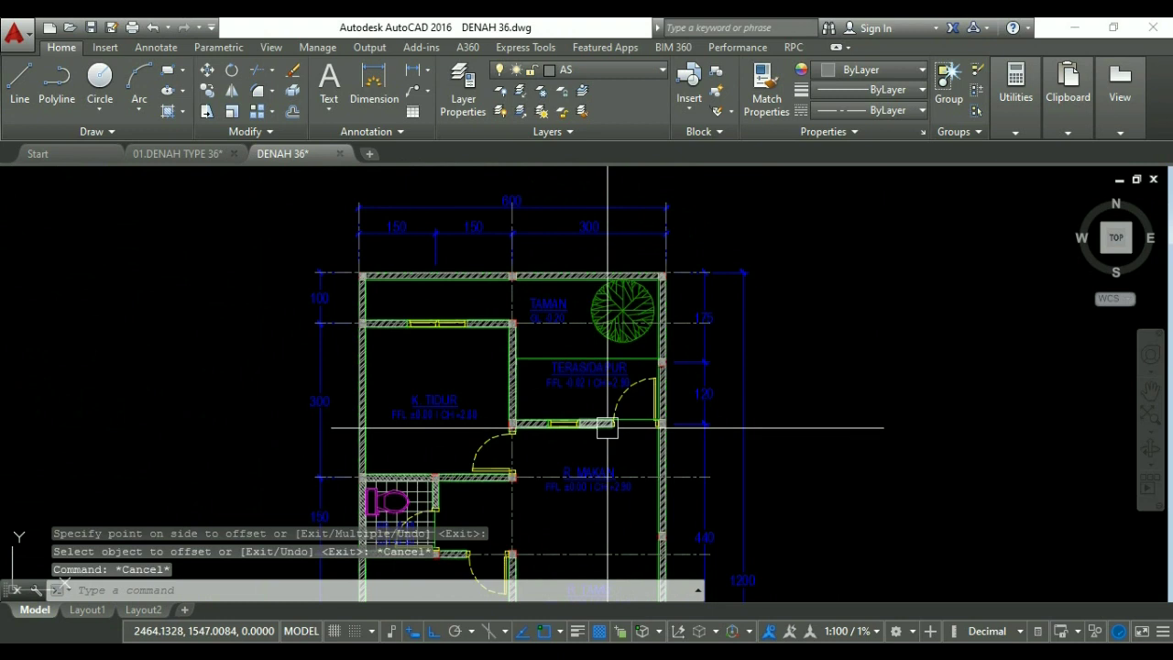
type("o")
key("Return")
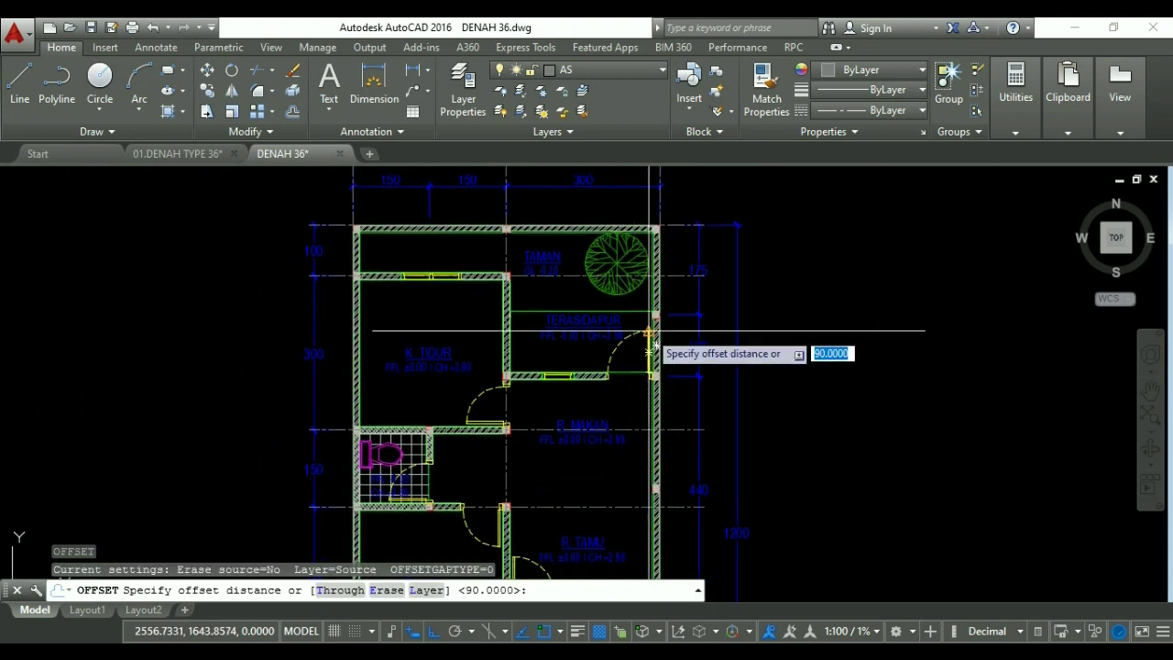
key("Escape")
type("o")
key("Return")
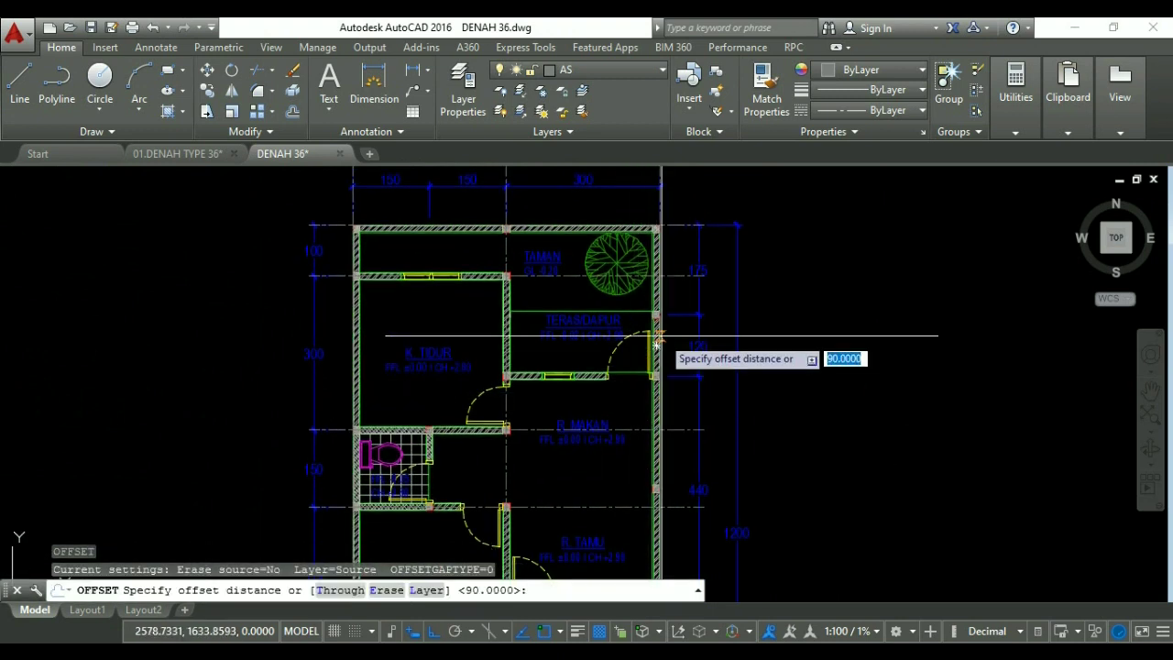
key("Escape")
key("Escape")
type("o")
key("Return")
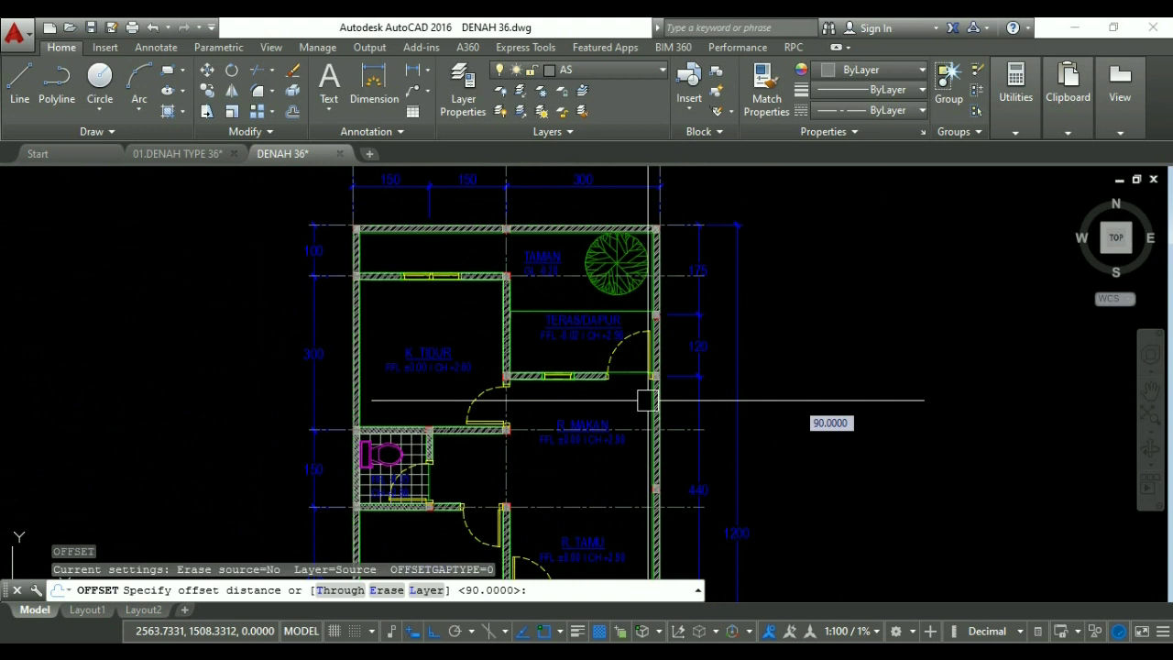
key("Escape")
key("Escape")
key("Escape")
Copy the horizontal axis along the bathroom's upper wall to the wall between TERAS/DAPUR and R. MAKAN.
type("co")
key("Return")
scroll(641, 435, "up", 4)
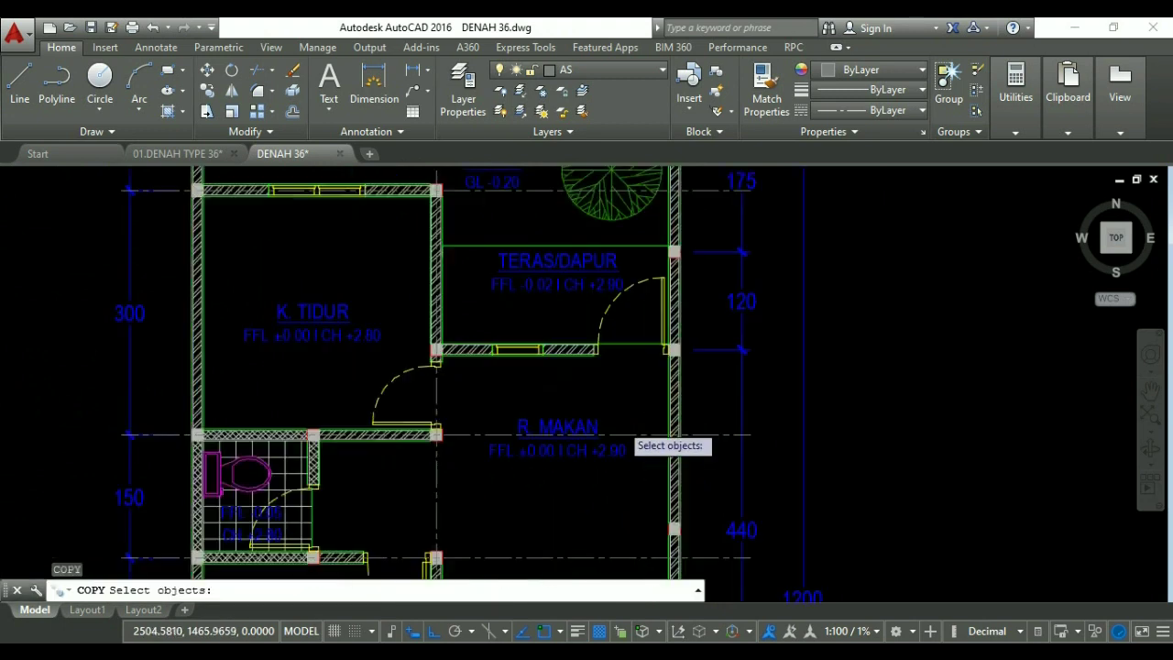
left_click(764, 440)
key("Return")
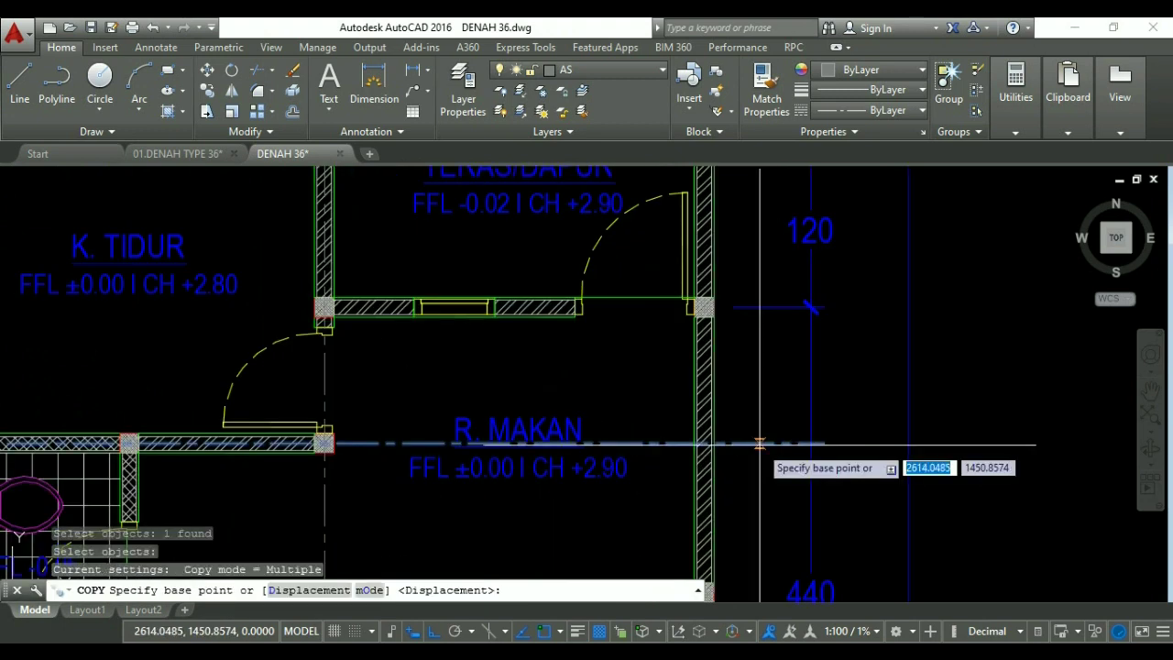
left_click(764, 444)
key("Escape")
Open the tool palettes with the annotation samples beside the floor plan.
scroll(759, 307, "down", 5)
middle_click_drag(591, 311, 606, 371)
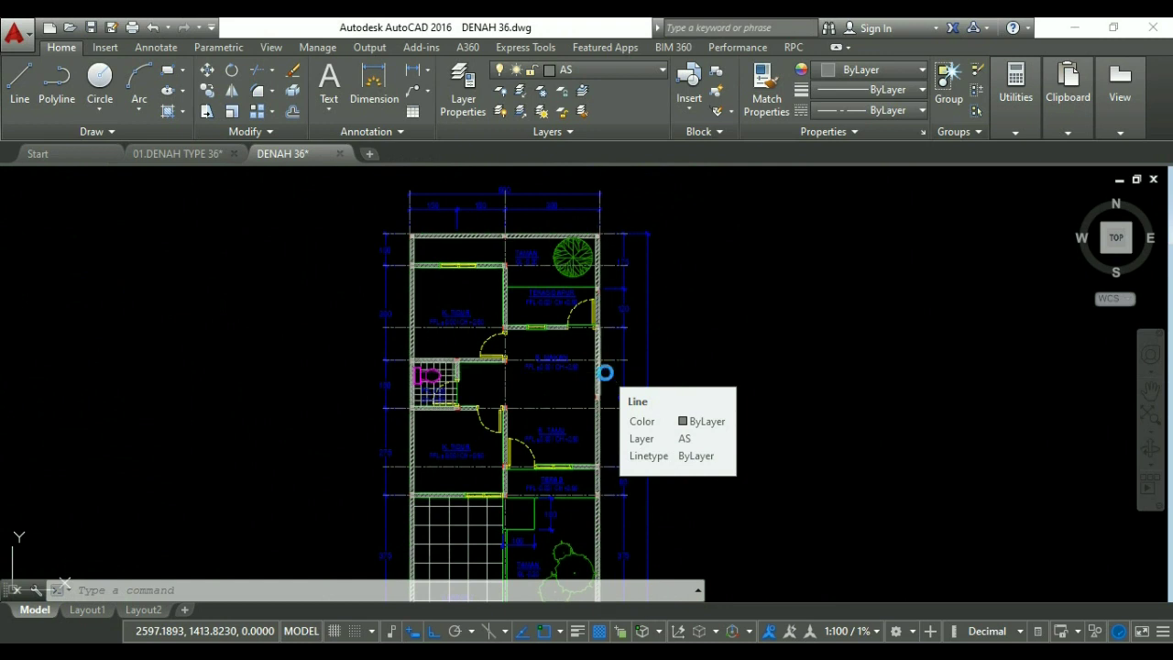
key("ctrl+3")
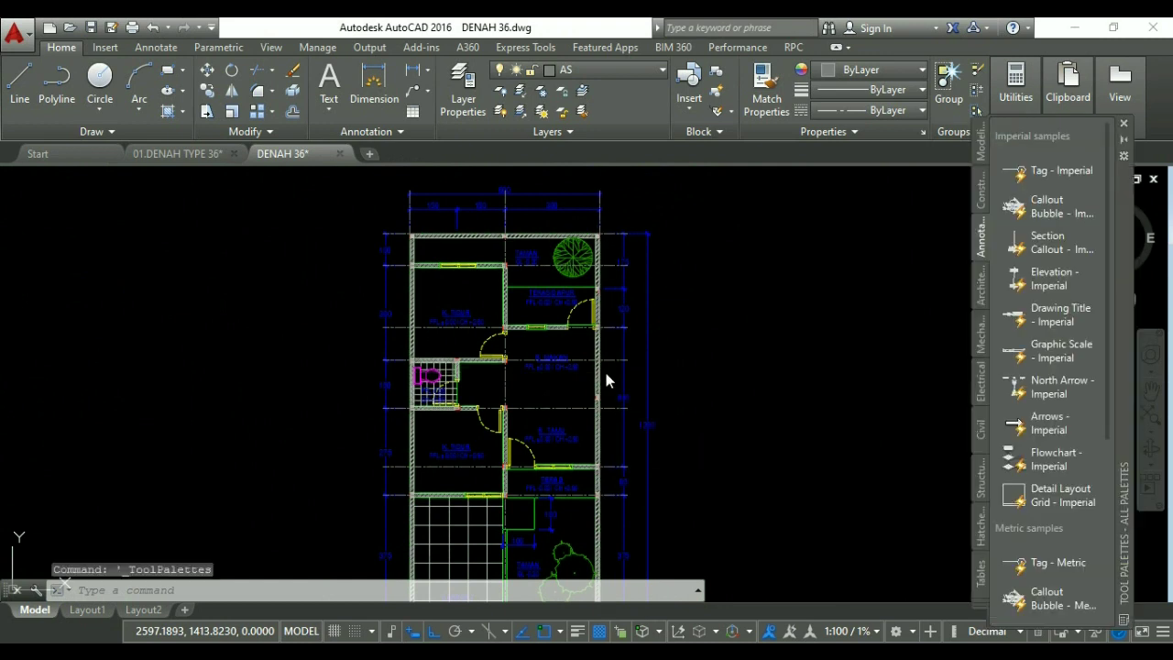
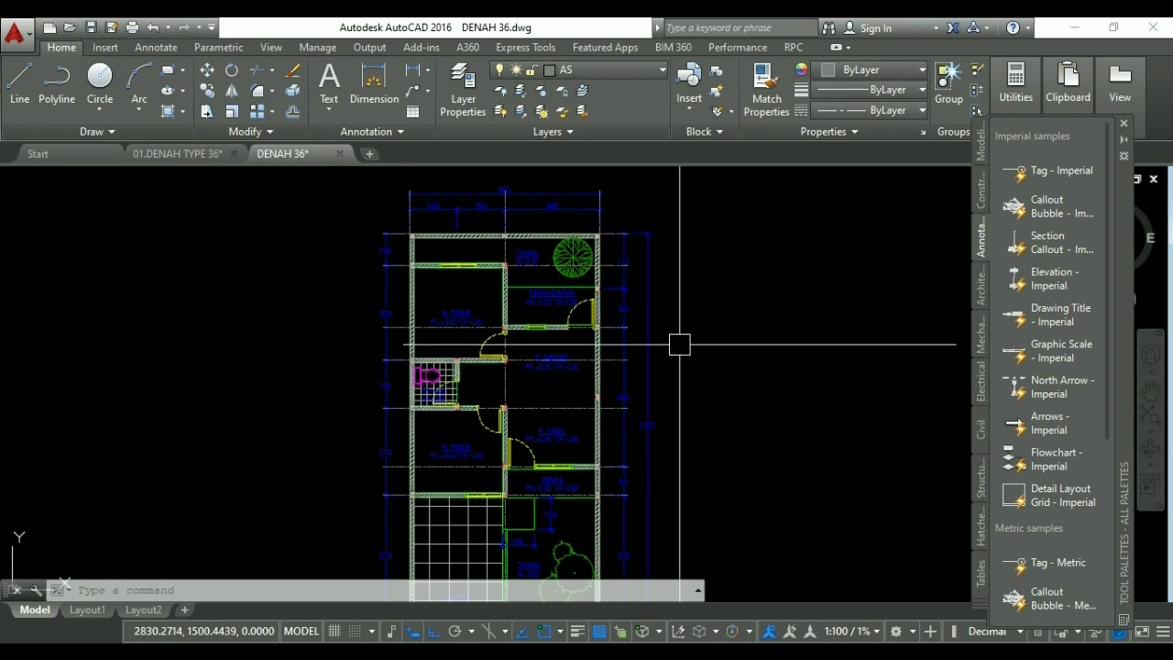
middle_click_drag(674, 349, 648, 345)
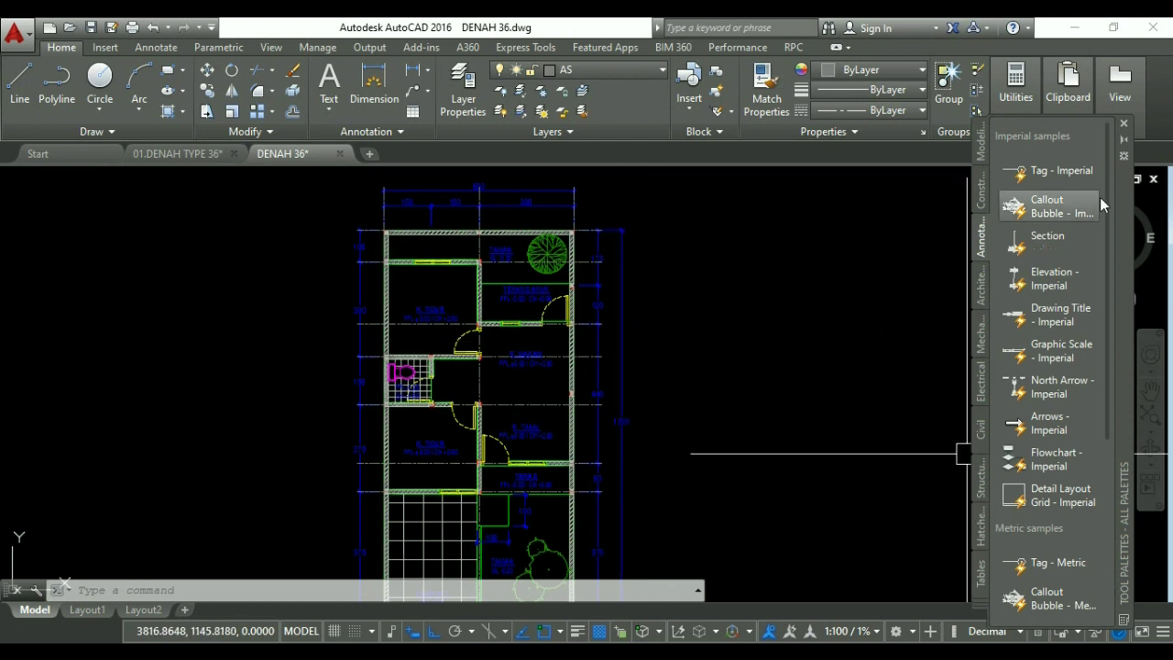
Insert a Tag - Imperial symbol from the tool palettes in the empty area beside the bathroom.
left_click(1124, 124)
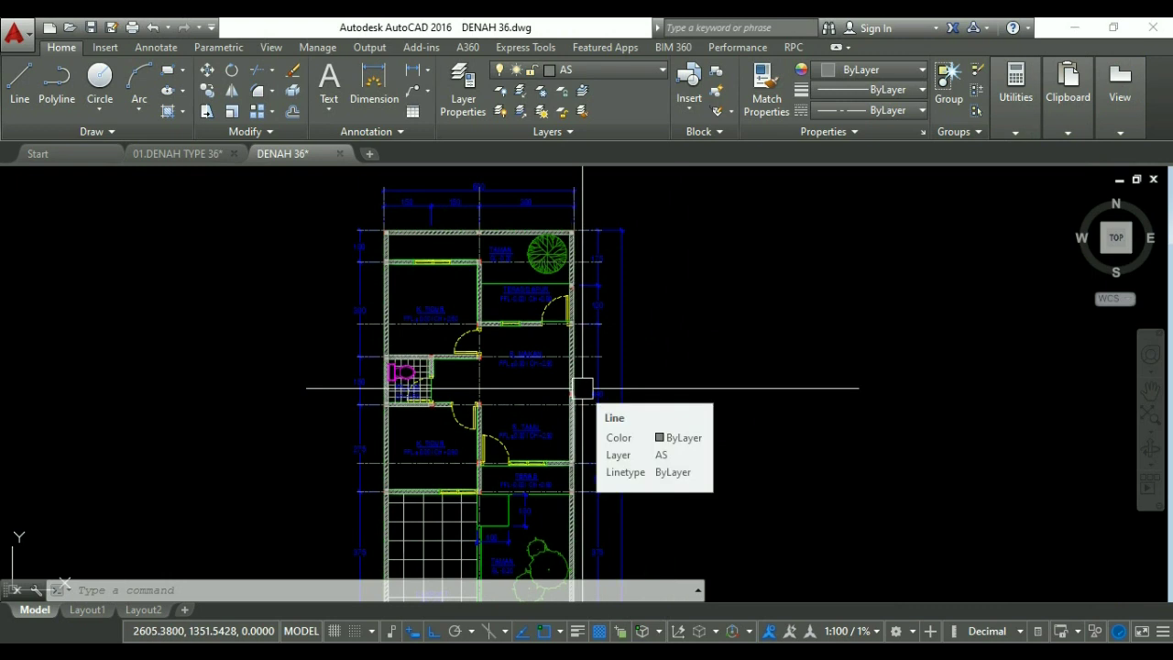
key("ctrl+3")
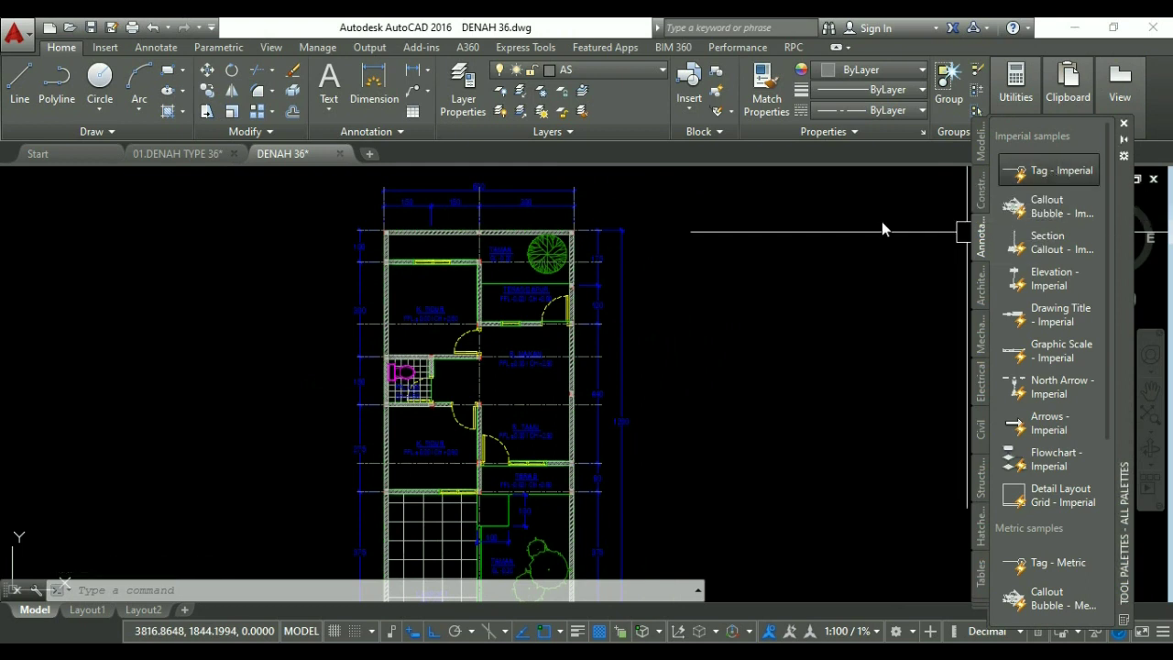
scroll(302, 403, "up", 5)
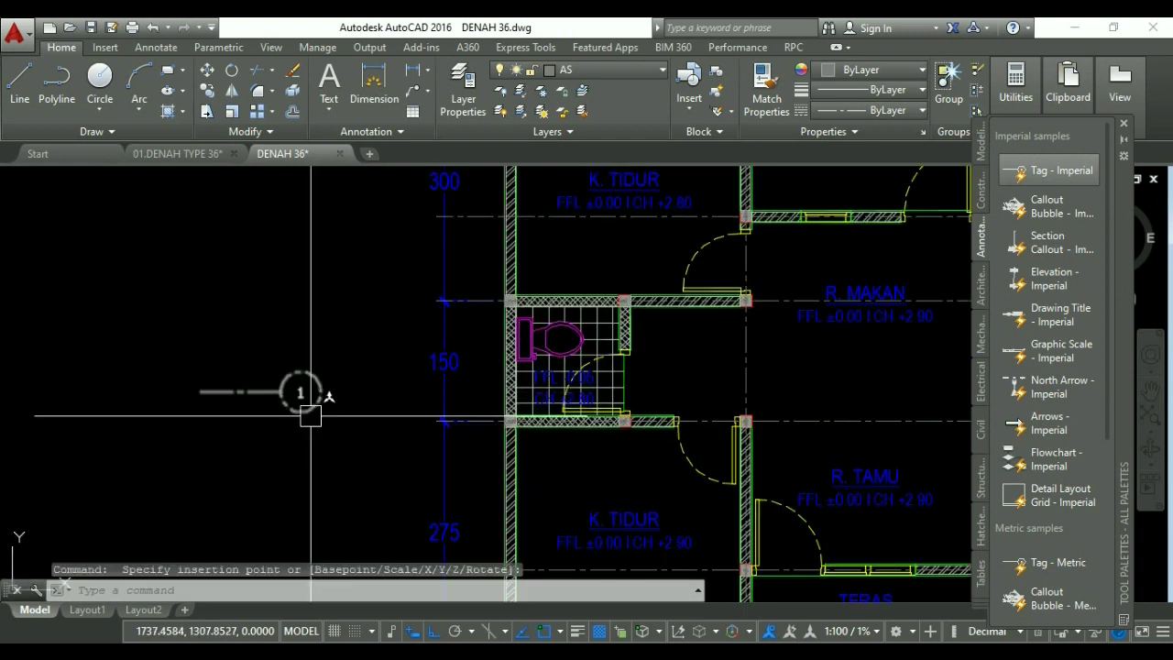
Move the inserted tag to layer DIM and close the tool palettes.
left_click(311, 424)
left_click(563, 73)
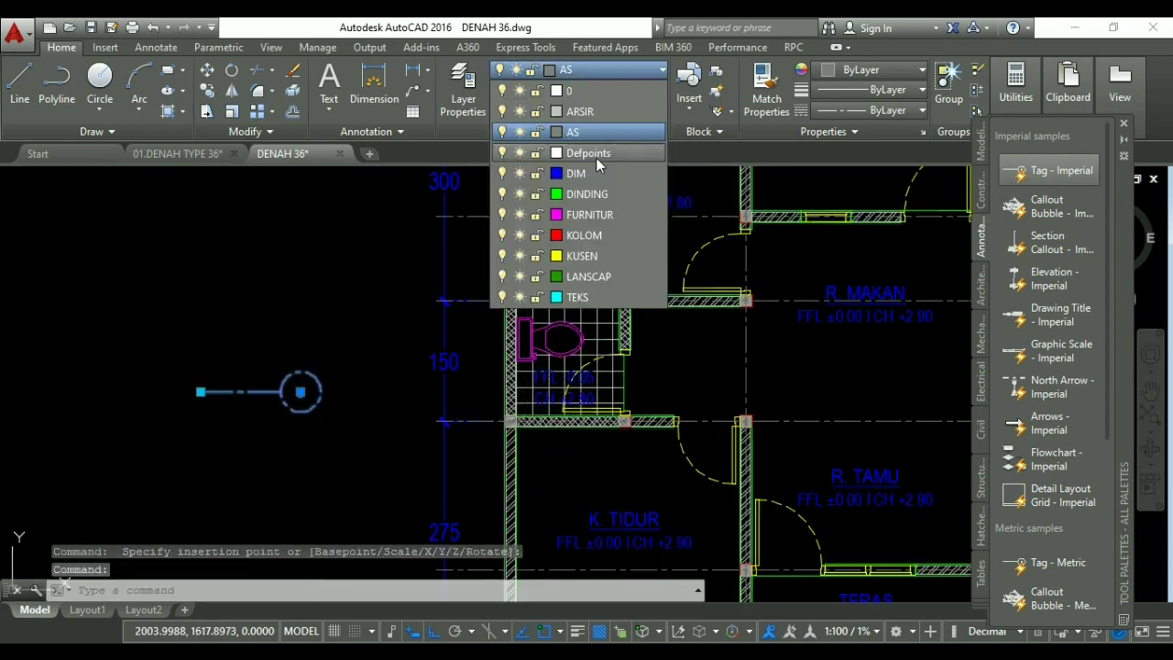
left_click(579, 176)
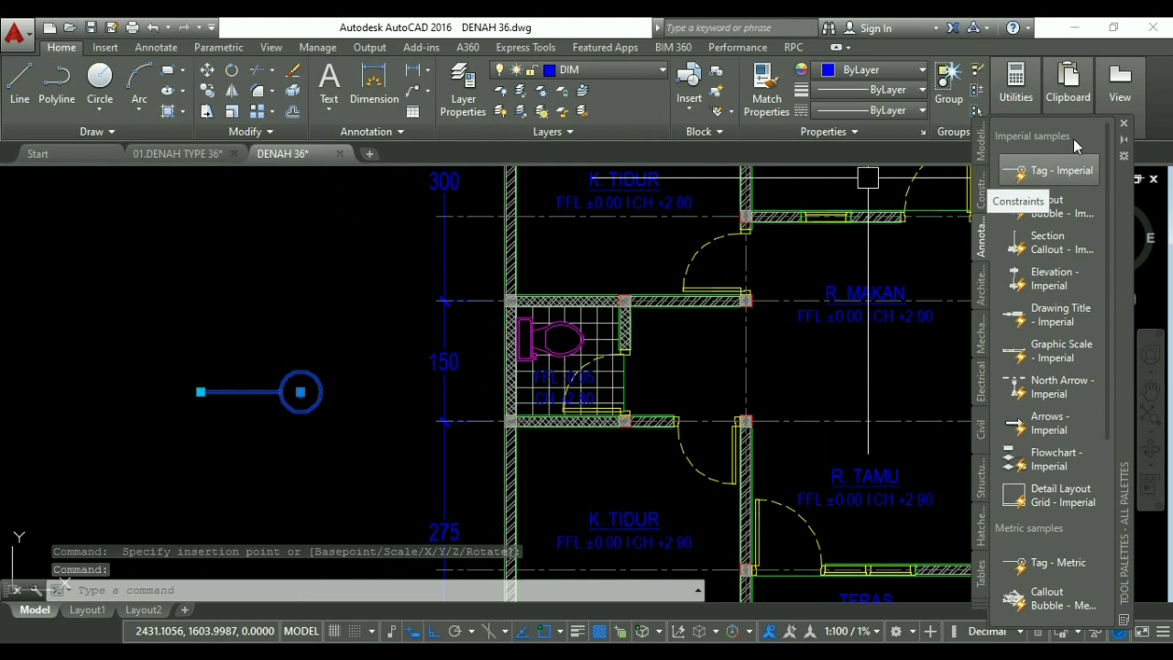
left_click(1125, 124)
key("Escape")
key("Escape")
key("Escape")
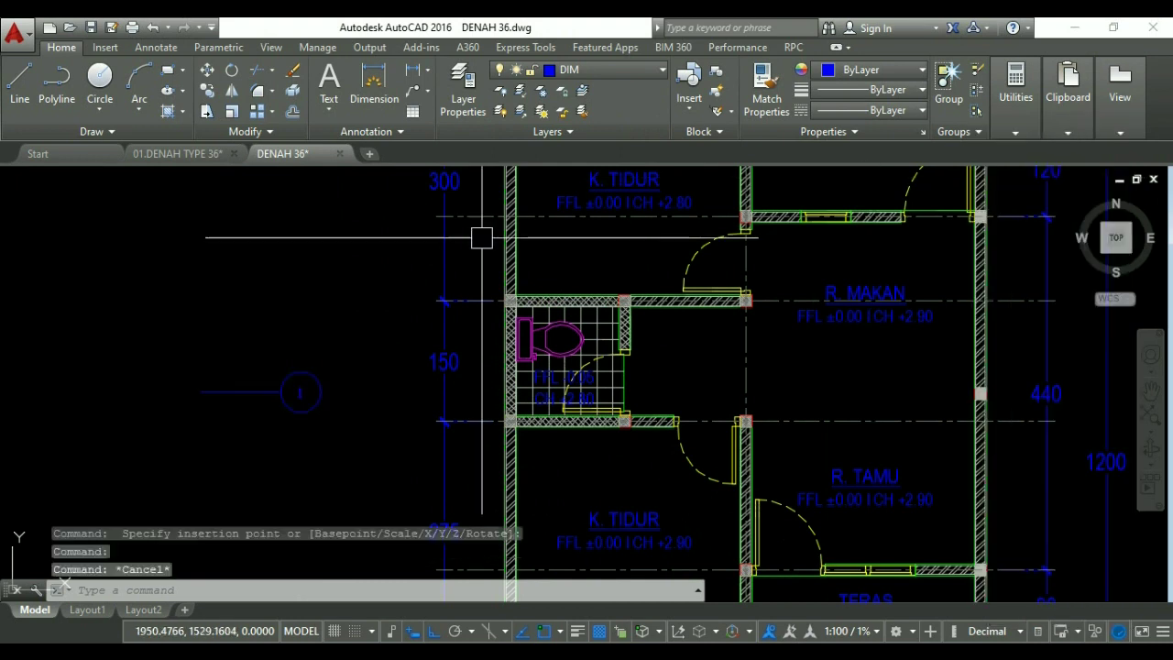
Shorten the tag's leader line to the circle's edge so that only the numbered bubble remains.
scroll(244, 395, "up", 2)
left_click(244, 395)
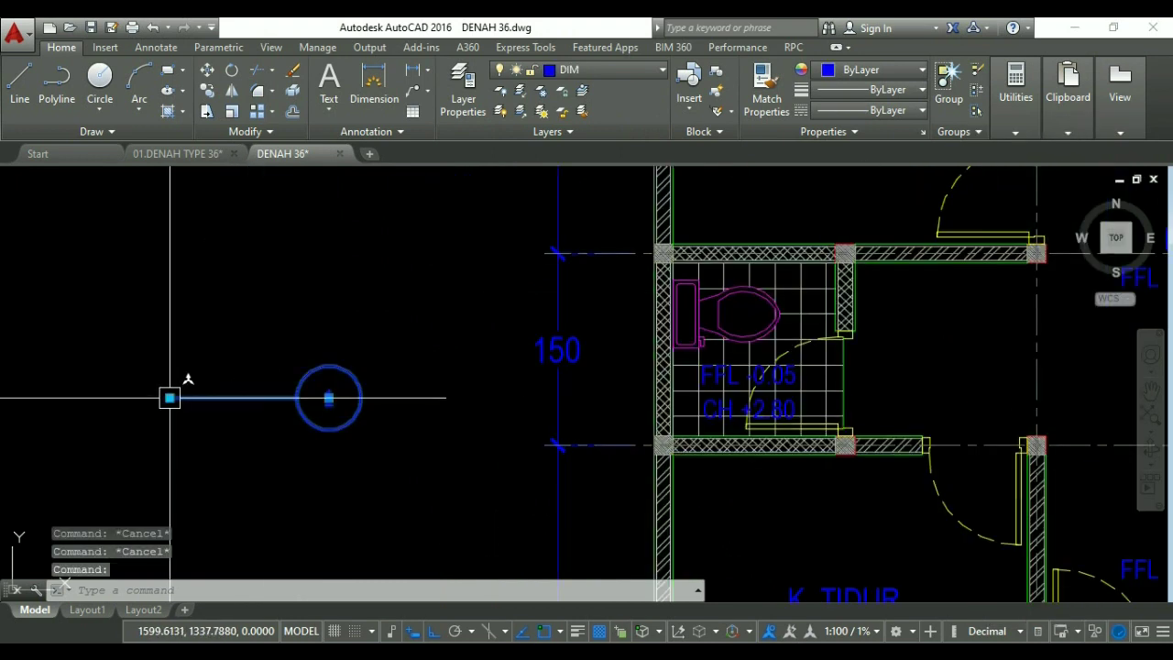
left_click(168, 397)
scroll(370, 415, "up", 2)
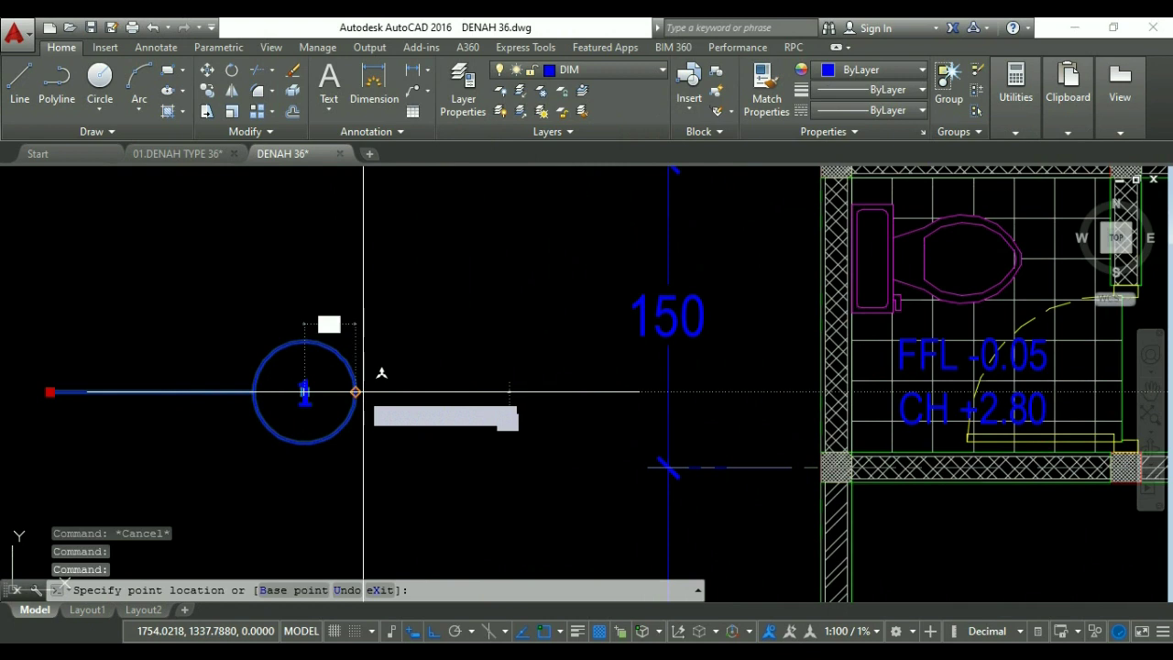
key("Escape")
scroll(403, 338, "down", 5)
scroll(404, 337, "up", 3)
Copy the bubble by its right quadrant to the left end of the axis along the bathroom's lower wall.
type("co")
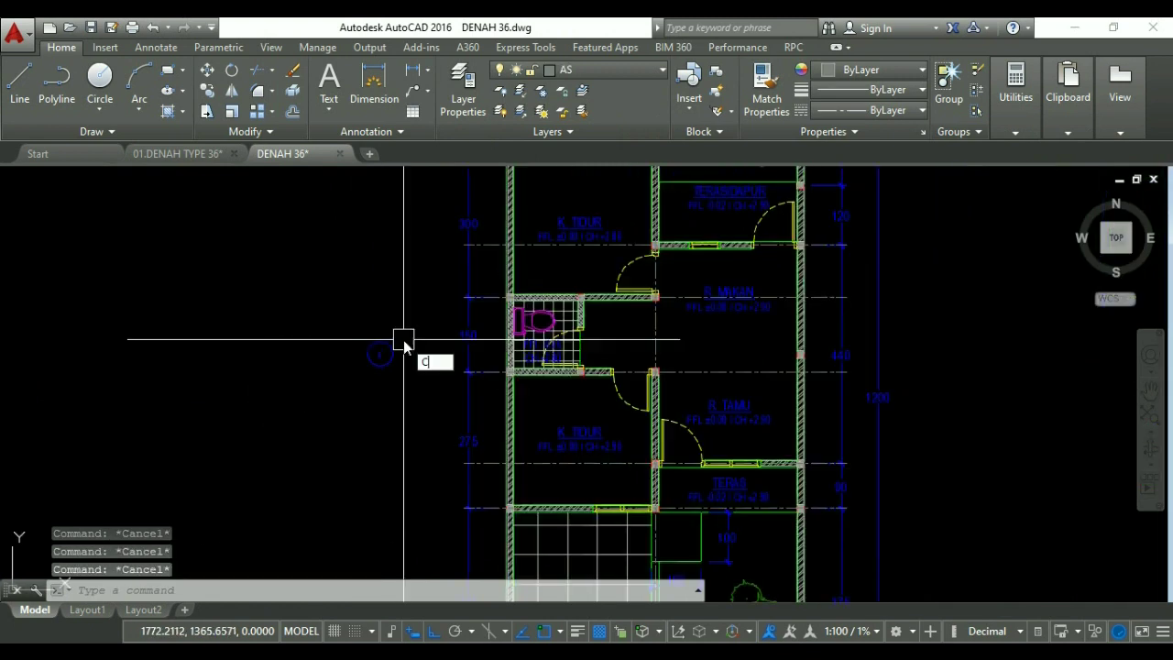
key("Return")
scroll(392, 348, "up", 1)
scroll(375, 367, "up", 4)
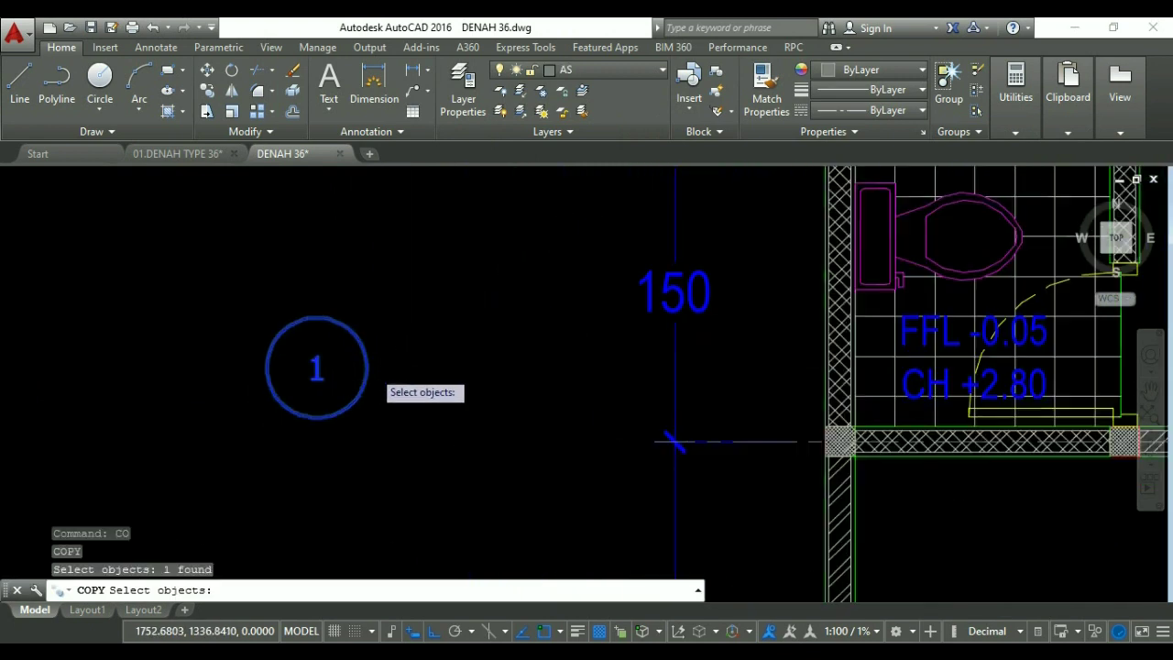
key("Return")
left_click(360, 365)
scroll(372, 348, "down", 4)
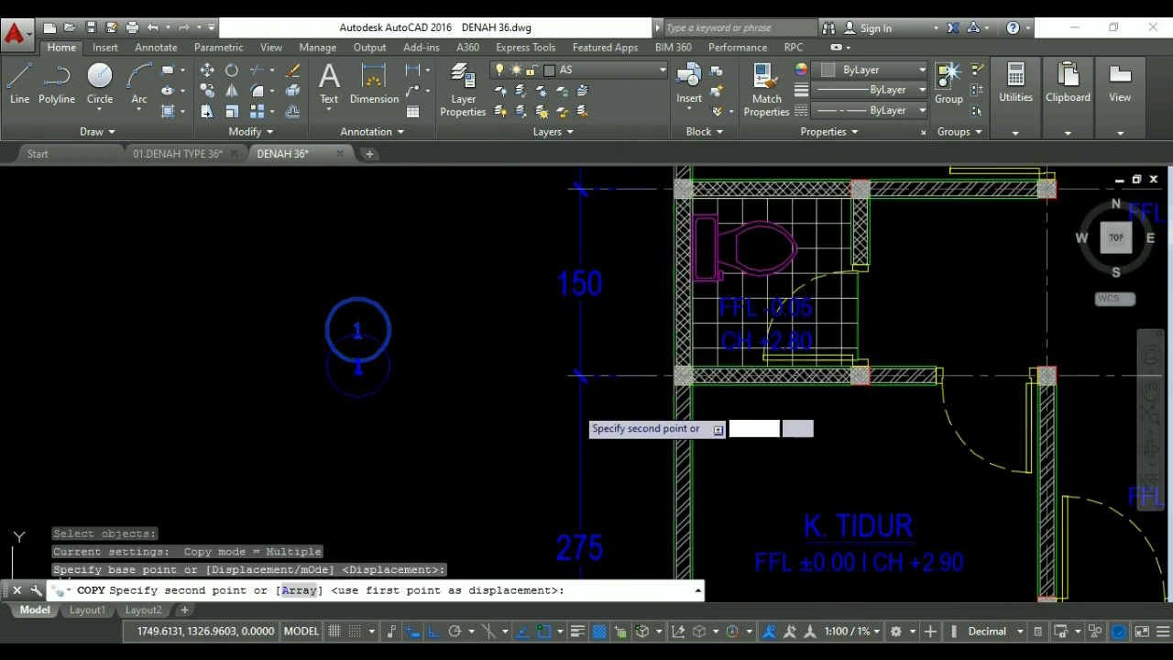
scroll(440, 371, "up", 6)
scroll(473, 366, "down", 2)
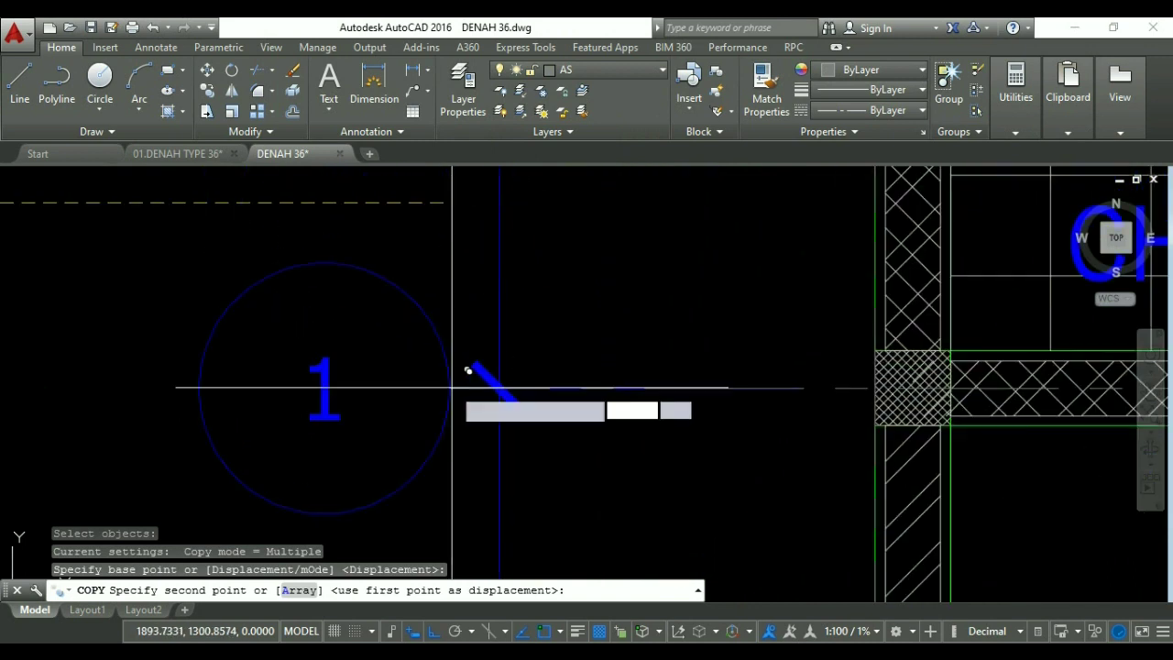
left_click(475, 374)
Add bubble copies at the left ends of the bathroom's upper wall axis and the TERAS/DAPUR to R. MAKAN wall axis.
scroll(479, 367, "down", 3)
middle_click_drag(480, 315, 440, 311)
scroll(454, 321, "up", 6)
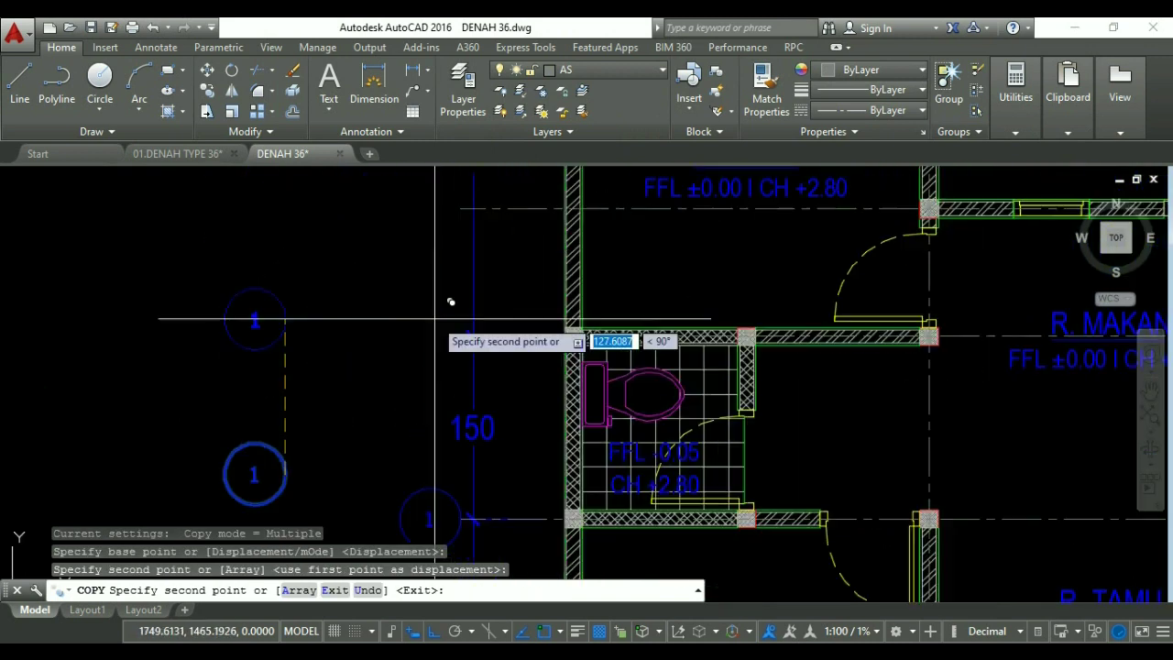
left_click(460, 330)
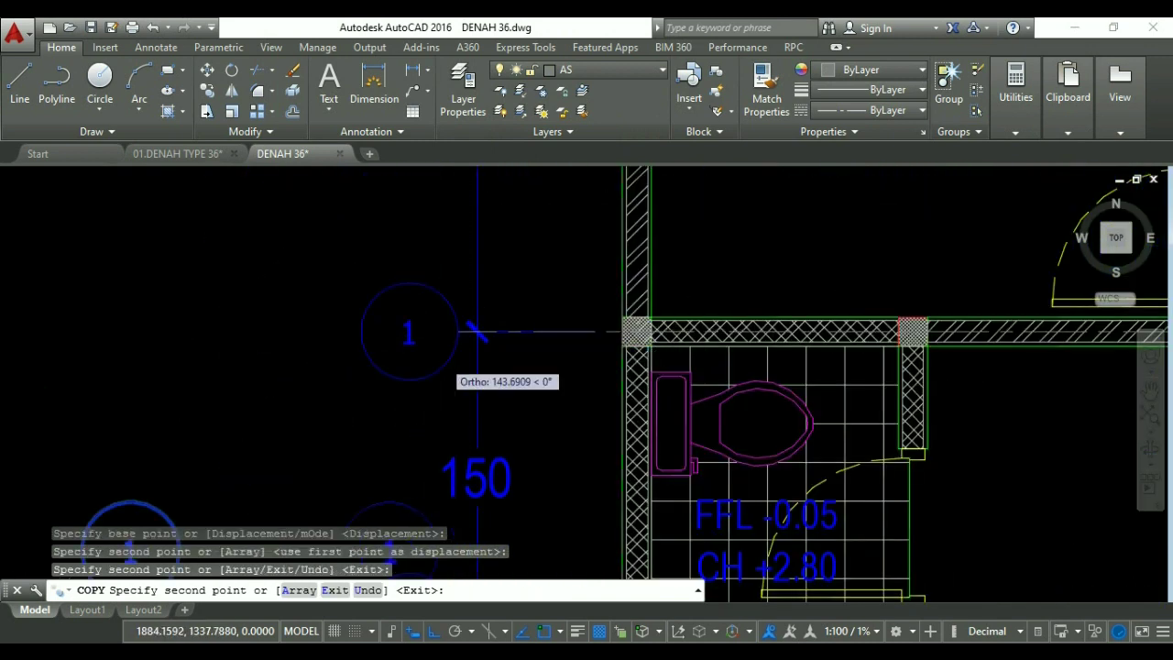
scroll(471, 327, "down", 3)
scroll(433, 366, "up", 3)
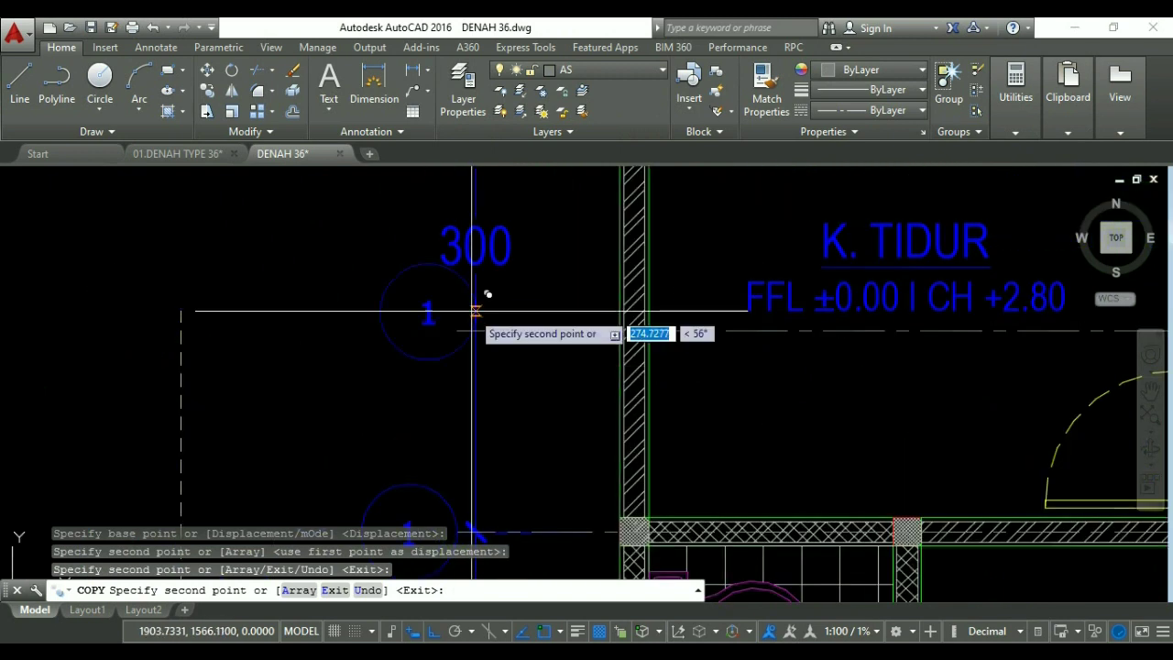
left_click(465, 337)
Add bubble copies at the left ends of the upper bedroom's garden-side wall axis and the rear boundary wall axis.
scroll(472, 367, "down", 4)
scroll(458, 357, "down", 2)
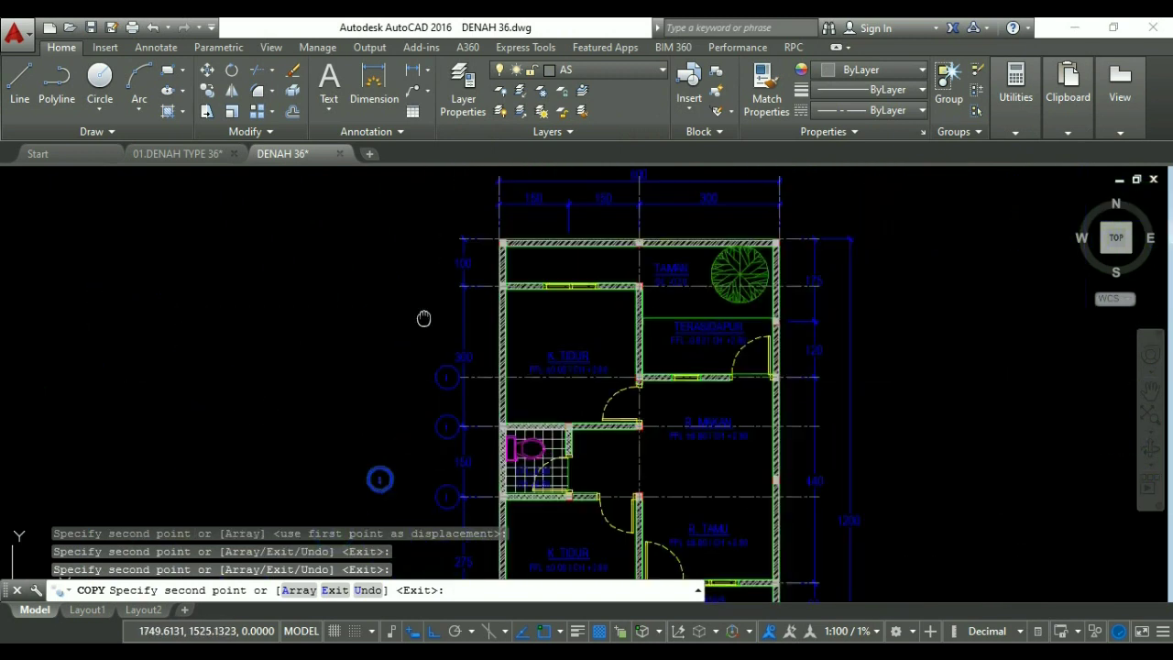
scroll(449, 275, "up", 5)
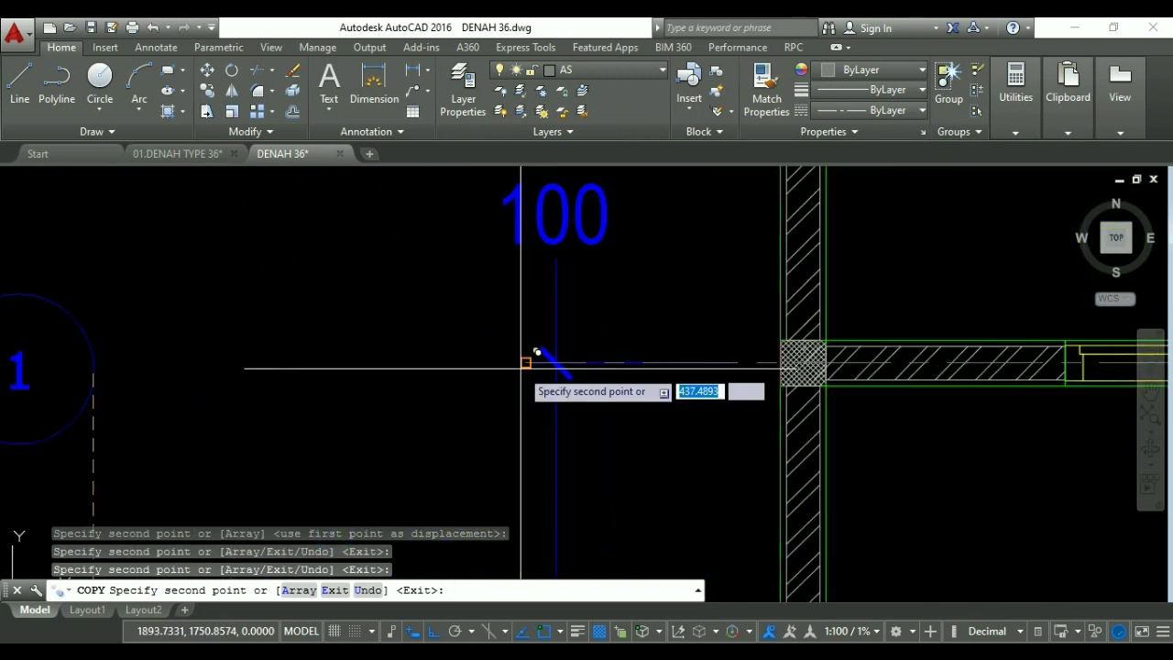
left_click(535, 352)
scroll(488, 392, "down", 3)
scroll(476, 345, "up", 4)
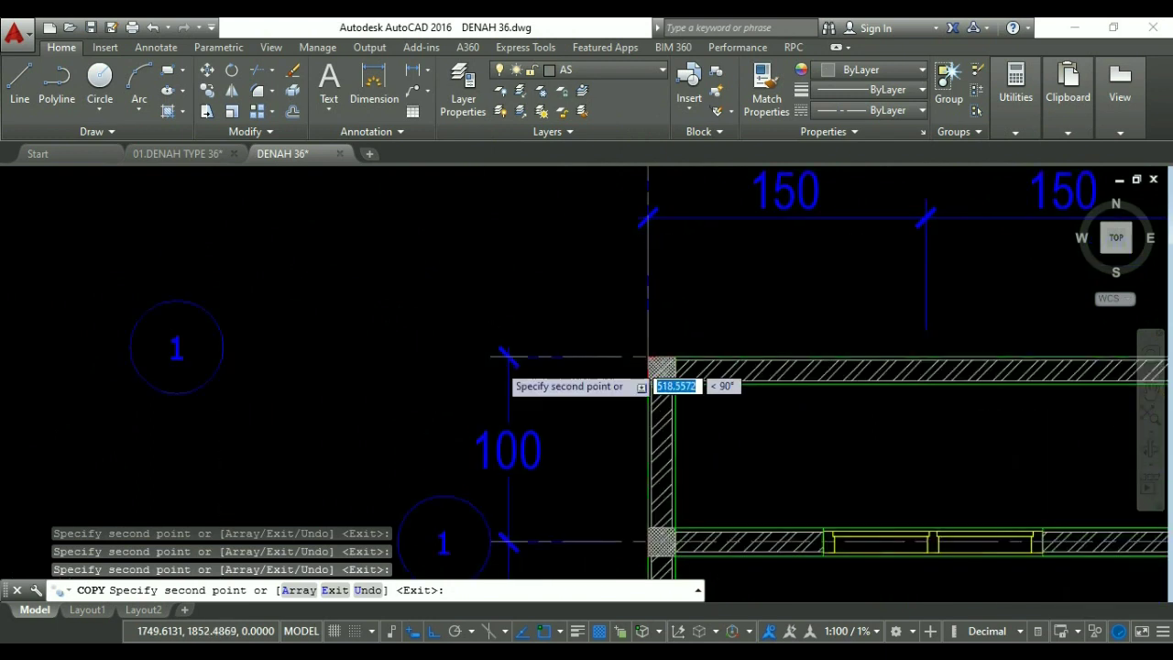
scroll(500, 356, "up", 2)
scroll(495, 338, "down", 6)
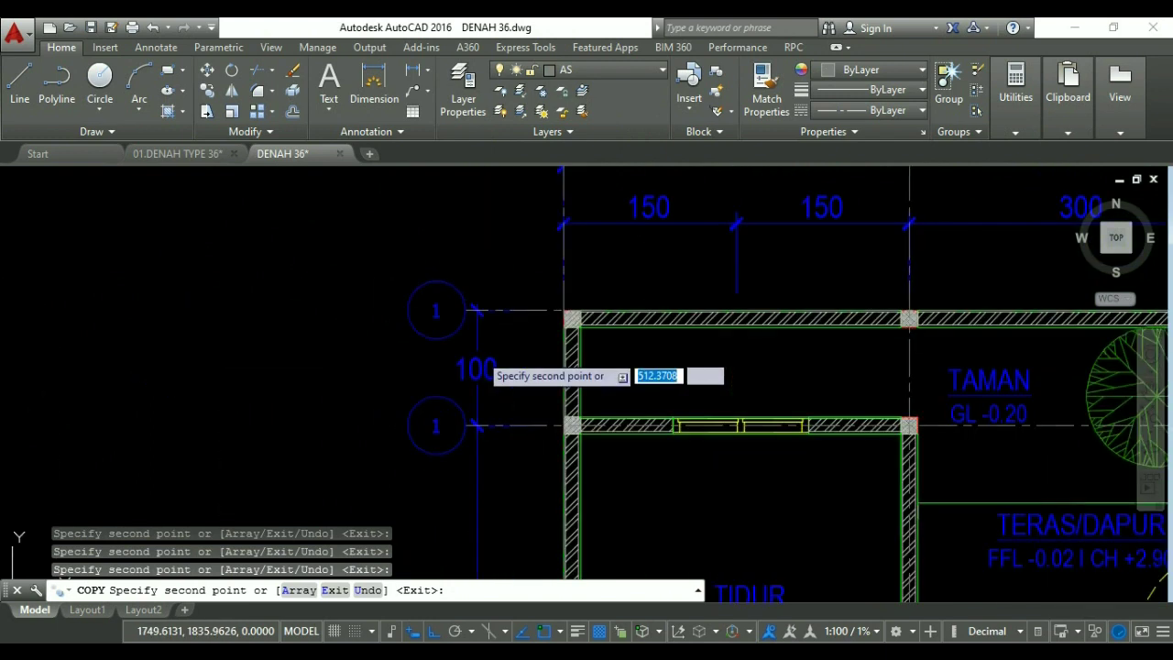
key("Escape")
key("Escape")
key("Escape")
key("Escape")
Copy the original bubble by its right quadrant to the left end of the axis between R. TAMU and TERAS.
scroll(439, 337, "up", 2)
type("CO")
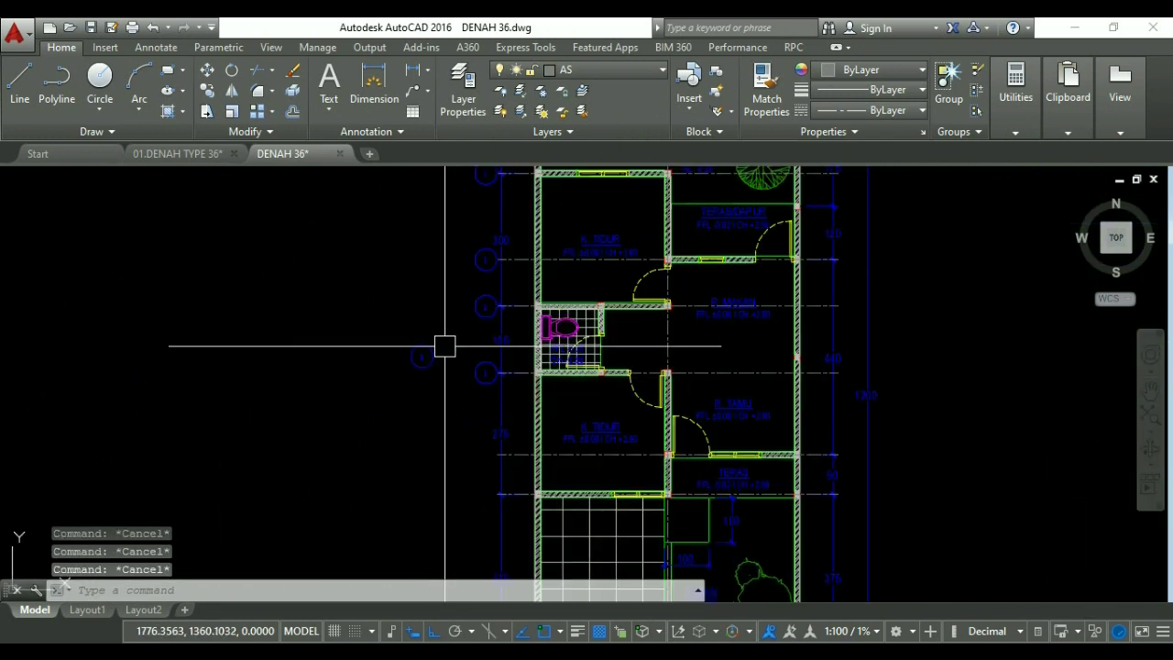
key("Return")
left_click(437, 351)
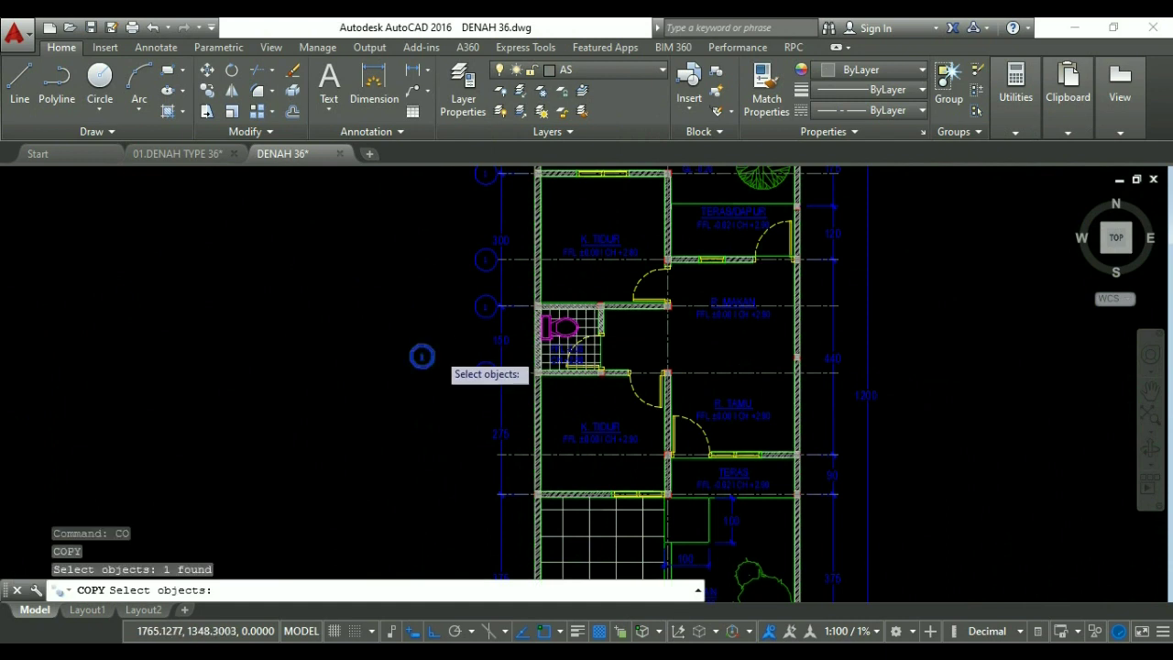
scroll(421, 357, "up", 3)
key("Return")
left_click(416, 366)
scroll(440, 330, "down", 3)
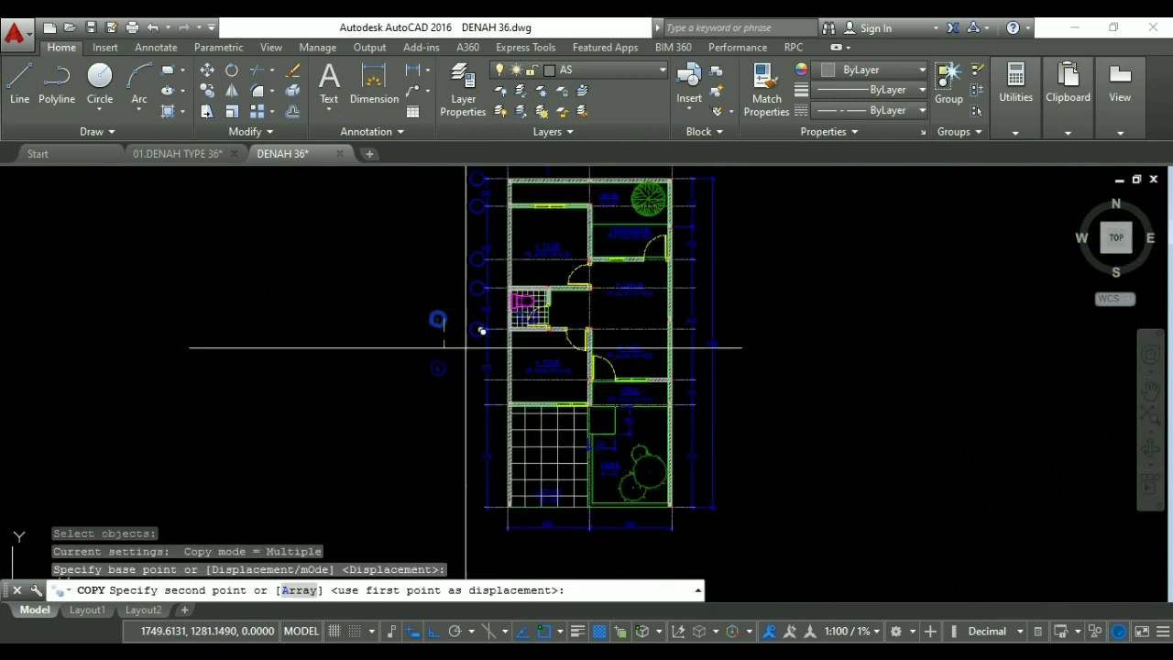
scroll(485, 376, "up", 1)
scroll(503, 361, "up", 4)
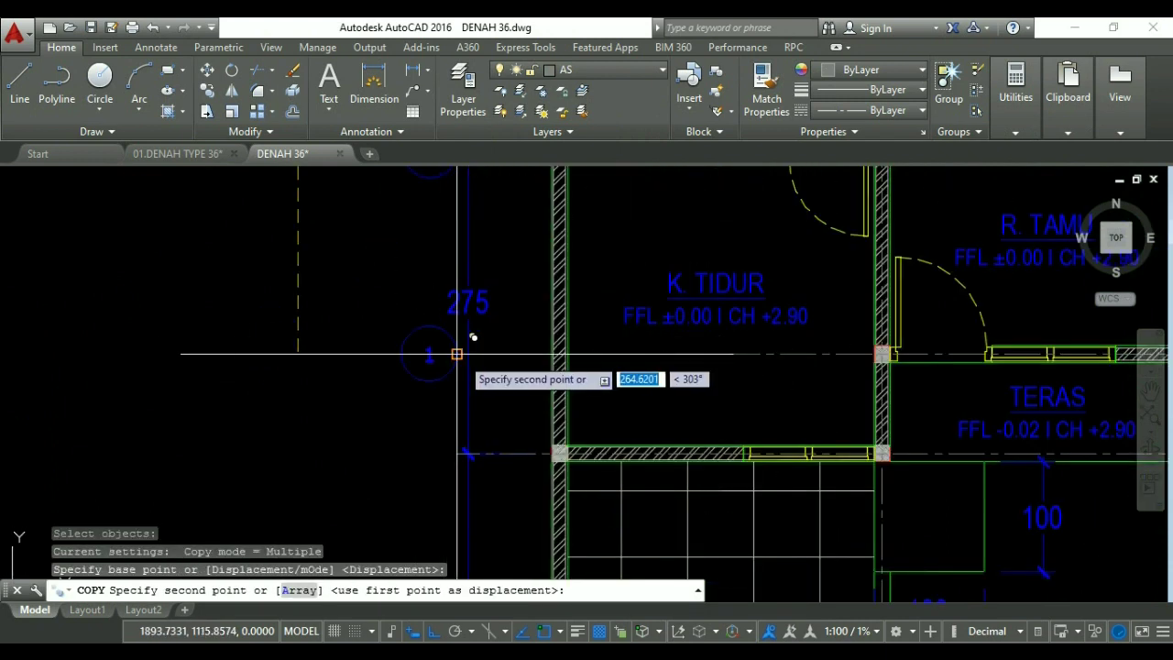
left_click(478, 337)
Add bubble copies at the left ends of the terrace front edge axis and the carport front edge axis.
middle_click_drag(477, 338, 478, 277)
scroll(458, 379, "up", 1)
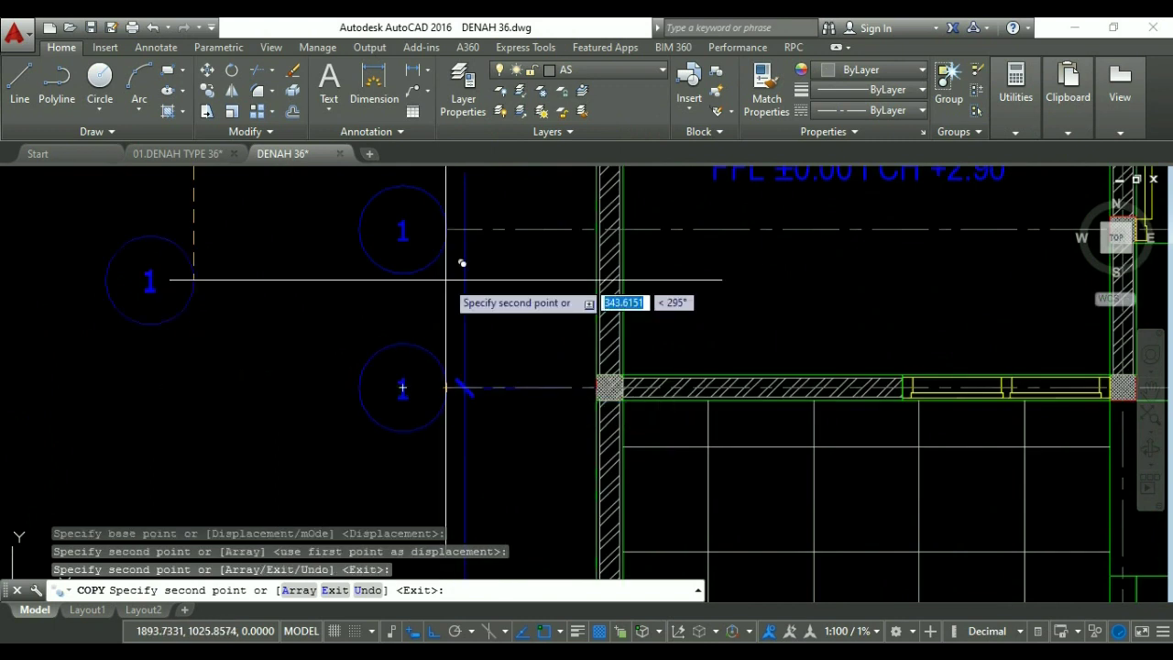
scroll(461, 262, "down", 5)
scroll(465, 340, "up", 6)
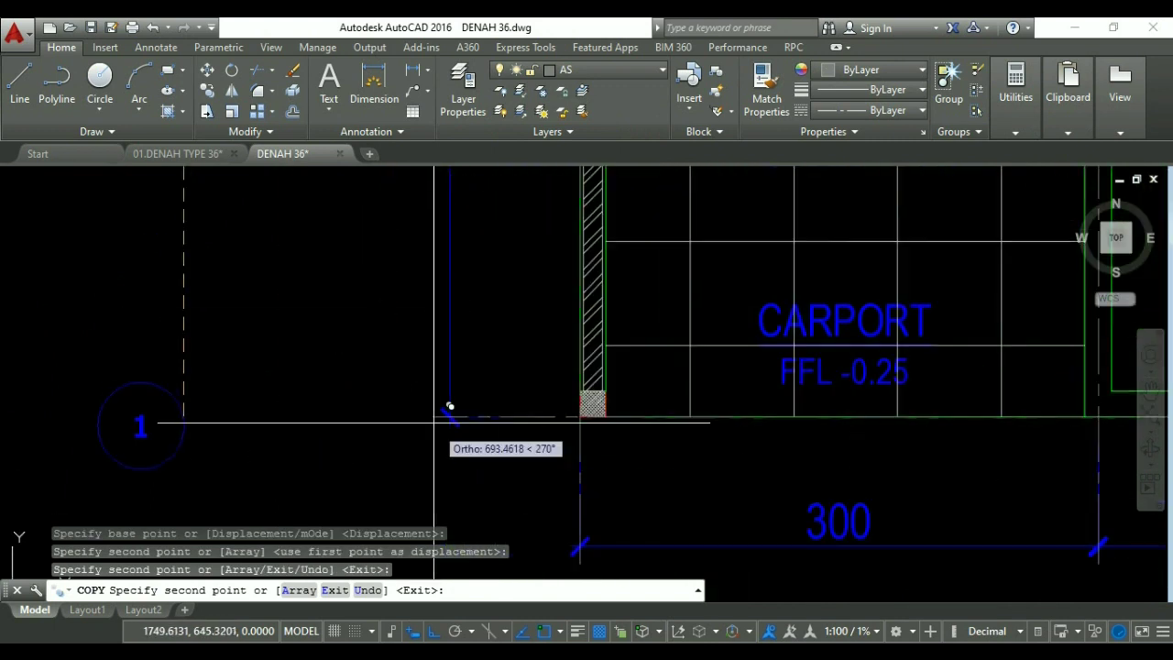
left_click(579, 417)
scroll(476, 394, "down", 6)
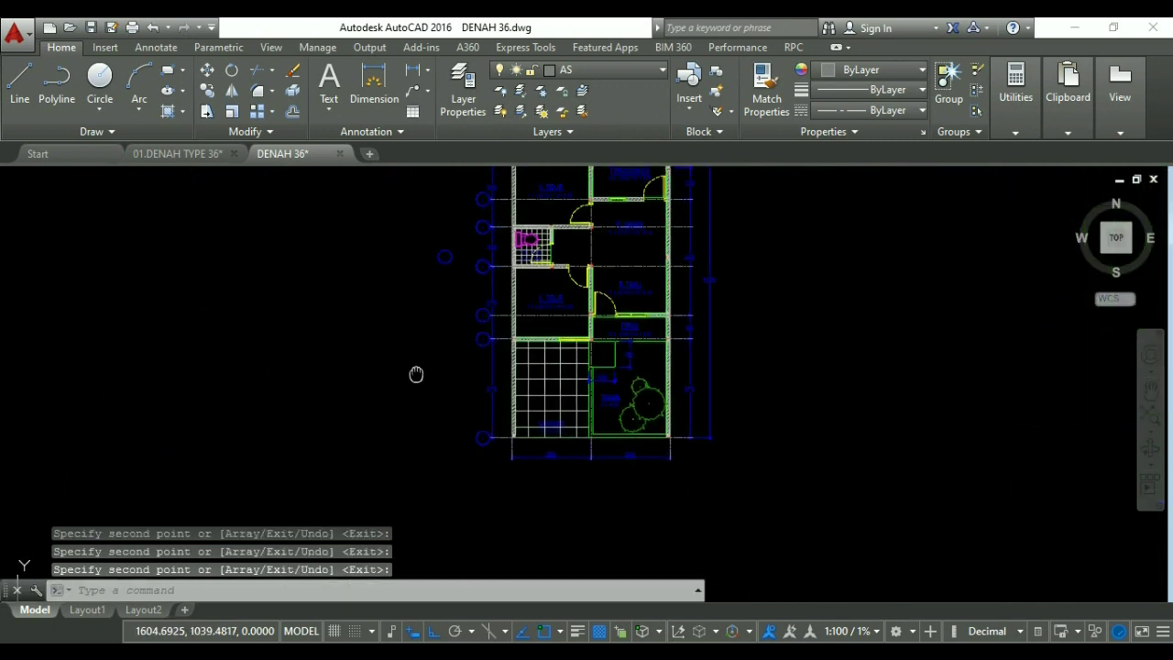
key("Escape")
key("Escape")
Copy the original bubble by its top quadrant to the lower end of the leftmost vertical axis.
type("CO")
key("Return")
scroll(454, 330, "up", 3)
left_click(441, 302)
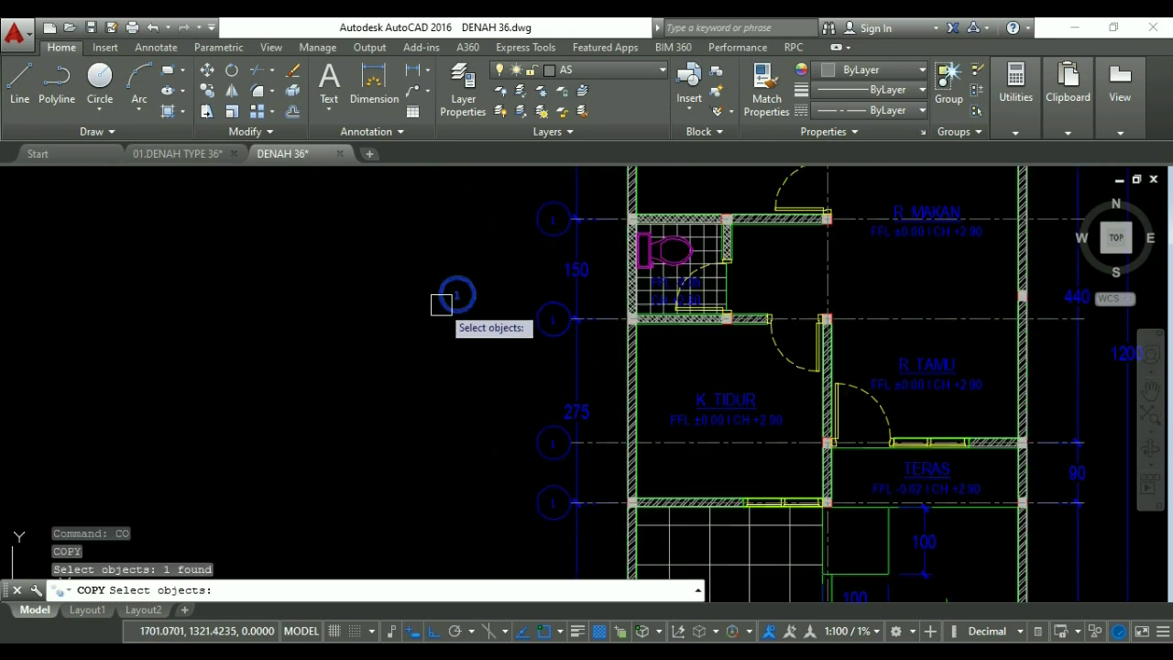
key("Return")
scroll(454, 275, "up", 2)
left_click(441, 299)
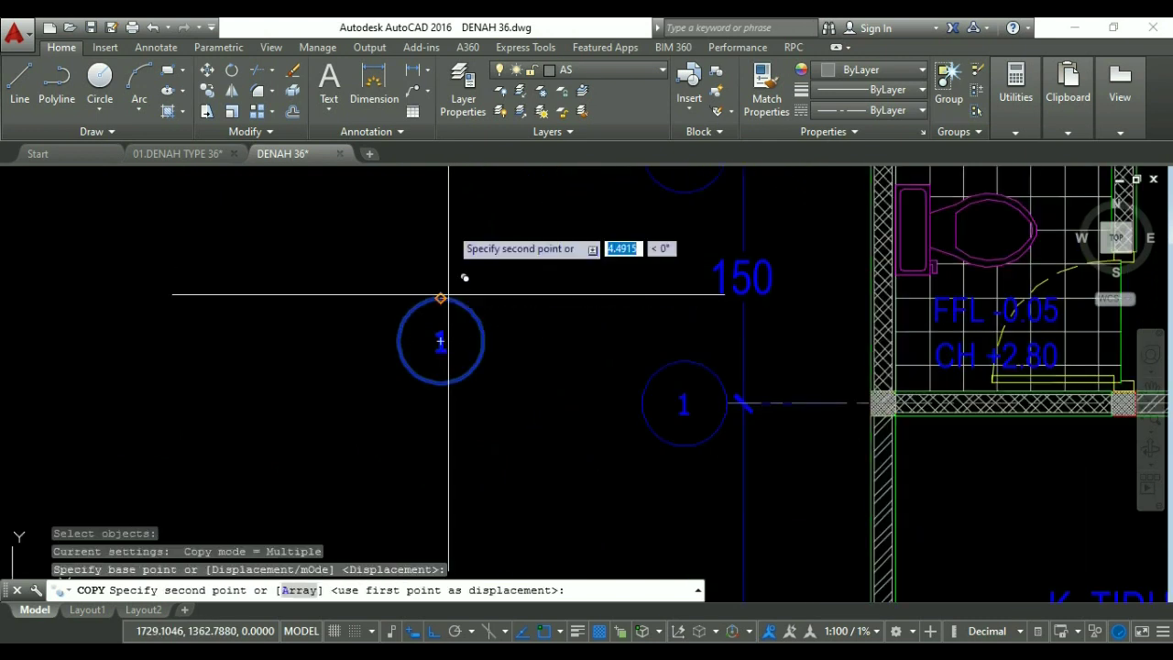
scroll(458, 275, "down", 4)
scroll(461, 321, "down", 2)
scroll(418, 419, "up", 6)
scroll(455, 350, "up", 2)
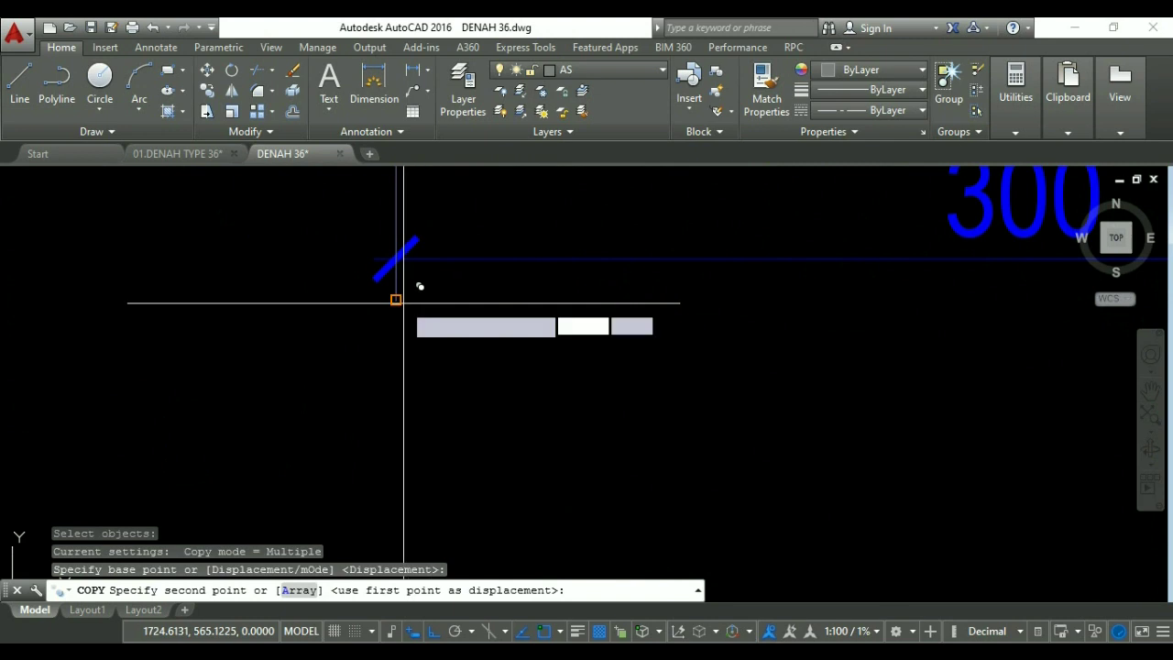
left_click(393, 299)
Add bubble copies at the lower ends of the middle and rightmost vertical axes.
scroll(572, 357, "down", 2)
middle_click_drag(787, 326, 610, 333)
scroll(649, 330, "up", 2)
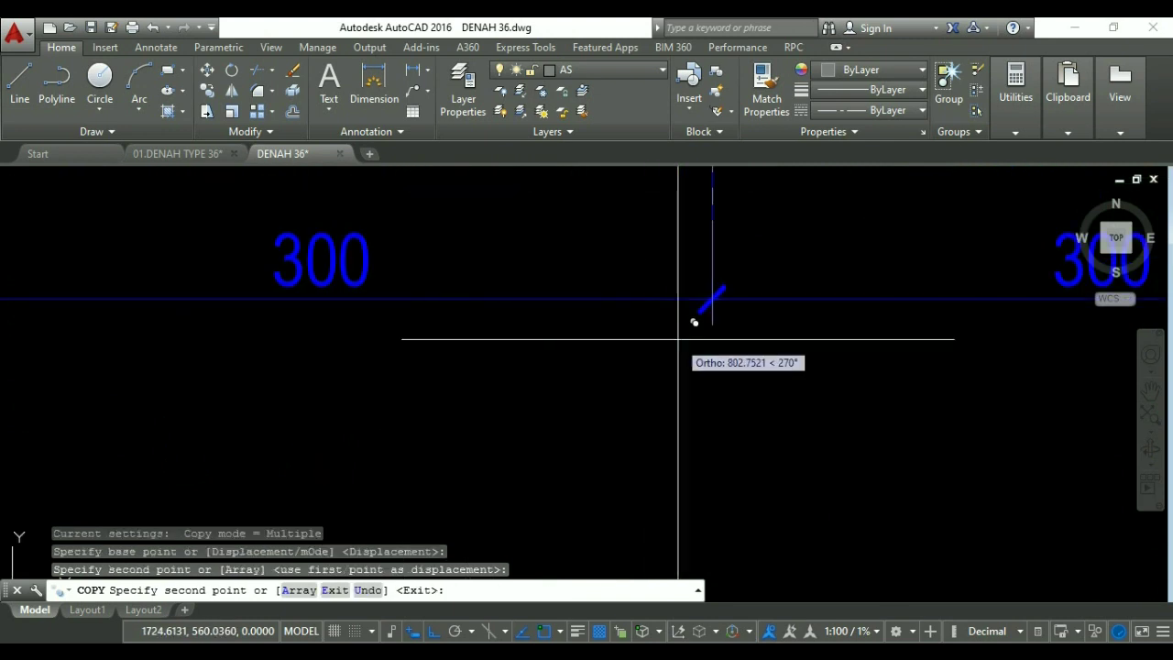
scroll(610, 361, "down", 5)
middle_click_drag(610, 361, 492, 366)
scroll(492, 366, "up", 3)
left_click(532, 332)
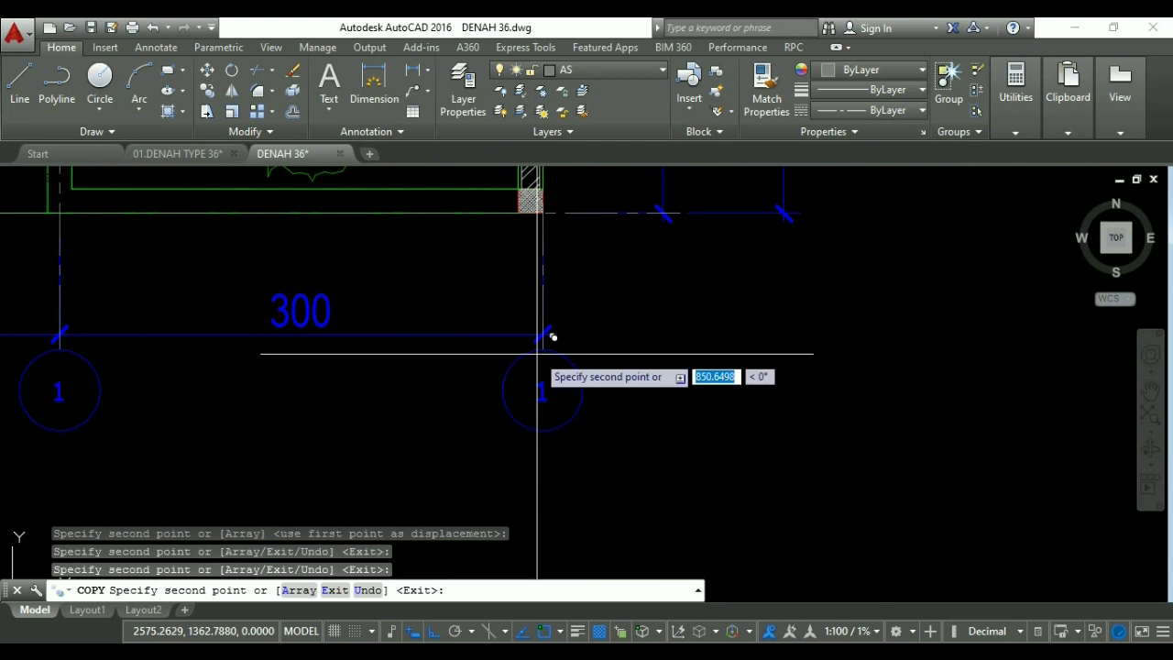
key("Escape")
key("Escape")
Set the detail number of the bubble below the leftmost vertical axis to A.
scroll(537, 335, "down", 4)
middle_click_drag(368, 358, 454, 328)
scroll(302, 340, "up", 4)
scroll(252, 366, "up", 4)
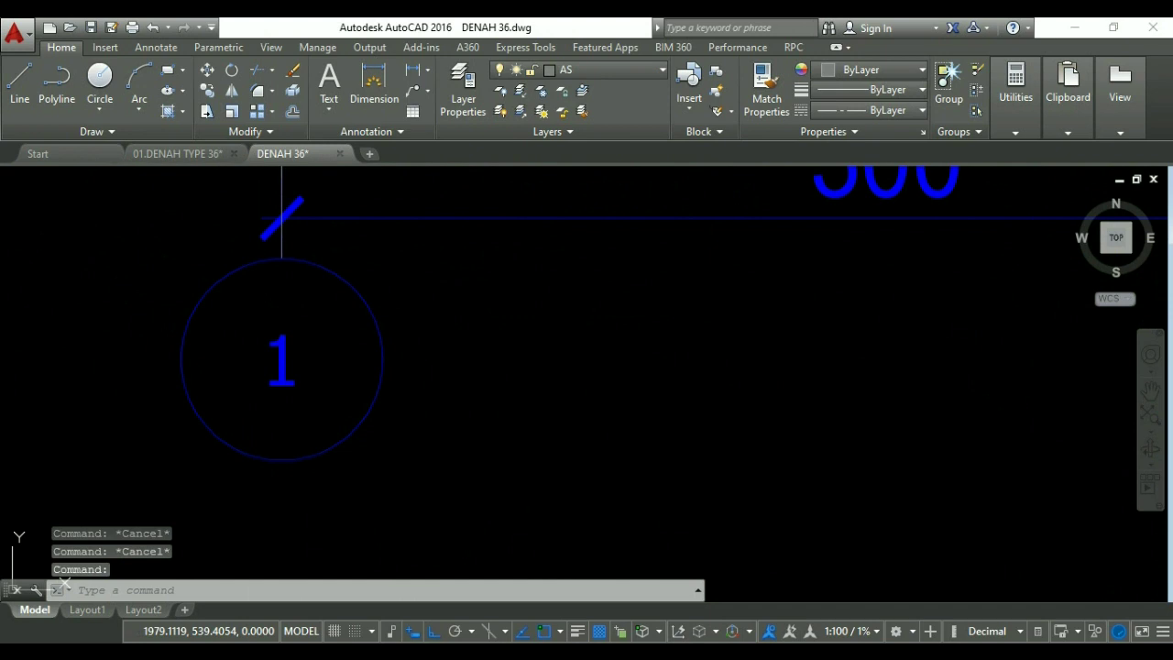
double_click(282, 360)
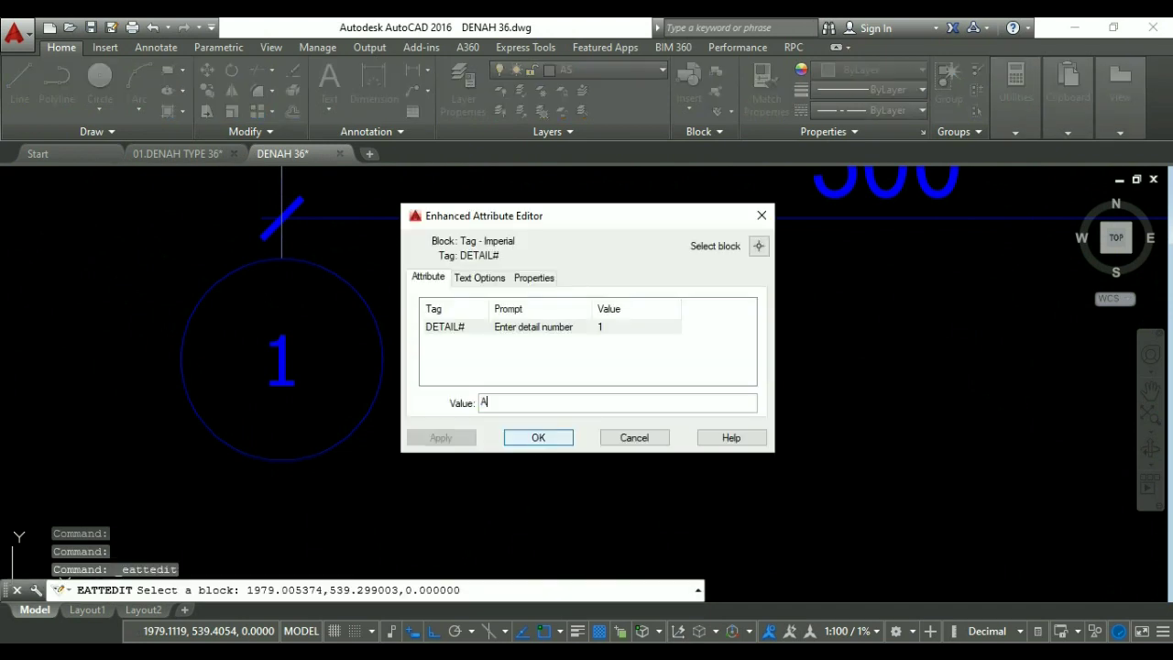
type("A")
left_click(539, 438)
Set the detail numbers of the bubbles below the middle and rightmost vertical axes to B and C.
scroll(406, 375, "down", 3)
scroll(636, 419, "up", 4)
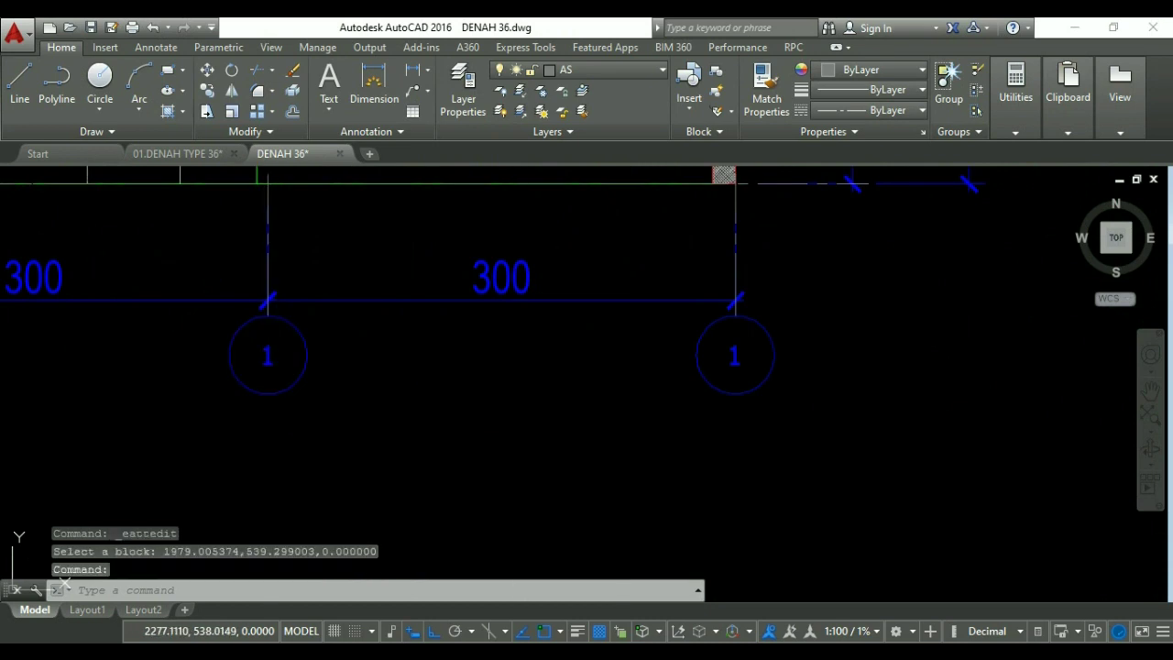
double_click(735, 357)
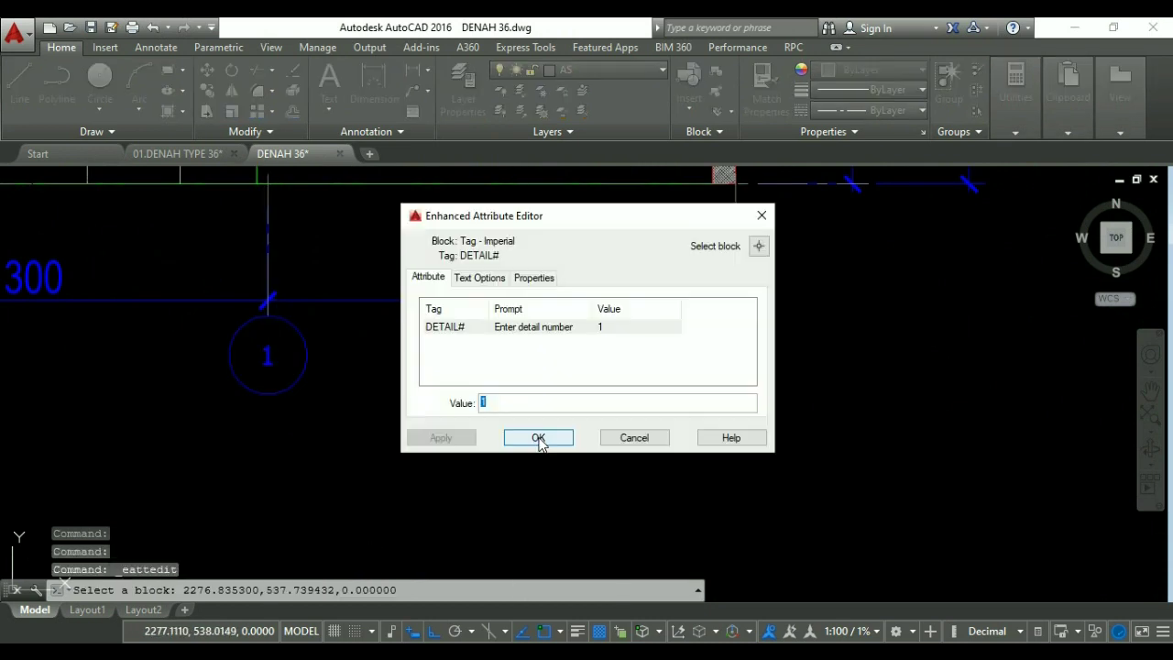
left_click(539, 437)
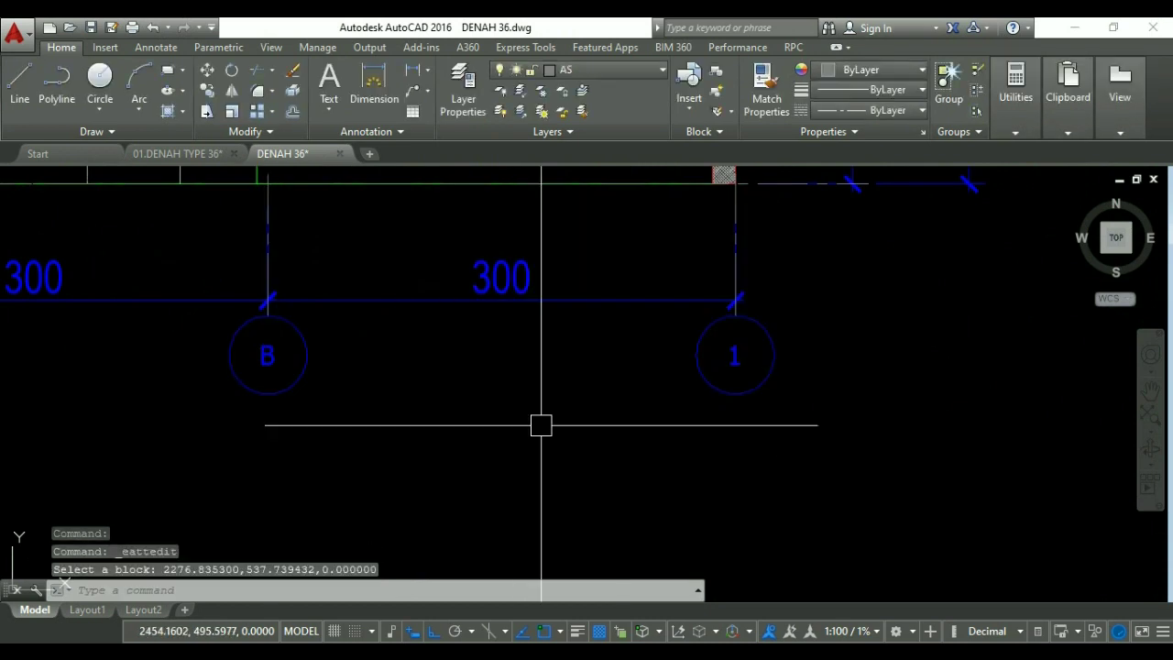
scroll(537, 425, "down", 3)
scroll(608, 427, "up", 3)
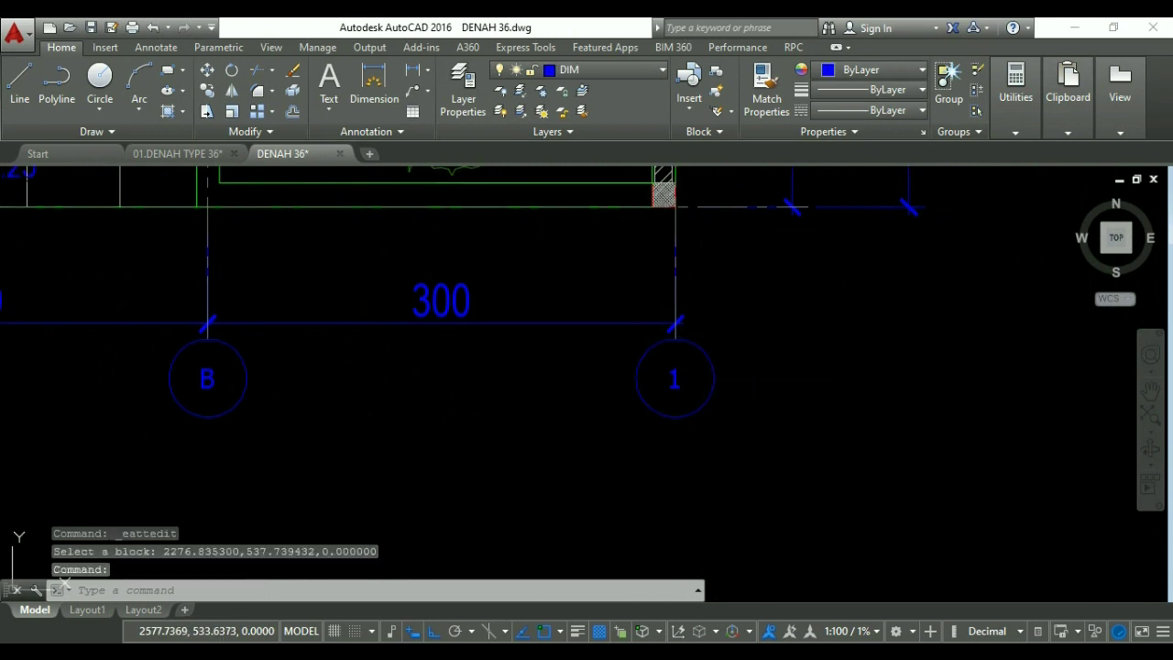
double_click(674, 378)
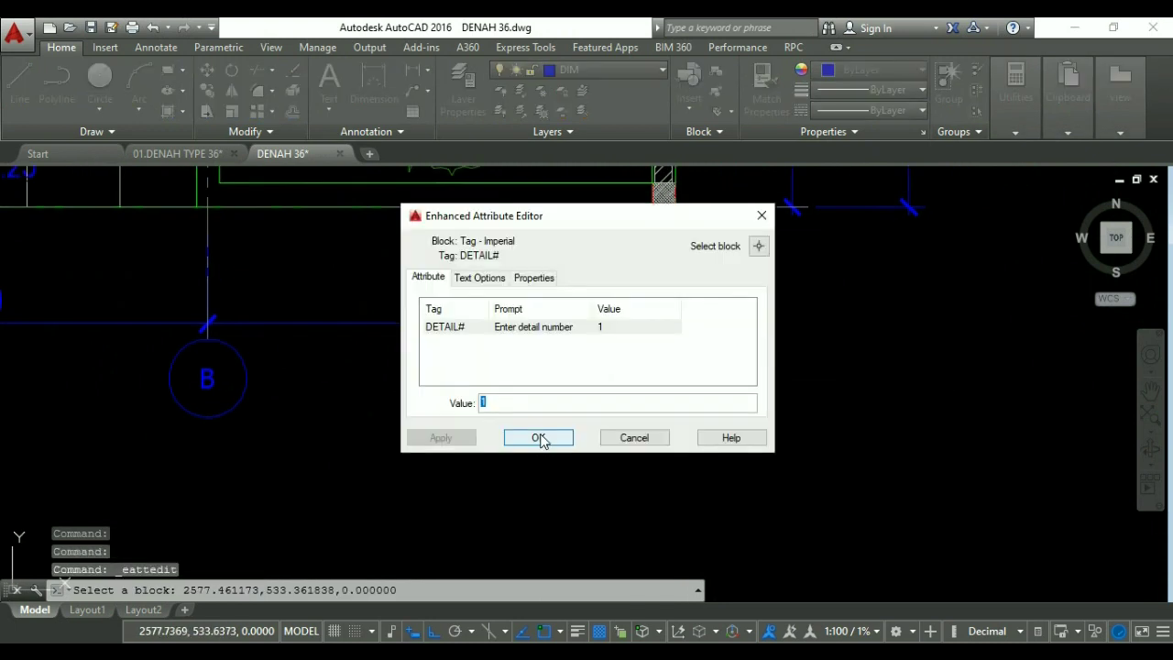
left_click(539, 437)
scroll(700, 440, "down", 5)
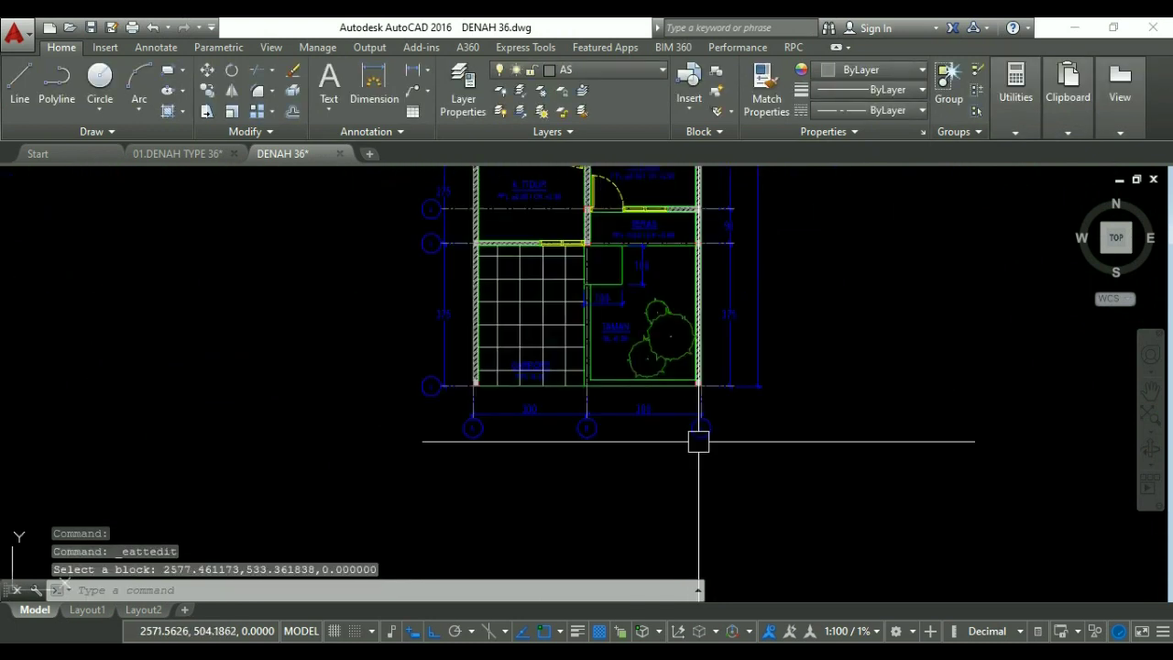
Set the detail numbers of the left-side bubbles on the carport rear wall axis and the R. TAMU front wall axis to 2 and 3.
scroll(497, 434, "up", 10)
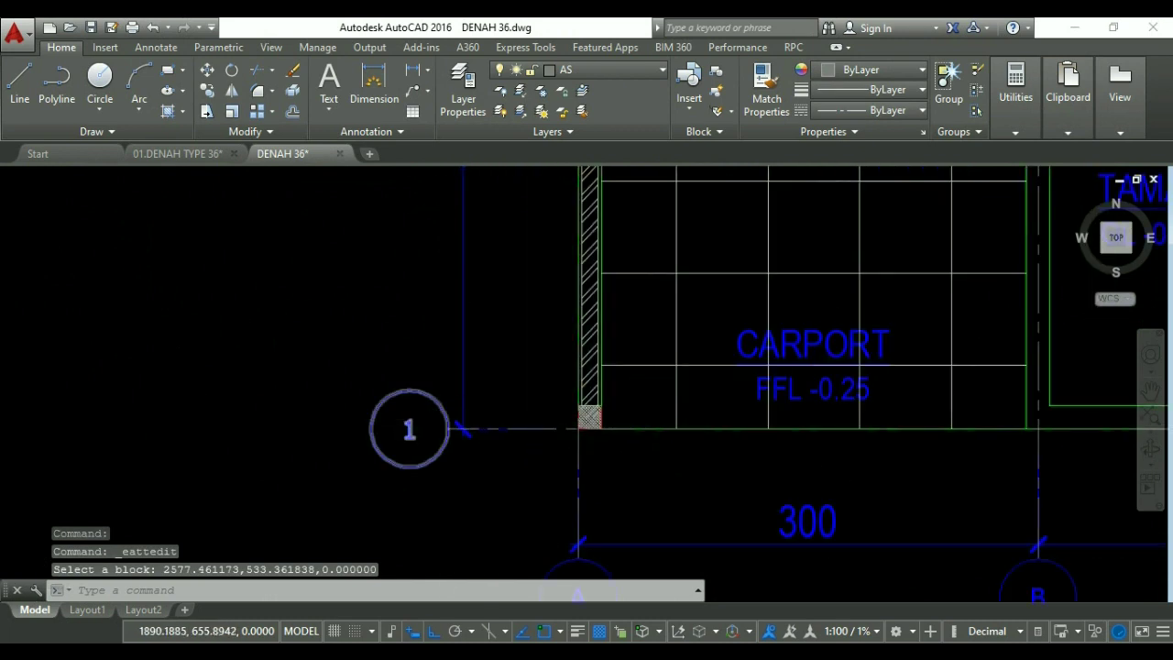
scroll(420, 427, "down", 5)
scroll(387, 333, "up", 4)
double_click(382, 295)
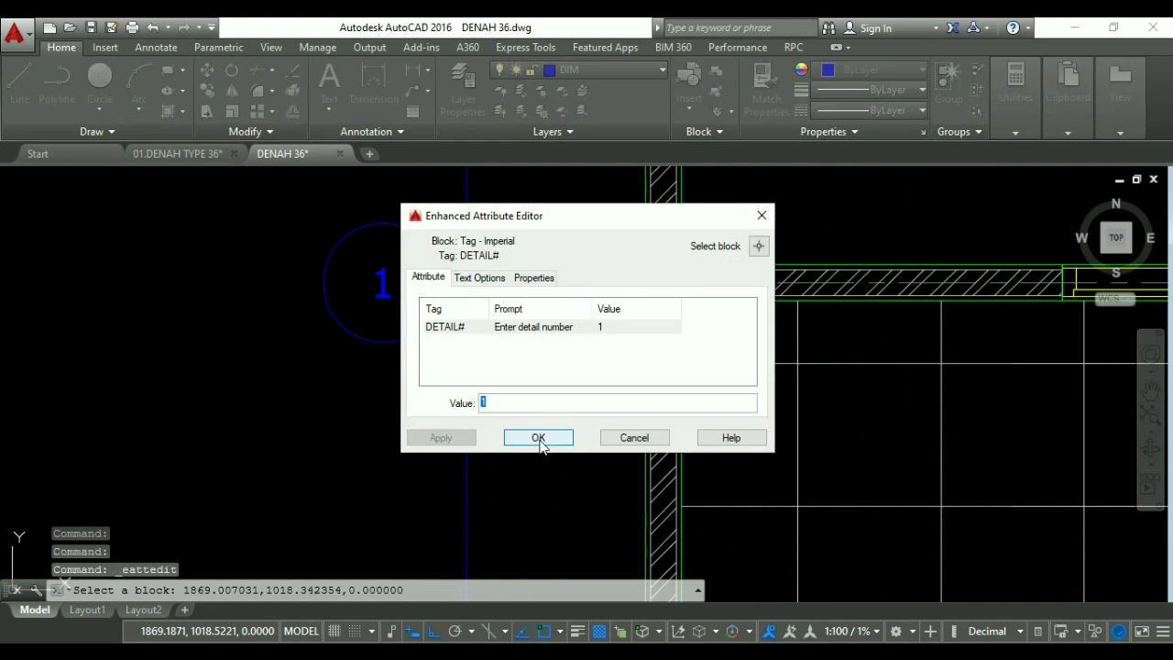
type("2")
left_click(537, 438)
scroll(505, 444, "down", 4)
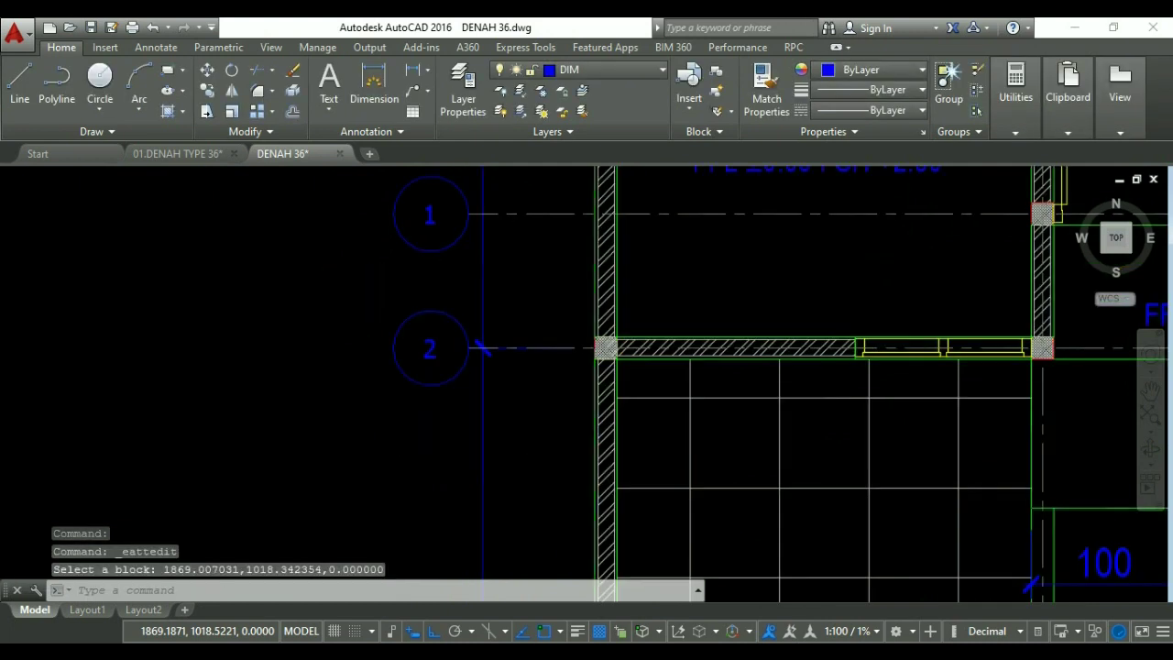
scroll(466, 413, "up", 3)
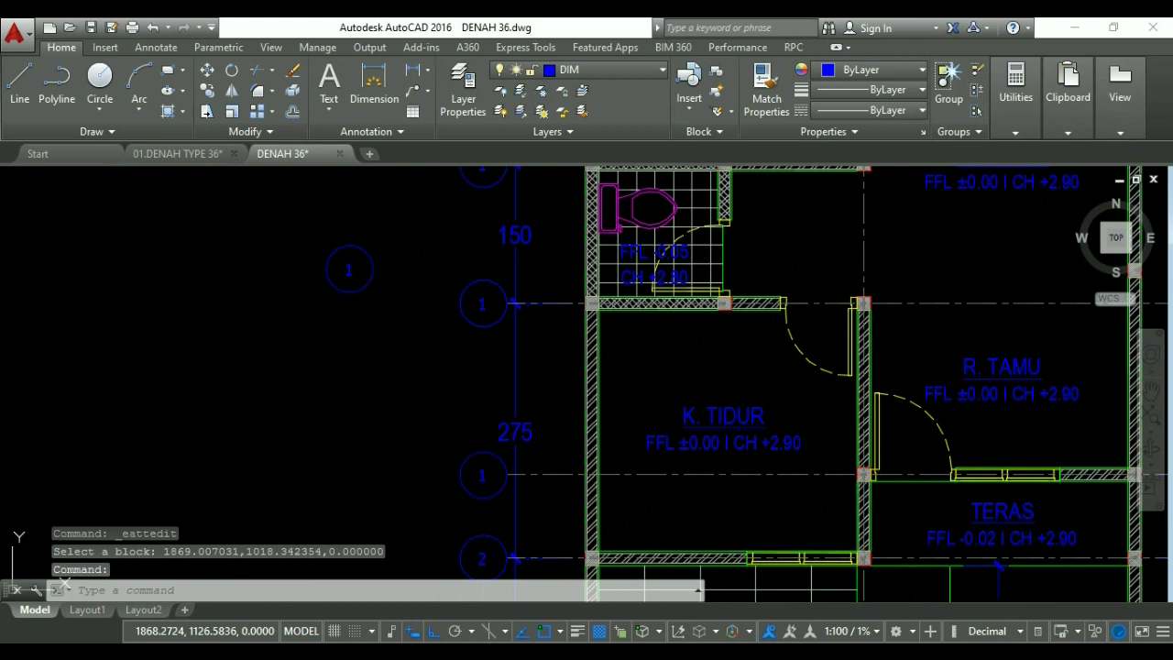
double_click(482, 479)
left_click(539, 438)
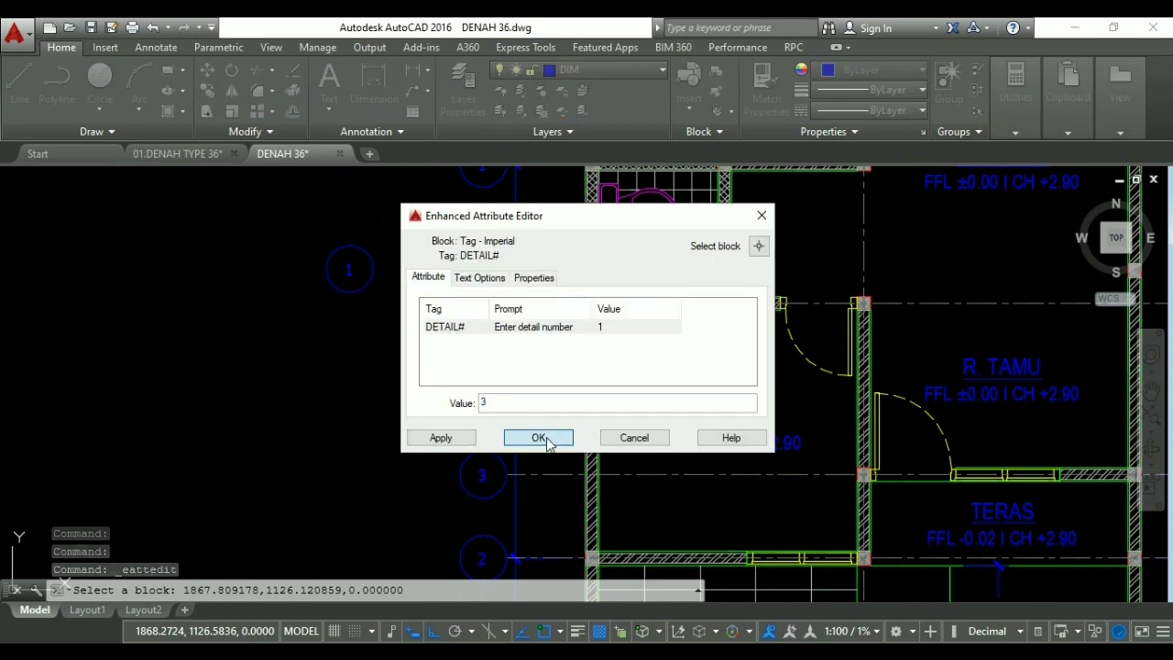
Set the detail numbers of the left-side bubbles on the bathroom's lower and upper wall axes to 4 and 5.
scroll(498, 406, "down", 1)
scroll(474, 364, "up", 3)
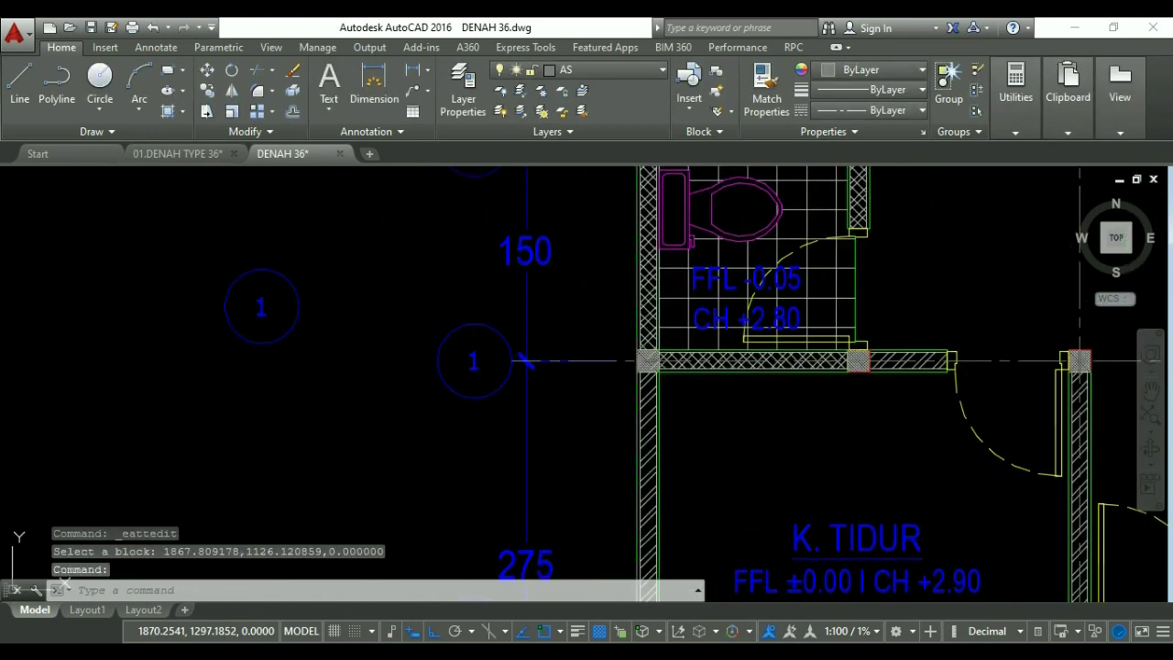
double_click(522, 361)
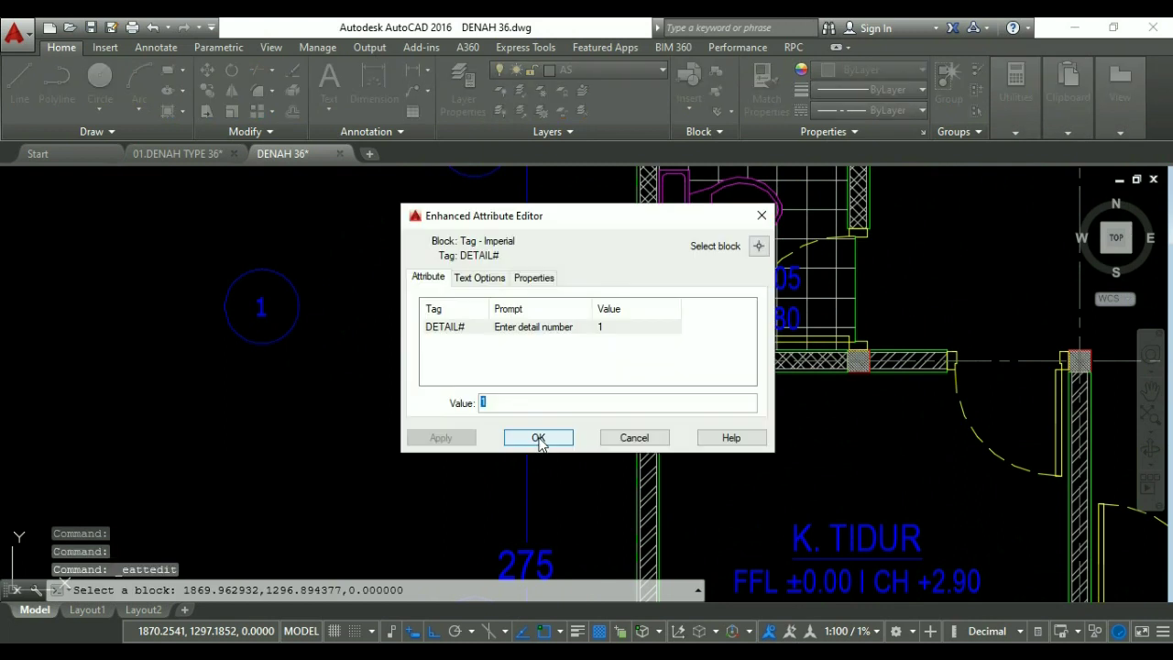
left_click(549, 440)
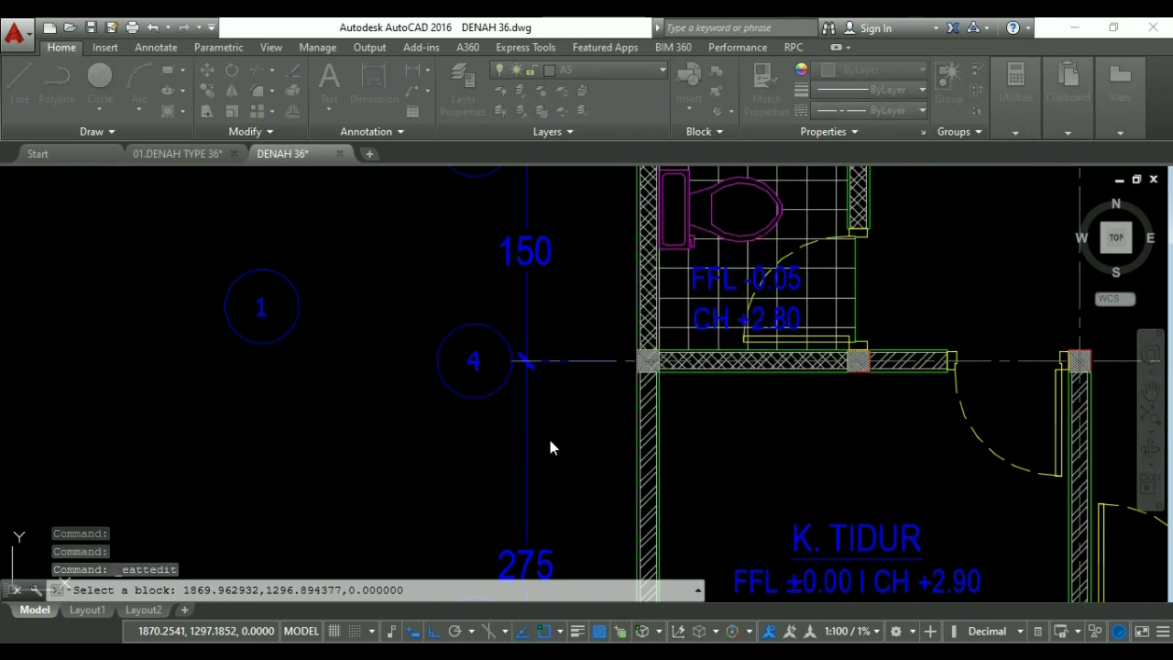
scroll(510, 348, "down", 4)
scroll(514, 361, "up", 5)
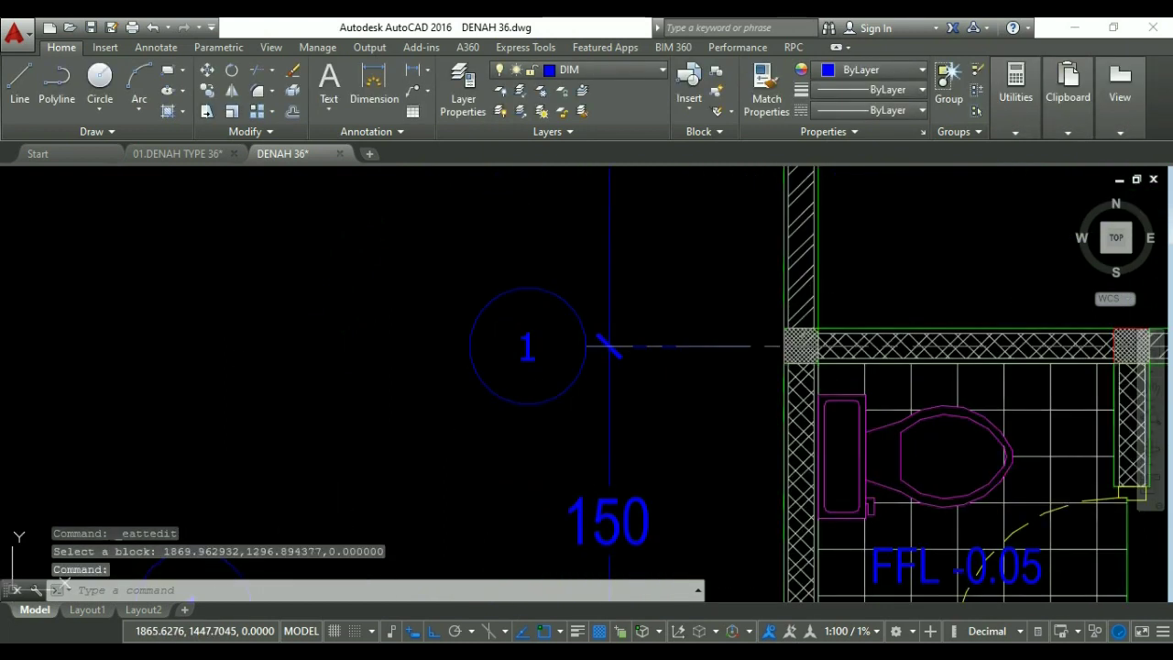
double_click(524, 357)
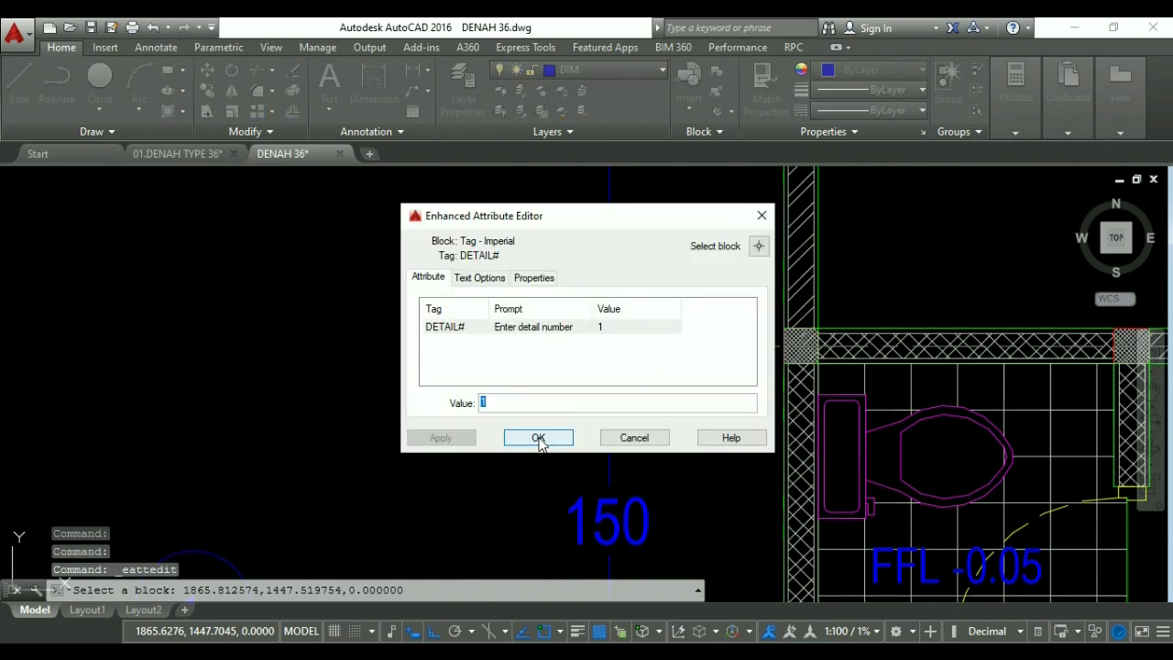
left_click(539, 438)
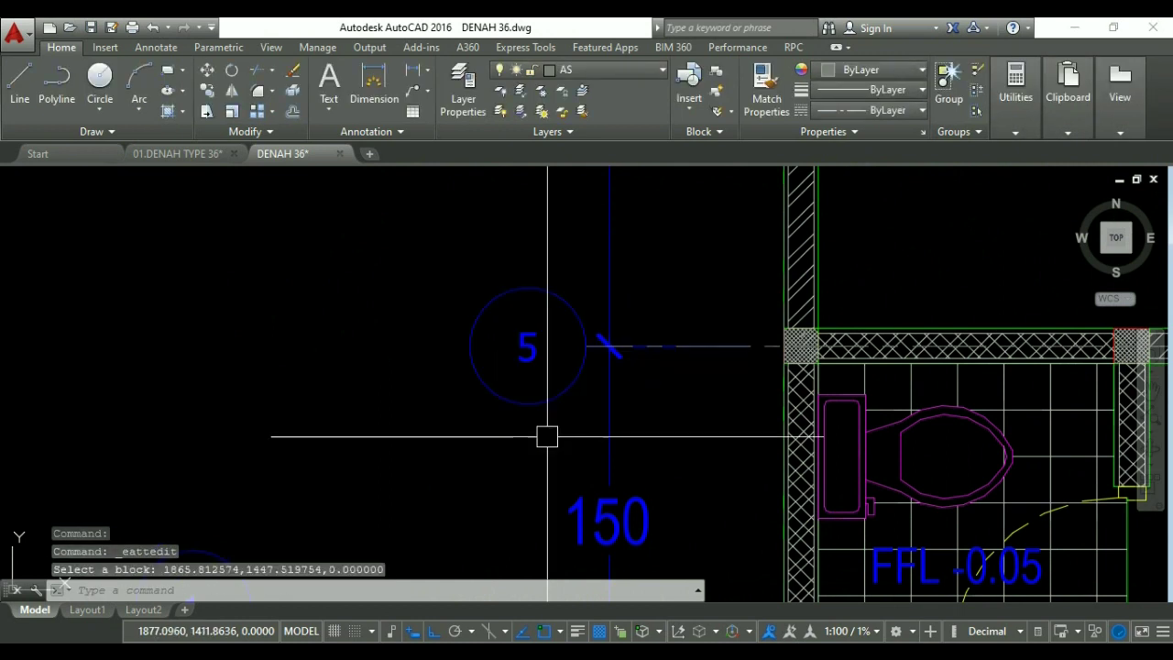
Set the detail number of the left-side bubble on the axis just above the bathroom's upper wall axis to 6.
scroll(544, 434, "down", 3)
scroll(550, 377, "up", 5)
scroll(523, 394, "up", 2)
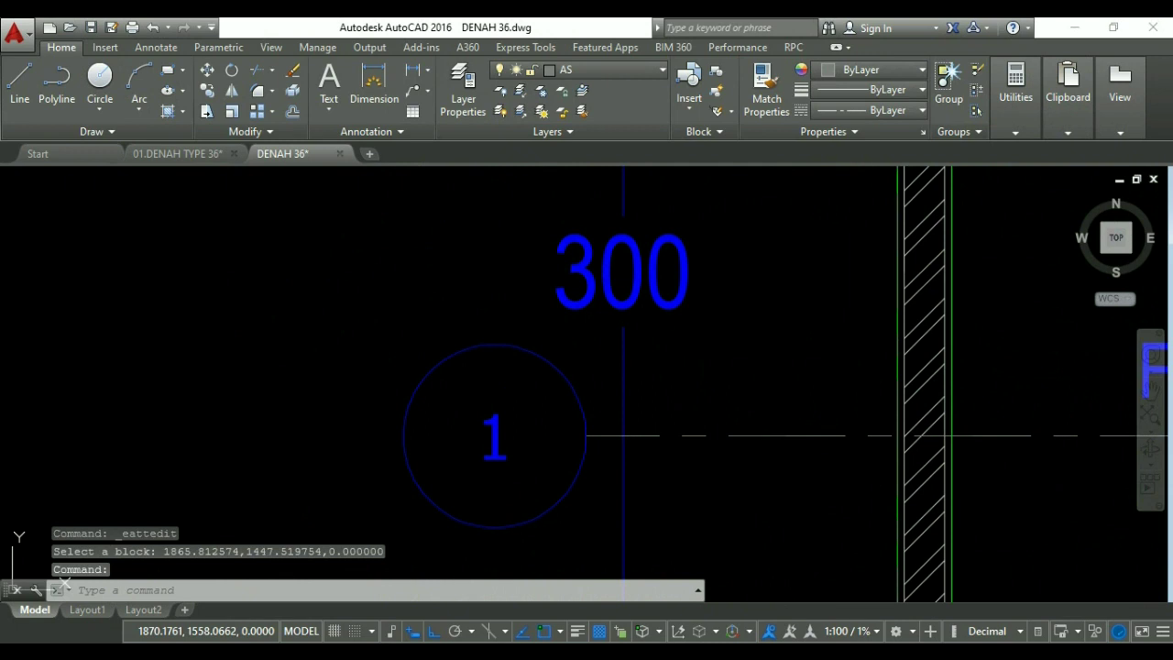
double_click(501, 435)
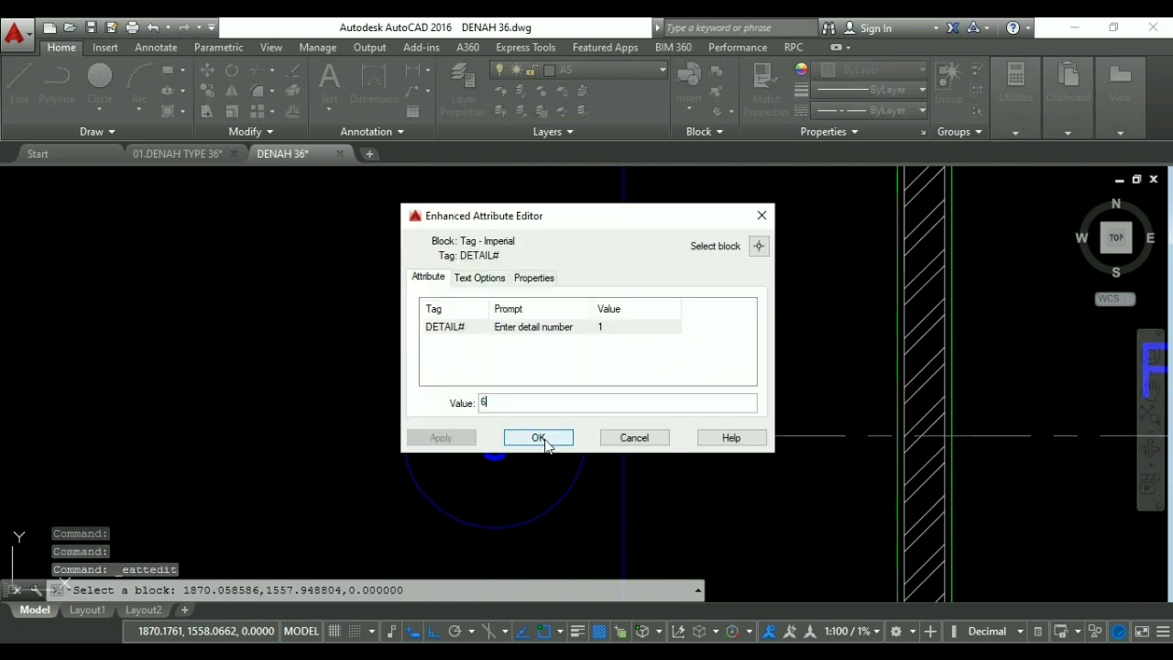
left_click(539, 438)
Set the detail numbers of the left-side bubbles on the rear bedroom's back wall axis and the topmost axis to 7 and 8.
scroll(558, 436, "down", 5)
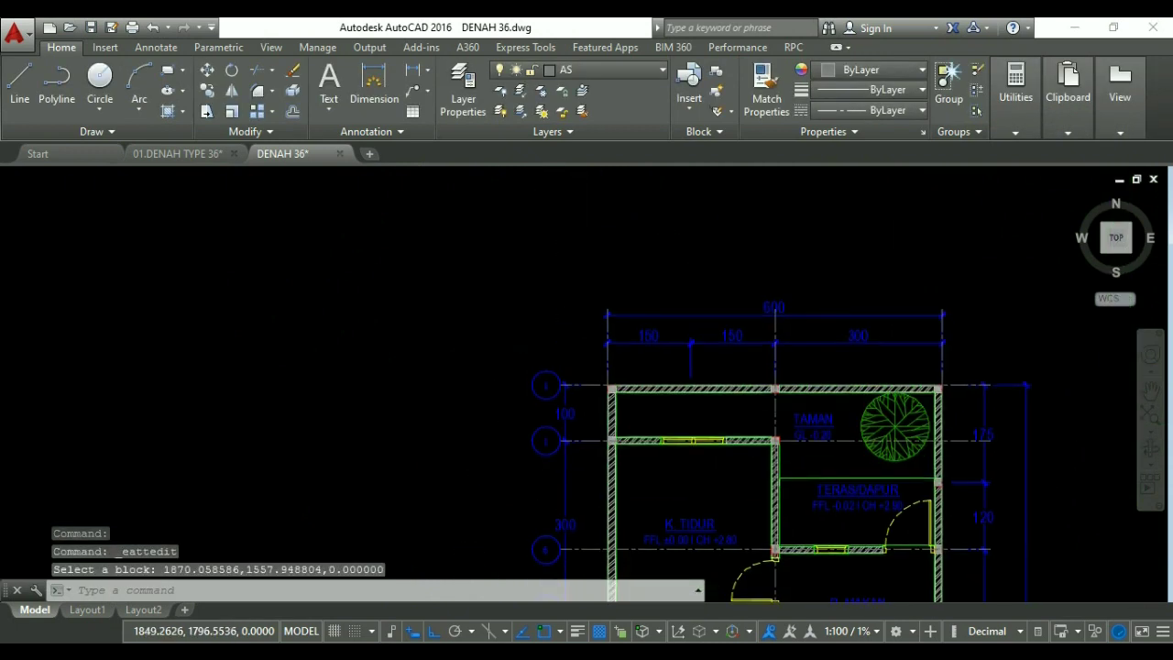
scroll(540, 422, "up", 4)
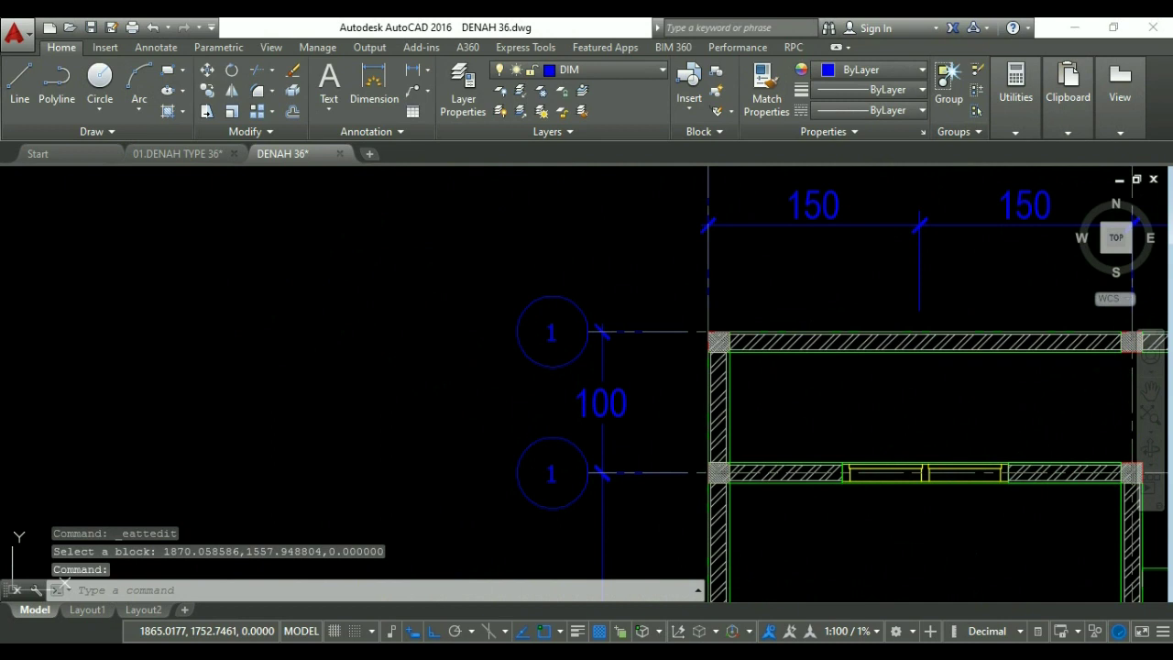
double_click(539, 440)
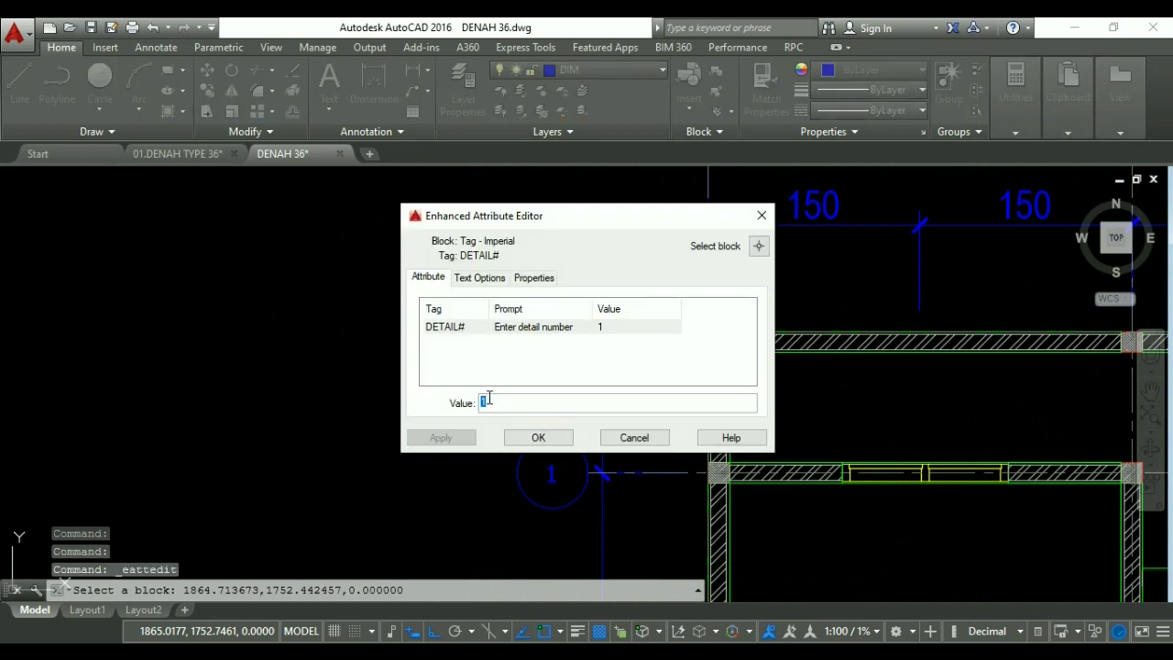
left_click(538, 438)
scroll(549, 384, "up", 2)
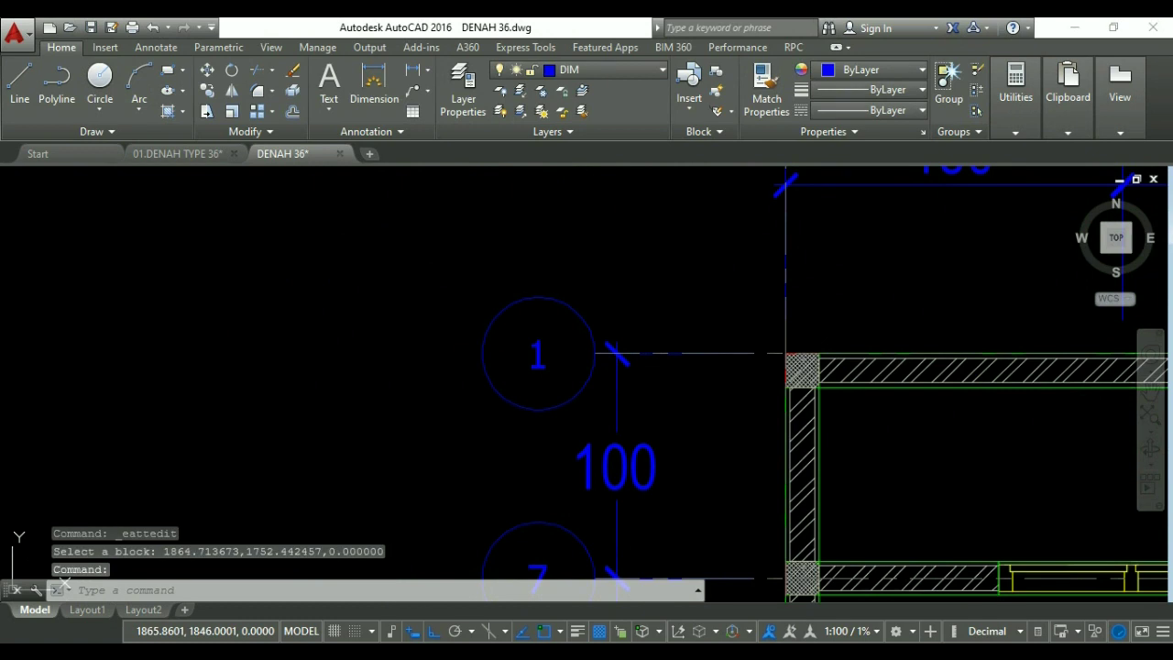
double_click(541, 442)
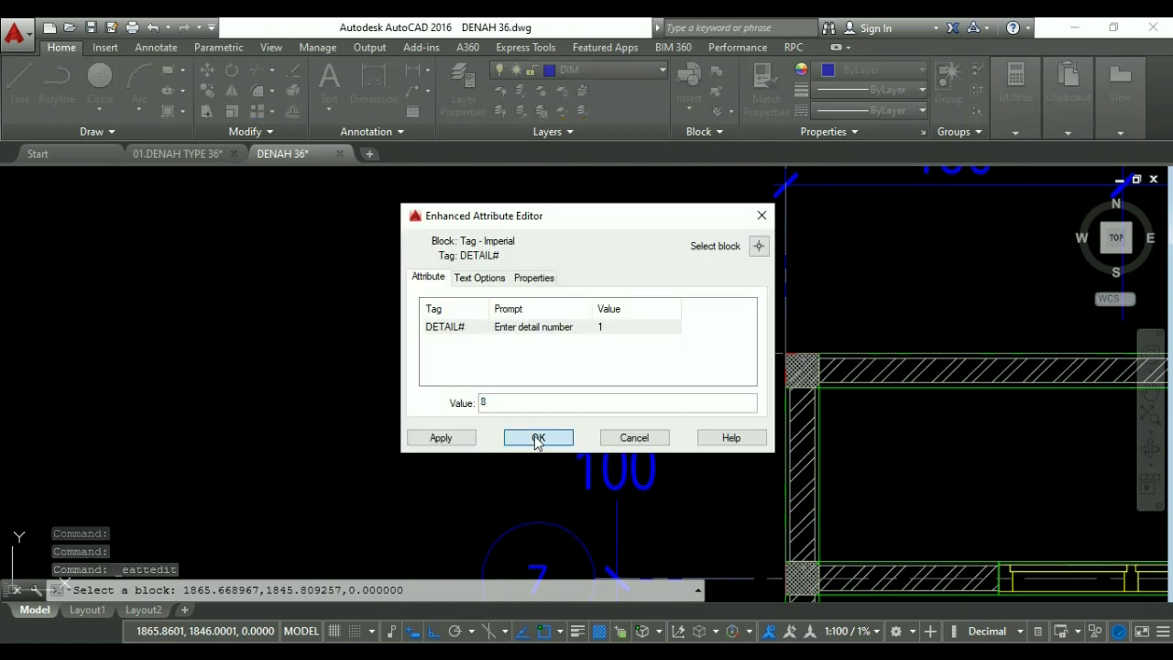
left_click(538, 437)
Erase the spare original bubble standing apart to the left of the numbered bubble column.
scroll(492, 335, "down", 6)
scroll(421, 427, "down", 1)
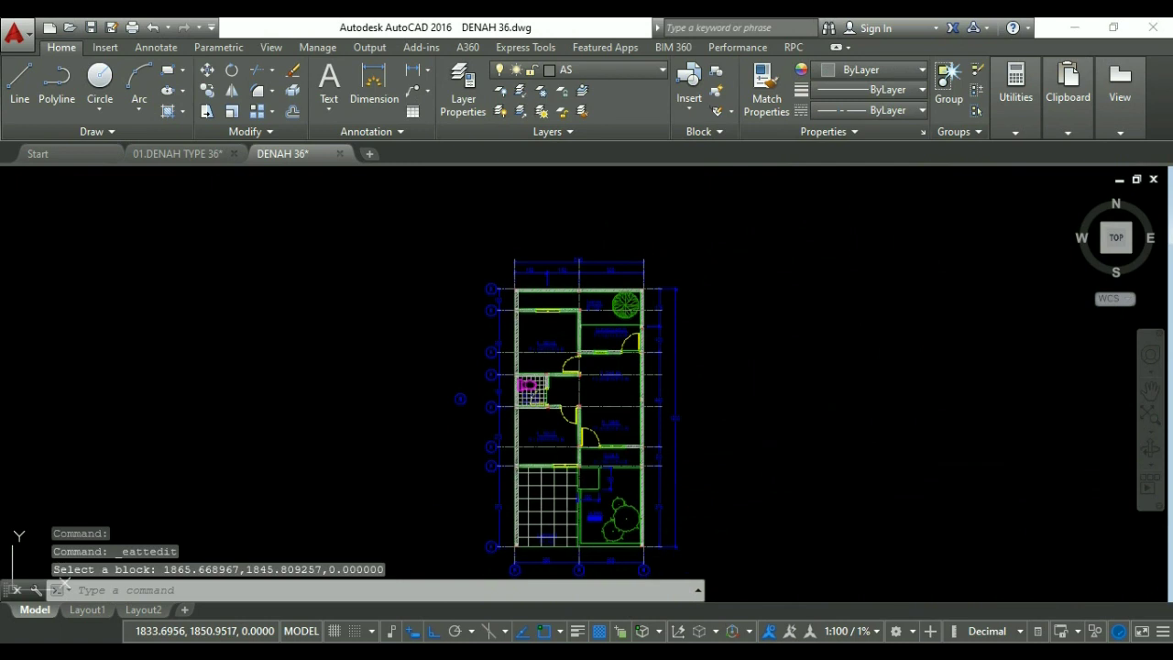
scroll(422, 427, "up", 1)
left_click(461, 351)
left_click(494, 399)
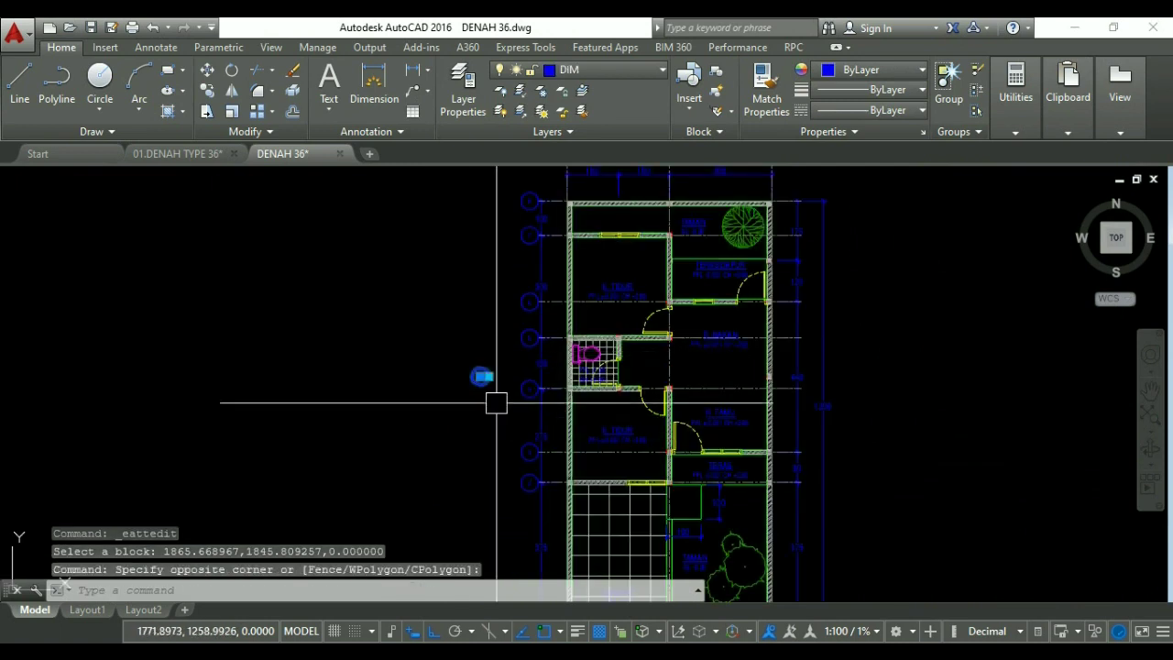
type("E")
key("Return")
Insert the Drawing Title - Imperial block below the floor plan, beneath the lettered bubbles.
scroll(497, 366, "down", 1)
scroll(497, 338, "up", 1)
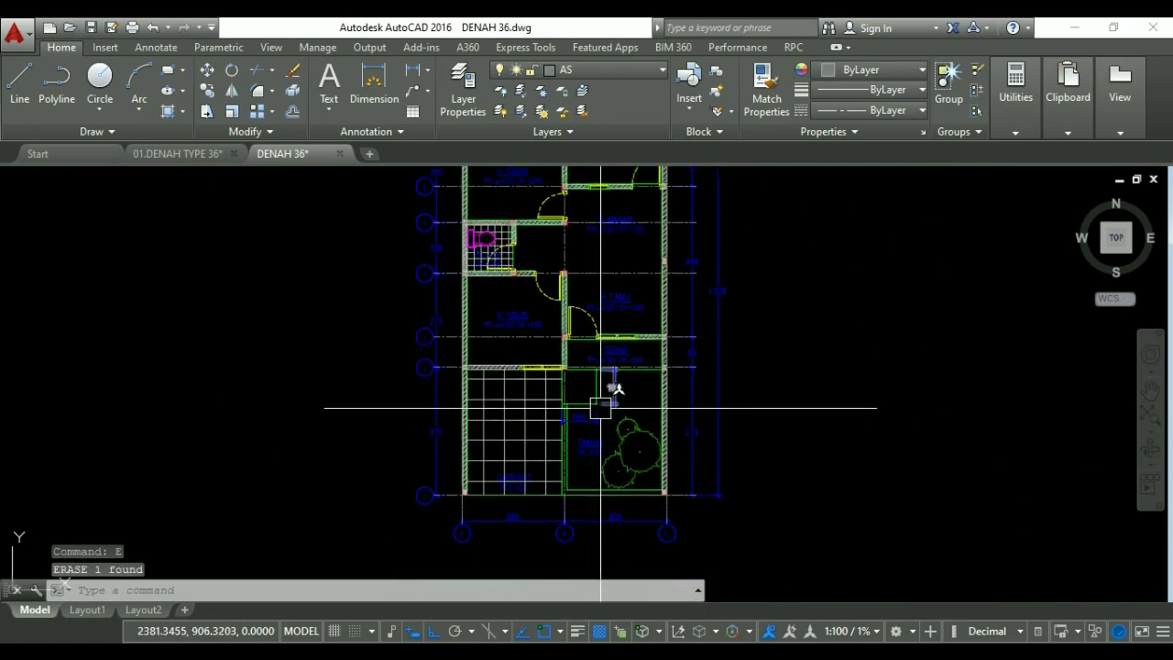
scroll(610, 399, "down", 1)
scroll(623, 413, "up", 1)
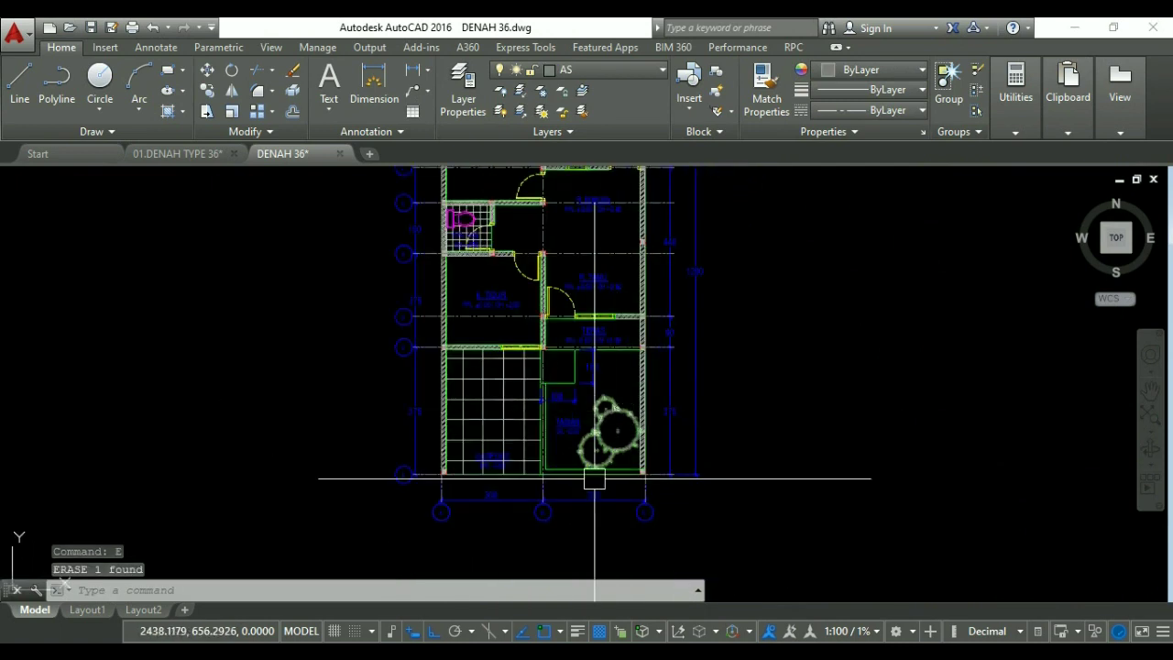
middle_click_drag(623, 413, 565, 412)
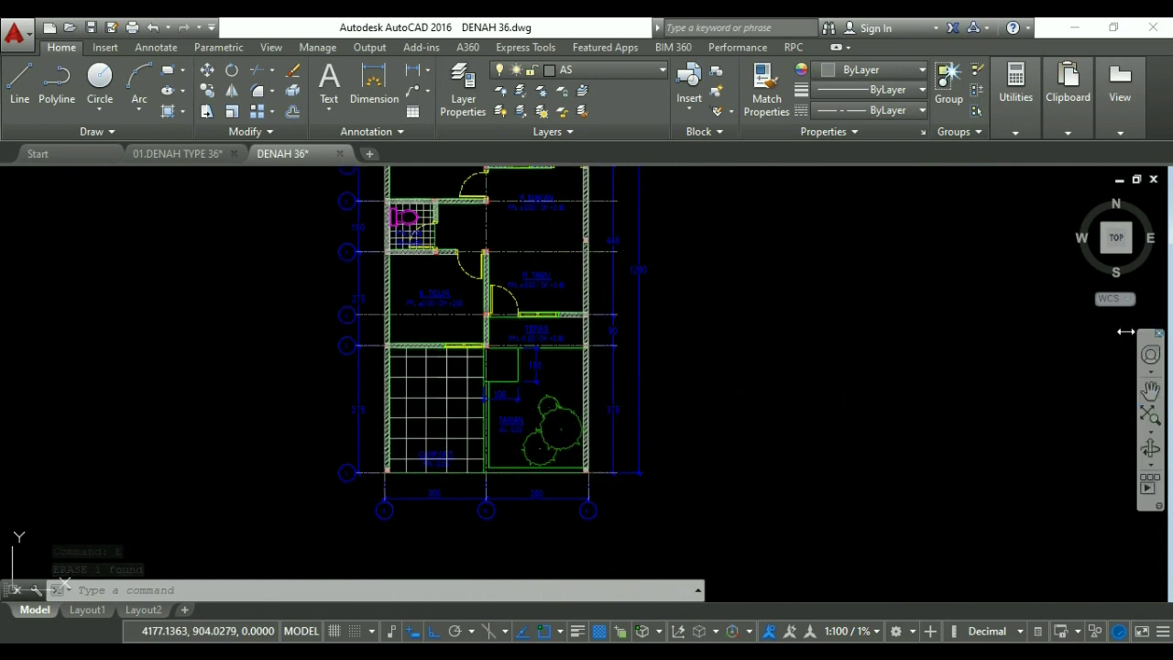
key("ctrl+3")
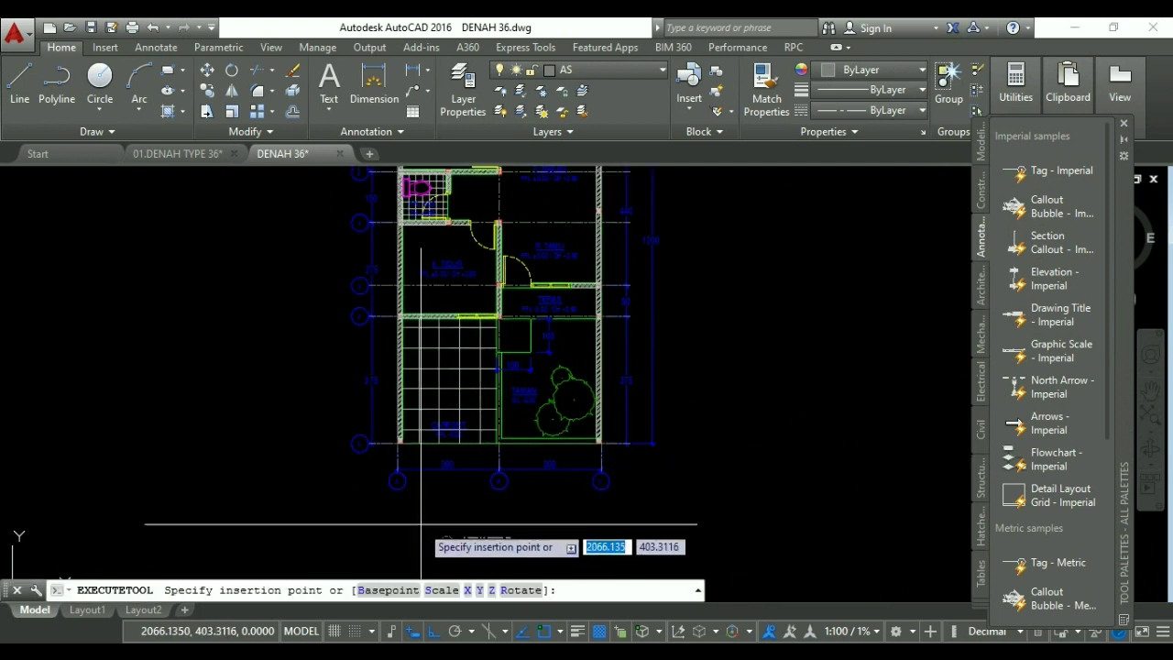
left_click(436, 501)
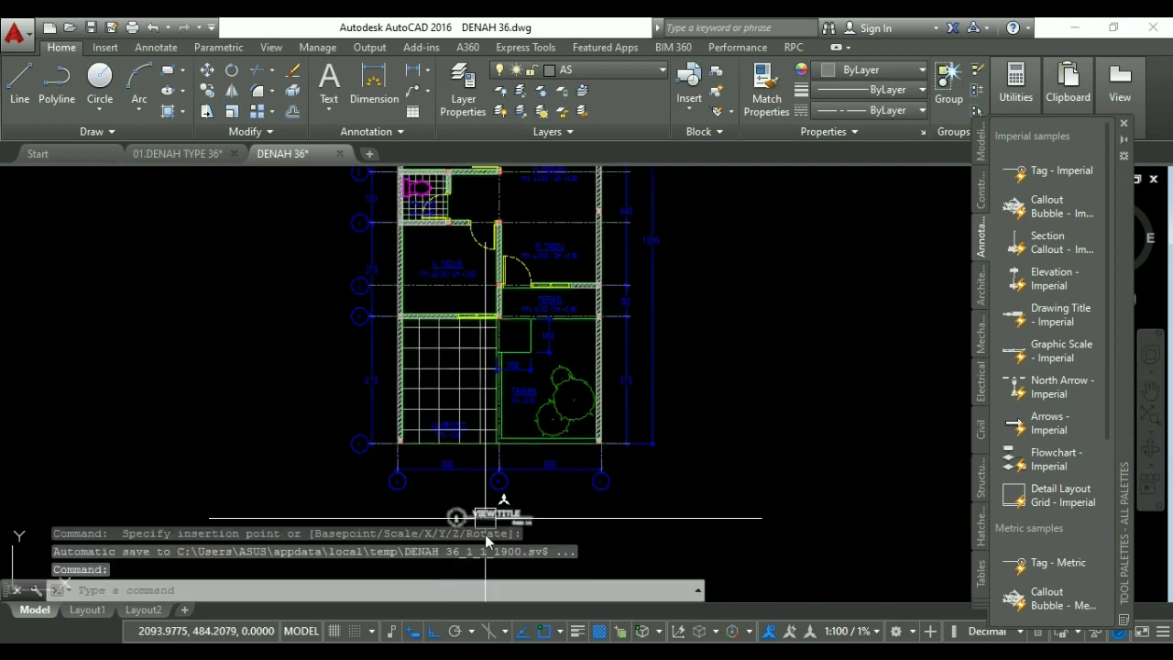
middle_click_drag(436, 500, 478, 445)
key("Escape")
key("Escape")
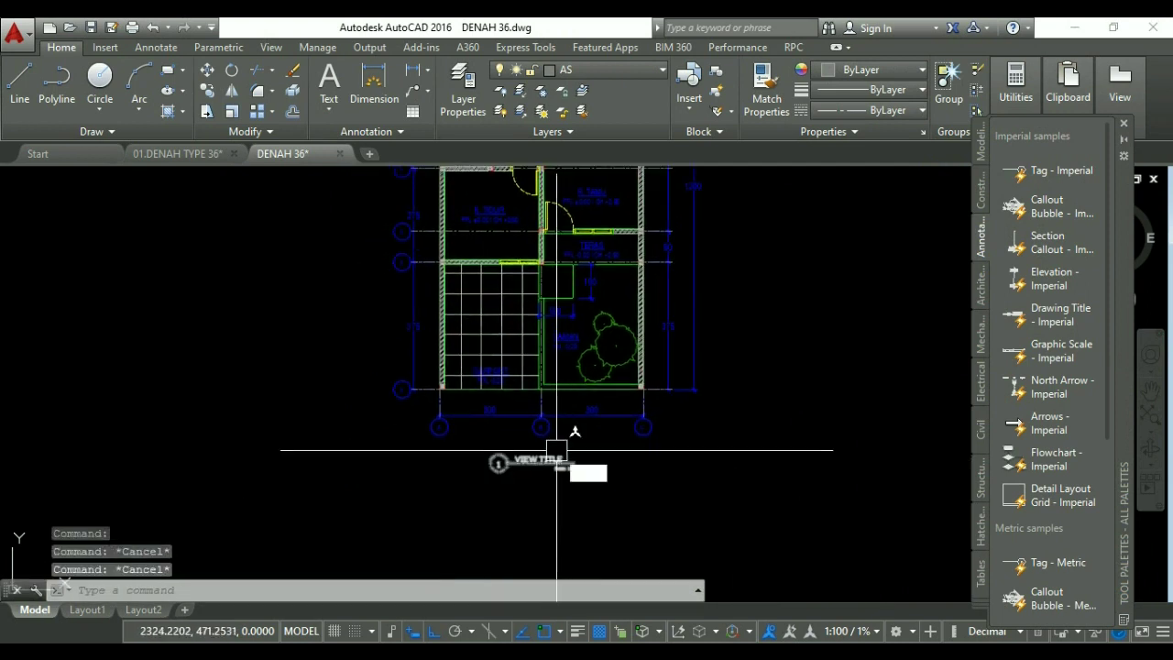
Match the properties of bubble B onto the drawing title block.
type("ma")
key("Return")
scroll(538, 419, "up", 2)
left_click(535, 424)
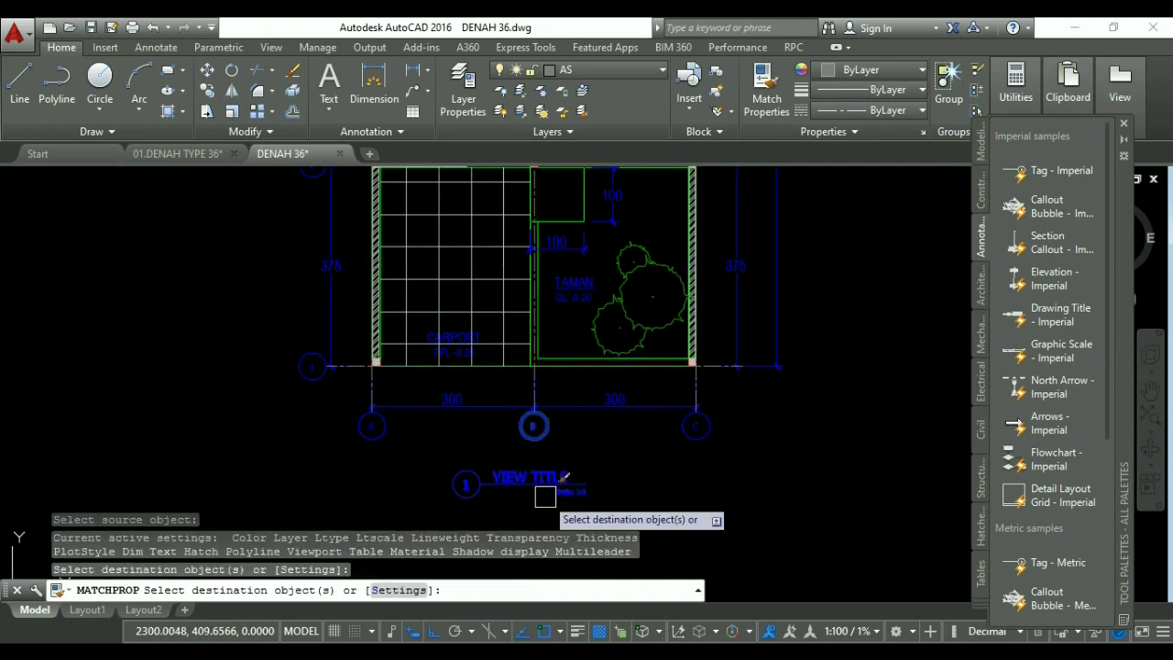
left_click(544, 497)
key("Return")
key("Return")
key("Escape")
scroll(562, 425, "up", 3)
key("Escape")
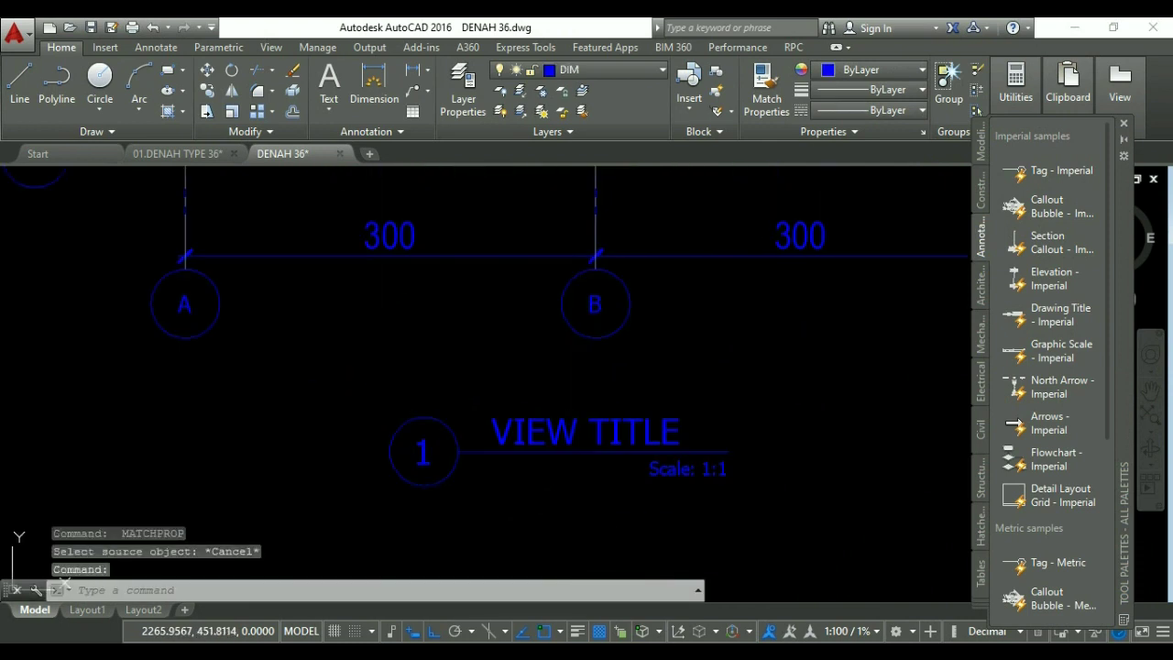
Set the drawing title's name to DENAH and its viewport scale text to "Scale: 1:00".
double_click(537, 441)
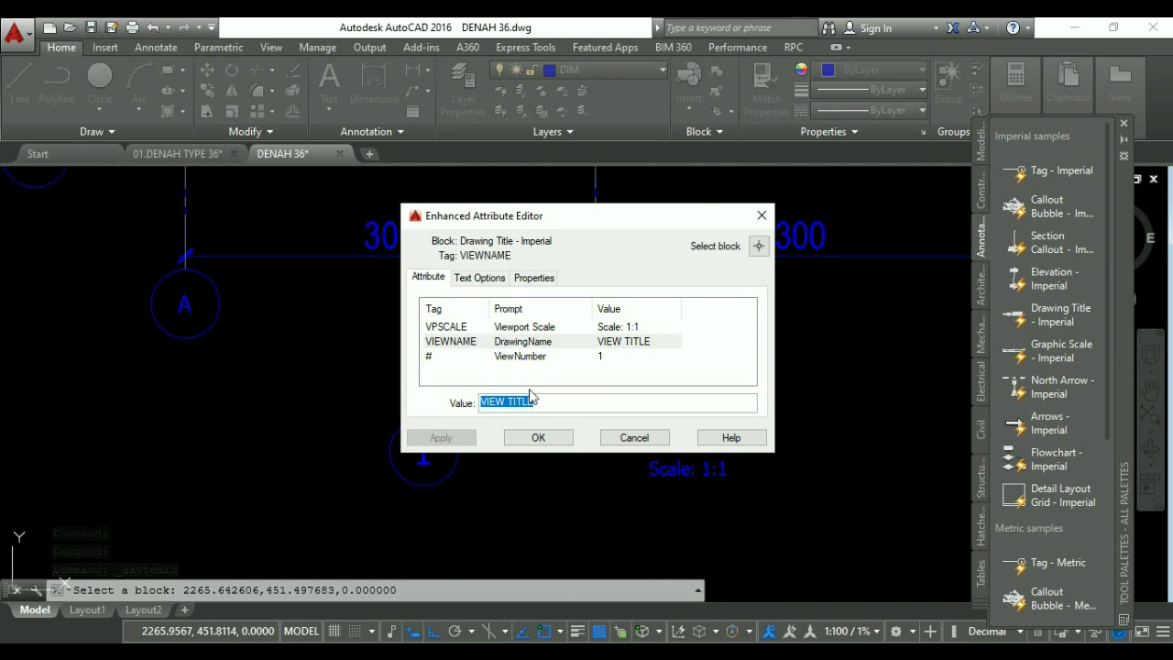
left_click(457, 350)
left_click_drag(540, 400, 474, 403)
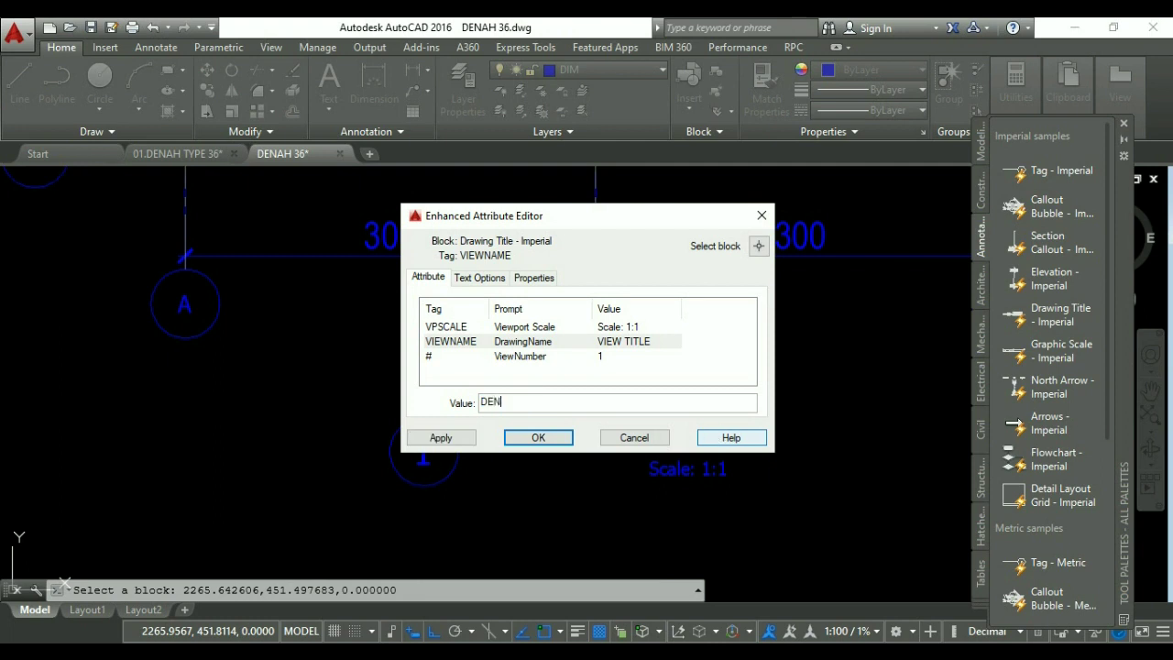
left_click(448, 328)
left_click(526, 402)
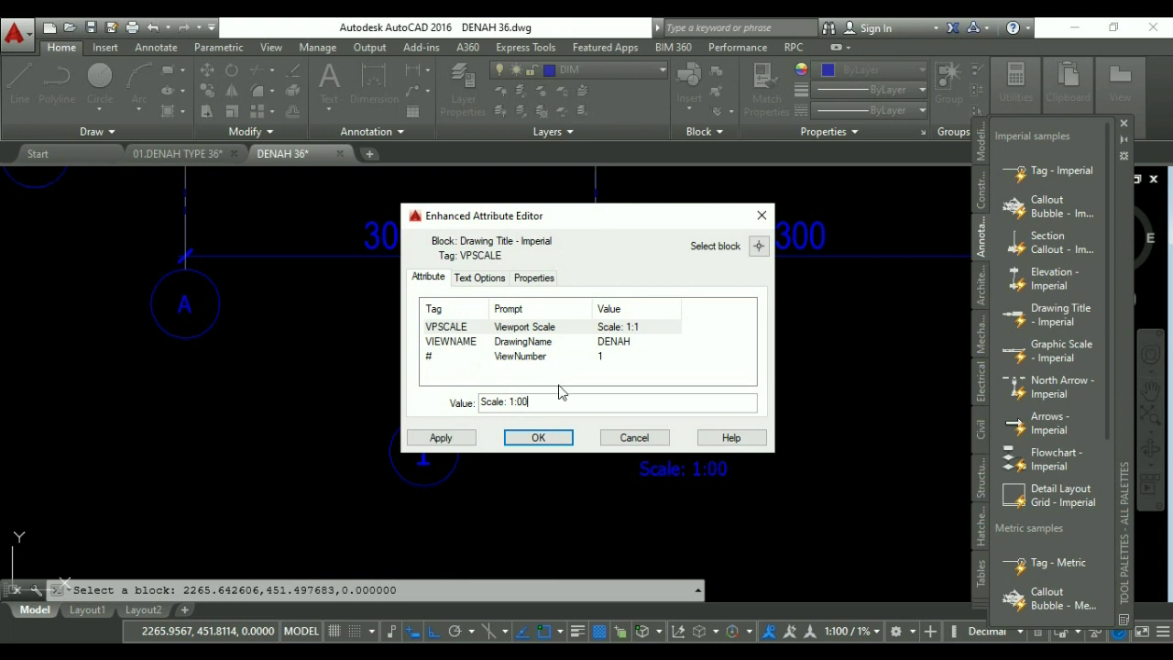
Set the drawing title's view number to ARS.01 and apply the attribute changes.
left_click(511, 358)
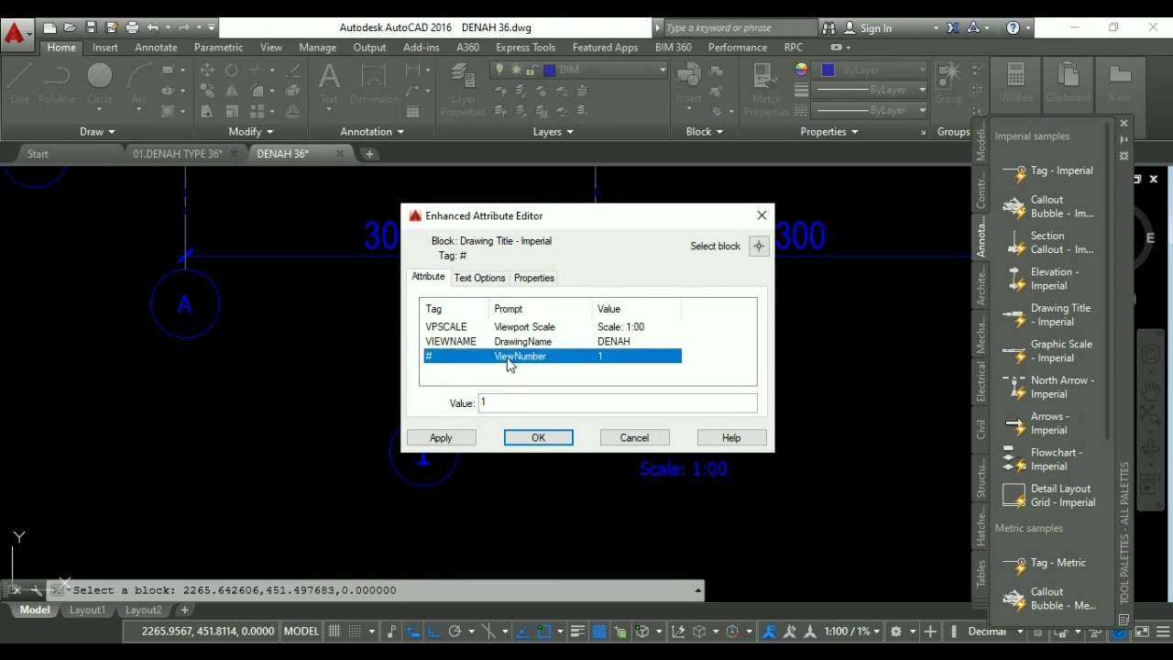
double_click(497, 406)
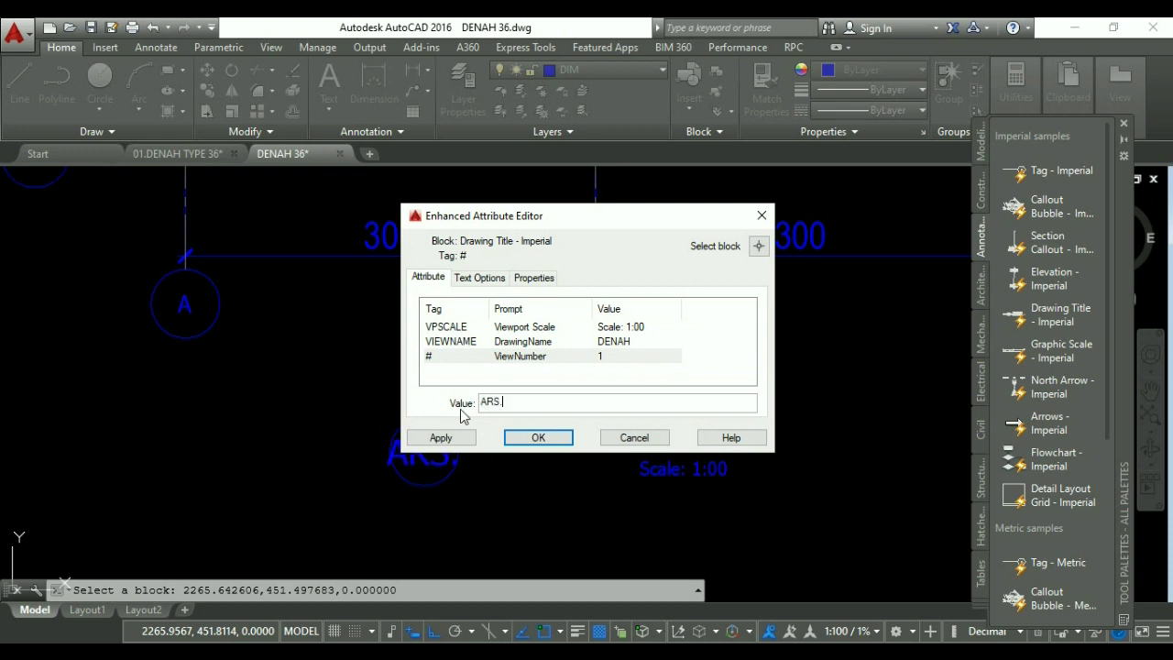
type("ARS.01")
left_click(538, 438)
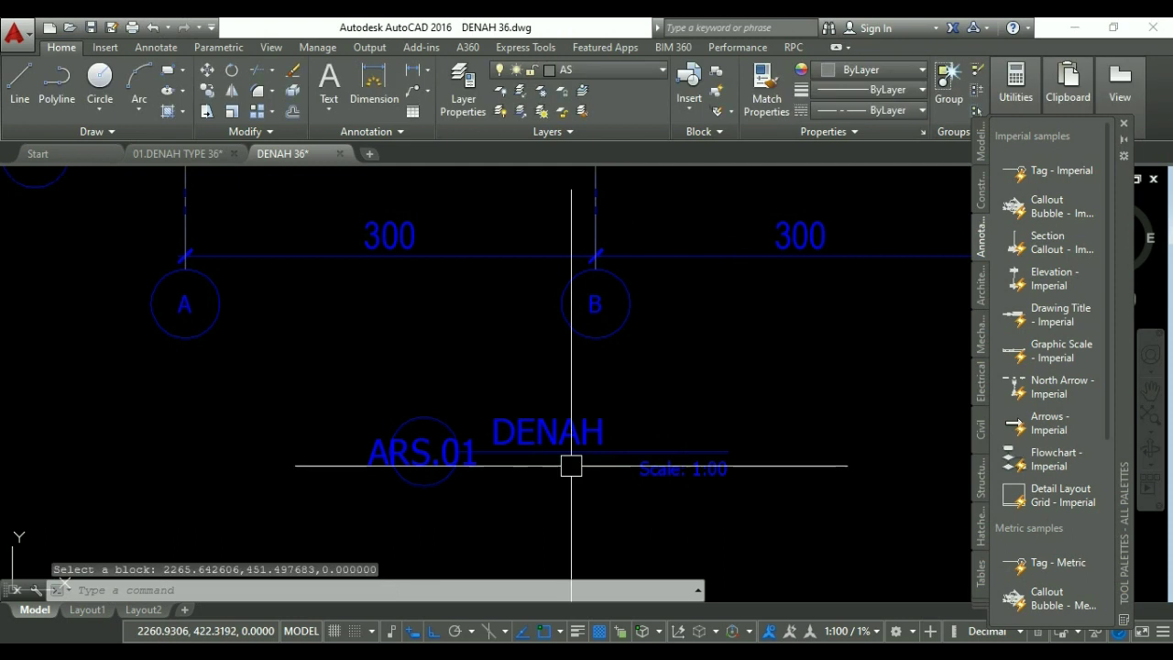
Set the text height of the ARS.01 view number to 10 so it fits inside its circle.
middle_click_drag(571, 463, 479, 436)
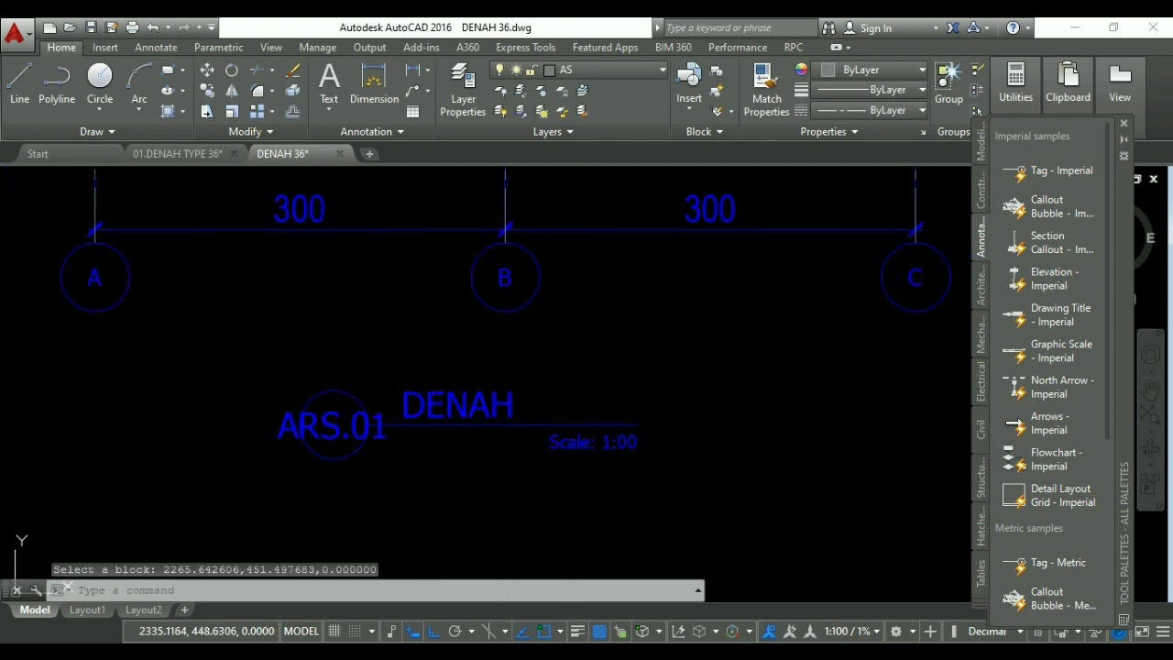
scroll(351, 432, "up", 2)
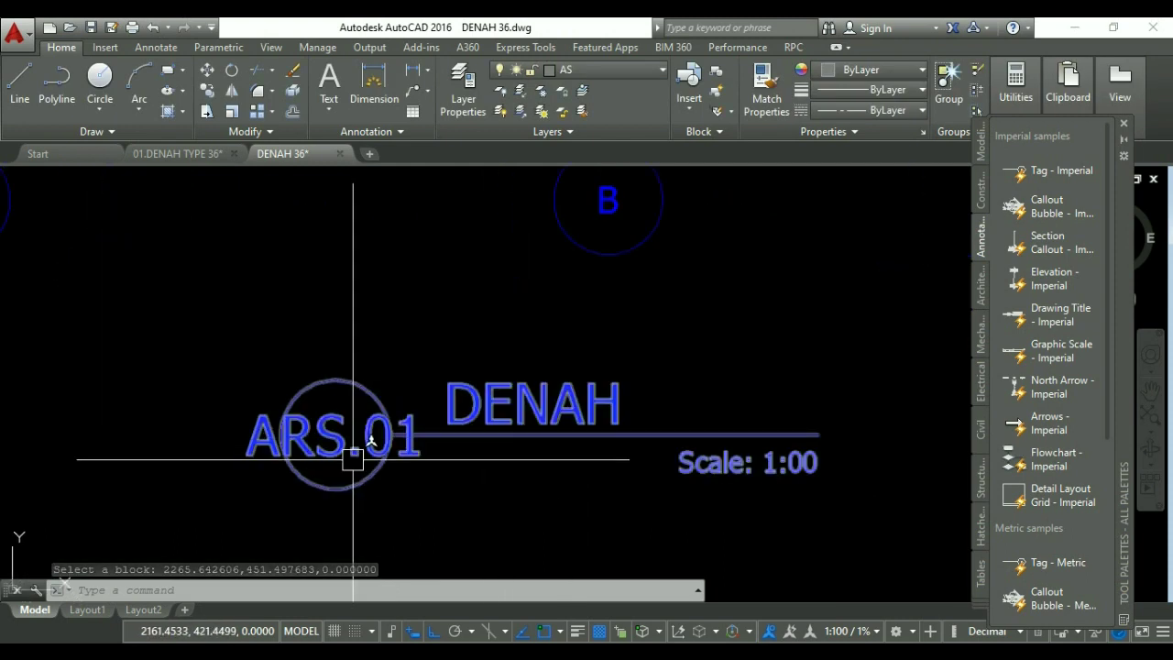
key("Escape")
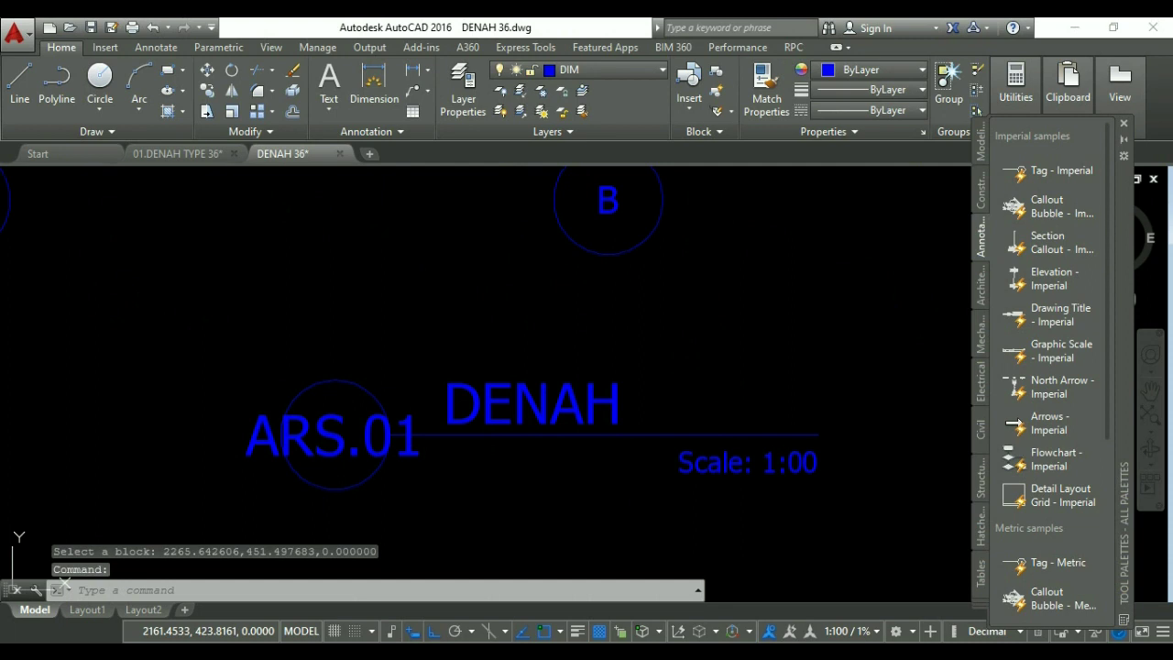
double_click(348, 436)
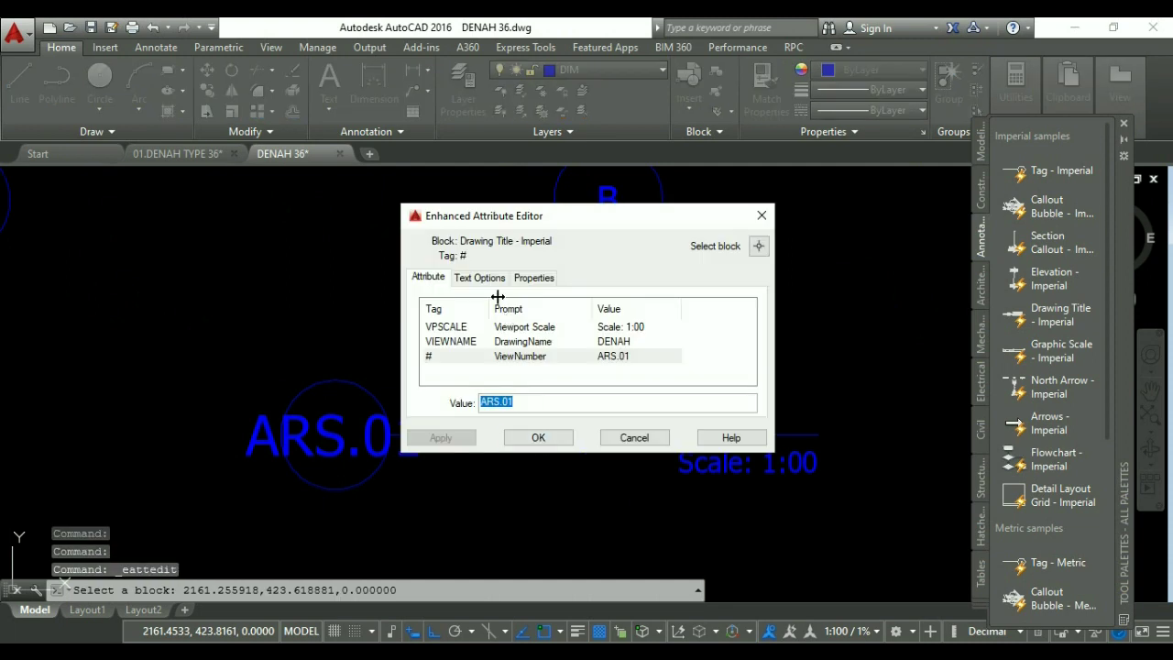
left_click(484, 277)
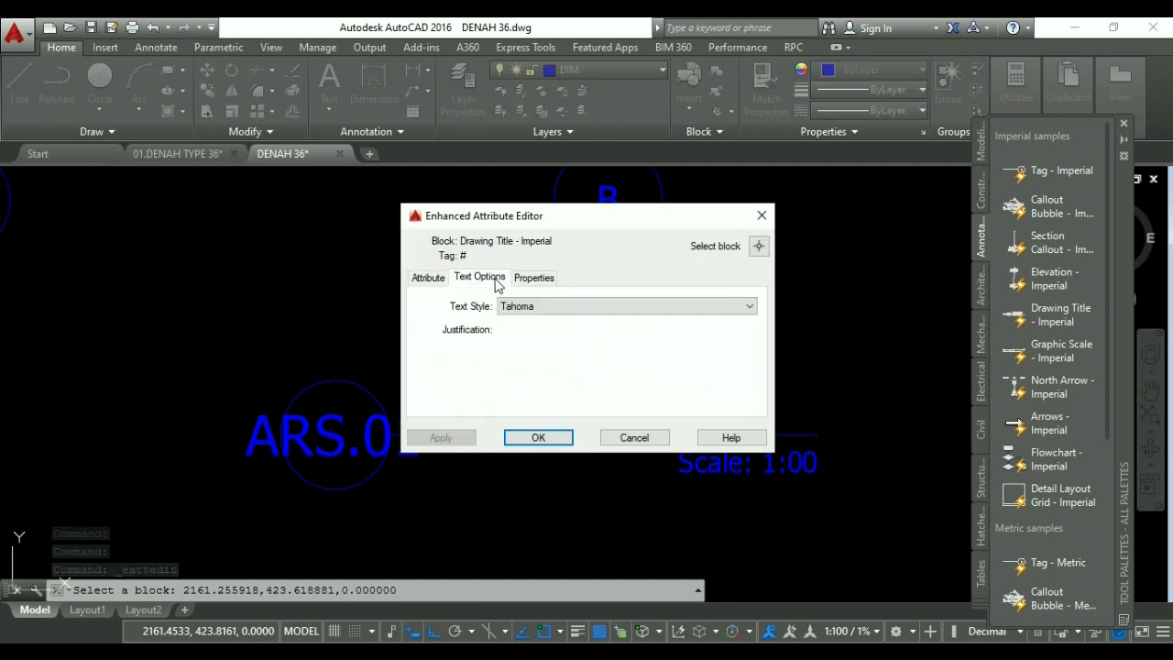
left_click_drag(536, 354, 480, 355)
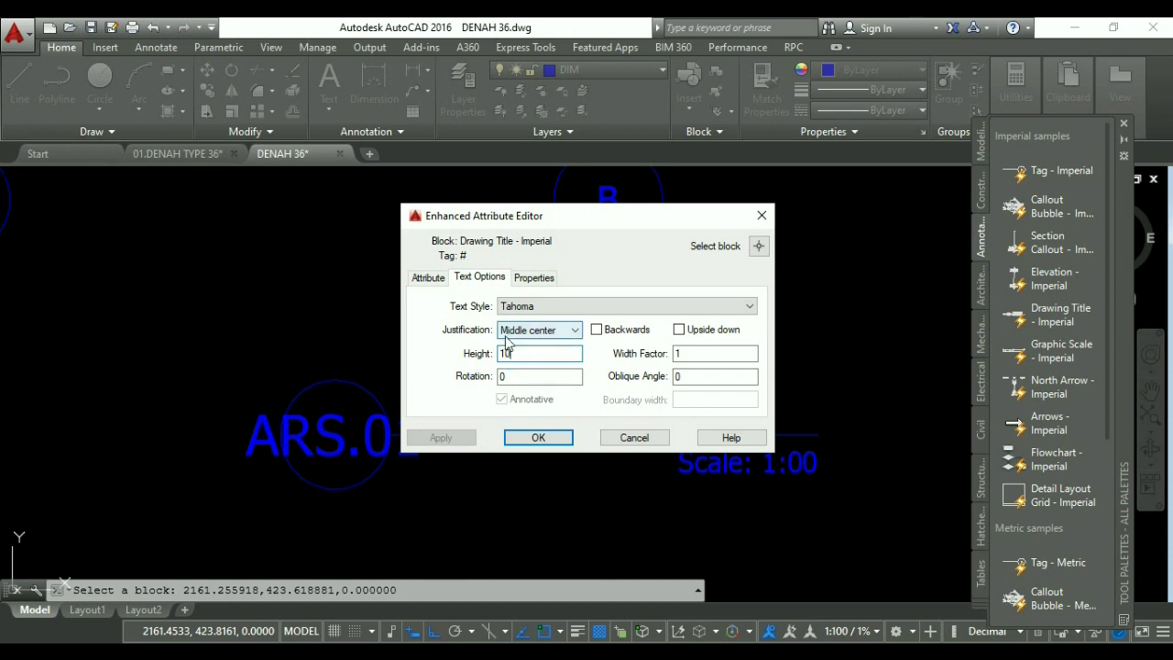
left_click(539, 438)
Shorten the drawing title's horizontal line so that it ends closer to the DENAH text.
scroll(649, 444, "up", 3)
left_click(697, 419)
scroll(715, 412, "up", 2)
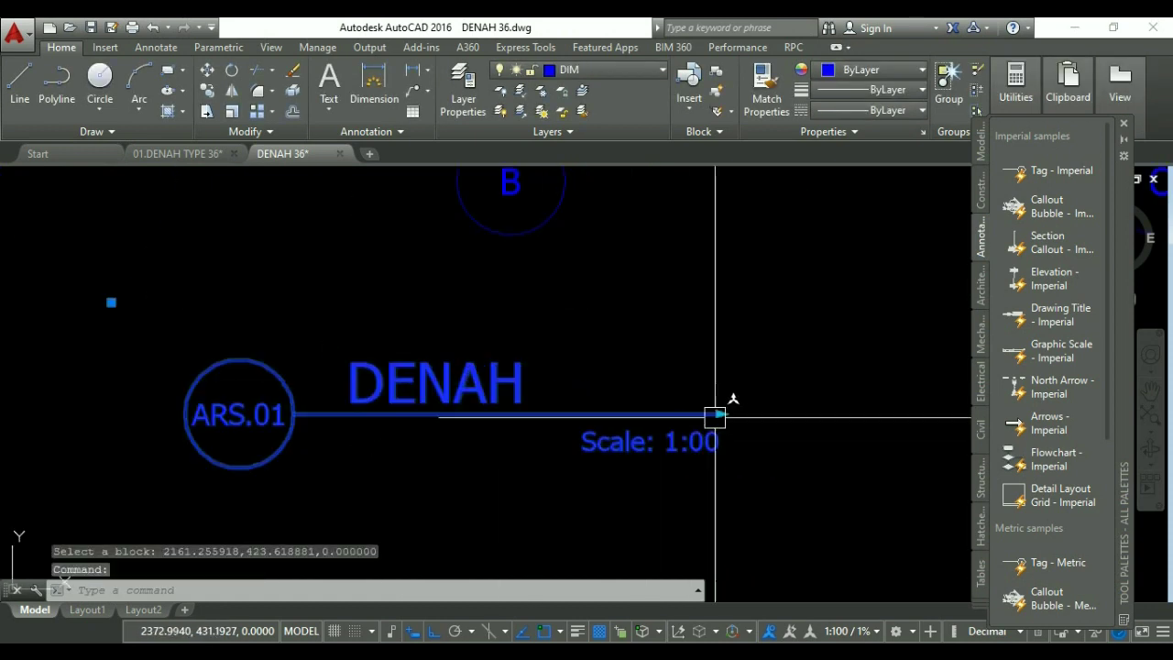
left_click(652, 414)
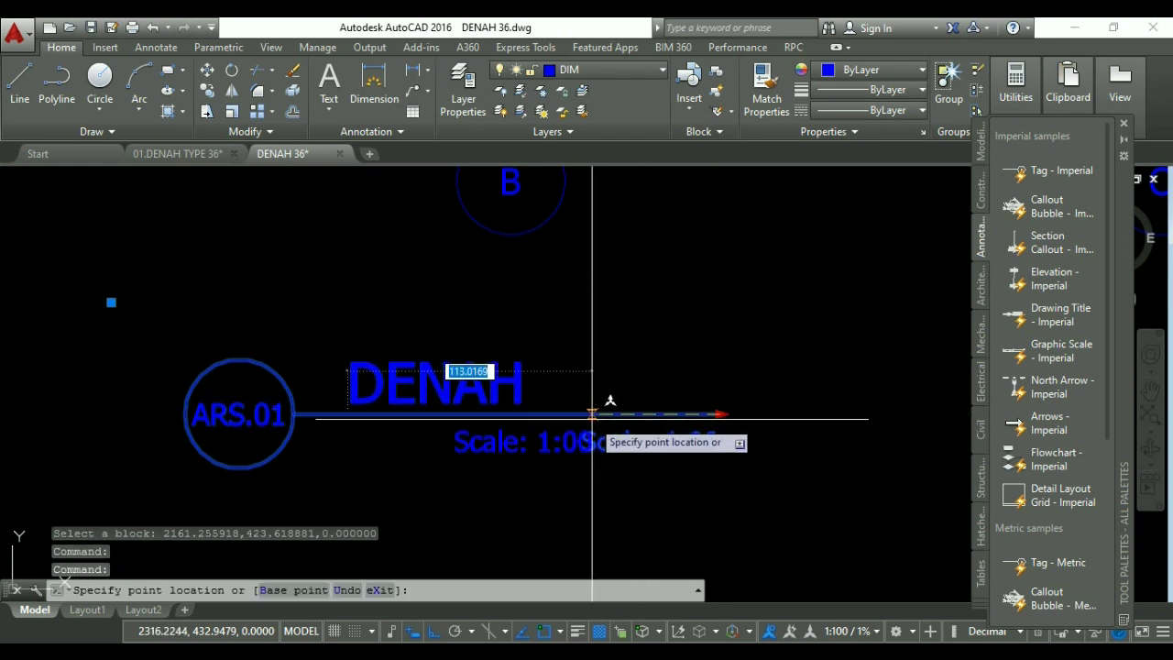
scroll(605, 388, "down", 4)
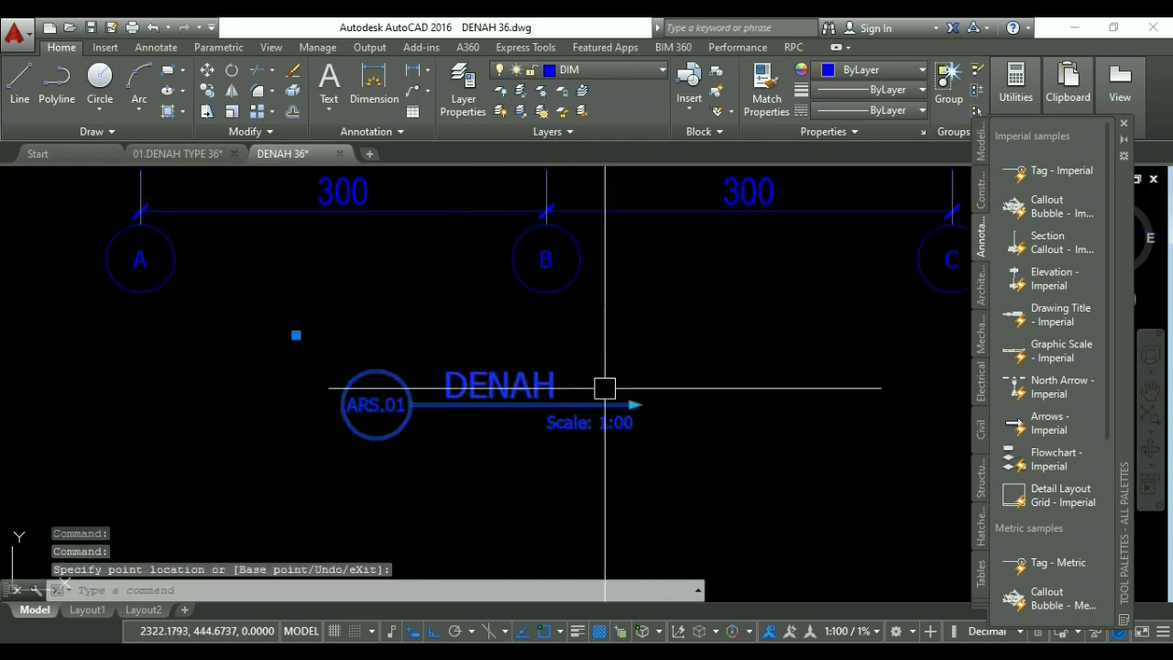
key("Escape")
Move the drawing title with ortho off so that it sits centred just beneath bubble B.
type("m")
key("Return")
left_click(603, 389)
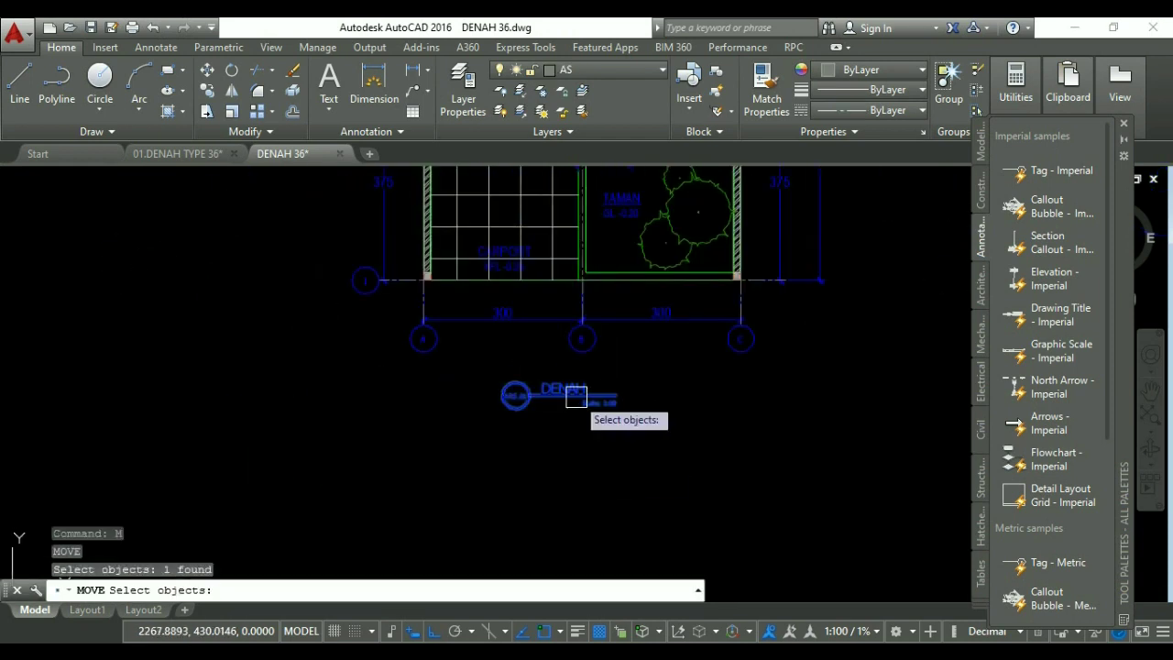
key("Return")
left_click(601, 472)
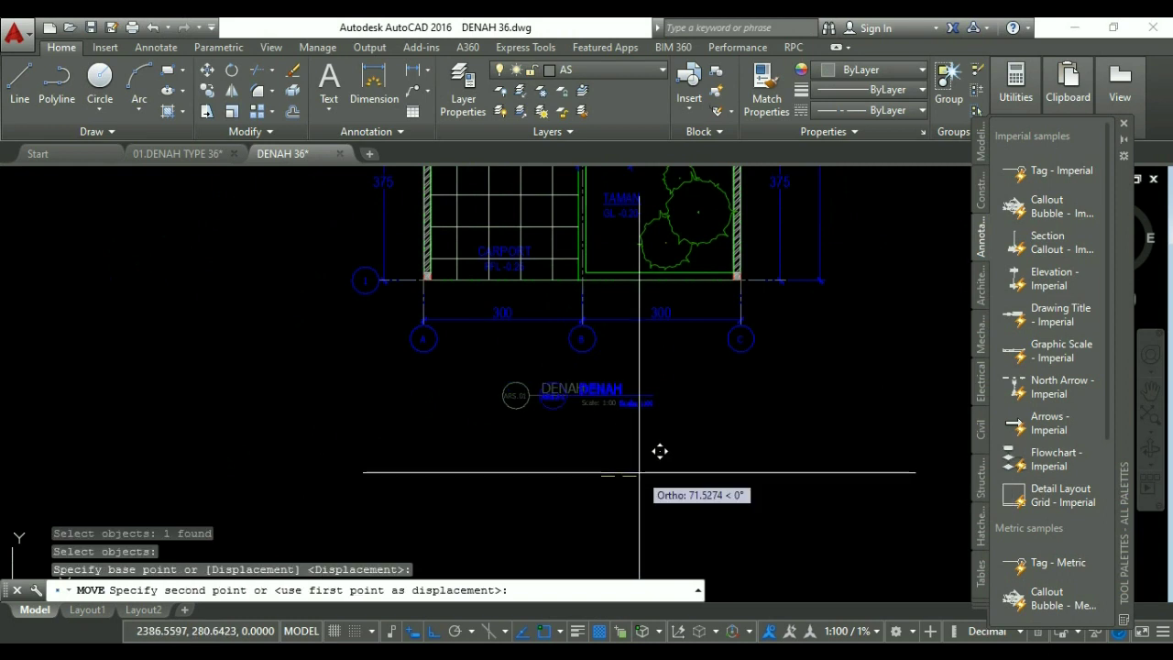
key("F8")
left_click(633, 463)
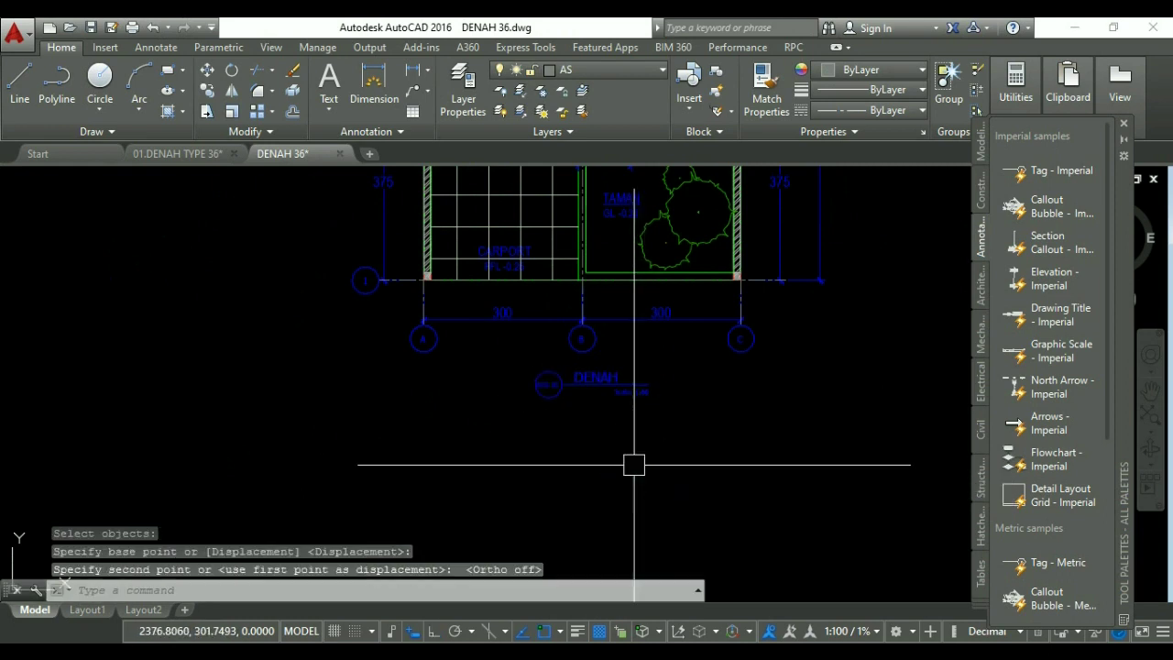
key("Escape")
key("Escape")
Close the tool palettes to clear the drawing area beside the floor plan.
scroll(691, 401, "down", 4)
middle_click_drag(722, 405, 553, 492)
middle_click_drag(592, 421, 614, 442)
scroll(596, 411, "up", 2)
mouse_move(598, 368)
middle_mouse_down()
mouse_move(594, 346)
mouse_move(604, 461)
middle_mouse_up()
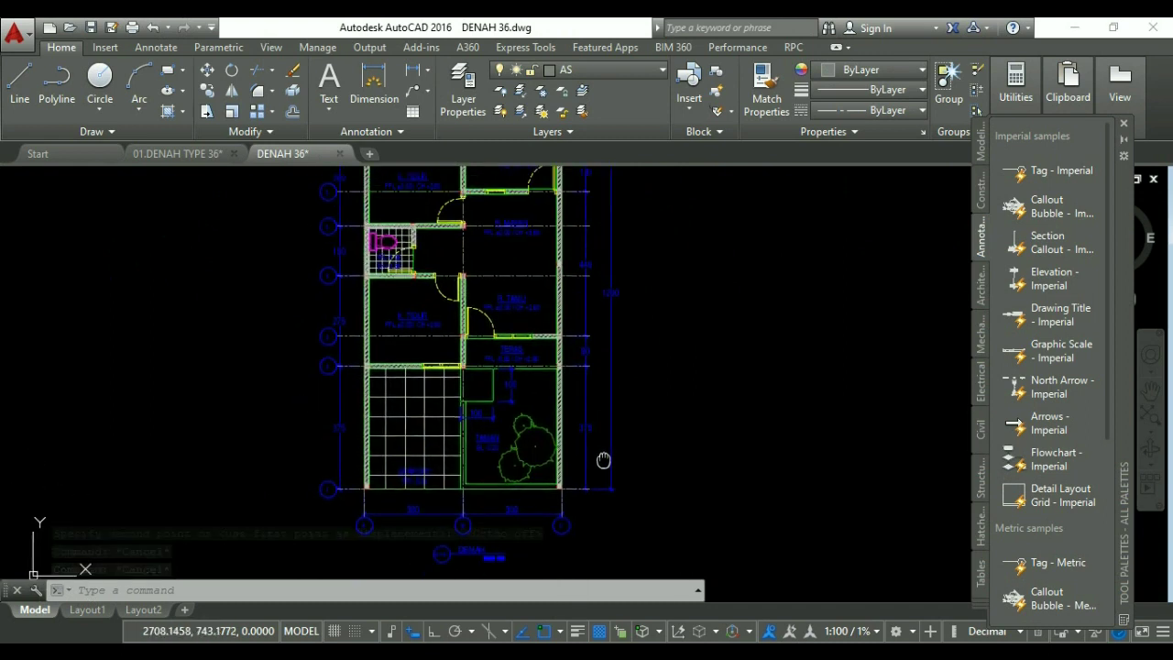
middle_click_drag(625, 330, 630, 398)
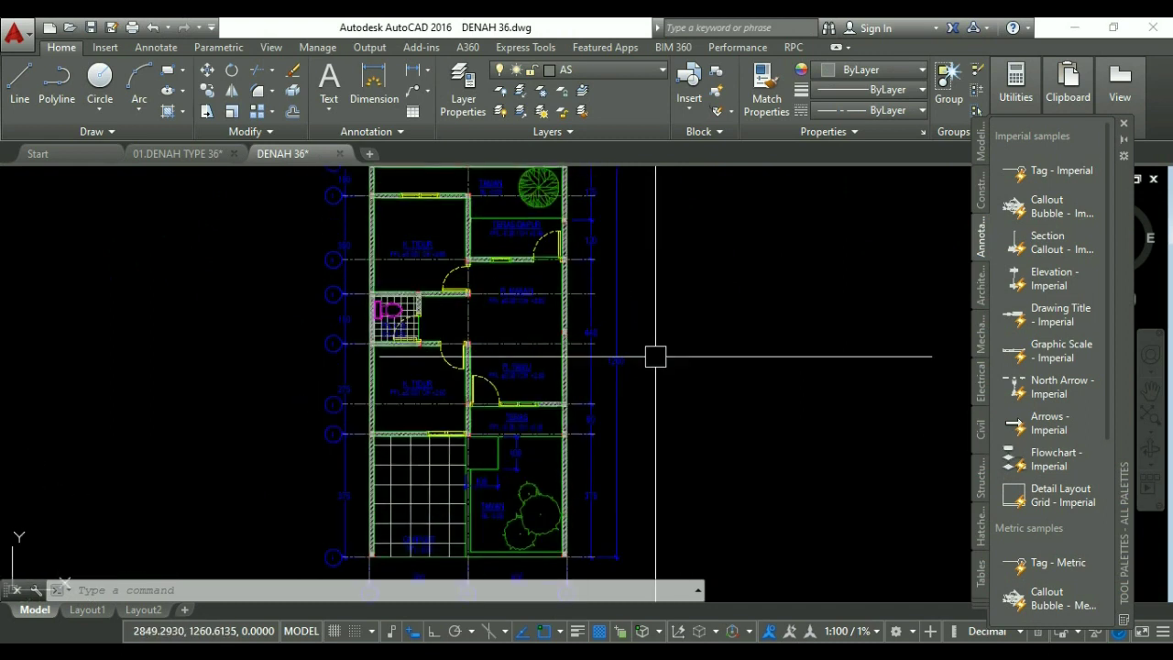
left_click(1123, 125)
middle_click_drag(694, 309, 689, 361)
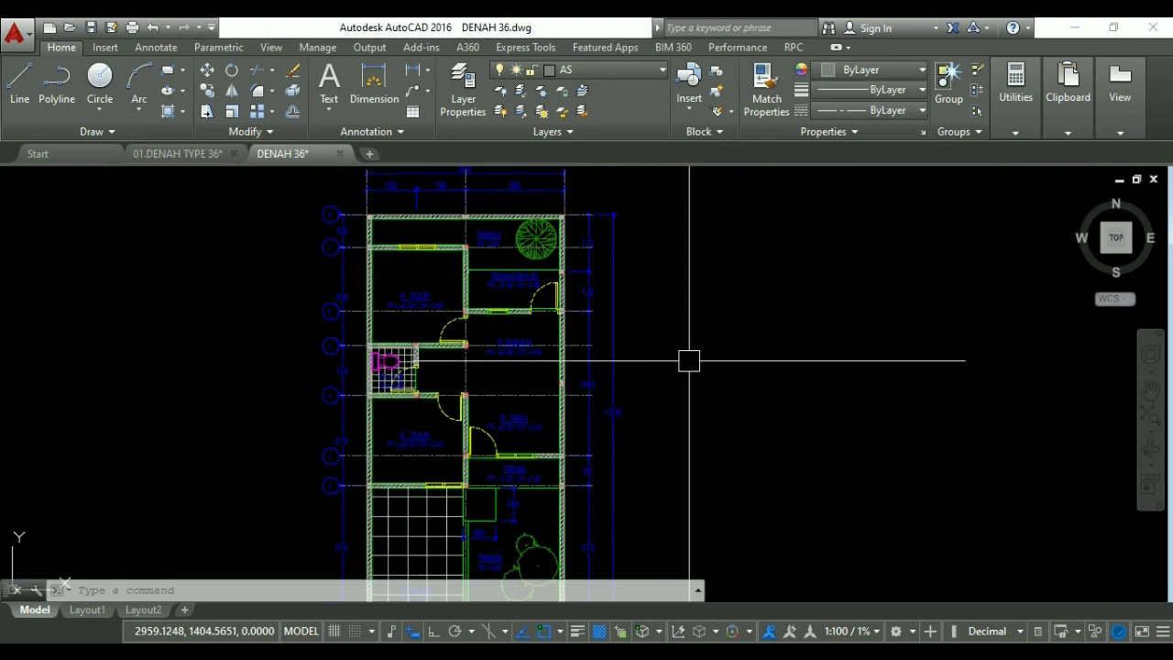
Make the LANSCAP layer current.
left_click(607, 70)
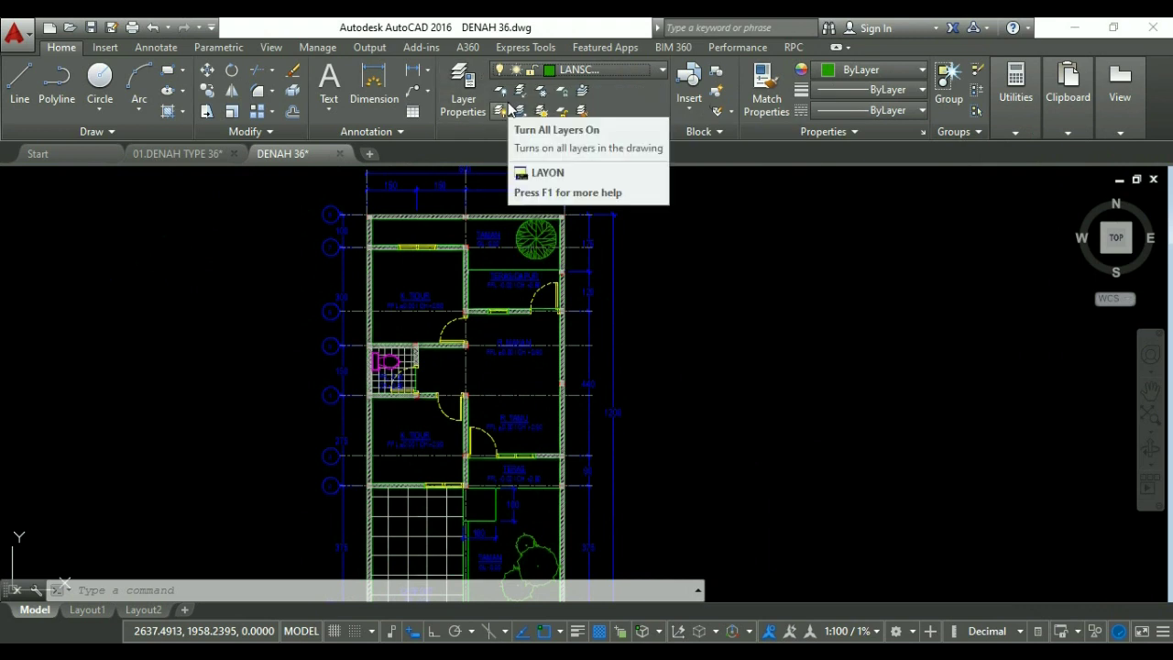
key("Escape")
key("Escape")
key("Escape")
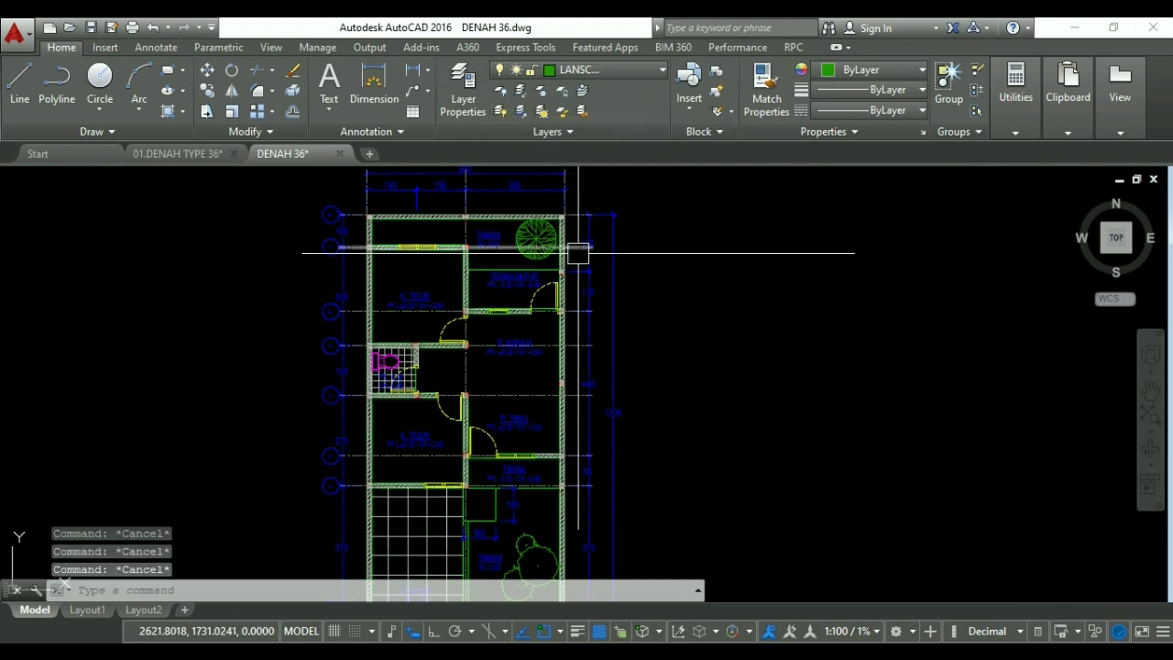
Create a new layer named RNC. ATAP.
key("Return")
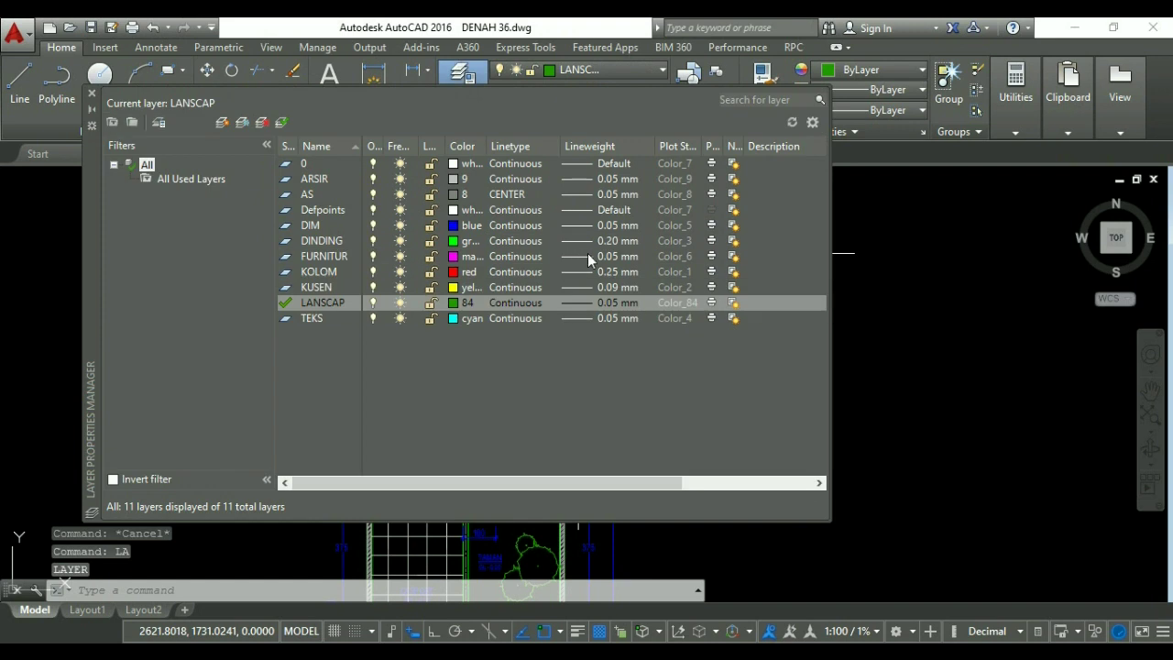
left_click(223, 123)
type("R")
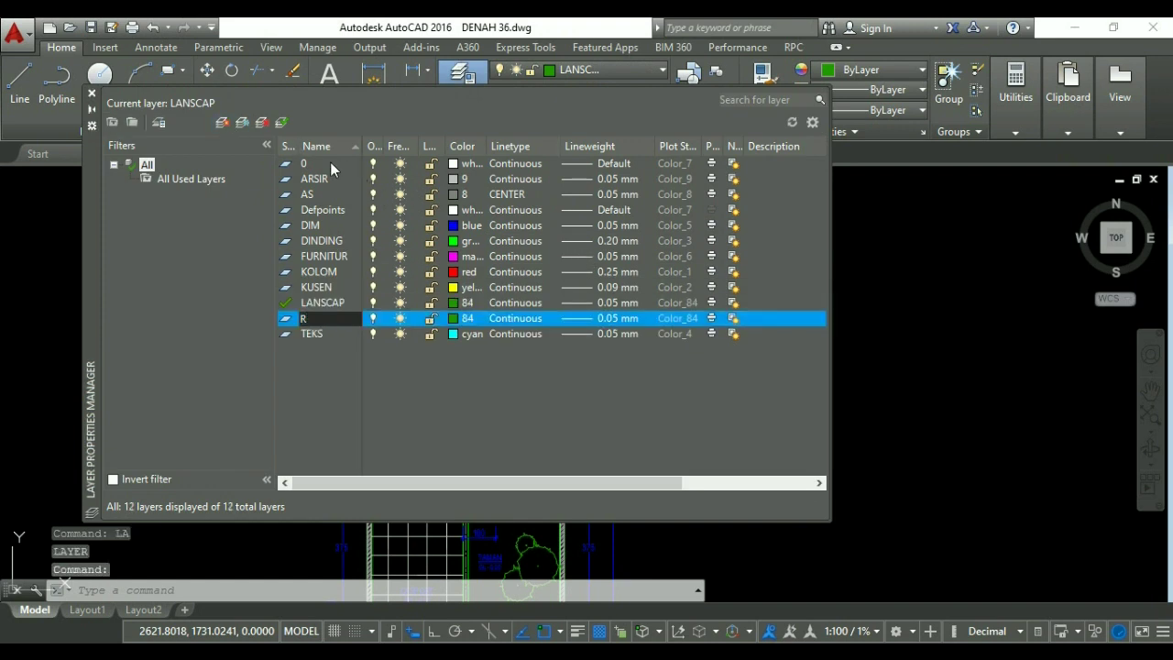
type("NC. ATAP")
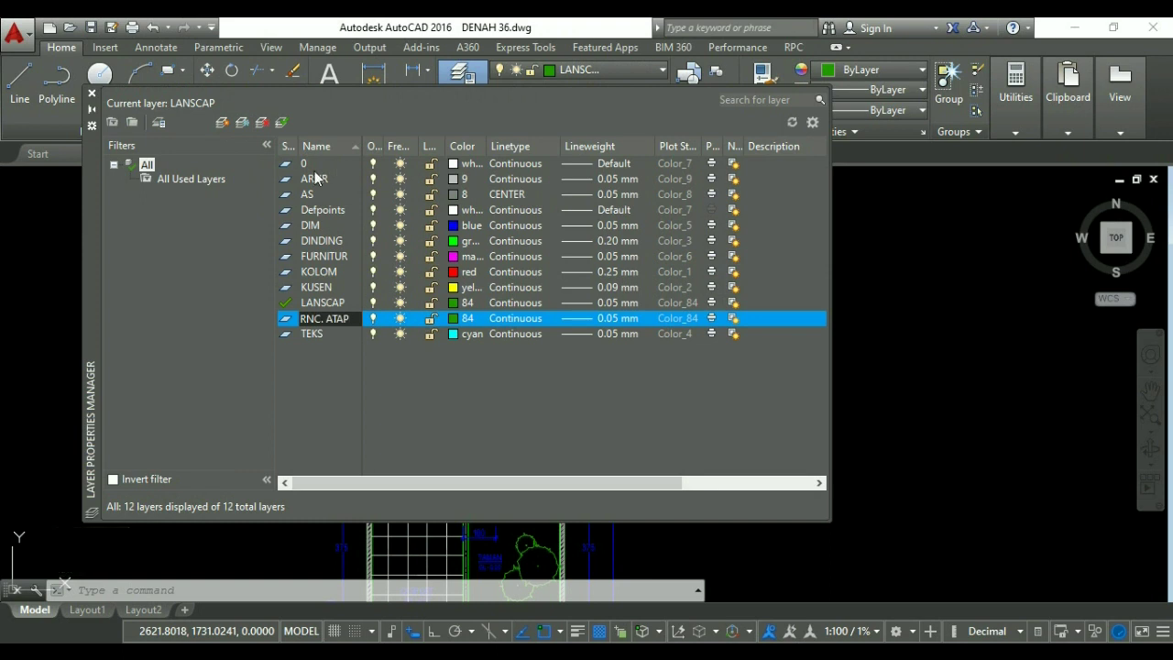
key("Return")
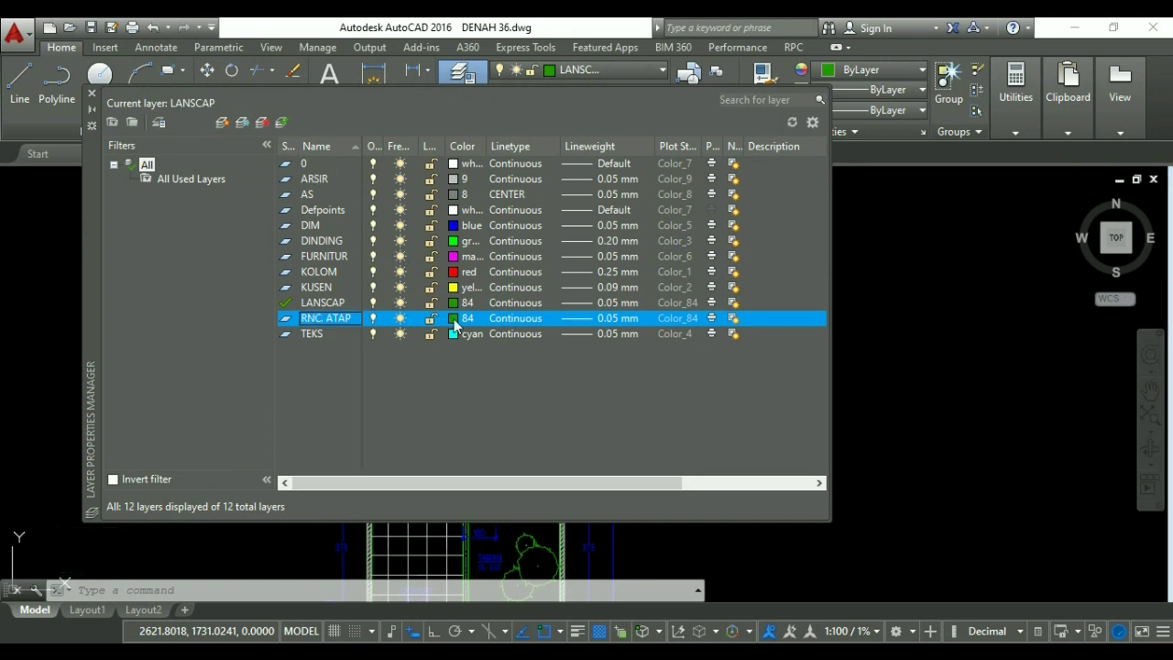
Set the RNC. ATAP layer's color to 55 and its lineweight to 0.13 mm, then close the layer properties.
left_click(454, 318)
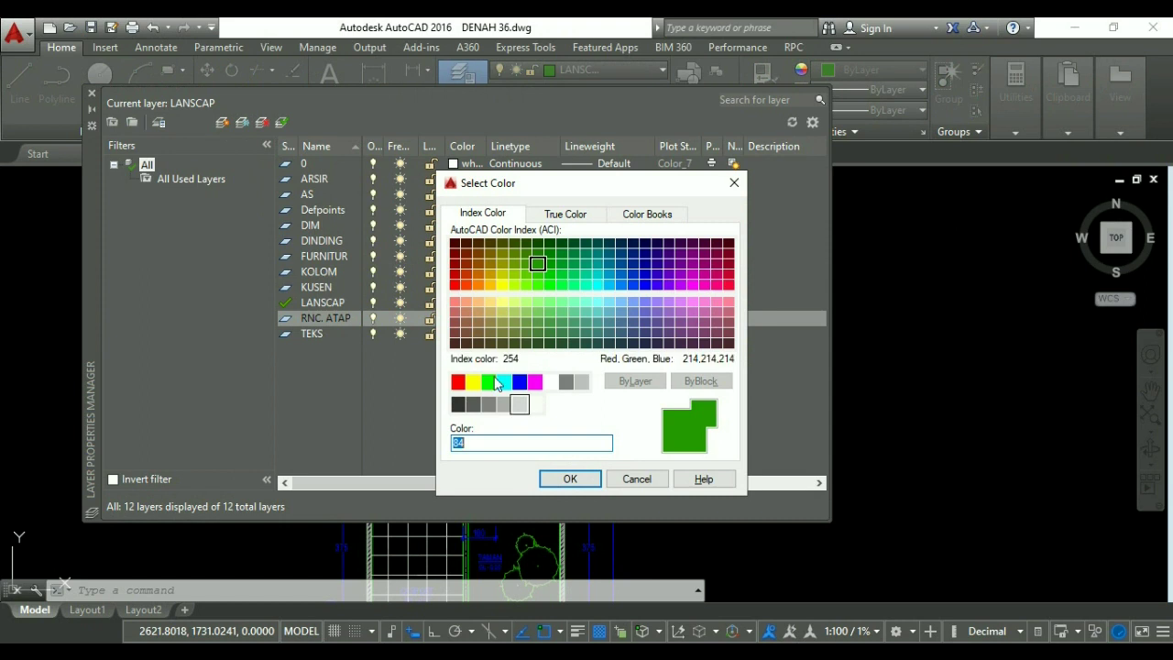
left_click(501, 321)
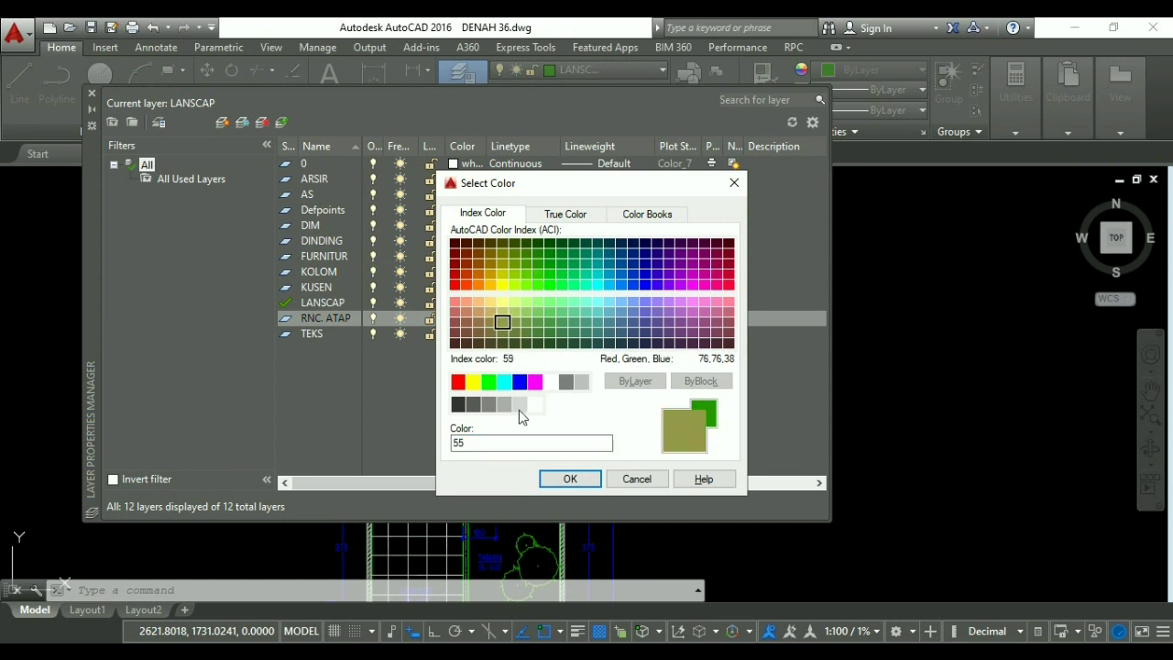
left_click(561, 479)
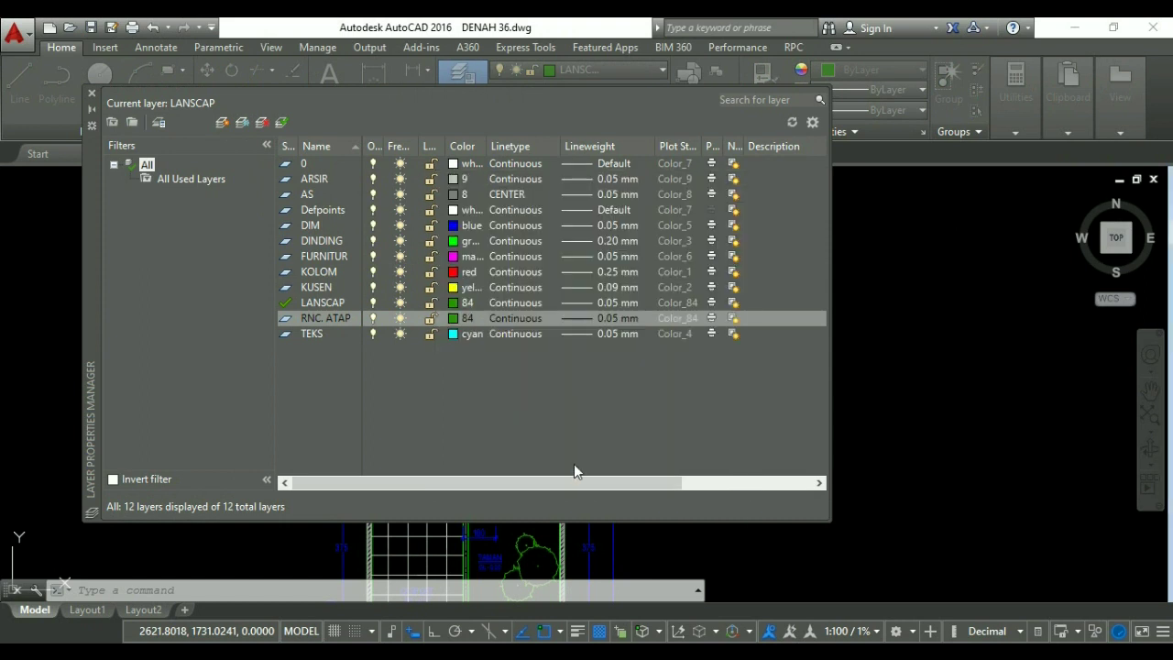
left_click(605, 318)
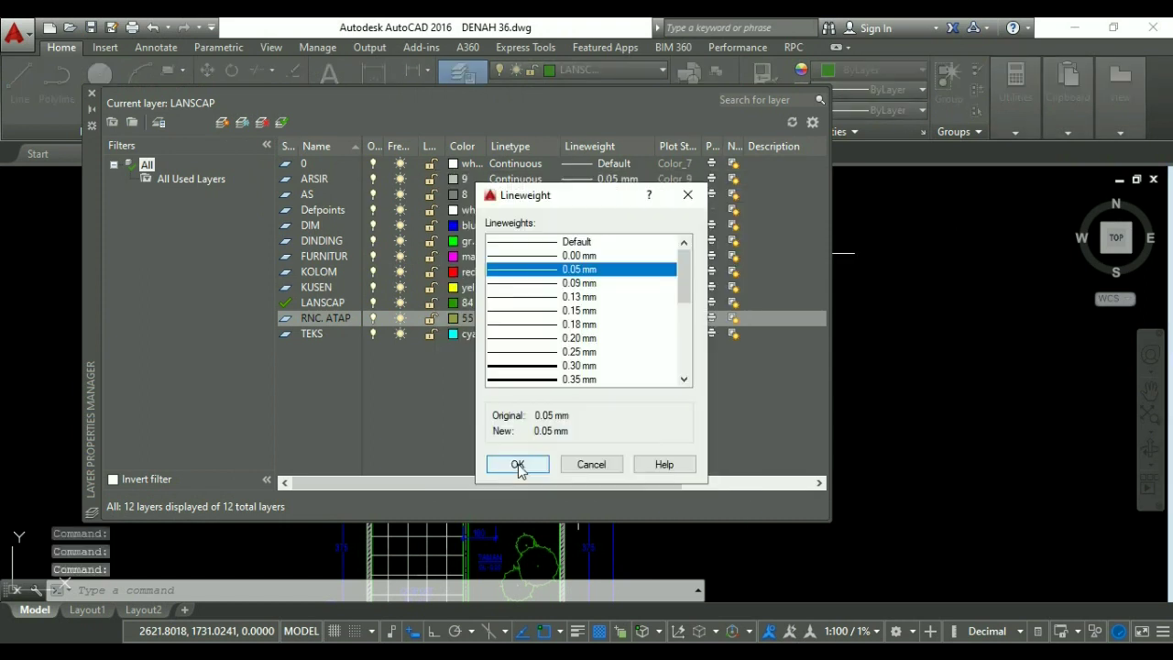
left_click(556, 286)
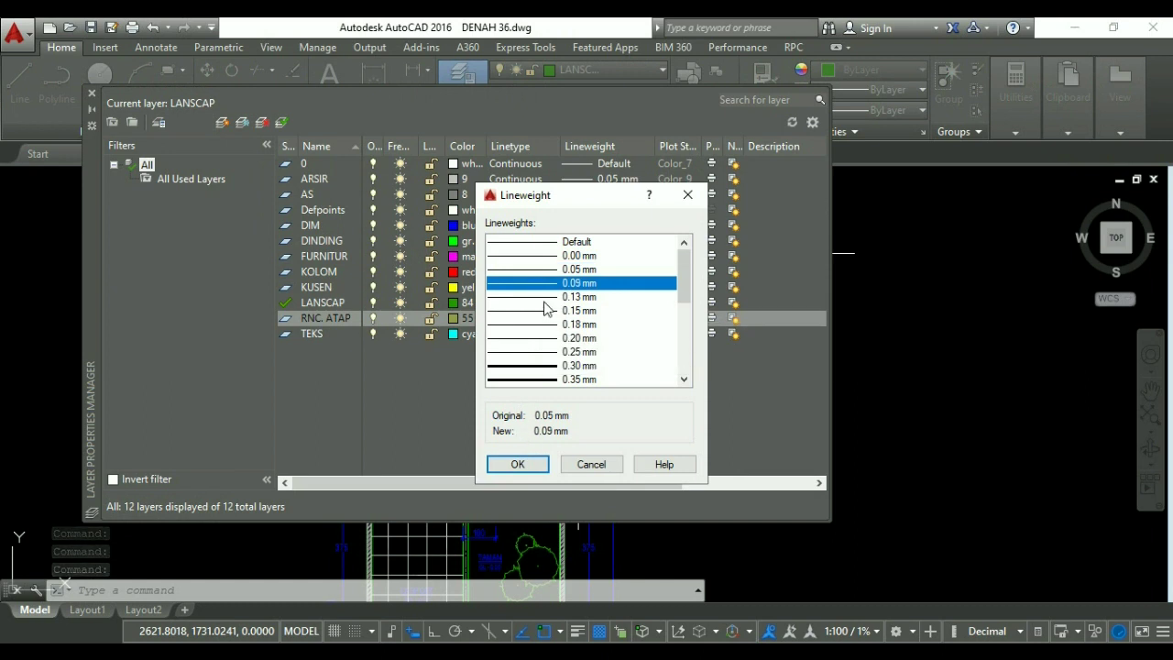
left_click(547, 298)
left_click(518, 461)
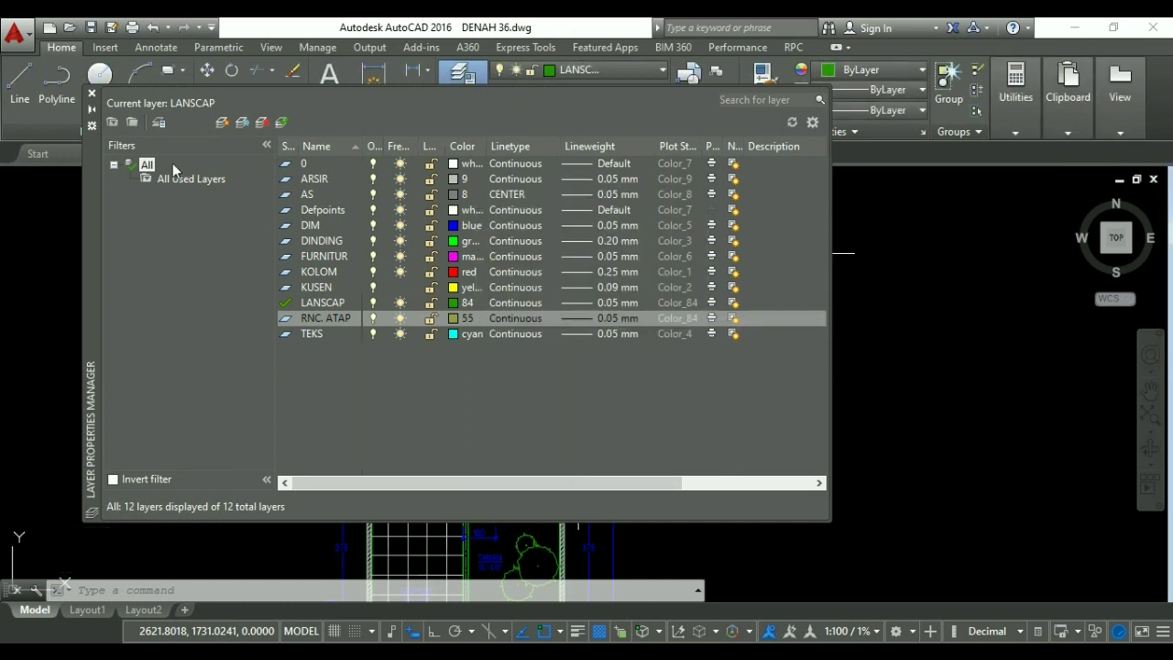
left_click(91, 95)
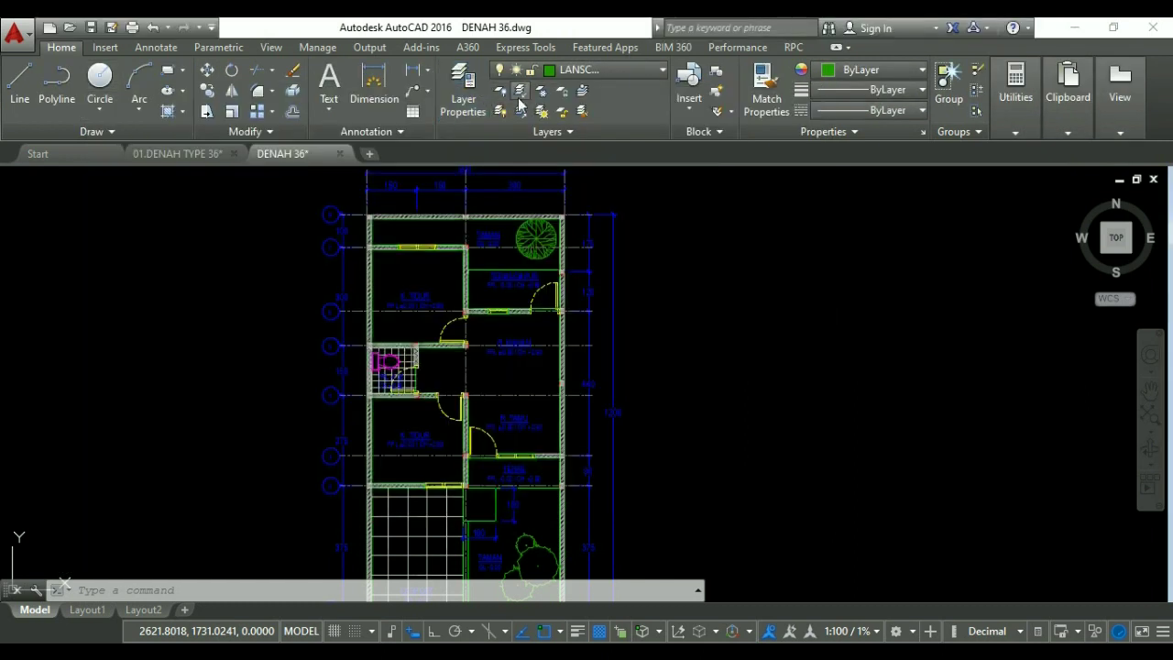
Set the RNC. ATAP layer's linetype to DASHED and make it the current layer.
type("LA")
key("Return")
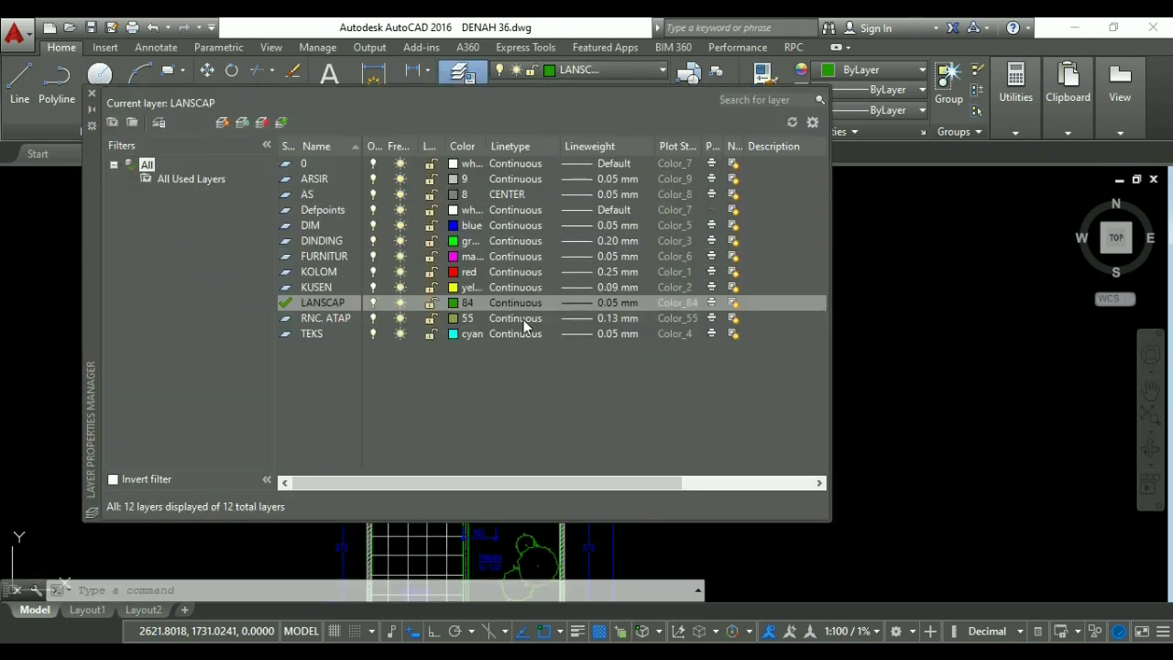
left_click(524, 320)
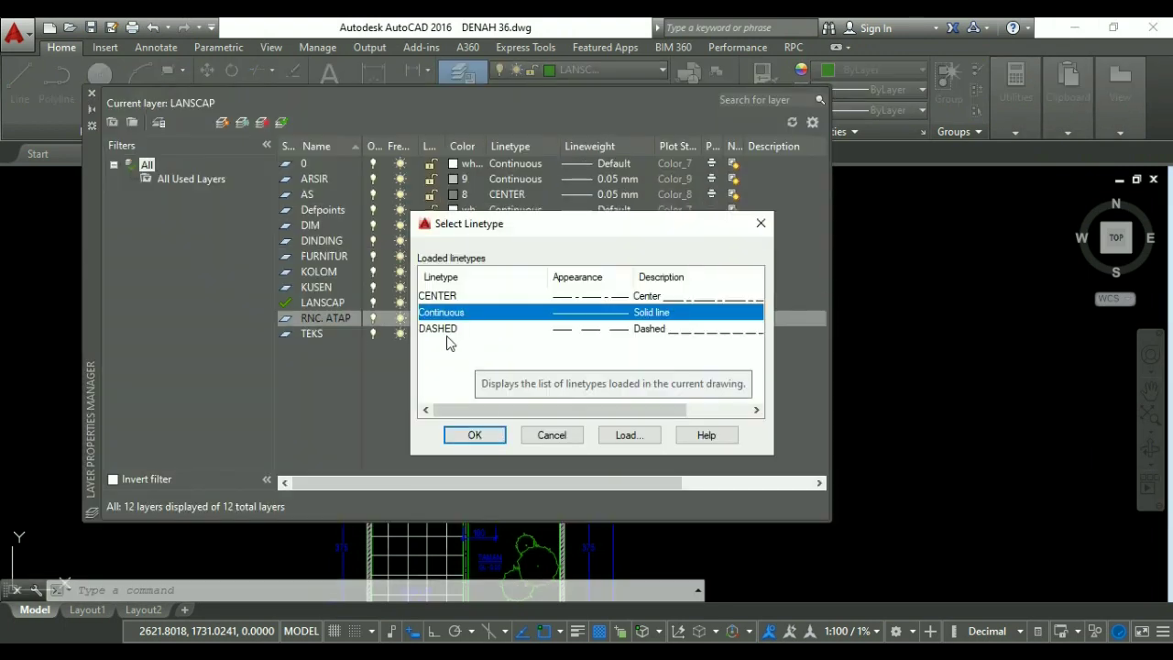
left_click(447, 330)
left_click(475, 435)
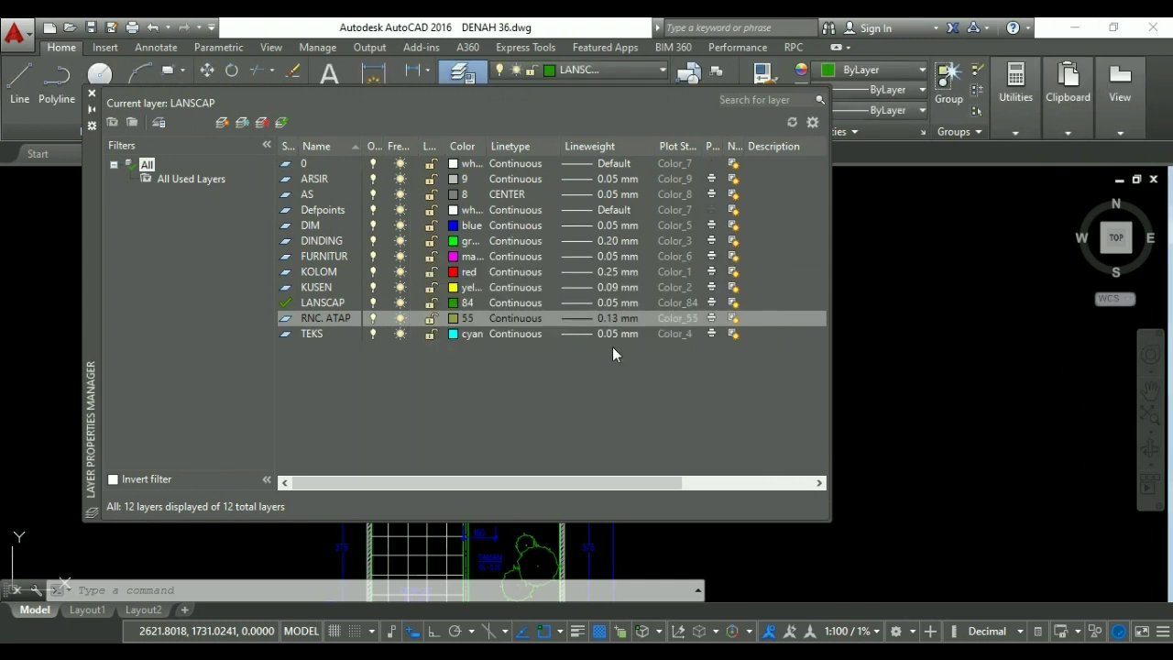
left_click(91, 95)
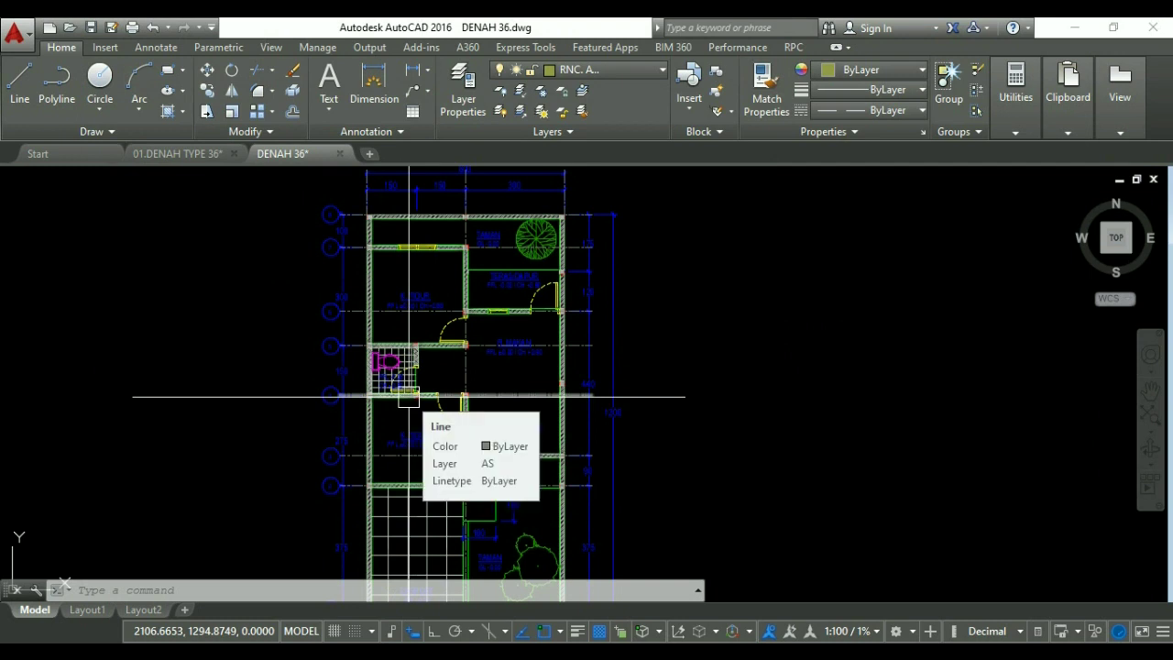
Examine the front elevation and the roof section in the 01.DENAH TYPE 36 drawing, and return to the DENAH 36 drawing.
left_click(174, 154)
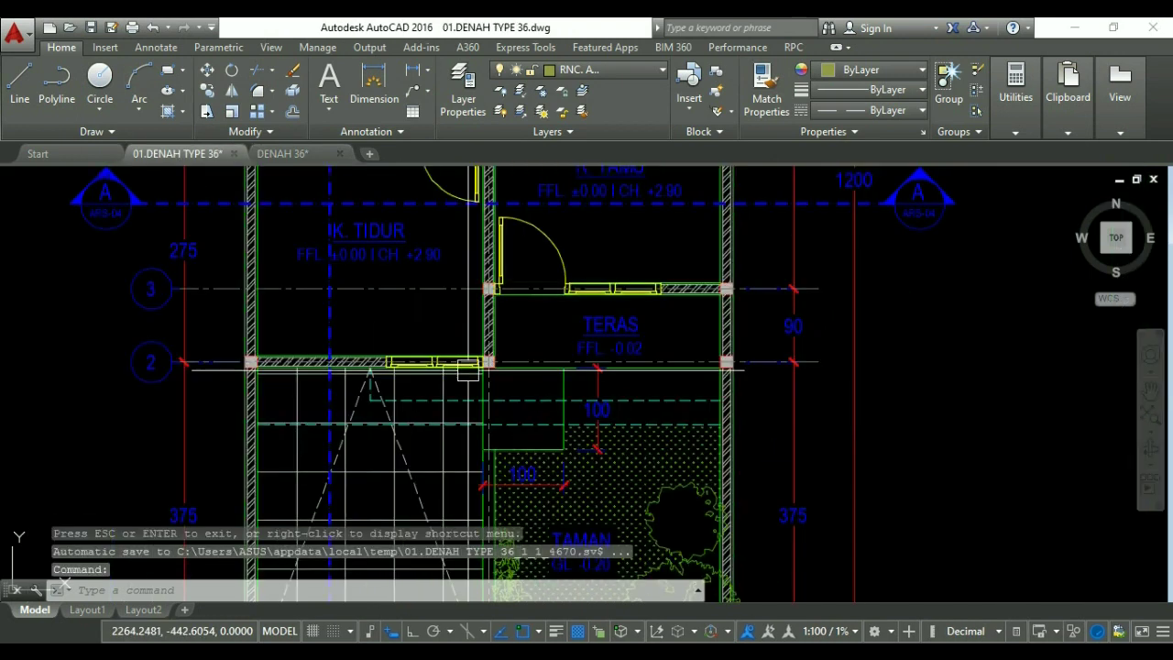
scroll(479, 362, "down", 4)
scroll(457, 295, "up", 2)
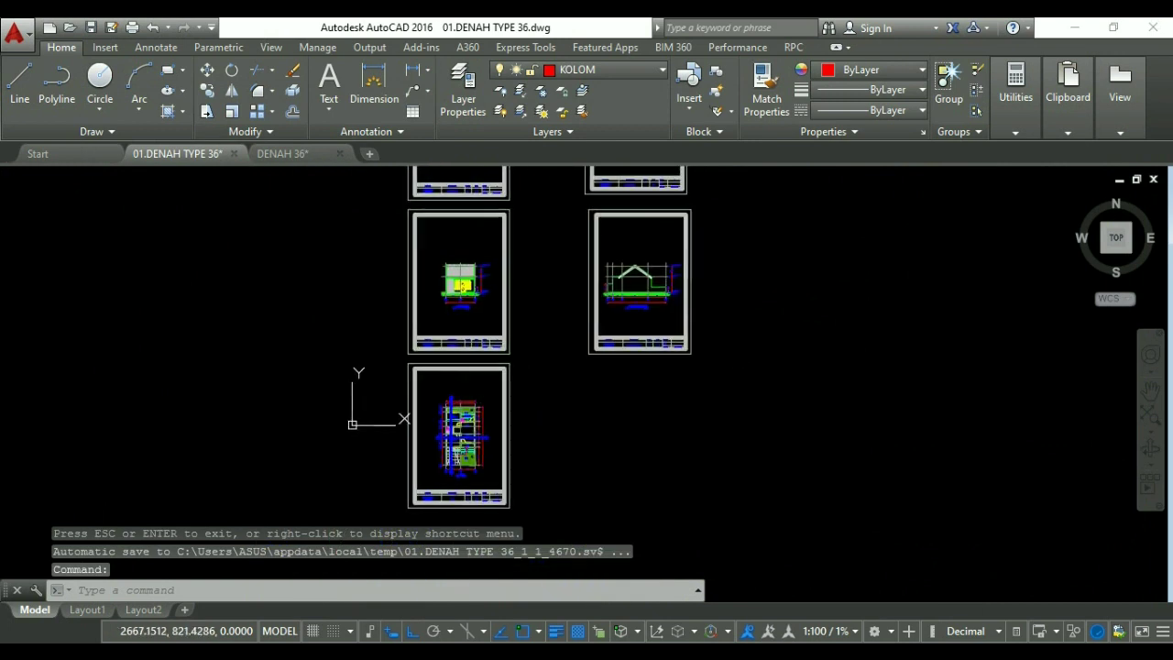
scroll(457, 295, "up", 6)
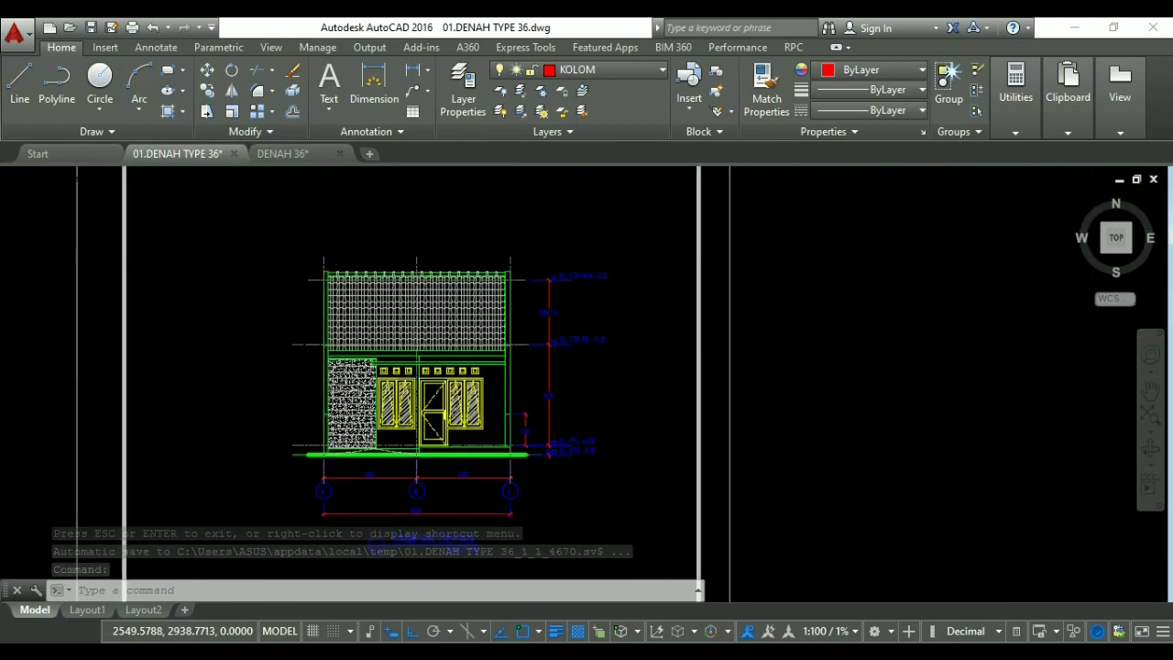
scroll(474, 369, "down", 4)
scroll(576, 335, "up", 2)
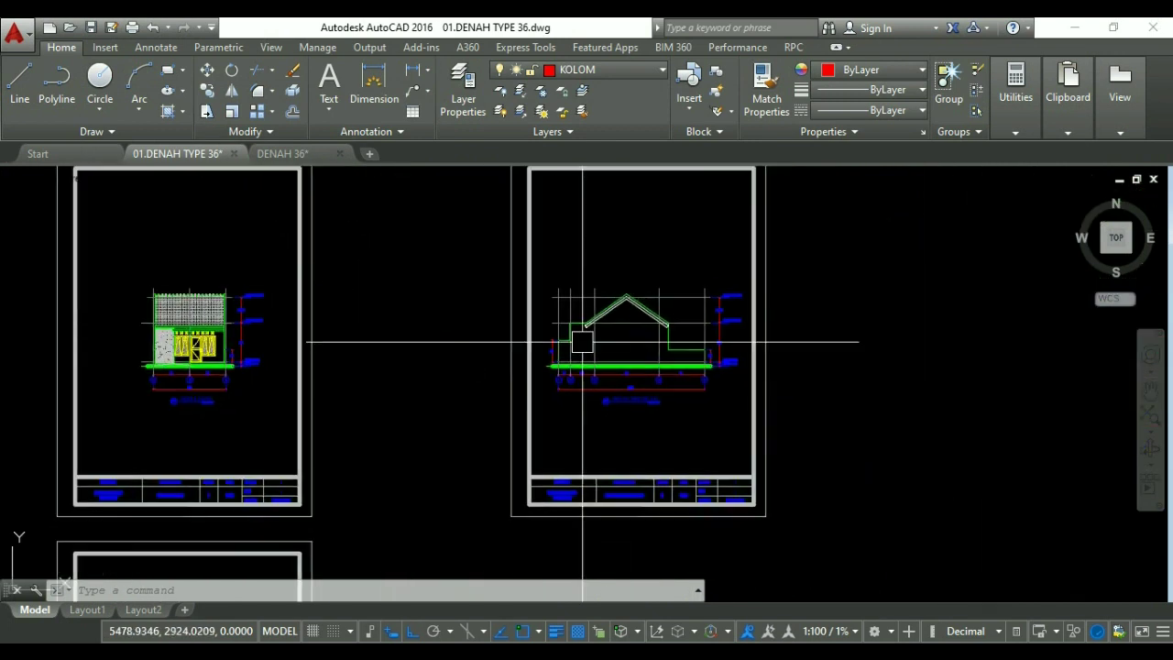
scroll(623, 307, "up", 6)
scroll(623, 307, "down", 2)
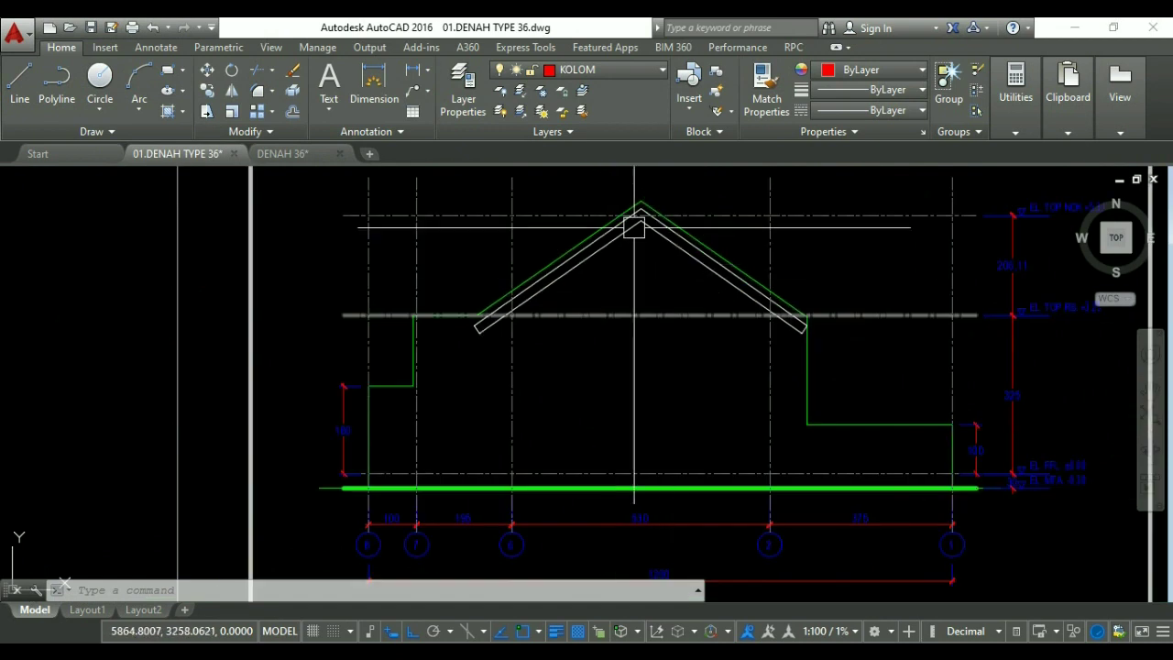
scroll(686, 252, "down", 5)
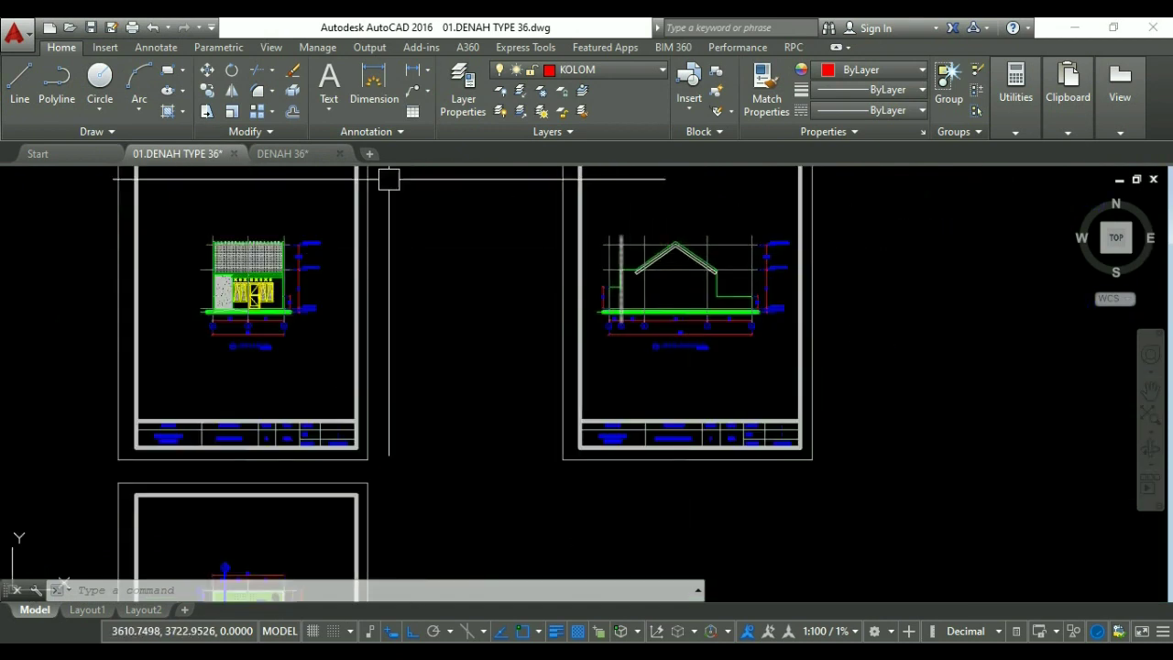
left_click(276, 156)
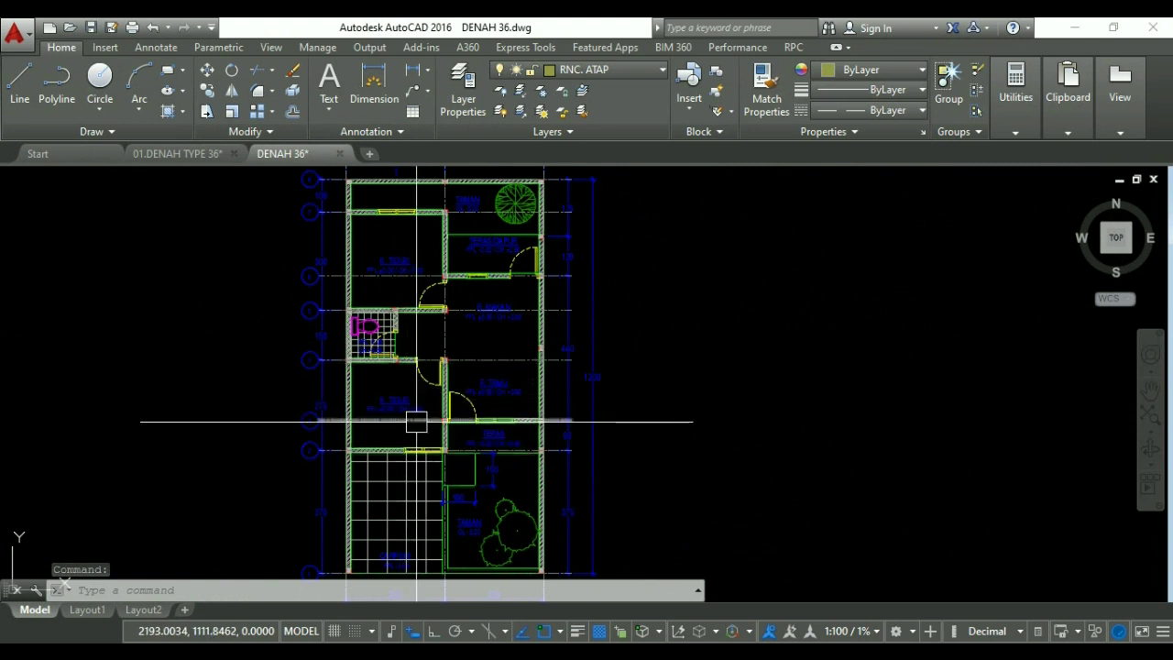
With Ortho on, draw a horizontal line 570 long along the front edge of grid 2, between the inner corners of the outer columns.
type("l")
key("Return")
scroll(394, 440, "up", 6)
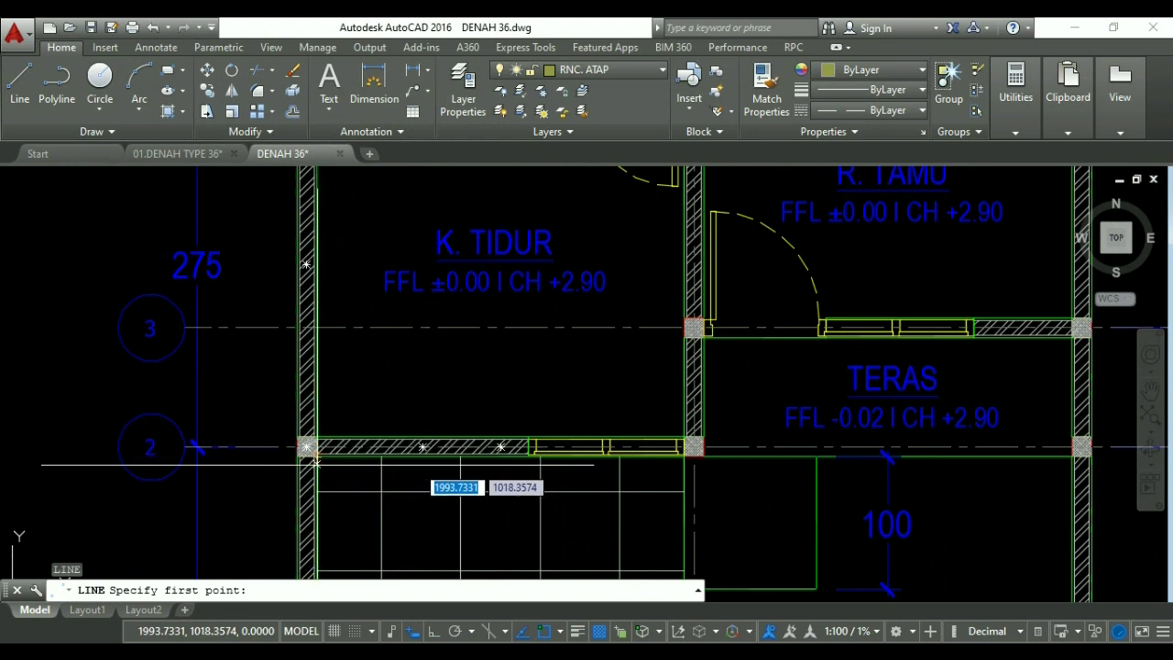
middle_click_drag(373, 461, 263, 395)
scroll(209, 394, "up", 5)
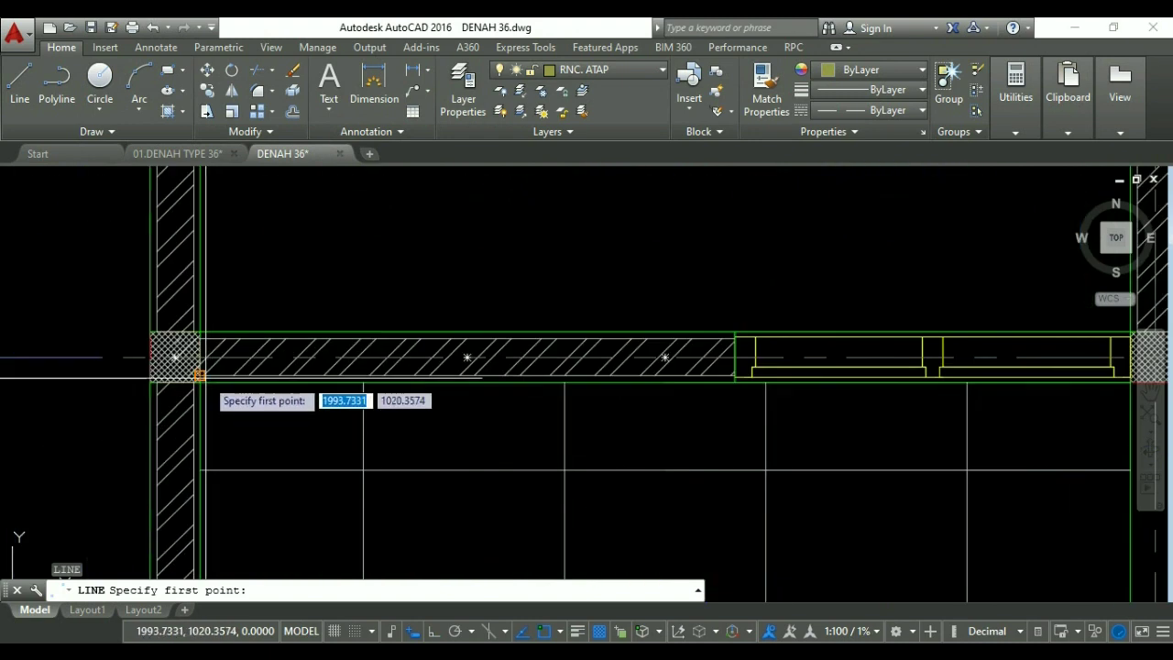
left_click(200, 382)
scroll(537, 413, "down", 5)
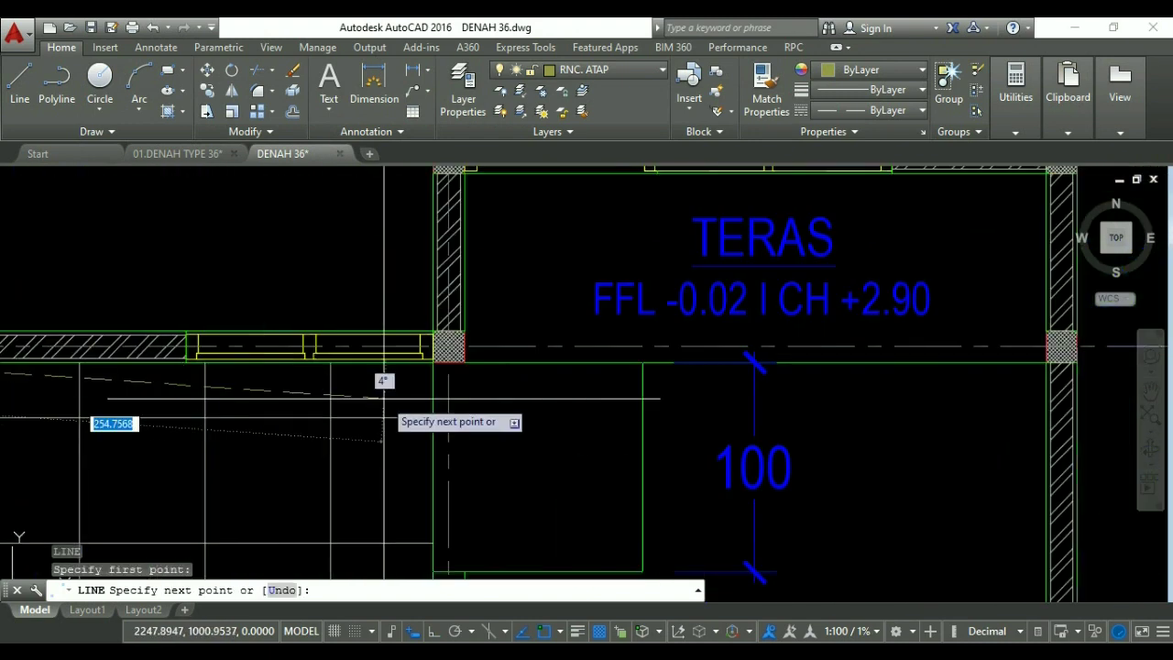
scroll(739, 438, "up", 3)
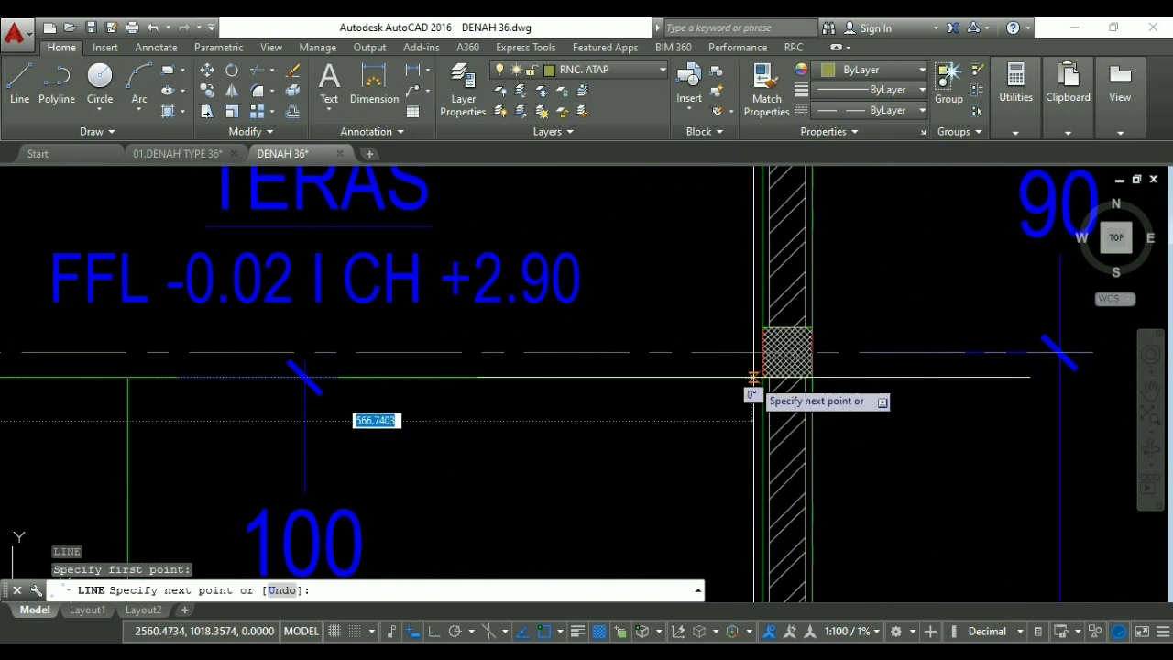
key("F8")
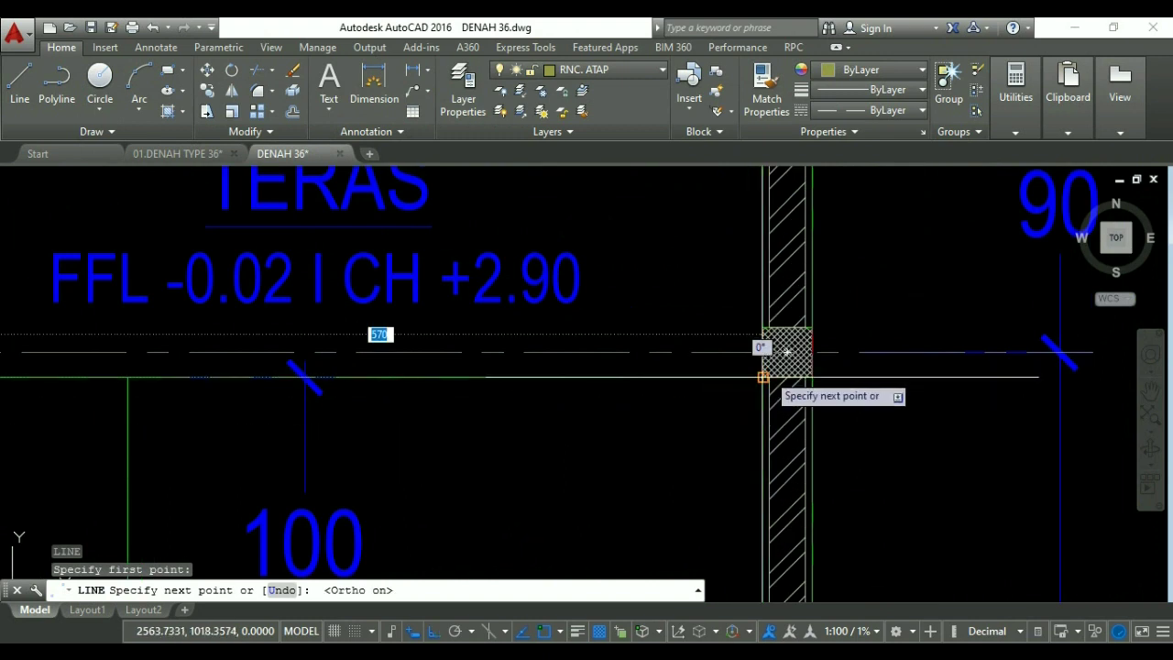
scroll(769, 348, "down", 5)
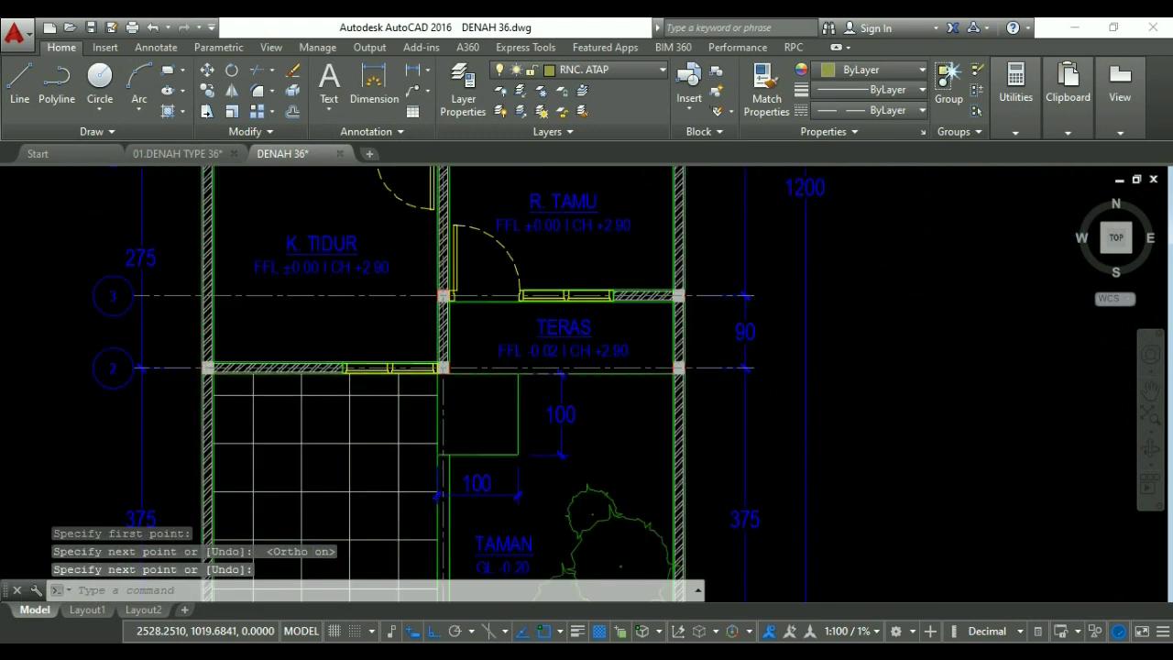
key("Escape")
key("Escape")
key("Escape")
key("Escape")
Move the dashed roof line at grid 2 down by 70, away from the terrace.
scroll(629, 386, "up", 2)
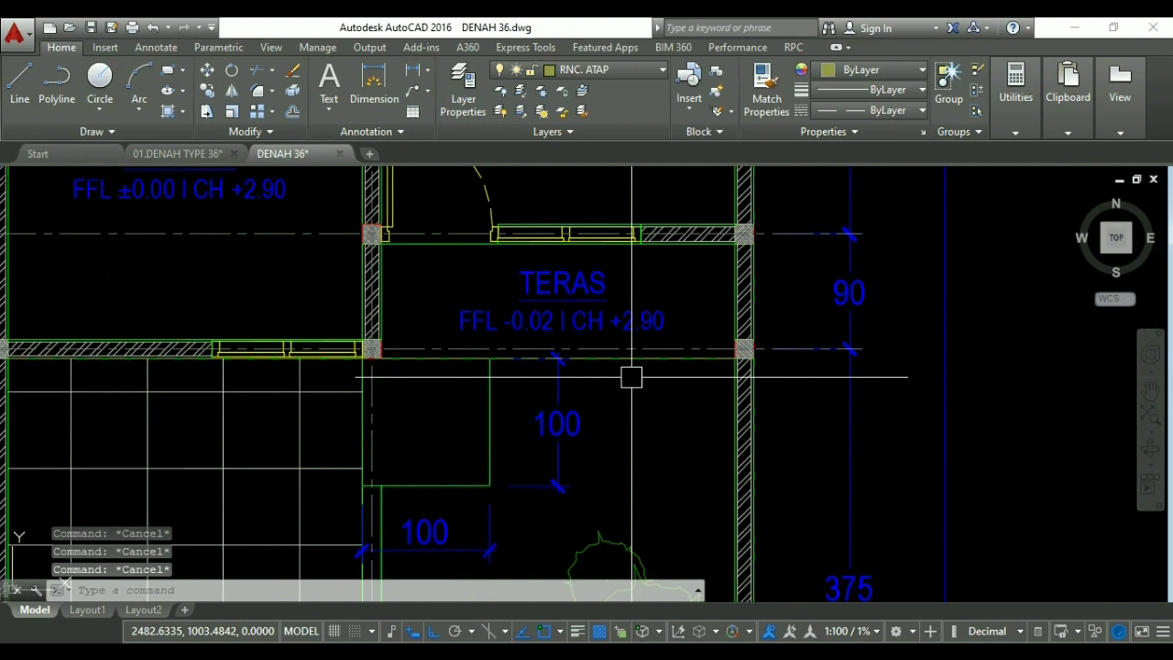
type("m")
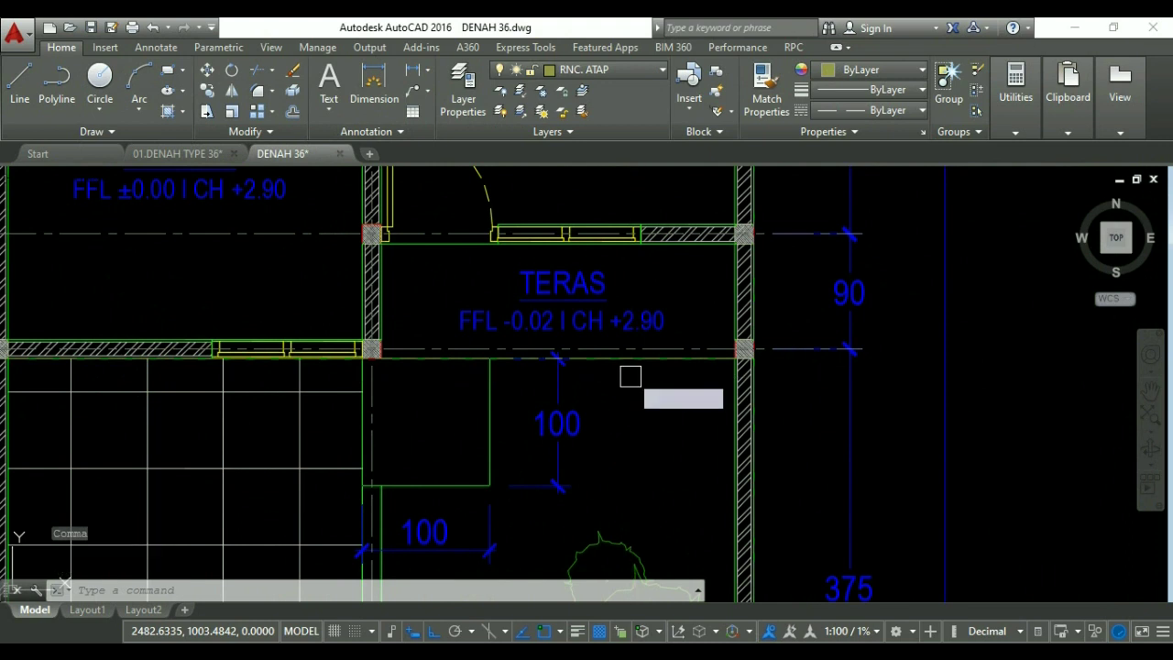
key("Return")
left_click(637, 363)
key("Return")
left_click(646, 410)
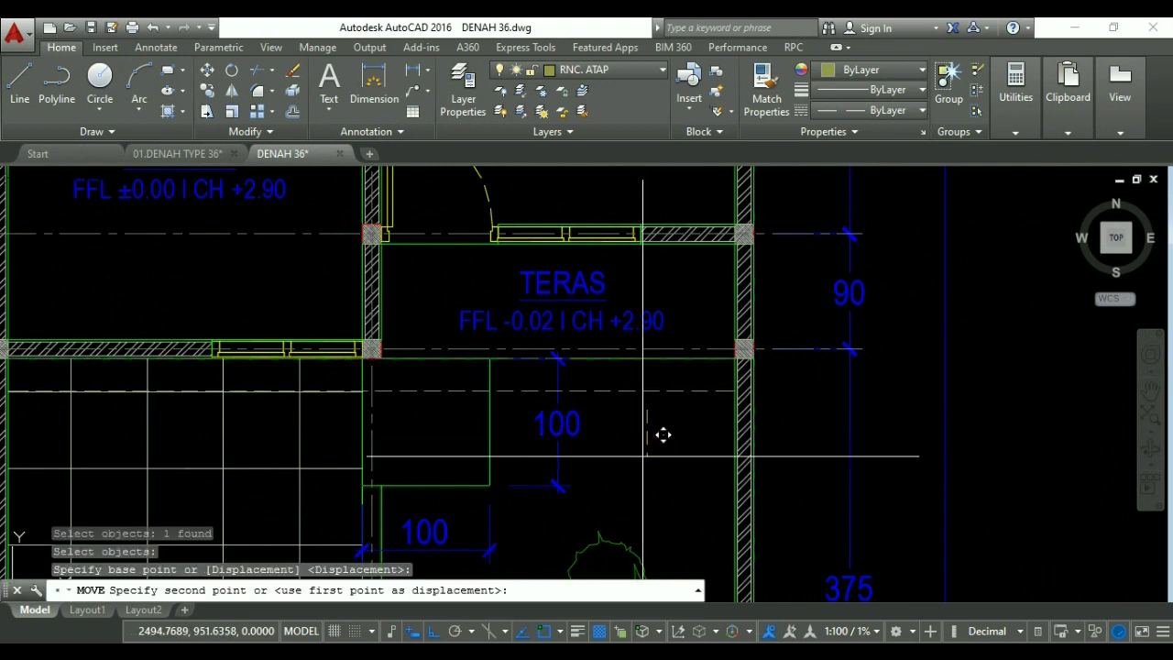
type("70")
key("Return")
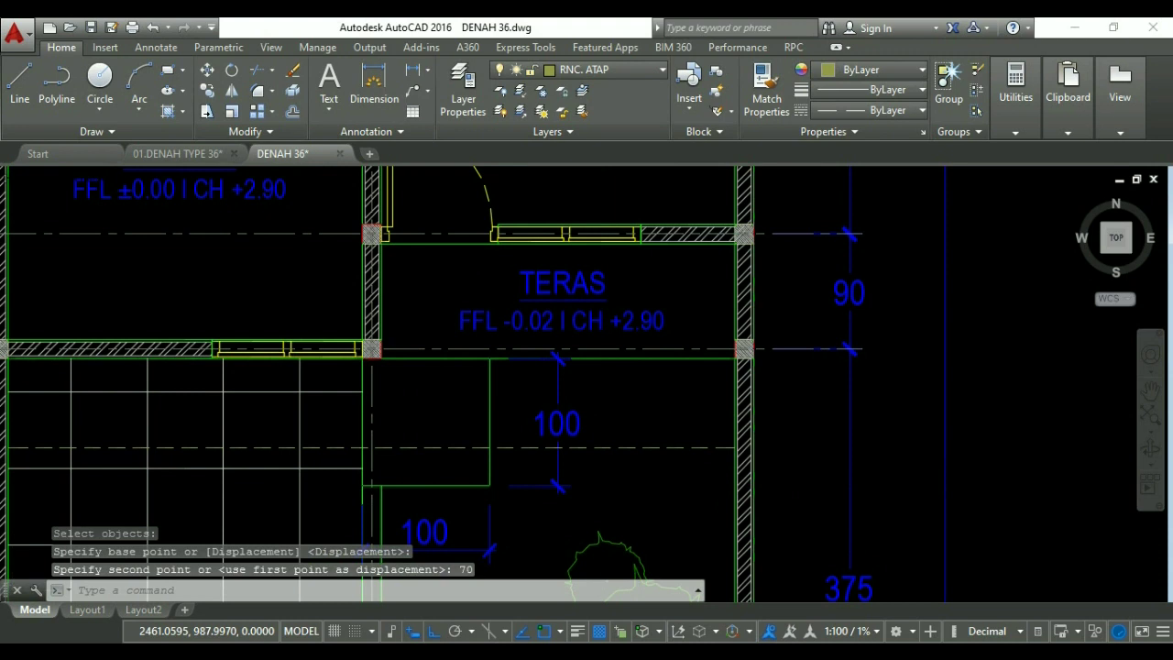
scroll(597, 376, "down", 5)
key("Escape")
key("Escape")
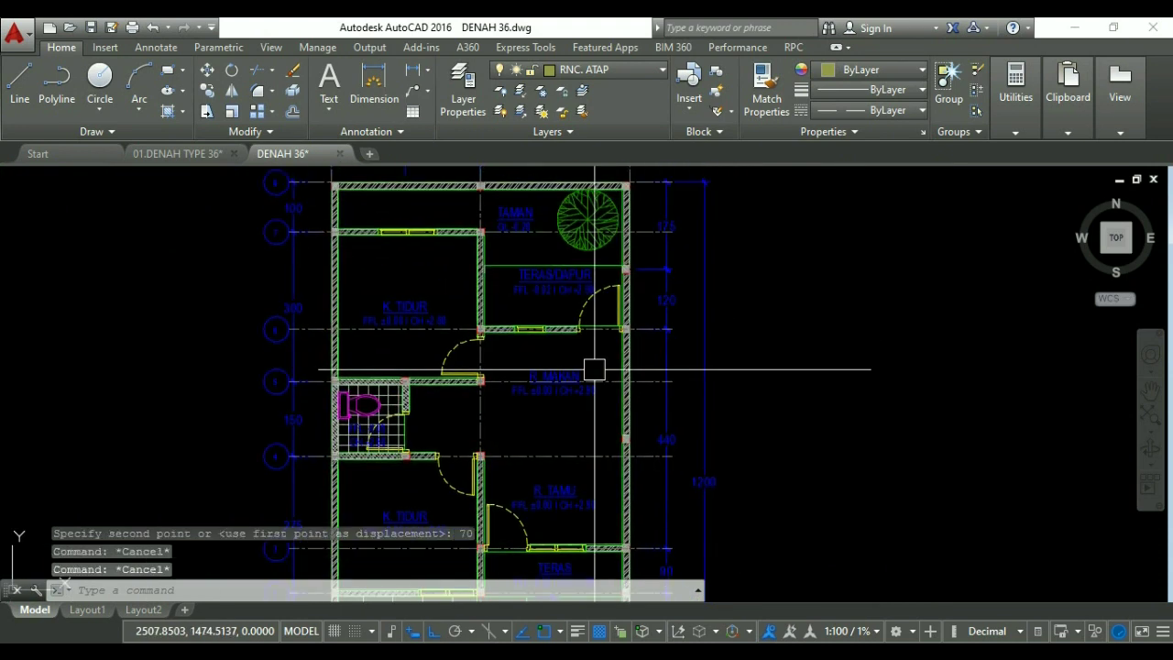
Draw a horizontal line from the upper inner corner of the right column at grid 6 across to the left wall's inner face.
type("l")
key("Return")
scroll(605, 348, "up", 8)
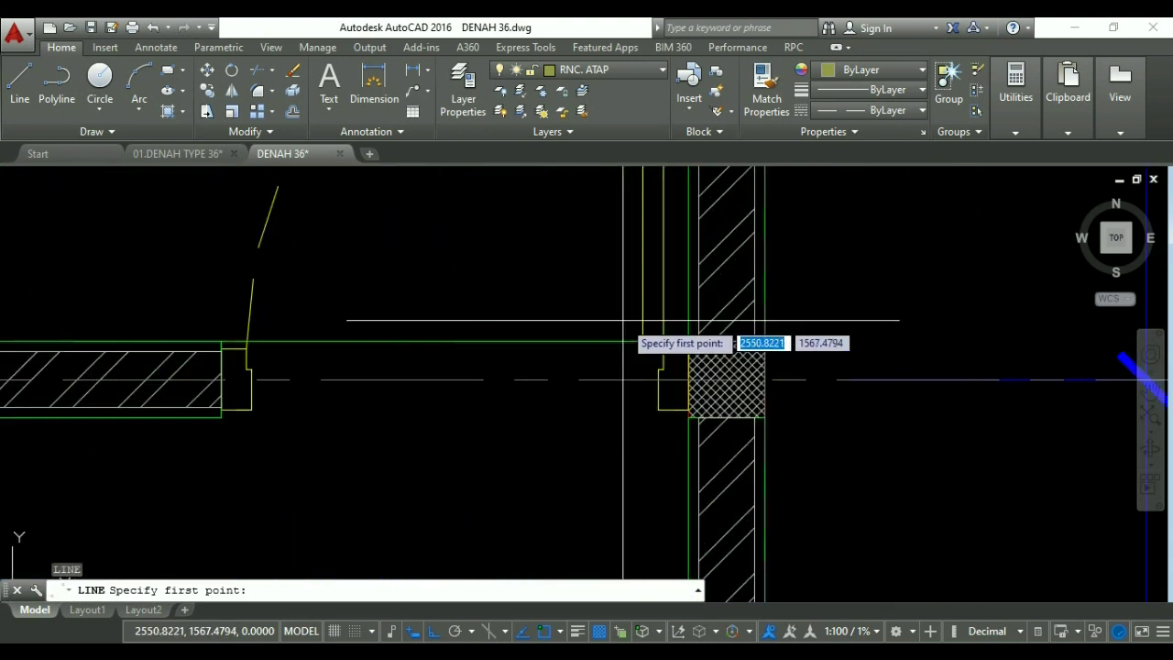
left_click(689, 342)
scroll(705, 342, "down", 5)
scroll(775, 243, "down", 2)
scroll(478, 345, "up", 4)
scroll(486, 345, "up", 3)
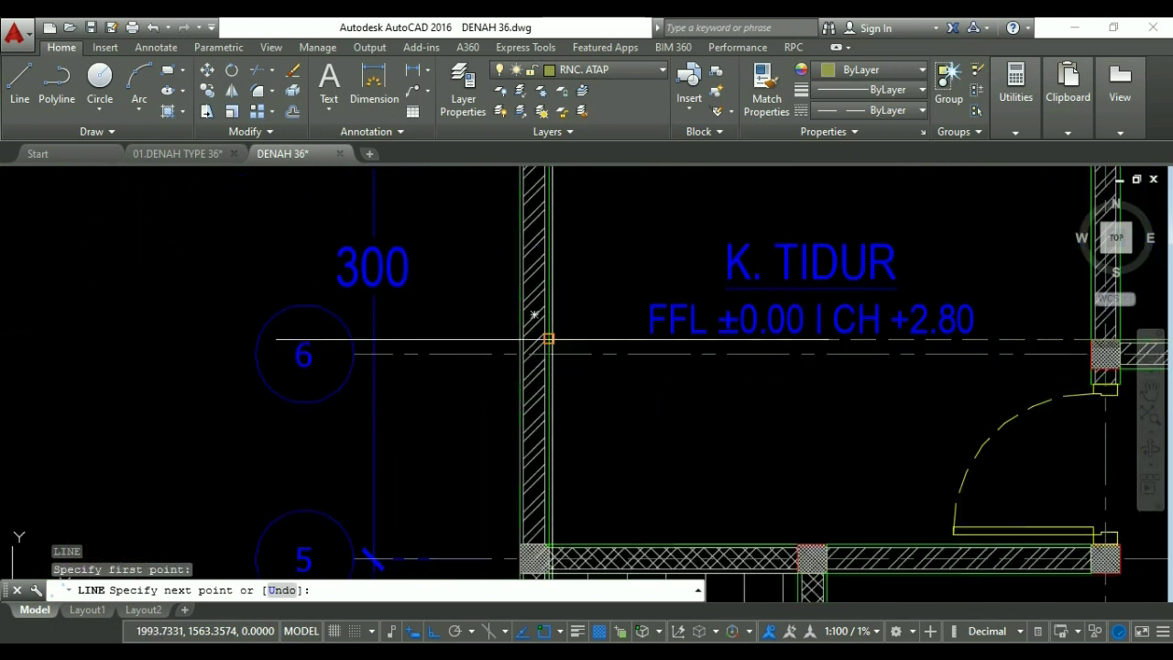
key("Escape")
scroll(547, 339, "down", 3)
middle_click_drag(550, 336, 458, 379)
key("Escape")
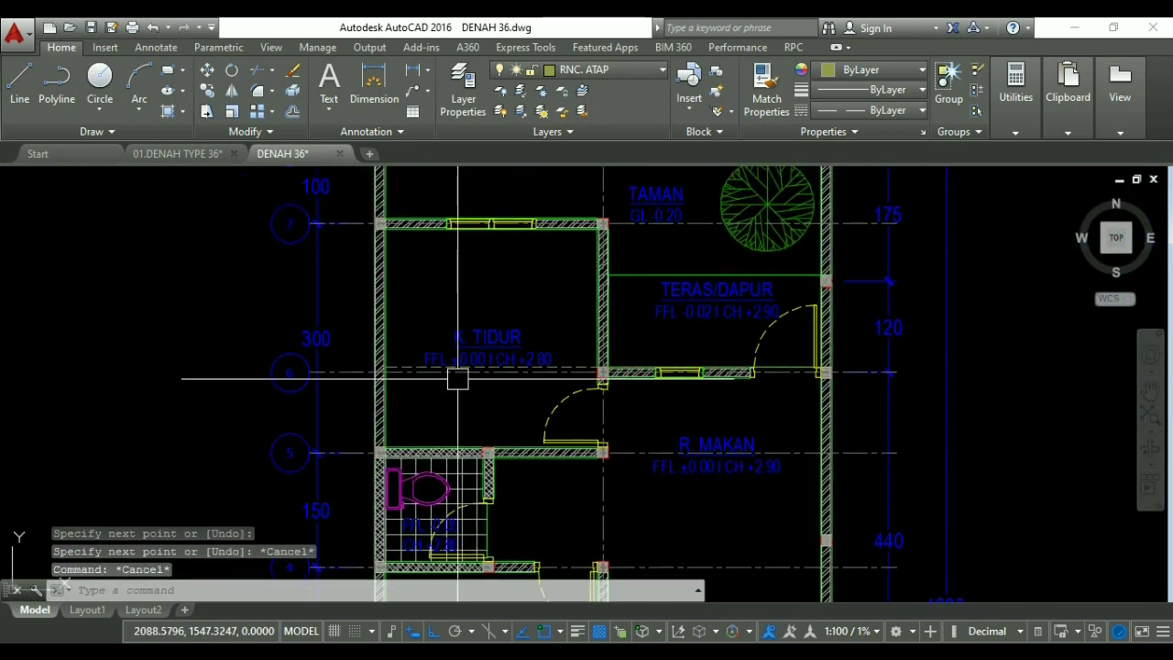
key("Return")
key("Escape")
key("Escape")
Move the dashed roof line at grid 6 up by 70, toward the rear of the house.
type("p")
key("Return")
left_click_drag(562, 322, 508, 327)
key("Escape")
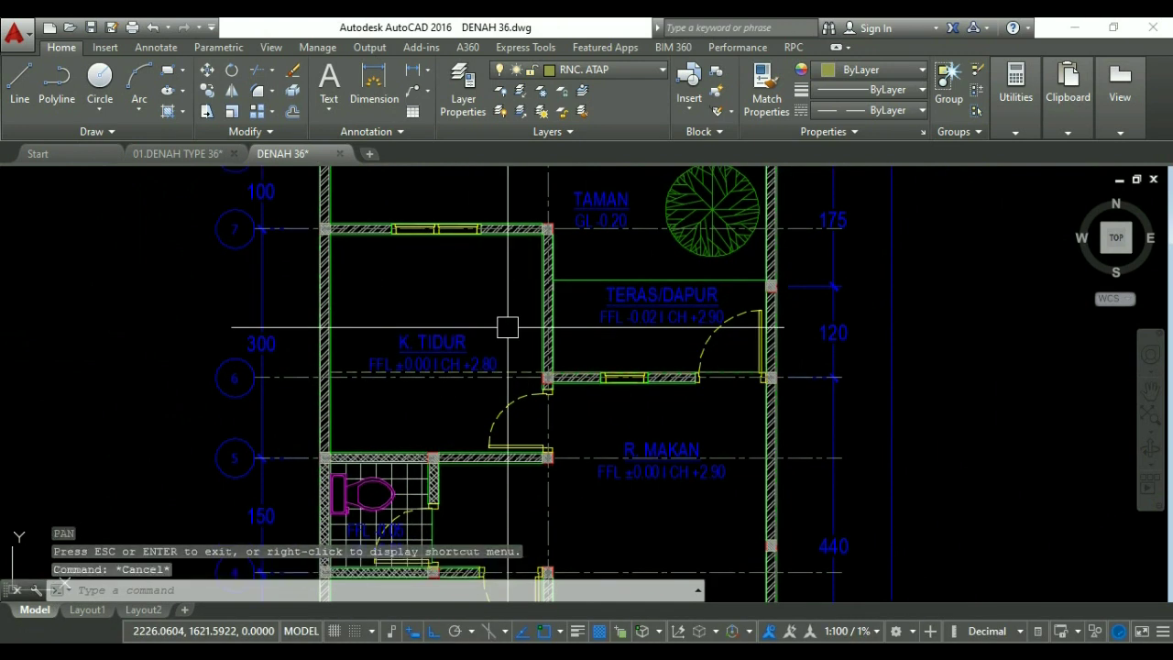
type("m")
key("Return")
left_click(513, 376)
scroll(518, 379, "up", 2)
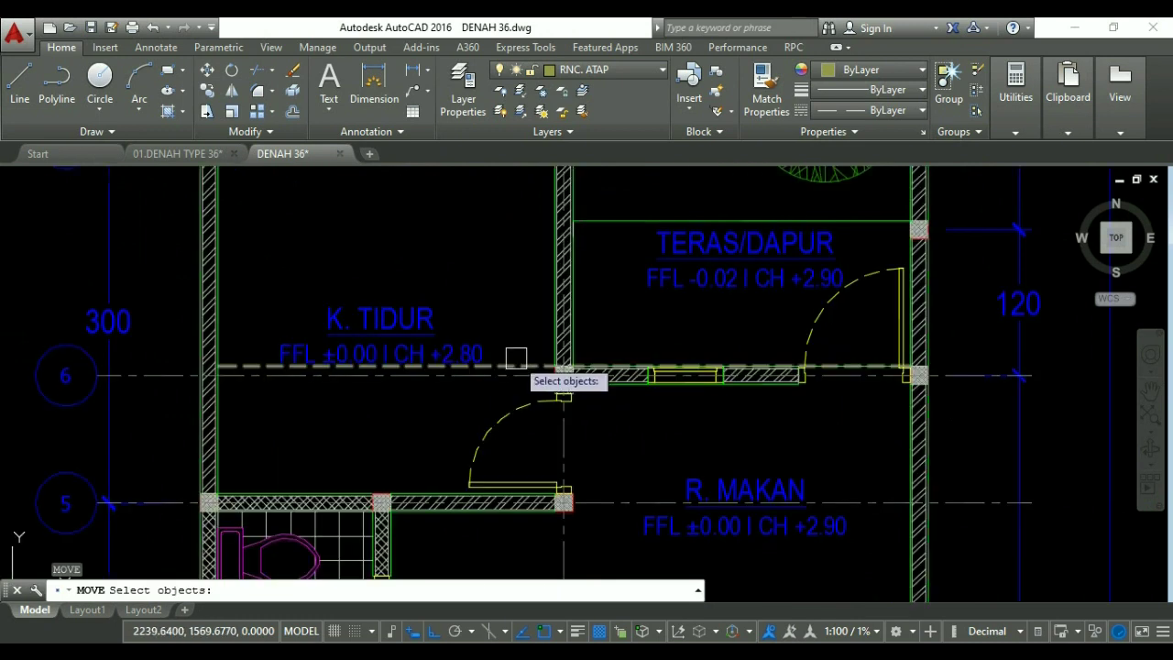
key("Return")
left_click(518, 376)
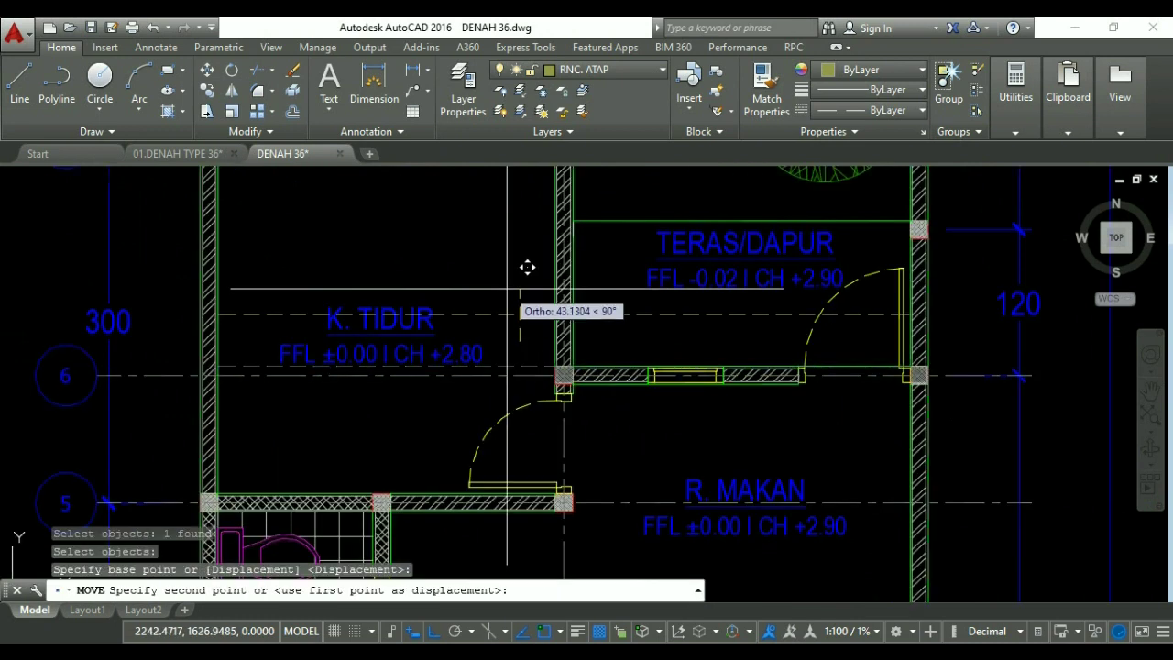
type("7")
key("Return")
key("Escape")
key("Escape")
Try turning off the layer of a picked grid line, and undo the change.
scroll(562, 375, "down", 5)
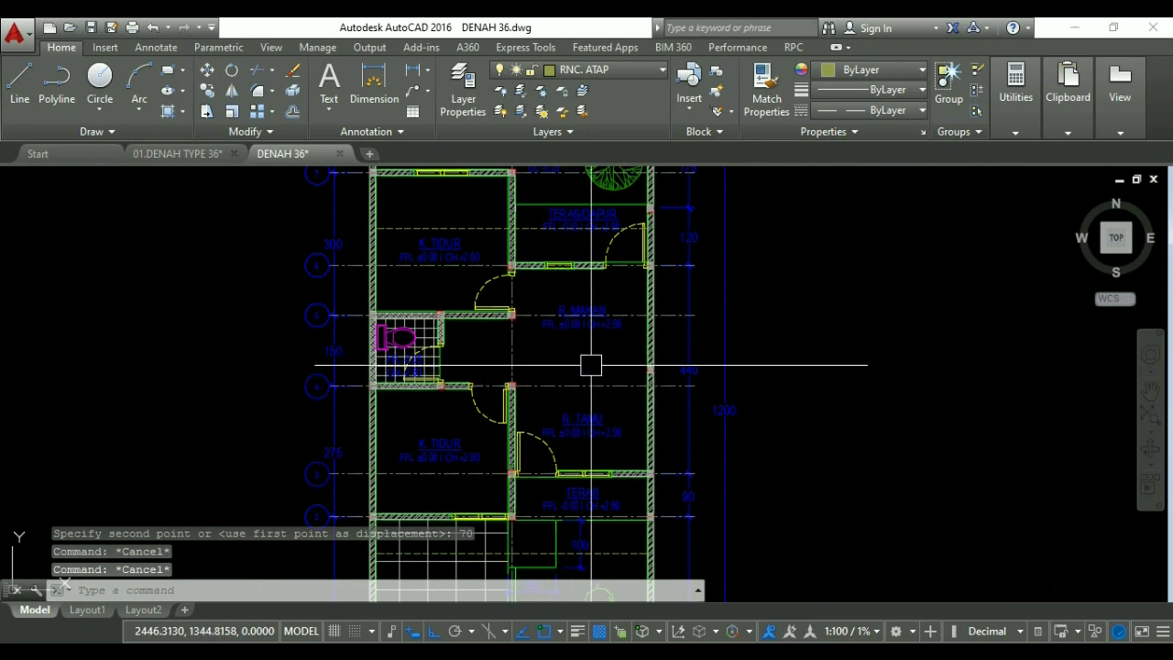
middle_click_drag(579, 237, 512, 246)
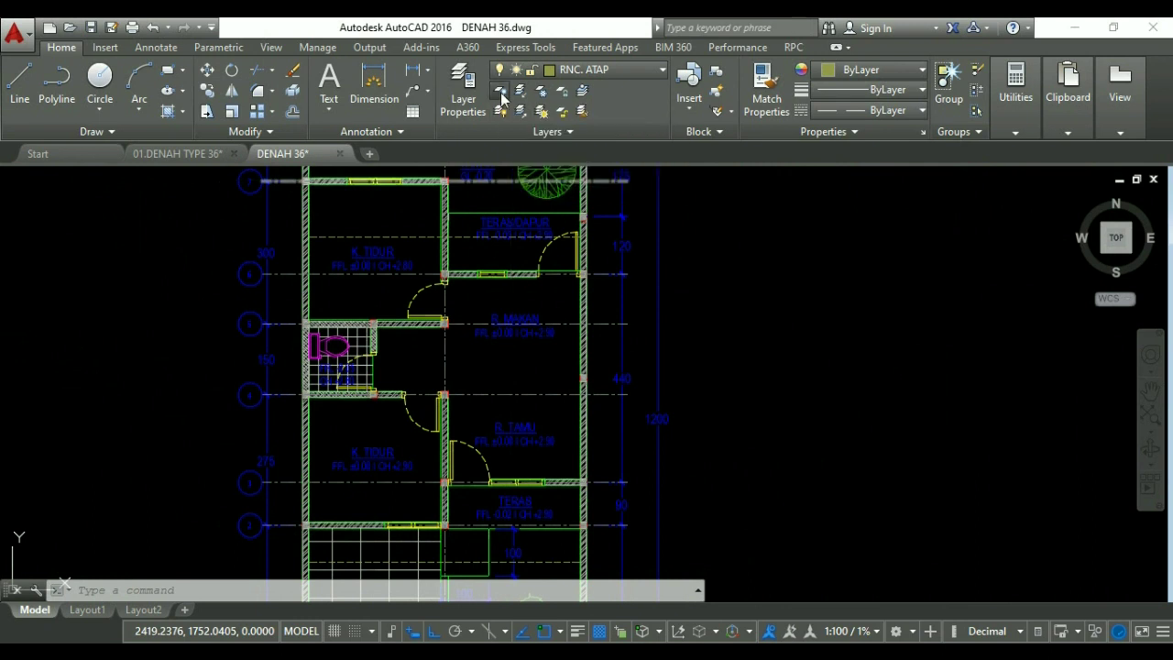
left_click(562, 325)
key("Escape")
key("Escape")
middle_click_drag(523, 404, 493, 391)
key("ctrl+z")
key("ctrl+z")
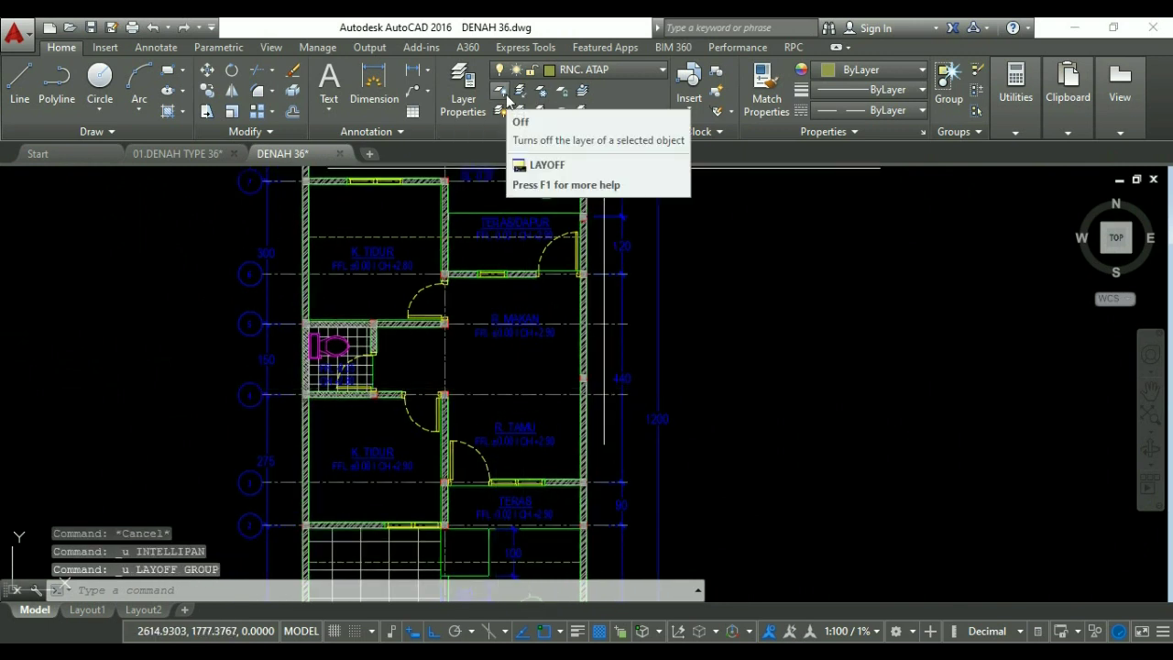
Turn off the AS layer by picking one of the grid axis lines.
left_click(501, 92)
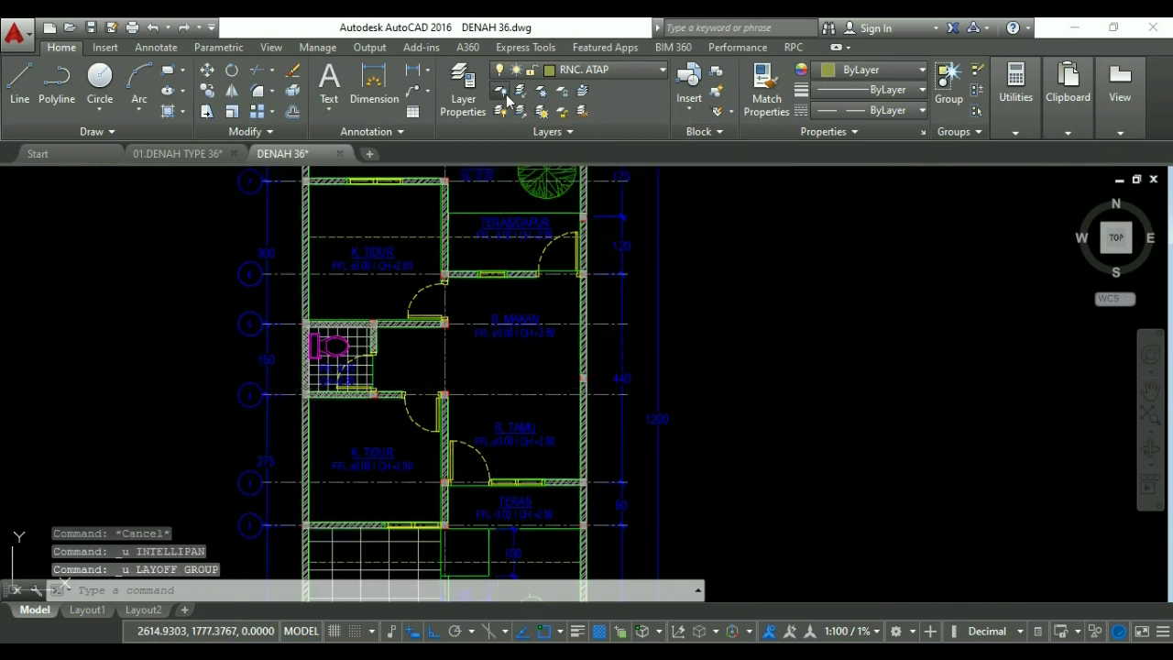
left_click(609, 328)
key("Escape")
Add a vertical linear dimension from grid 6 to grid 2, placed outside the house beyond the 1200 overall dimension.
middle_click_drag(562, 414, 582, 359)
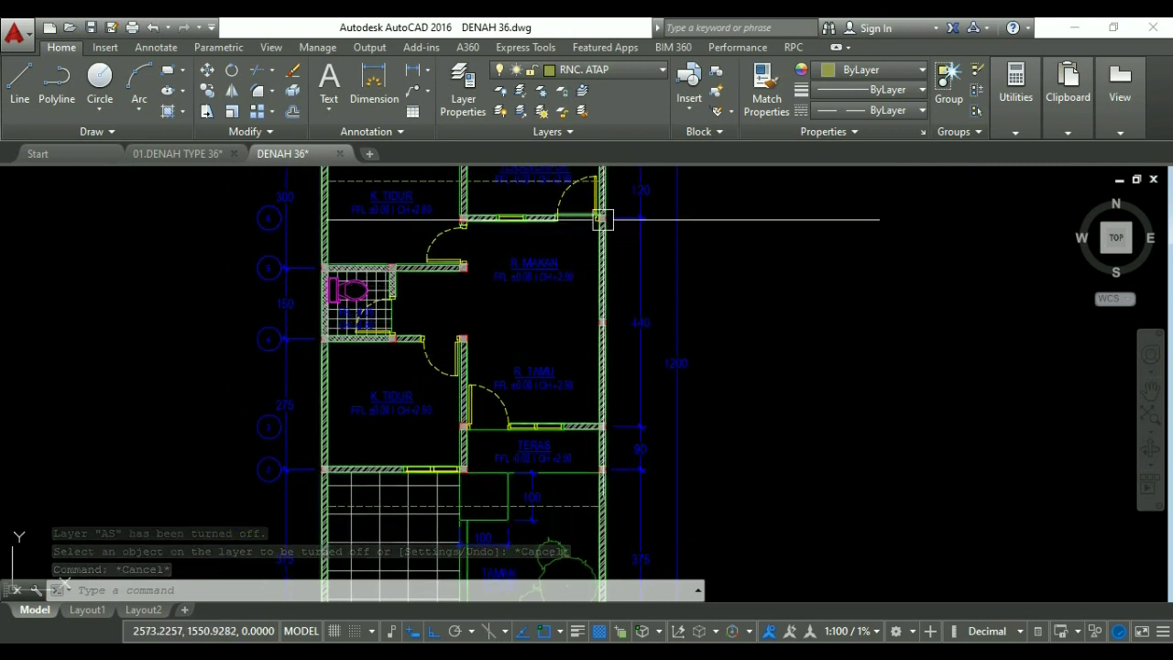
type("p")
key("Return")
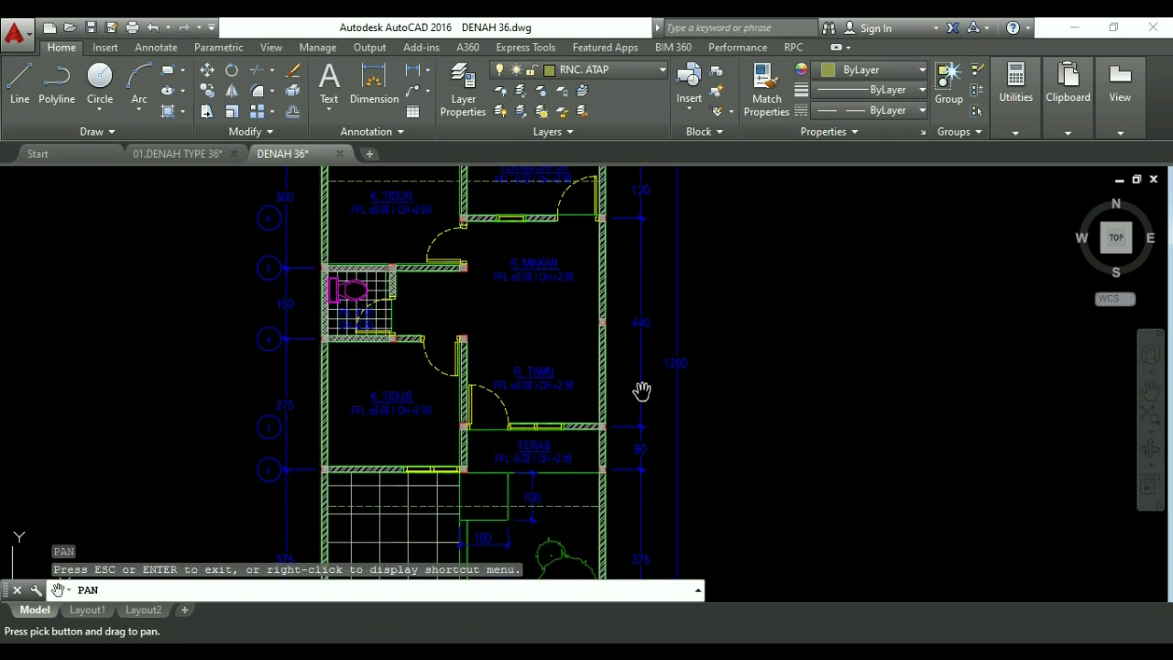
key("Escape")
type("dli")
key("Return")
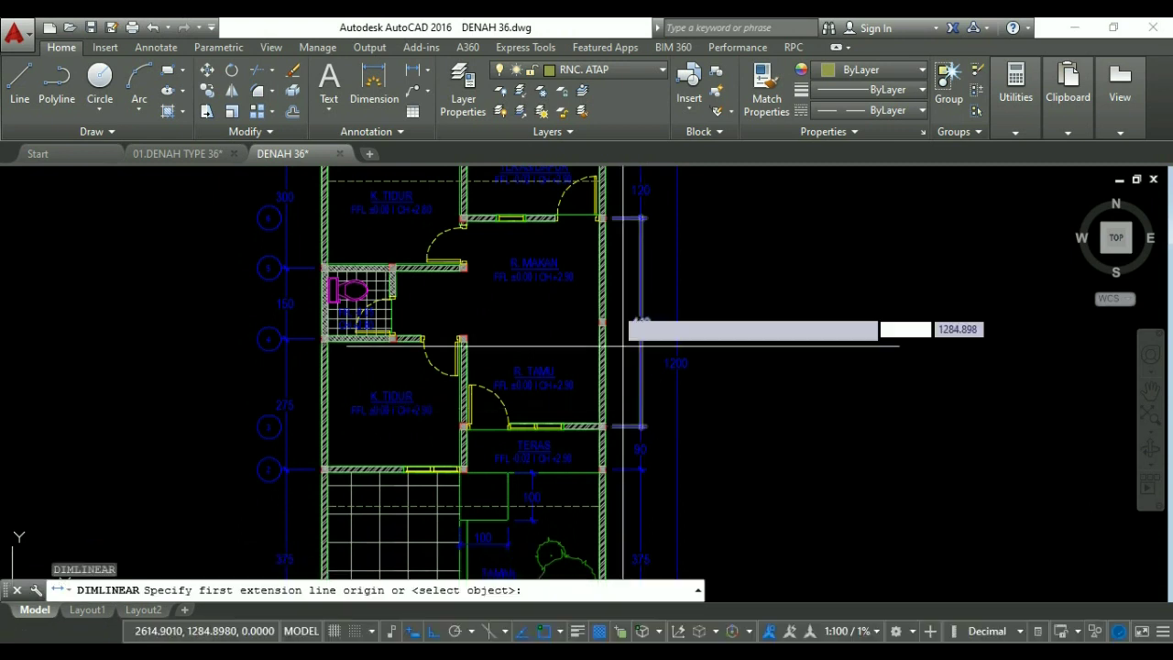
left_click(616, 218)
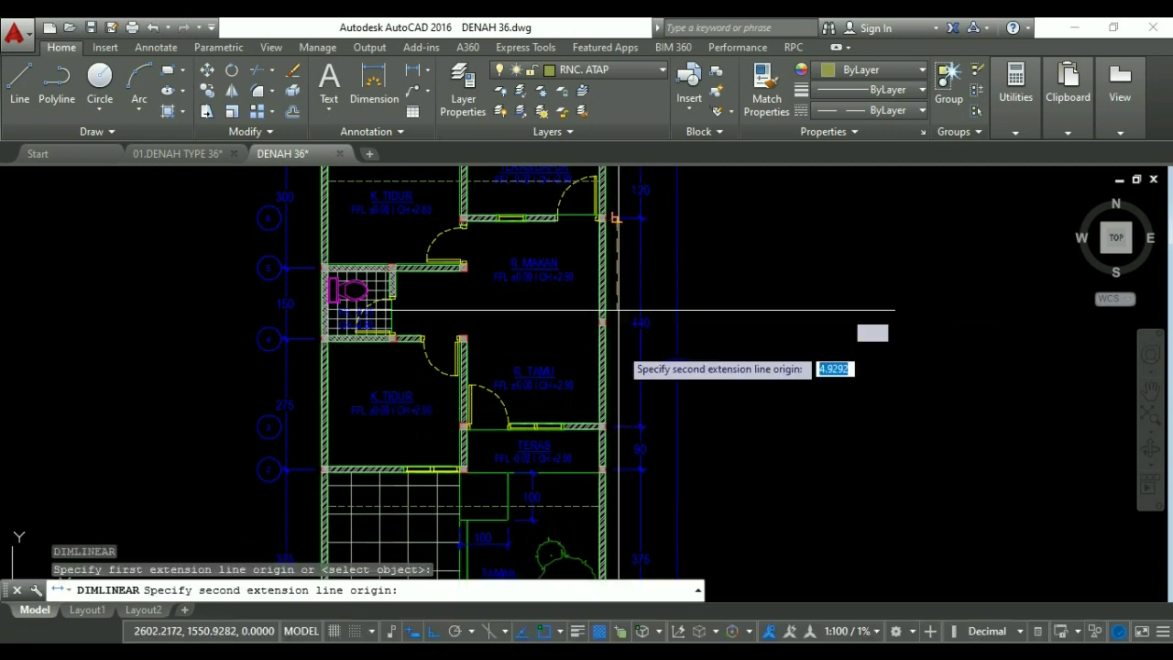
left_click(616, 469)
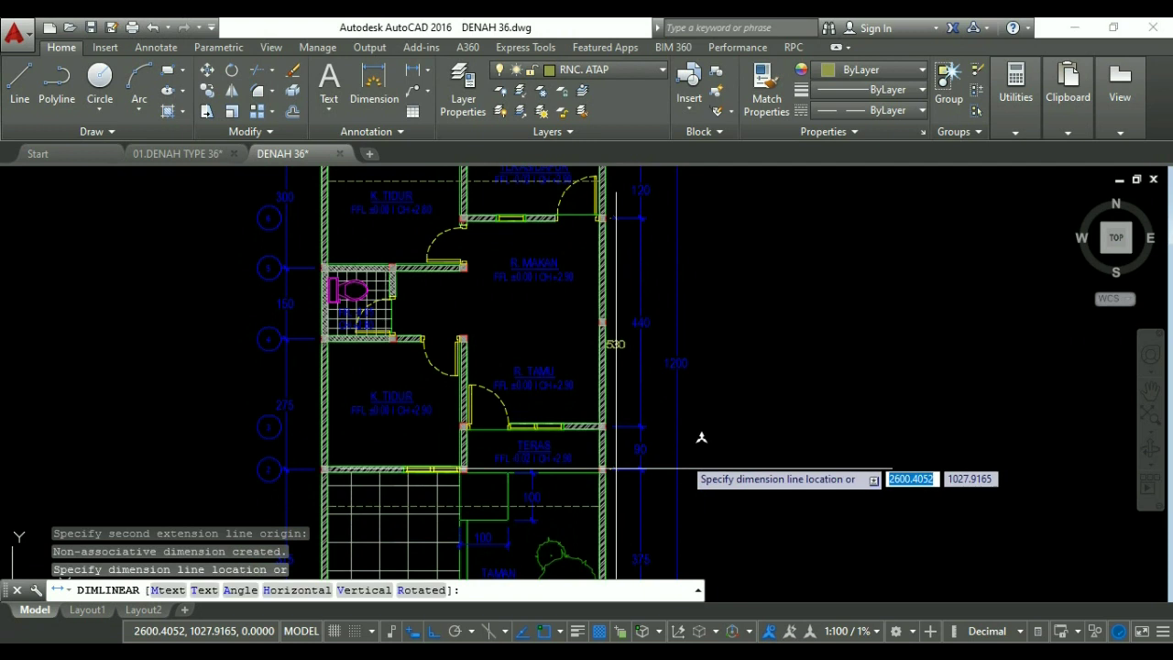
left_click(717, 449)
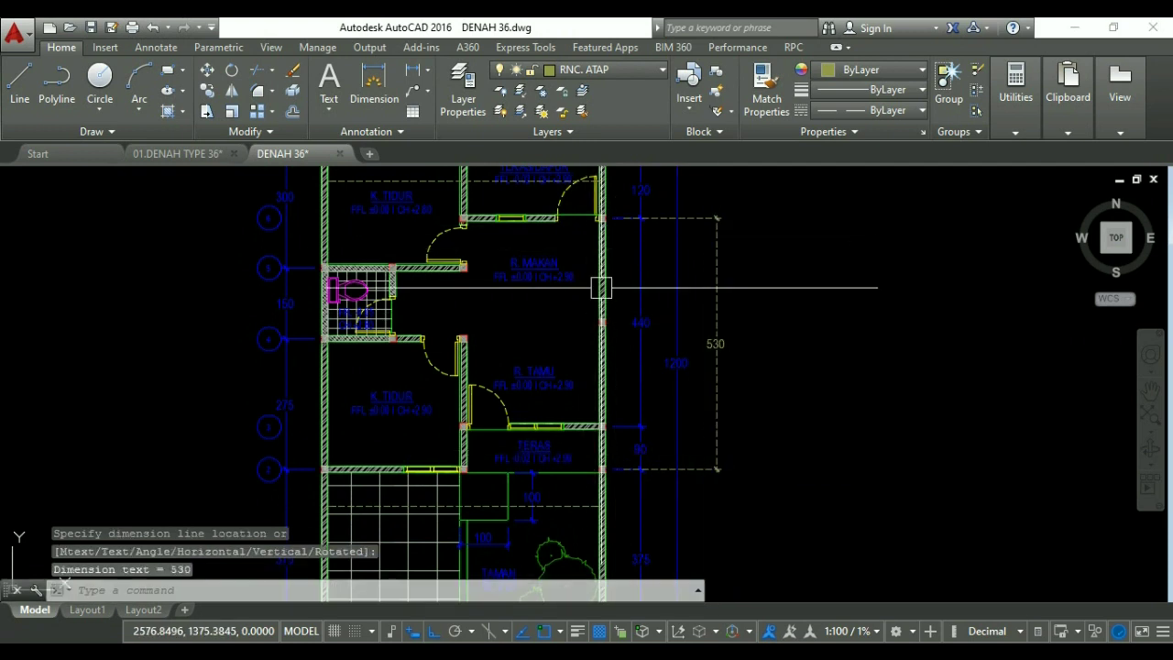
key("Escape")
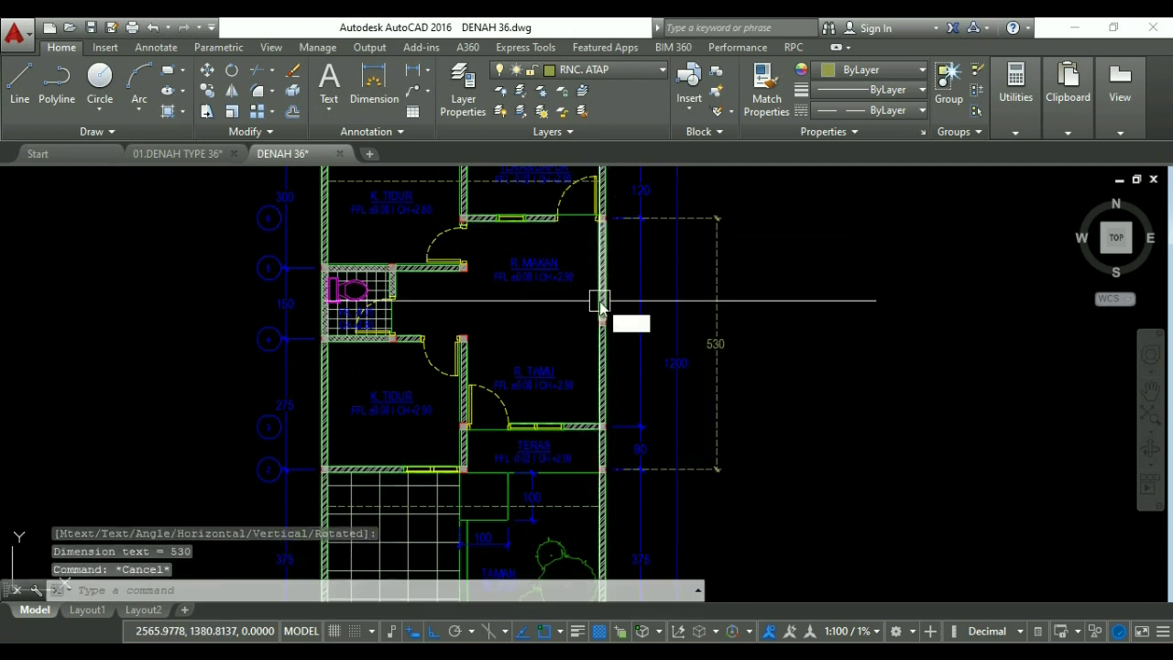
Draw a horizontal roof ridge line from the midpoint of the 530 dimension across to the house's left wall.
key("l")
key("Return")
scroll(720, 359, "up", 2)
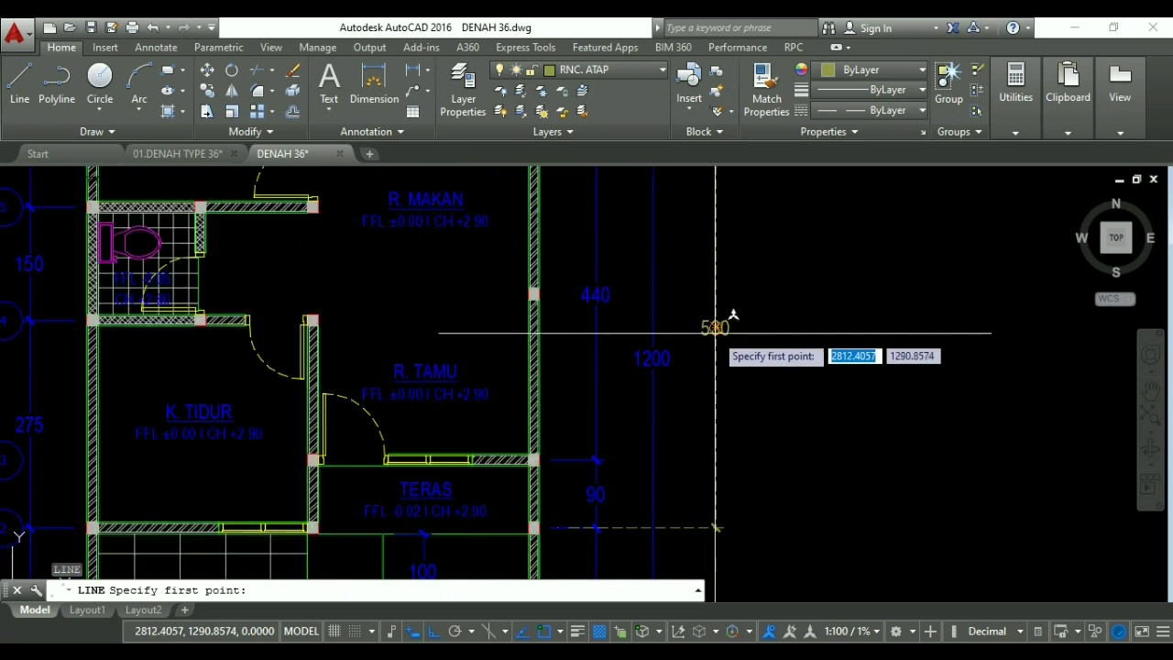
left_click(715, 333)
scroll(714, 333, "down", 2)
scroll(339, 331, "up", 2)
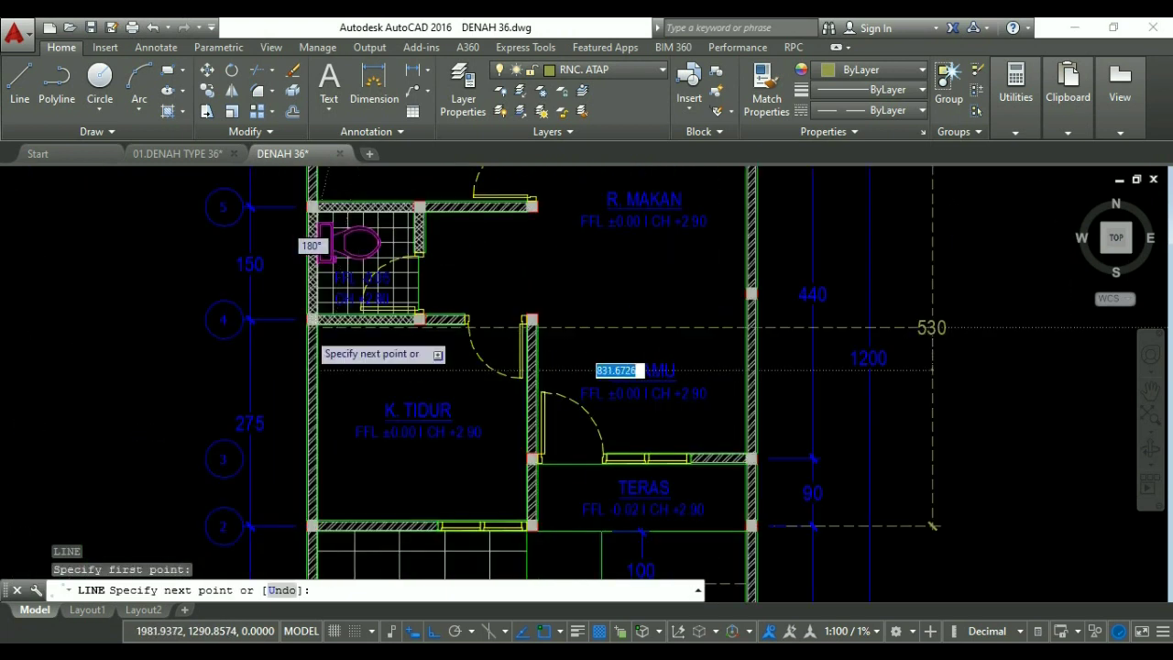
scroll(311, 331, "up", 3)
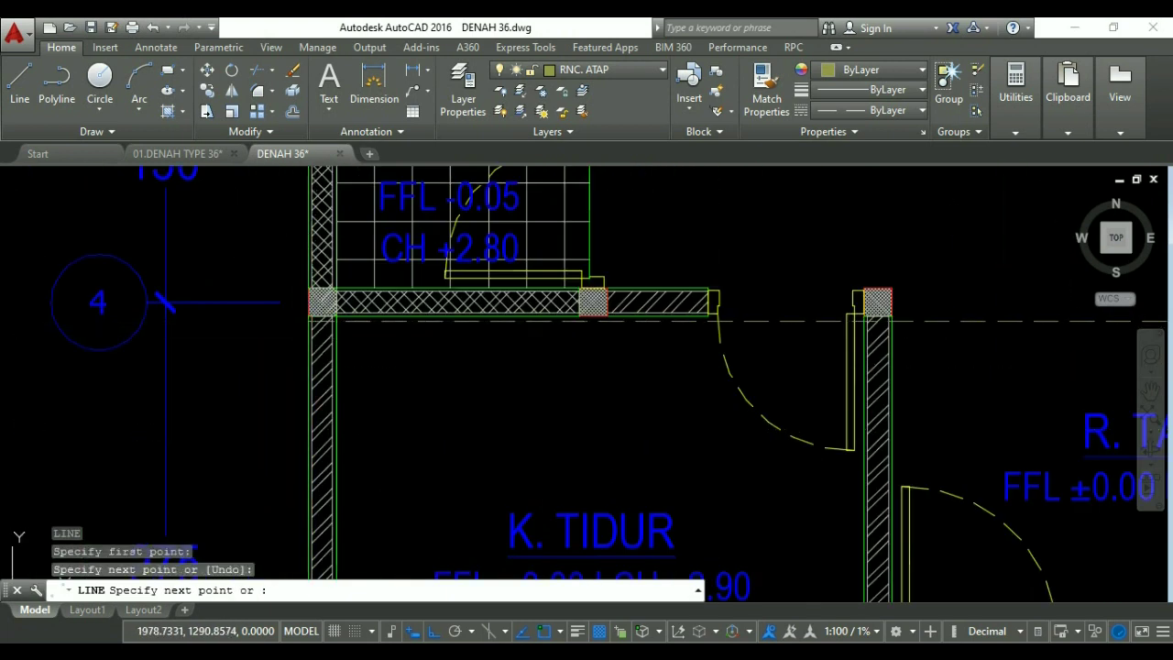
scroll(312, 331, "down", 4)
key("Escape")
key("Escape")
Trim off the part of the ridge line that extends outside the house's right wall.
scroll(527, 351, "up", 2)
type("TR")
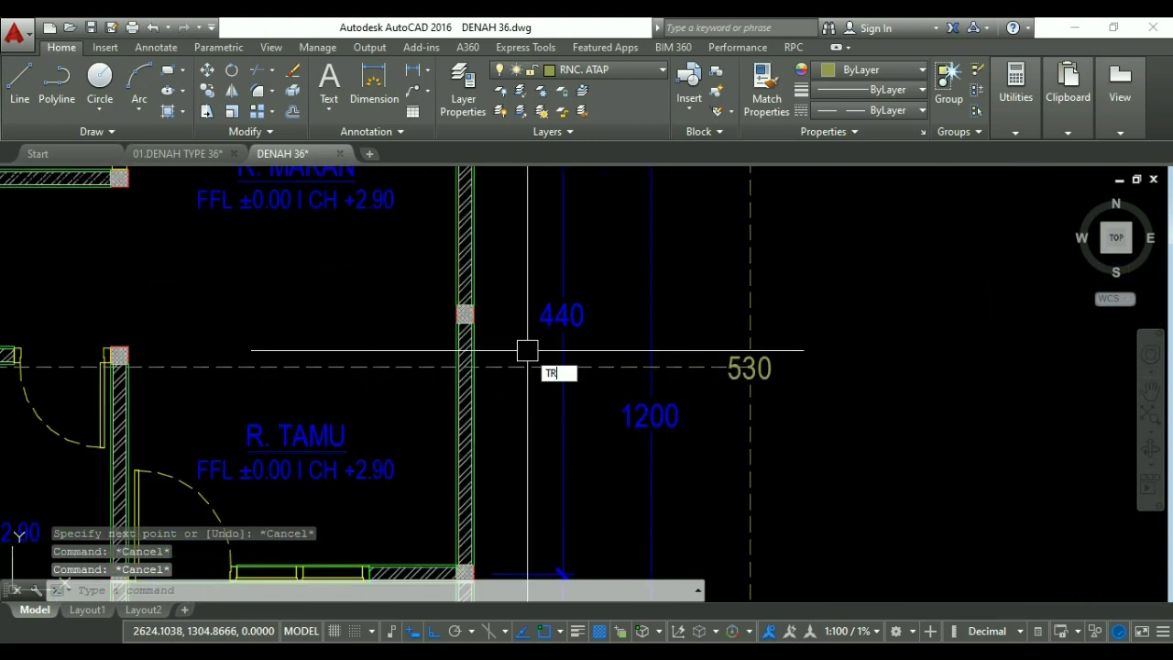
key("Return")
scroll(484, 372, "up", 3)
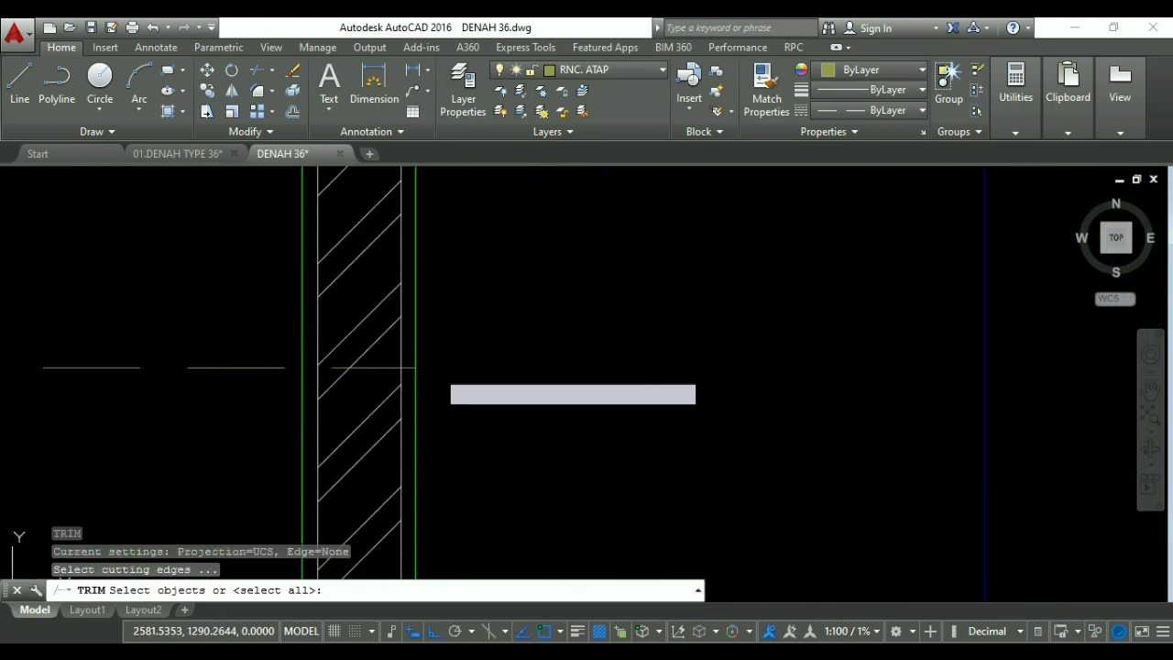
key("Return")
scroll(446, 364, "down", 5)
left_click(705, 412)
key("Escape")
Erase the helper dimension between grid 6 and grid 2 outside the house.
left_click(629, 311)
type("E")
key("Return")
scroll(629, 311, "down", 5)
mouse_move(628, 312)
middle_mouse_down()
mouse_move(614, 385)
mouse_move(673, 343)
middle_mouse_up()
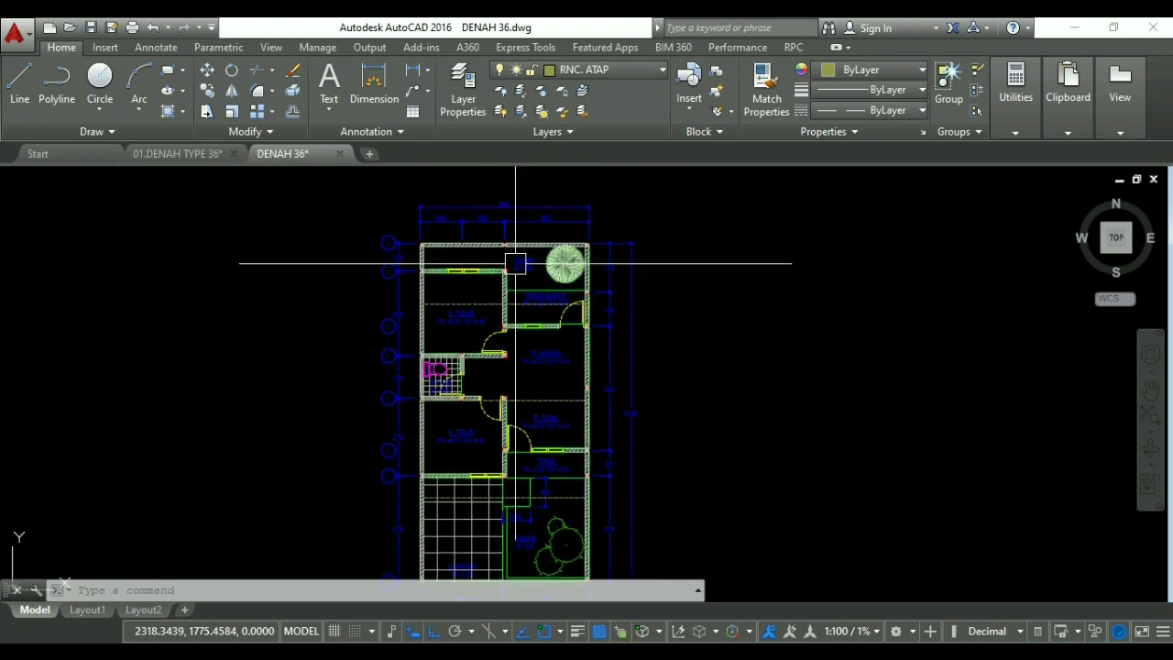
Make LANSCAP the current layer and start a hatch inside the rear TAMAN area.
scroll(514, 276, "up", 4)
left_click(563, 74)
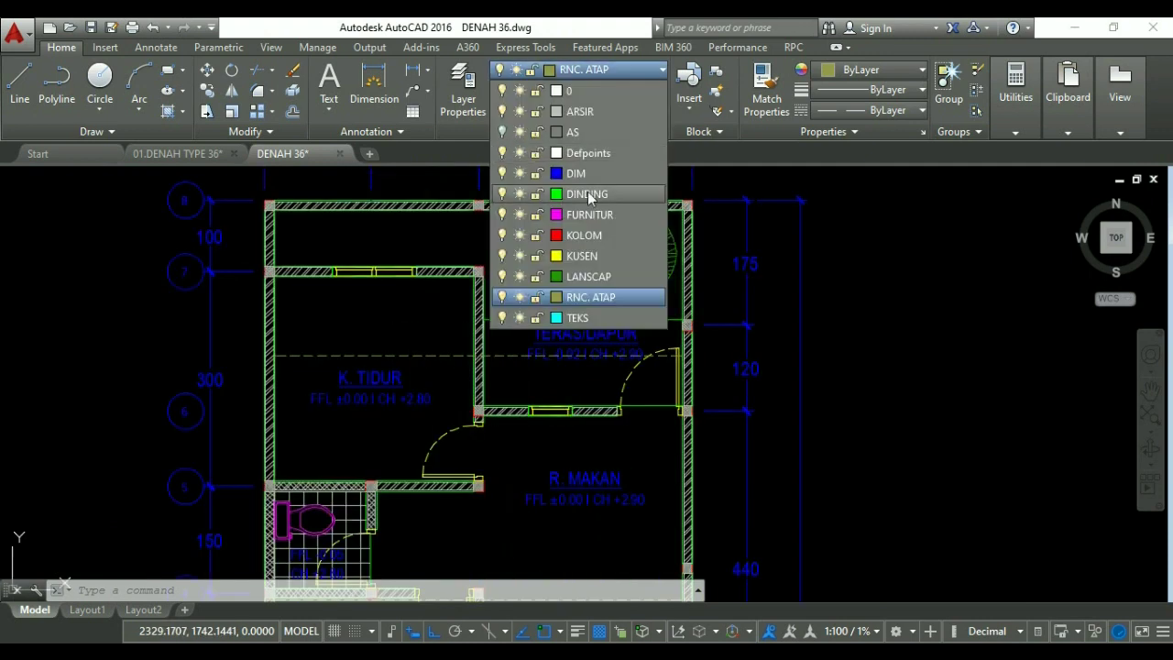
left_click(591, 277)
middle_click_drag(596, 275, 586, 284)
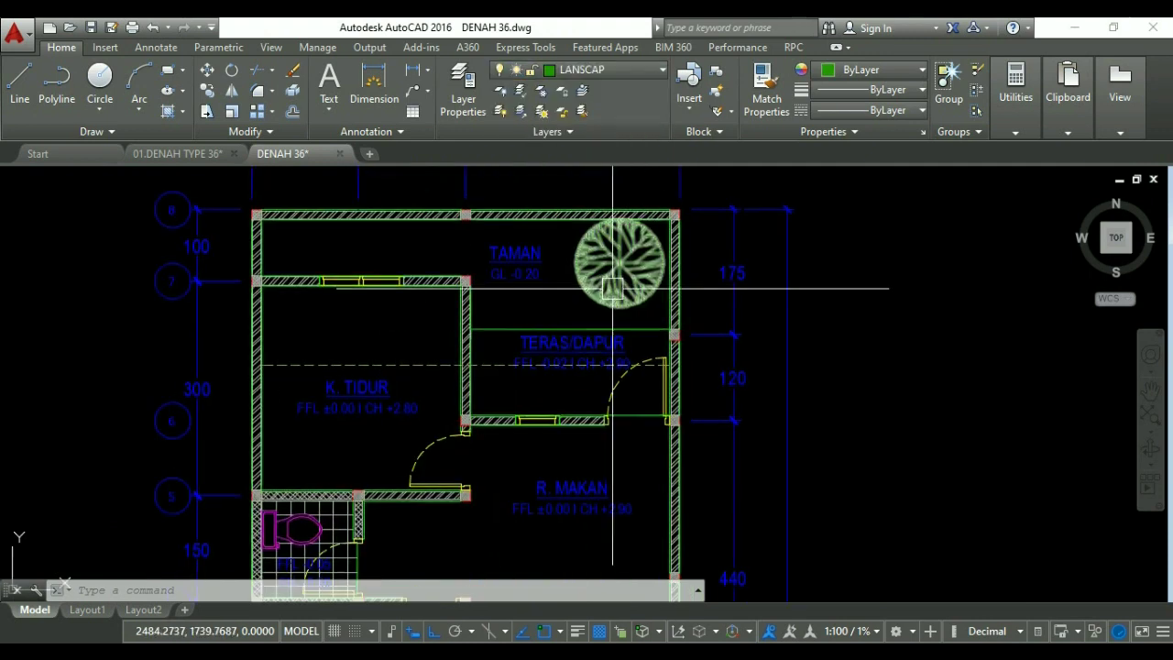
type("h")
key("Return")
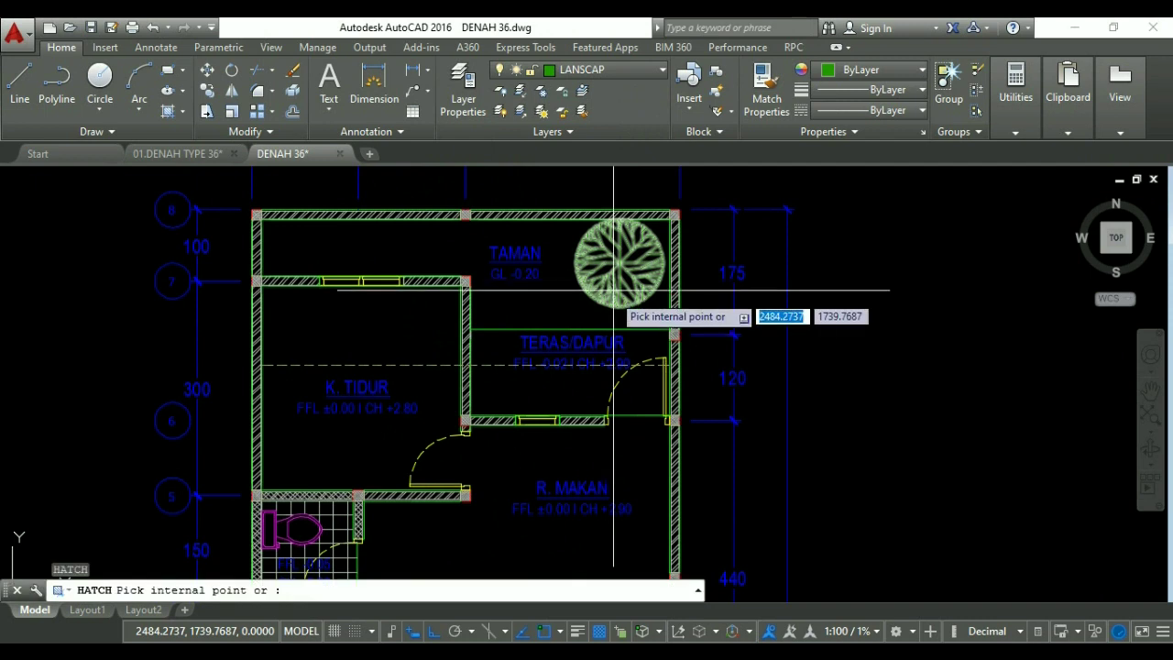
left_click(536, 314)
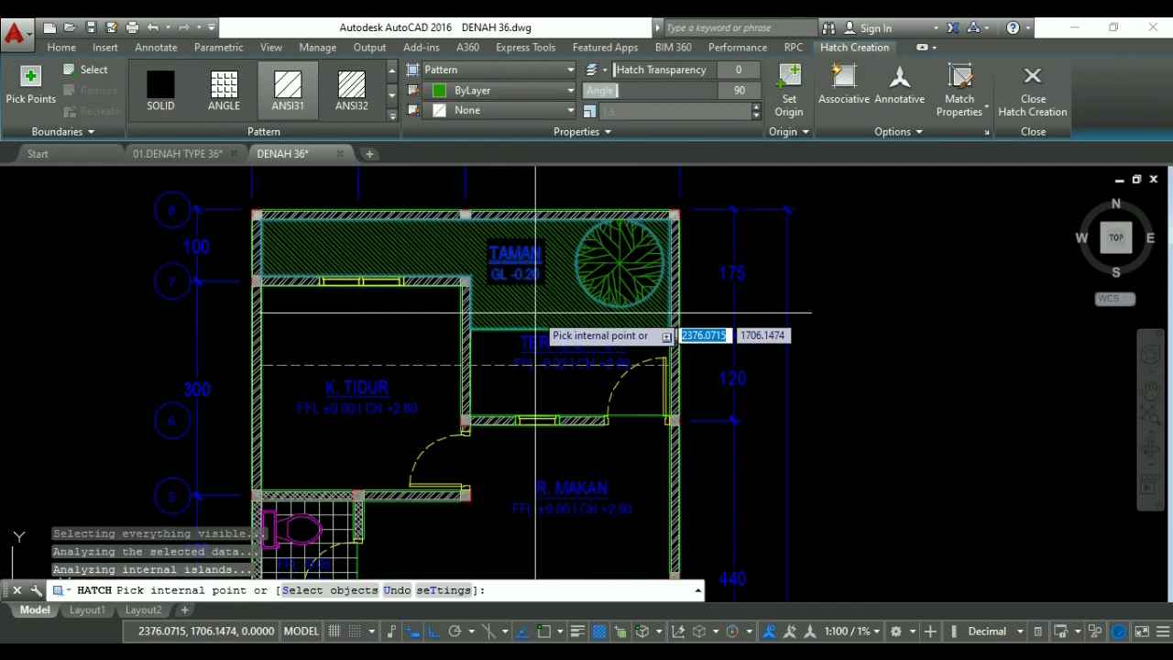
Give the rear garden hatch the GRASS pattern with angle 0 and scale 0.5, and finish it.
left_click(392, 120)
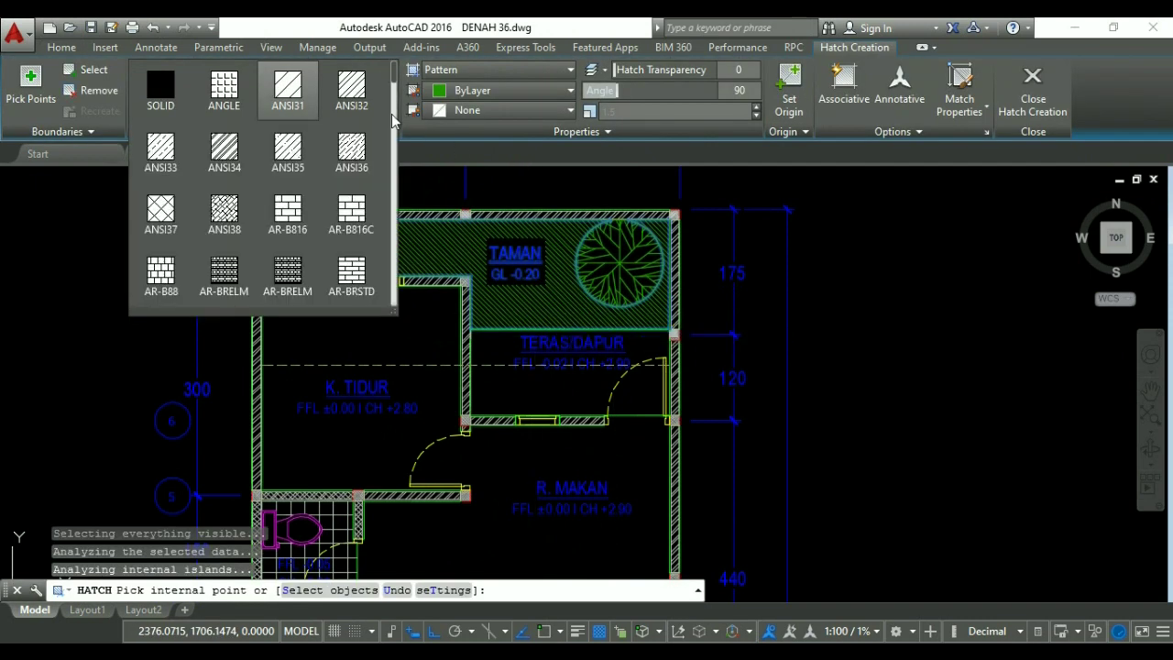
scroll(351, 229, "down", 2)
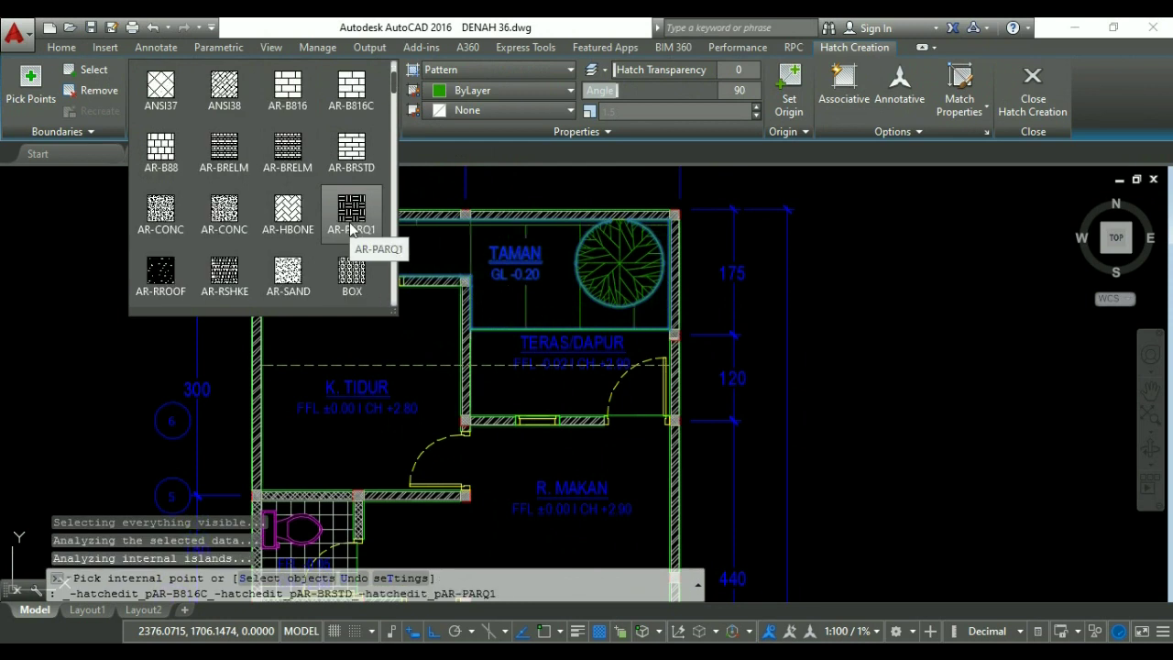
scroll(351, 229, "down", 5)
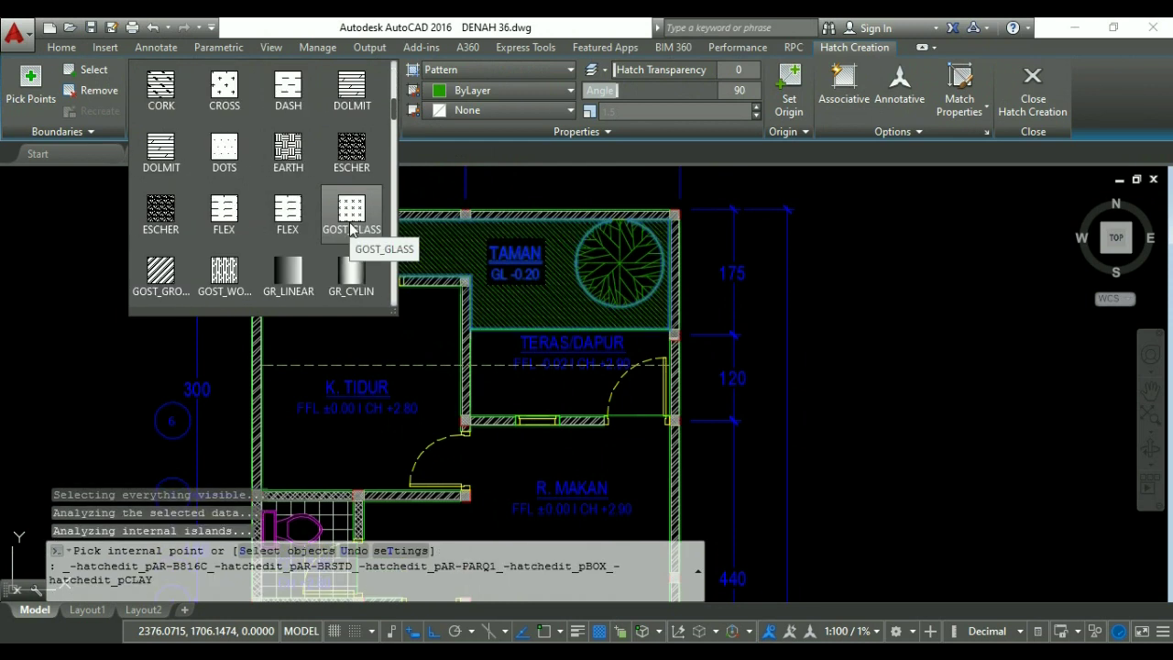
scroll(351, 229, "down", 2)
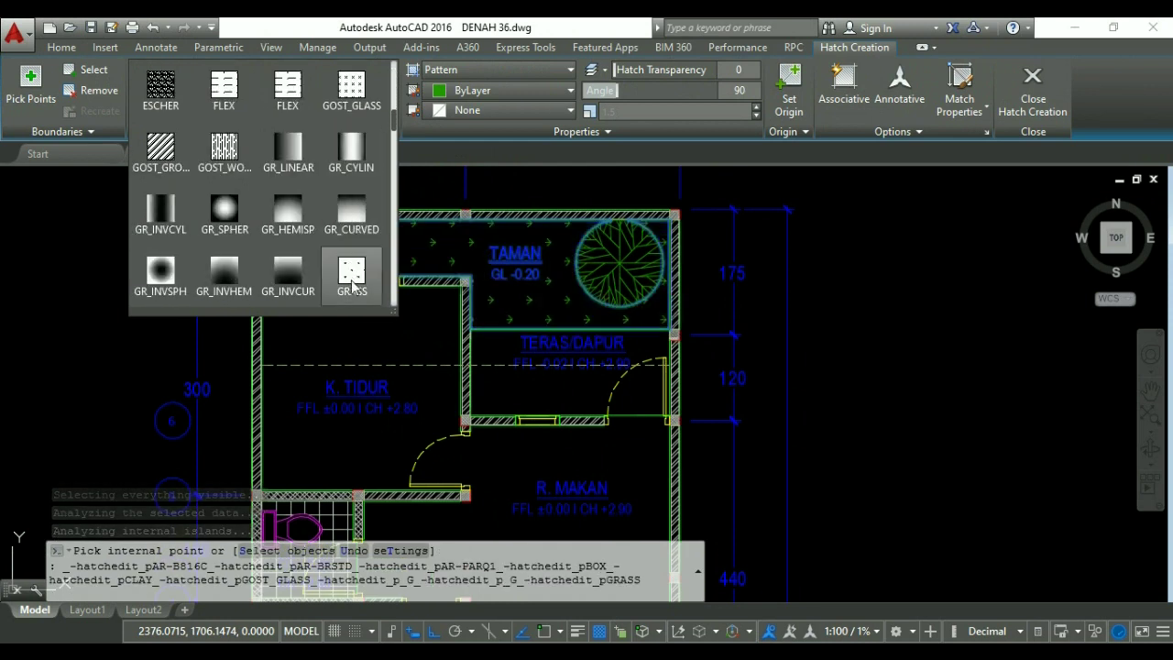
left_click(351, 286)
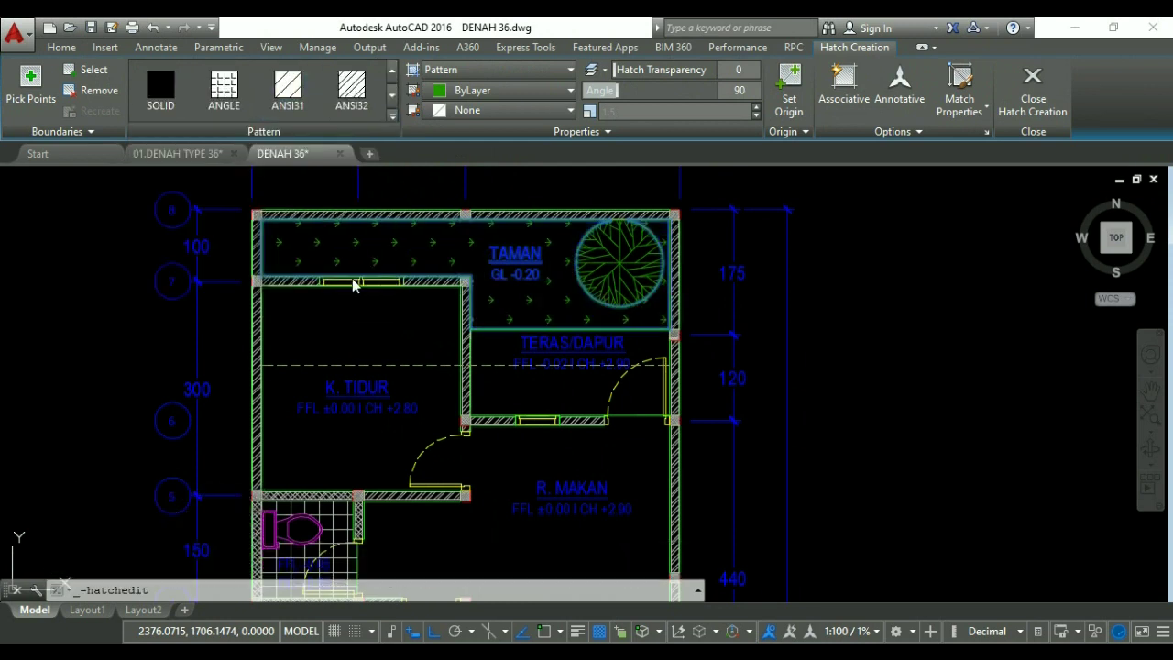
left_click(688, 89)
type("0")
key("Return")
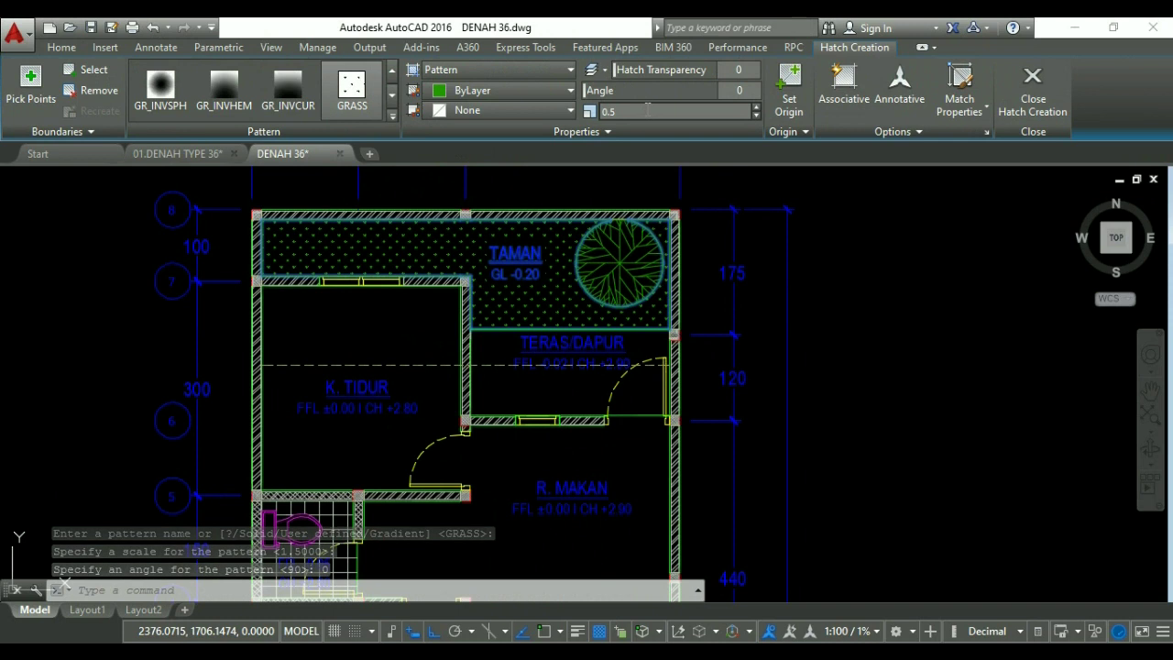
key("Return")
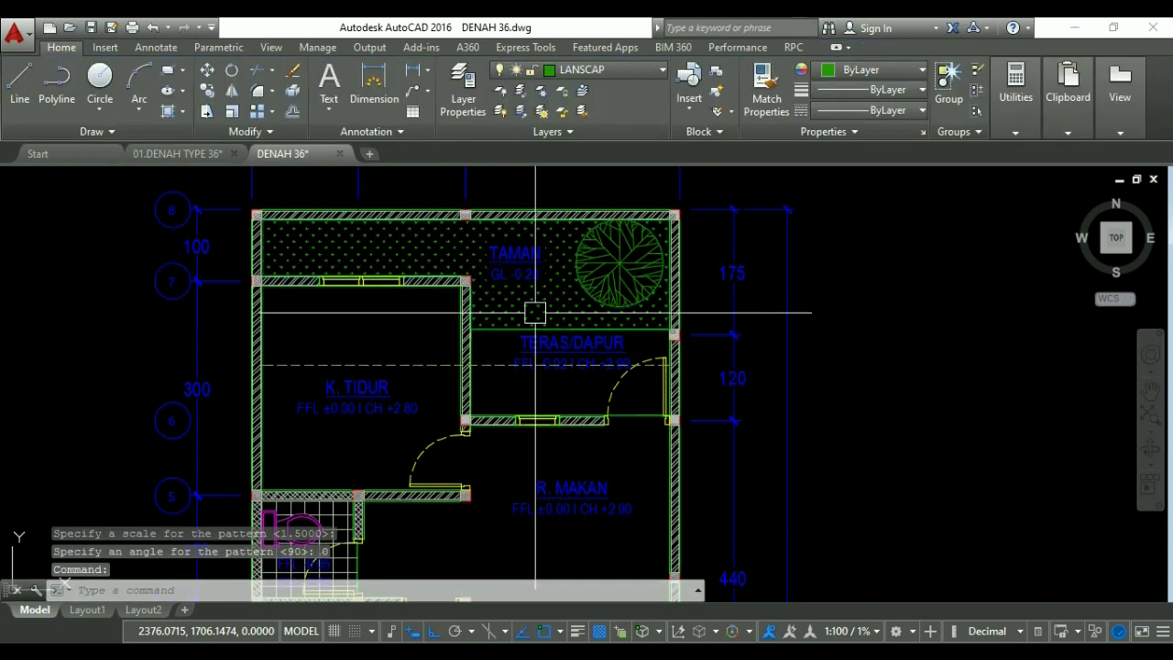
Hatch the front TAMAN area around the shrubs with the GRASS pattern at angle 0 and scale 0.5.
scroll(683, 317, "down", 3)
middle_click_drag(680, 422, 642, 167)
middle_click_drag(724, 415, 688, 380)
scroll(642, 527, "up", 2)
type("H")
key("Return")
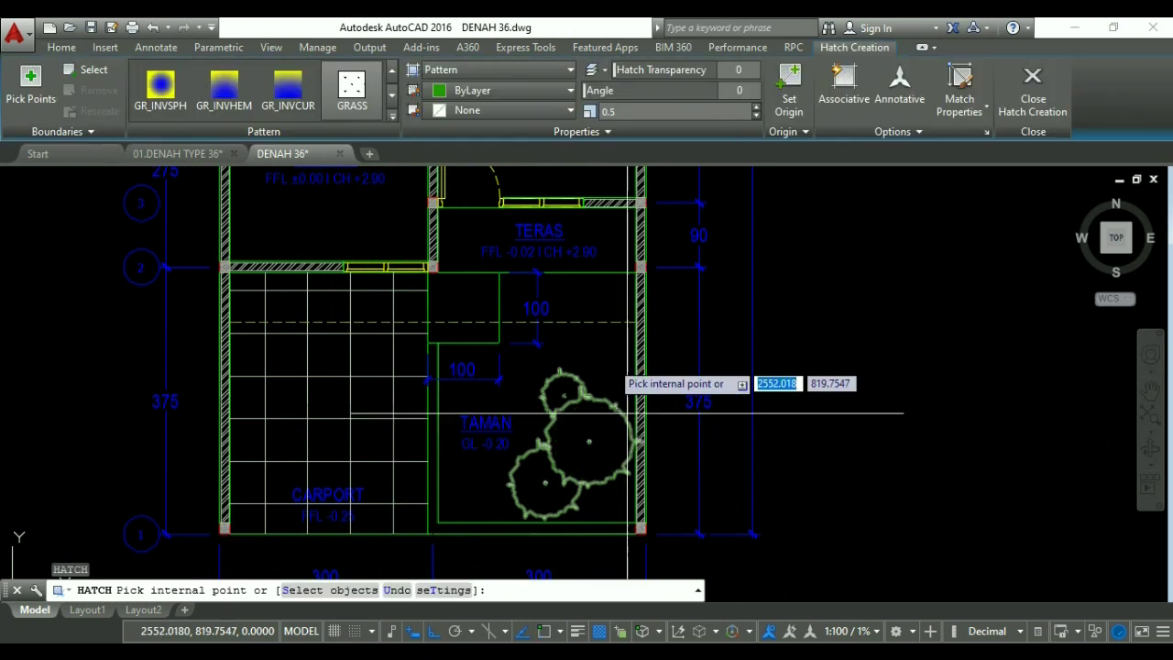
left_click(597, 347)
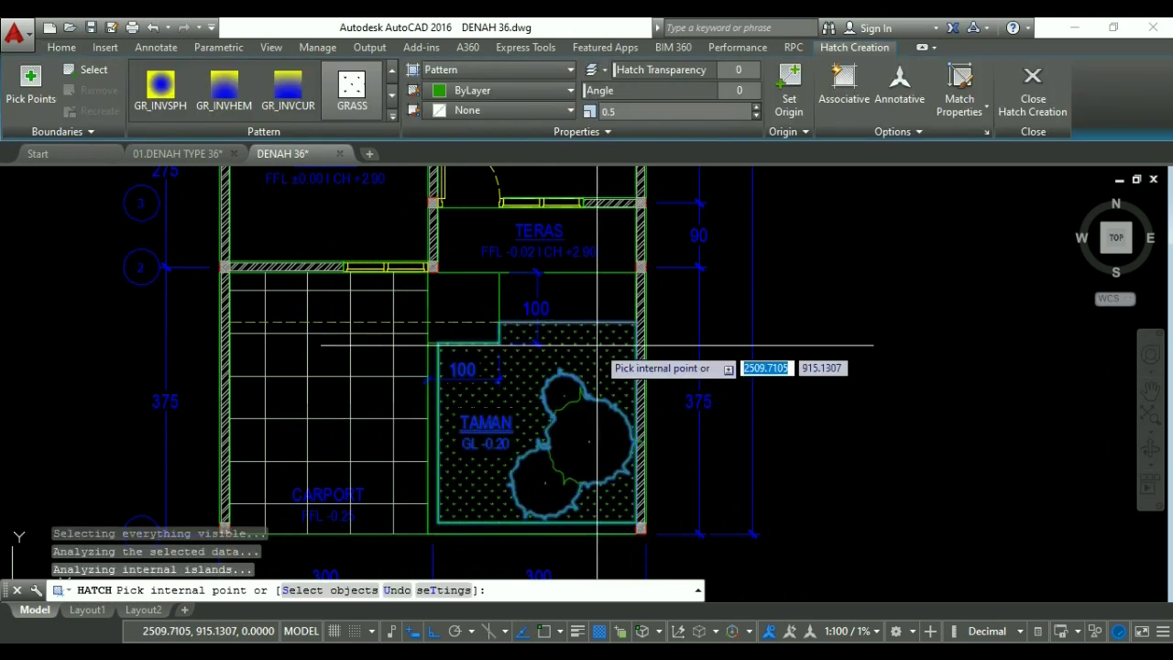
key("Return")
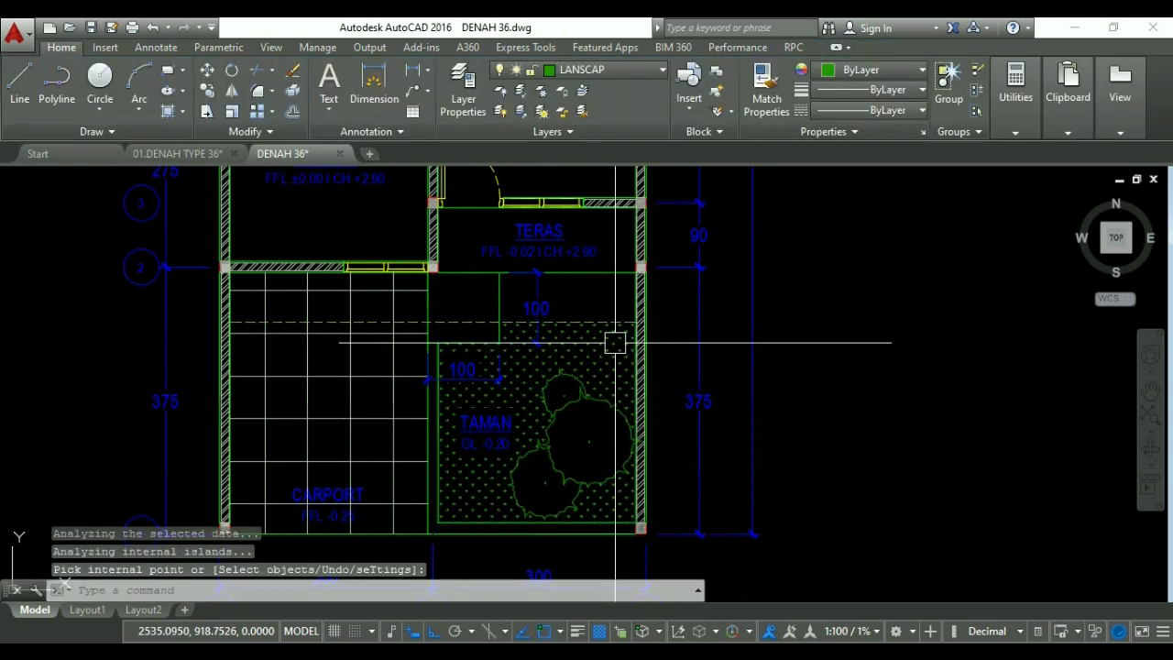
Turn the AS layer back on.
scroll(610, 340, "down", 2)
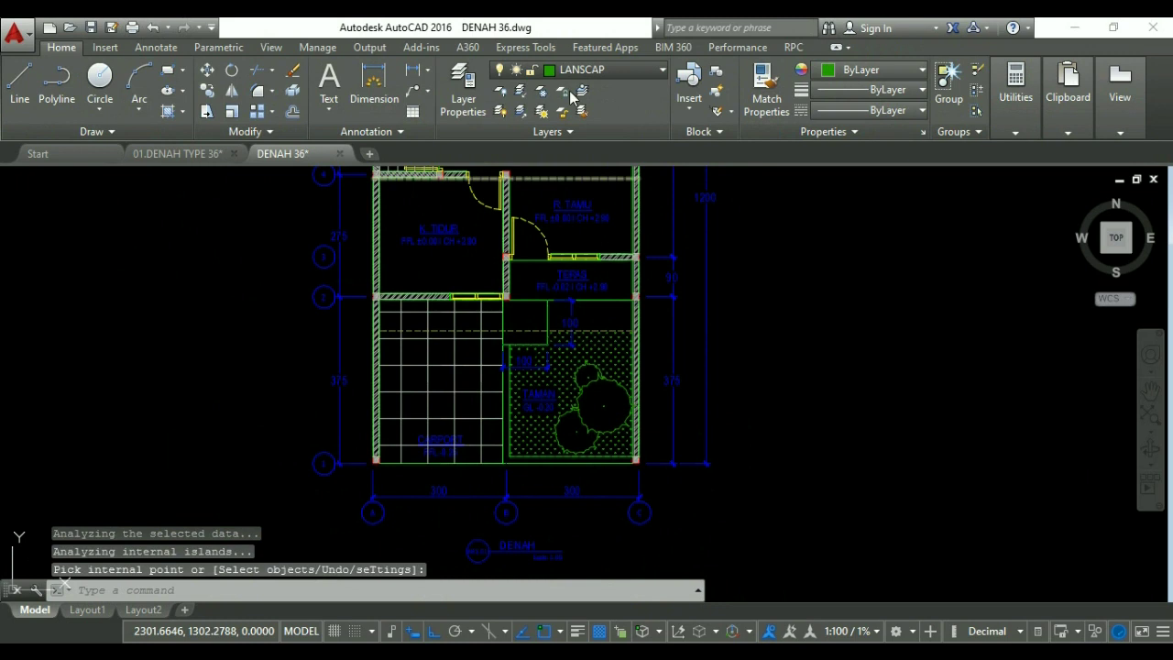
left_click(595, 70)
left_click(502, 132)
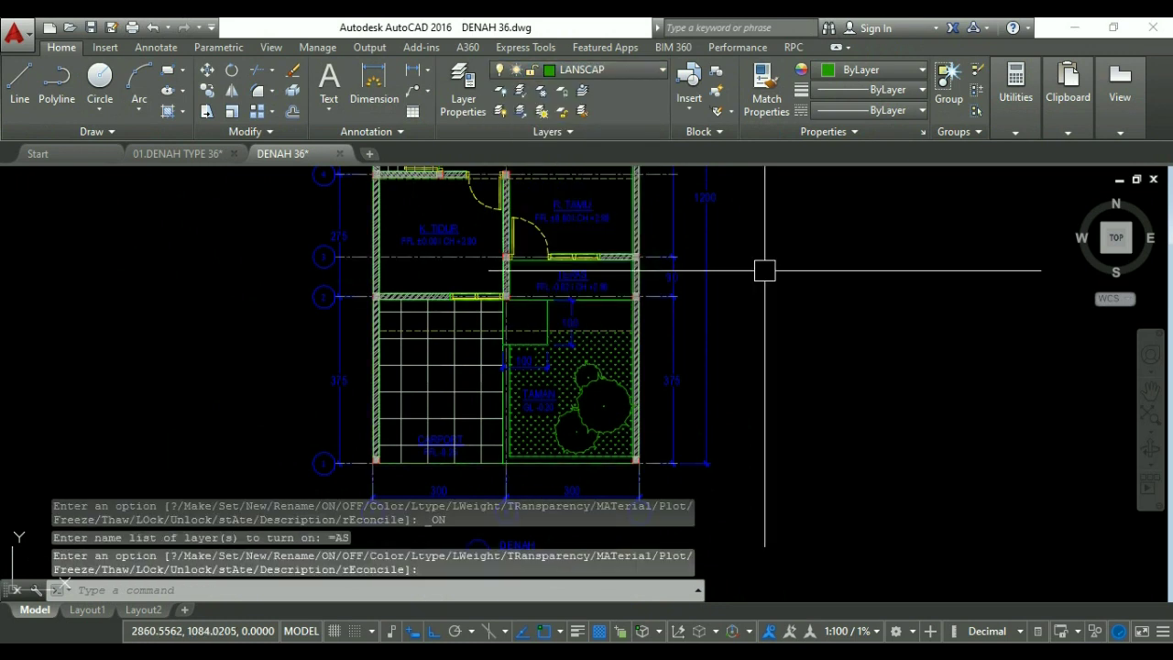
scroll(728, 283, "down", 3)
middle_click_drag(736, 355, 665, 379)
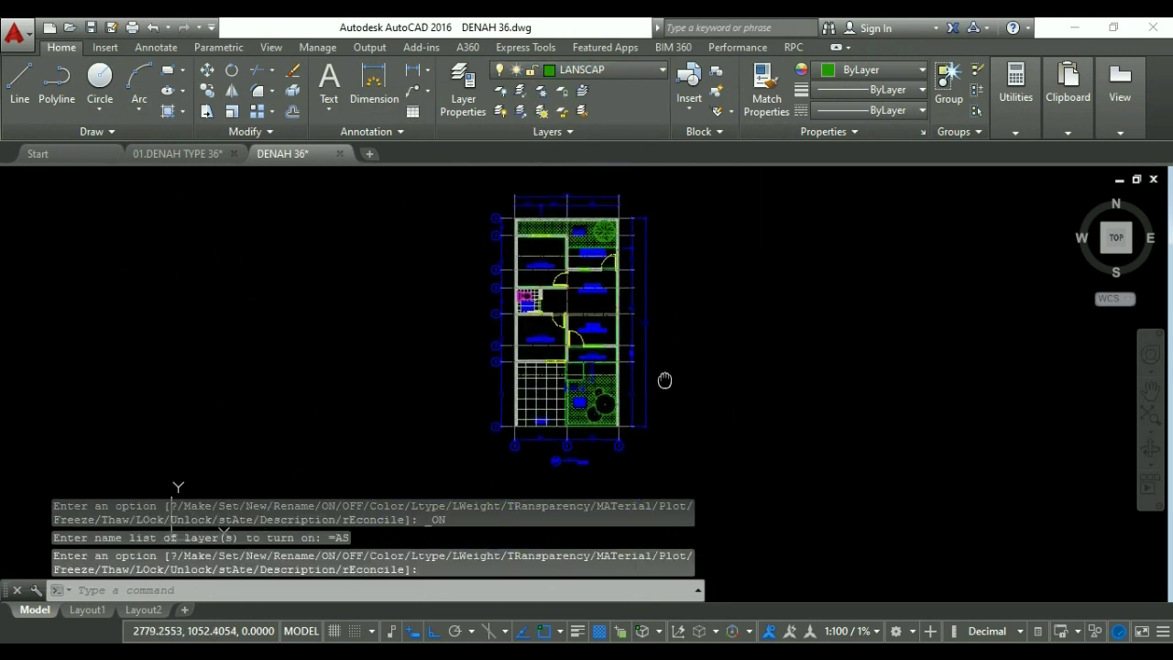
Move the DENAH drawing title slightly up, closer to the grid bubbles A, B and C.
scroll(572, 484, "up", 2)
scroll(573, 484, "up", 3)
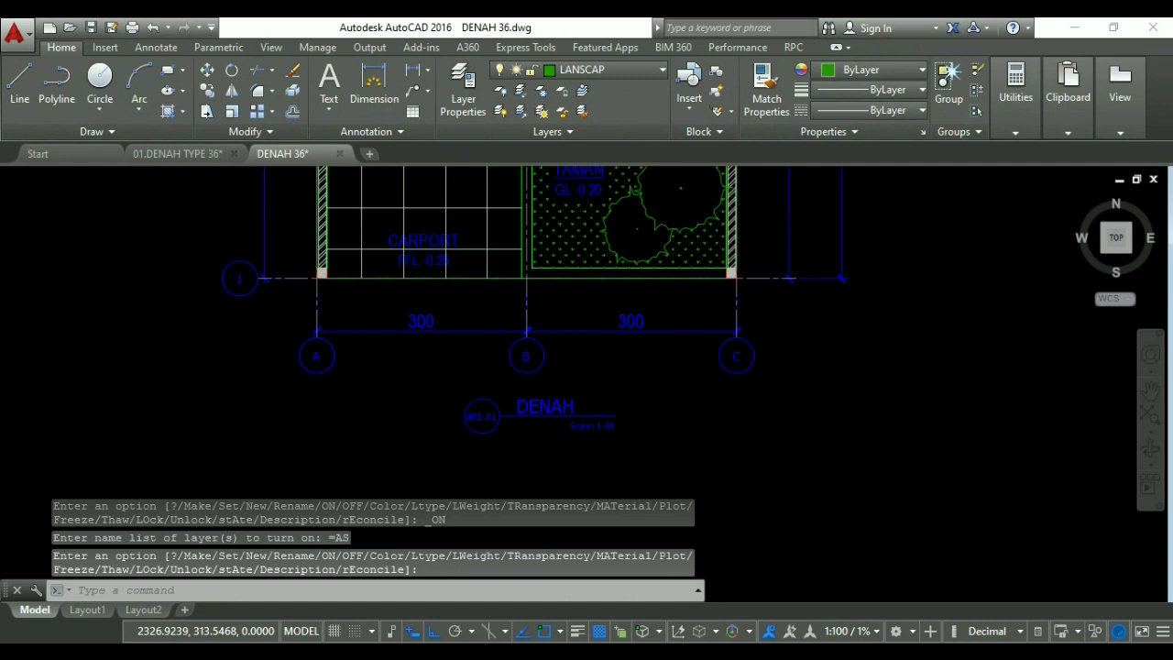
key("Return")
type("m")
key("Return")
left_click(598, 427)
key("Return")
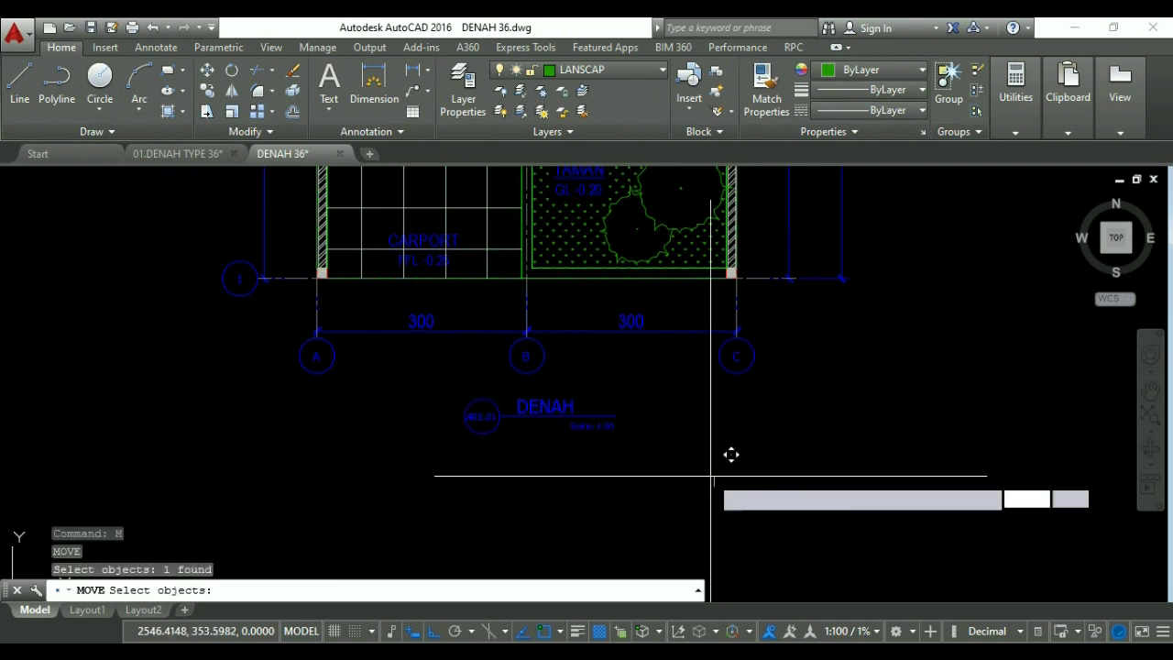
left_click(730, 455)
left_click(730, 444)
key("Escape")
key("Escape")
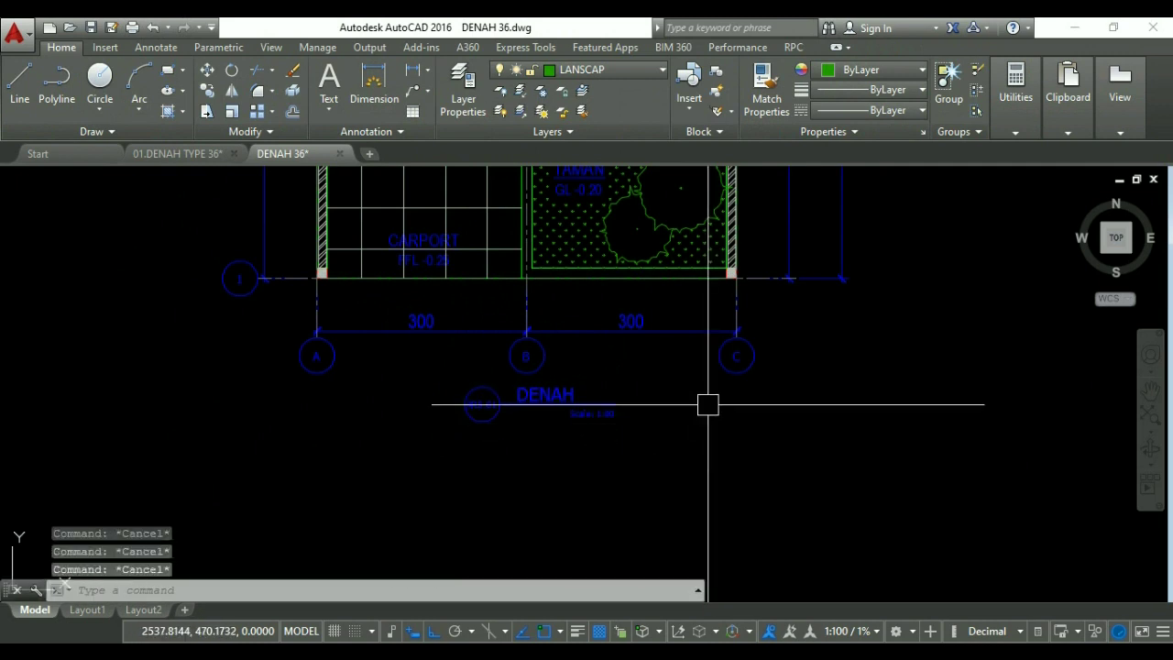
scroll(707, 400, "down", 5)
middle_click_drag(702, 427, 570, 503)
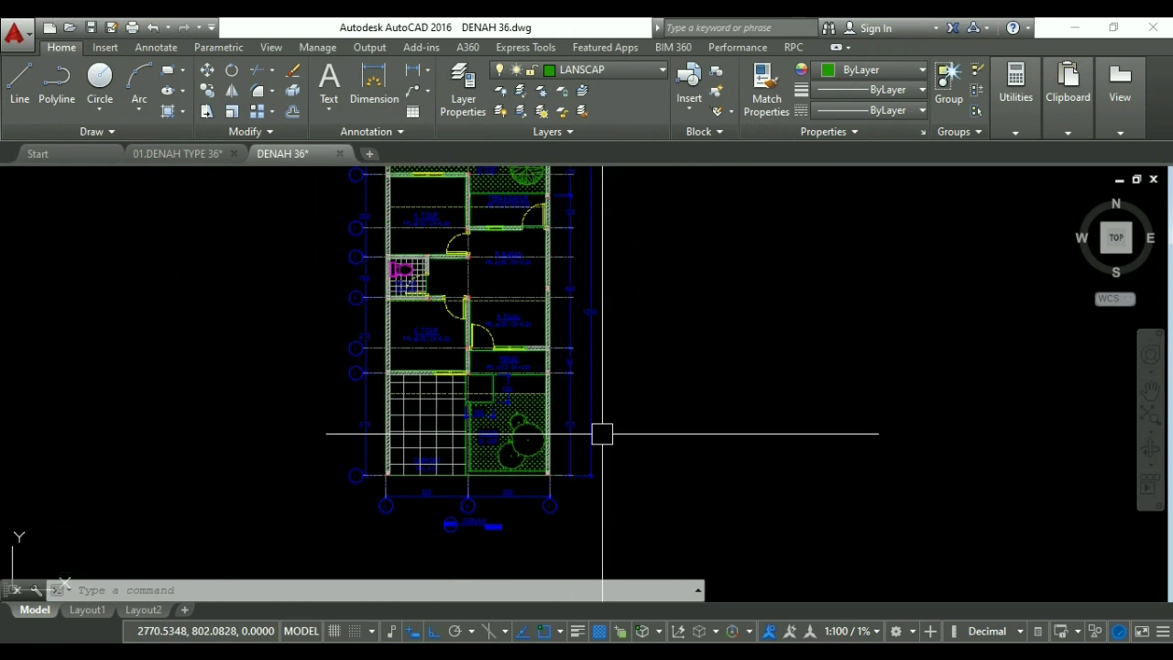
middle_click_drag(613, 400, 674, 465)
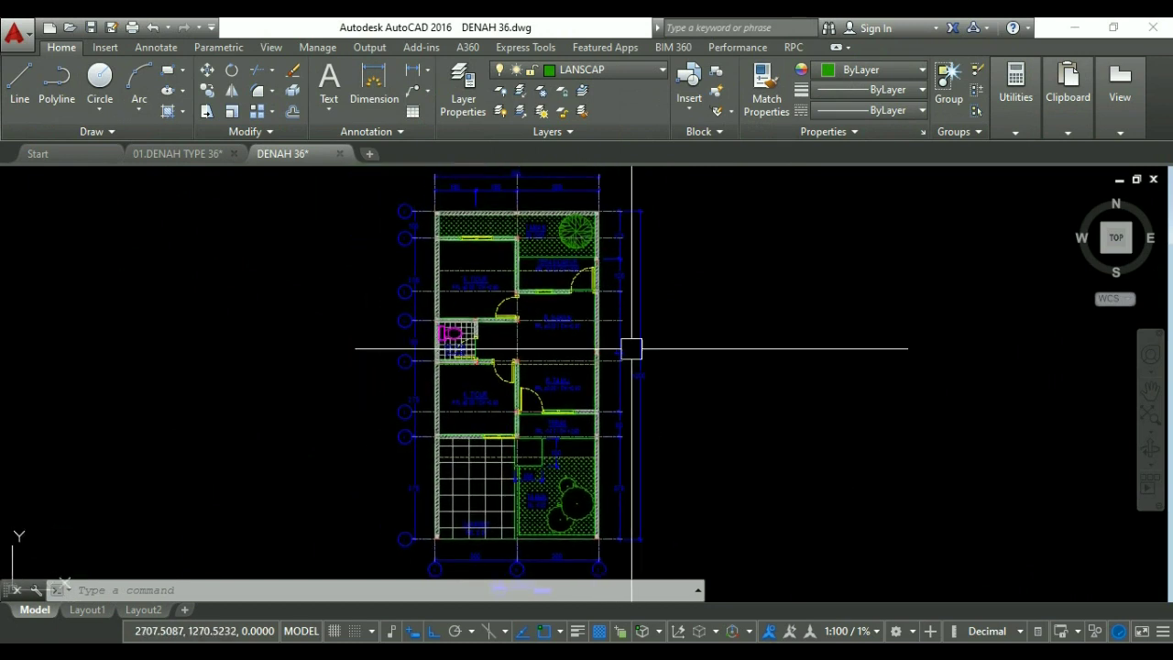
Examine the floor plan's rooms, gardens and dimensions up close, and zoom to a window framing the whole plan with its title.
middle_click_drag(631, 349, 649, 369)
left_click(653, 350)
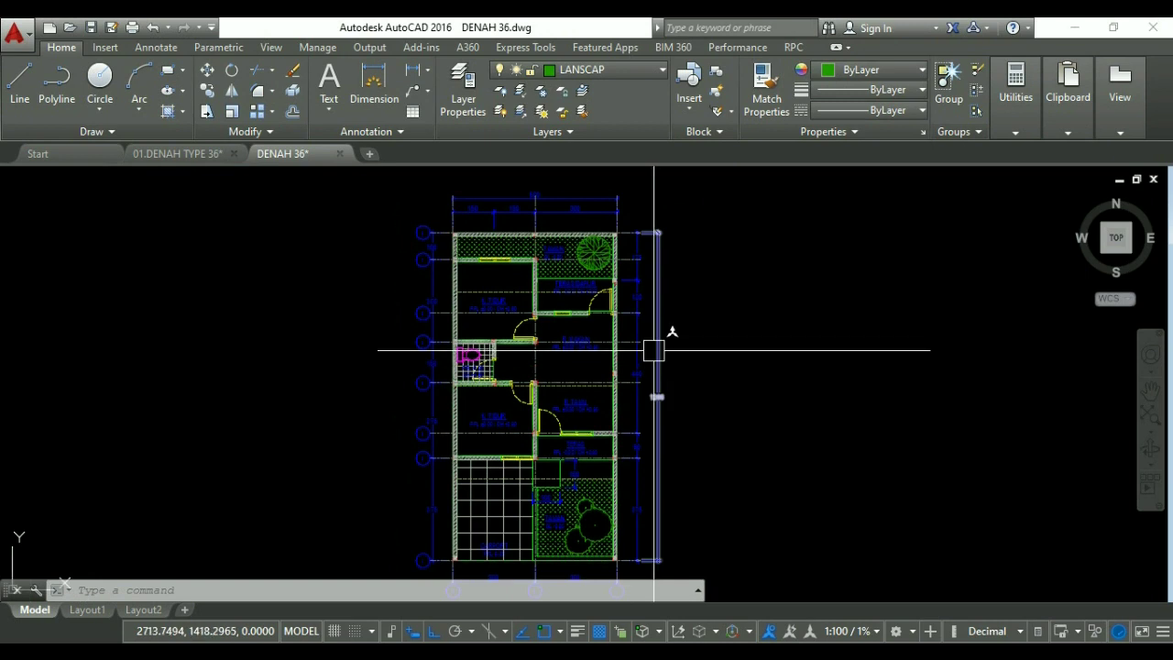
mouse_move(653, 350)
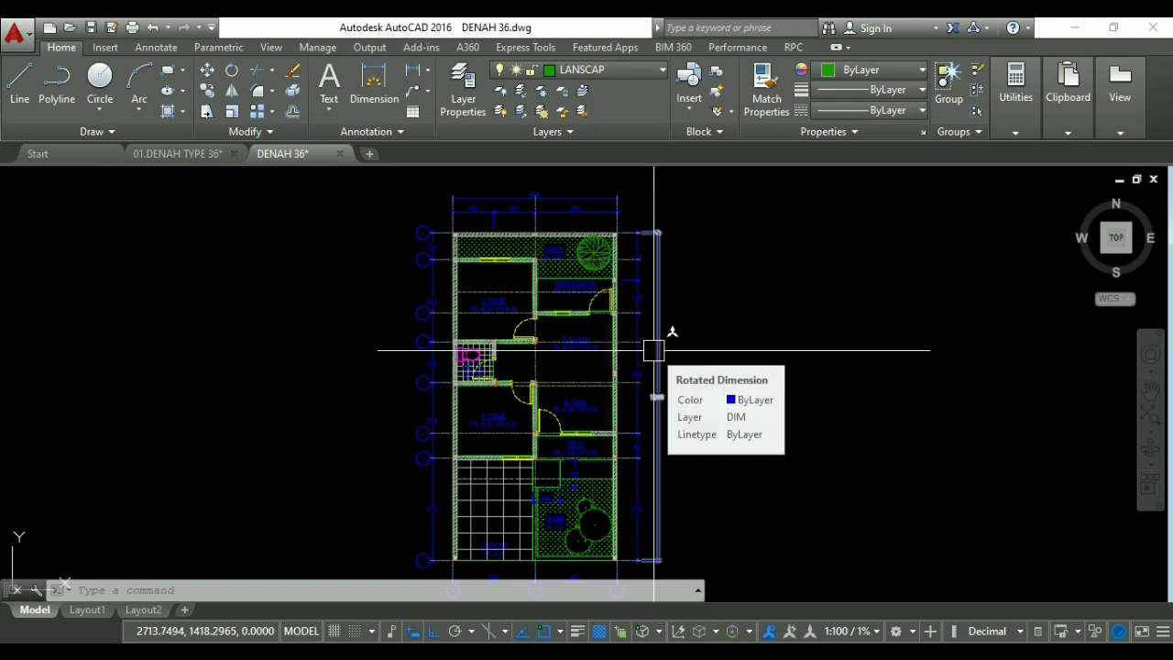
scroll(406, 366, "up", 2)
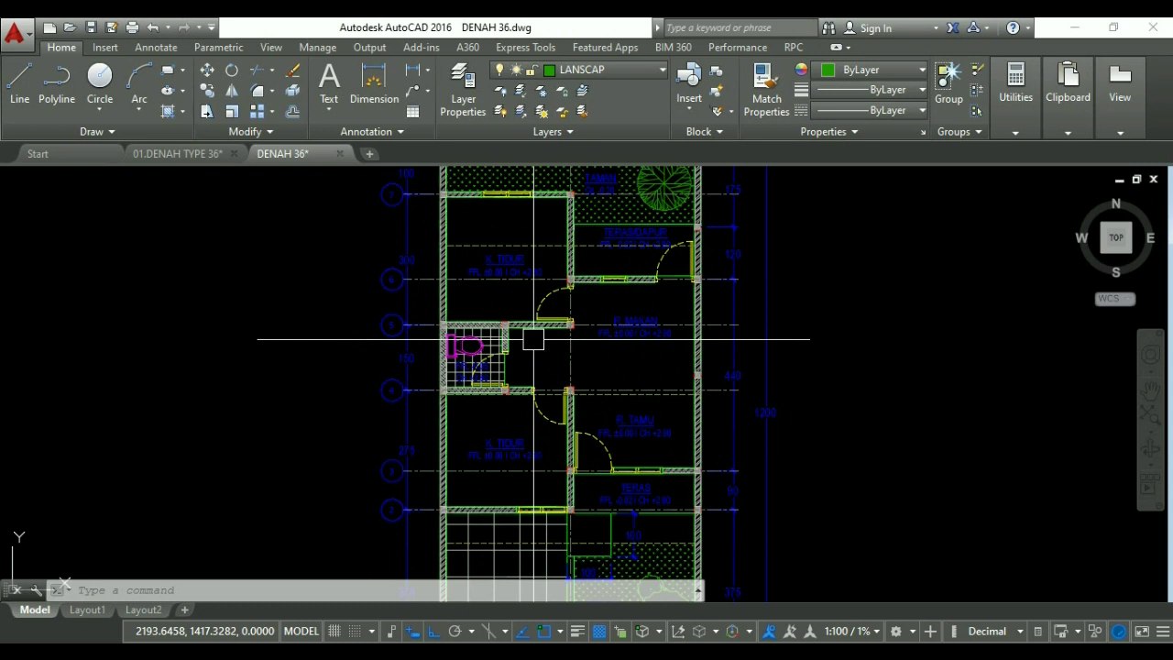
scroll(533, 339, "down", 4)
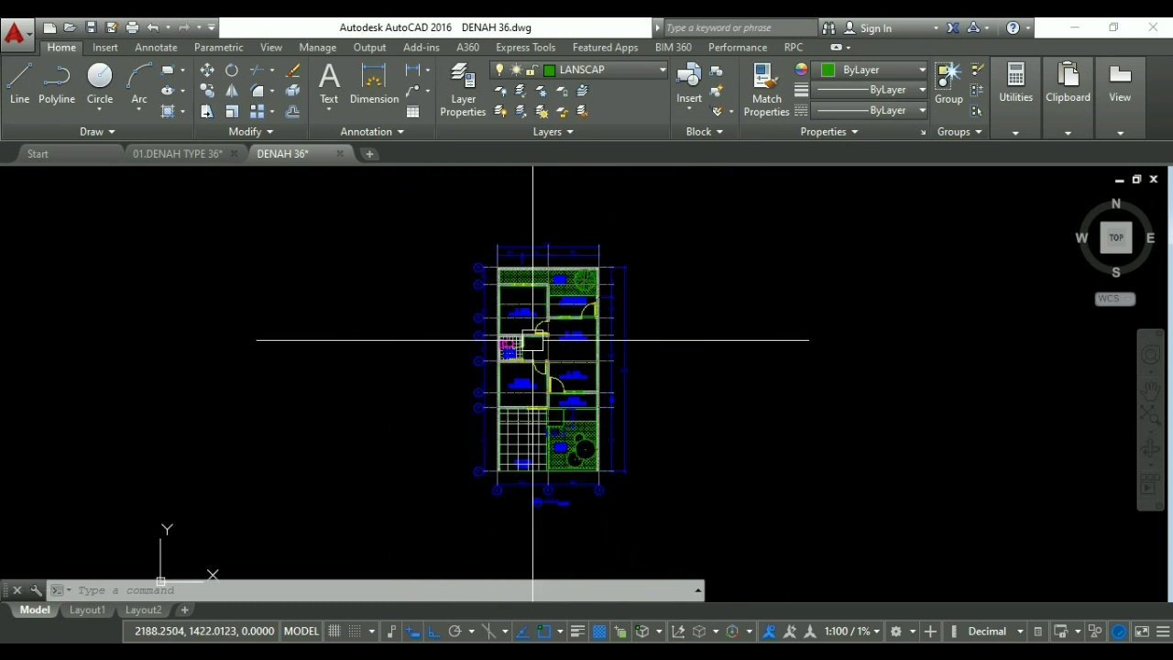
type("z")
key("Return")
left_click(482, 248)
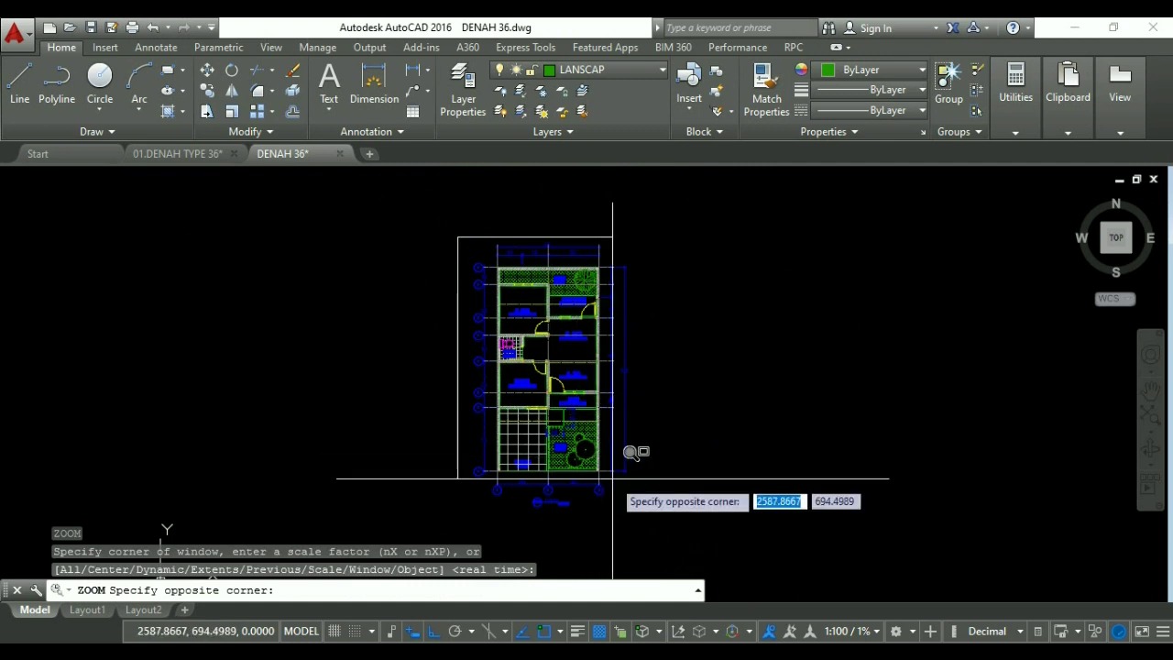
left_click(645, 524)
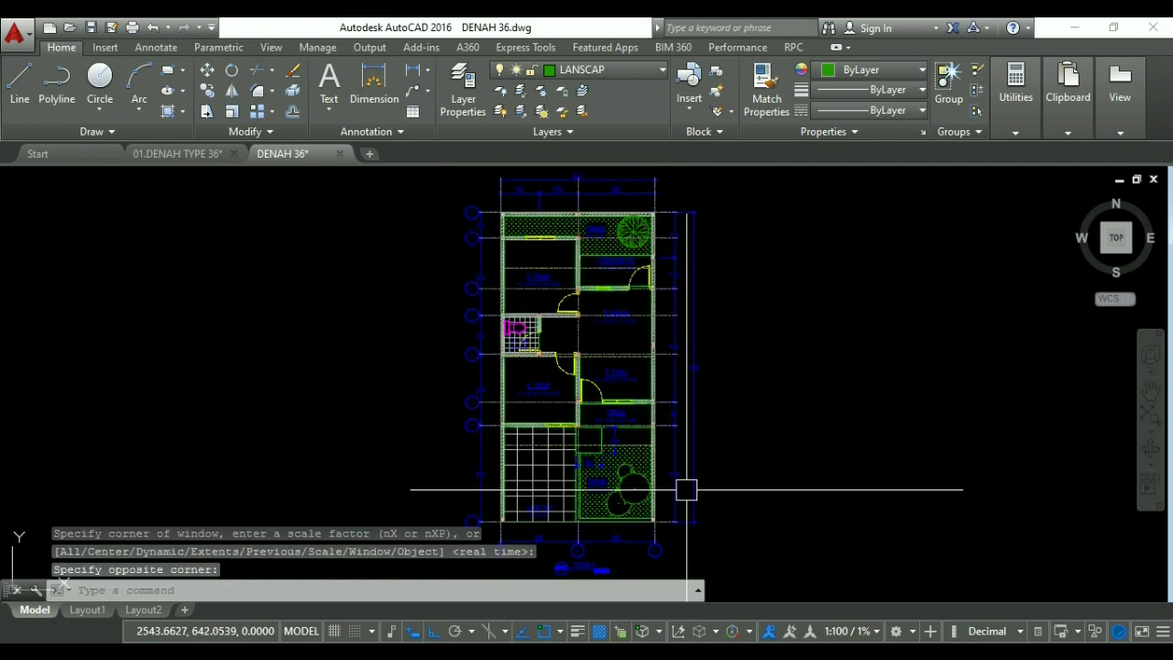